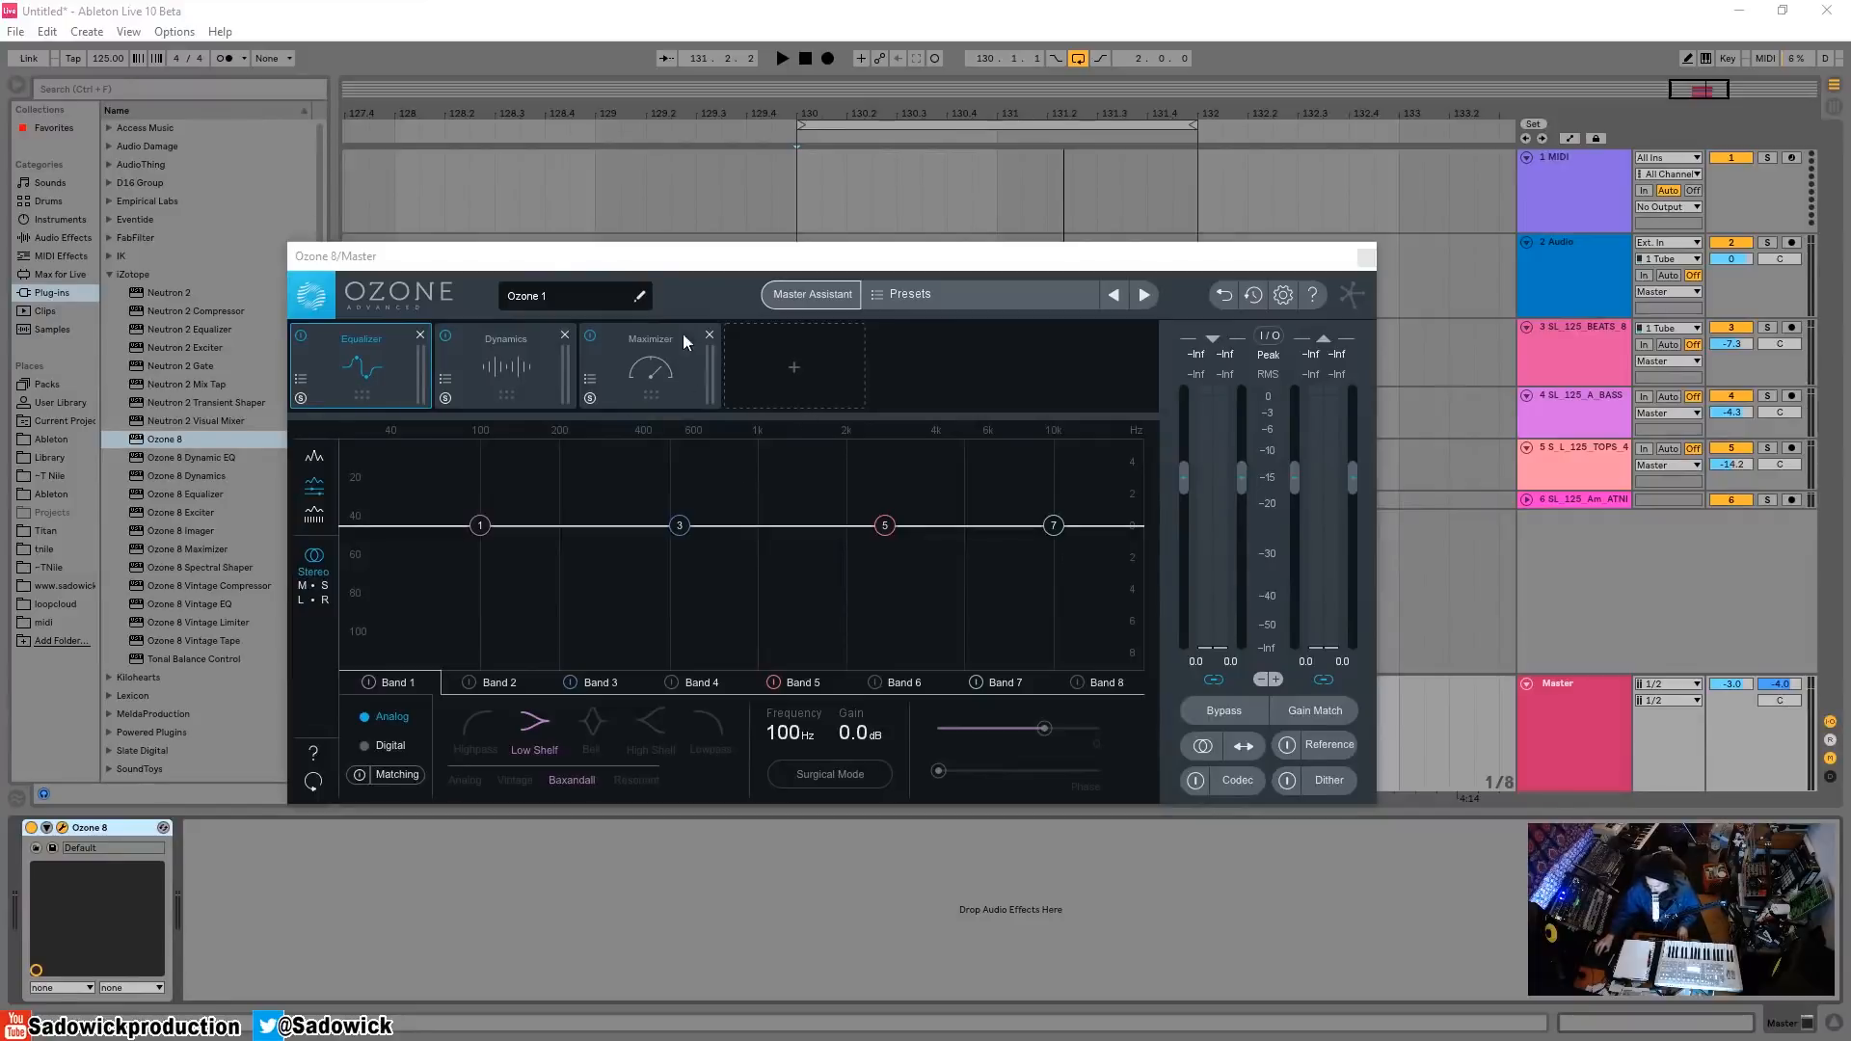
left_click_drag(663, 256, 610, 258)
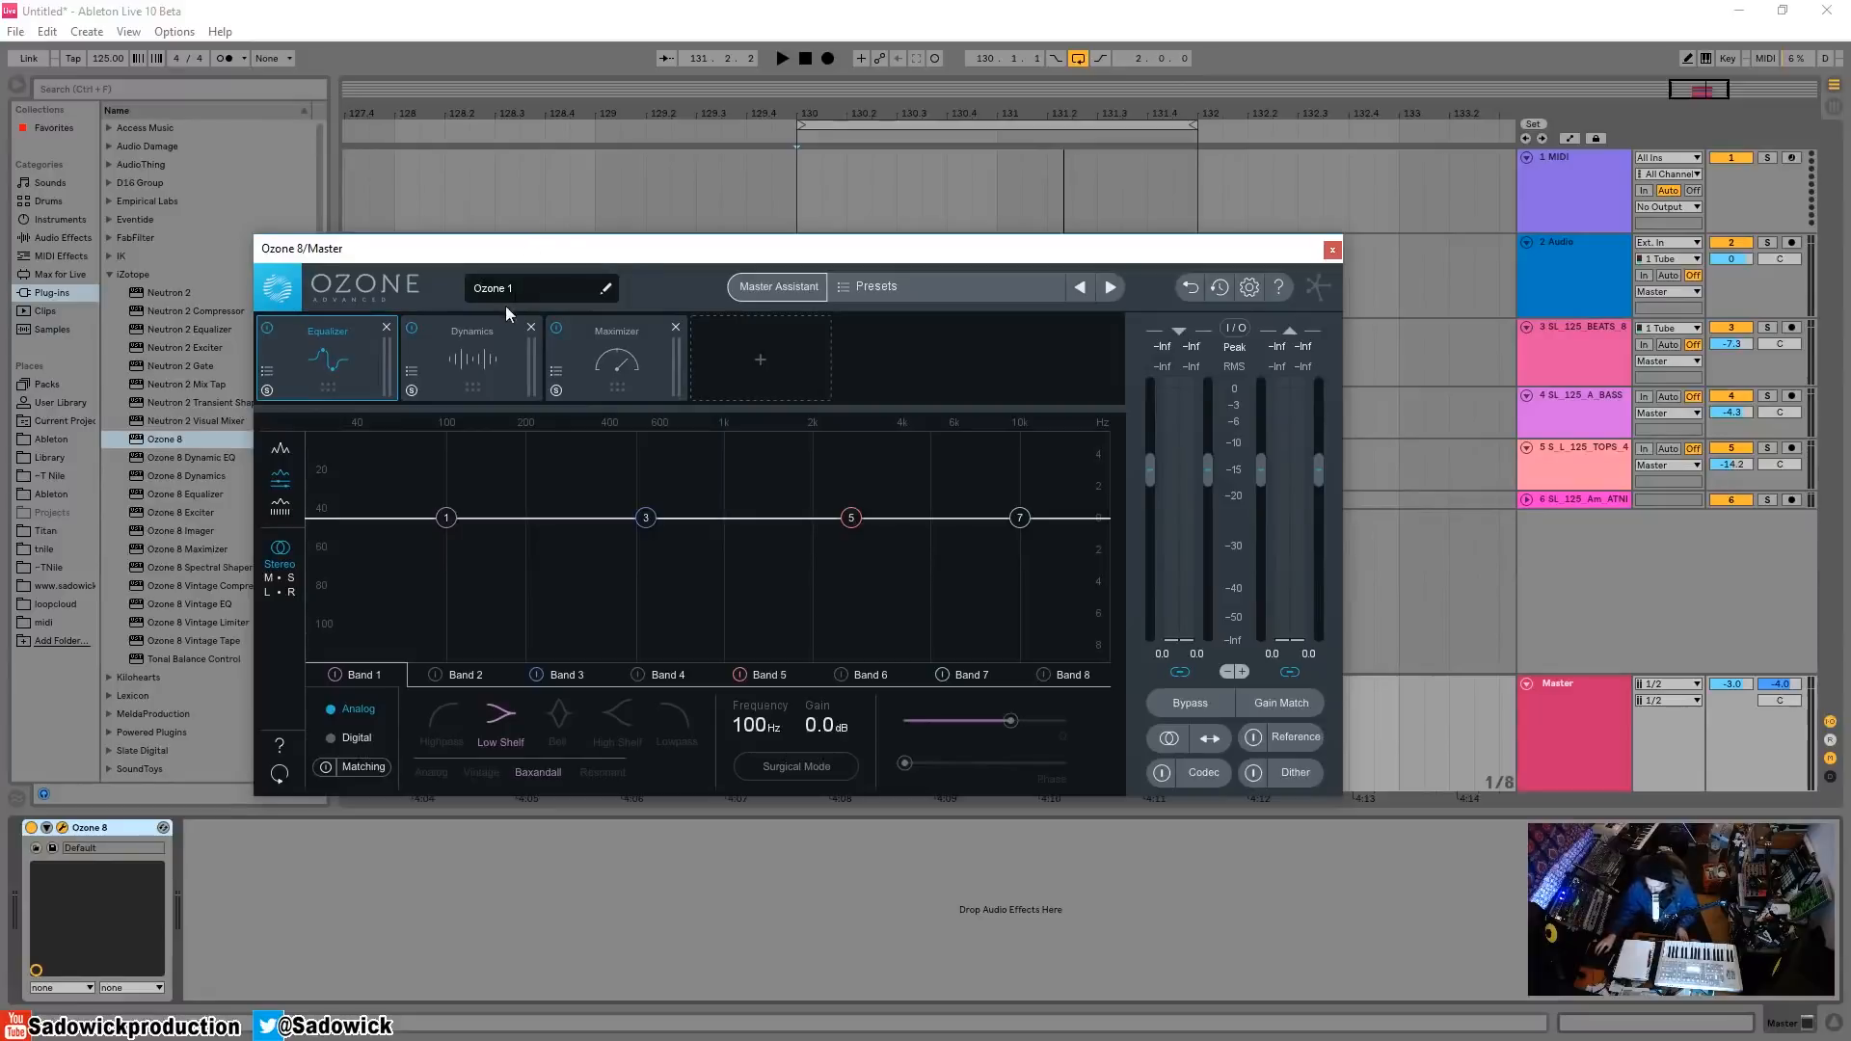
mouse_move(785, 256)
left_mouse_down()
mouse_move(767, 268)
mouse_move(809, 246)
left_mouse_up()
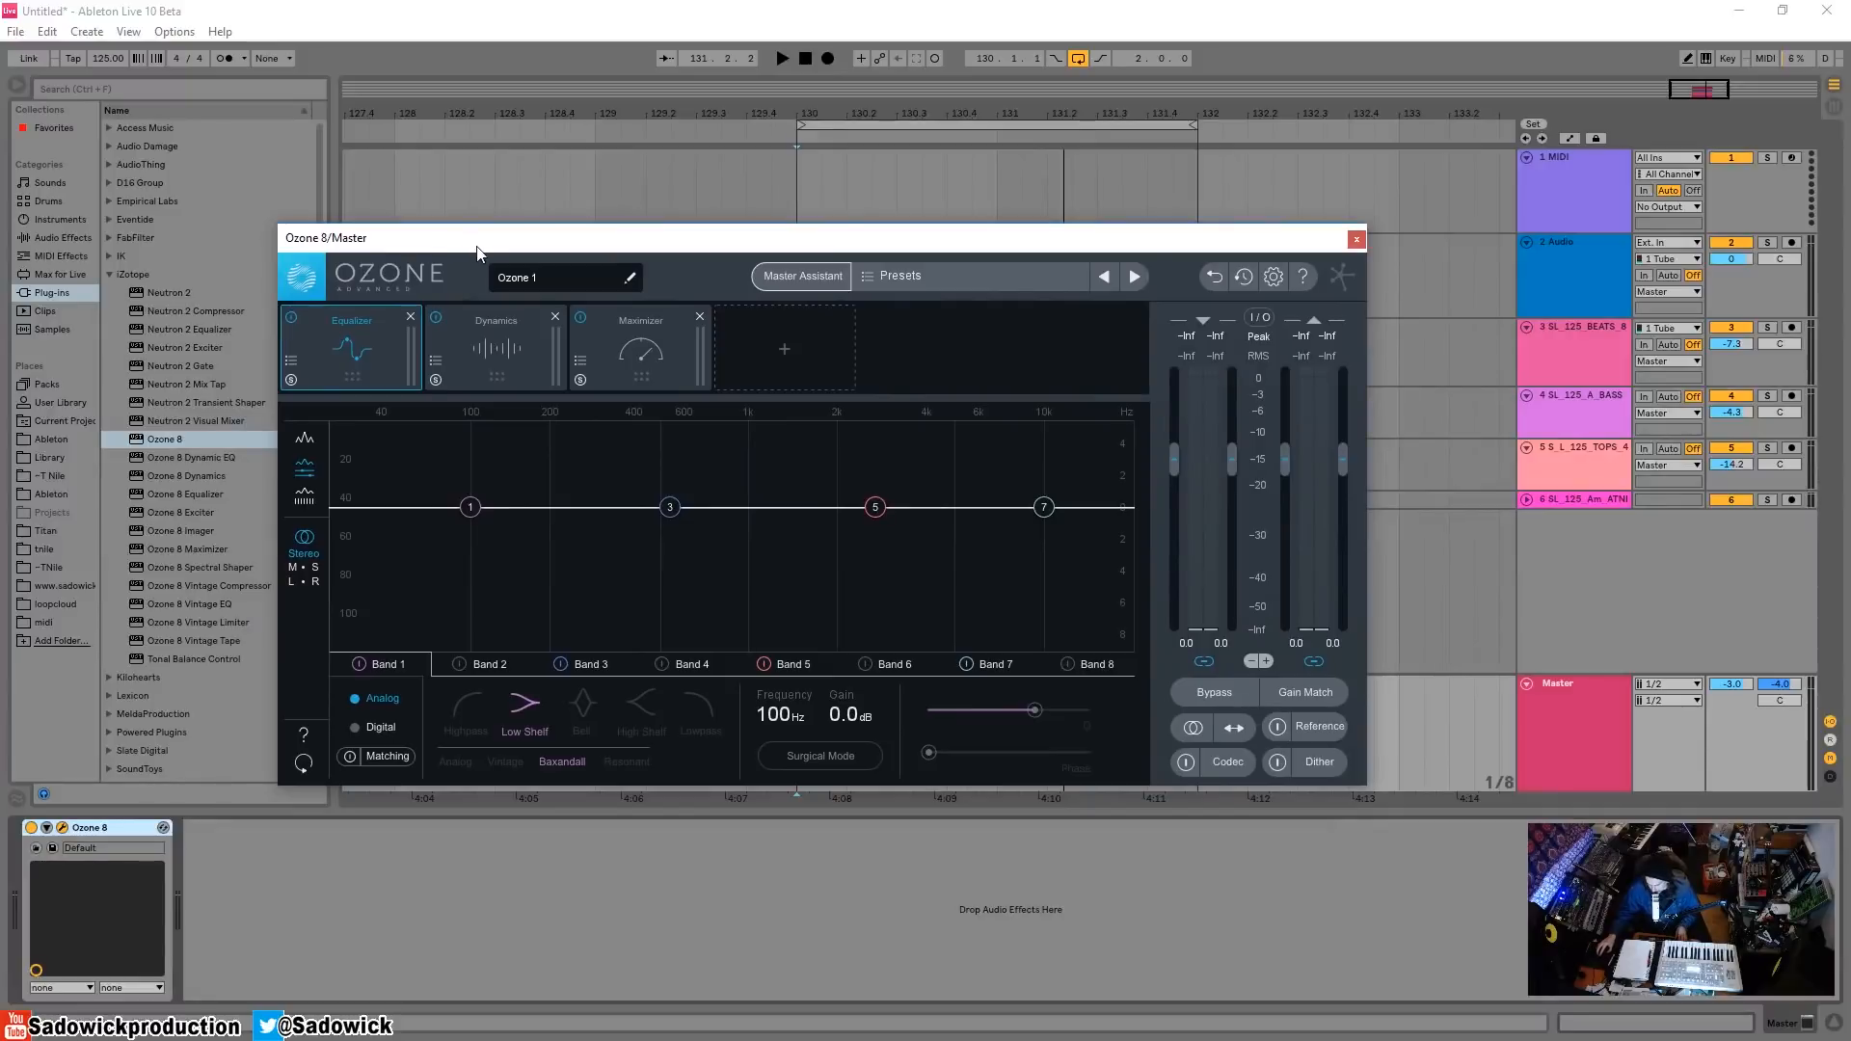
left_click_drag(781, 241, 783, 235)
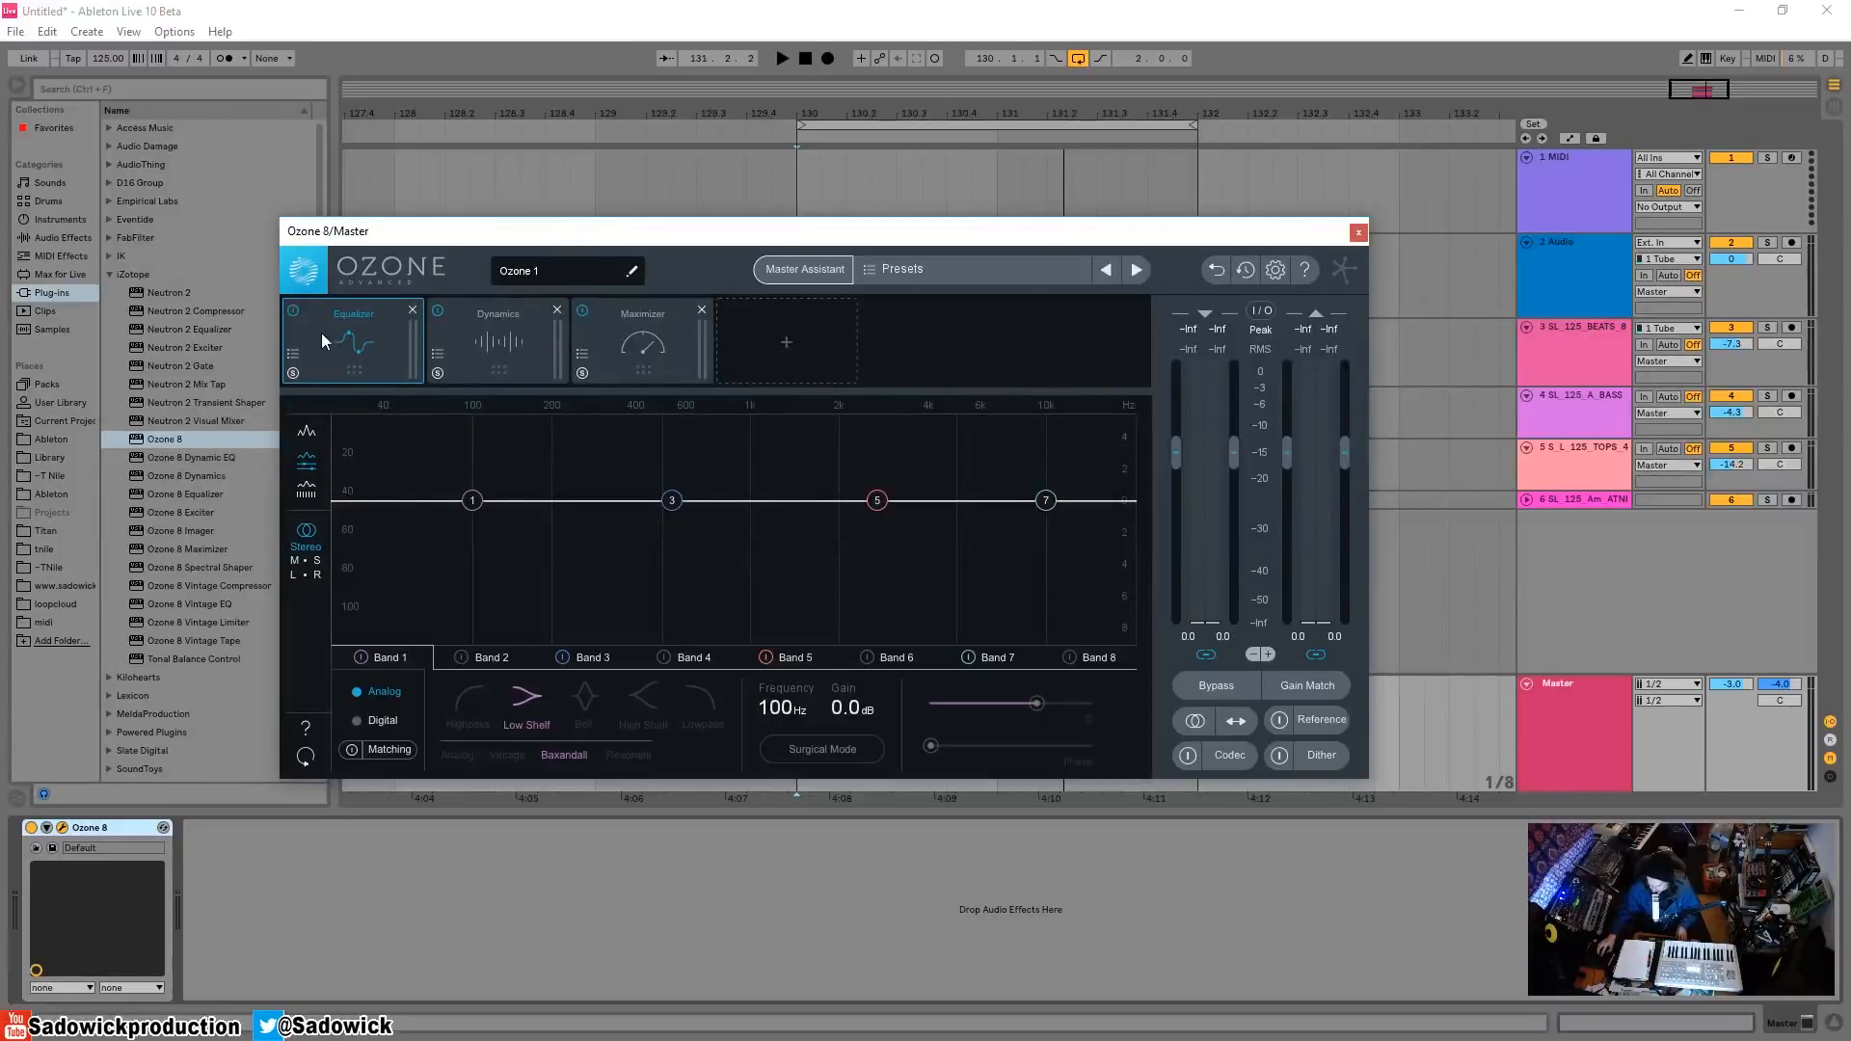
- View the settings of the Equalizer, Dynamics and Maximizer modules in the signal chain
left_click(504, 337)
left_click(379, 336)
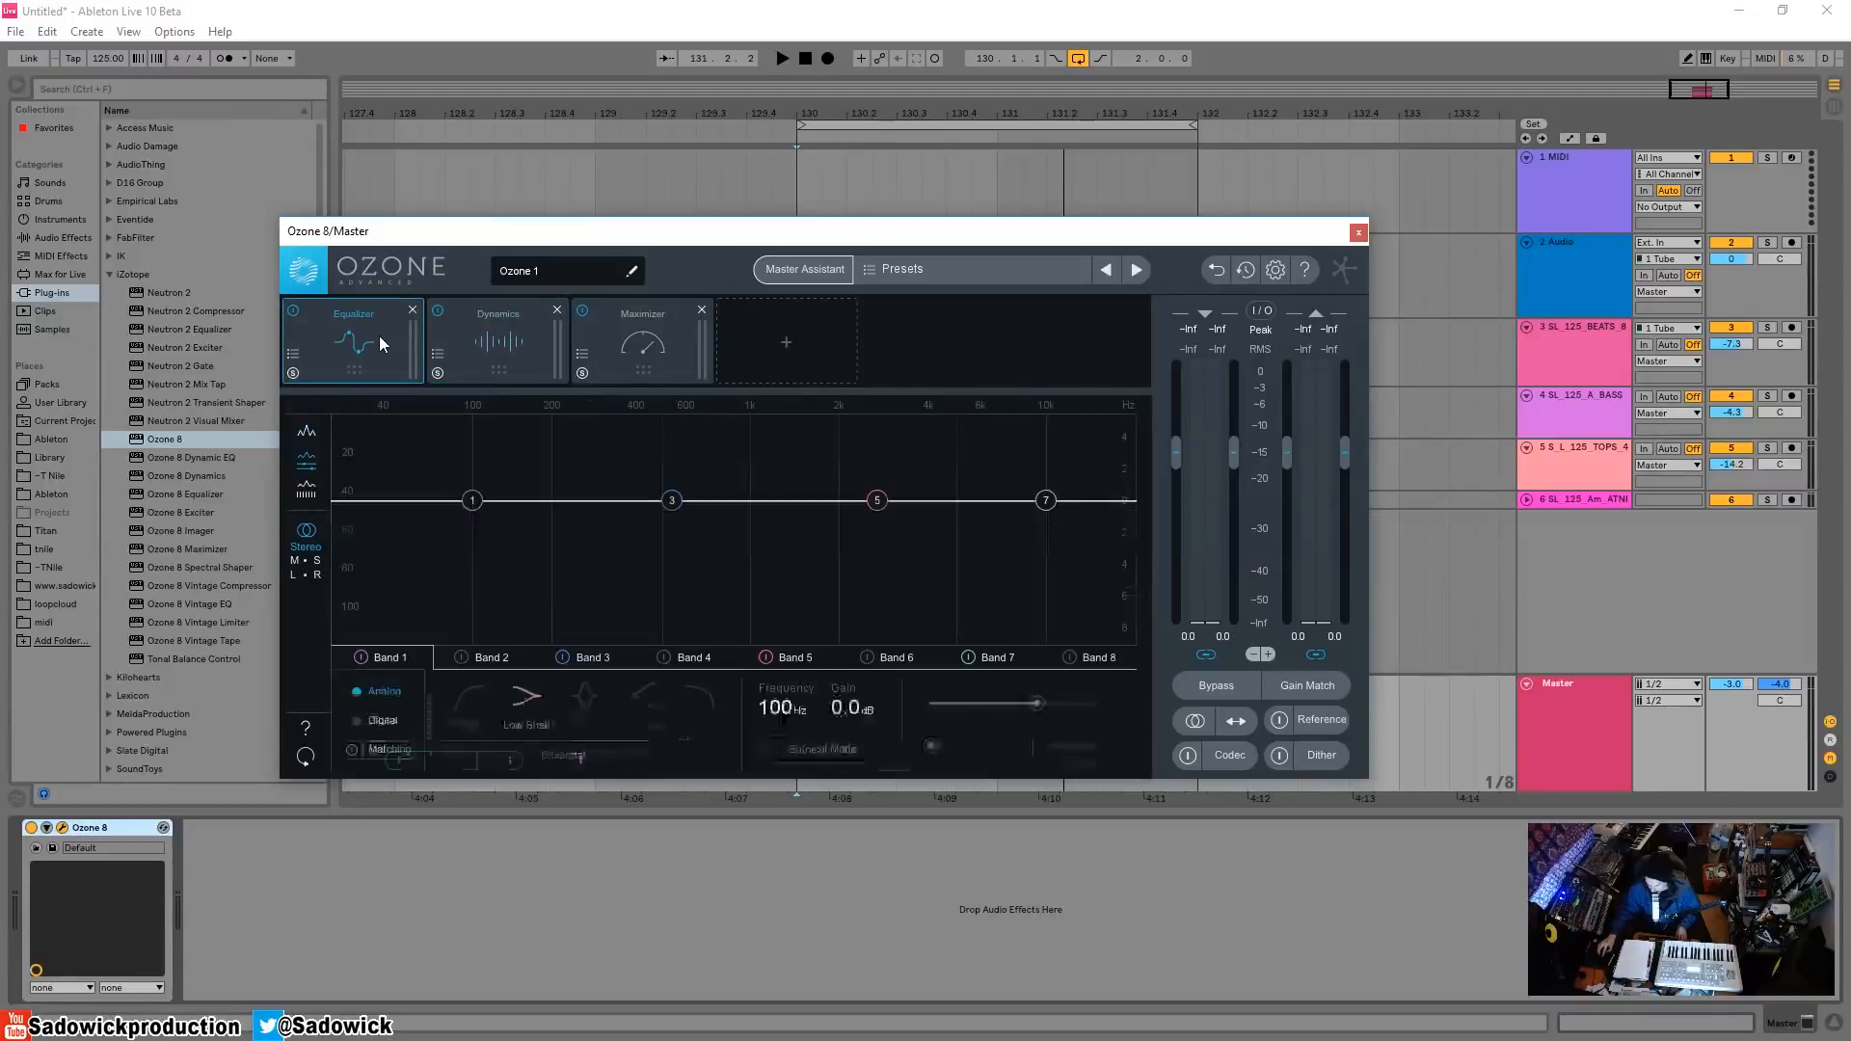
left_click(499, 340)
left_click(643, 339)
- Add a Vintage Tape module at the end of the signal chain and reorder the Equalizer to sit after the Maximizer
left_click(796, 341)
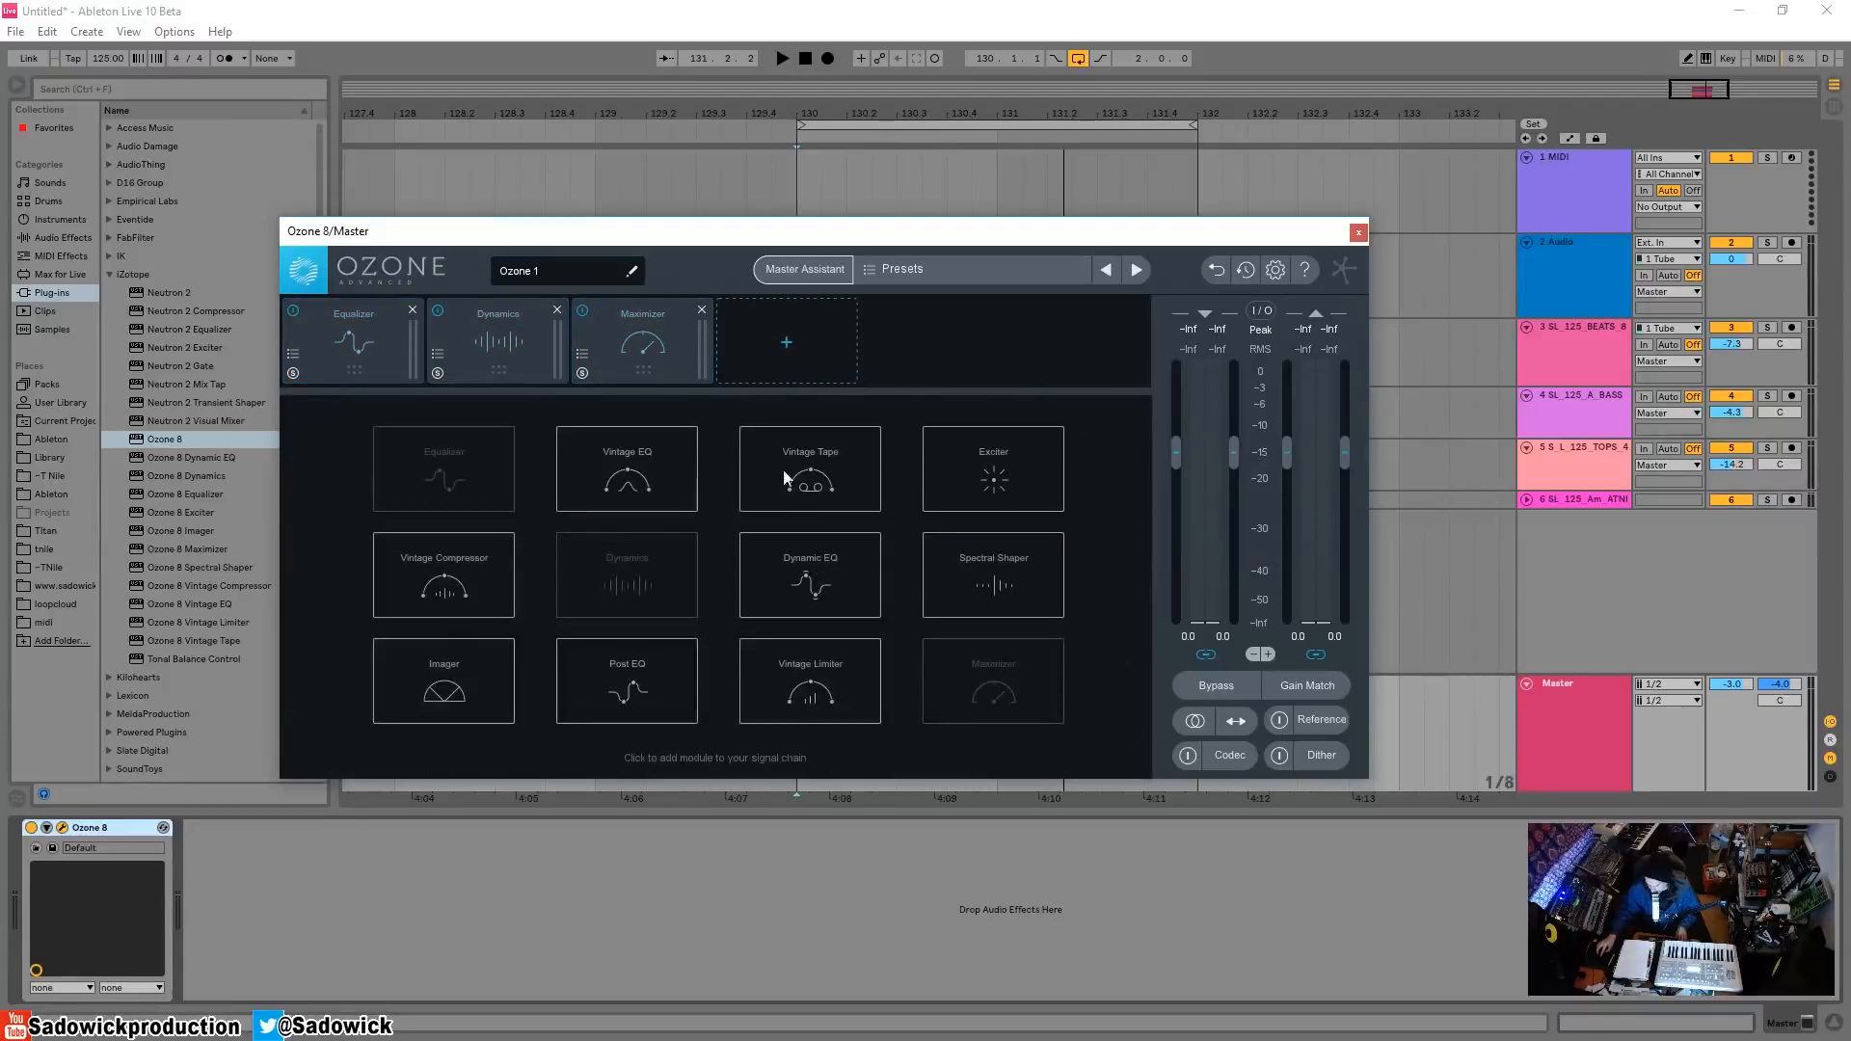
left_click(785, 477)
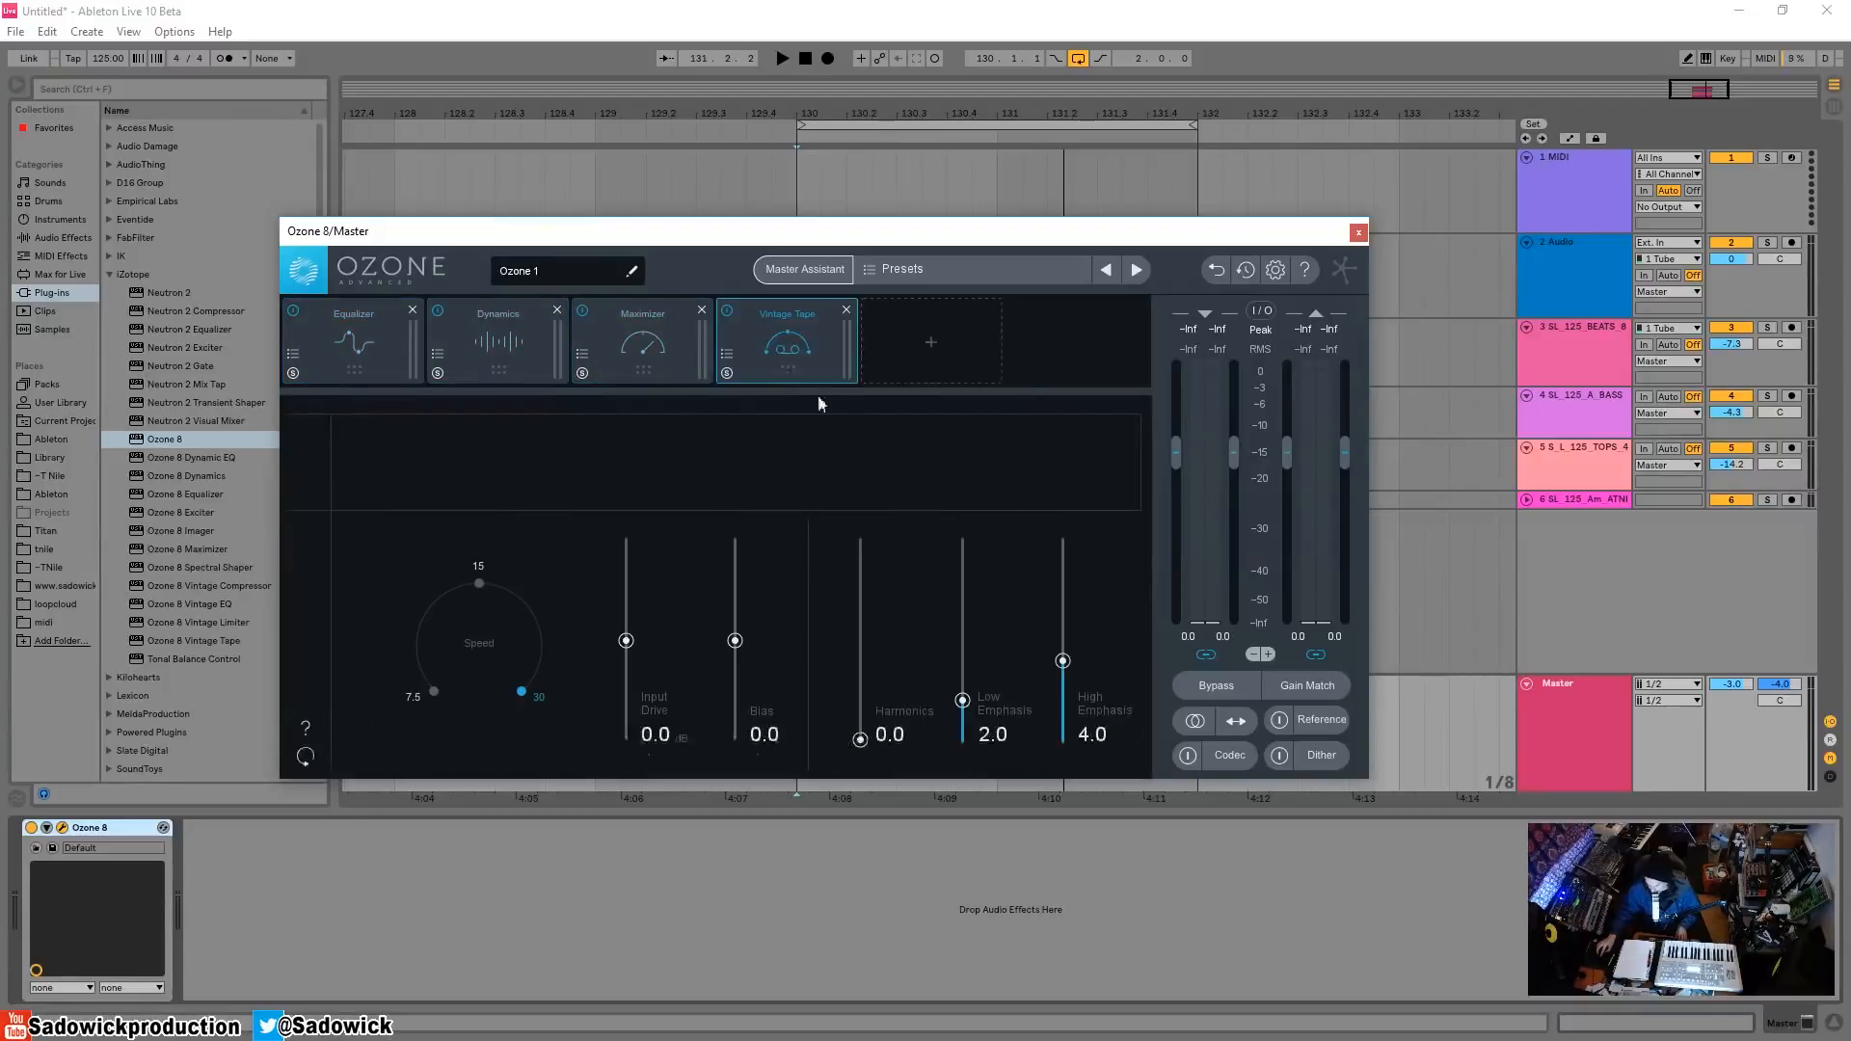
left_click(360, 355)
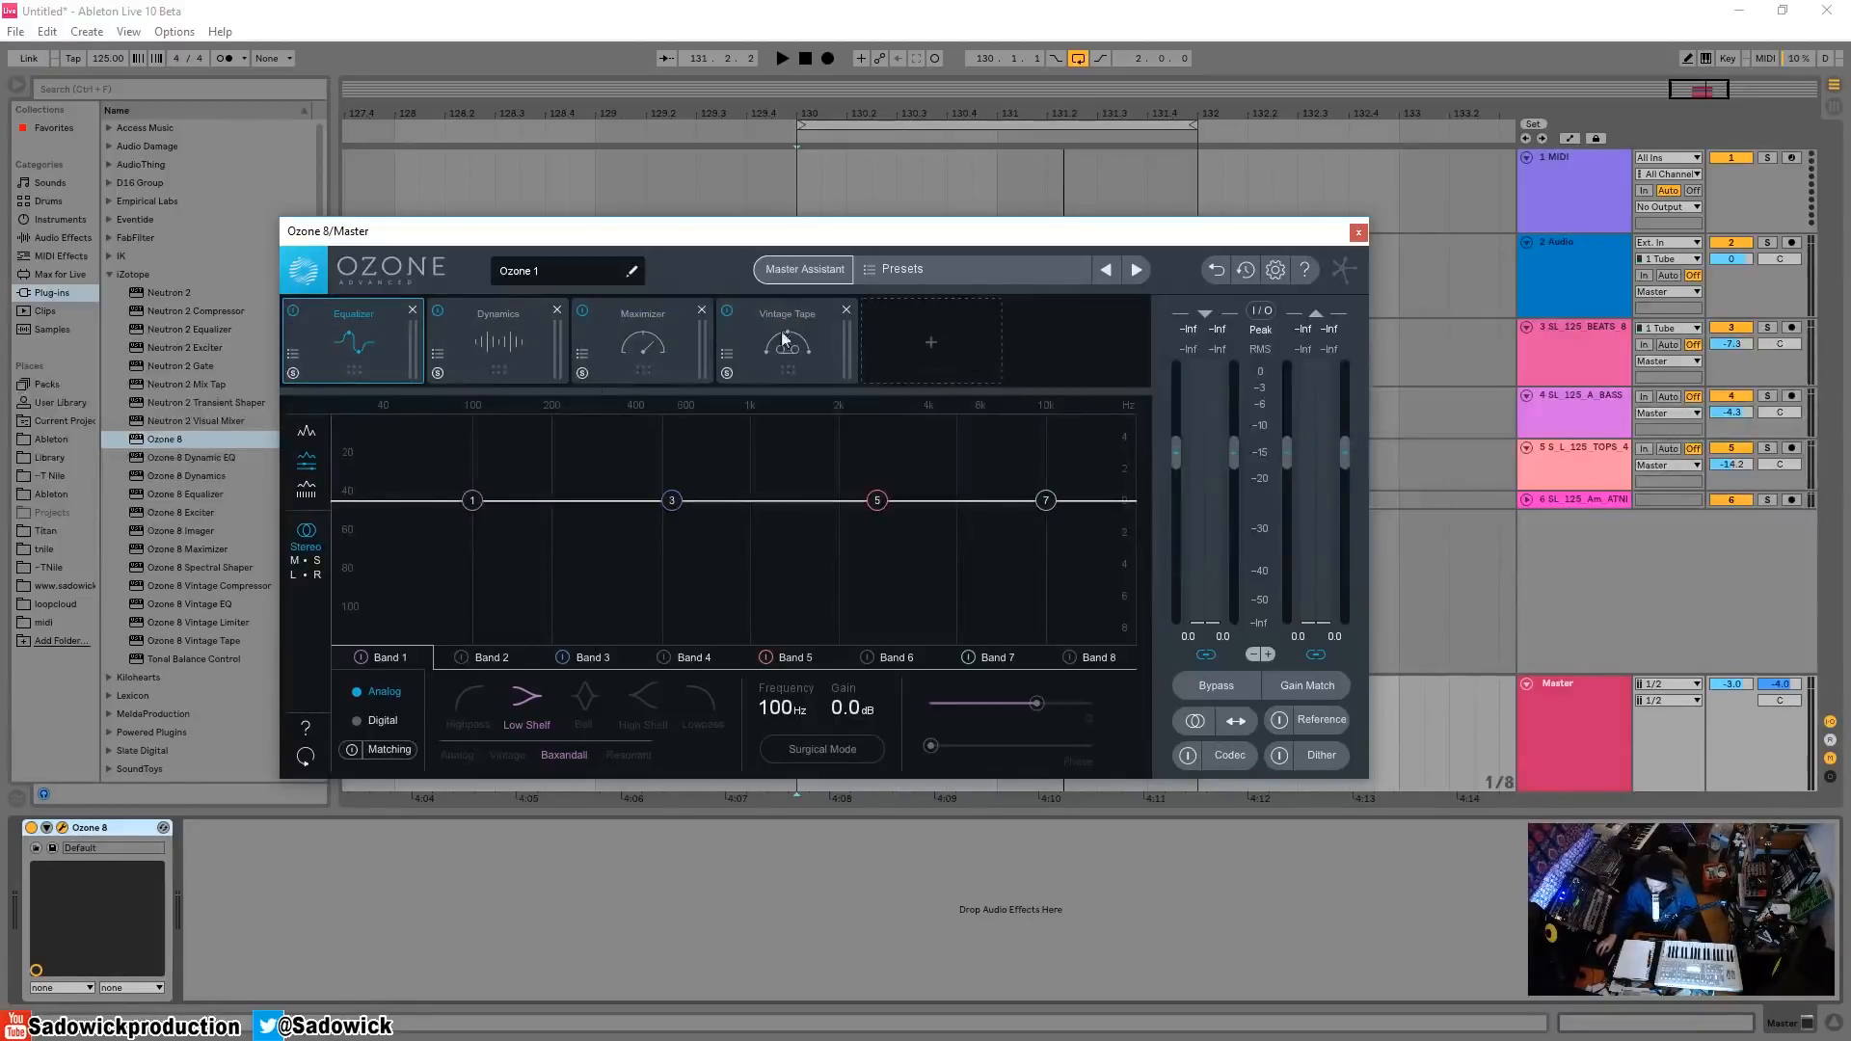
left_click_drag(351, 331, 461, 345)
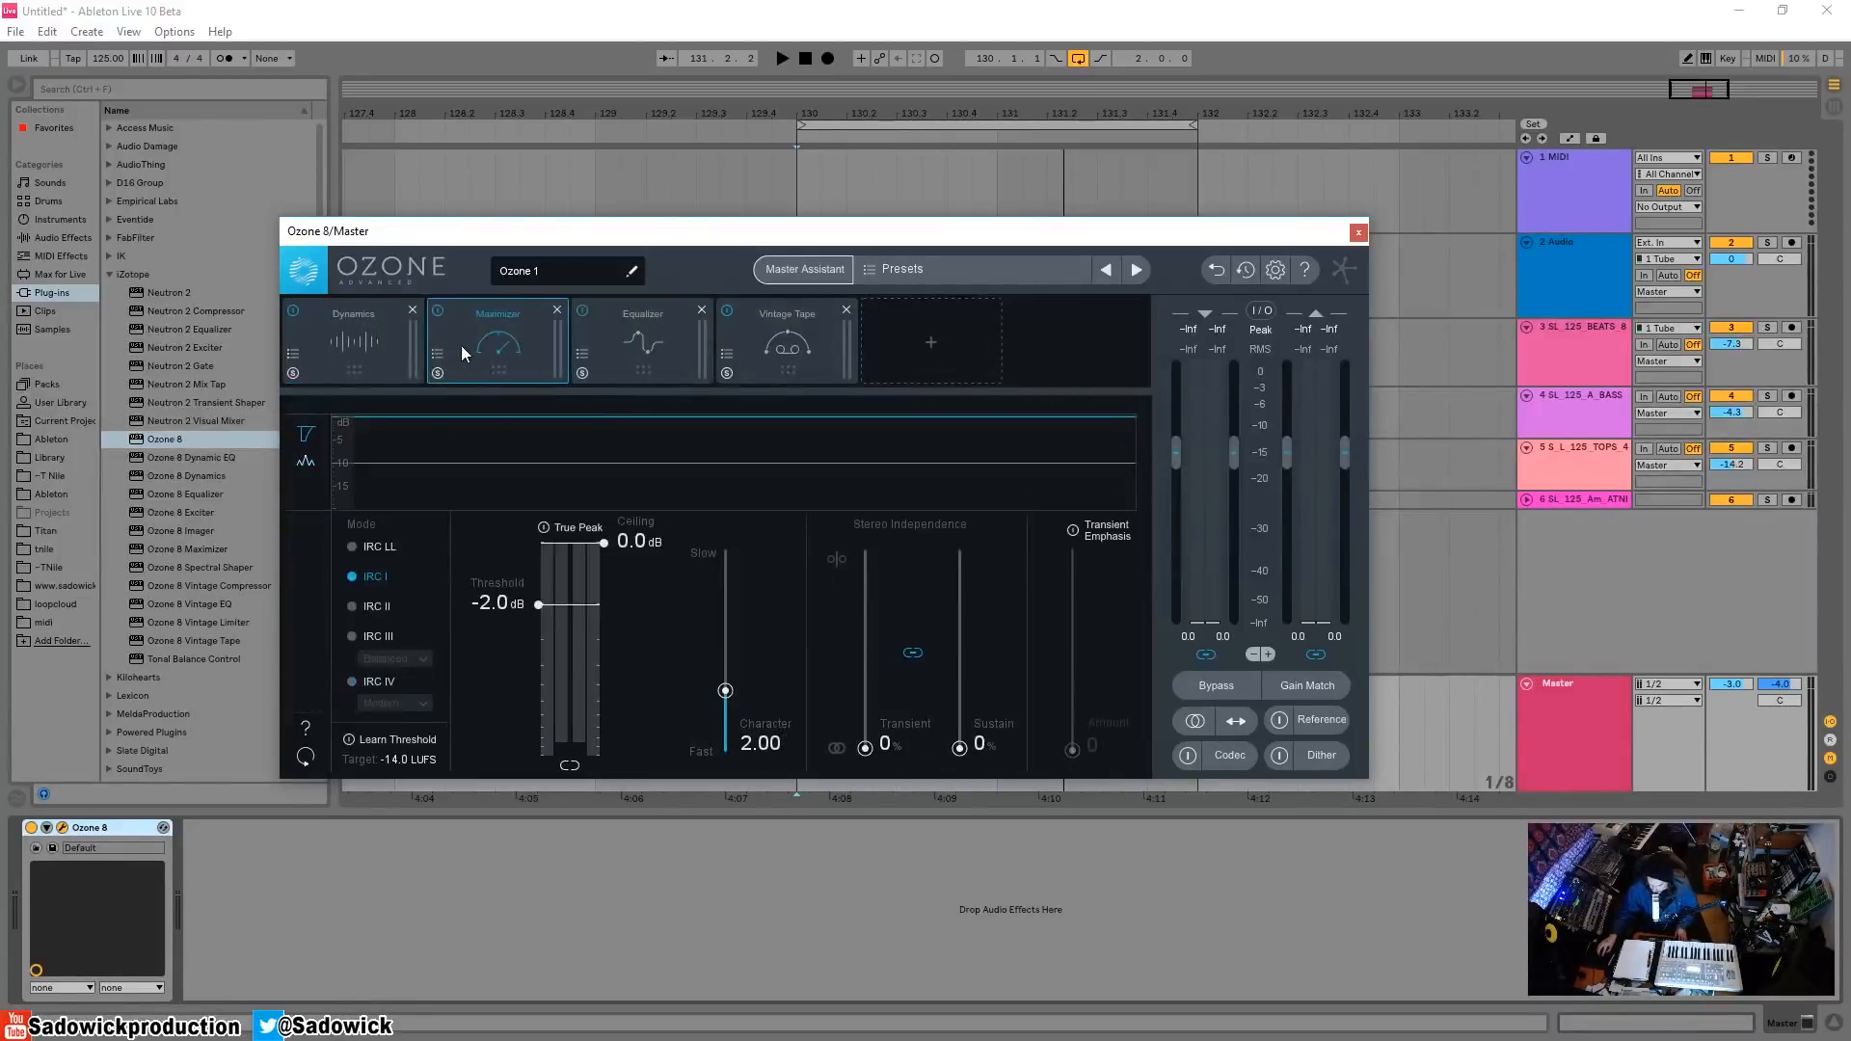
- Remove all modules from the signal chain
left_click(413, 310)
left_click(414, 310)
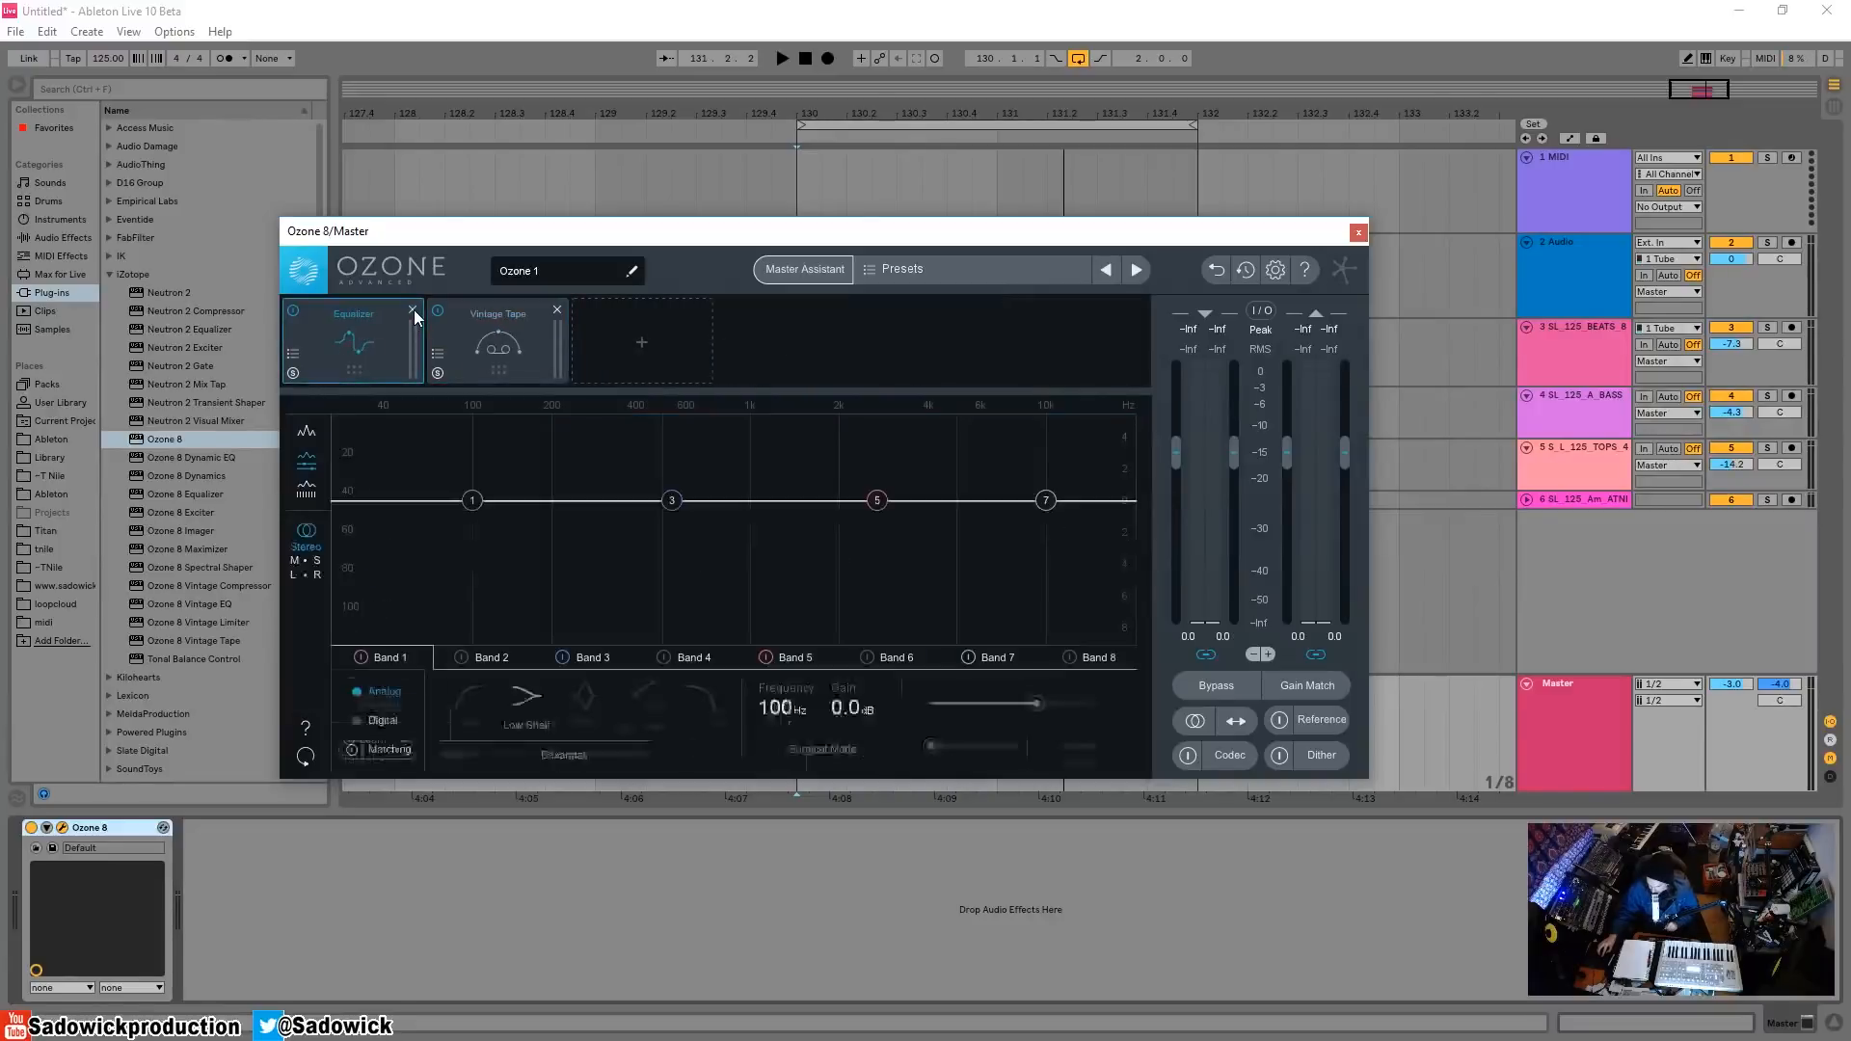
left_click(413, 309)
left_click(413, 309)
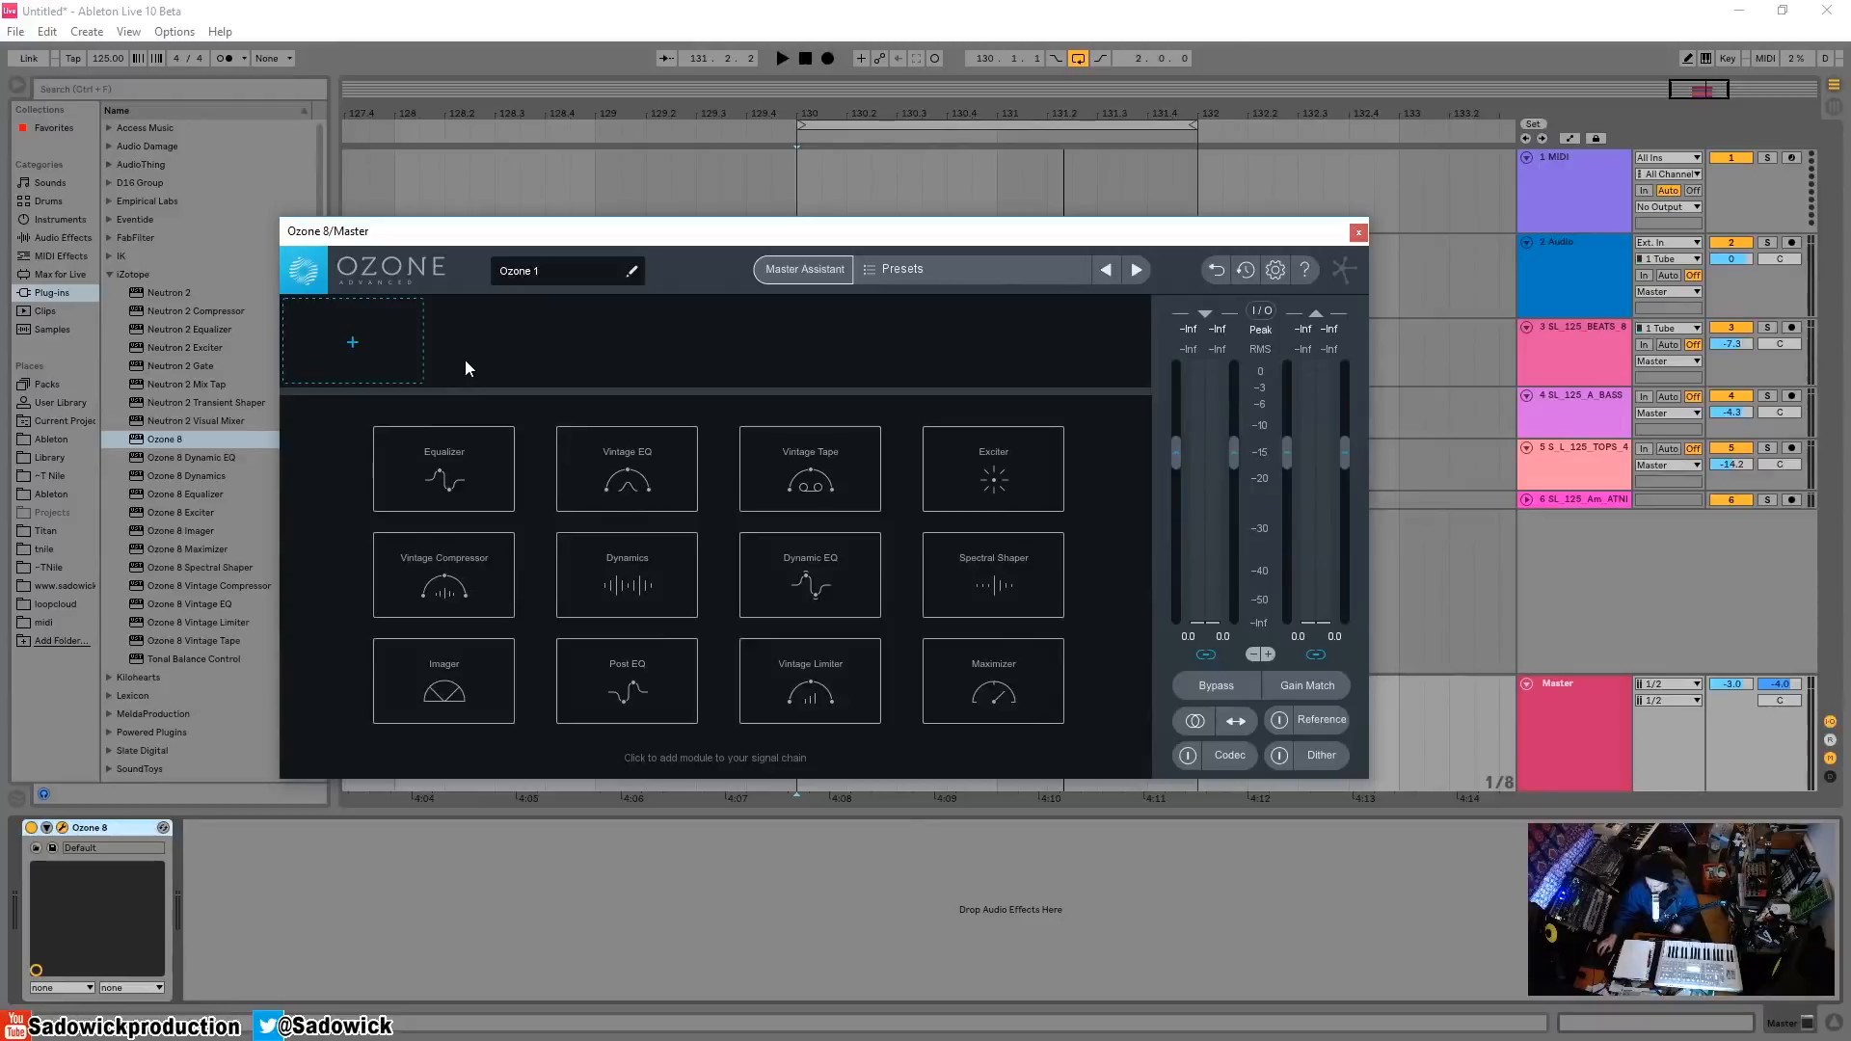
- Add the Equalizer, Vintage EQ and Vintage Tape modules, in that order, to the empty signal chain
left_click(475, 501)
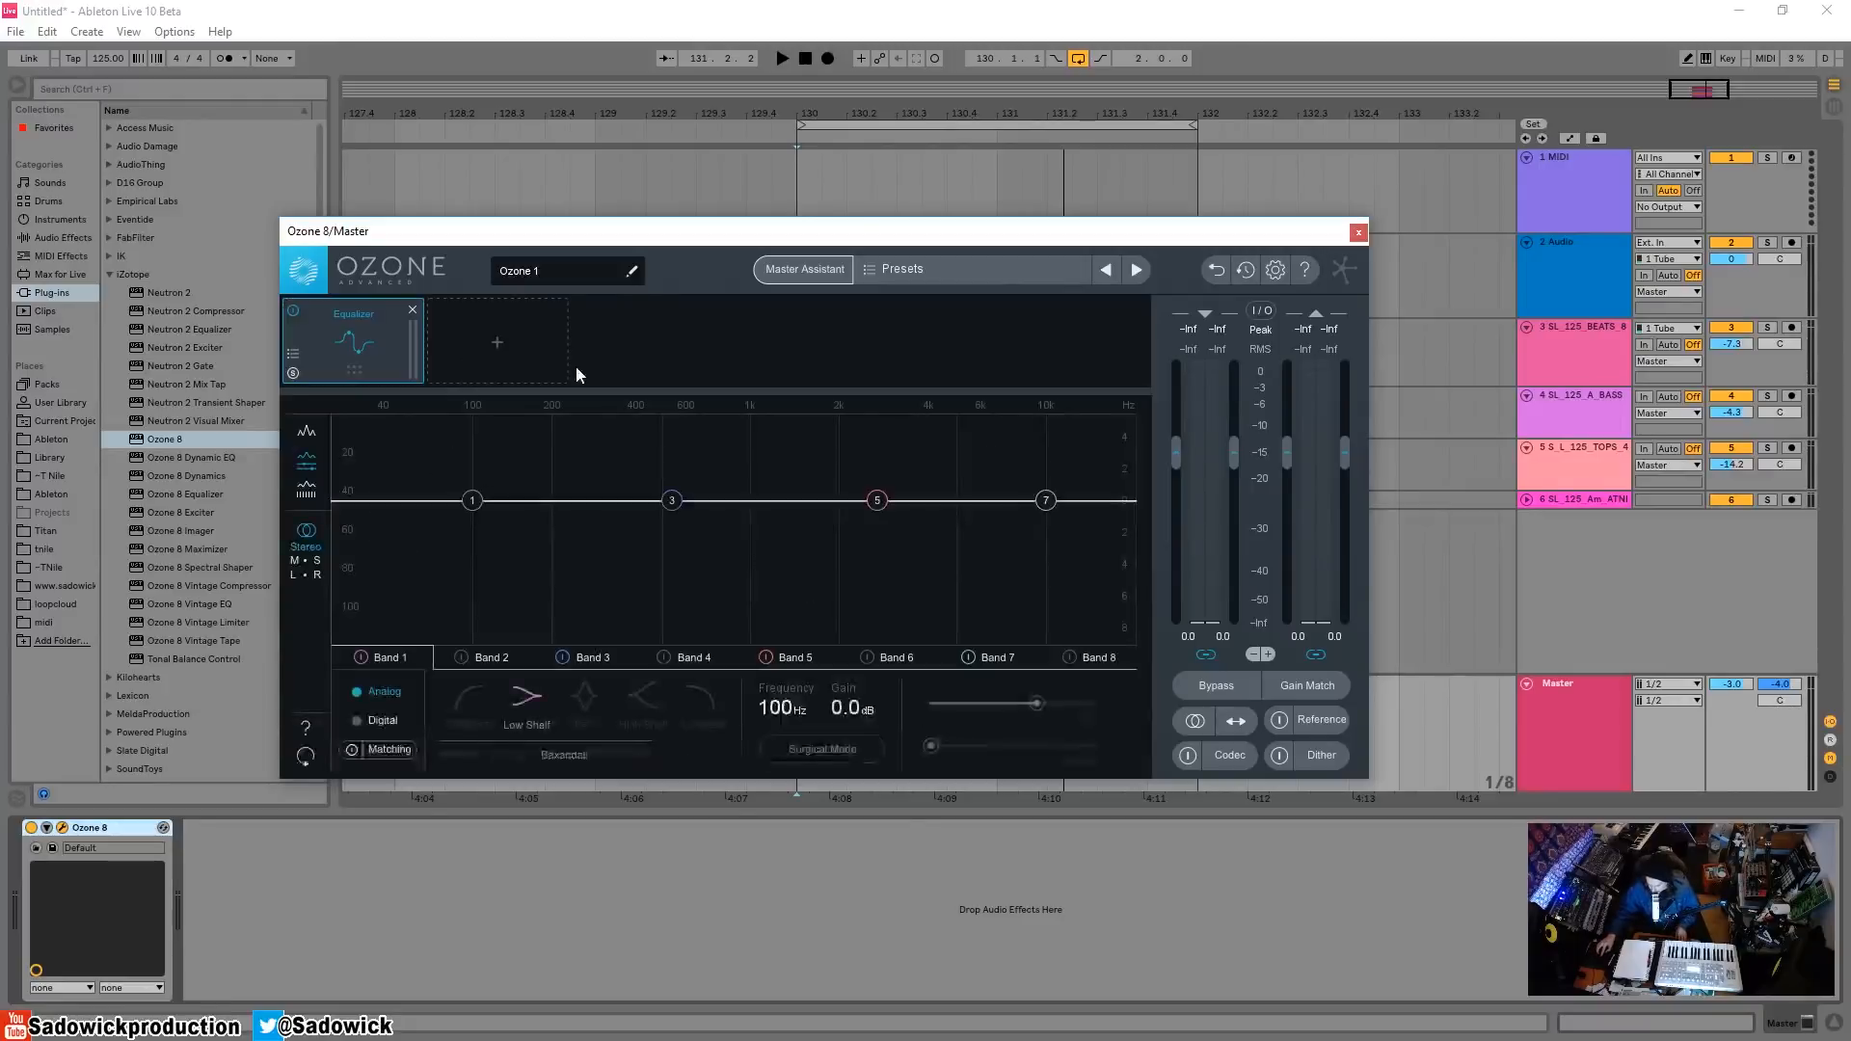
left_click(564, 362)
left_click(627, 434)
left_click(646, 376)
left_click(841, 502)
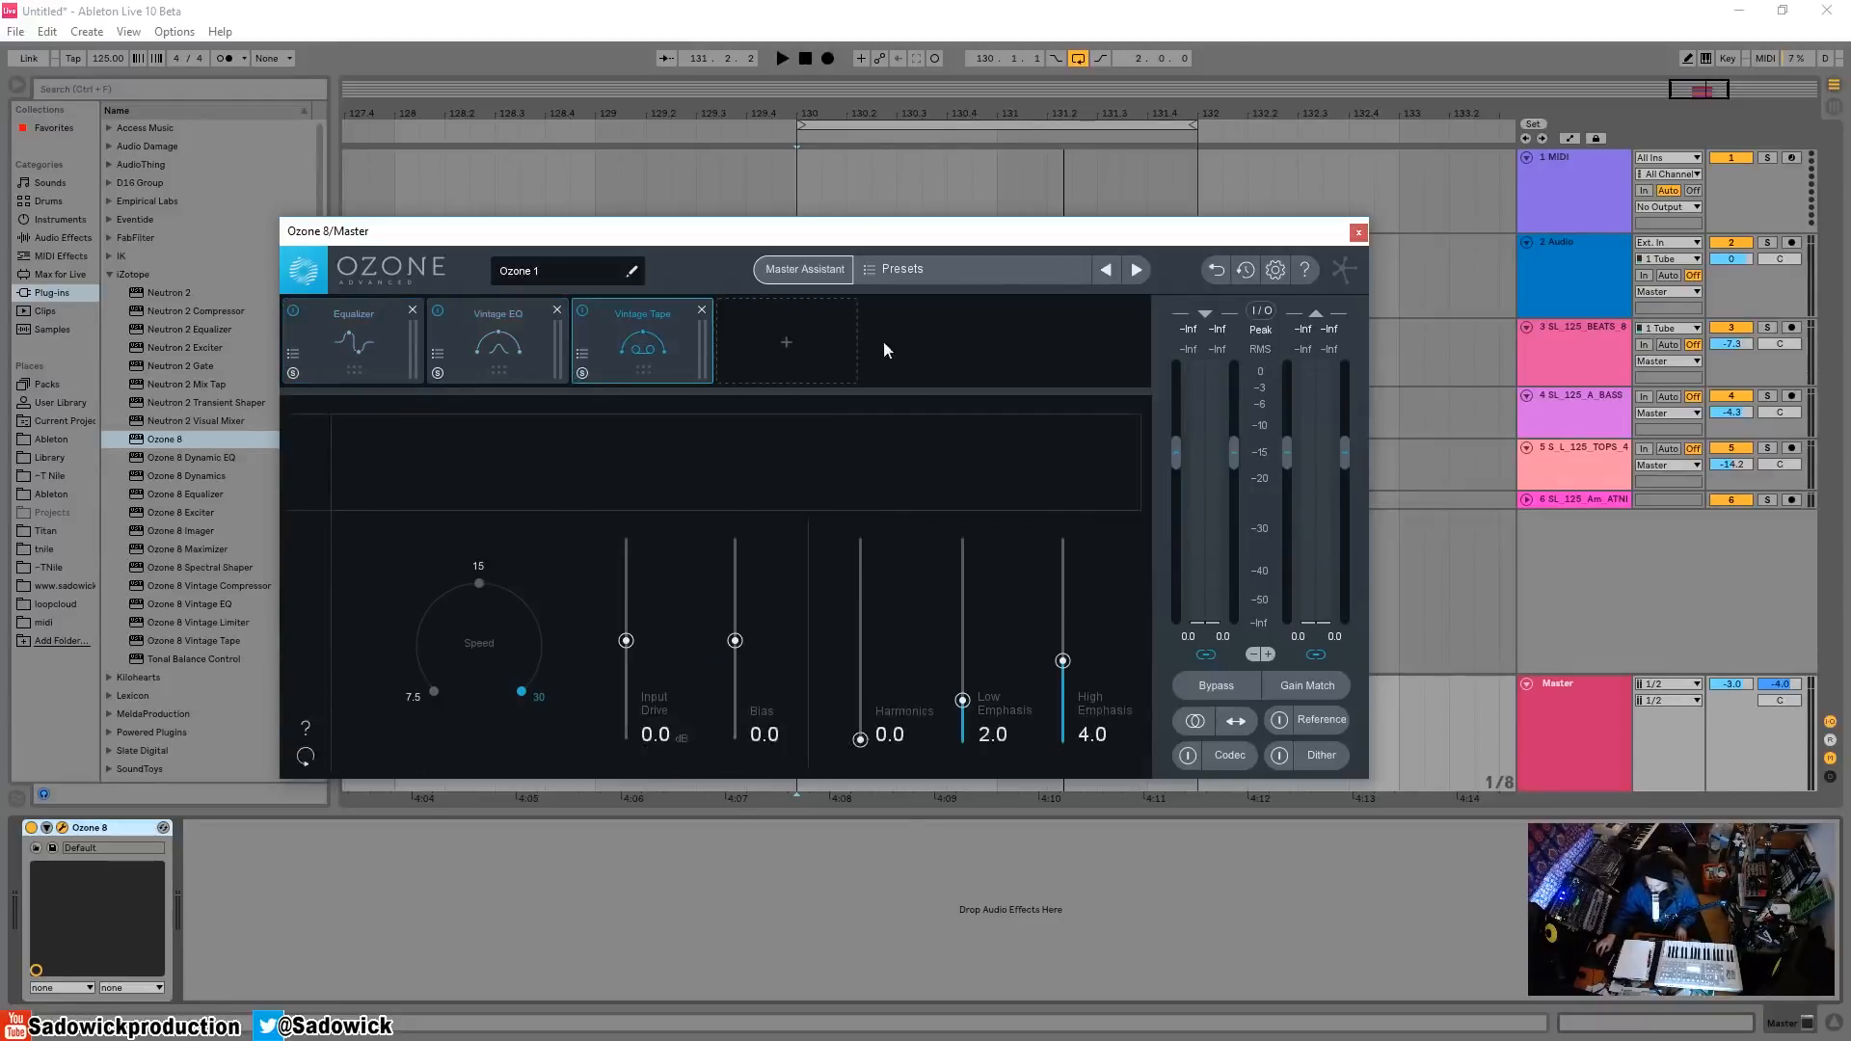
- Extend the signal chain after Vintage Tape with the Spectral Shaper, Vintage Limiter and Post EQ modules
left_click(883, 343)
left_click(935, 609)
left_click(934, 341)
left_click(840, 682)
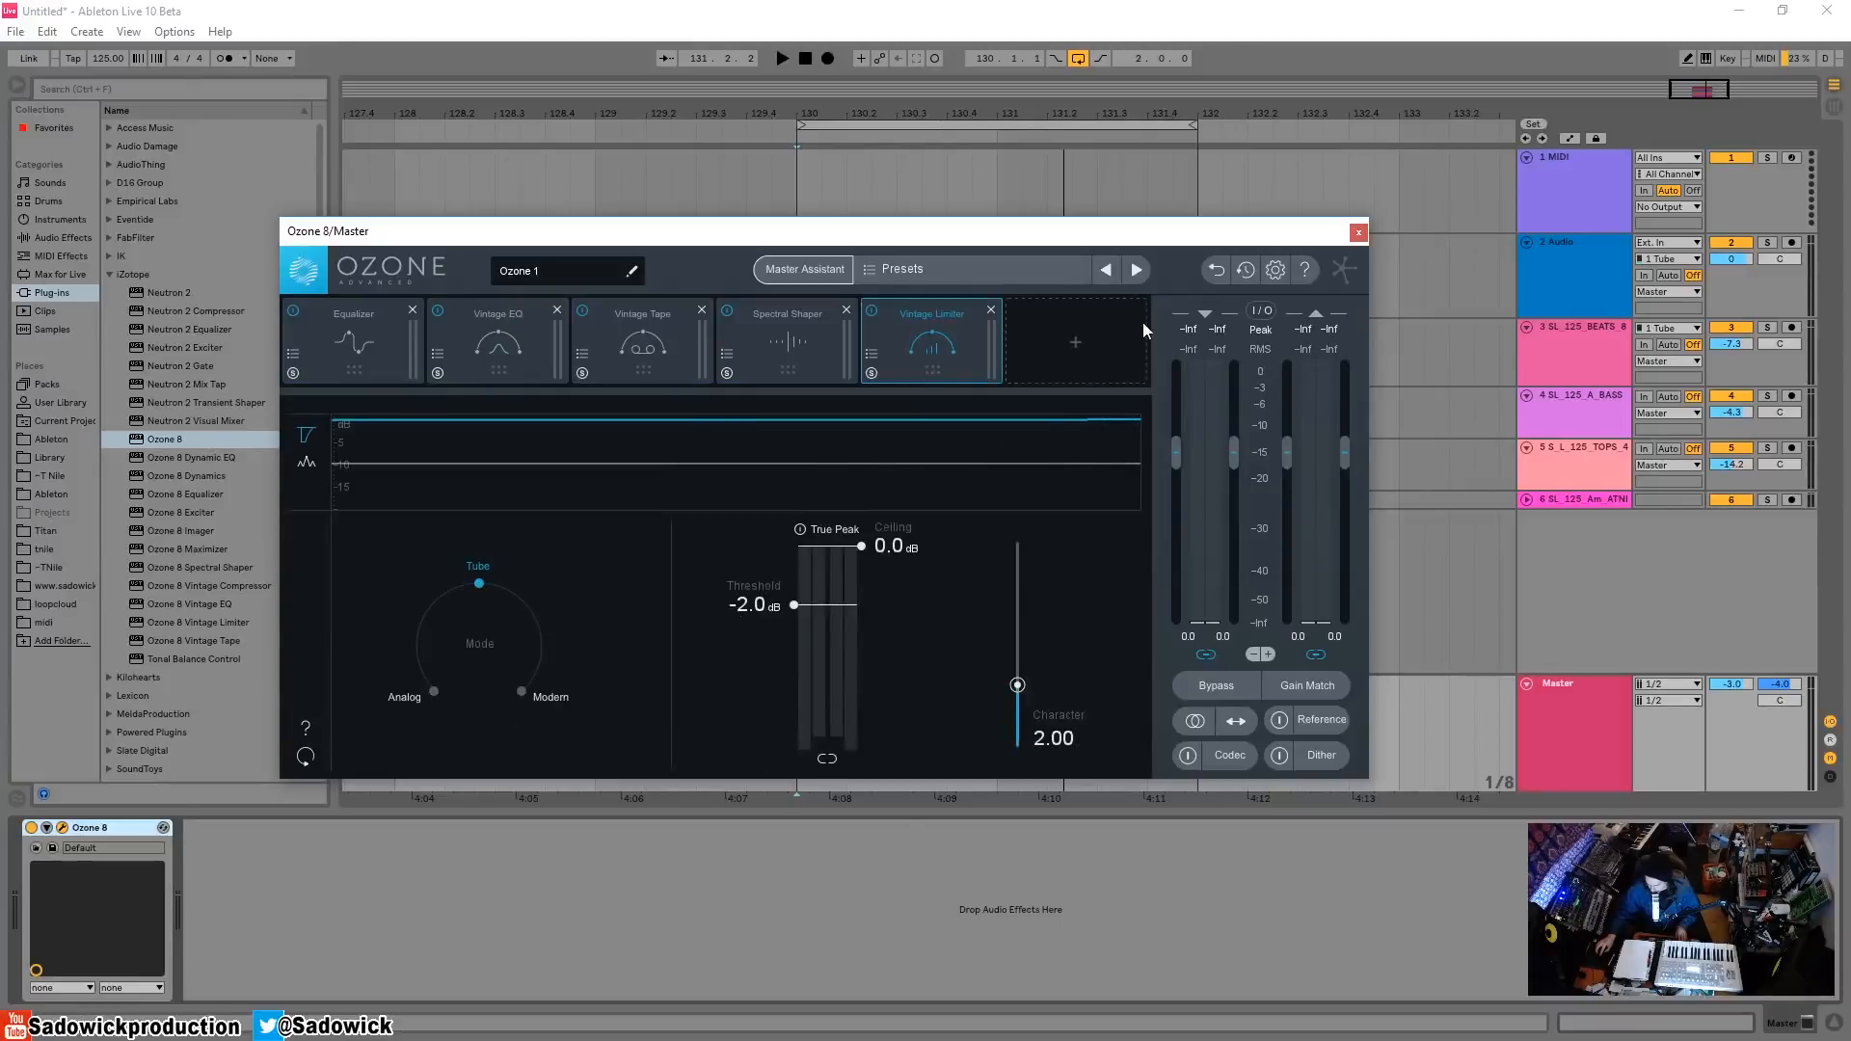
left_click(1138, 328)
left_click(665, 699)
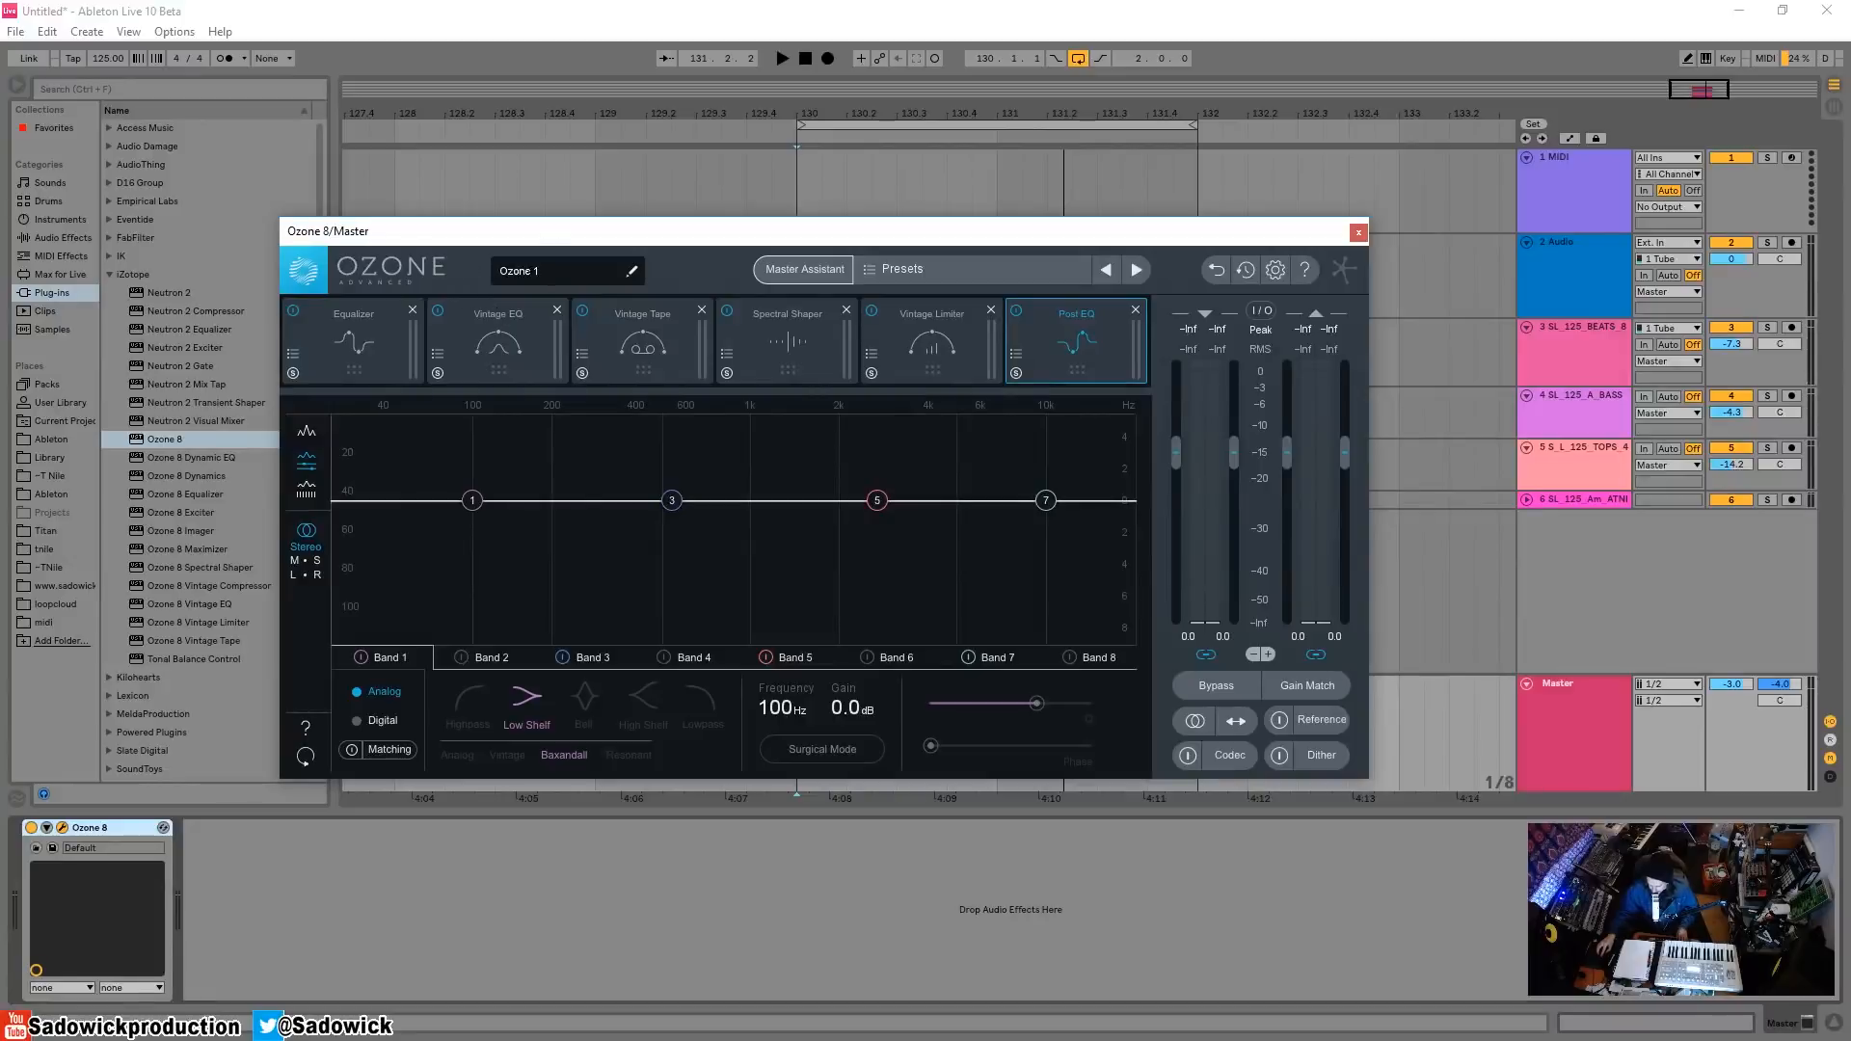
- Rename the plug-in instance as Ozone Master
left_click(573, 271)
left_click(574, 271)
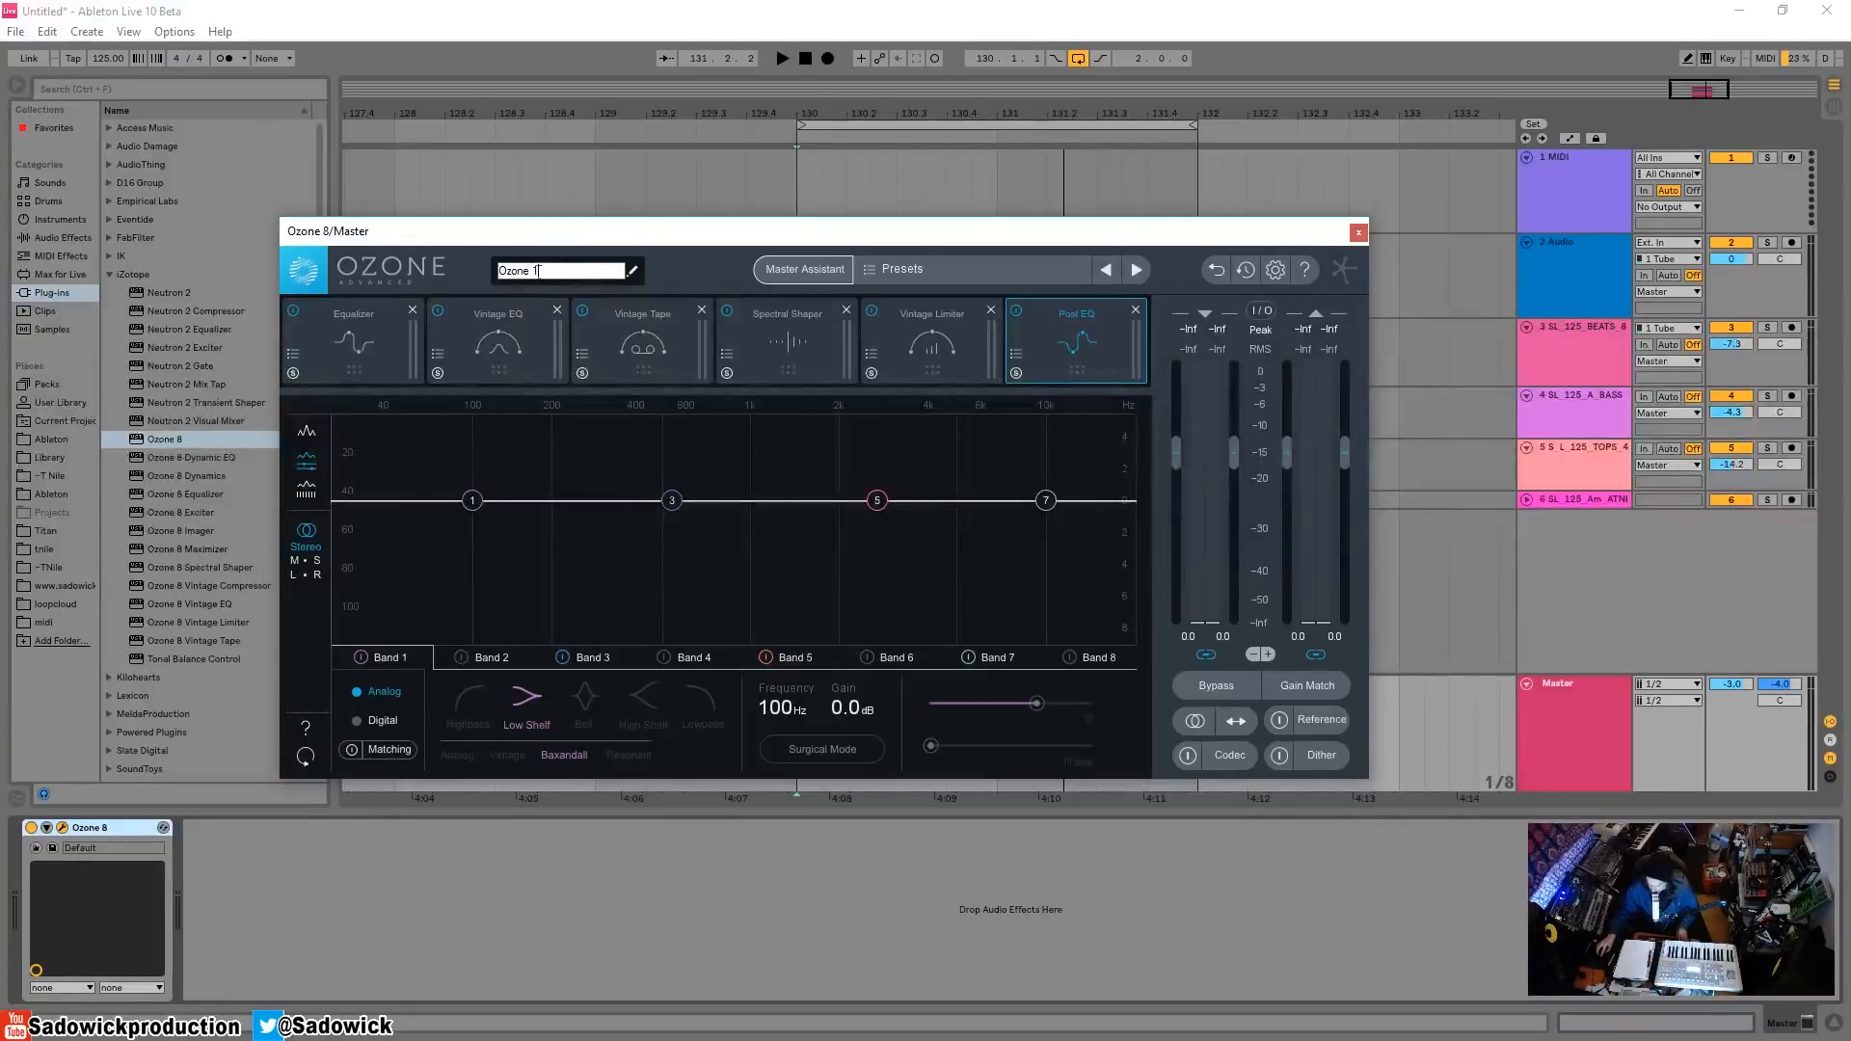
double_click(537, 271)
type("Master")
key("Return")
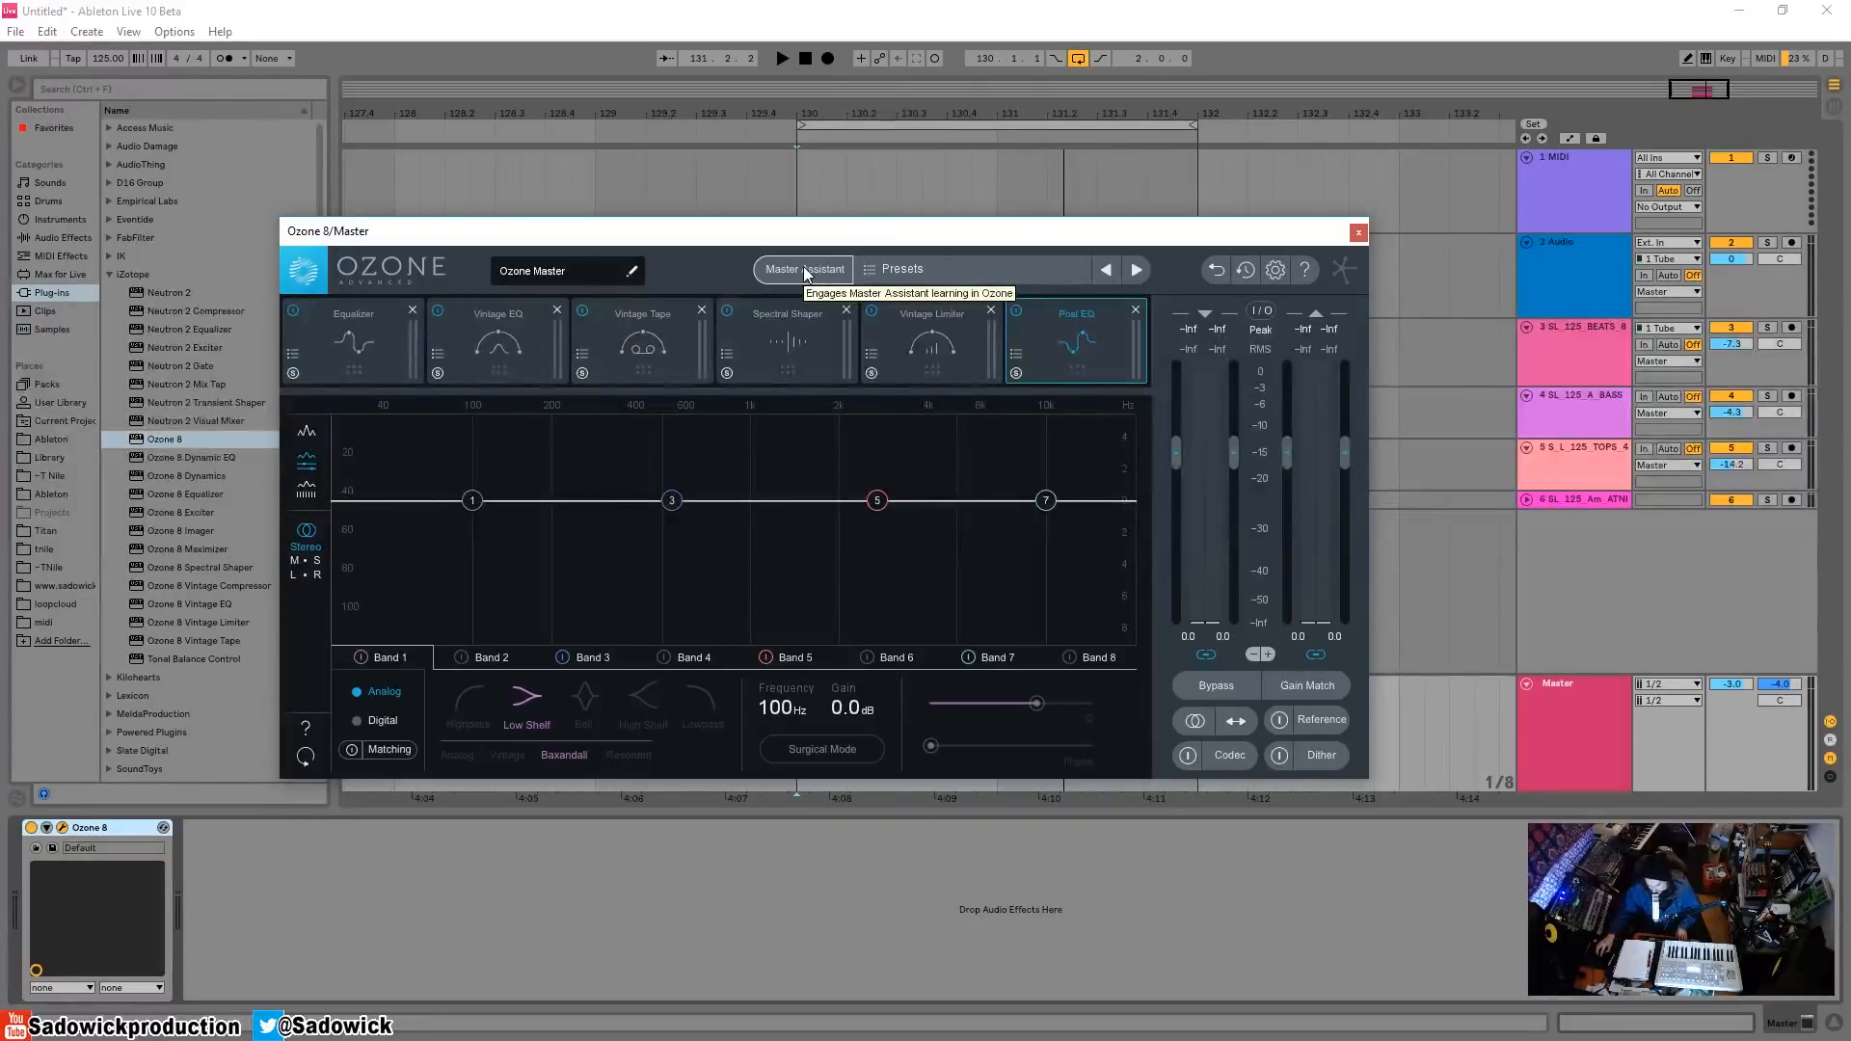
- Play the arrangement briefly from bar 130 to check the signal in the Post EQ spectrum and level meters, and stop playback
left_click_drag(800, 231, 748, 429)
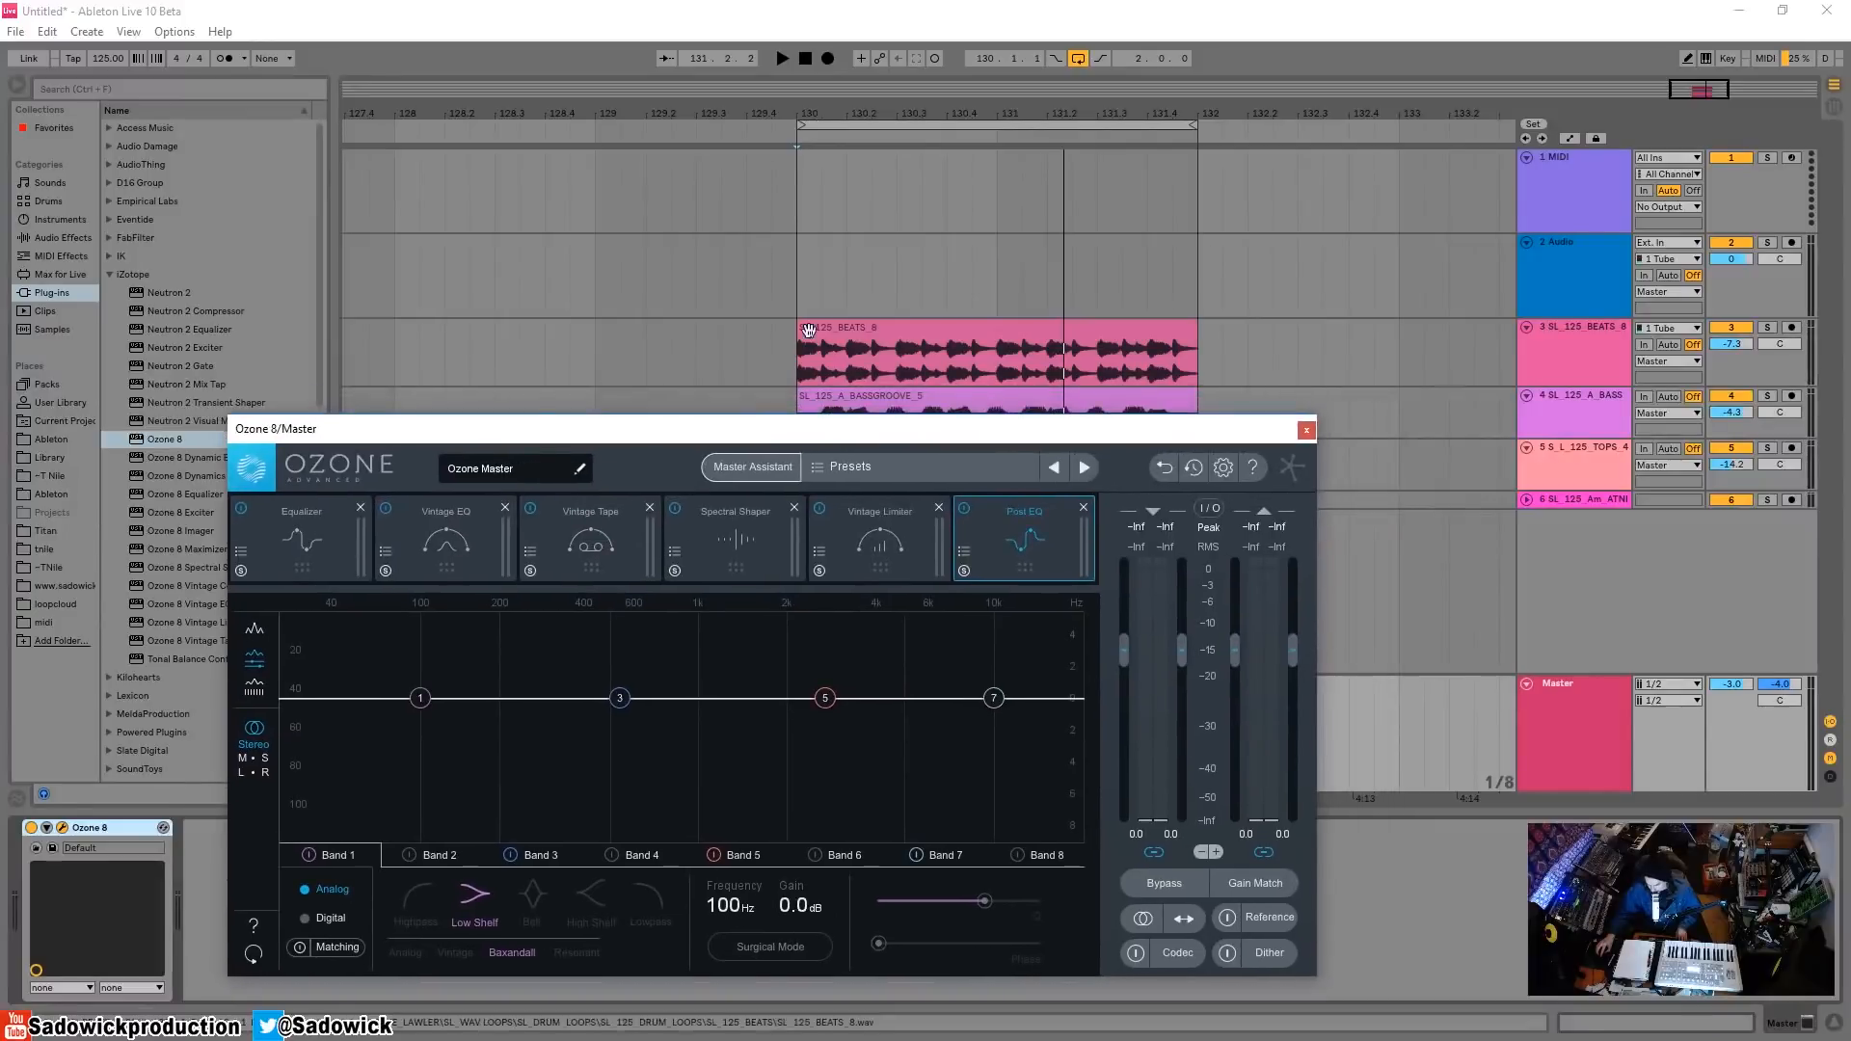
left_click(805, 287)
key("space")
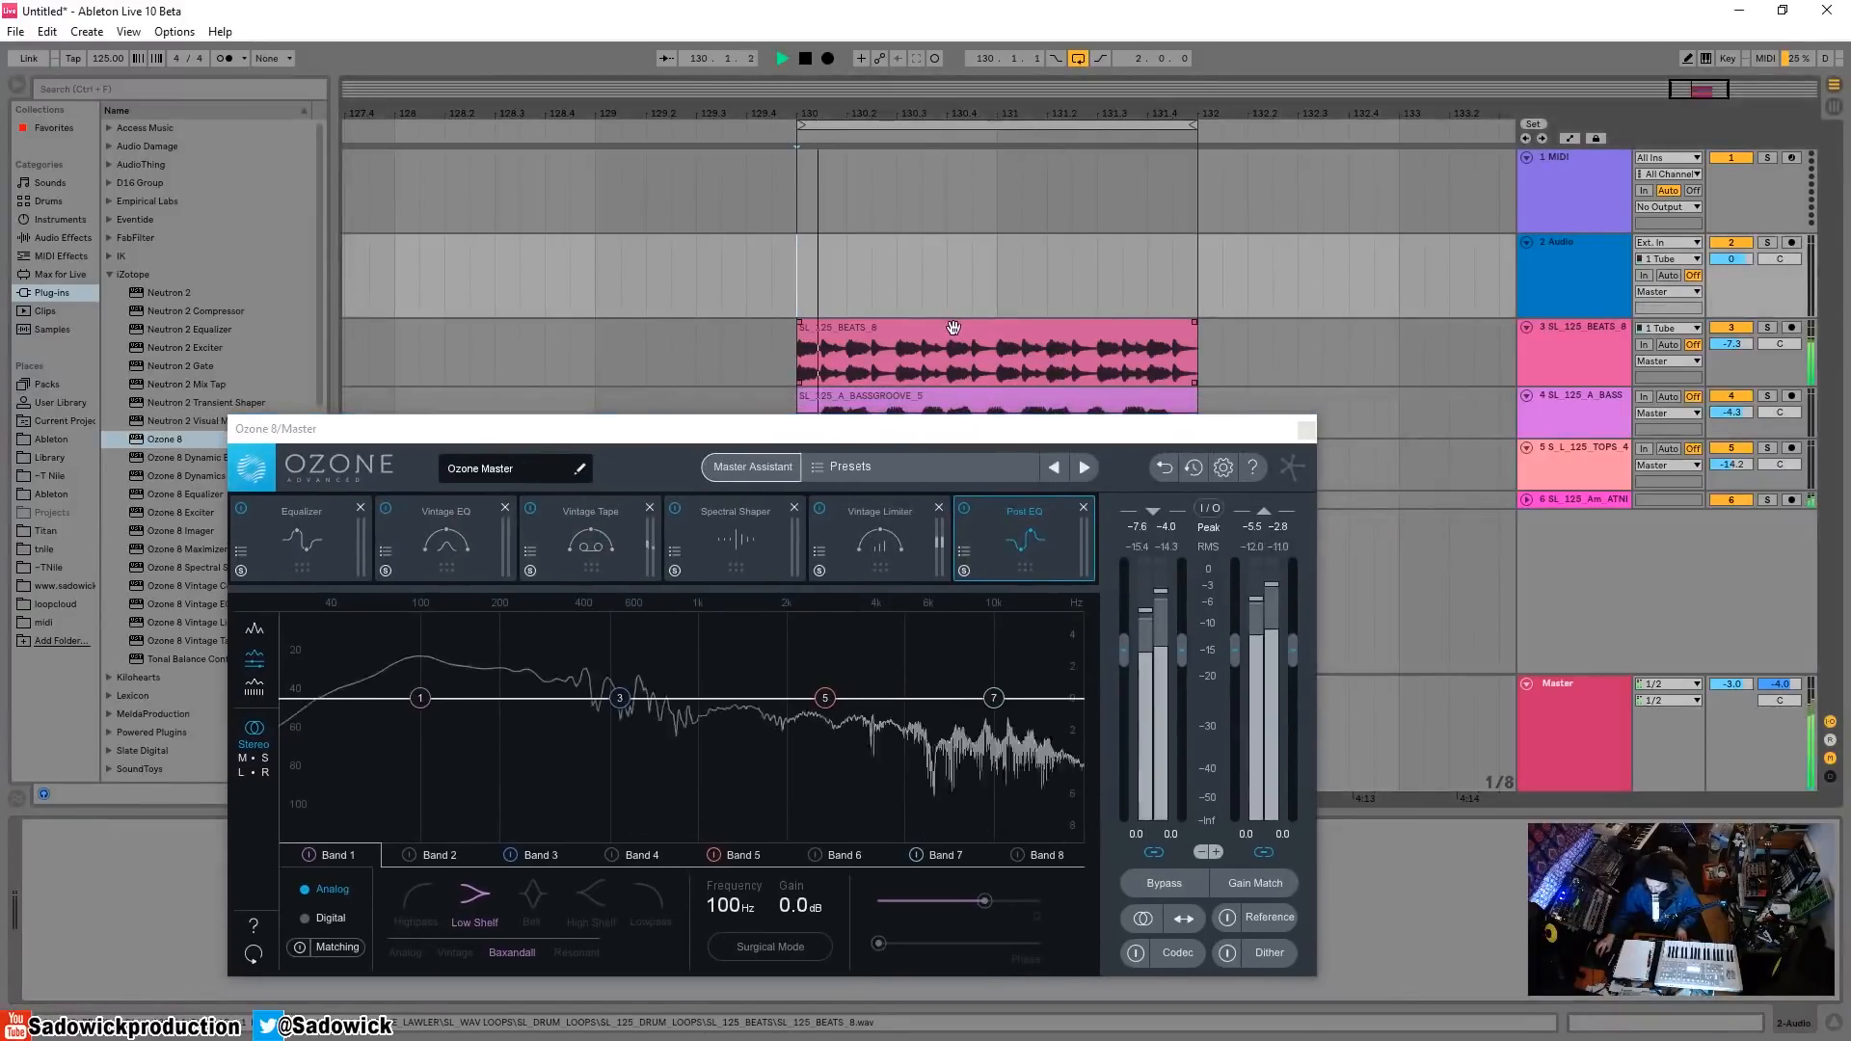
key("space")
left_click(896, 436)
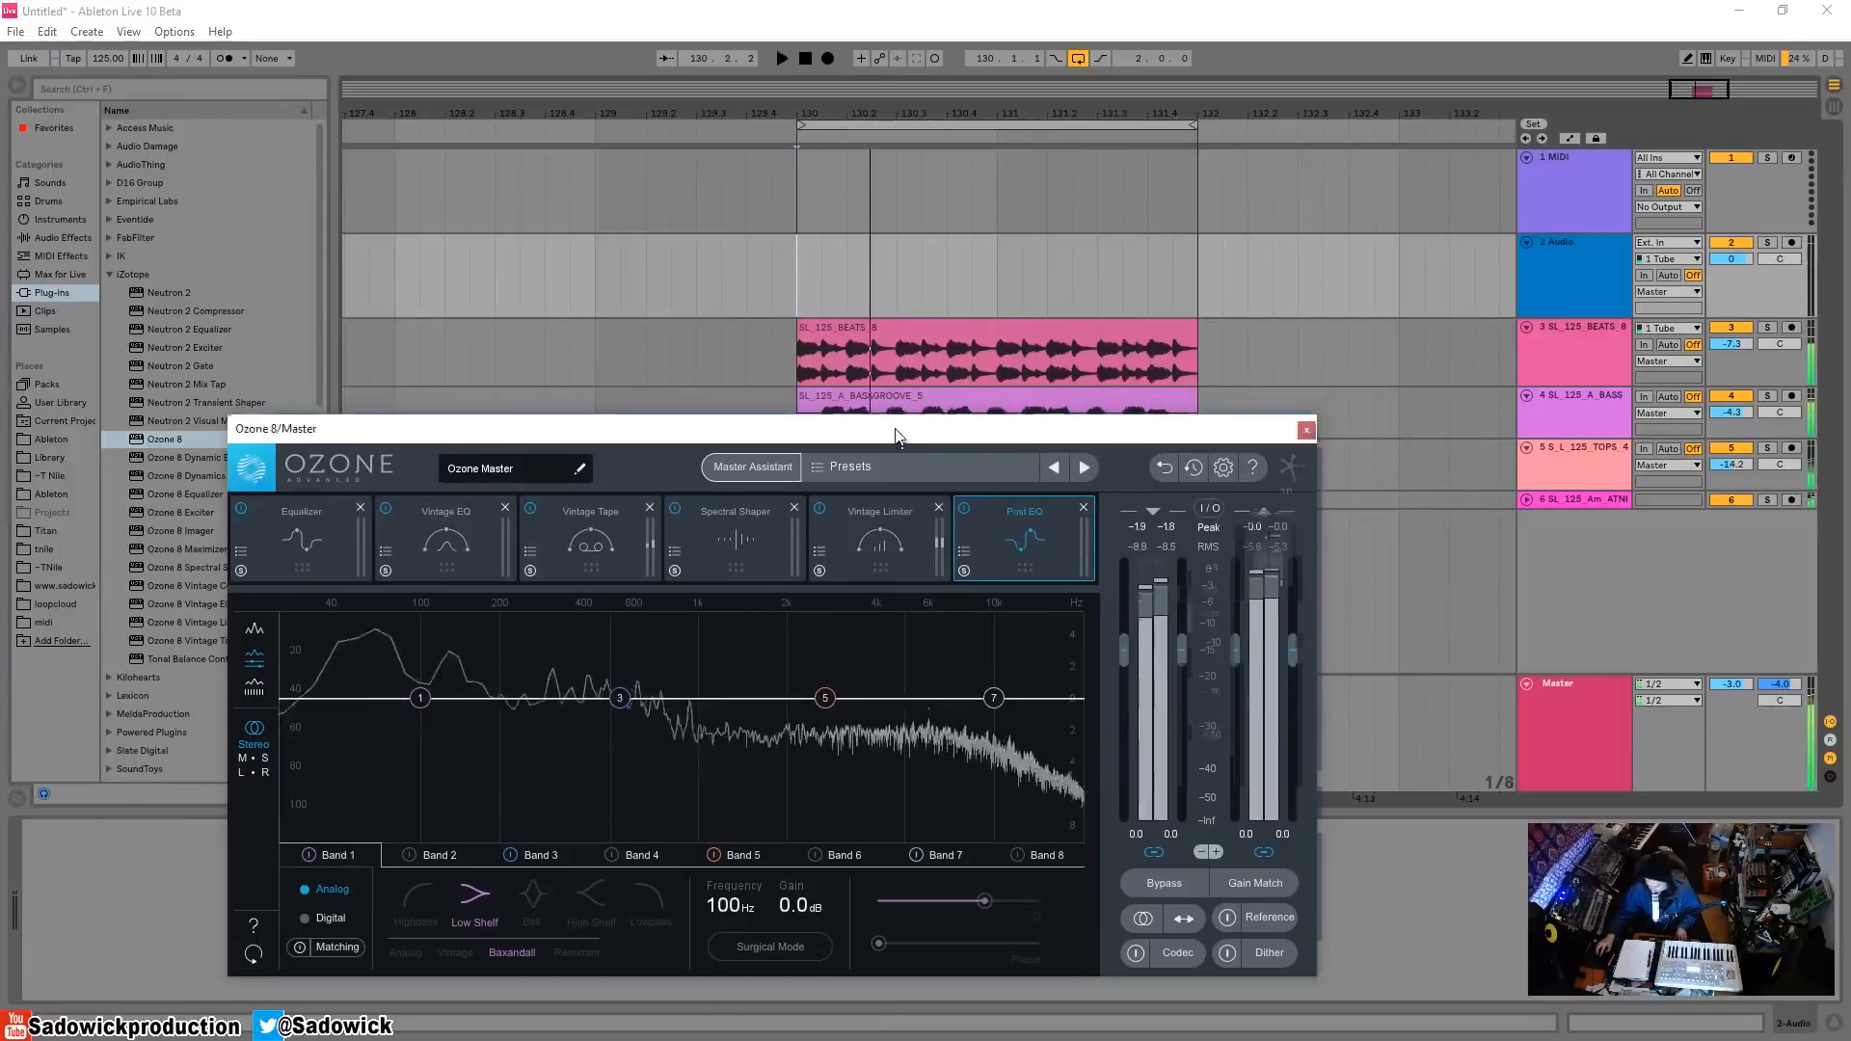
left_click_drag(896, 436, 838, 223)
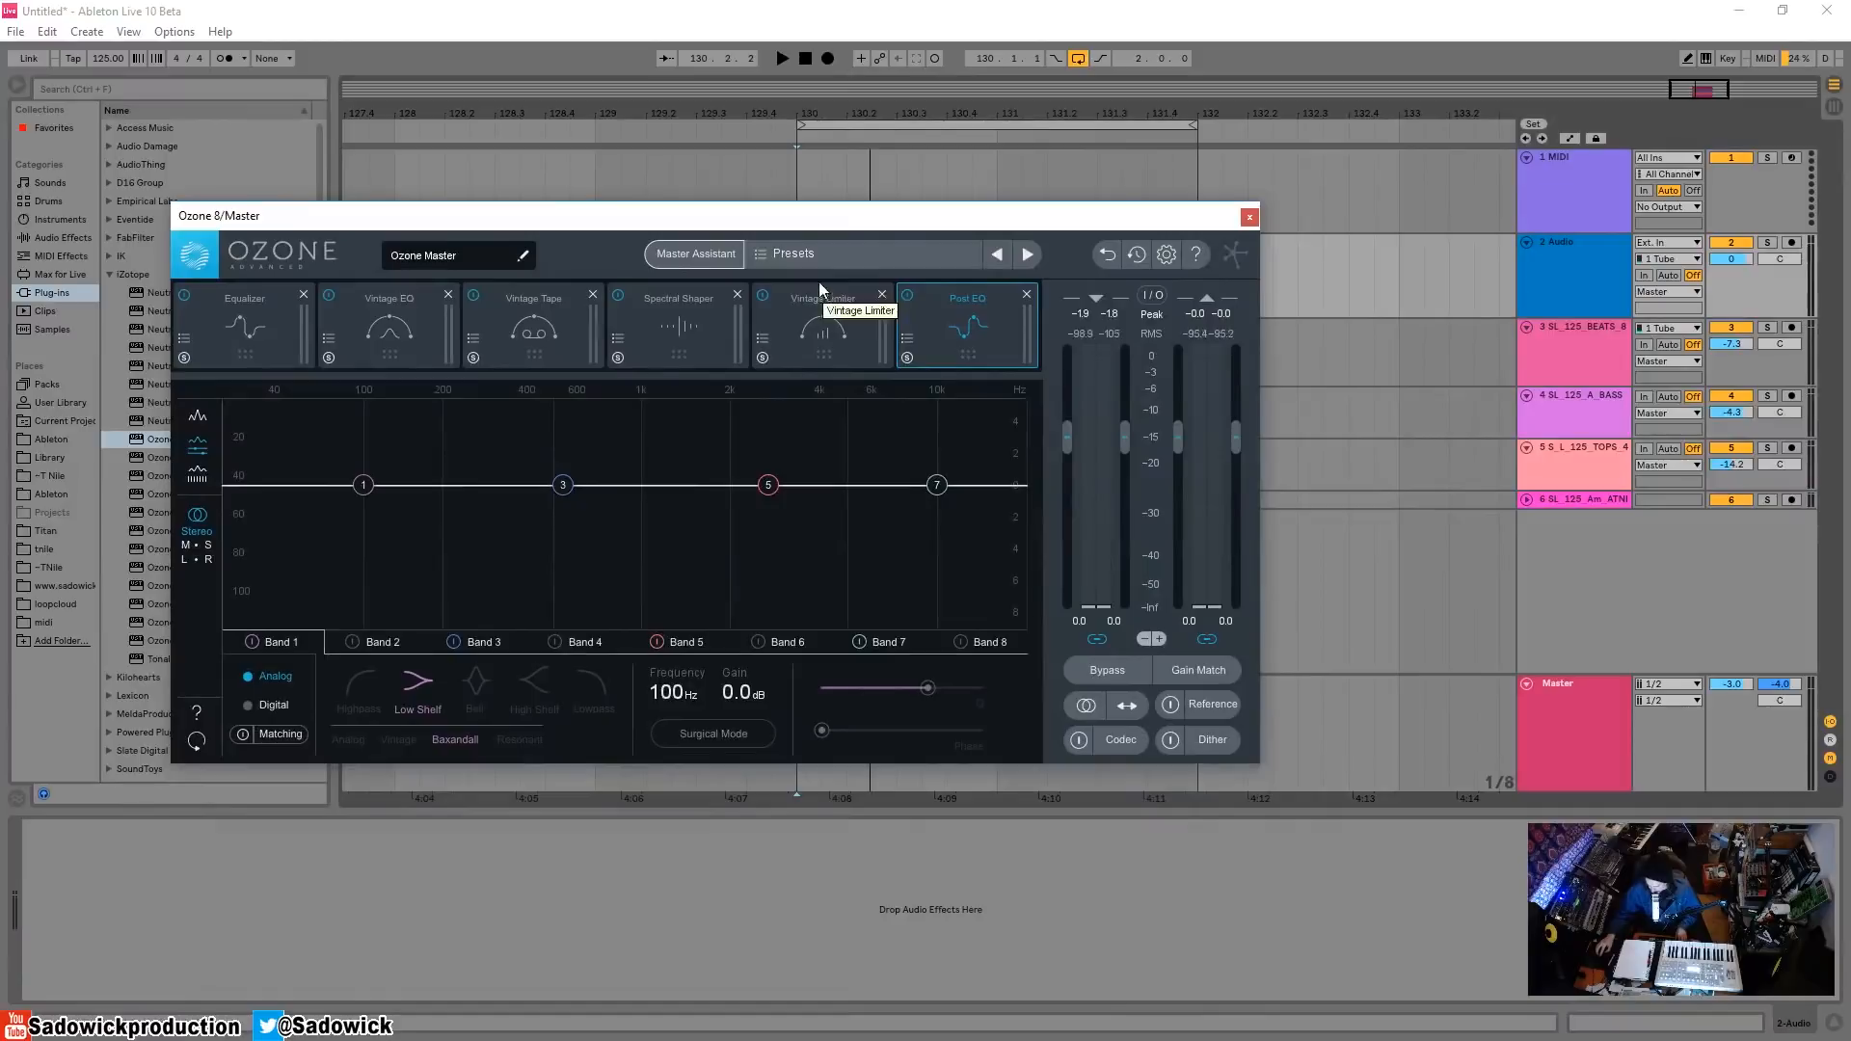
- Browse the All-Purpose Mastering folder in the global preset manager and close the manager without loading a preset
left_click(758, 257)
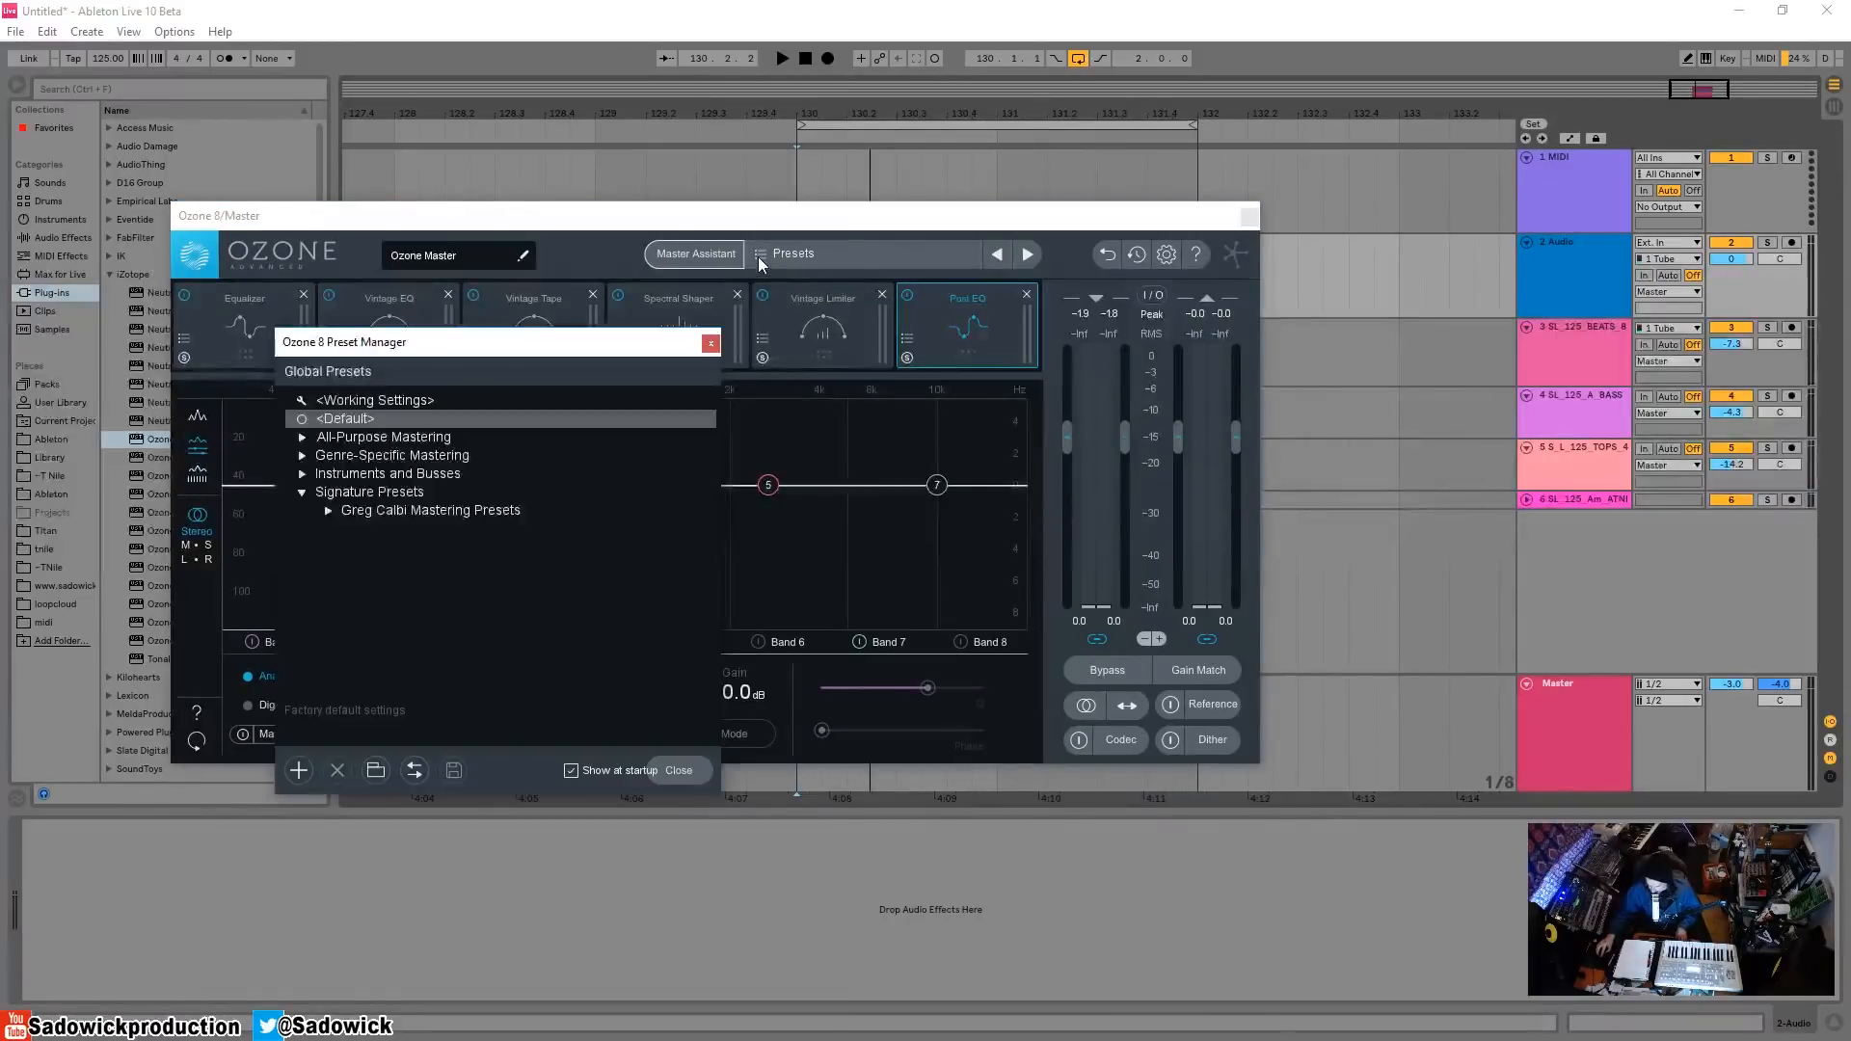
left_click(303, 437)
left_click(303, 437)
left_click(713, 344)
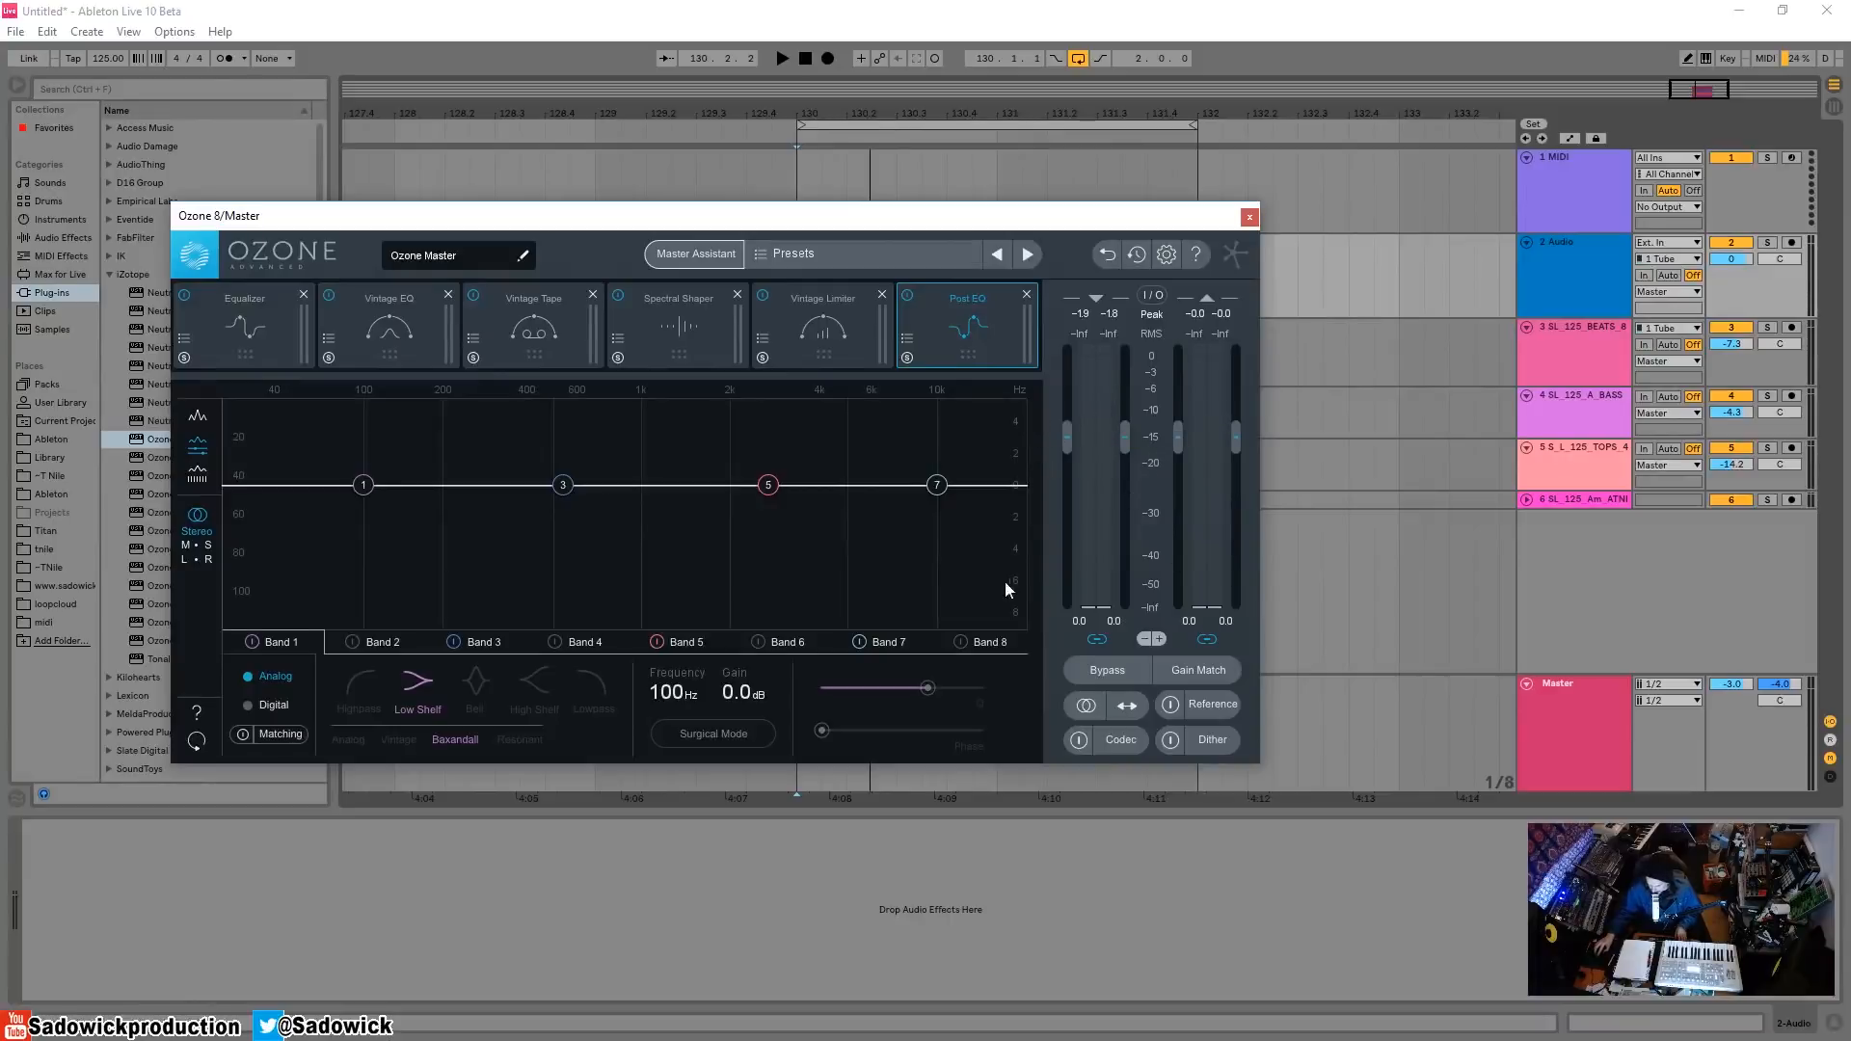
- Bypass the whole Ozone chain and re-enable it, twice in a row
left_click(1109, 672)
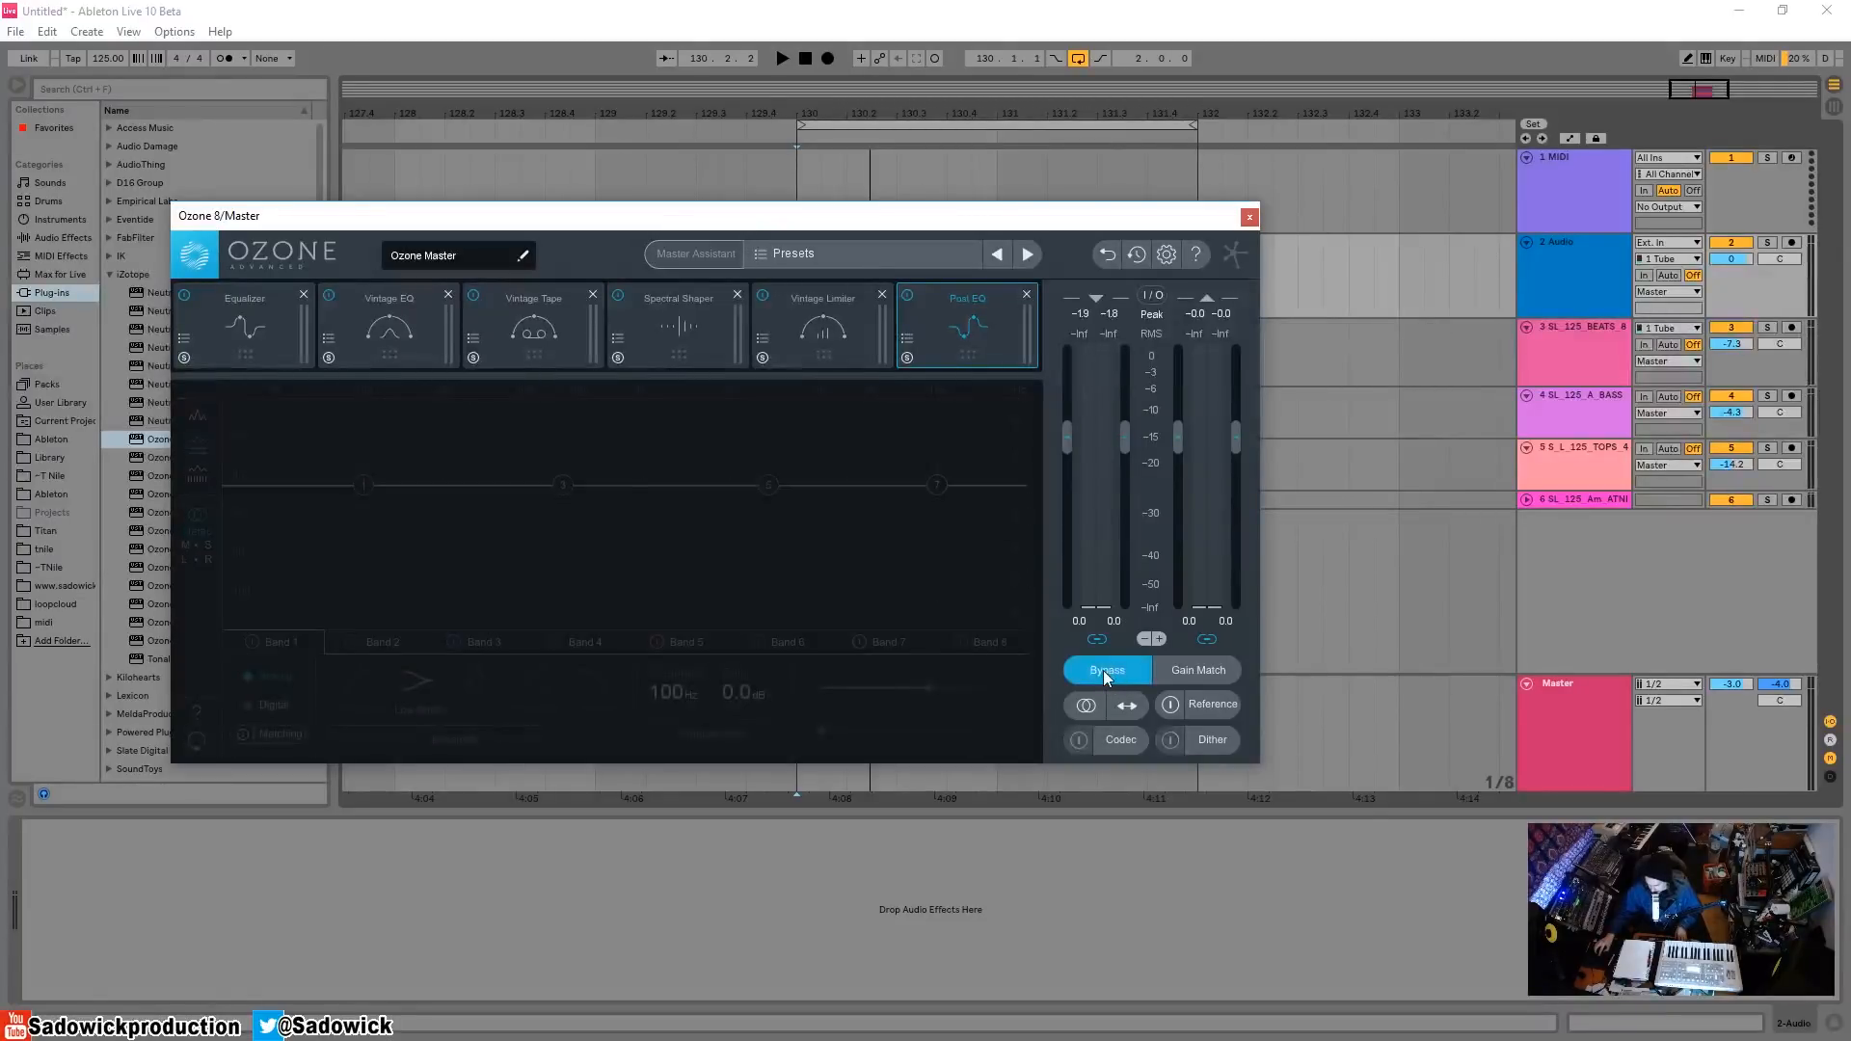
left_click(1103, 670)
left_click(1103, 669)
left_click(1103, 669)
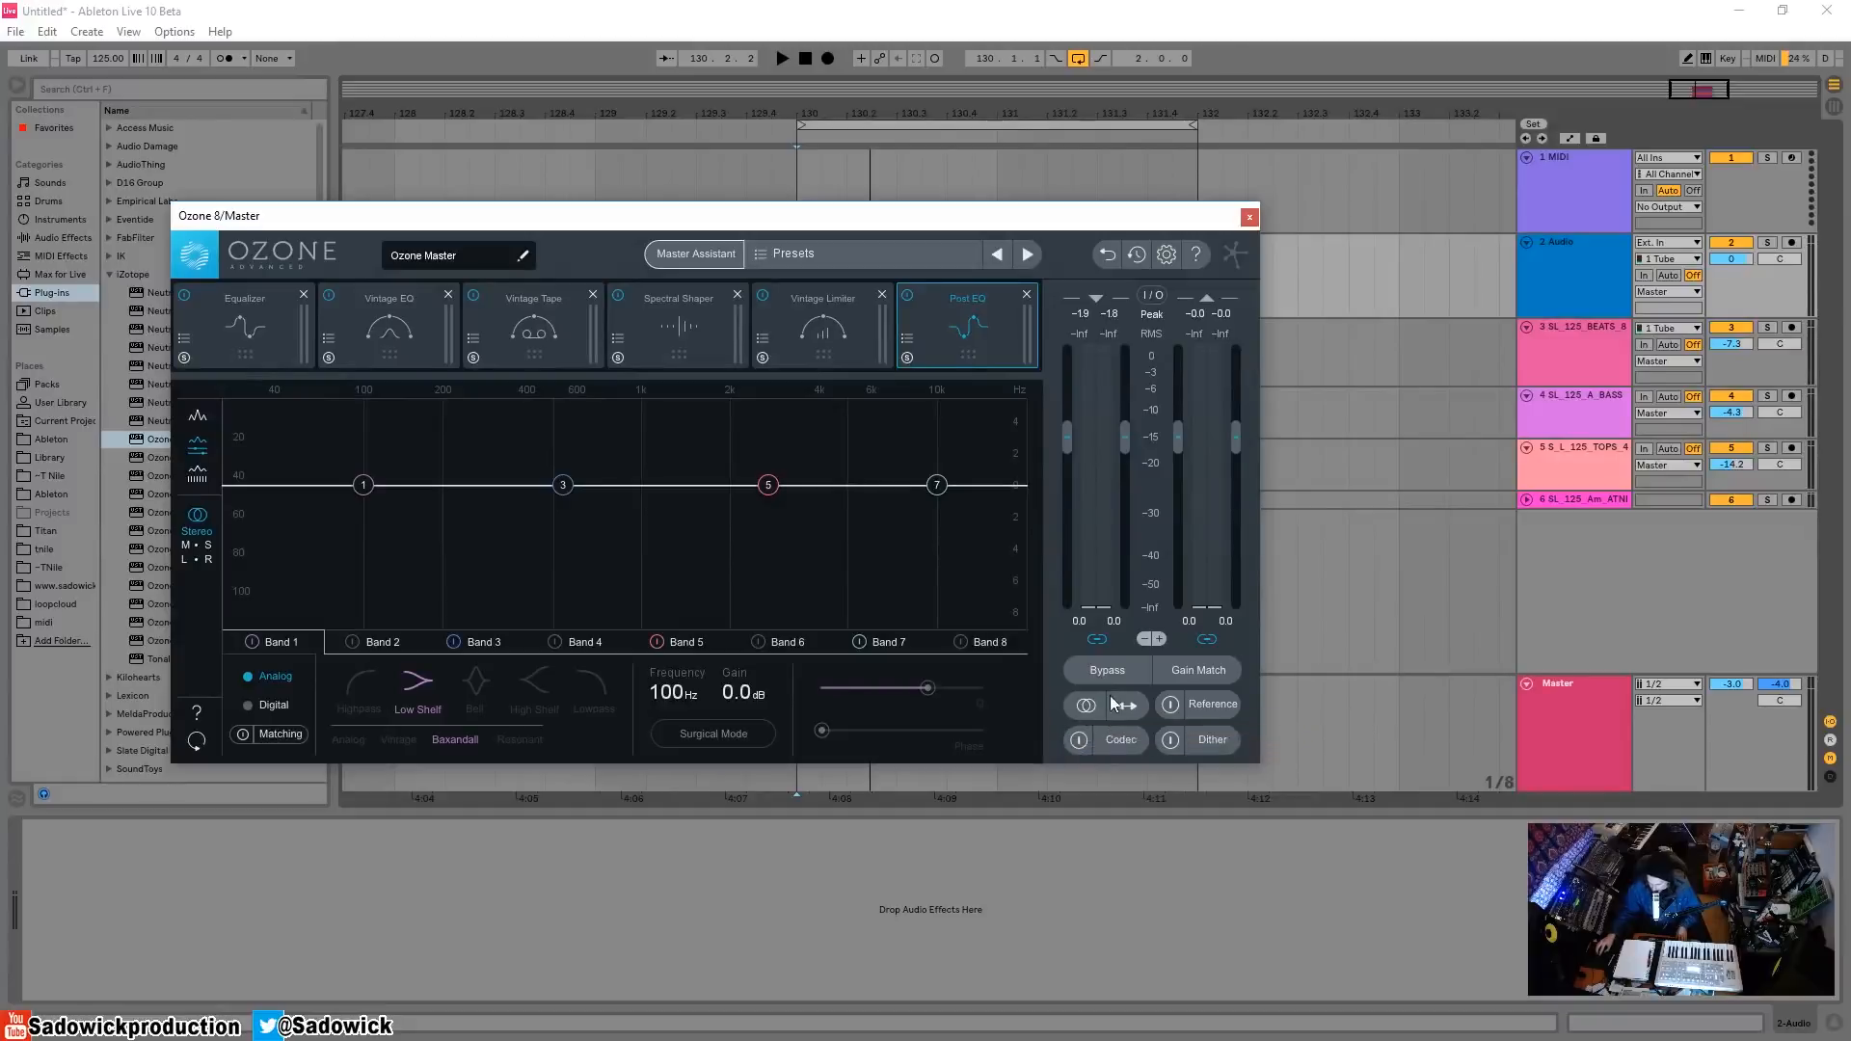
- Enable the codec preview and set it to MP3 format with a constant bit rate of 192 kbps
left_click(1086, 707)
left_click(1120, 740)
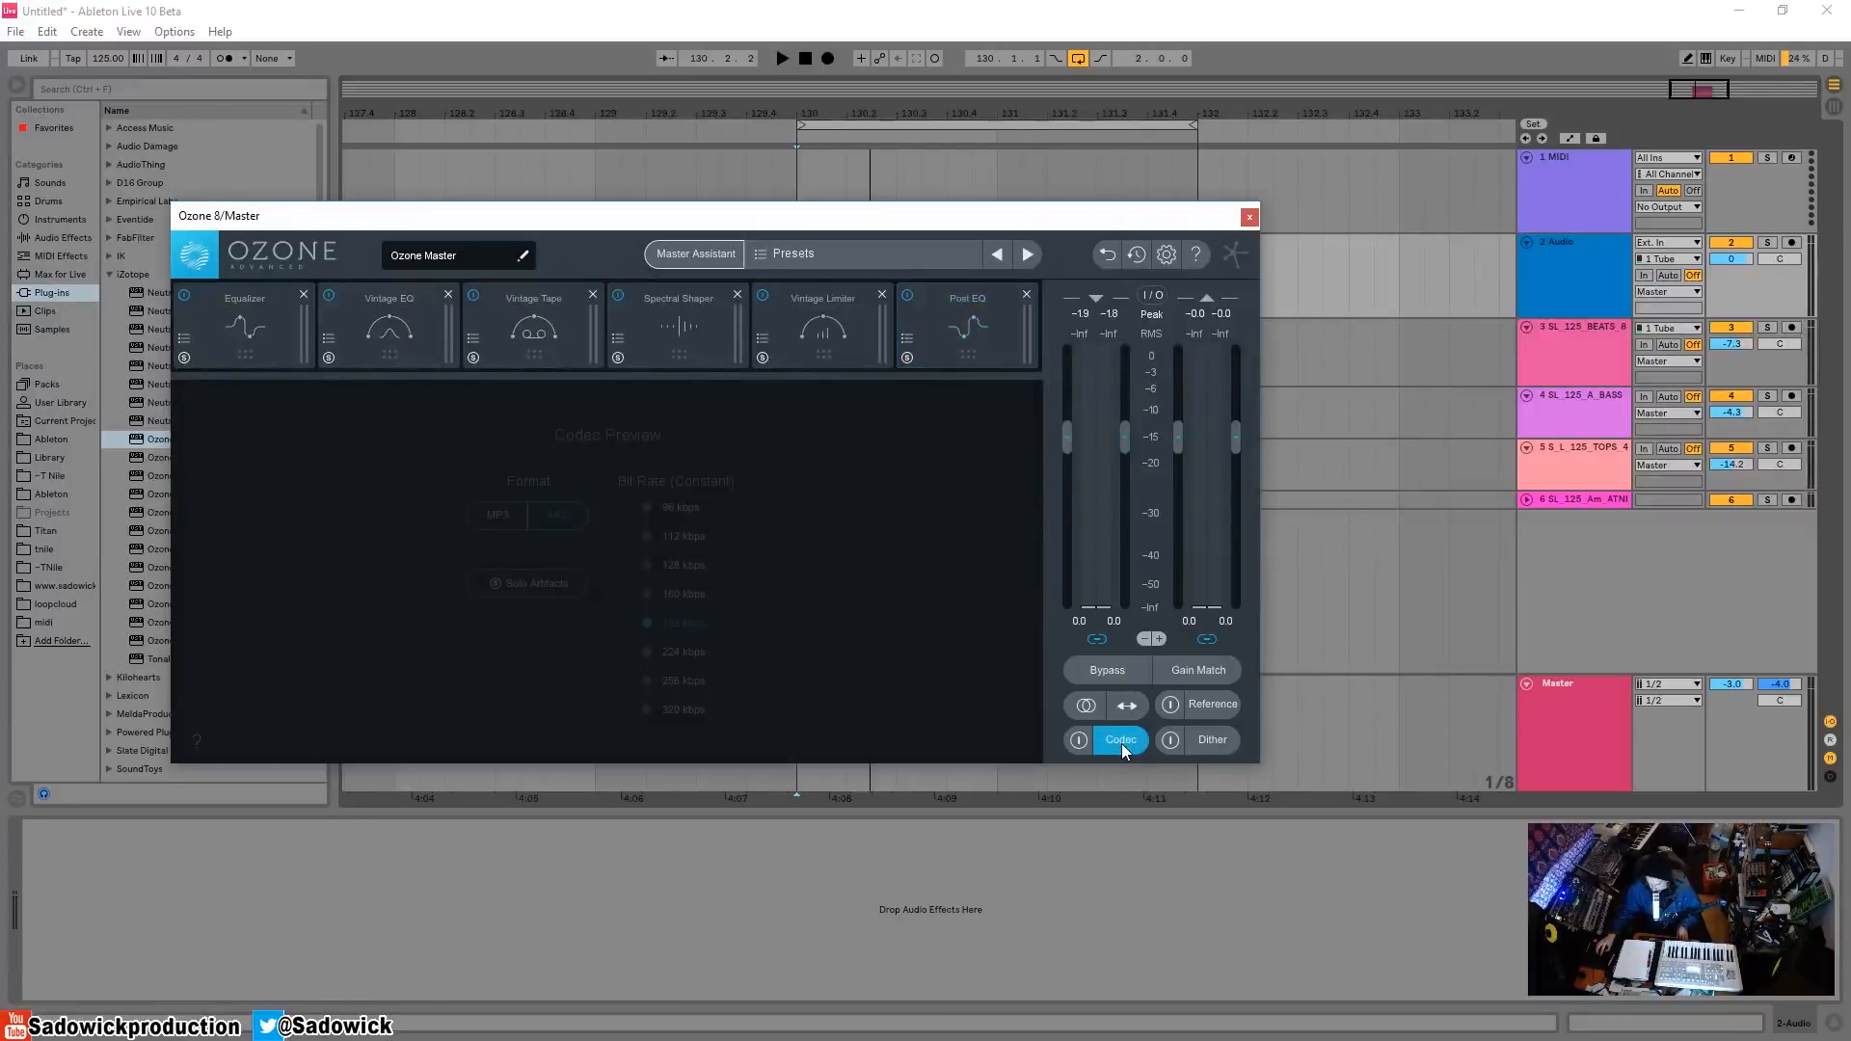
left_click(1083, 740)
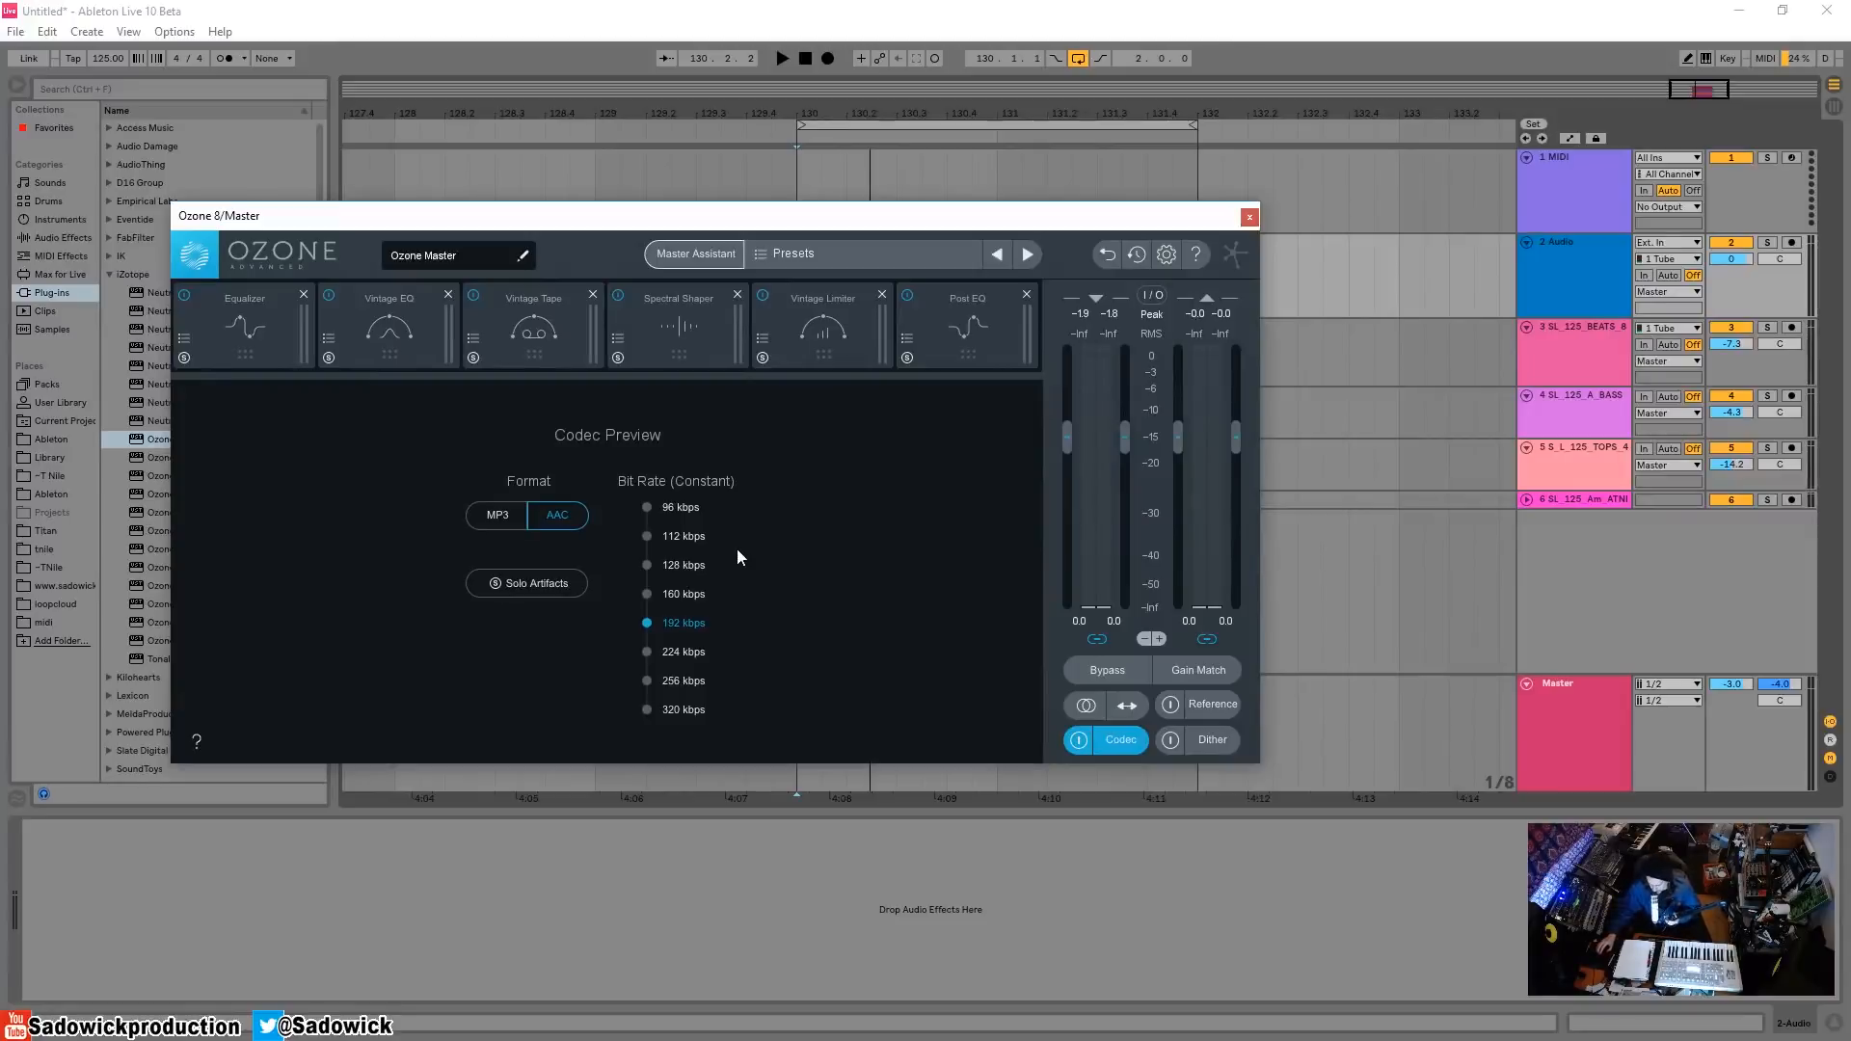
left_click(500, 521)
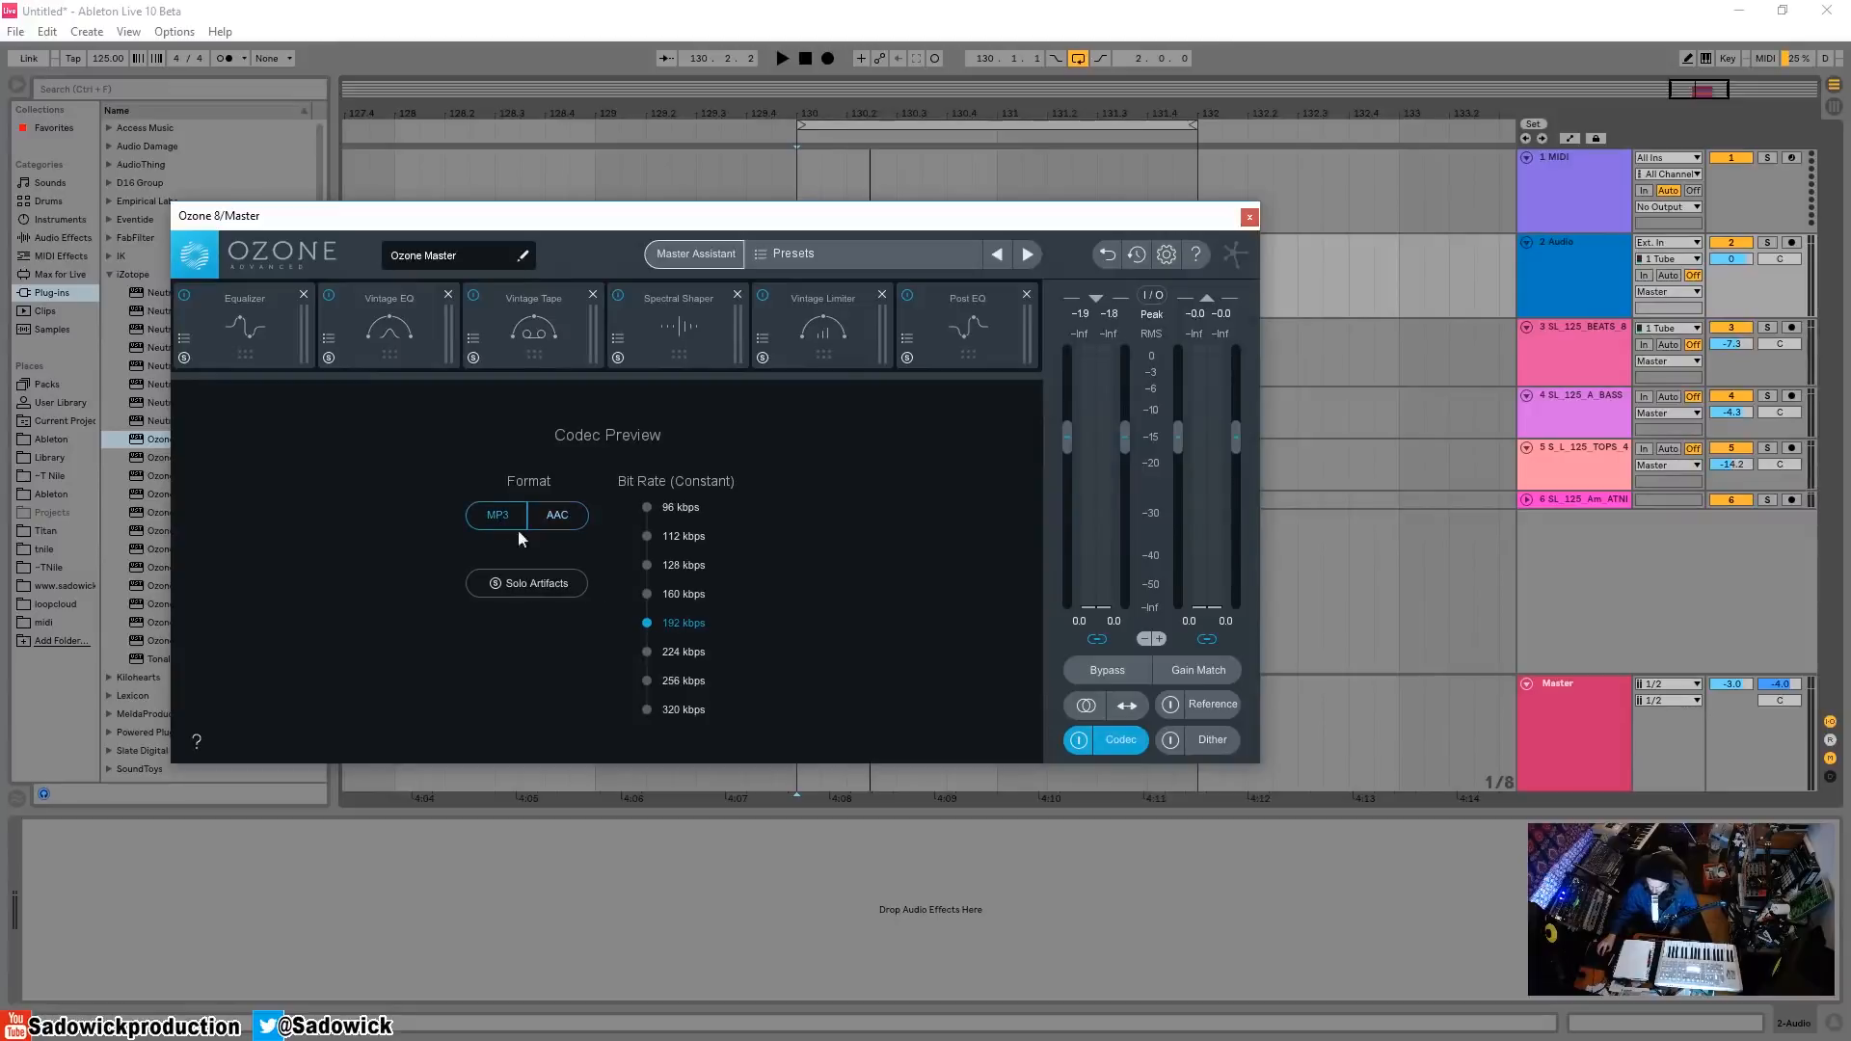
left_click(643, 565)
left_click(646, 624)
- Play the loop with only the codec artifacts soloed, and switch the codec preview off
key("space")
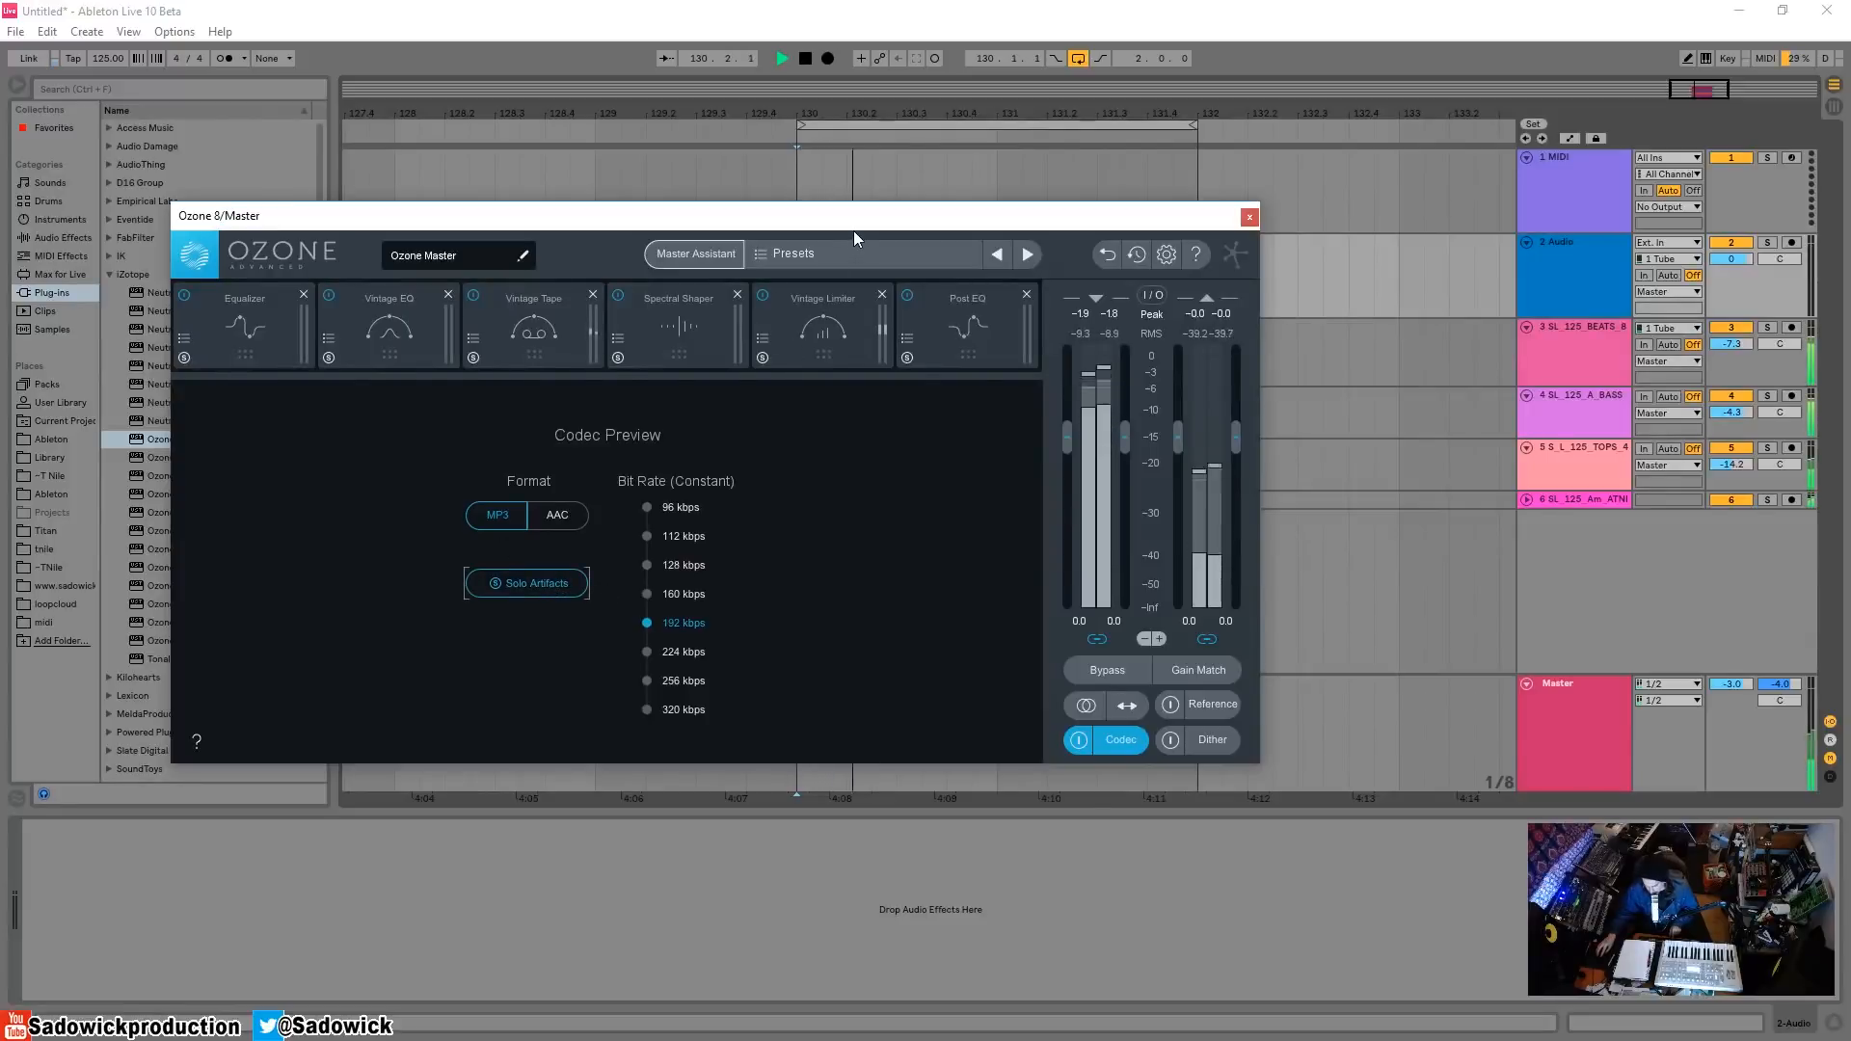
key("space")
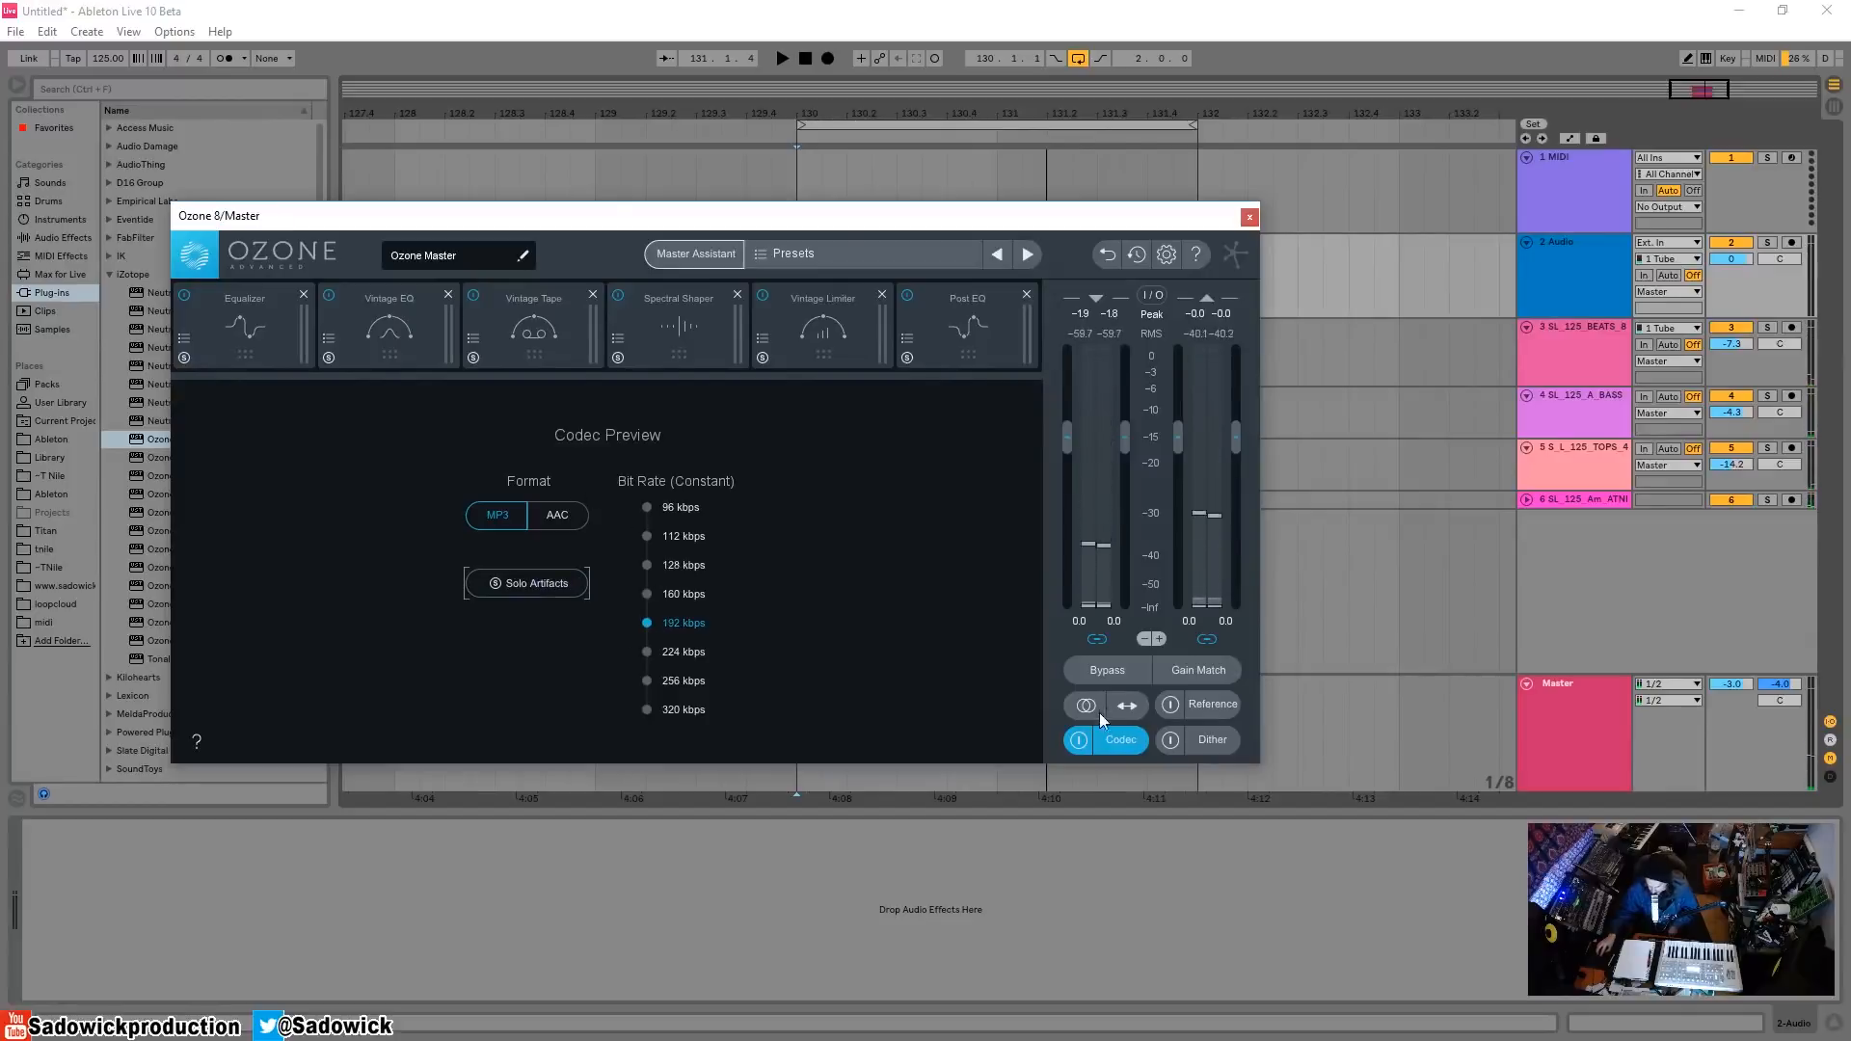
left_click(1104, 744)
left_click(1105, 745)
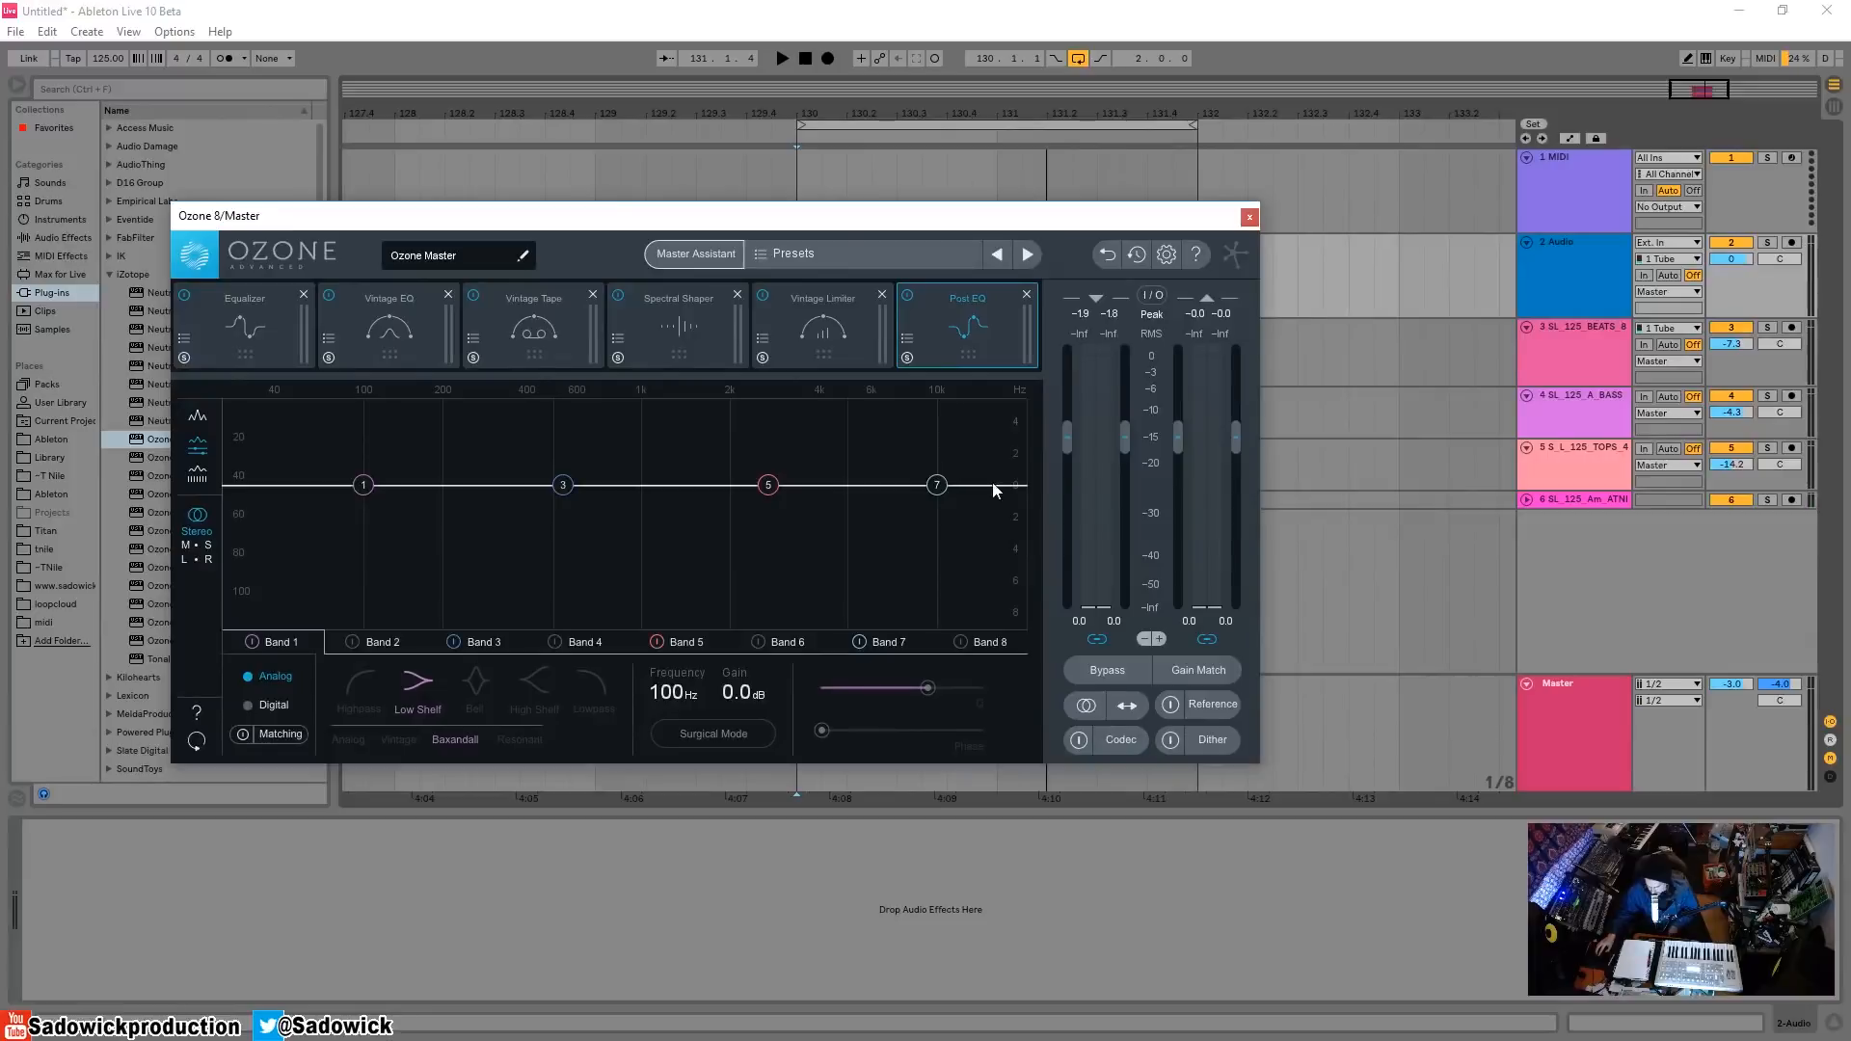
- Review the General, Spectrum, Equalizer and Dynamics pages of the Ozone options, including the available crossover types
left_click_drag(1072, 231, 1044, 269)
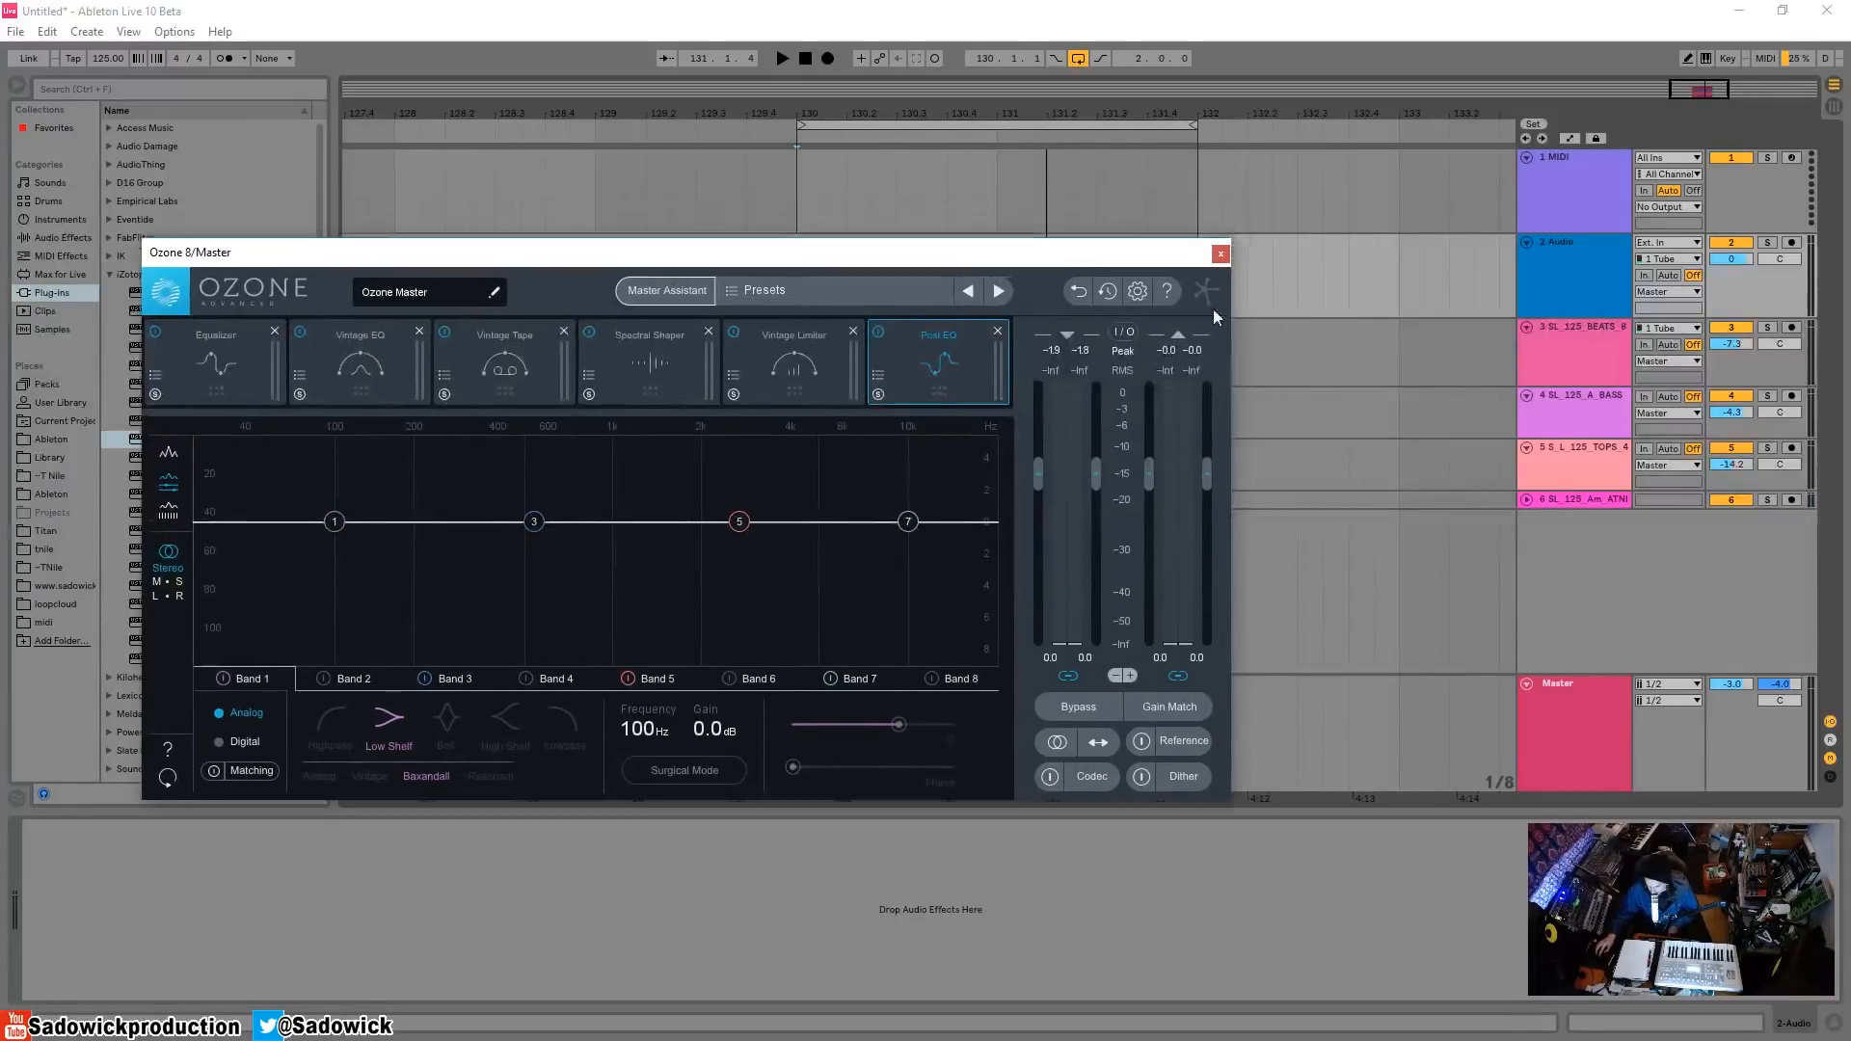
left_click(1138, 291)
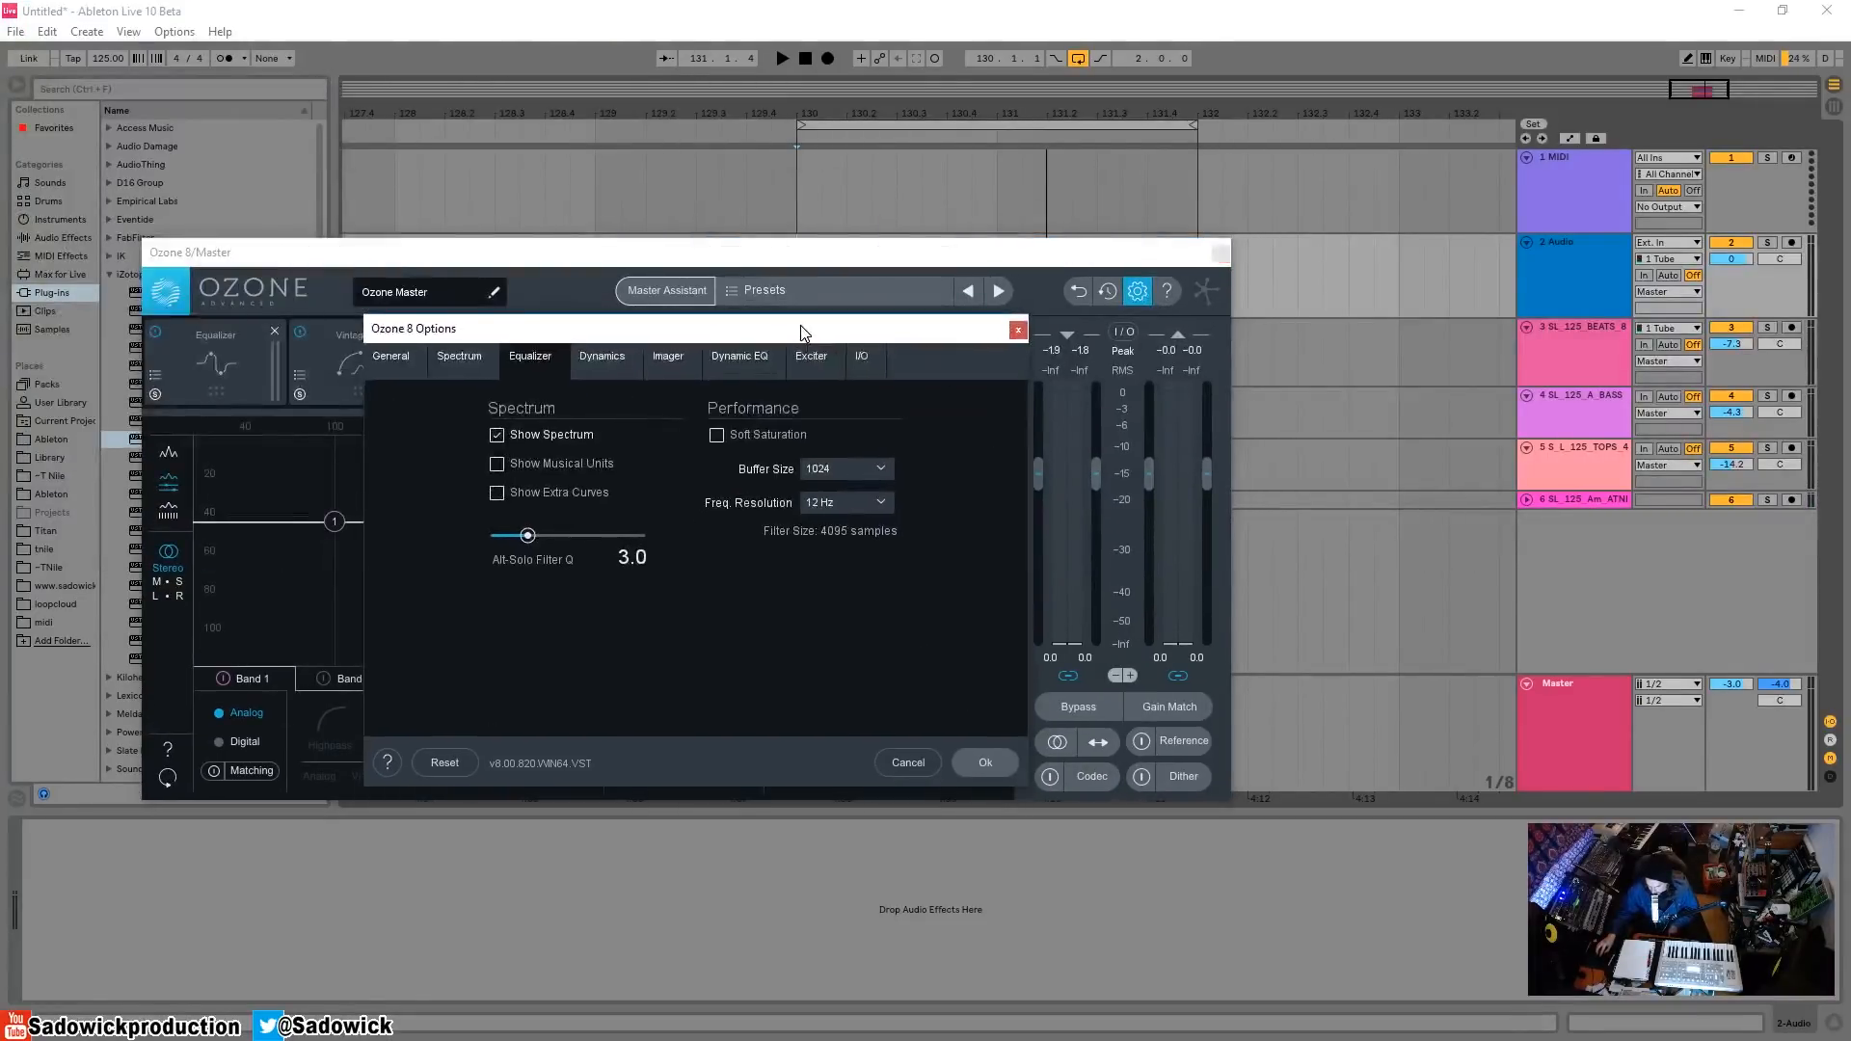
left_click(390, 356)
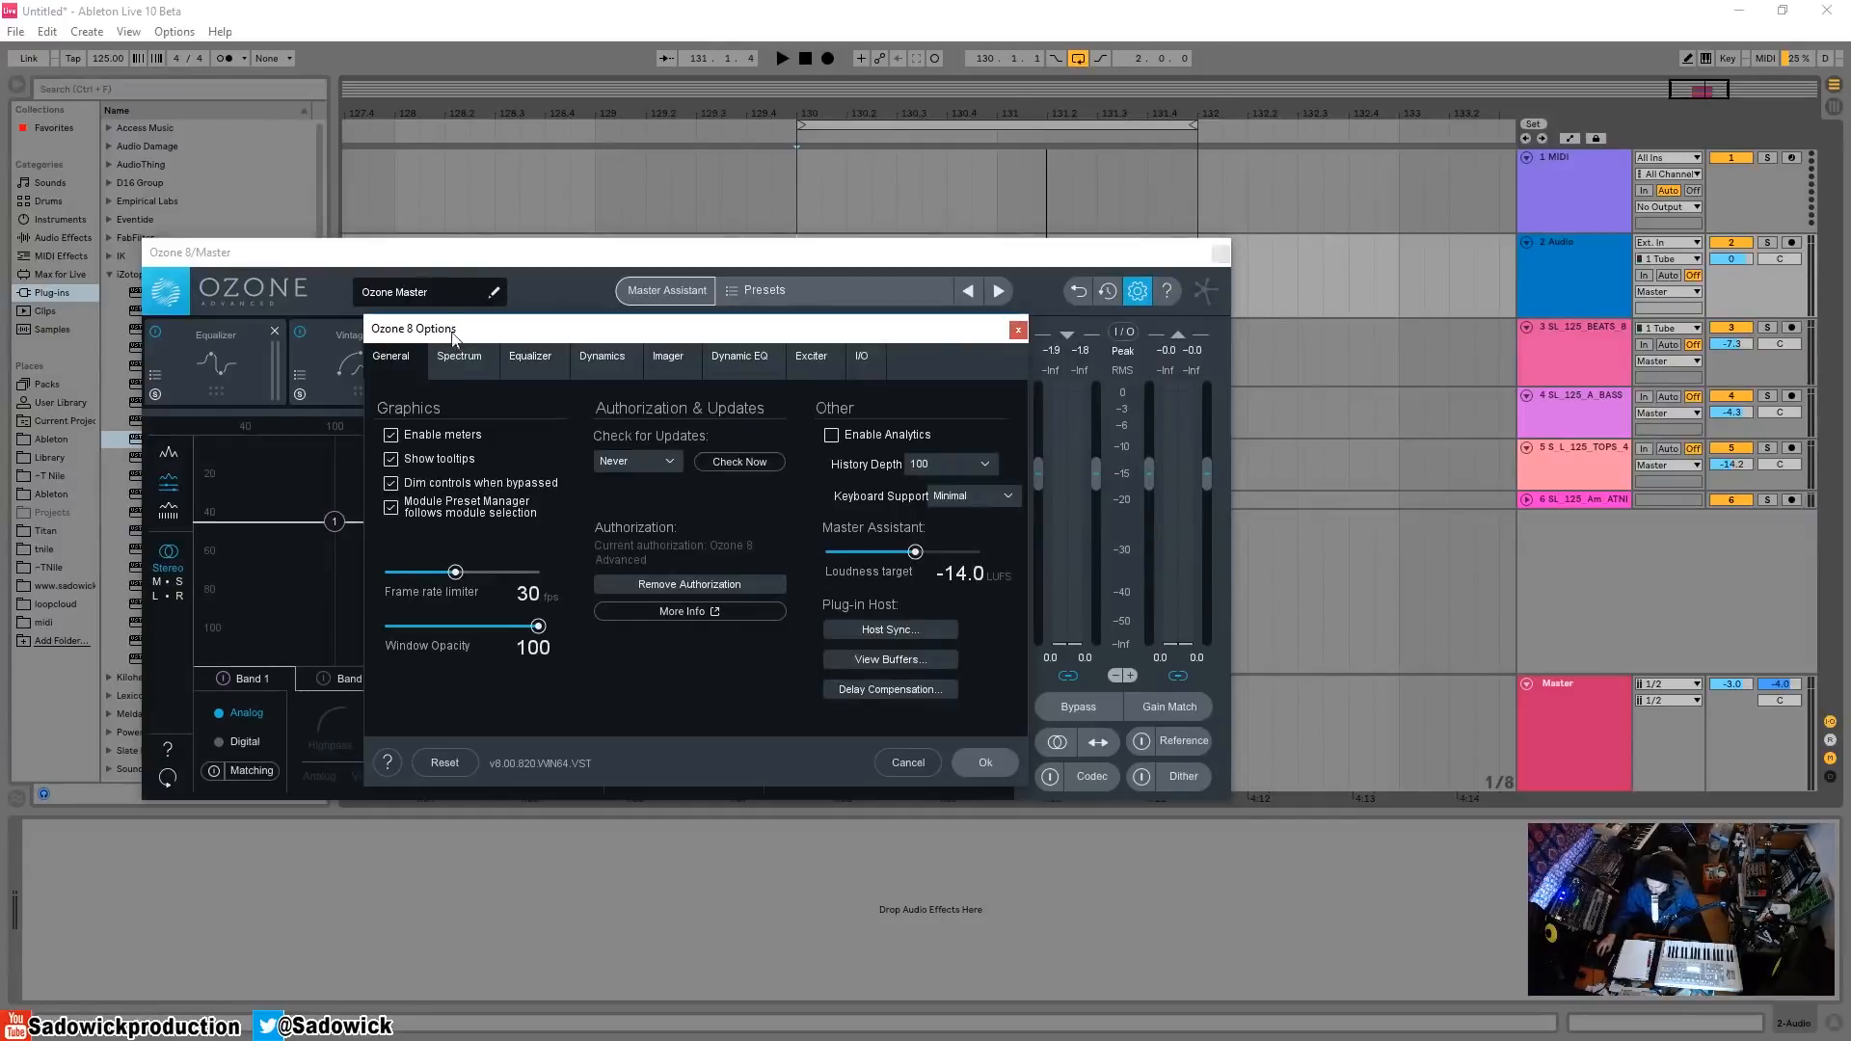
left_click(459, 357)
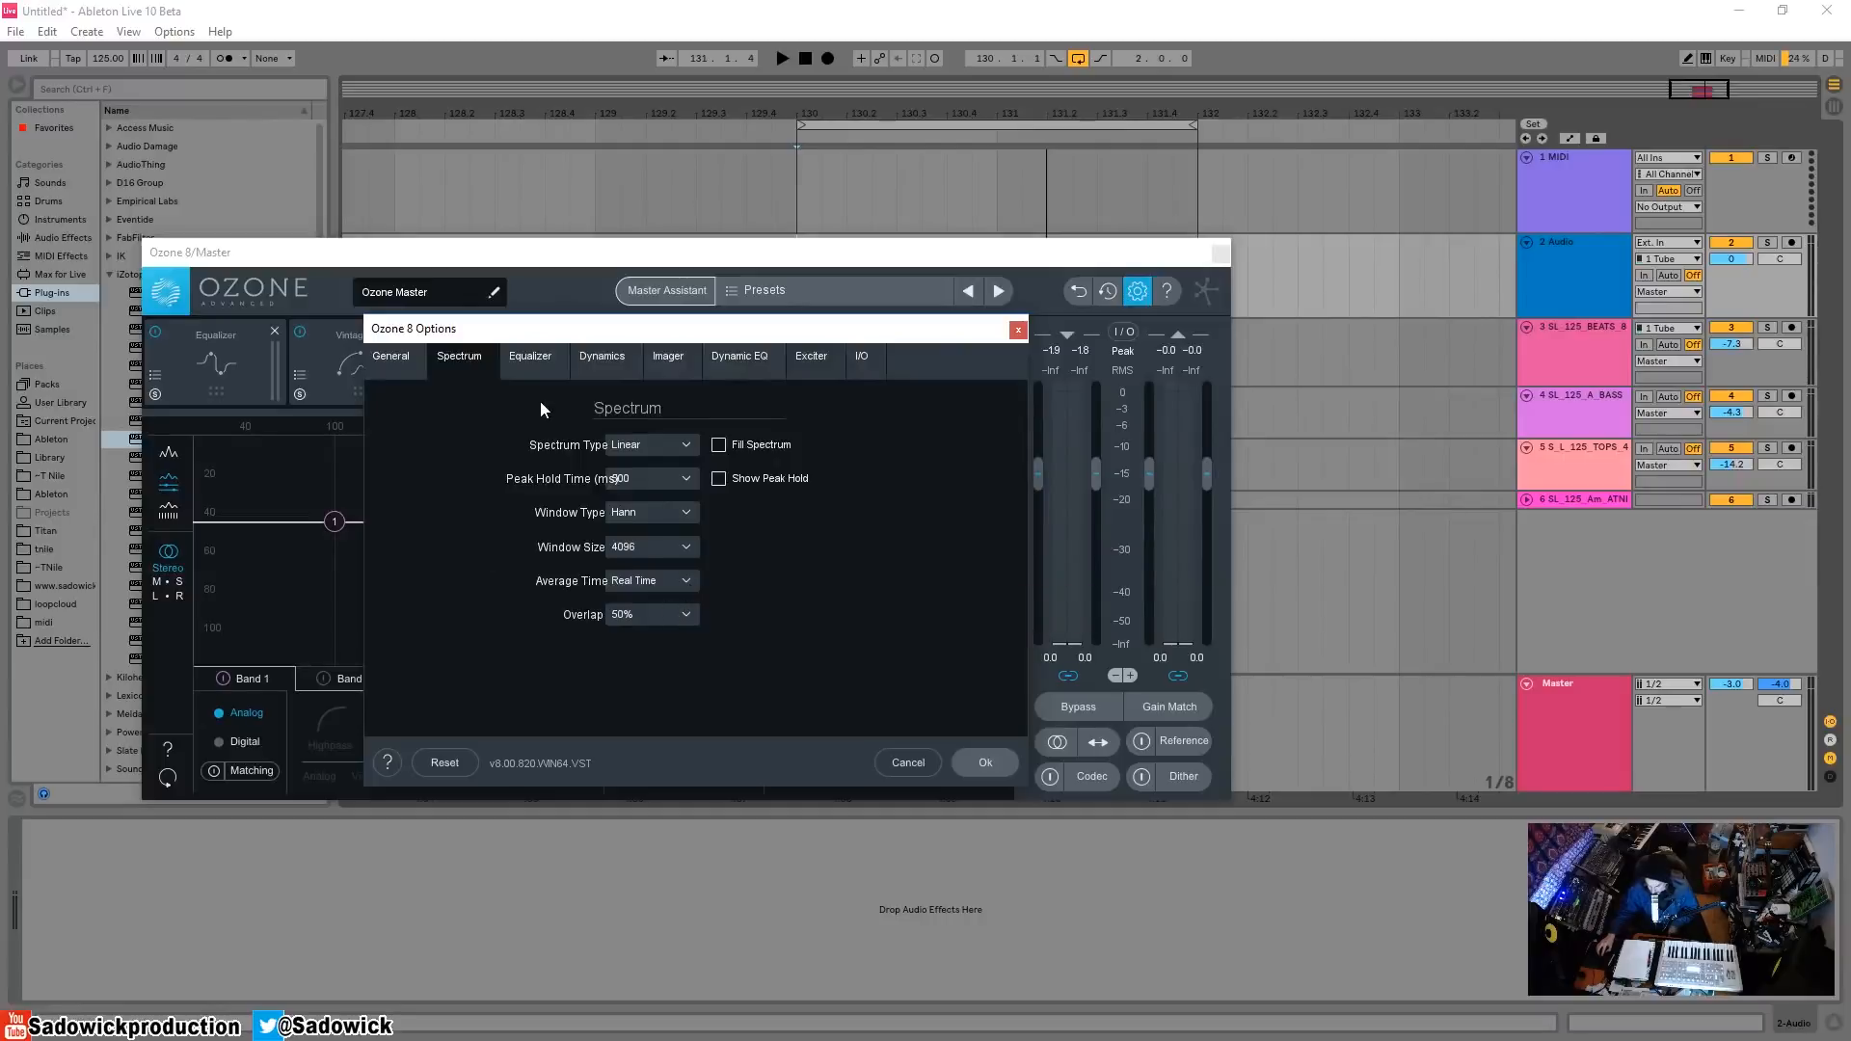
left_click(542, 366)
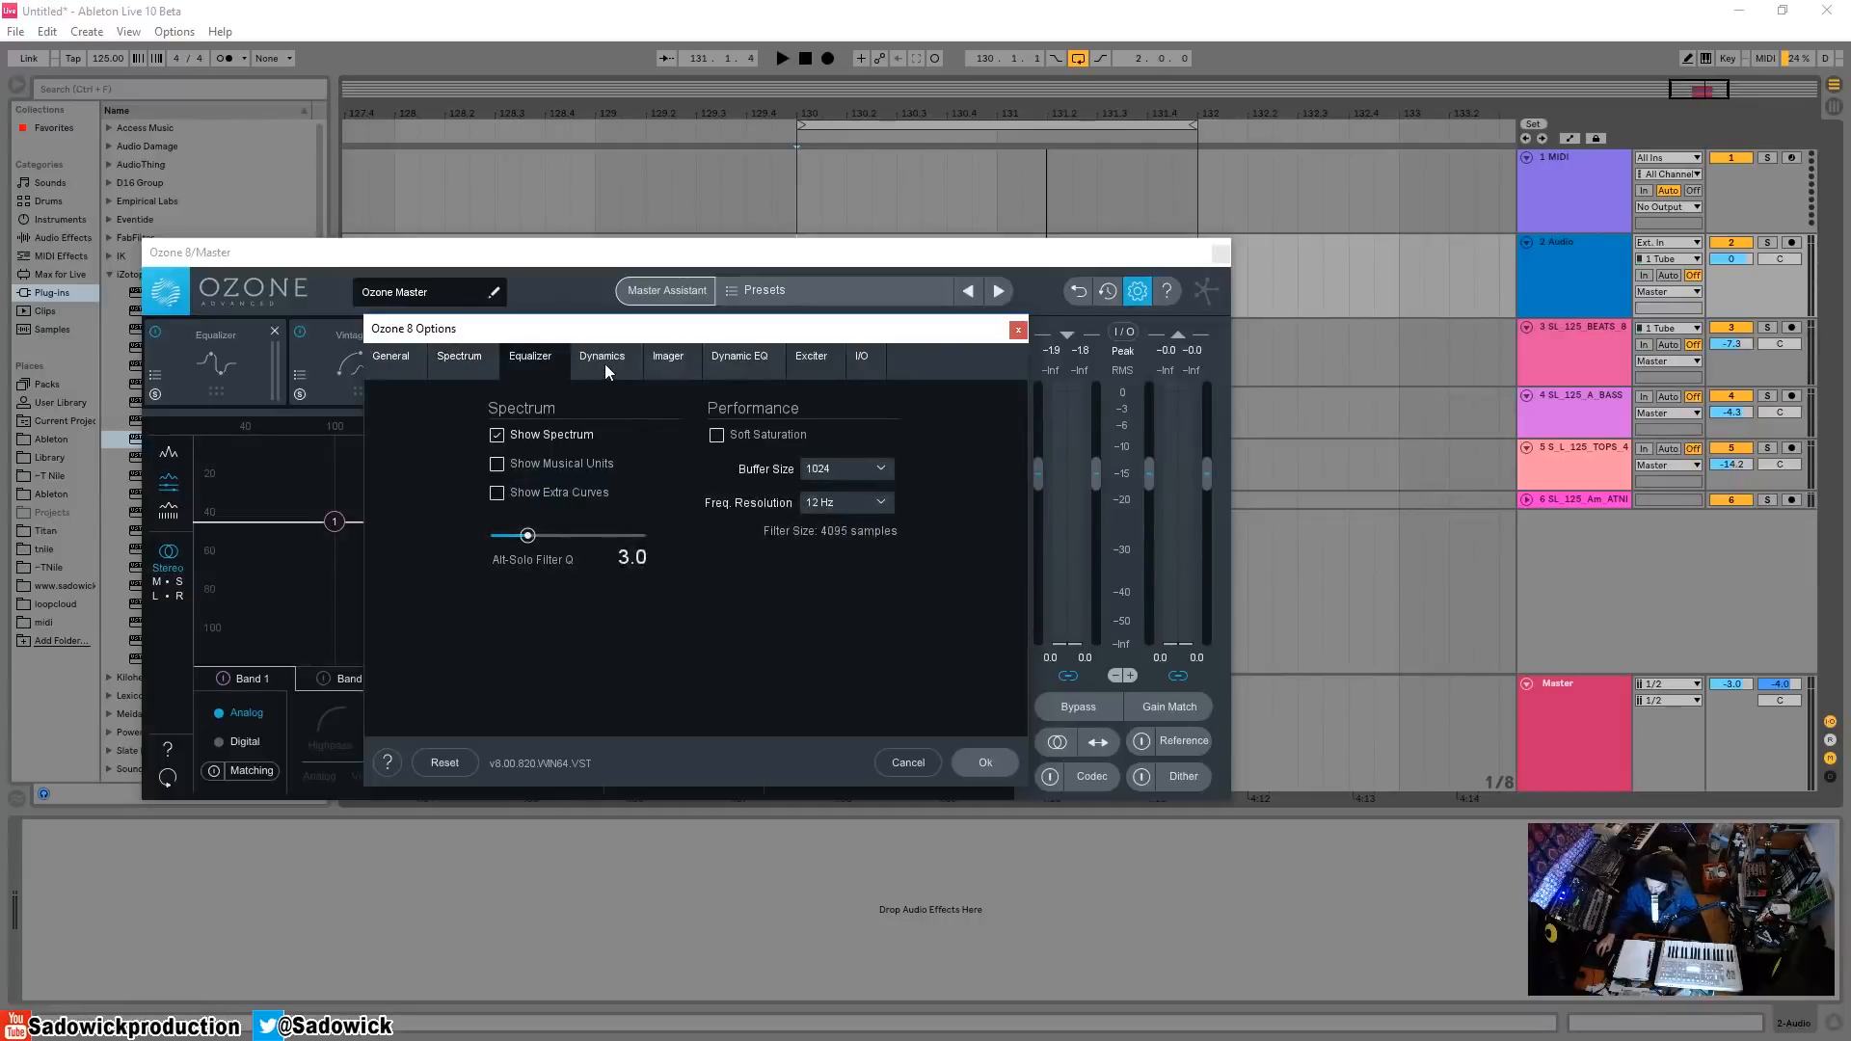
left_click(605, 367)
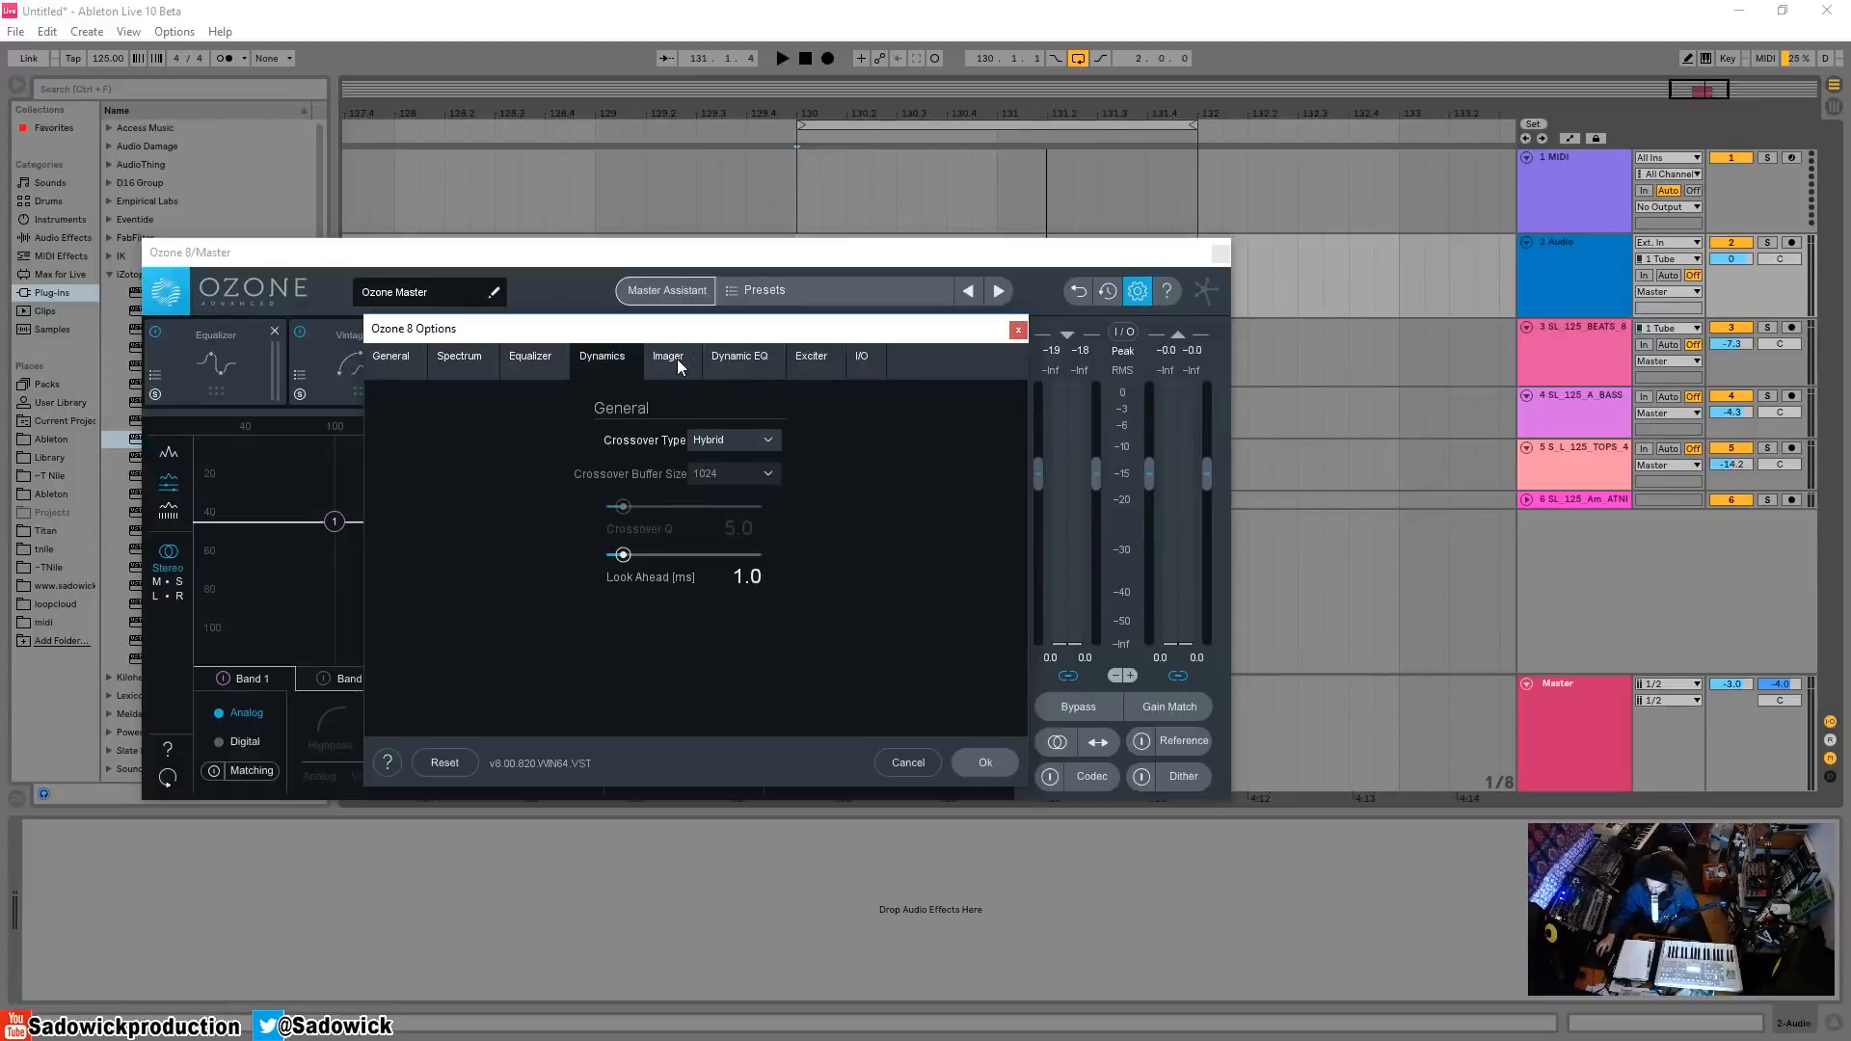
left_click_drag(682, 327, 657, 336)
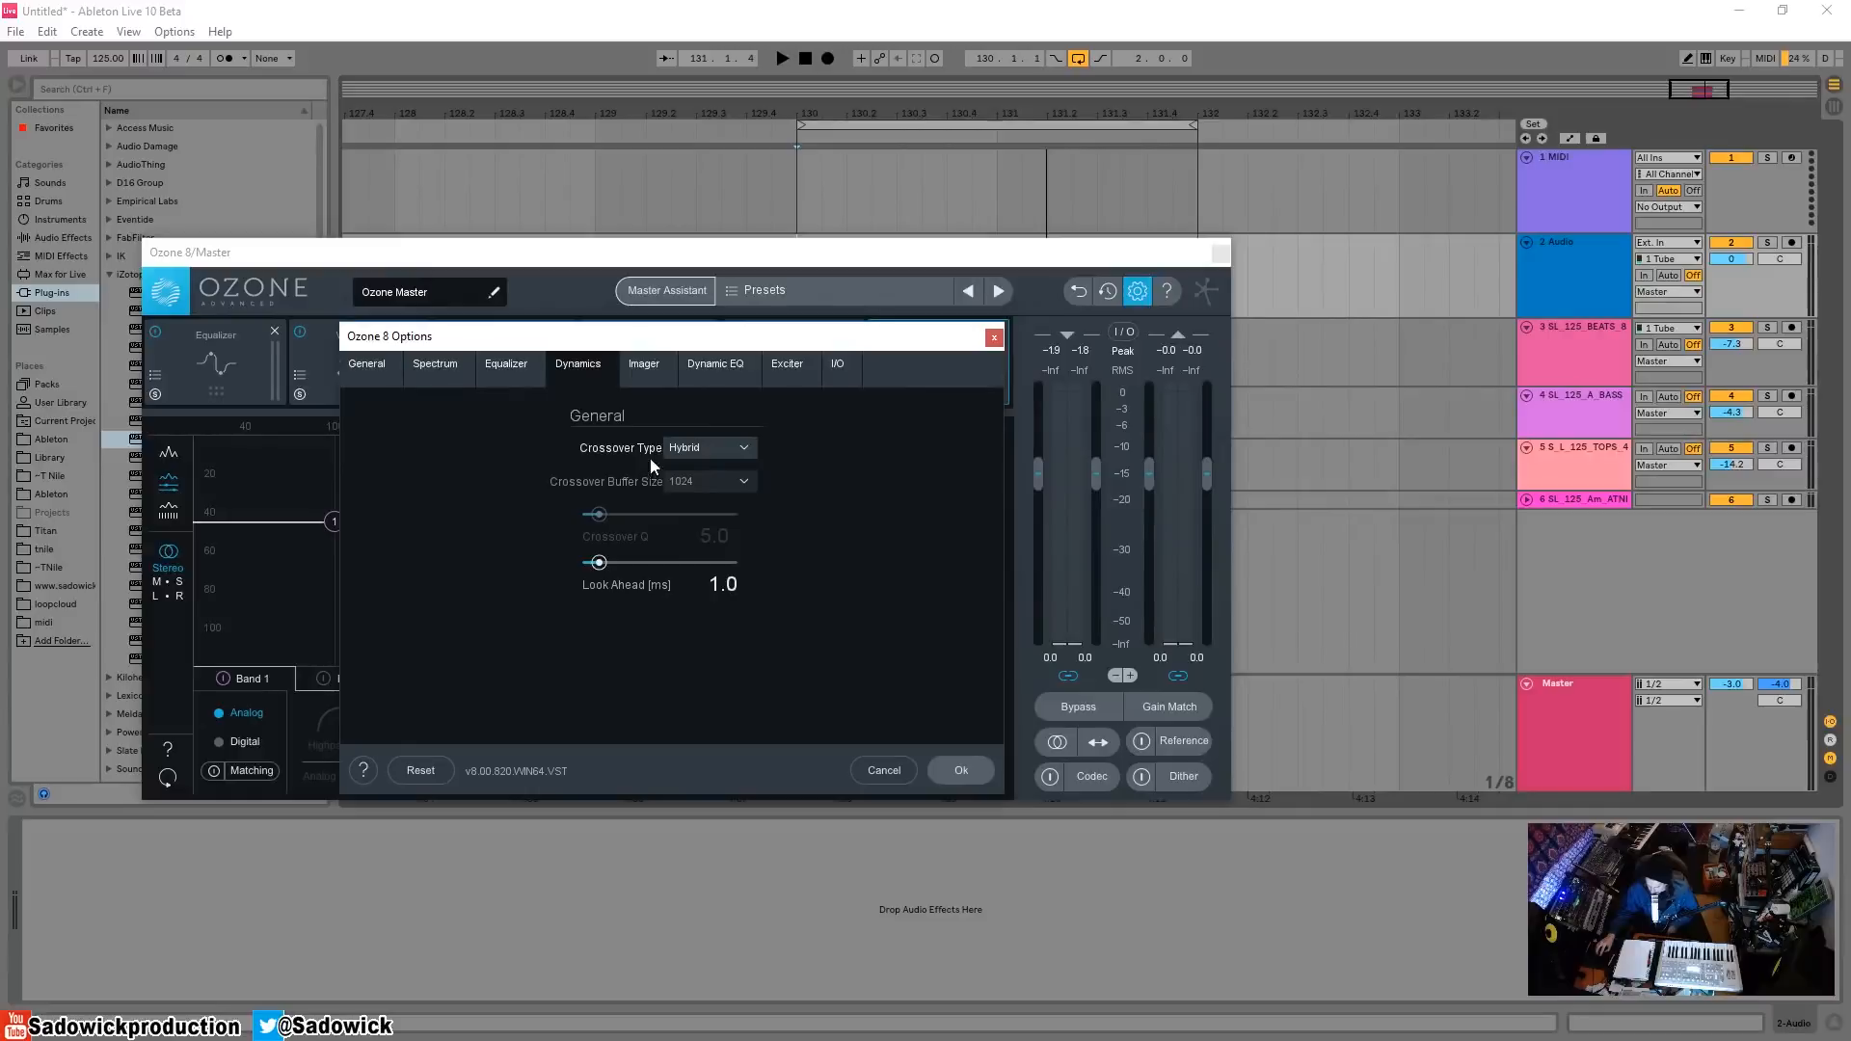
left_click(707, 448)
left_click(685, 518)
- Review the I/O options, including the meter type and meter scale choices, and close the options
left_click(839, 364)
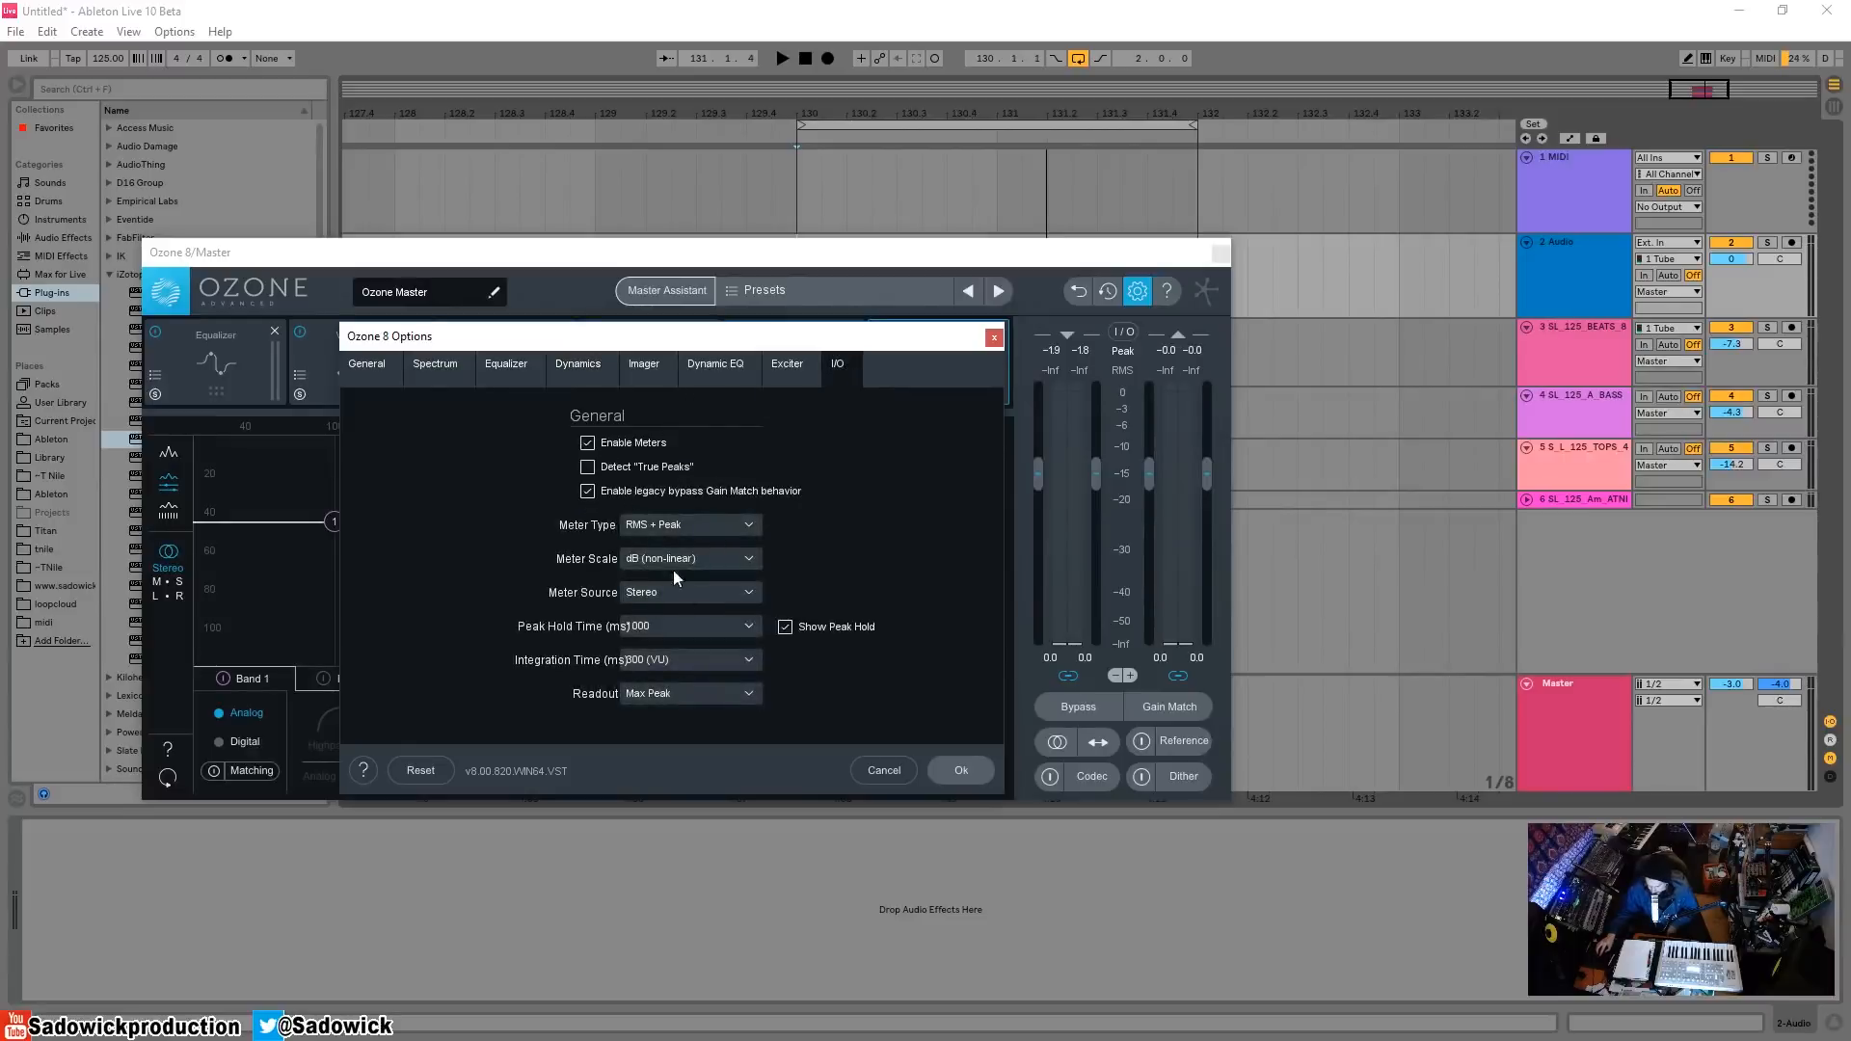
left_click(692, 528)
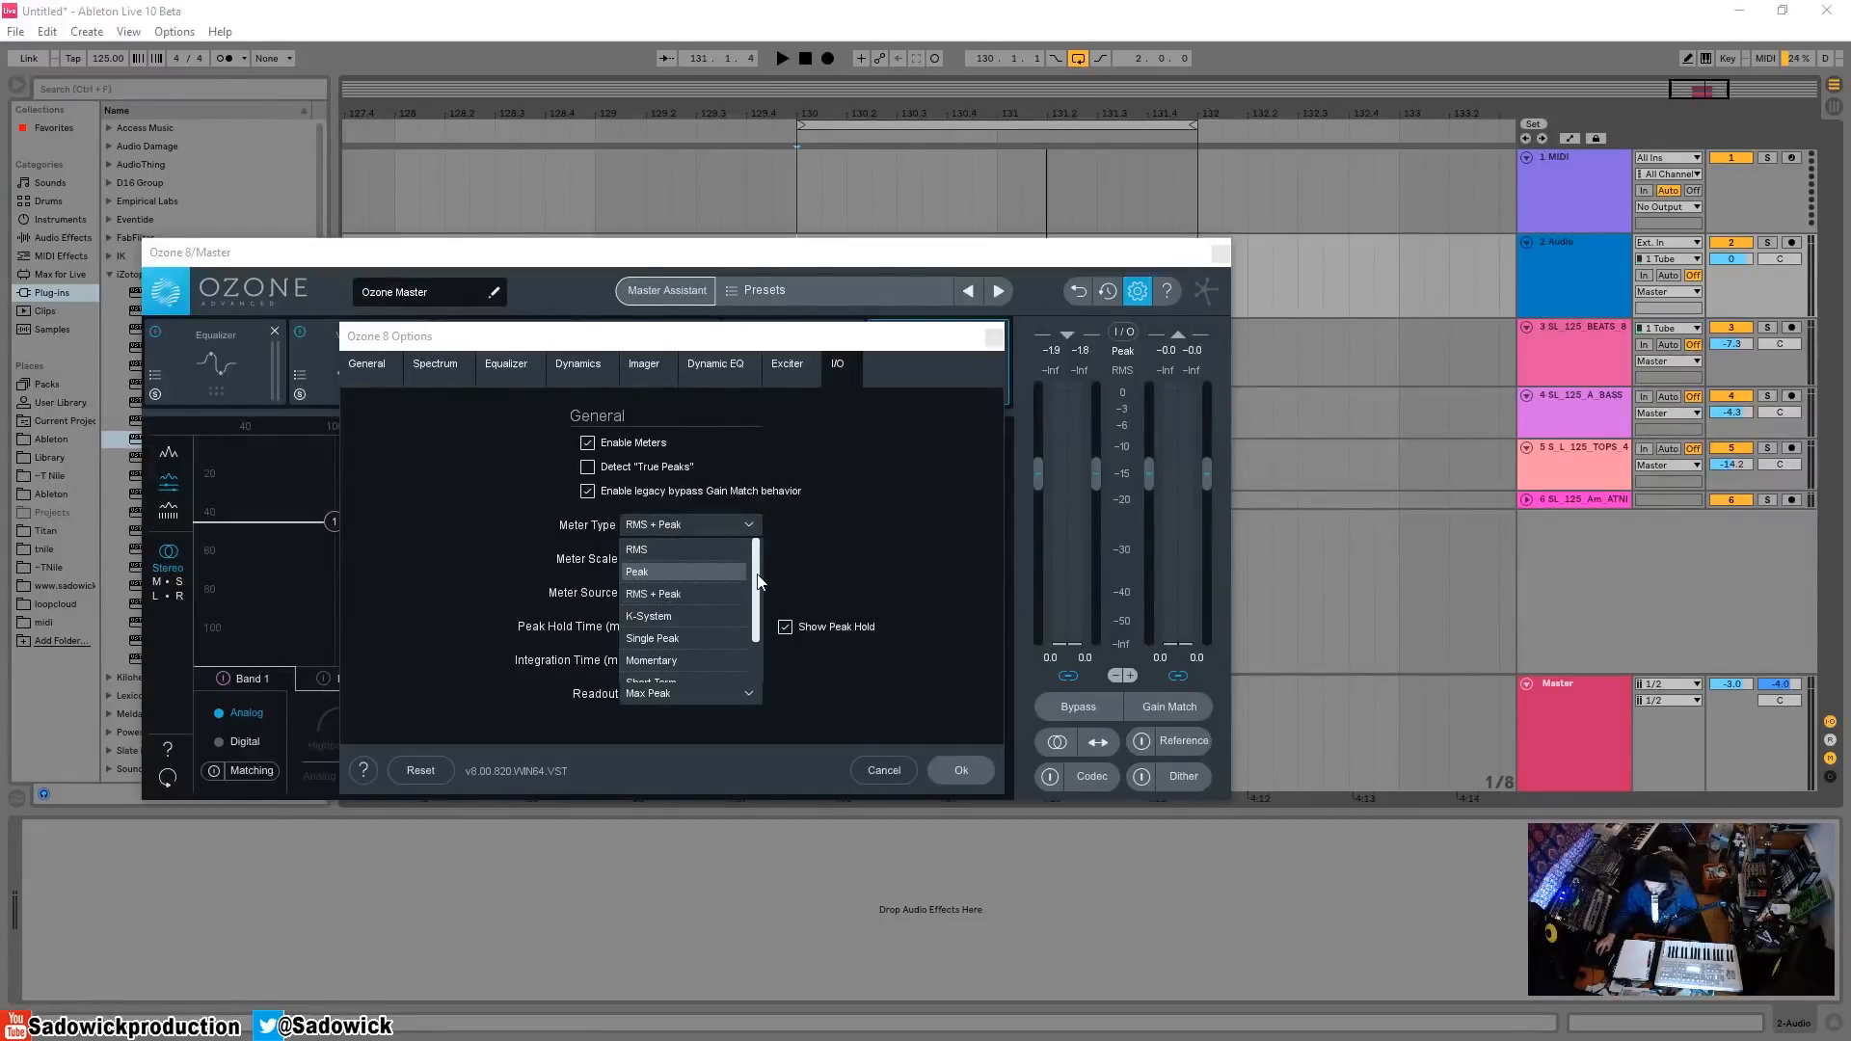
left_click_drag(759, 590, 758, 632)
left_click(828, 536)
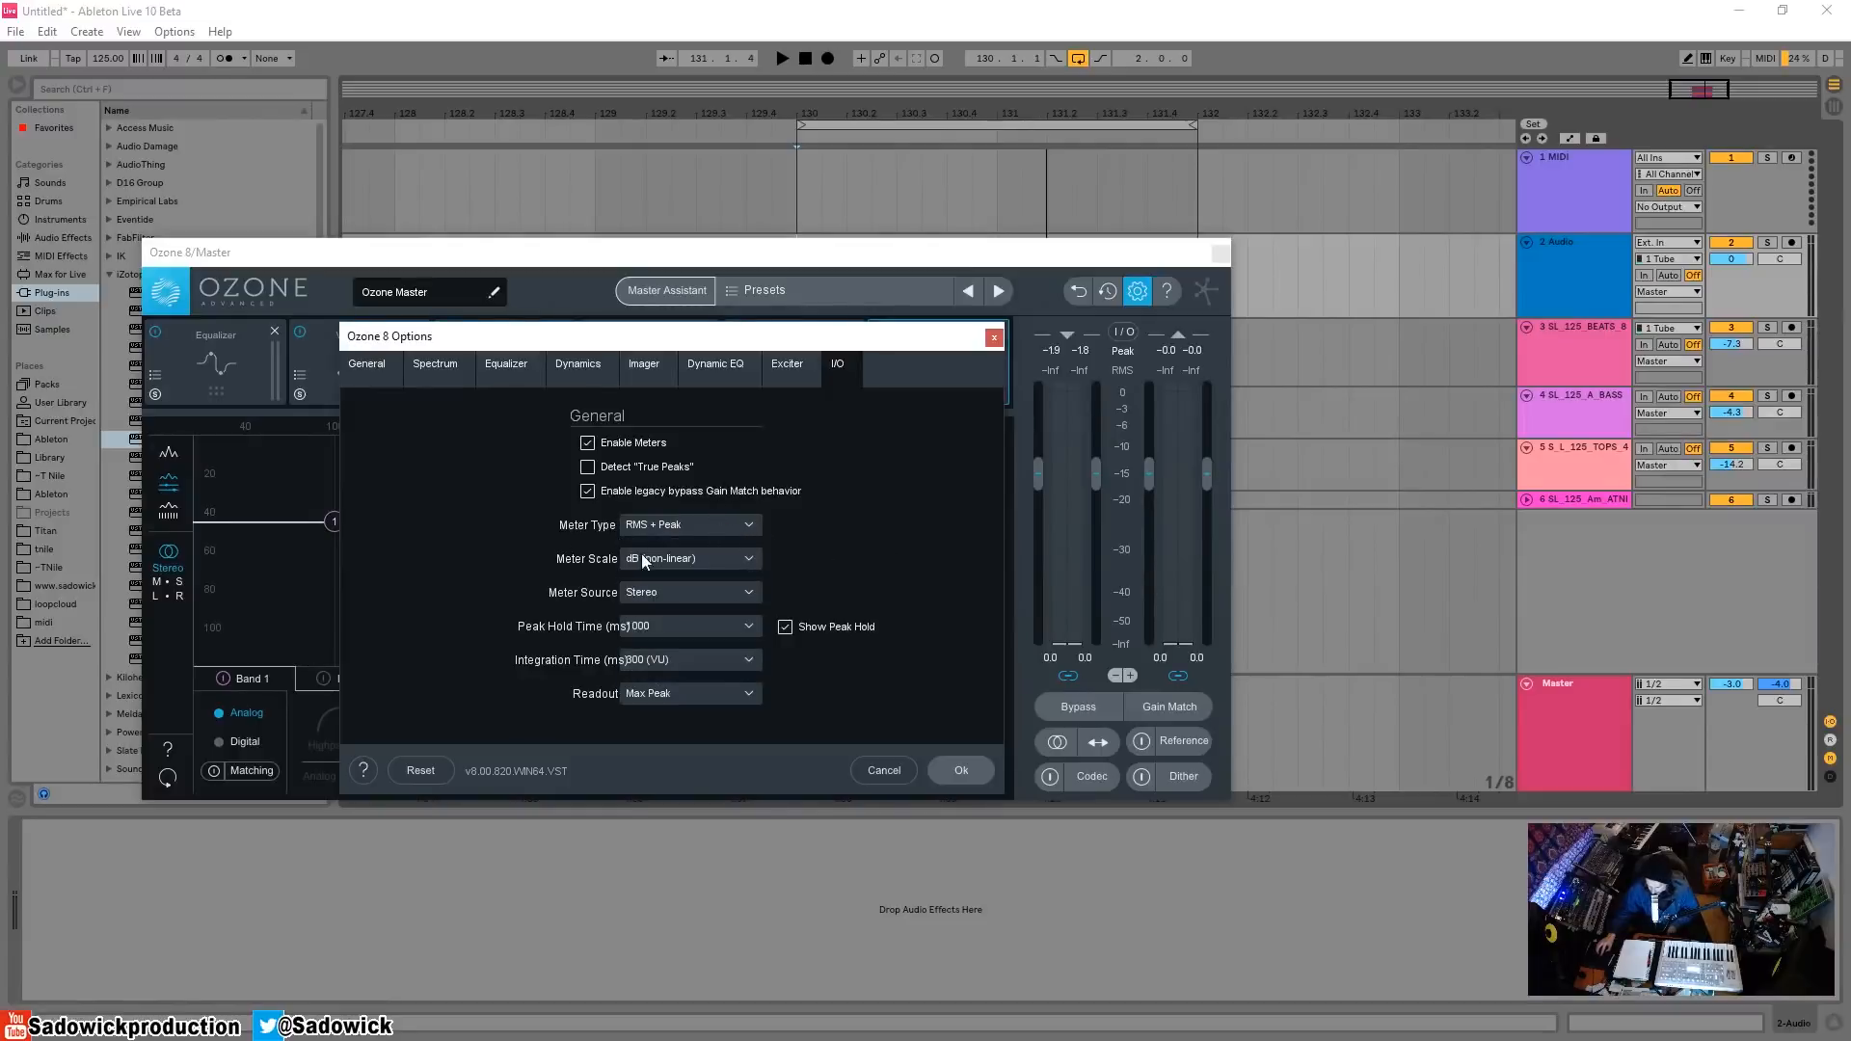
left_click(750, 563)
left_click(754, 561)
left_click(964, 772)
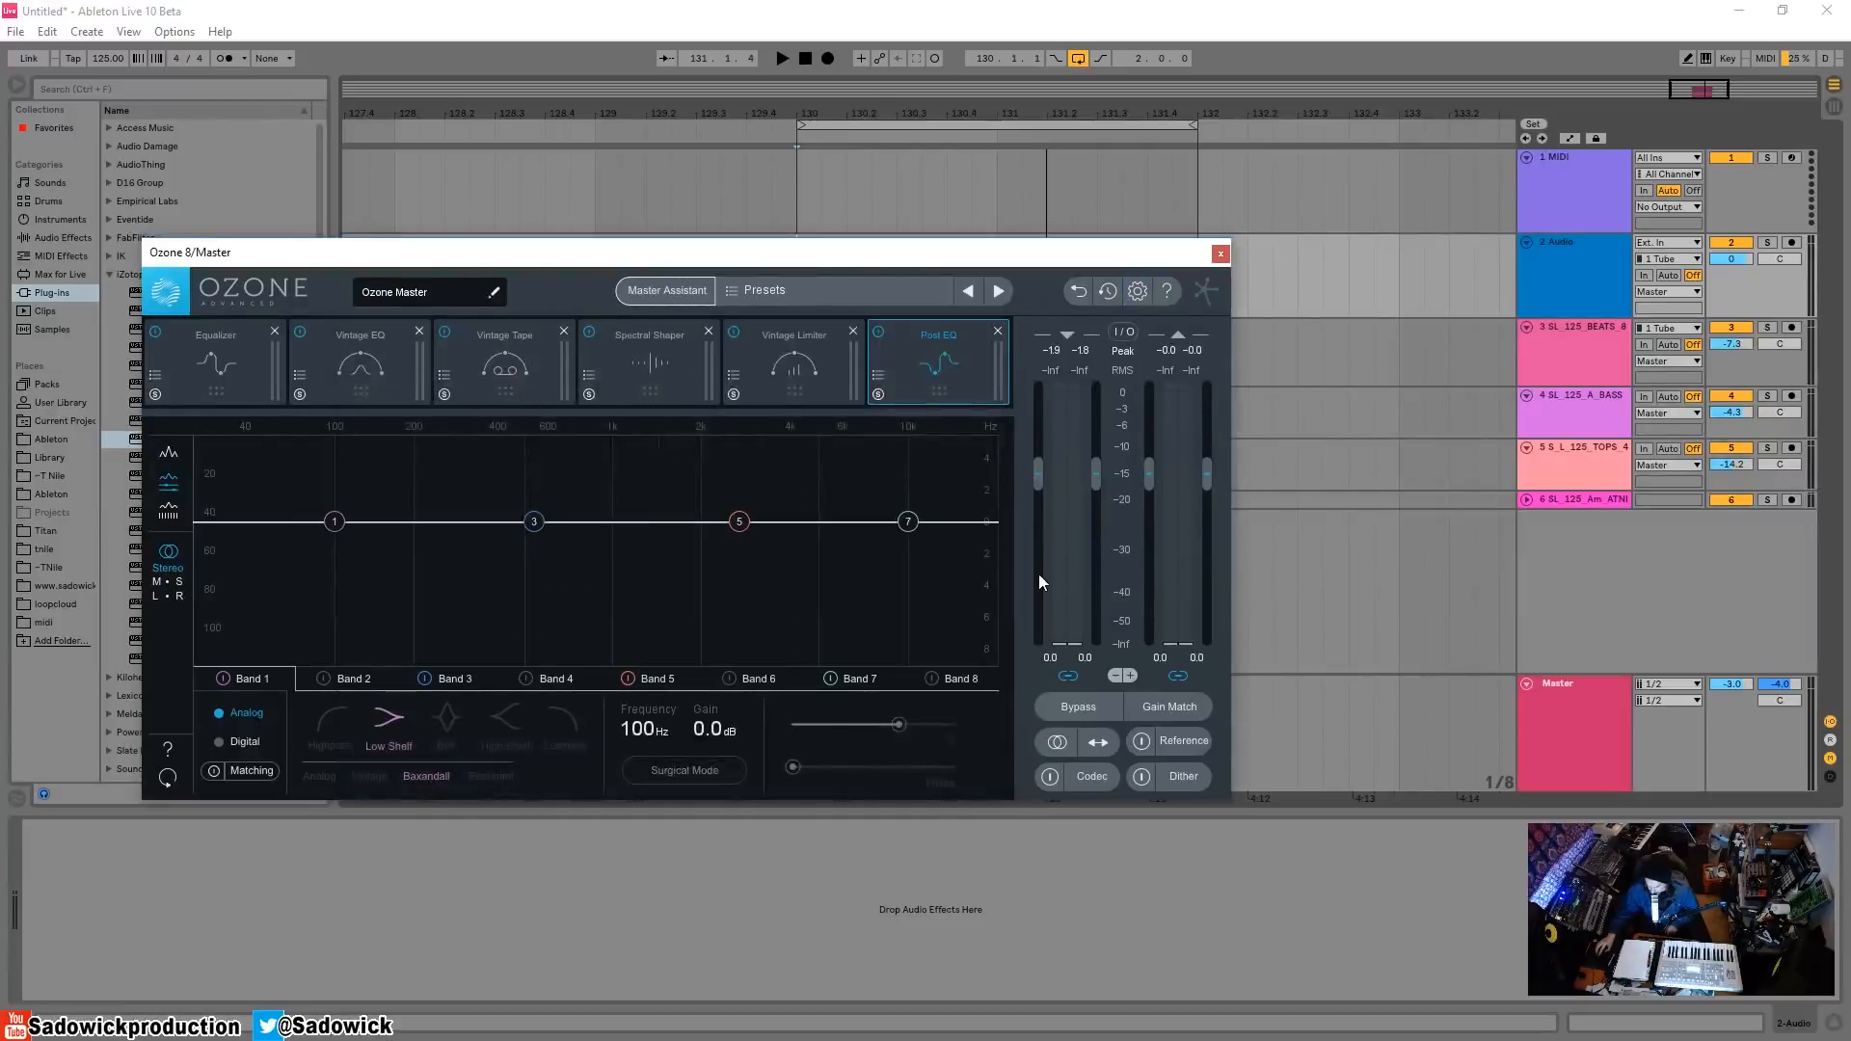
- Add an Equalizer module to the empty signal chain
left_click_drag(986, 256, 1020, 244)
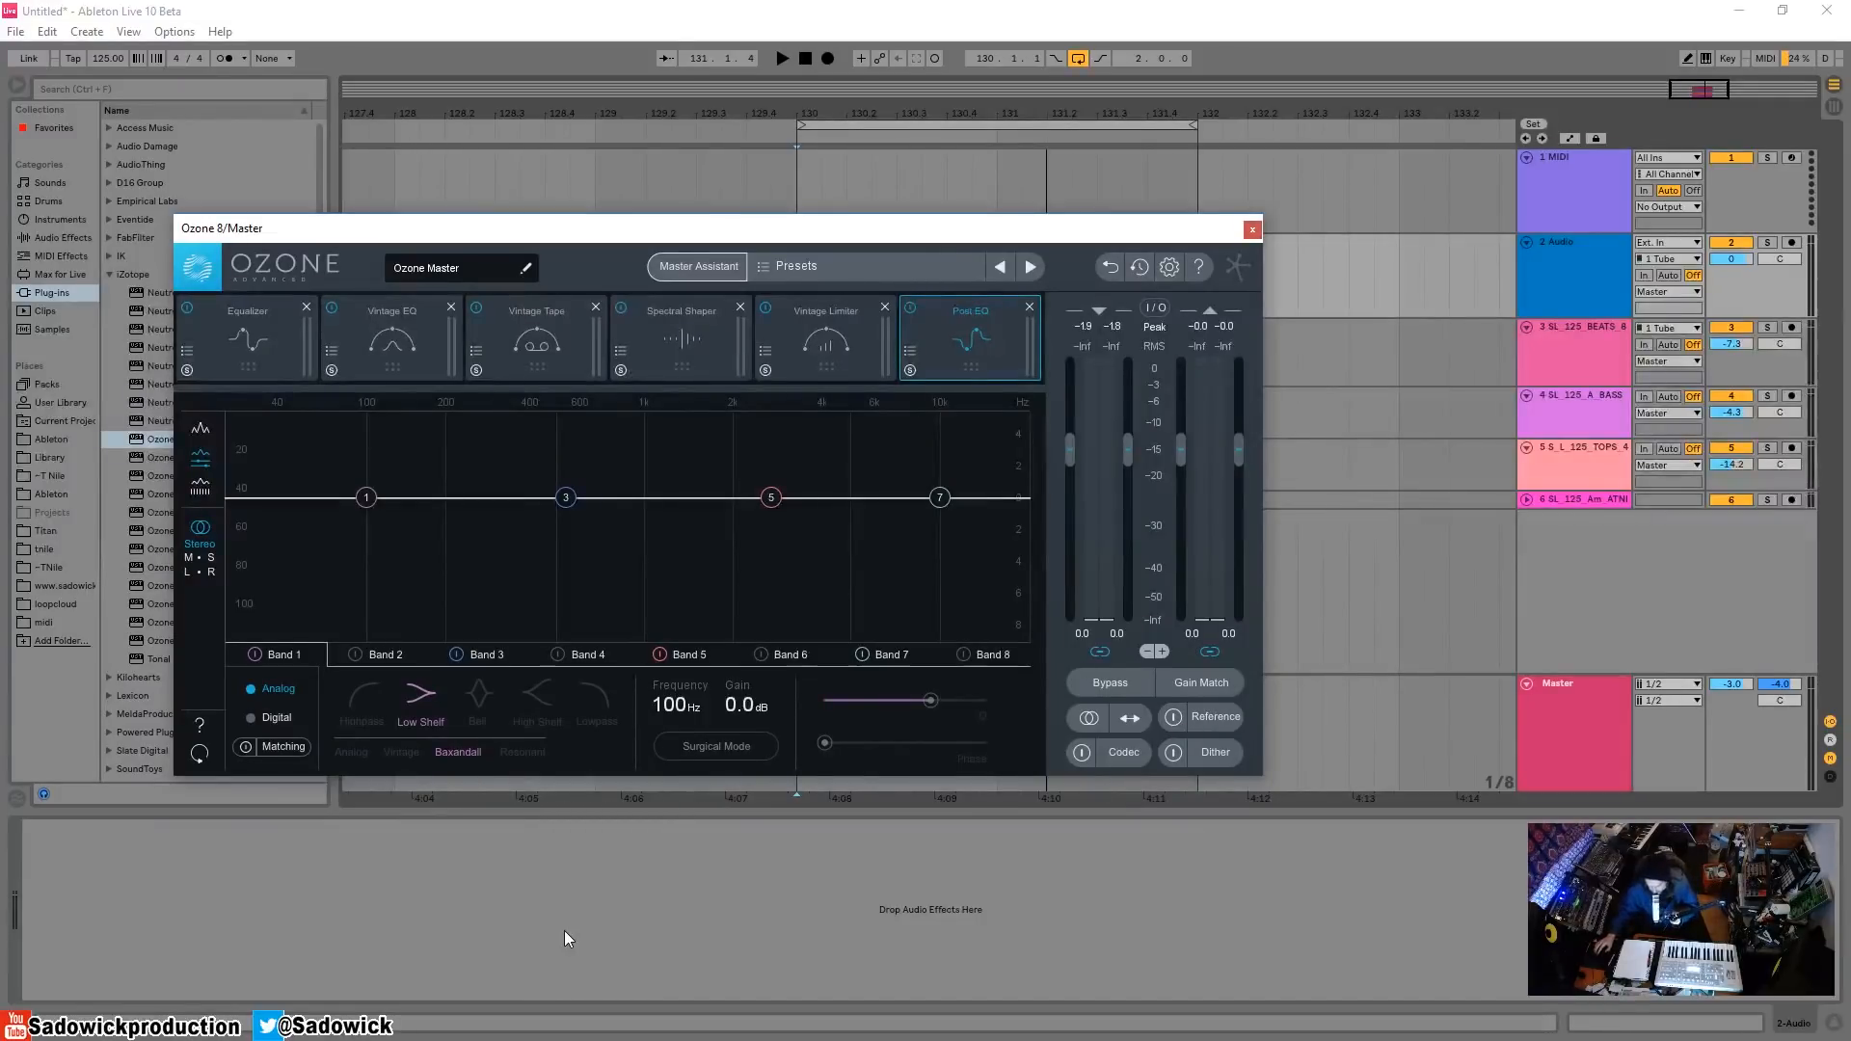
mouse_move(433, 233)
left_mouse_down()
mouse_move(466, 402)
mouse_move(459, 231)
left_mouse_up()
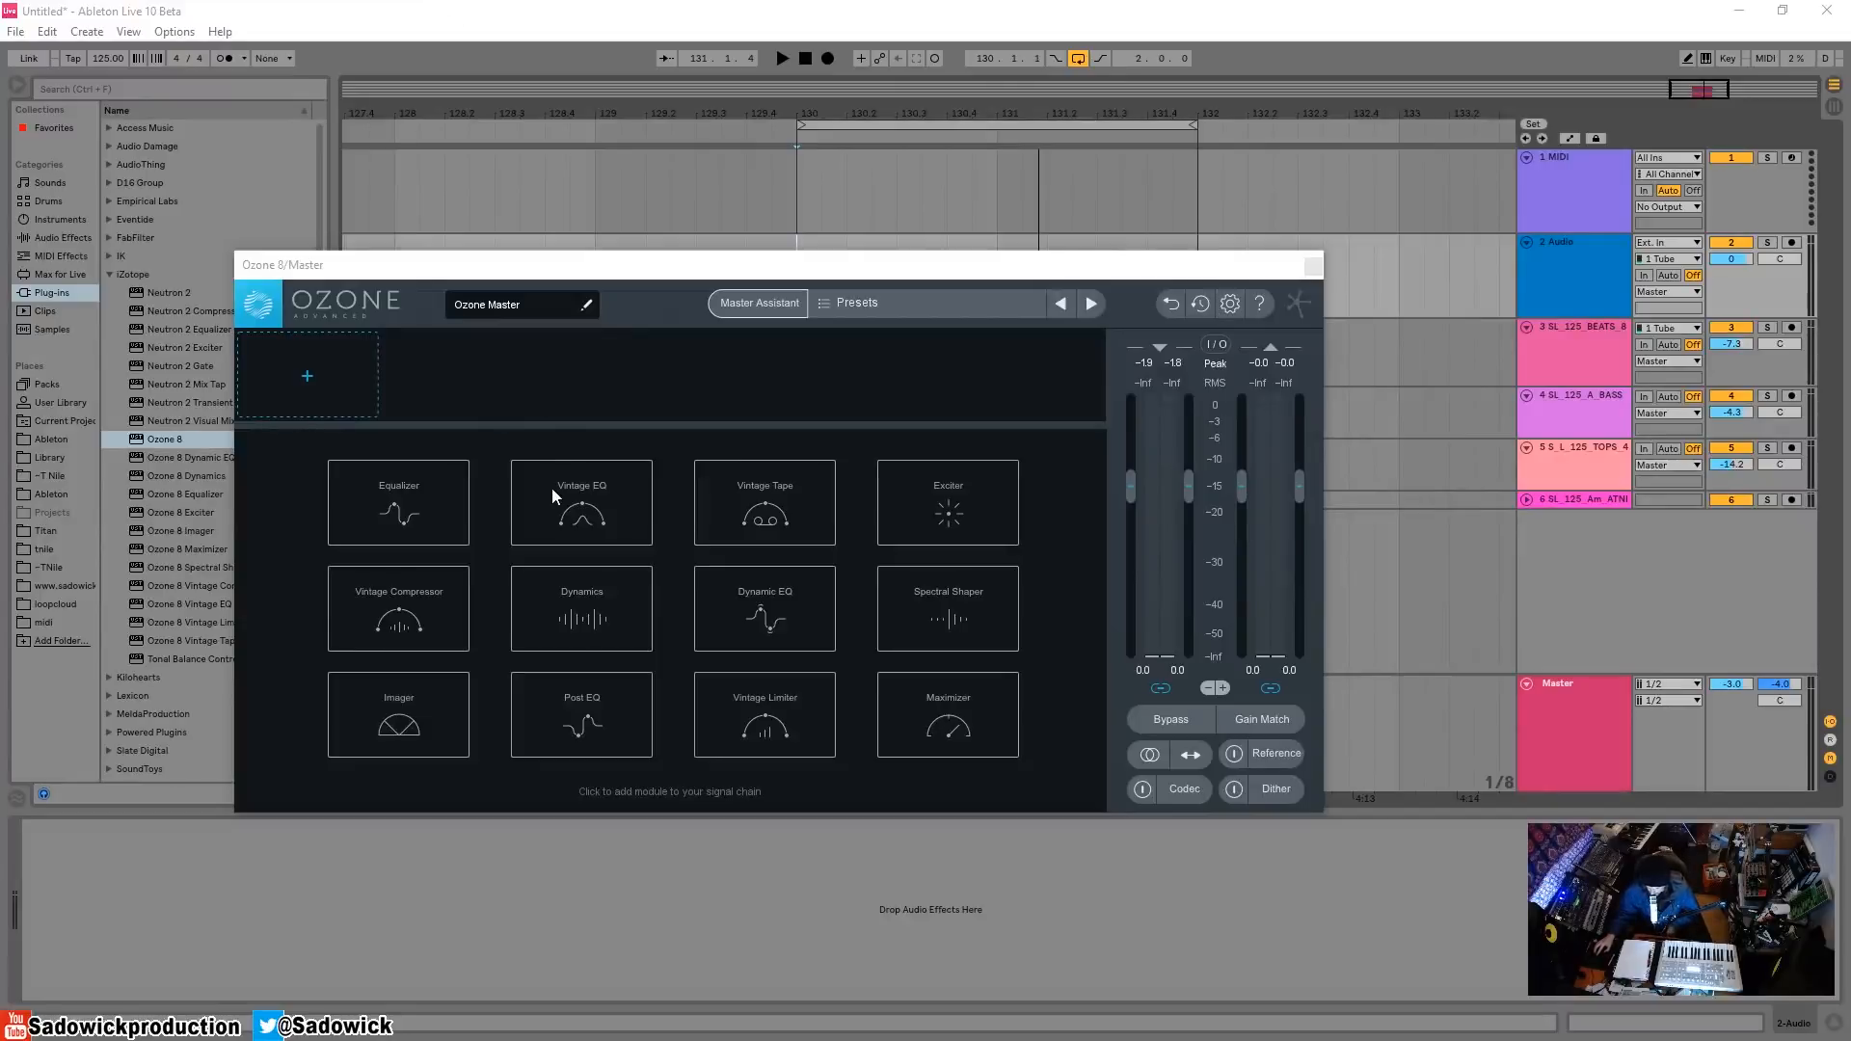
left_click(396, 503)
- Add a Post EQ module after the Equalizer, compare the two modules, and remove the Post EQ
left_click(433, 362)
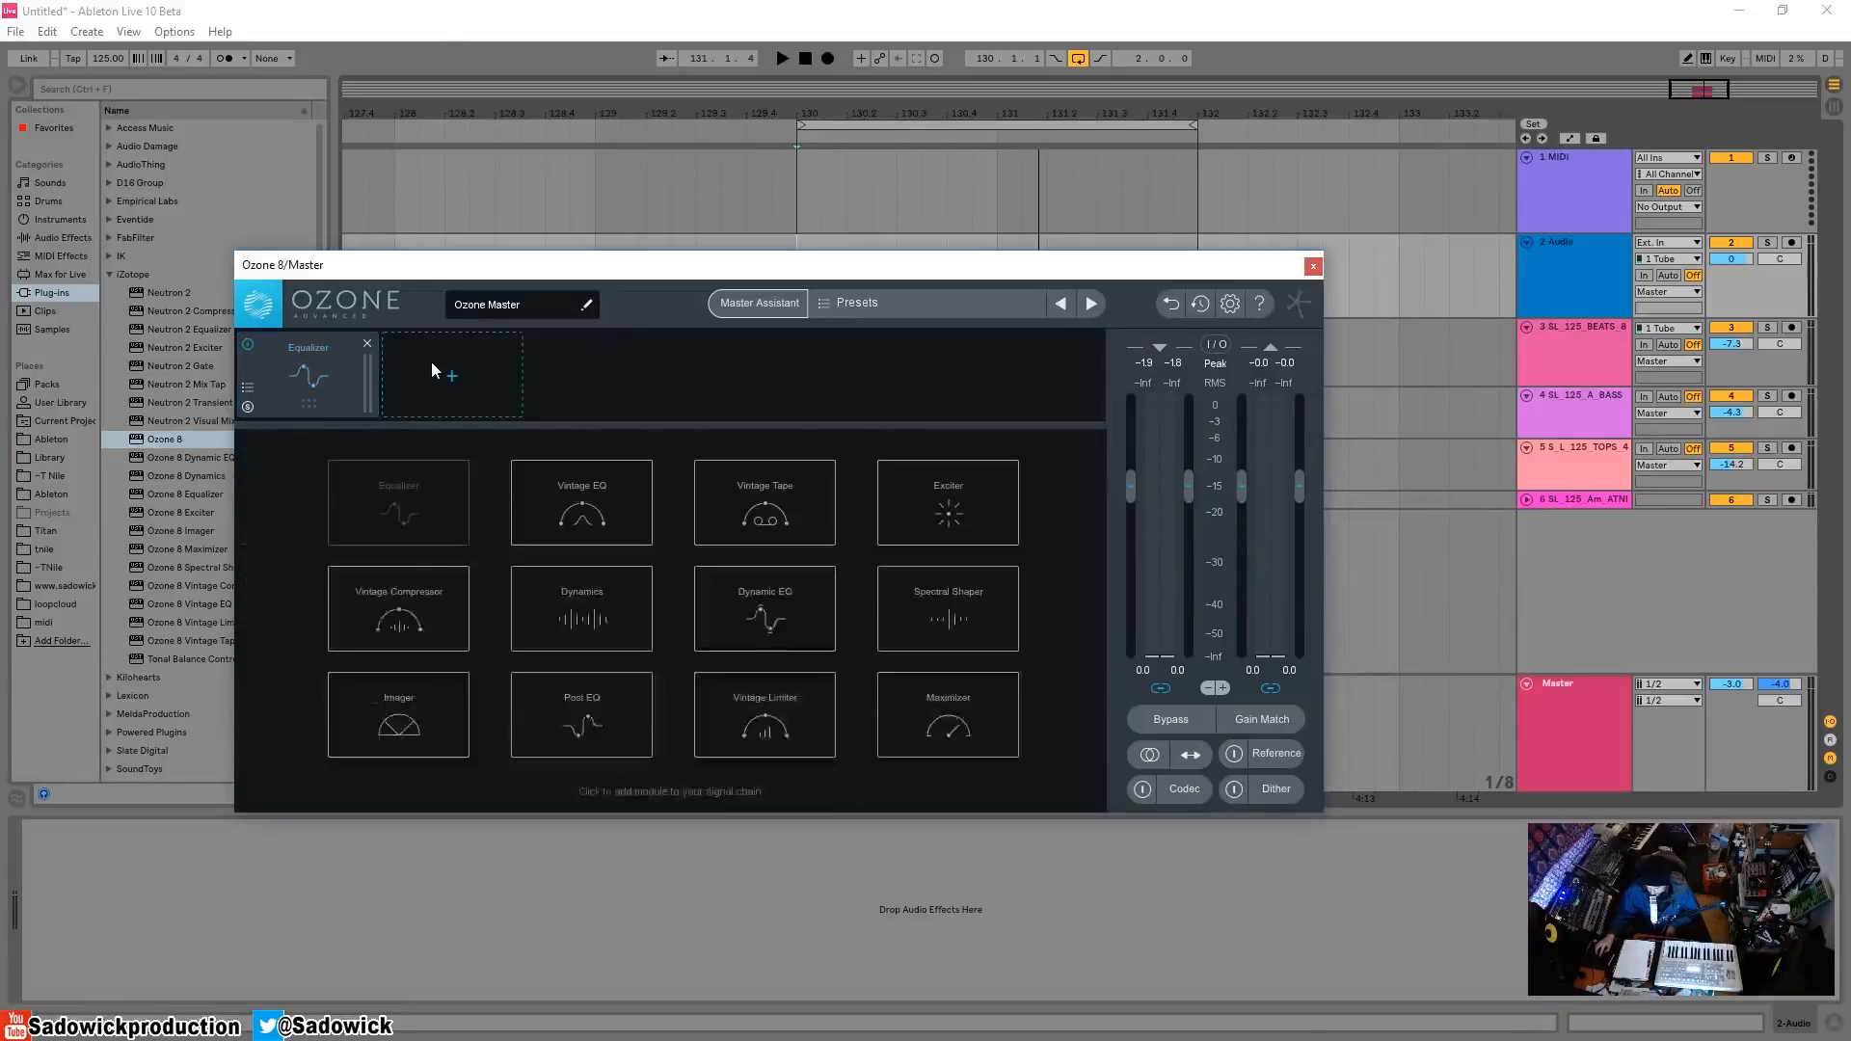
left_click(577, 714)
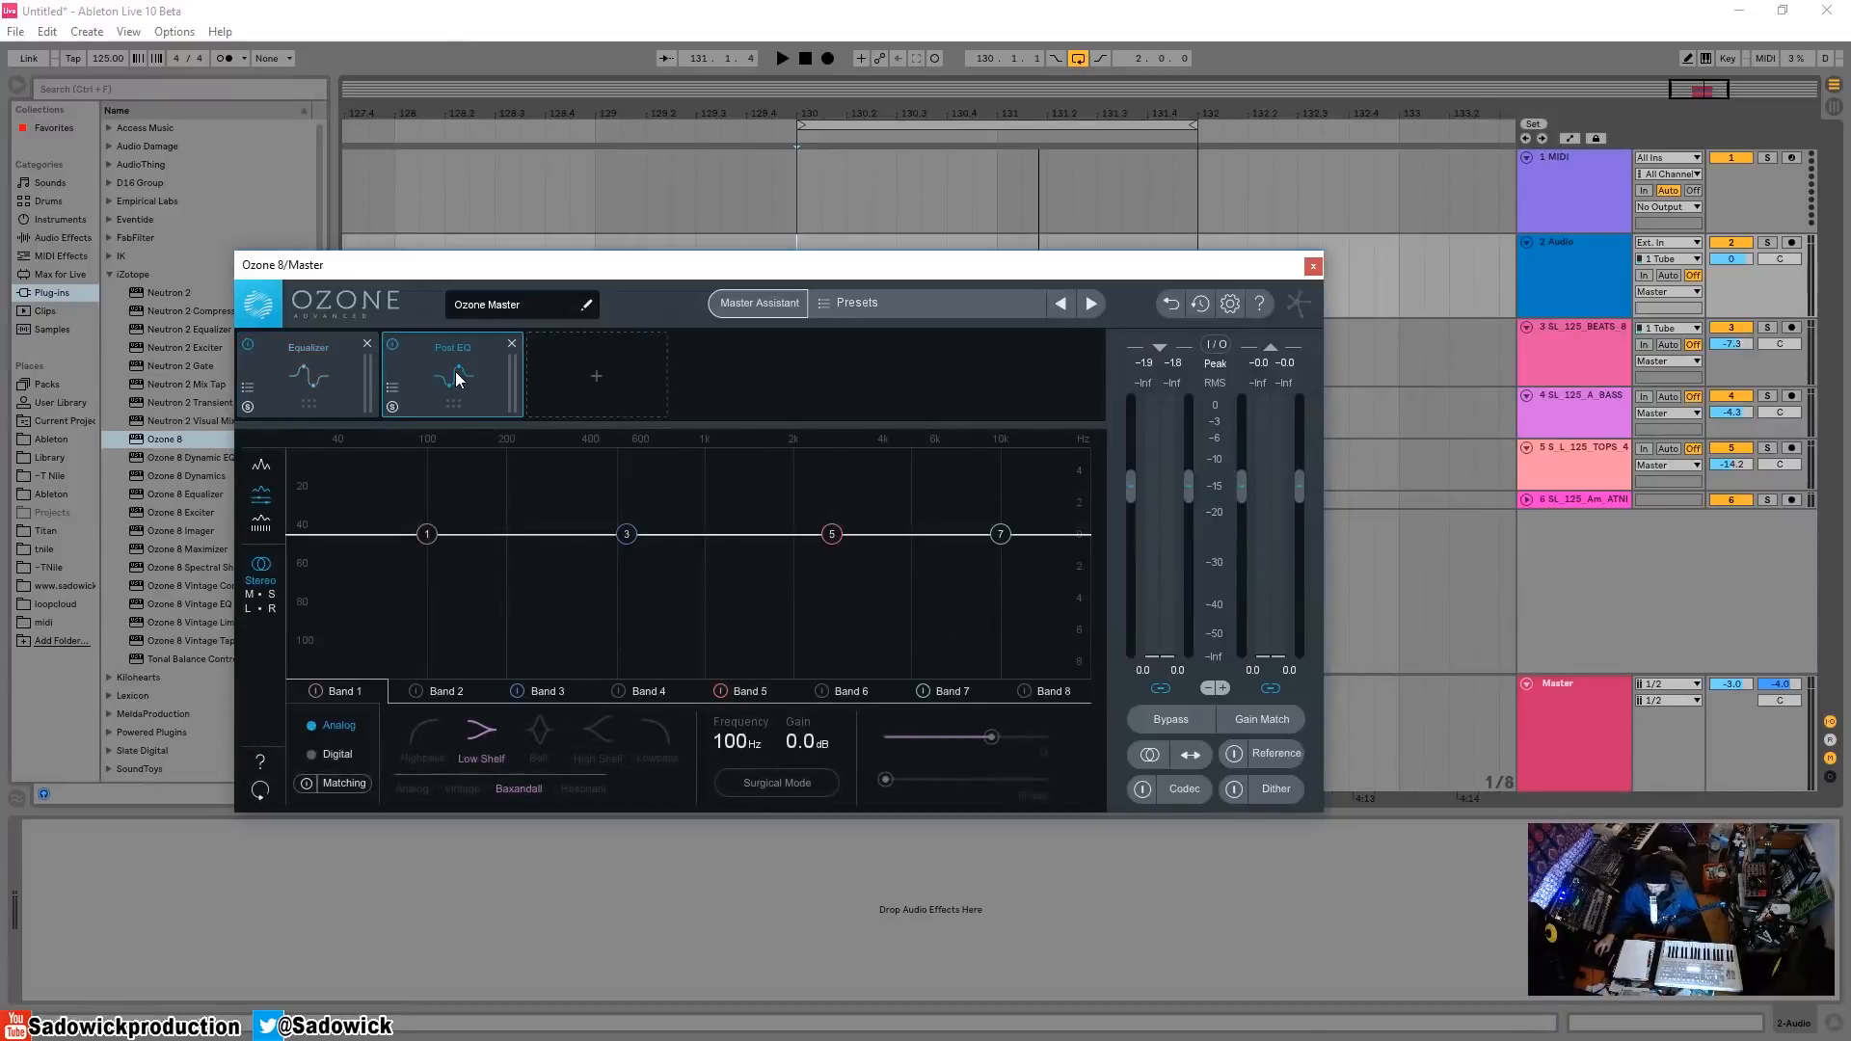
left_click(289, 353)
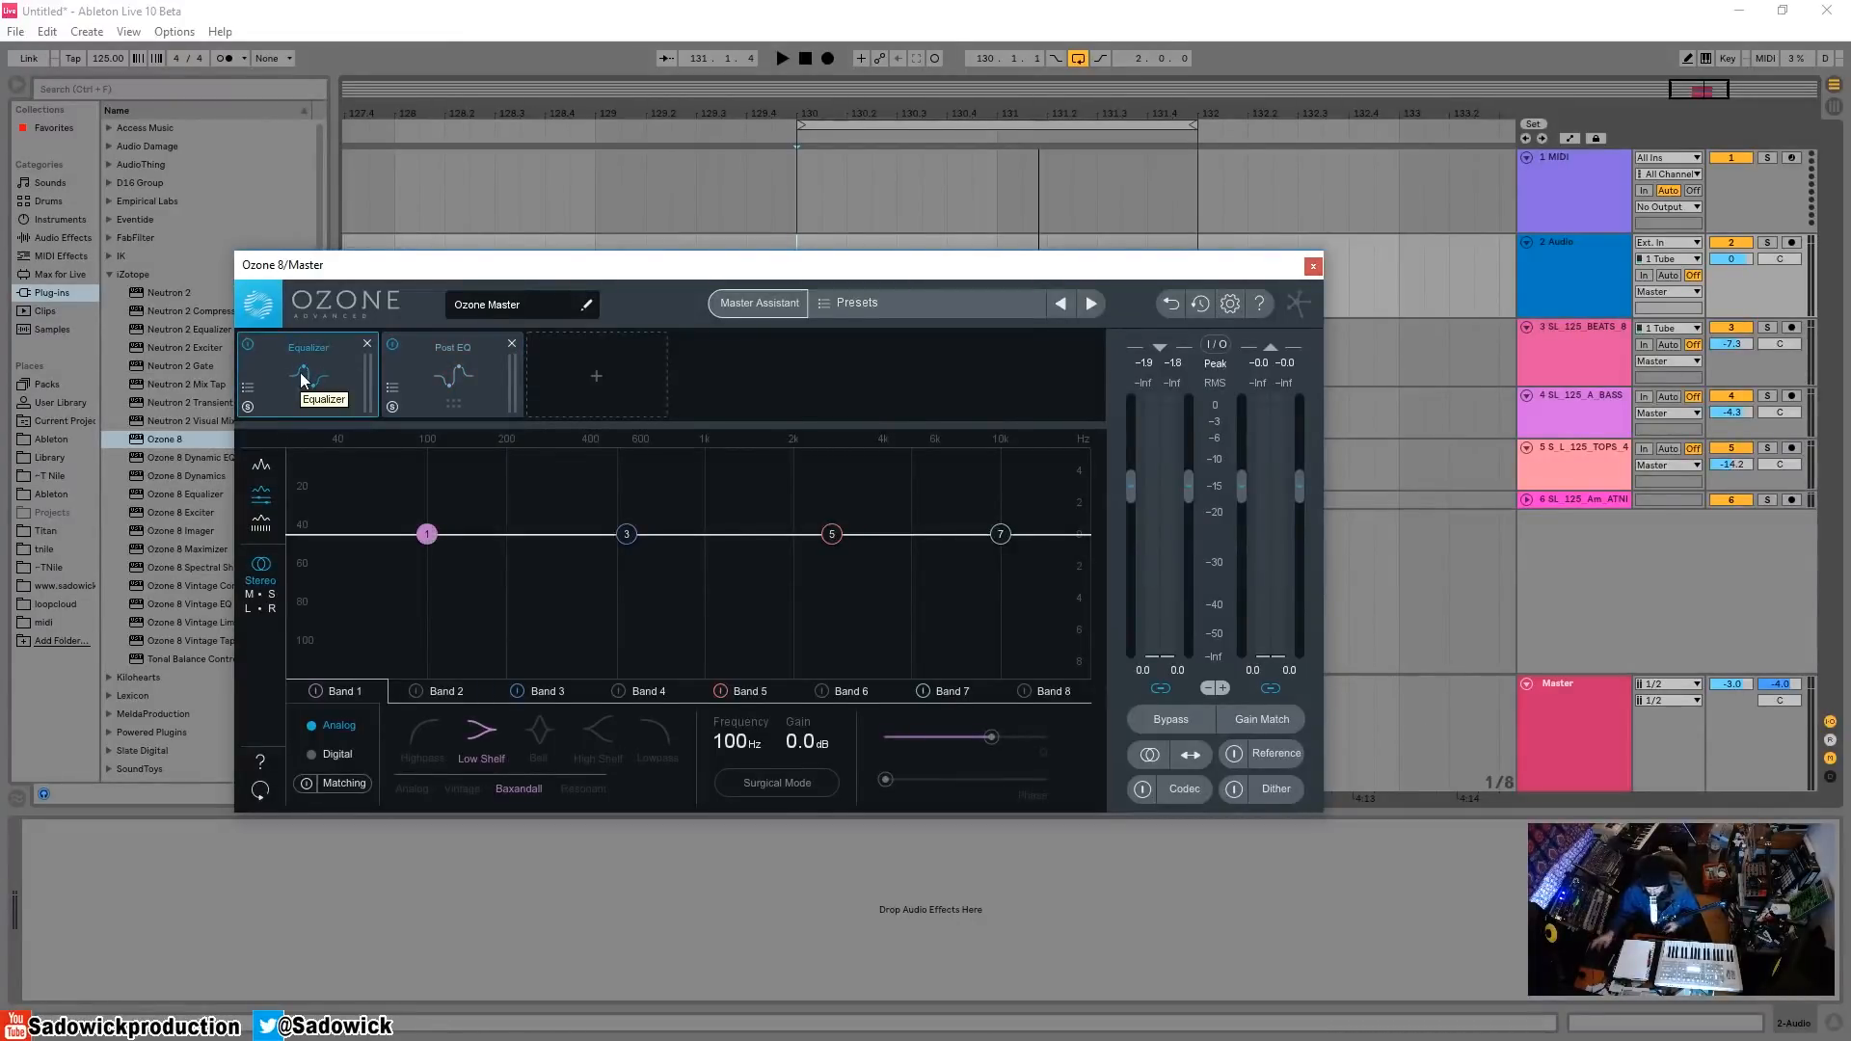
mouse_move(281, 376)
left_mouse_down()
mouse_move(433, 374)
mouse_move(279, 384)
left_mouse_up()
left_click(586, 385)
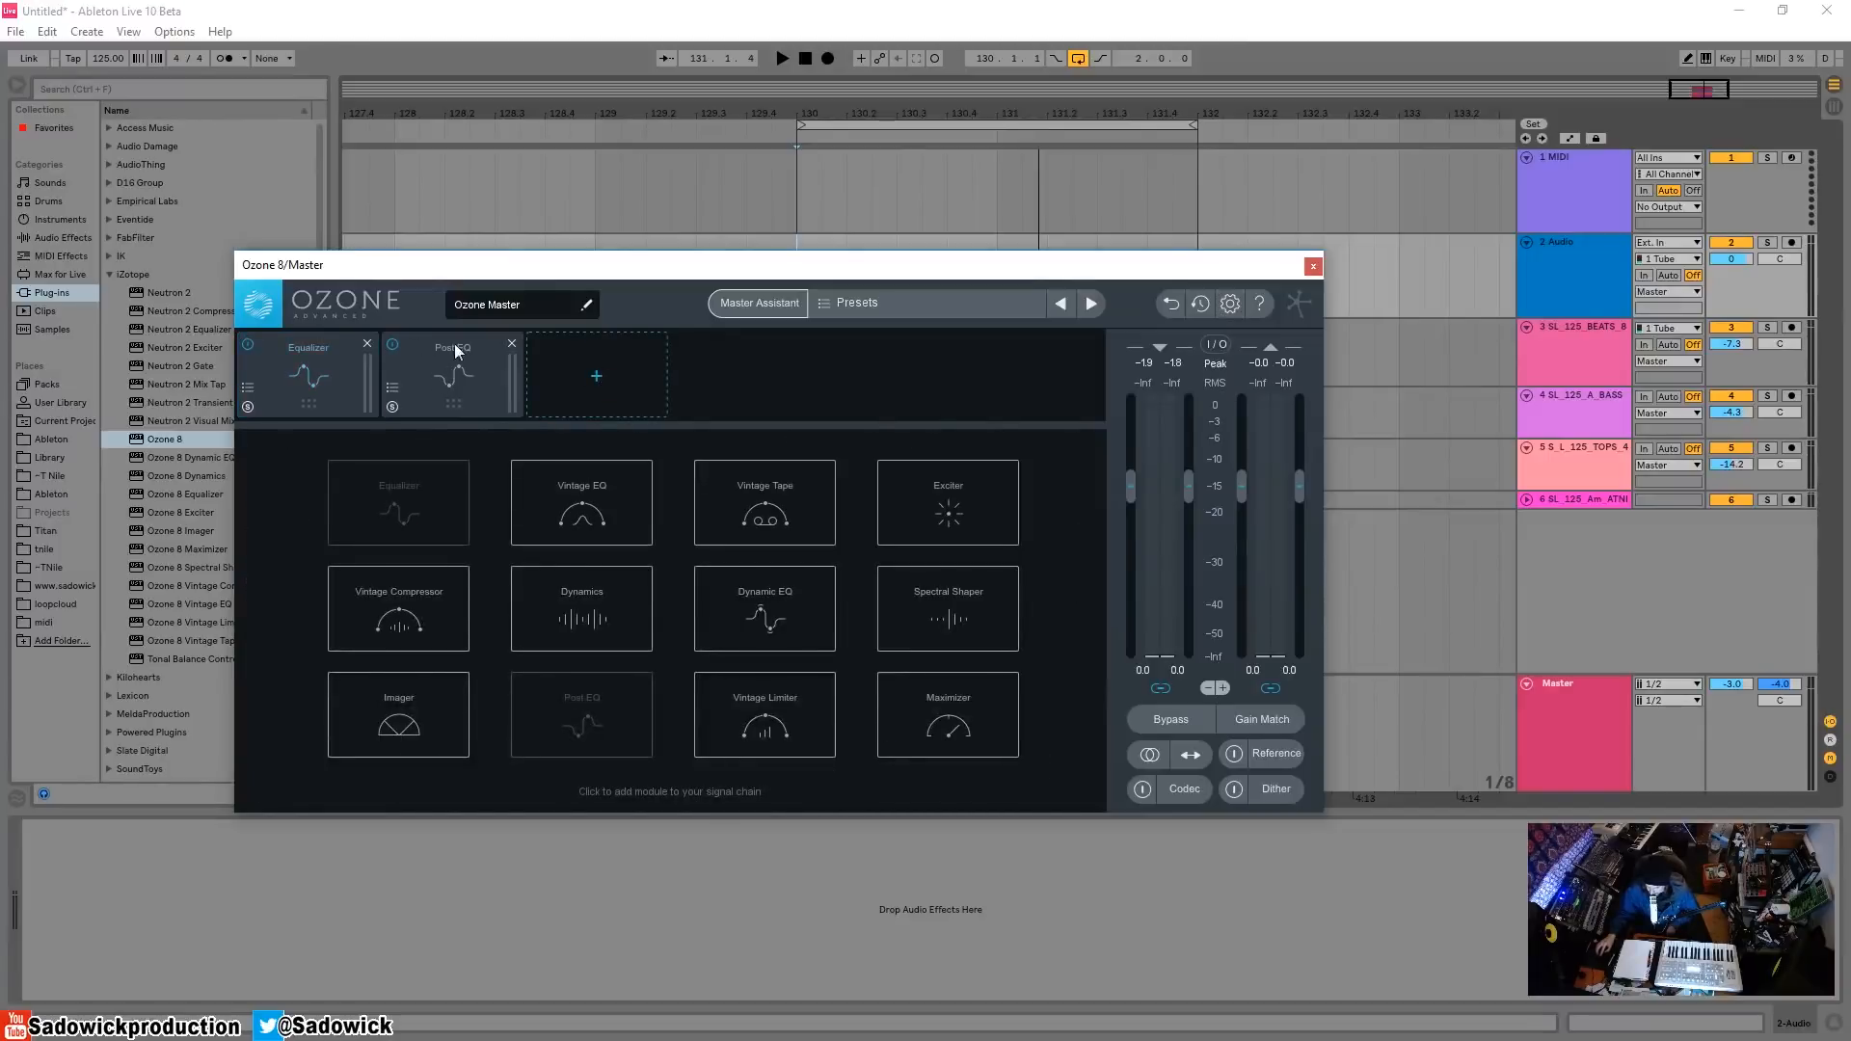
left_click(512, 343)
left_click(278, 372)
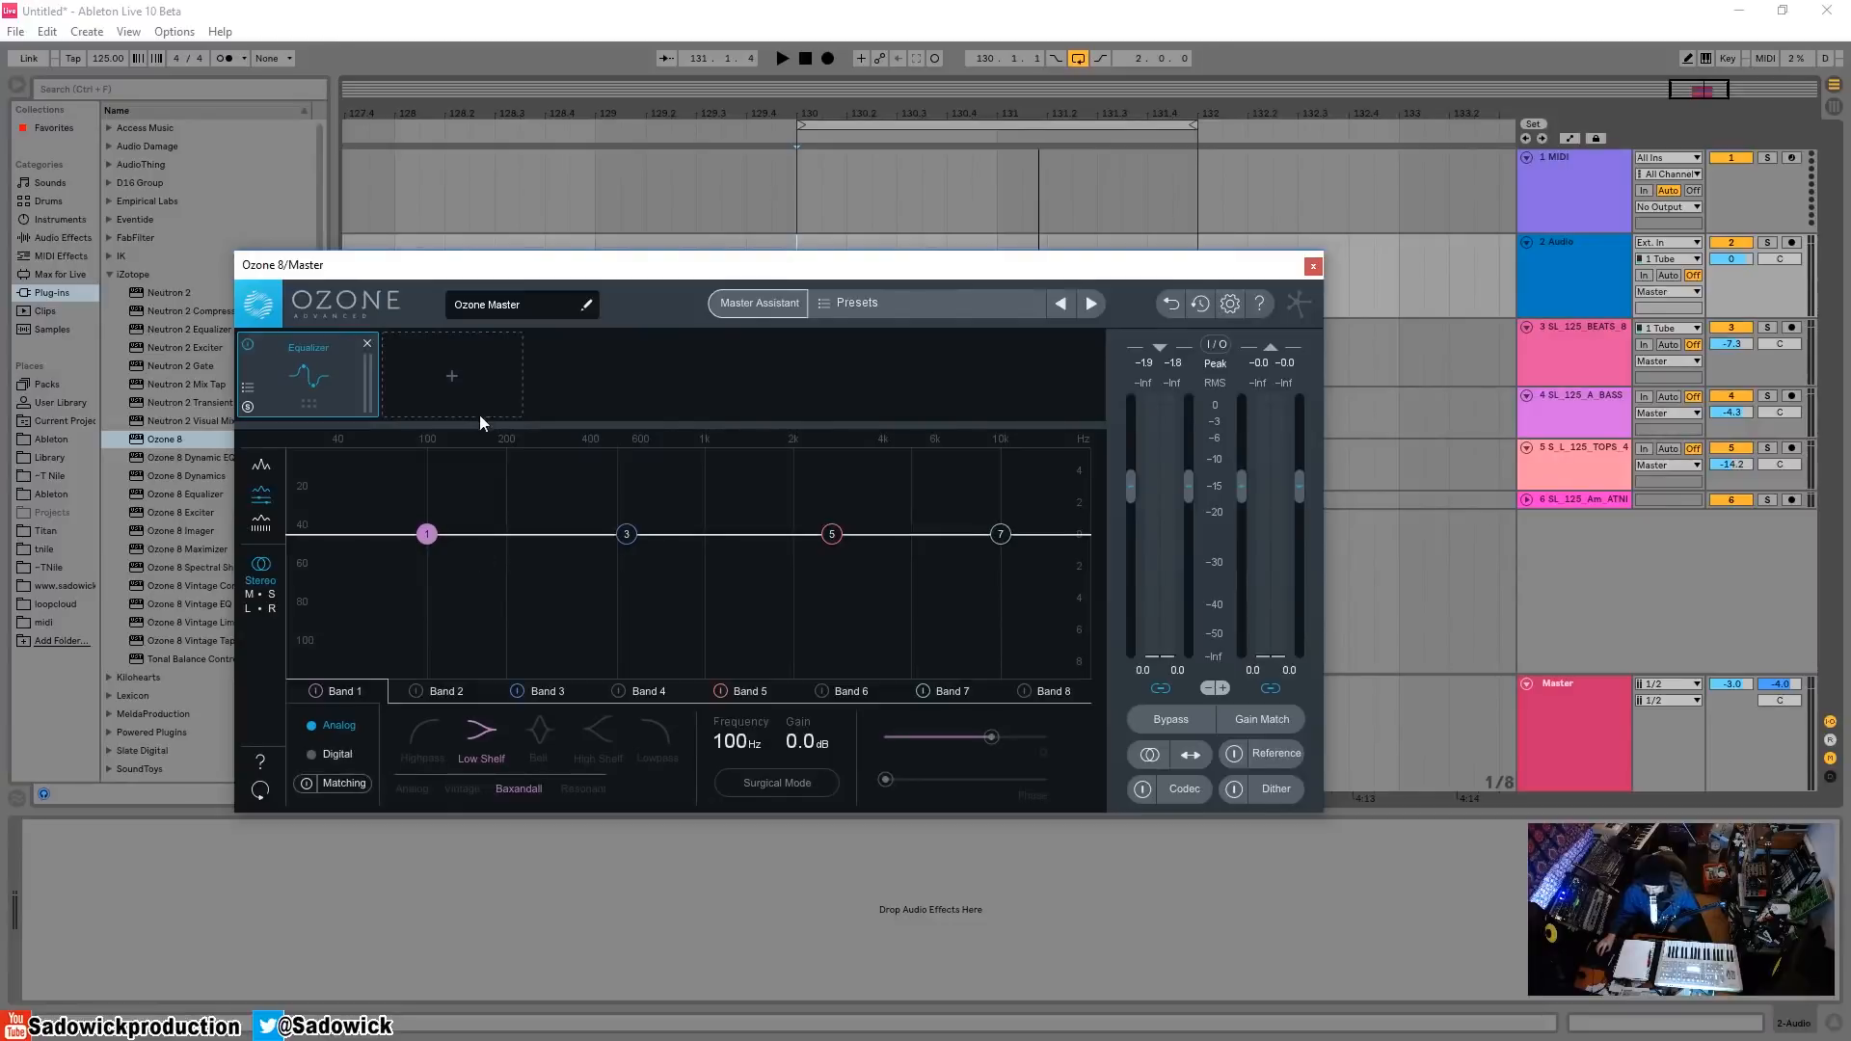
- Add Vintage Tape and Dynamics modules after the Equalizer, placing Dynamics ahead of Vintage Tape
left_click(460, 374)
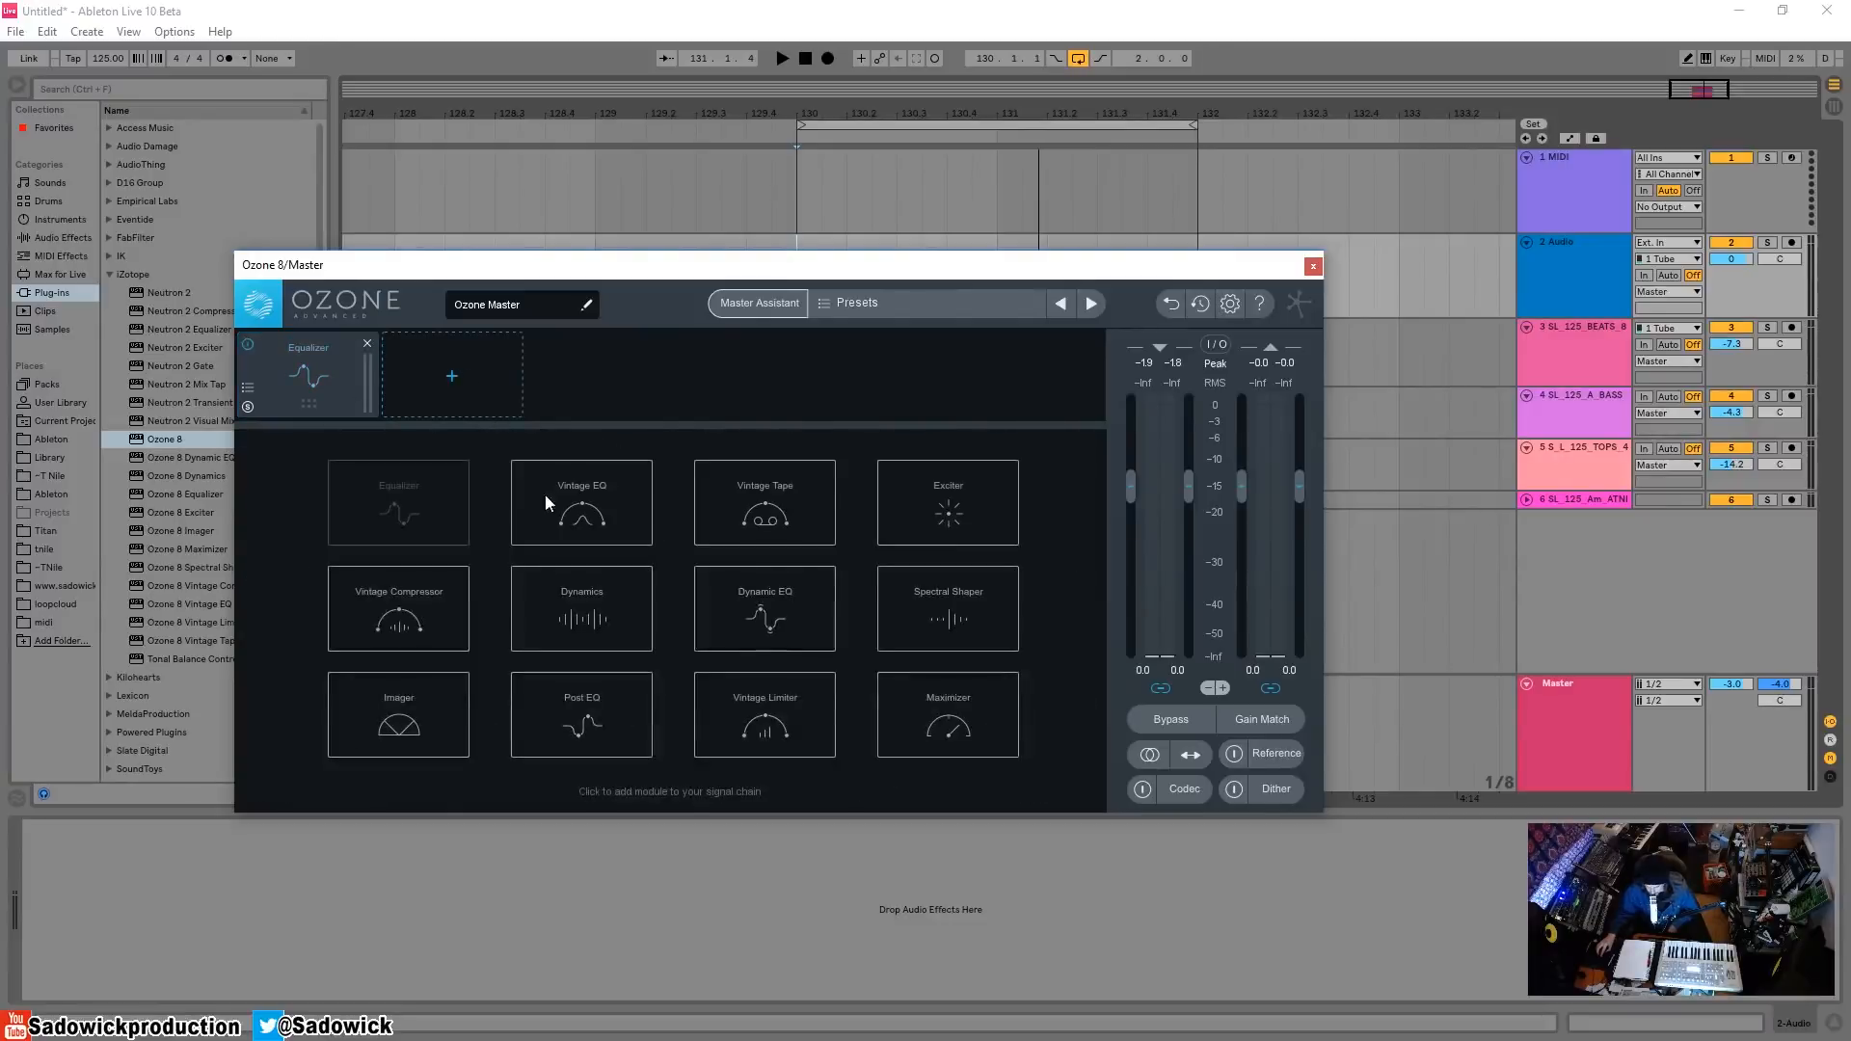
left_click(774, 505)
left_click(590, 388)
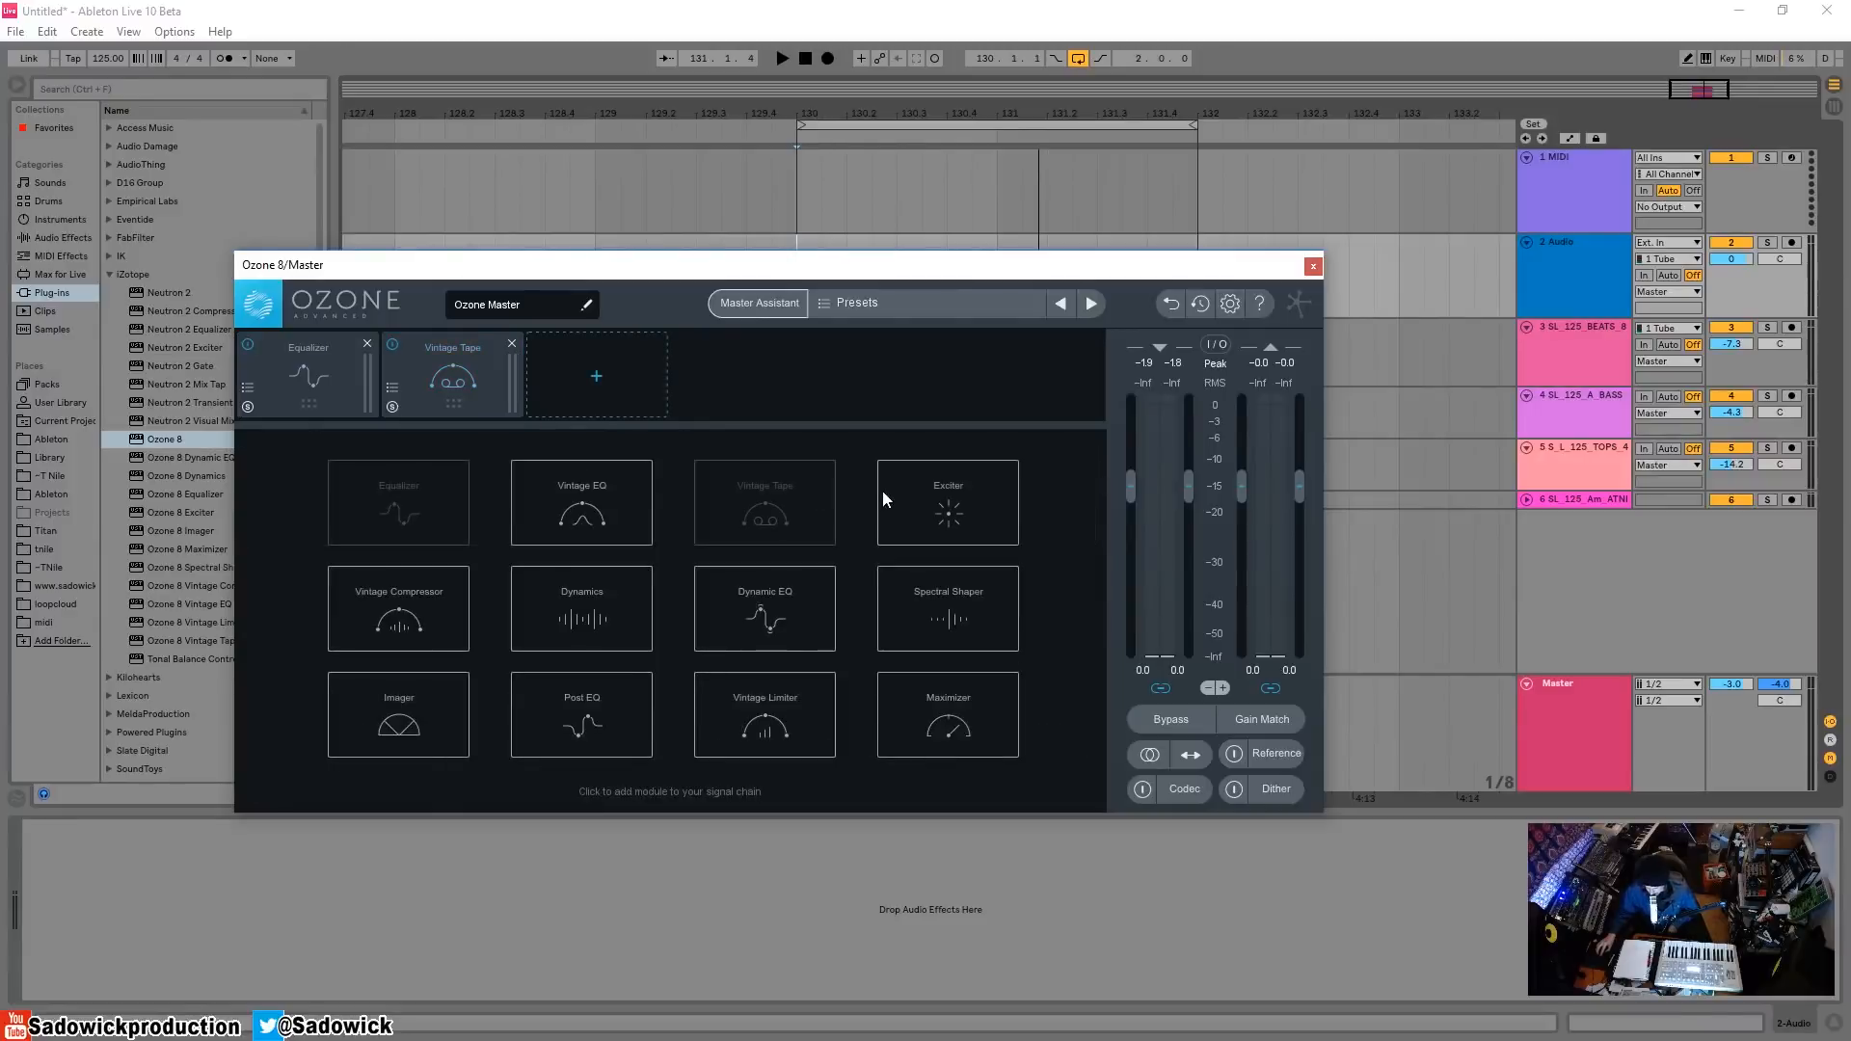
left_click(607, 616)
left_click_drag(677, 364, 461, 357)
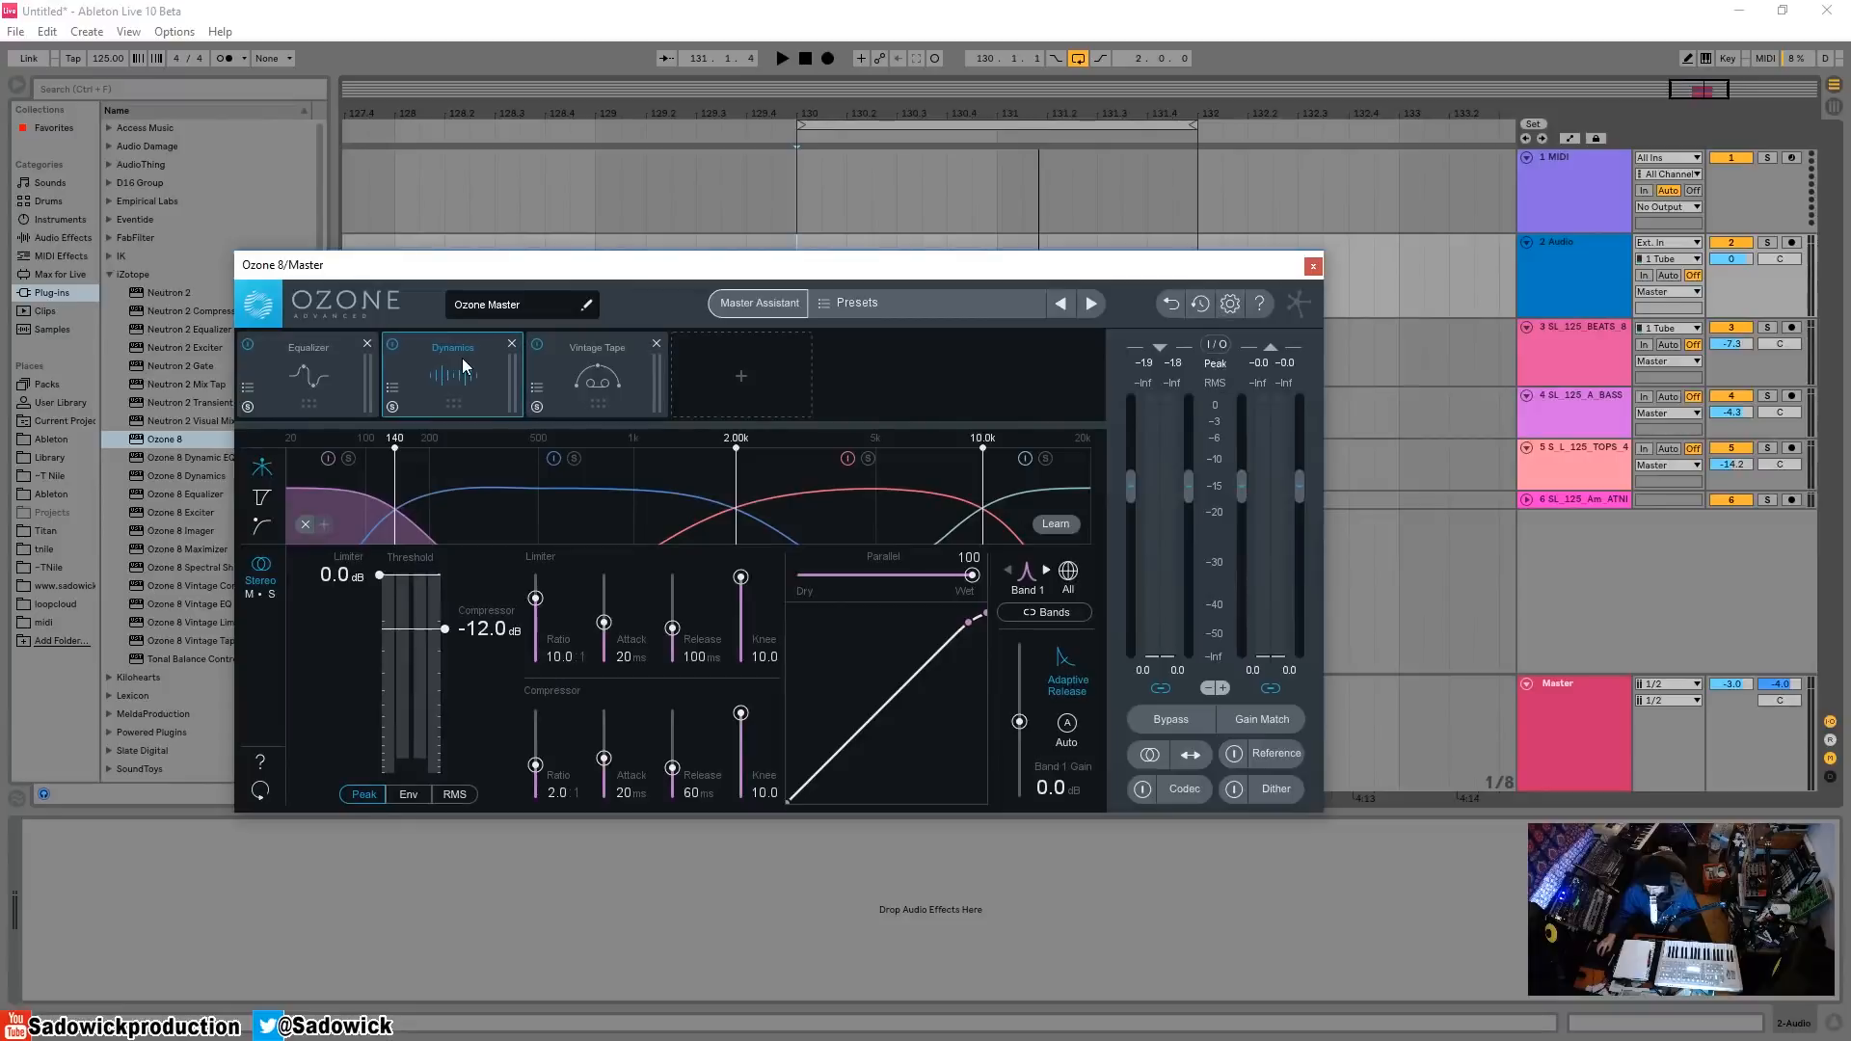
- Extend the chain after Vintage Tape with Imager, Post EQ and Maximizer modules, in that order
left_click(738, 384)
left_click(402, 686)
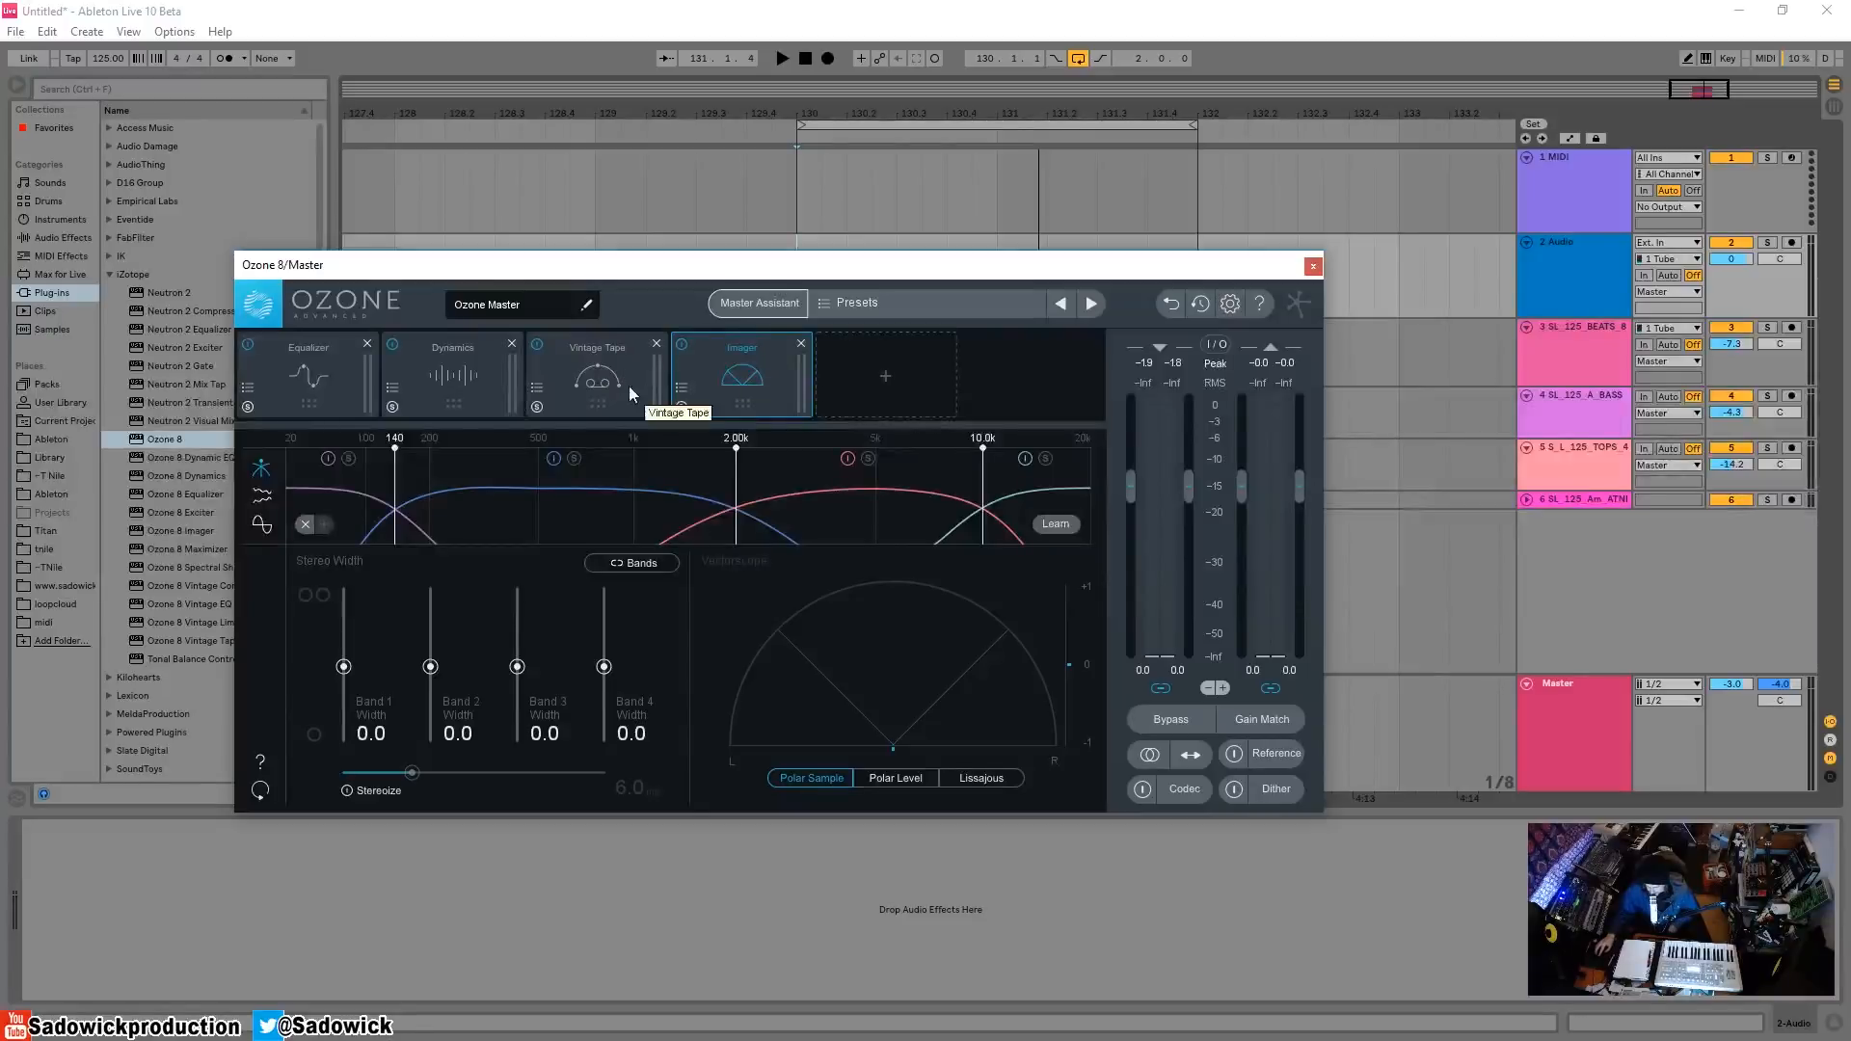
left_click(846, 378)
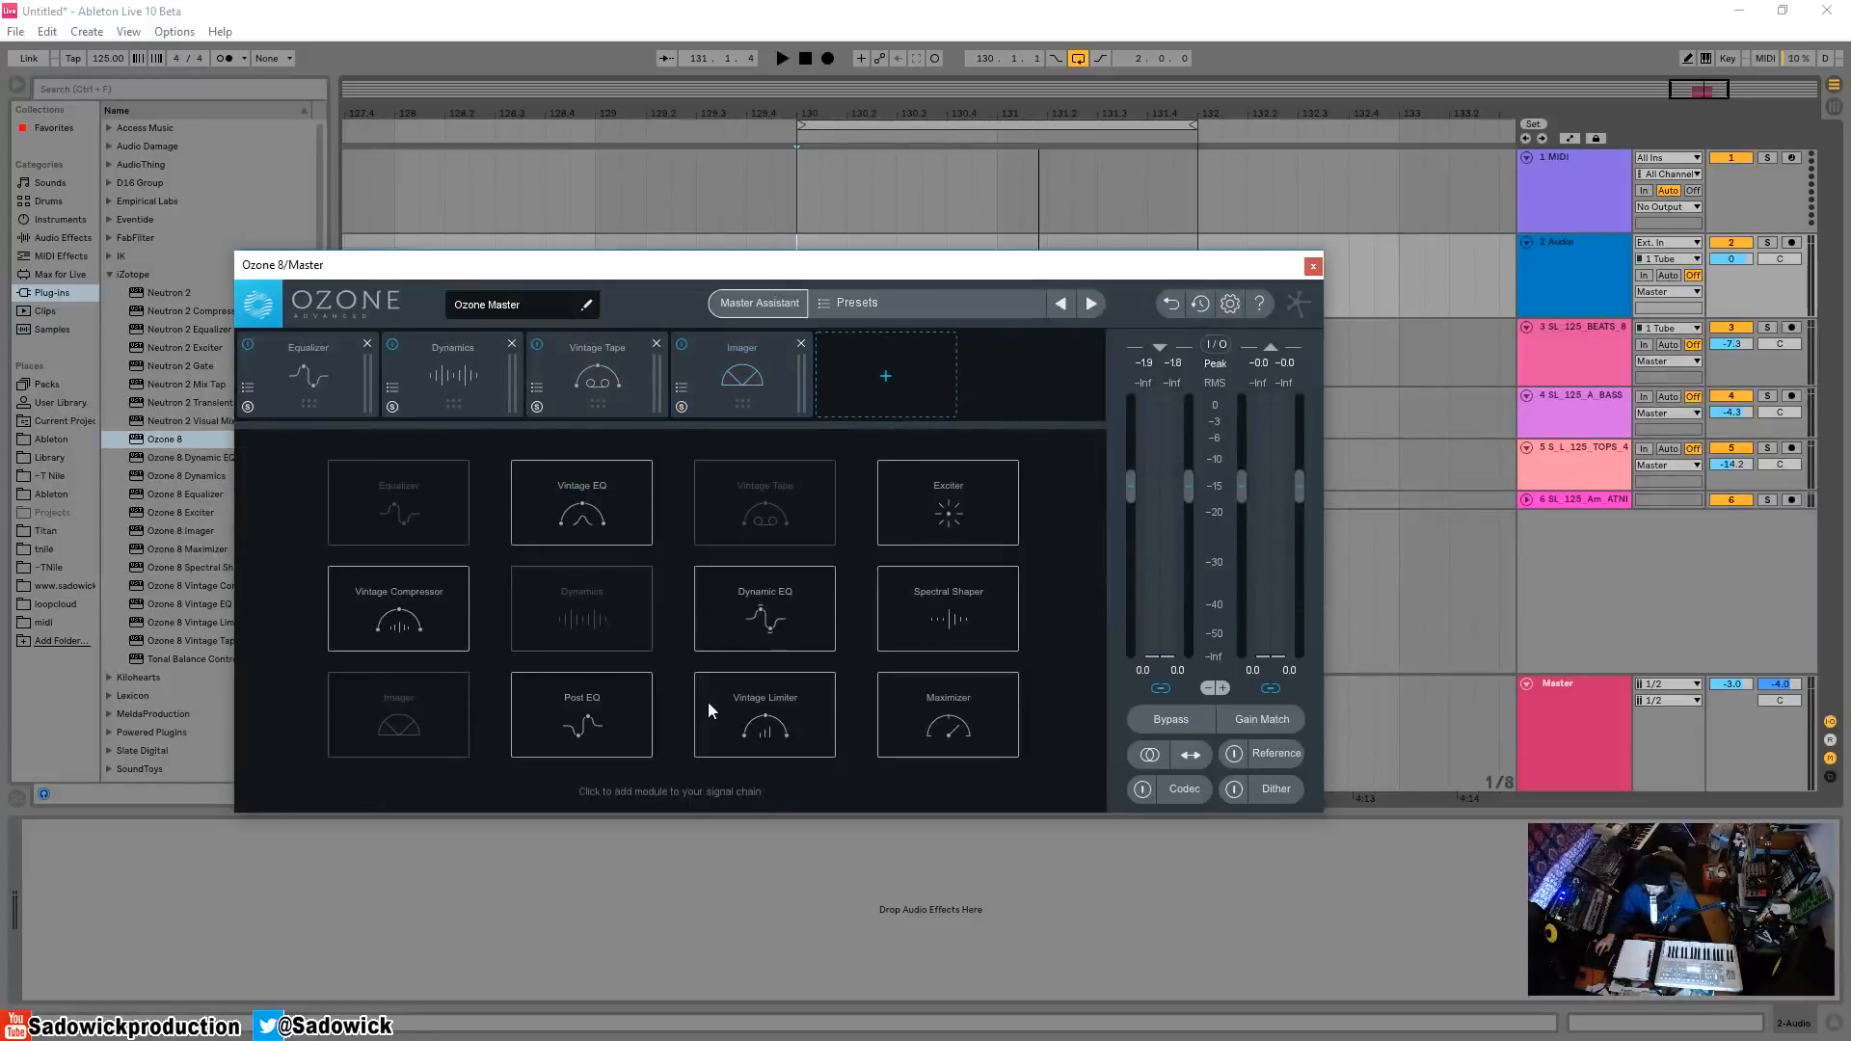
left_click(594, 719)
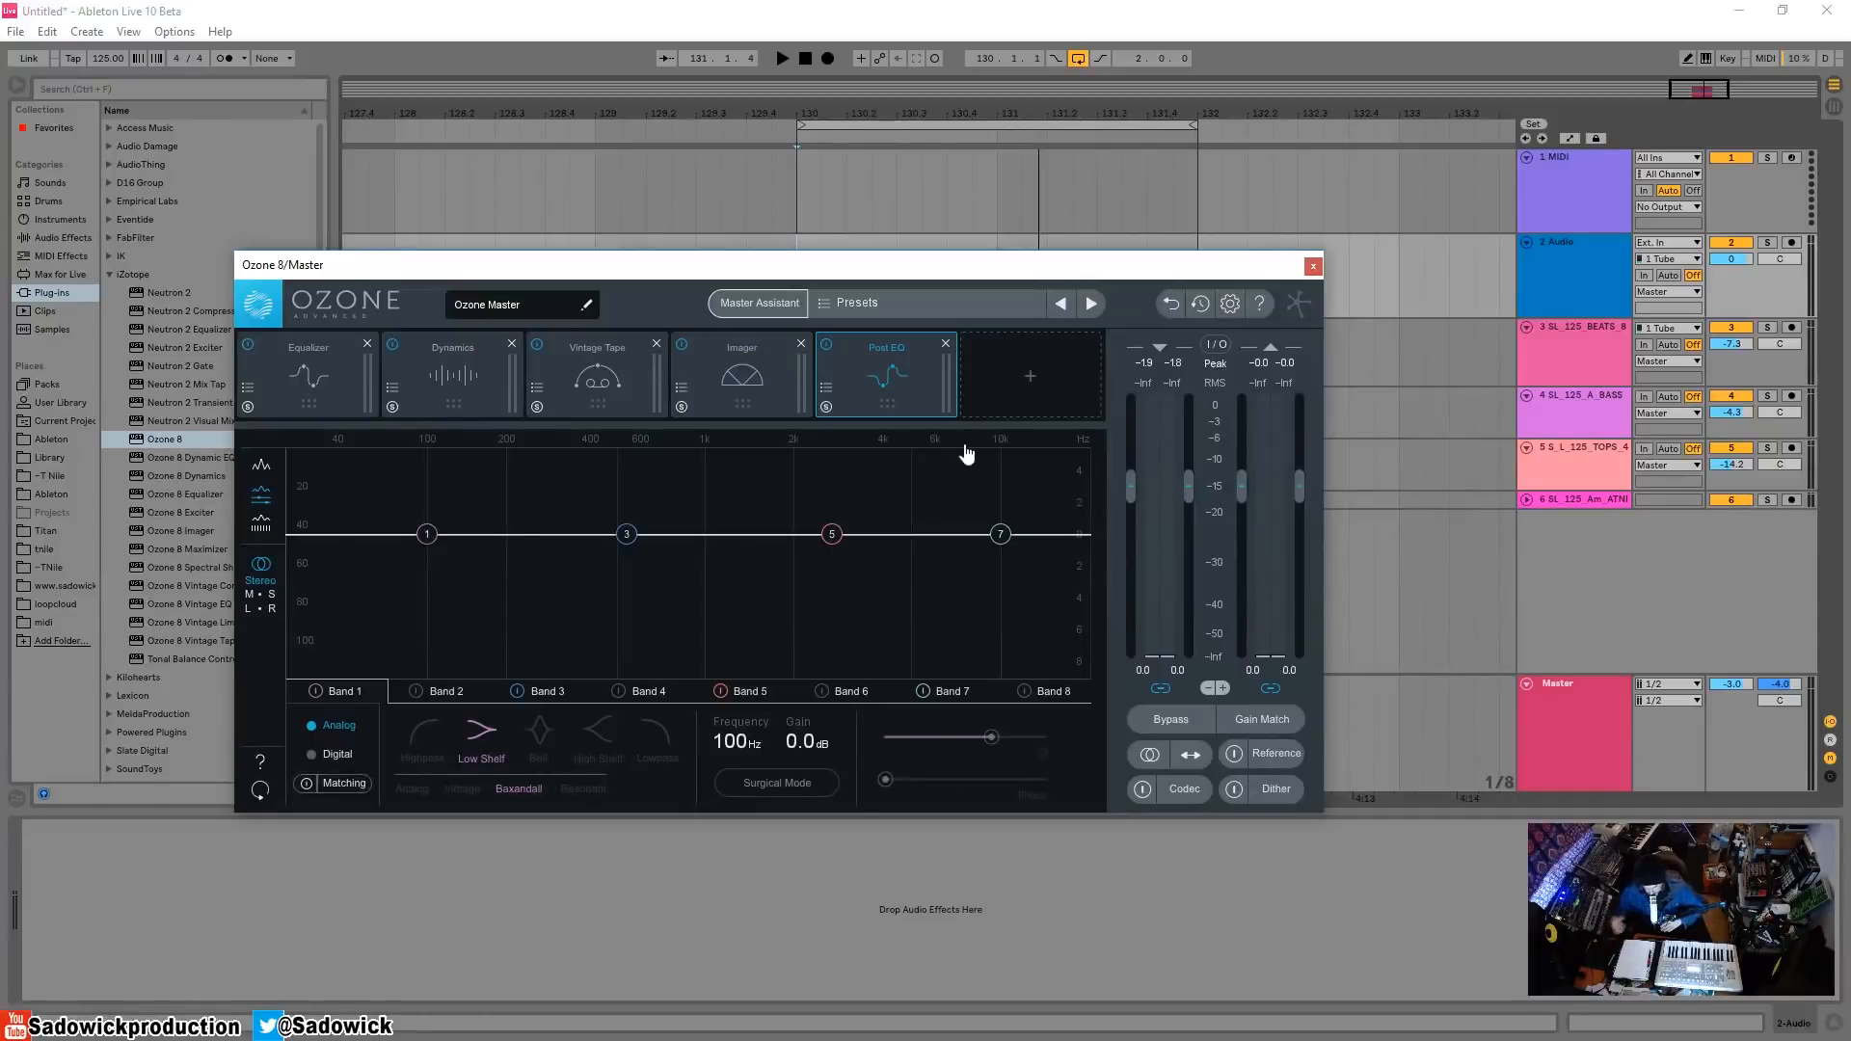
left_click(1038, 348)
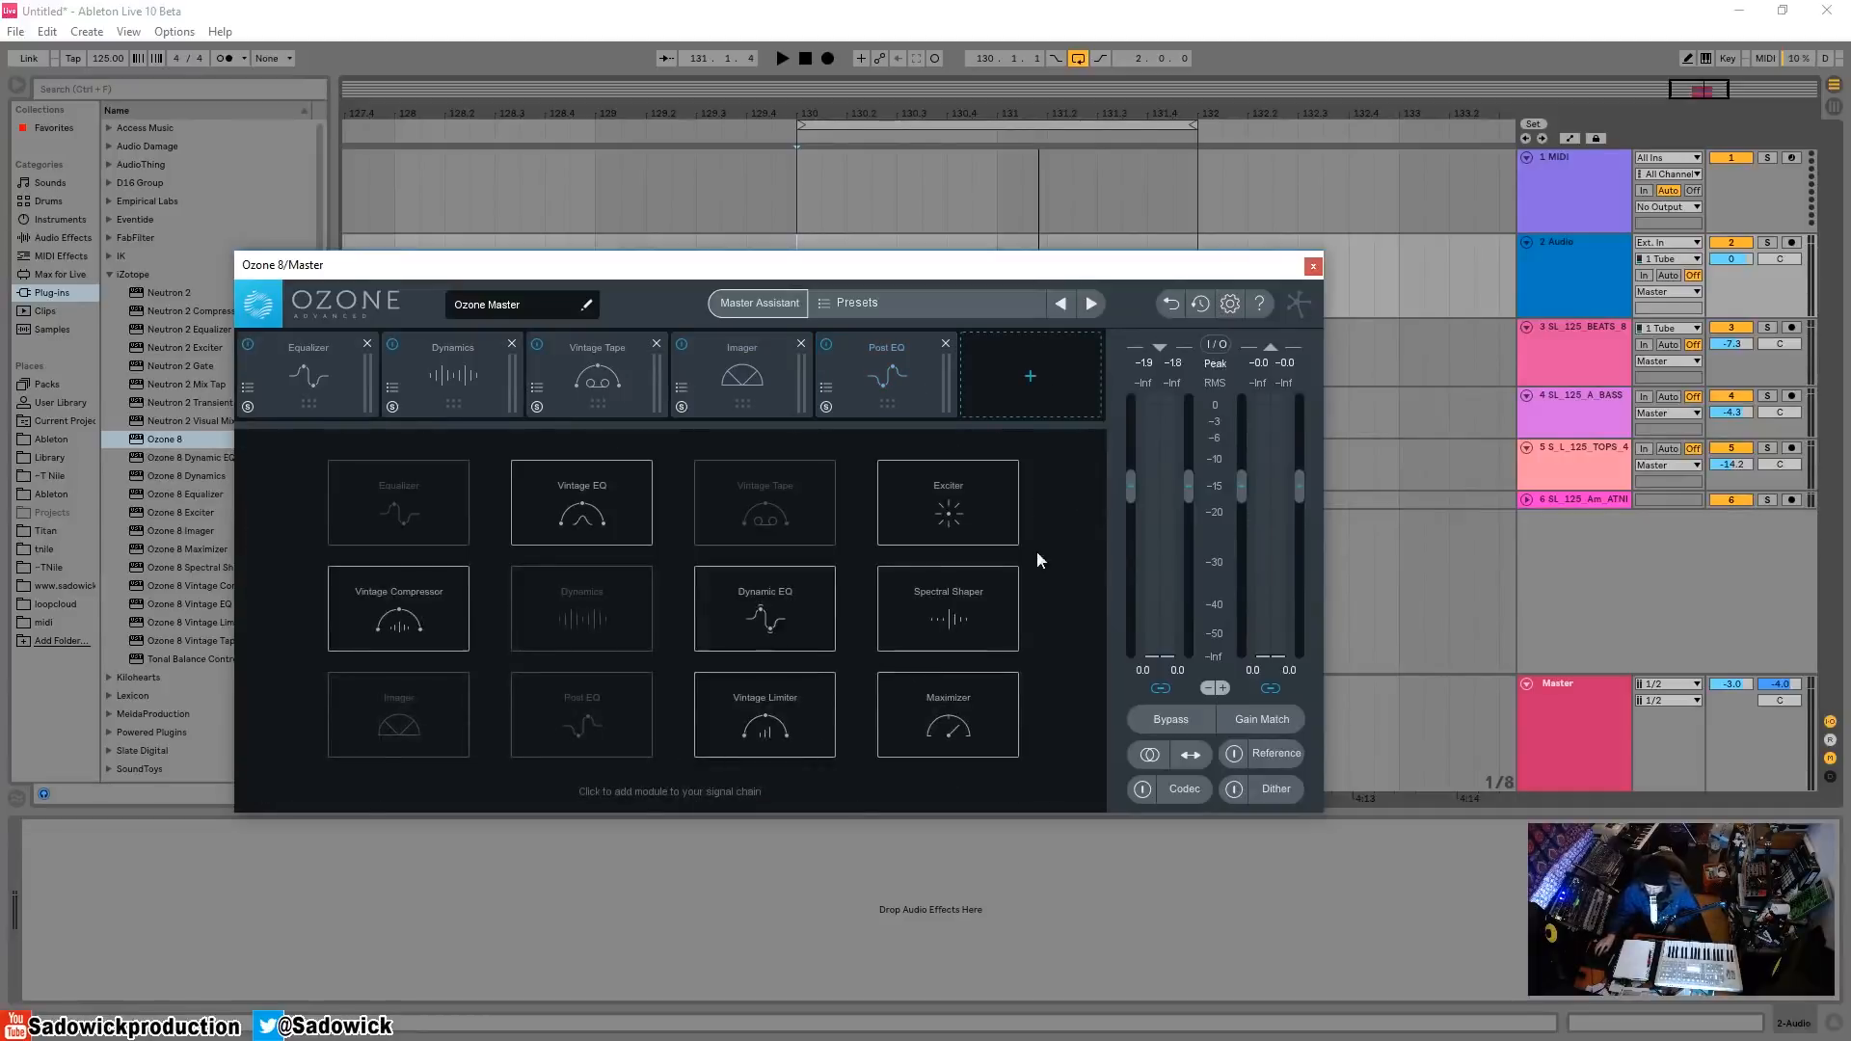
left_click(941, 714)
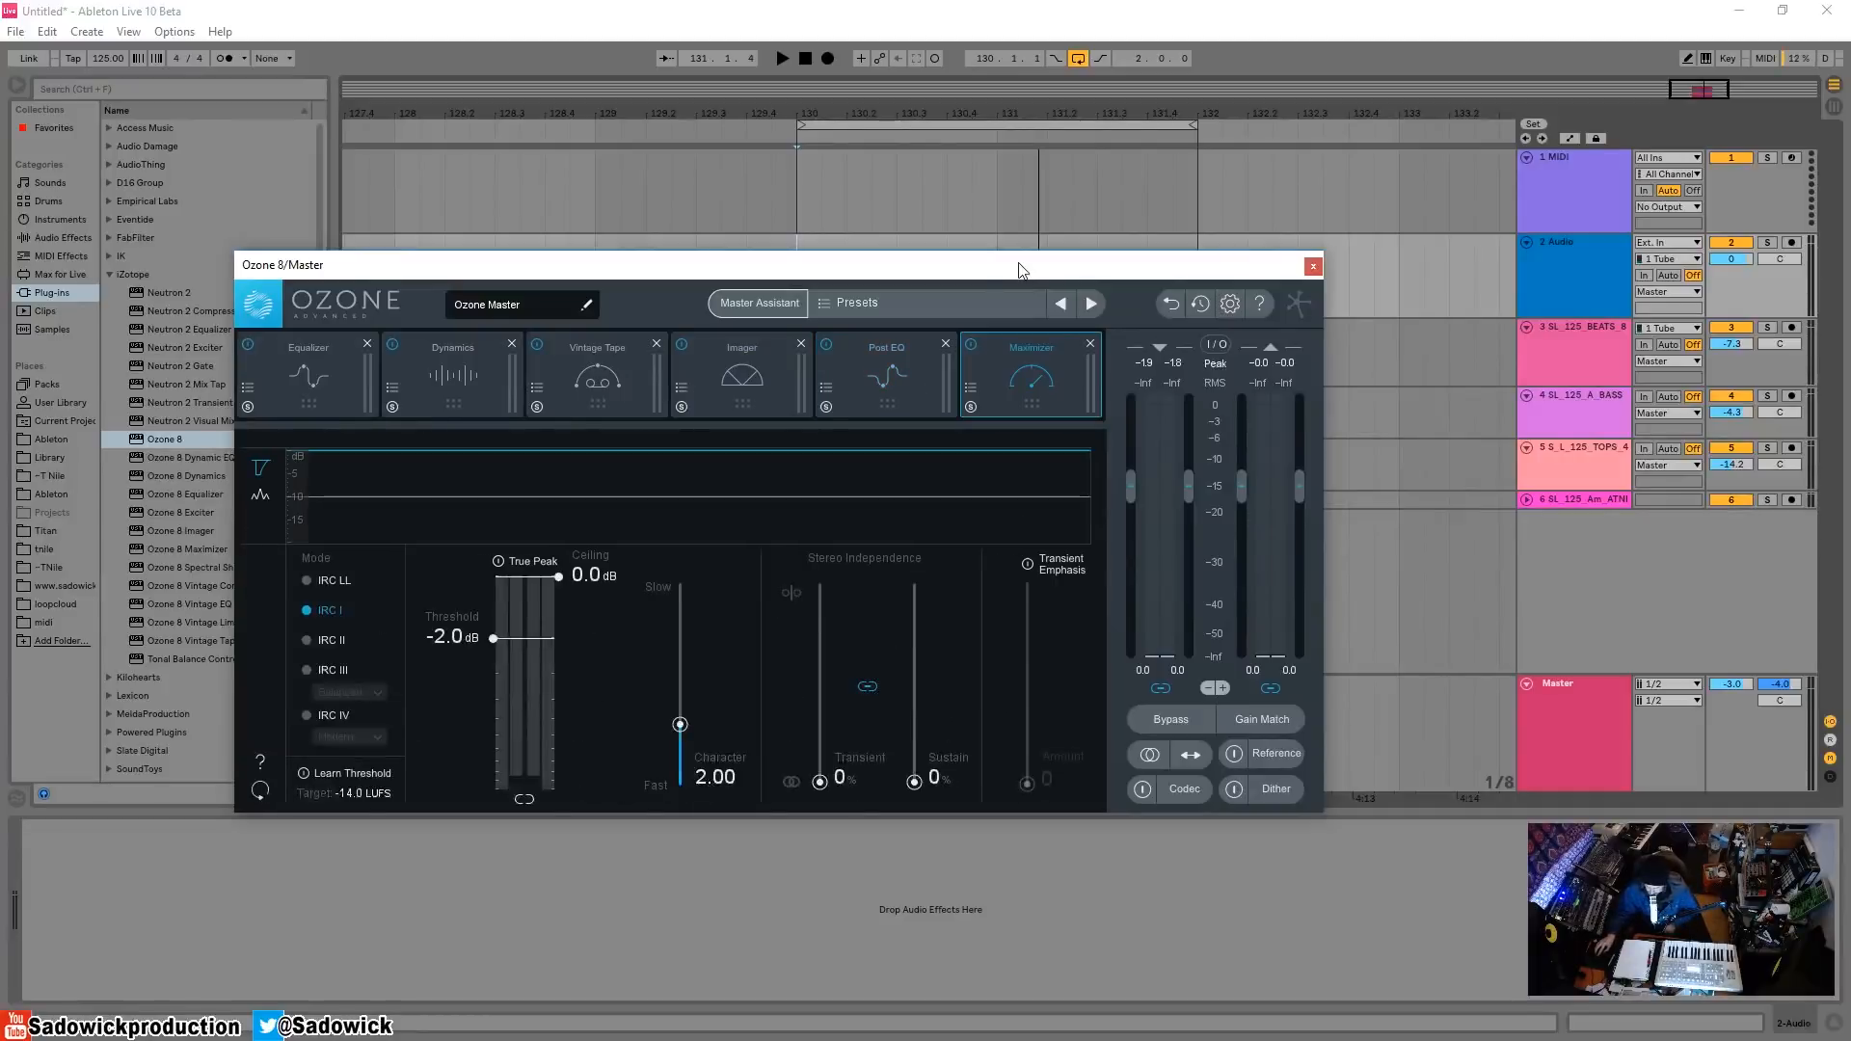
- Remove the Maximizer, Post EQ, Imager, Vintage Tape and Dynamics modules, keeping only the Equalizer in the chain
left_click(1090, 343)
left_click(946, 343)
left_click(800, 344)
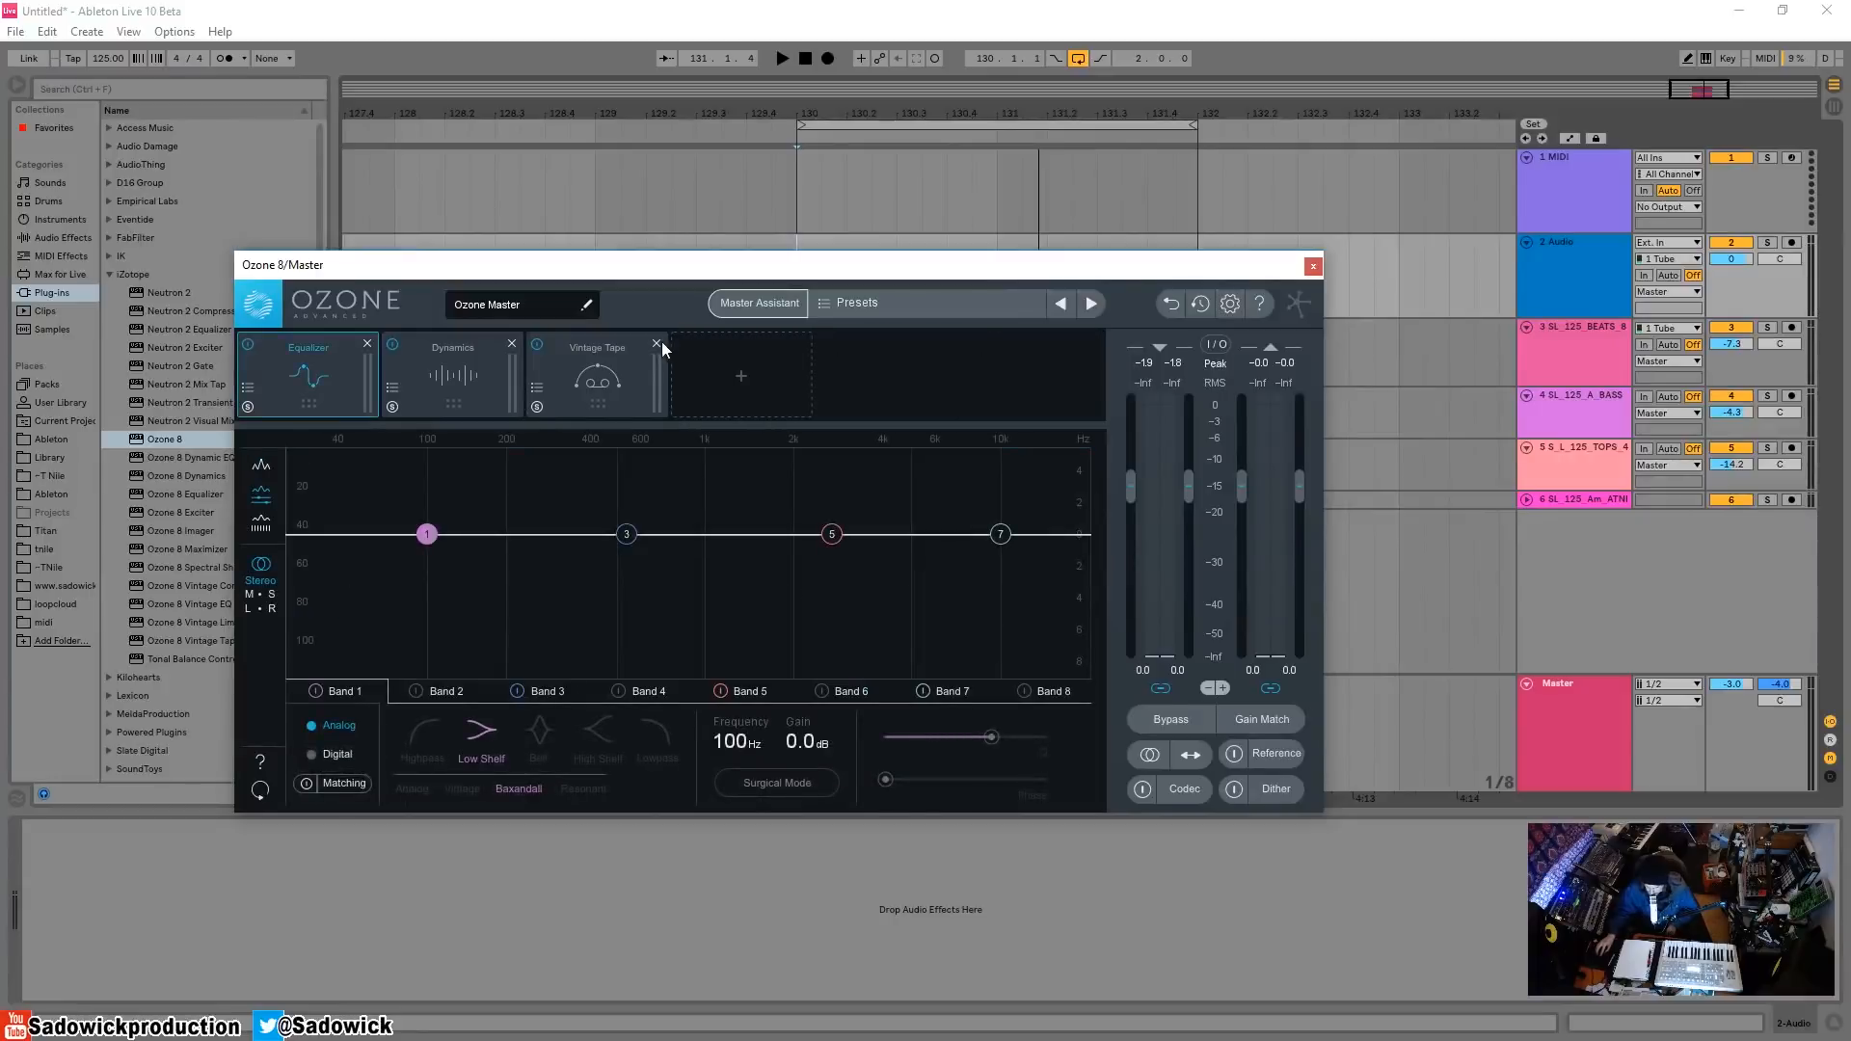
left_click(656, 343)
left_click(512, 343)
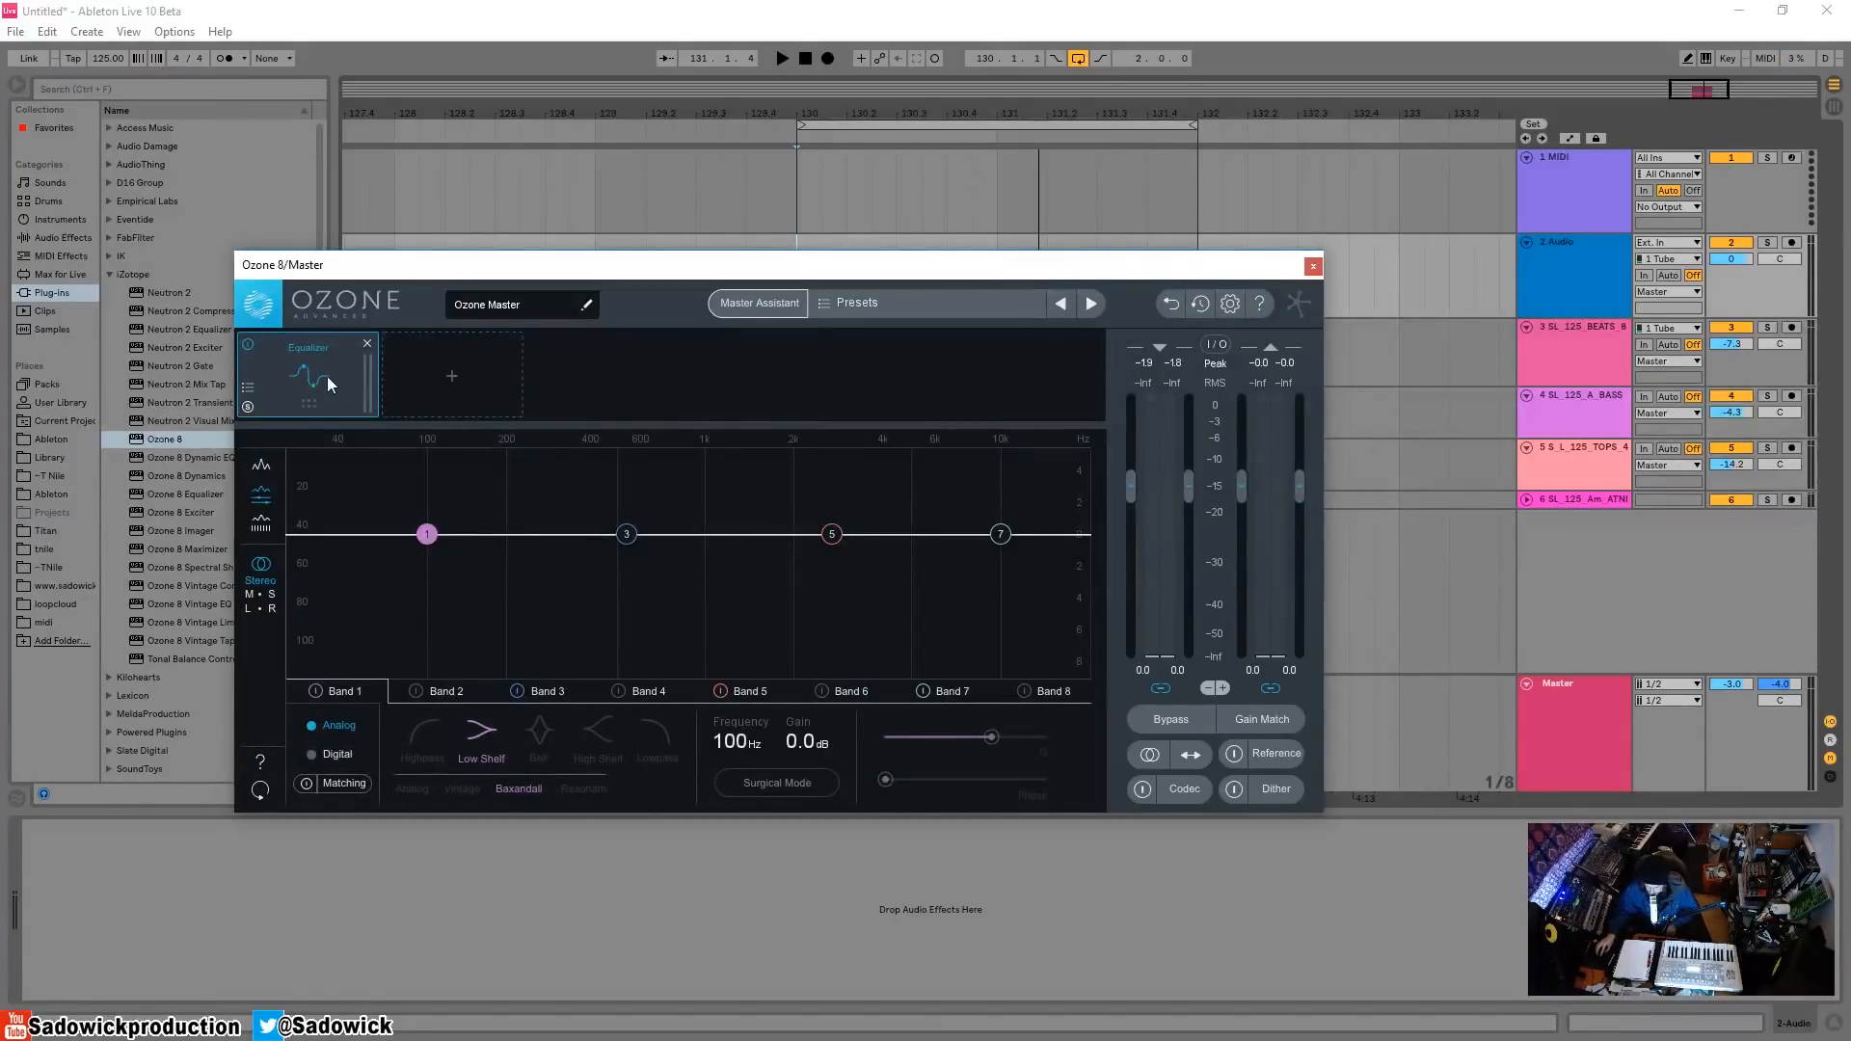
- Try a Post EQ directly after the Equalizer once more and remove it from the chain
left_click(439, 372)
left_click(569, 699)
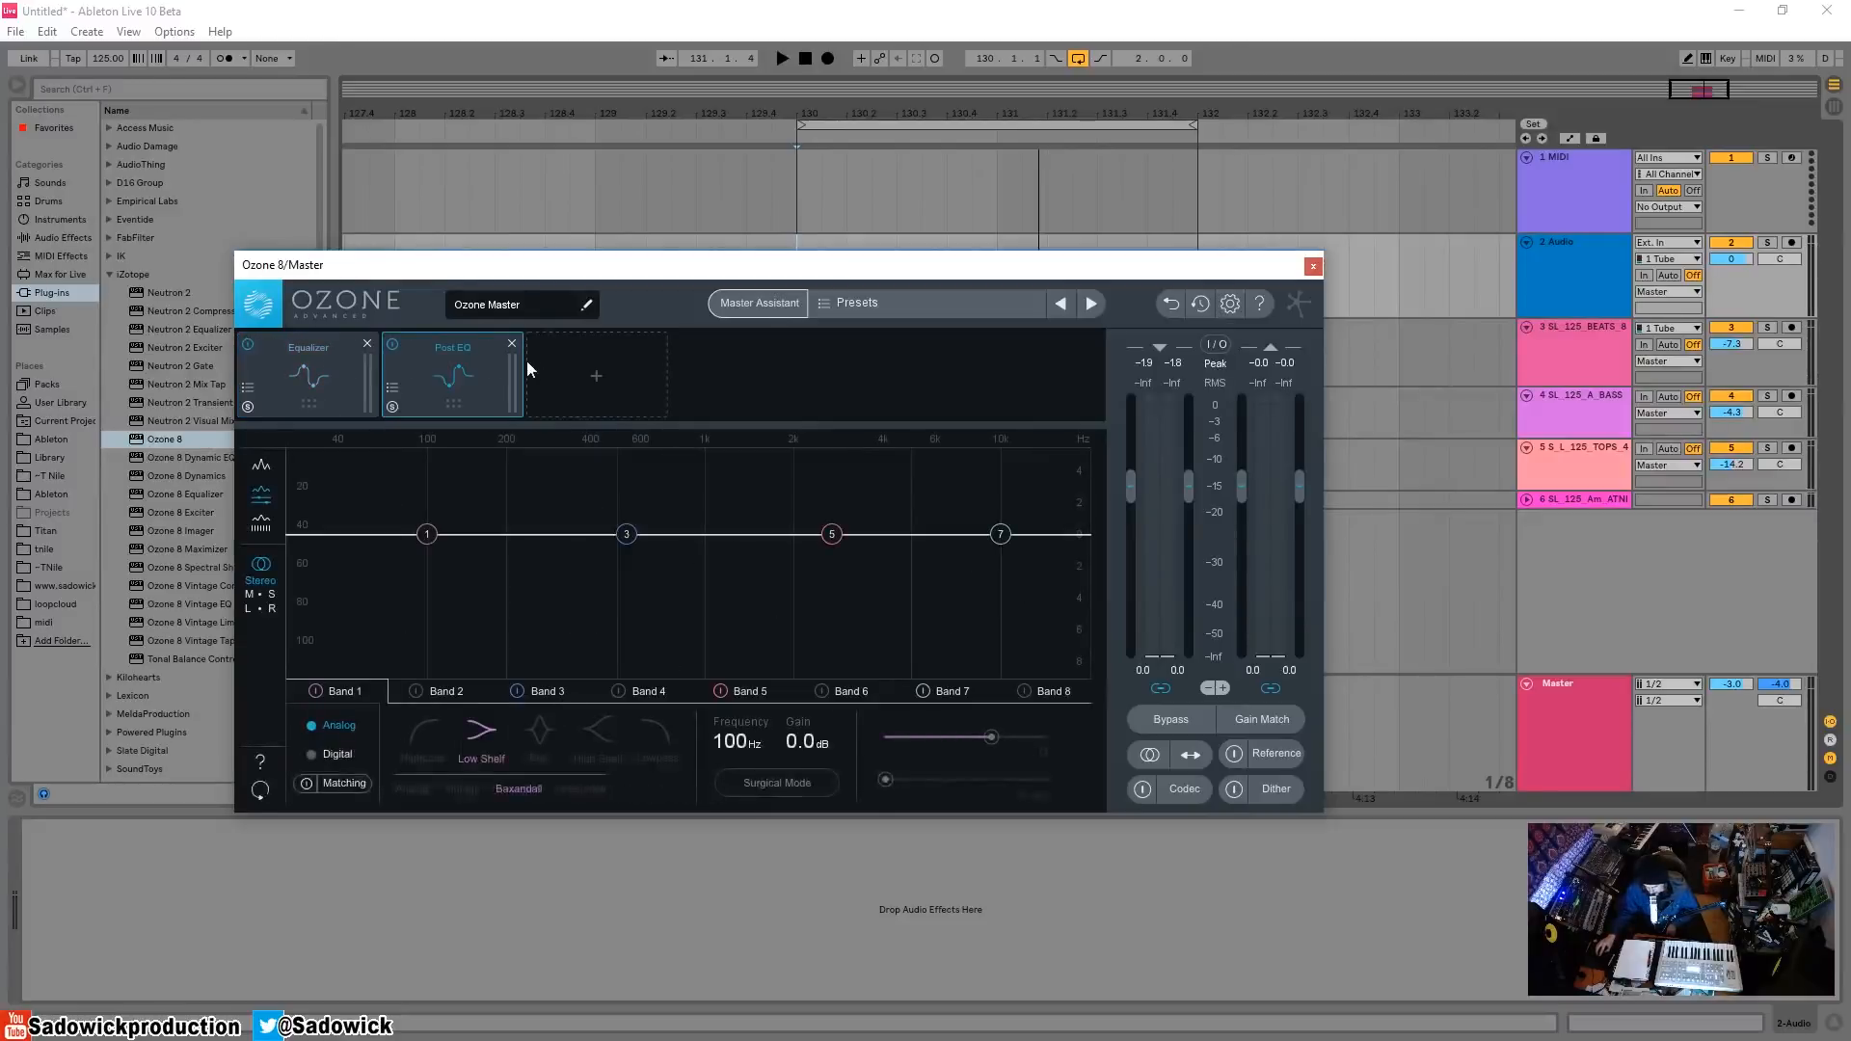
left_click(512, 343)
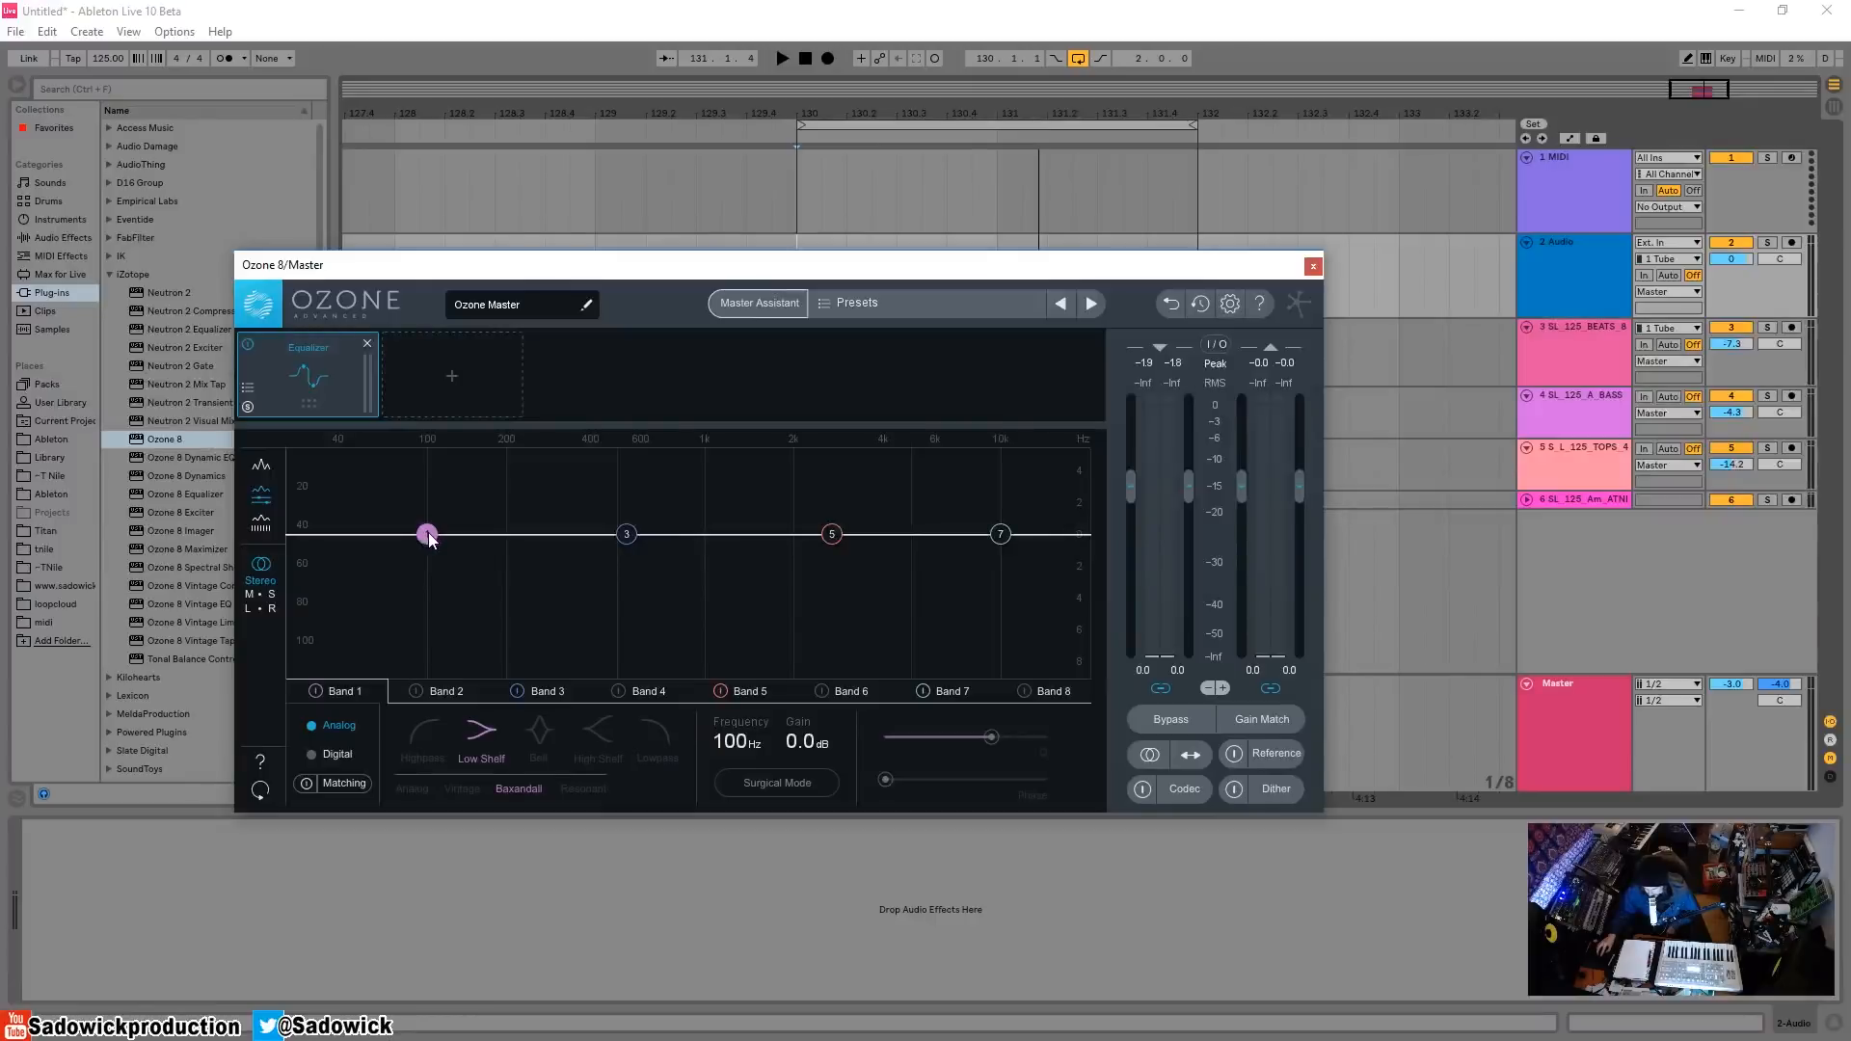
- Switch the Equalizer to Digital mode, try the Band 1 phase control, and return to Analog mode
left_click(338, 756)
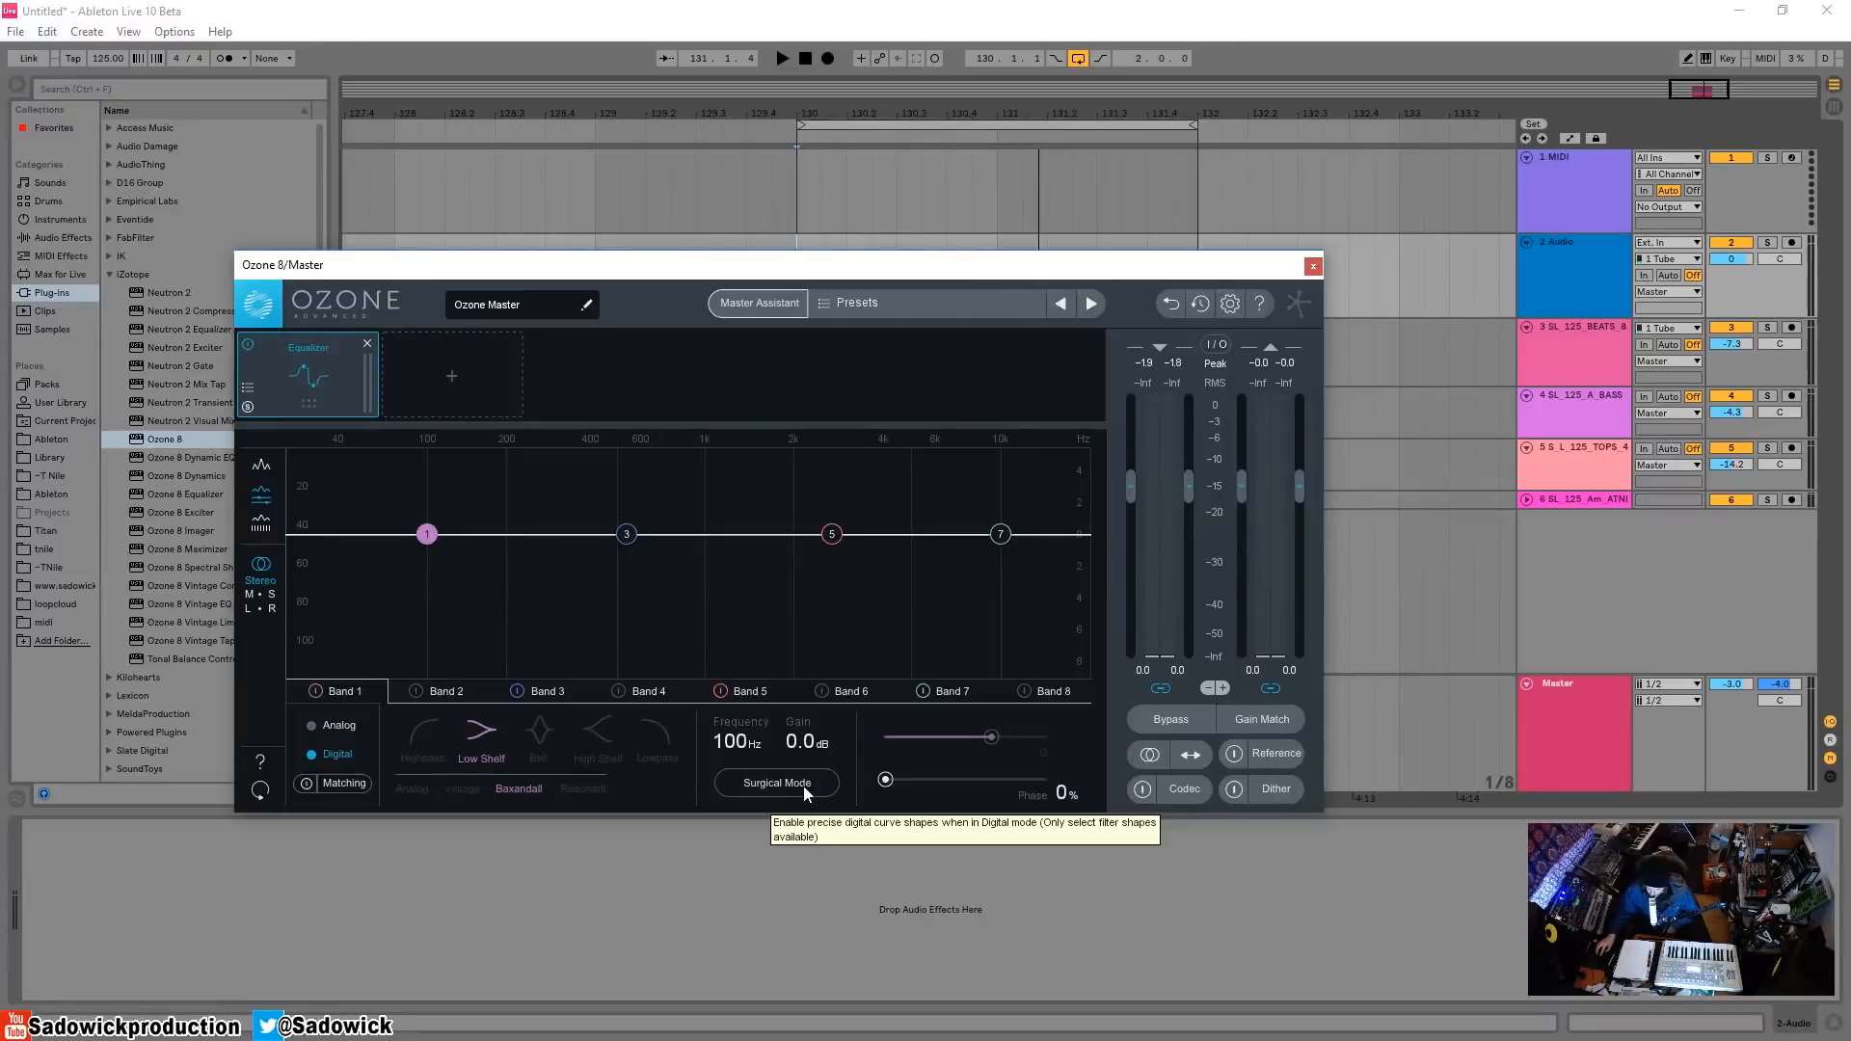
mouse_move(885, 780)
left_mouse_down()
mouse_move(1024, 791)
mouse_move(882, 781)
left_mouse_up()
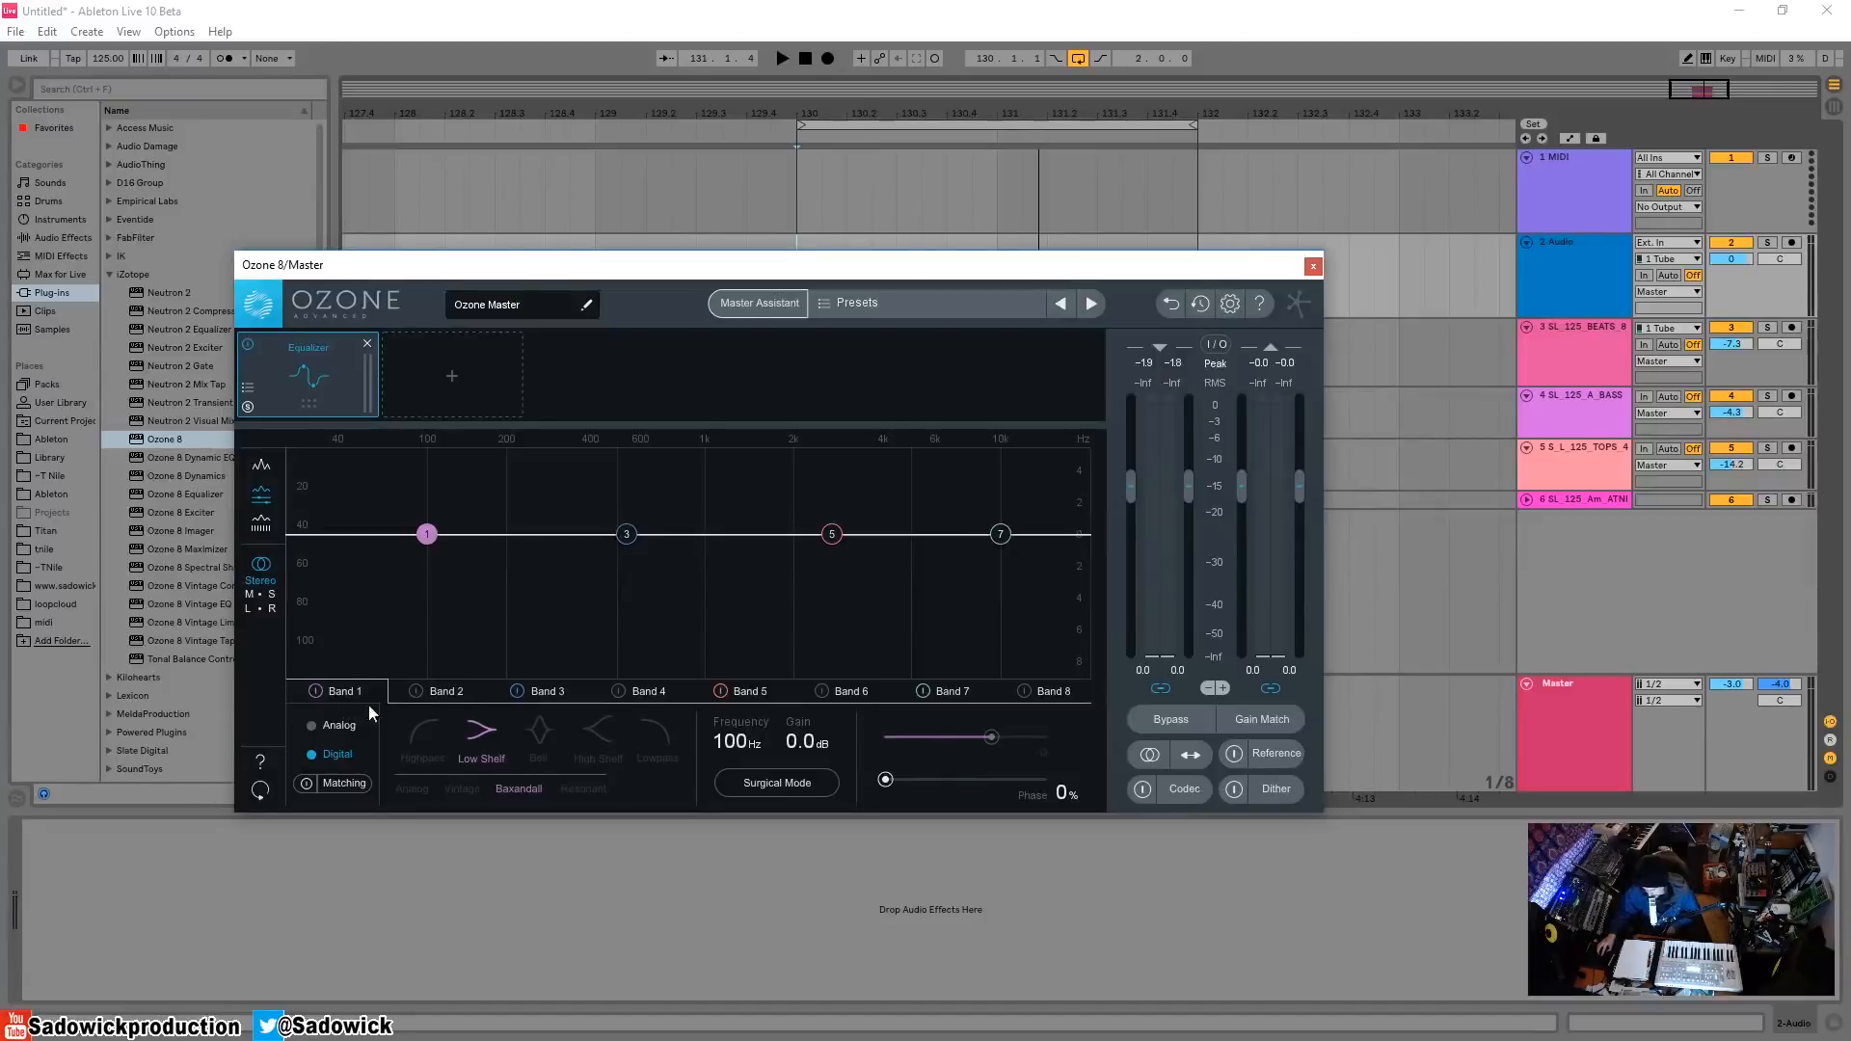
left_click(341, 727)
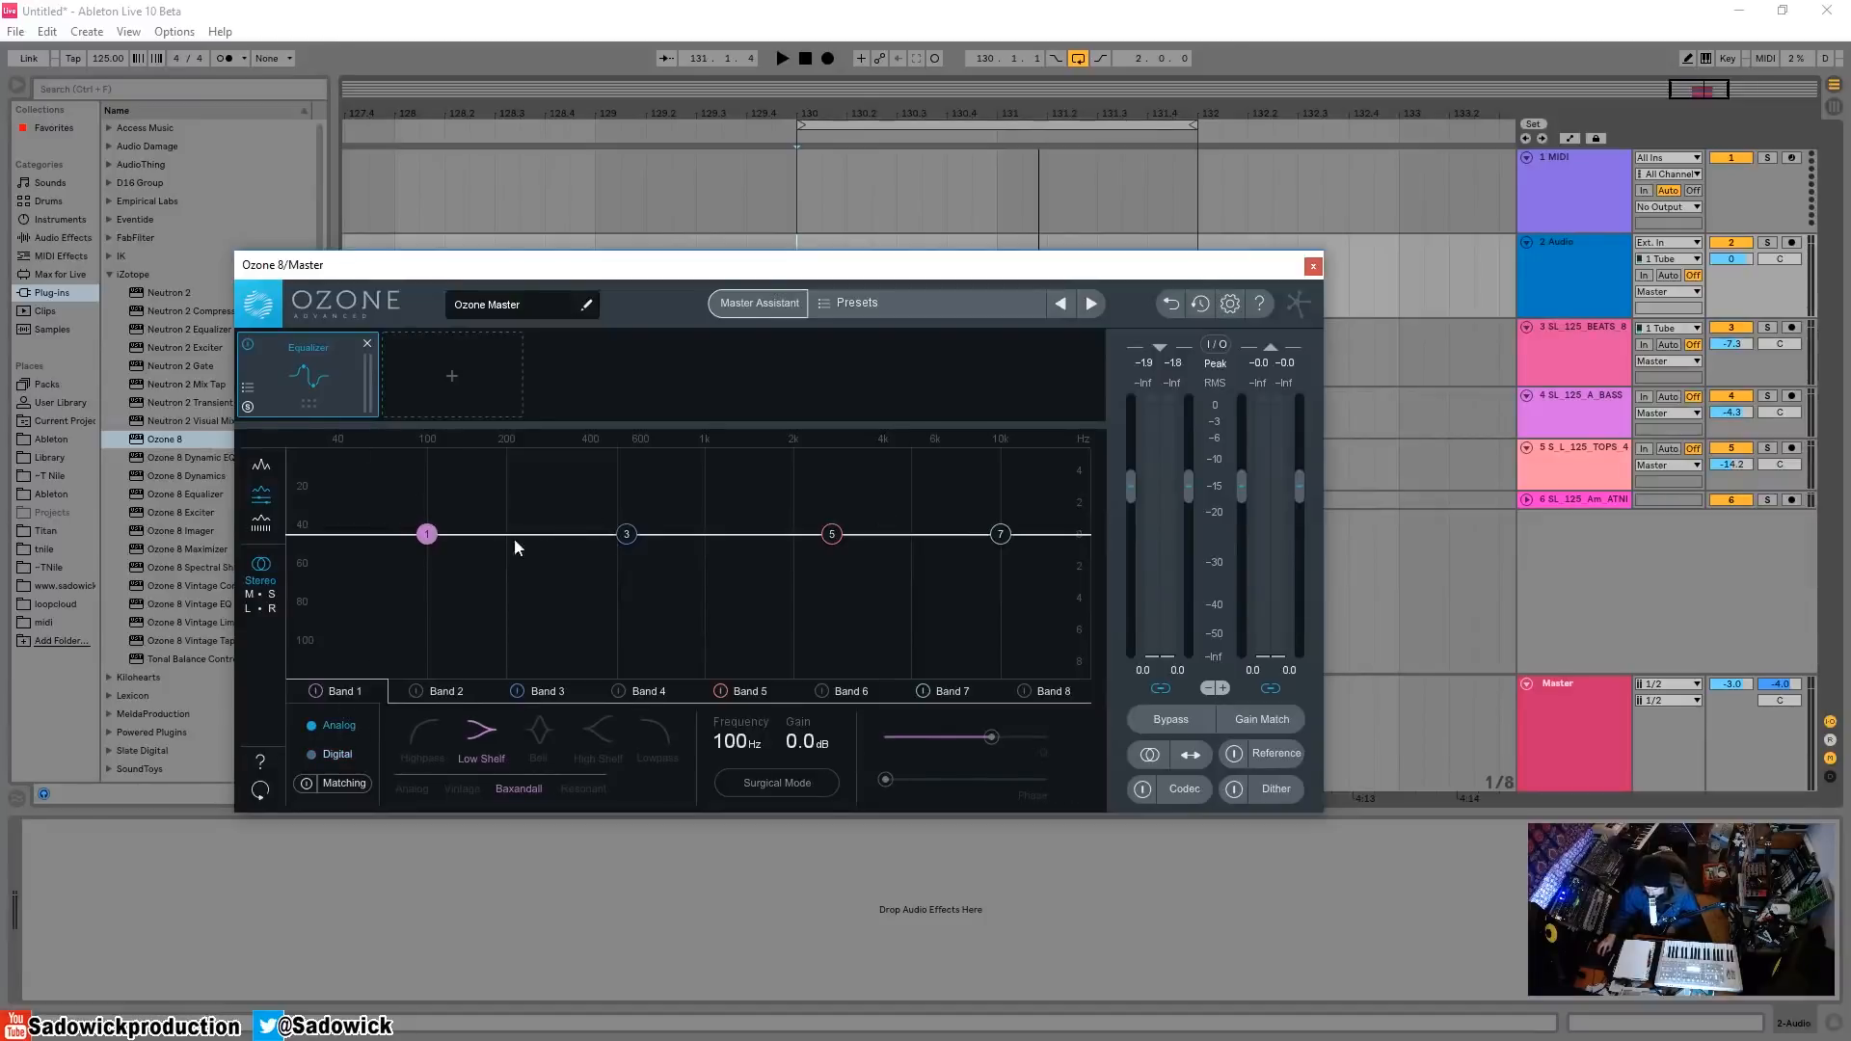
- Play the loop briefly to examine its spectrum in the Equalizer display, and stop playback
left_click_drag(759, 275, 761, 318)
key("space")
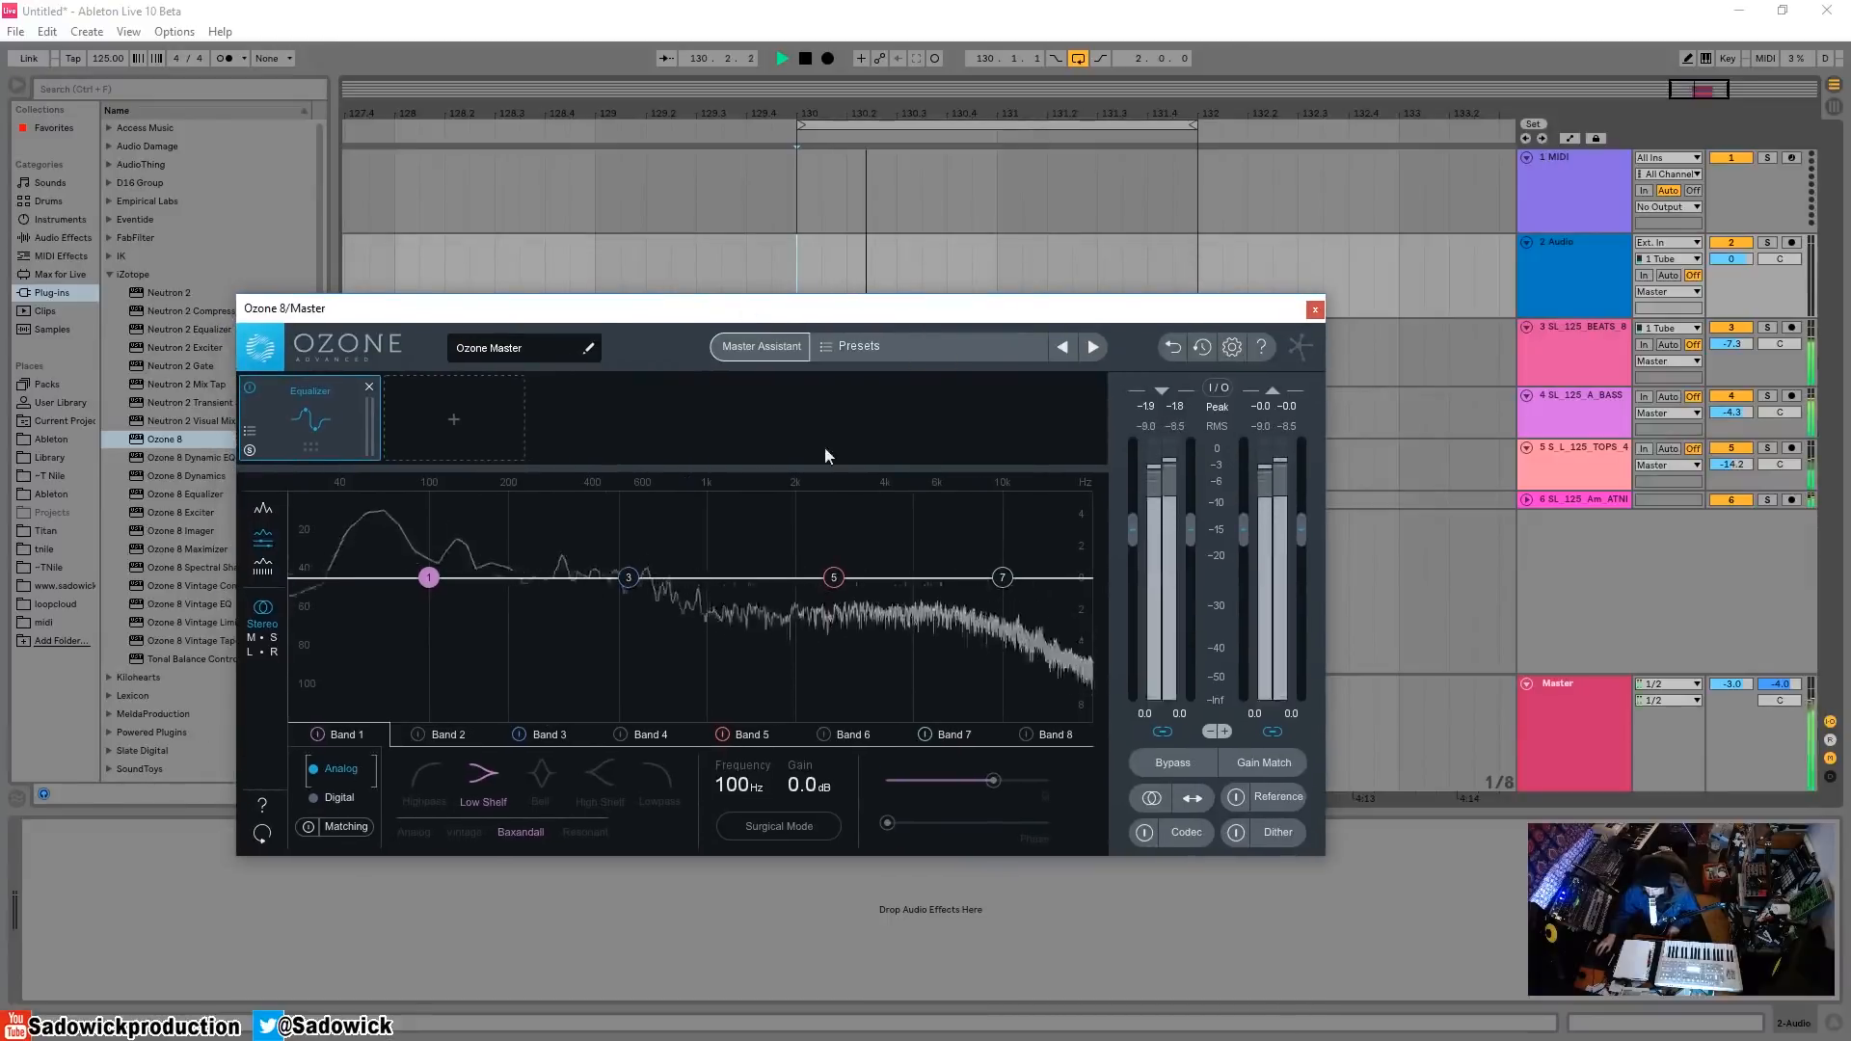
key("space")
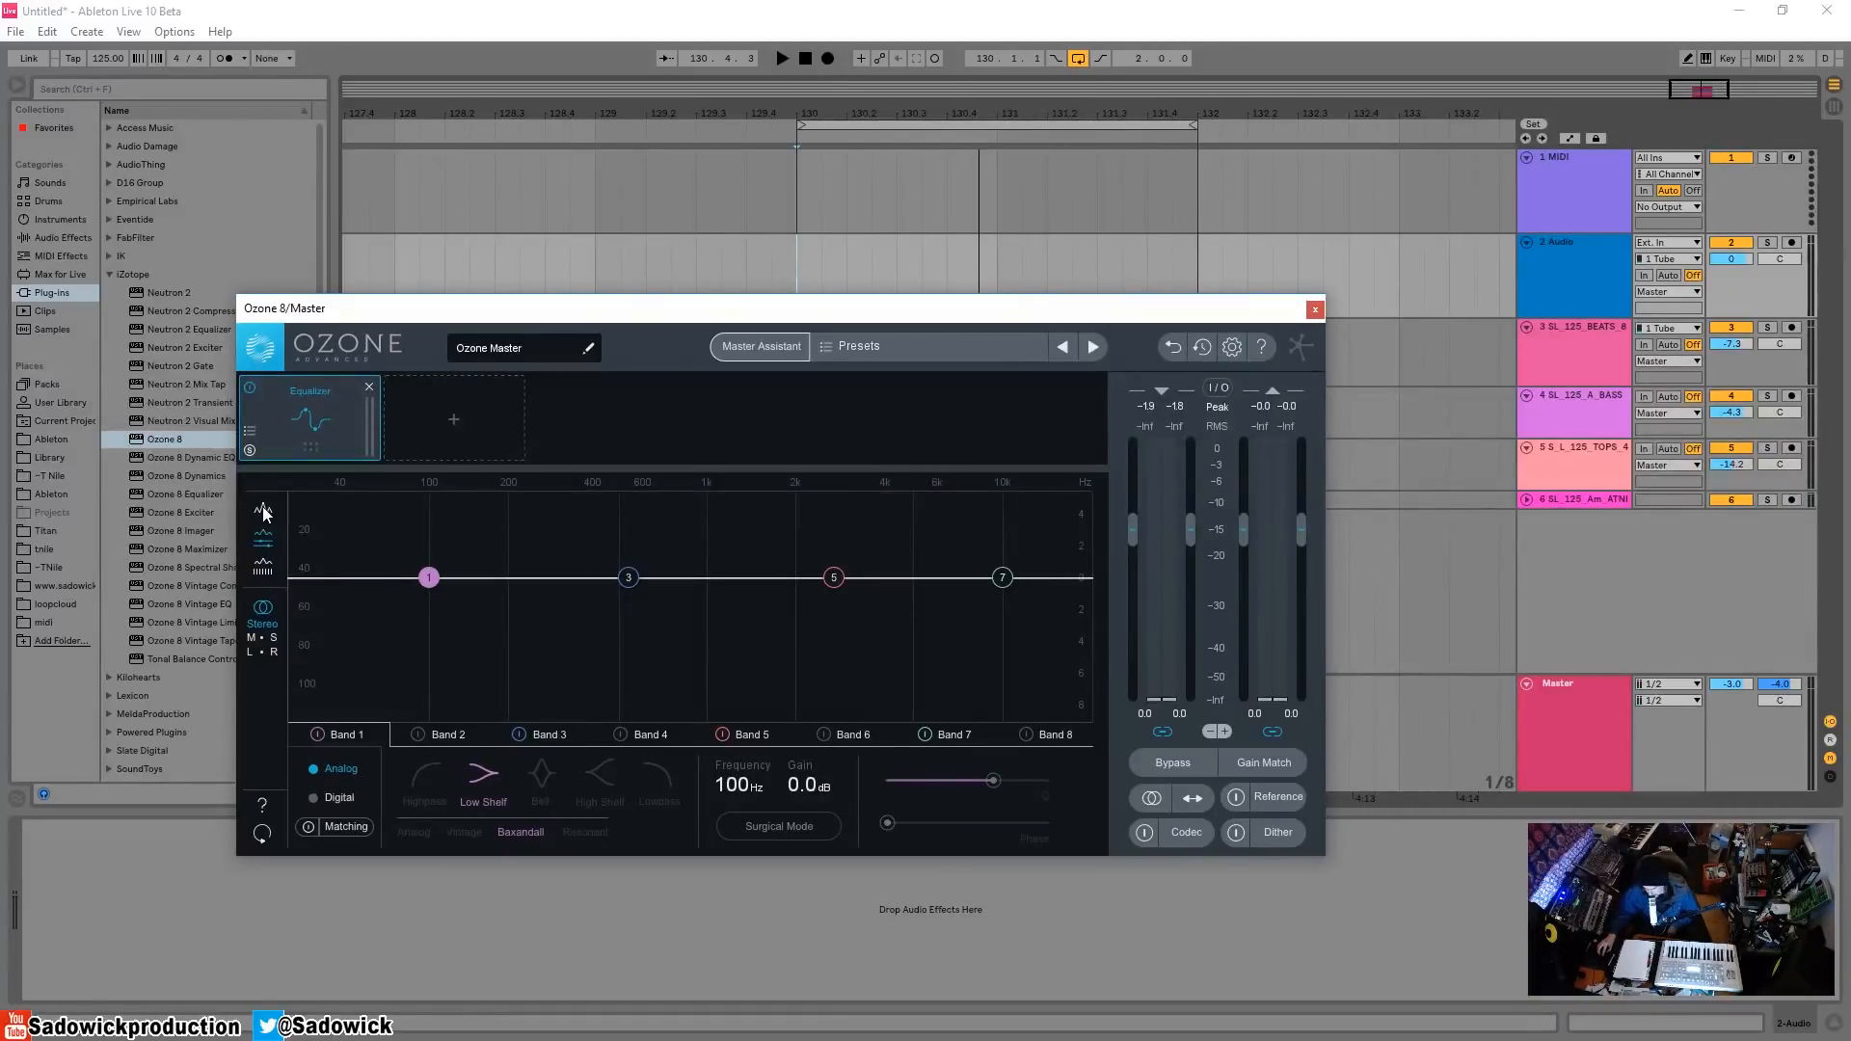
- Play the loop in the Equalizer's enlarged spectrum view to examine its frequencies, stop playback, and return to the single-band controls
left_click(265, 510)
key("space")
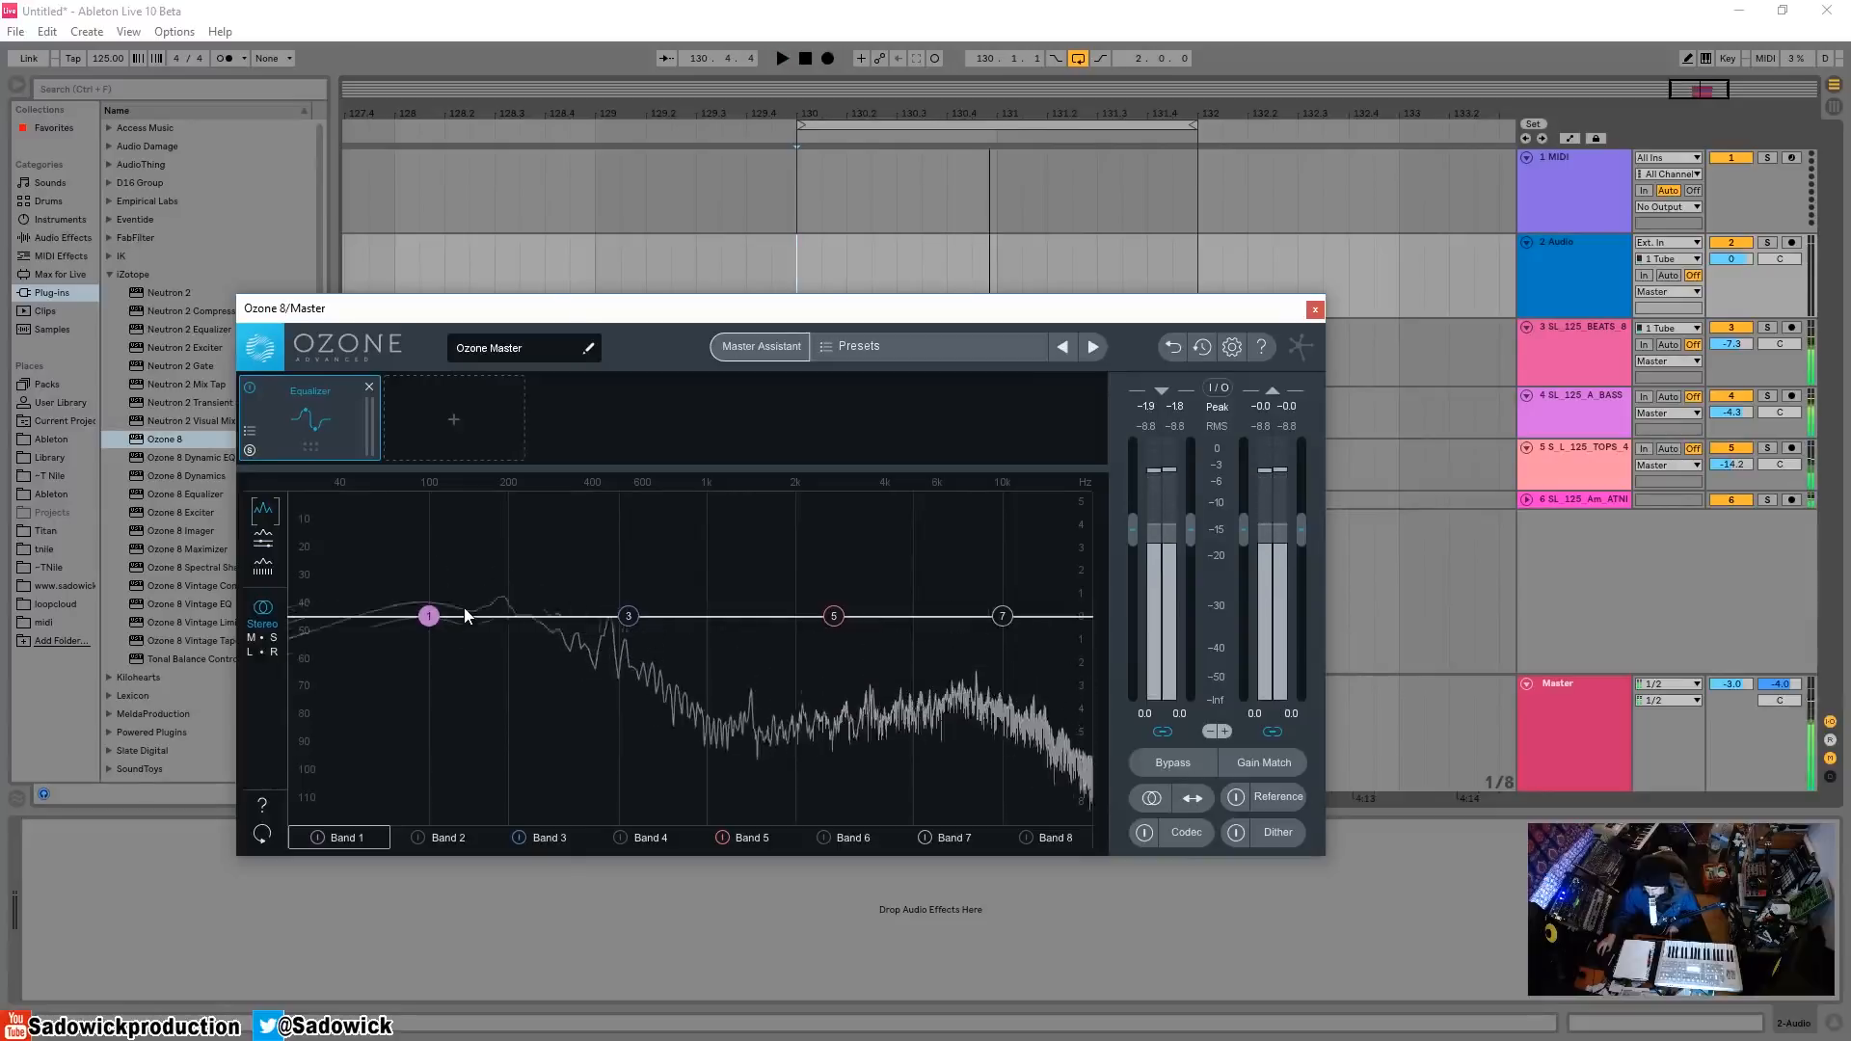
key("space")
left_click(263, 538)
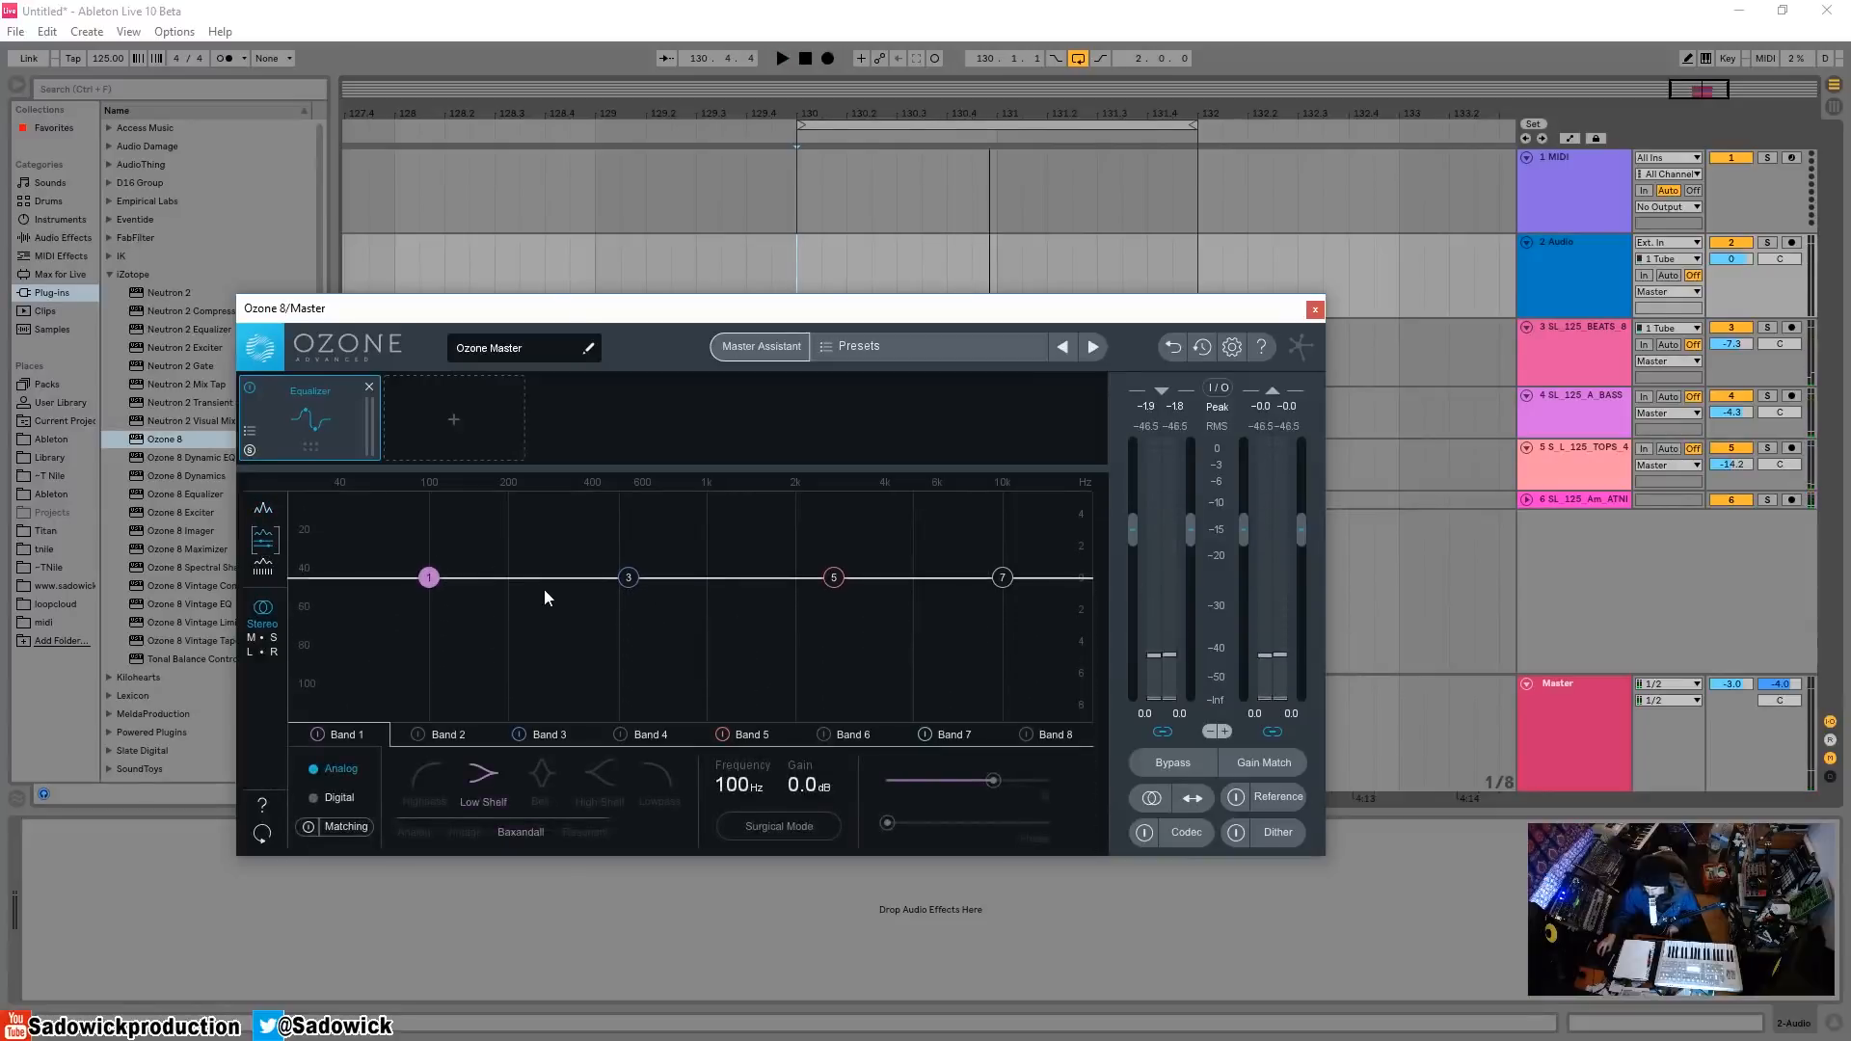
- Turn off Bands 3, 5 and 7 in the Equalizer, leaving only Band 1 active
left_click(540, 733)
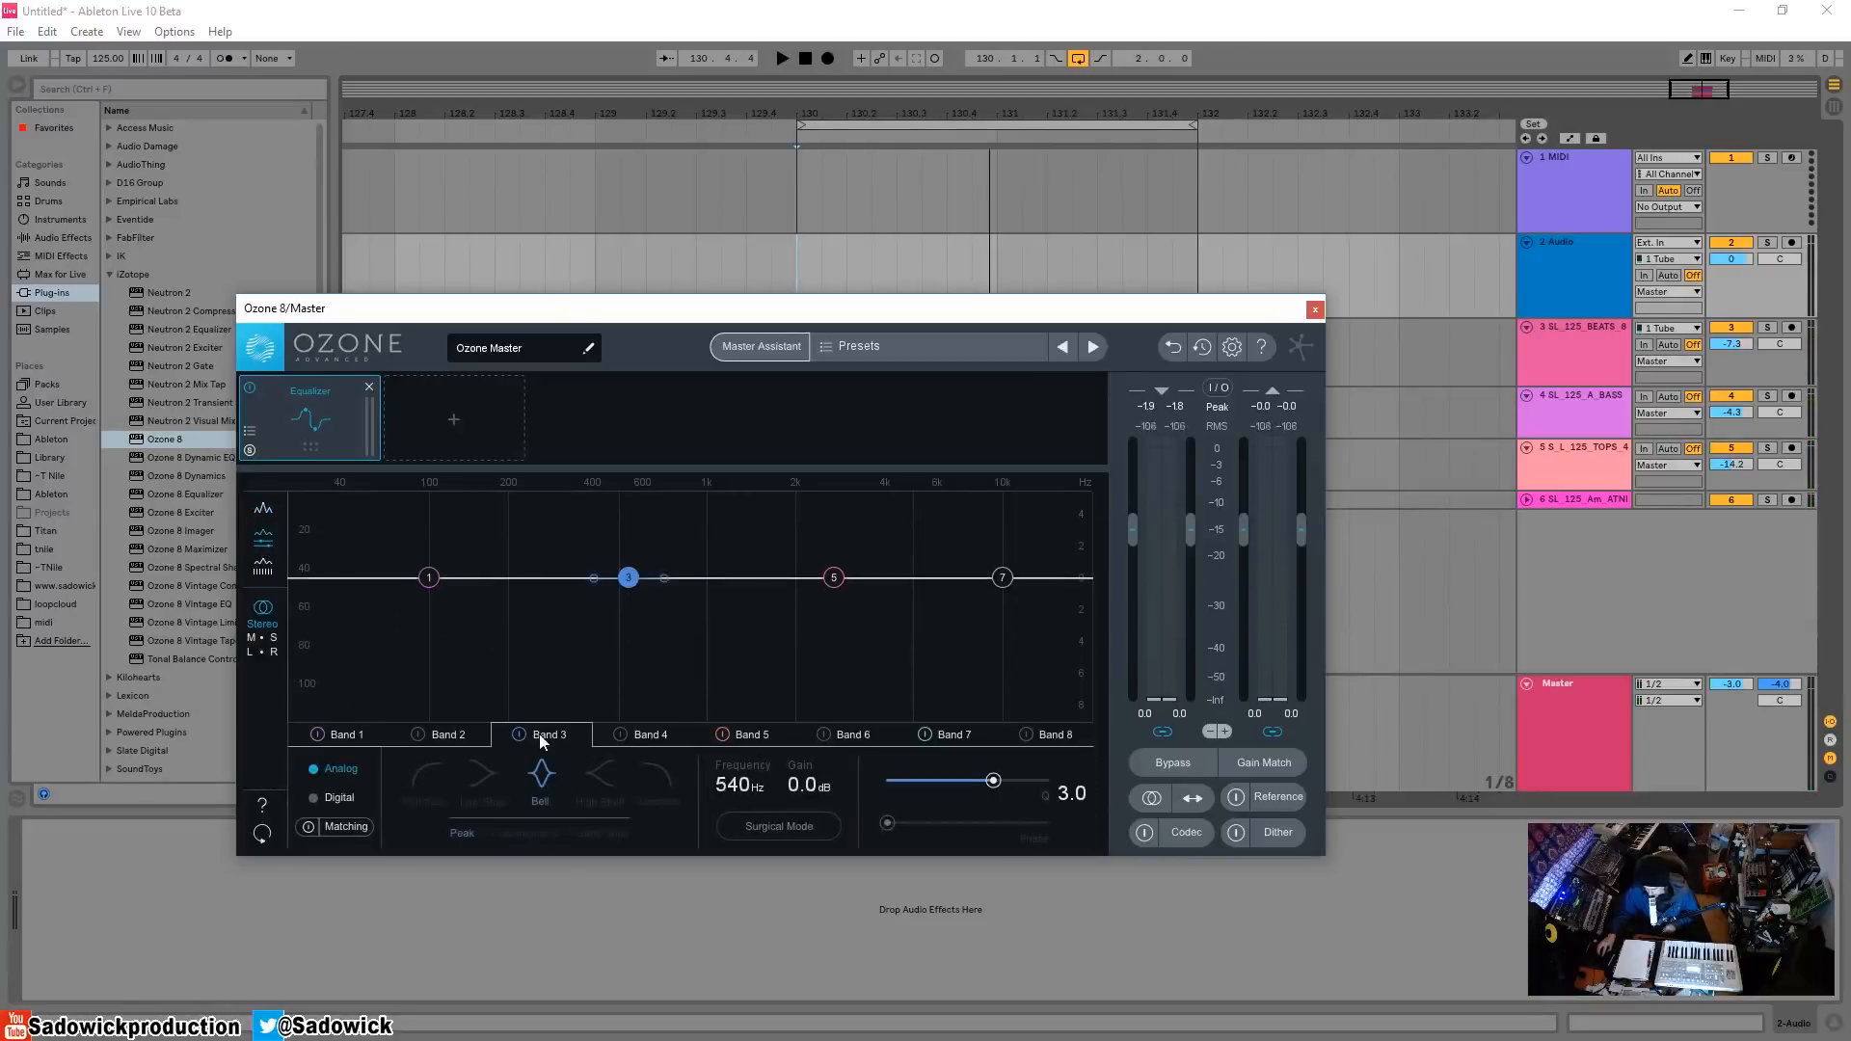
left_click(622, 733)
left_click(621, 732)
left_click(519, 735)
left_click(519, 735)
left_click(722, 735)
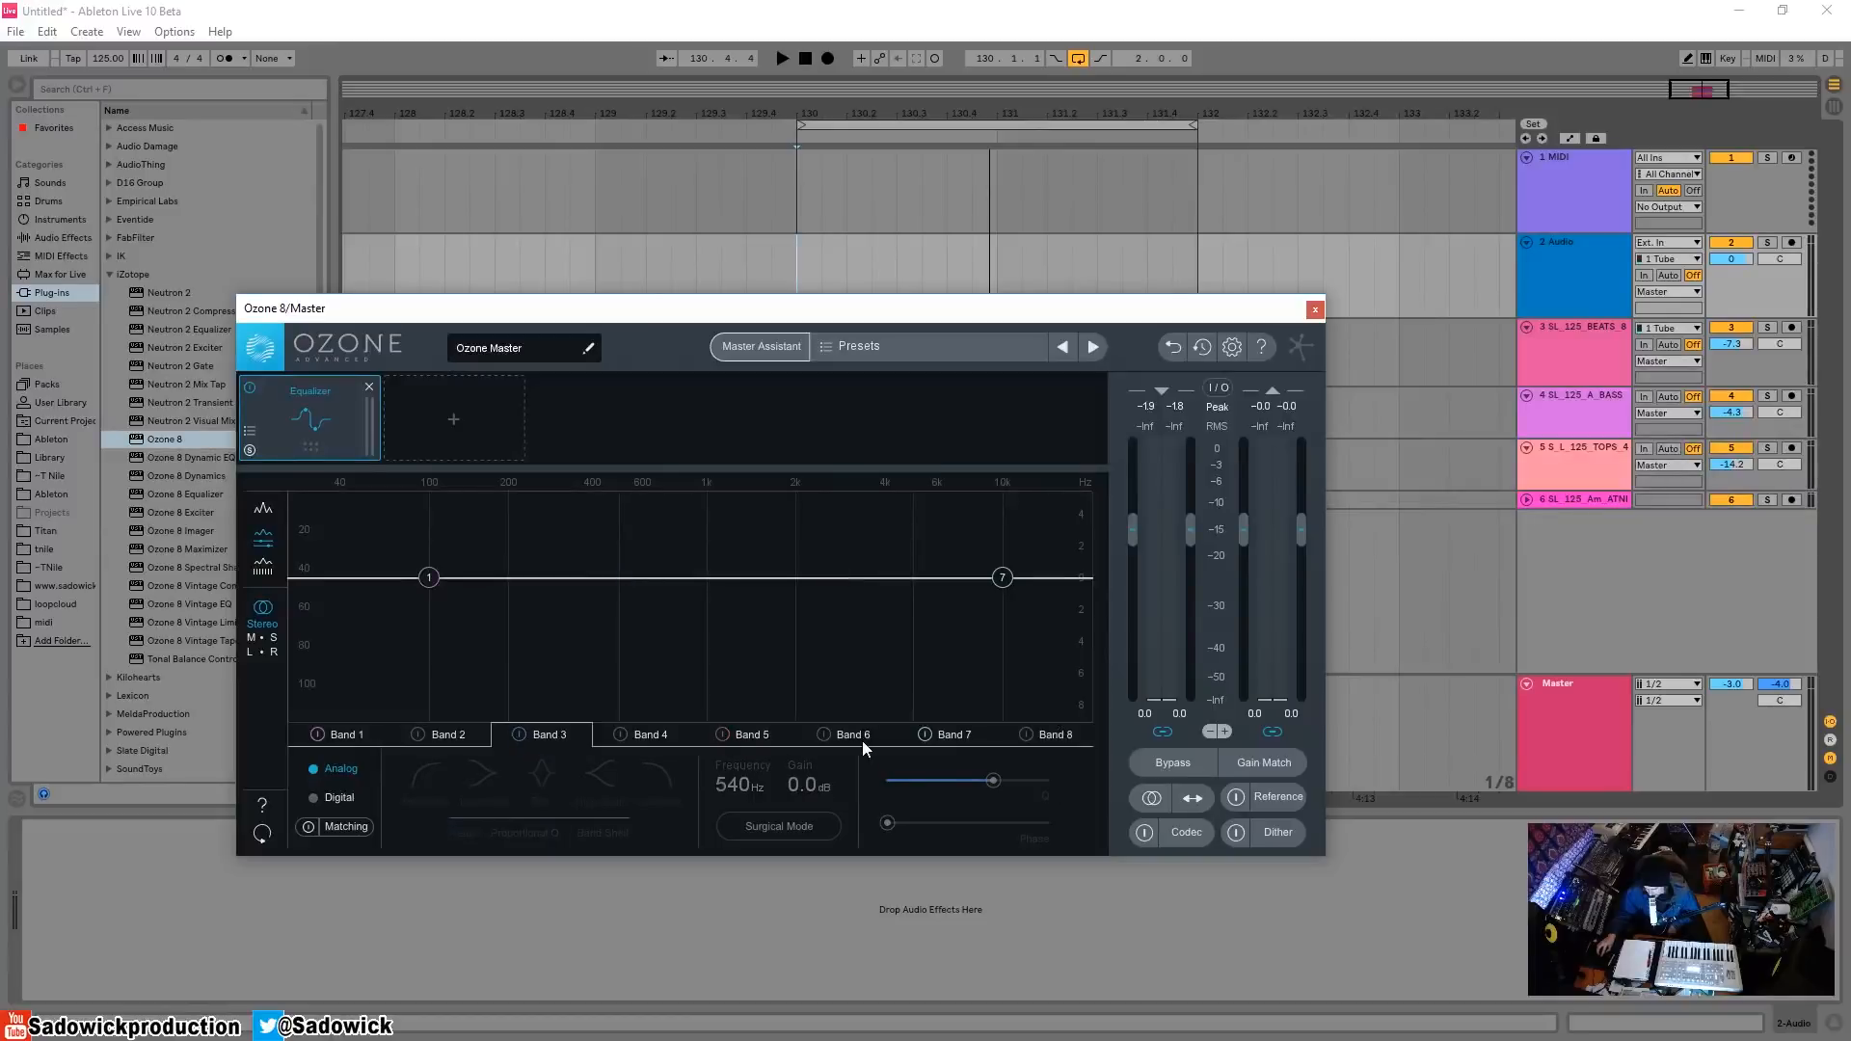
left_click(926, 734)
- Try Band 1 at about 223 Hz, reset it, and adjust it to 109 Hz and 0.2 dB in the all-bands view
left_click_drag(429, 577, 525, 582)
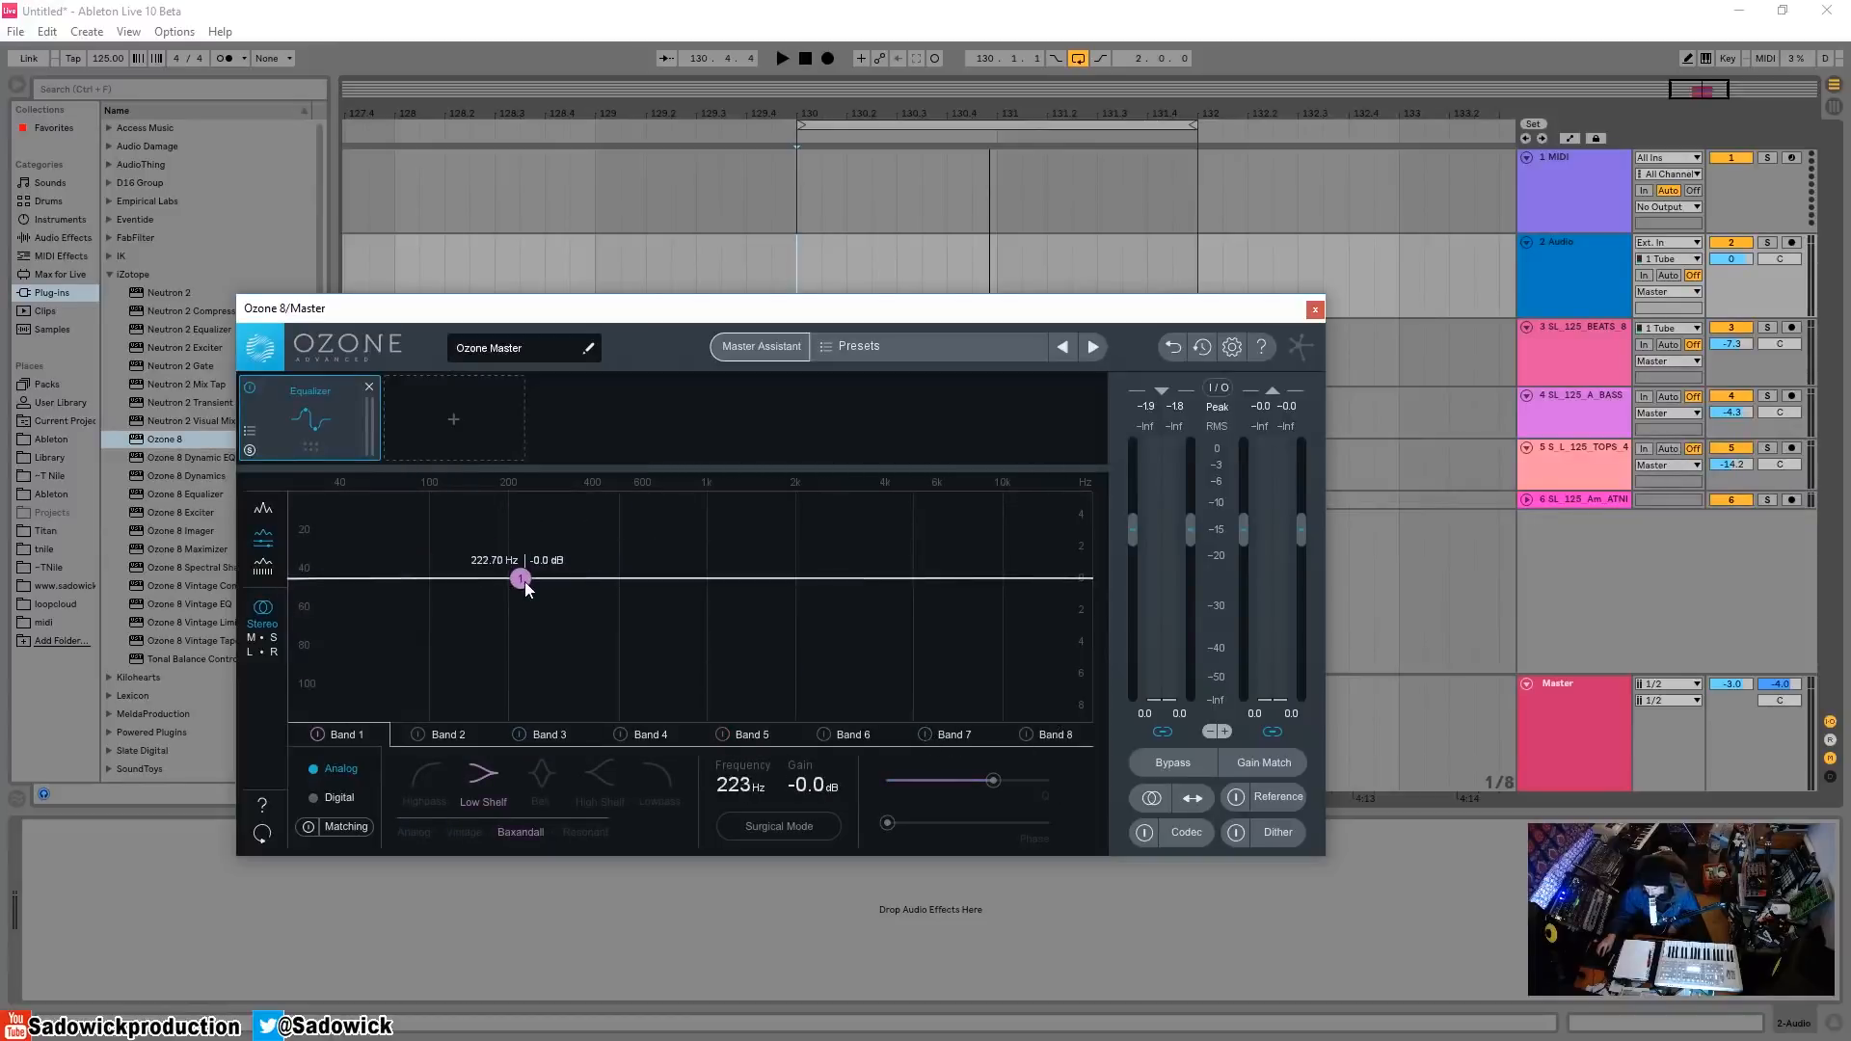
double_click(524, 582)
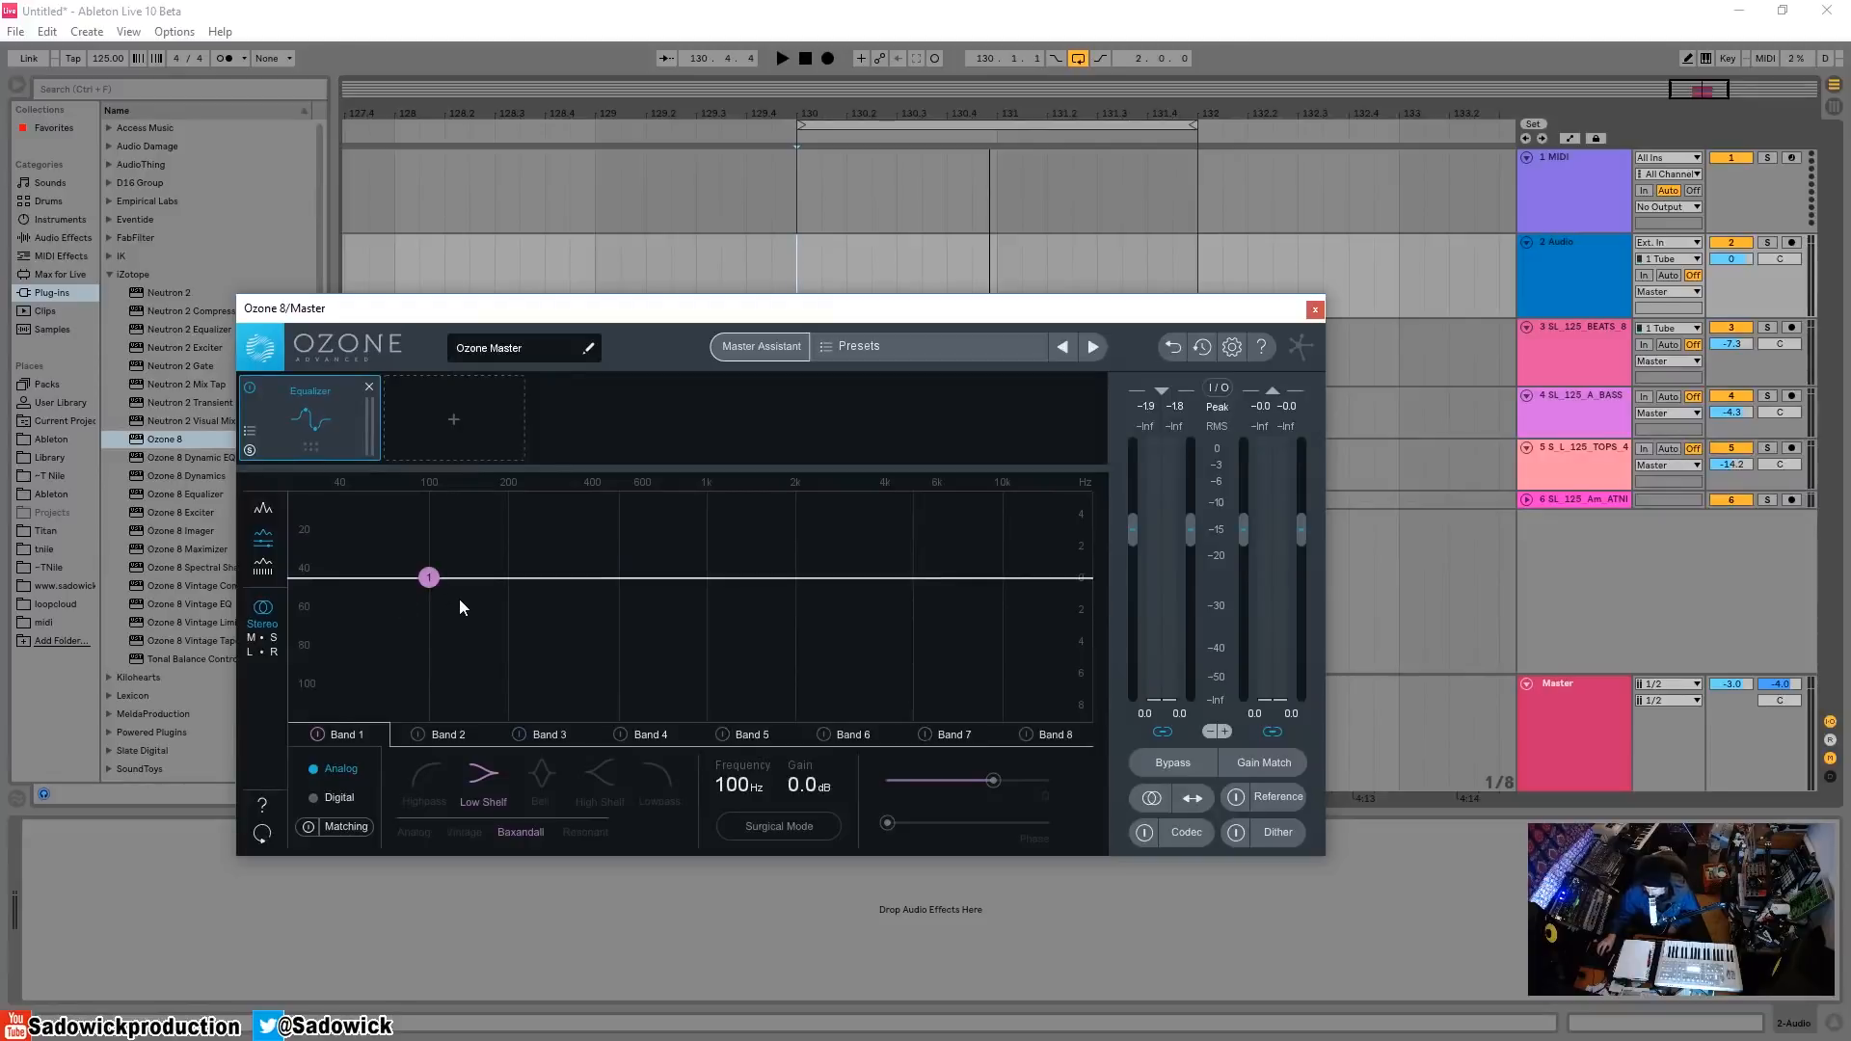
left_click(266, 570)
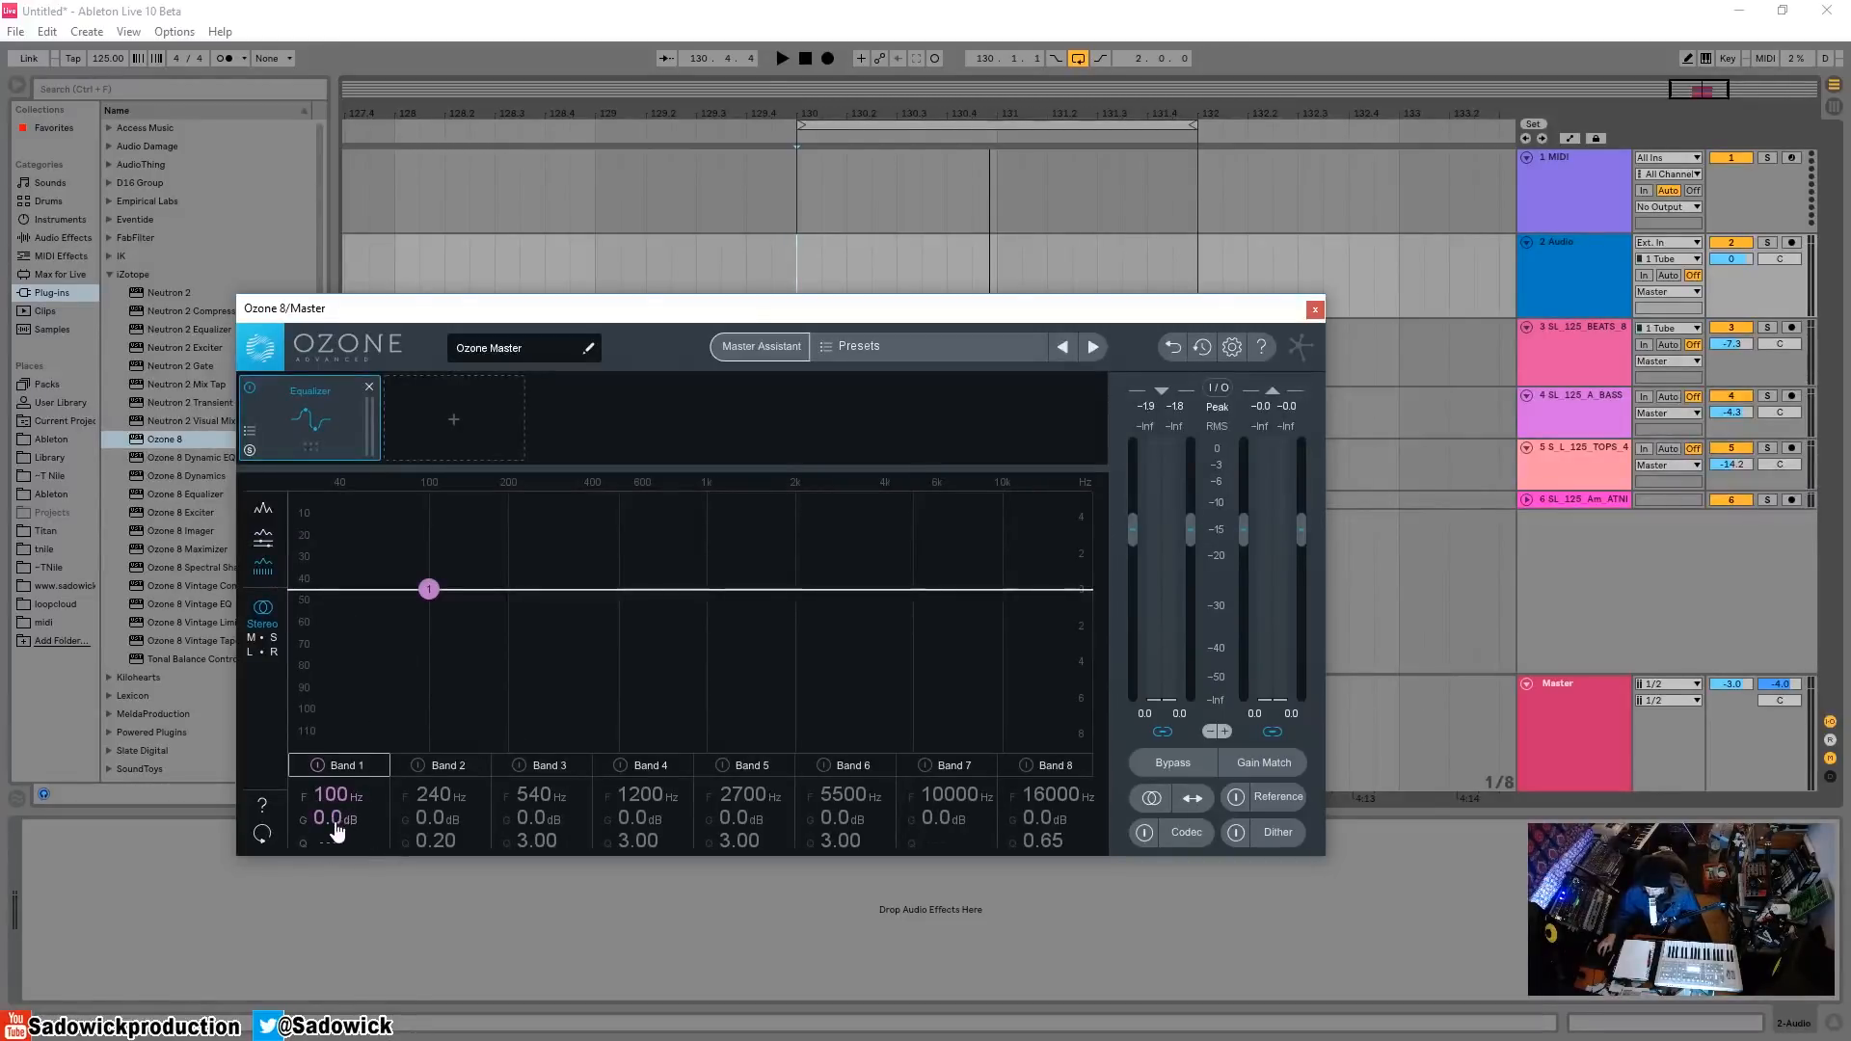
left_click_drag(328, 806, 341, 807)
mouse_move(340, 831)
left_mouse_down()
mouse_move(338, 815)
mouse_move(339, 835)
left_mouse_up()
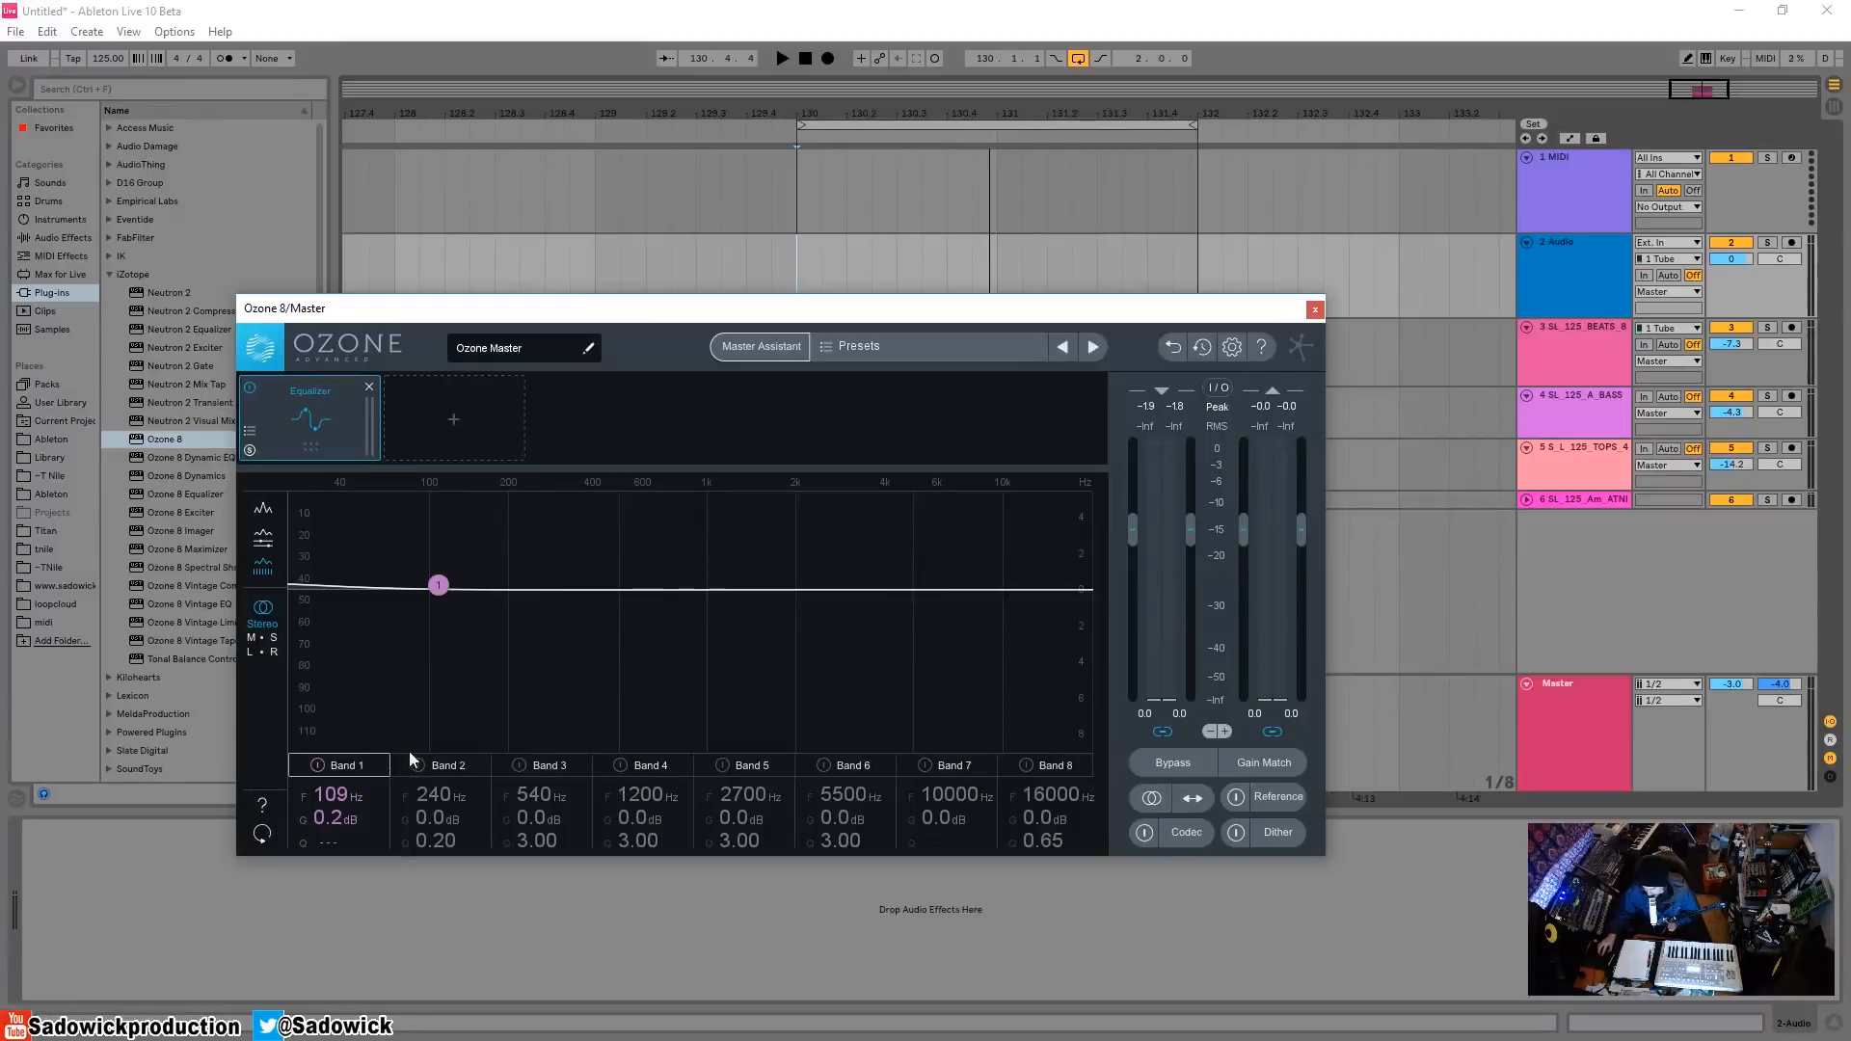
- Return to the single-band controls and make Band 1 a Highpass at about 66.3 Hz with a slope of 24
left_click(262, 543)
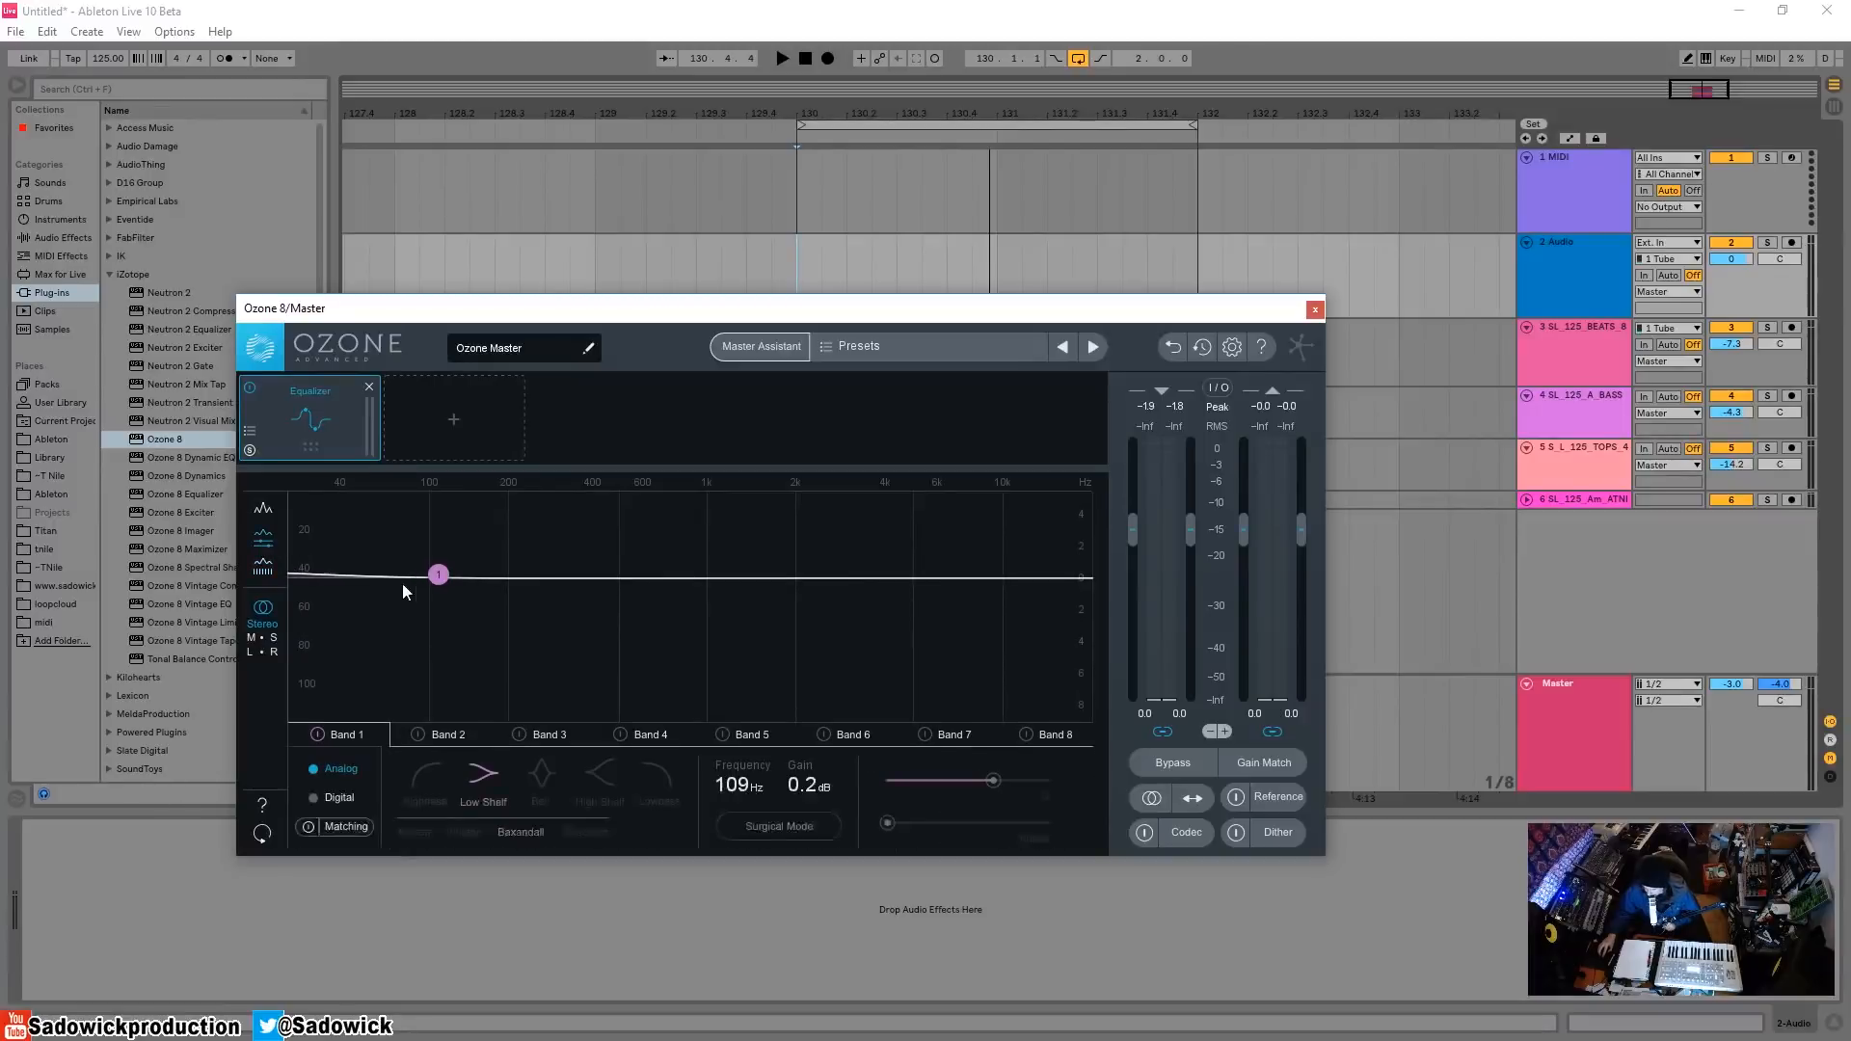
left_click_drag(439, 575, 429, 583)
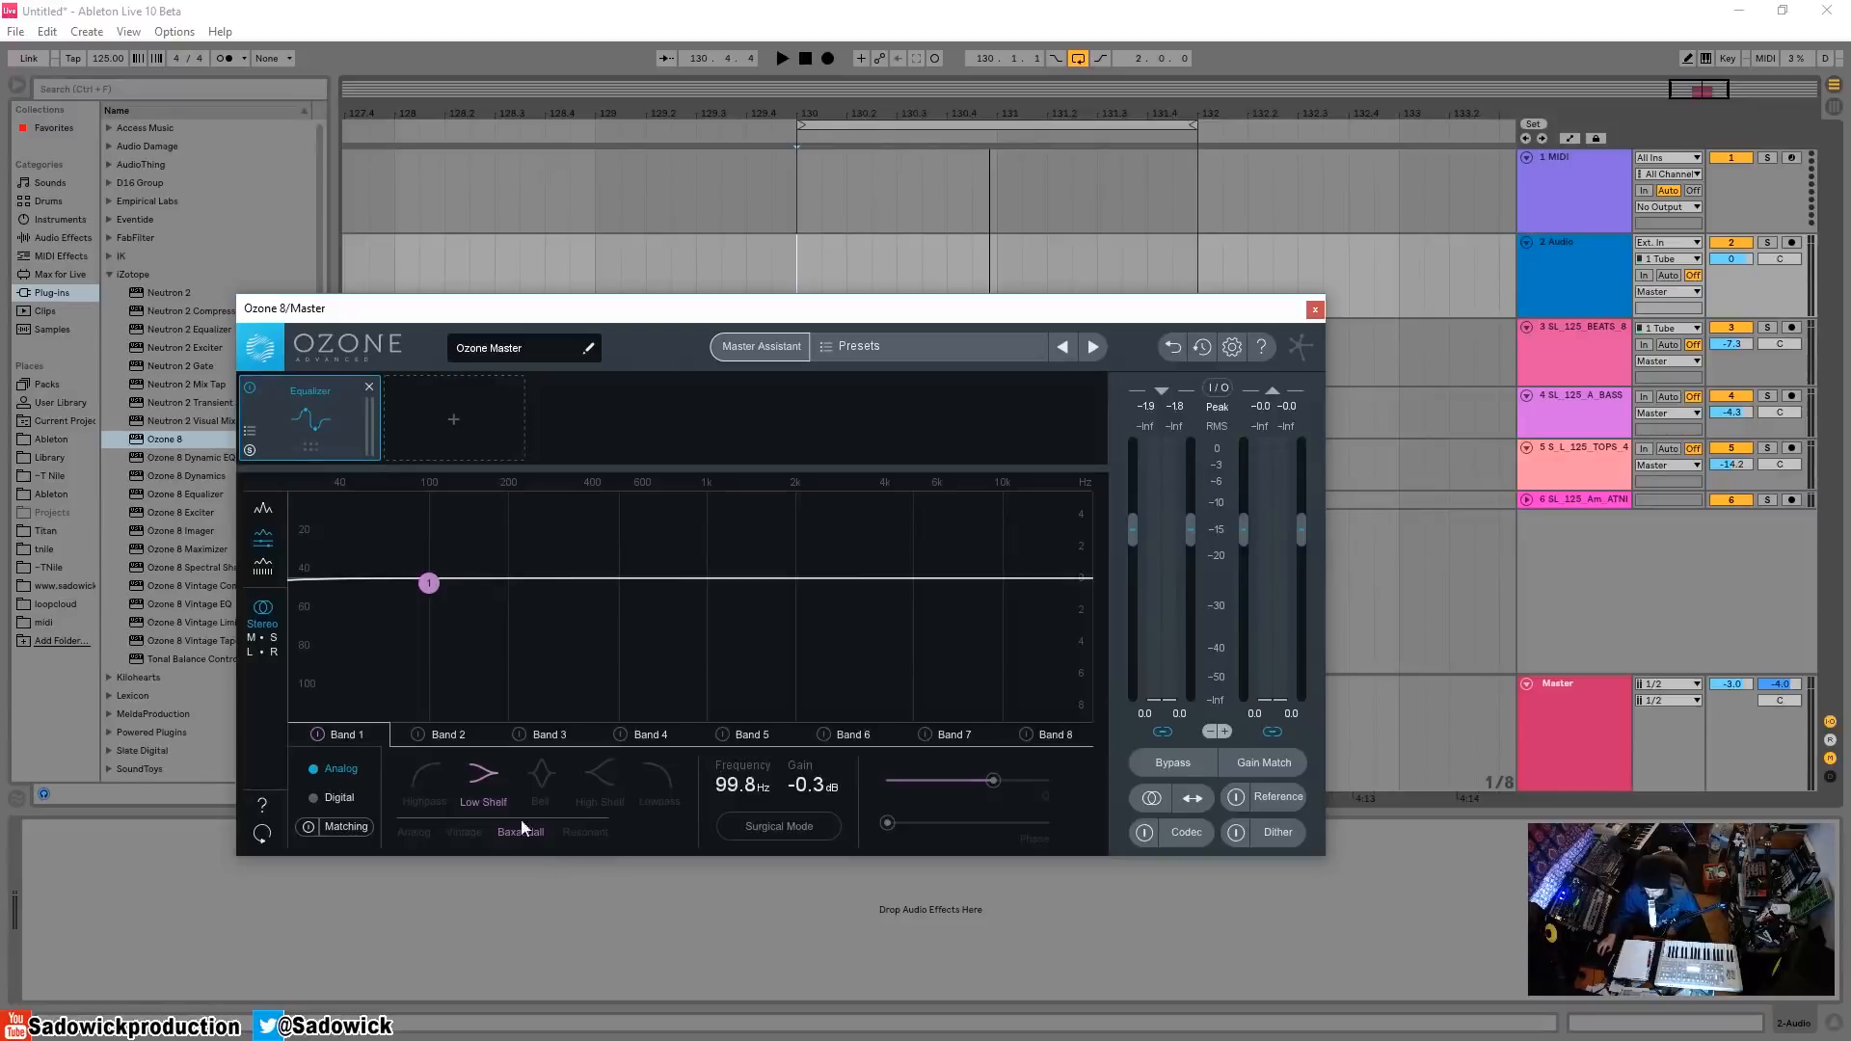
left_click(431, 777)
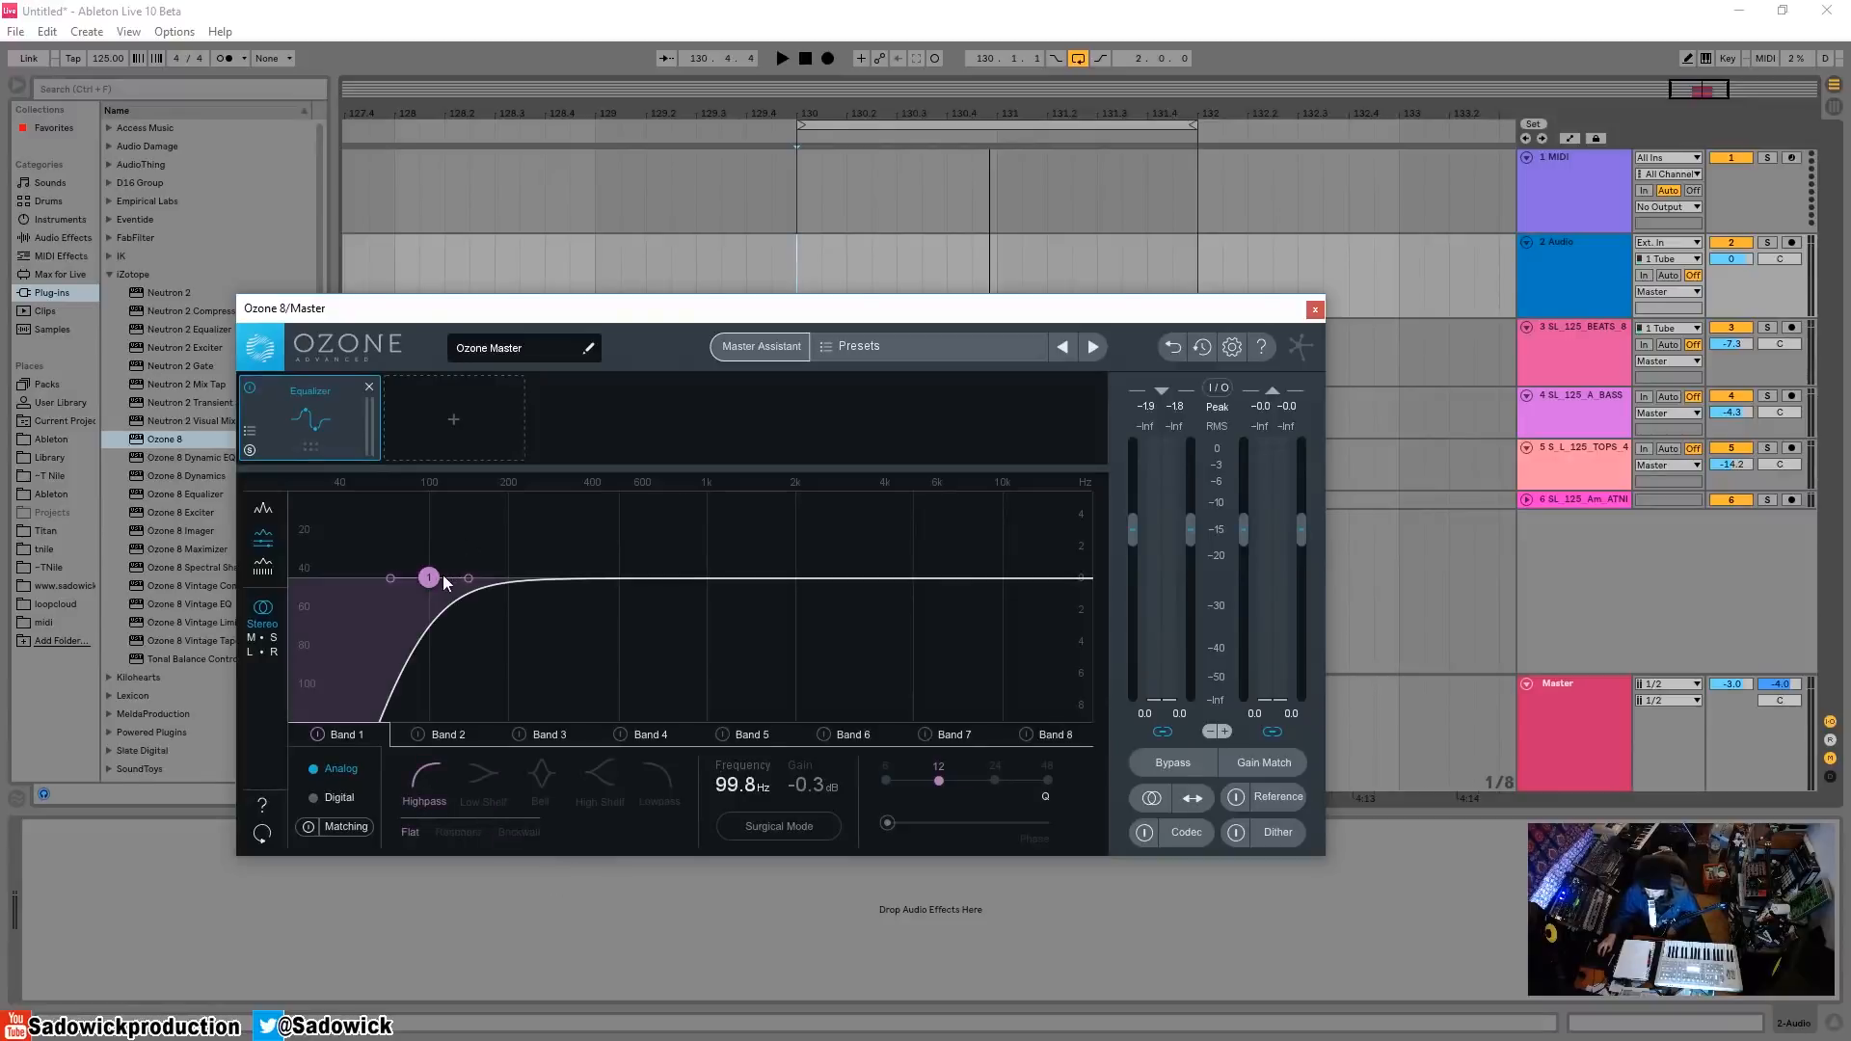
left_click_drag(431, 578, 385, 578)
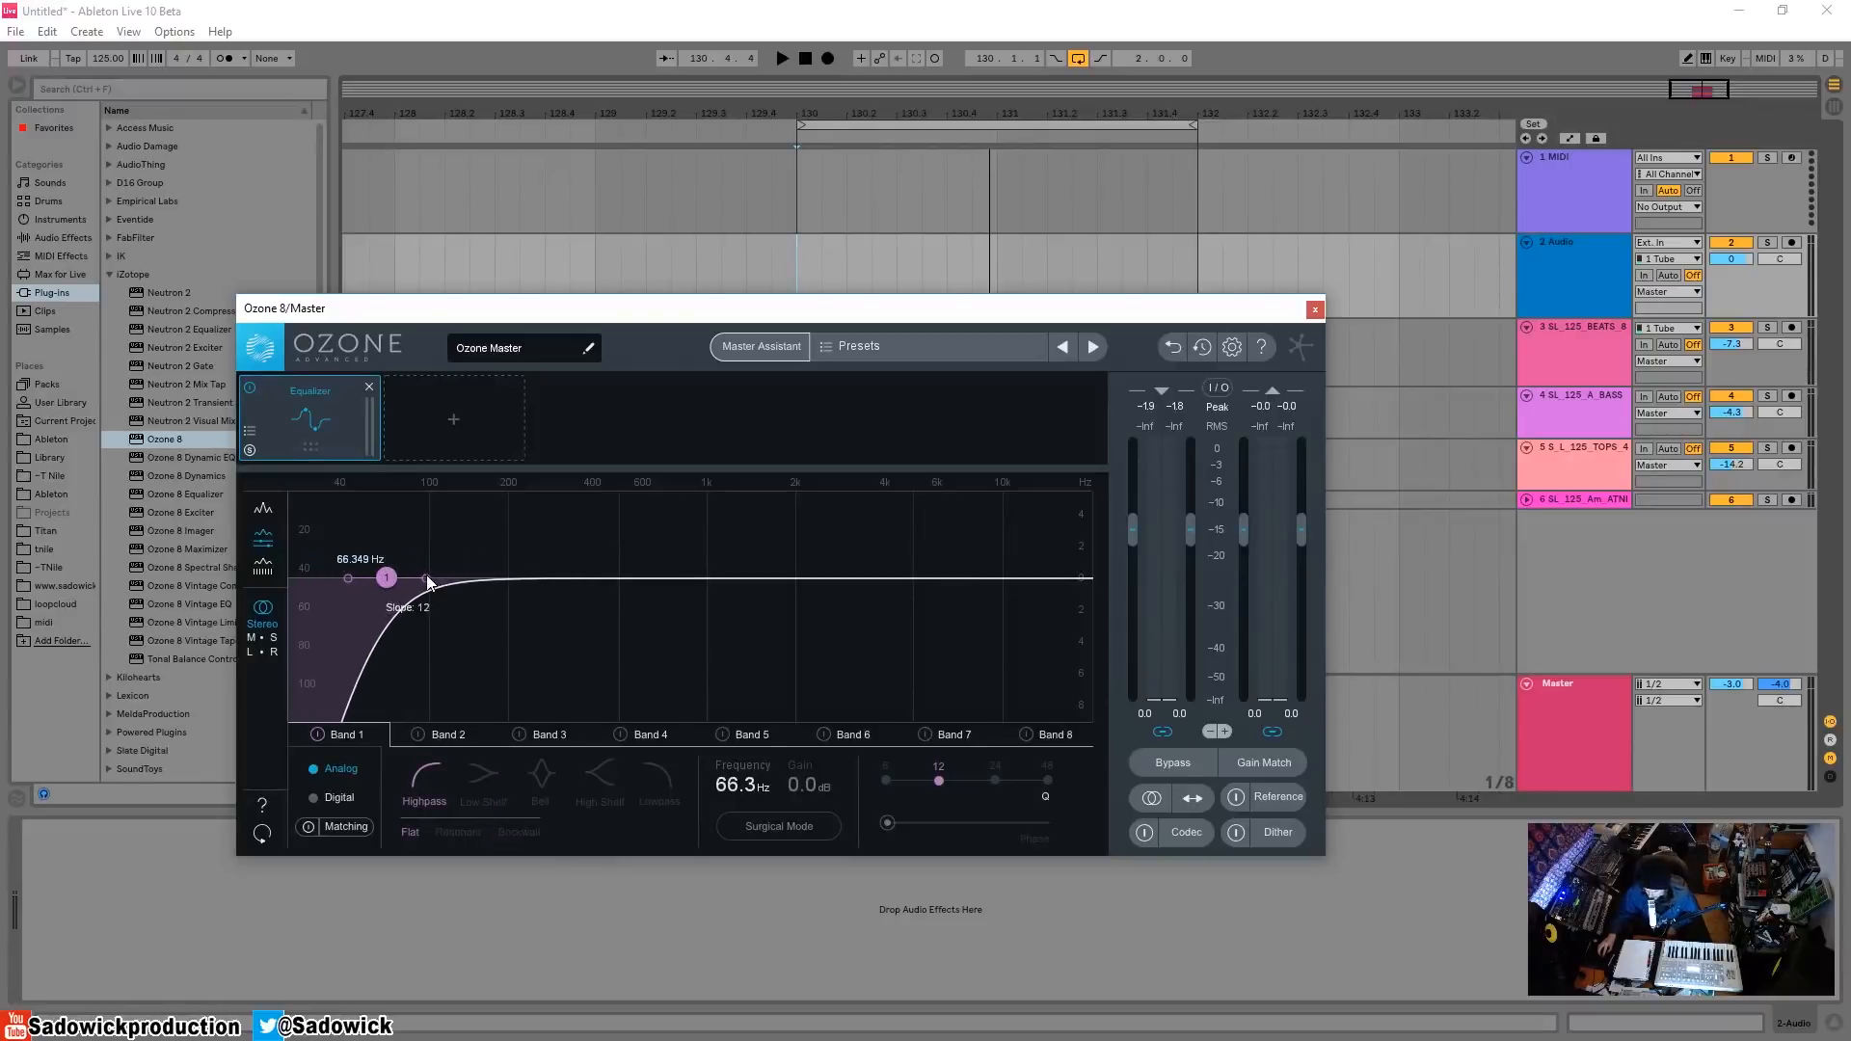
scroll(389, 580, "up", 1)
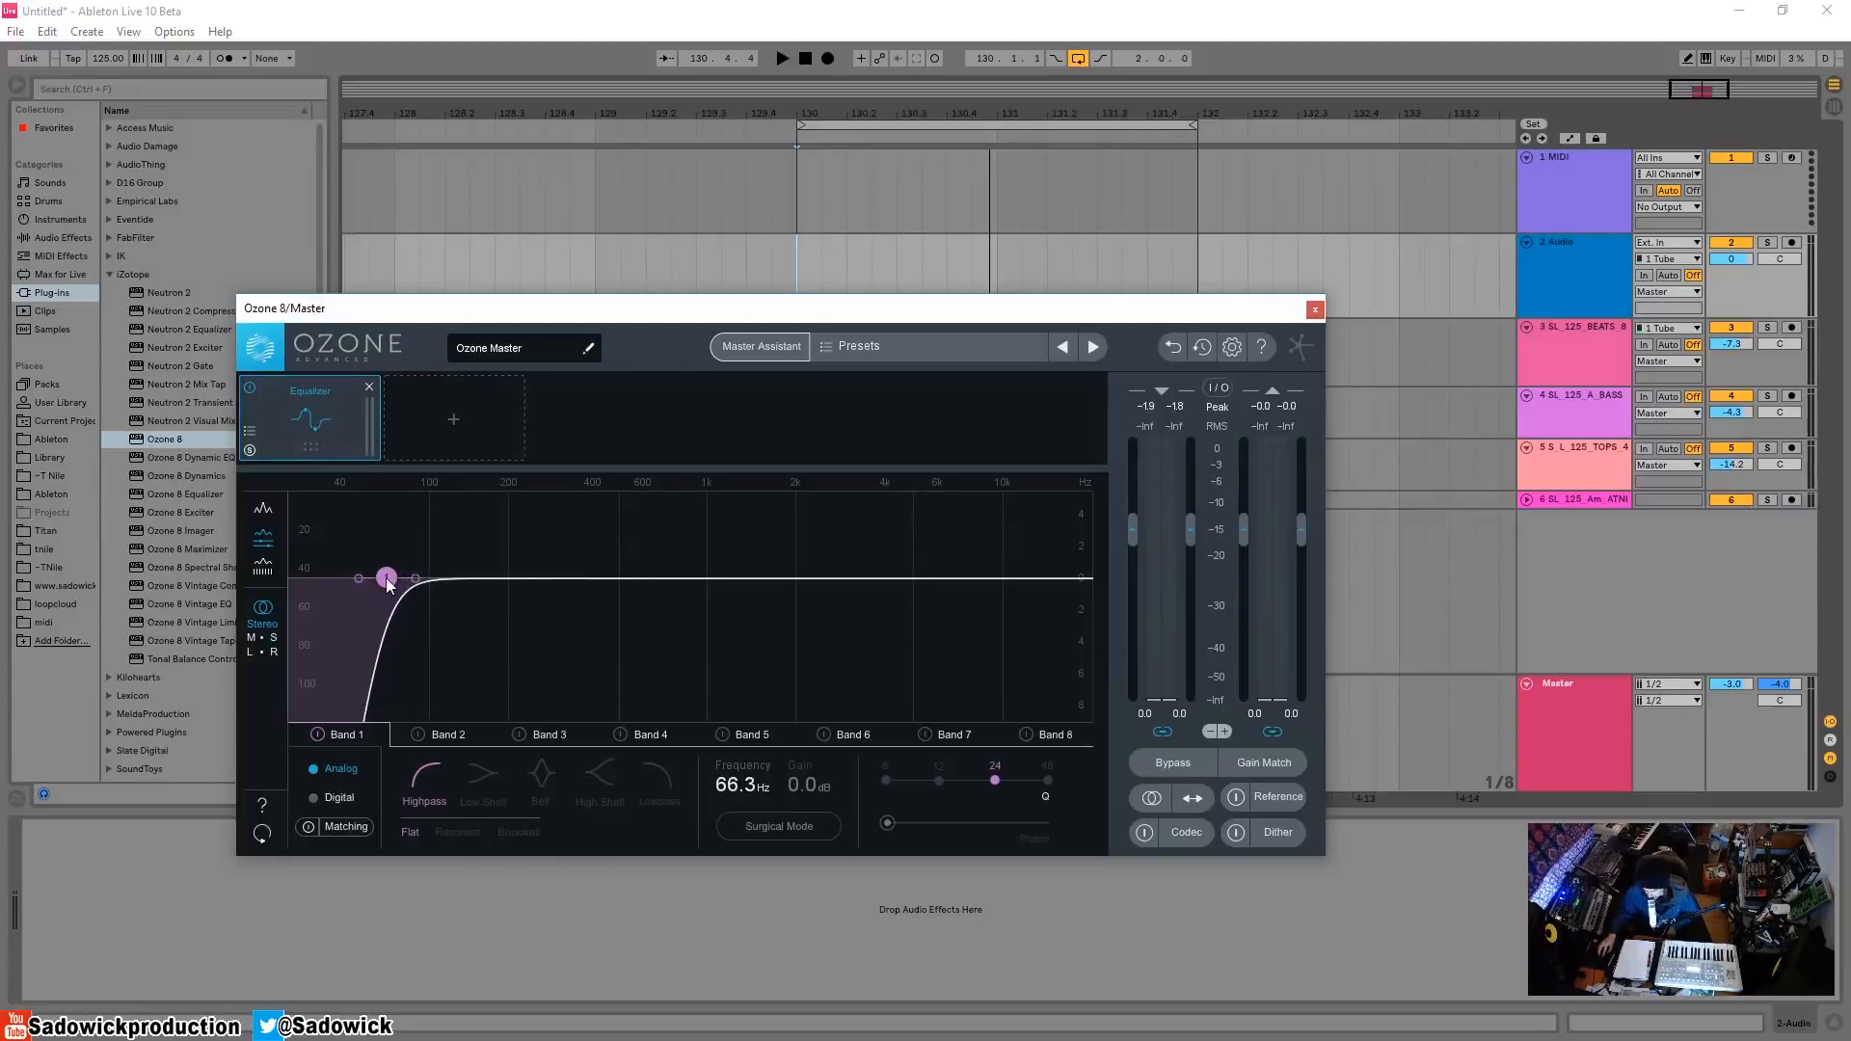
left_click_drag(389, 578, 390, 578)
- Try slopes of 12 and 48 on Band 1's highpass filter and return the slope to 24
left_click(921, 783)
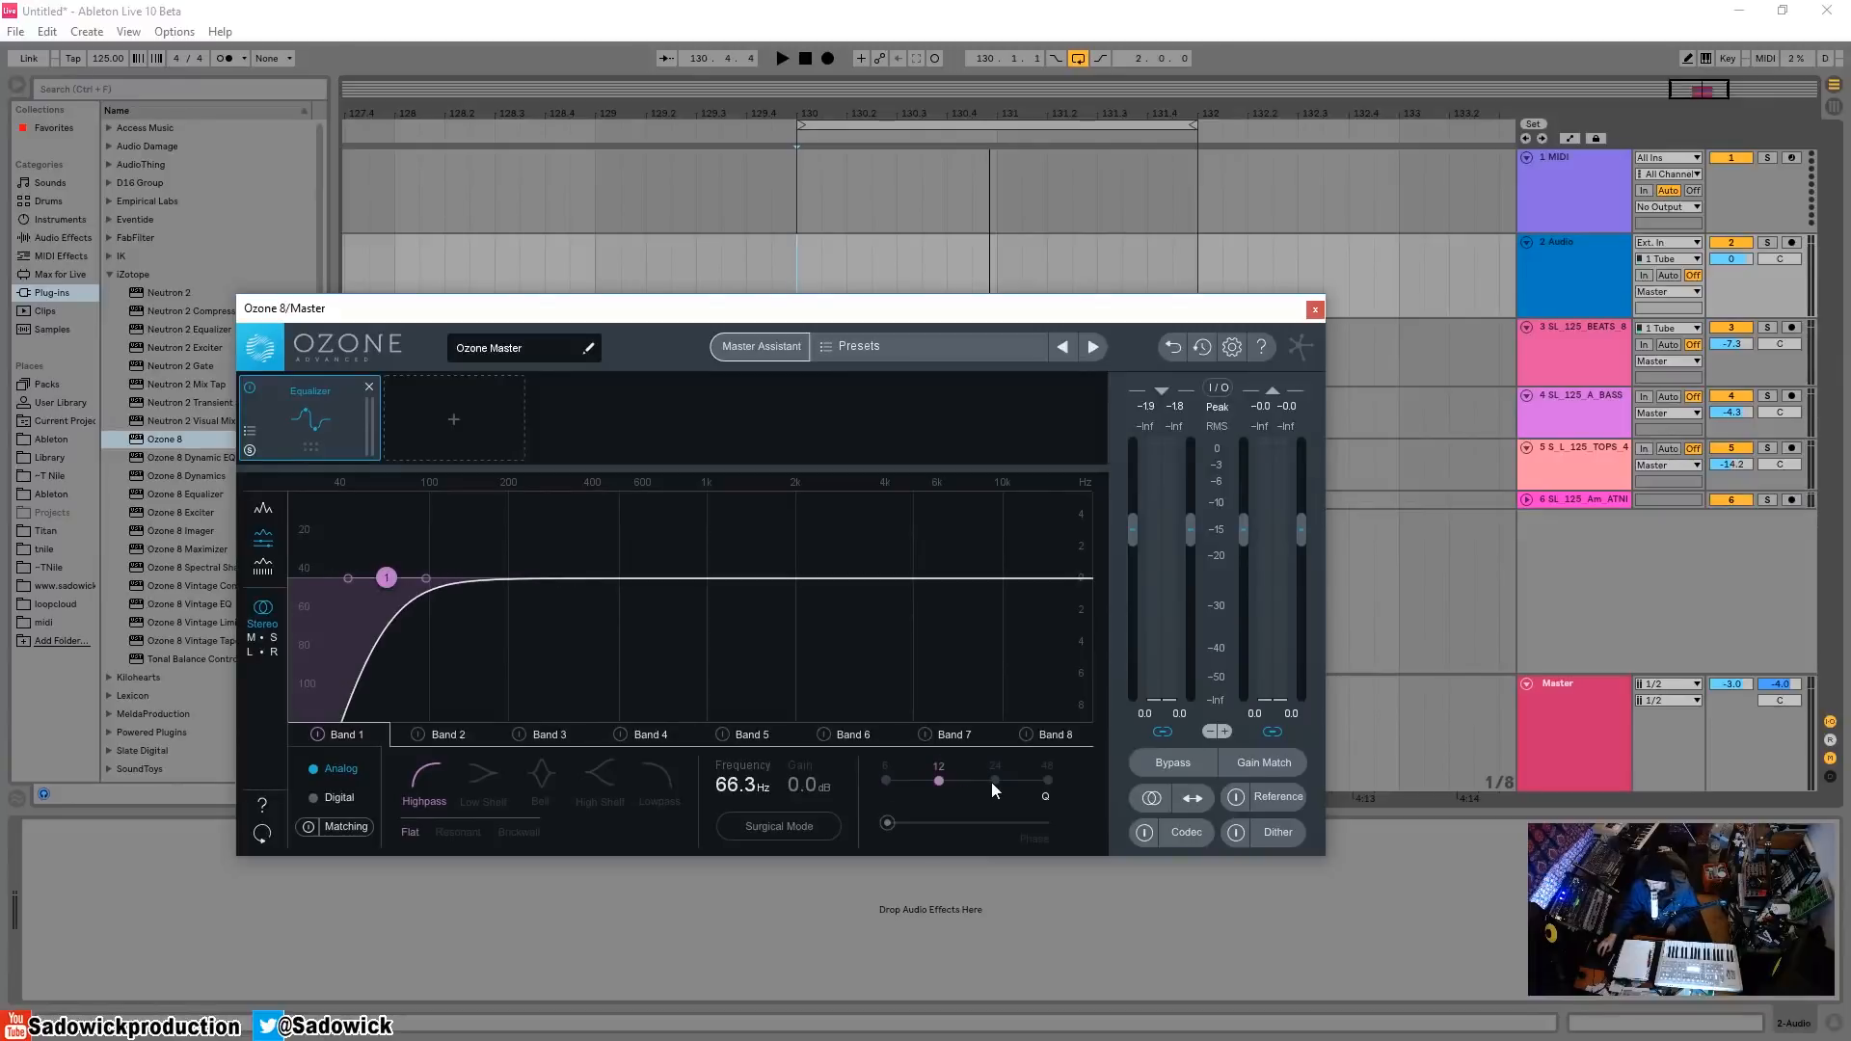
left_click(1048, 779)
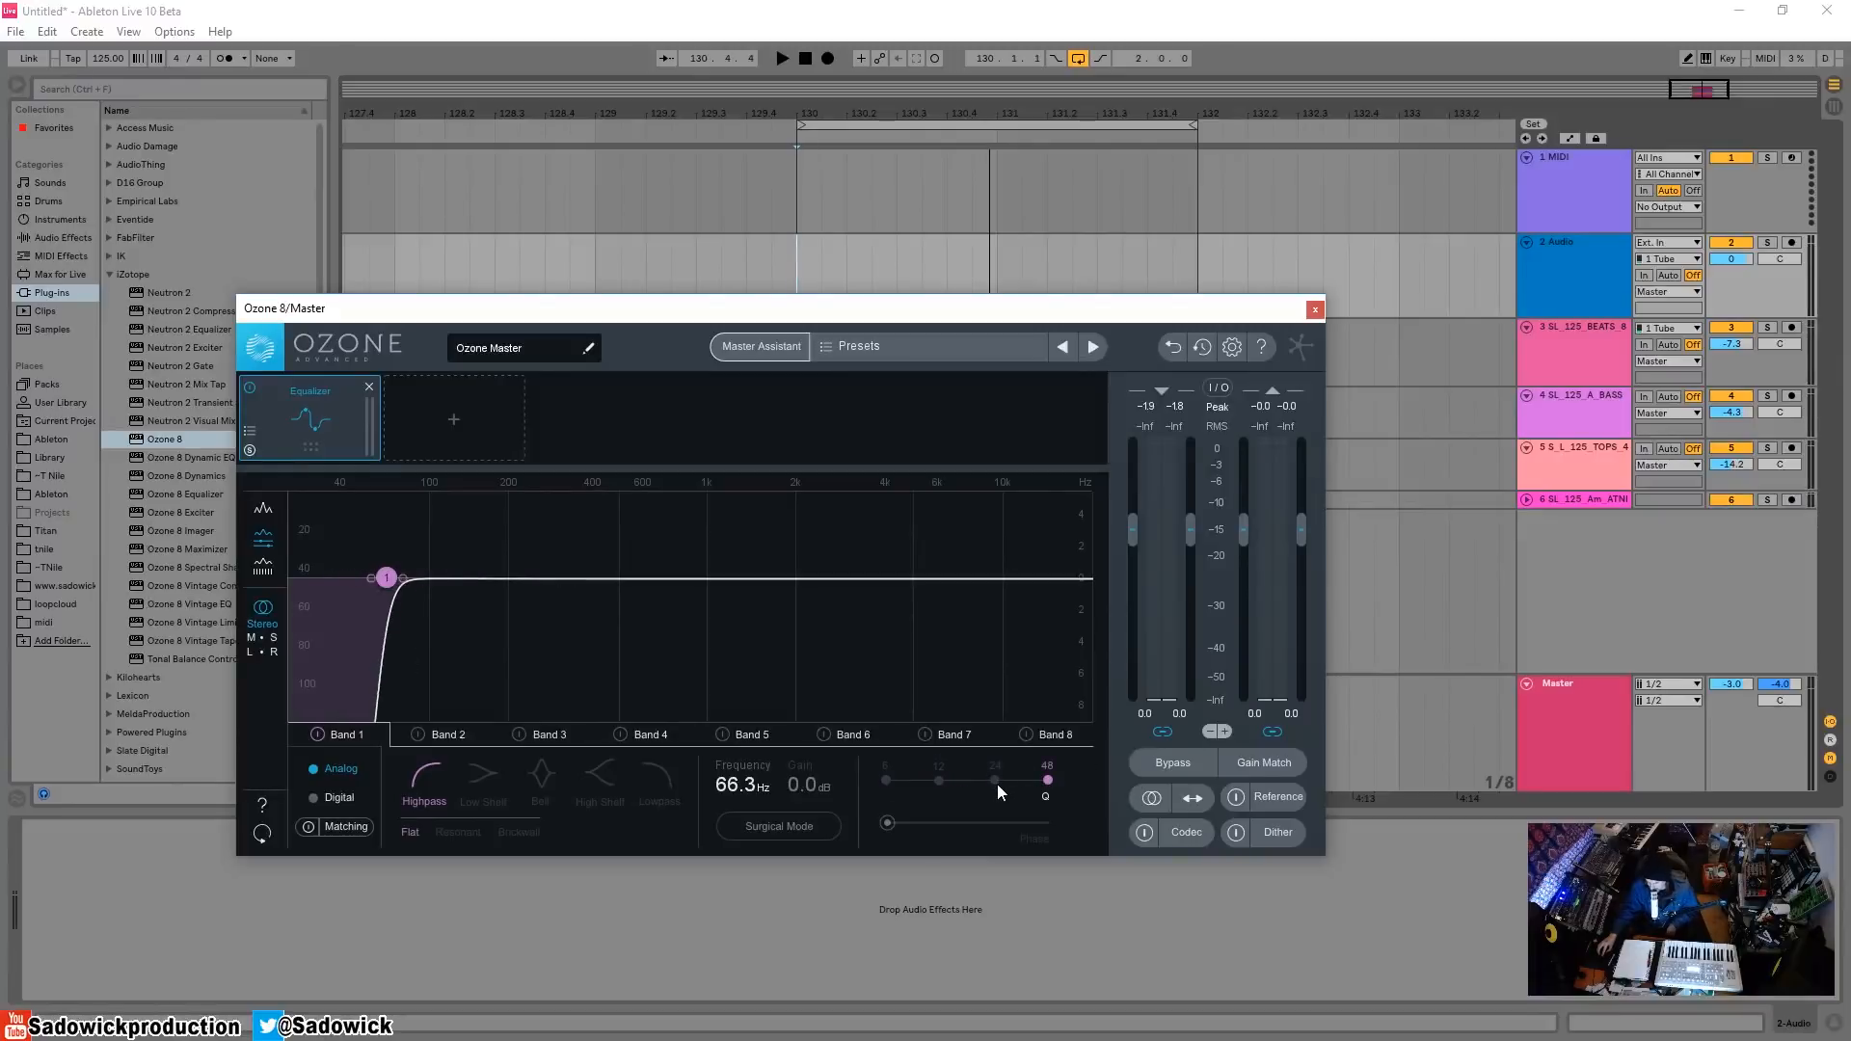
left_click(996, 782)
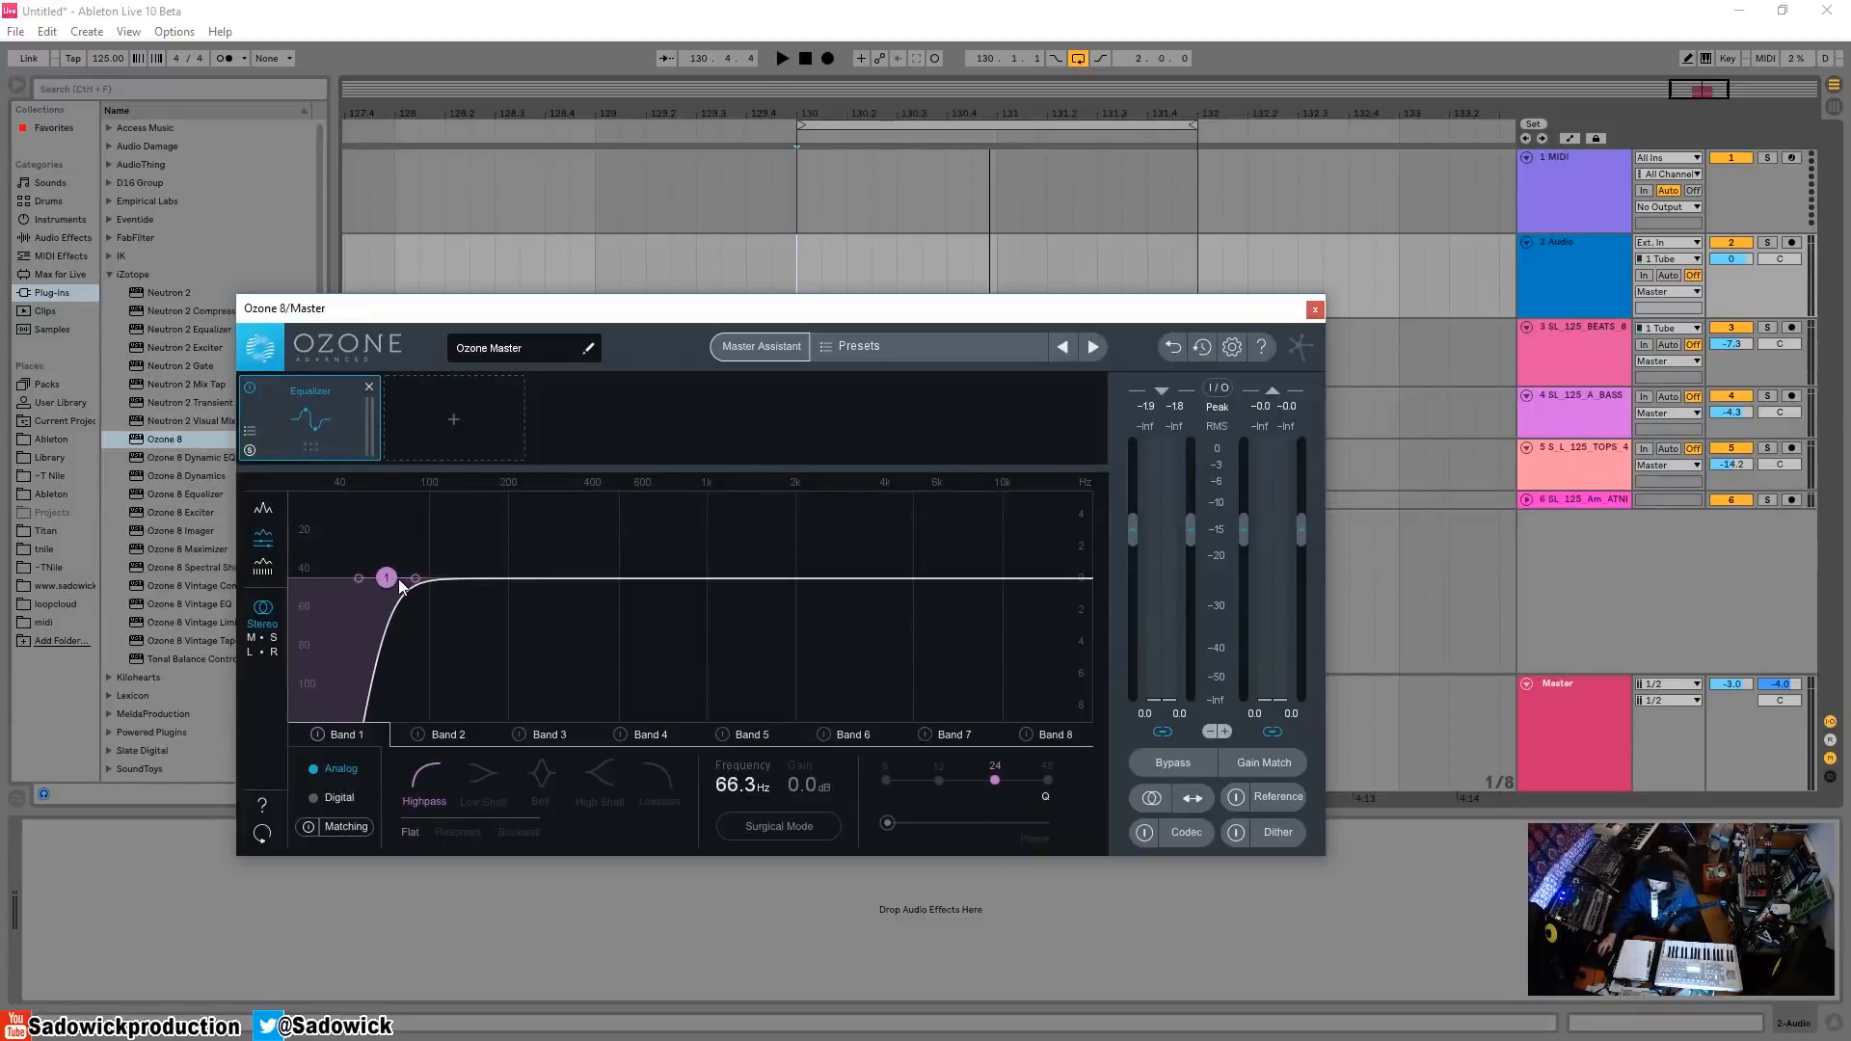
- Sweep Band 1's highpass slope repeatedly between 6 and 48, and audition the filter at about 55.5 Hz with a slope of 12
scroll(397, 581, "down", 2)
scroll(397, 581, "up", 3)
scroll(393, 580, "down", 3)
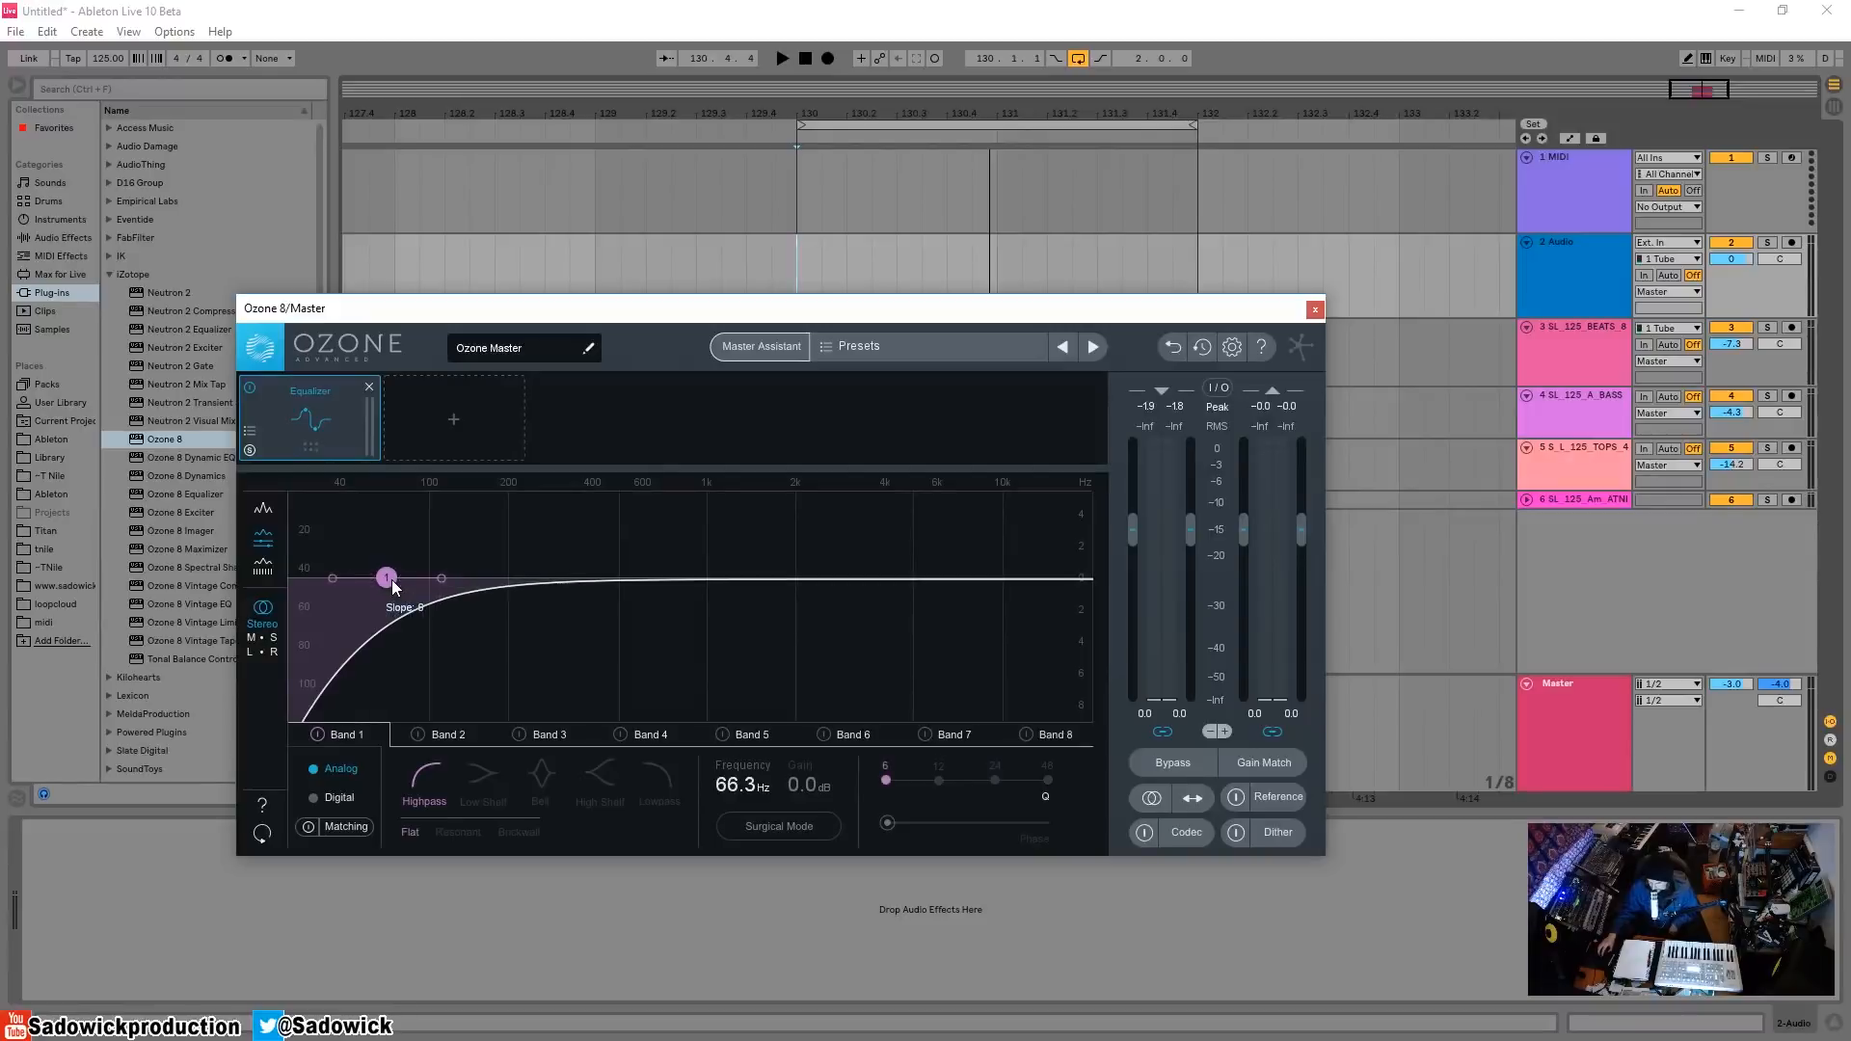
scroll(394, 583, "up", 3)
scroll(403, 585, "down", 3)
scroll(405, 586, "up", 3)
scroll(405, 587, "down", 3)
scroll(406, 589, "up", 3)
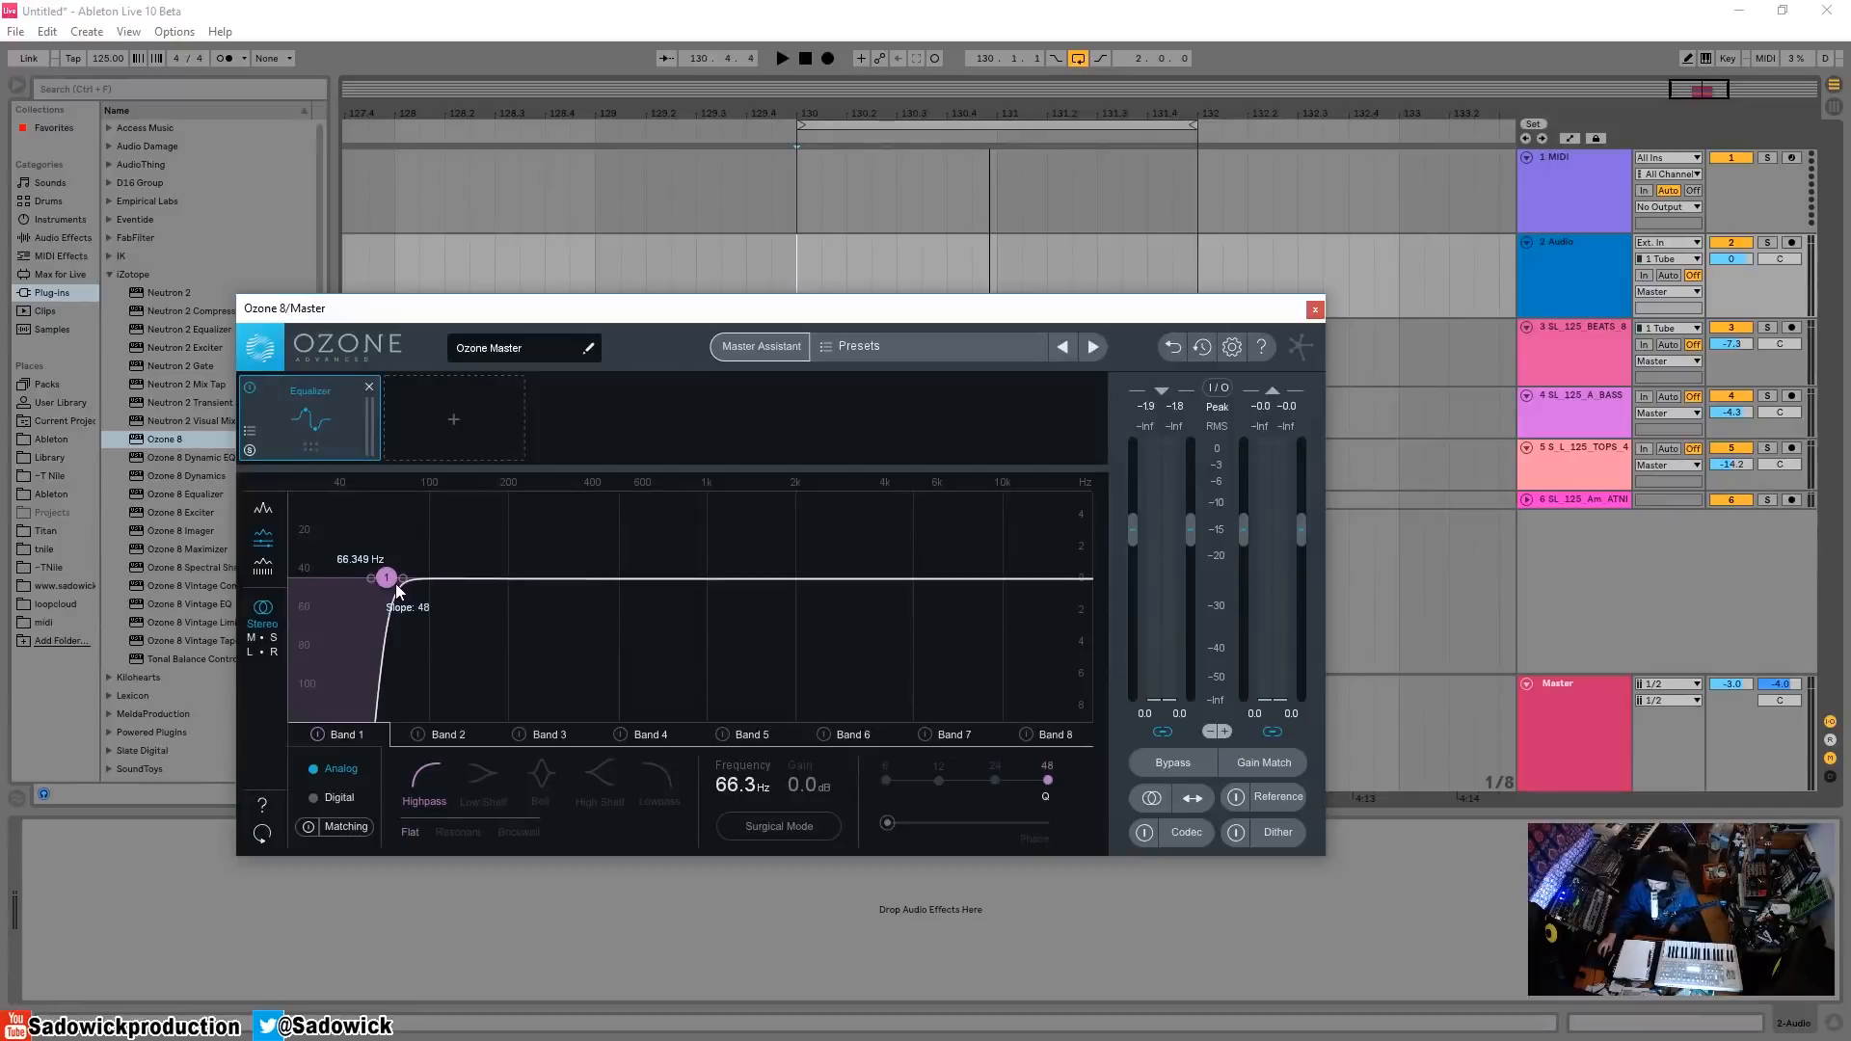
scroll(397, 588, "down", 3)
scroll(386, 588, "up", 3)
mouse_move(395, 585)
left_mouse_down()
mouse_move(313, 585)
mouse_move(528, 557)
mouse_move(366, 558)
mouse_move(413, 584)
mouse_move(393, 587)
left_mouse_up()
key("space")
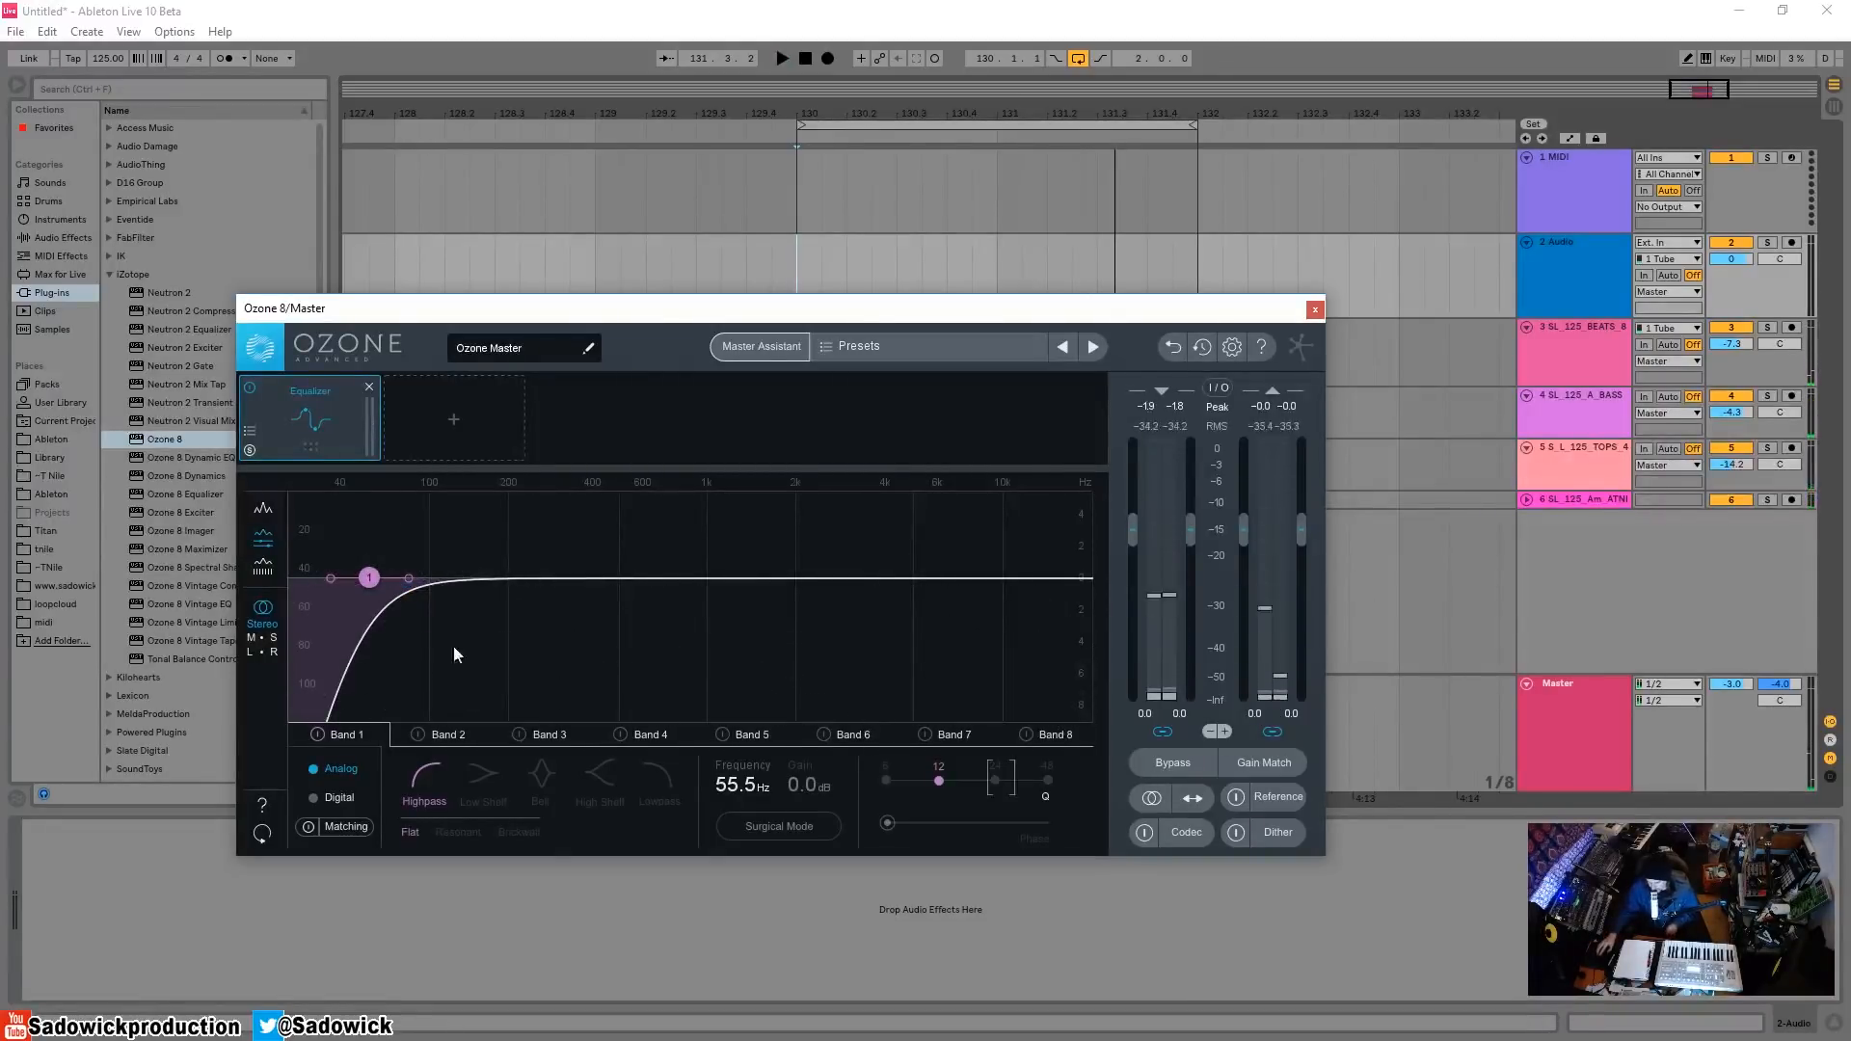
- Try the Resonant highpass shape on Band 1 with a Q of 0.8 and a cutoff of about 54.4 Hz
left_click(445, 831)
mouse_move(408, 584)
left_mouse_down()
mouse_move(390, 582)
mouse_move(414, 585)
left_mouse_up()
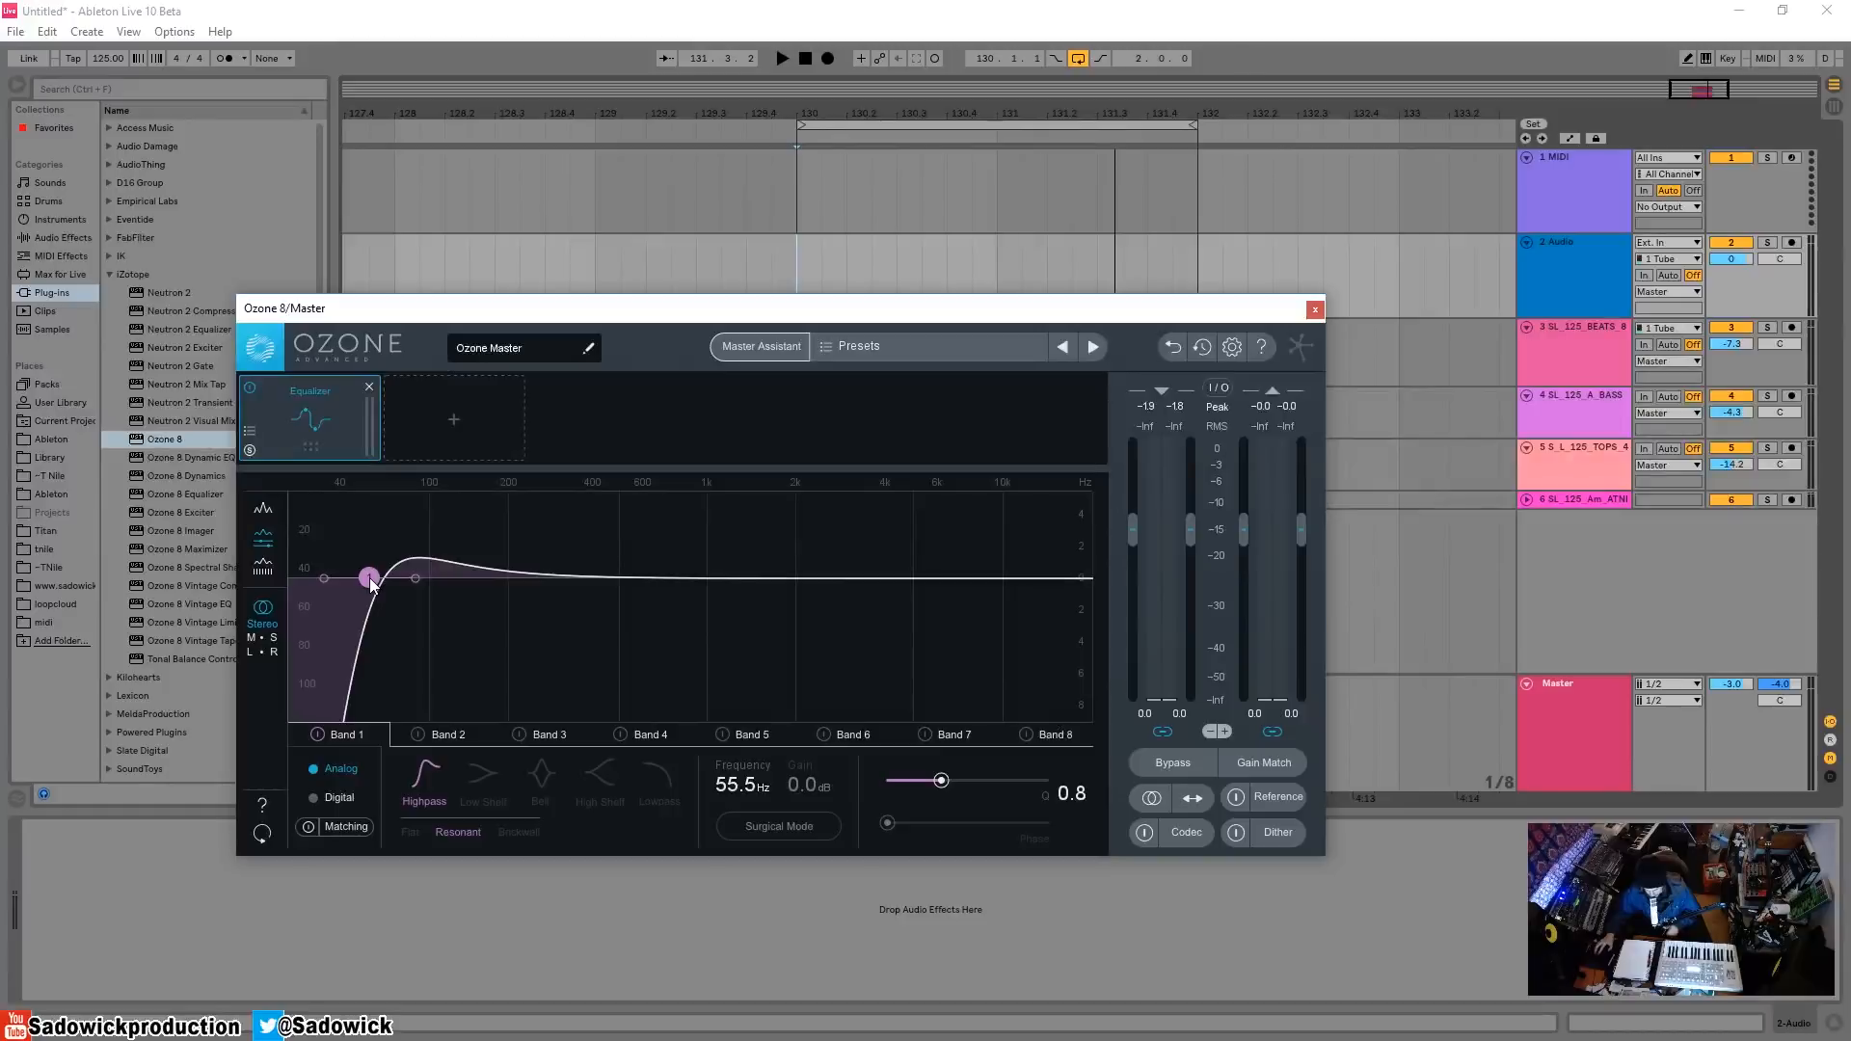
left_click_drag(371, 583, 369, 585)
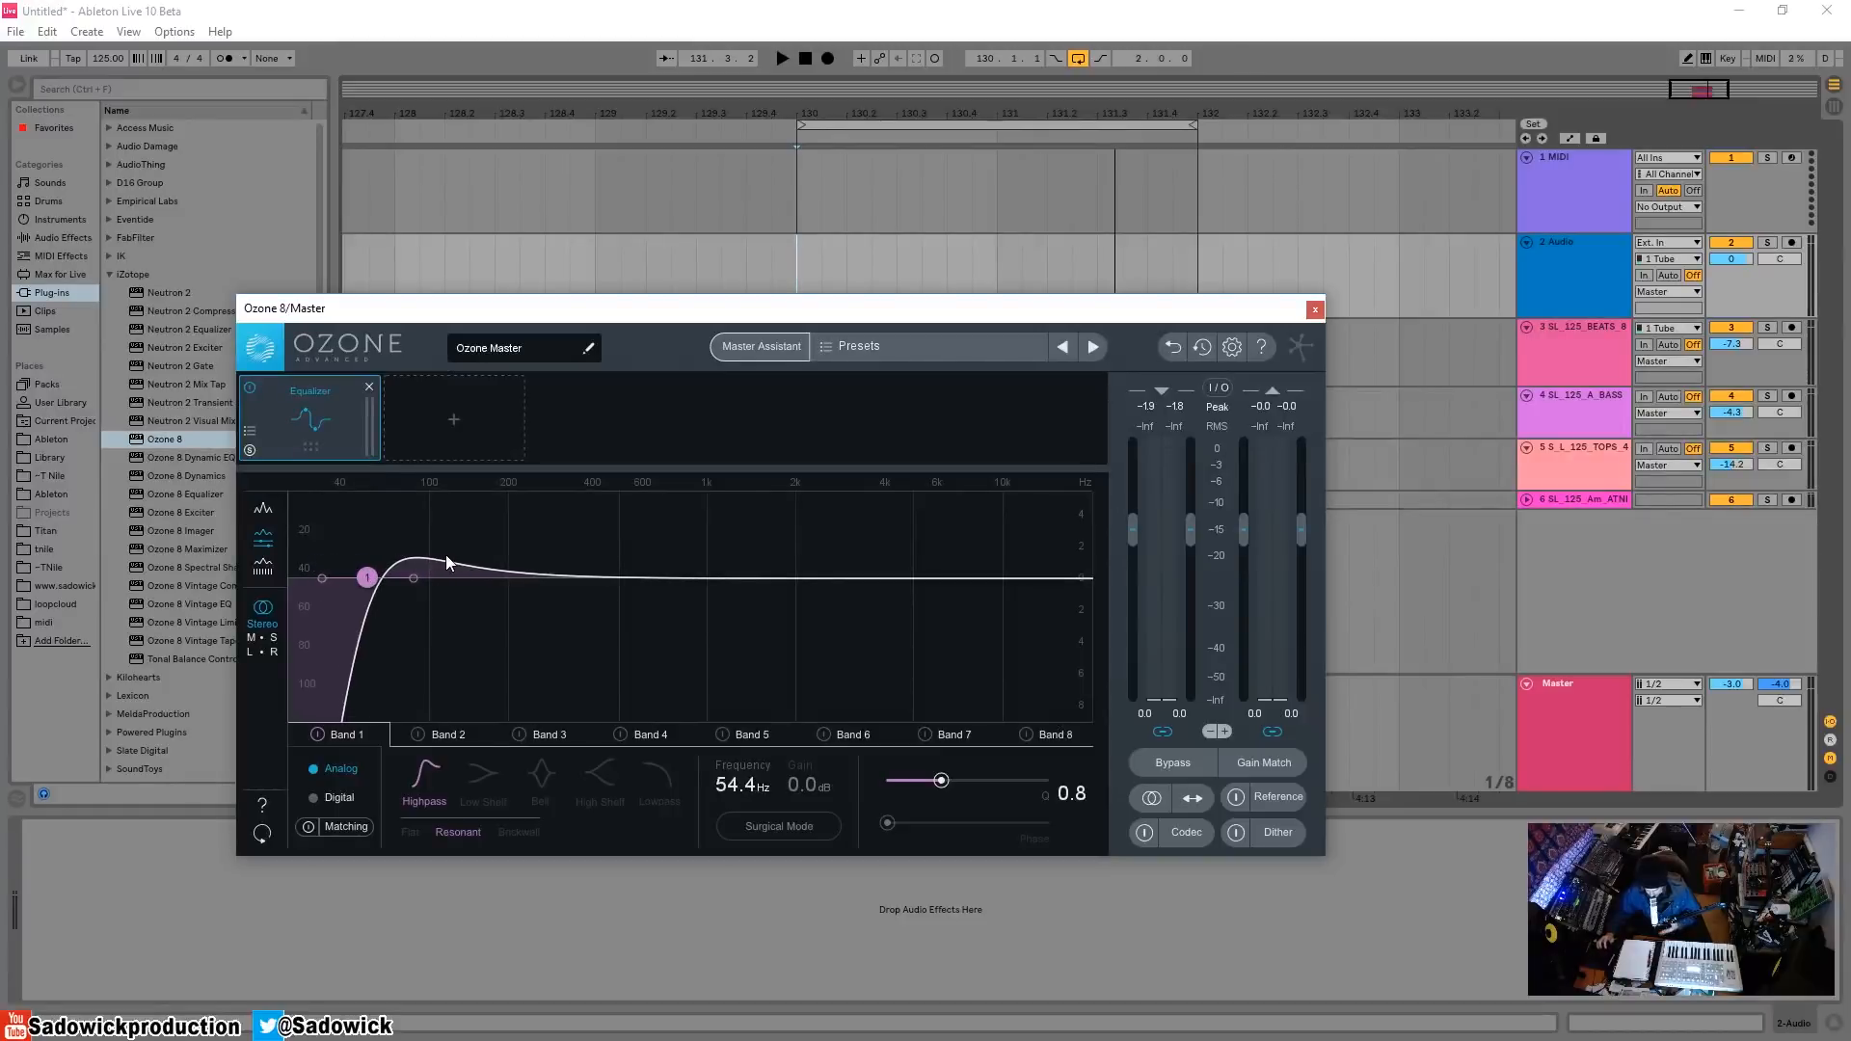
- Switch Band 1's highpass to the Brickwall shape and move its cutoff to about 46.6 Hz
left_click(519, 835)
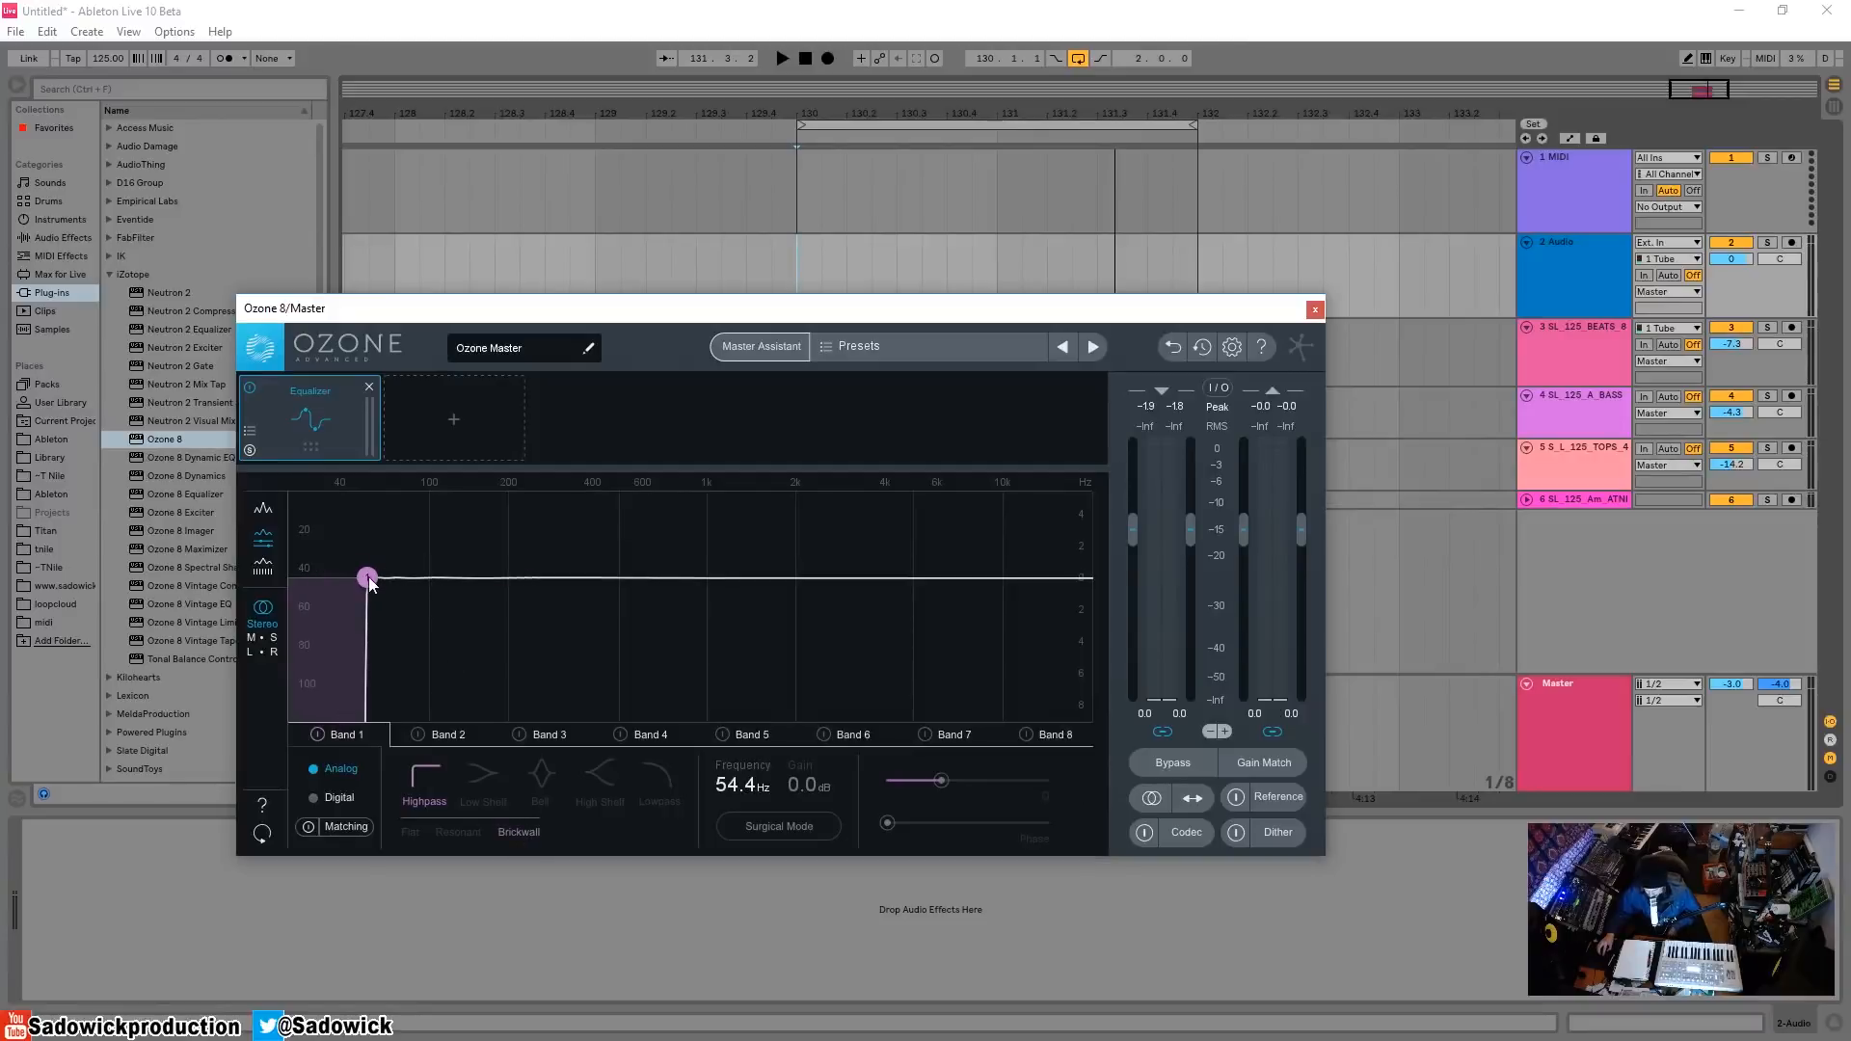
left_click_drag(368, 577, 378, 577)
left_click_drag(377, 582, 357, 591)
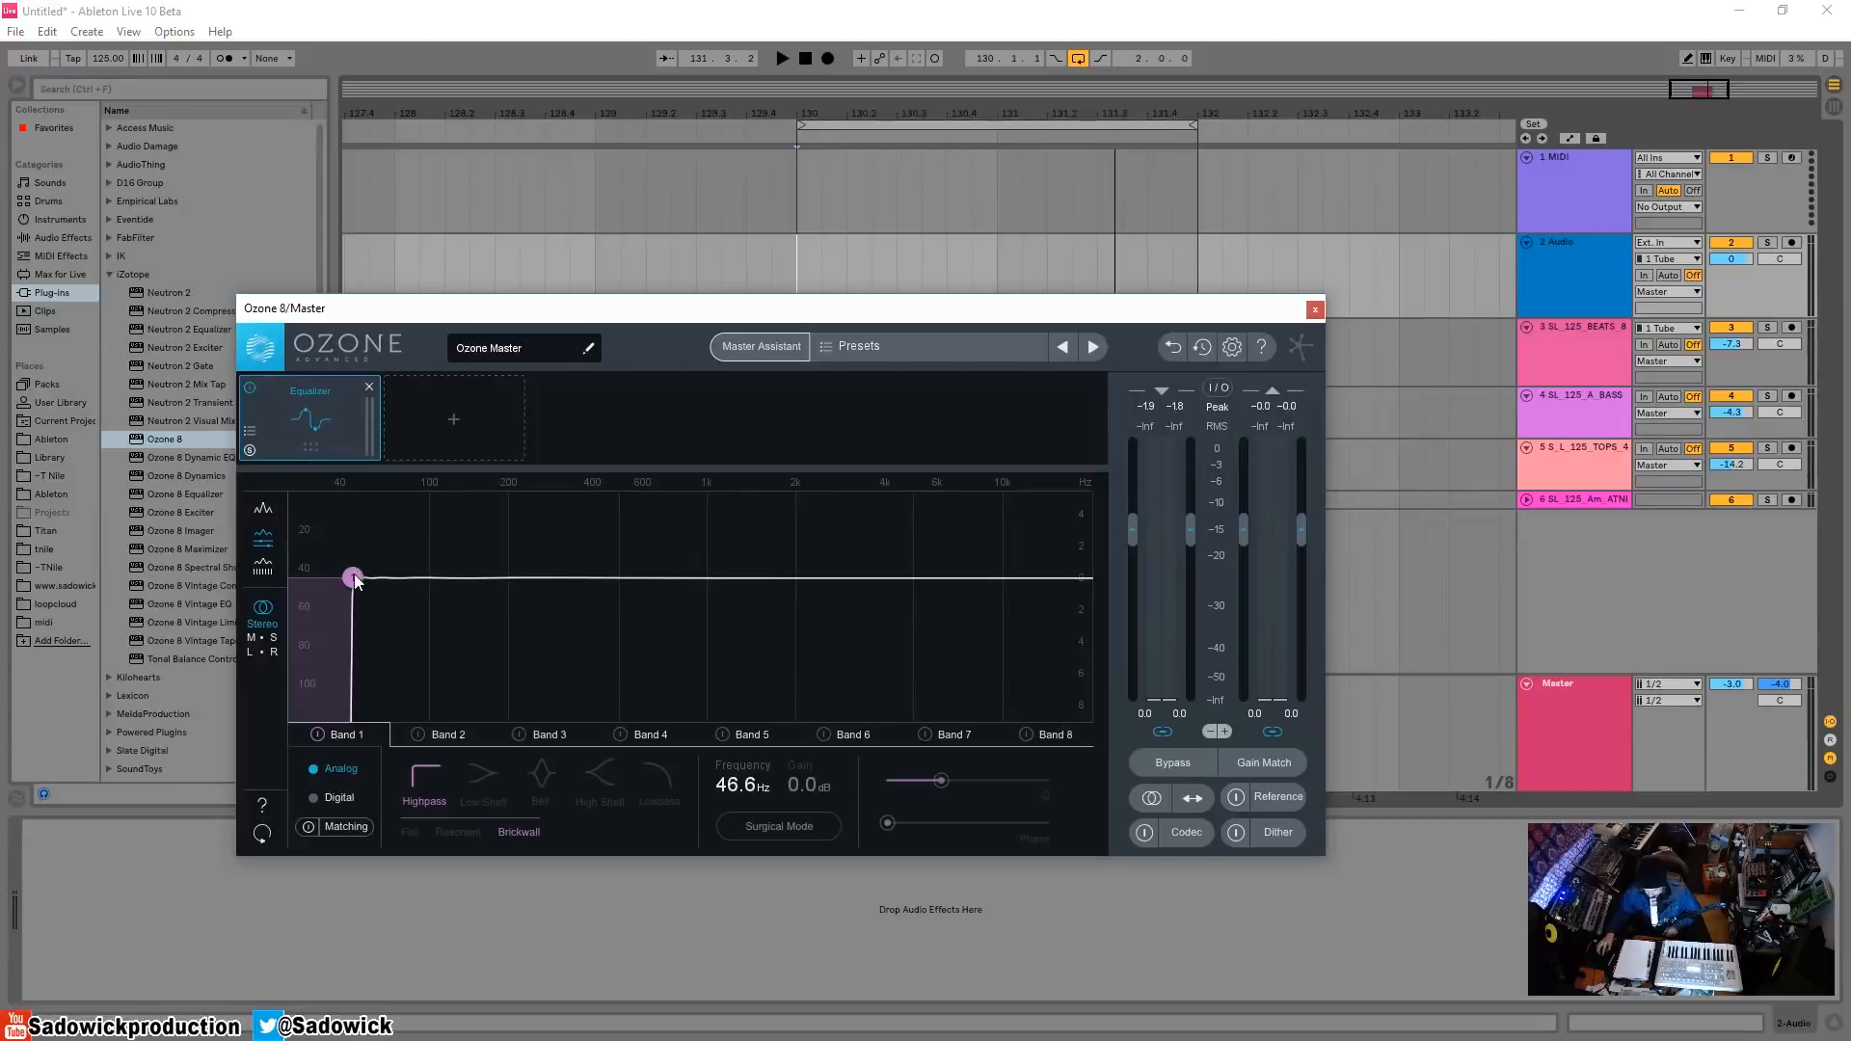
- Play the loop briefly with the Brickwall cutoff at about 228 Hz, and lower the cutoff to about 30.6 Hz
left_click_drag(353, 579, 525, 603)
key("space")
key("space")
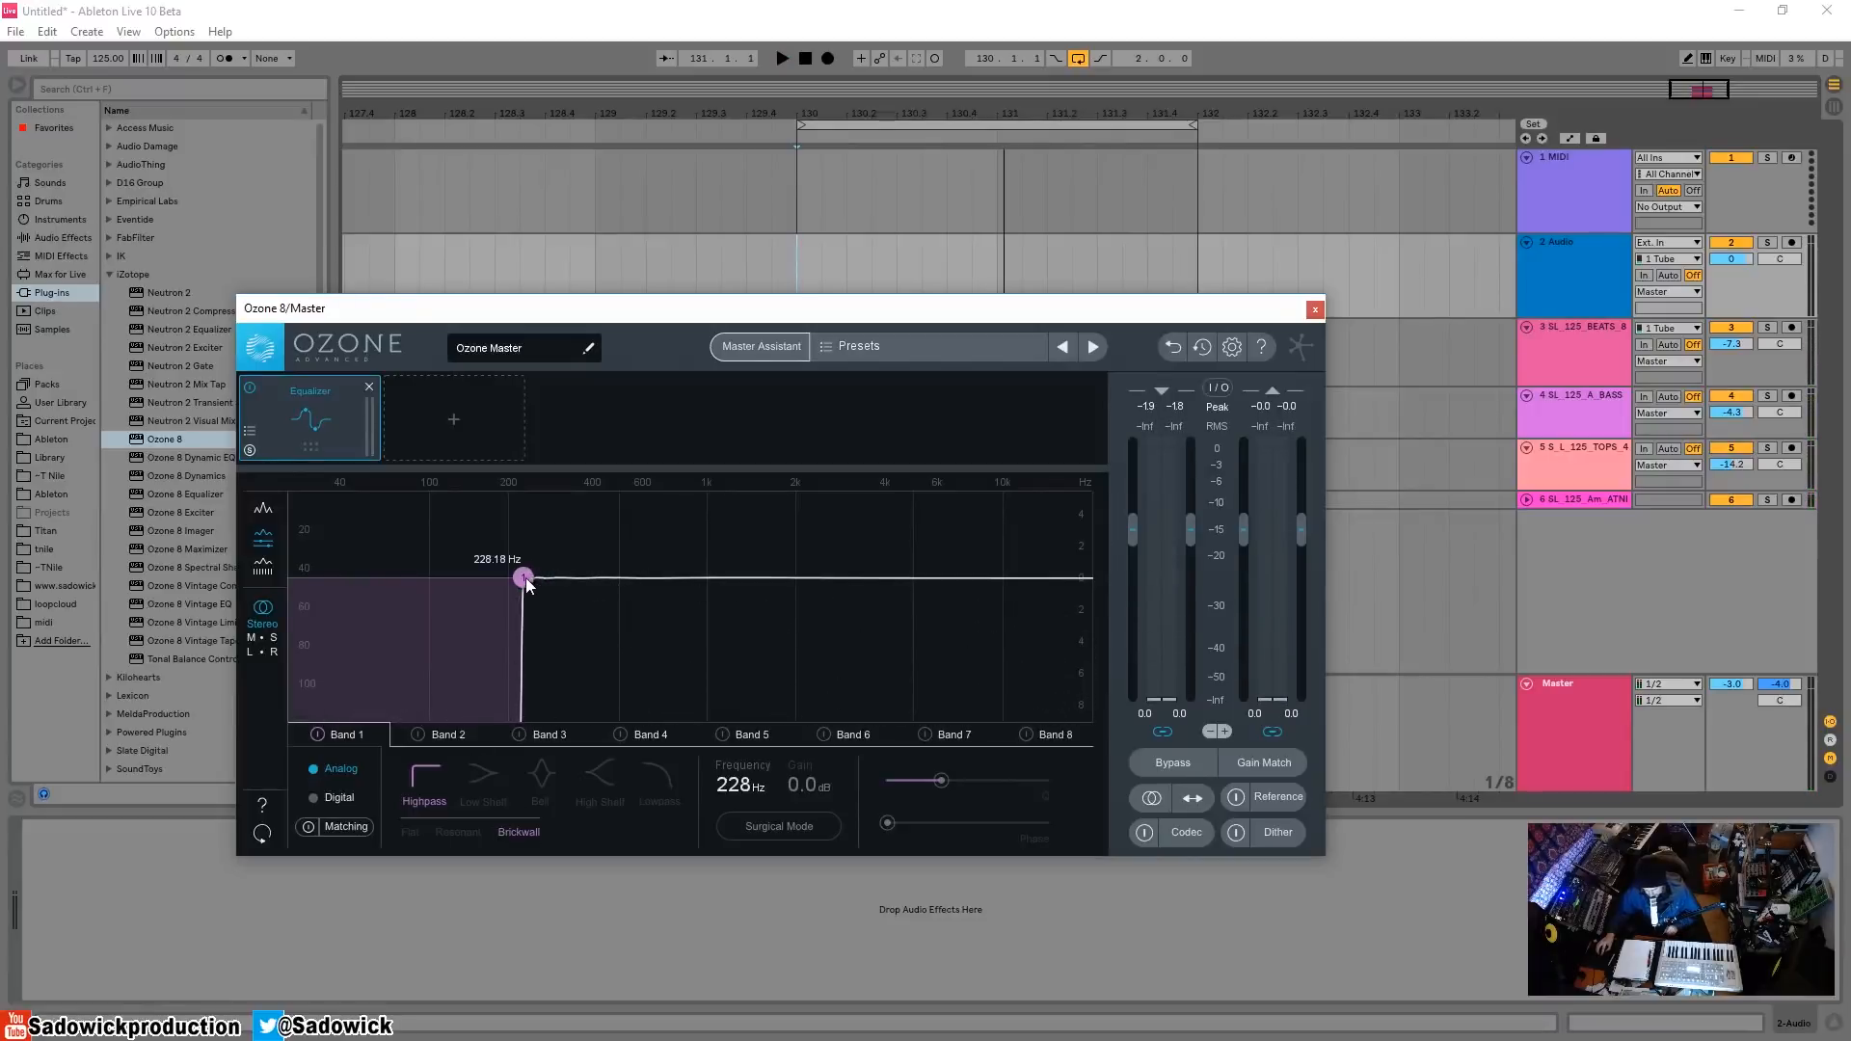
left_click_drag(526, 582, 316, 598)
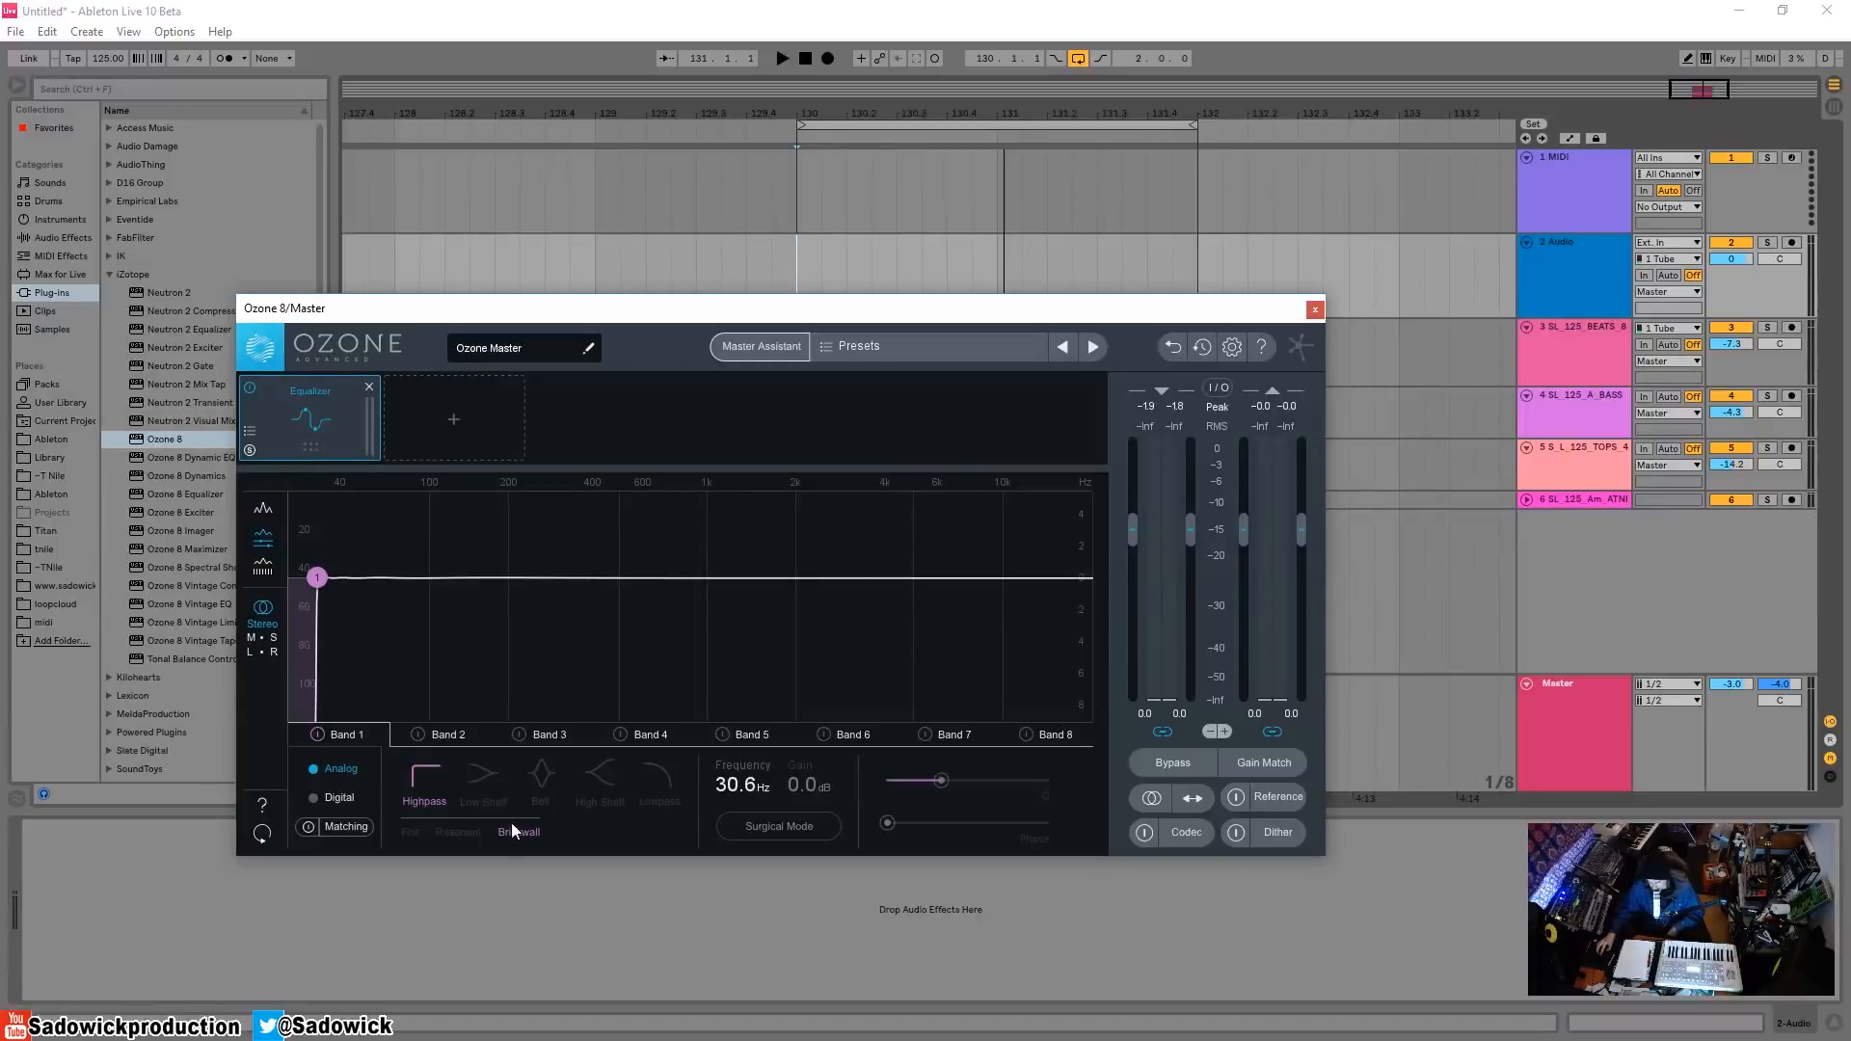
- Set Band 1's highpass back to Flat at about 59.6 Hz and play the loop briefly through it
left_click(411, 833)
left_click_drag(323, 577, 384, 580)
key("space")
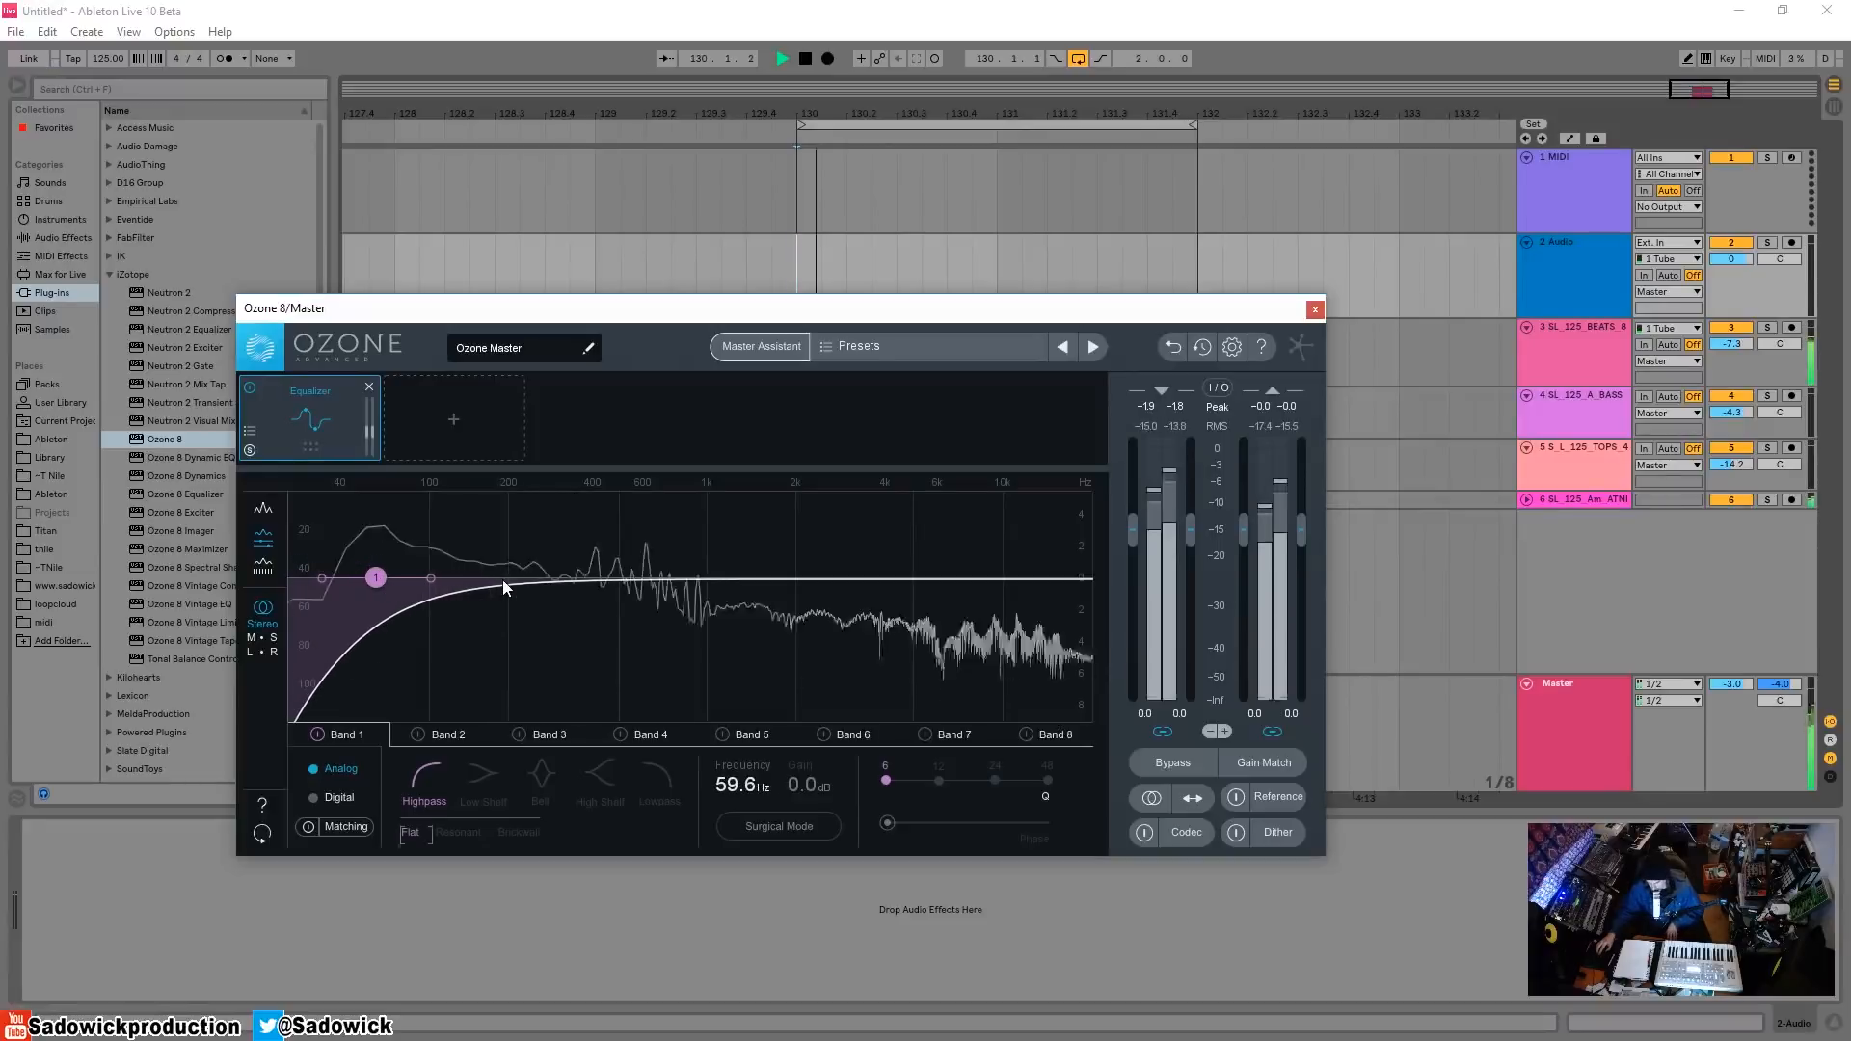
key("space")
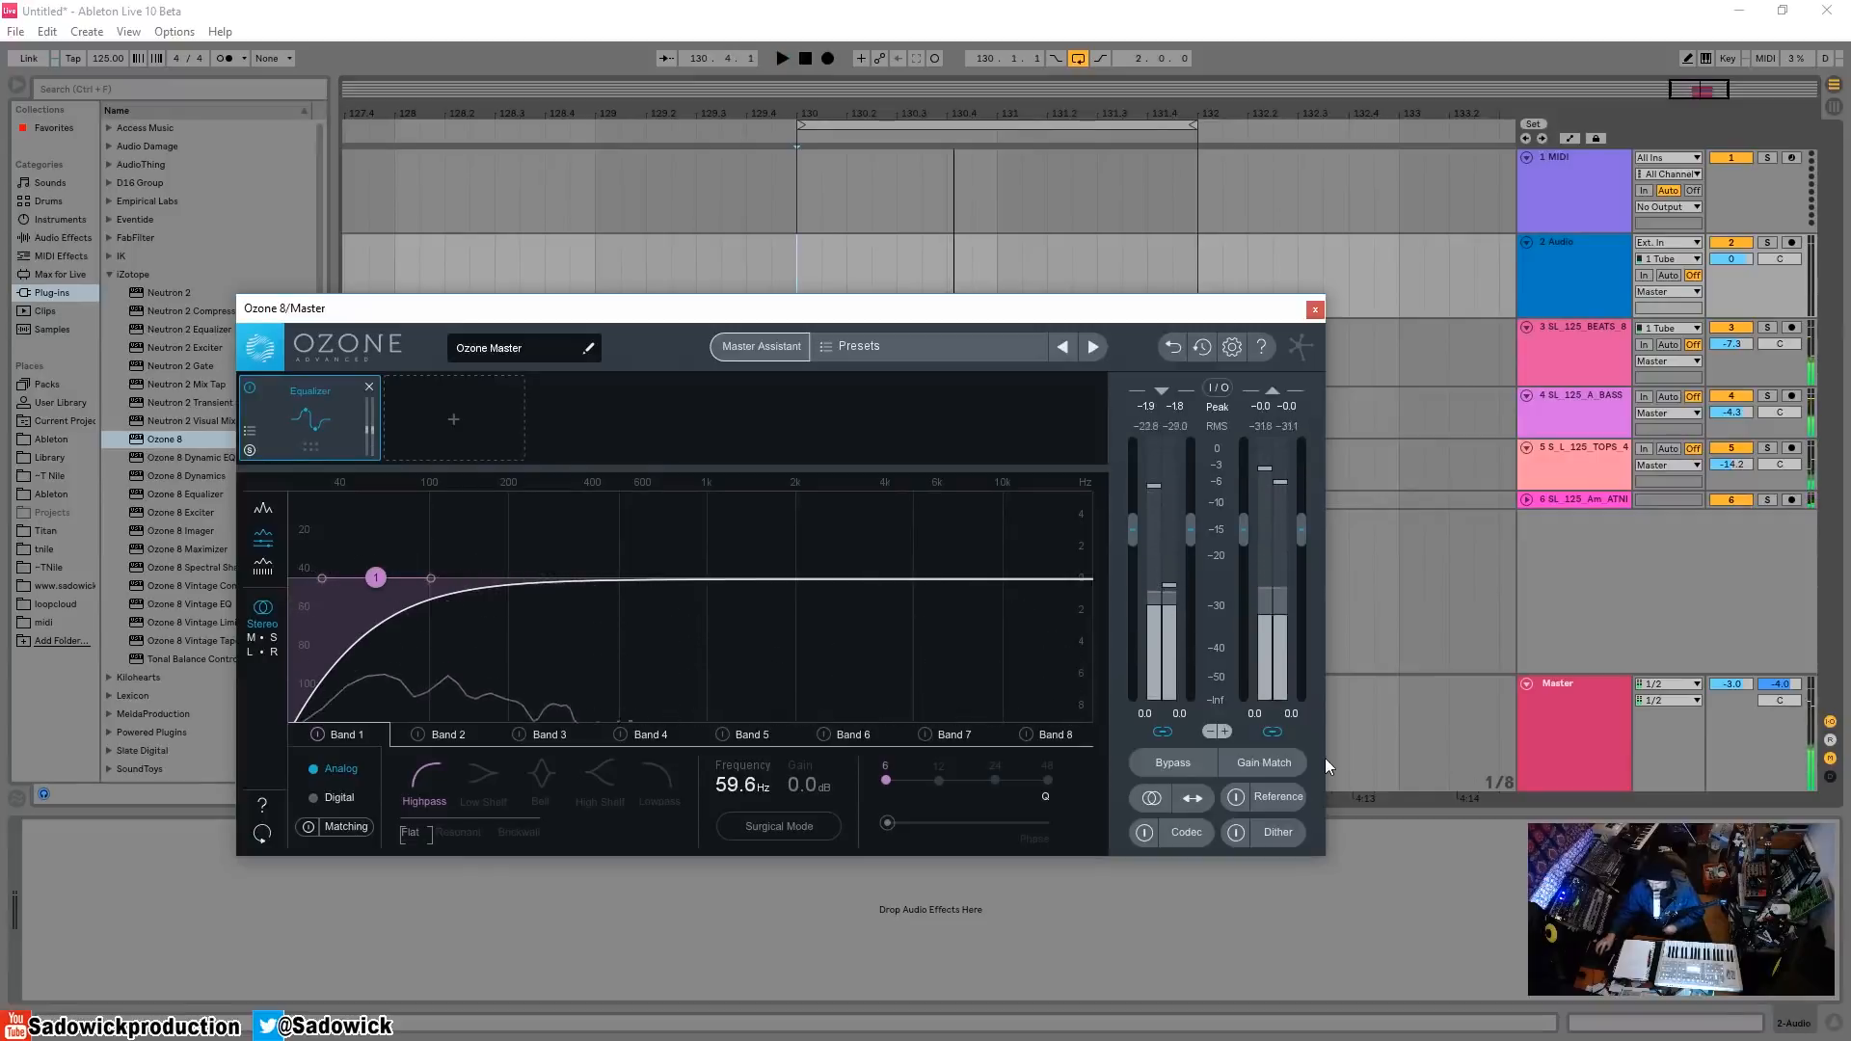
- Compare the playing loop with and without Bypass, move Band 1's cutoff to about 57.8 Hz, and stop playback
key("space")
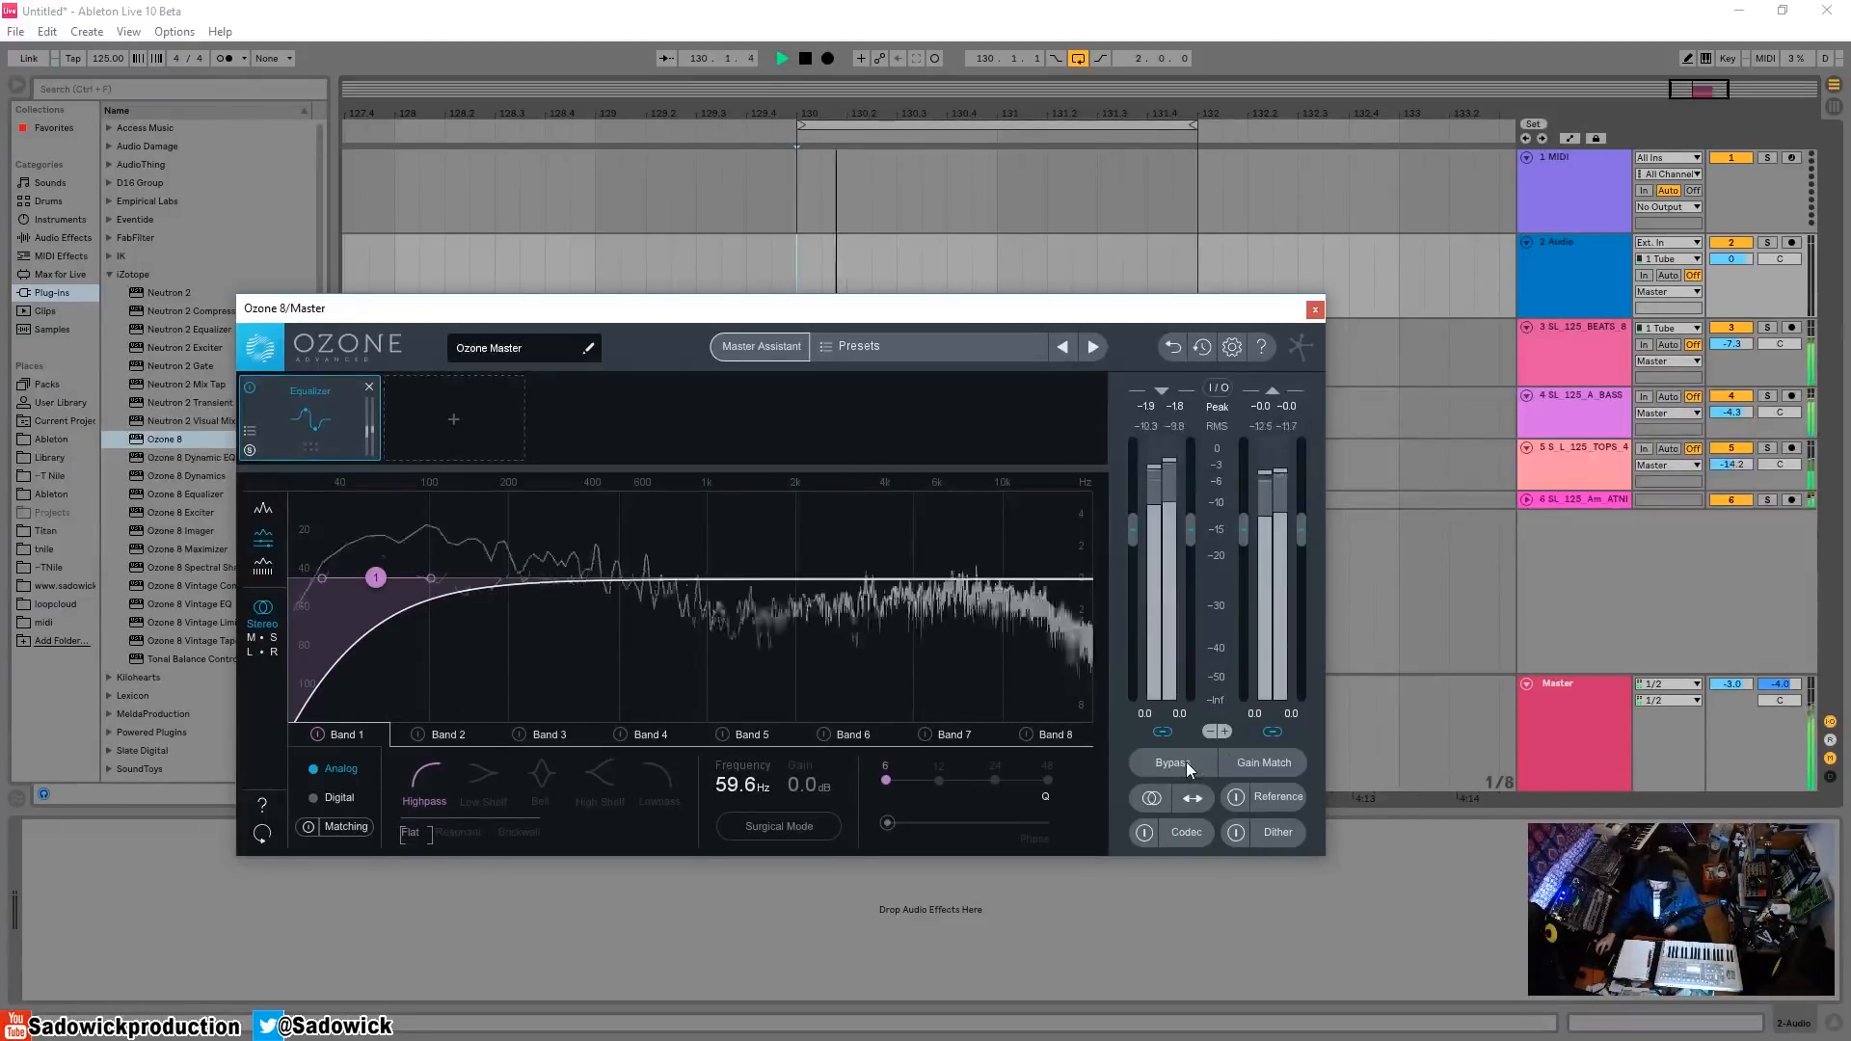
left_click(1186, 761)
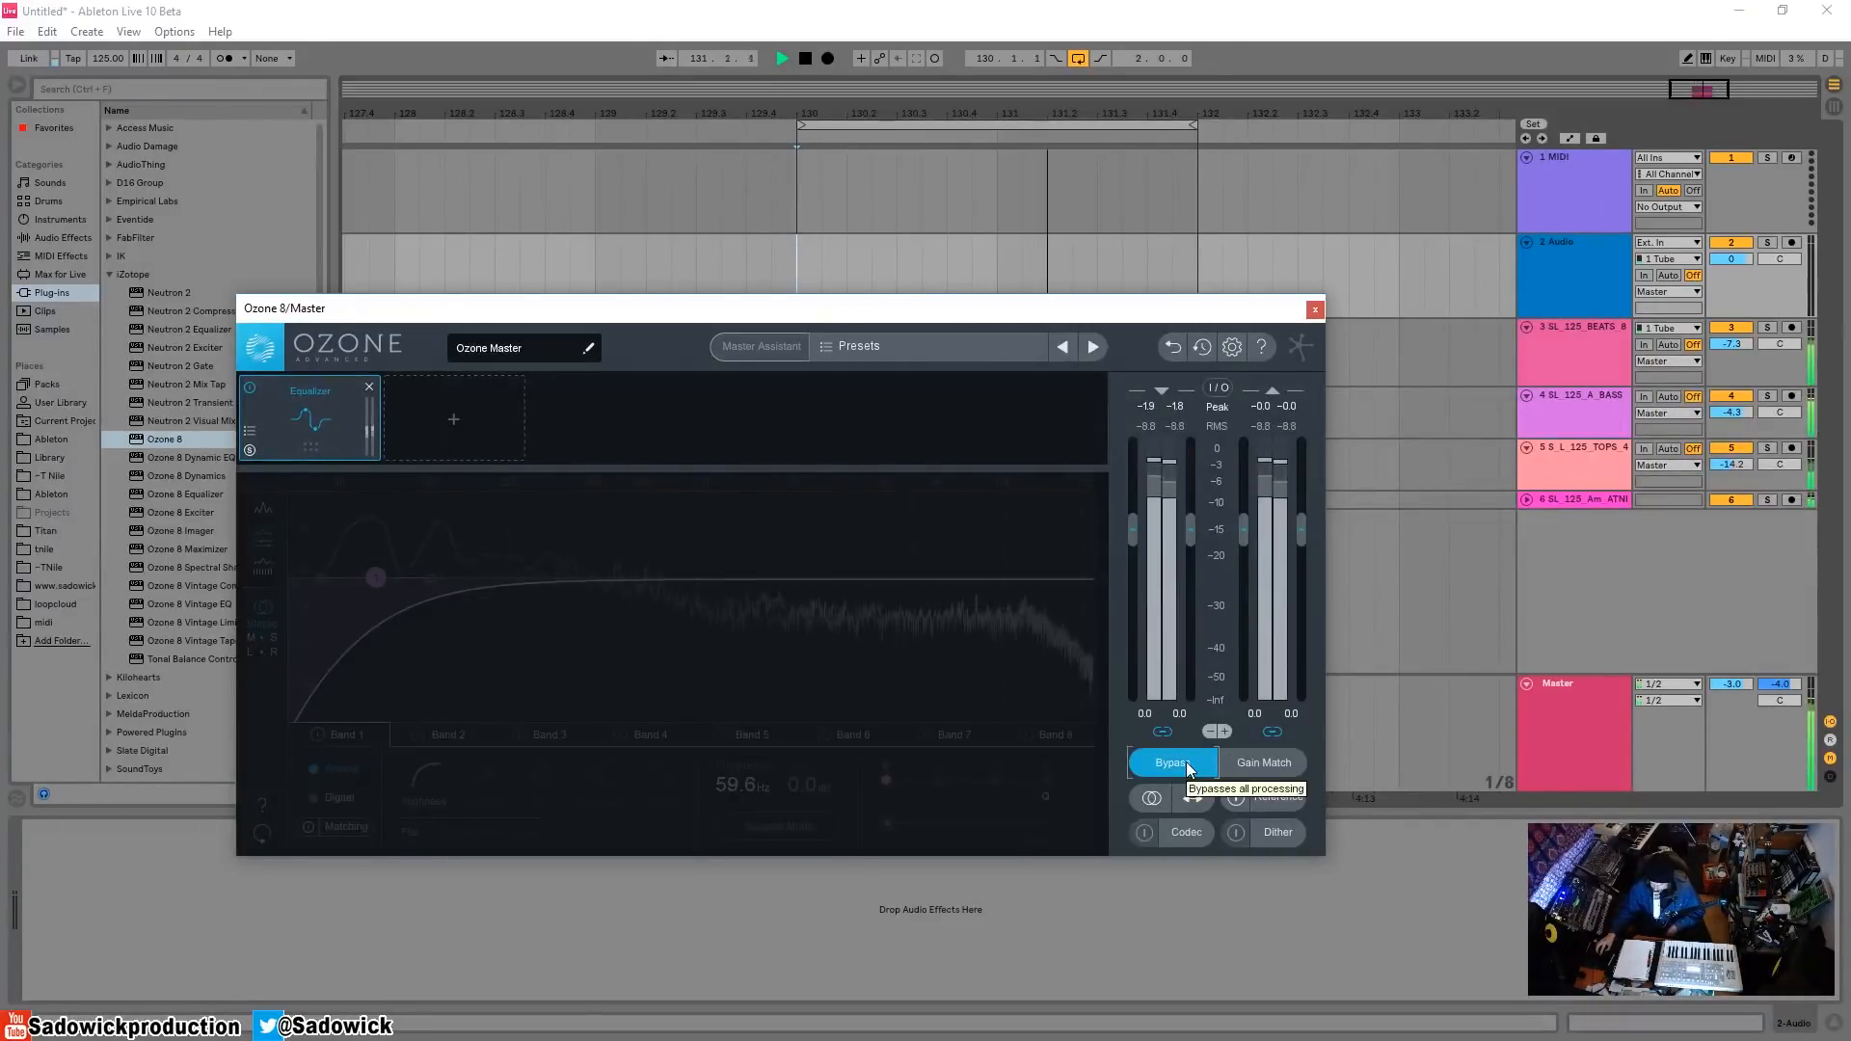
left_click(1186, 761)
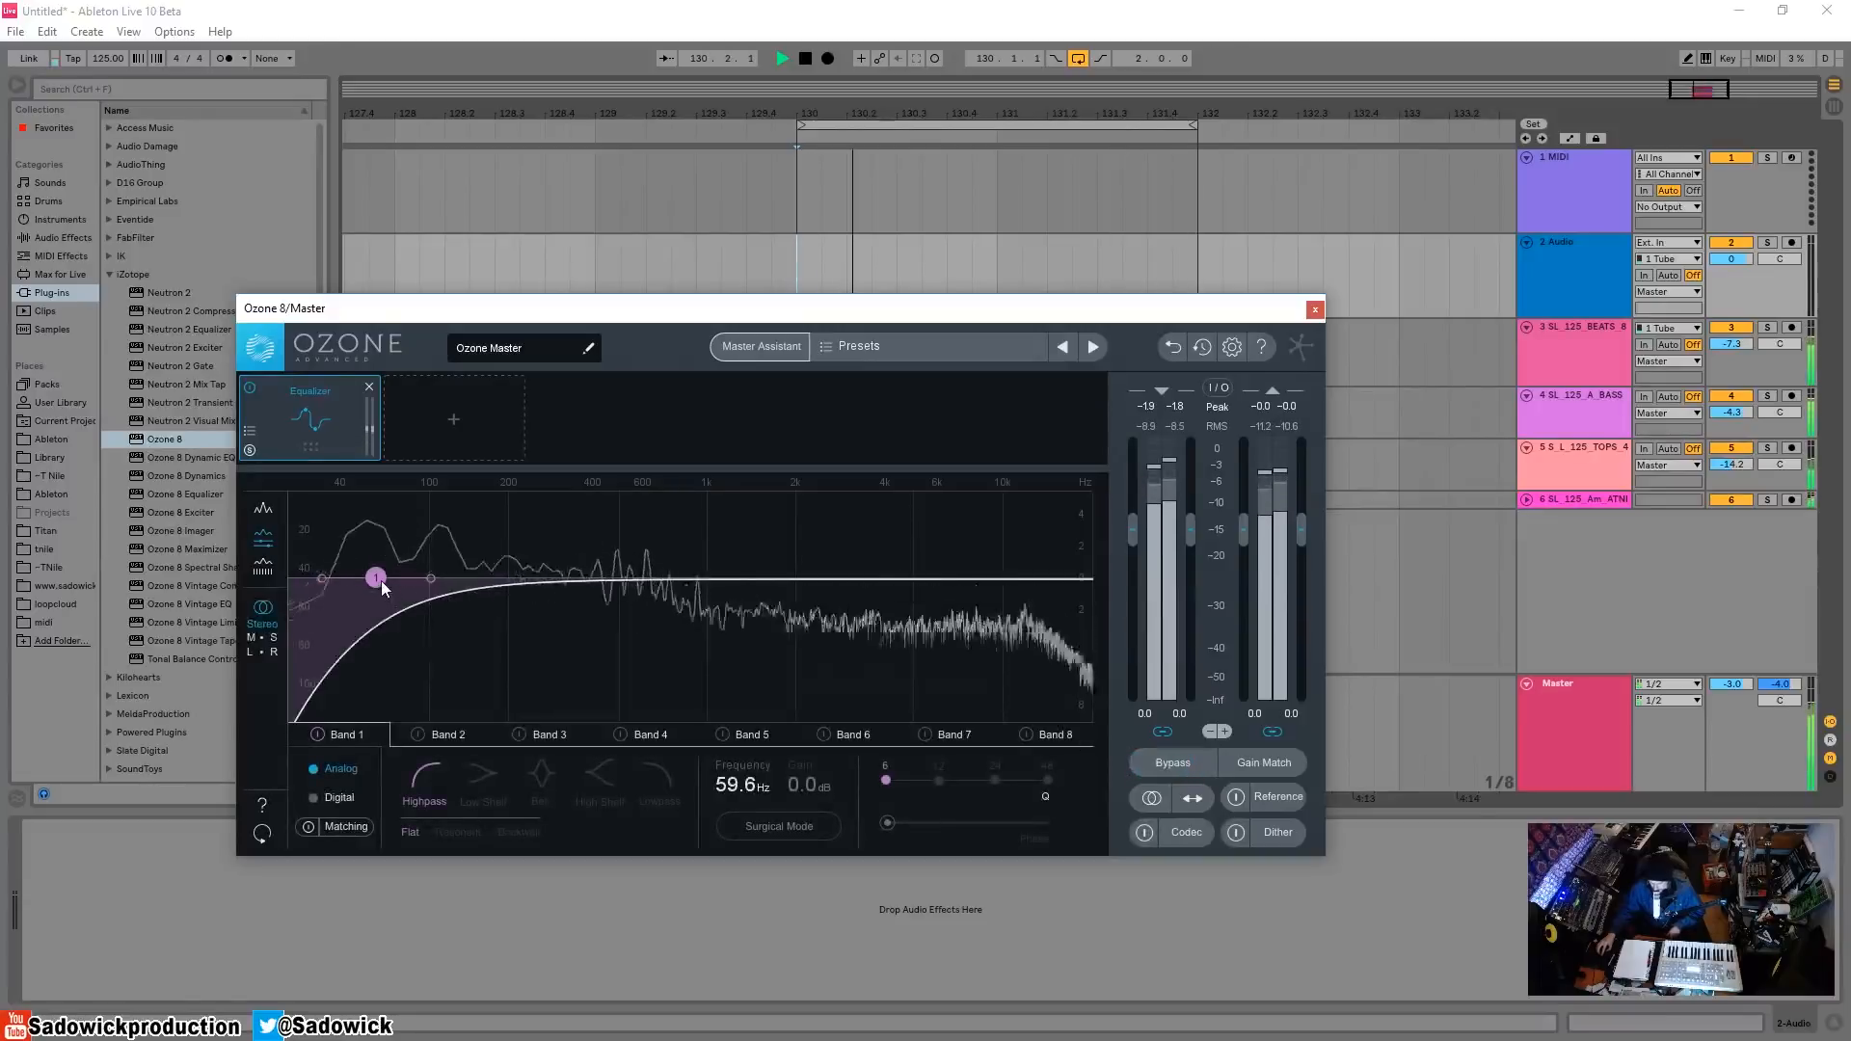
left_click_drag(379, 580, 376, 580)
key("space")
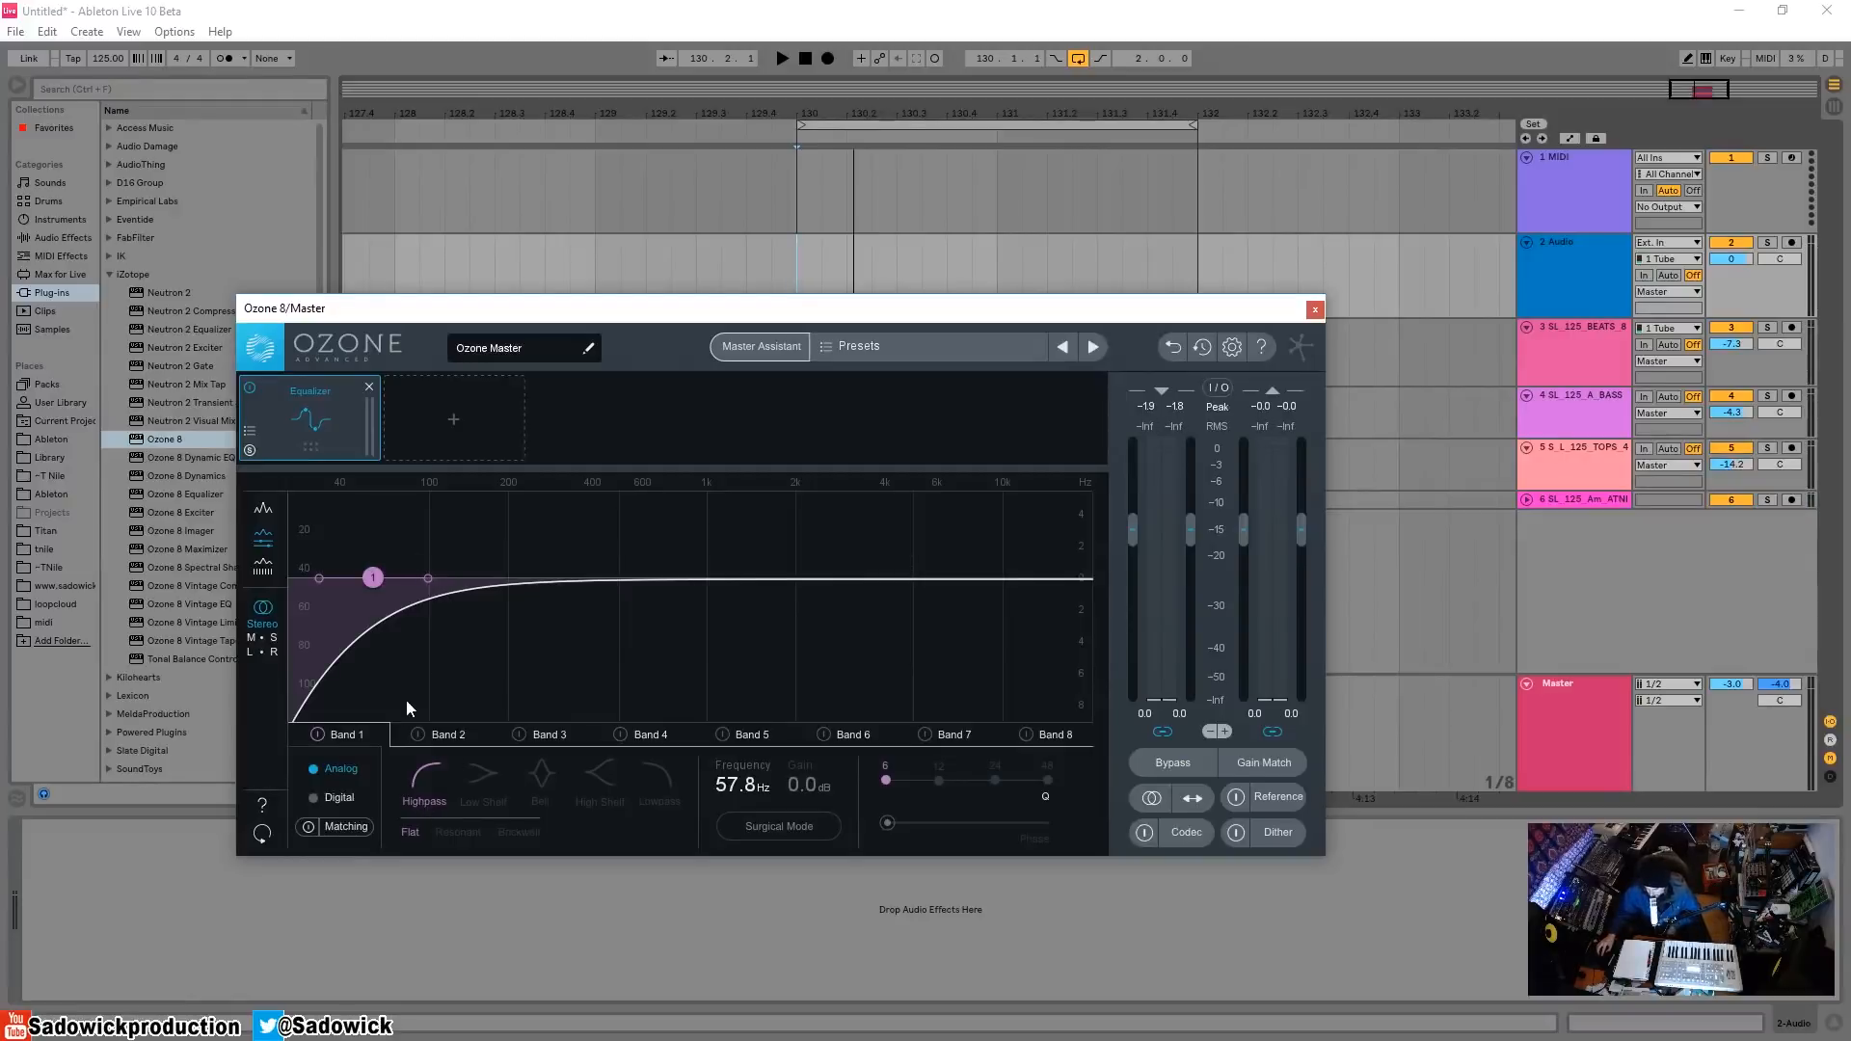
- Turn on Band 2 and switch the Equalizer to Digital mode
left_click(418, 734)
left_click(315, 798)
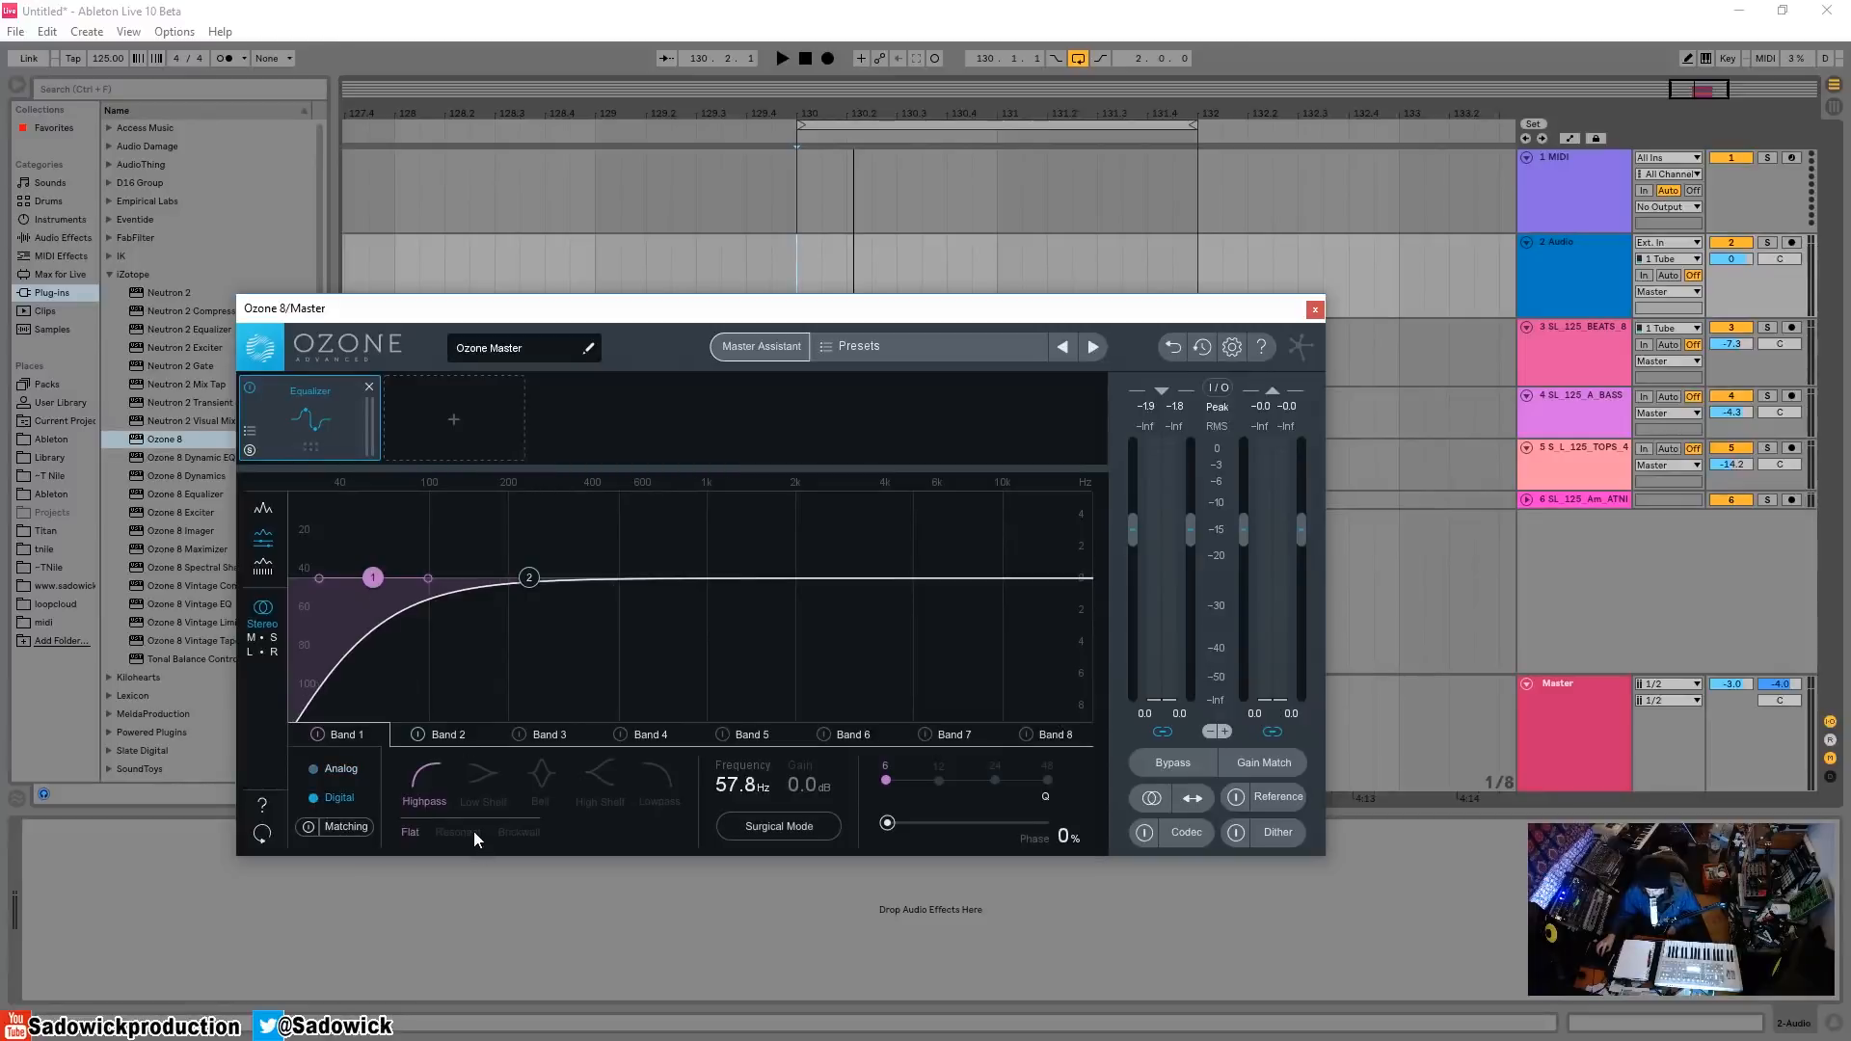
- Try the Brickwall shape on Band 1's digital highpass, return it to Flat, and set its phase to 100%
left_click(515, 831)
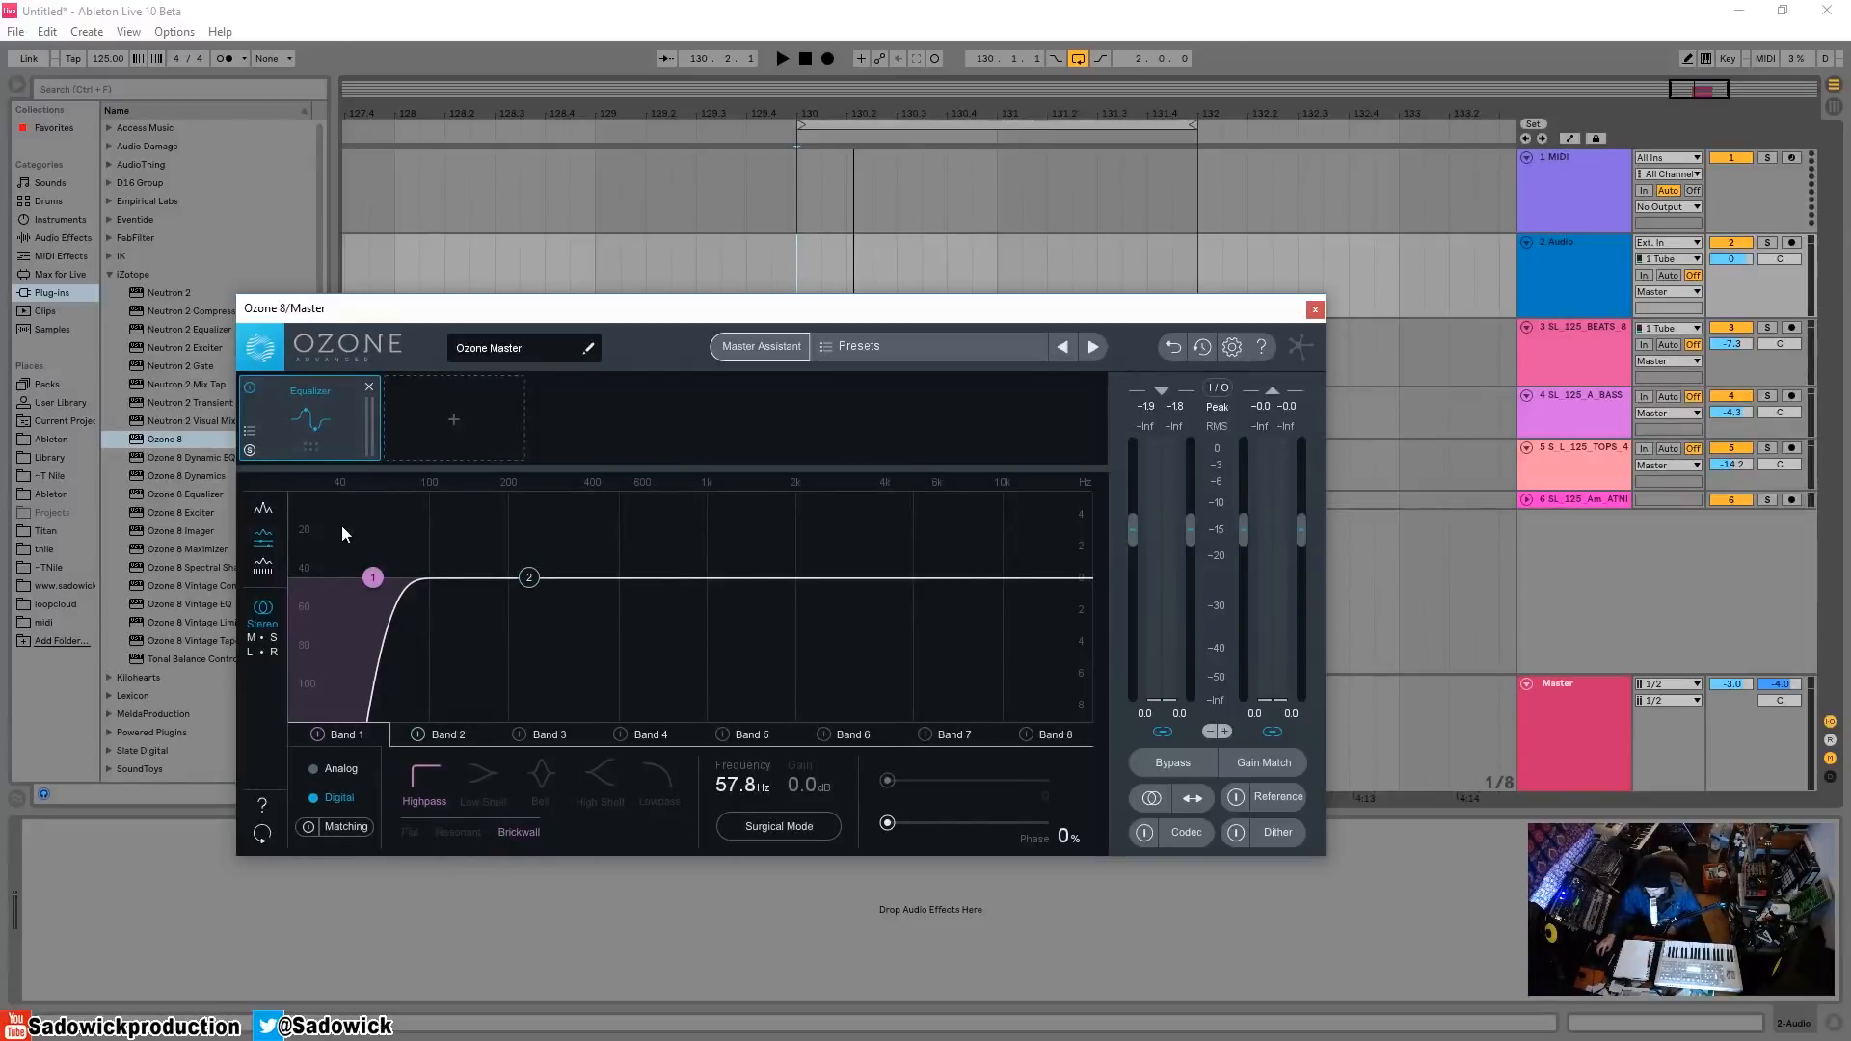
left_click(412, 831)
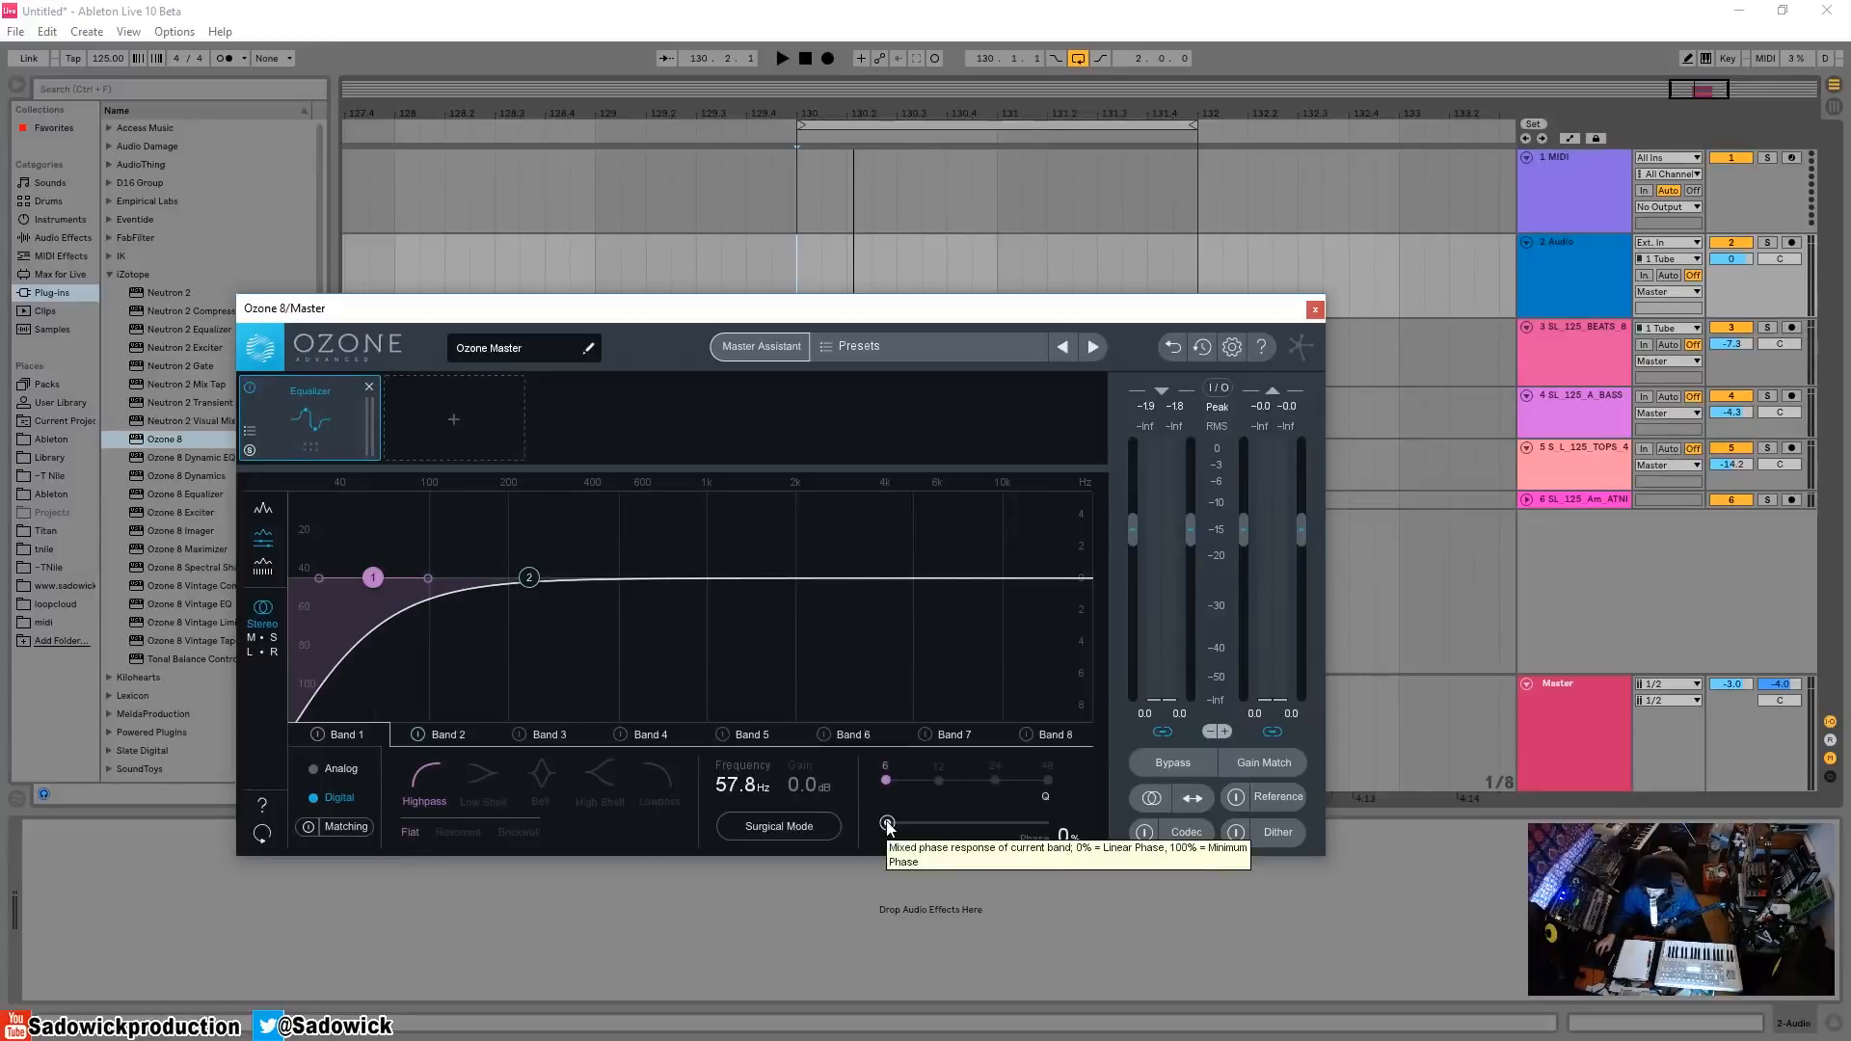
left_click_drag(887, 826, 1059, 835)
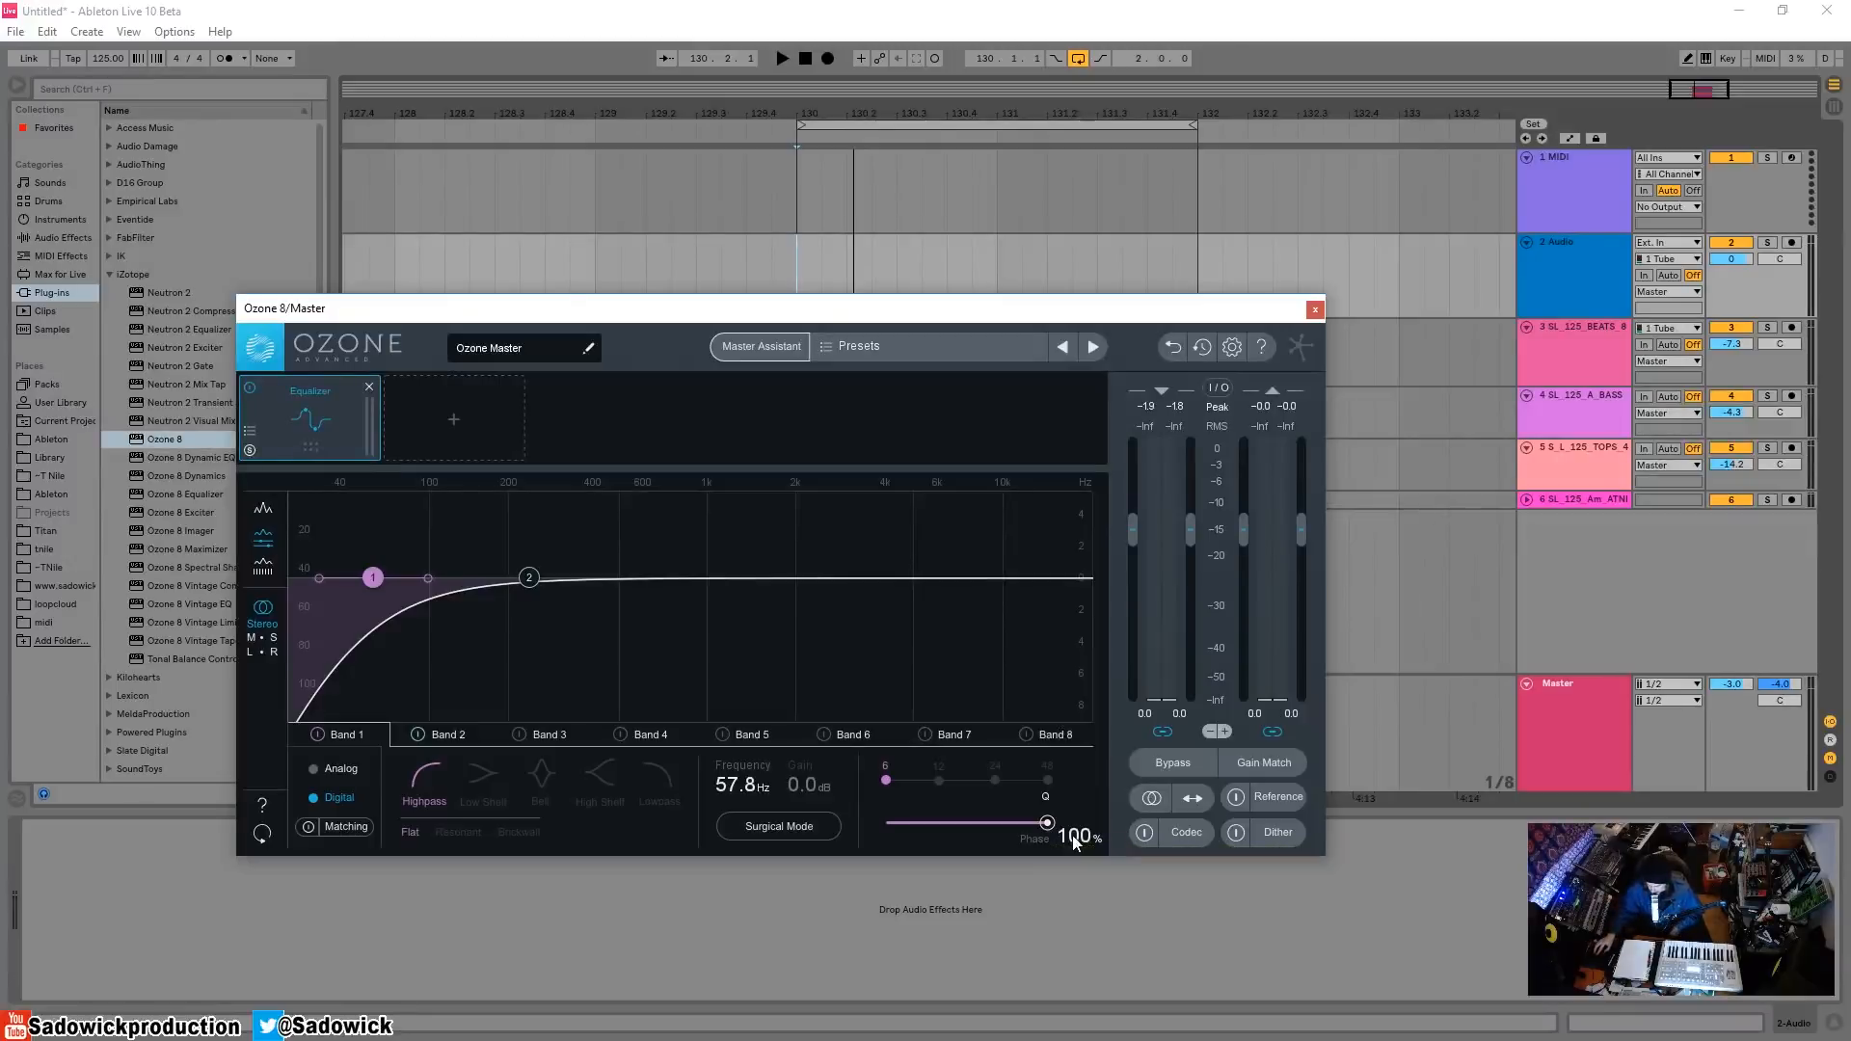
- Reset Band 1's phase to 0% and move the Ozone window slightly higher on the screen
left_click_drag(1049, 829, 741, 831)
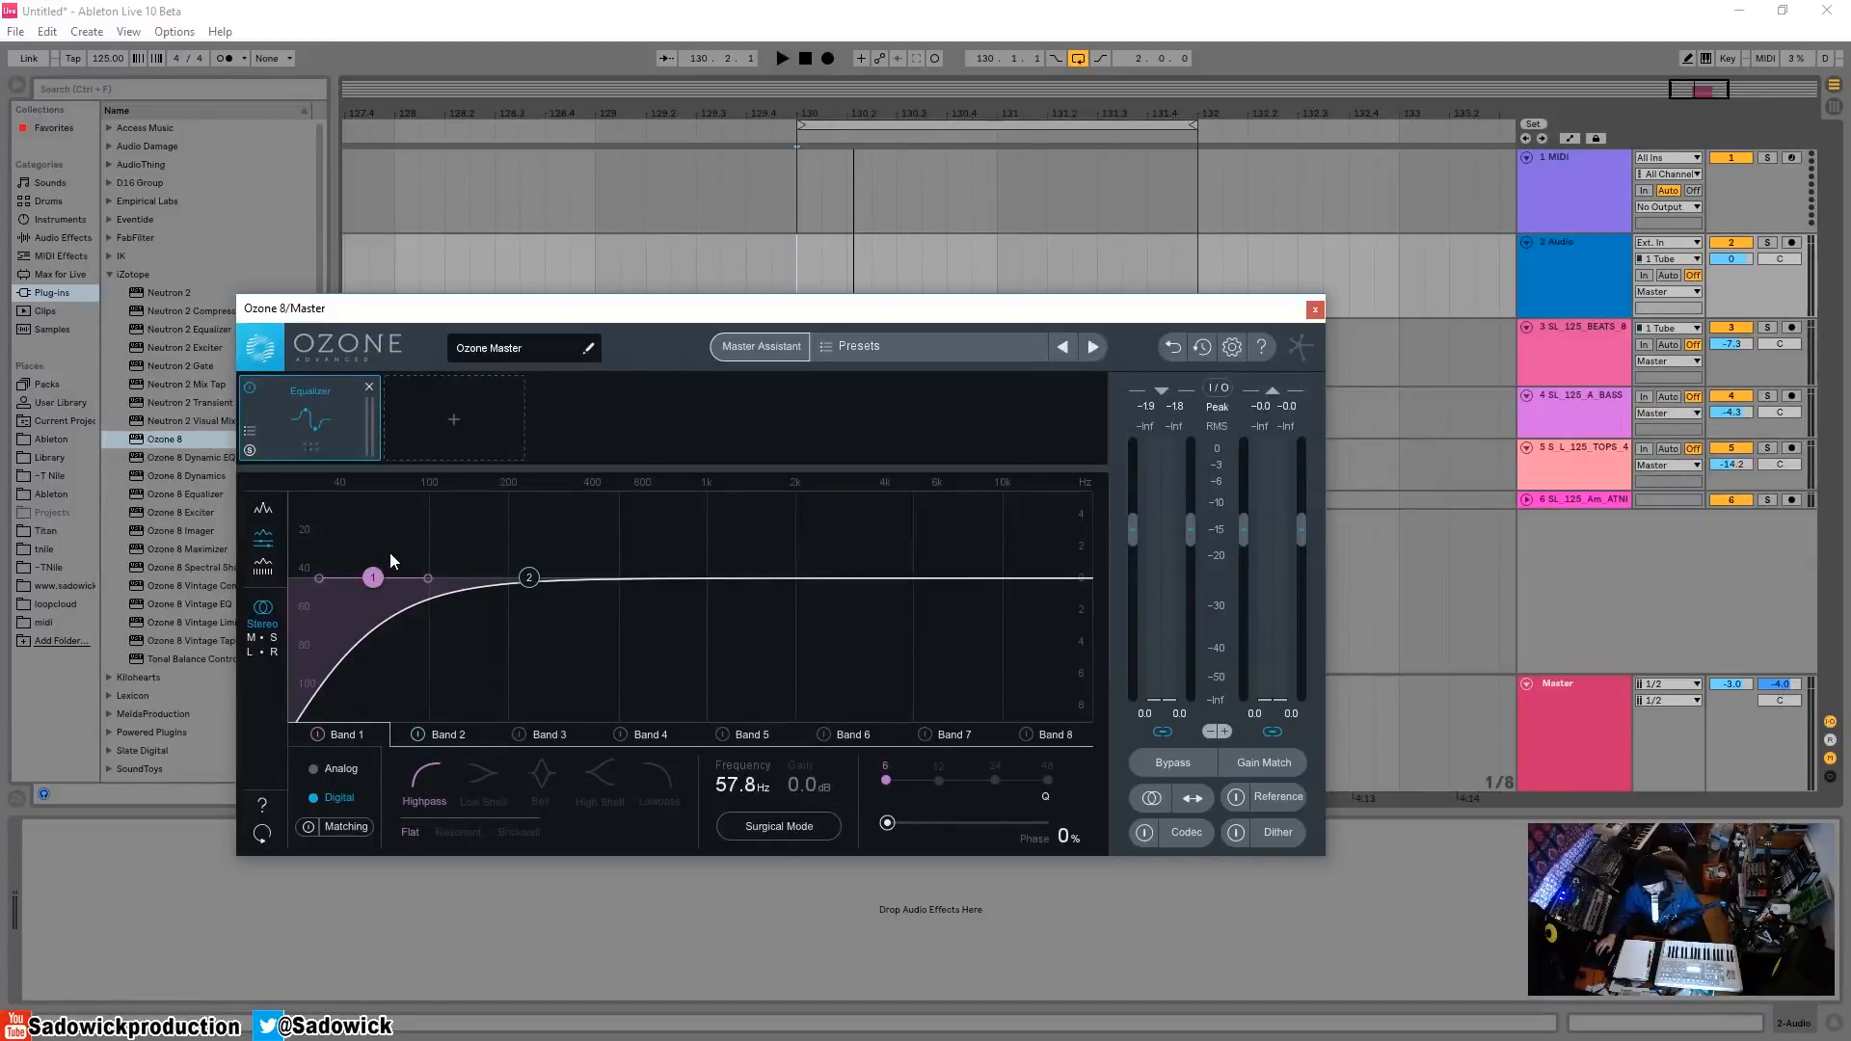
left_click_drag(744, 308, 751, 281)
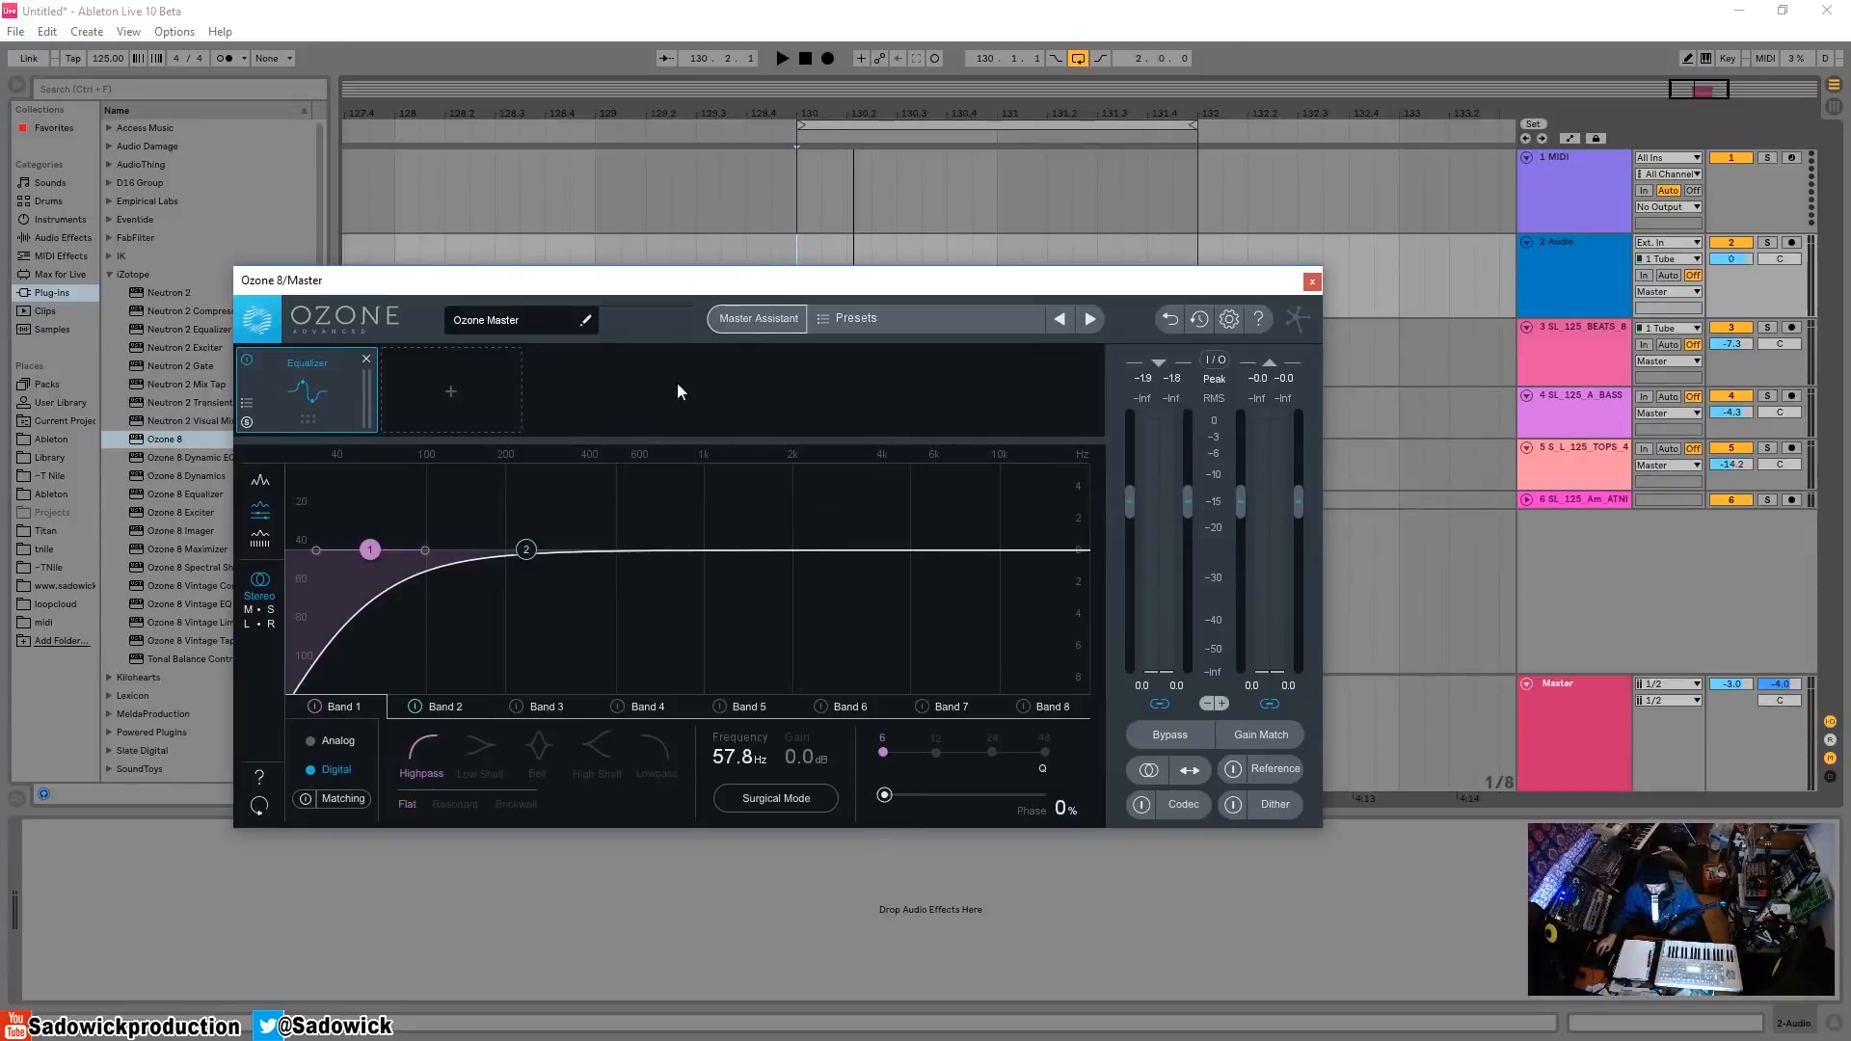
left_click_drag(653, 288, 639, 272)
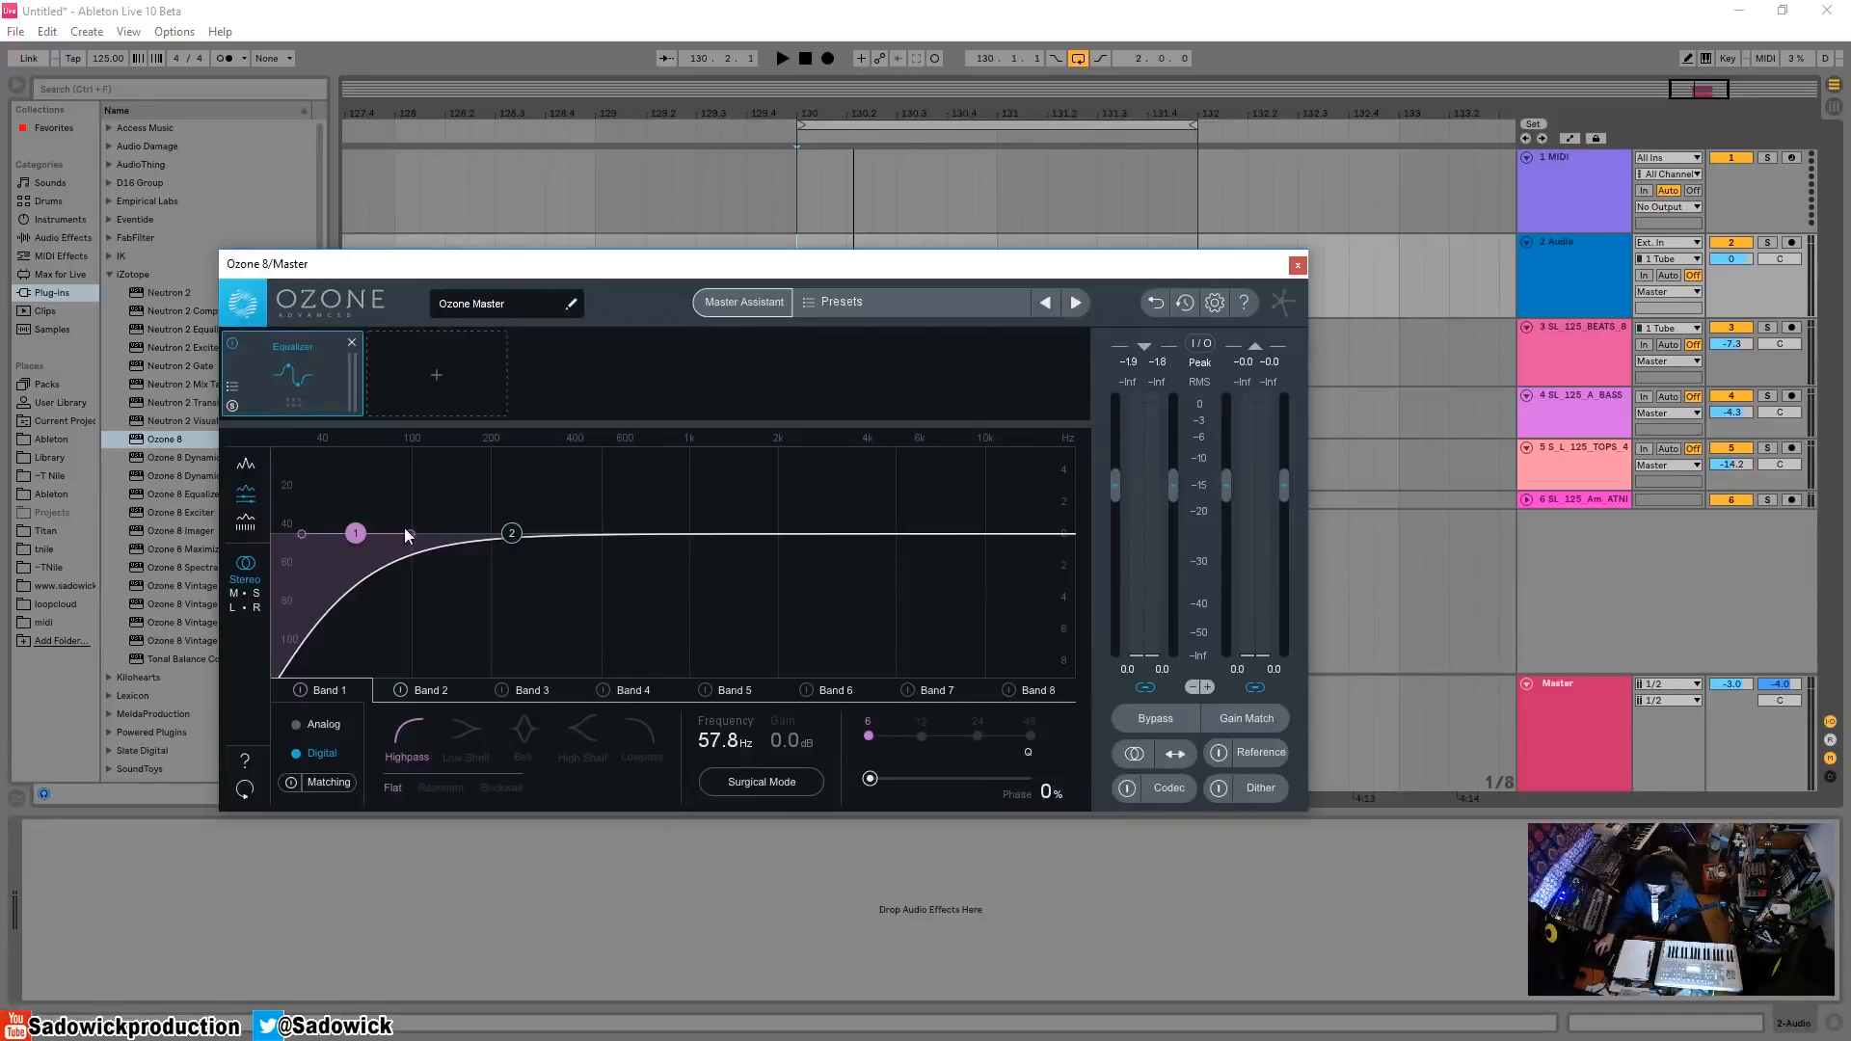
- Switch the Equalizer to Analog mode, set Band 1's highpass cutoff to about 58.4 Hz, and play the loop briefly
left_click(298, 725)
left_click_drag(411, 538, 358, 535)
key("space")
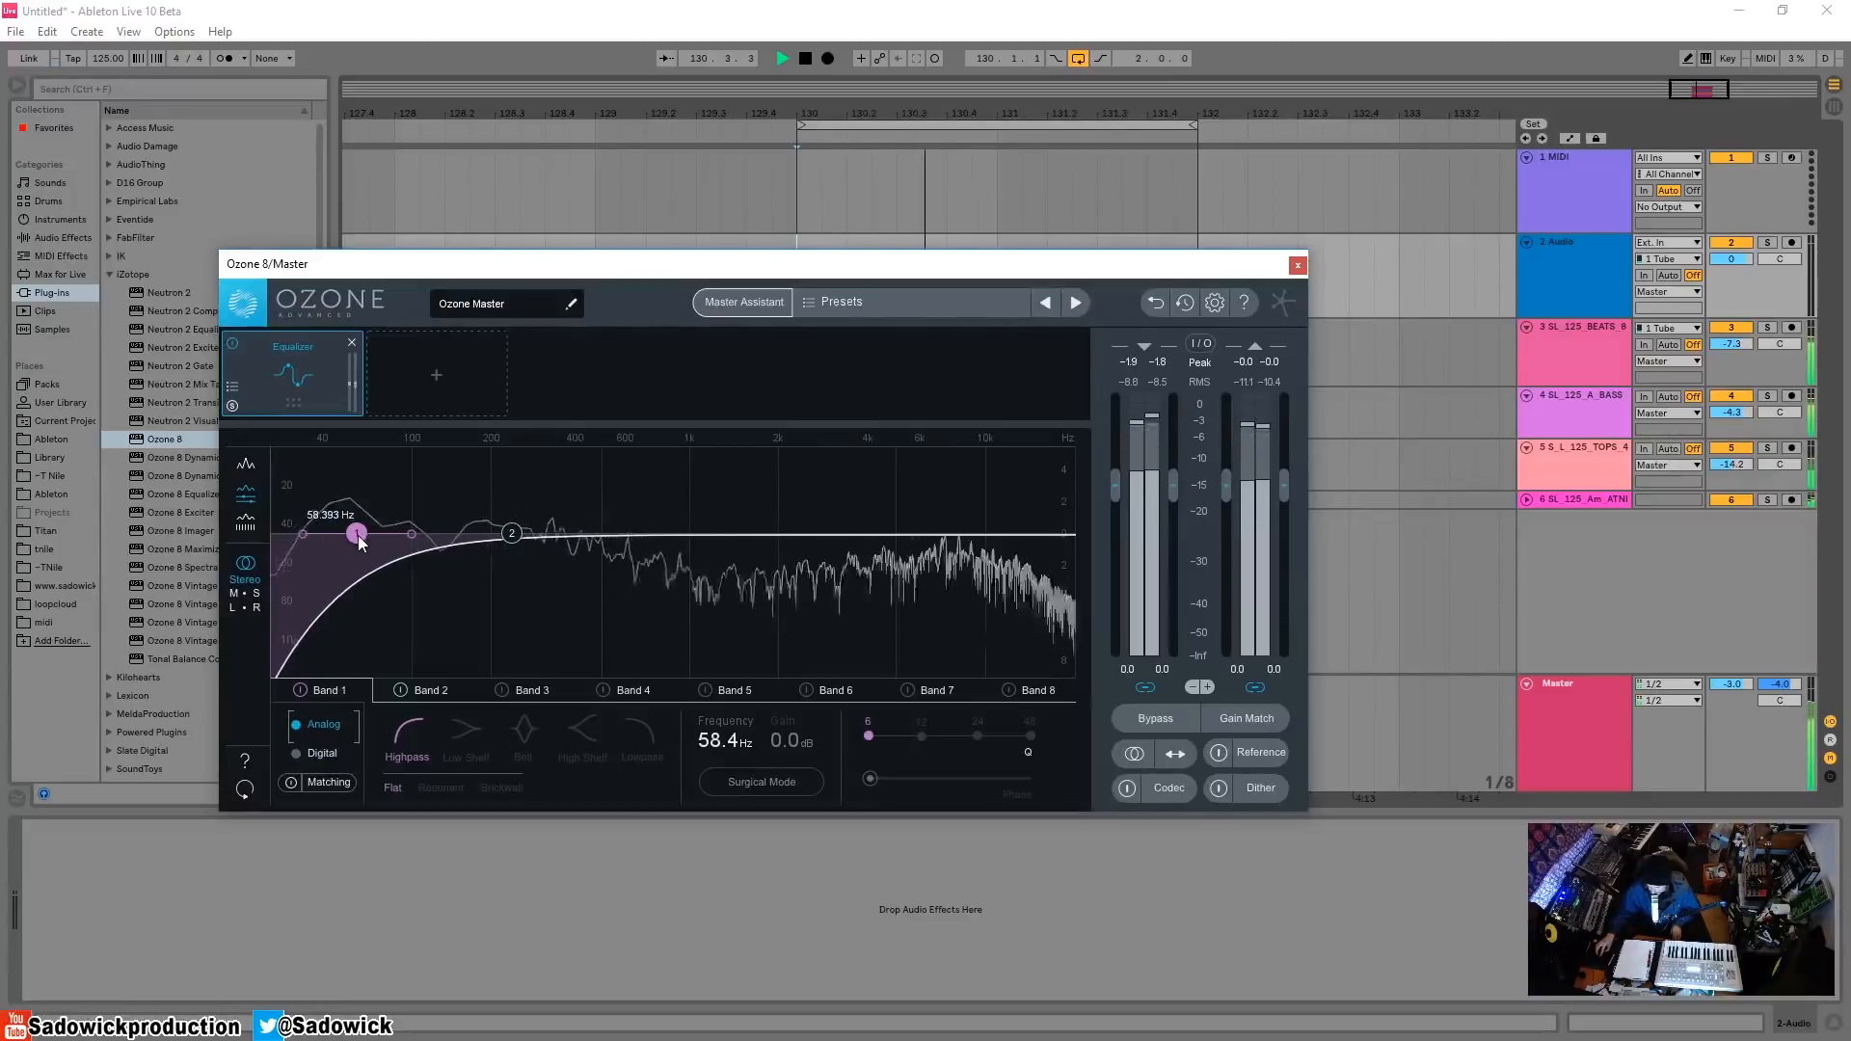
key("space")
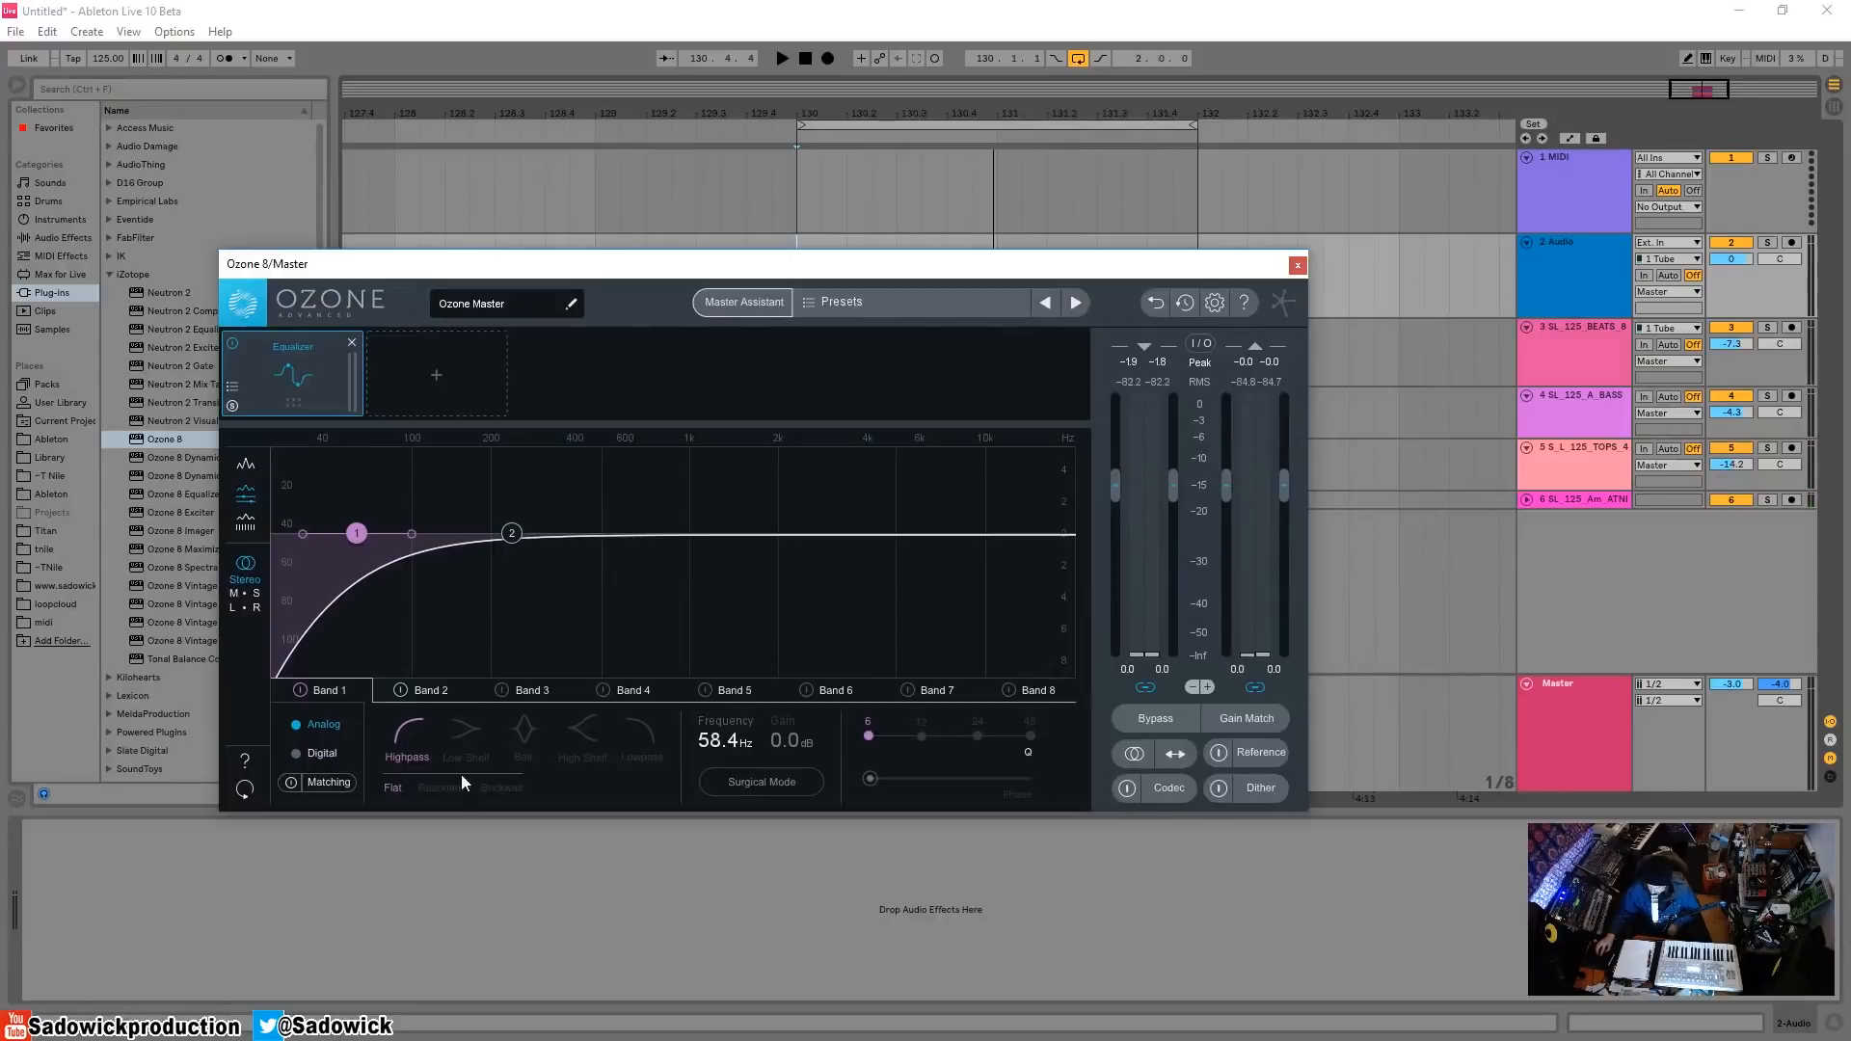
- Try a Low Shelf on Band 2 at about 555 Hz, -2.7 dB and Q 24.0, with Band 1 turned off
left_click(512, 533)
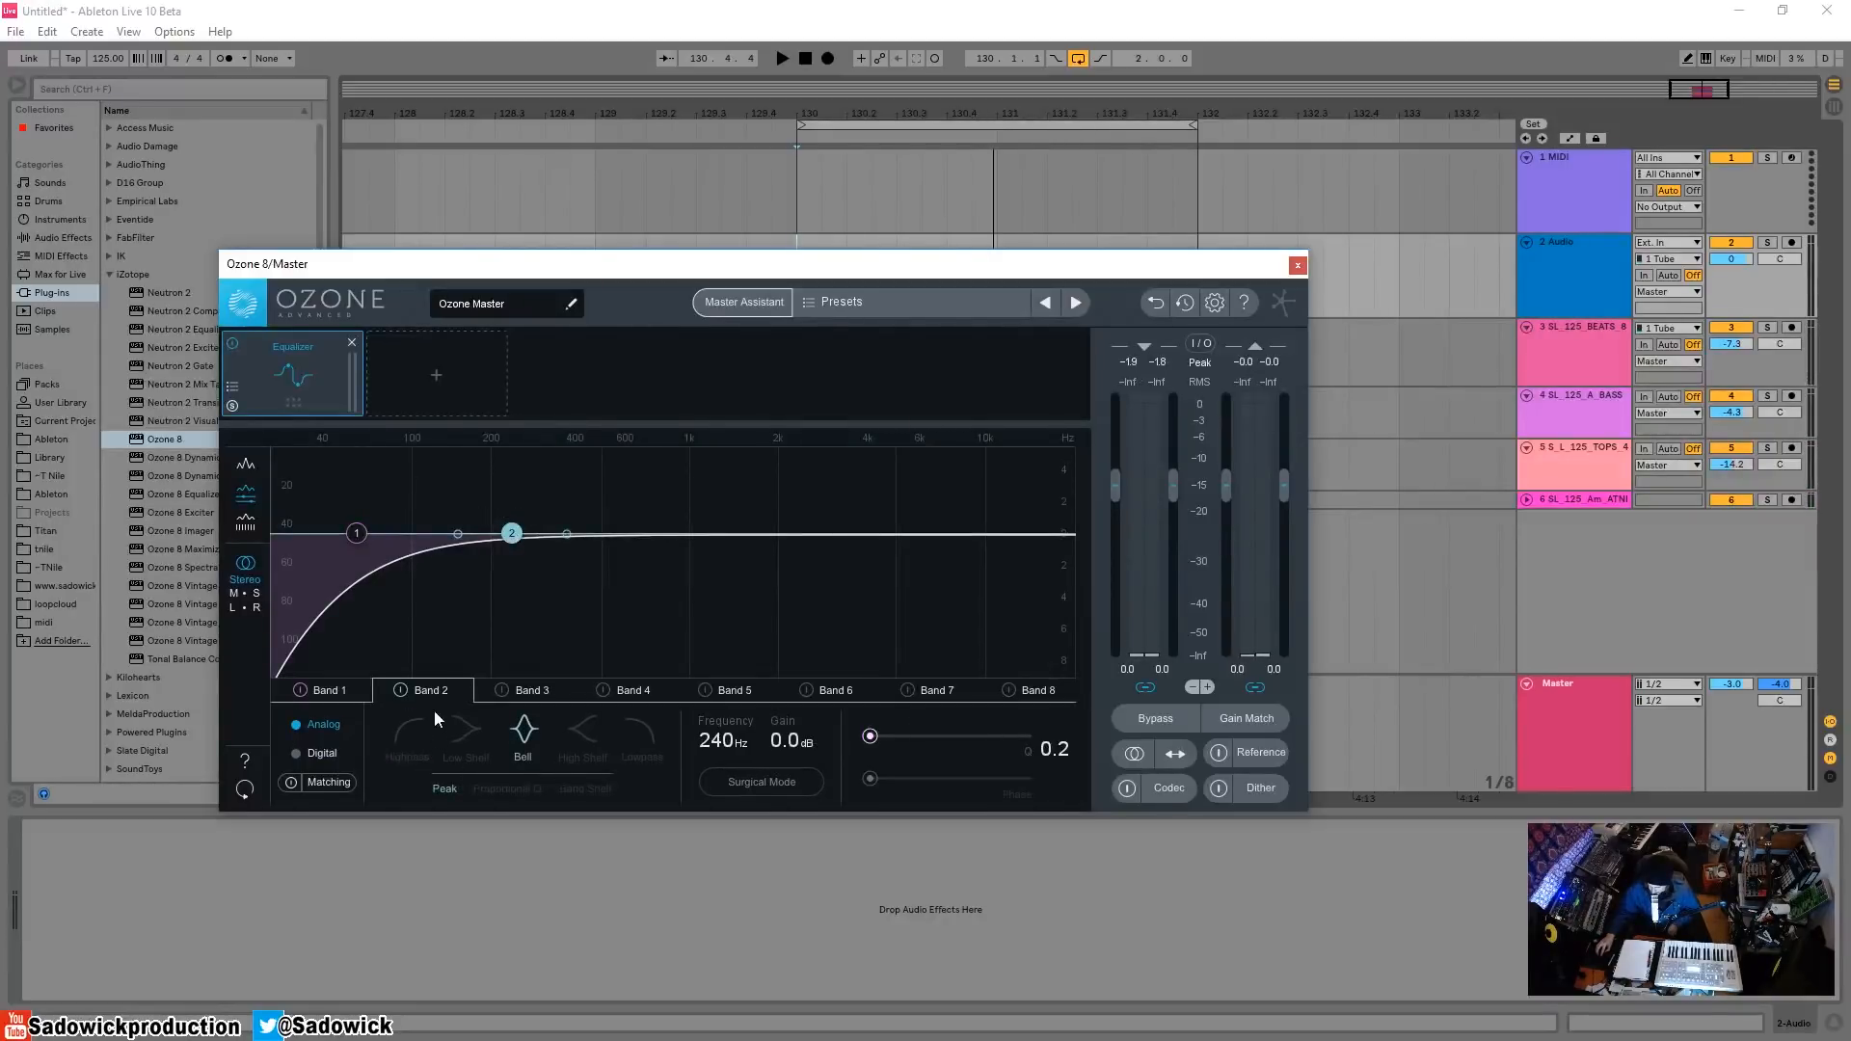
left_click_drag(514, 535, 605, 536)
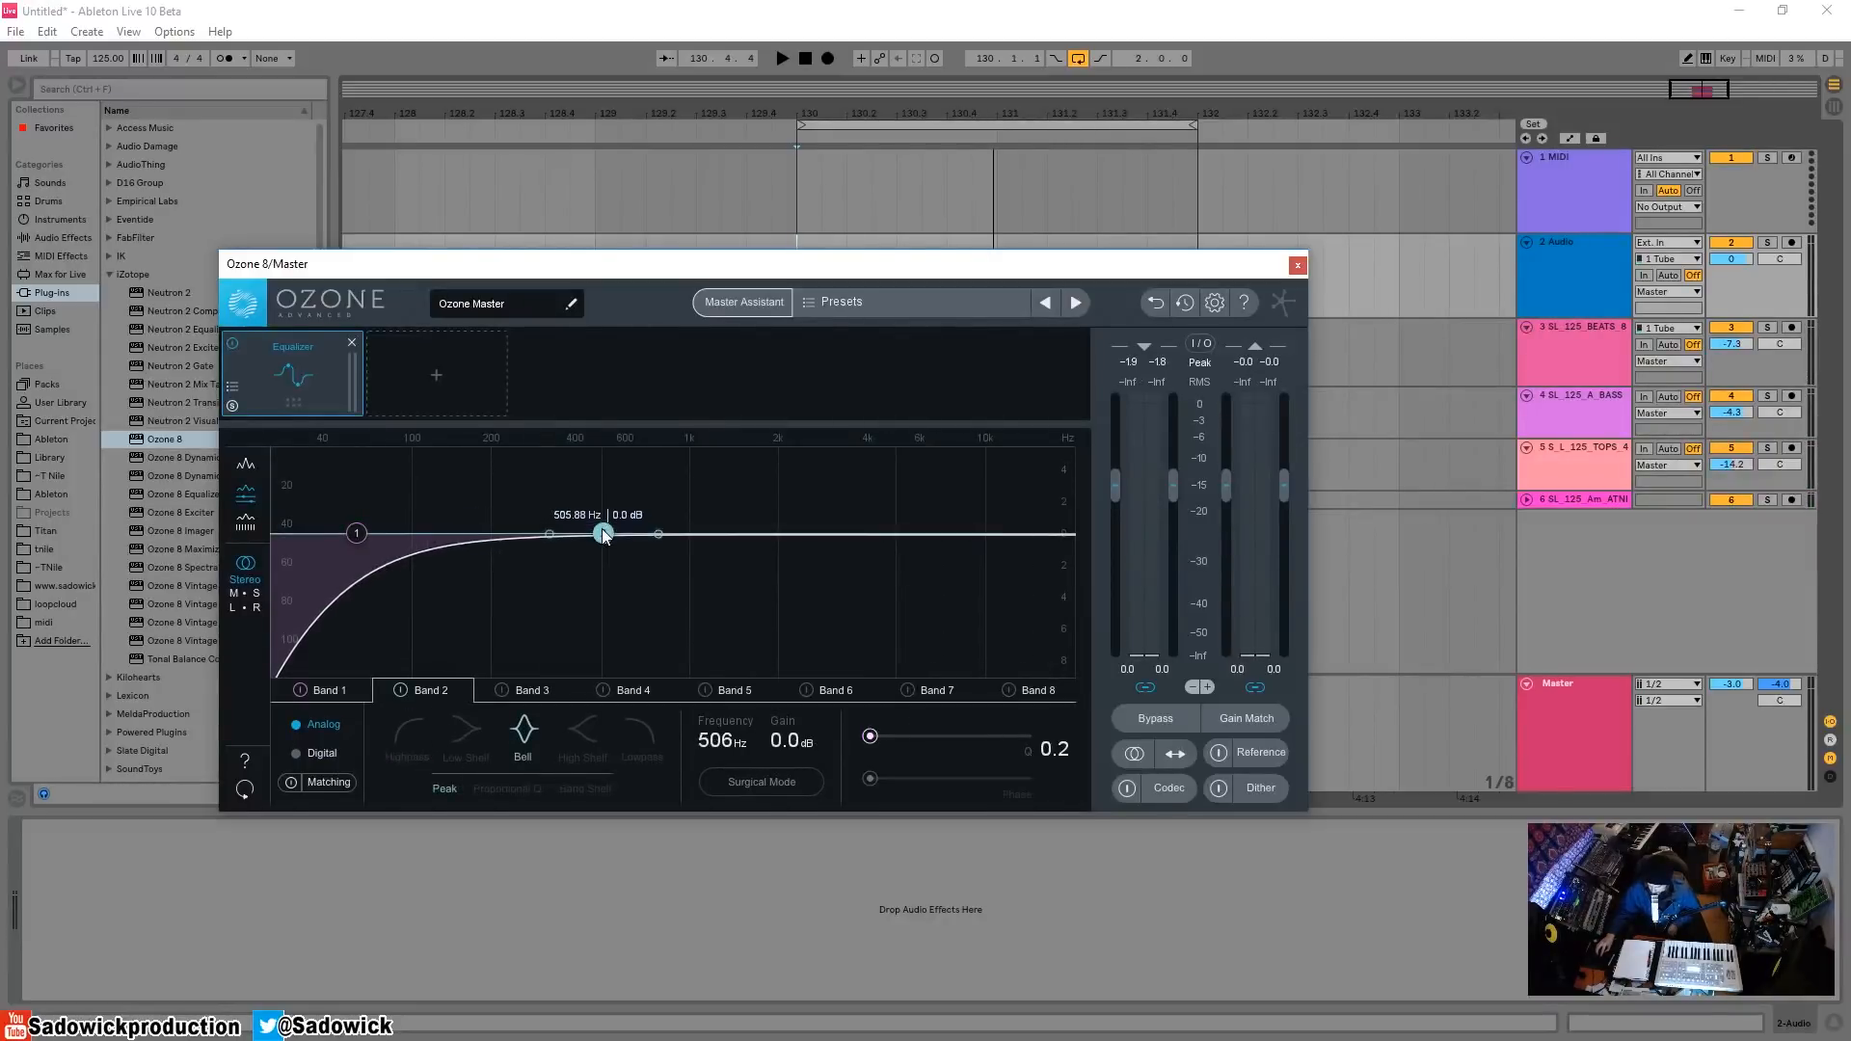
left_click(467, 733)
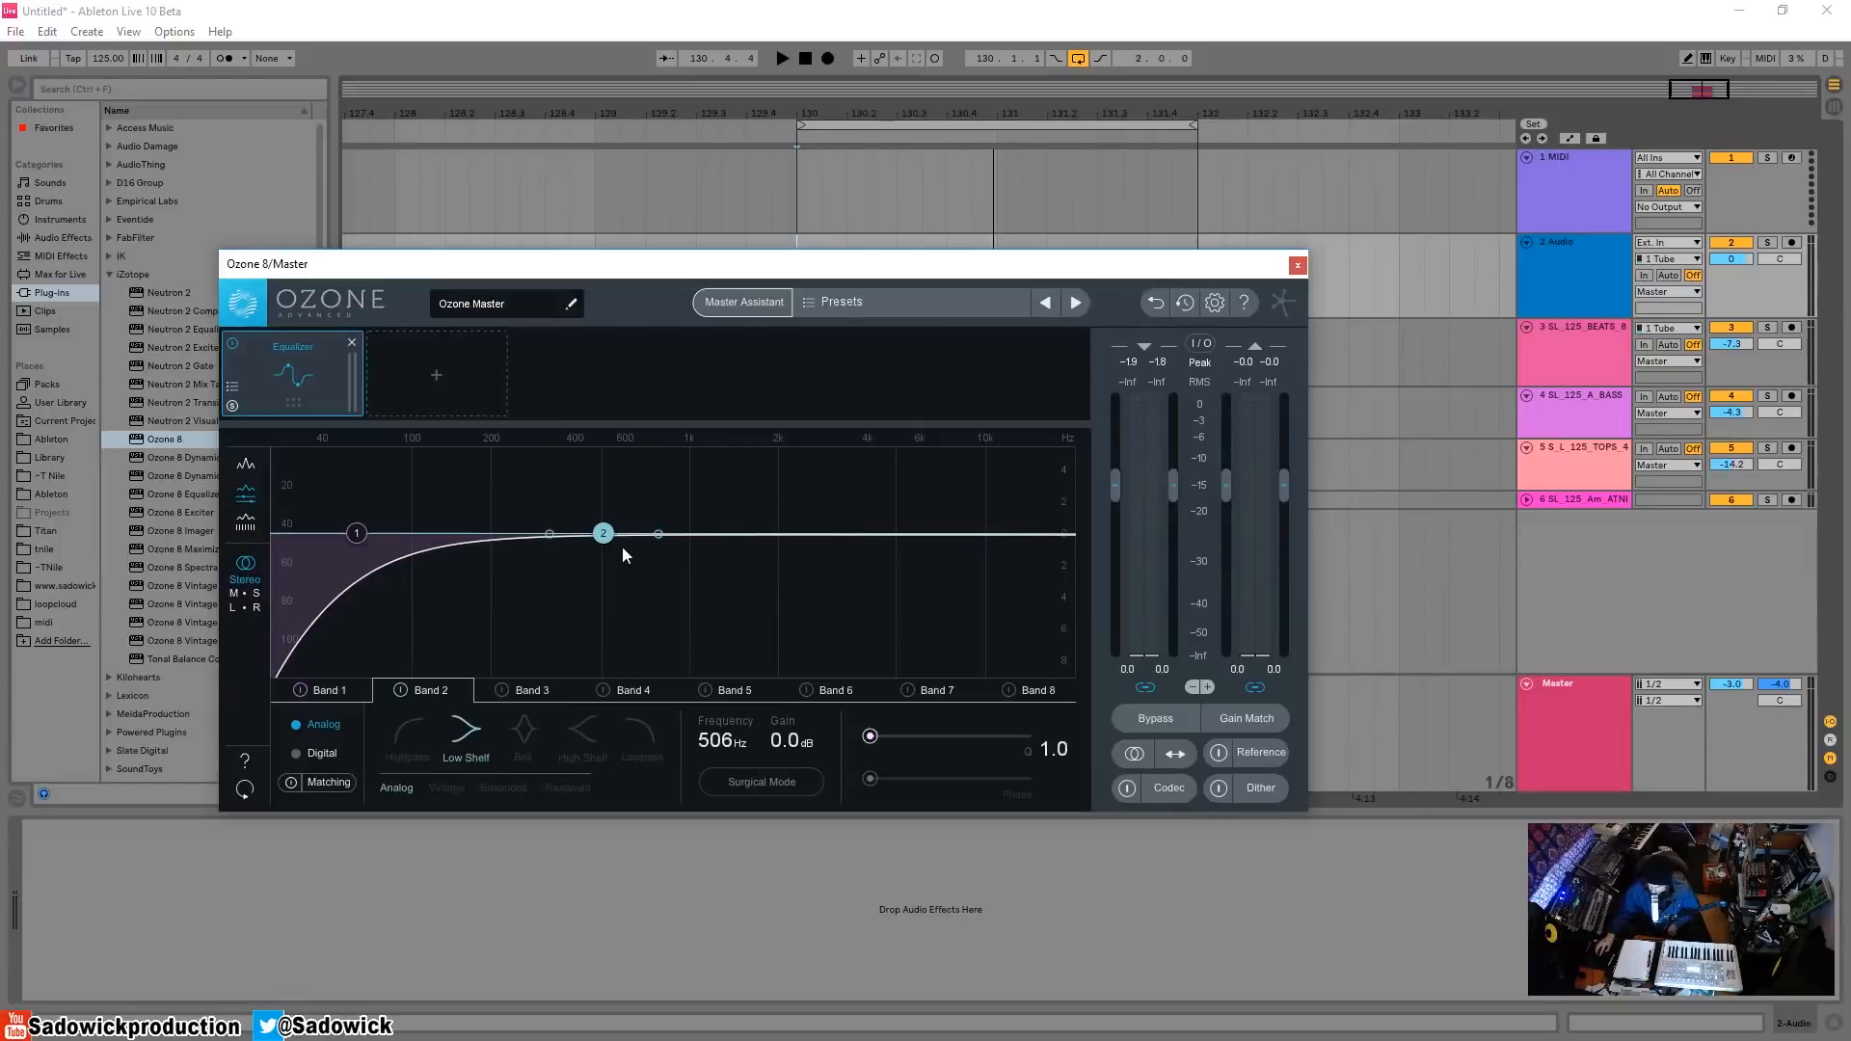
left_click_drag(604, 534, 623, 576)
left_click(301, 690)
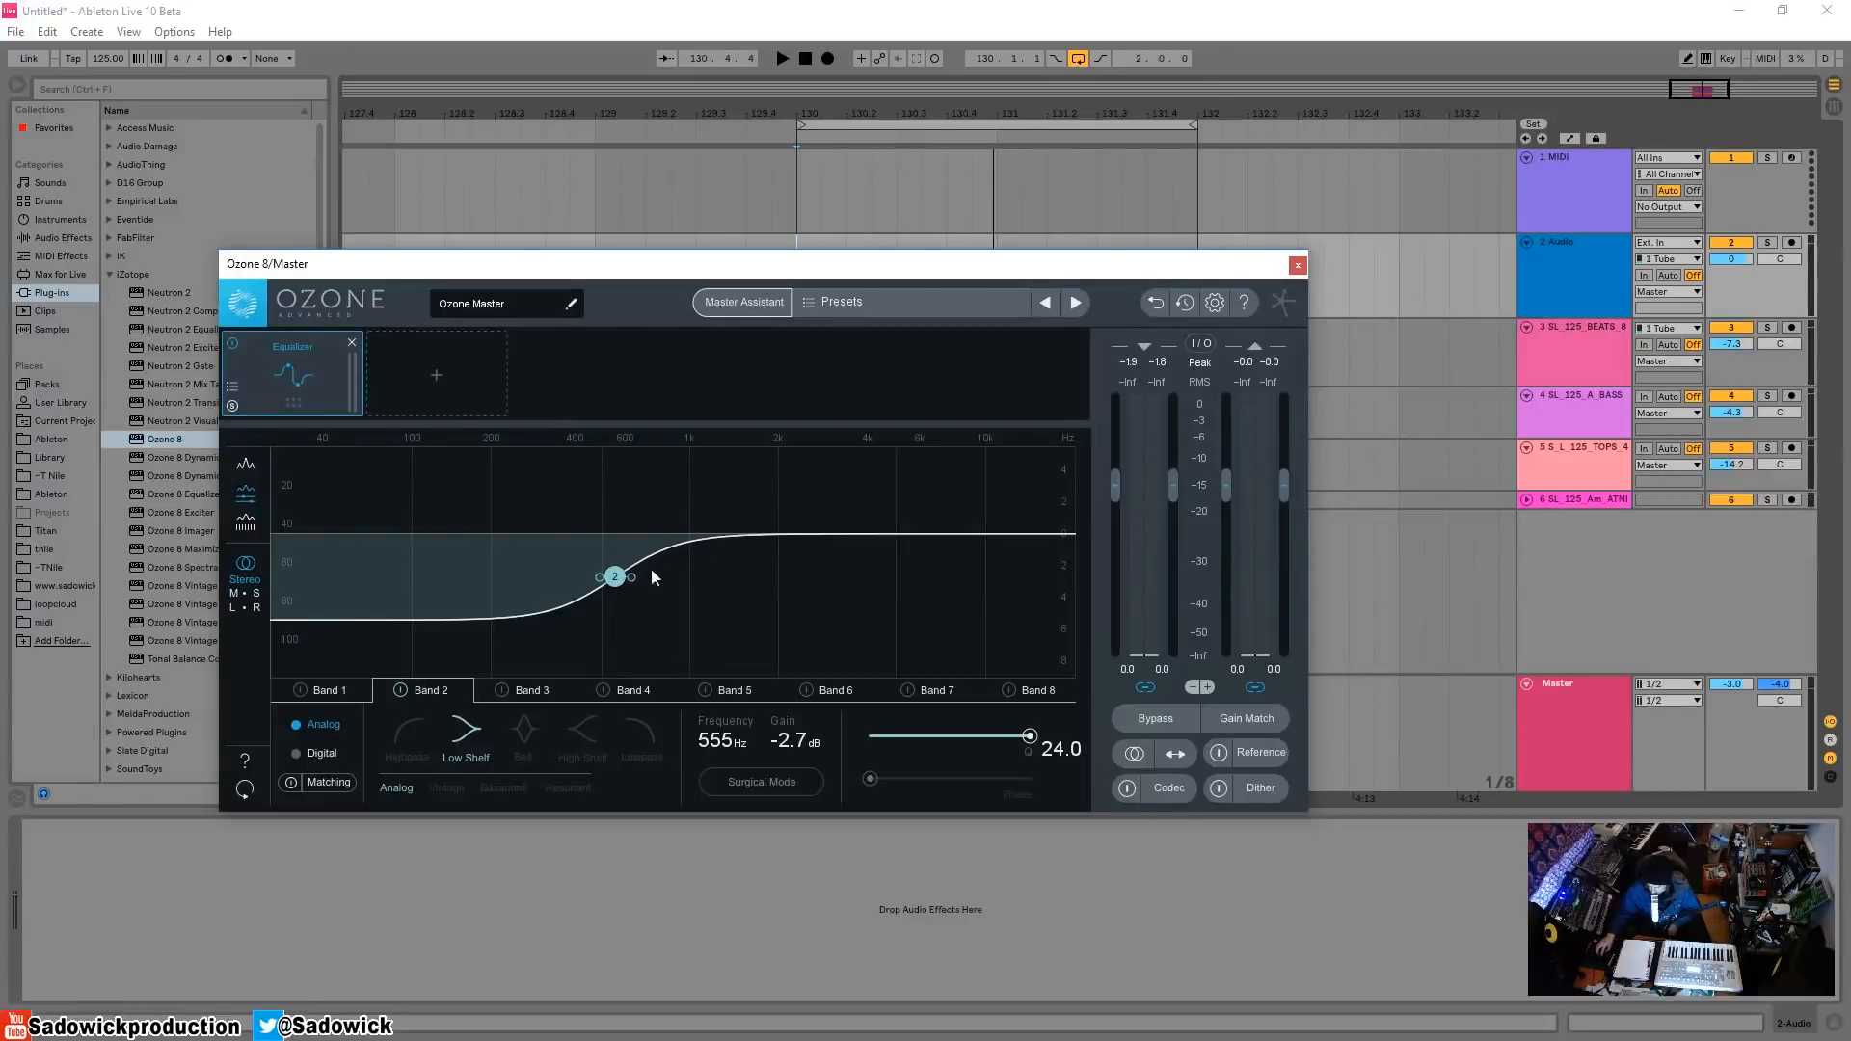
- Try Band 2 as an Analog High Shelf at about 726 Hz, -1.9 dB and Q 14.8
left_click(581, 733)
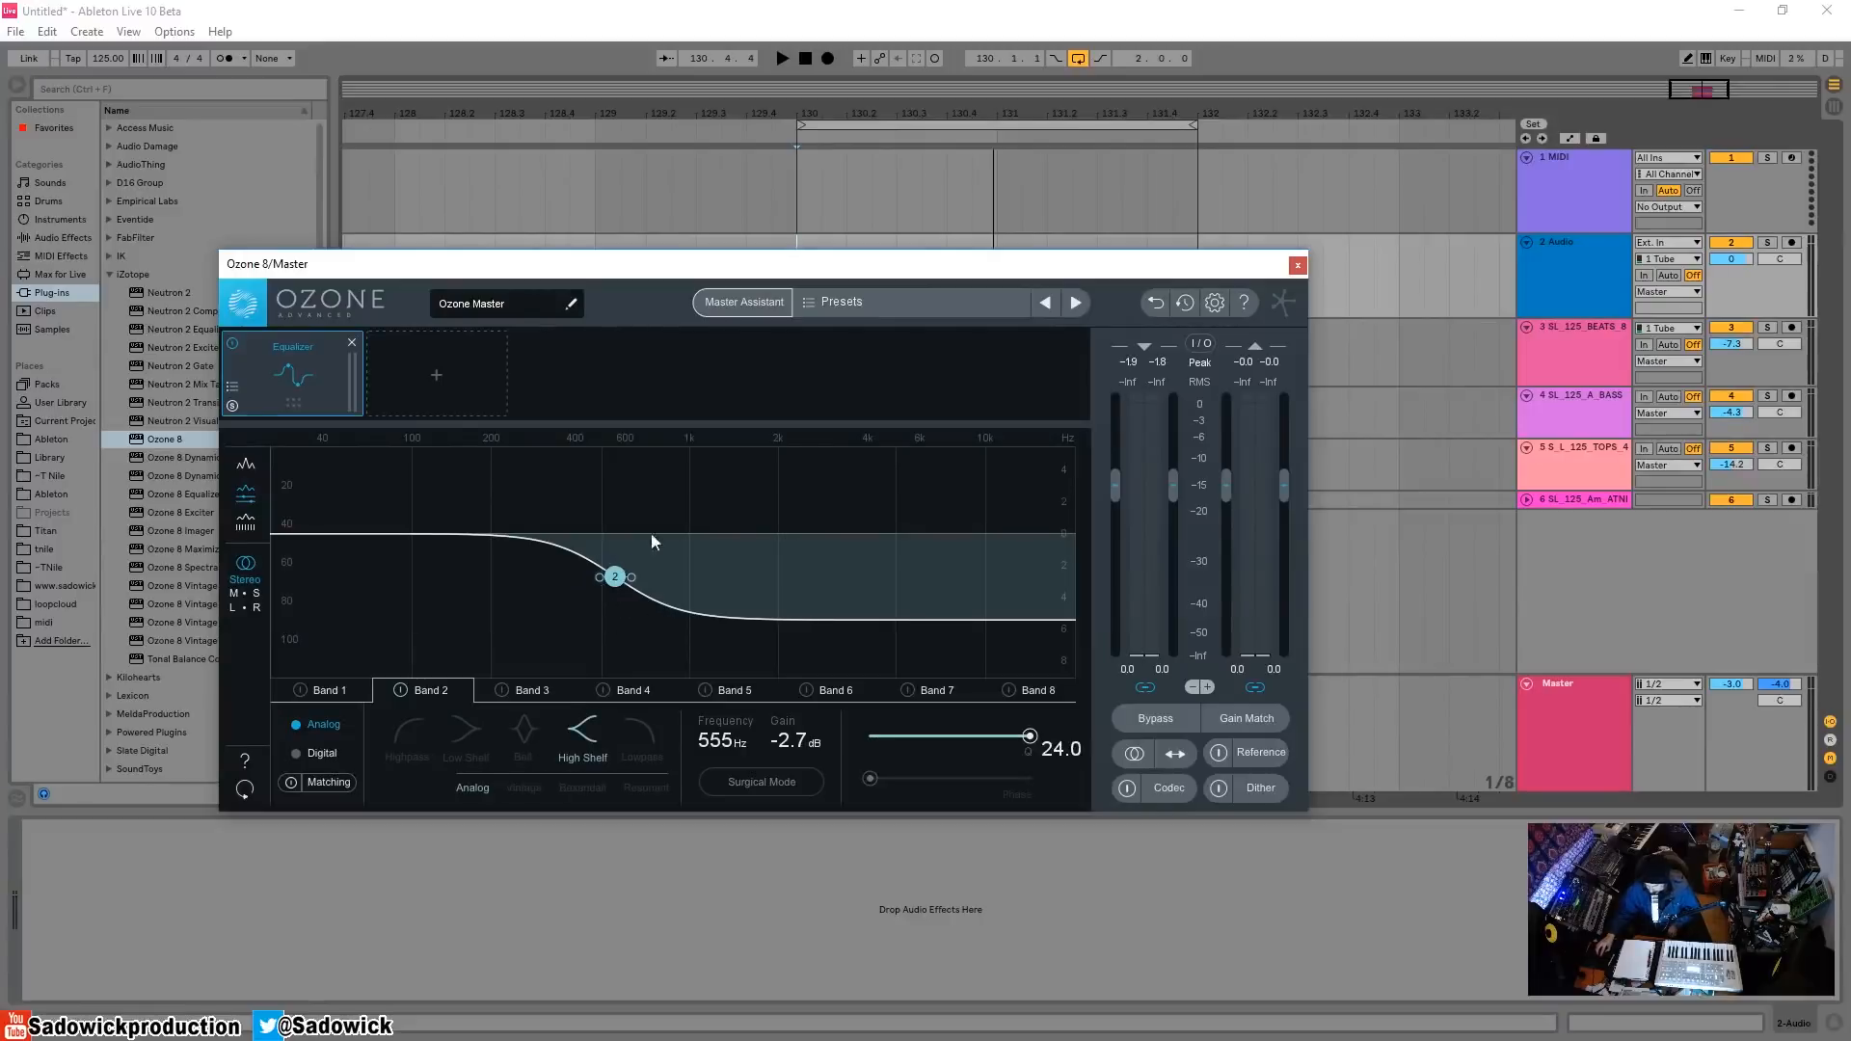
left_click_drag(616, 577, 654, 562)
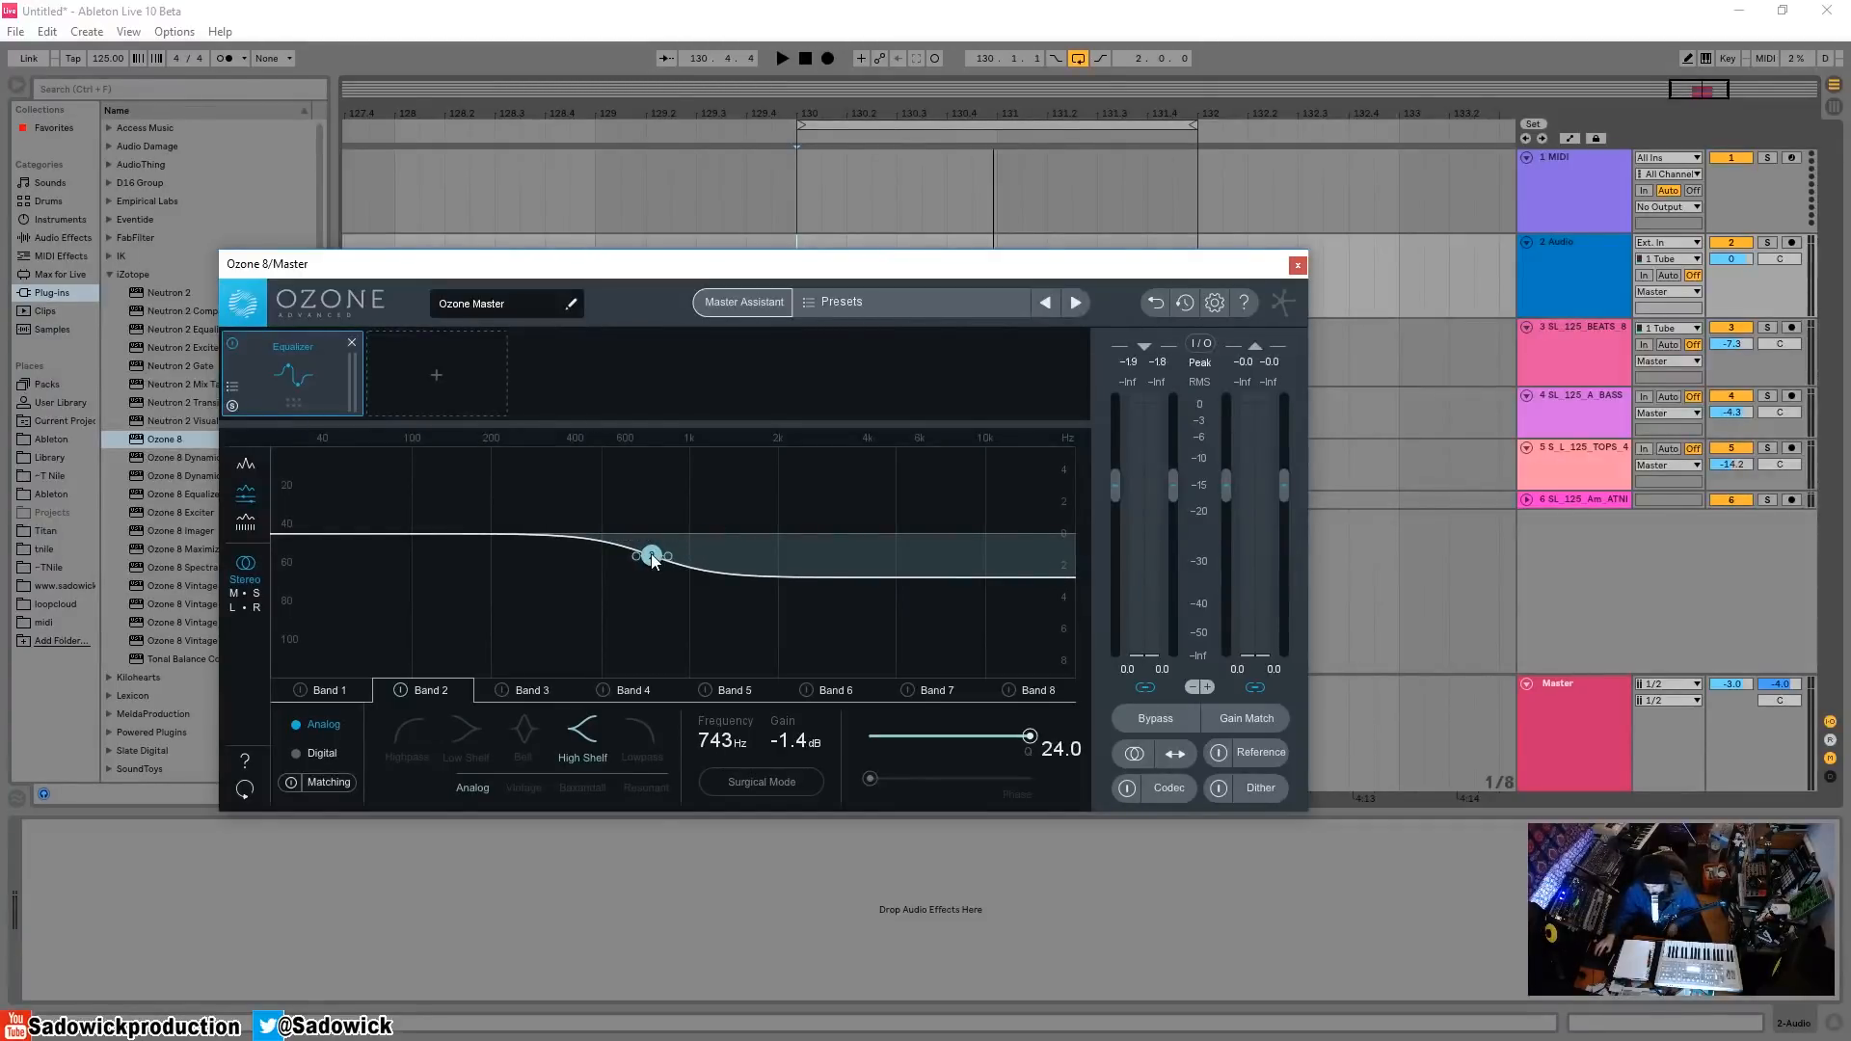
left_click_drag(654, 563, 679, 559)
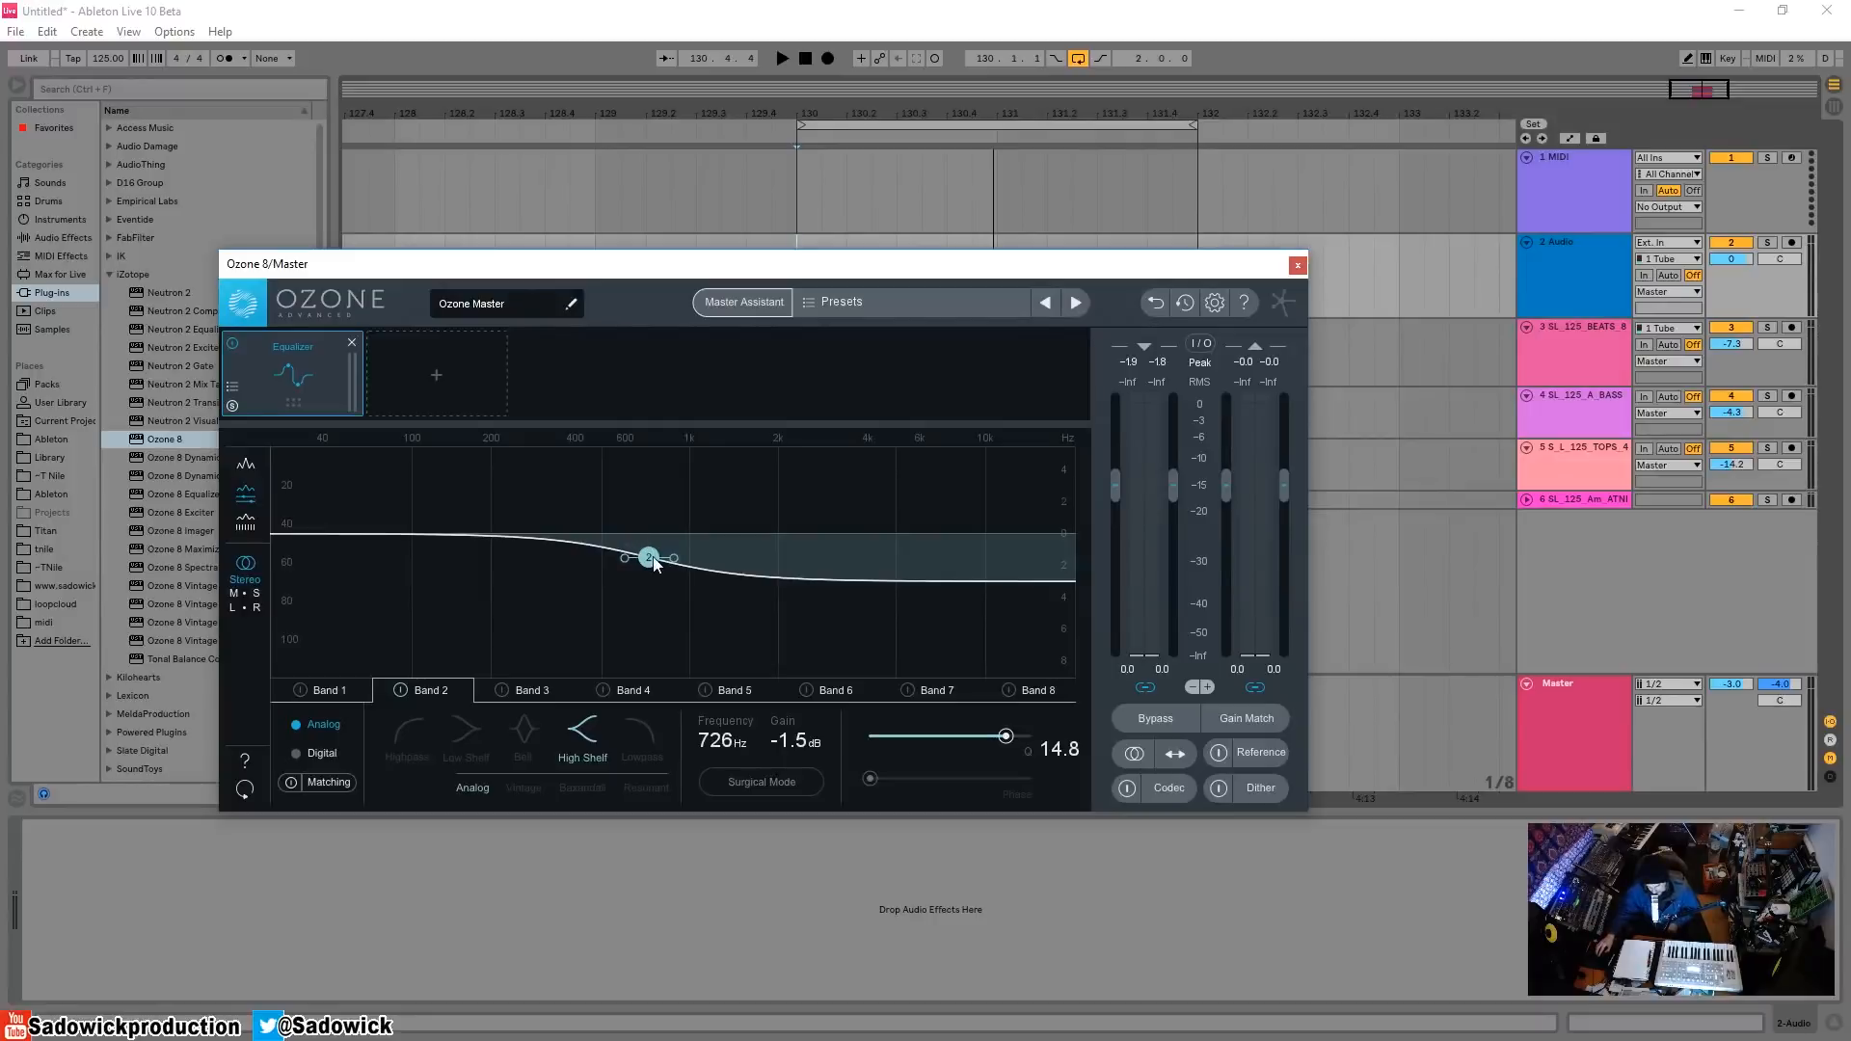
mouse_move(654, 564)
left_mouse_down()
mouse_move(665, 575)
mouse_move(649, 550)
mouse_move(615, 571)
mouse_move(673, 551)
mouse_move(649, 563)
left_mouse_up()
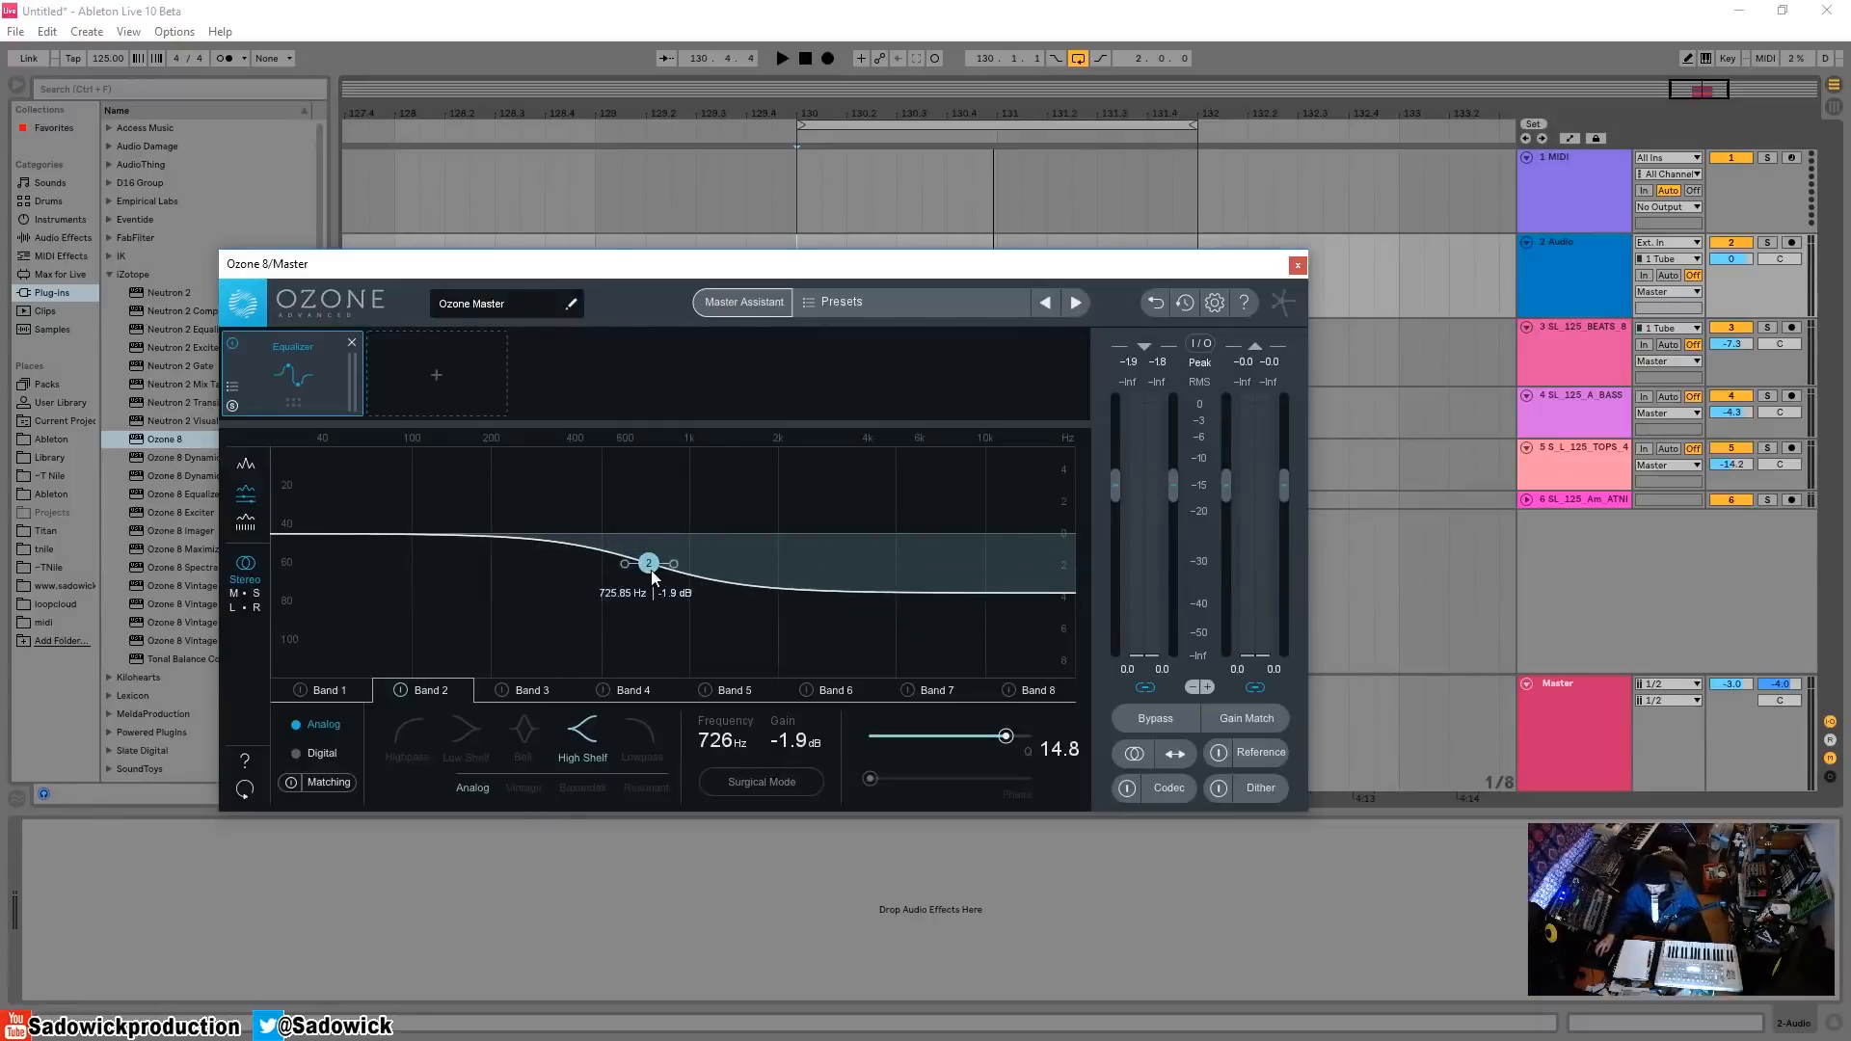
- Try the Vintage high shelf shape on Band 2 at varying cut depths, ending at about 8.40 kHz and -3.6 dB
left_click(524, 787)
left_click_drag(673, 565, 993, 591)
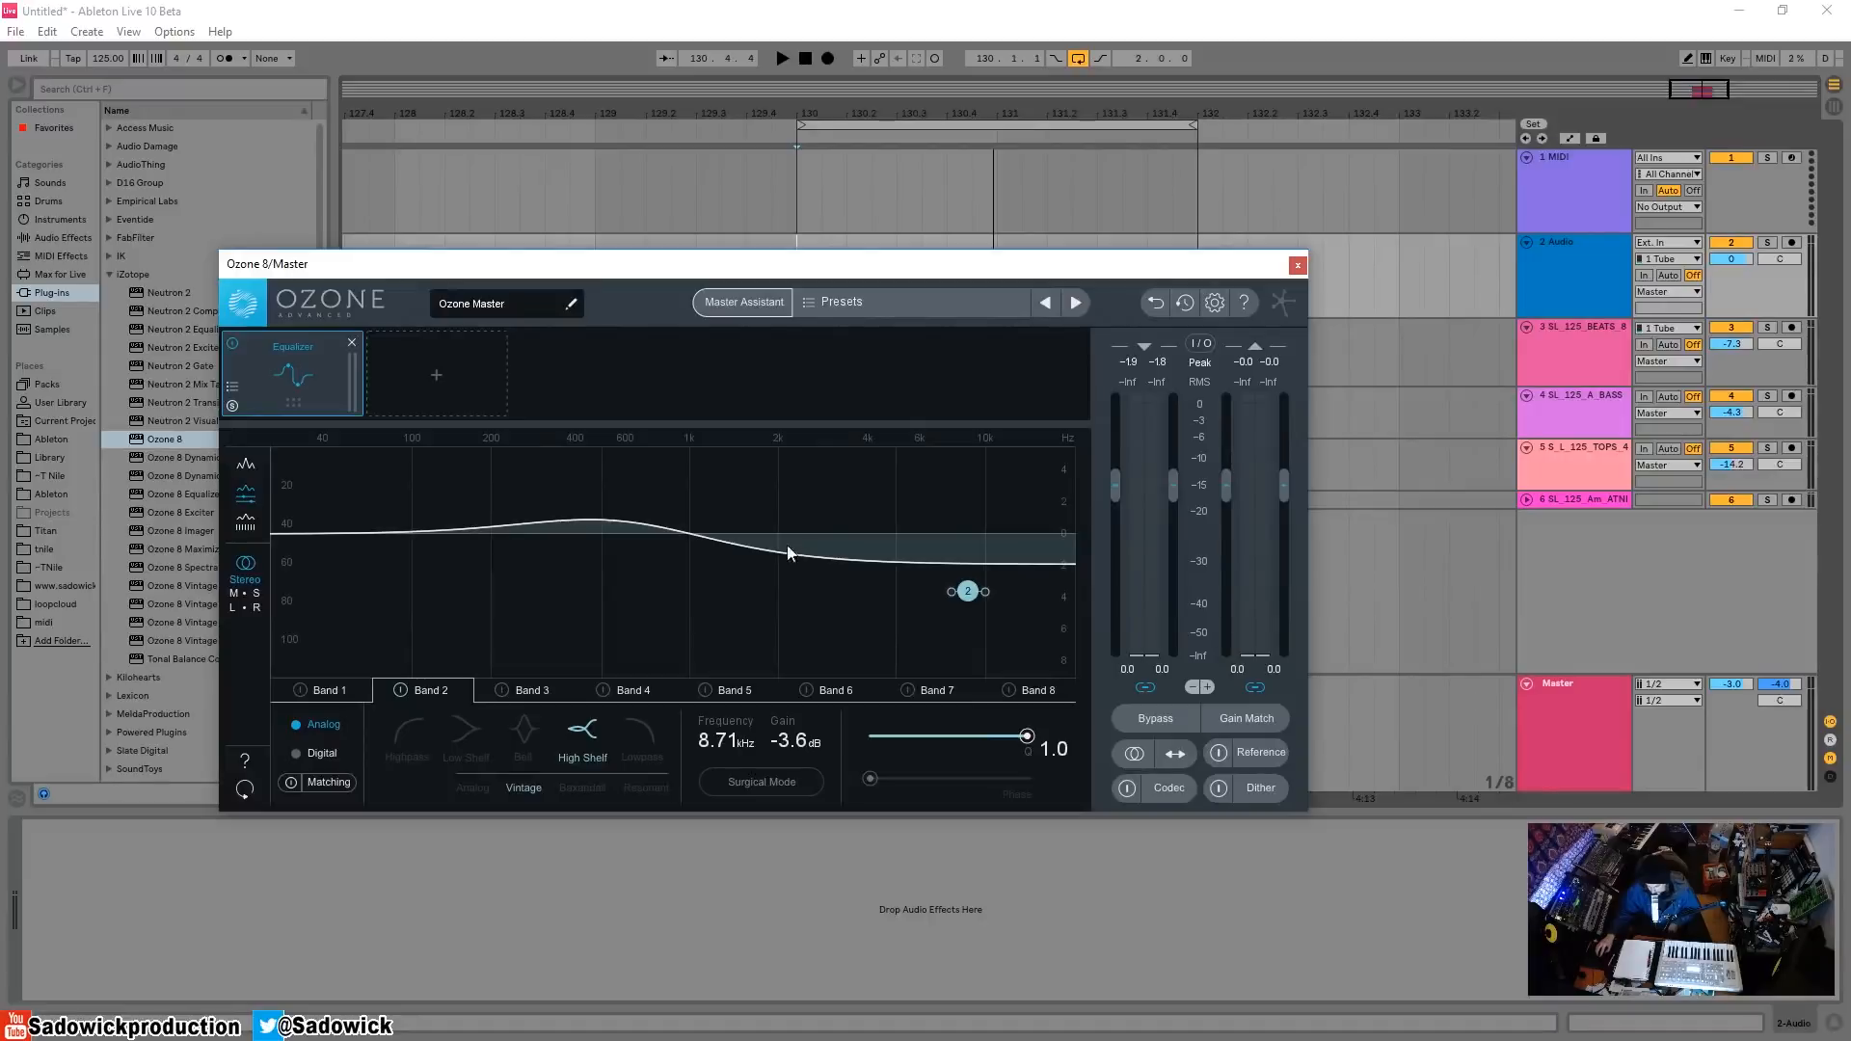
mouse_move(968, 591)
left_mouse_down()
mouse_move(1033, 591)
mouse_move(992, 612)
mouse_move(995, 645)
mouse_move(965, 535)
mouse_move(962, 627)
left_mouse_up()
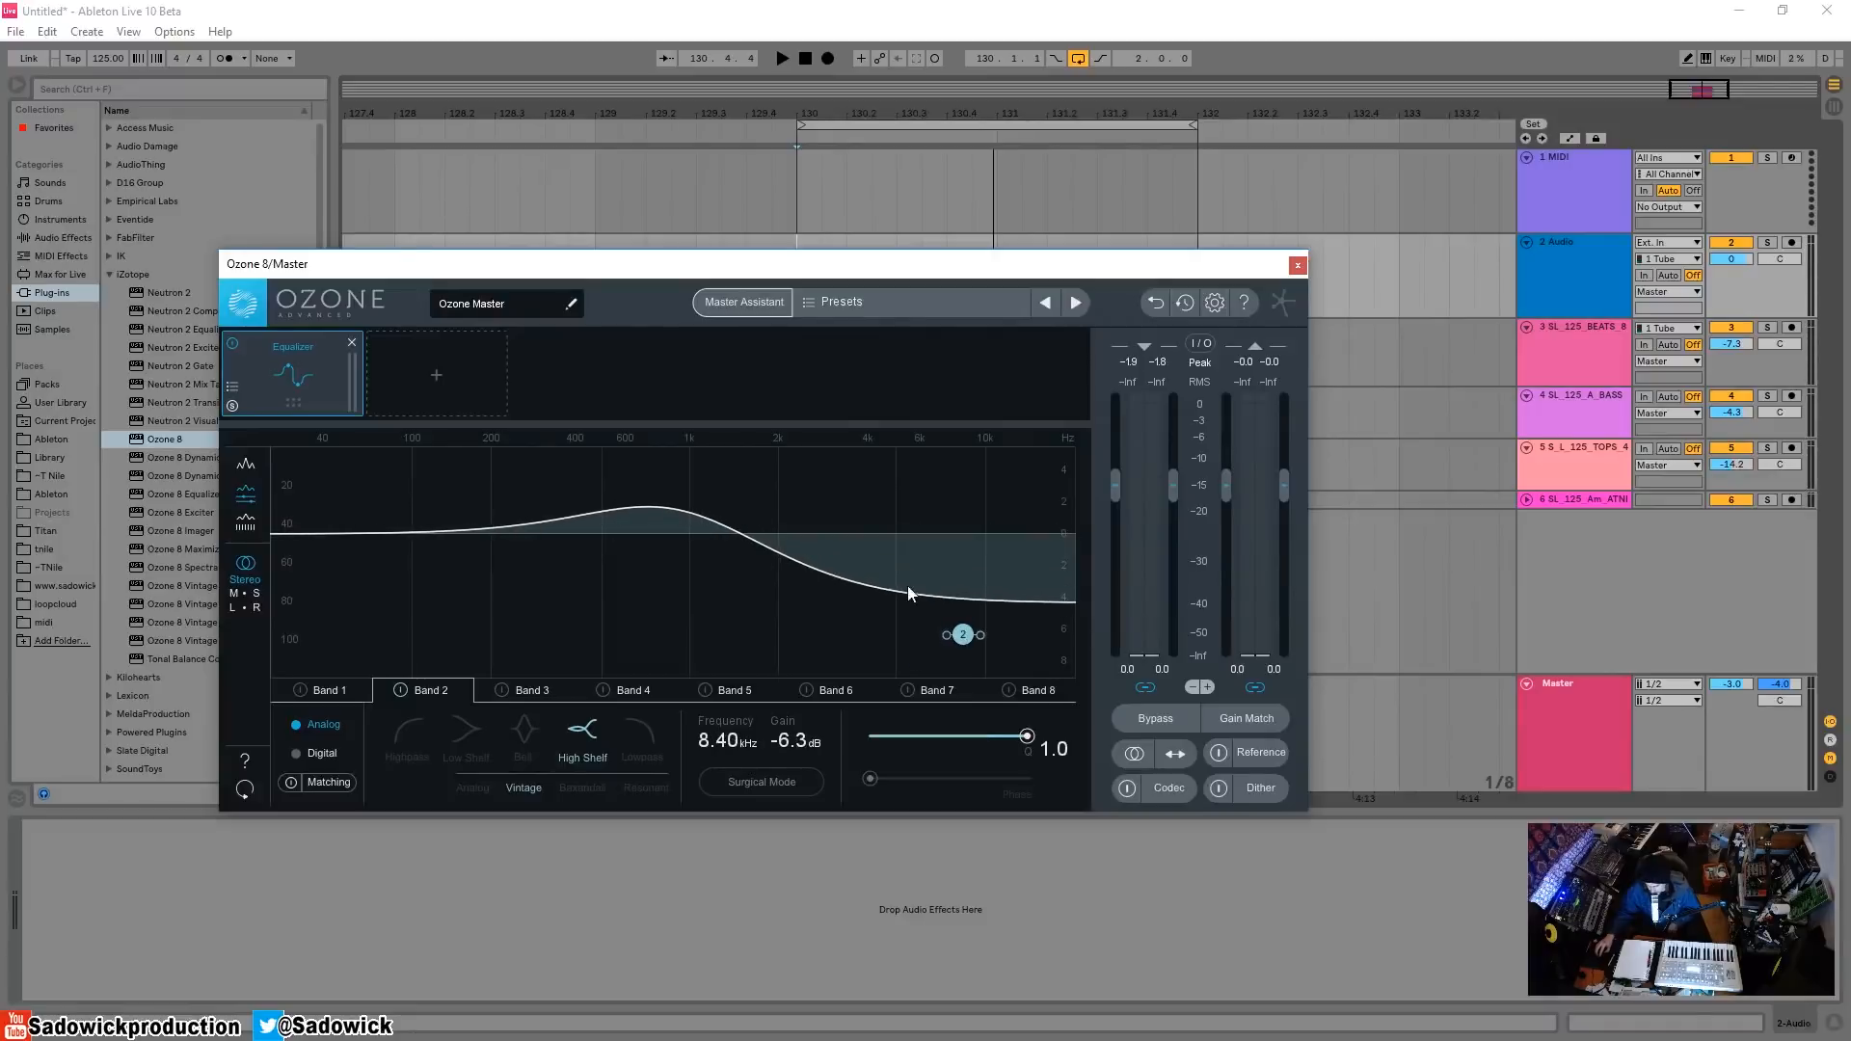
left_click_drag(962, 635, 961, 631)
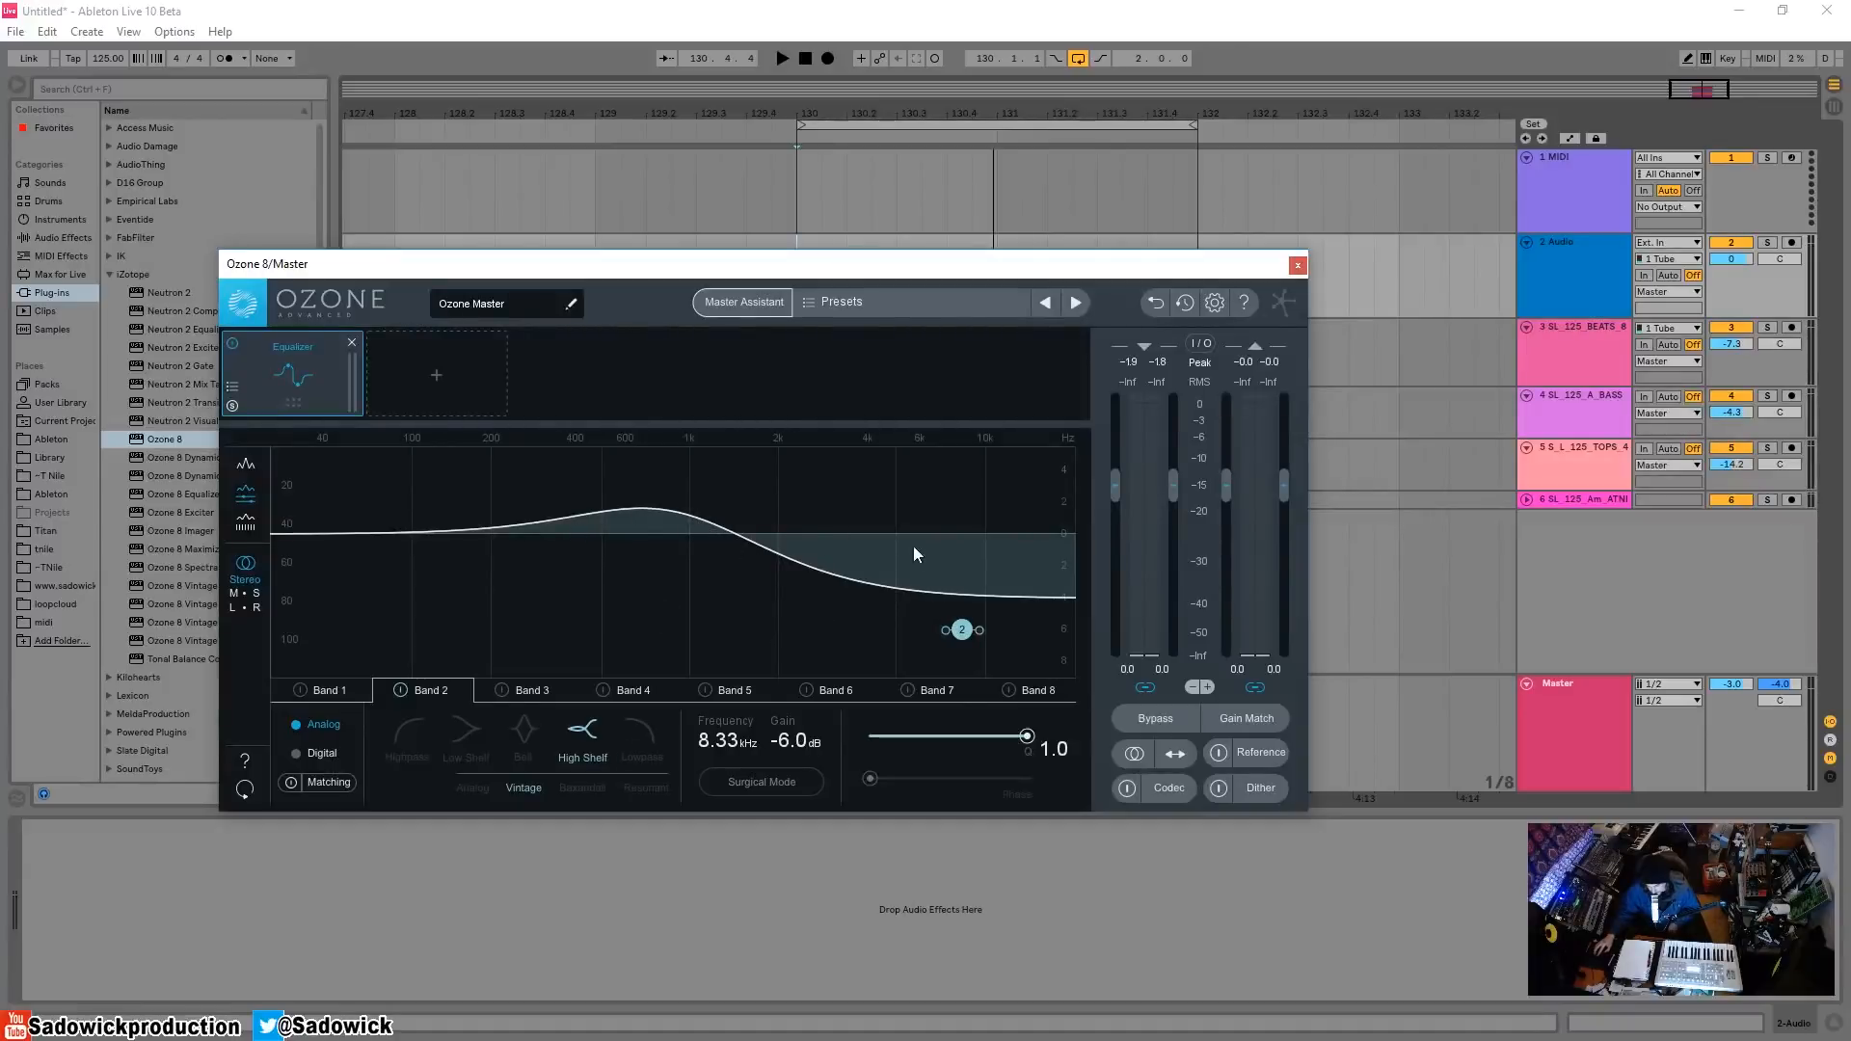
left_click_drag(963, 633, 962, 590)
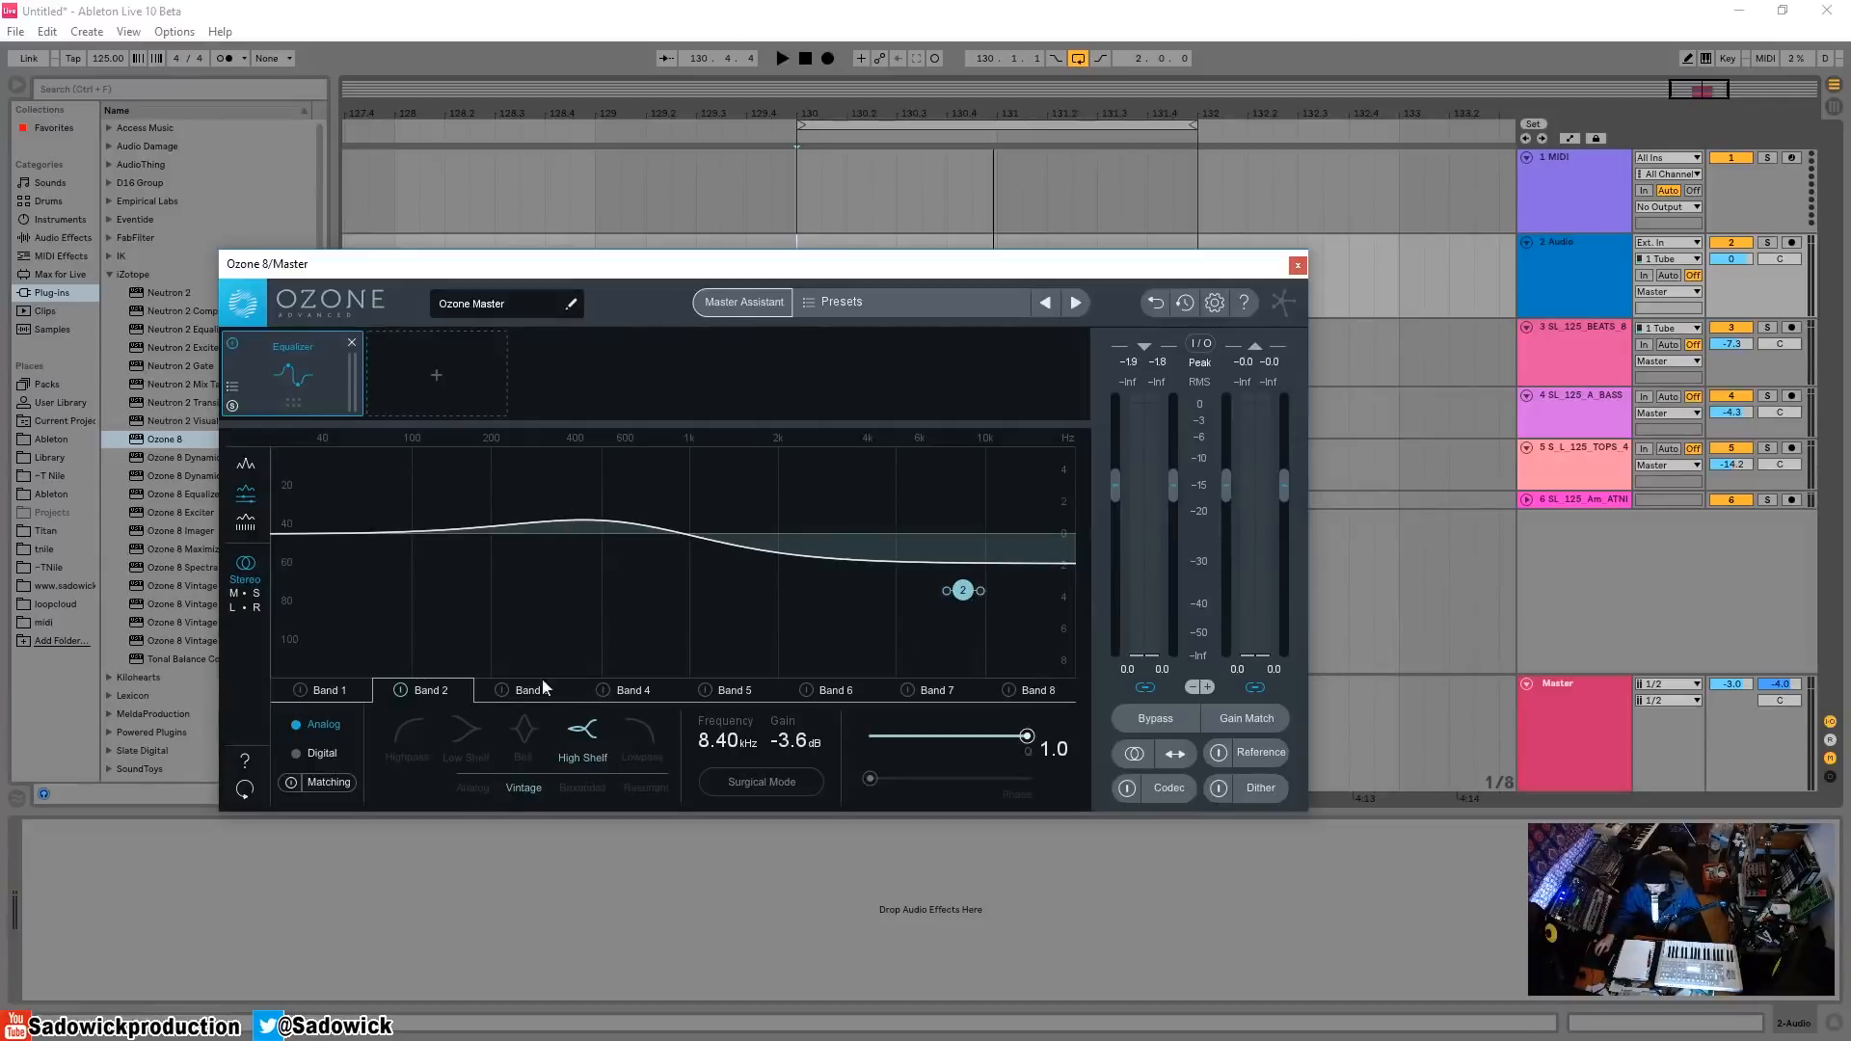
- Try Band 2's Baxandall high shelf at about 1.26 kHz and -7.5 dB, followed by the Resonant shape at about 526 Hz and -0.7 dB
left_click(582, 789)
left_click_drag(968, 599, 721, 660)
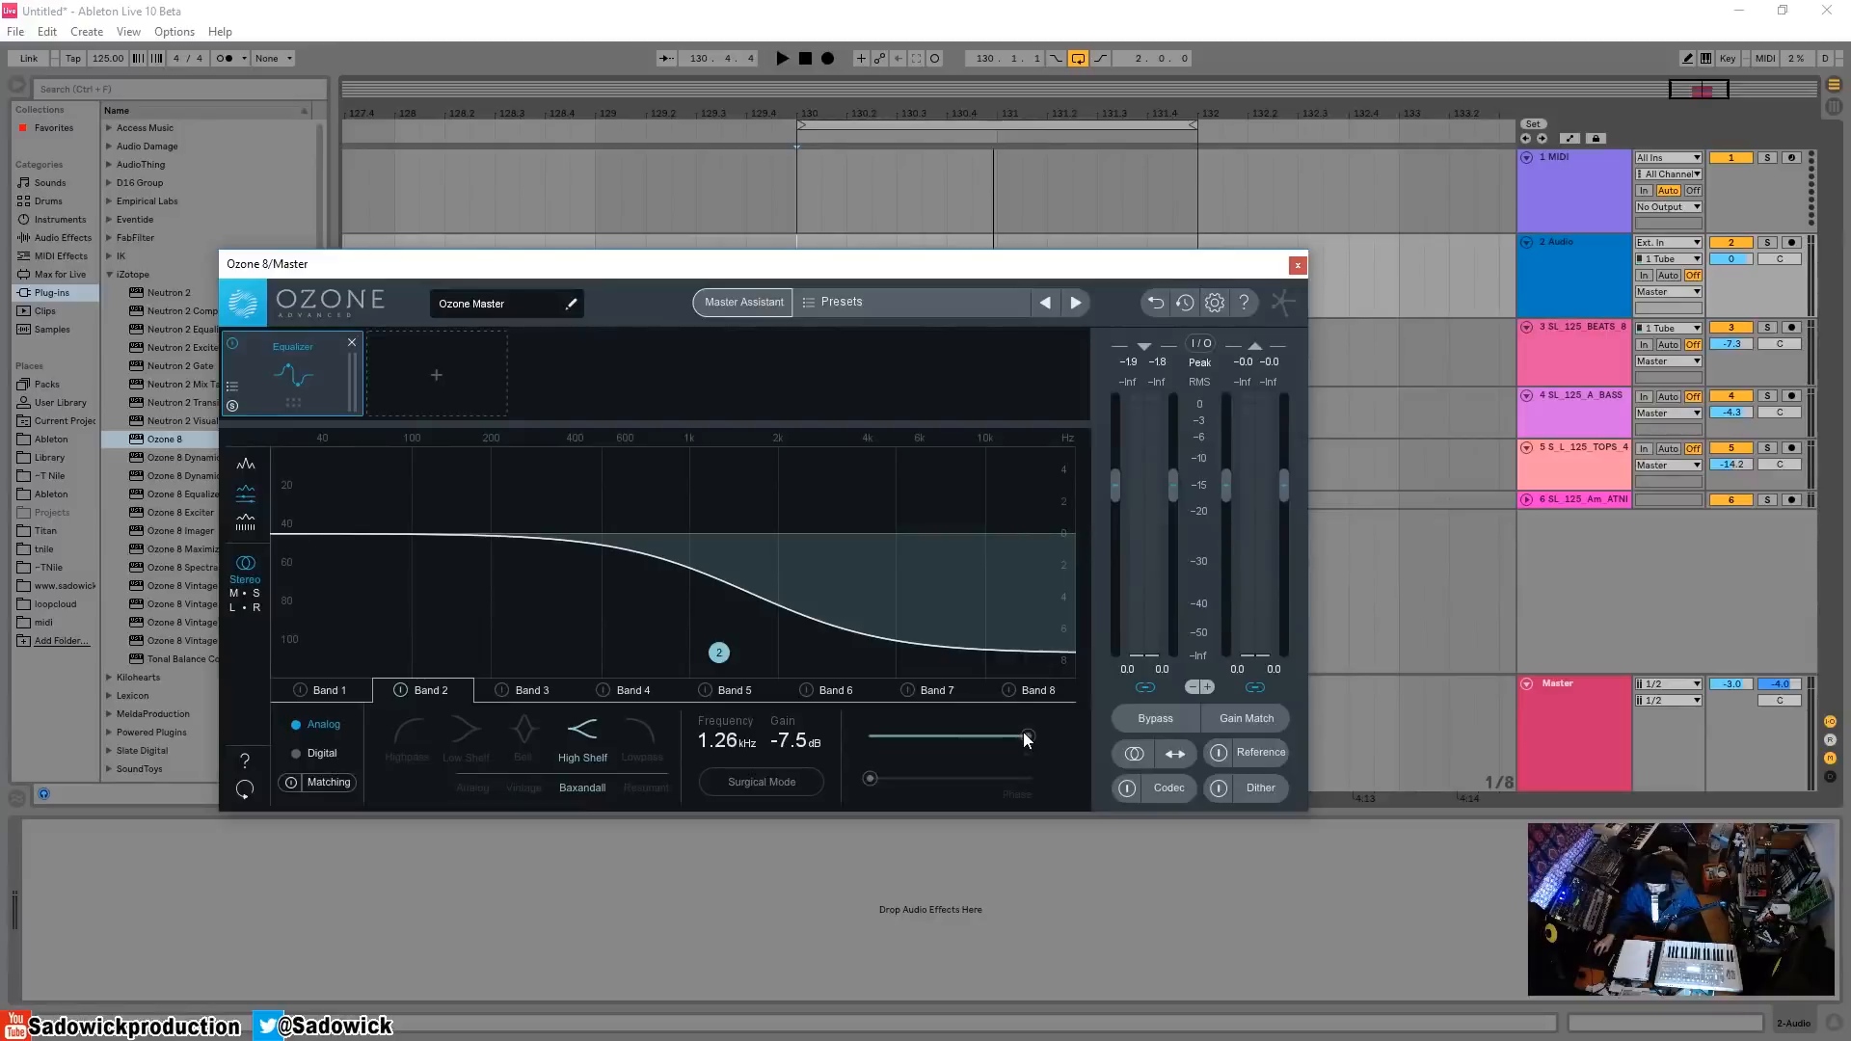
left_click_drag(720, 656, 614, 545)
left_click(659, 788)
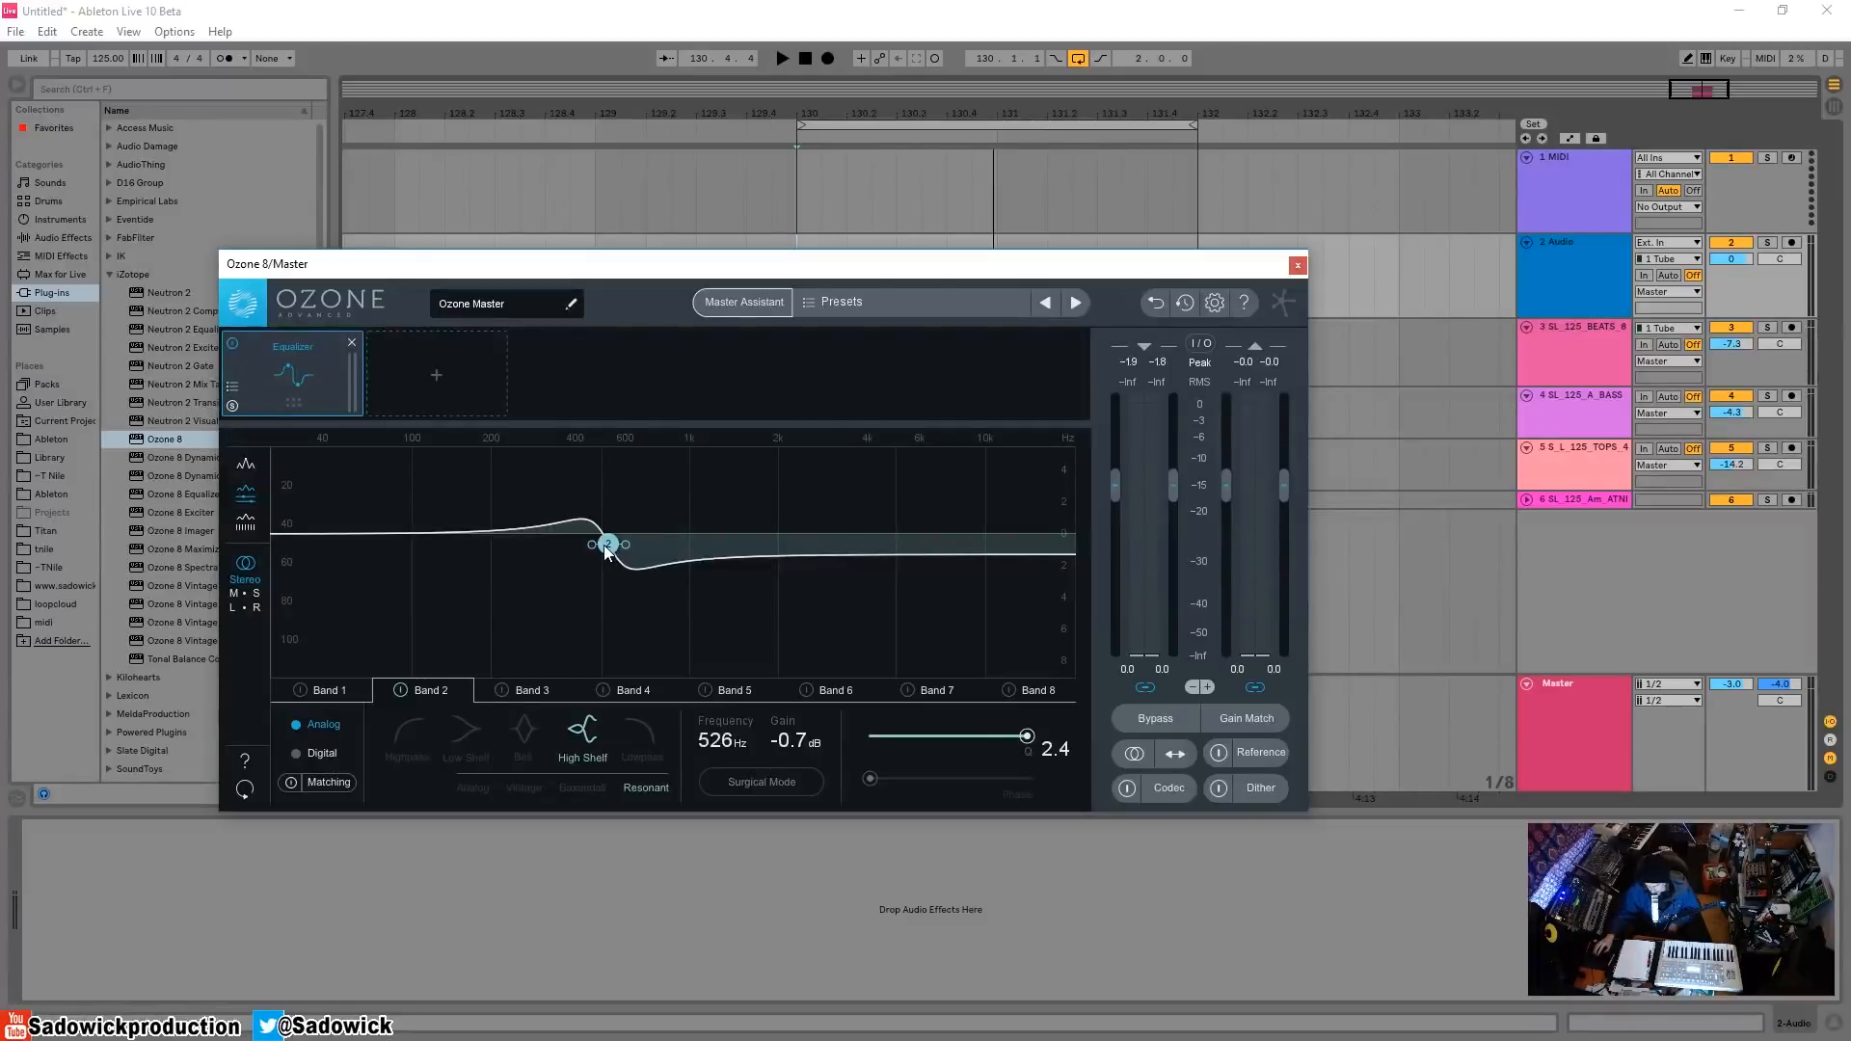
scroll(625, 547, "down", 2)
- Turn Band 1 back on and set Band 2's high shelf to the Analog shape at about 1.67 kHz and -0.6 dB
left_click(298, 689)
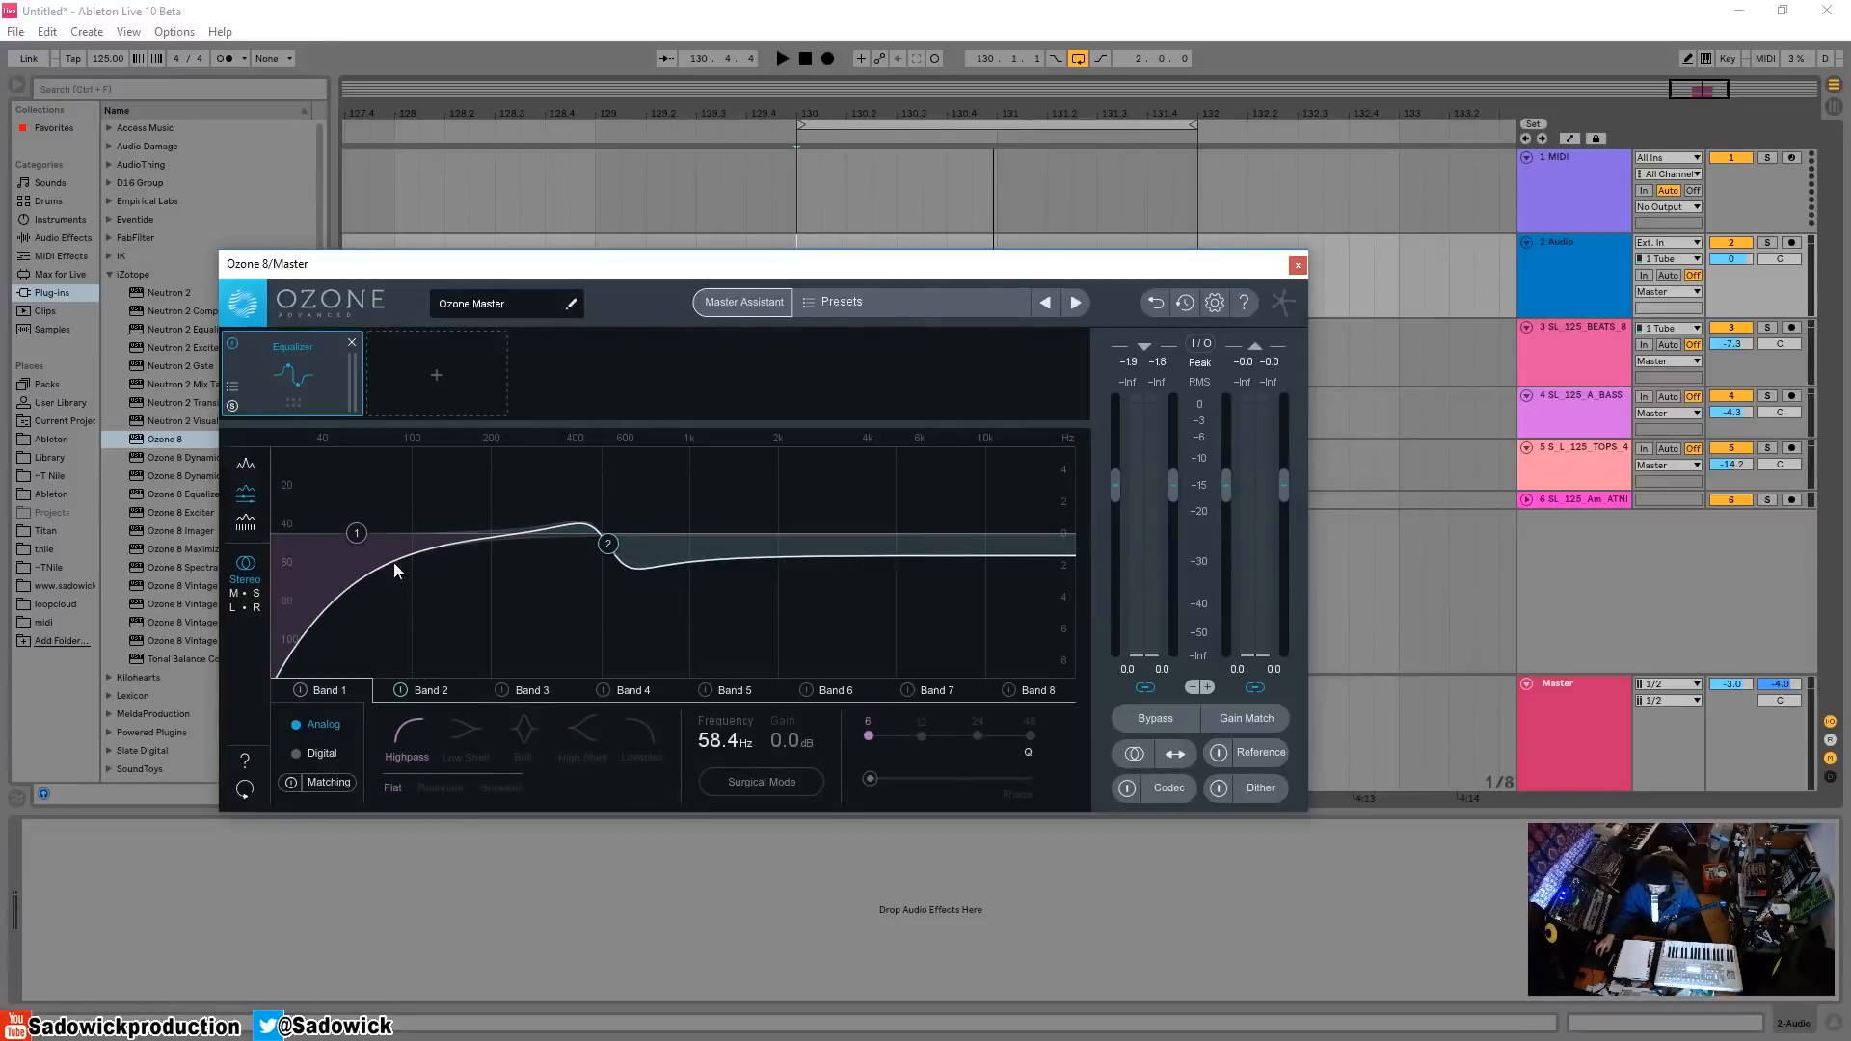
left_click_drag(613, 546, 755, 543)
left_click(472, 787)
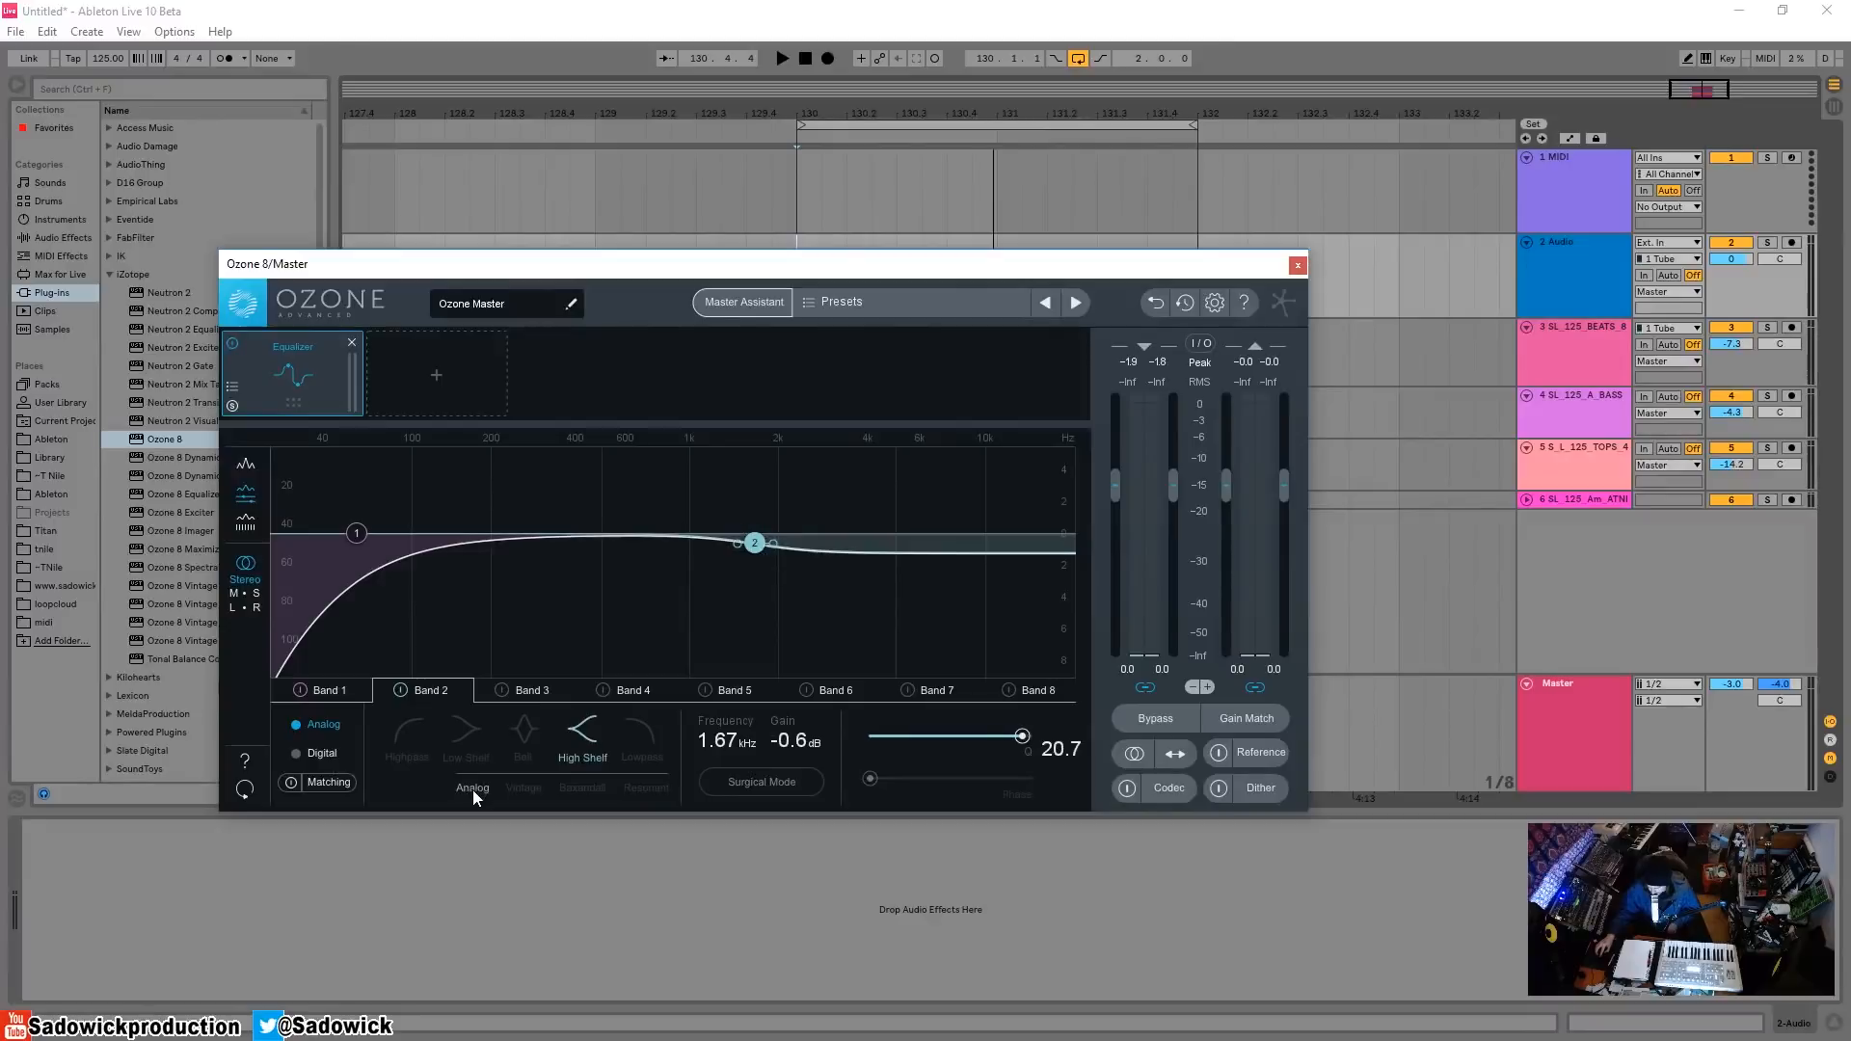
- Change Band 2 to a Flat Lowpass at about 6.37 kHz with a slope of 6, and play the loop briefly
left_click(639, 755)
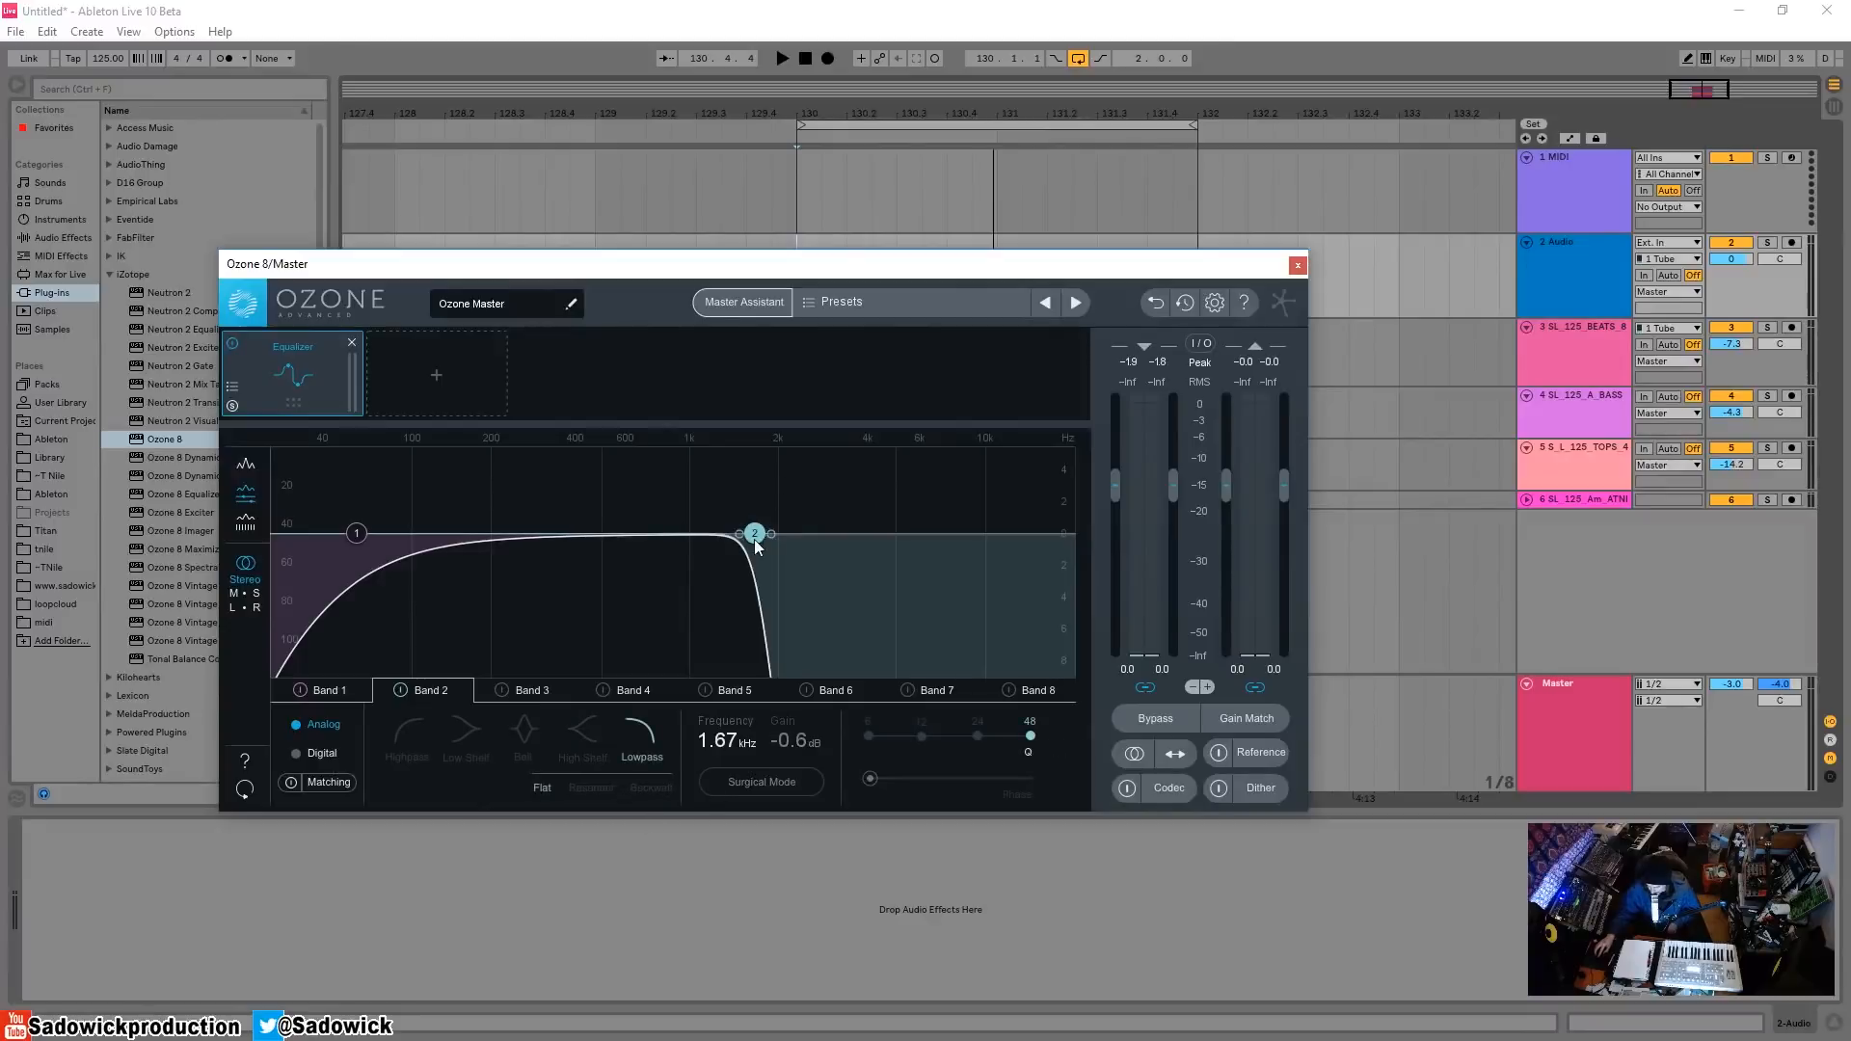
left_click_drag(755, 543, 937, 559)
scroll(846, 539, "up", 3)
scroll(970, 546, "down", 3)
key("space")
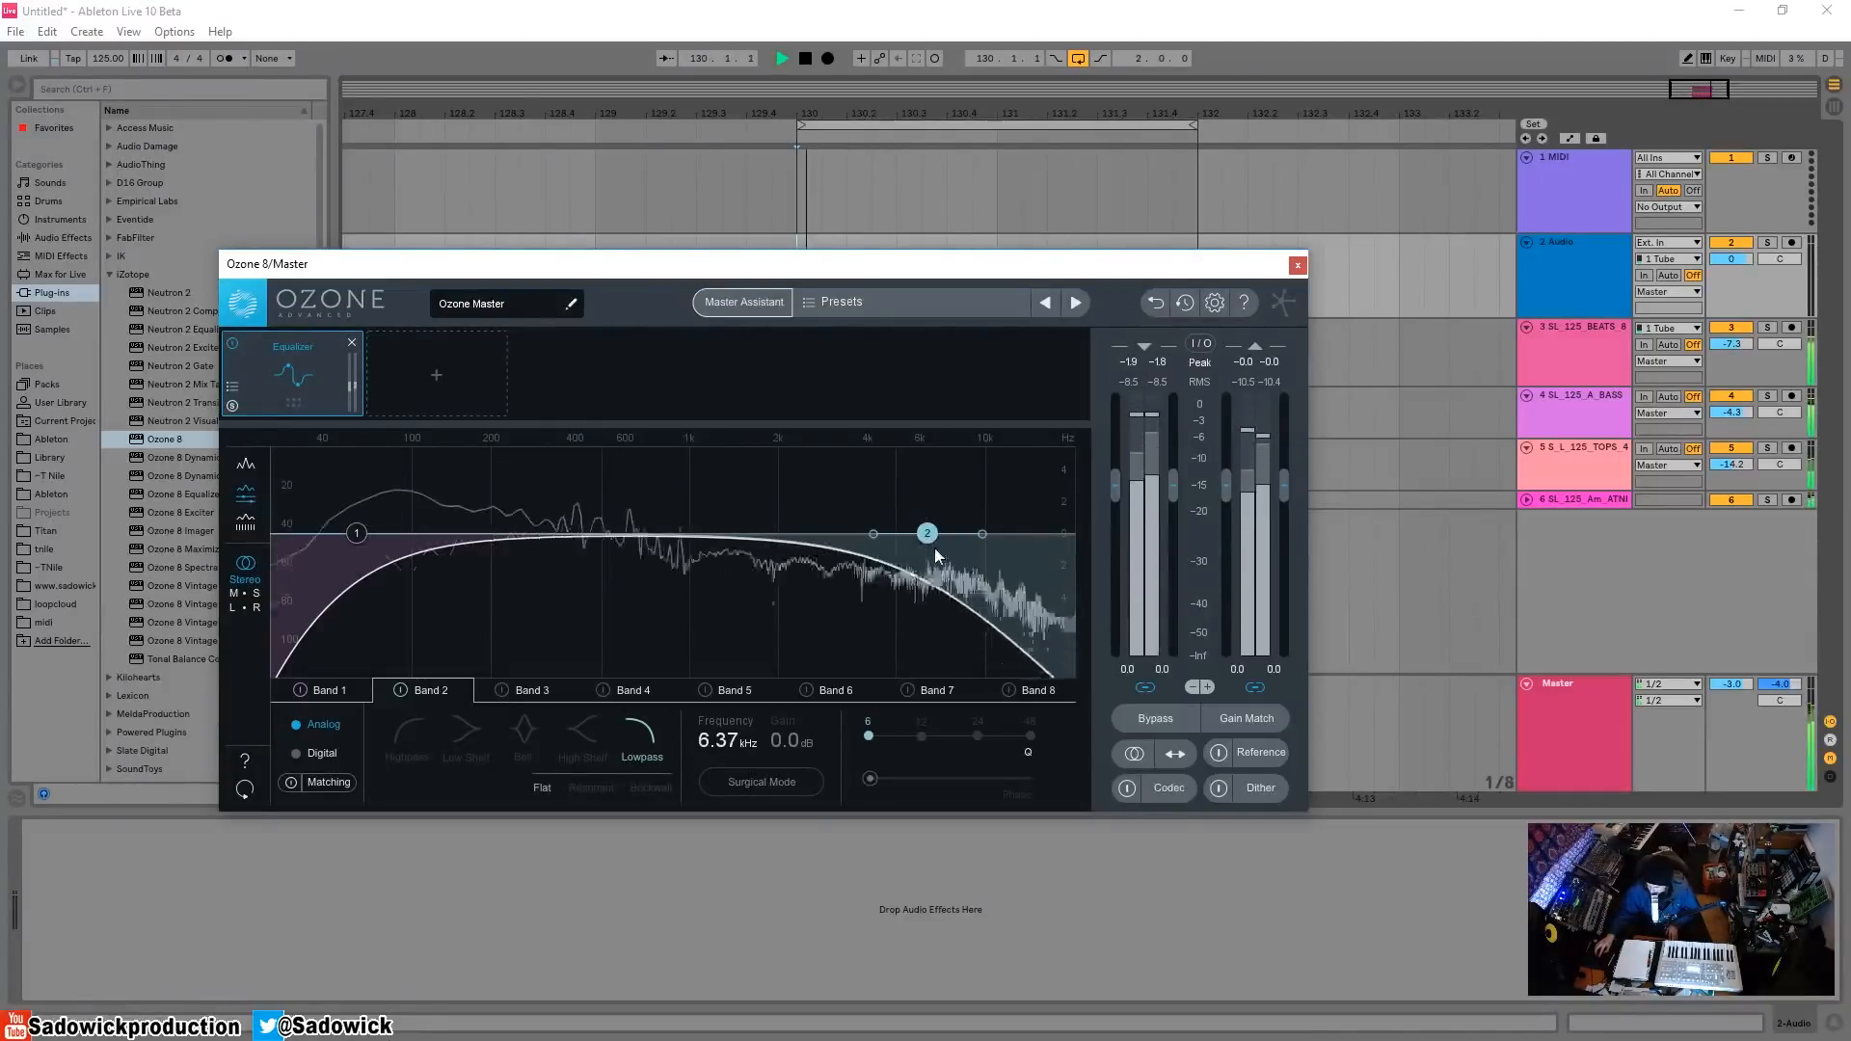
key("space")
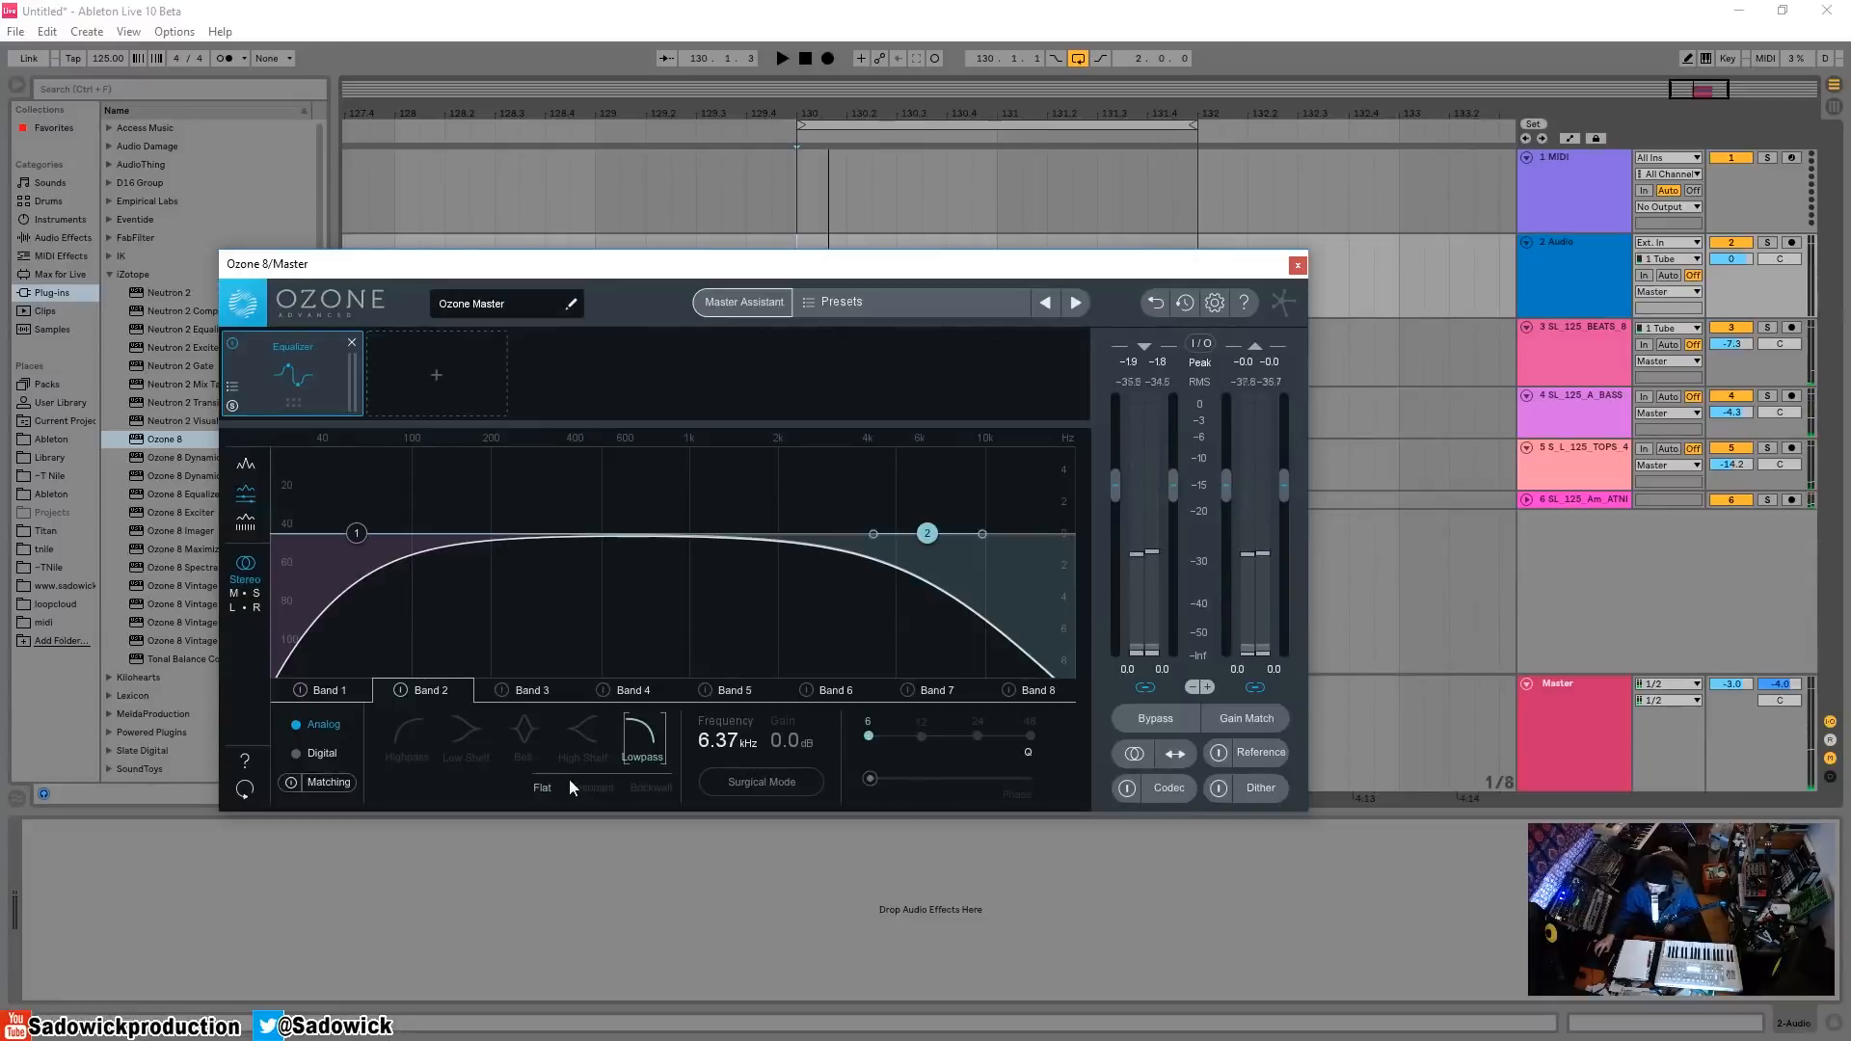
- Compare the playing loop with and without Bypass while raising Band 2's lowpass cutoff to about 7.97 kHz, and stop playback
key("space")
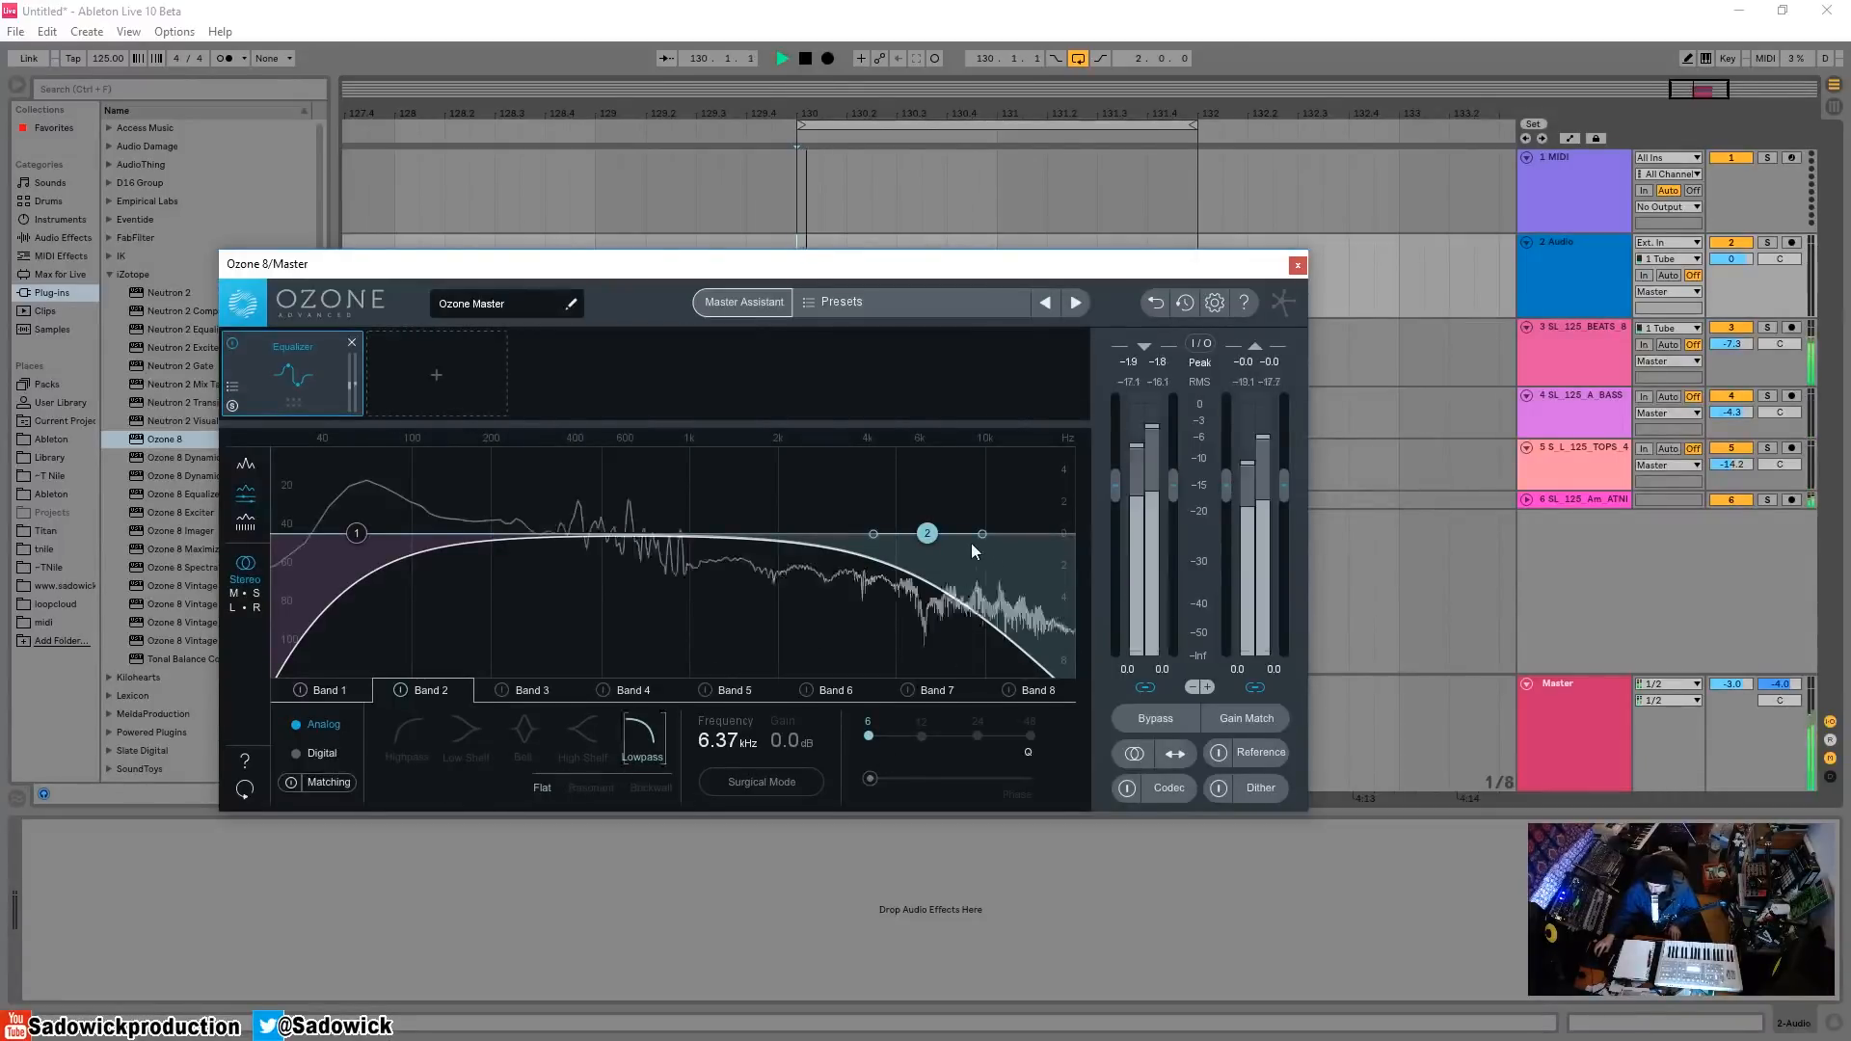
mouse_move(934, 538)
left_mouse_down()
mouse_move(766, 534)
mouse_move(945, 533)
left_mouse_up()
key("space")
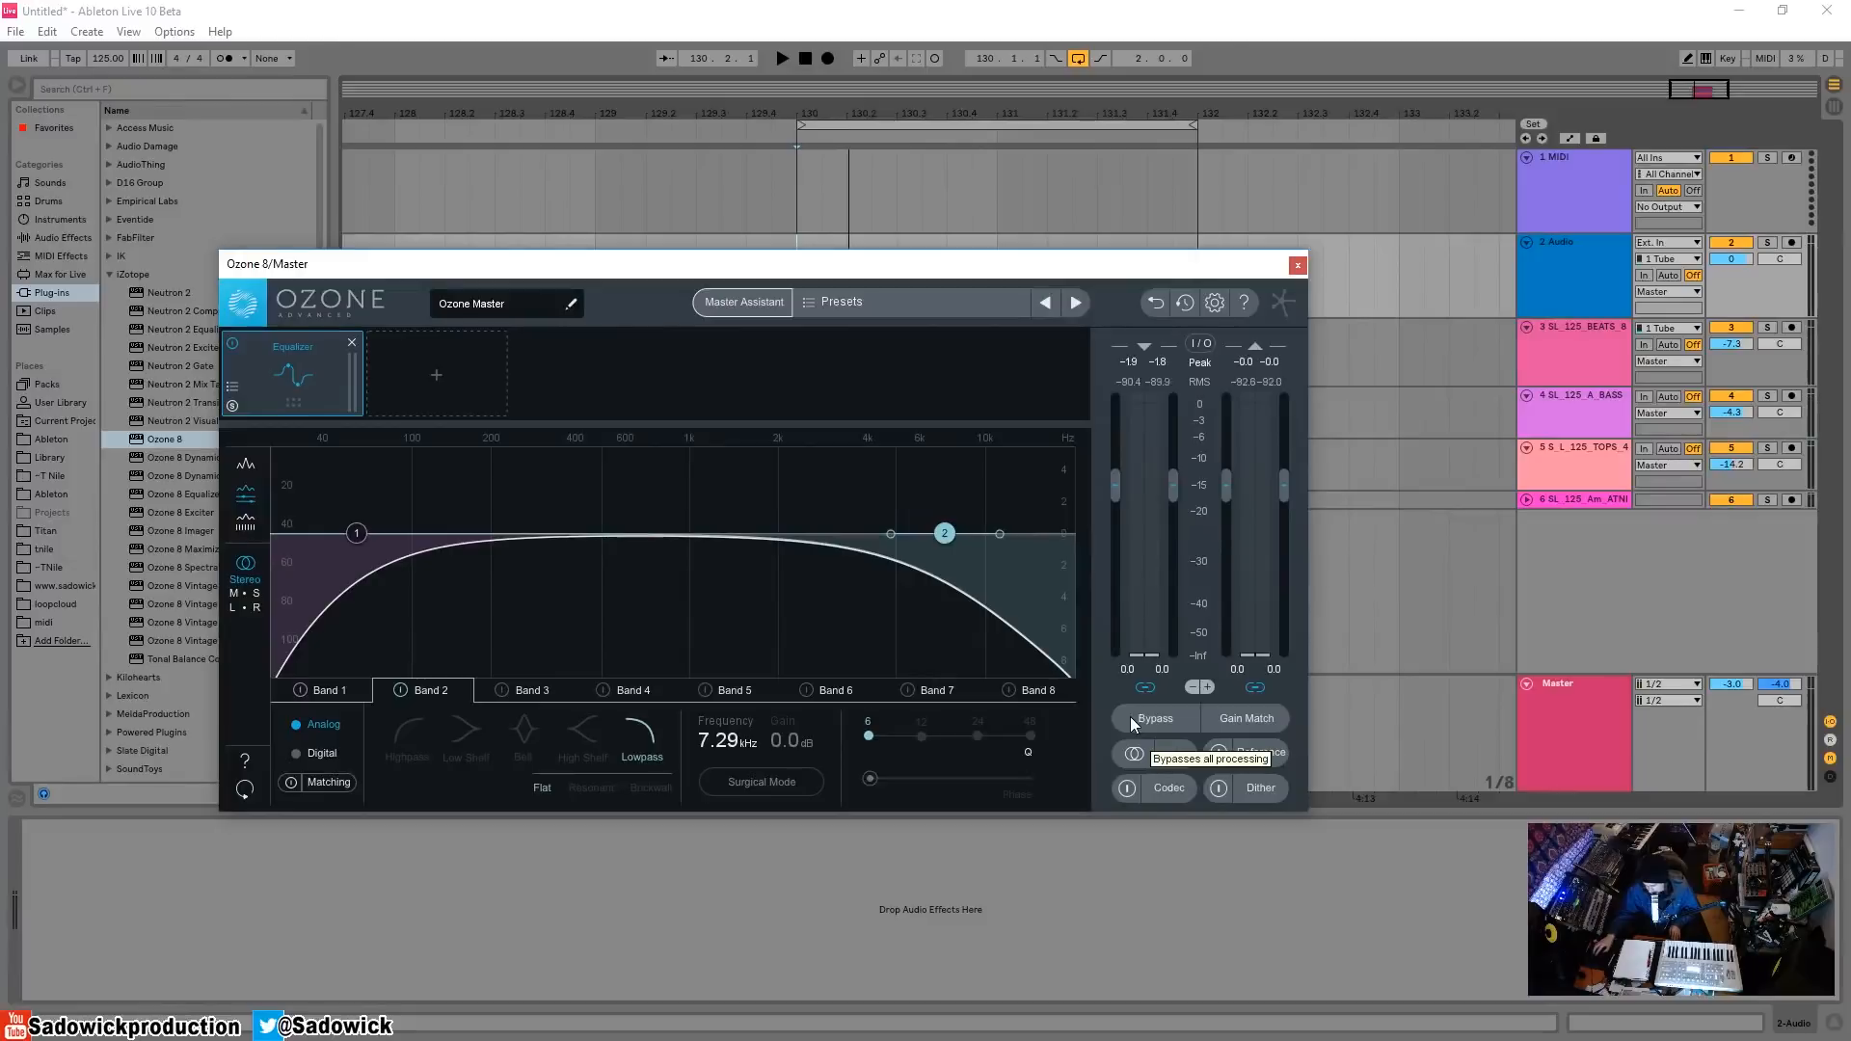
key("space")
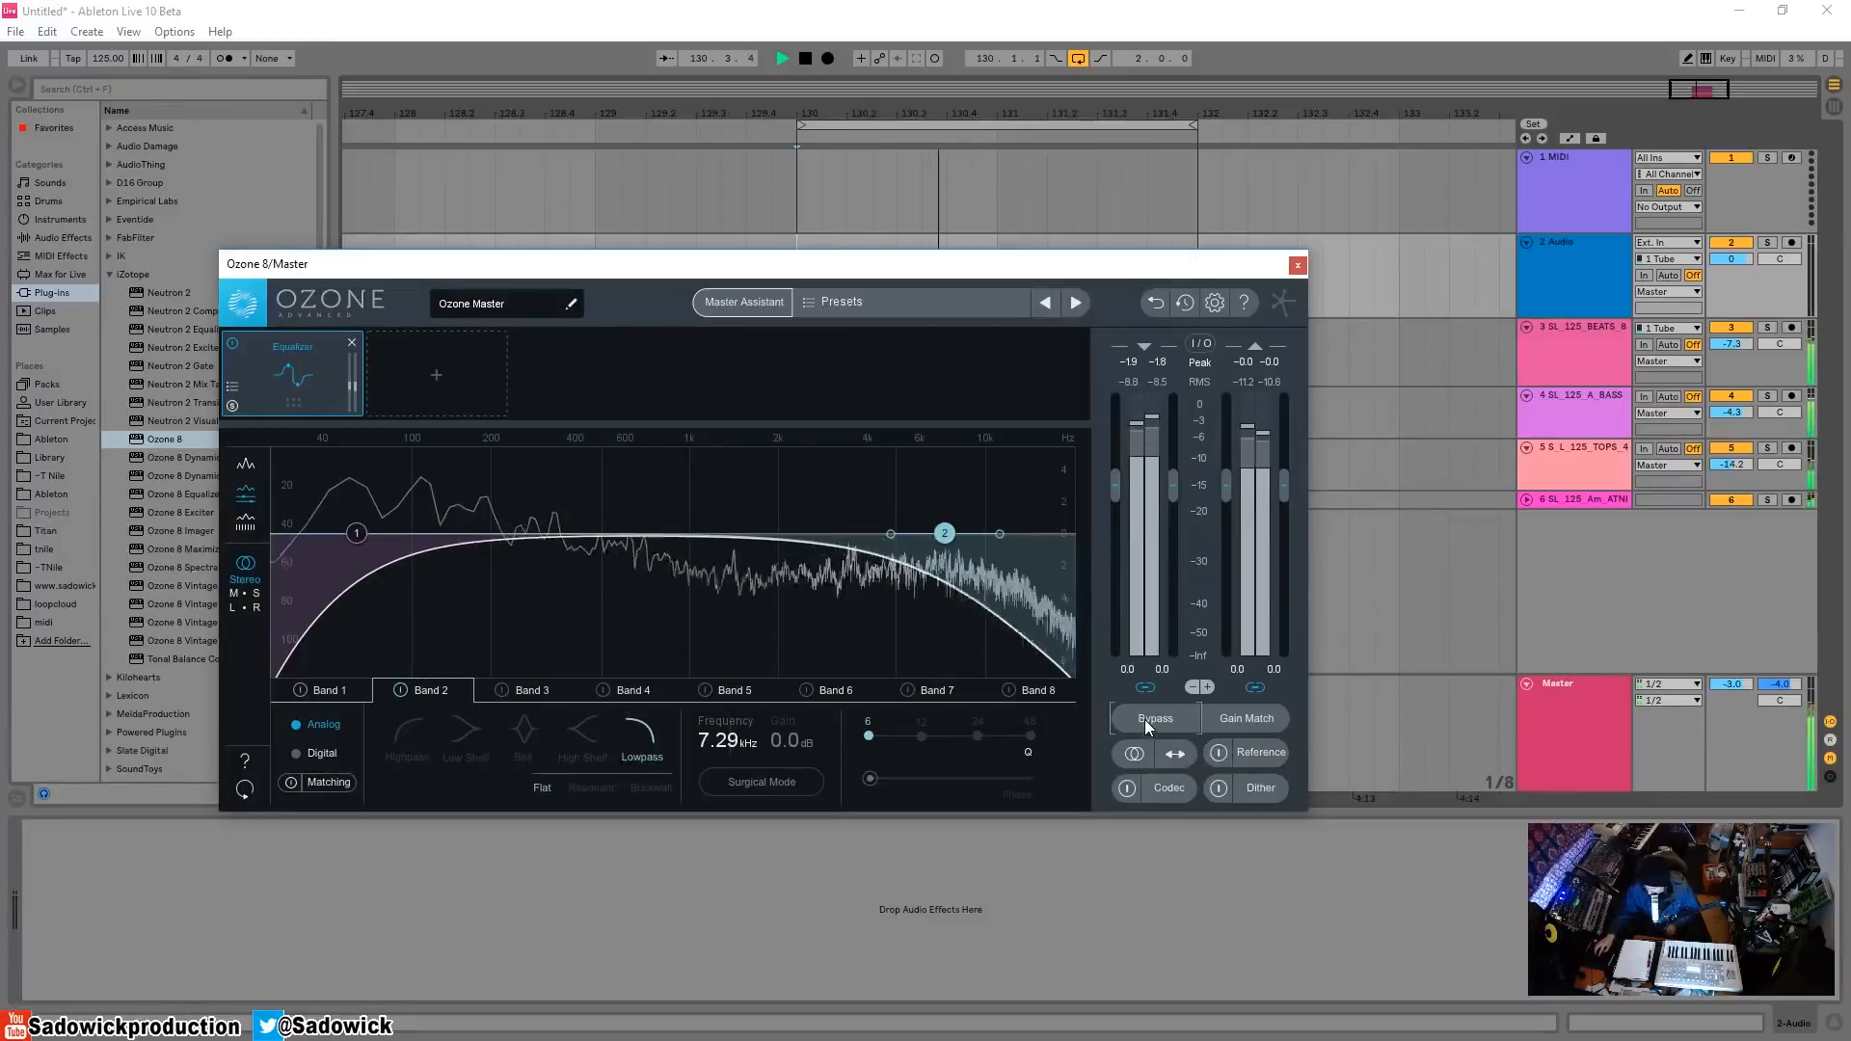
left_click(1144, 721)
left_click(1143, 719)
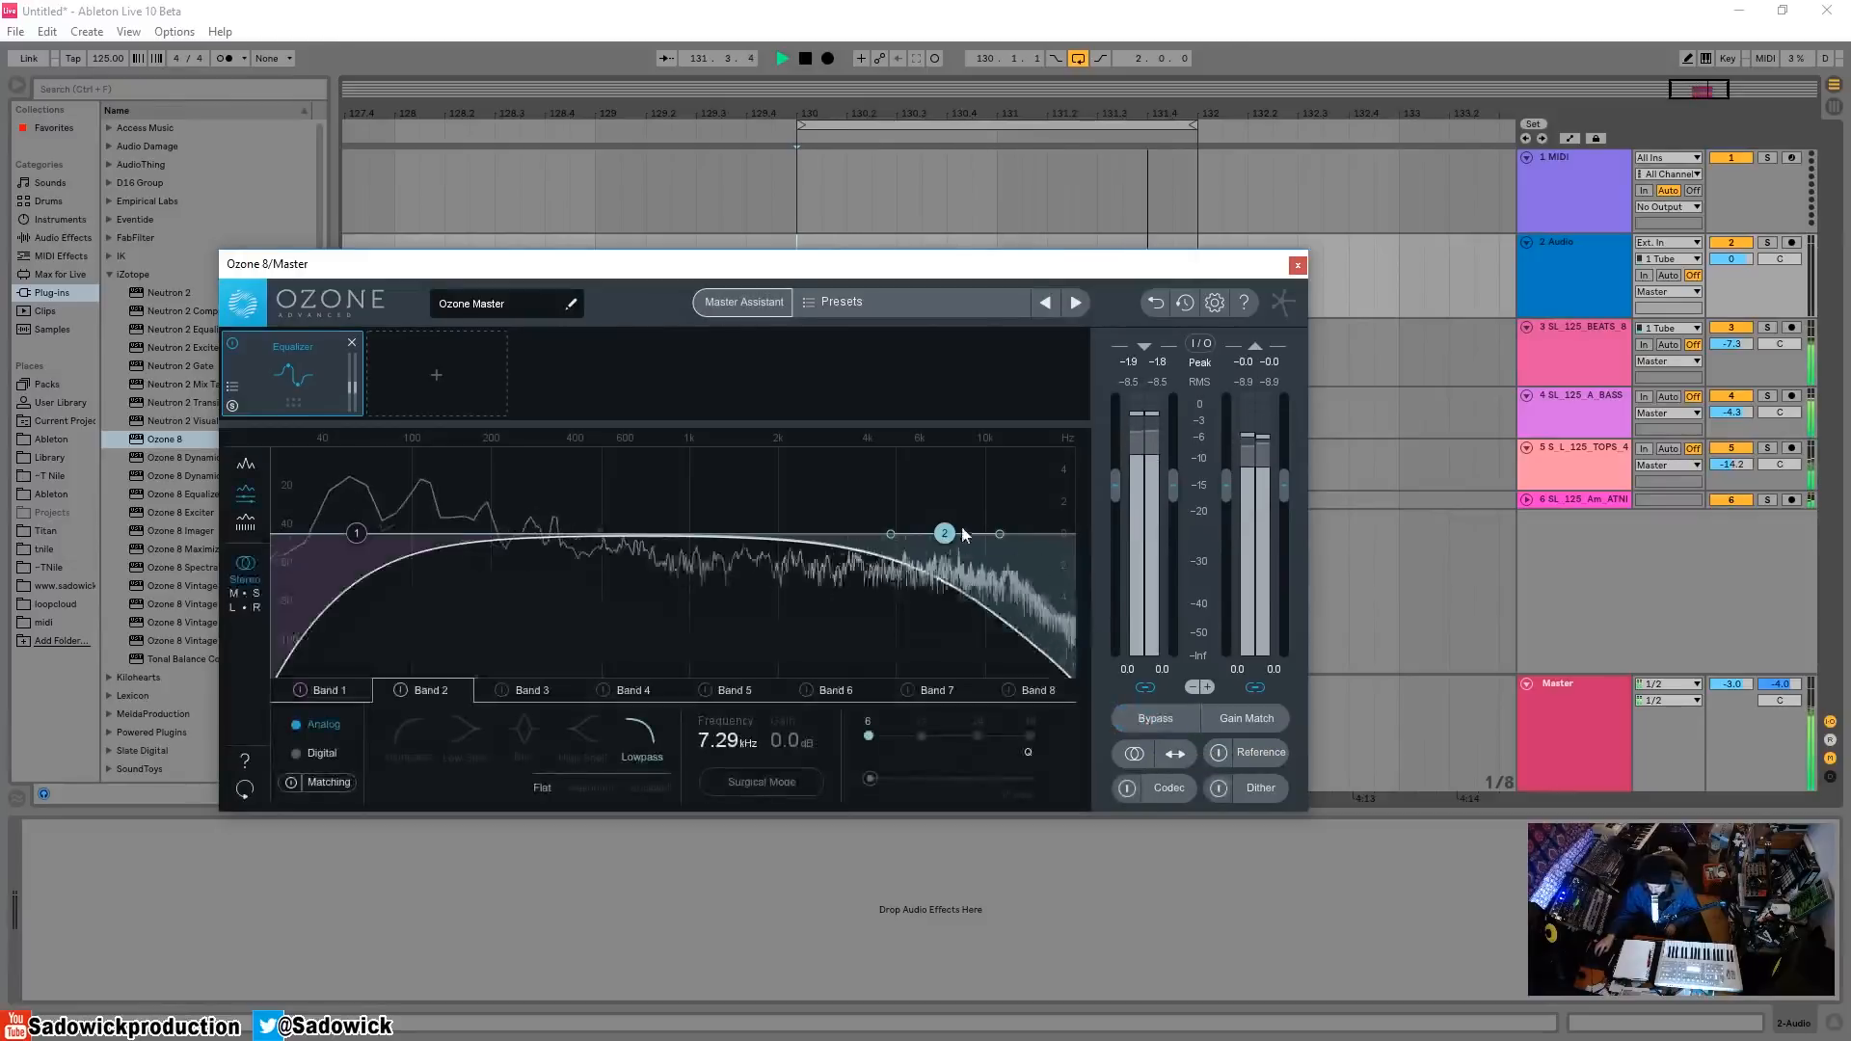
left_click_drag(945, 533, 957, 533)
key("space")
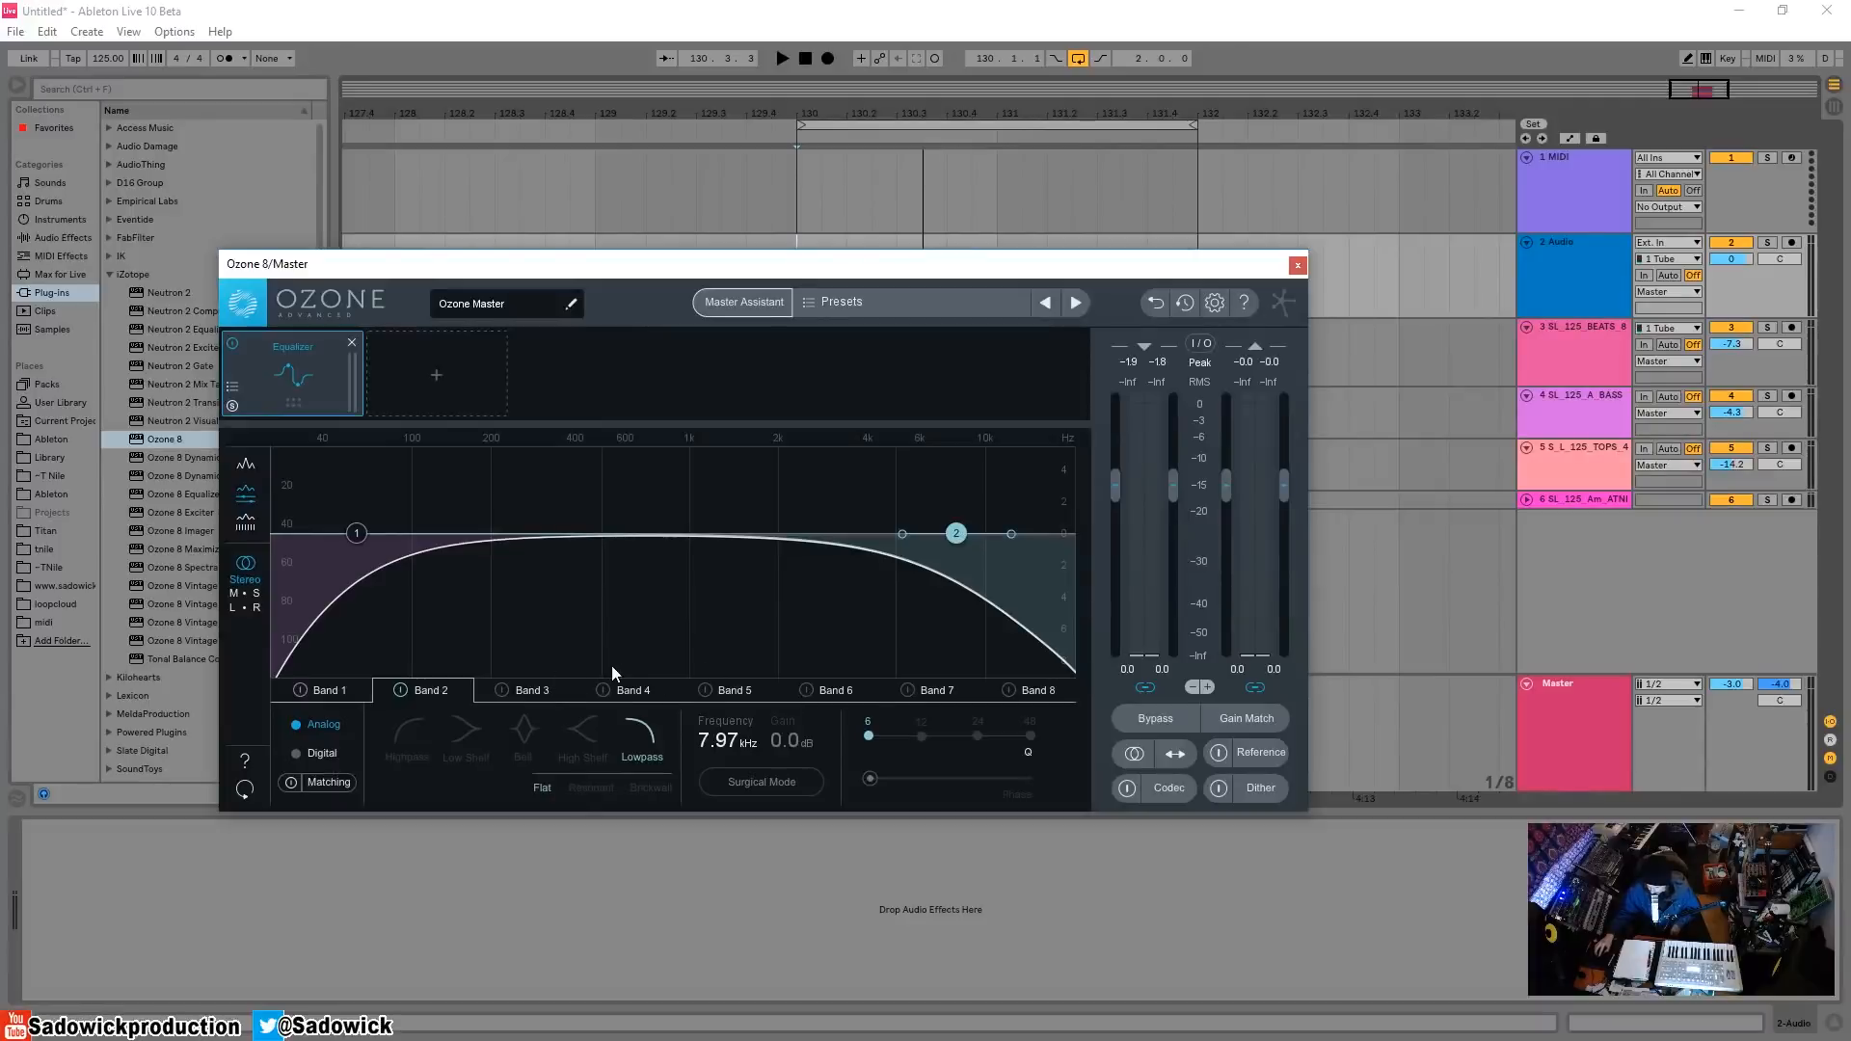
- Turn on Band 3 and place its Peak bell at about 538 Hz and -0.1 dB
left_click(531, 694)
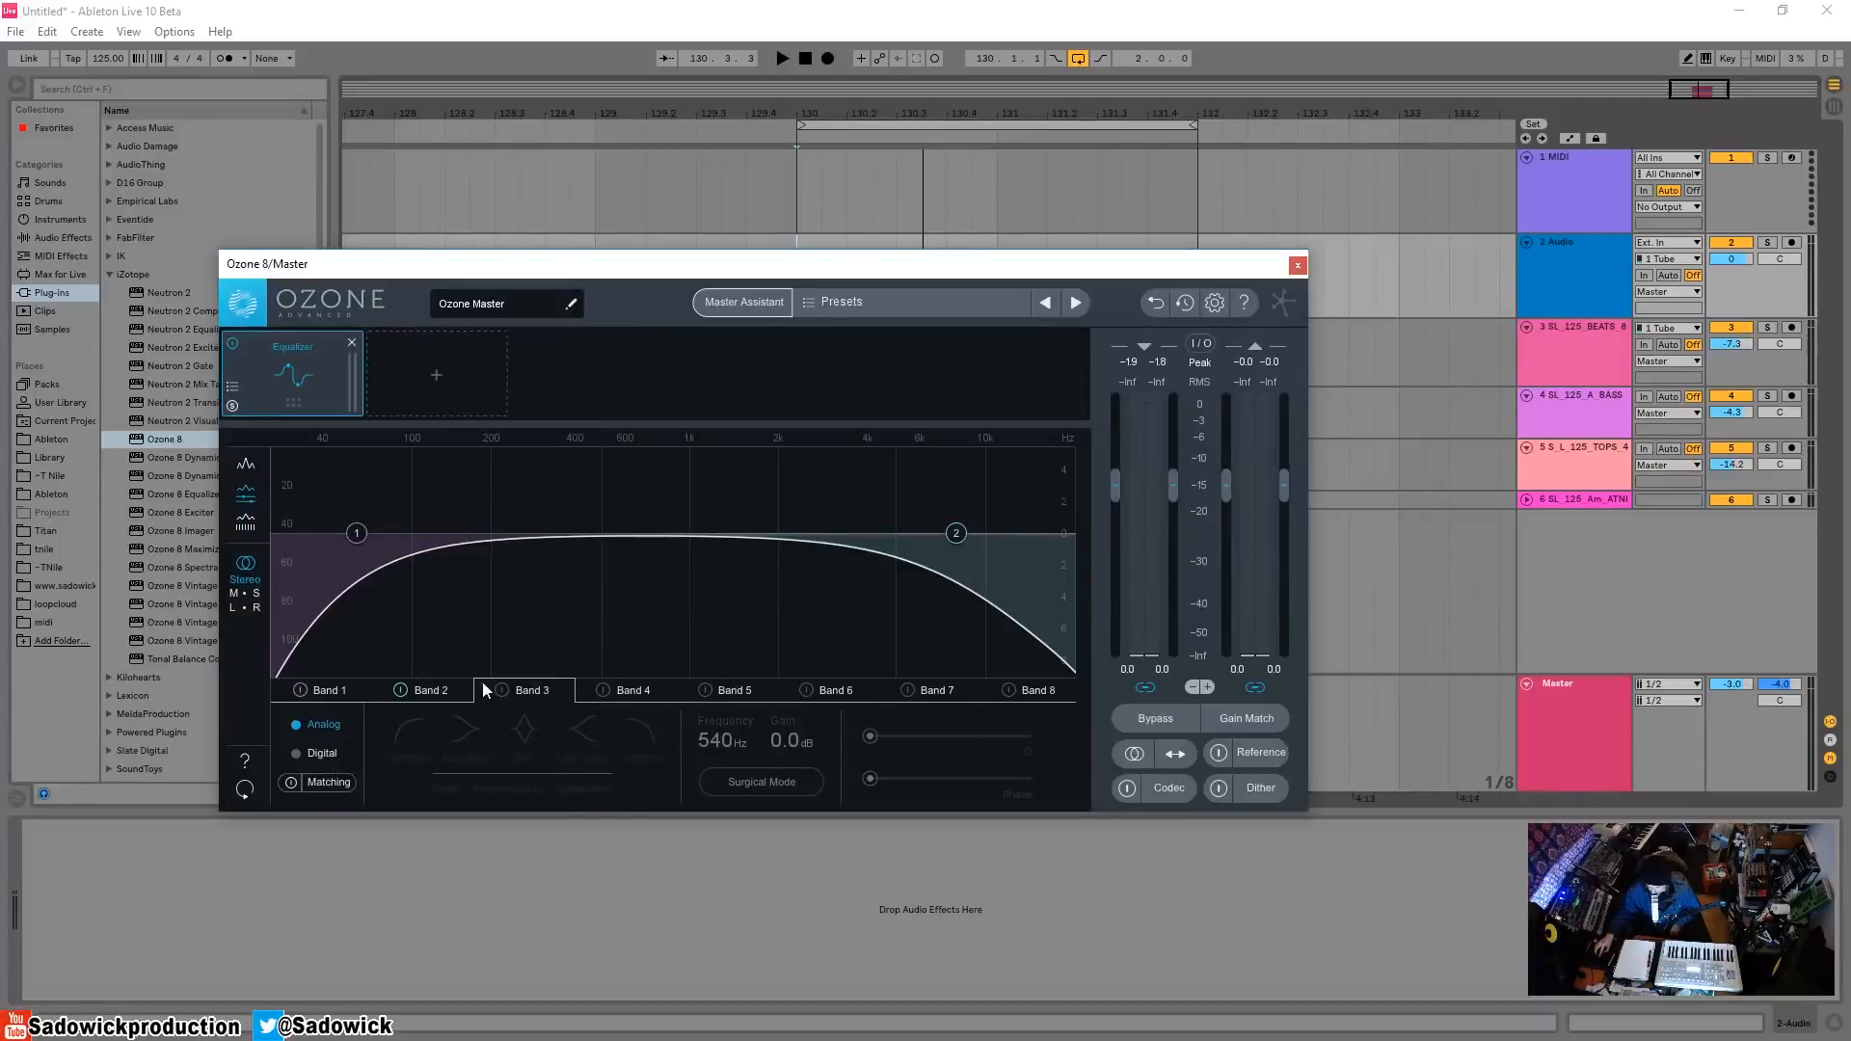
left_click(500, 691)
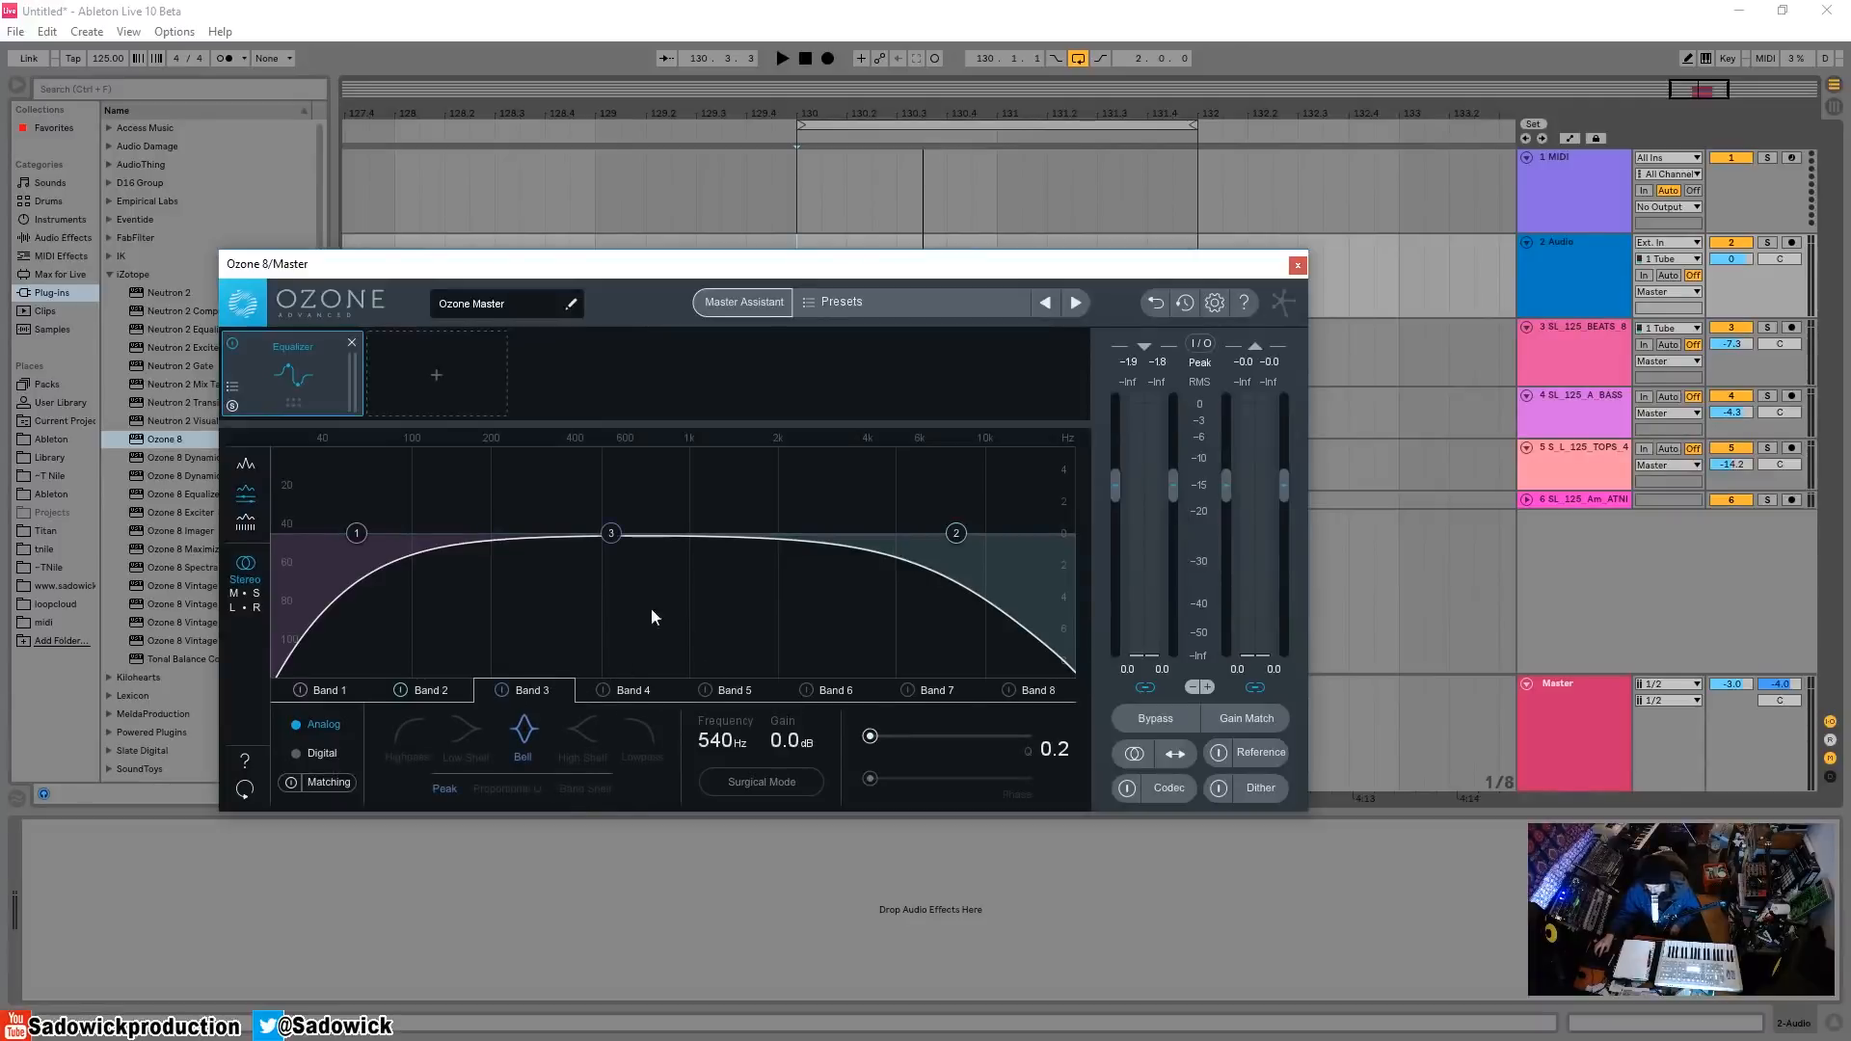
left_click(610, 534)
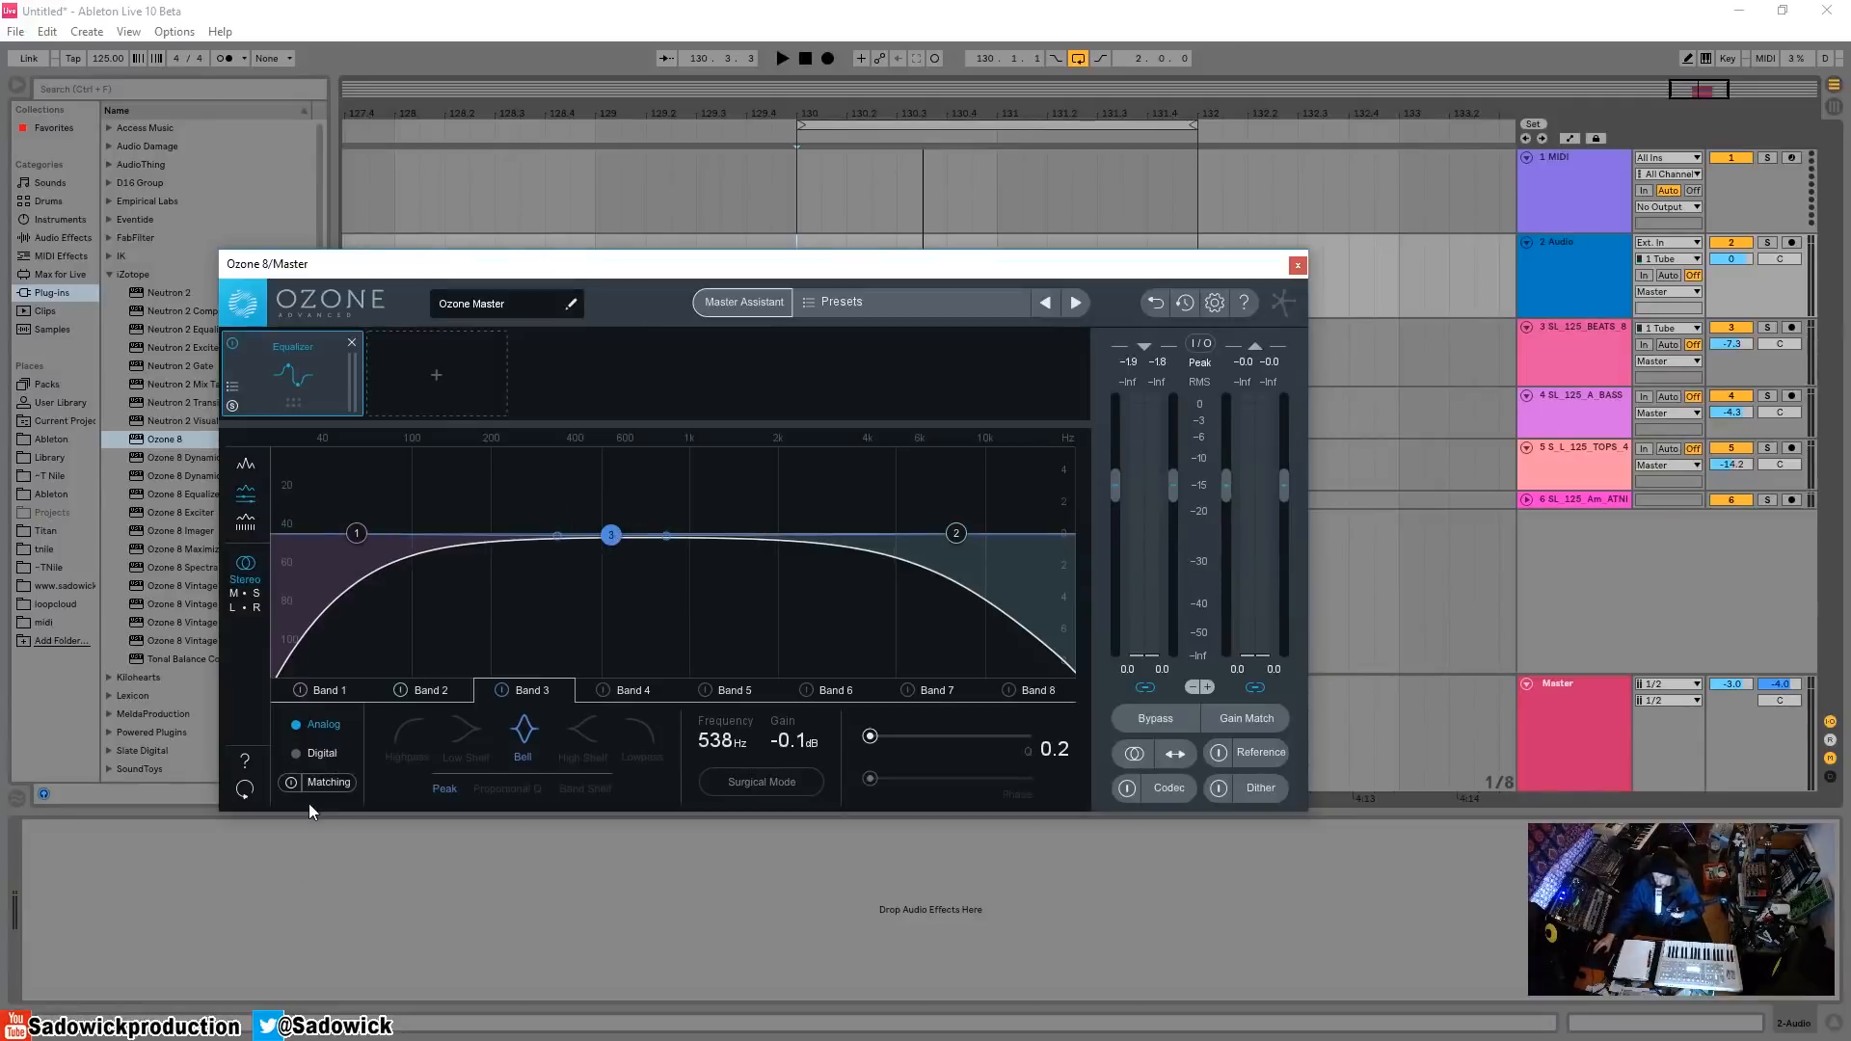
- Switch the Equalizer to Digital mode and shape Band 3's bell to about 555 Hz, -2.0 dB and Q 2.9
left_click(297, 753)
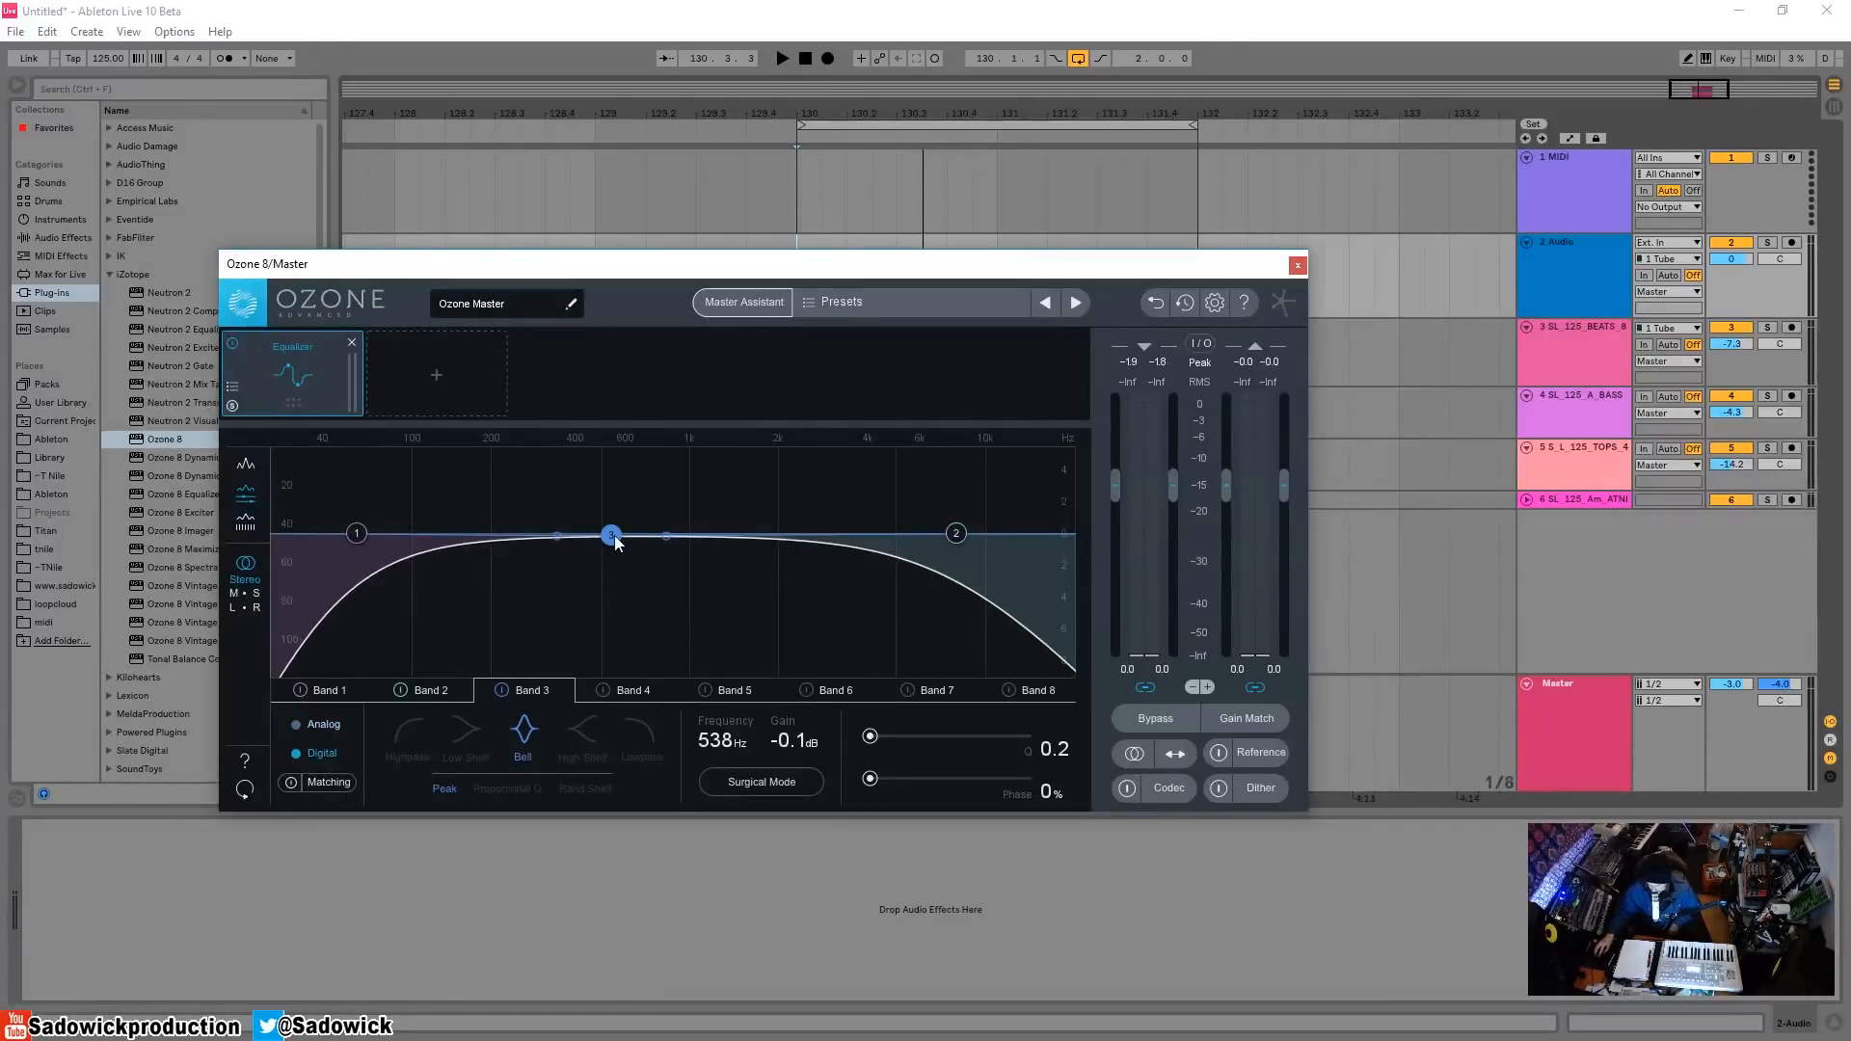
left_click_drag(615, 536, 617, 569)
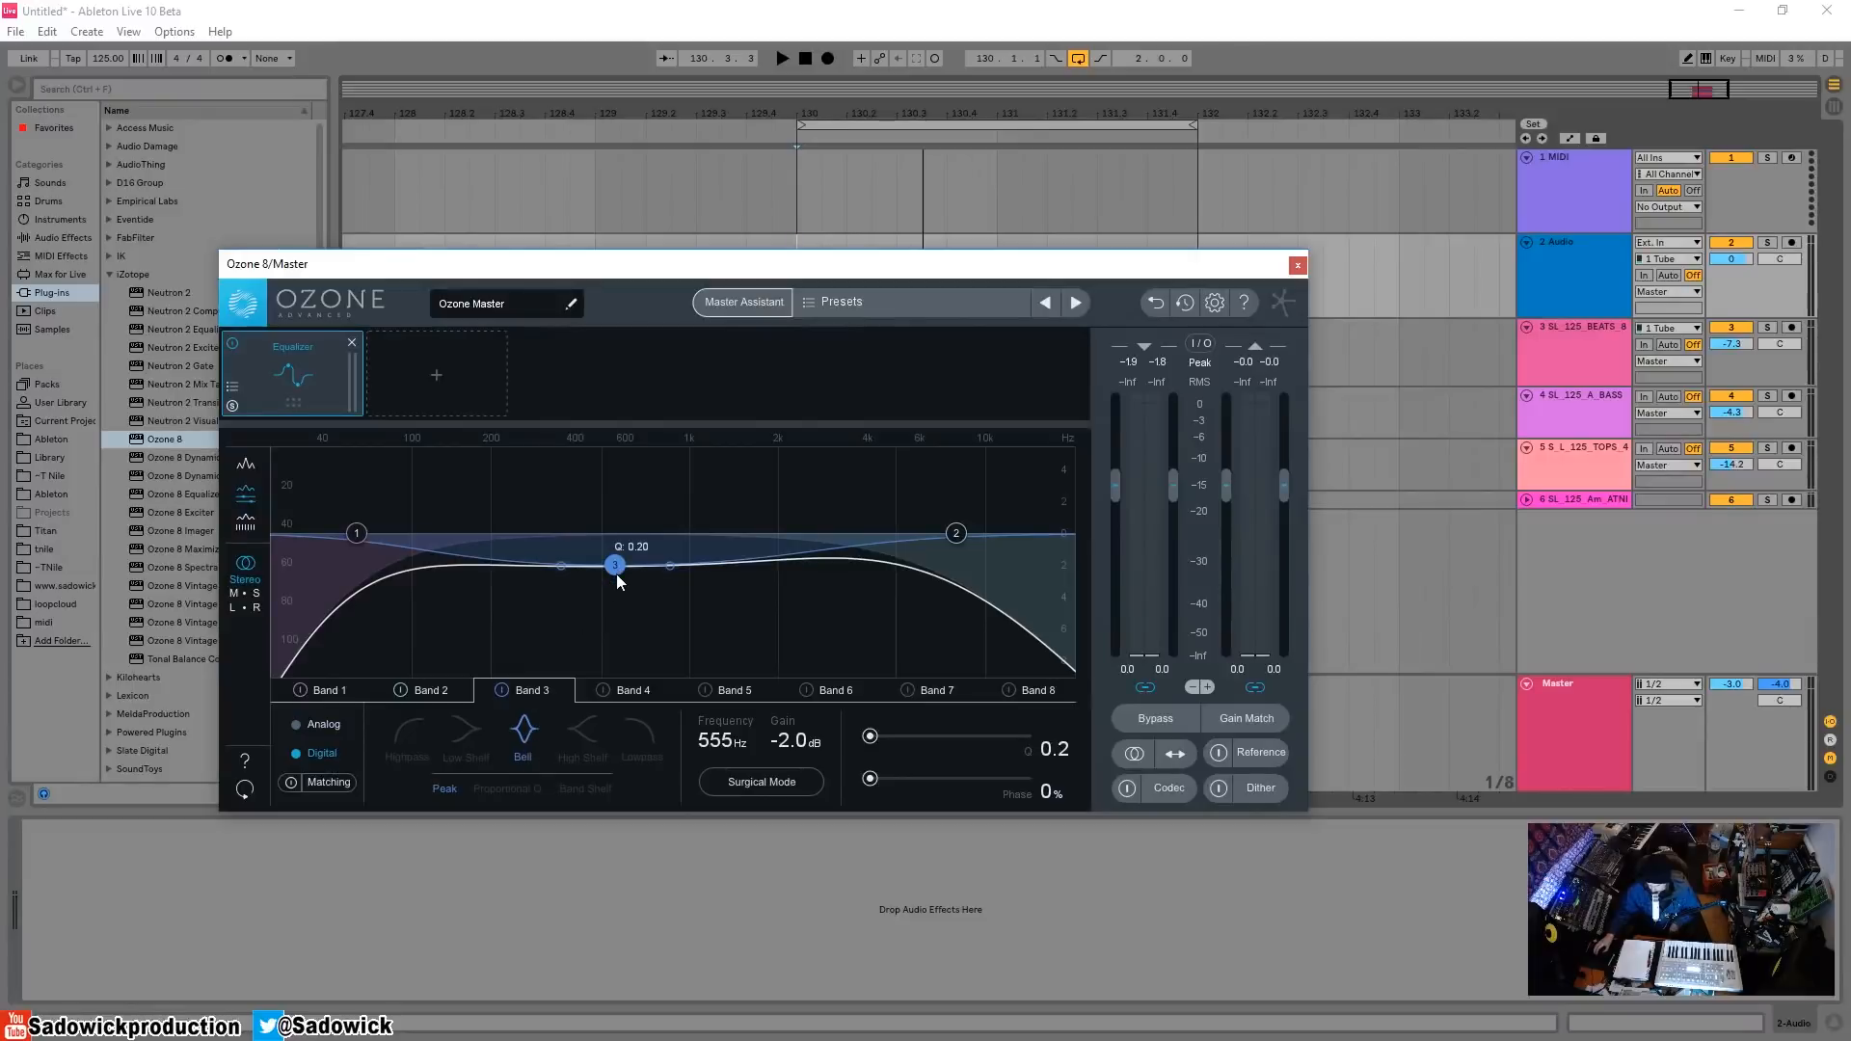
left_click_drag(673, 568, 652, 575)
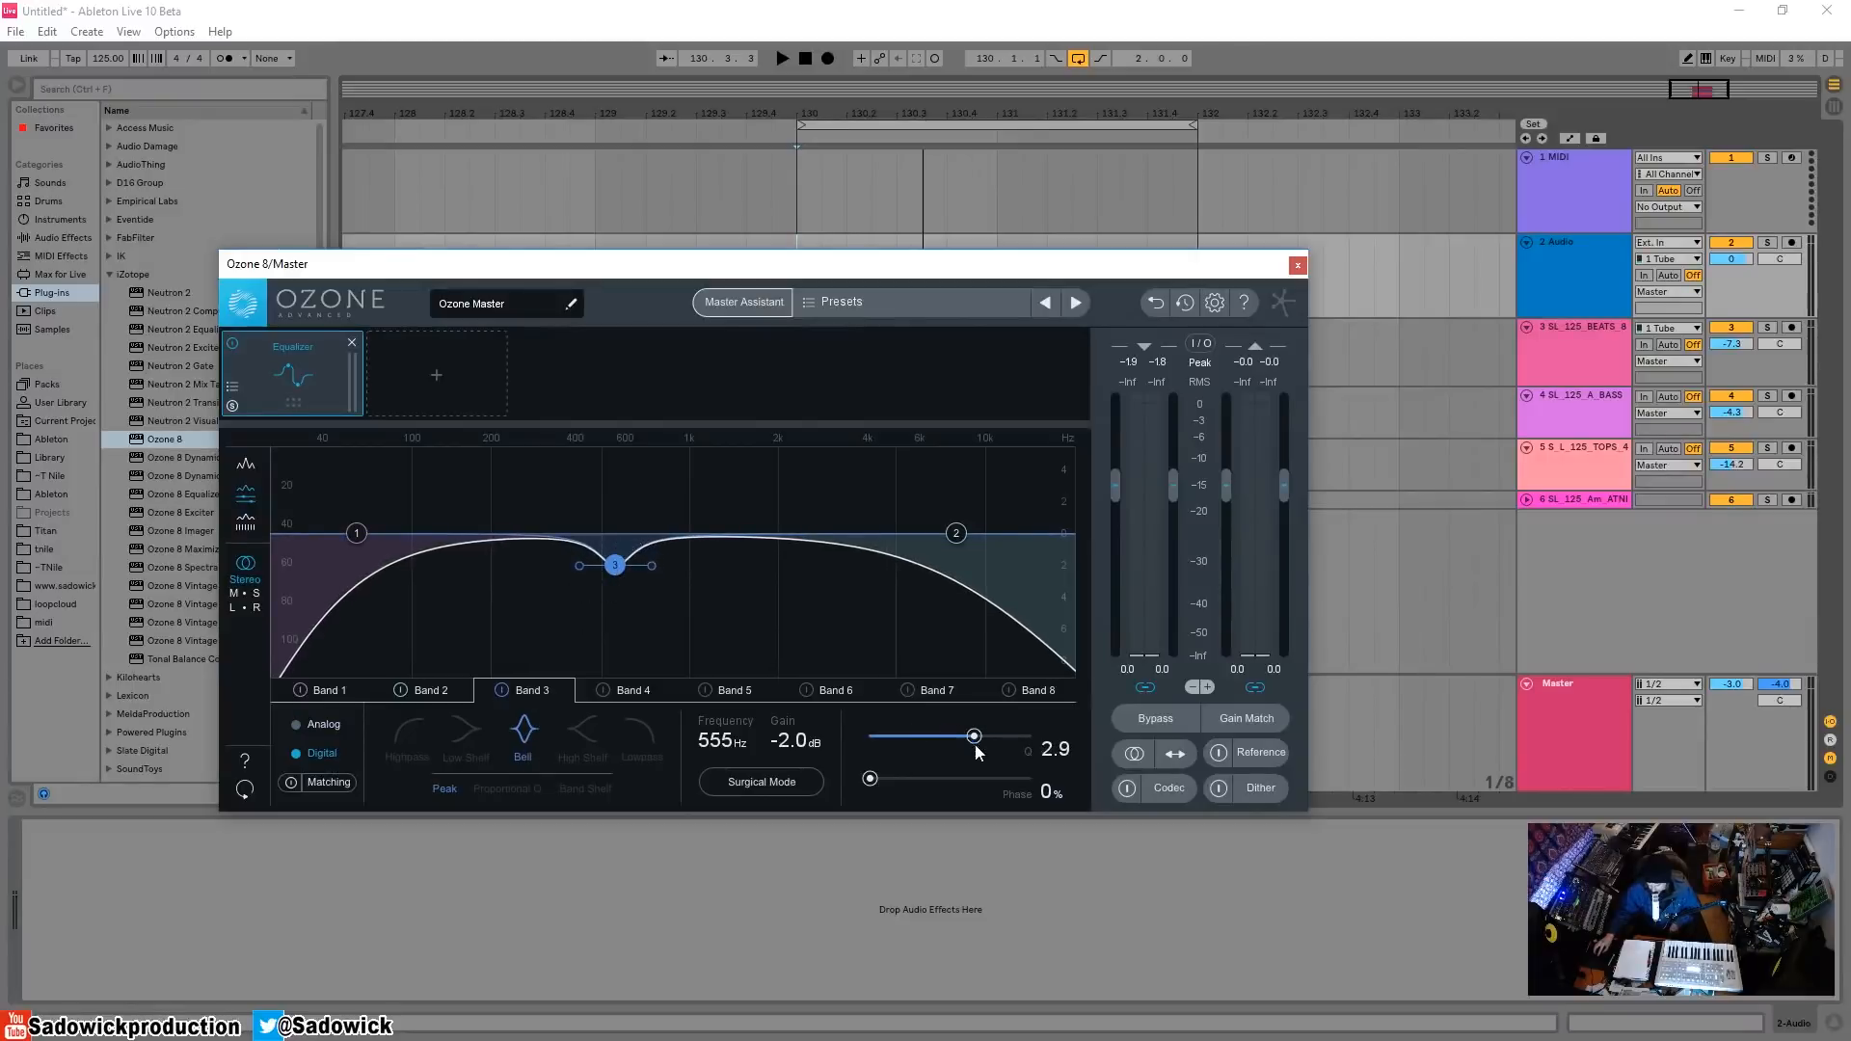
- Raise Band 3's Q to 12.0, and try highpass slopes of 12 and 24 on Band 1 before returning it to 6
left_click_drag(976, 742, 1073, 764)
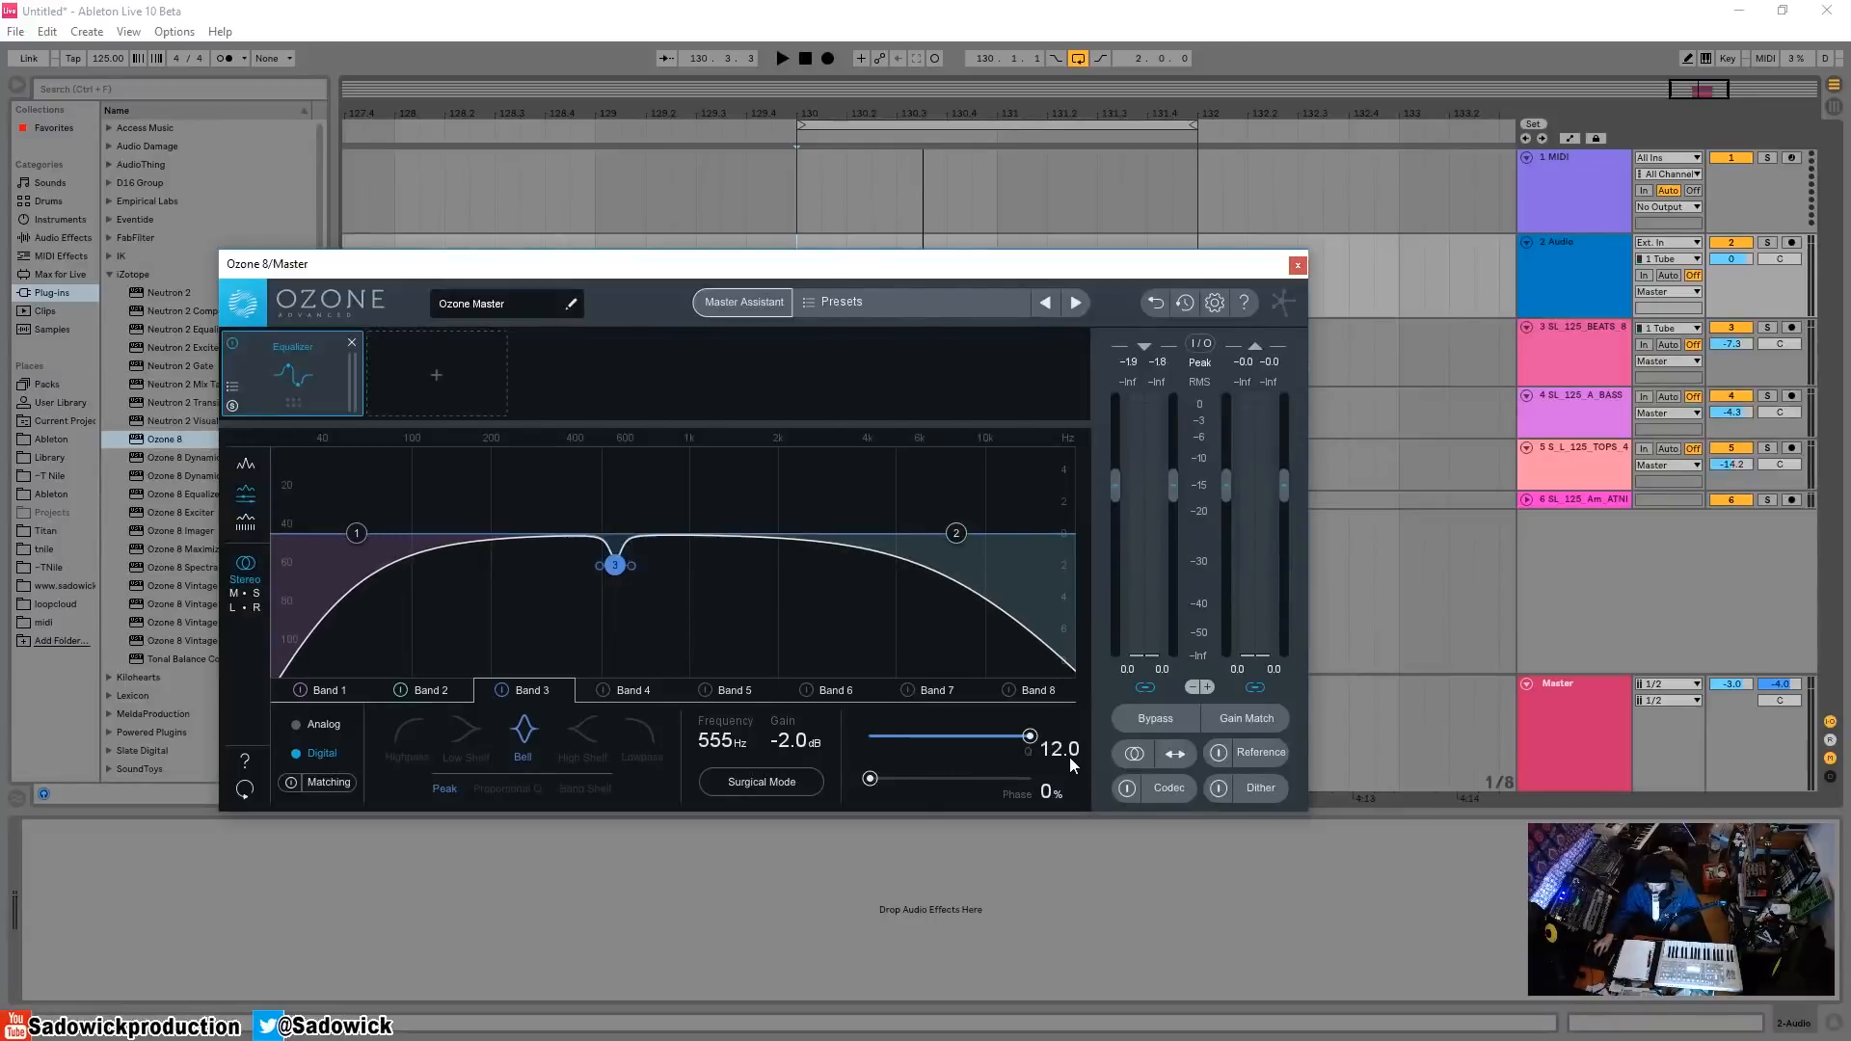
left_click(337, 688)
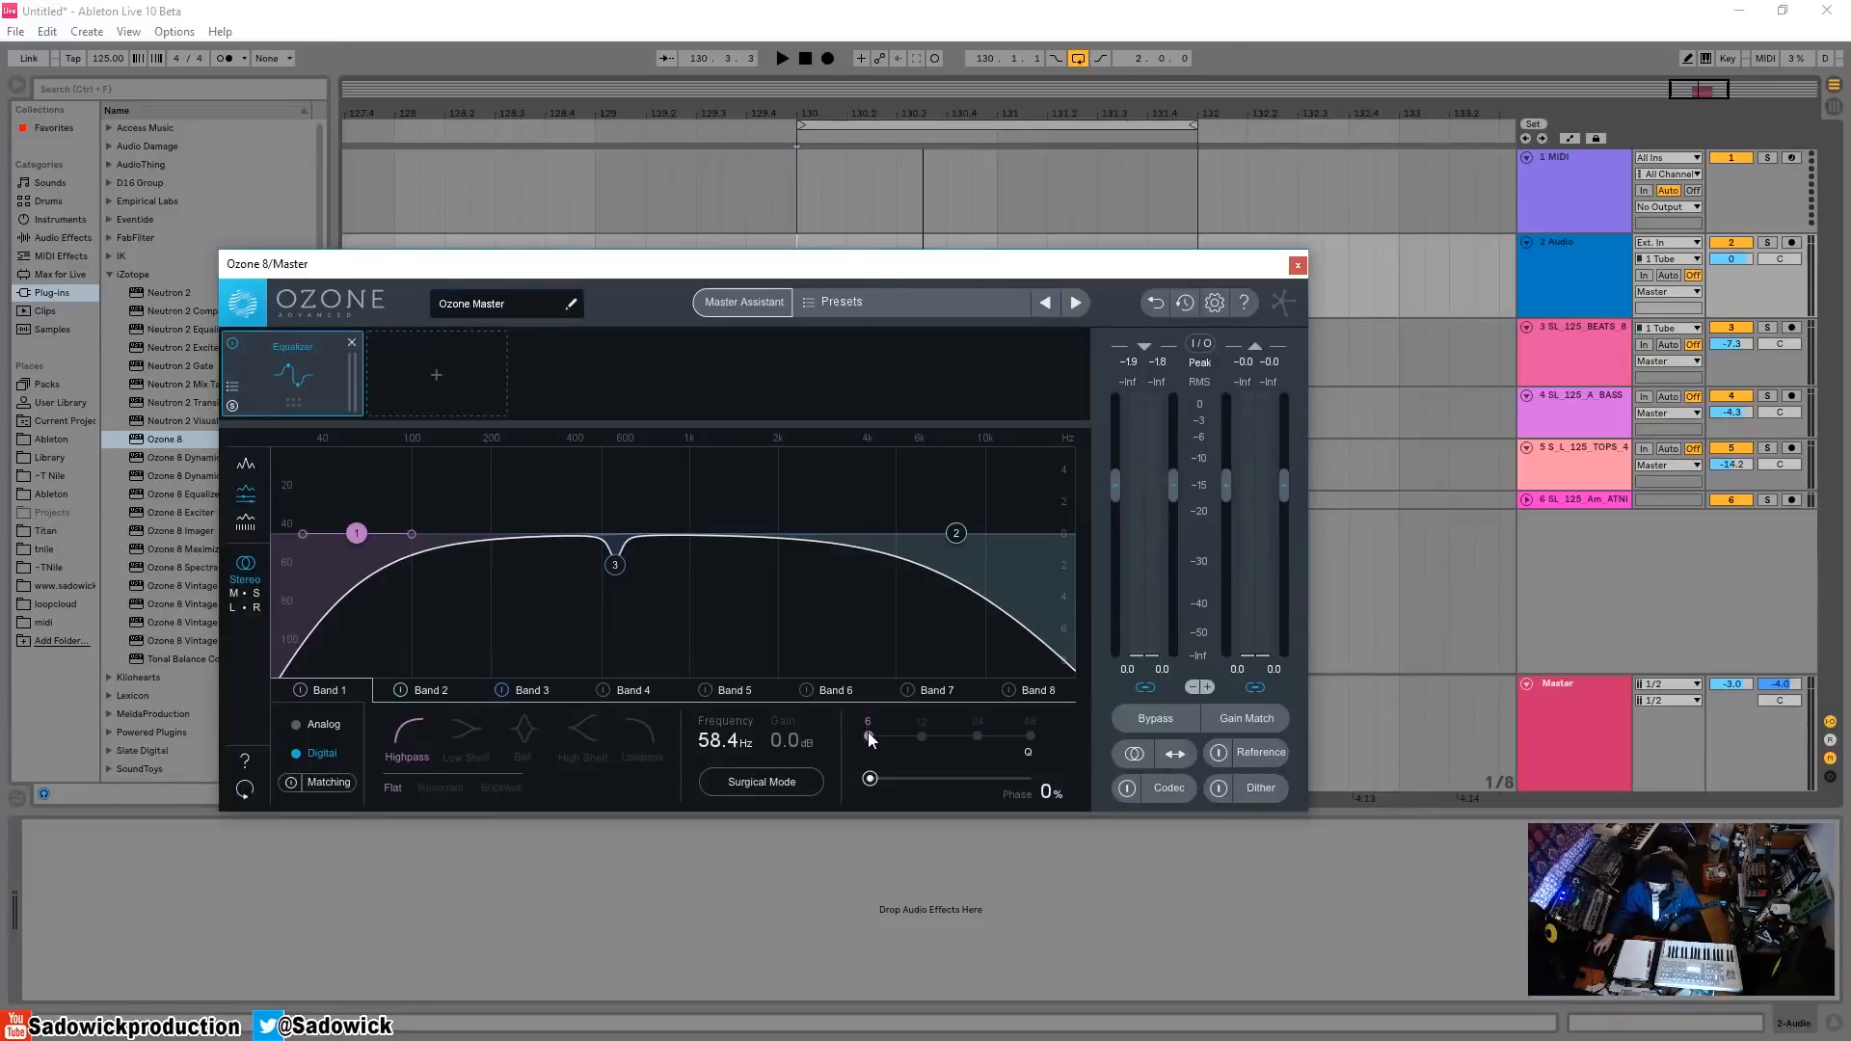
left_click(923, 736)
left_click(976, 737)
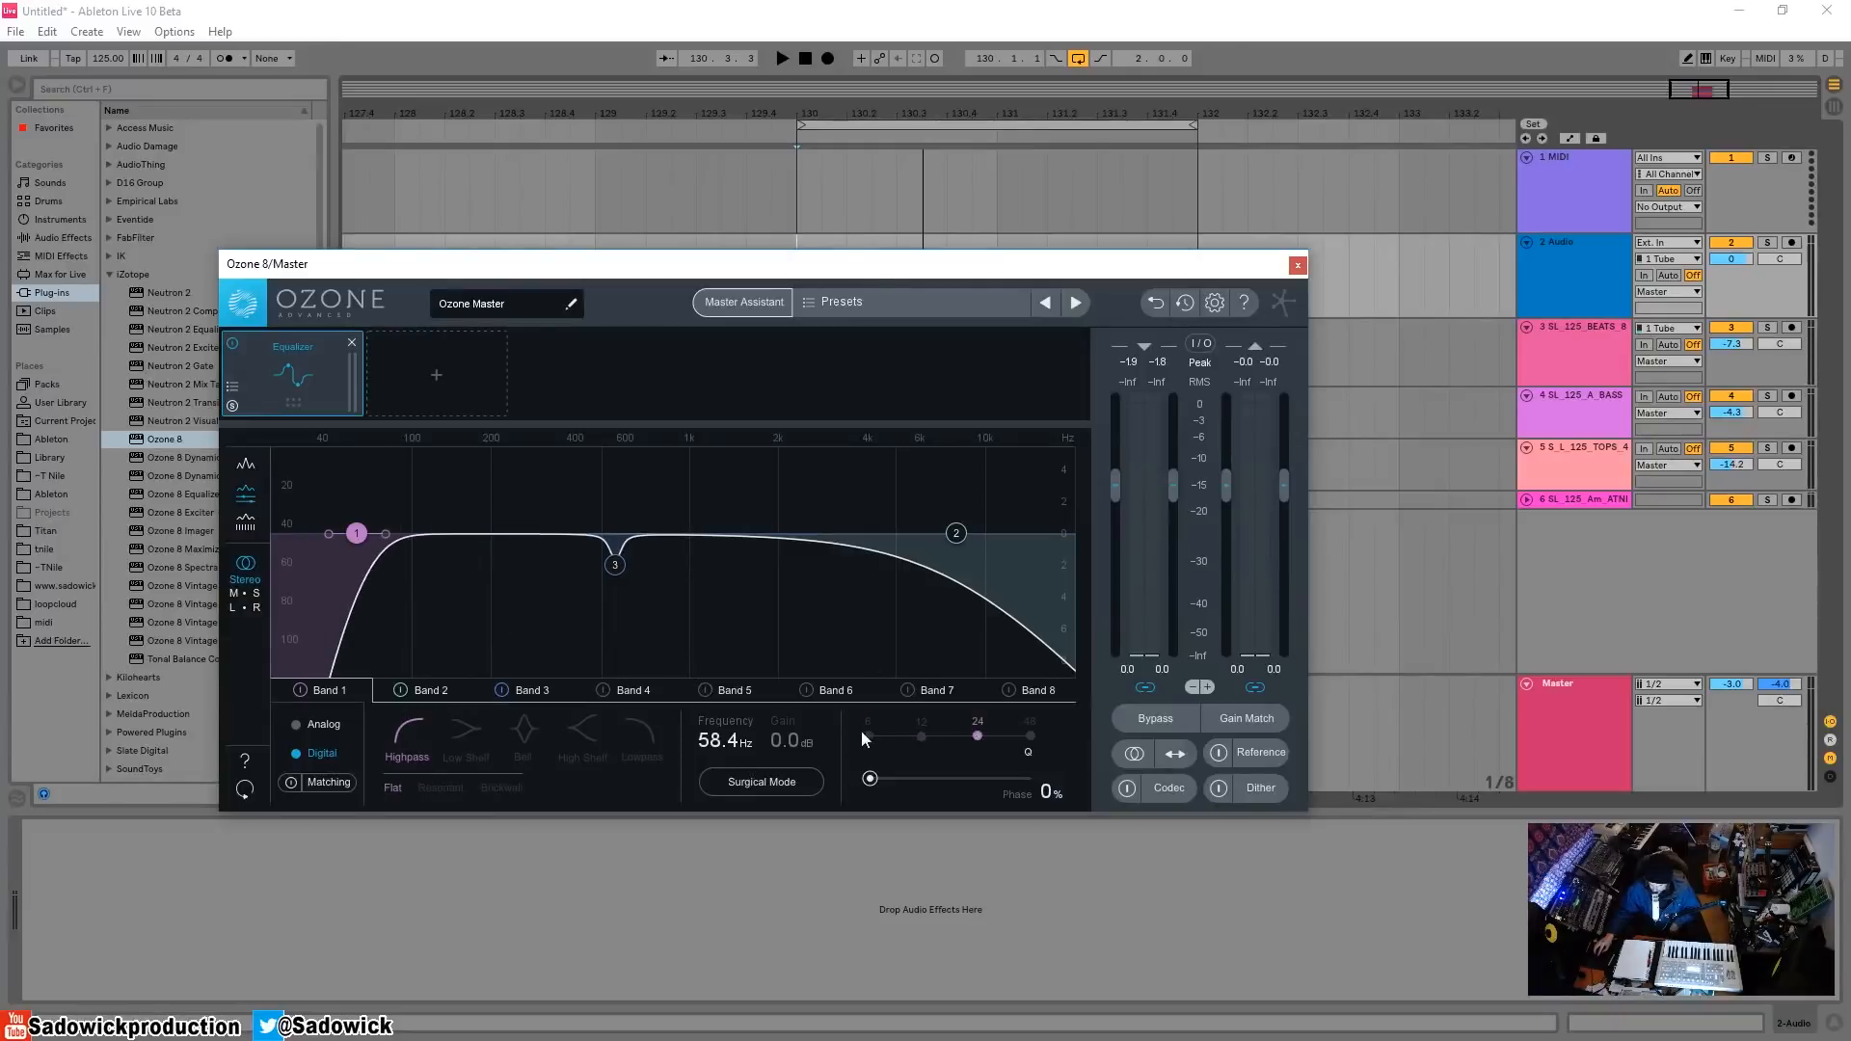
left_click(869, 737)
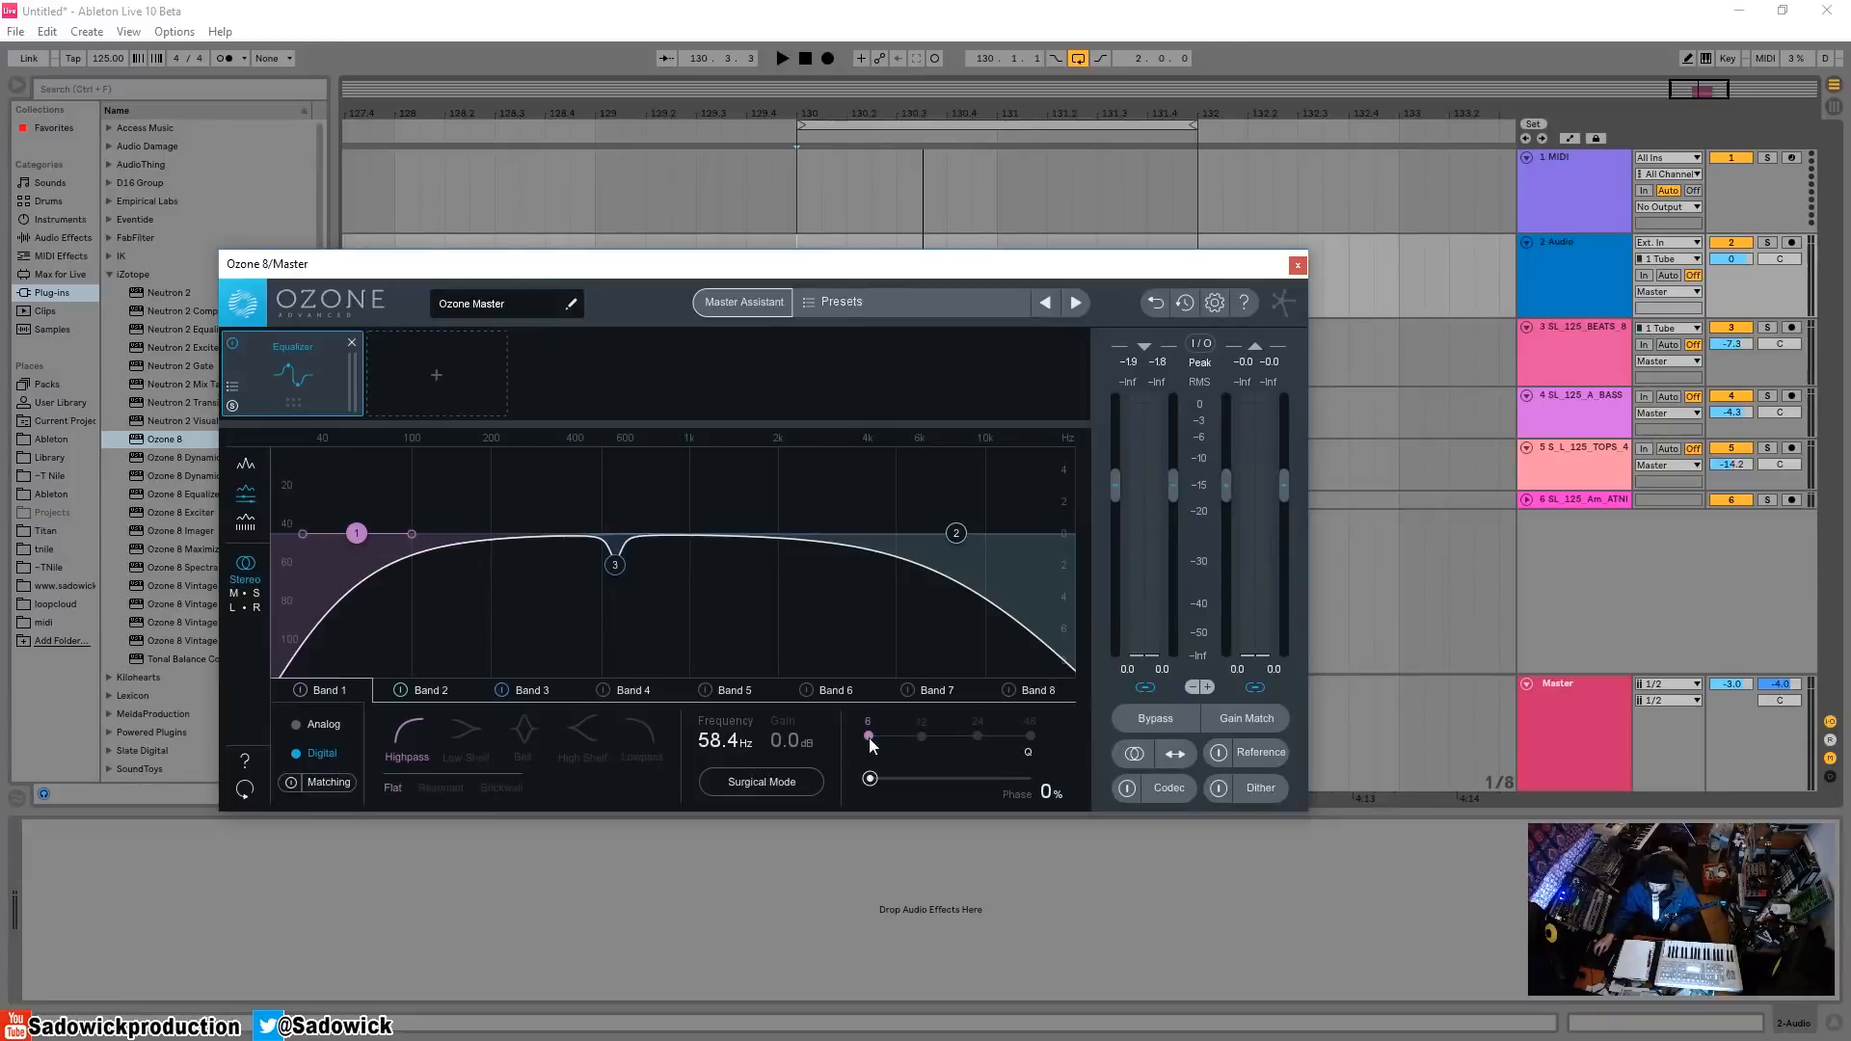
- Cut Band 3 by about 4.1 dB at 845 Hz, try Surgical Mode, and move the bell to about 1.07 kHz and -5.9 dB
left_click(520, 693)
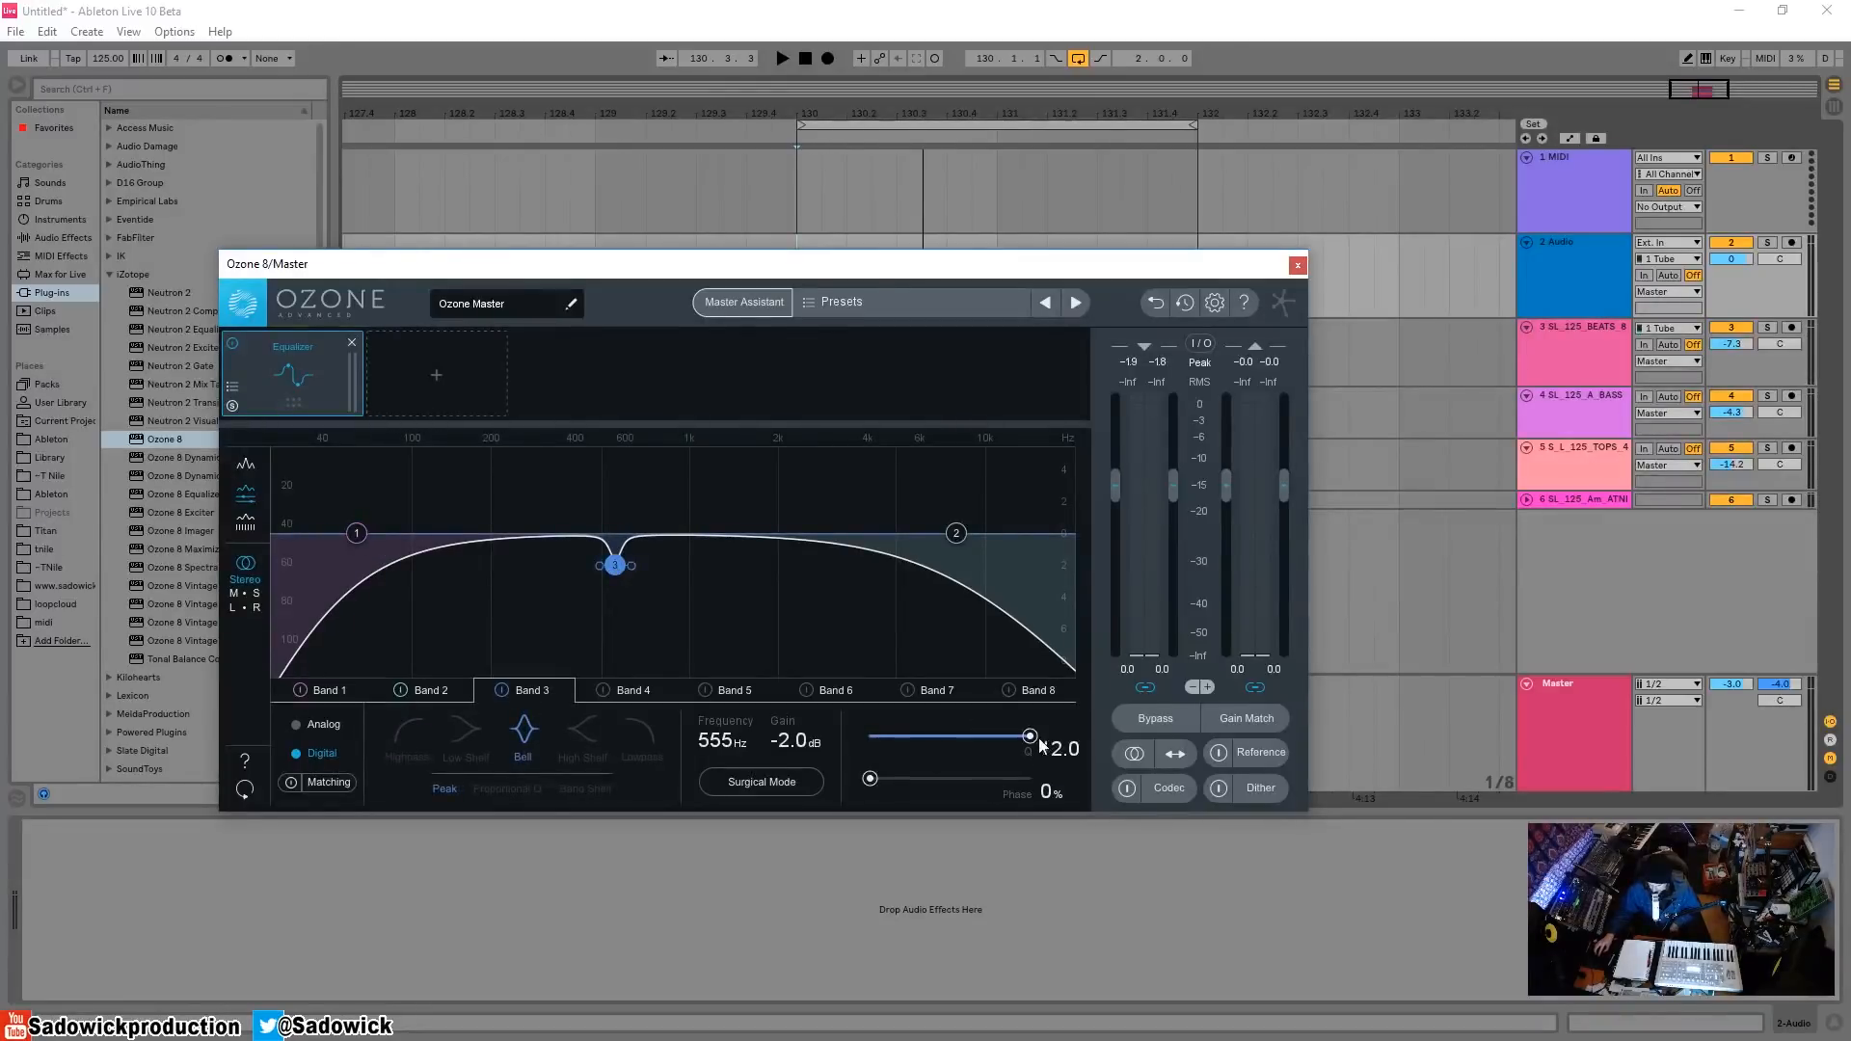
mouse_move(1033, 737)
left_mouse_down()
mouse_move(954, 737)
mouse_move(1035, 736)
left_mouse_up()
left_click_drag(621, 569, 665, 606)
left_click(771, 783)
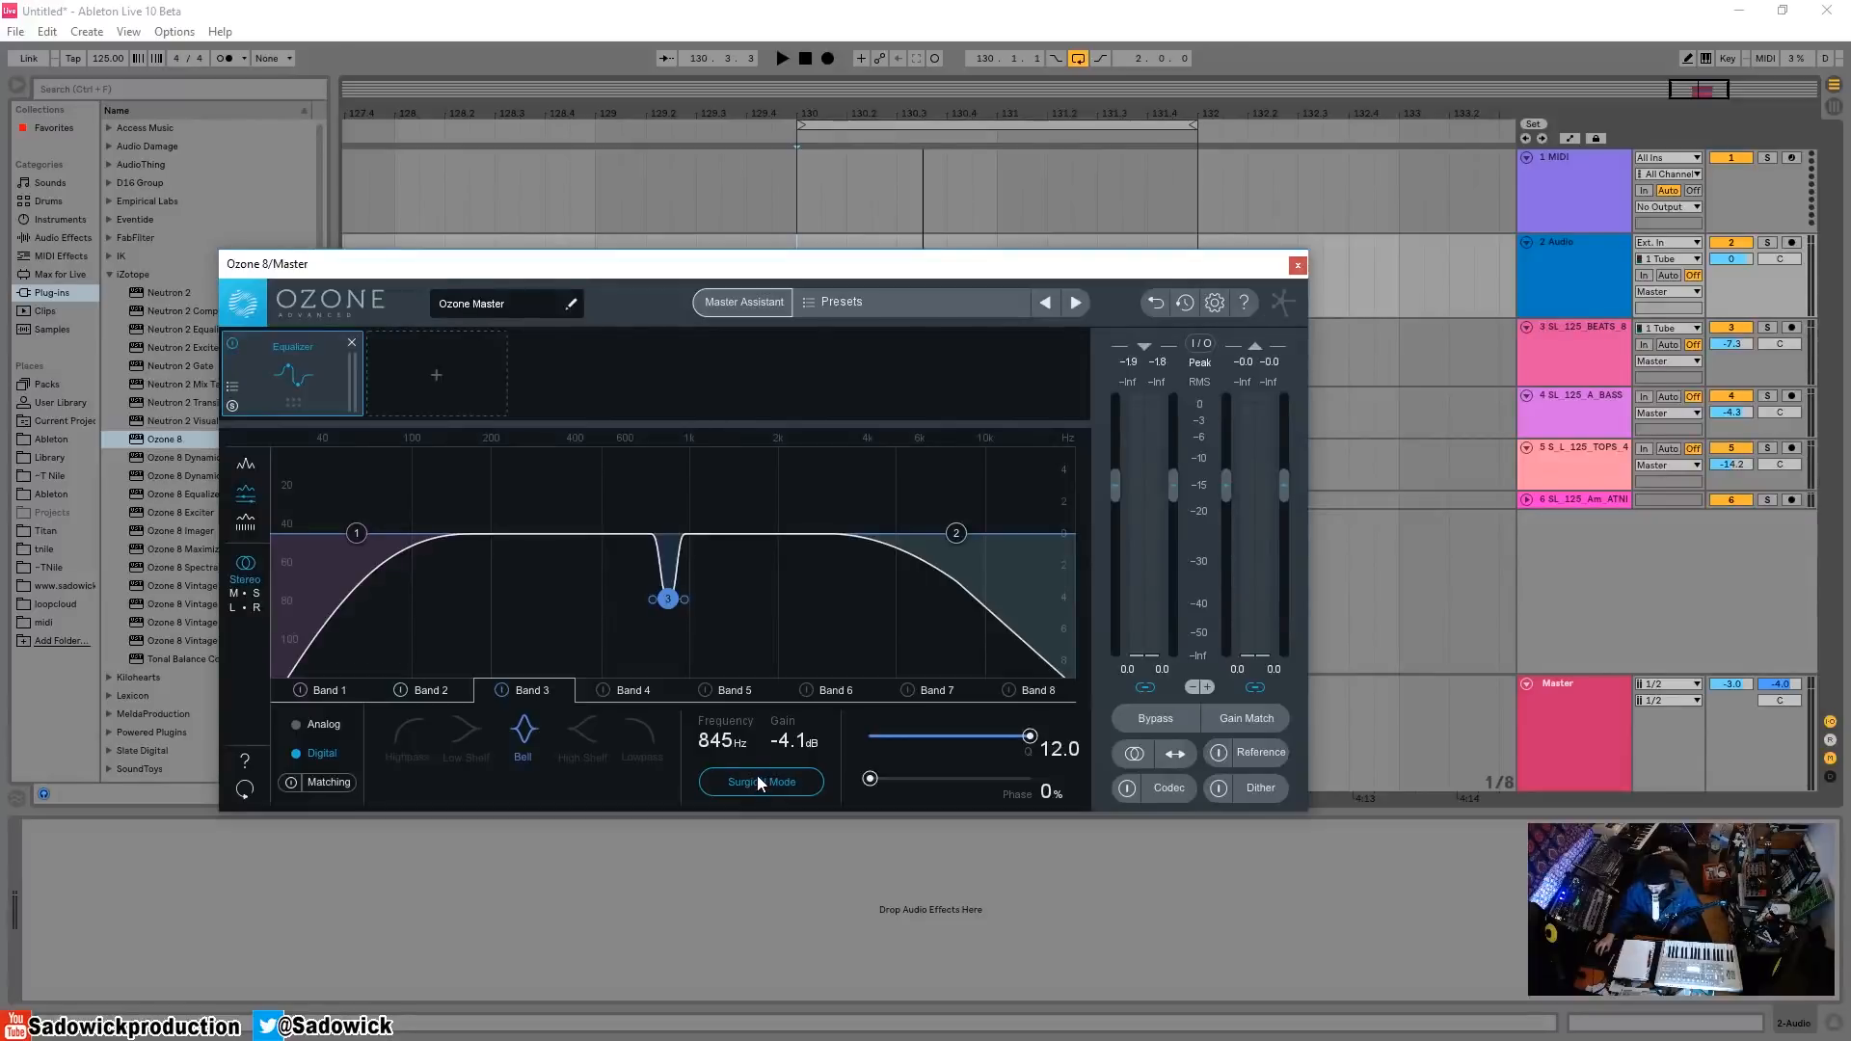
left_click_drag(672, 606, 703, 633)
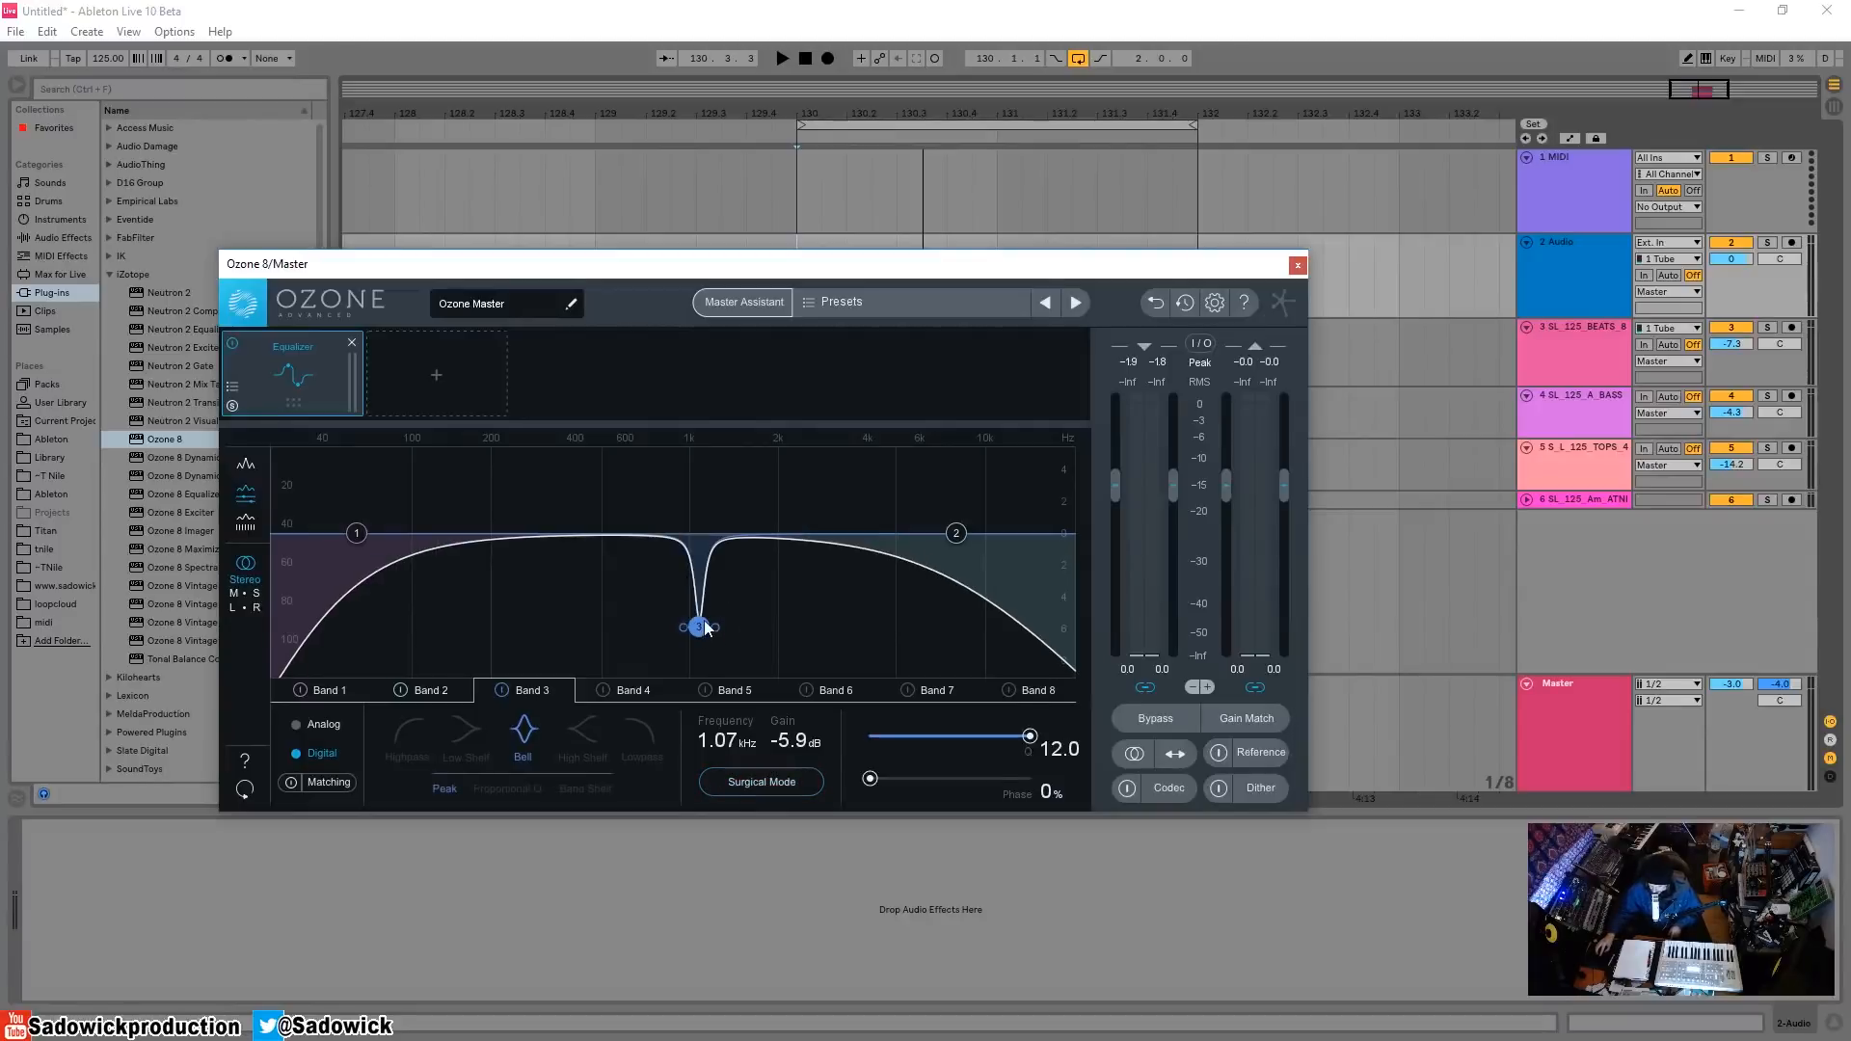
- Reset Band 3 during playback, move its bell to about 238 Hz and -2.6 dB, and stop the loop
left_click_drag(699, 627, 546, 653)
key("space")
double_click(546, 653)
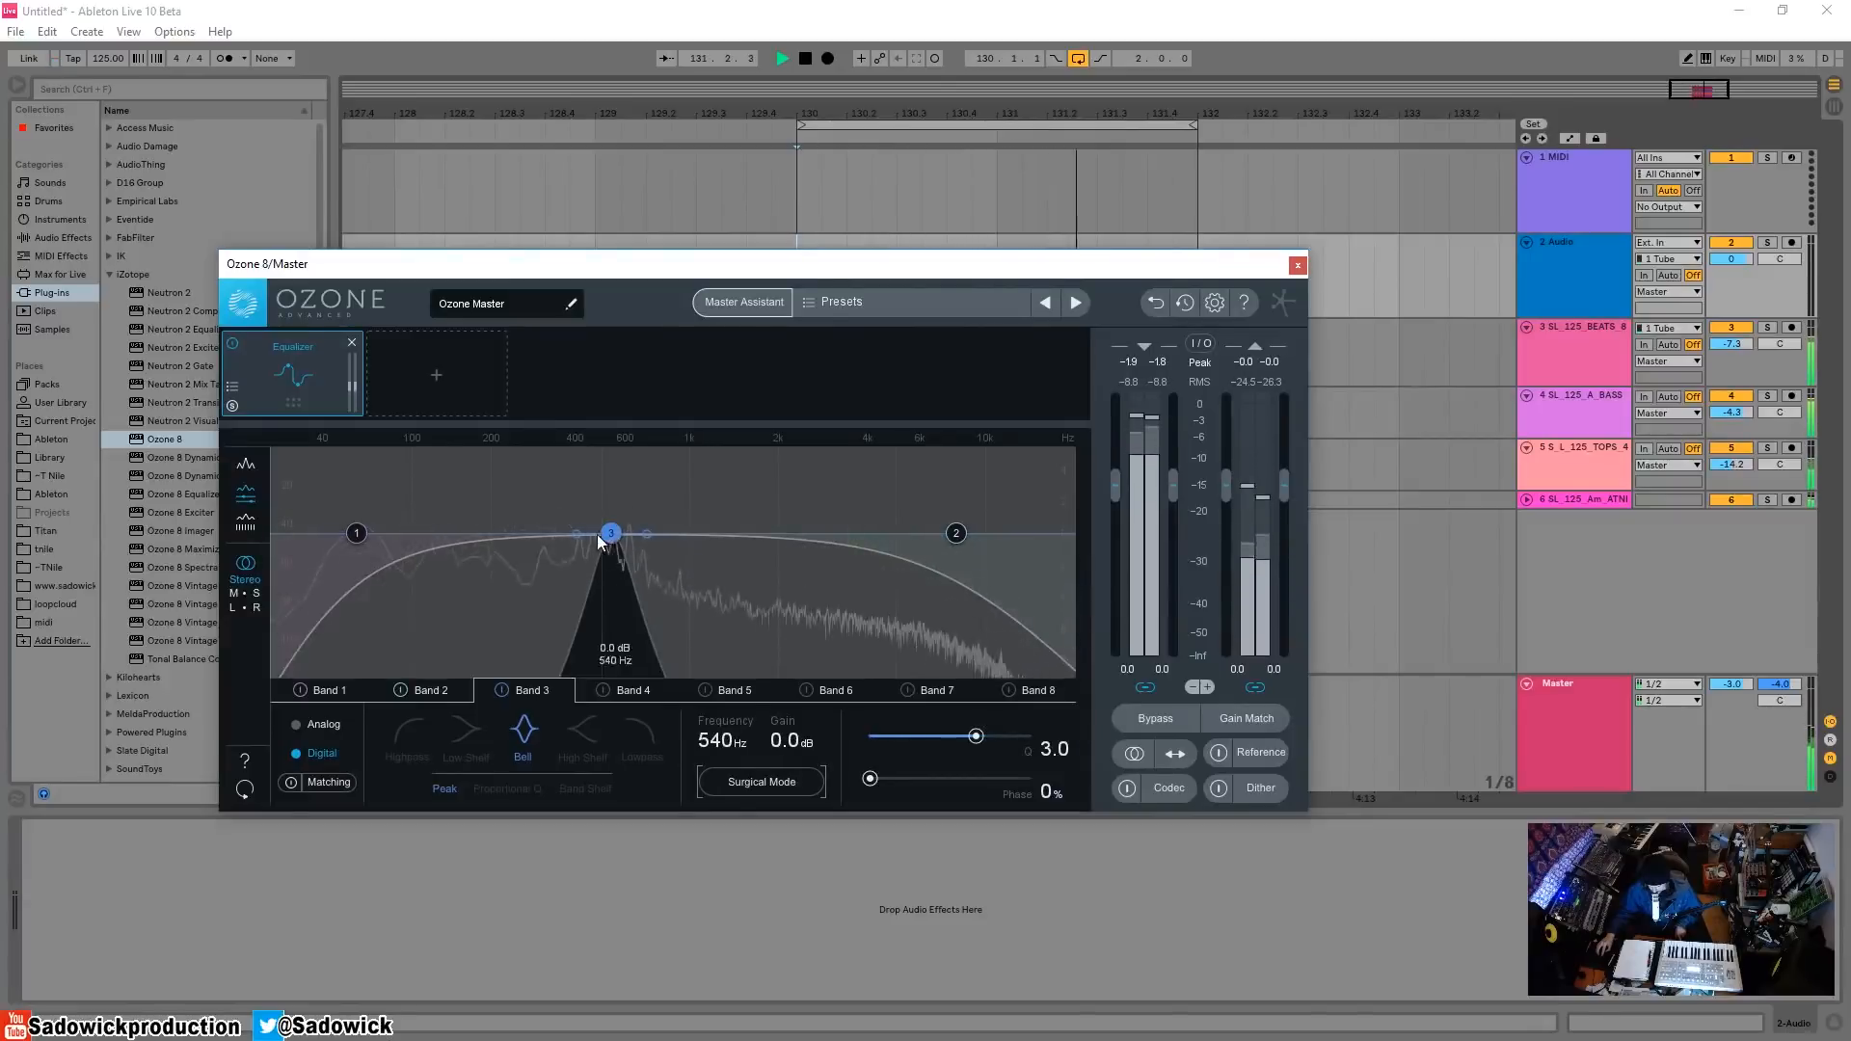
left_click_drag(613, 535, 511, 584)
key("space")
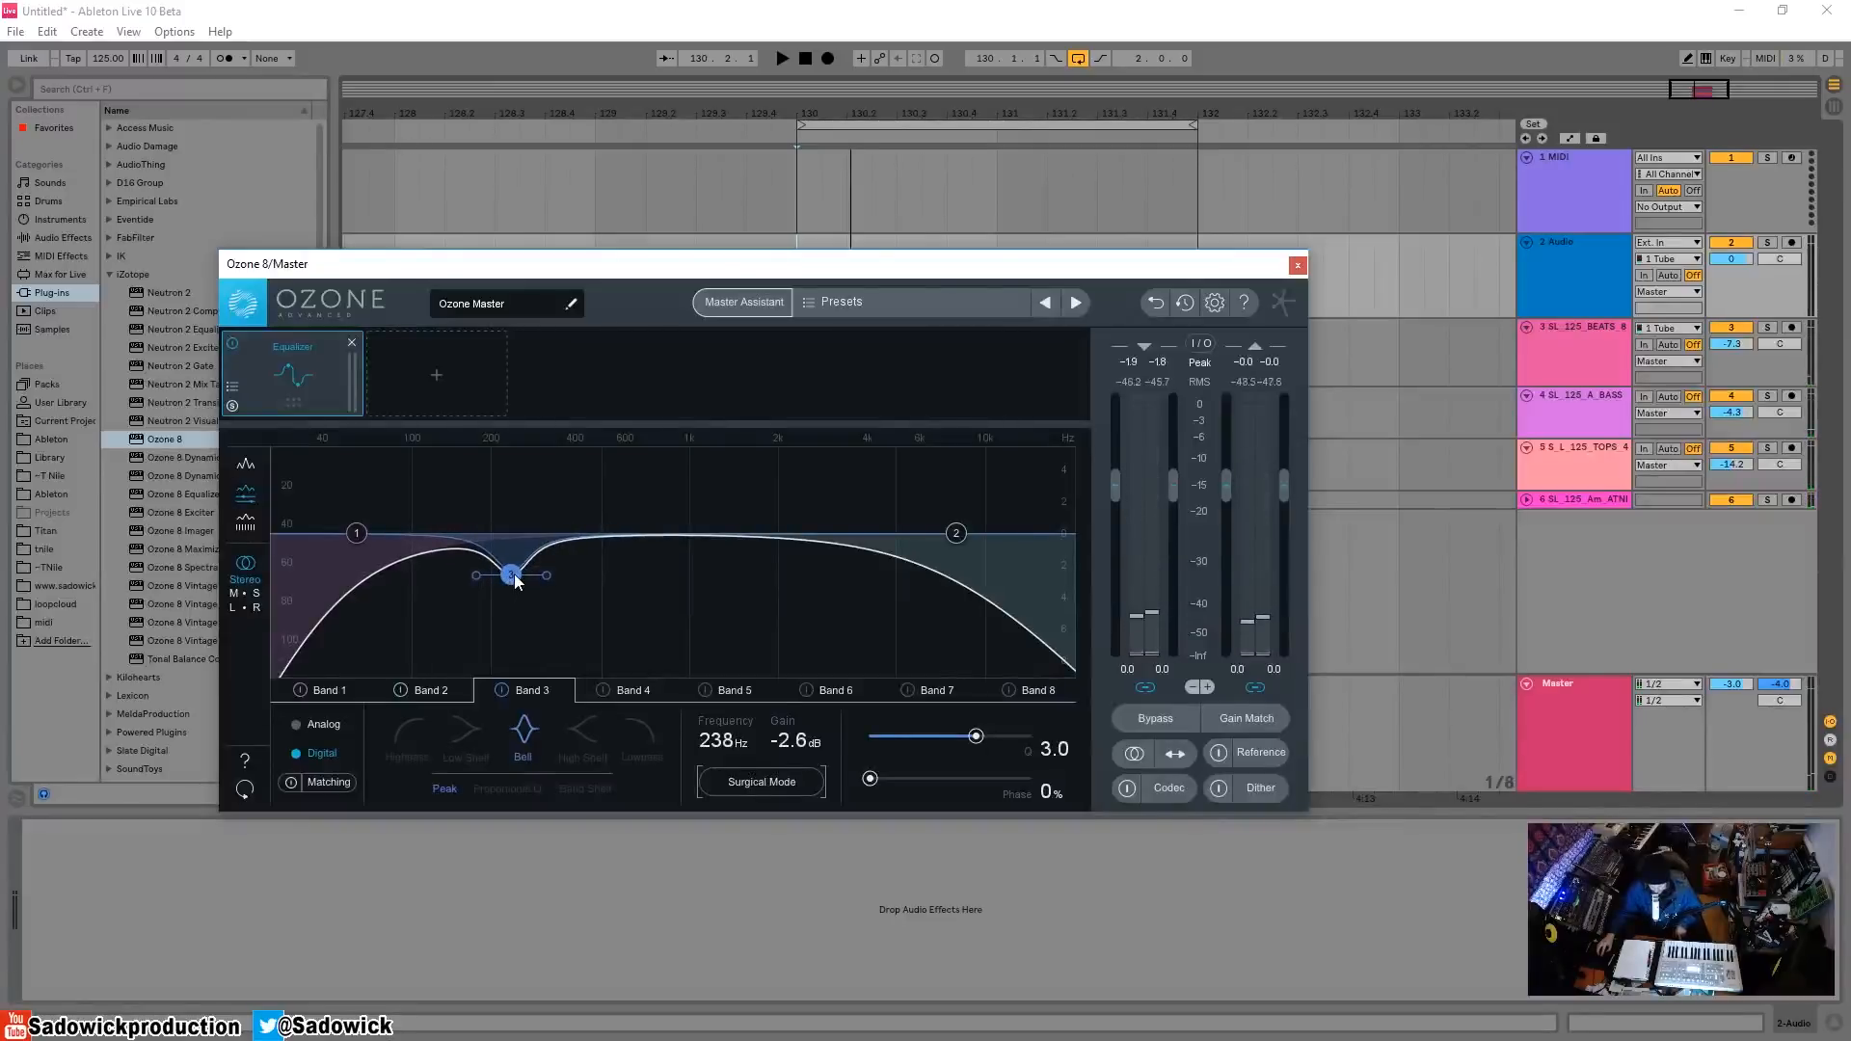
- Audition Band 3's range in isolation during playback, then settle its bell at about 283 Hz and -3.7 dB and stop
left_click(511, 585, "alt")
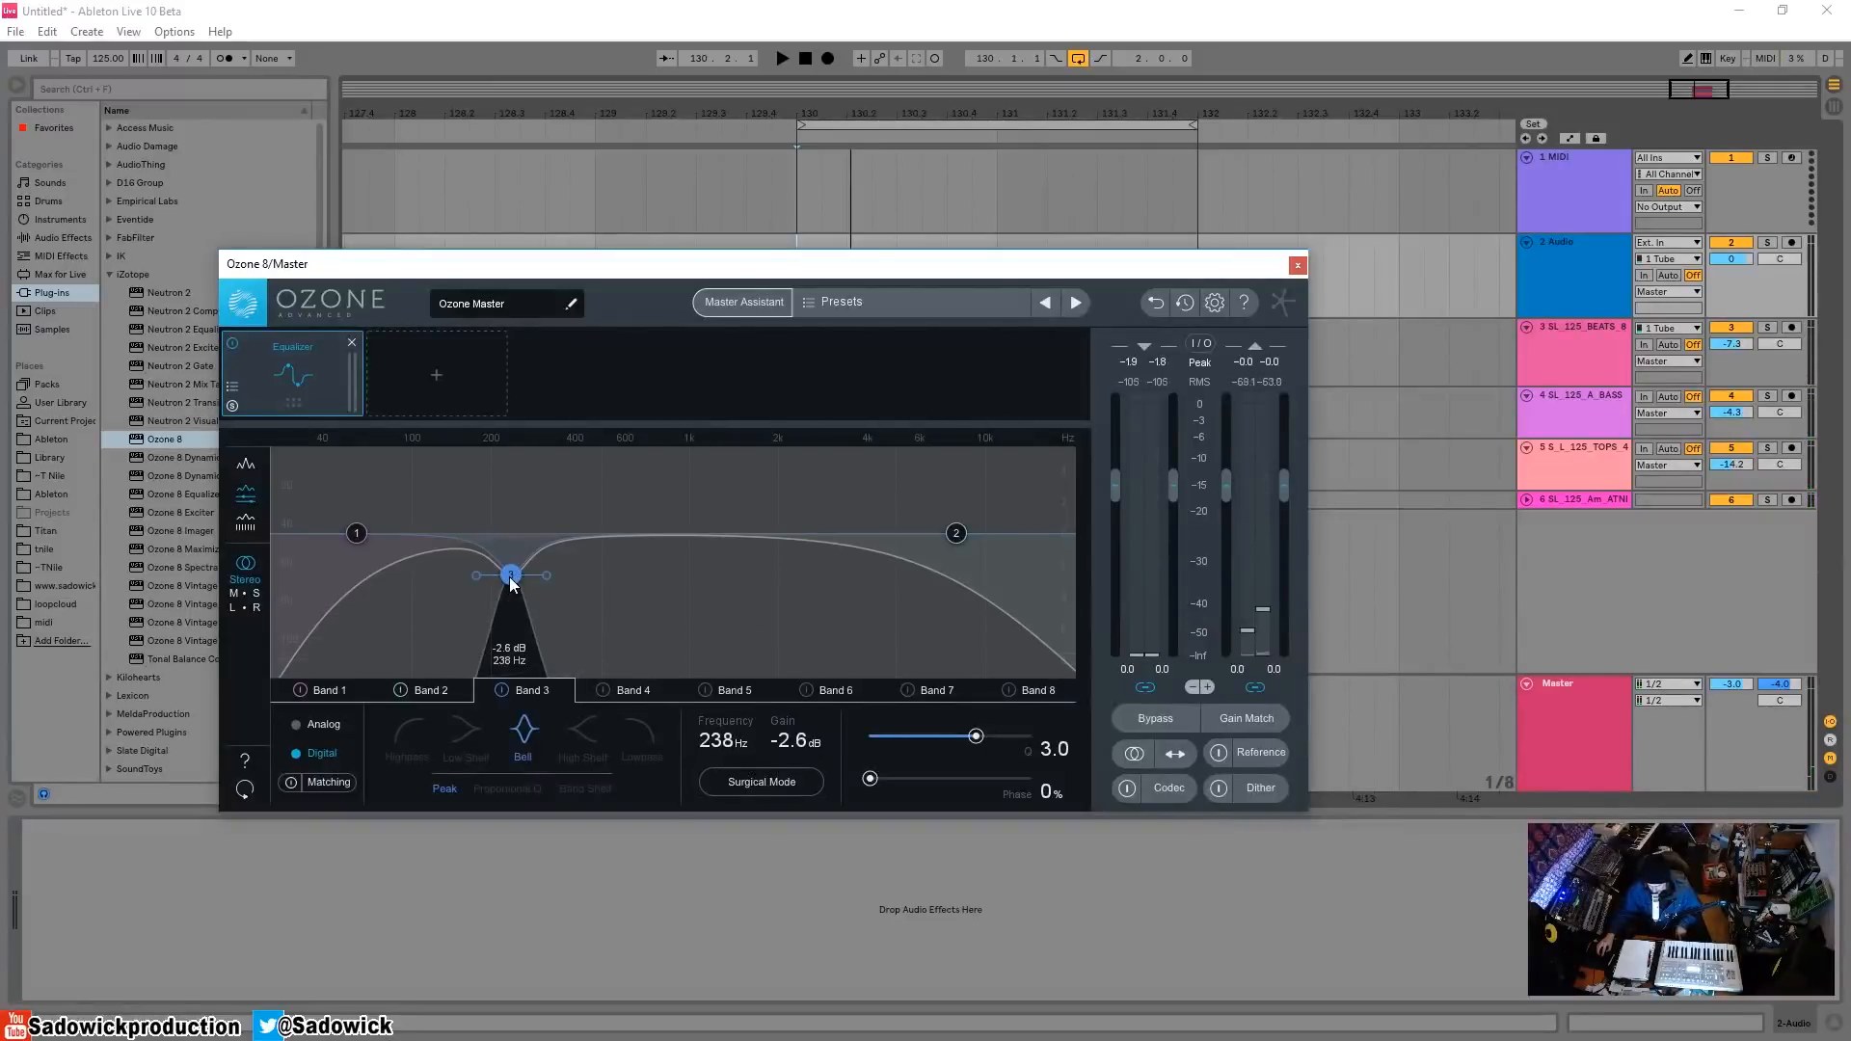
key("space")
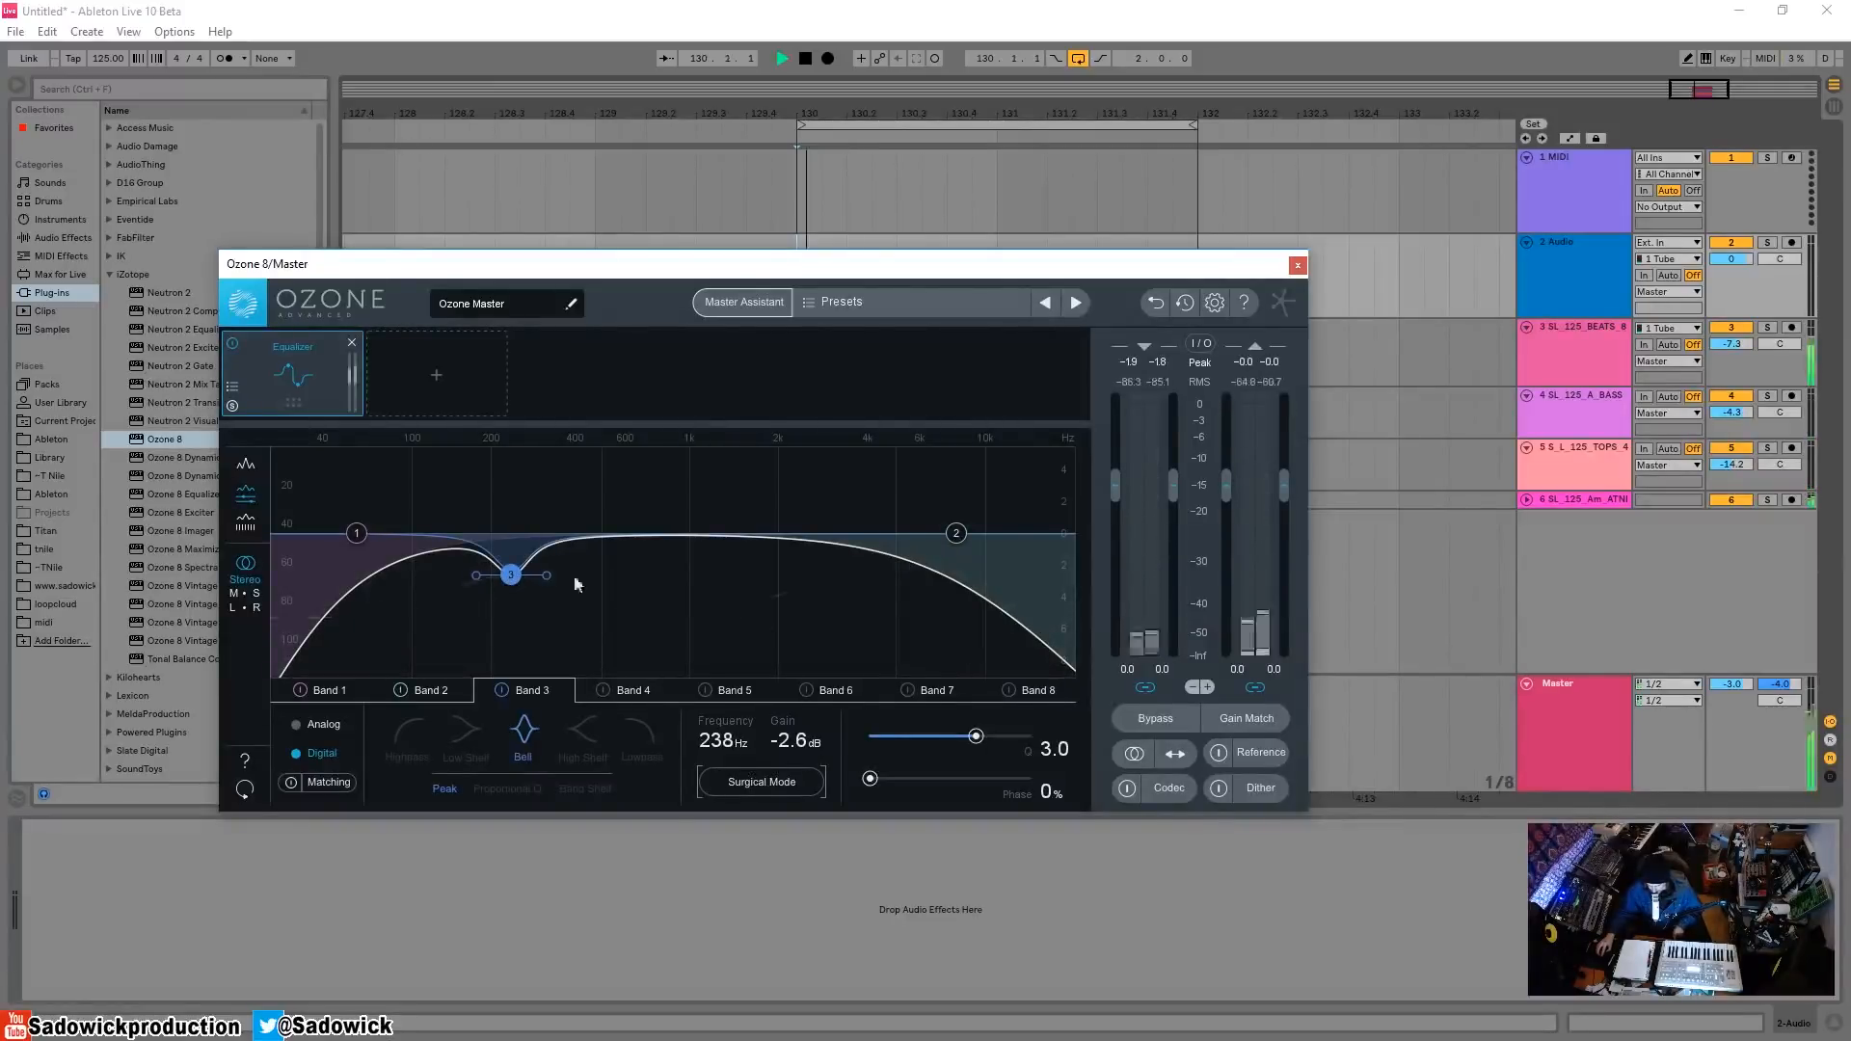
left_click(512, 577, "alt")
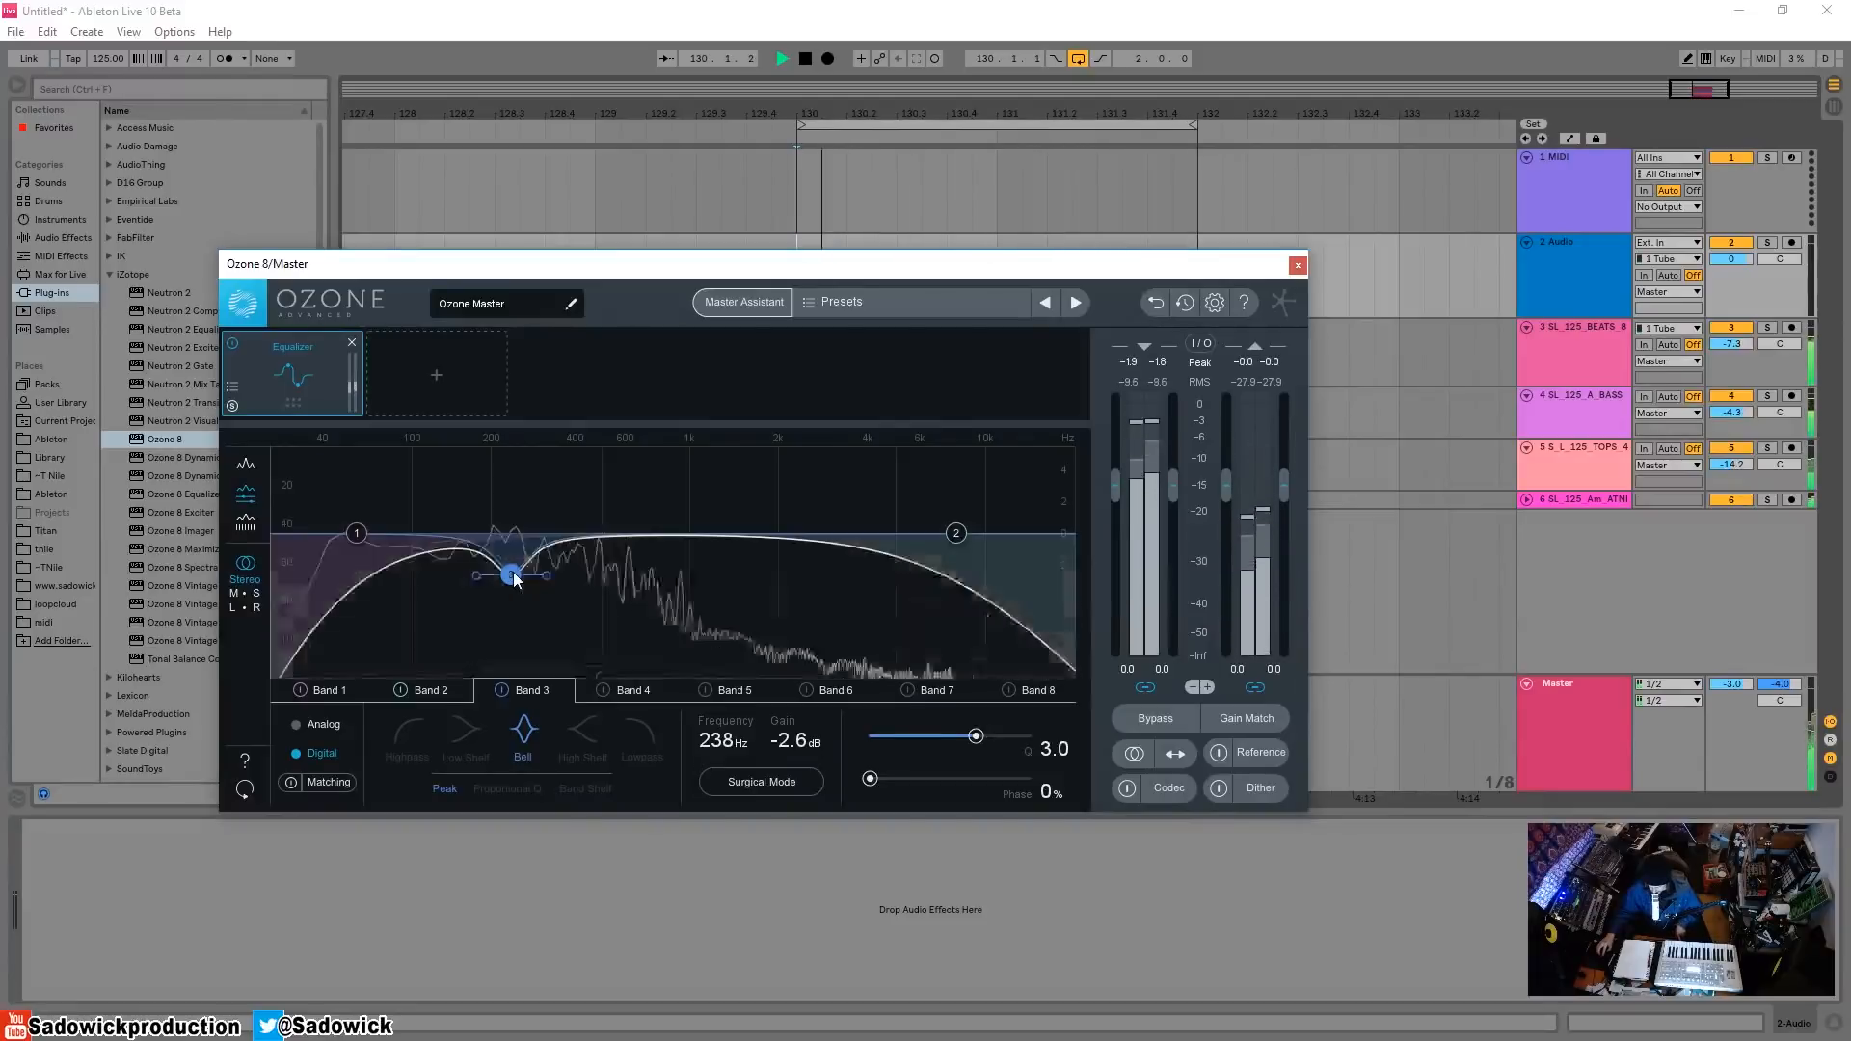
left_click_drag(512, 576, 590, 585)
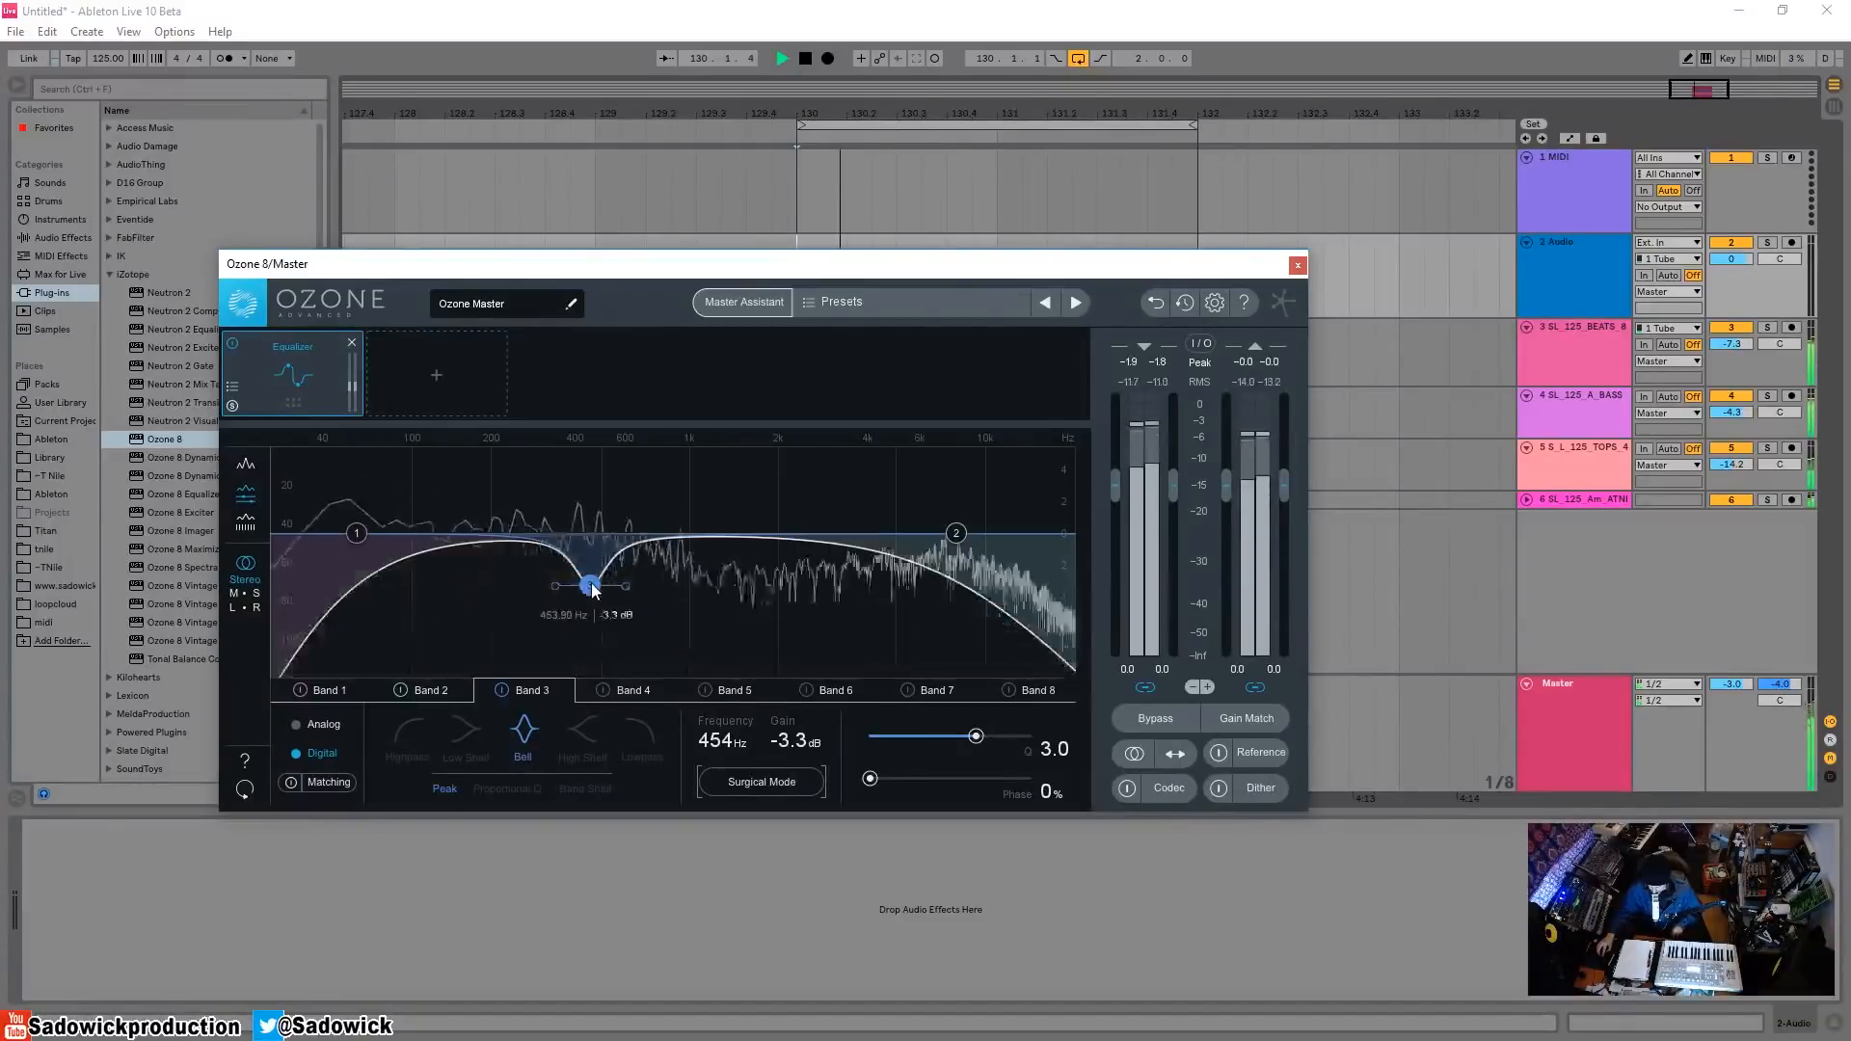
left_click_drag(591, 587, 532, 593)
key("space")
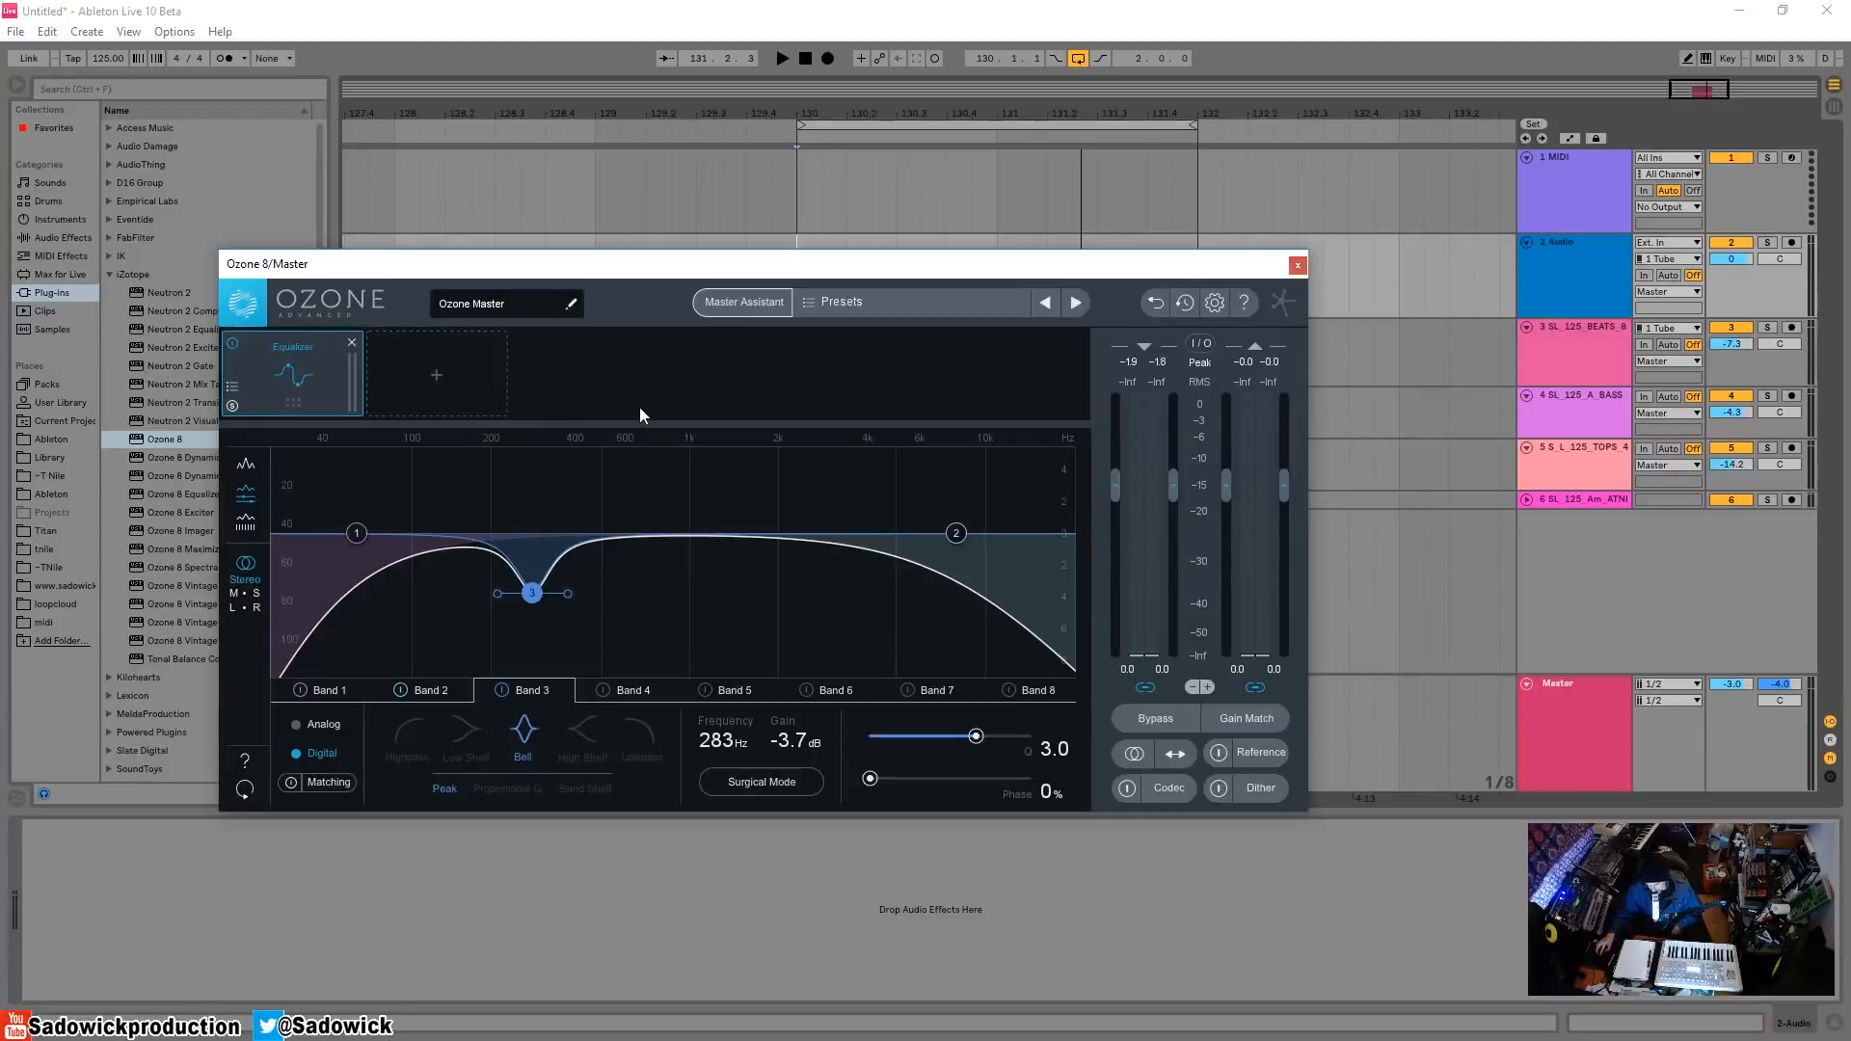
- Add a Post EQ module, make its Band 1 a Flat Highpass at about 34.9 Hz with a slope of 12, and play the loop briefly
left_click(444, 370)
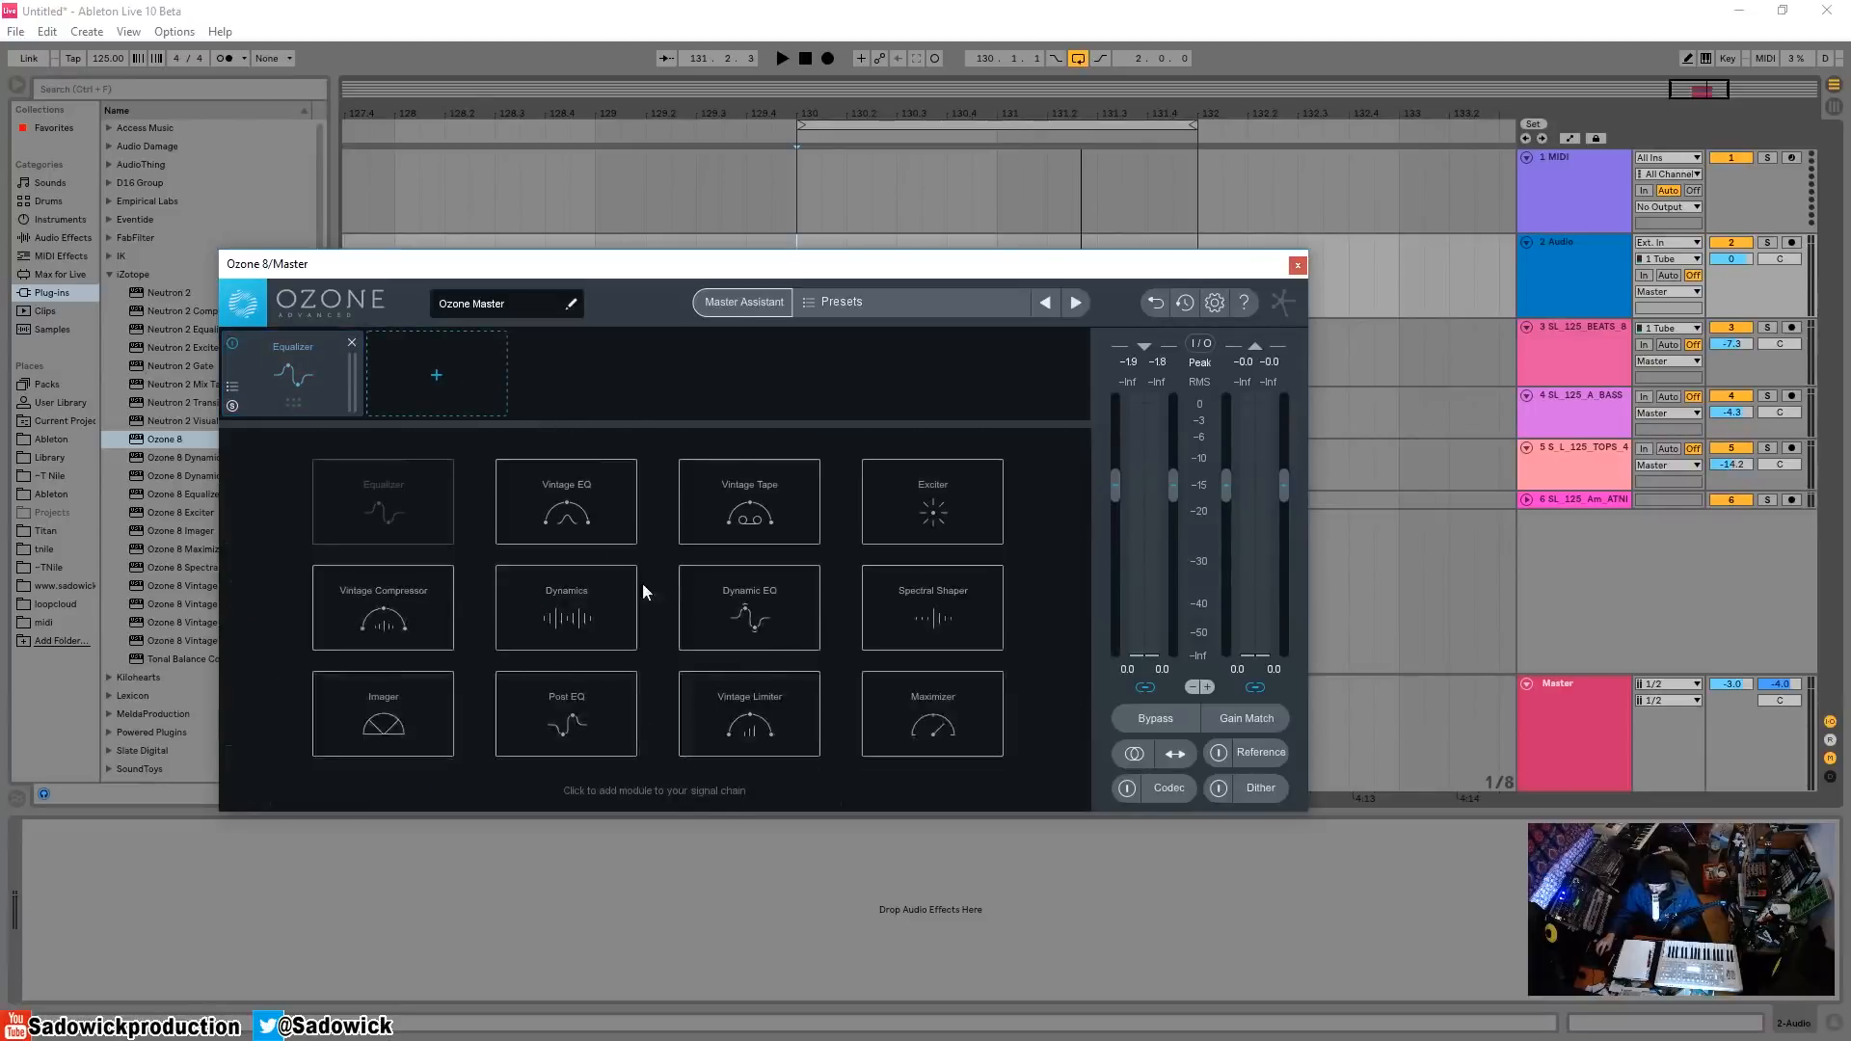
left_click(569, 725)
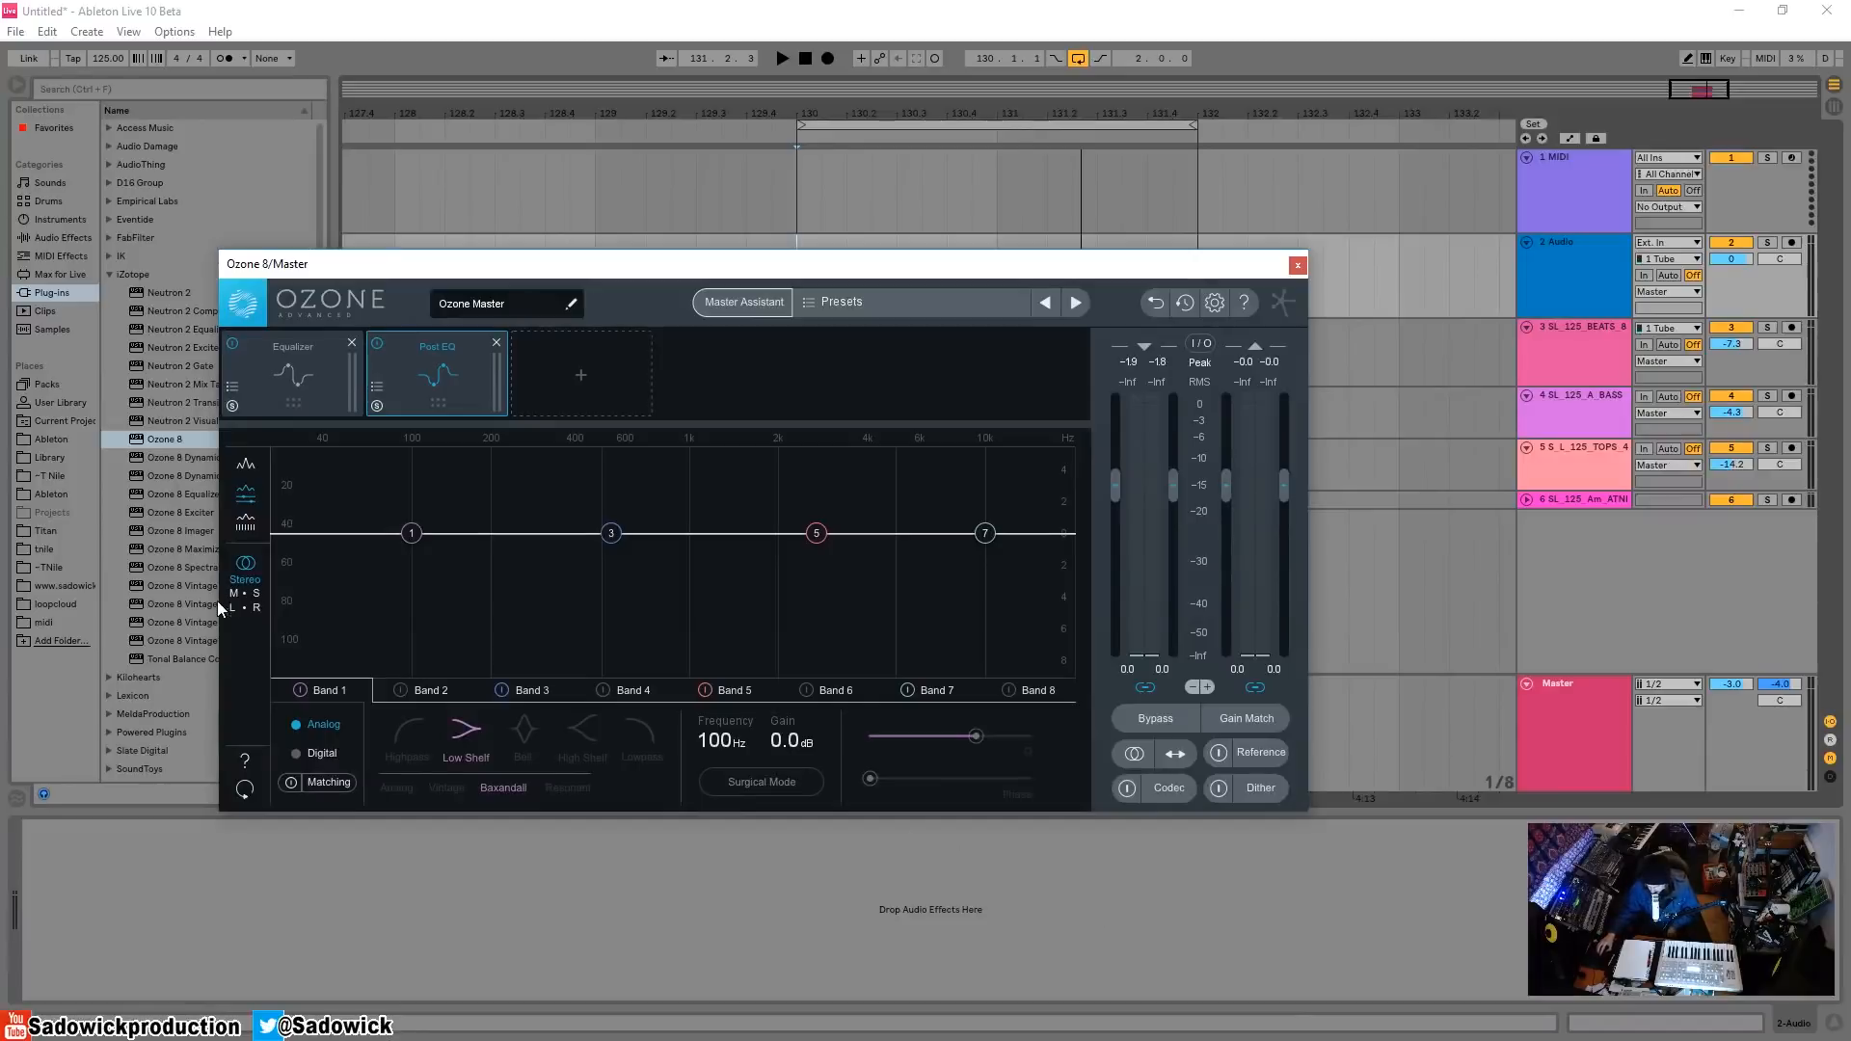
left_click_drag(411, 533, 304, 538)
key("space")
left_click(415, 732)
key("space")
key("space")
key("space")
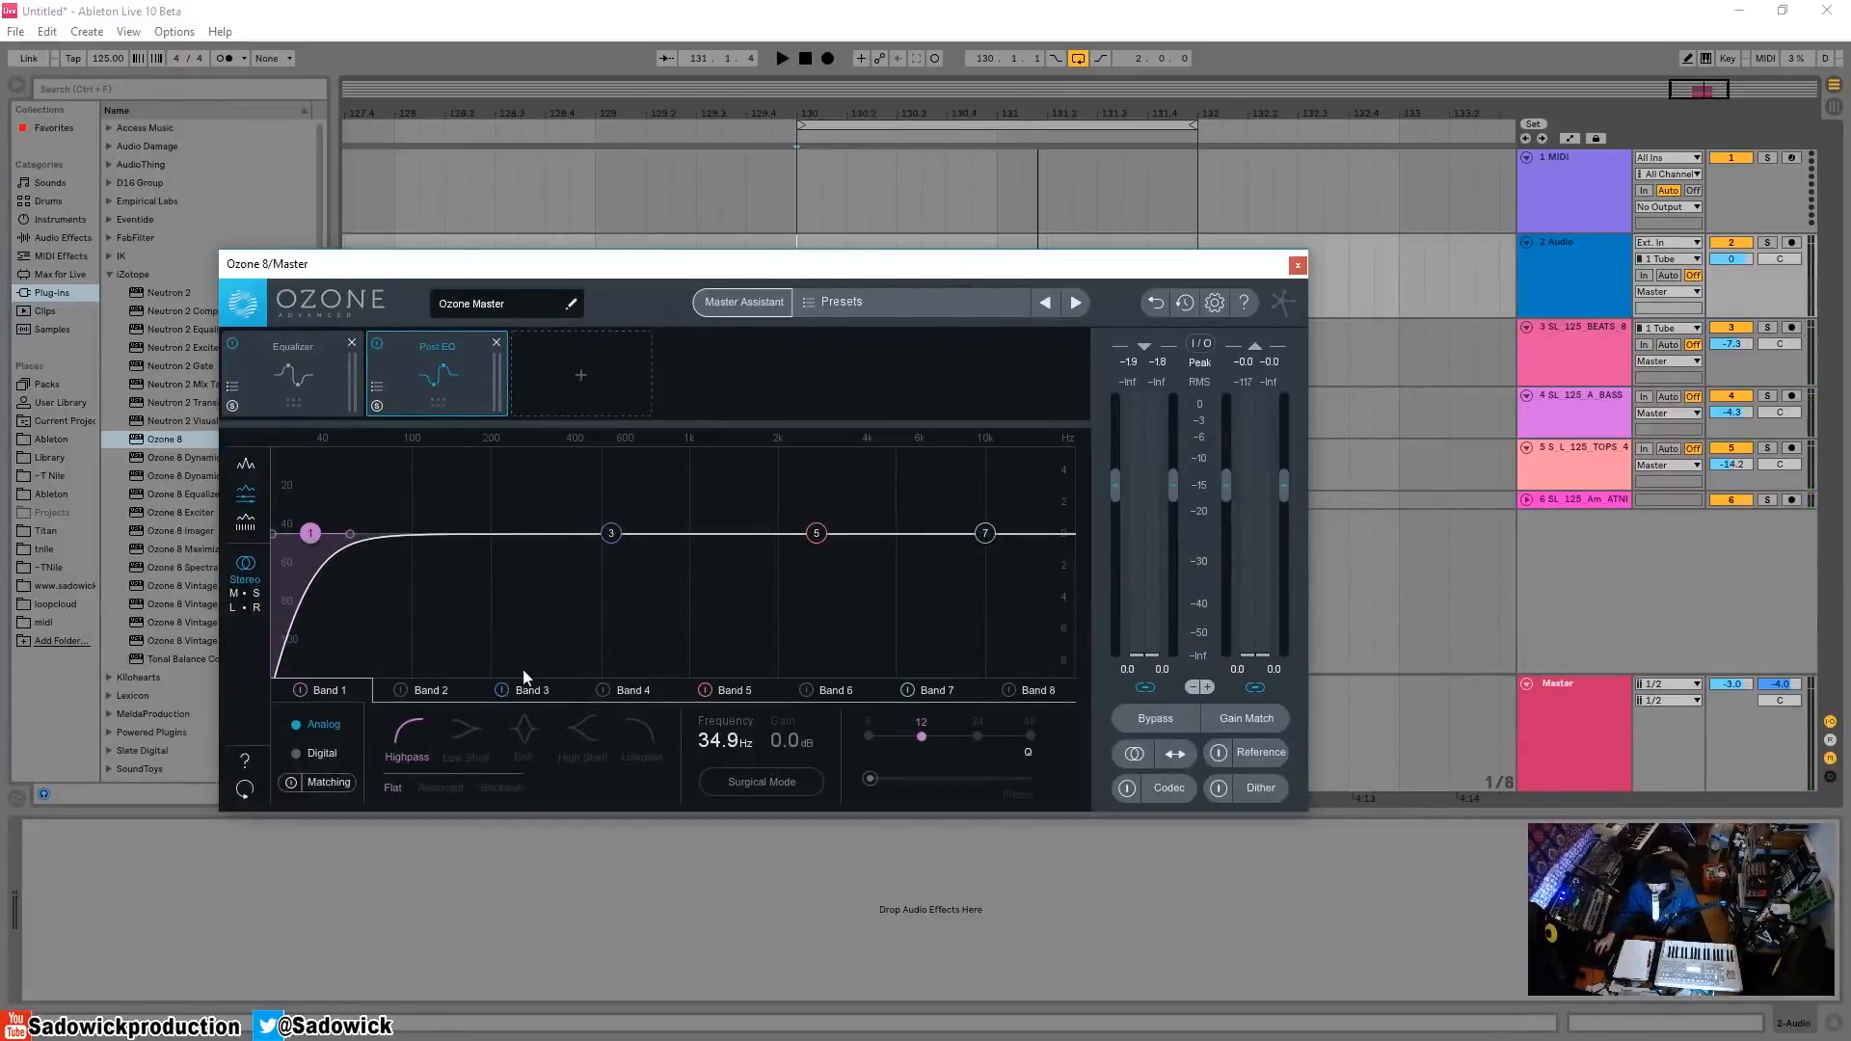
- Switch the Post EQ to Mid/Side processing and set the Mid channel's Band 1 highpass to about 44.6 Hz
left_click(246, 599)
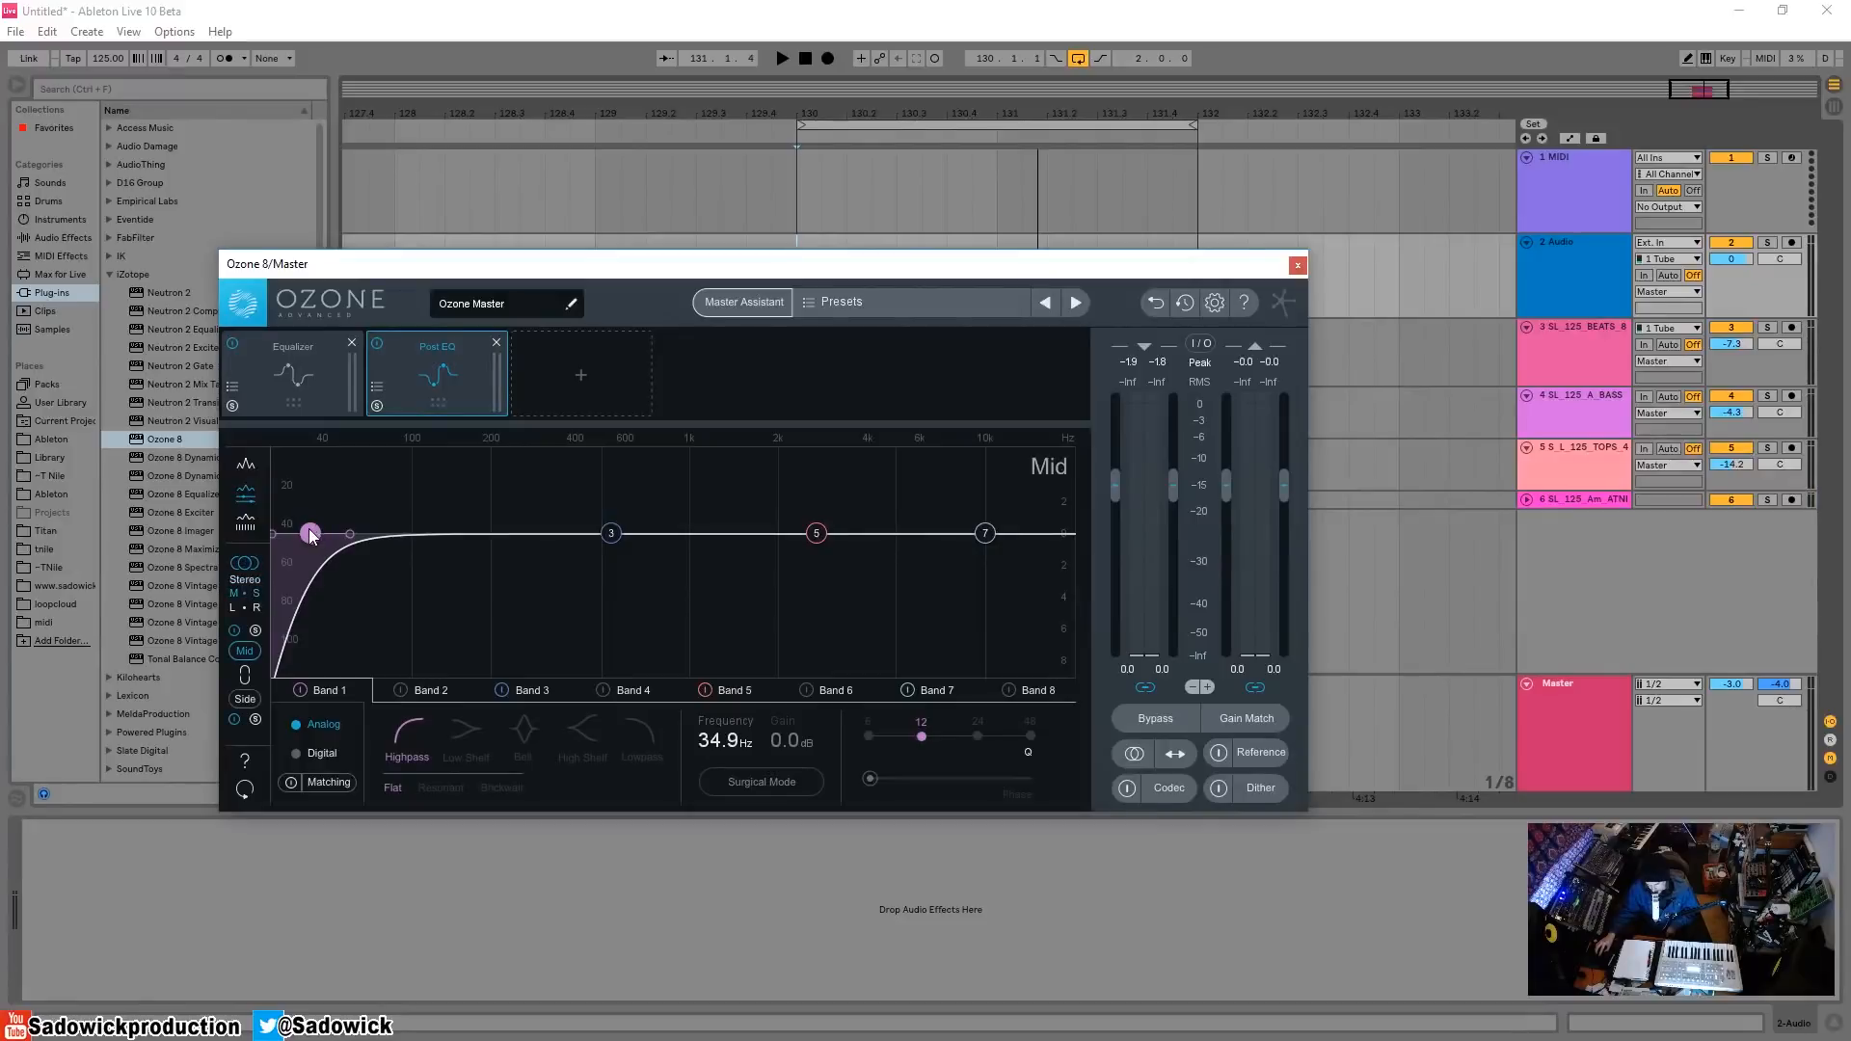
left_click_drag(310, 536, 362, 539)
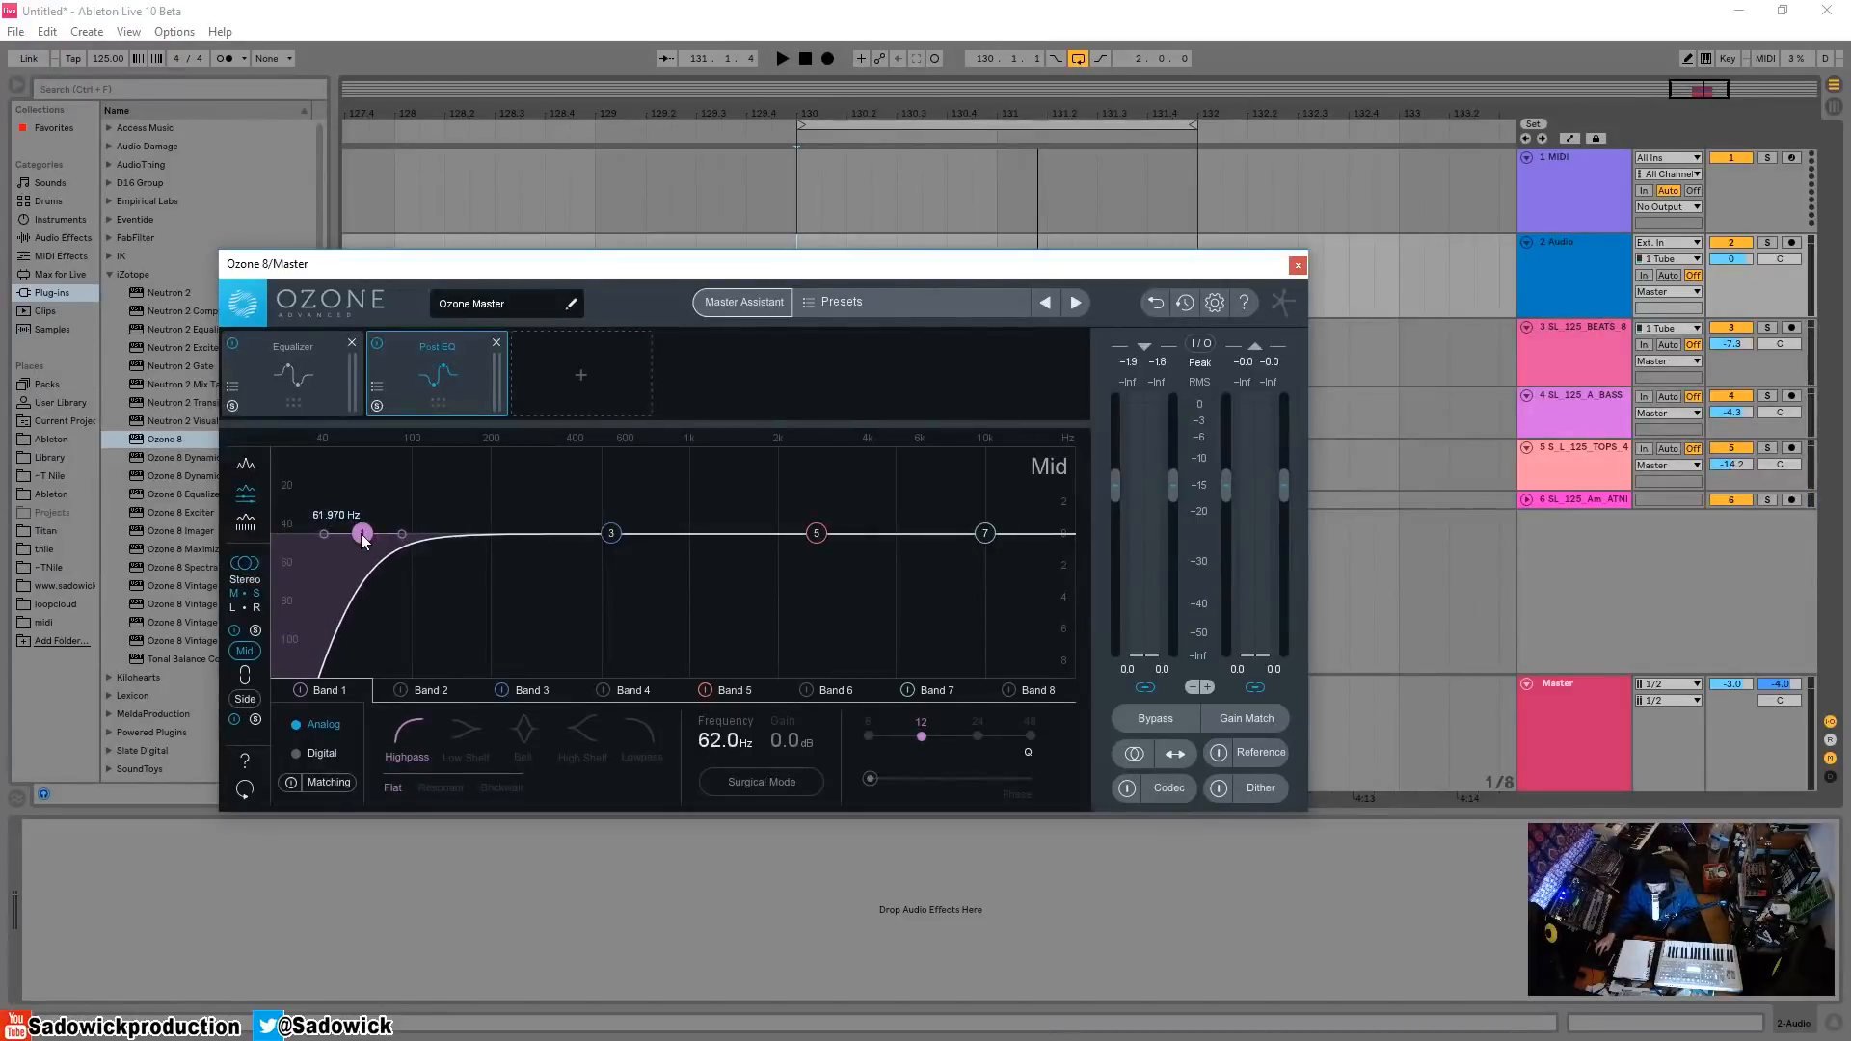
left_click(612, 535)
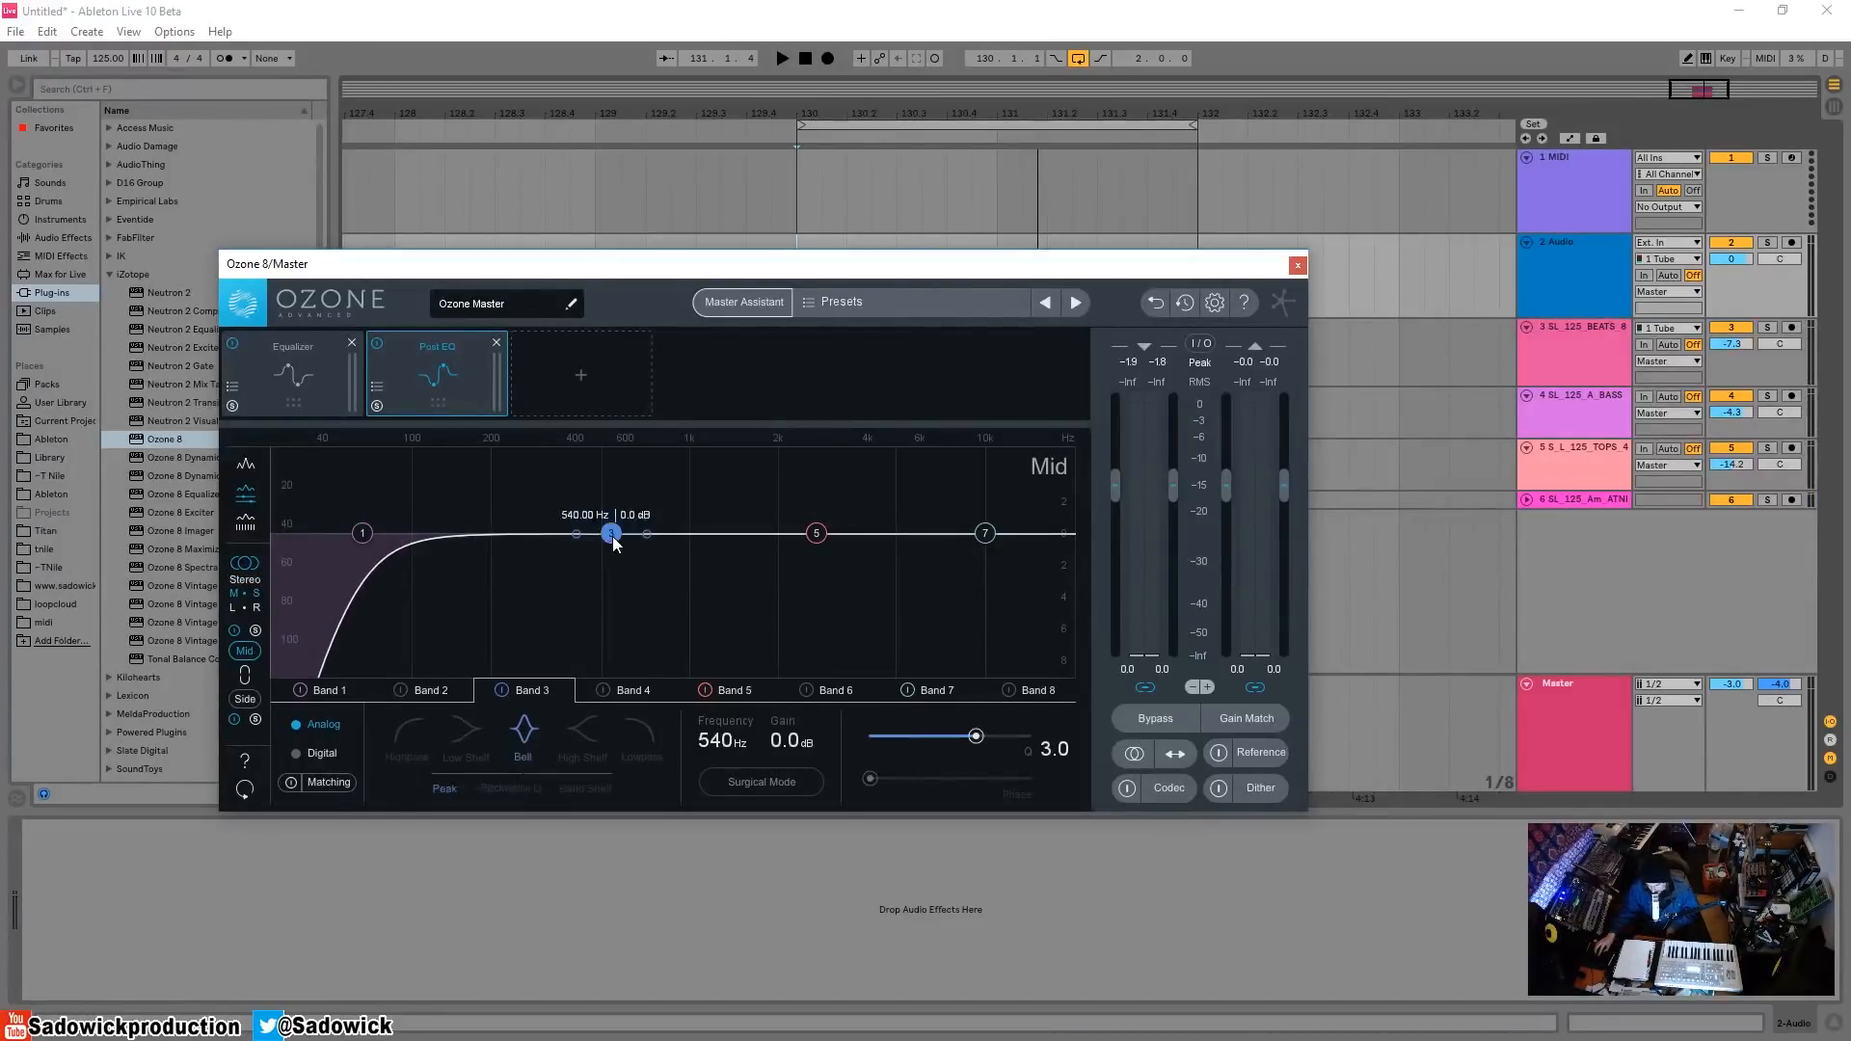
left_click(365, 533)
left_click_drag(366, 533, 336, 534)
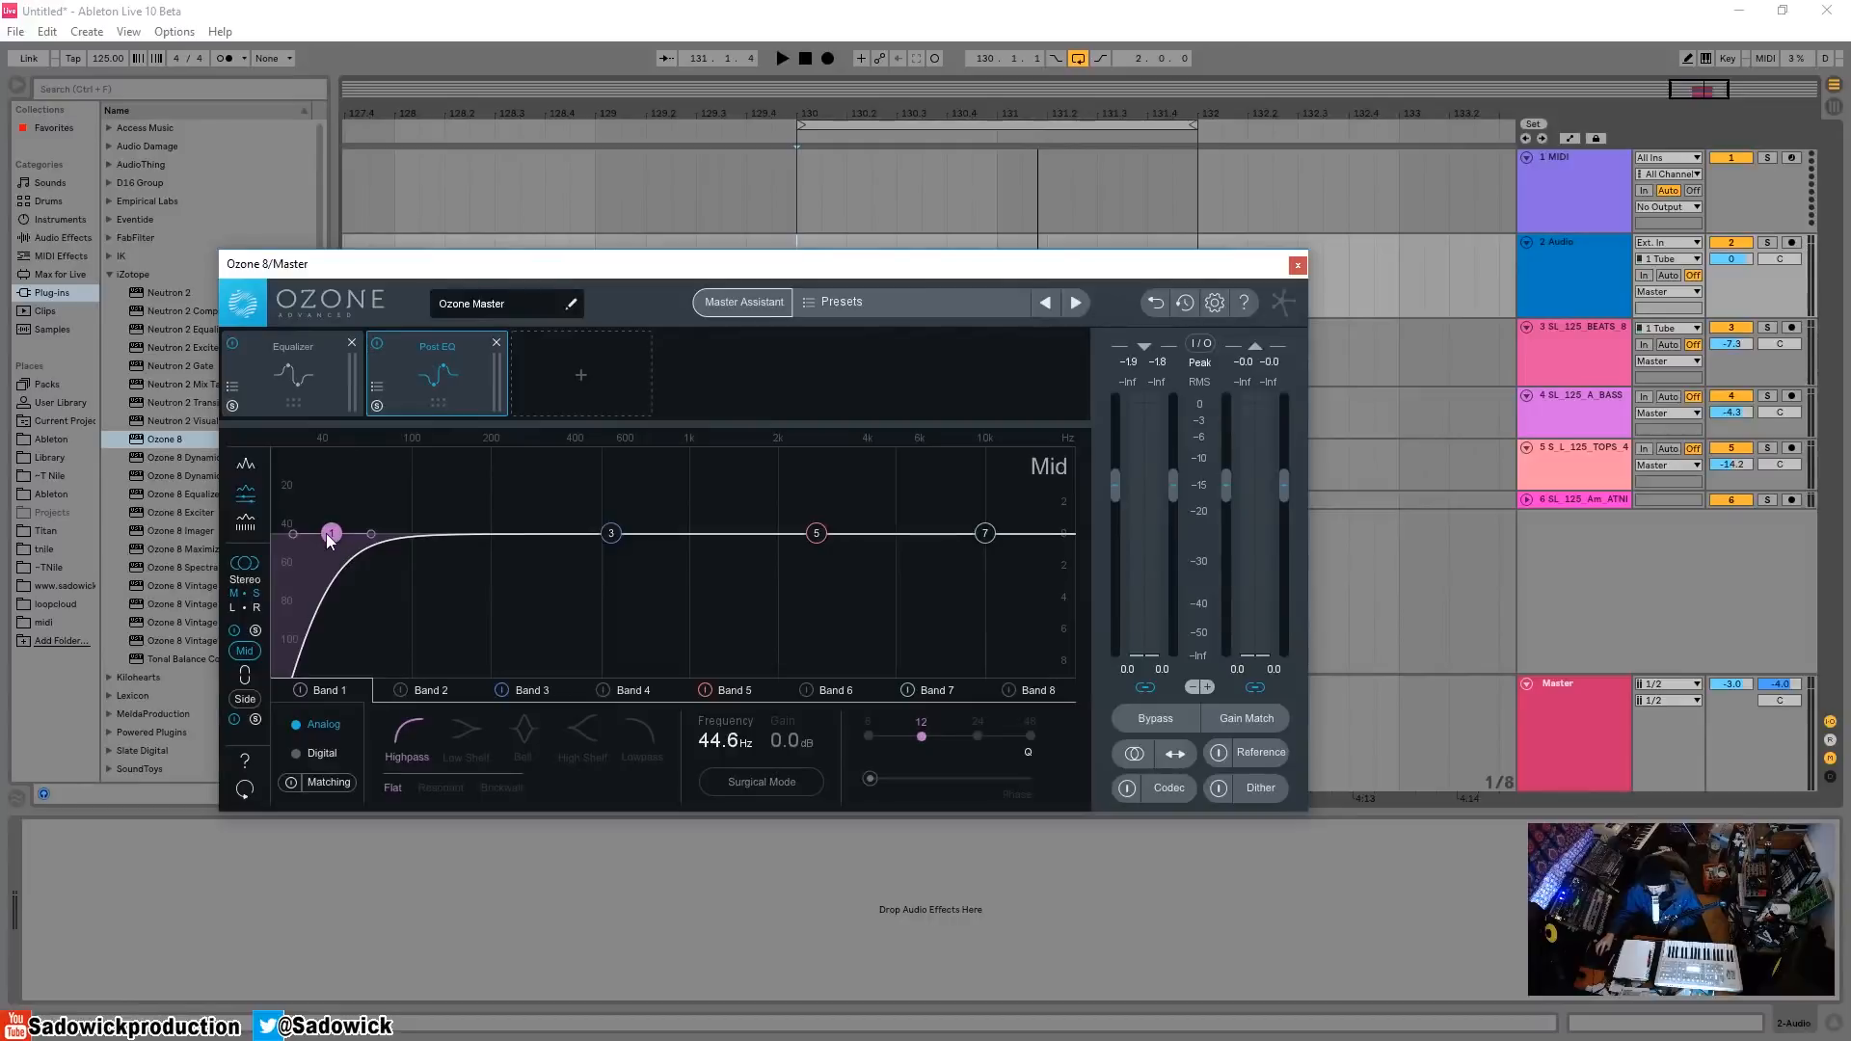
- Sweep the Mid highpass up to 20 kHz, play the loop with the mids removed, and return the cutoff to 20 Hz
left_click_drag(329, 540, 1124, 603)
key("space")
key("space")
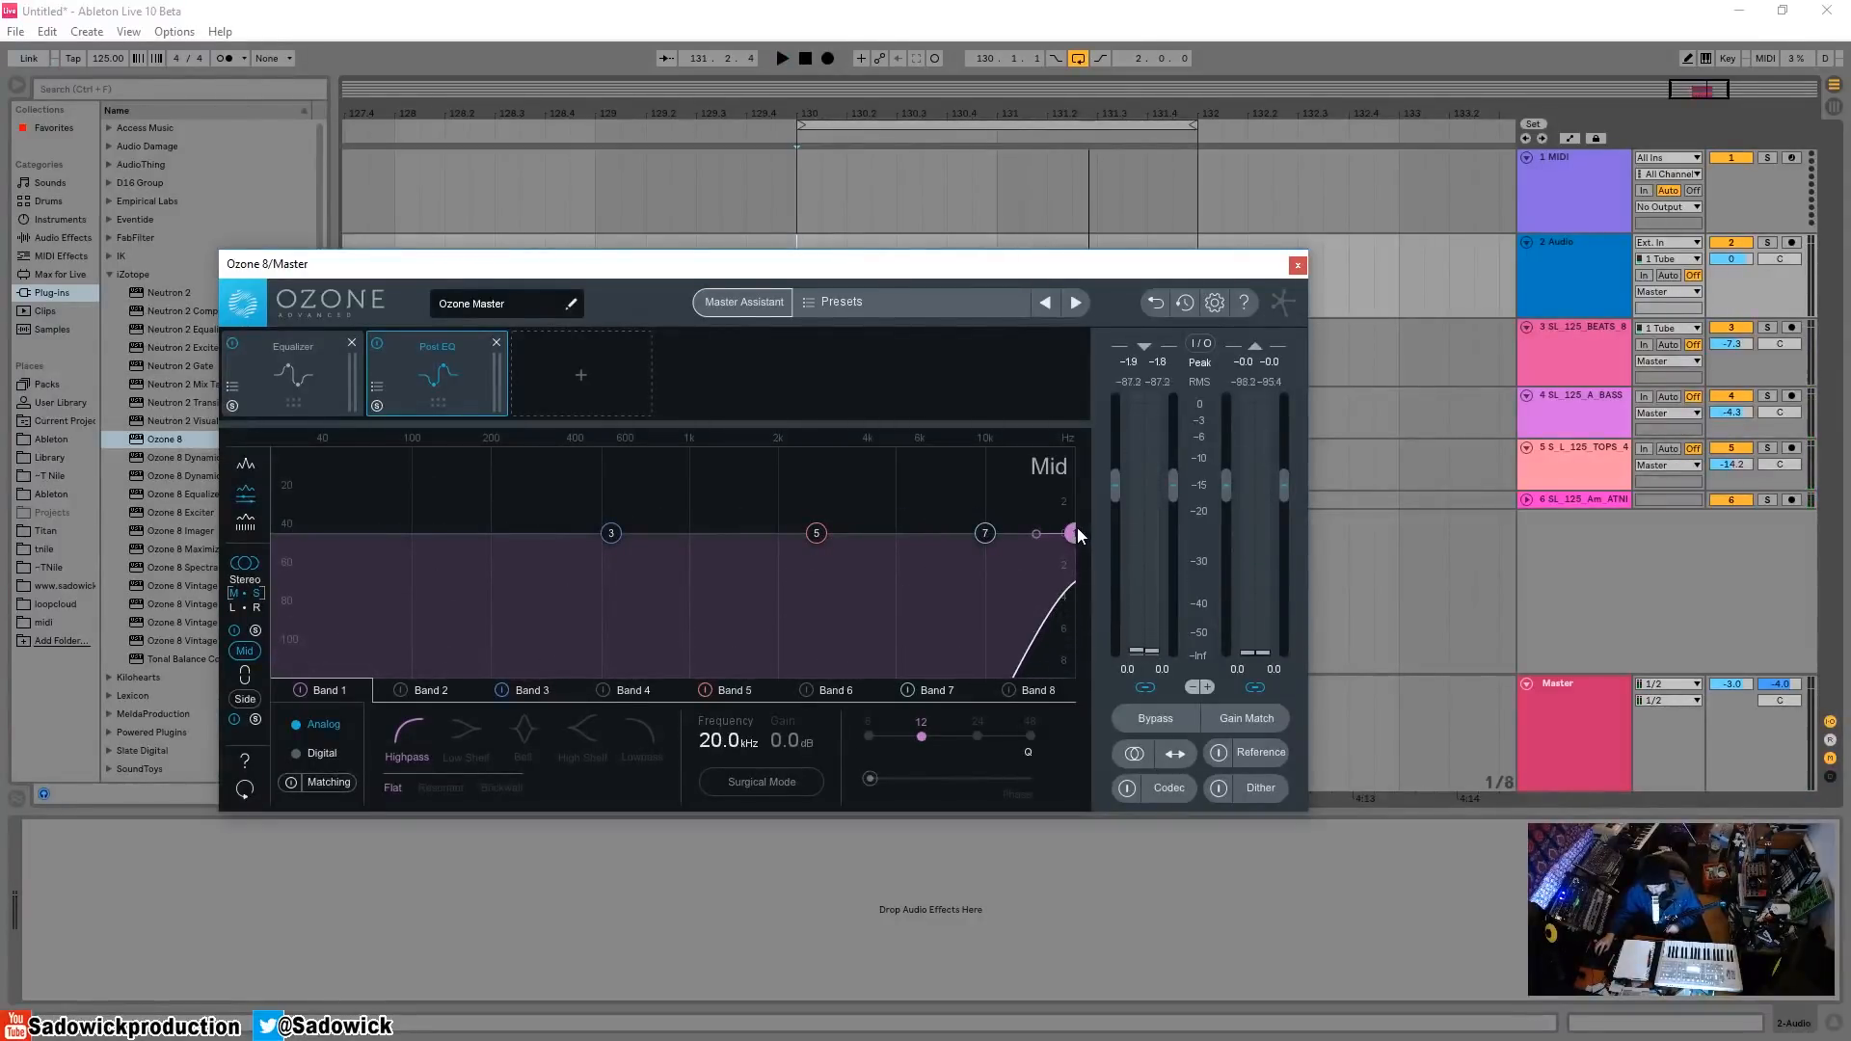
key("space")
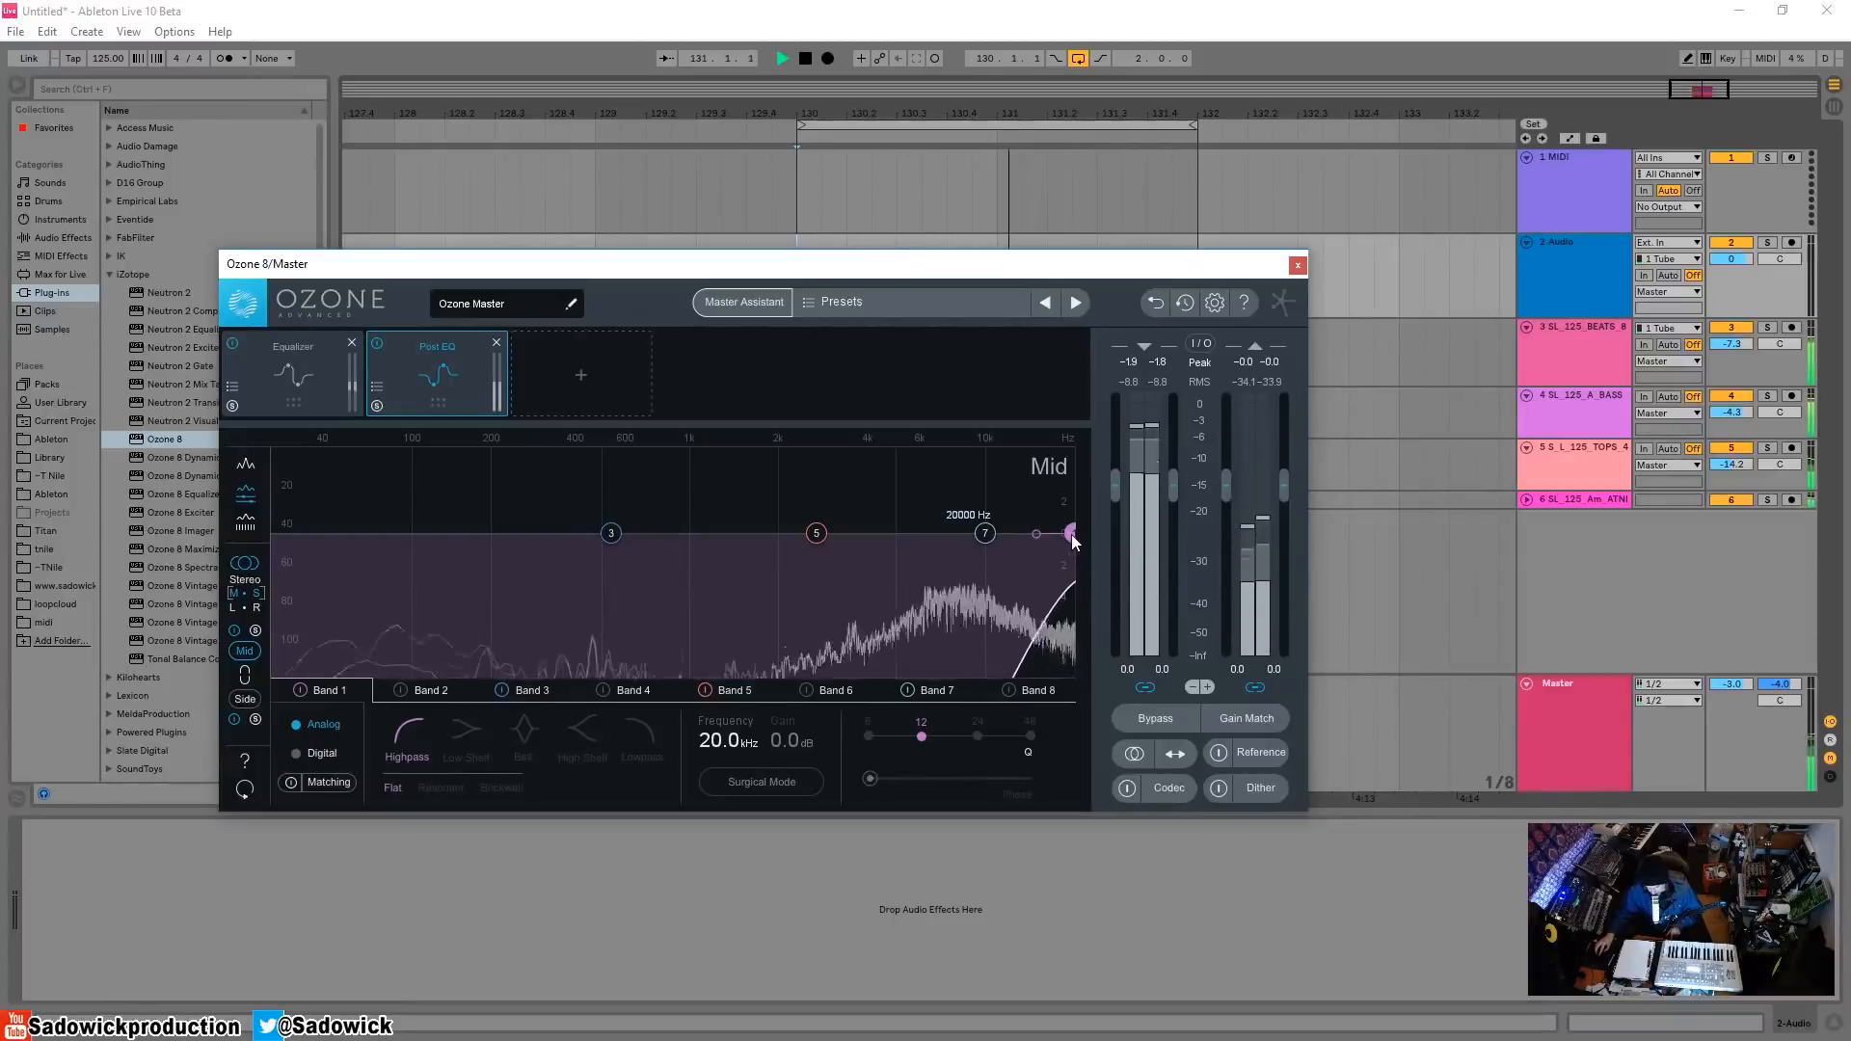
key("space")
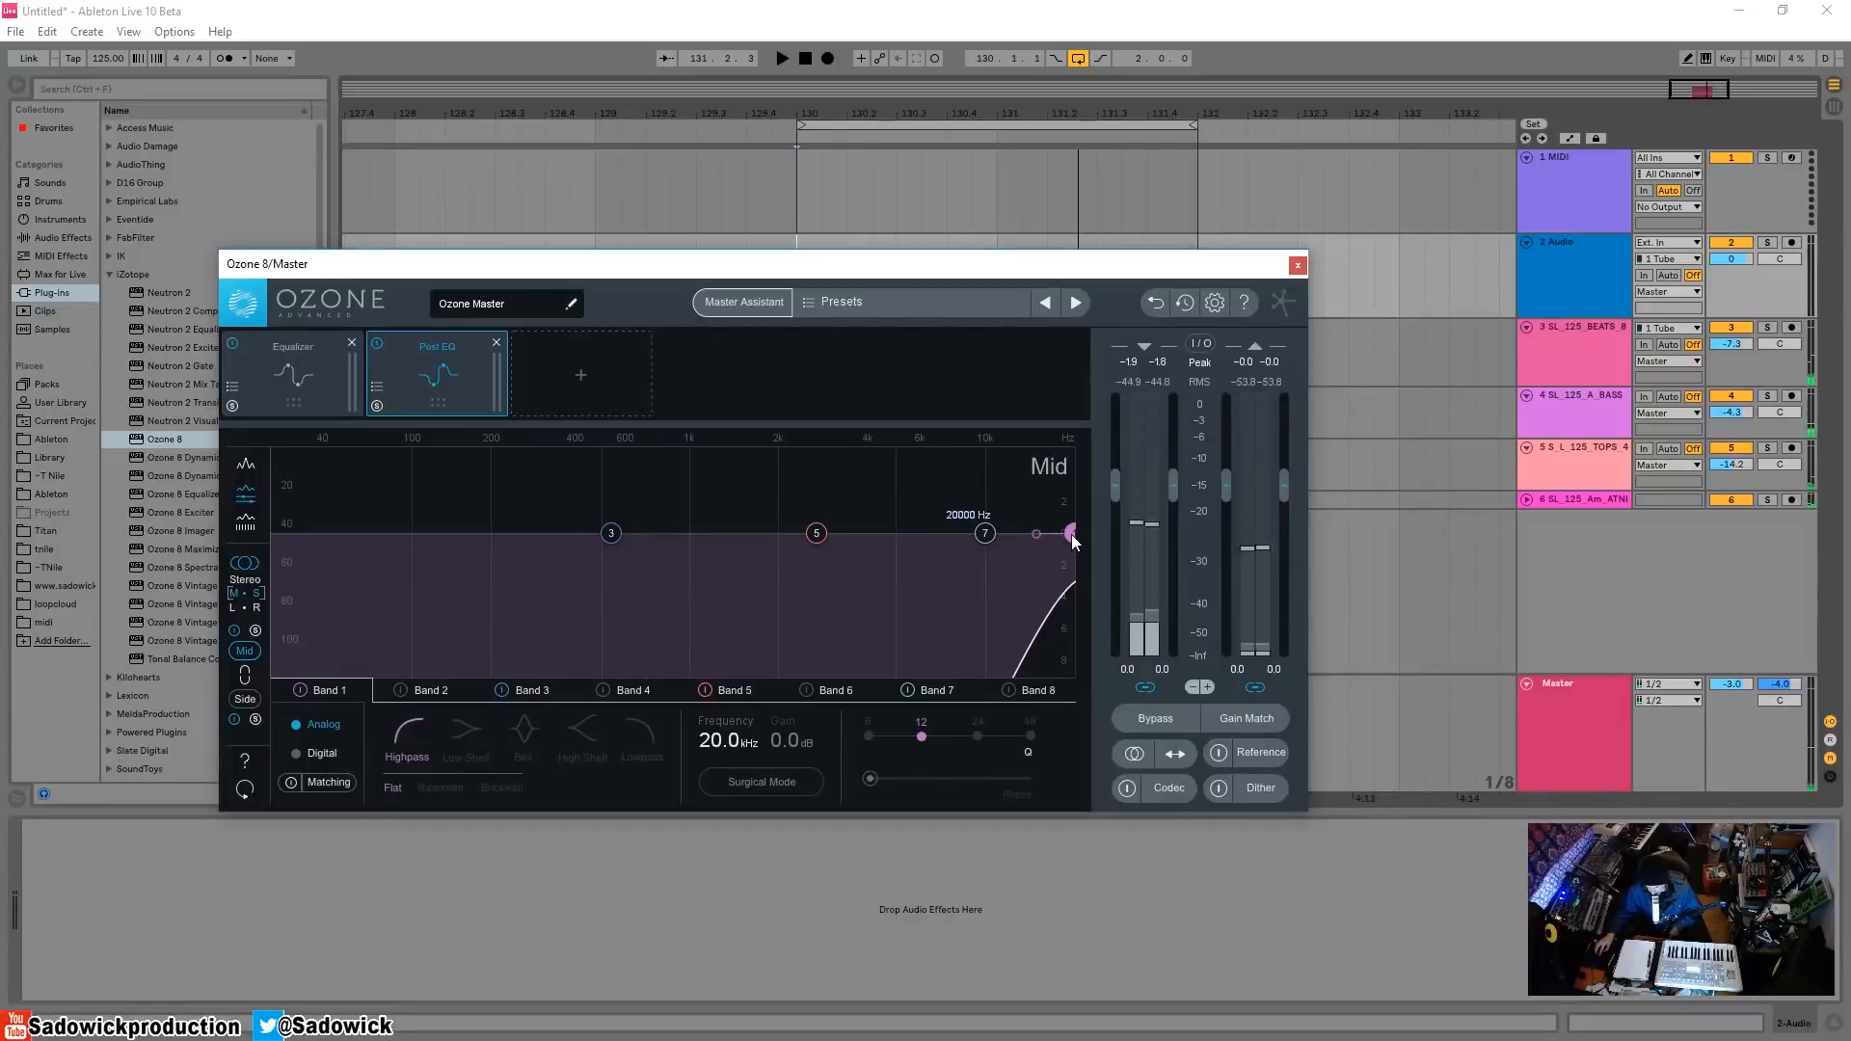
left_click_drag(1073, 534, 274, 533)
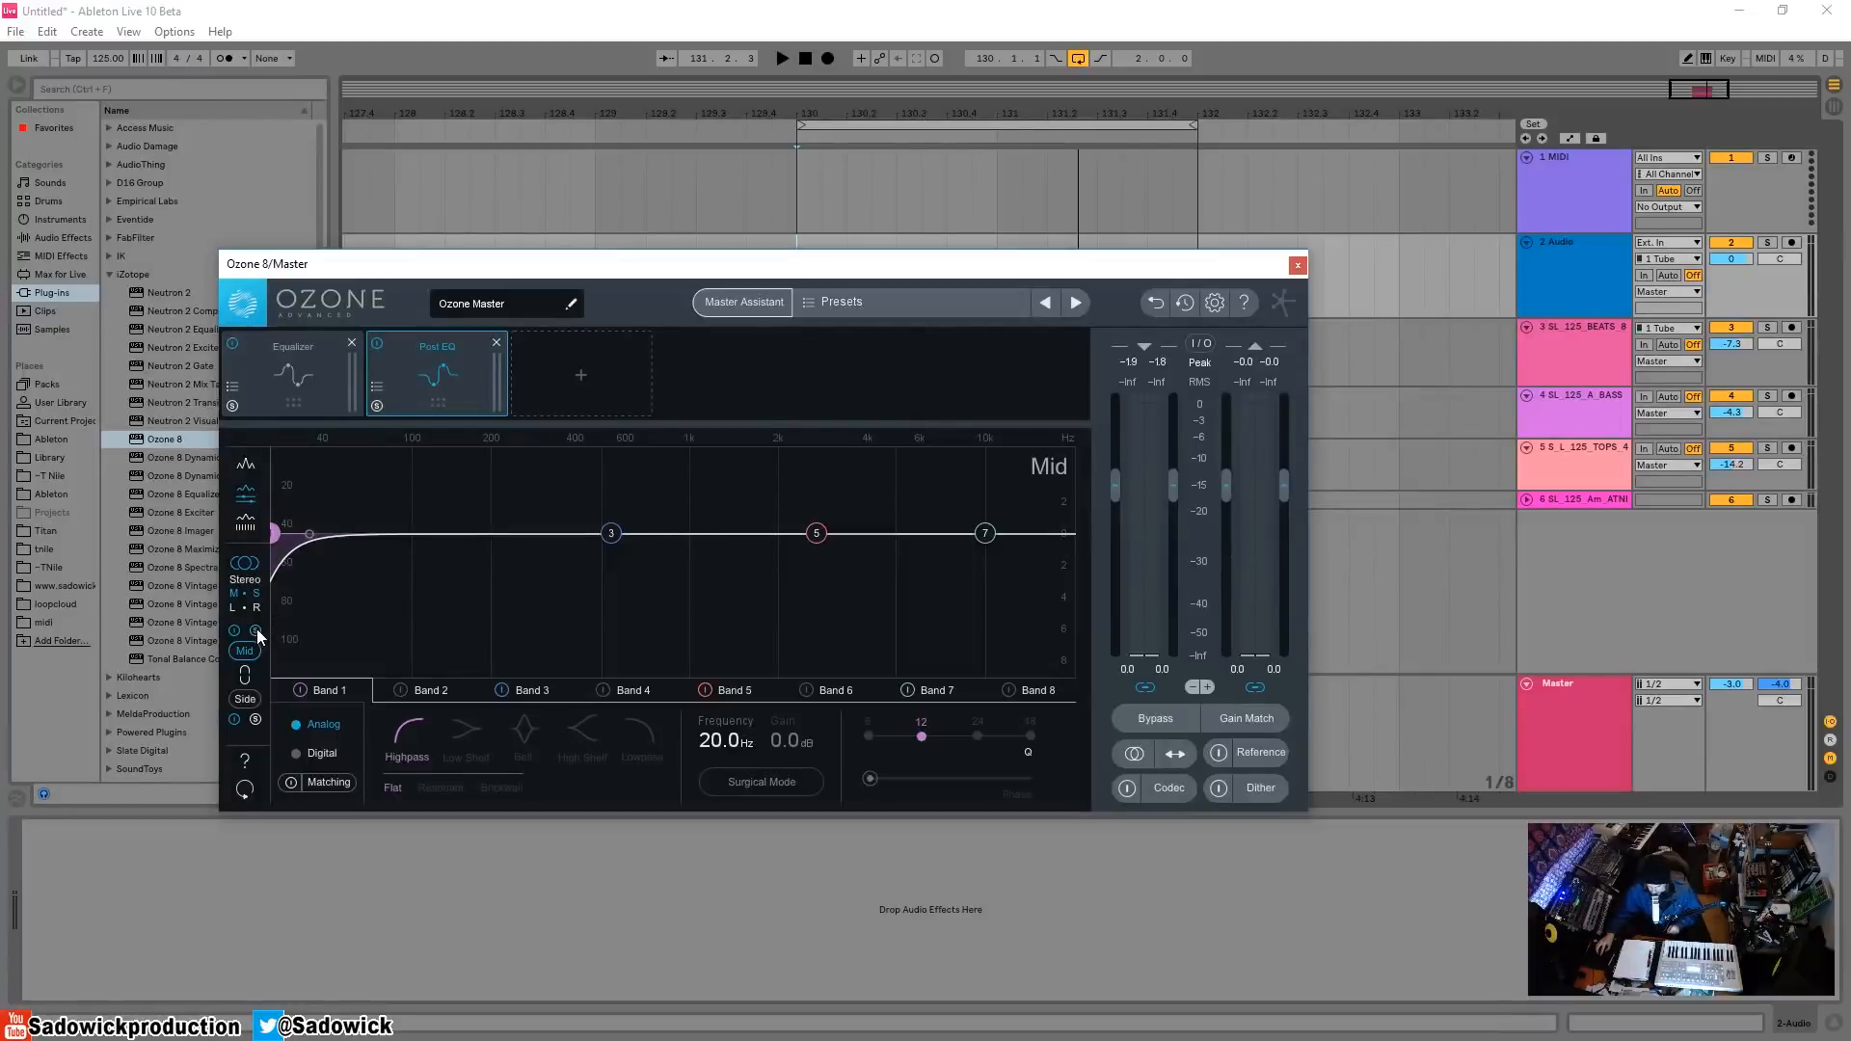
- Move Band 1 on the Side channel to about 1.02 kHz and -5.9 dB, comparing its curve with the Mid channel
left_click(244, 700)
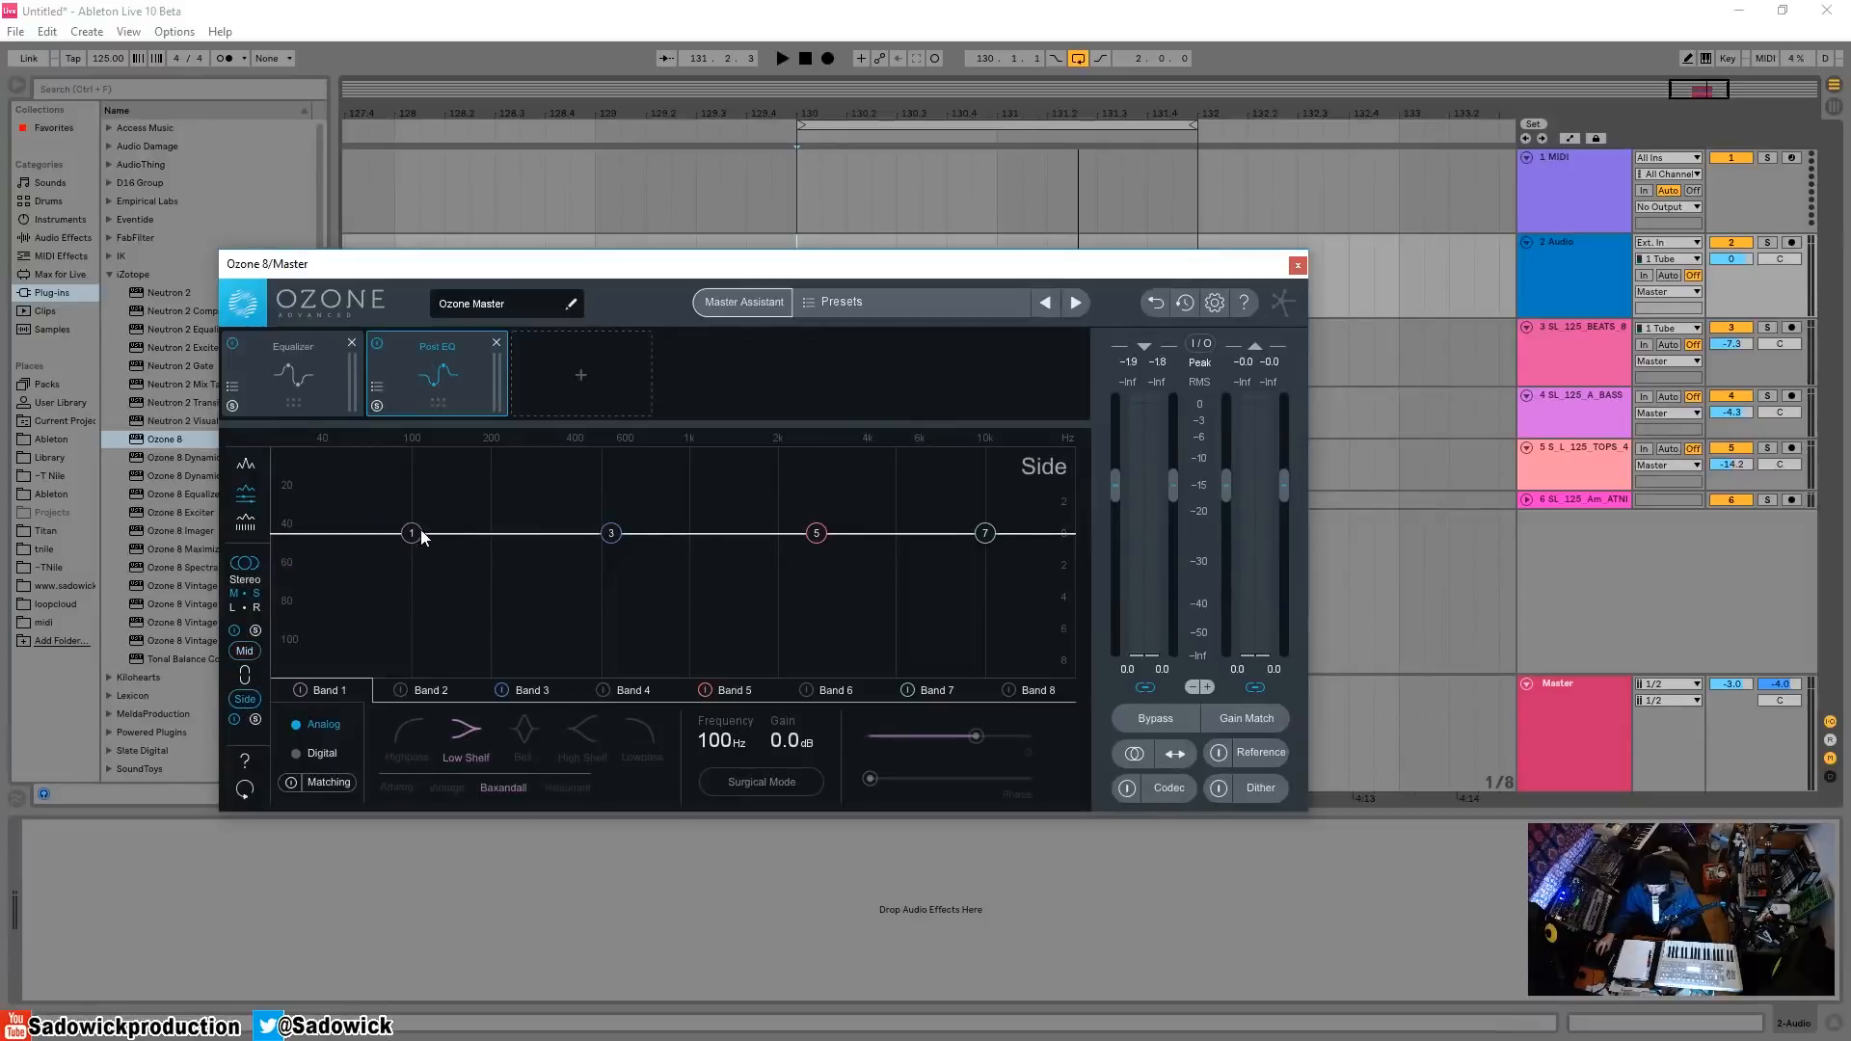
left_click_drag(421, 536, 789, 624)
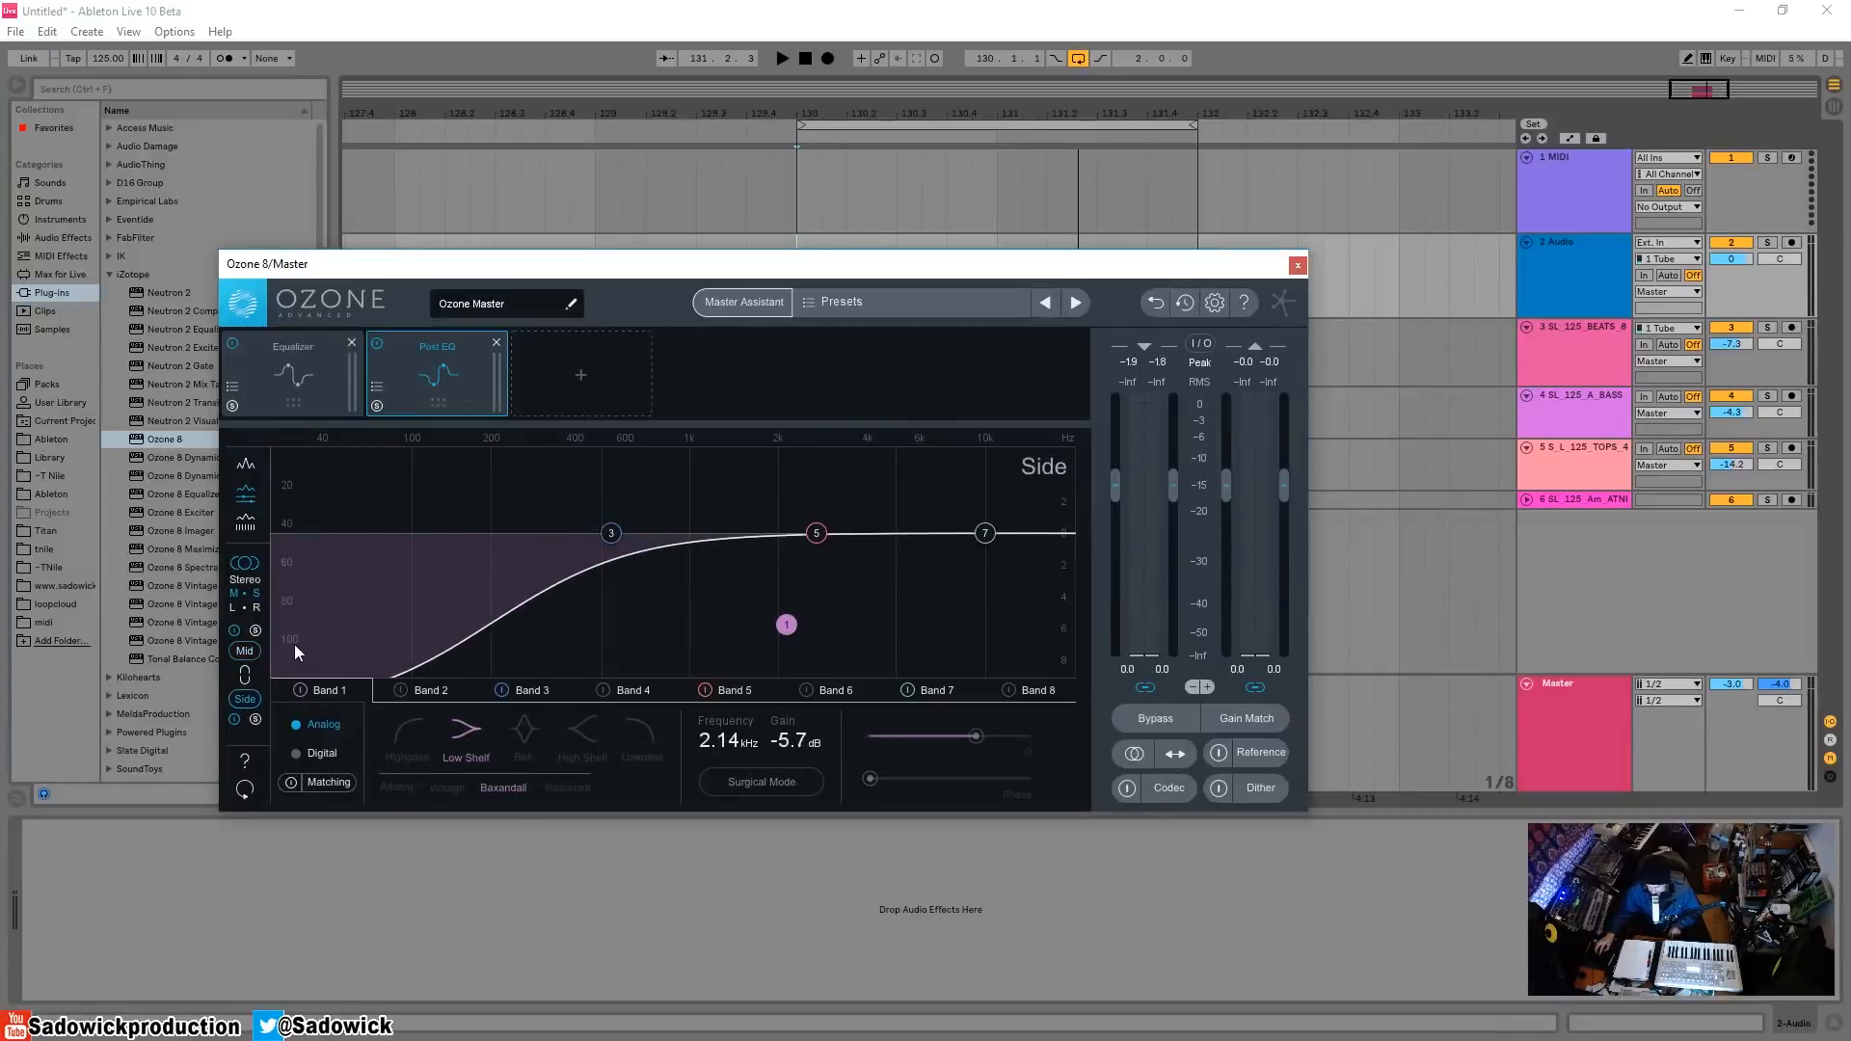
left_click(245, 653)
left_click(243, 699)
left_click_drag(793, 636, 693, 628)
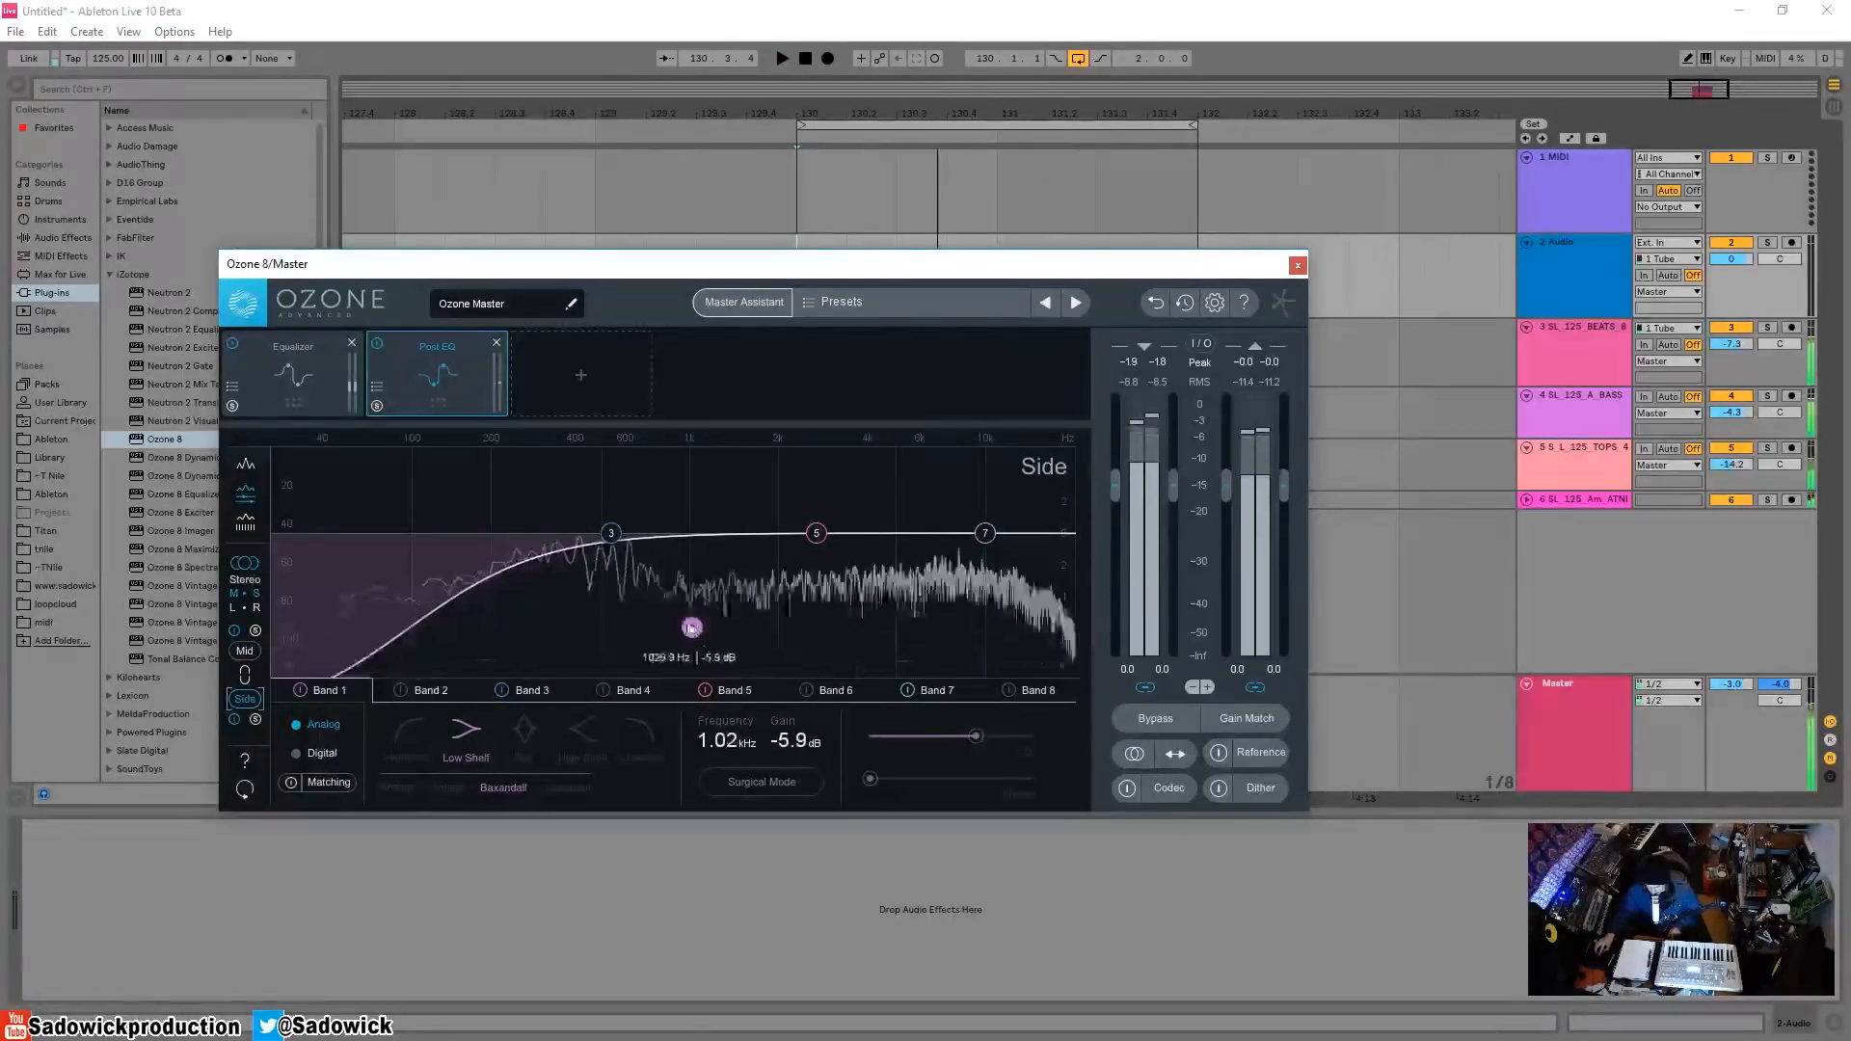
- Change the Side channel's Band 1 to a Flat Highpass with a slope of 6 and a cutoff of about 510 Hz during playback
left_click(411, 728)
left_click_drag(691, 542, 577, 543)
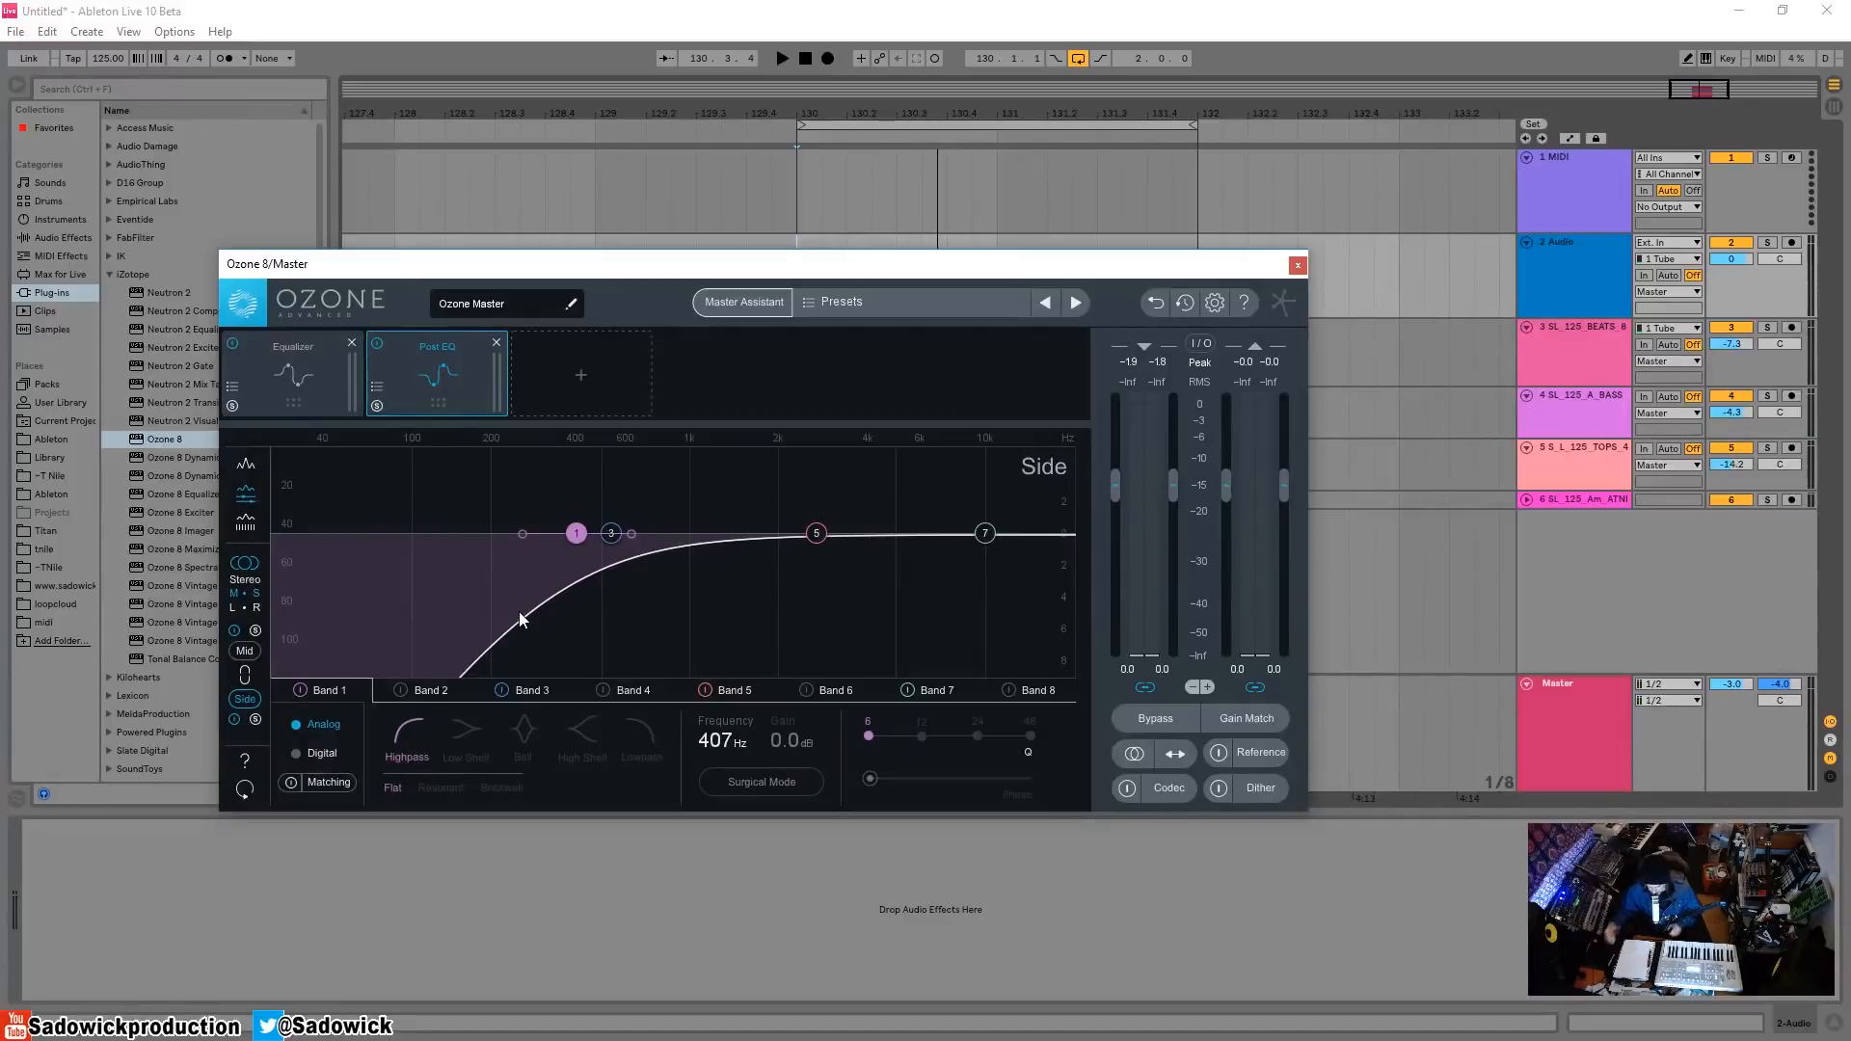
key("space")
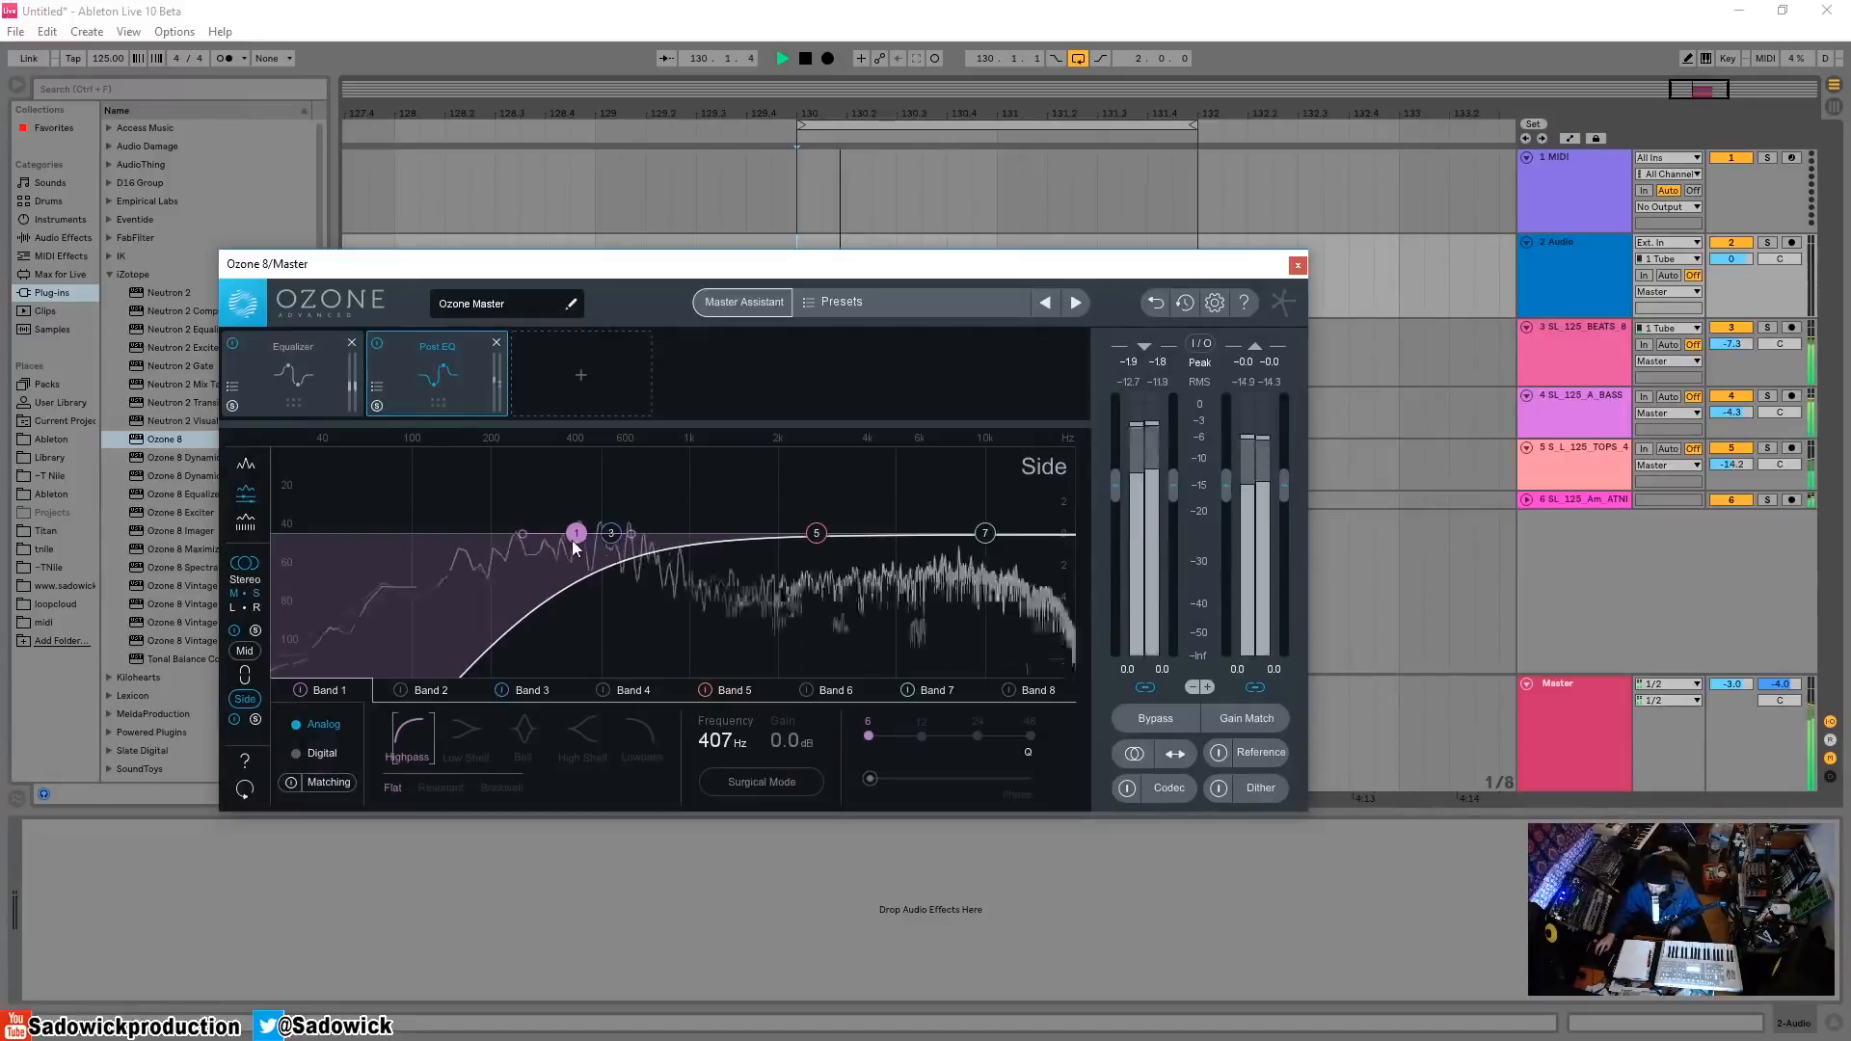
left_click_drag(571, 540, 605, 541)
key("space")
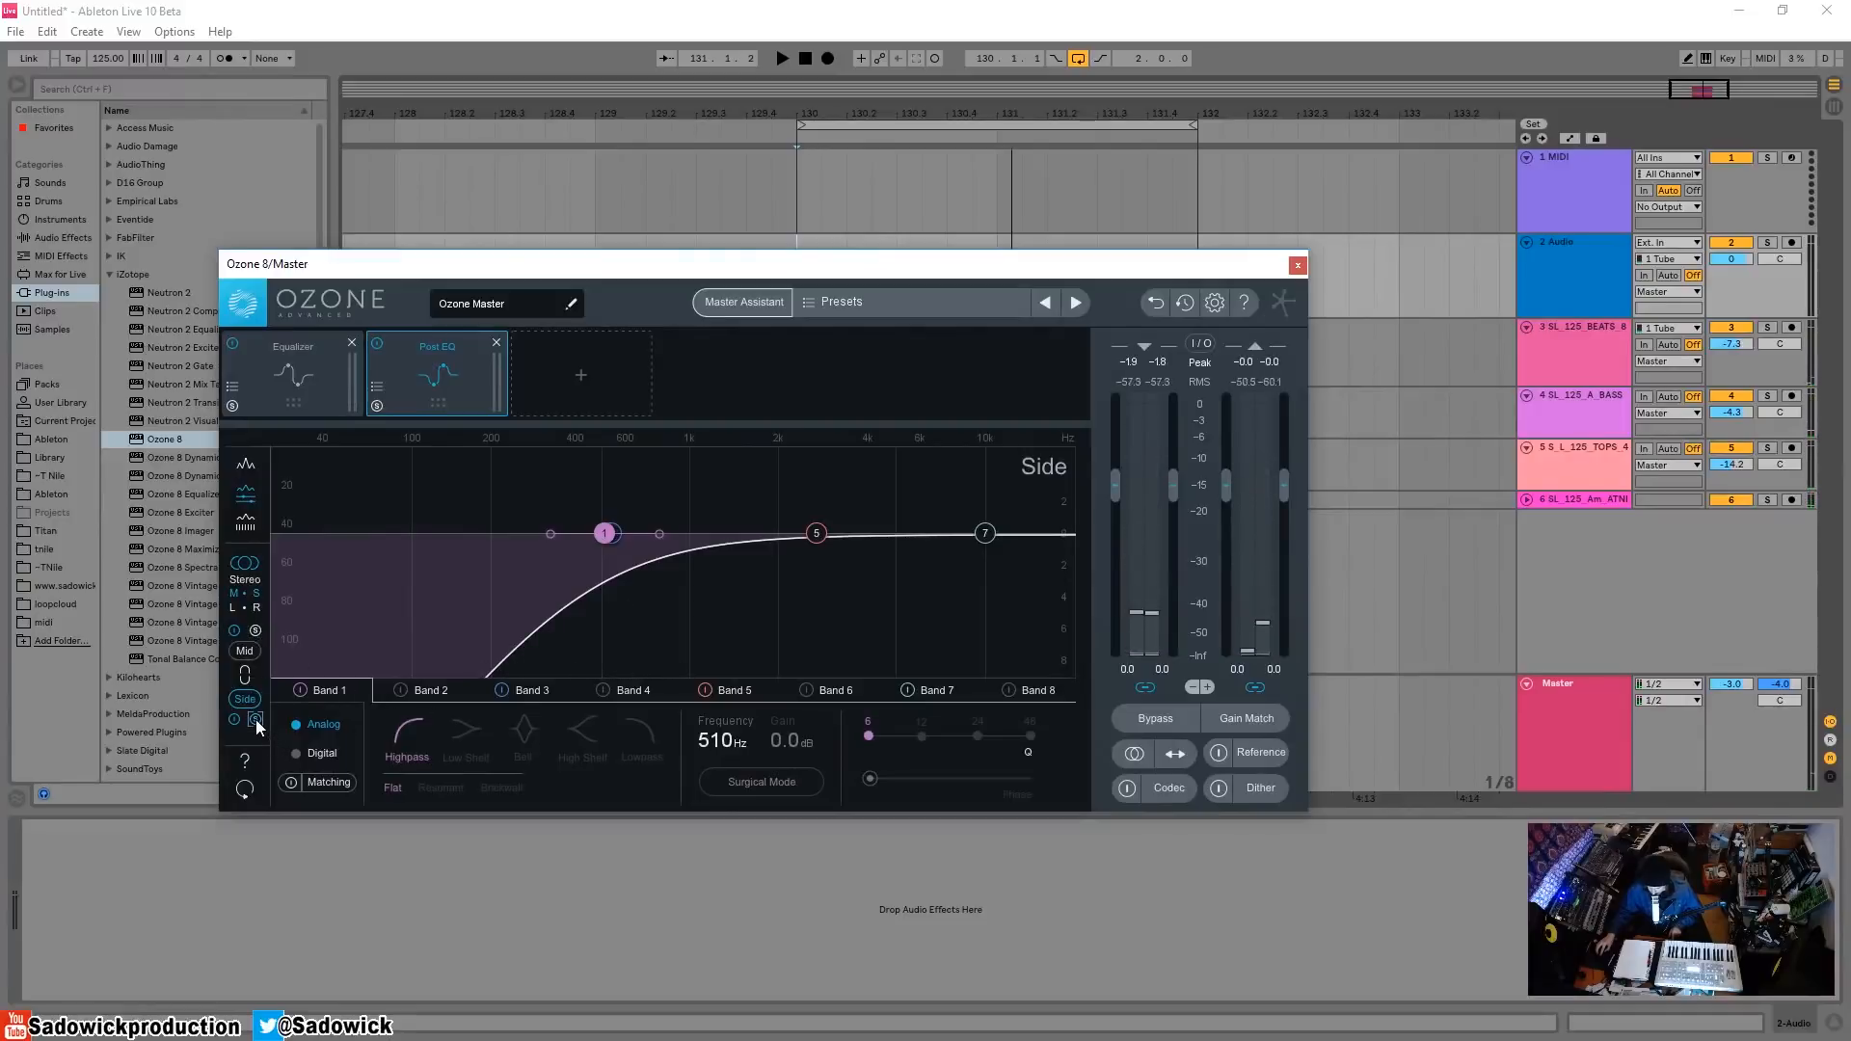
- Play the loop while toggling the Side channel's solo to audition its signal
key("space")
key("space")
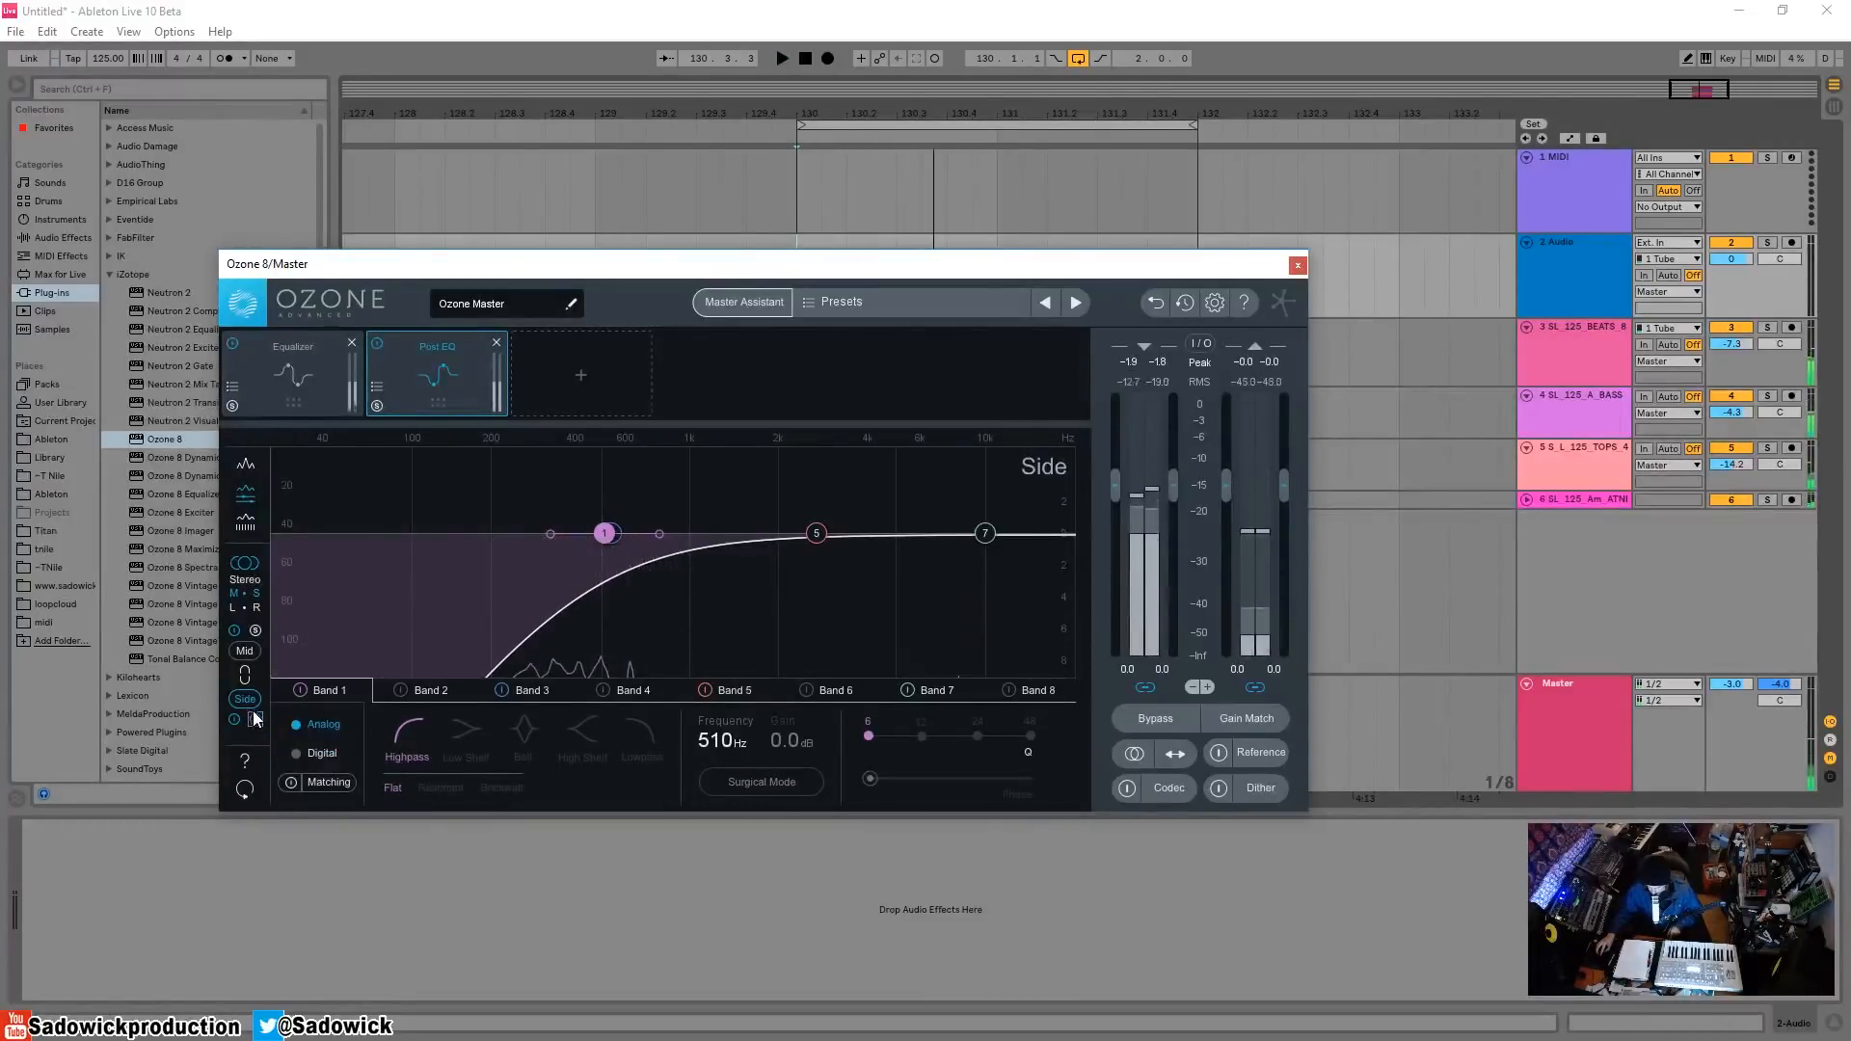
left_click(254, 719)
key("space")
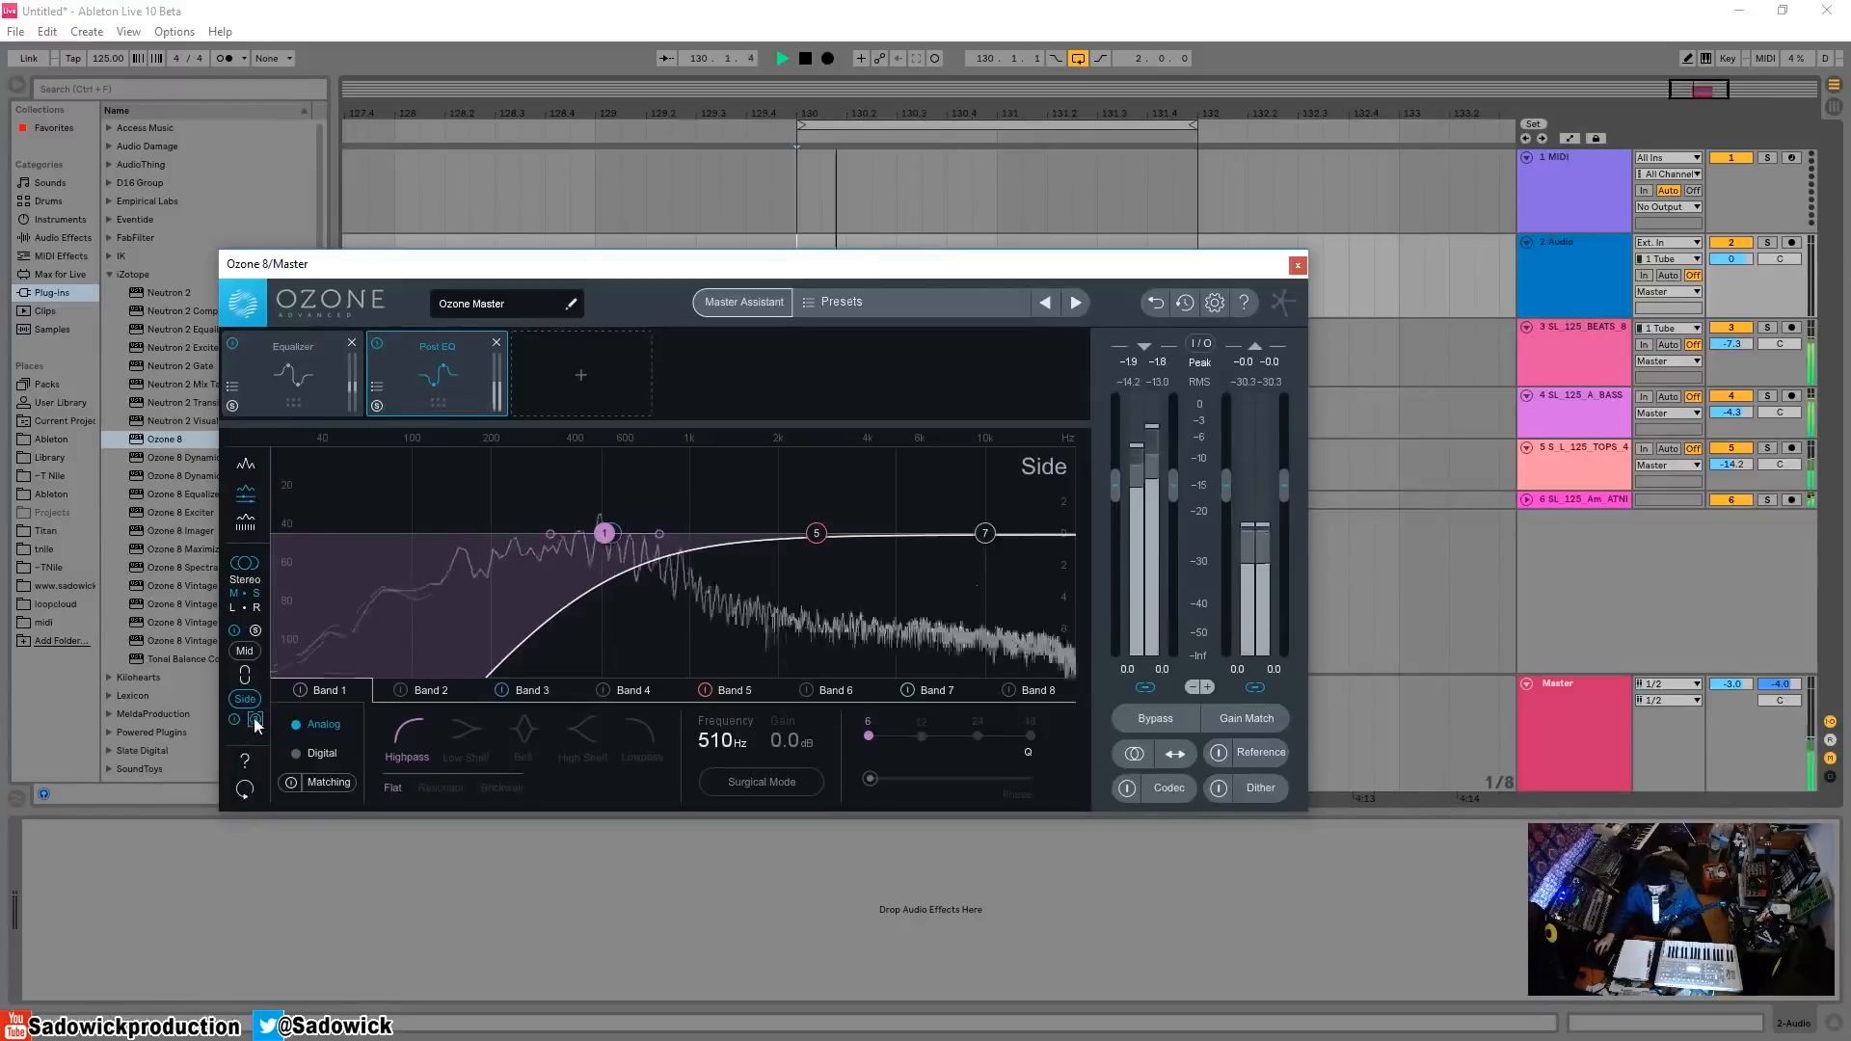
- Set the Side highpass to about 283 Hz with a slope of 12, and move Band 5's bell to about 3.45 kHz and -3.5 dB
left_click_drag(600, 534, 538, 536)
scroll(563, 535, "up", 1)
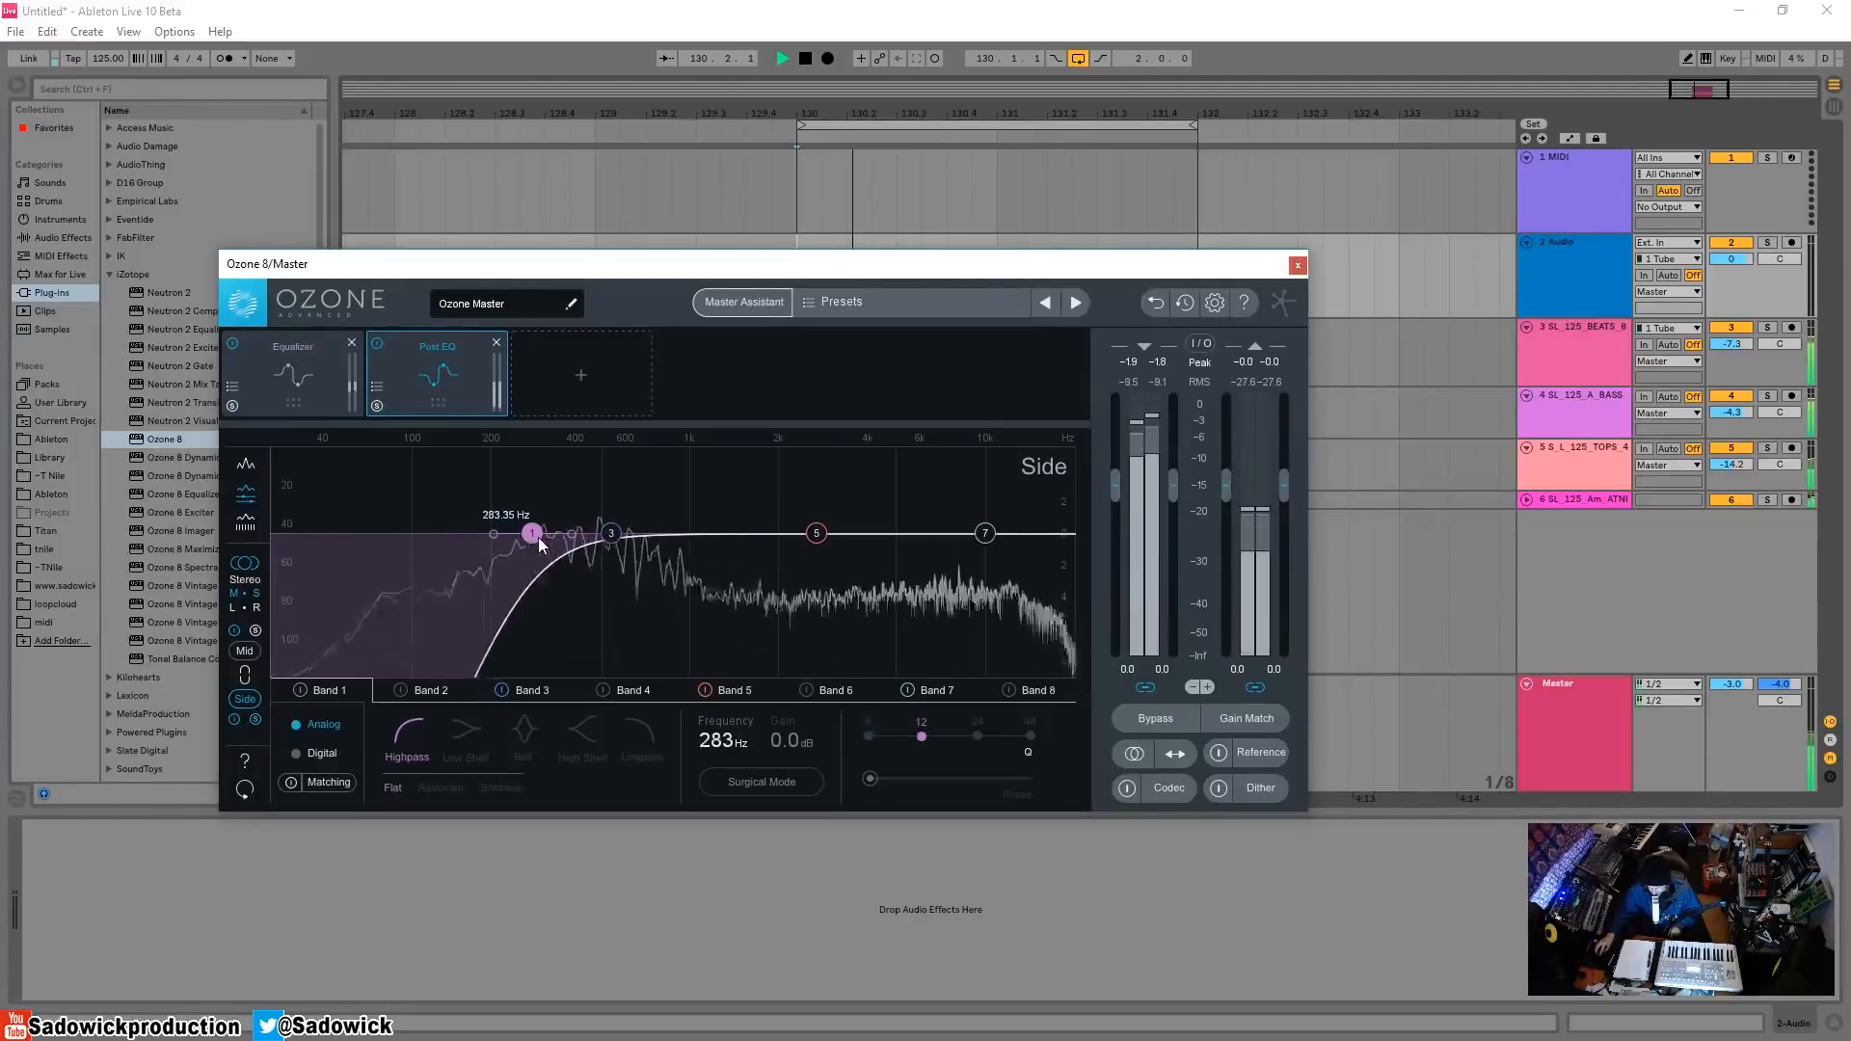
left_click_drag(817, 533, 886, 600)
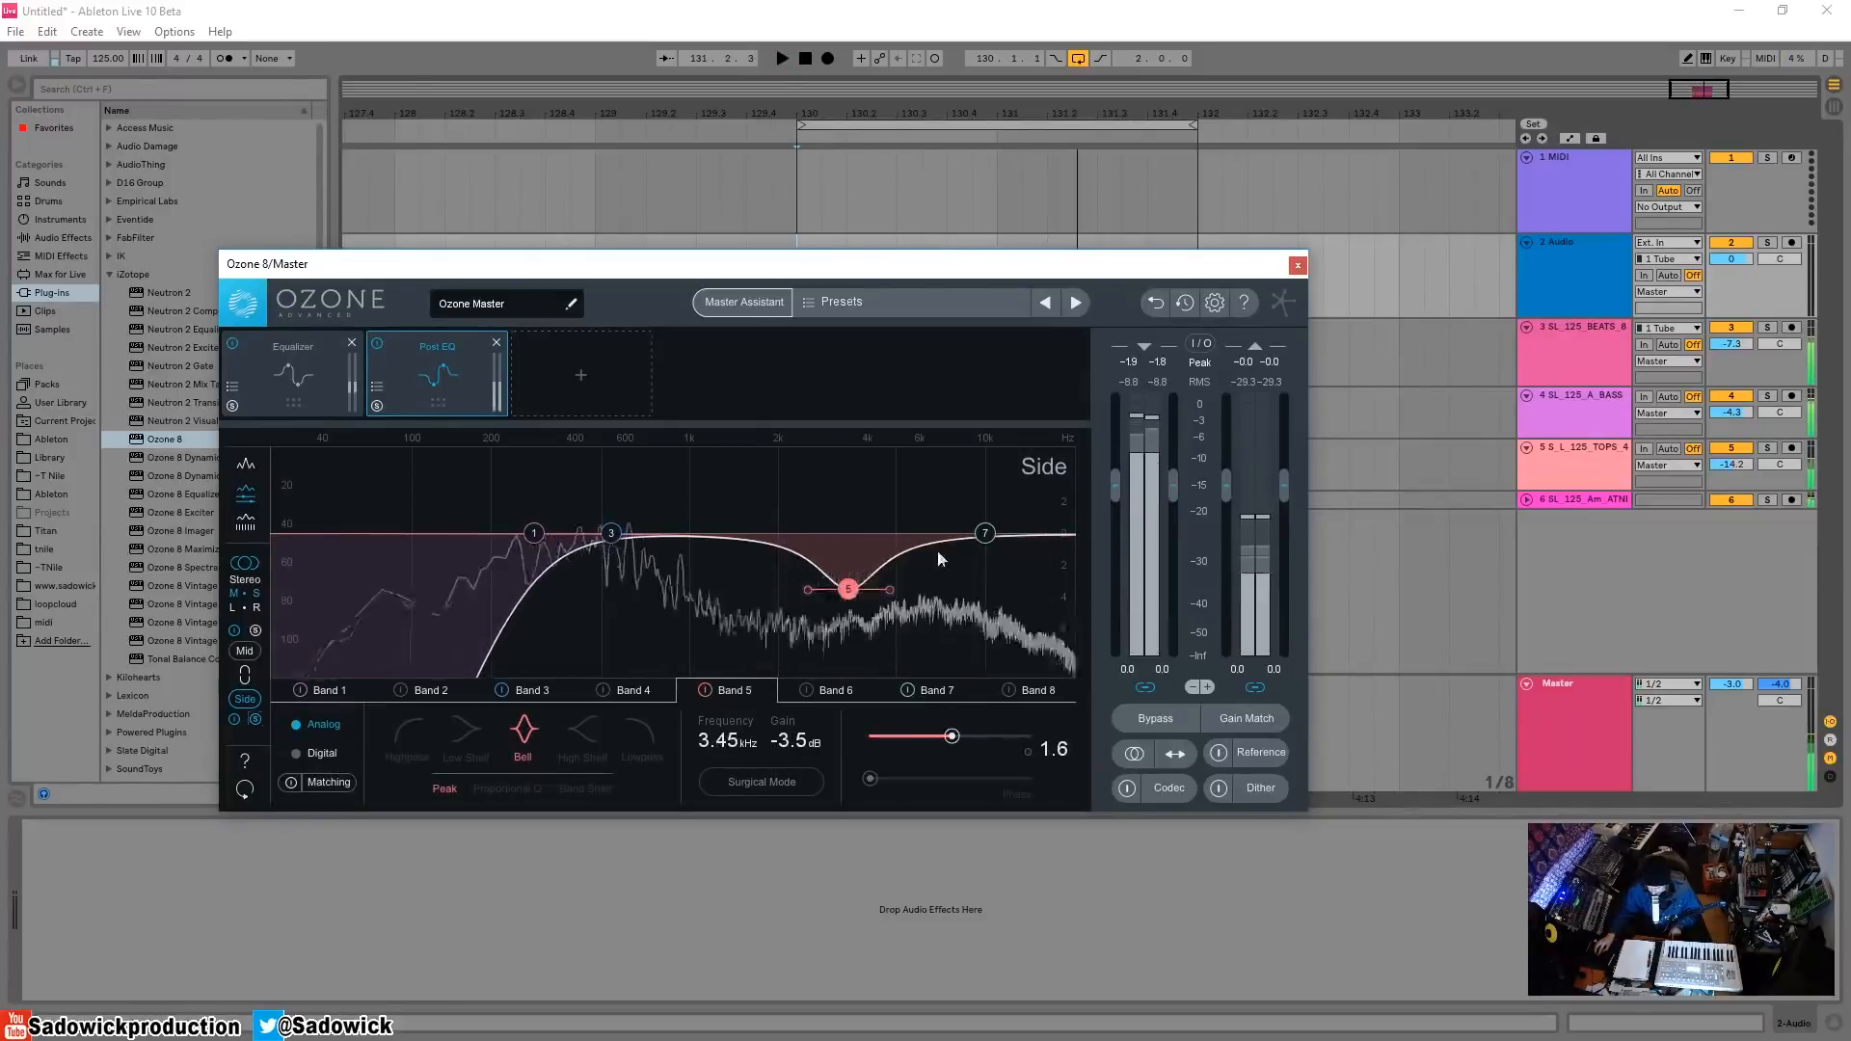
- Raise the Side channel's Band 7 high shelf to about 5.57 kHz and 3.7 dB, and set the Mid channel's Band 1 highpass to about 49.1 Hz
left_click_drag(984, 533, 912, 475)
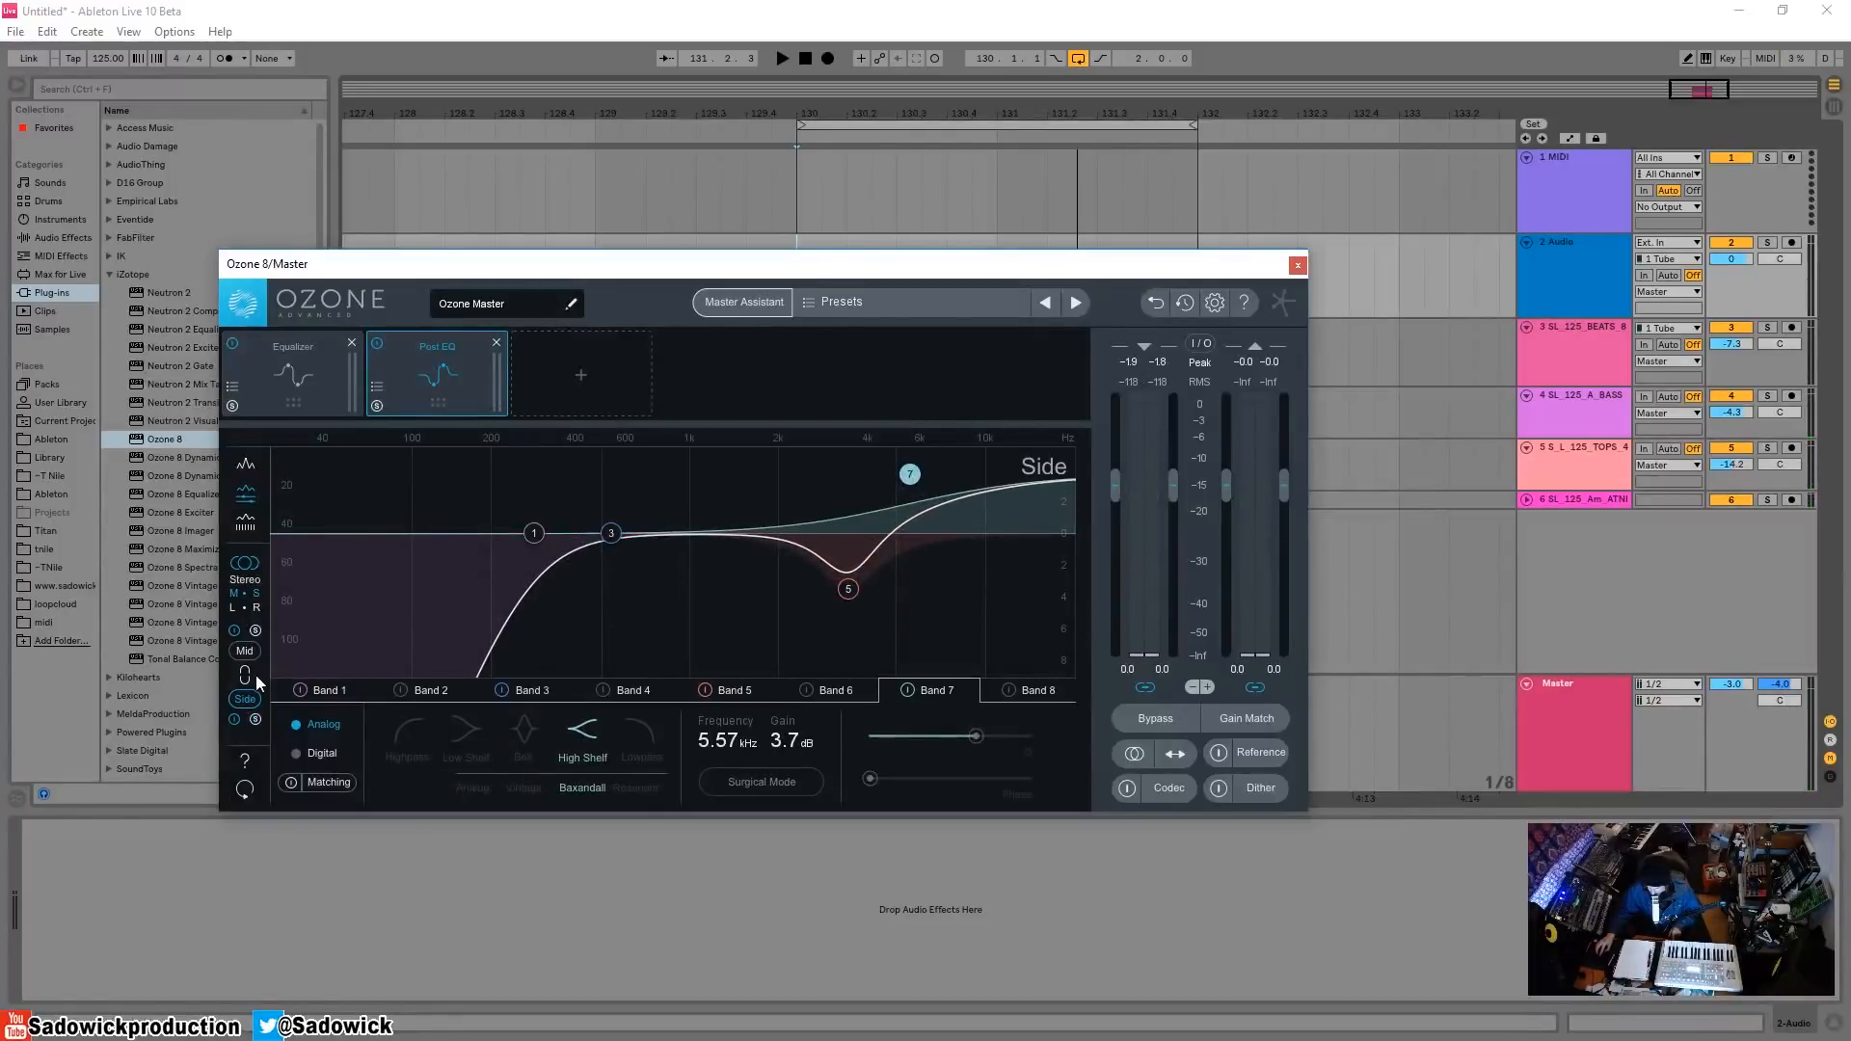
left_click(245, 651)
key("space")
left_click_drag(275, 533, 339, 574)
key("space")
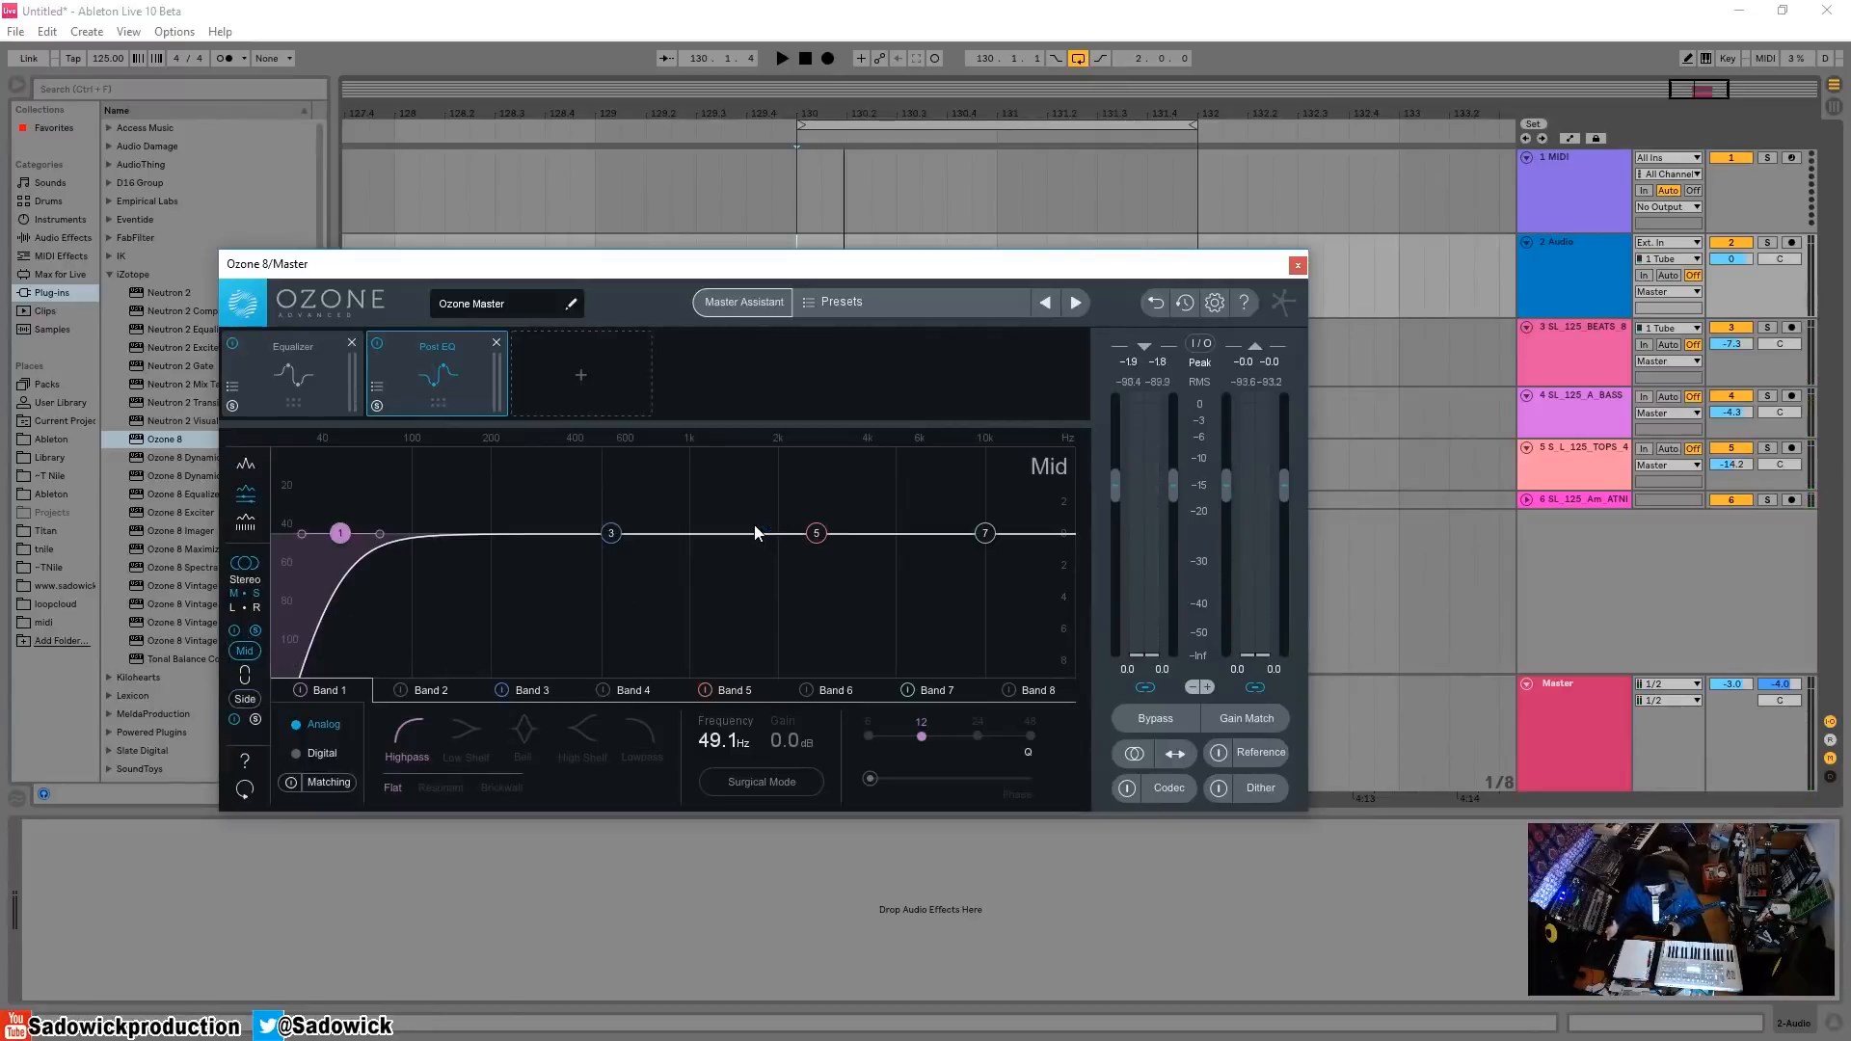
key("space")
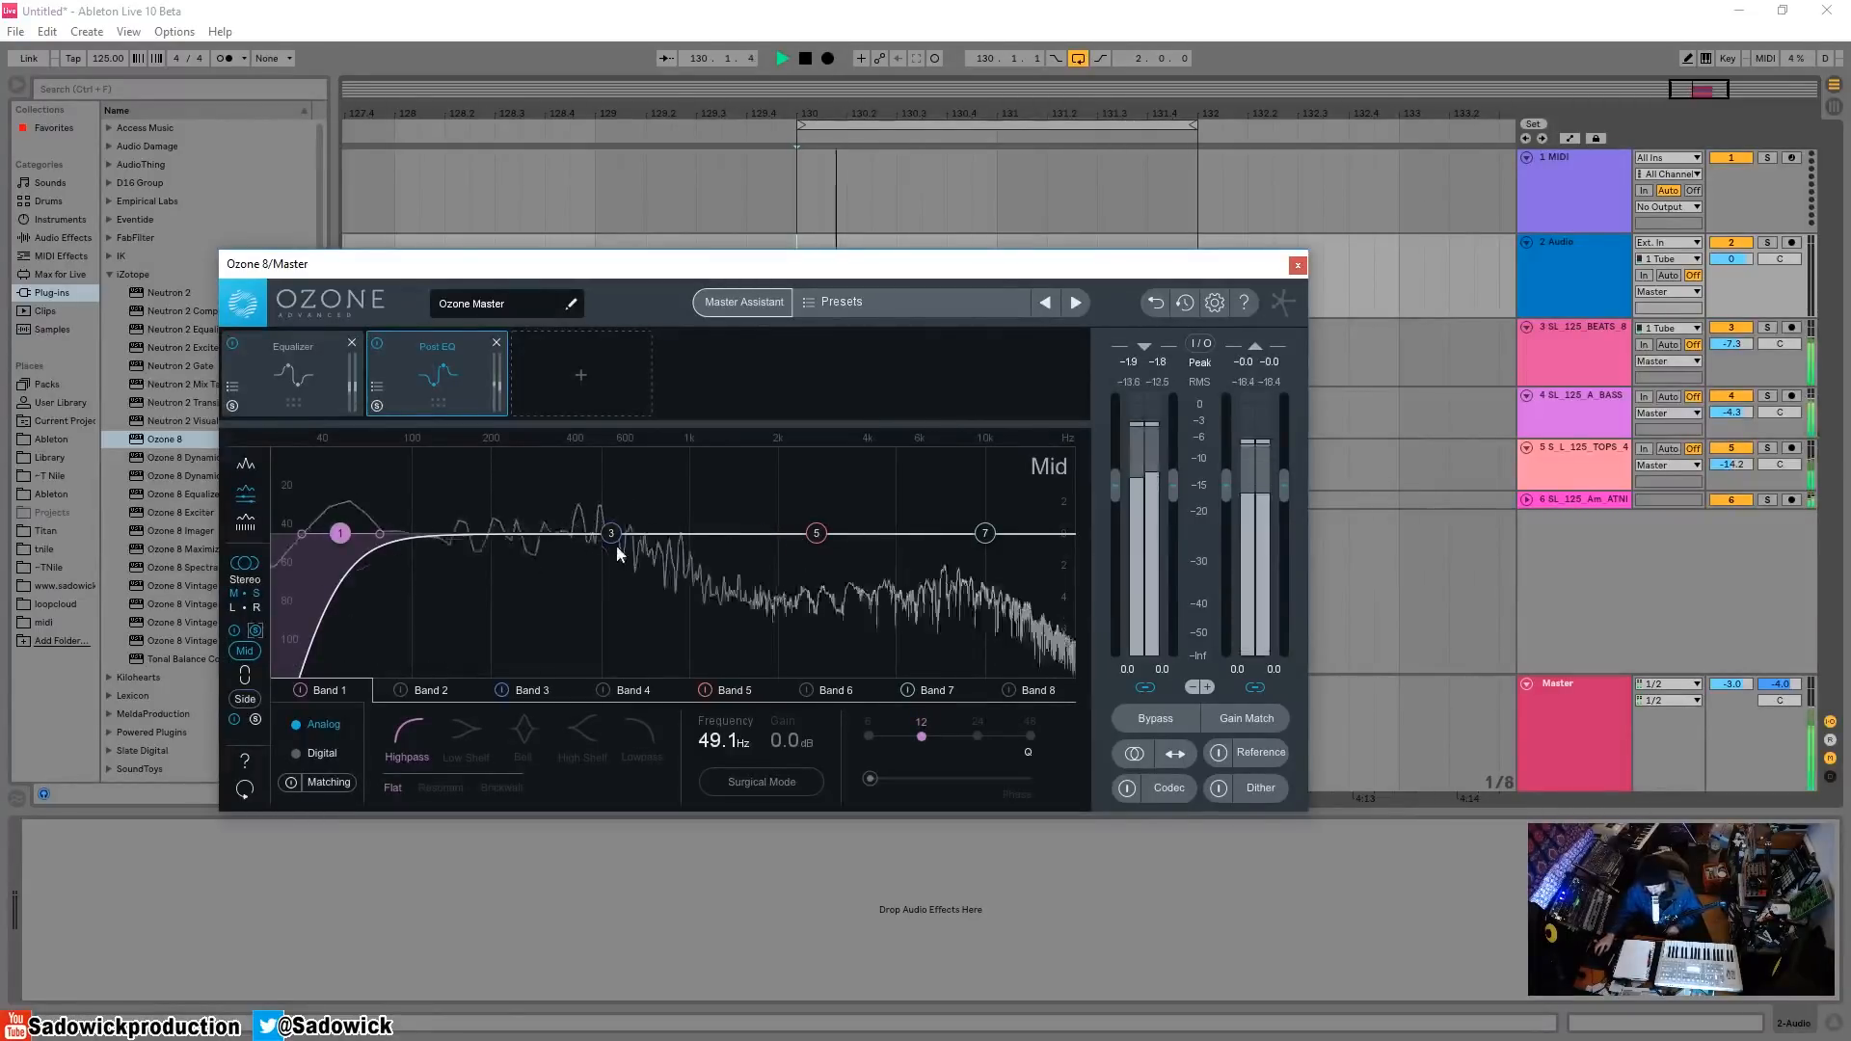
key("space")
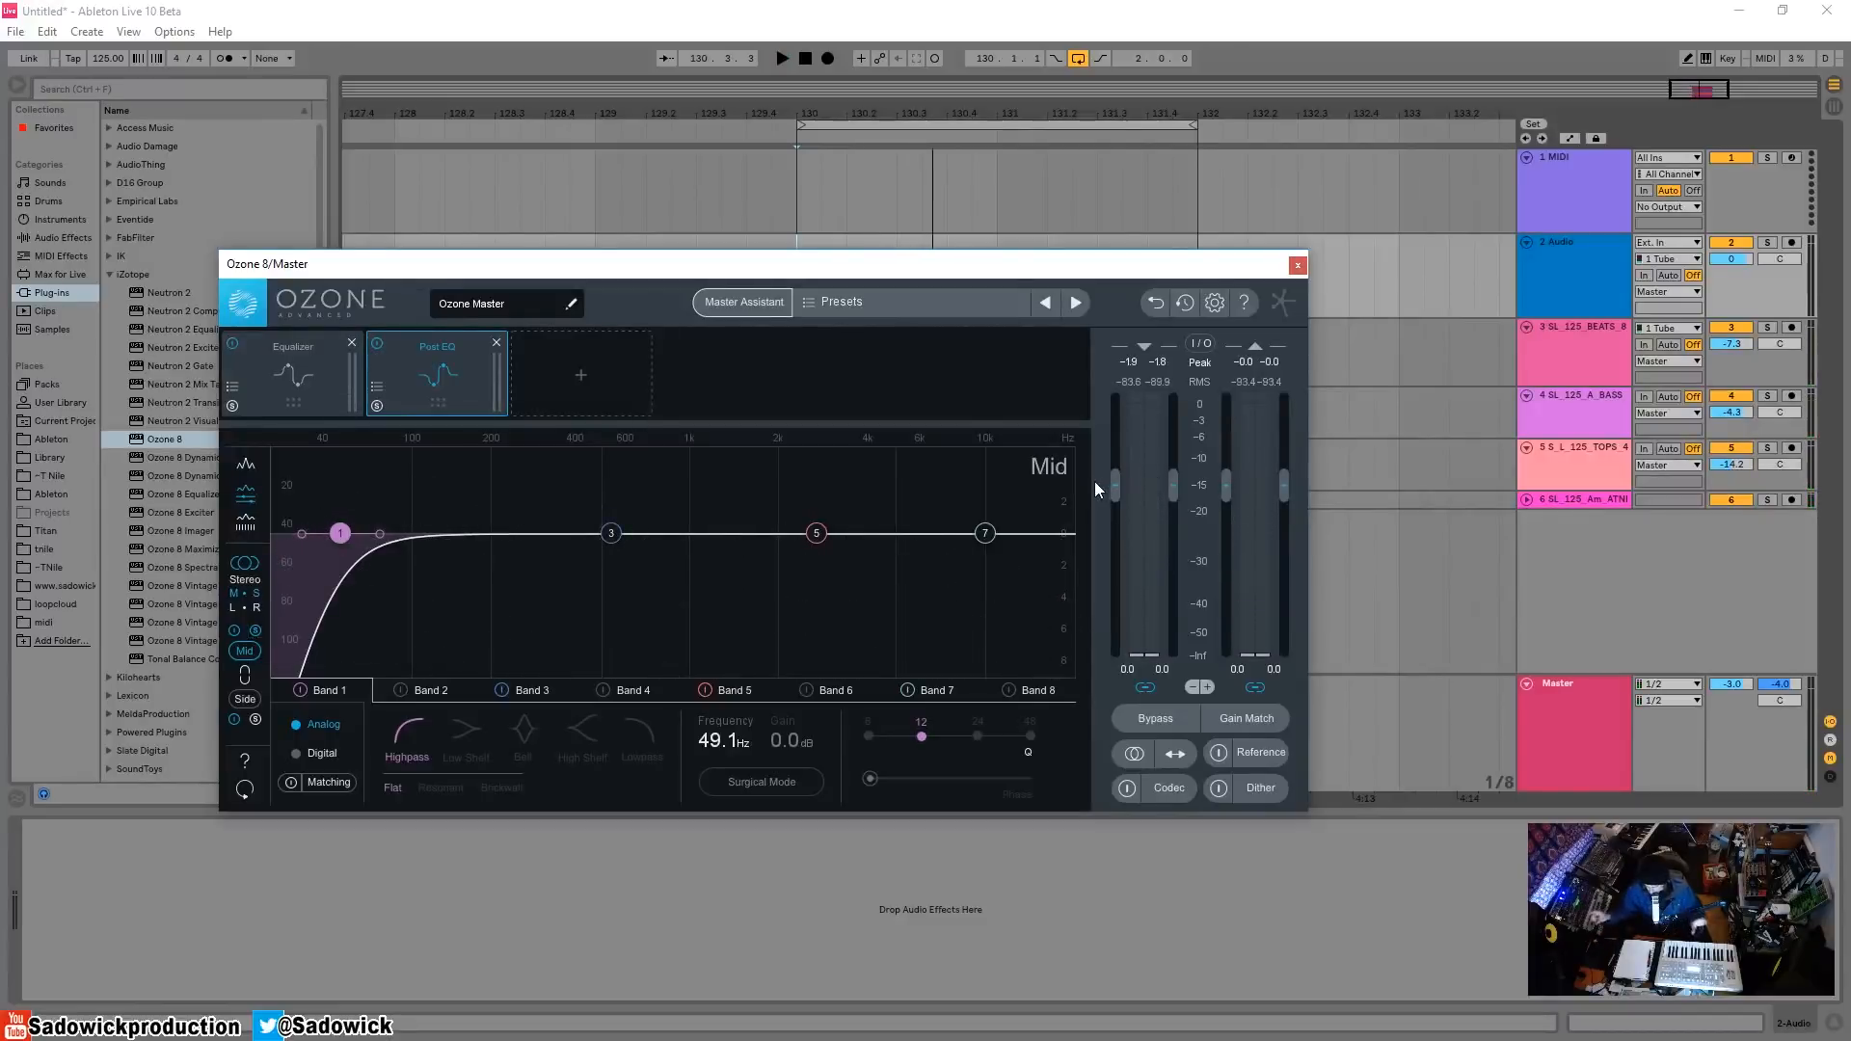
- During playback, pull the Mid channel's Band 3 into a deep narrow cut and set Band 5 to about 2.64 kHz and -1.1 dB
key("space")
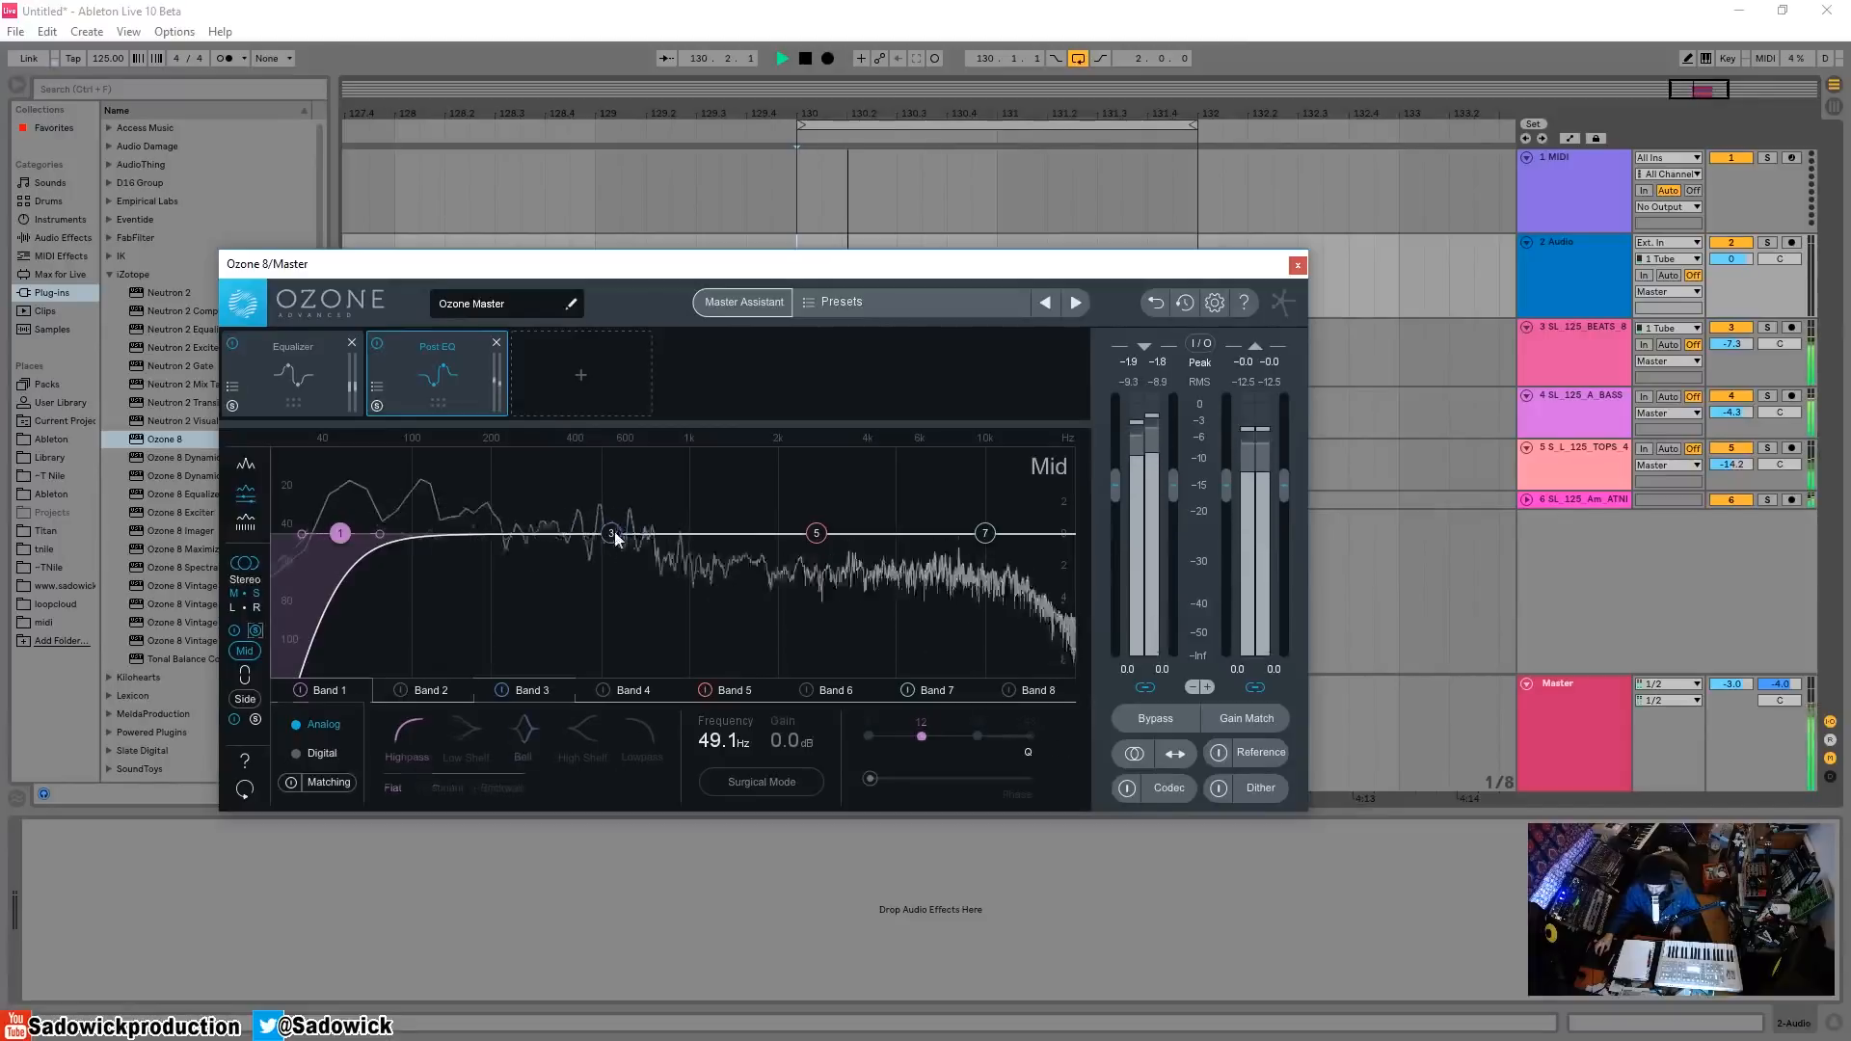
left_click_drag(616, 534, 551, 617)
mouse_move(816, 533)
left_mouse_down()
mouse_move(782, 576)
mouse_move(830, 577)
mouse_move(853, 483)
mouse_move(906, 478)
mouse_move(836, 574)
mouse_move(818, 556)
left_mouse_up()
key("space")
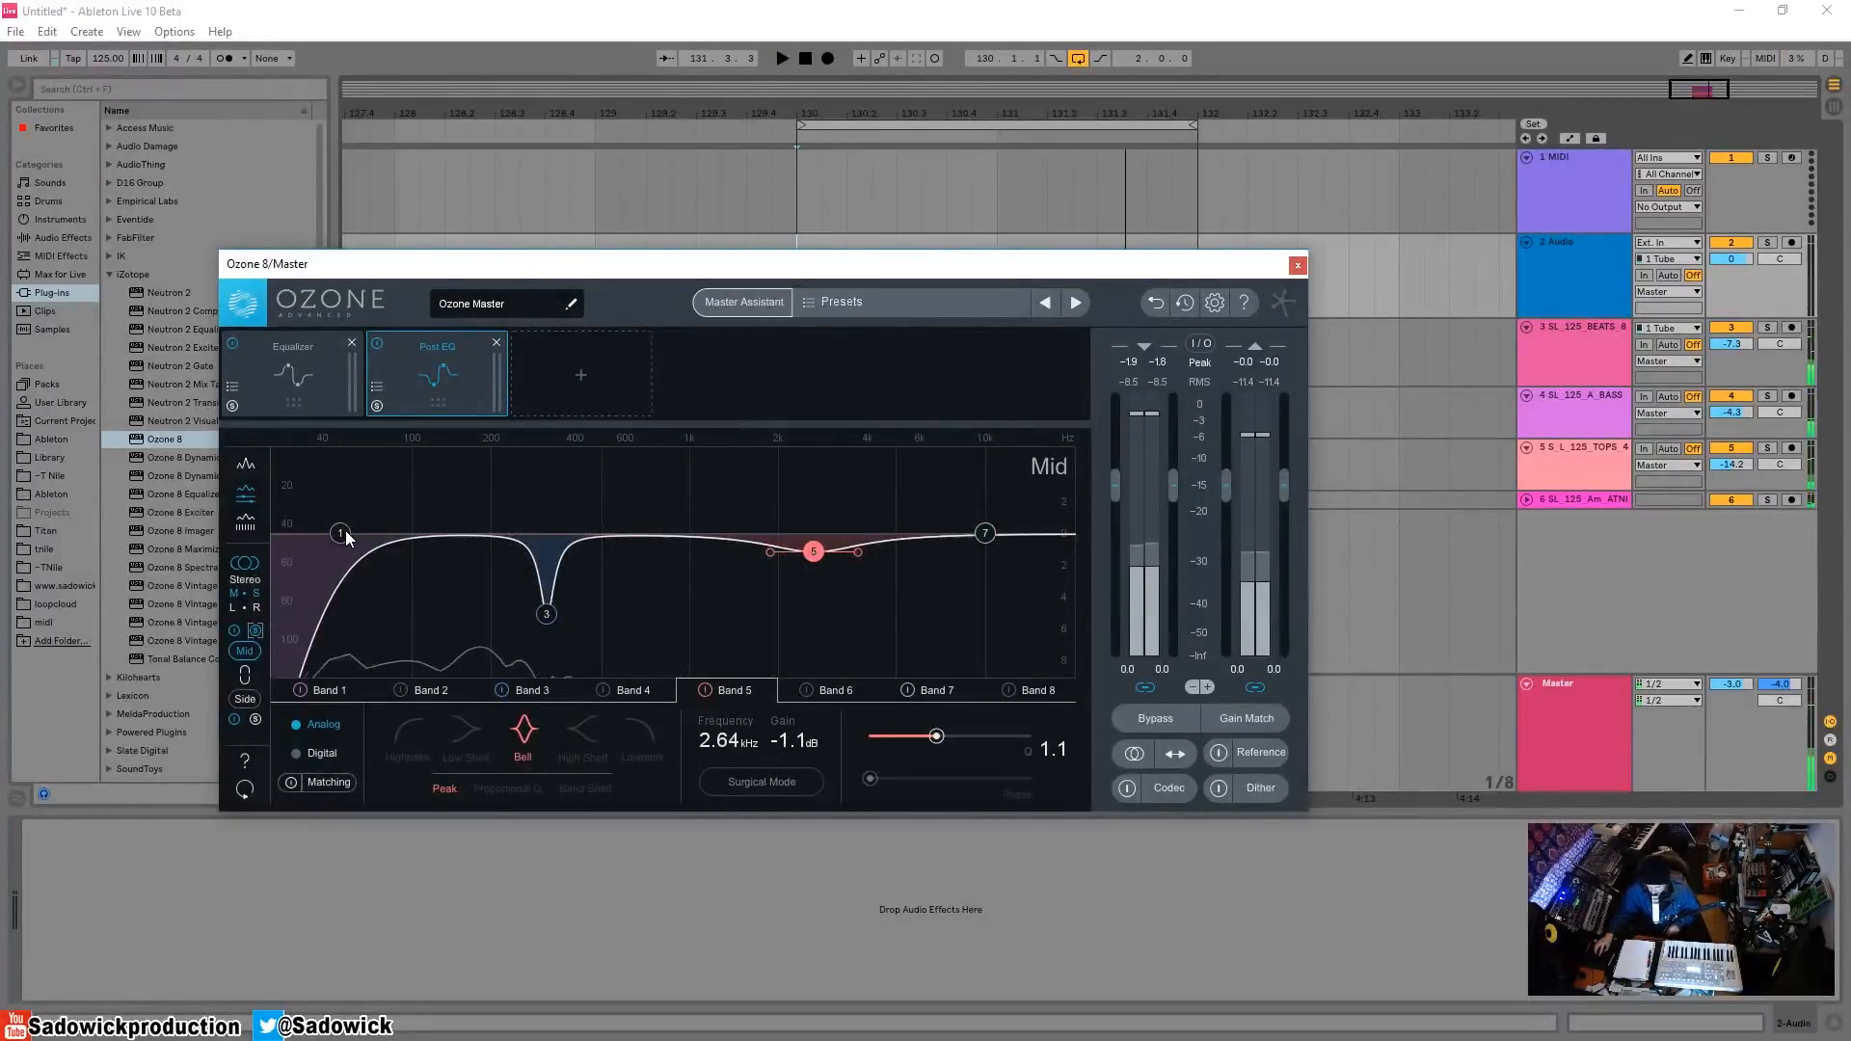
- Lower the Mid channel's Band 1 highpass to about 26.6 Hz and compare the playing loop with all processing bypassed and active
left_click_drag(345, 534, 296, 532)
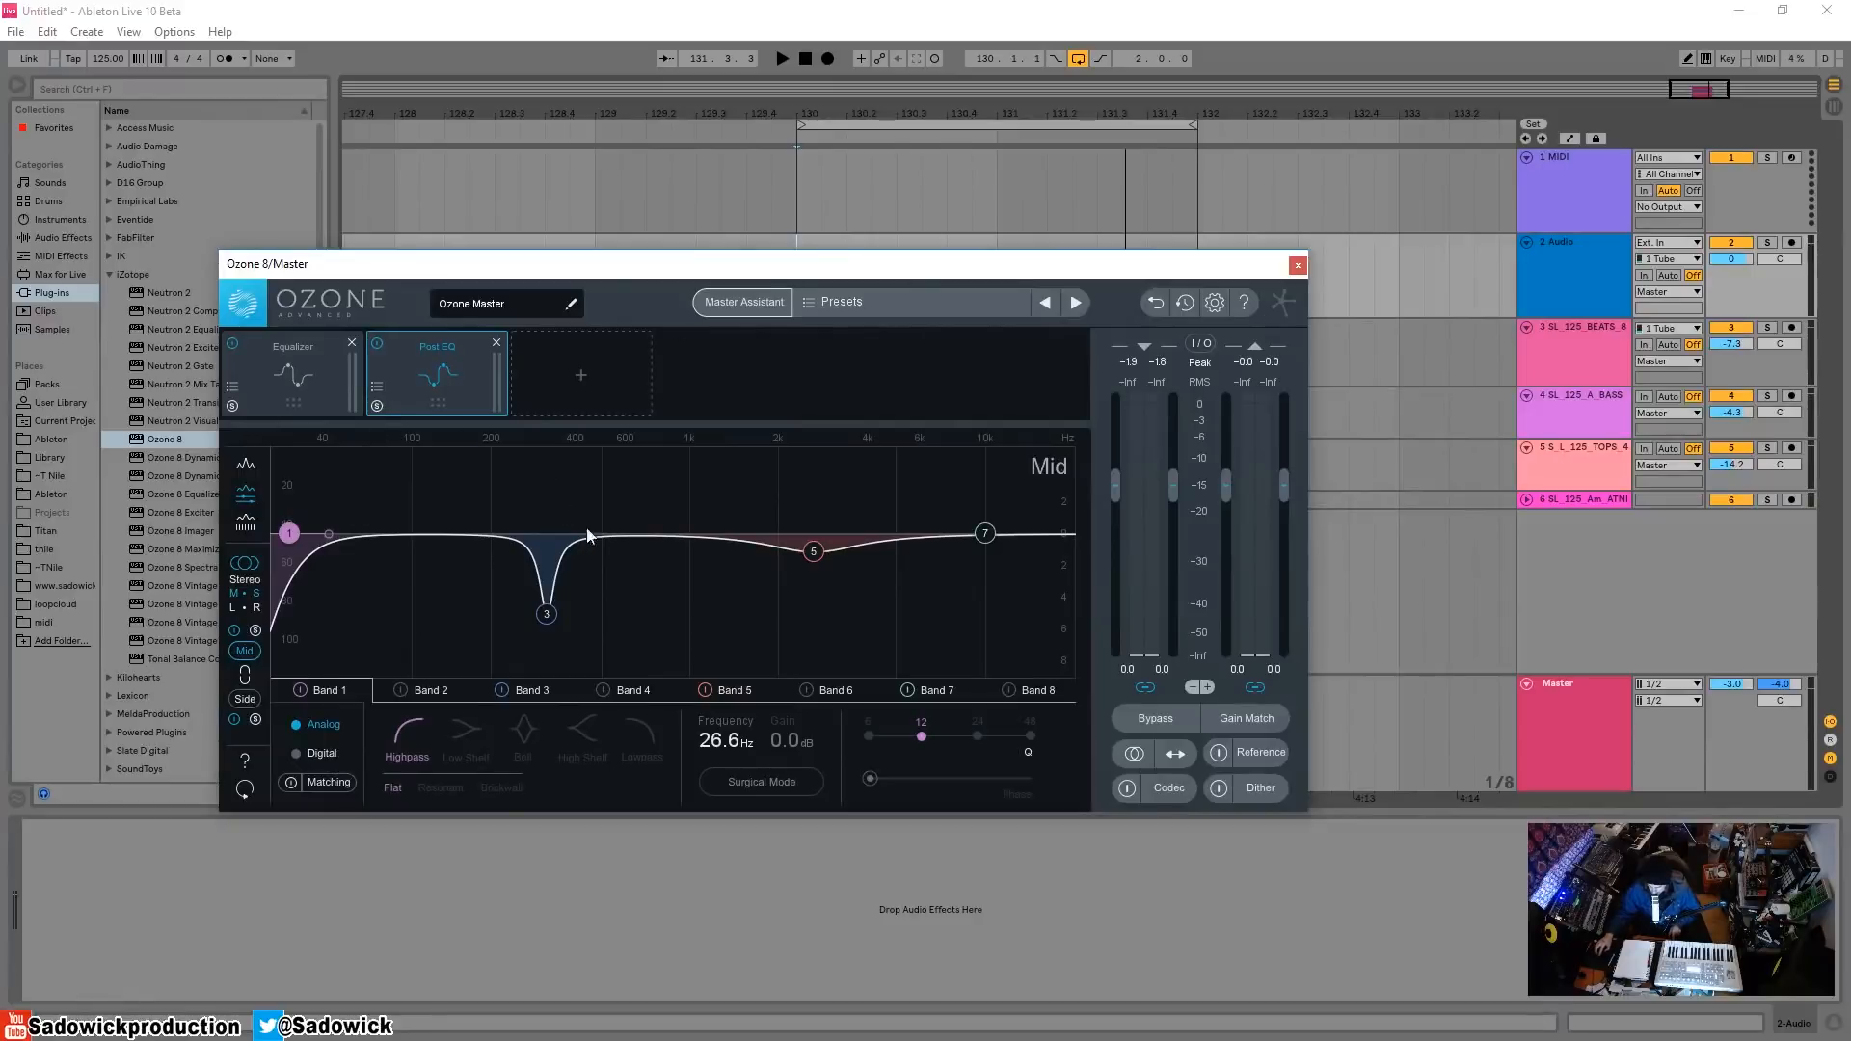
left_click(303, 370)
left_click(428, 386)
key("space")
key("space")
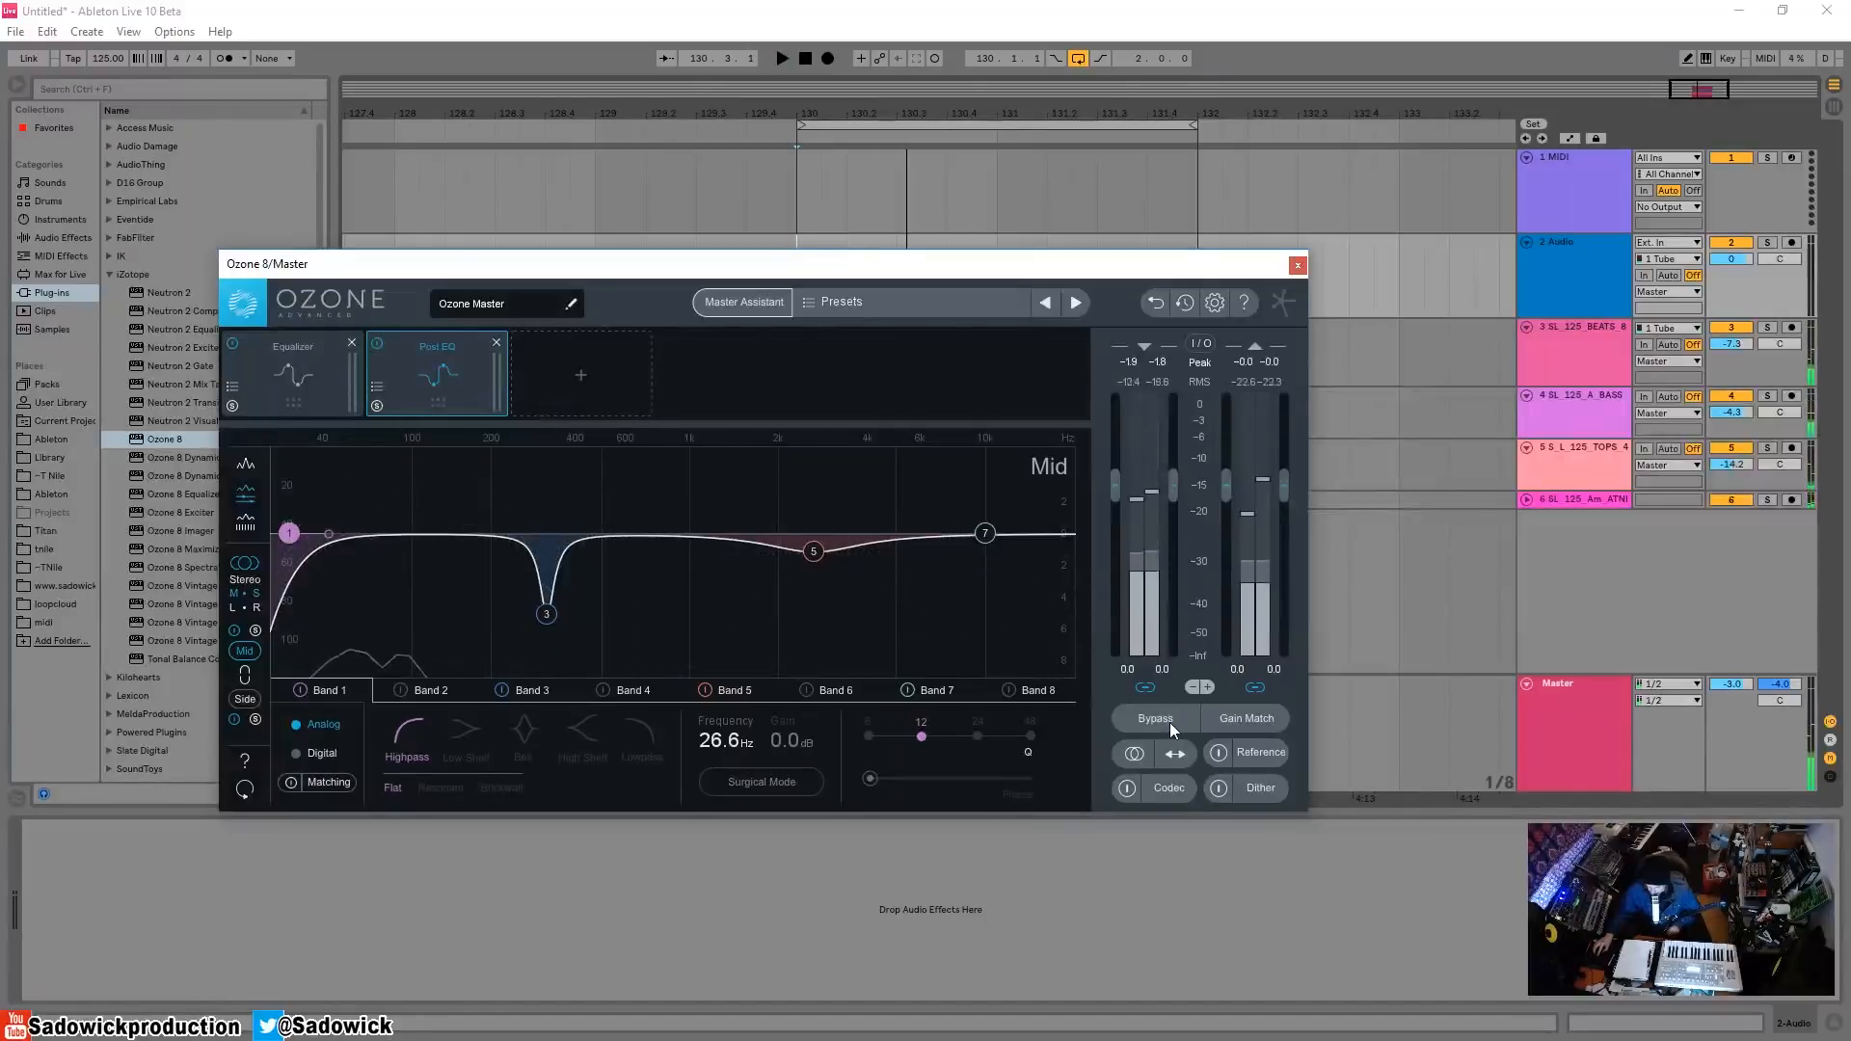
key("space")
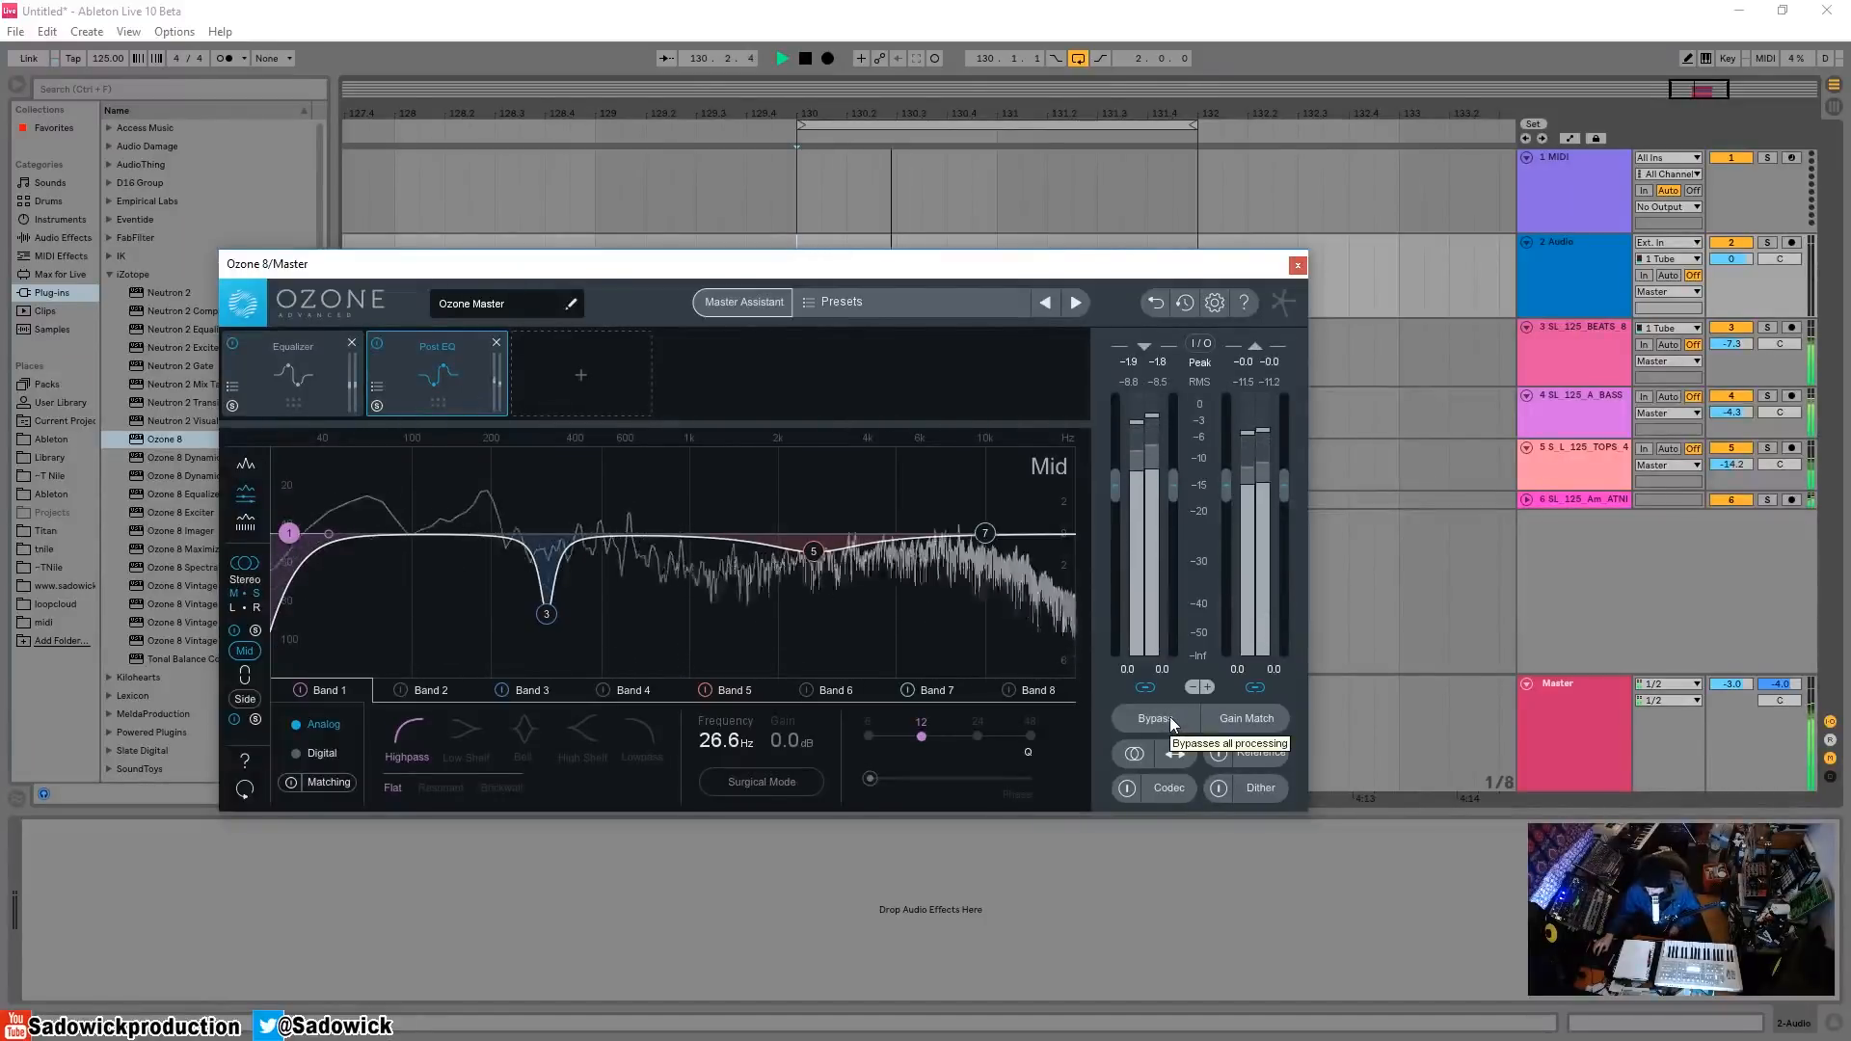
left_click(1171, 718)
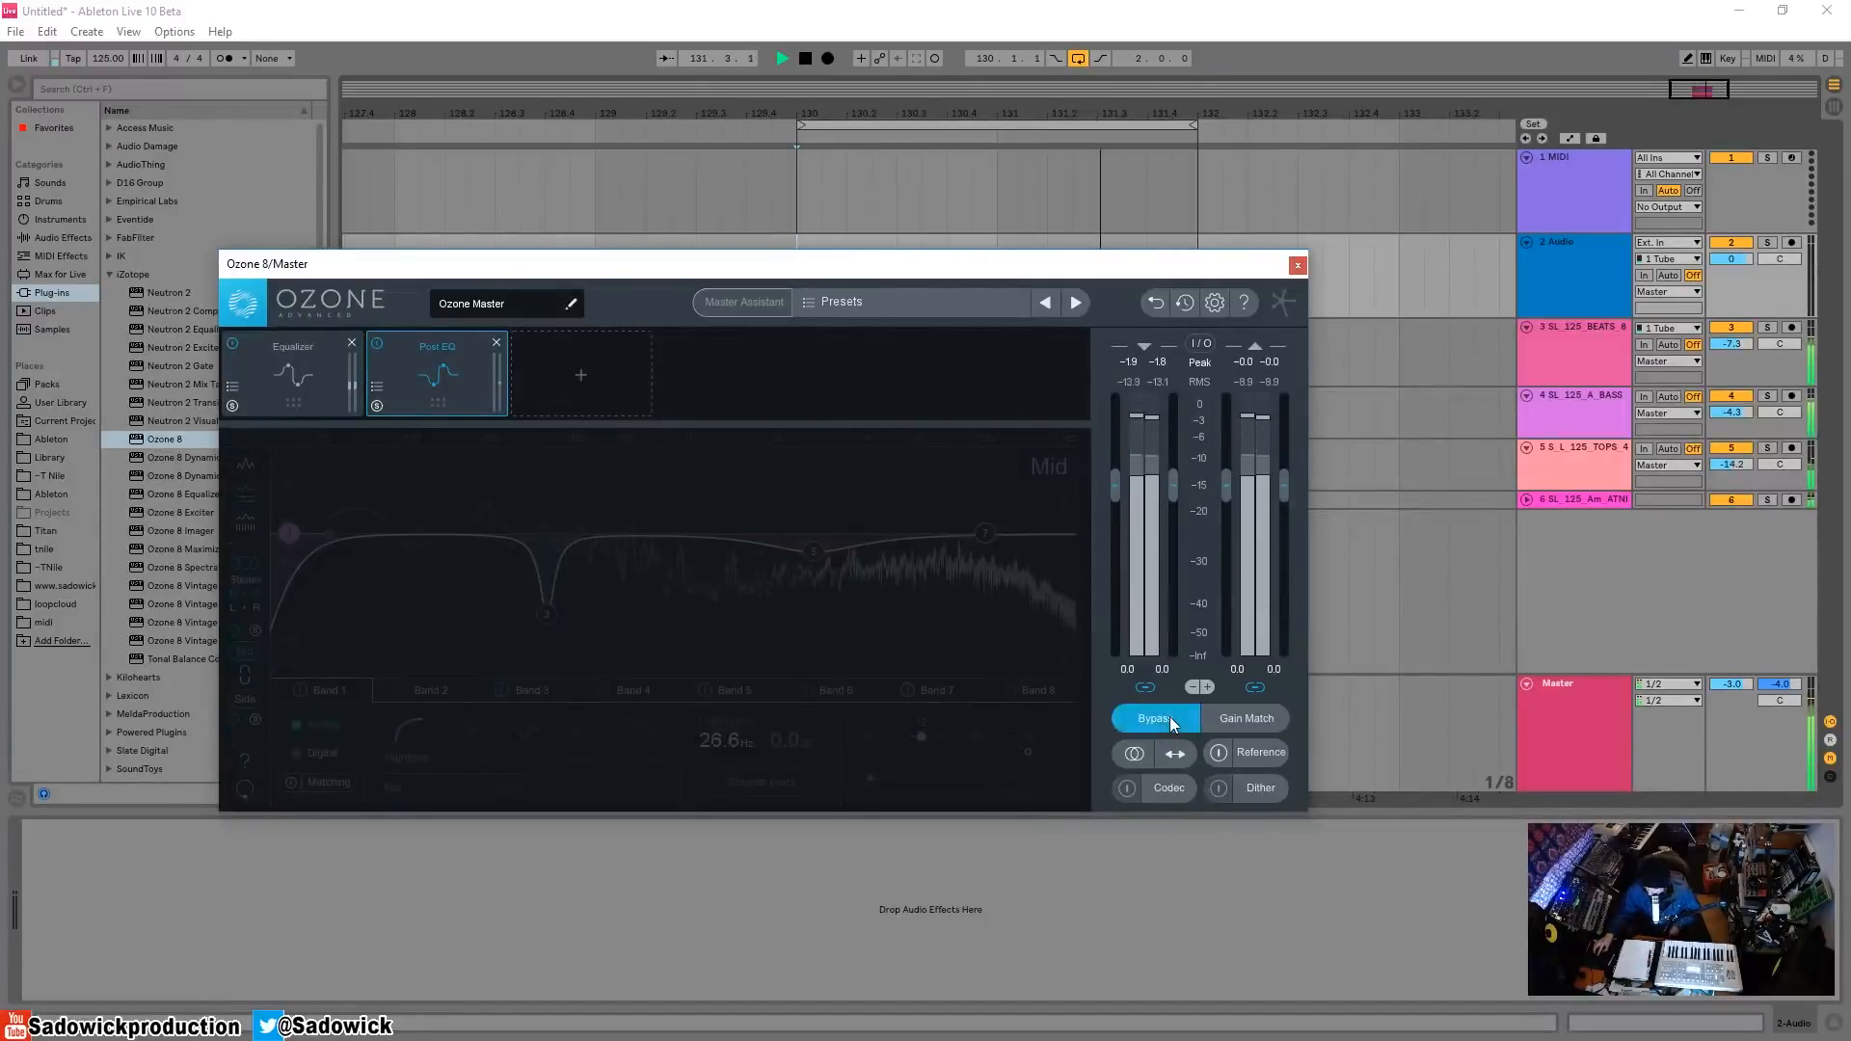
left_click(1171, 719)
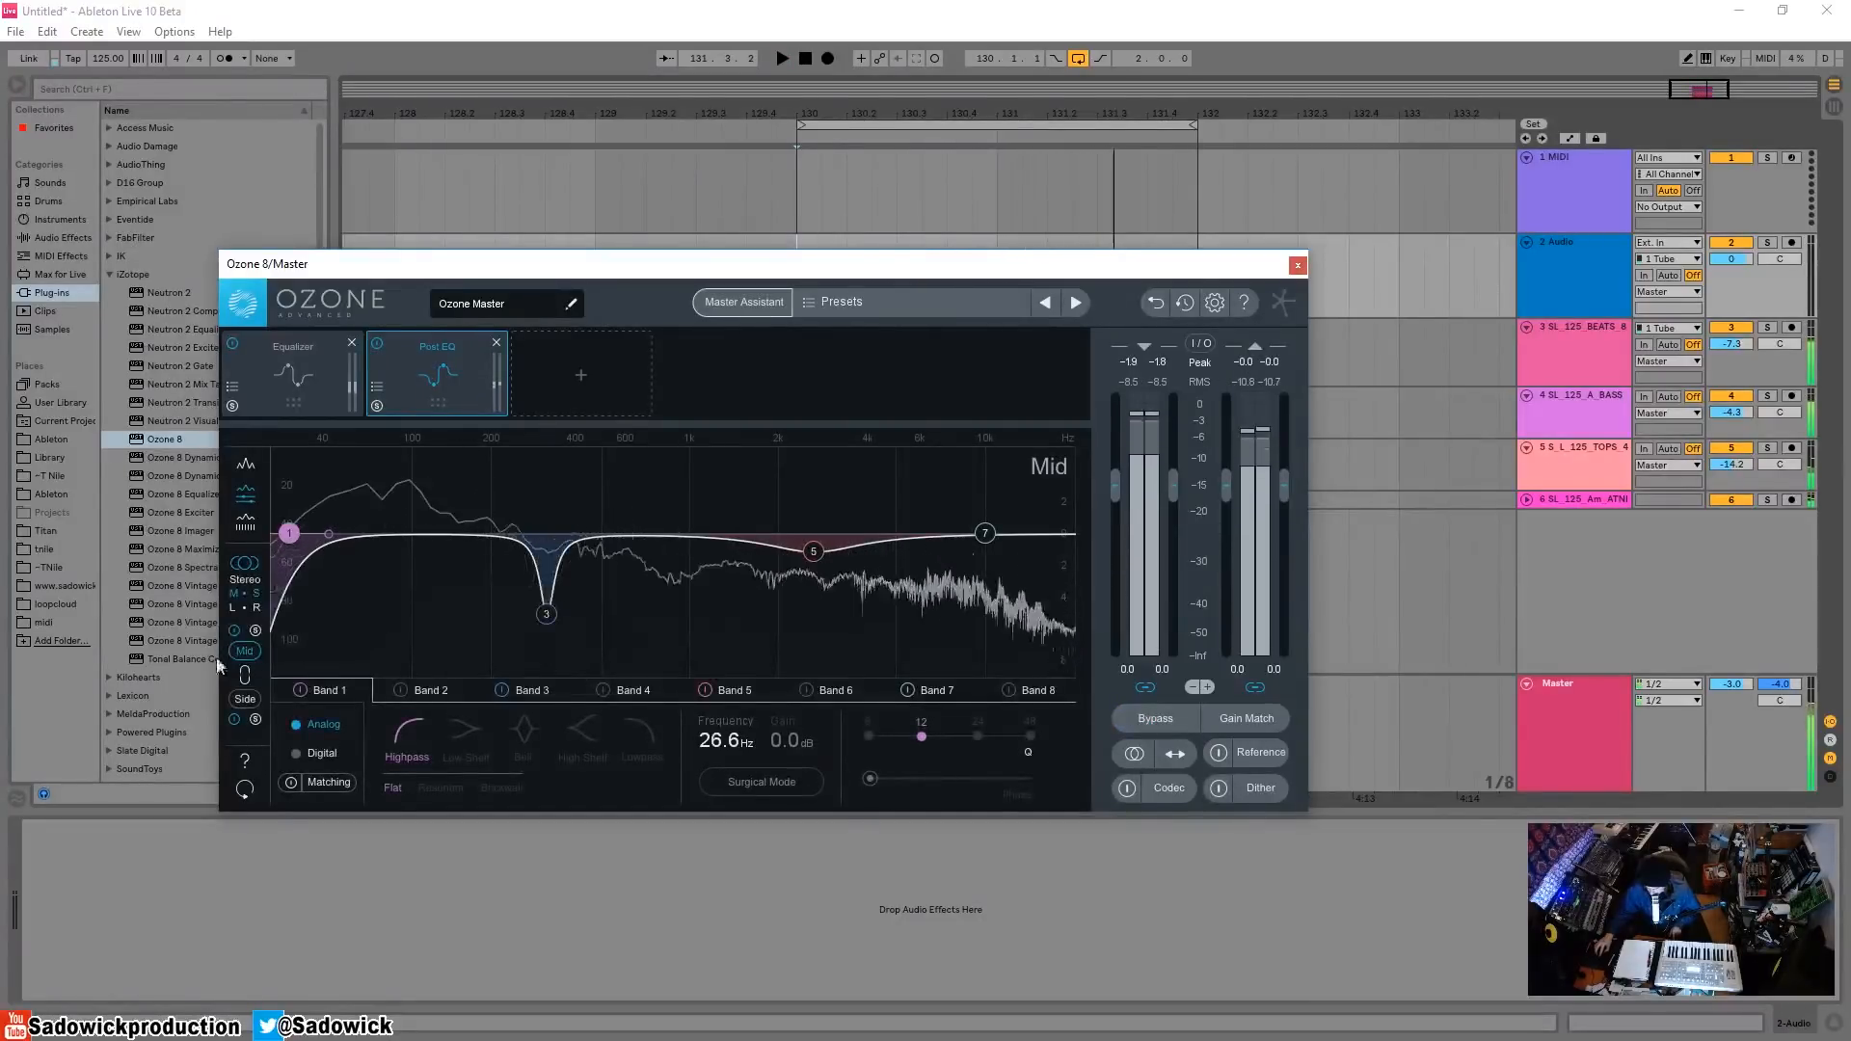
- Reduce the Mid channel's Band 3 cut to about -0.9 dB at 312 Hz
left_click(546, 614)
key("space")
left_click_drag(547, 617, 538, 537)
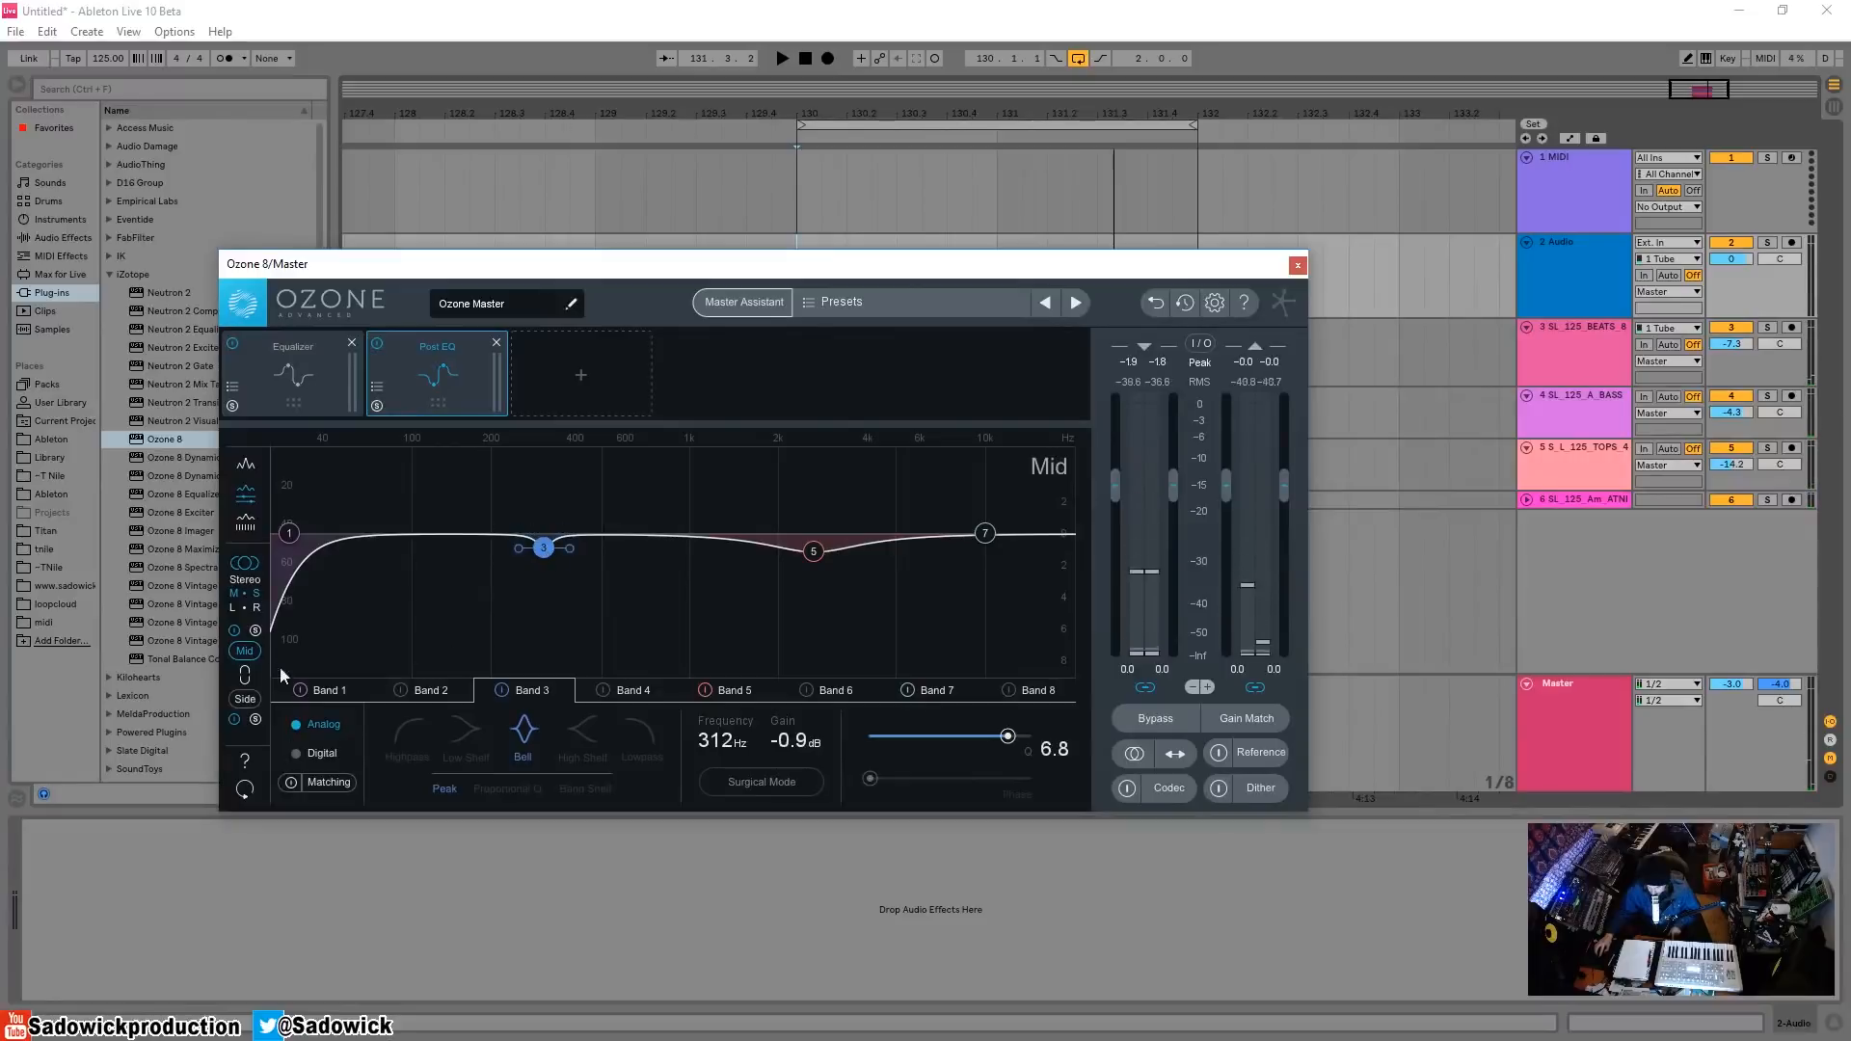
- During playback, lower the Side channel's Band 1 highpass cutoff and move Band 5's bell to about 2.41 kHz and 1.8 dB
left_click(245, 700)
key("space")
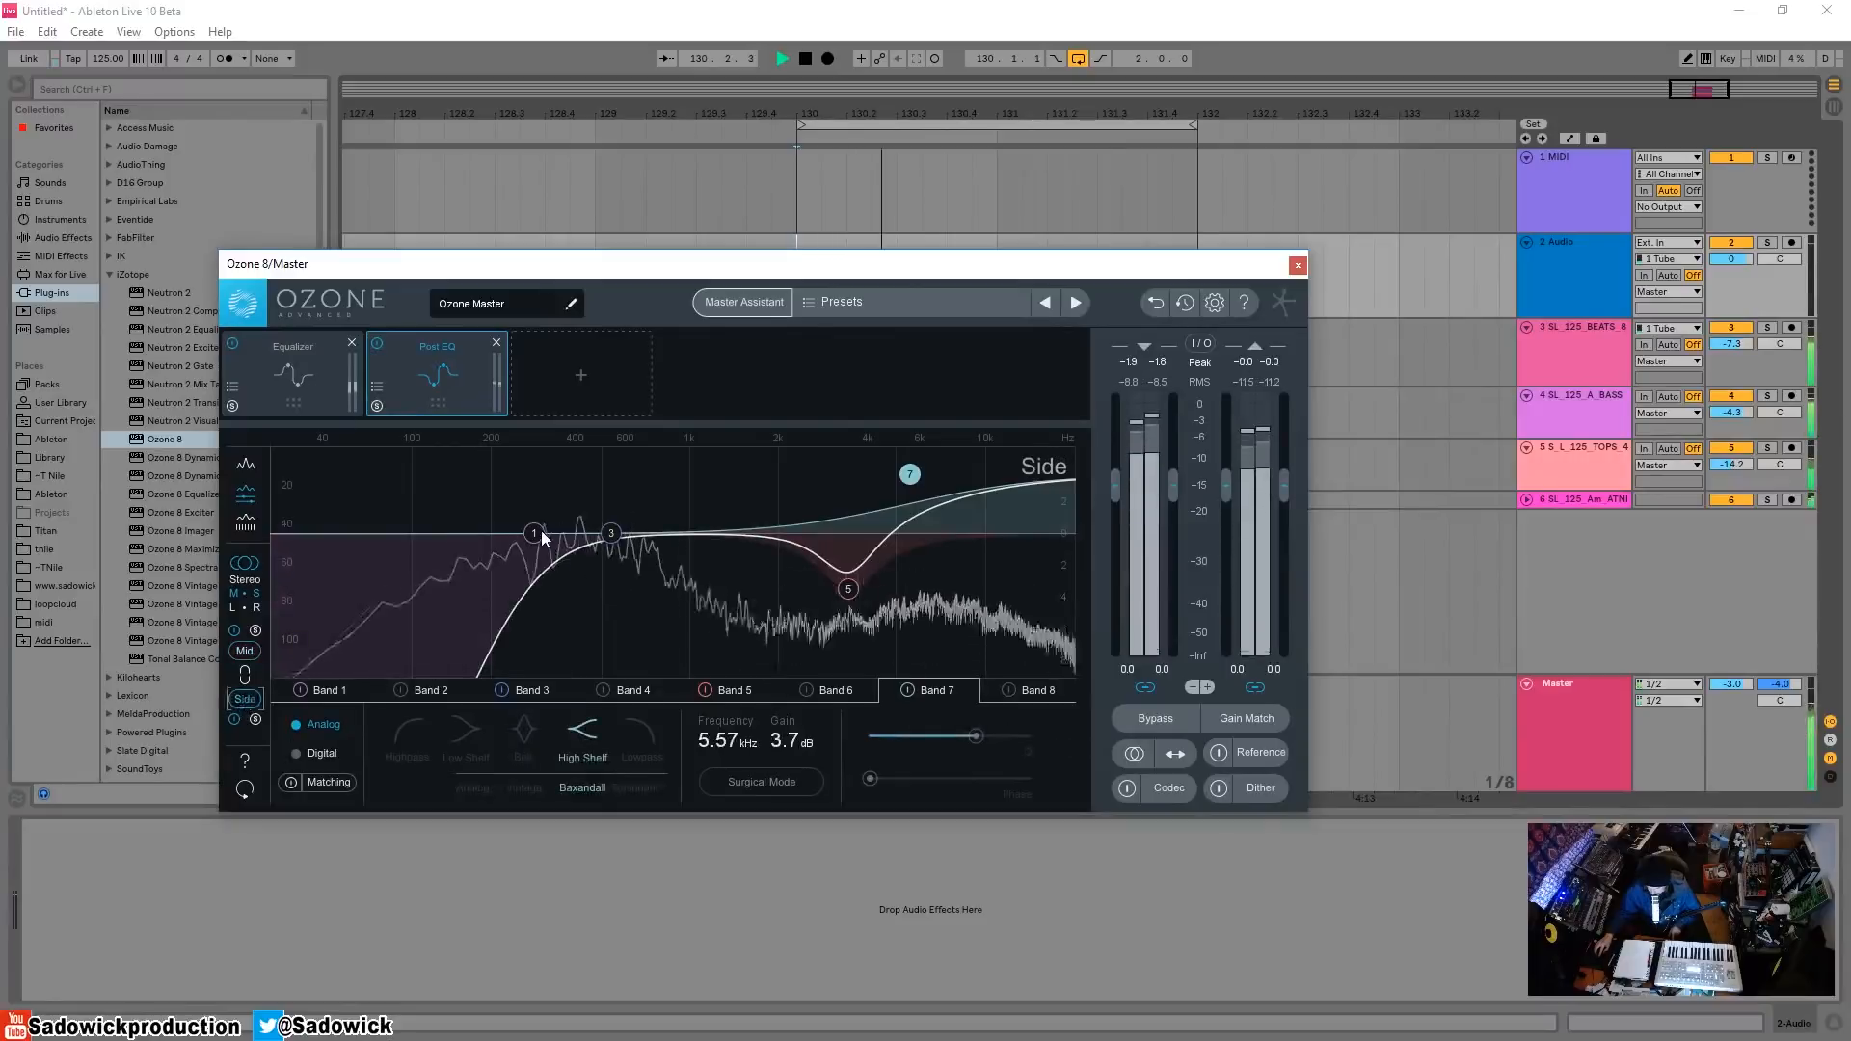
left_click_drag(535, 533, 490, 536)
left_click_drag(849, 589, 806, 506)
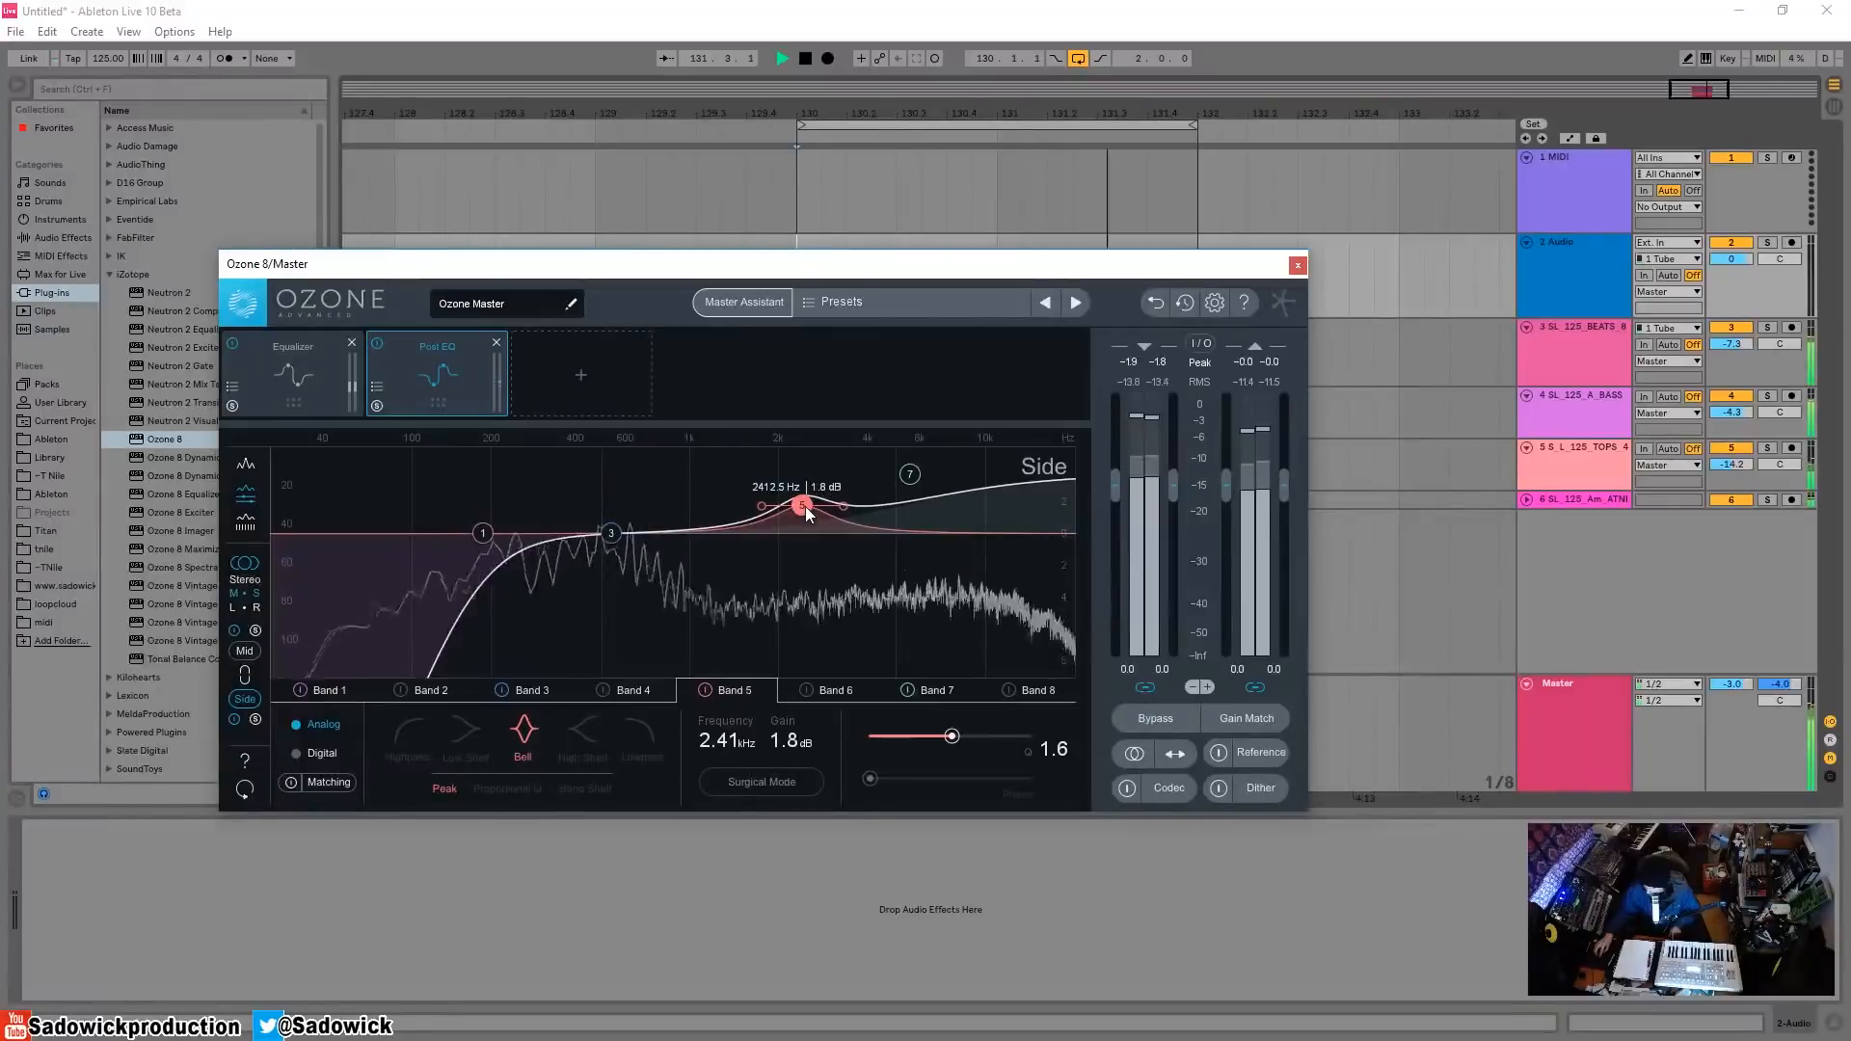
- Return to the Mid channel and readjust Band 5 and Band 3, deepening Band 3's cut
left_click(245, 652)
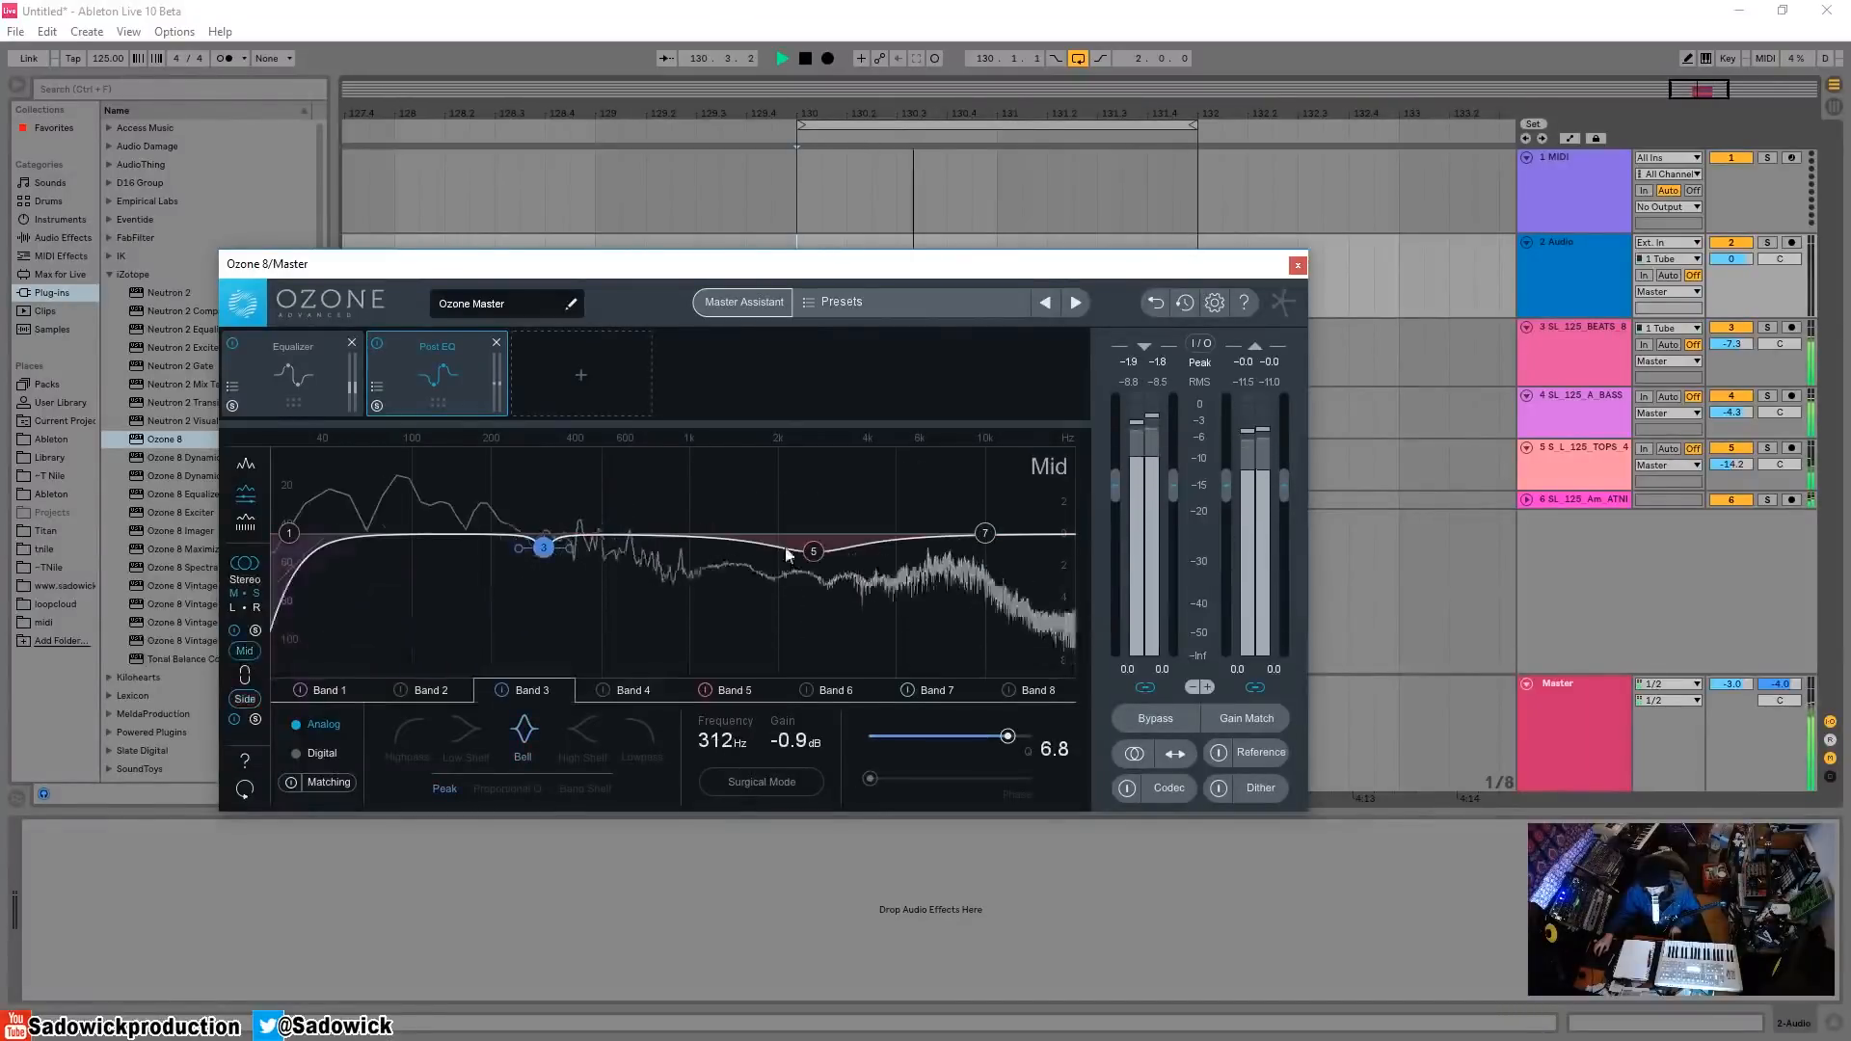
left_click(808, 513)
mouse_move(807, 513)
left_mouse_down()
mouse_move(808, 460)
mouse_move(810, 539)
left_mouse_up()
mouse_move(543, 548)
left_mouse_down()
mouse_move(603, 510)
mouse_move(516, 467)
mouse_move(444, 463)
mouse_move(534, 525)
mouse_move(535, 576)
left_mouse_up()
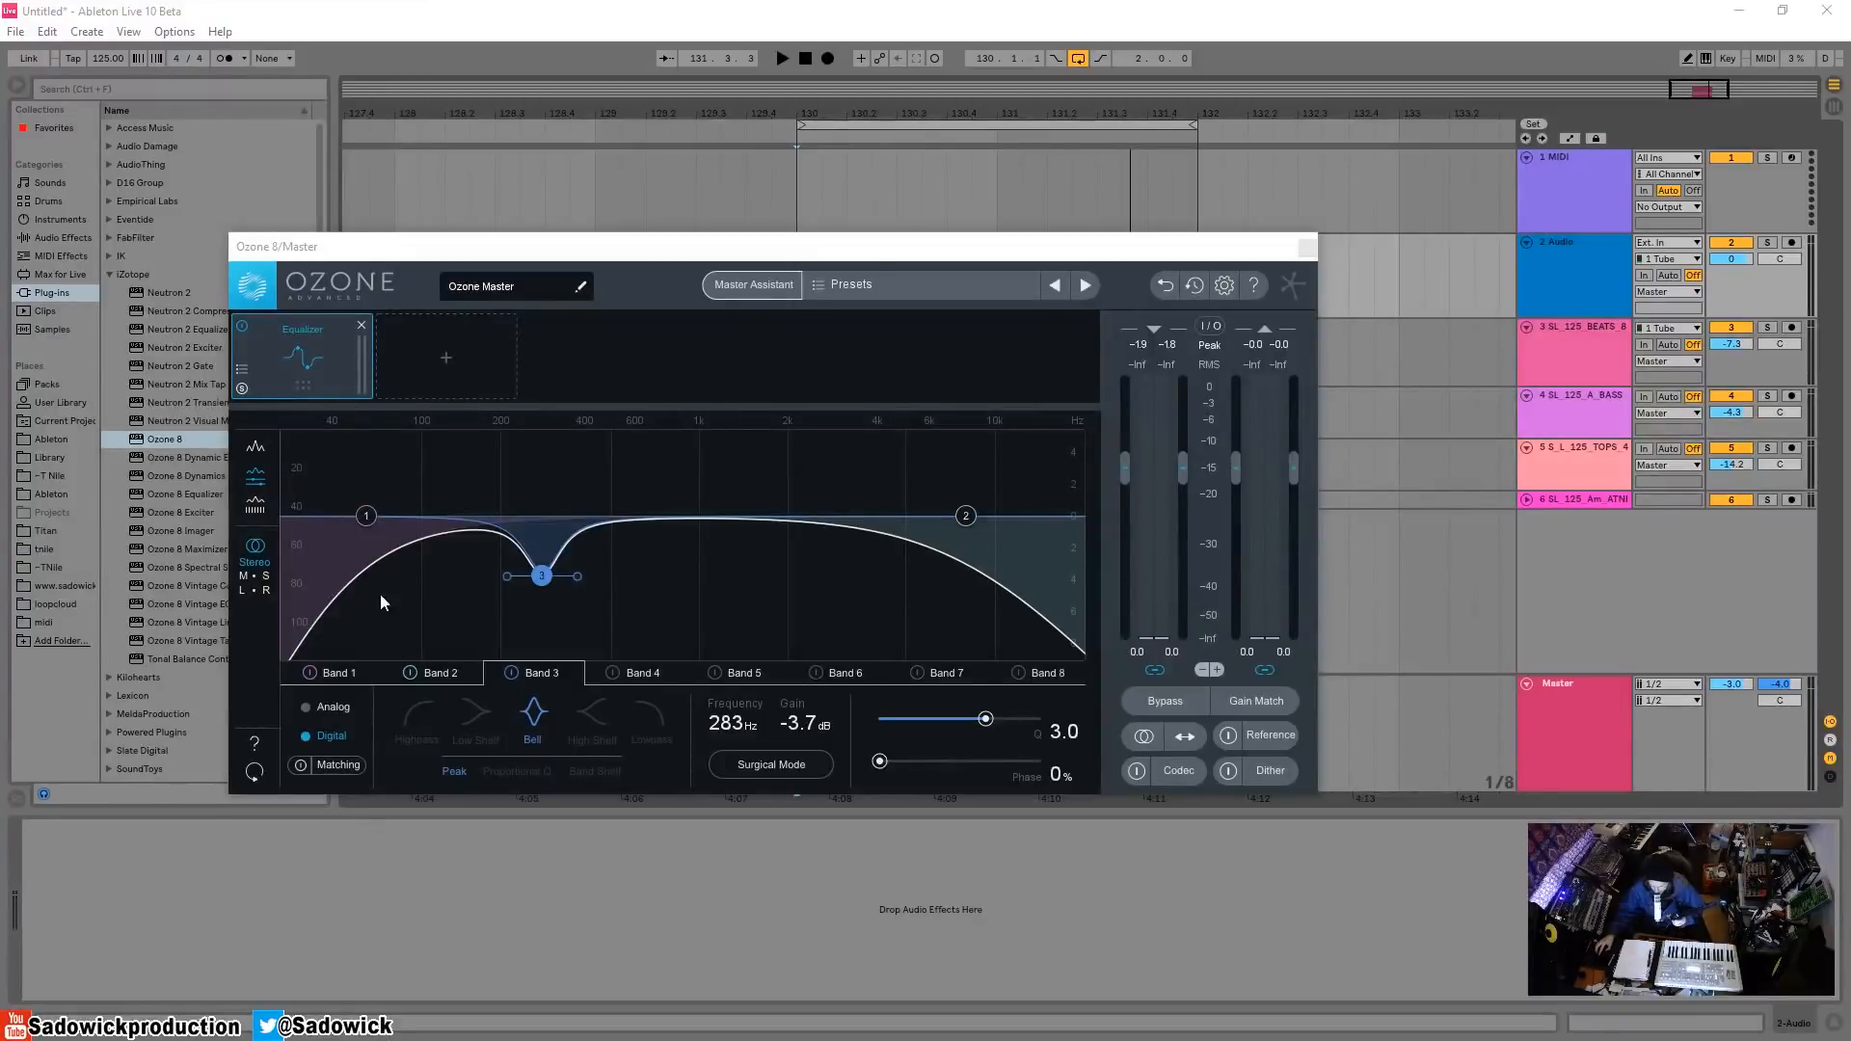
- Add a Vintage EQ module after the Equalizer and compare its layout with the Equalizer's
left_click(426, 339)
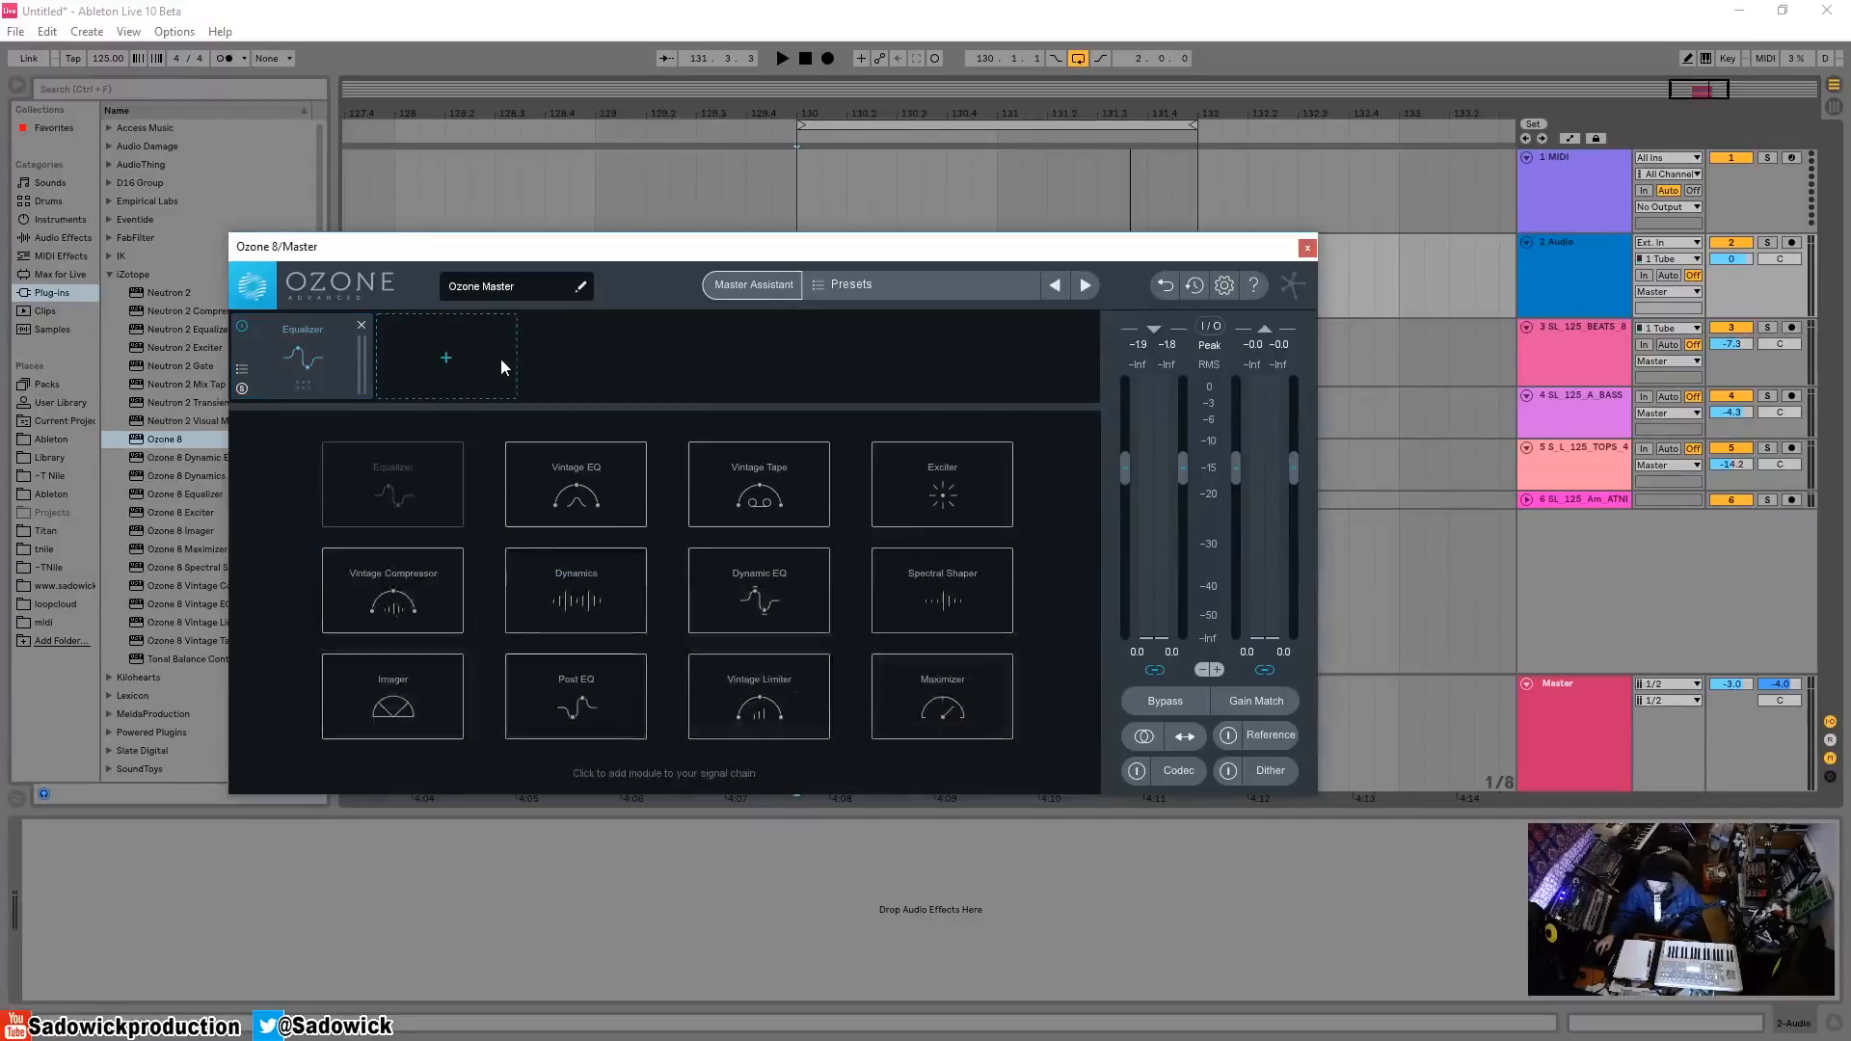
left_click(595, 489)
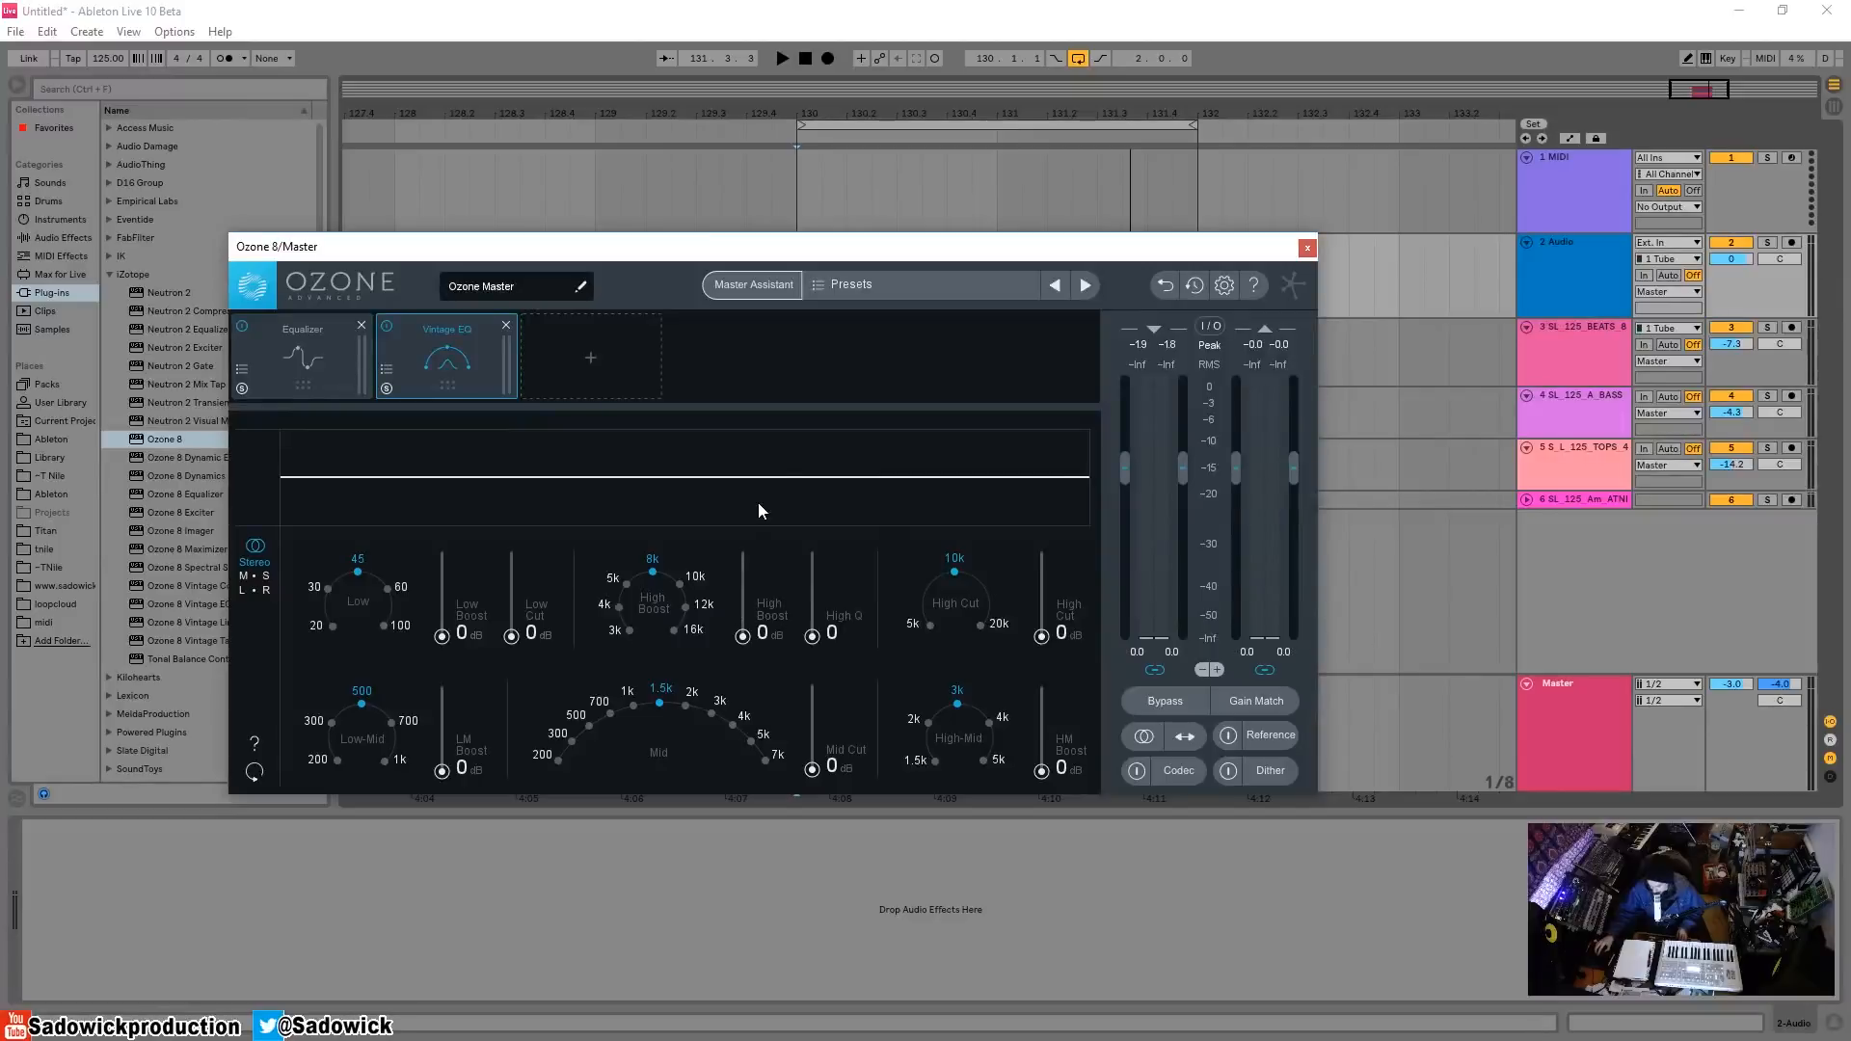
left_click(309, 357)
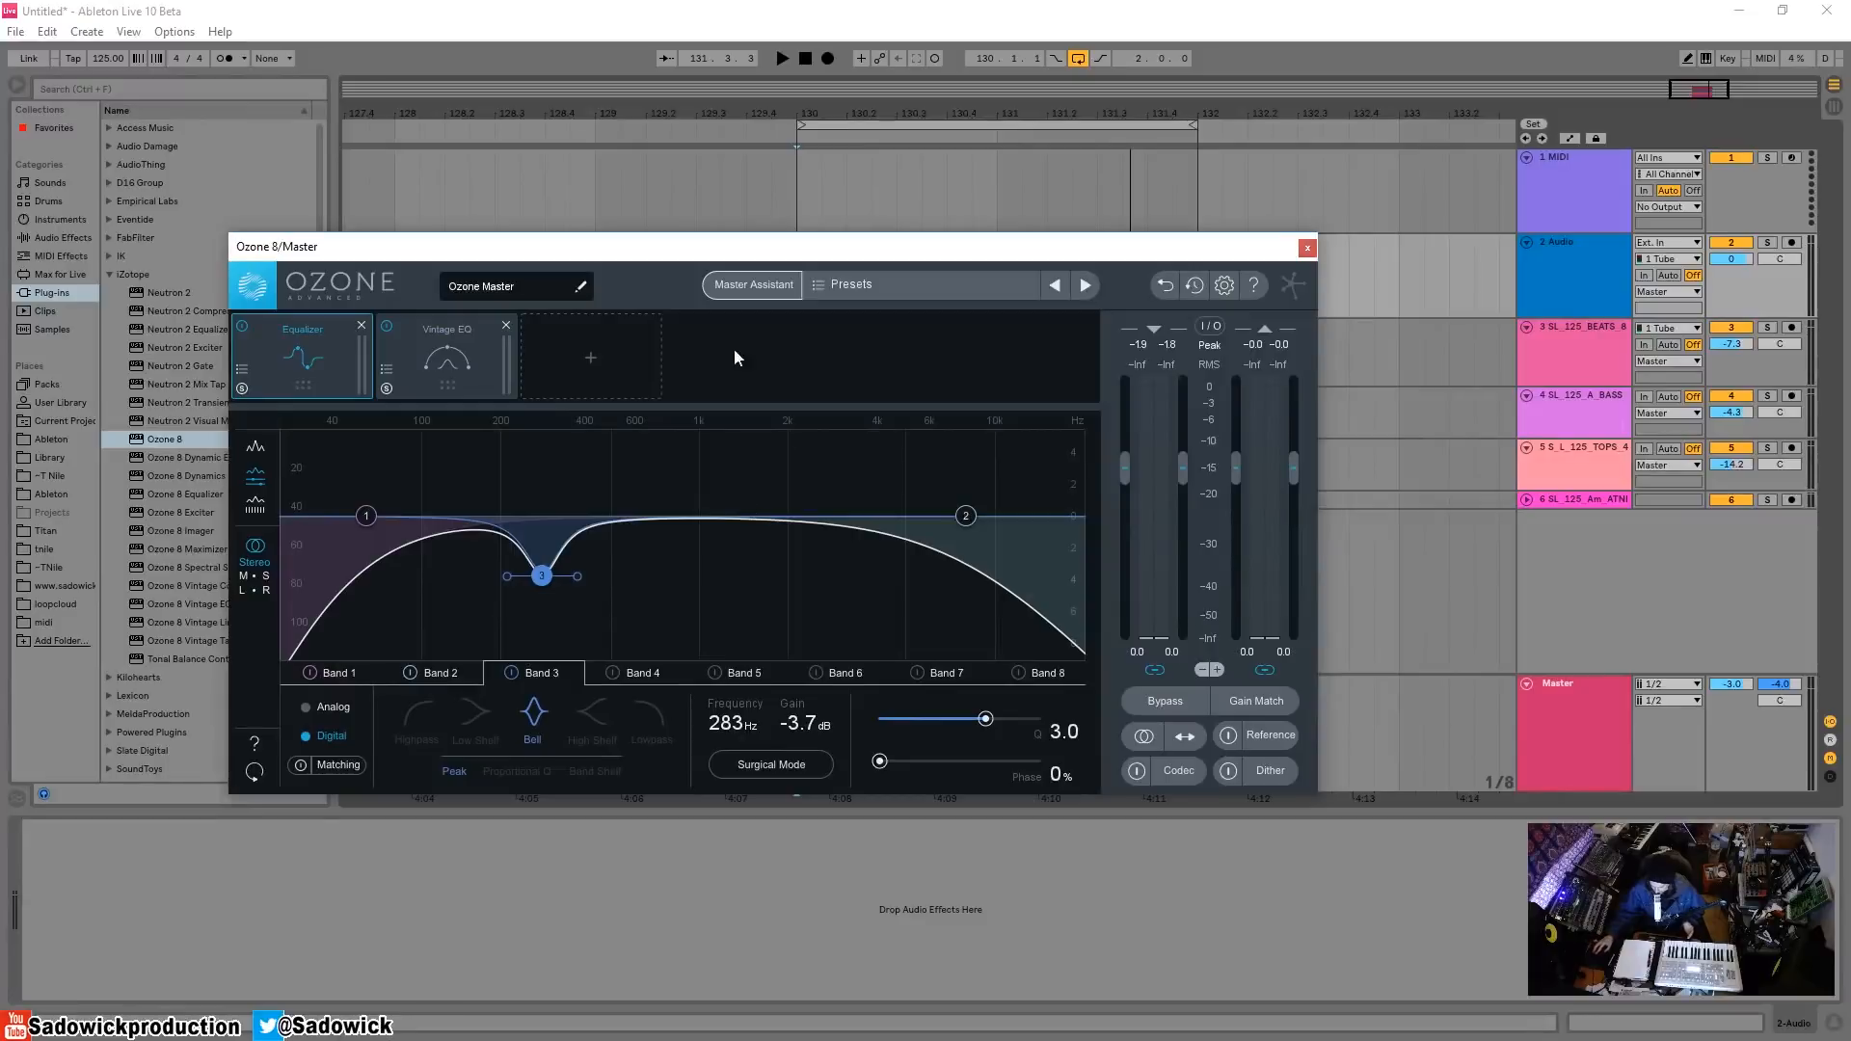
left_click(427, 341)
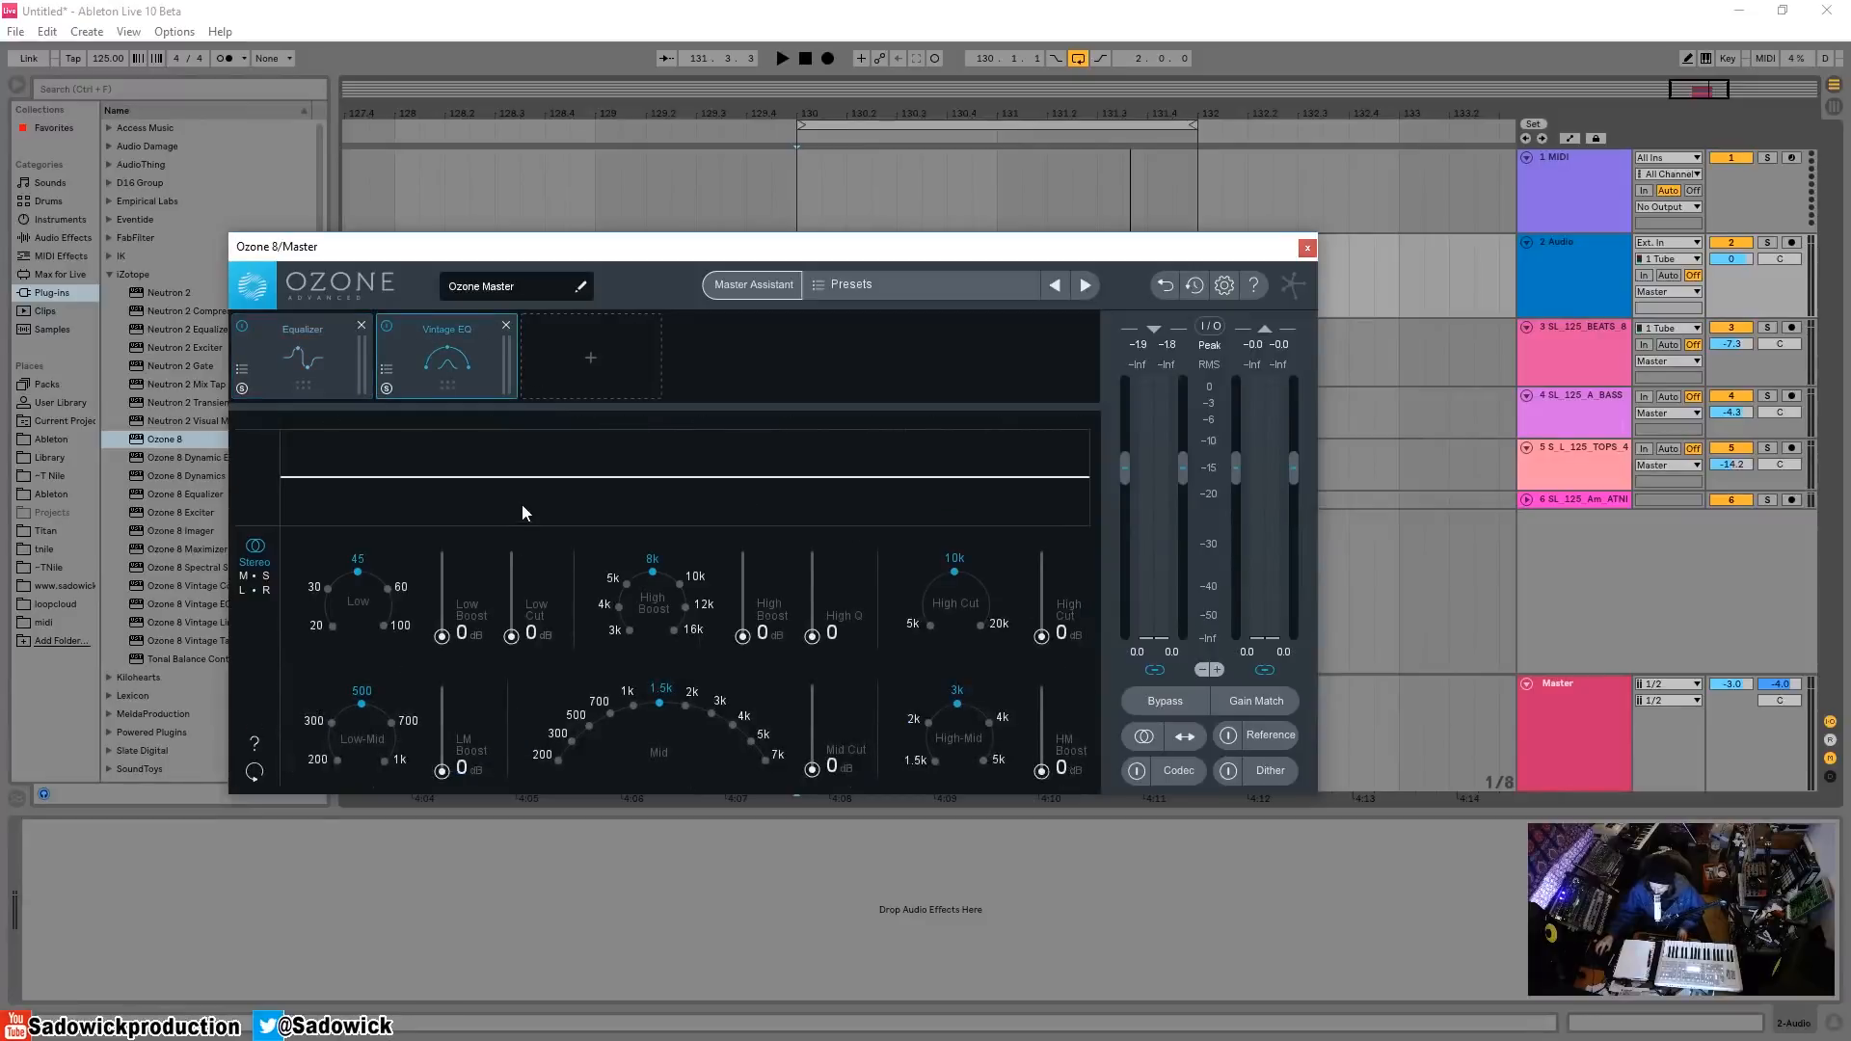
- Demonstrate the Vintage EQ's 8k High Boost at about 7.4 dB with High Q at about 6.6
left_click(358, 573)
left_click(653, 572)
left_click_drag(742, 636, 743, 577)
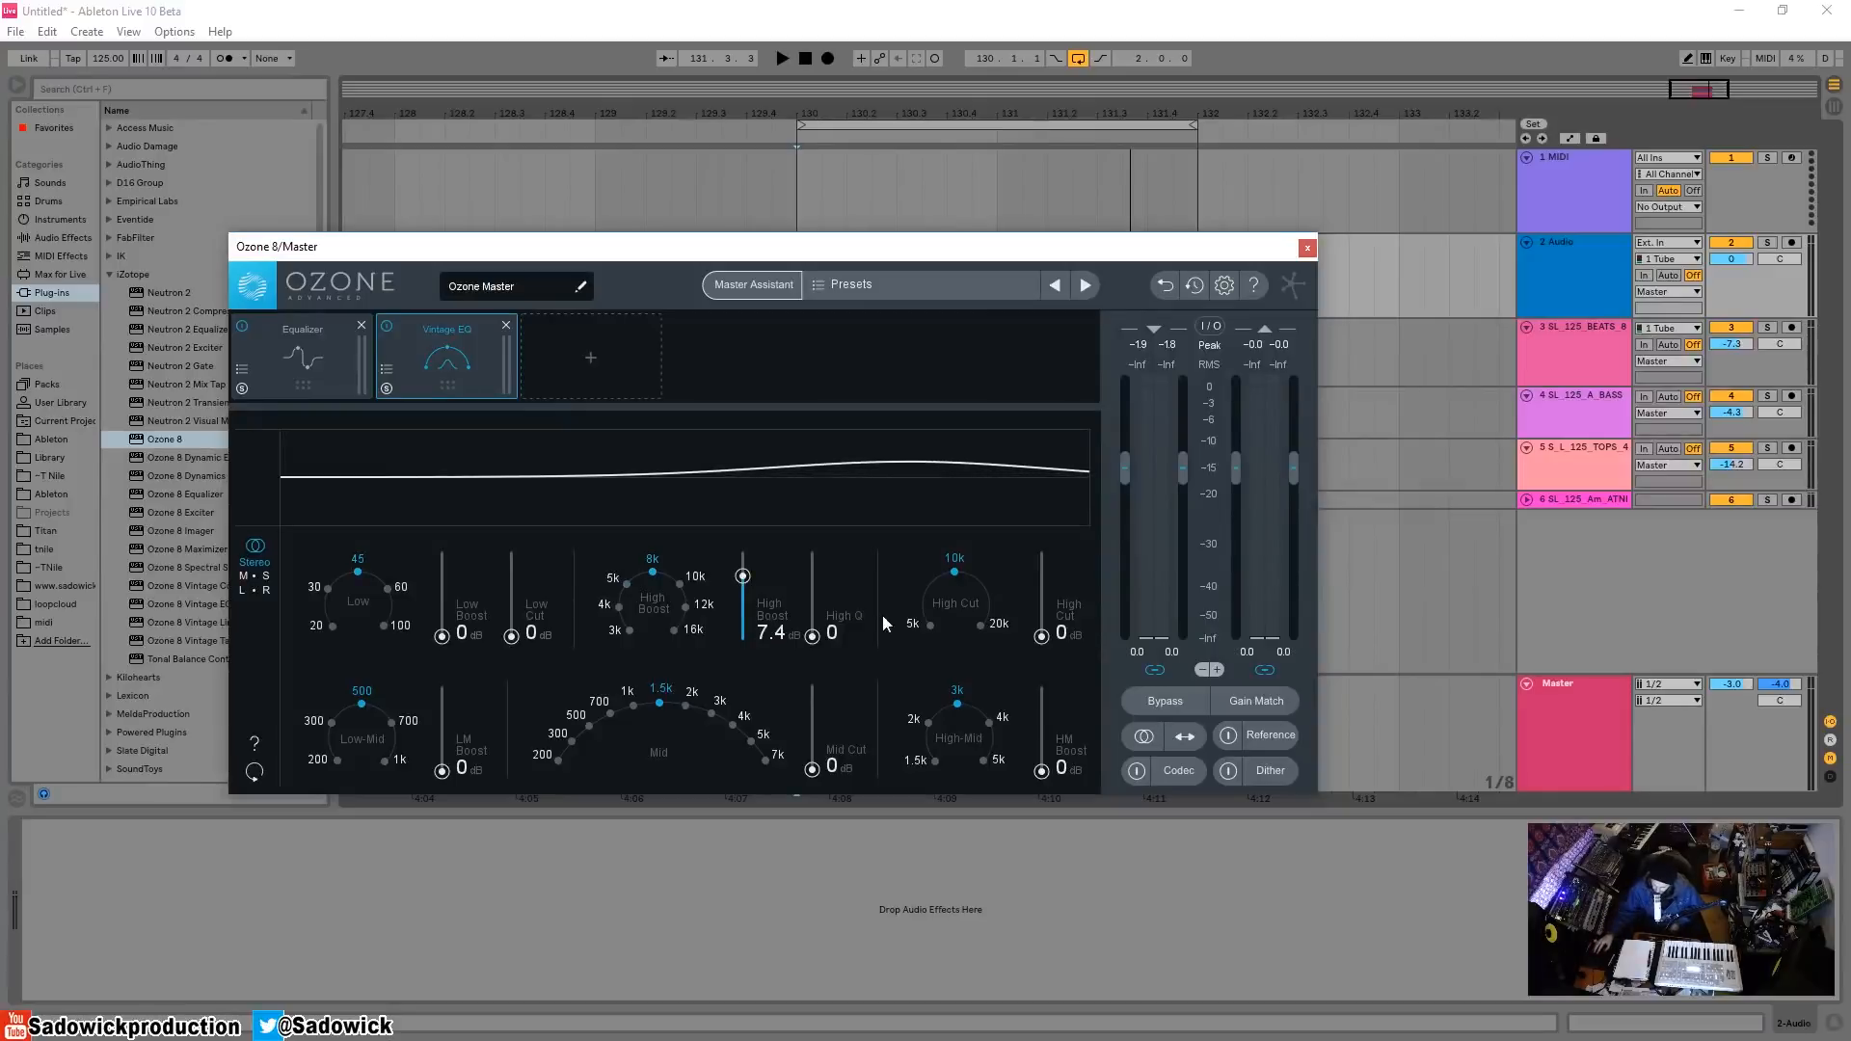
left_click_drag(811, 637, 812, 584)
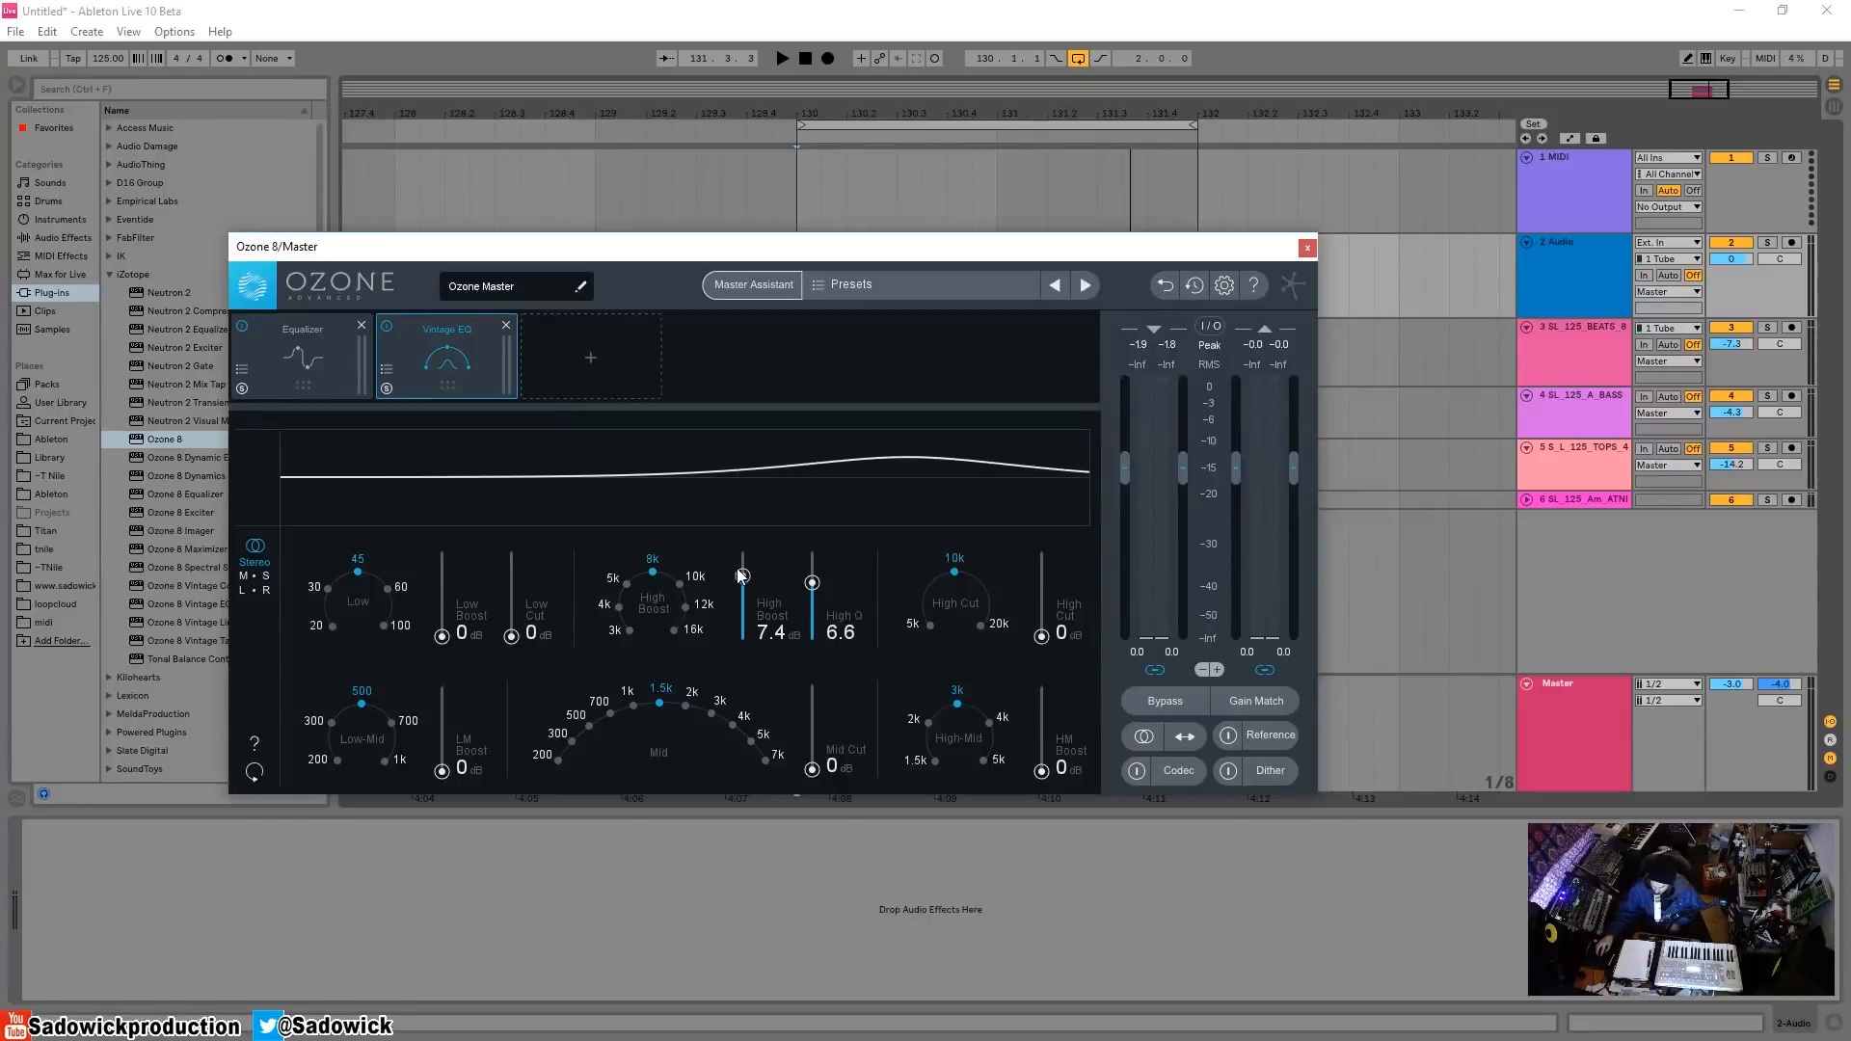
- Lower the High Boost to about 5.4 dB, and reset High Q and High Boost to 0
left_click_drag(741, 576, 738, 582)
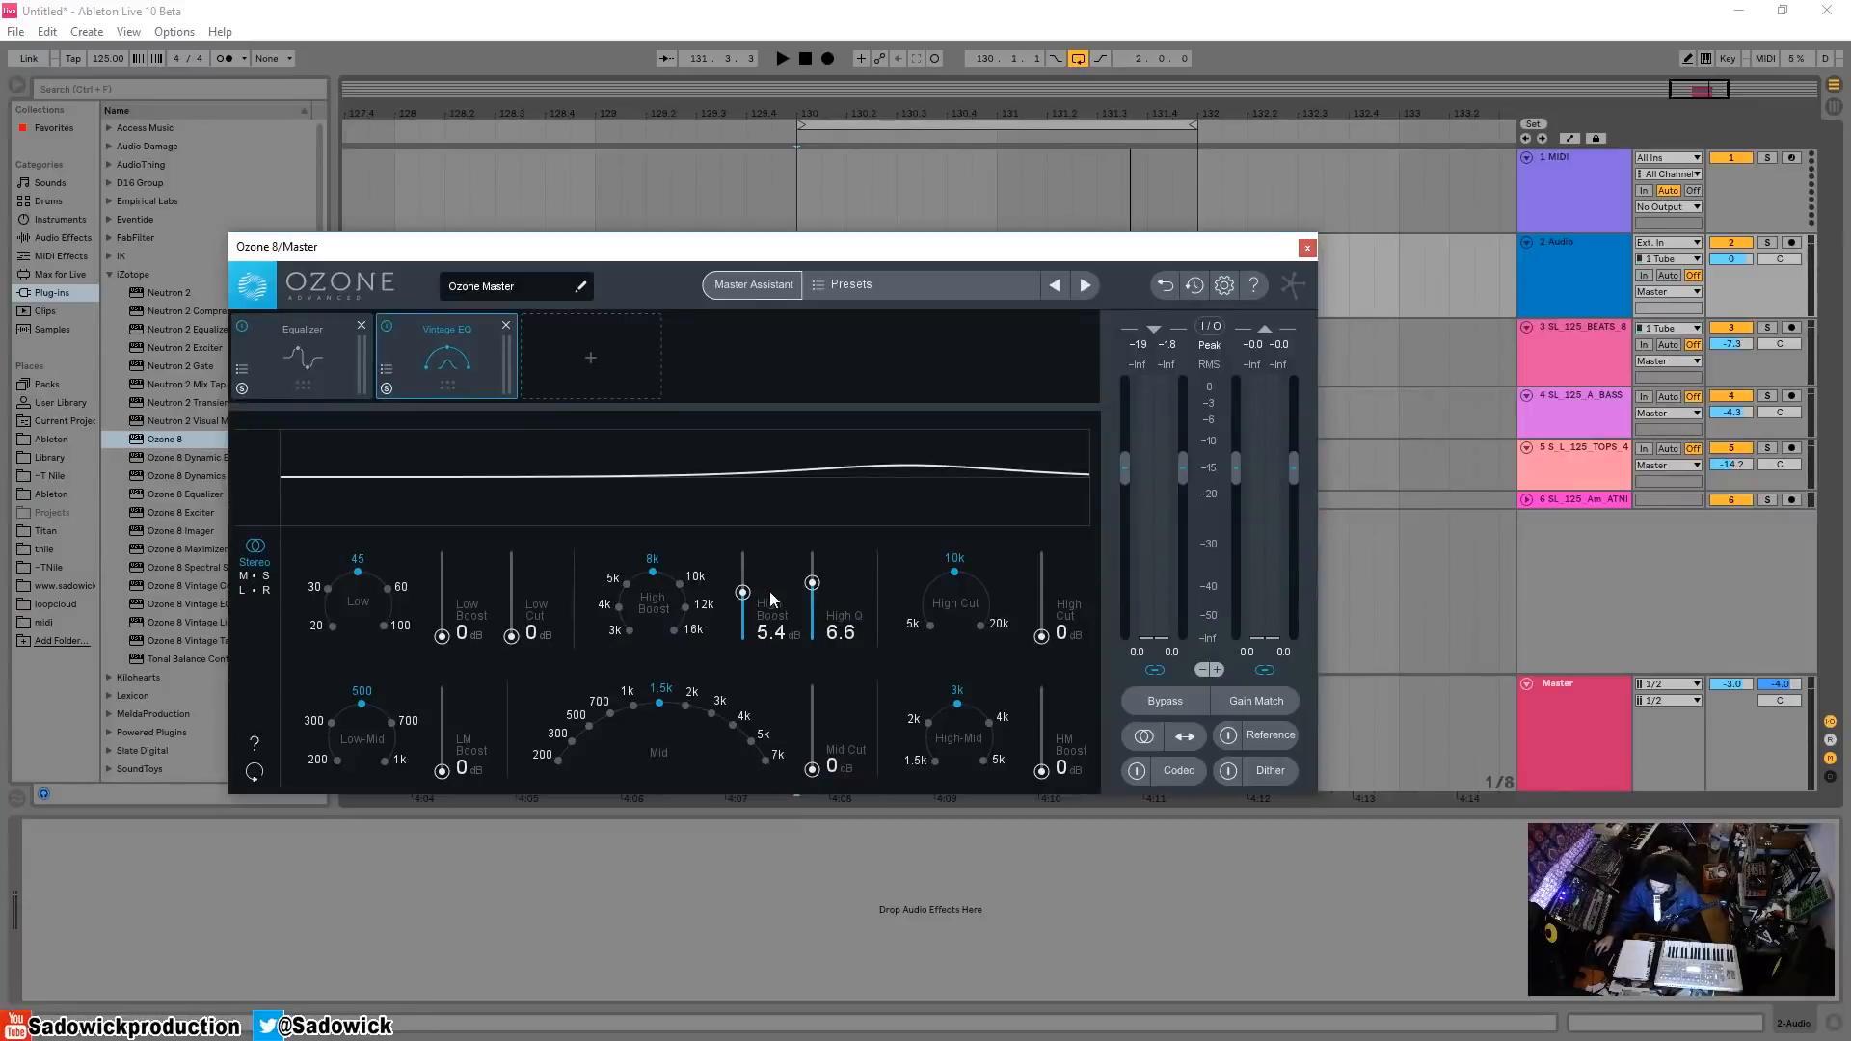
left_click_drag(813, 583, 823, 675)
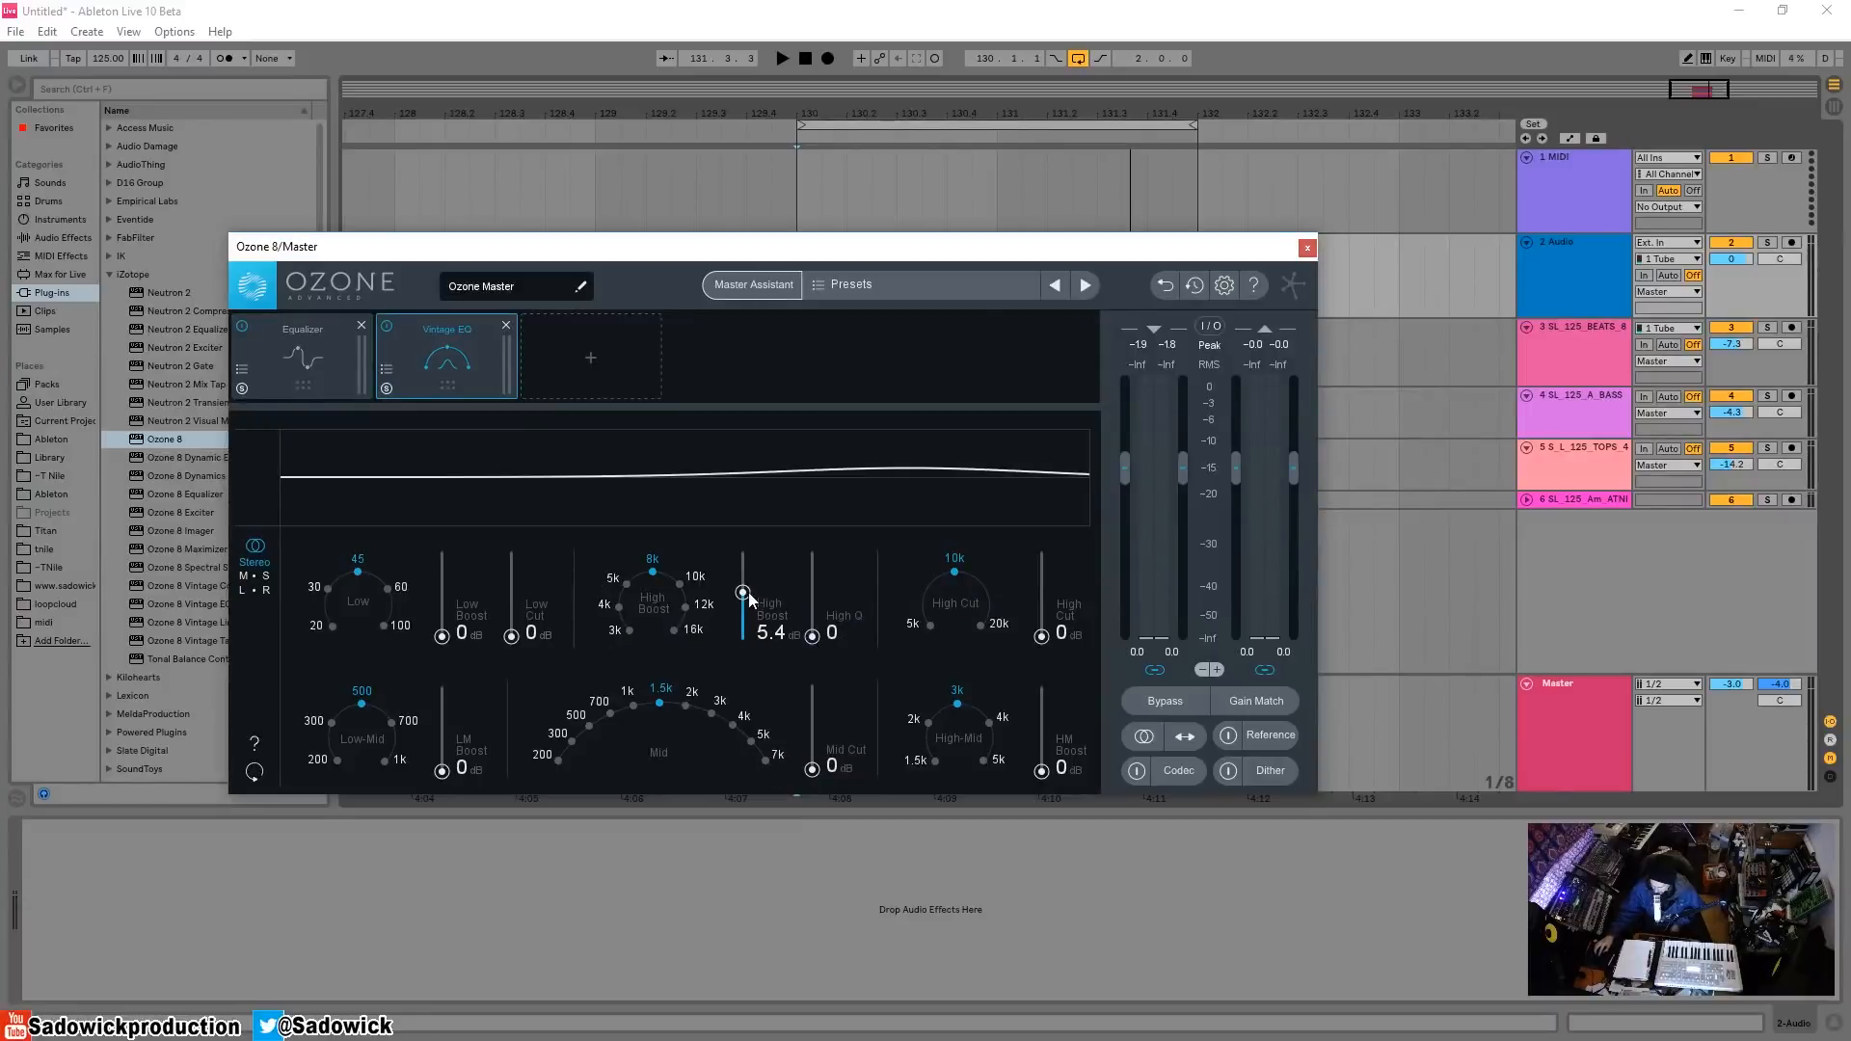
left_click_drag(749, 598, 758, 671)
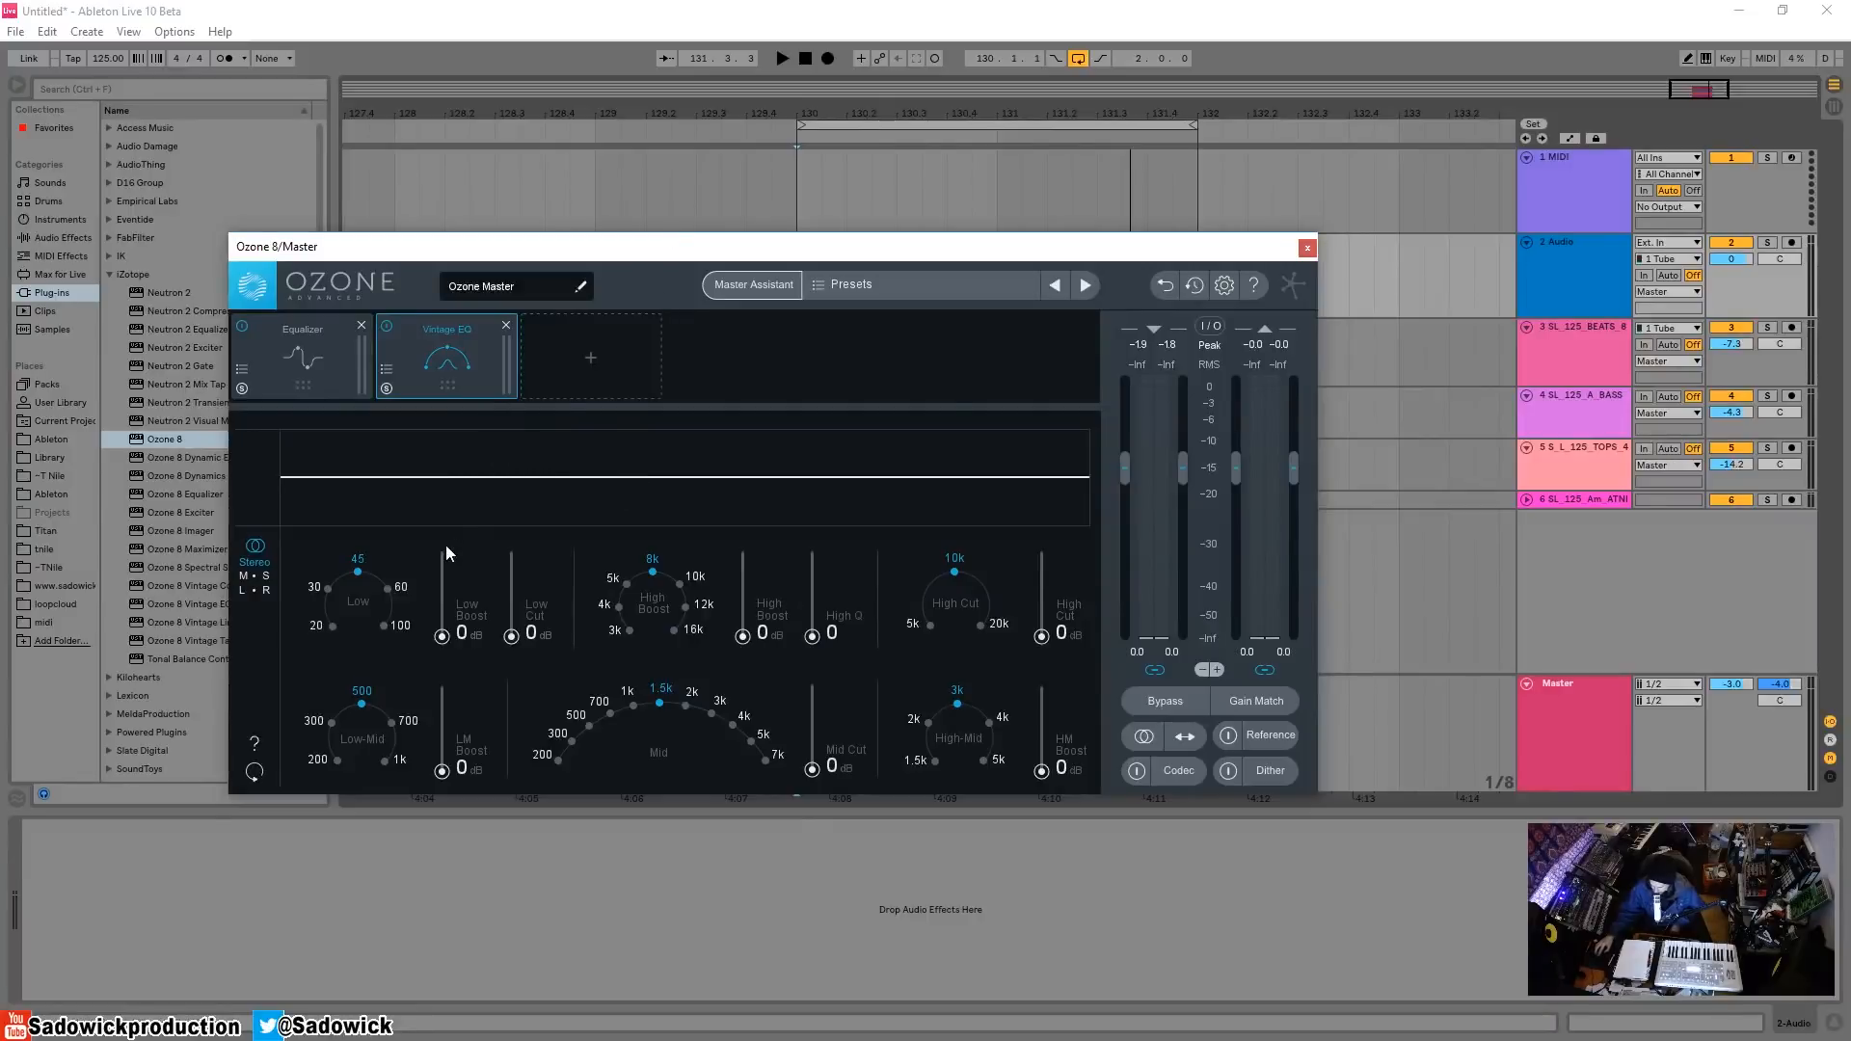
- At the 45 low frequency, set the Vintage EQ's Low Boost to about 5.8 dB and Low Cut to about 5.2 dB
left_click_drag(631, 259, 635, 271)
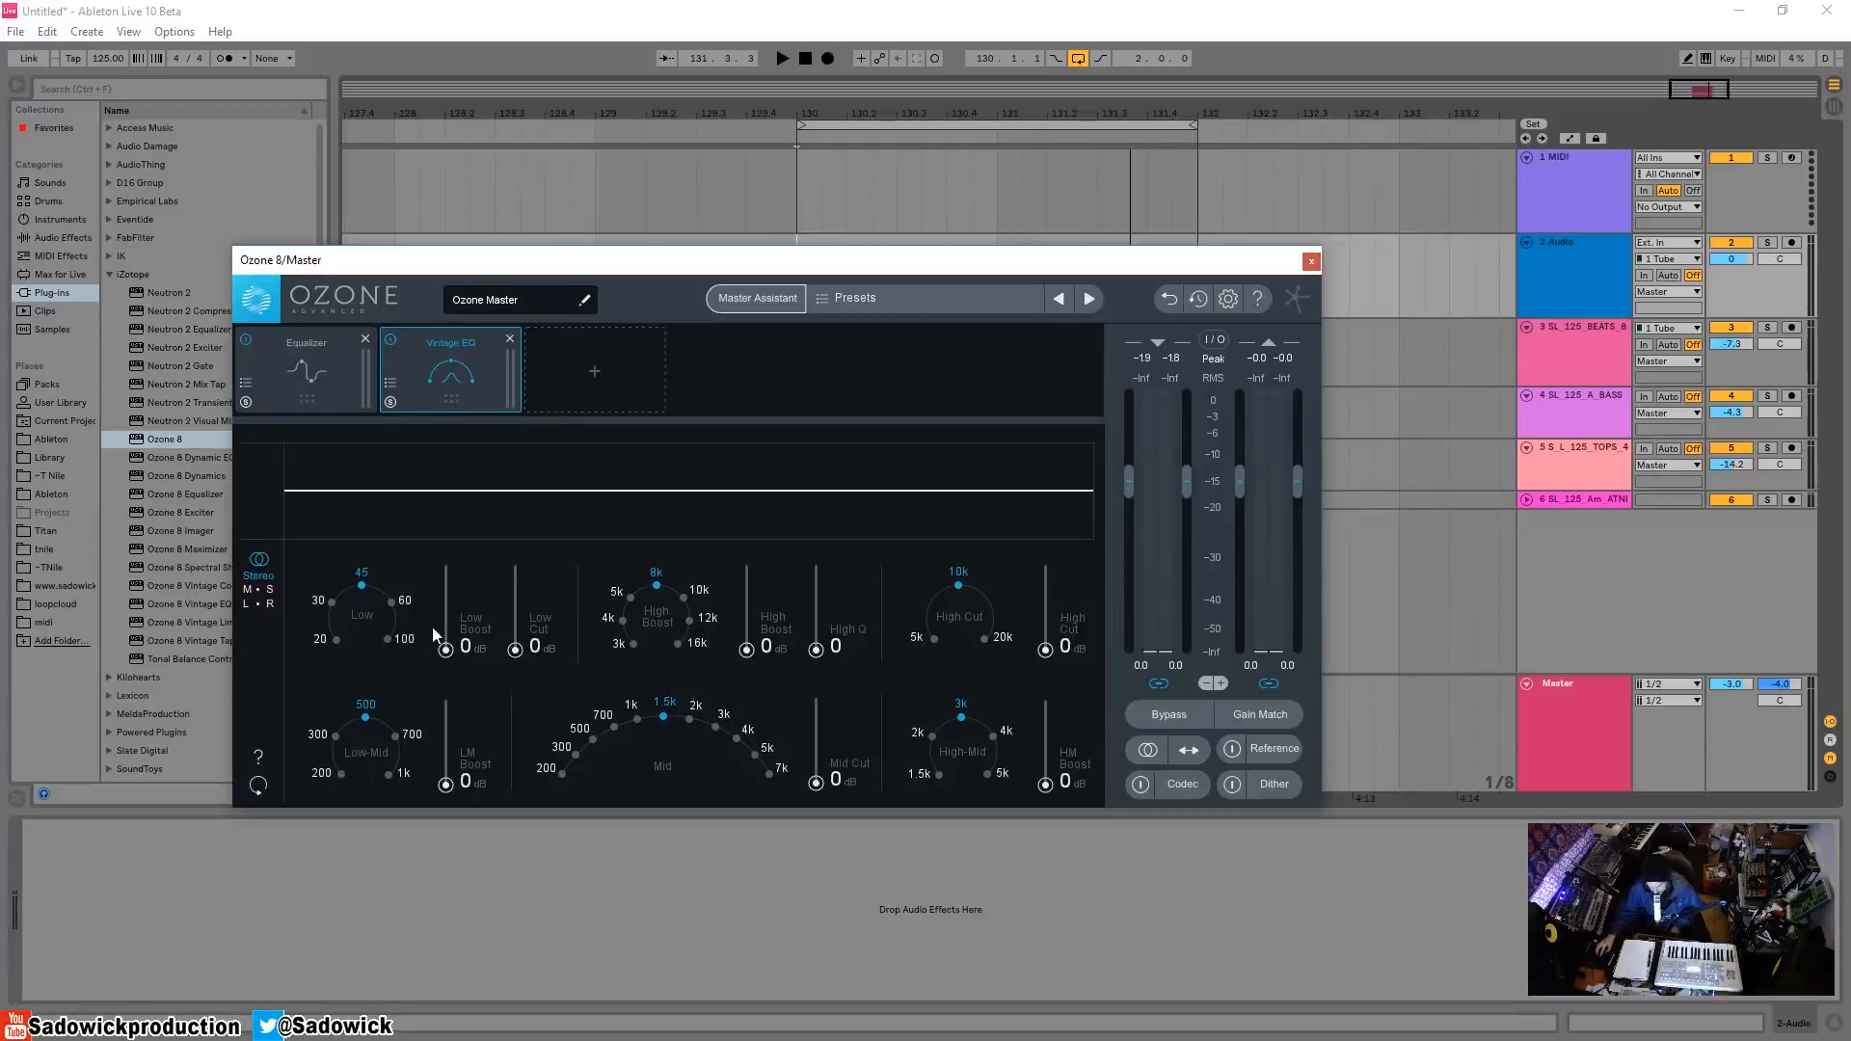
left_click_drag(446, 652, 449, 601)
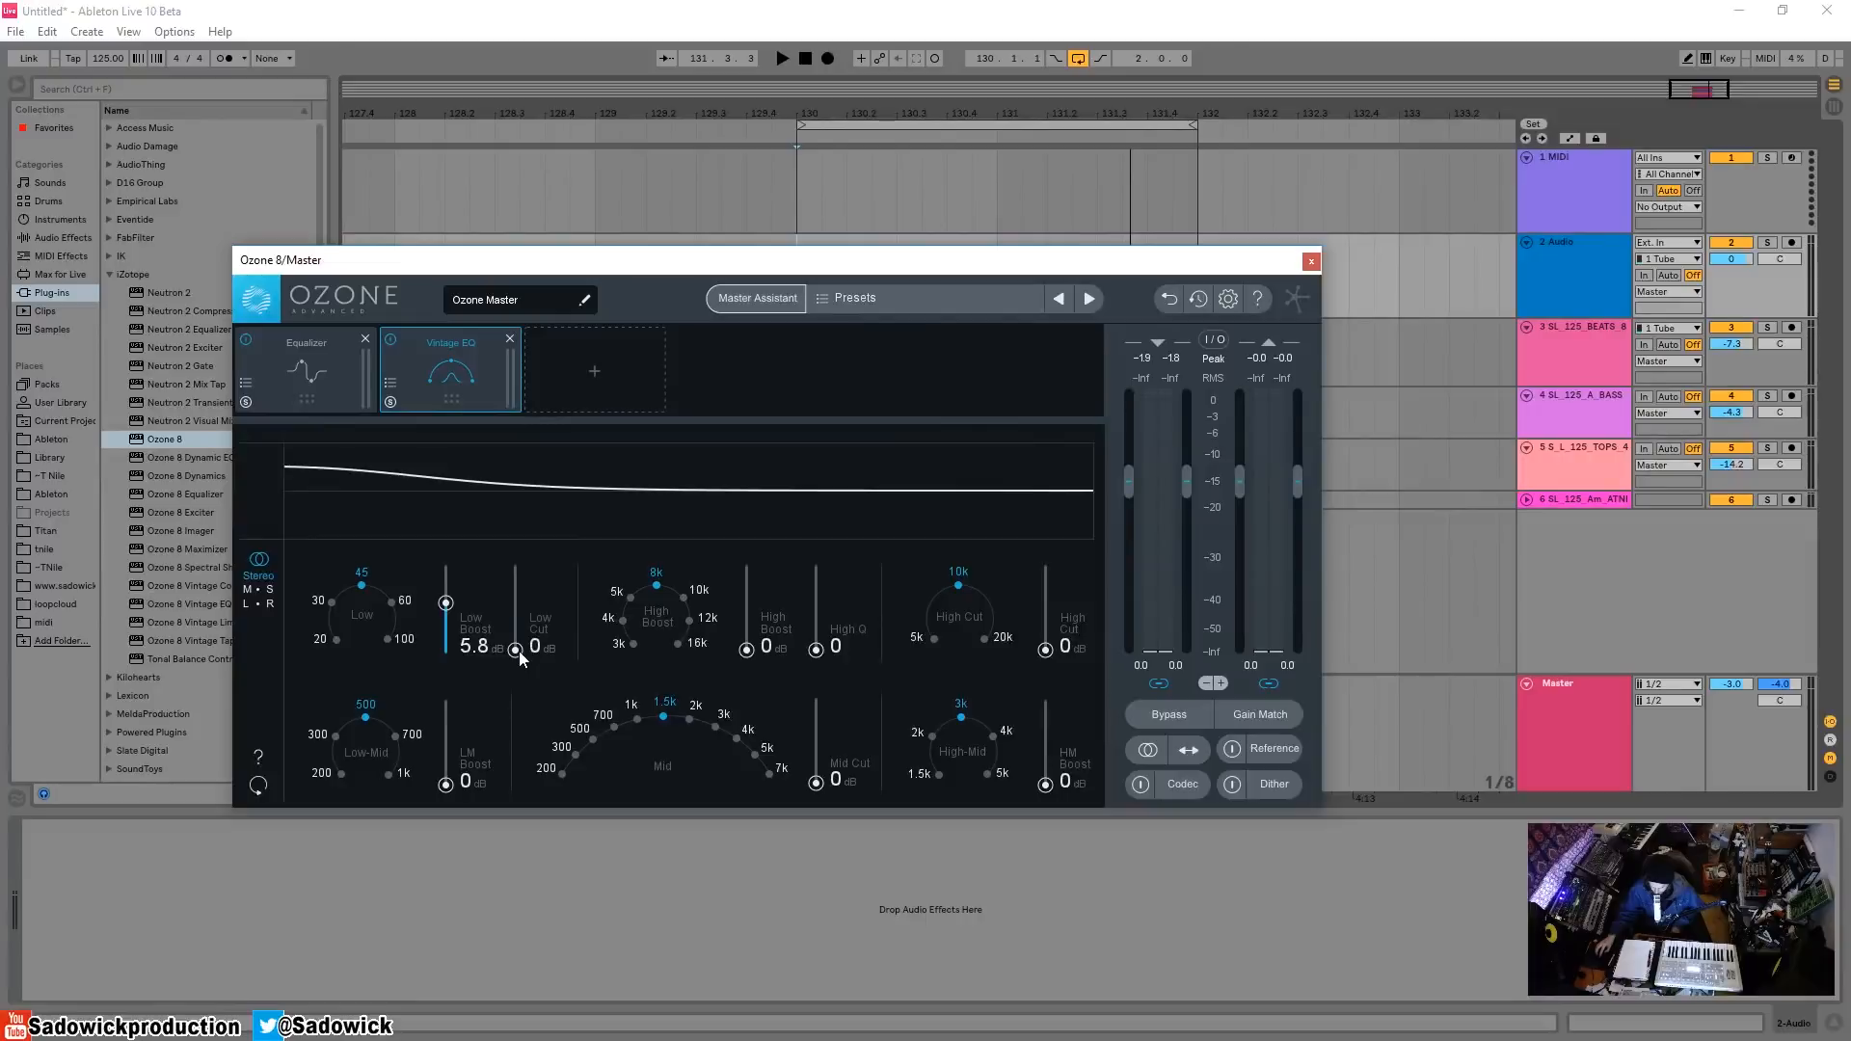
left_click_drag(518, 656, 524, 625)
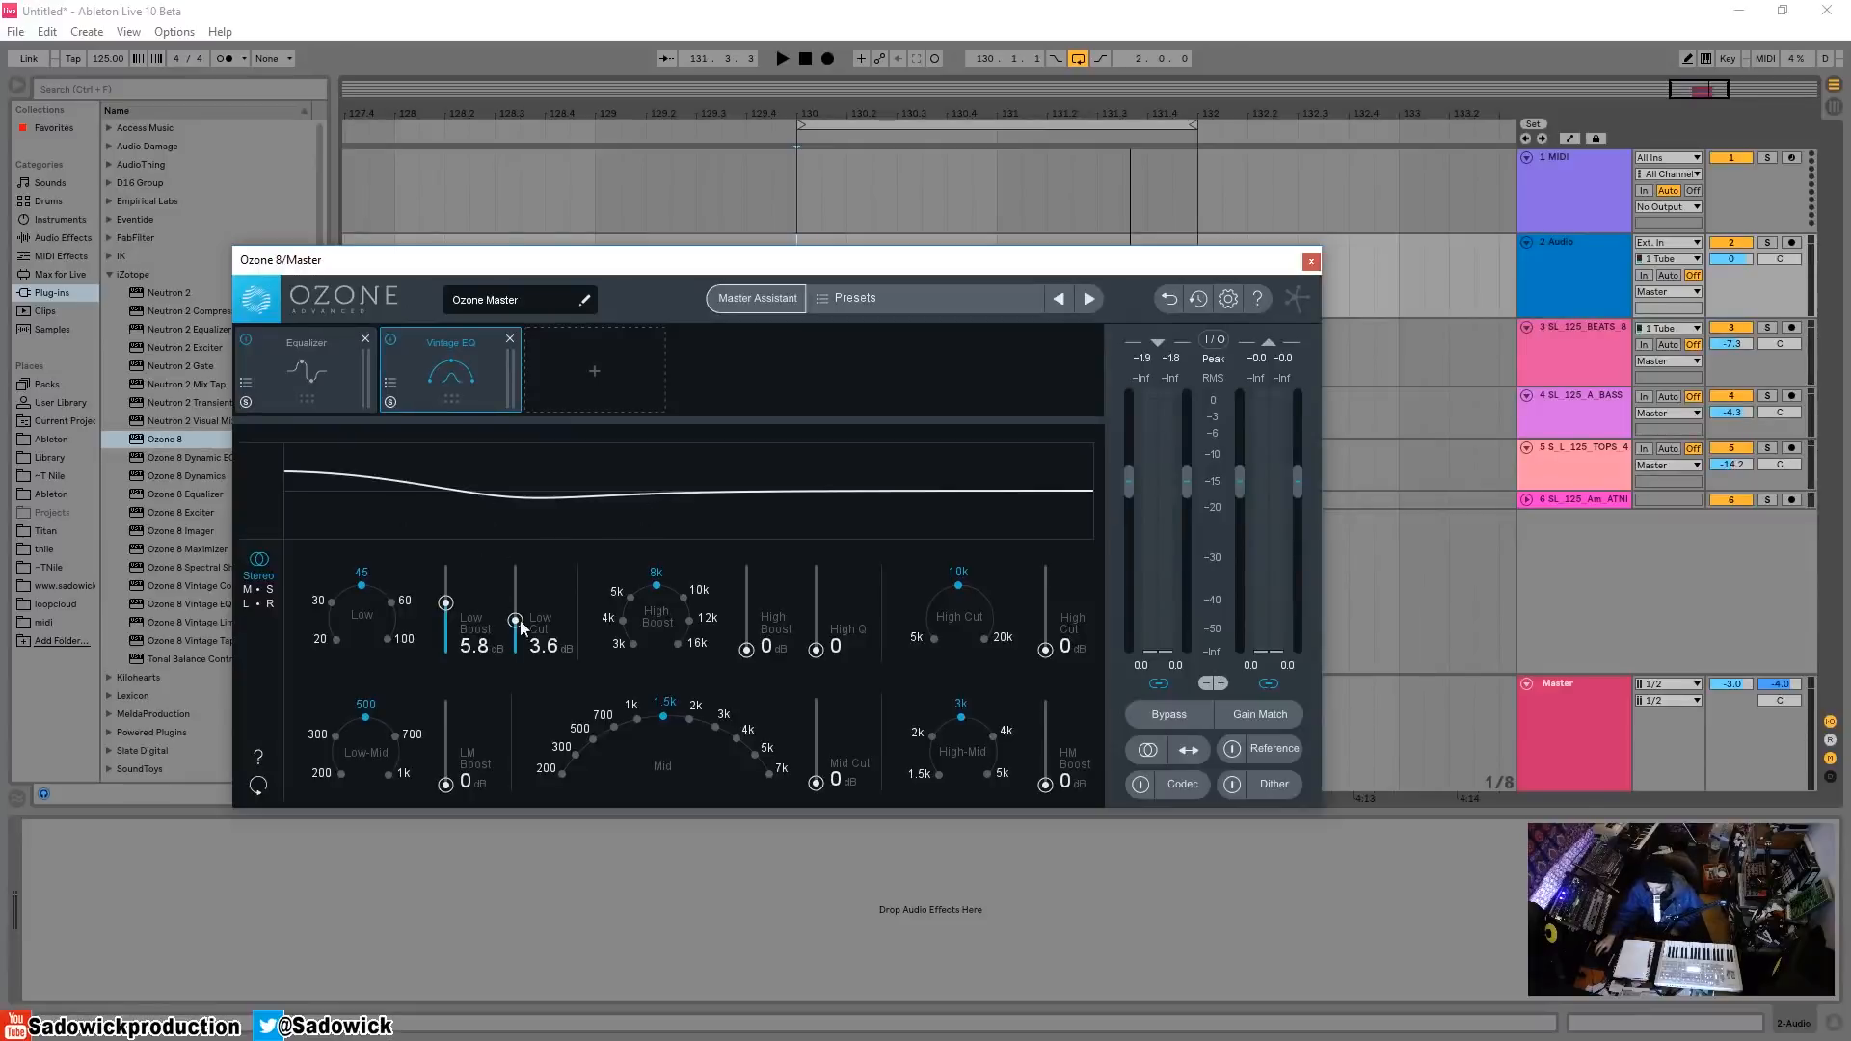
left_click_drag(520, 622, 520, 609)
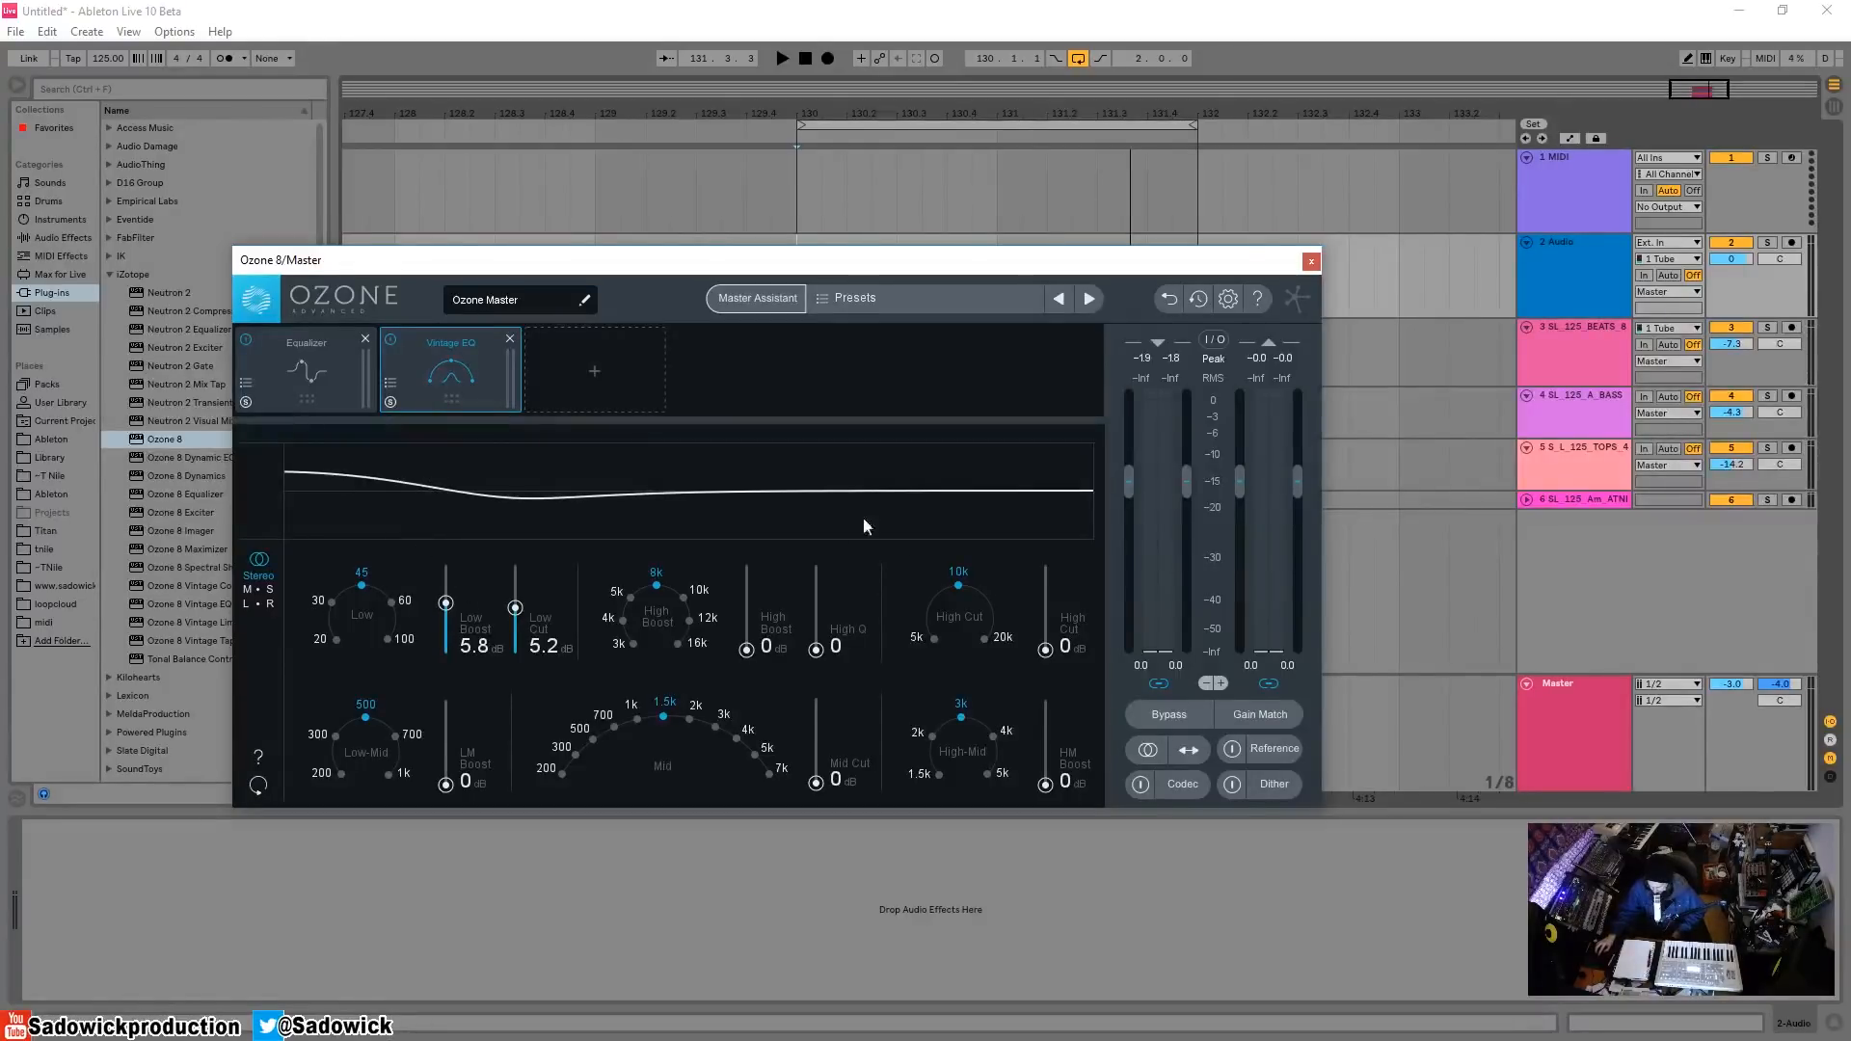
- Play the loop and compare the sound with the Vintage EQ module disabled and enabled
left_click(390, 338)
key("space")
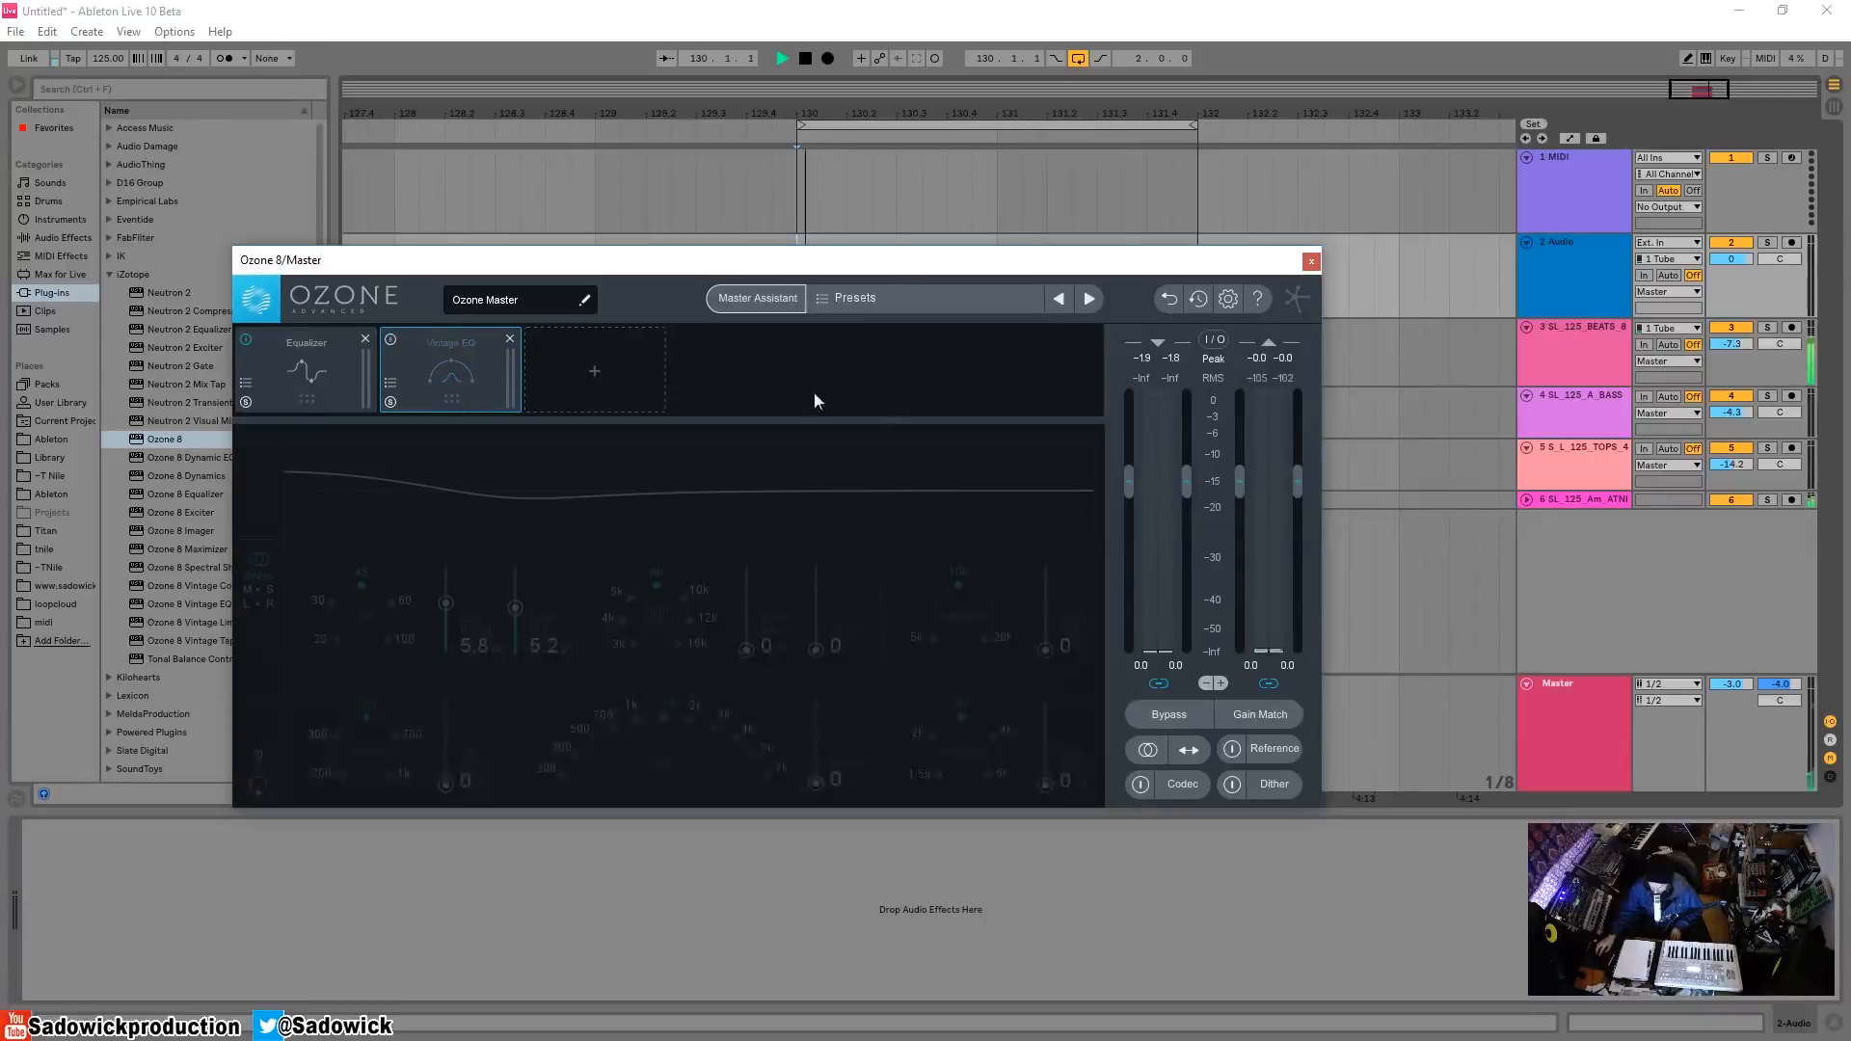
left_click(393, 337)
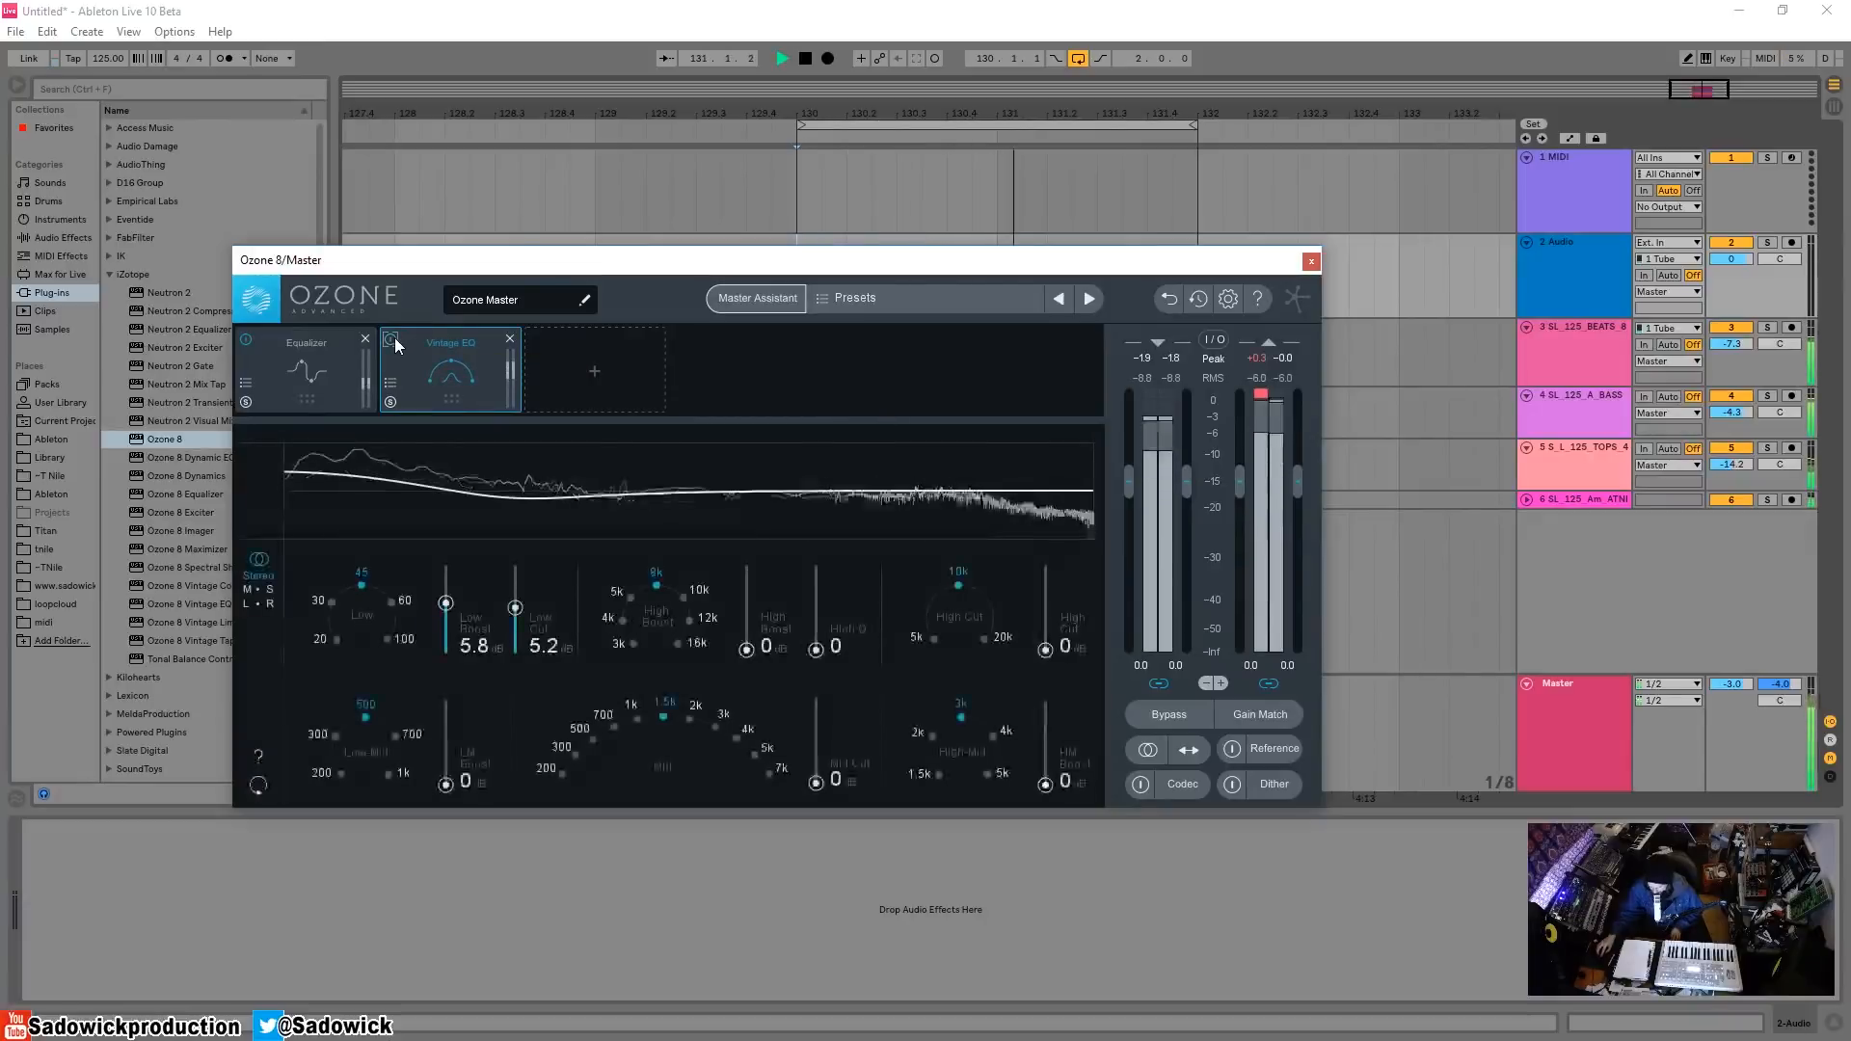
key("space")
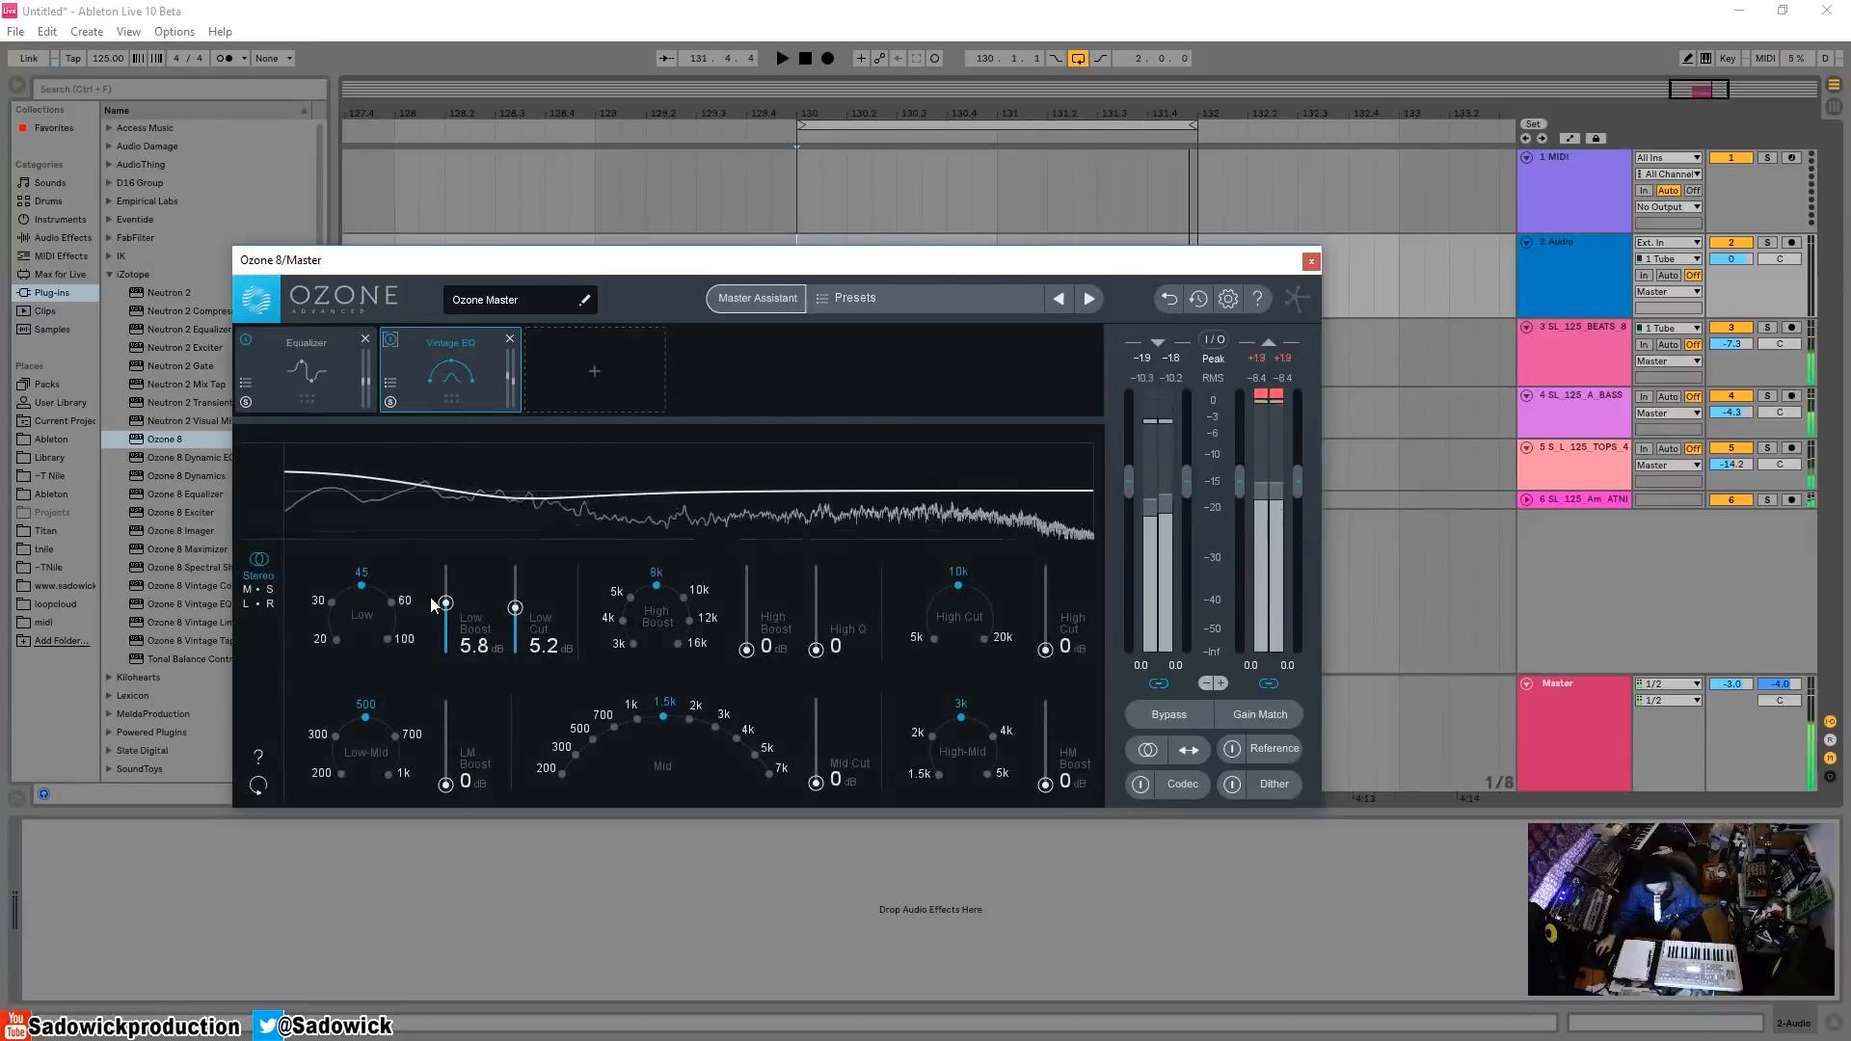
- Rebalance the Vintage EQ's lows during playback, with Low Cut at 10 dB, Low Boost at about 4.5 dB and the low frequency at 60
left_click_drag(448, 605, 516, 598)
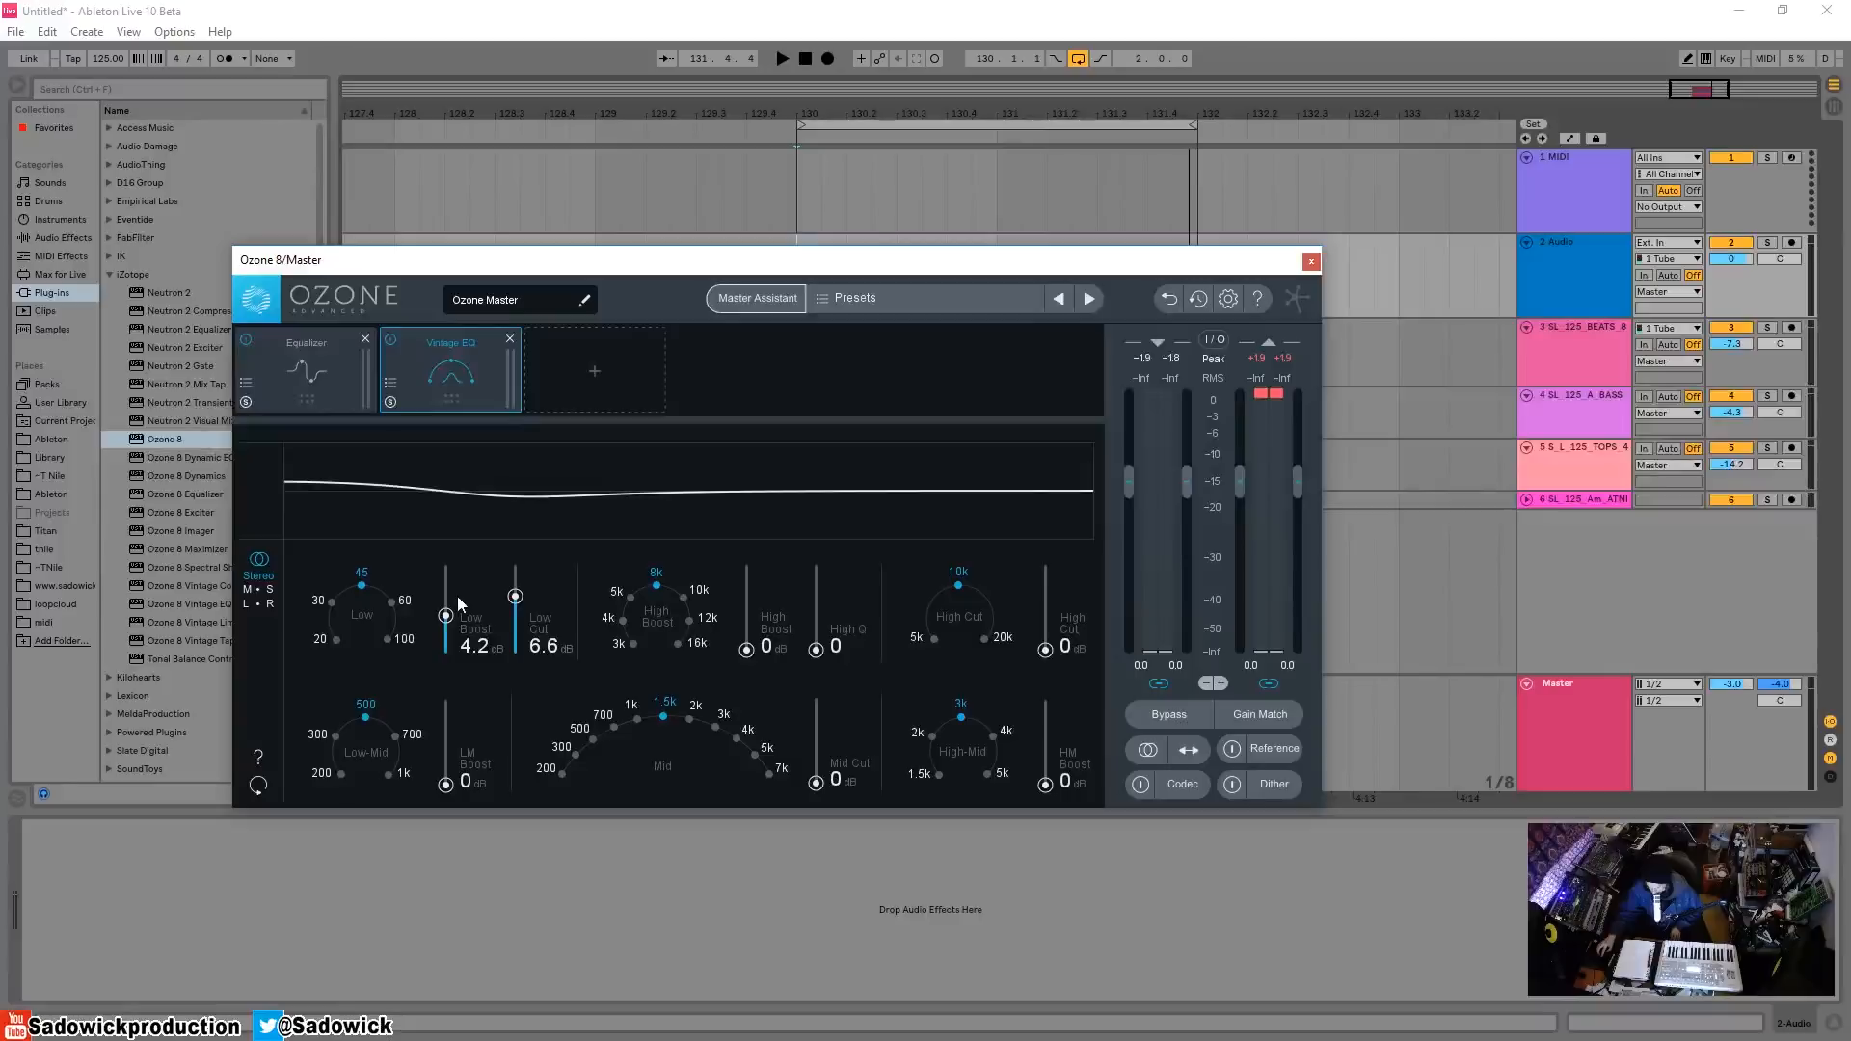
key("space")
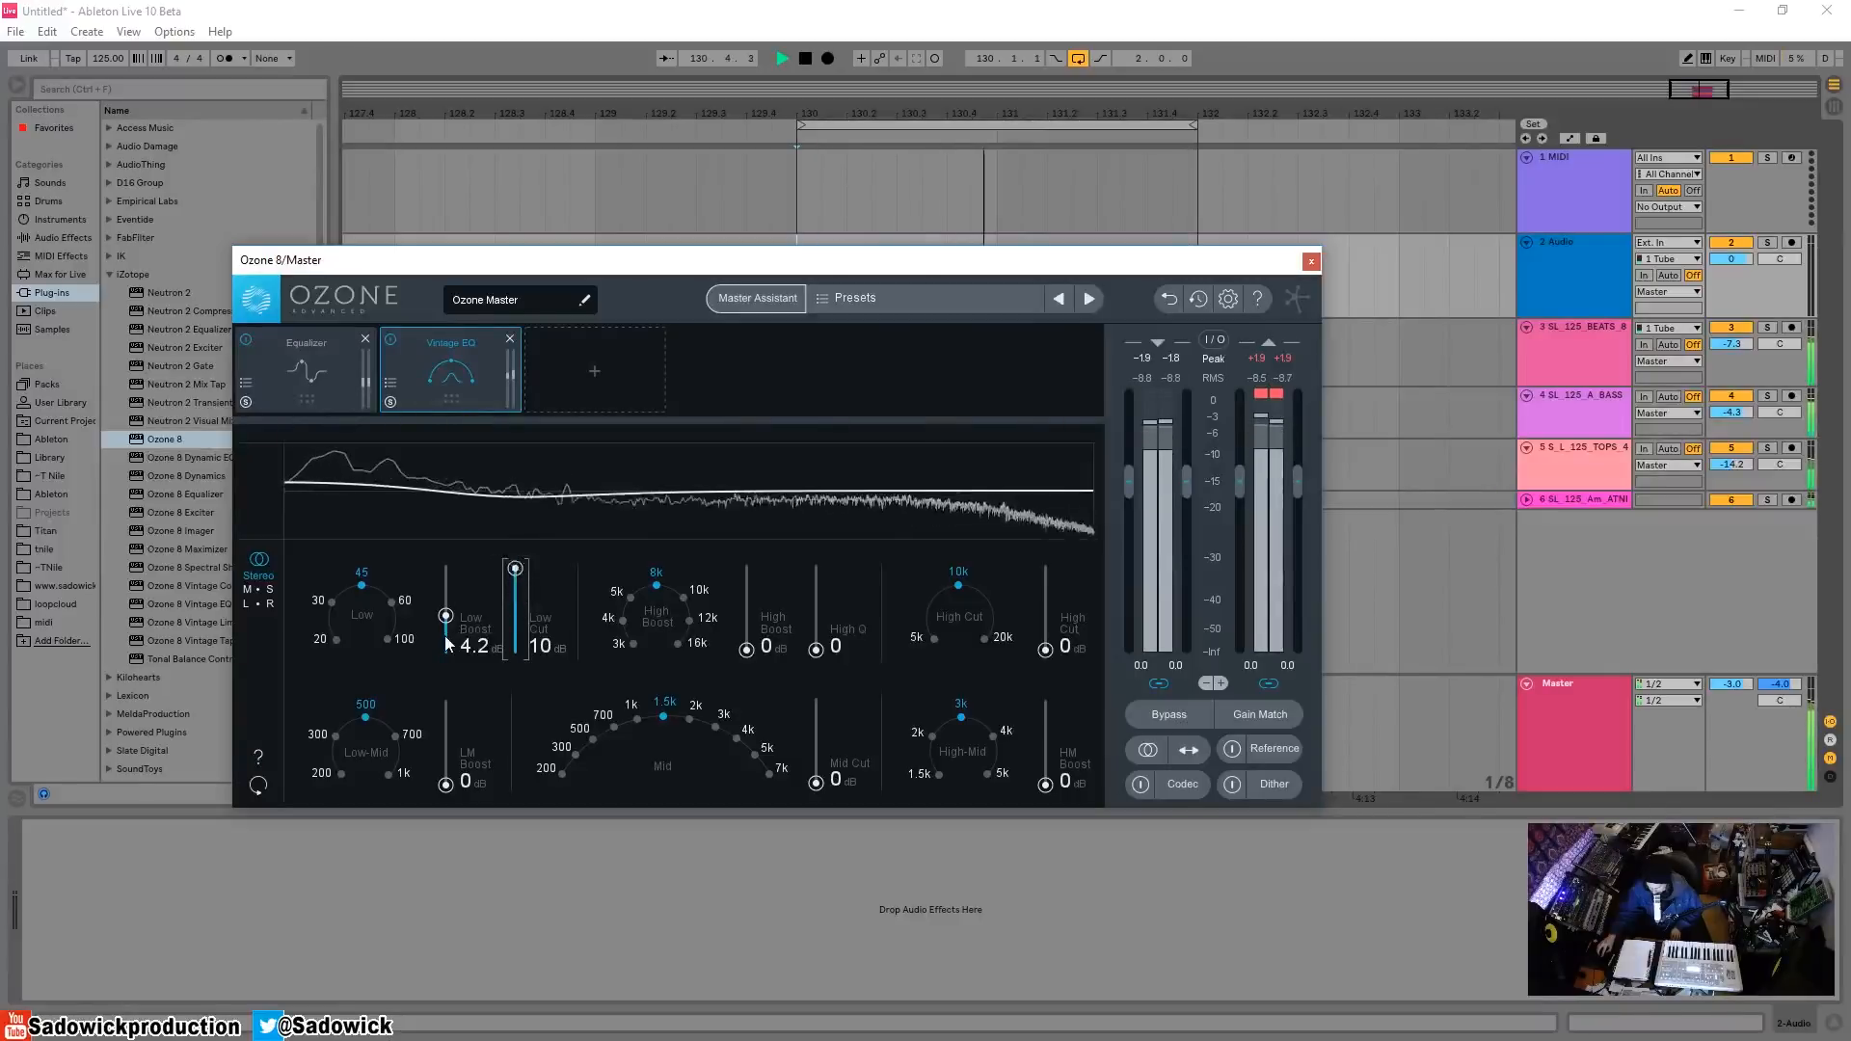
left_click_drag(445, 615, 490, 528)
left_click(401, 602)
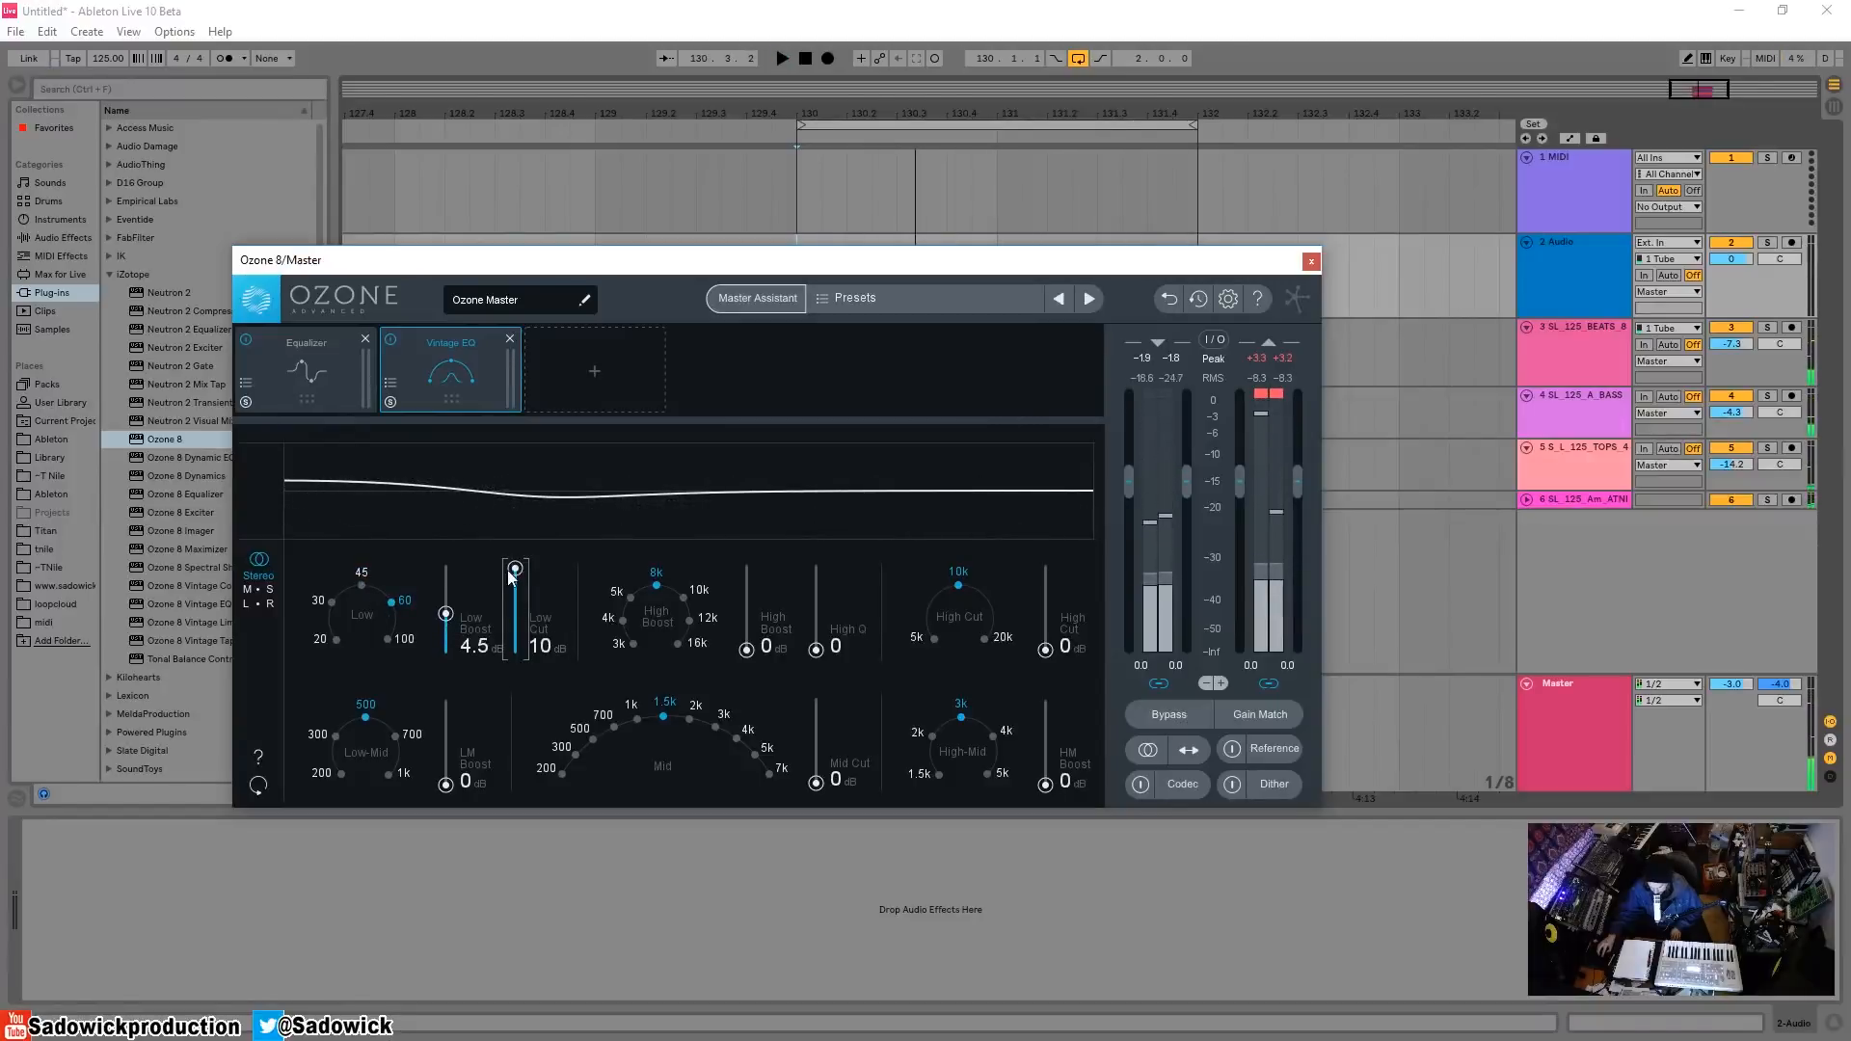
- Raise the Vintage EQ's Low Boost to about 5.9 dB, and add a Post EQ with band 1 as a Resonant low shelf near 173 Hz
left_click_drag(445, 614, 443, 603)
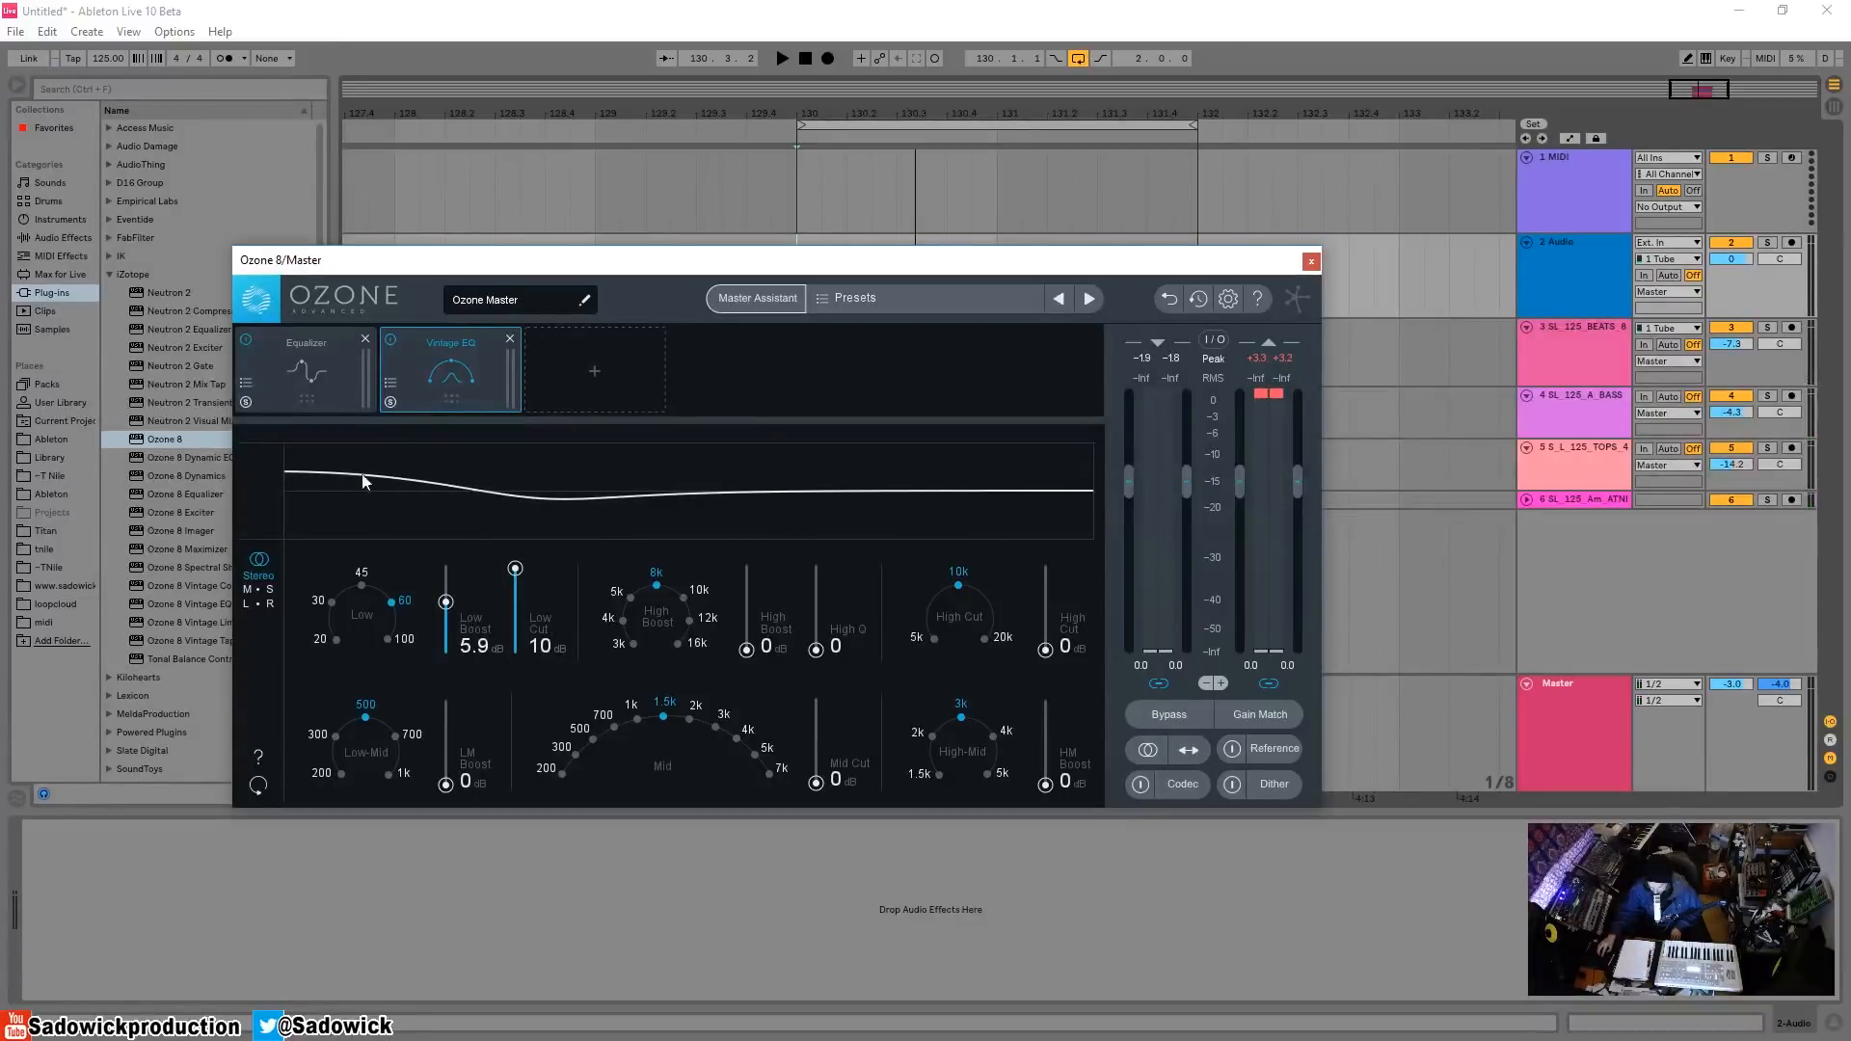
left_click(611, 385)
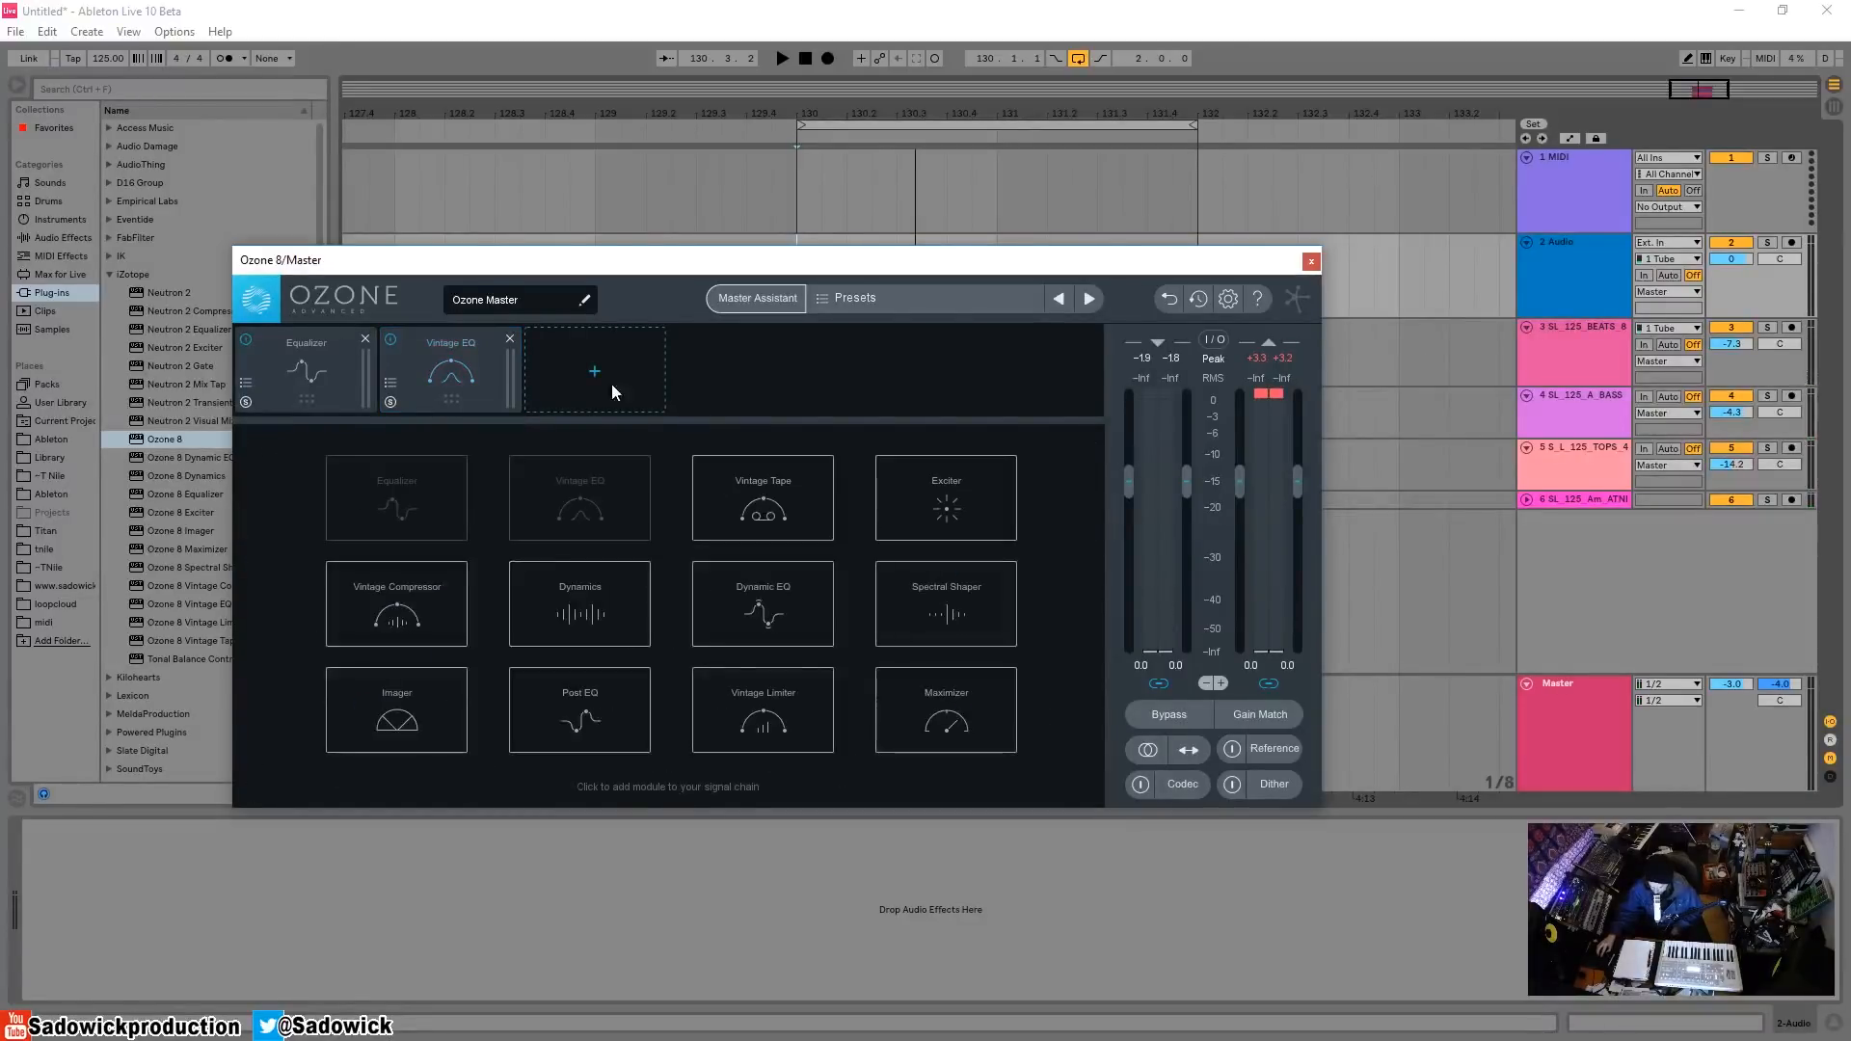
left_click(582, 702)
left_click(425, 535)
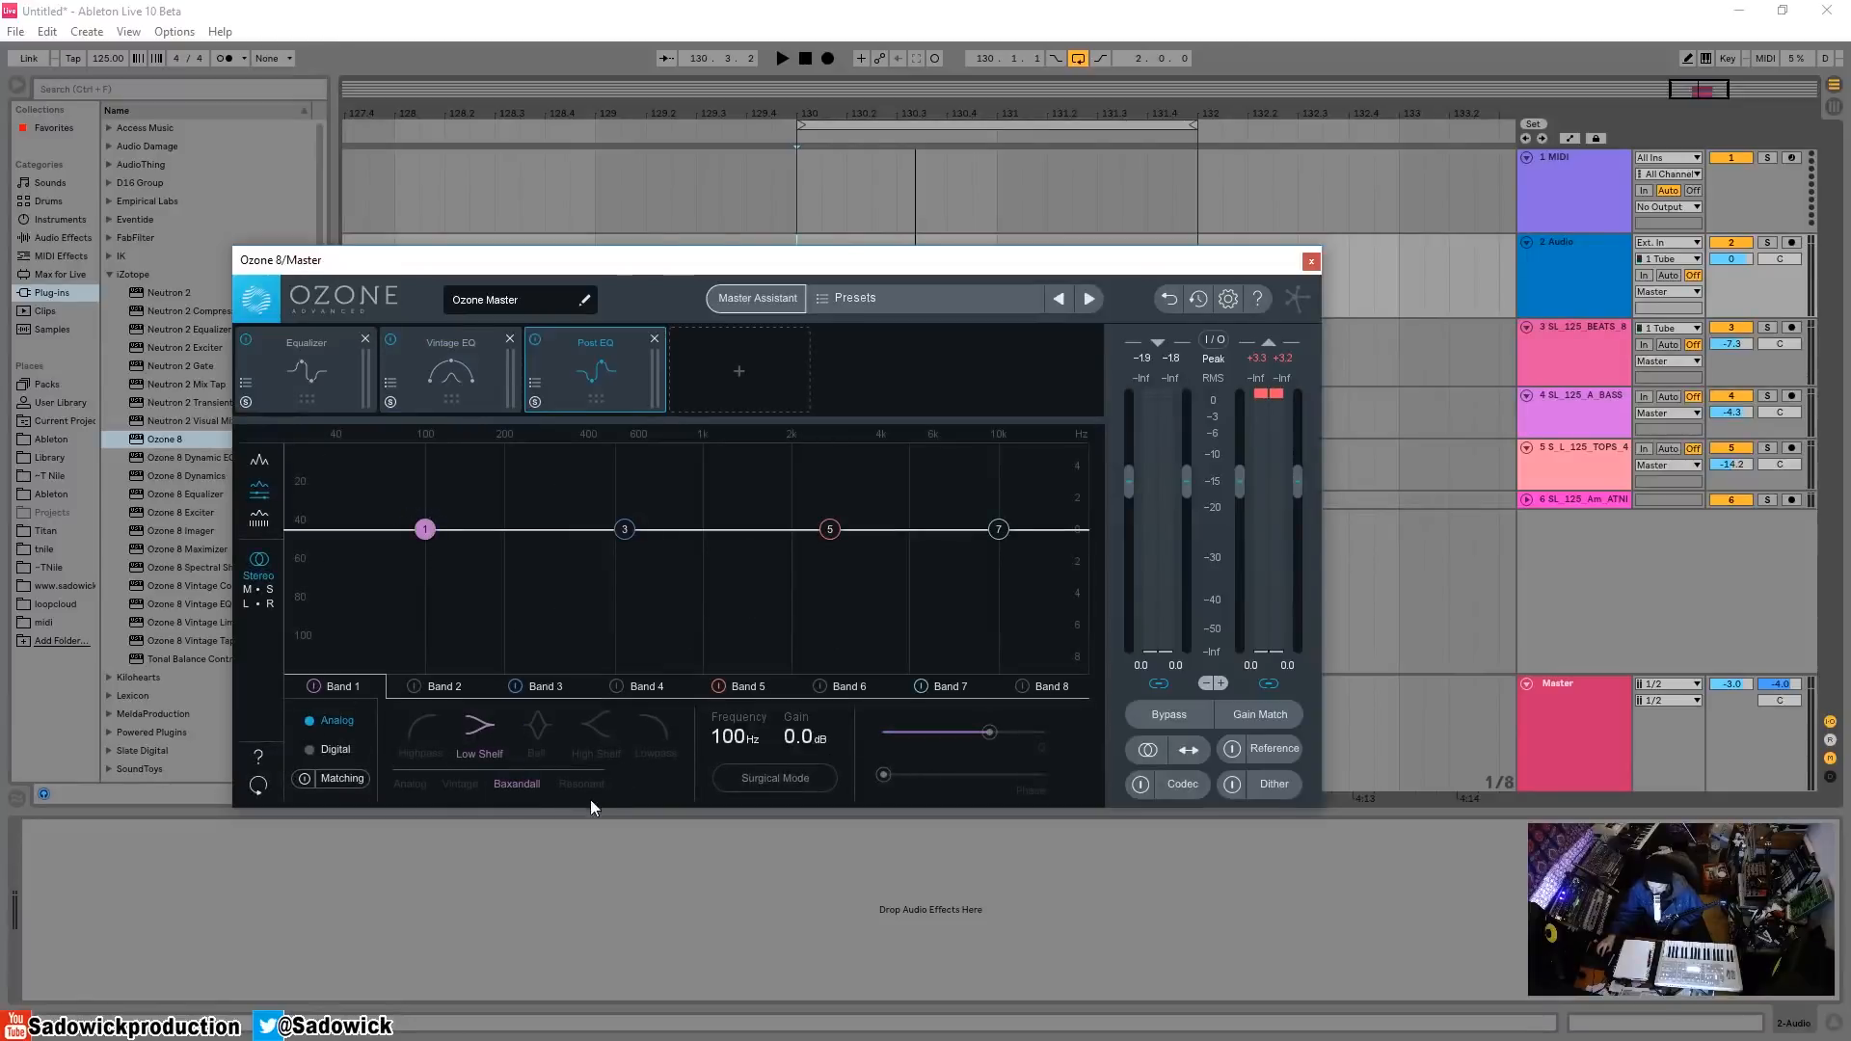
left_click(582, 773)
left_click_drag(432, 534, 492, 532)
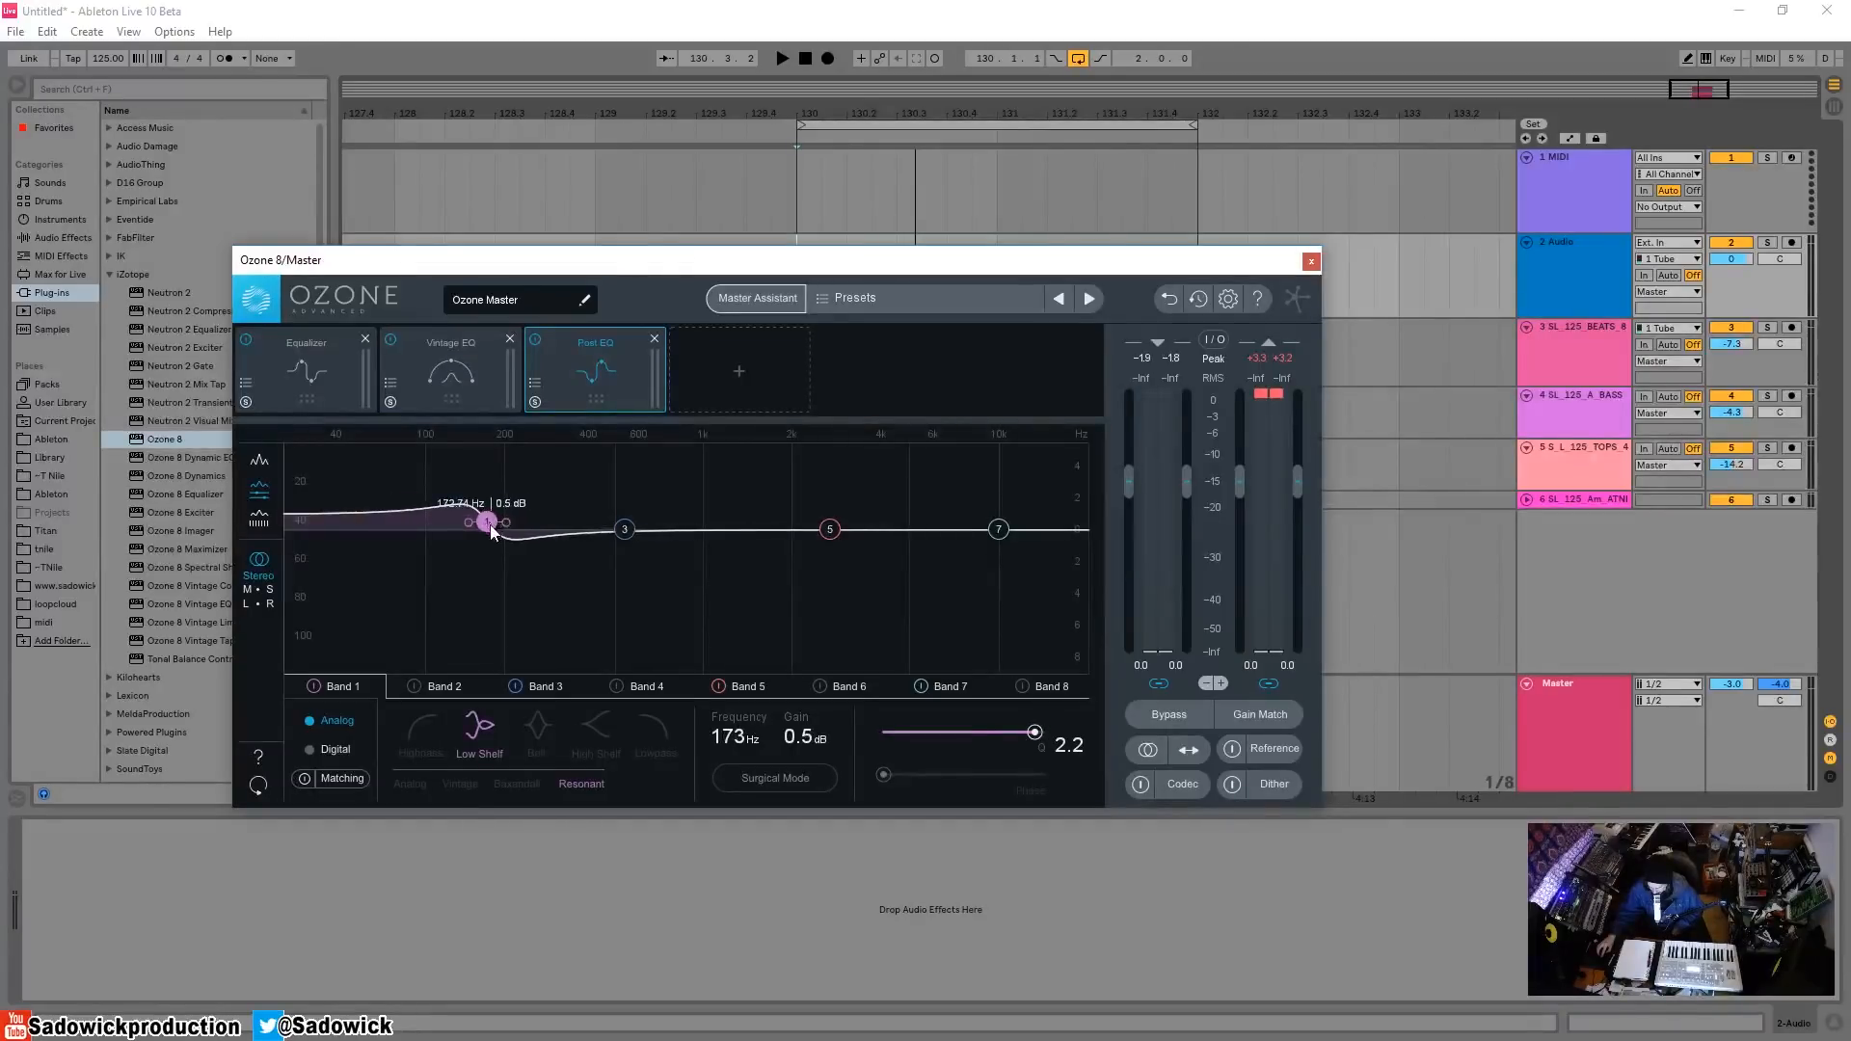
- In the Vintage EQ, set the Mid frequency to 3k and try a High-Mid Boost at 4k and 5k
left_click(460, 378)
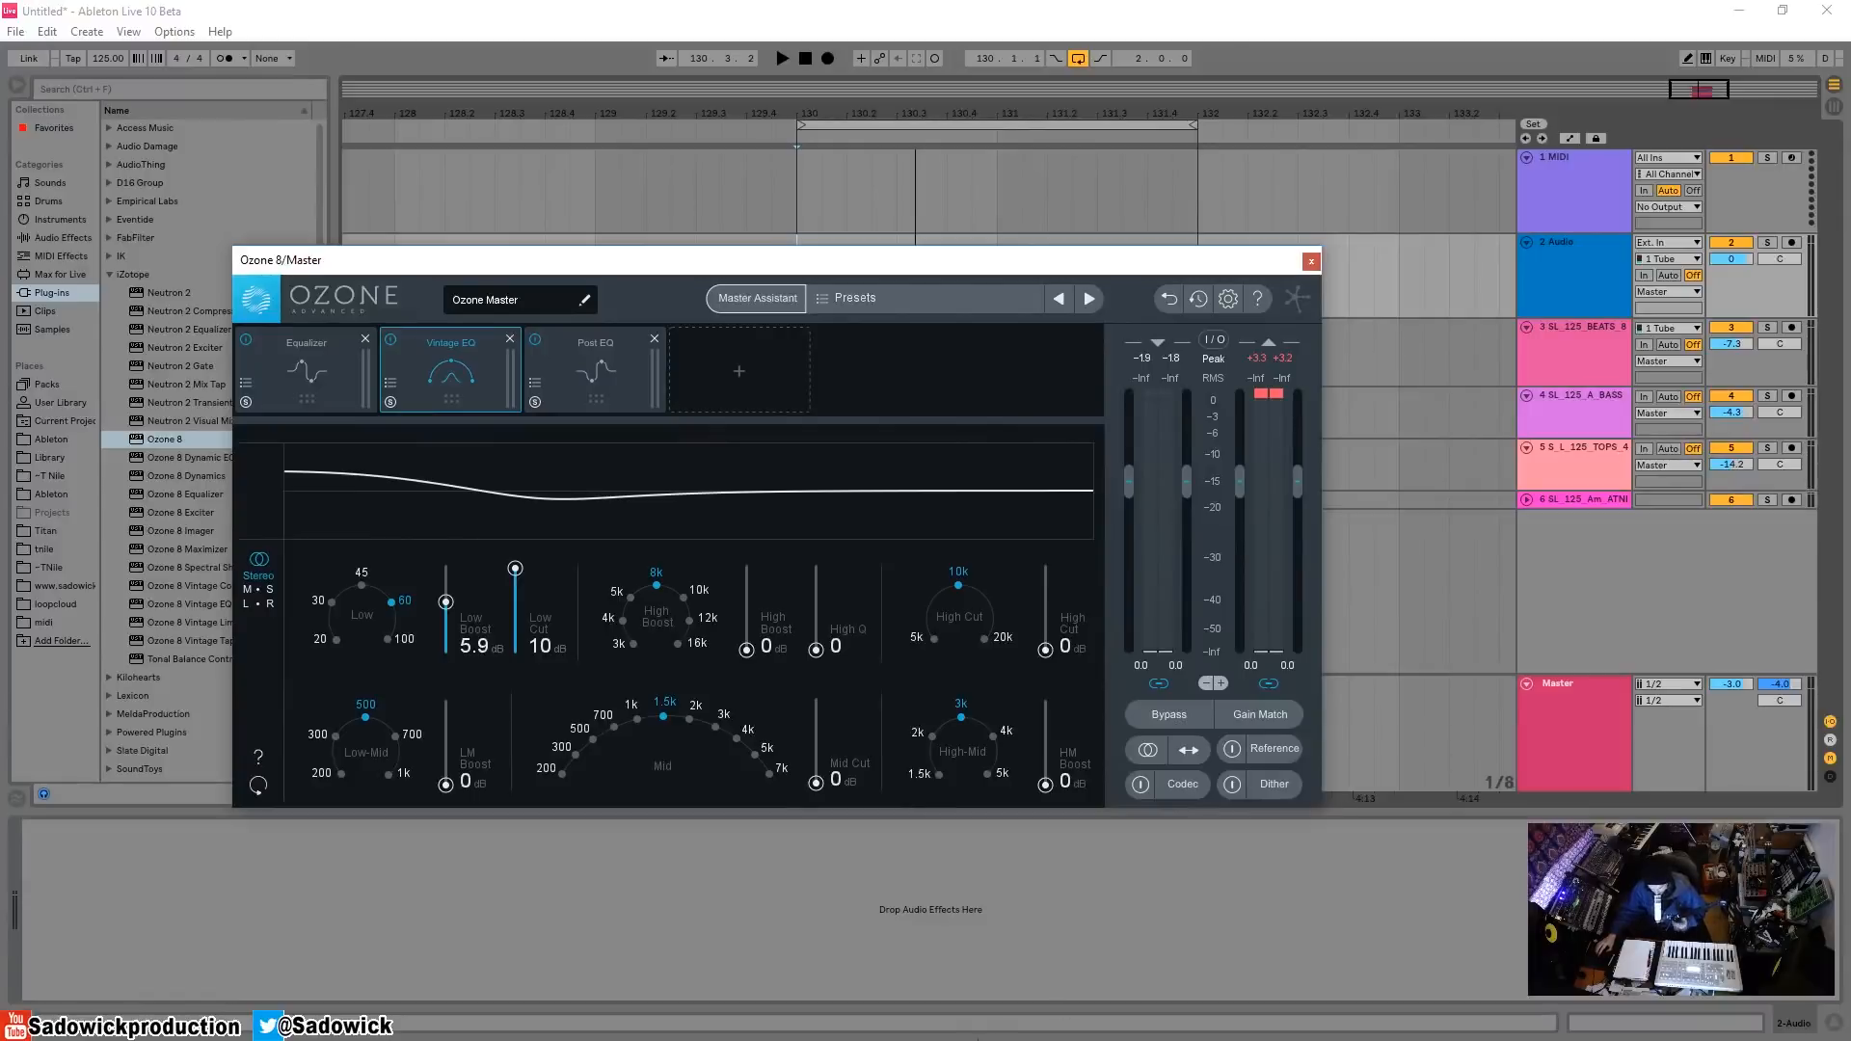
left_click(716, 727)
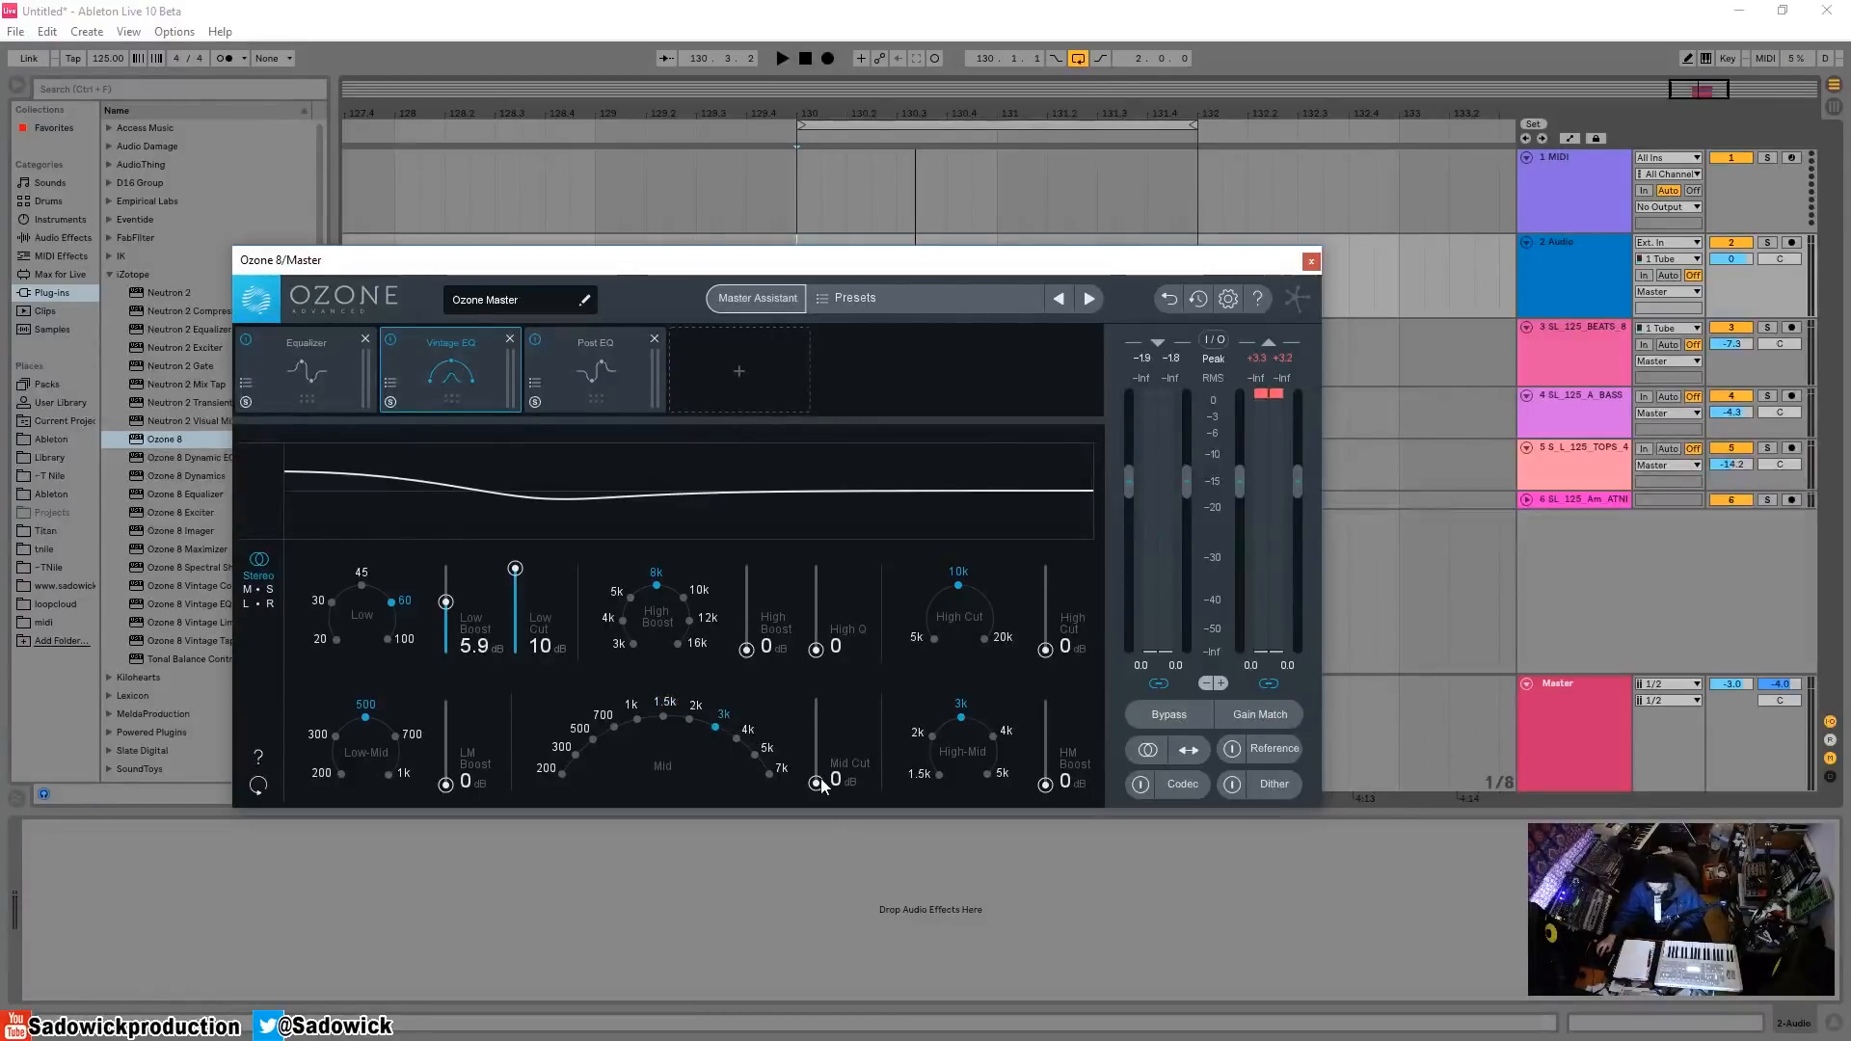
mouse_move(820, 779)
left_mouse_down()
mouse_move(822, 732)
mouse_move(815, 810)
left_mouse_up()
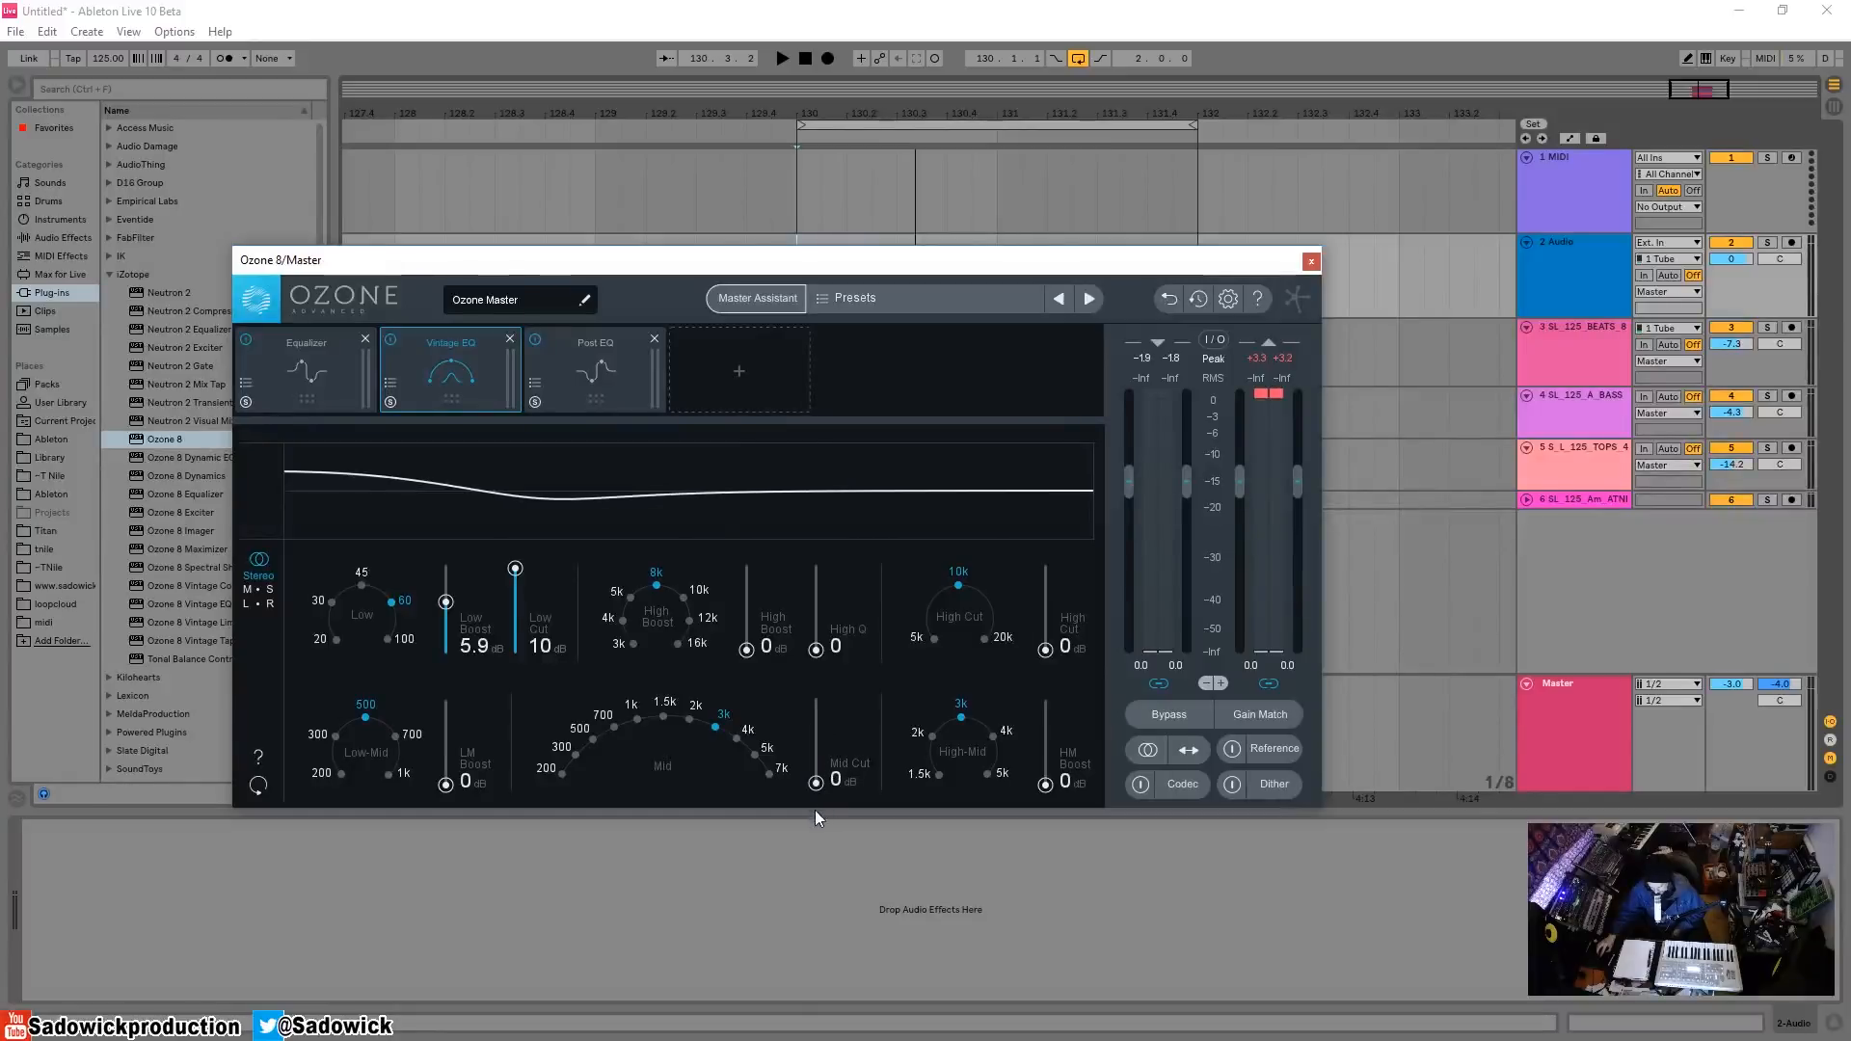
mouse_move(1045, 783)
left_mouse_down()
mouse_move(1046, 709)
mouse_move(1046, 760)
left_mouse_up()
left_click(993, 736)
left_click(987, 774)
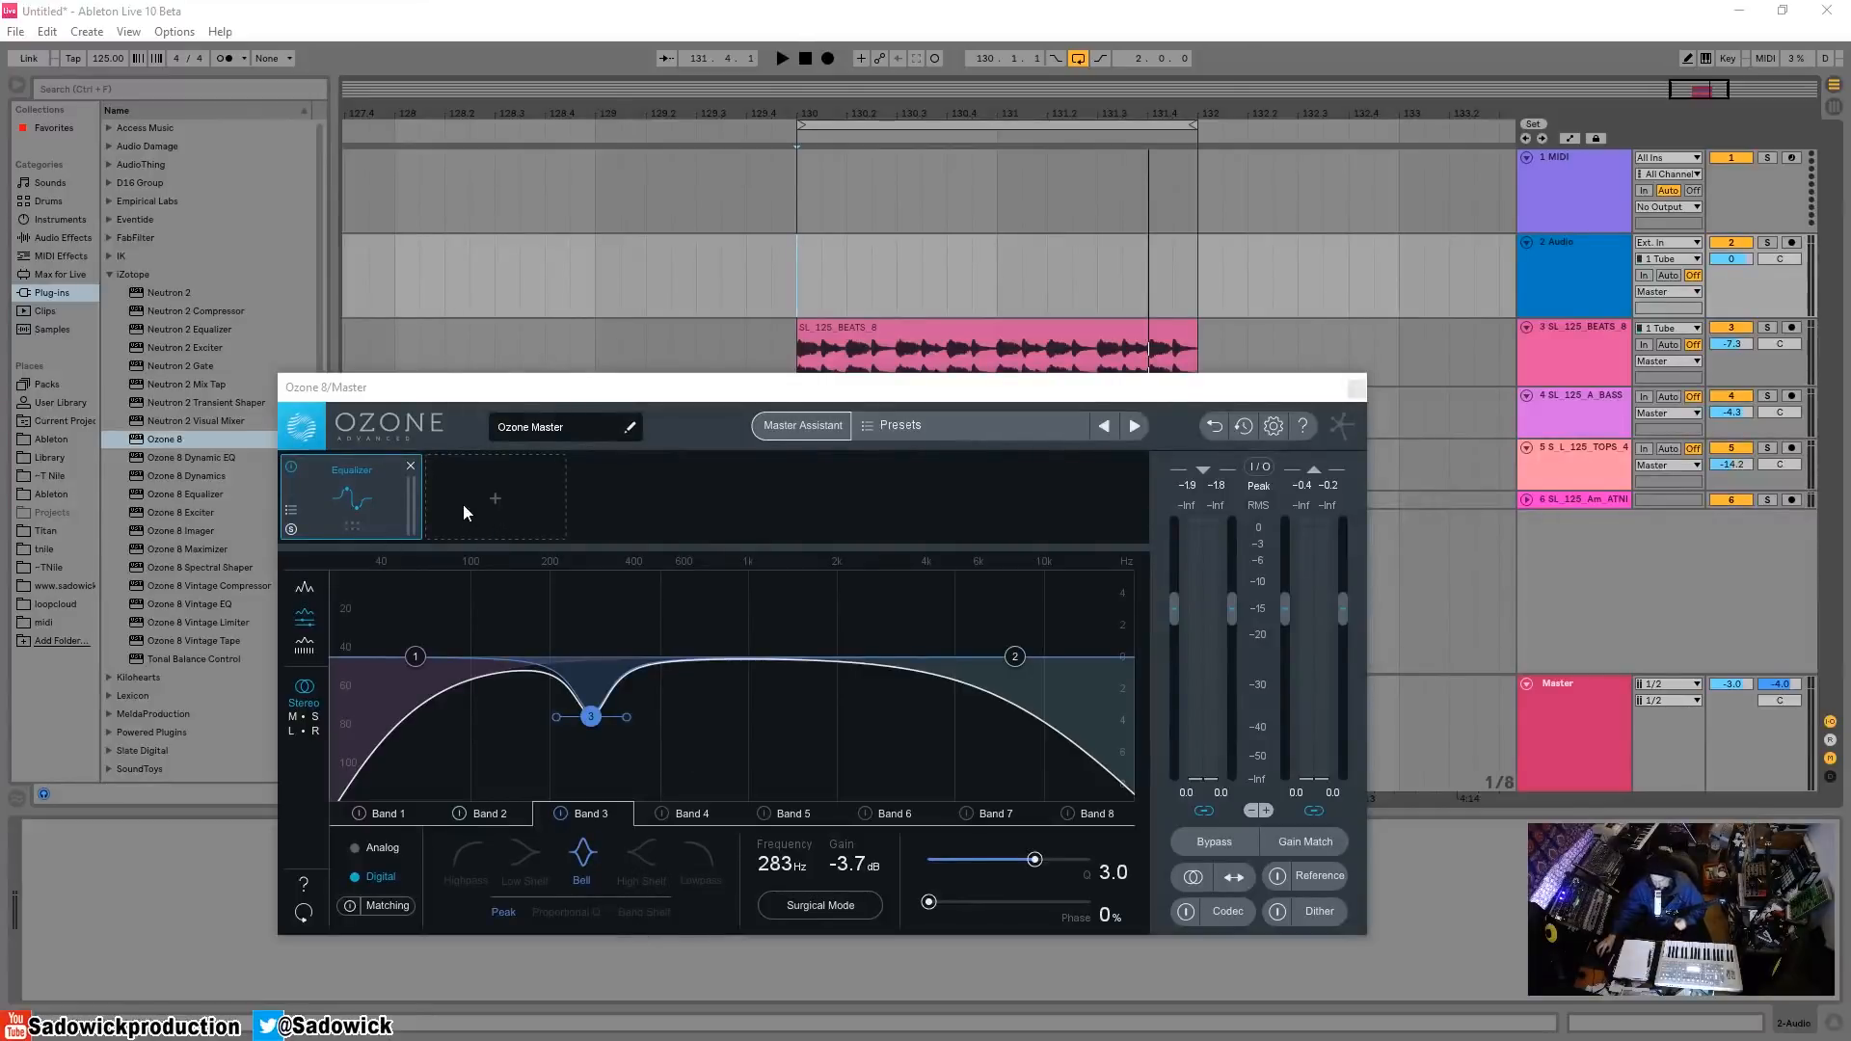
- Add a Vintage Tape module after the Equalizer and move the plug-in window slightly up
left_click(505, 495)
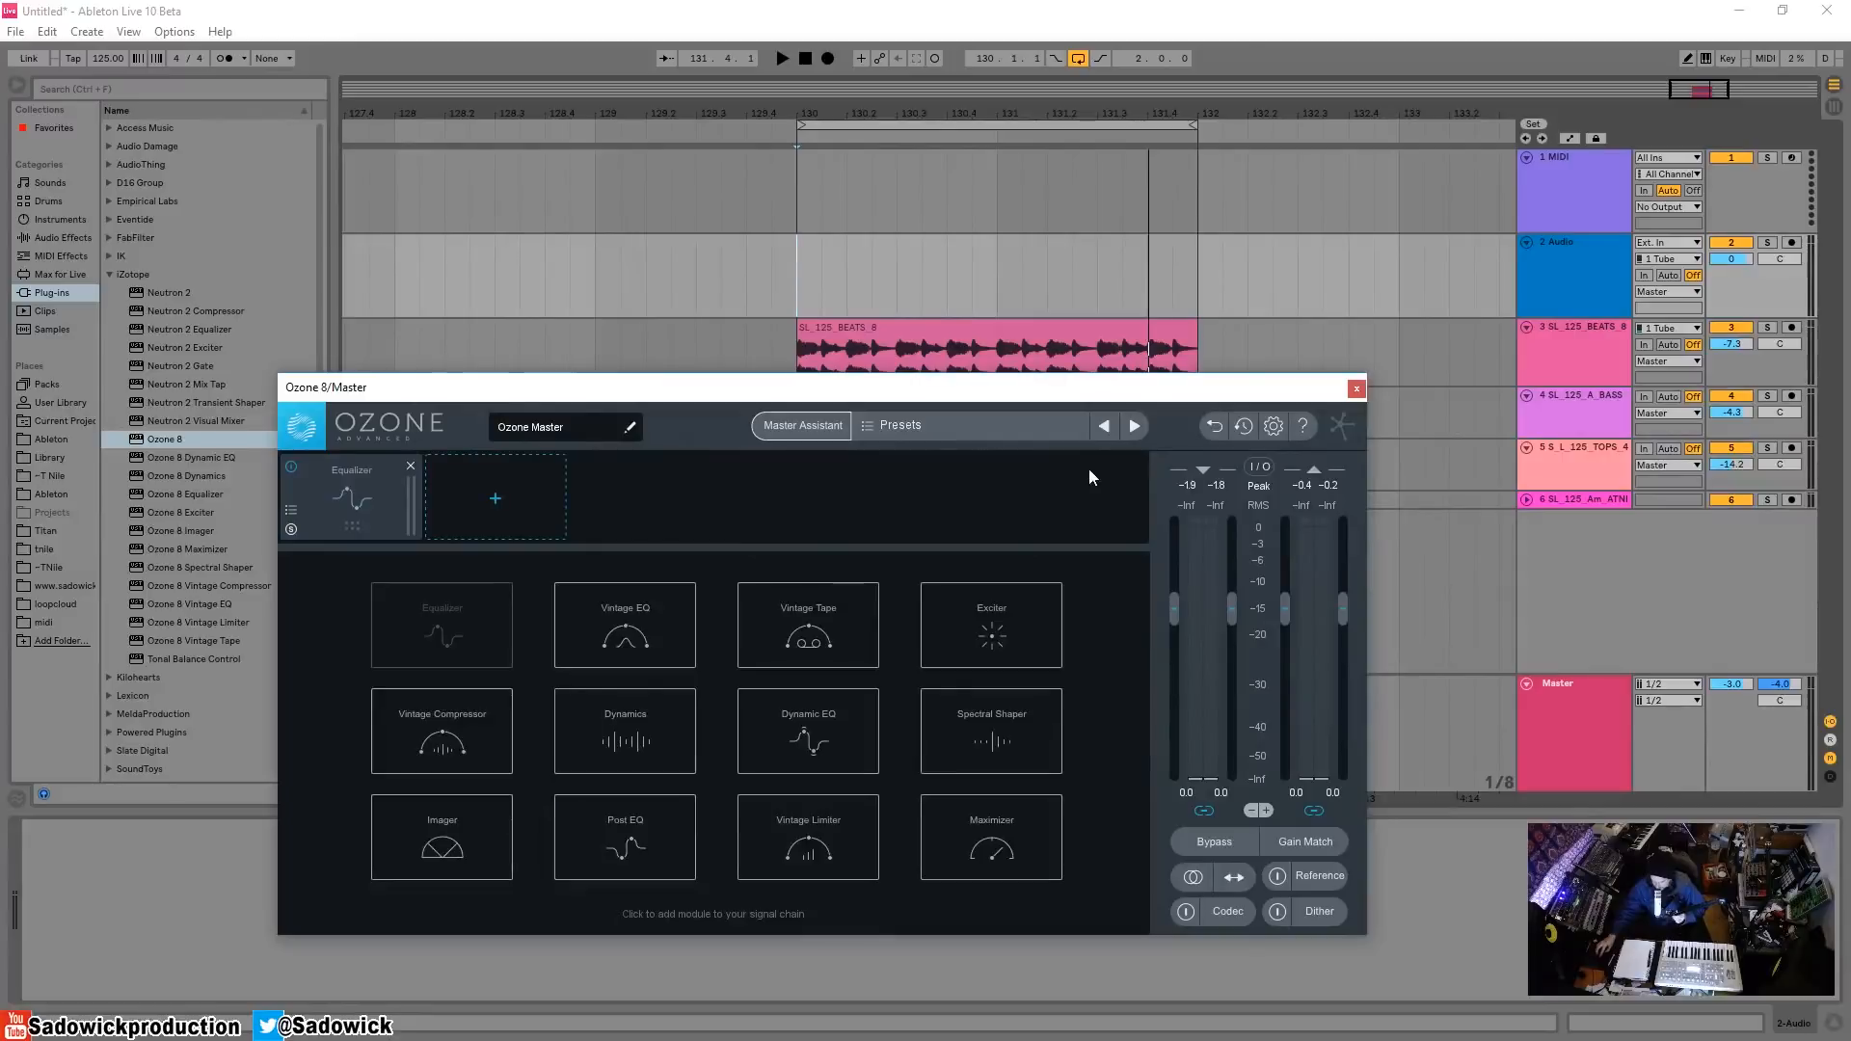
left_click(812, 634)
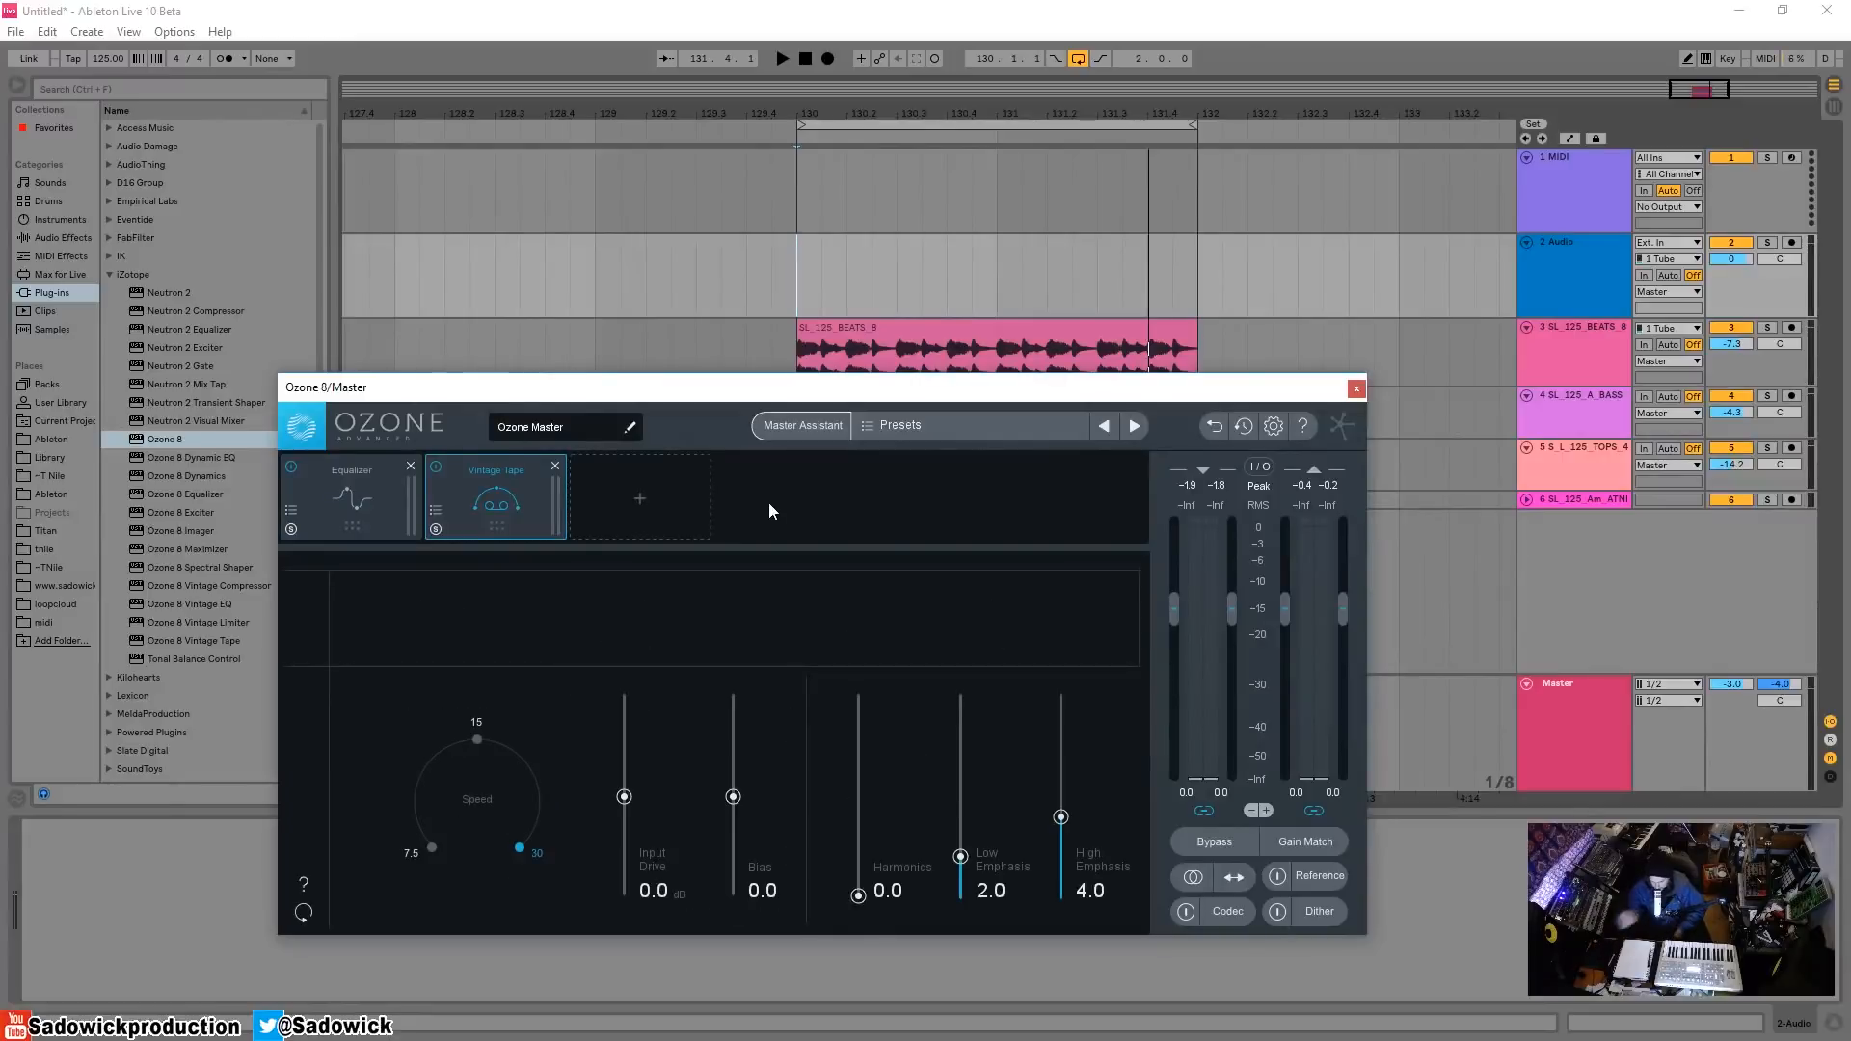
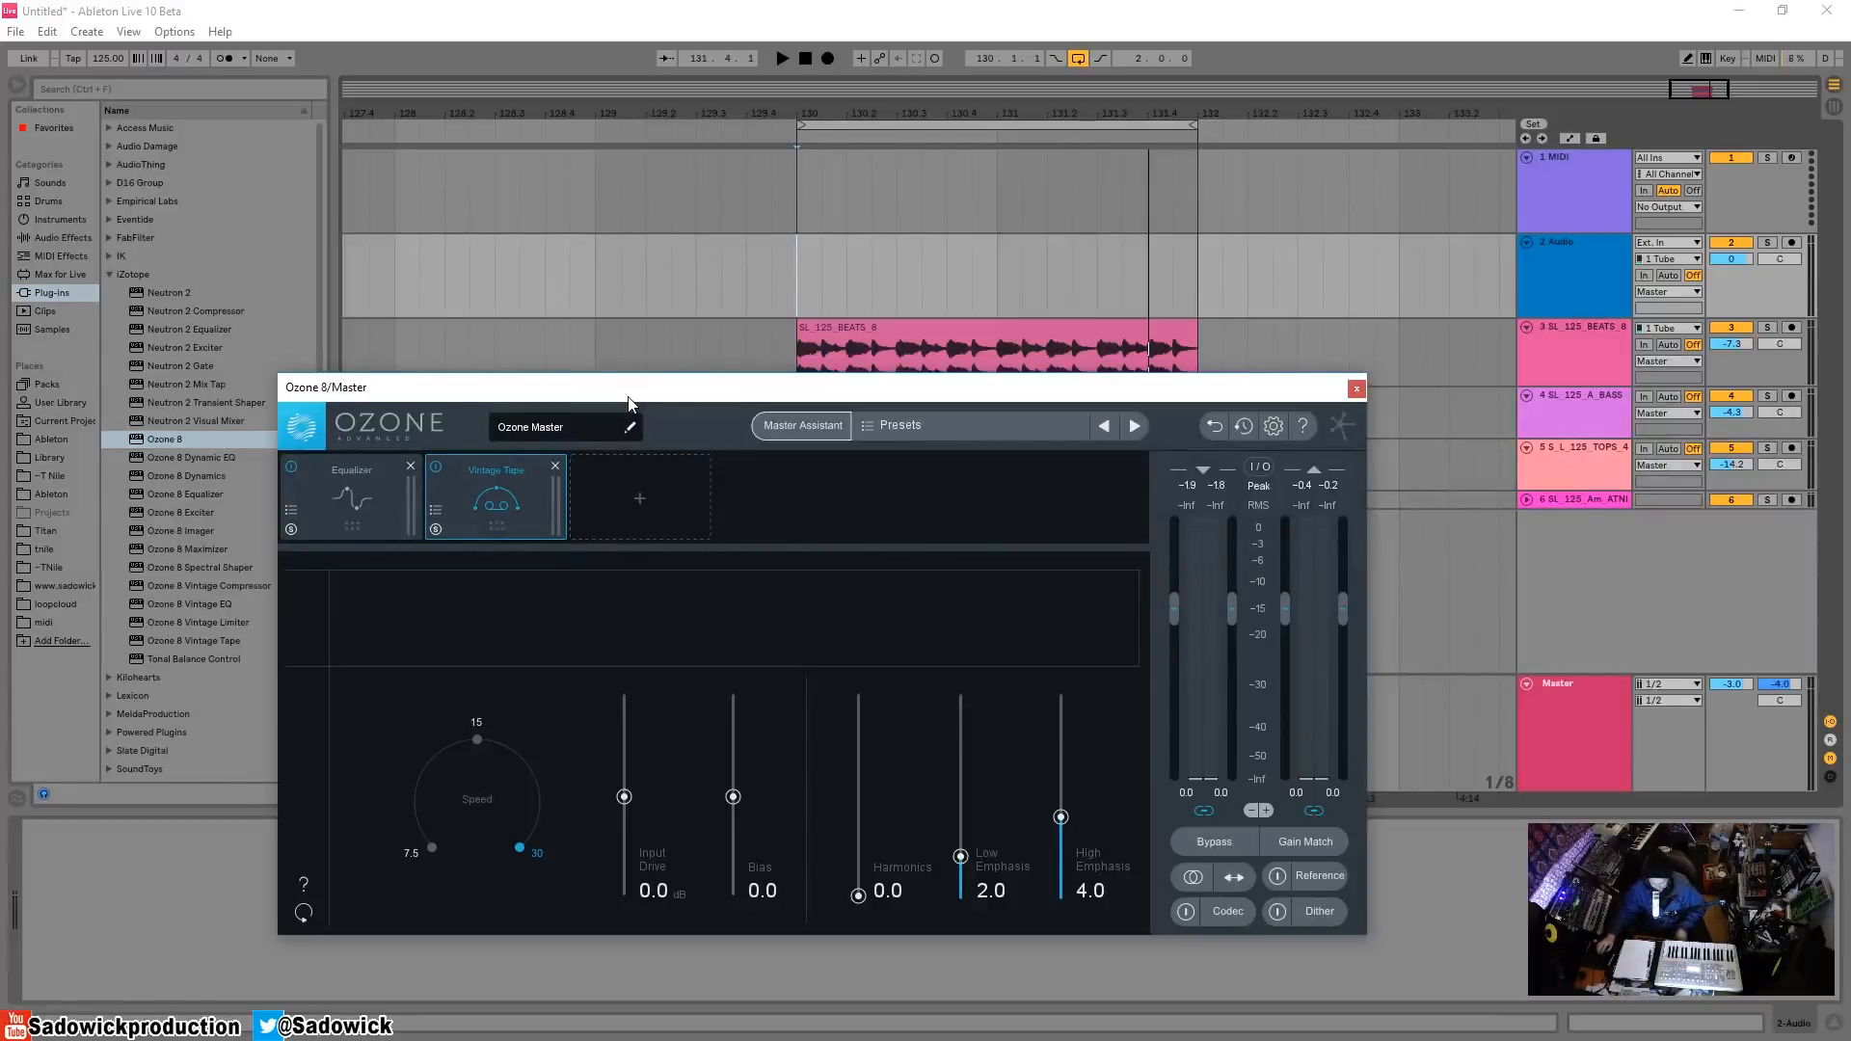
left_click_drag(702, 402, 691, 380)
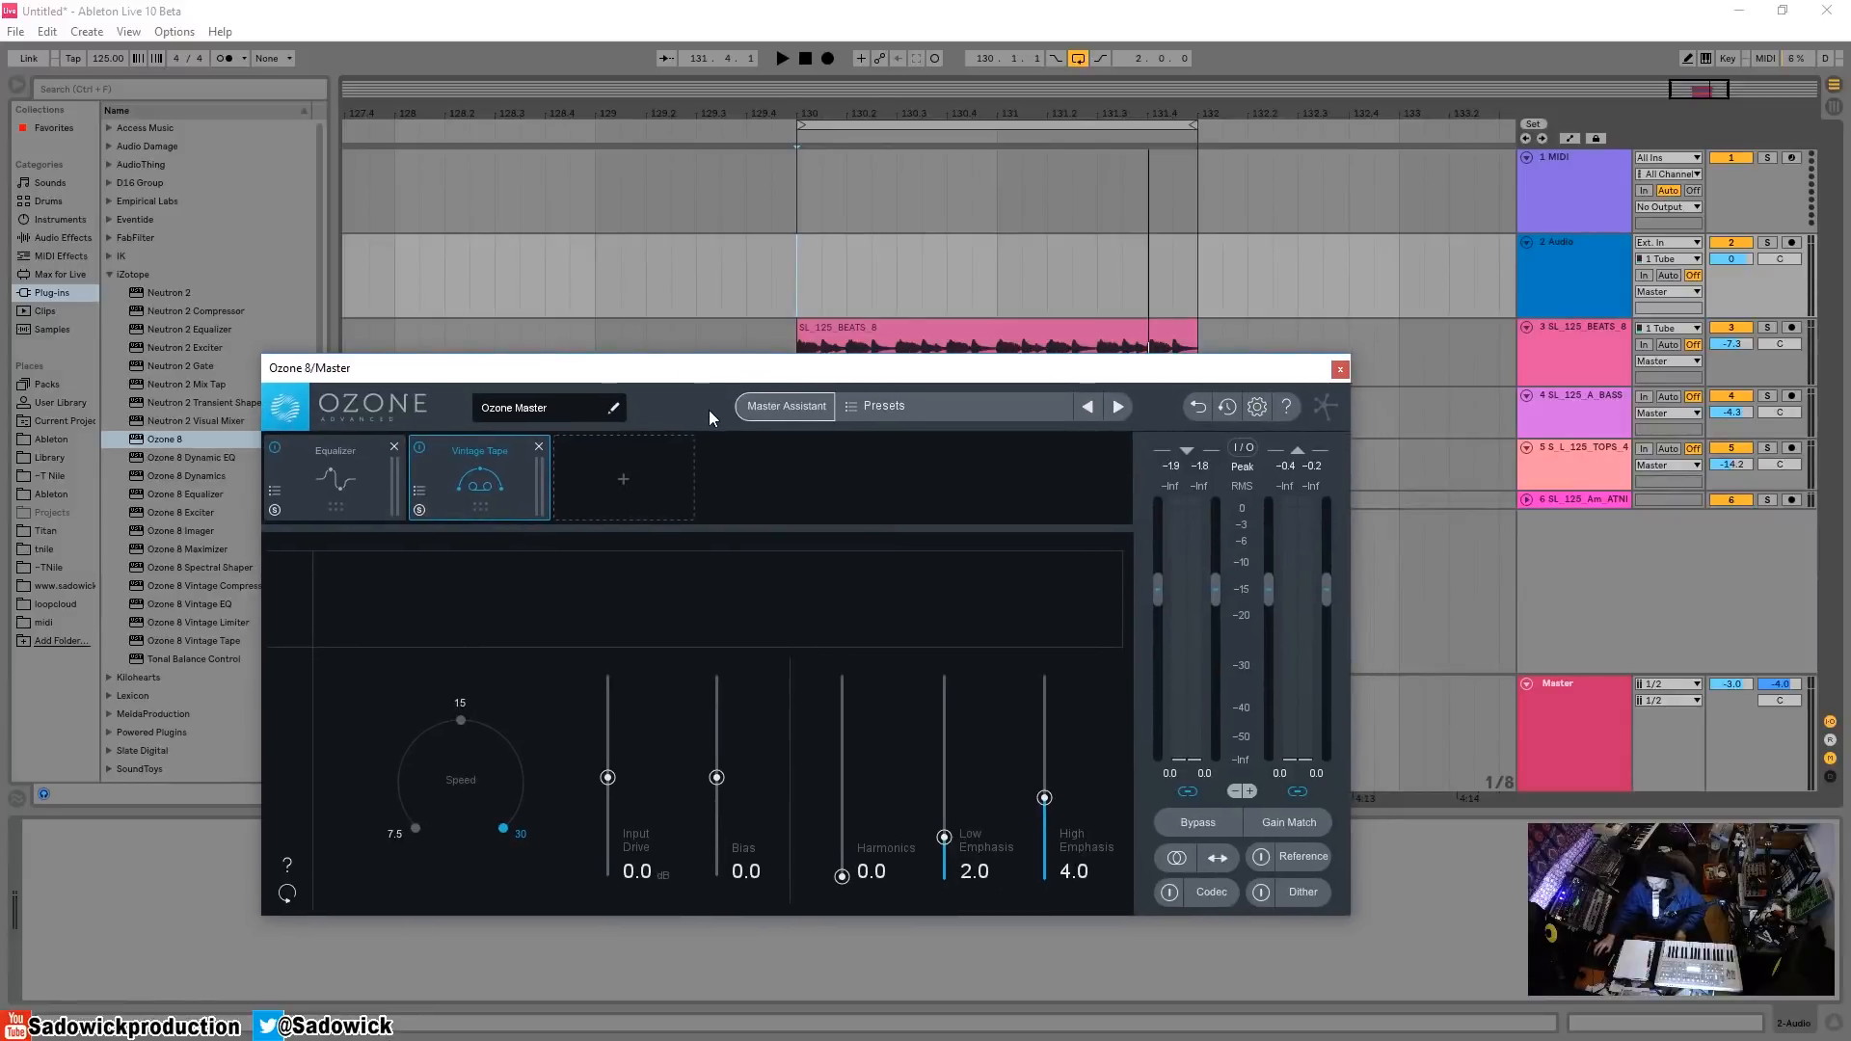
left_click_drag(717, 373, 718, 357)
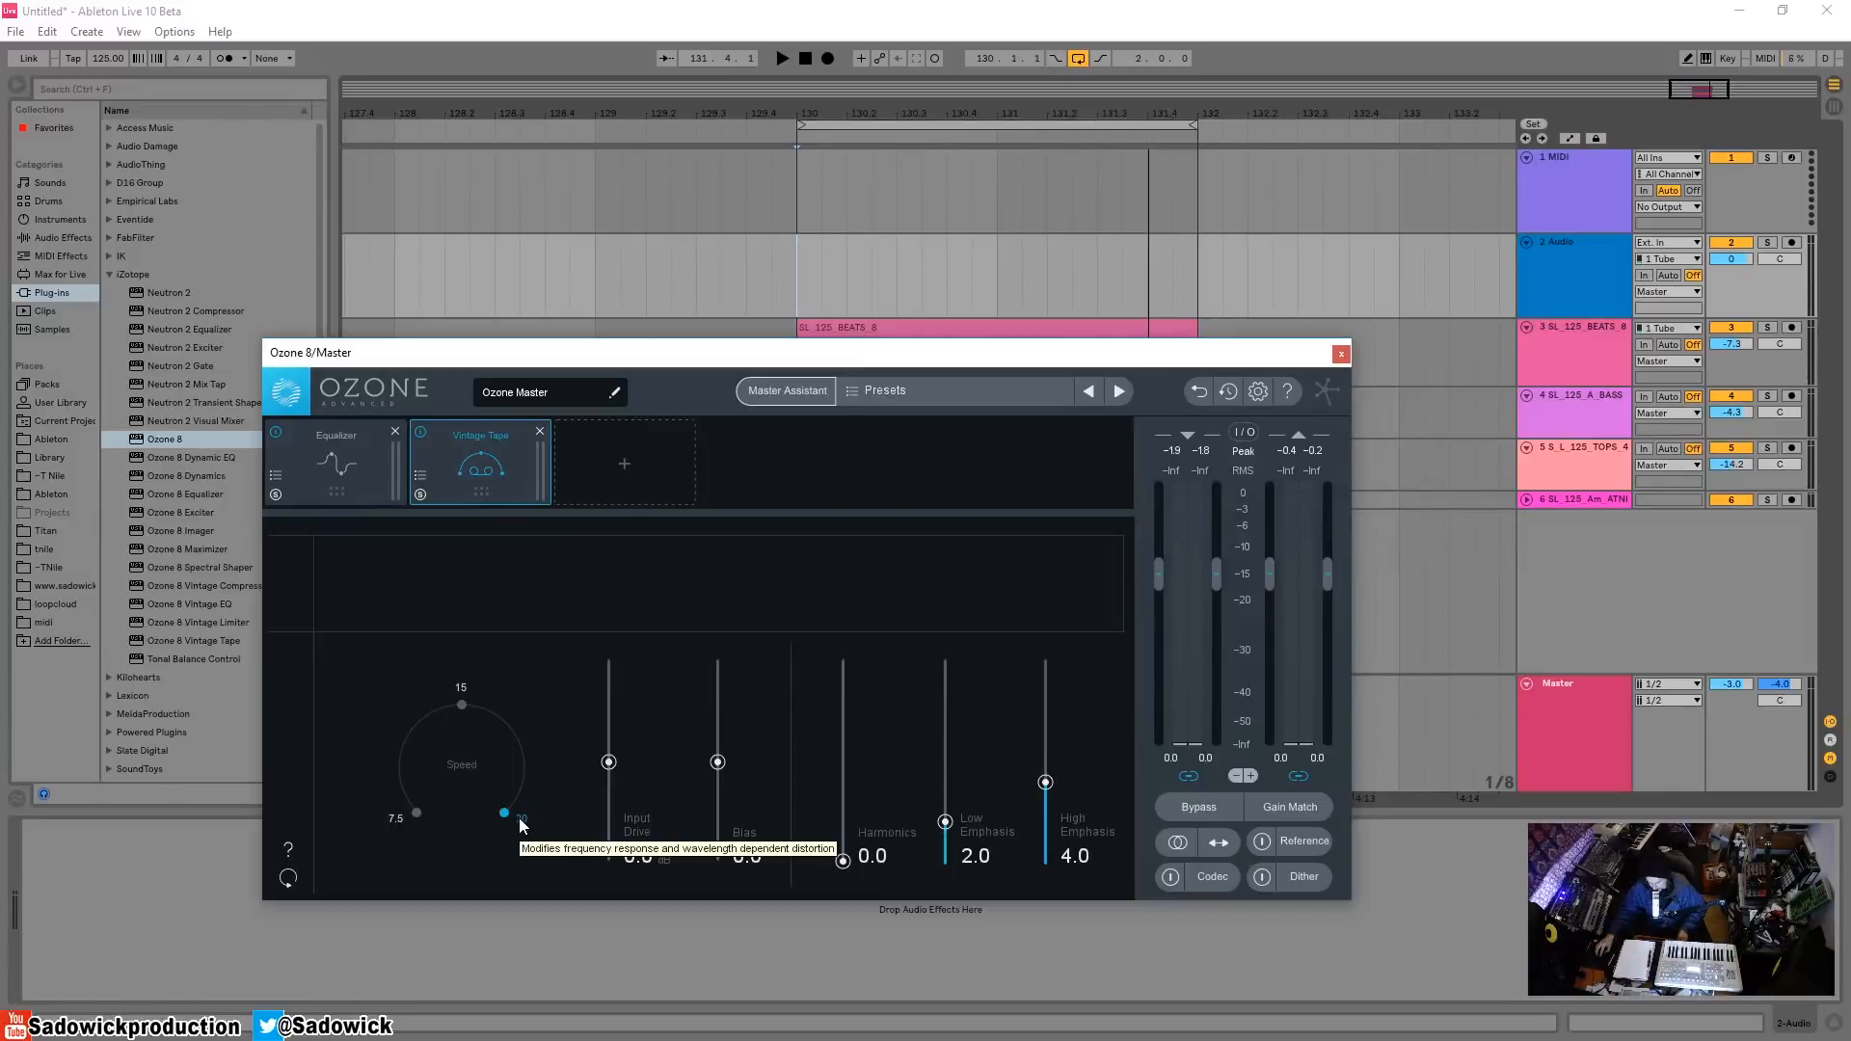
- Try the Vintage Tape speeds 15 and 7.5, and return the Speed to 30
left_click(465, 707)
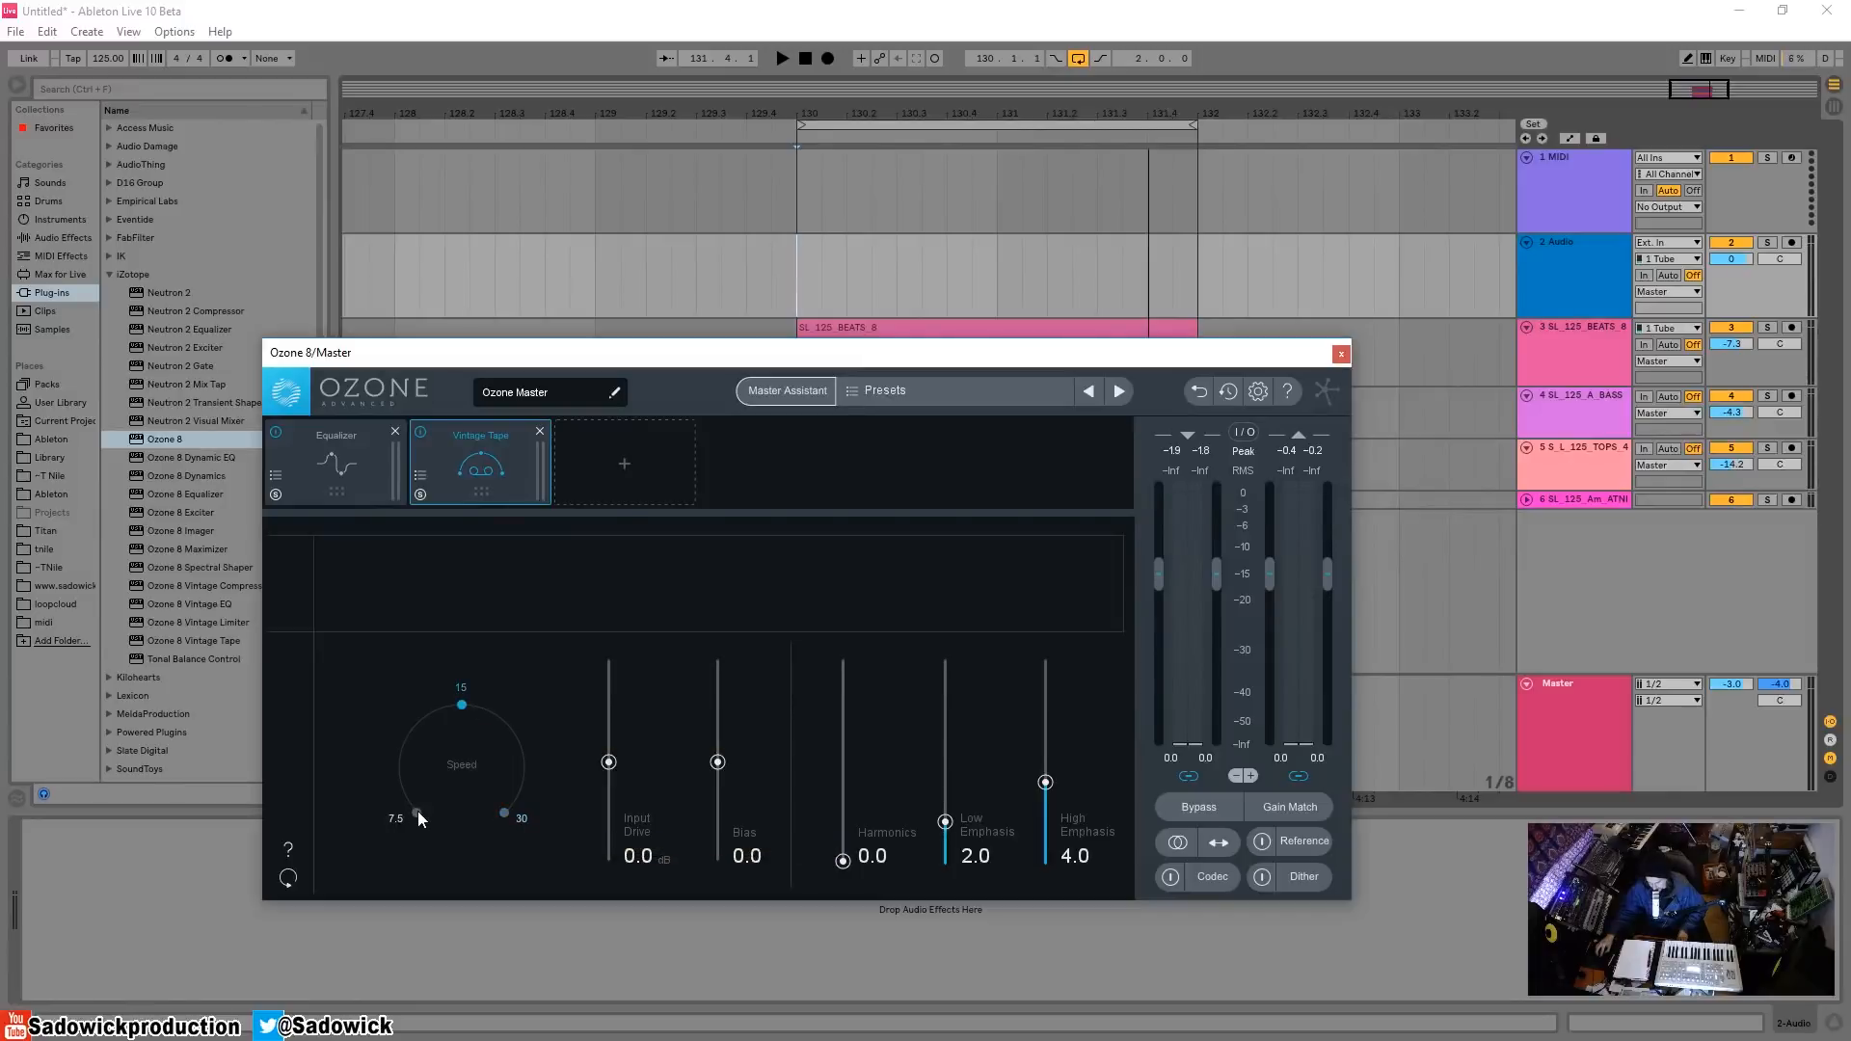
left_click(461, 704)
left_click(499, 813)
left_click(461, 705)
left_click(504, 813)
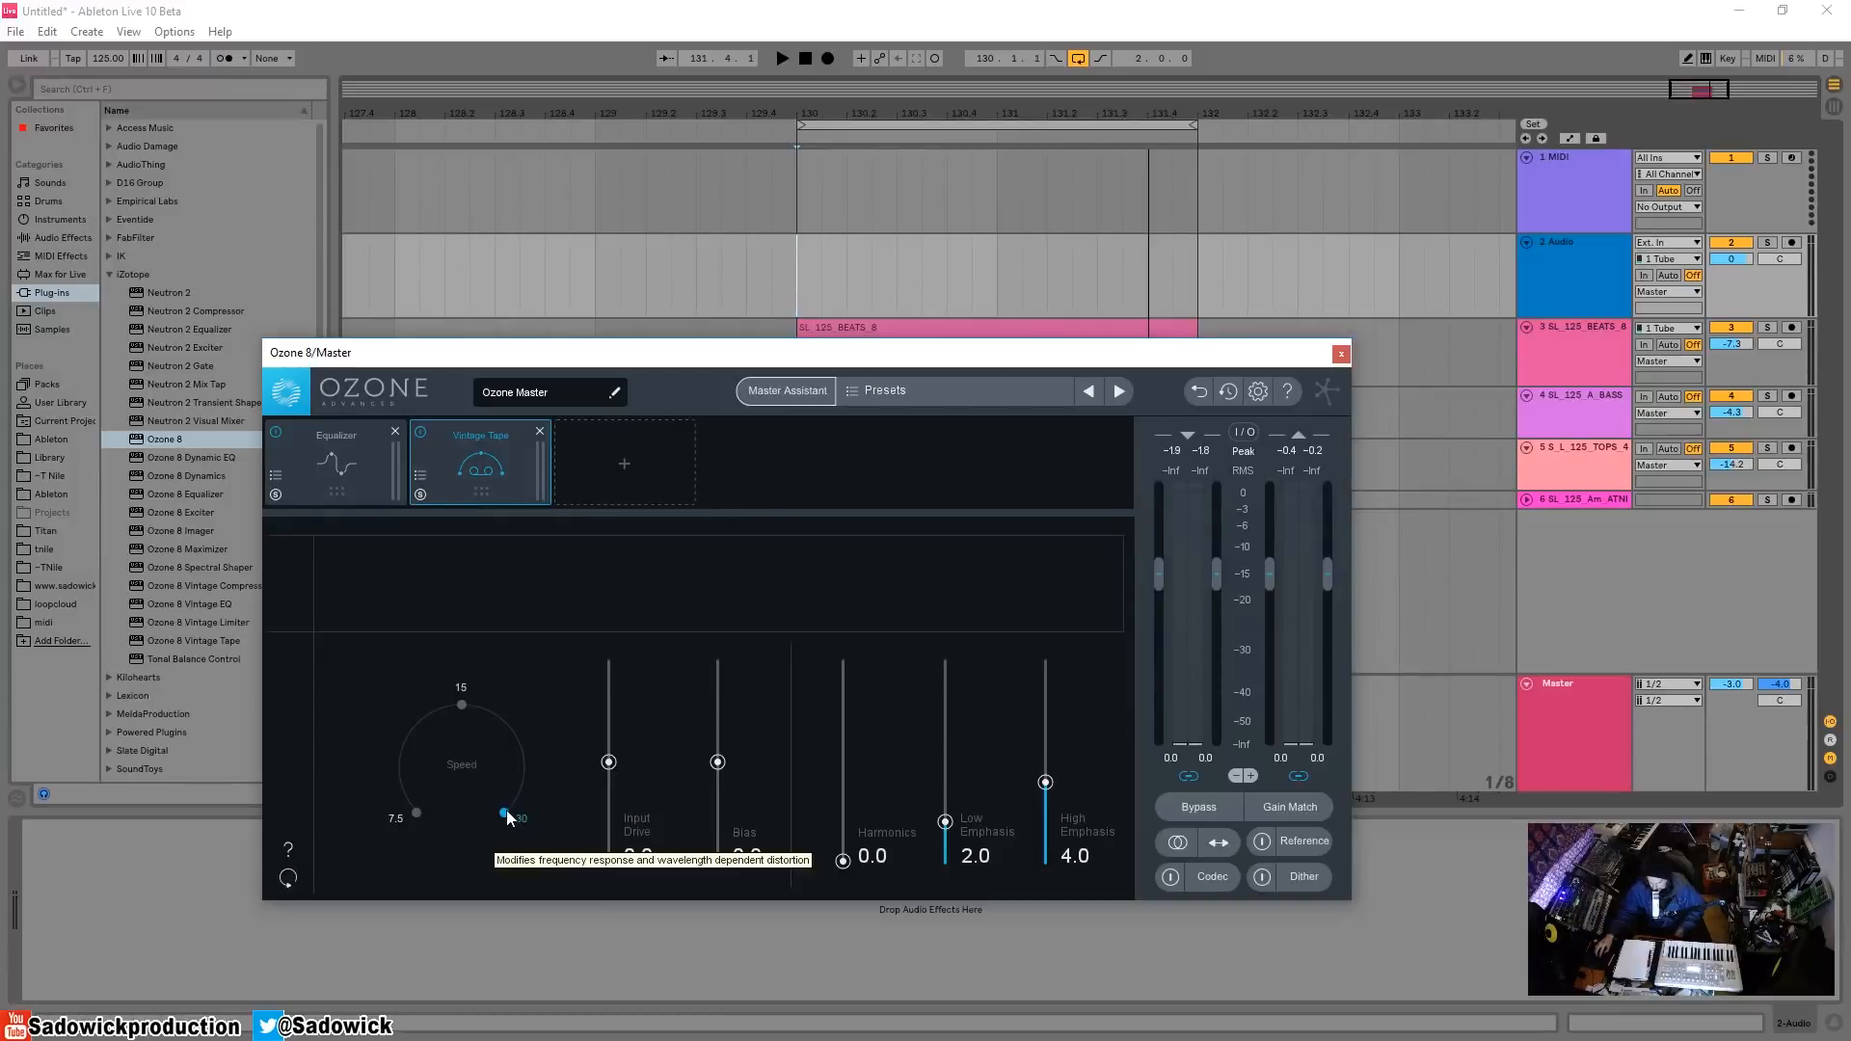
left_click(421, 814)
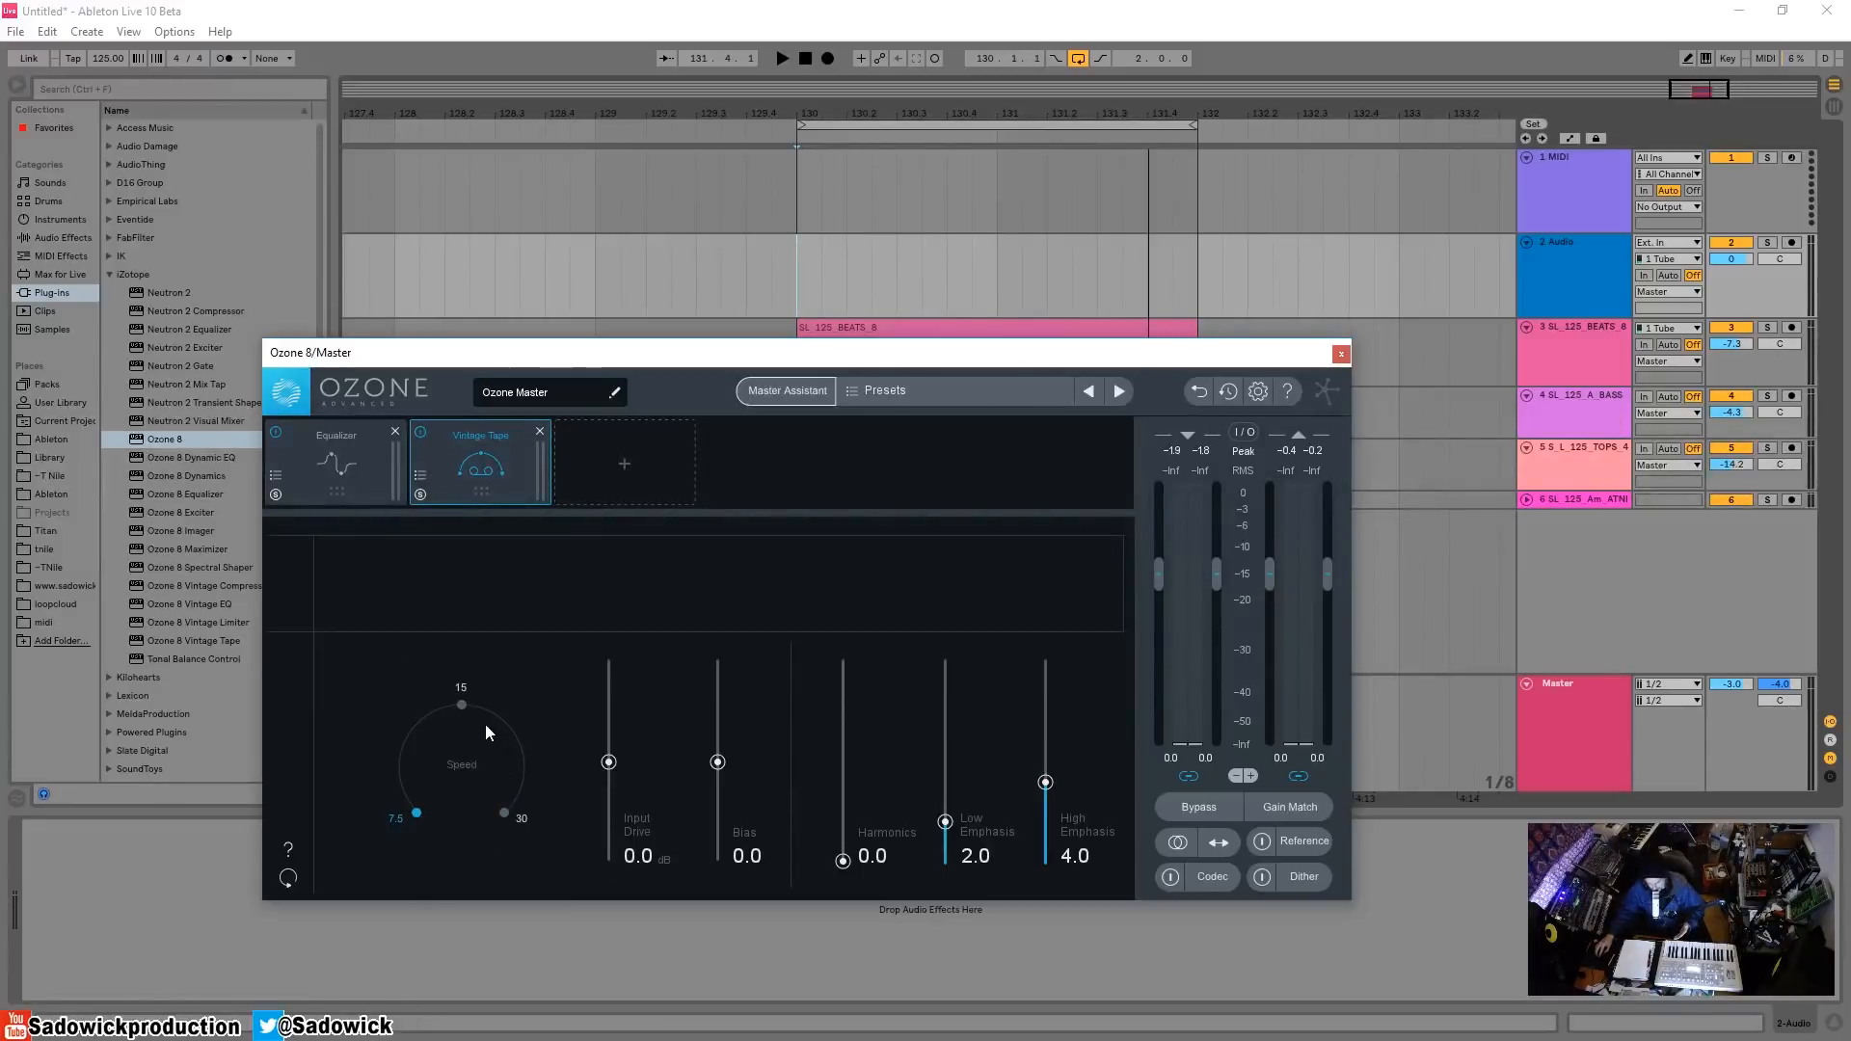
left_click(505, 813)
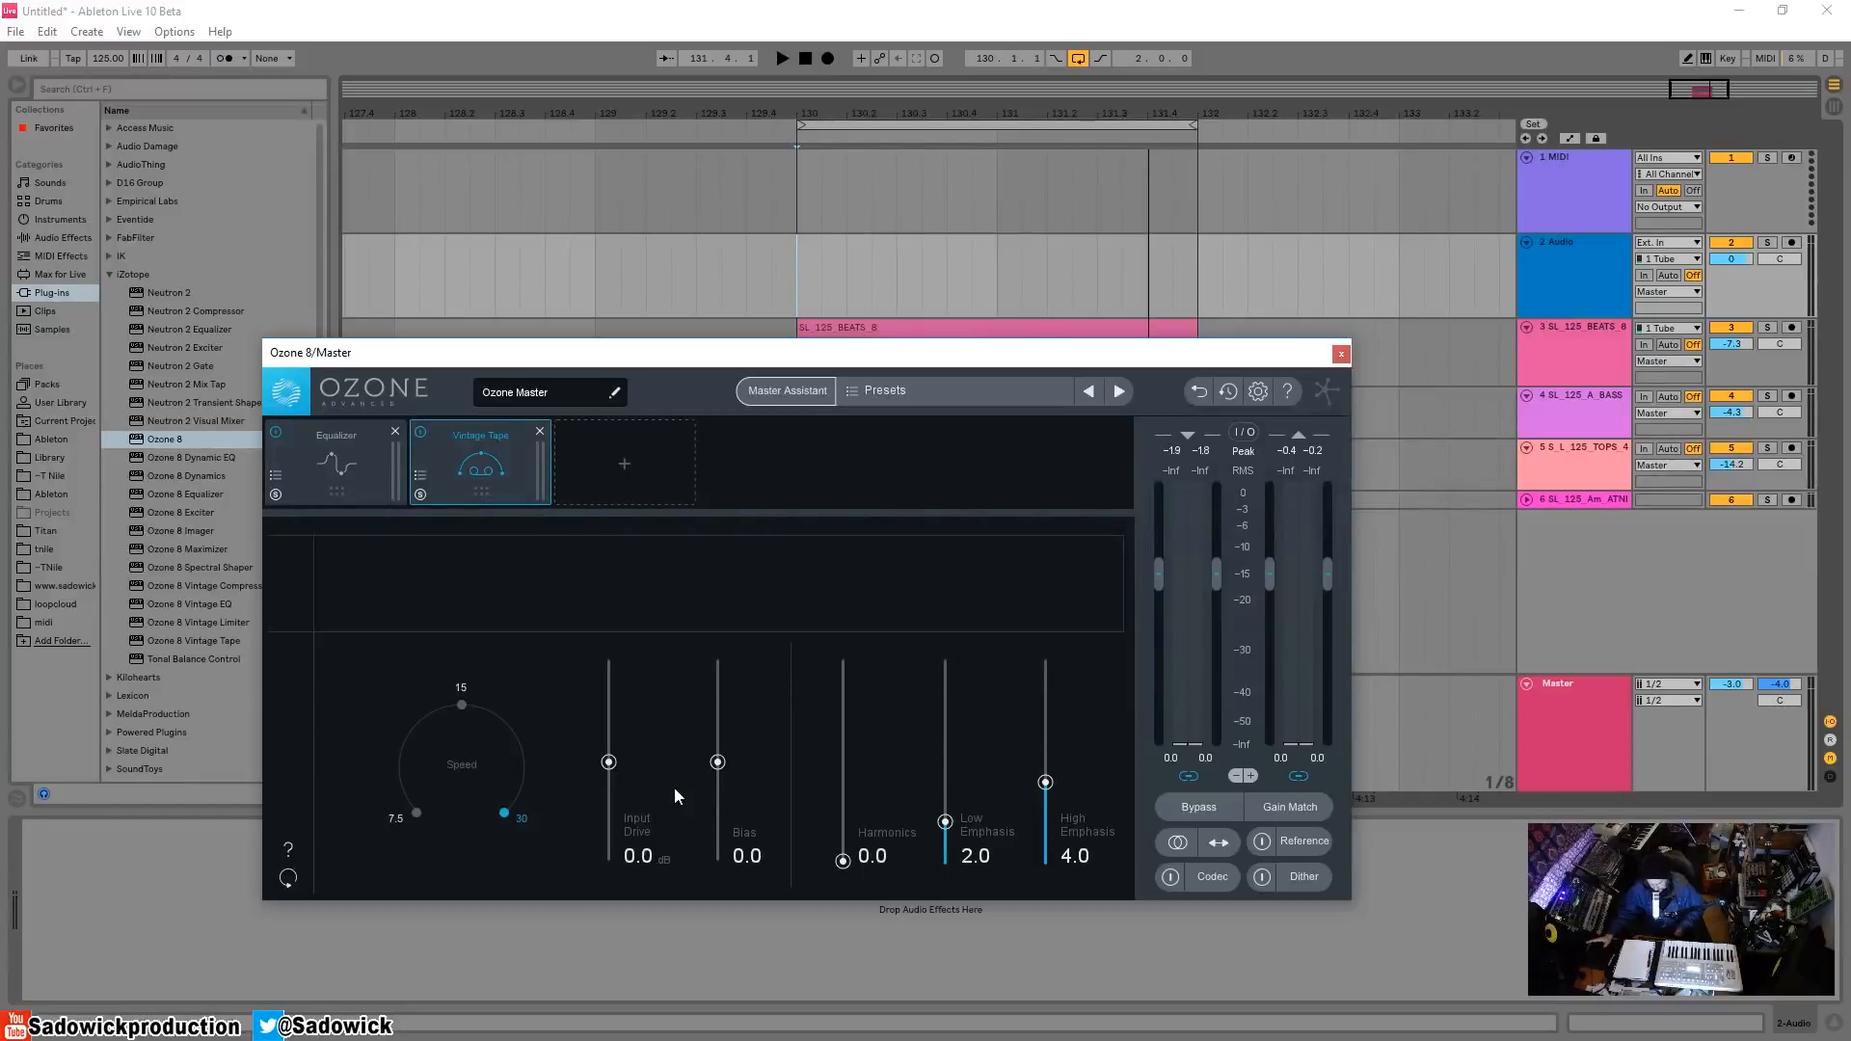
- Raise the Vintage Tape's Input Drive to about 16.3 dB and lower the Bias to -10 while the loop plays
mouse_move(613, 763)
left_mouse_down()
mouse_move(627, 725)
mouse_move(610, 770)
left_mouse_up()
double_click(610, 769)
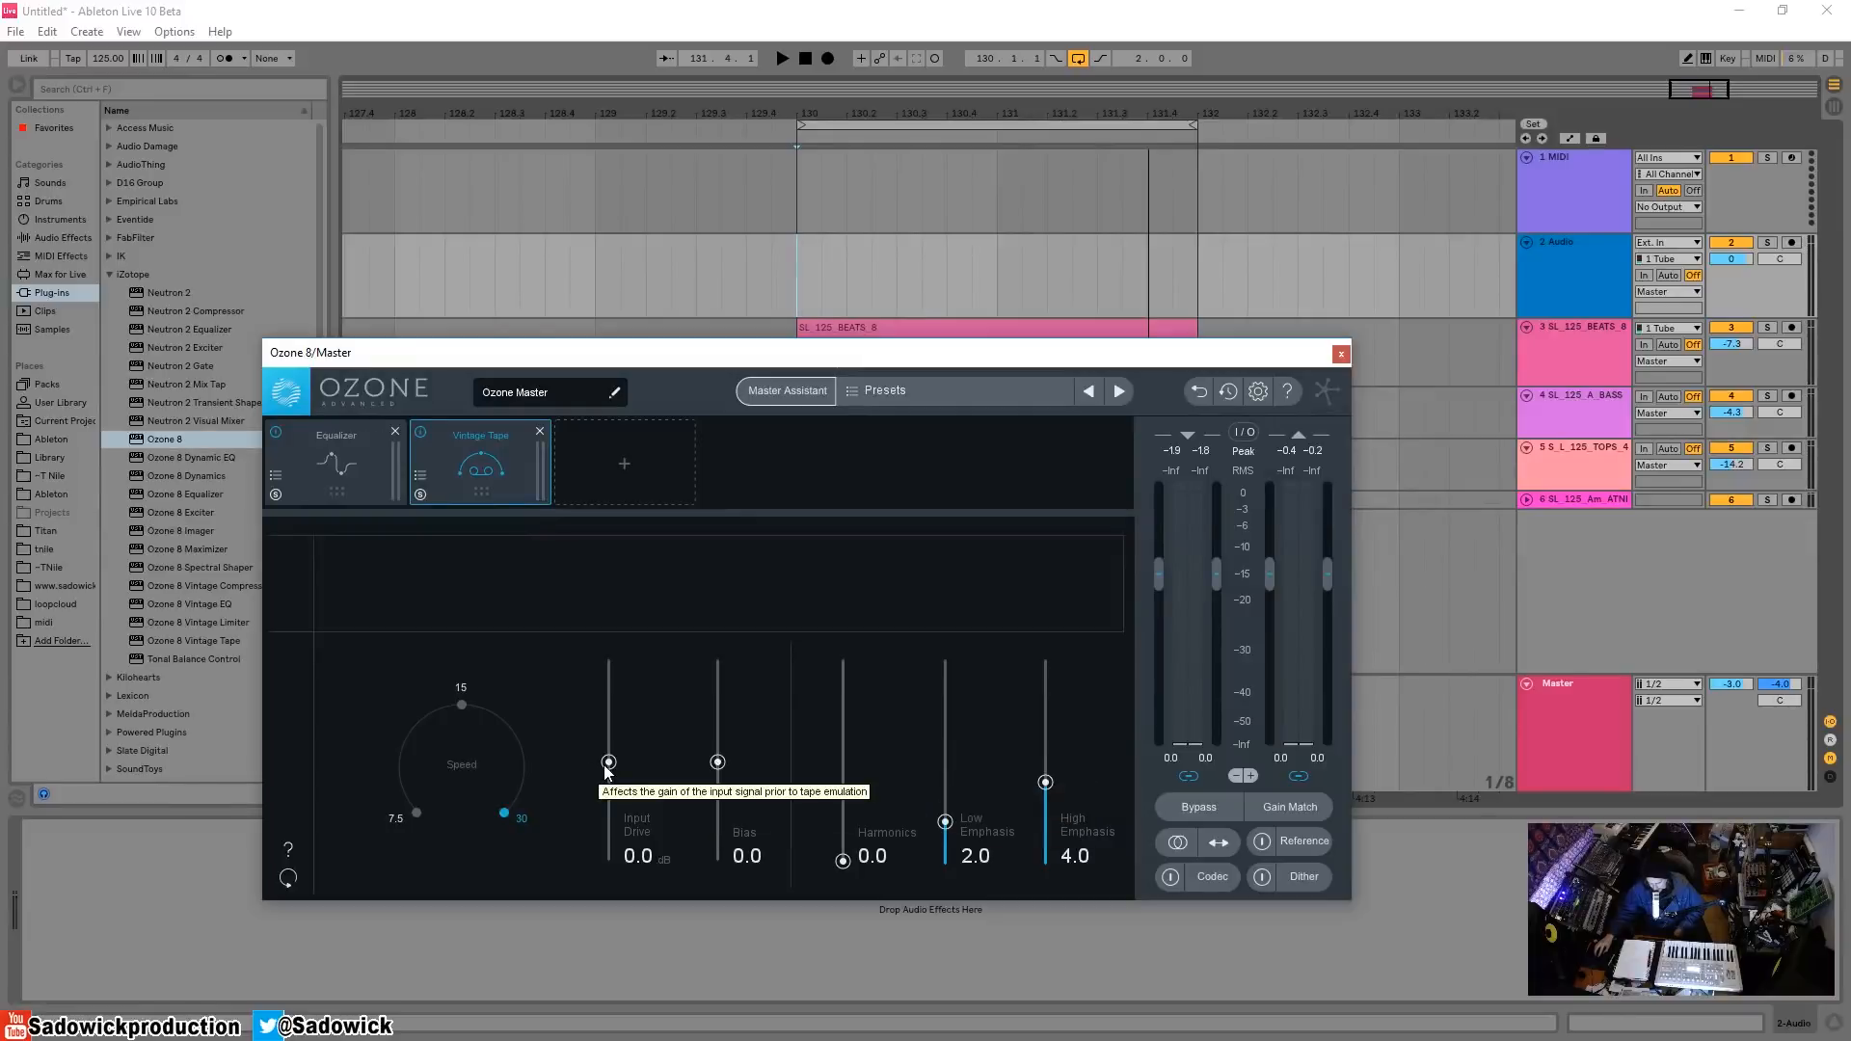
left_click_drag(612, 762, 615, 683)
key("space")
left_click_drag(717, 761, 727, 864)
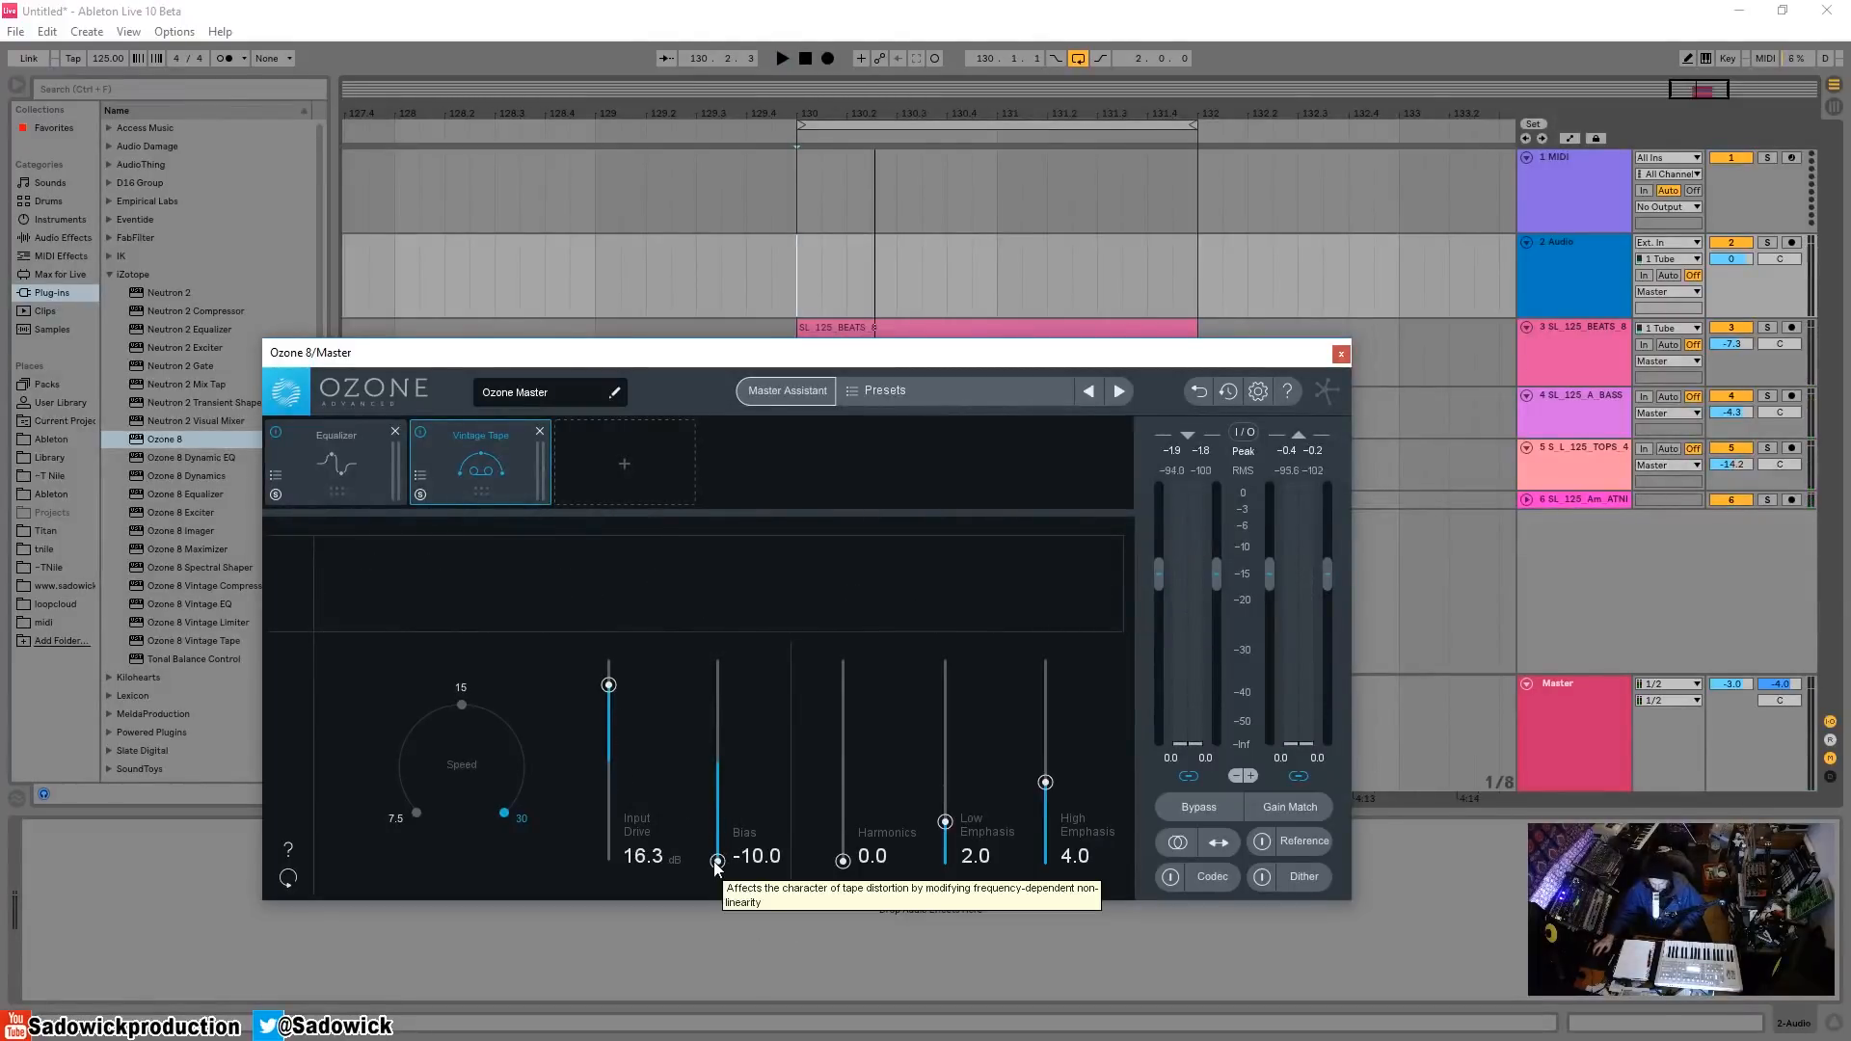
- Bring the Bias back near zero, play the loop, and raise the Bias to 10 to hear the tape distortion change
left_click_drag(717, 861, 719, 857)
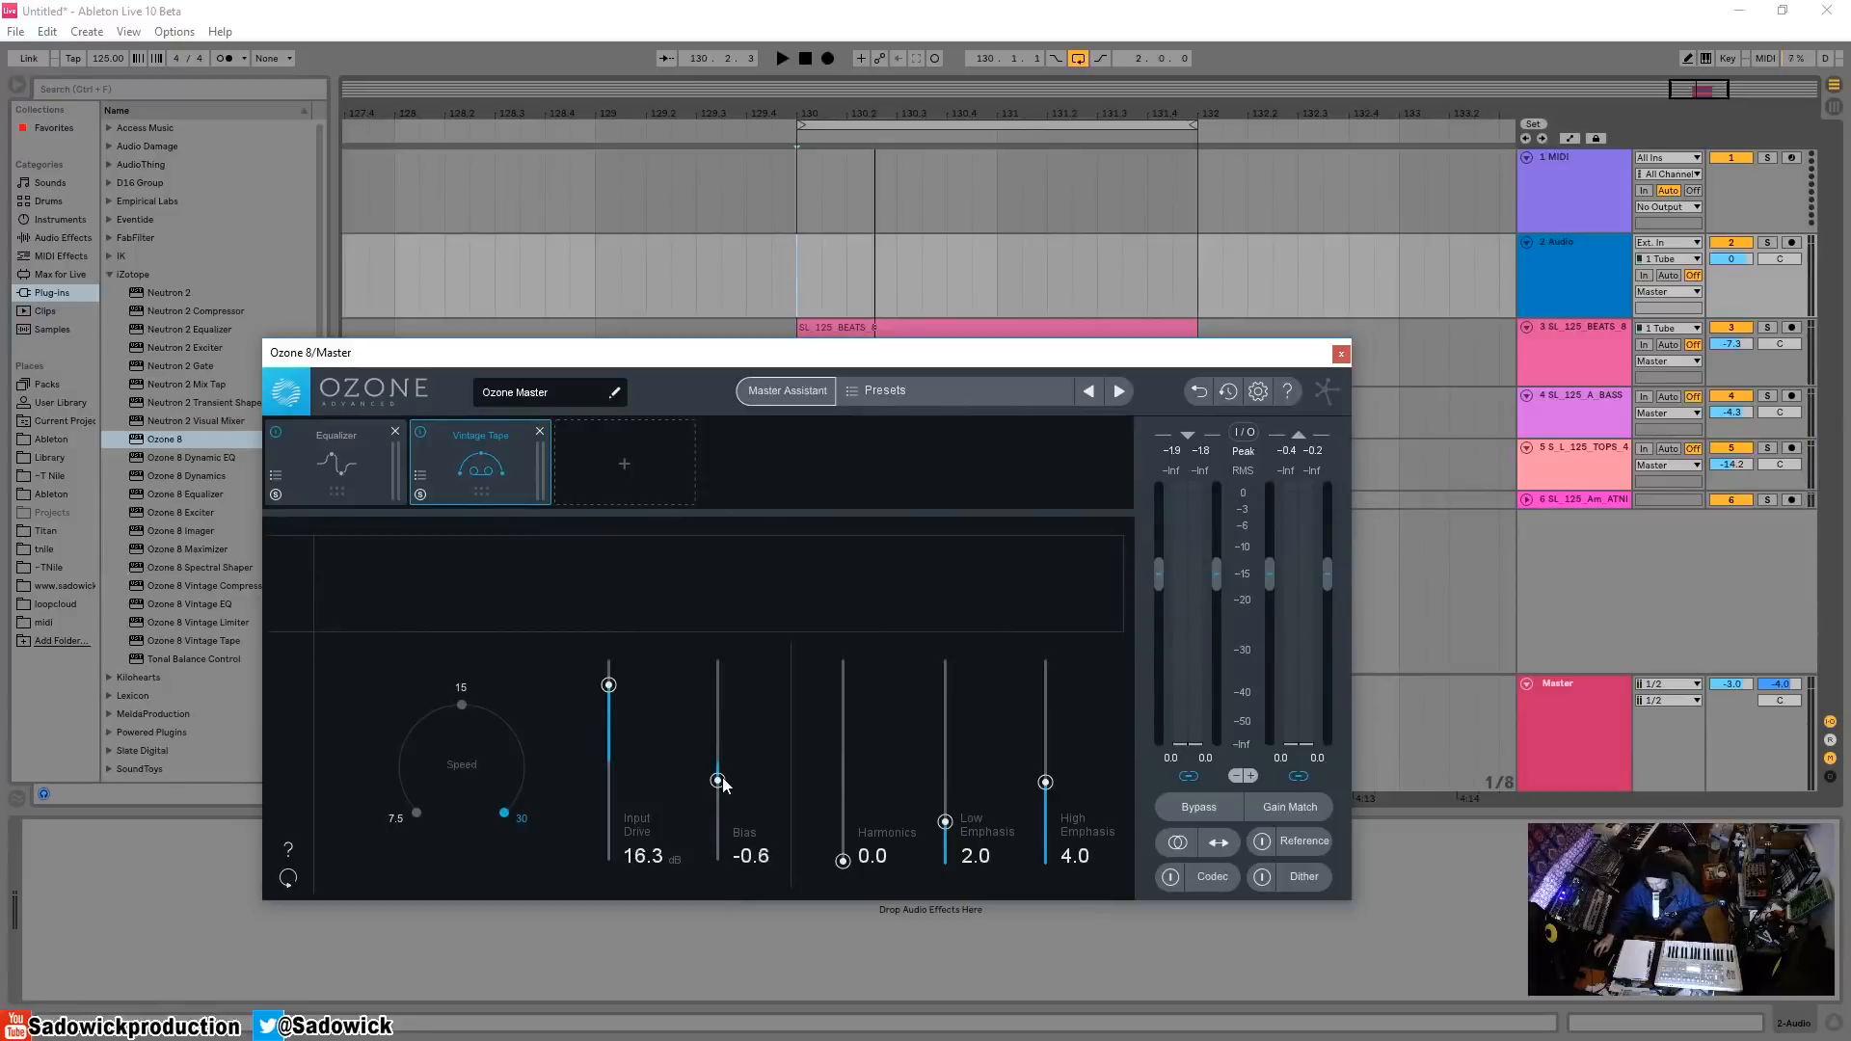
key("space")
left_click_drag(722, 778, 719, 663)
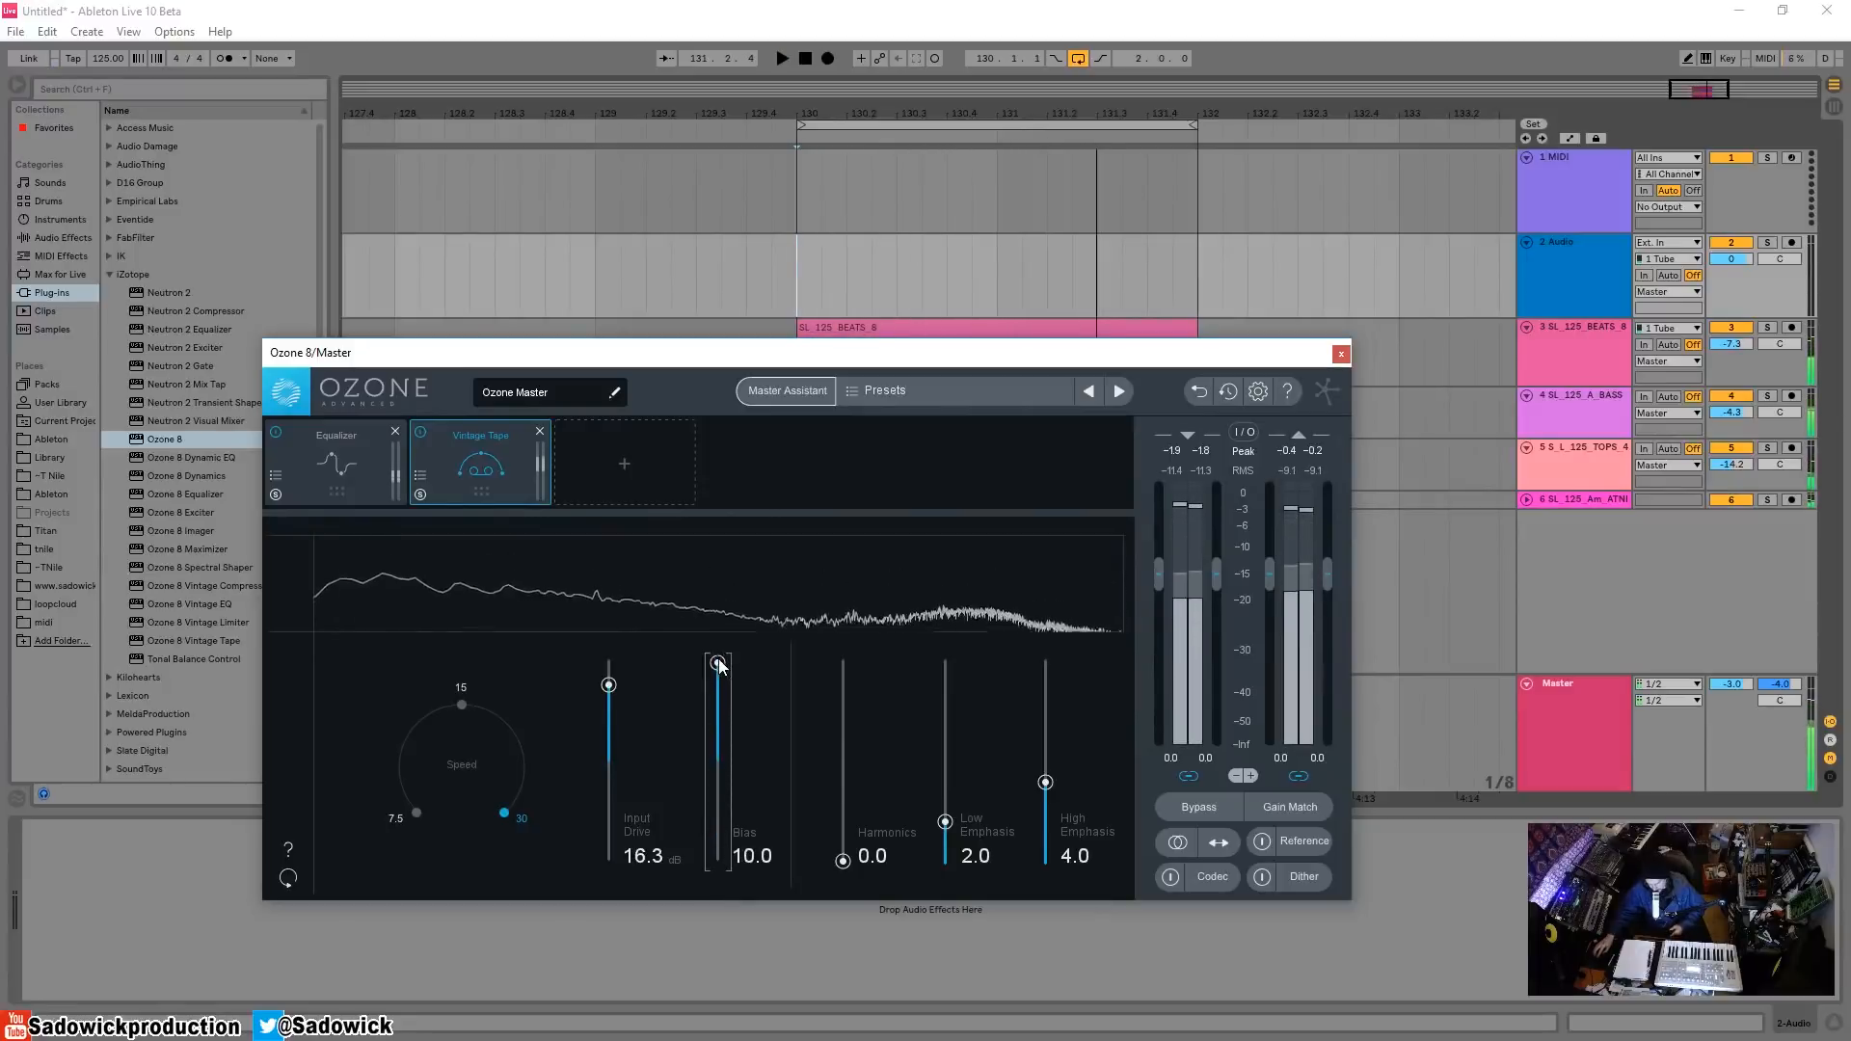
key("space")
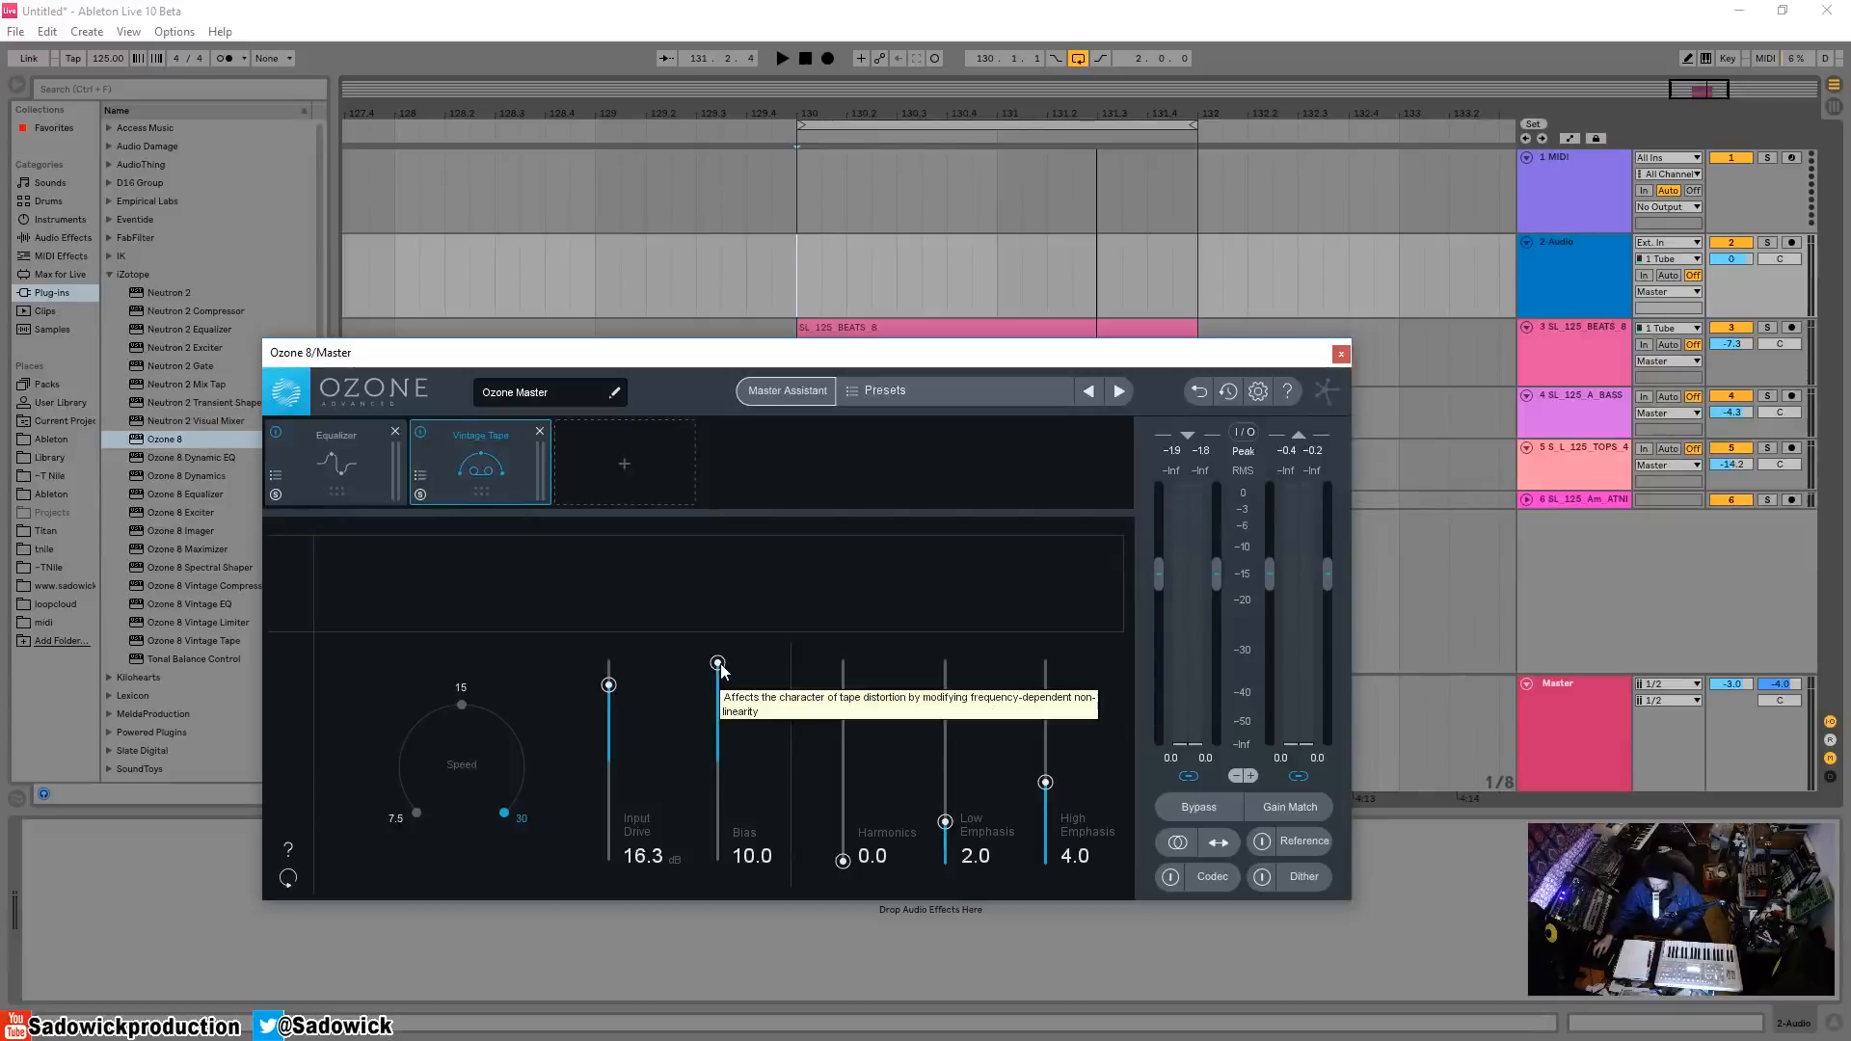
- Reset the Bias to 0 and reduce the Input Drive to about 4.8 dB, keeping Harmonics at 0
left_click_drag(719, 669, 719, 793)
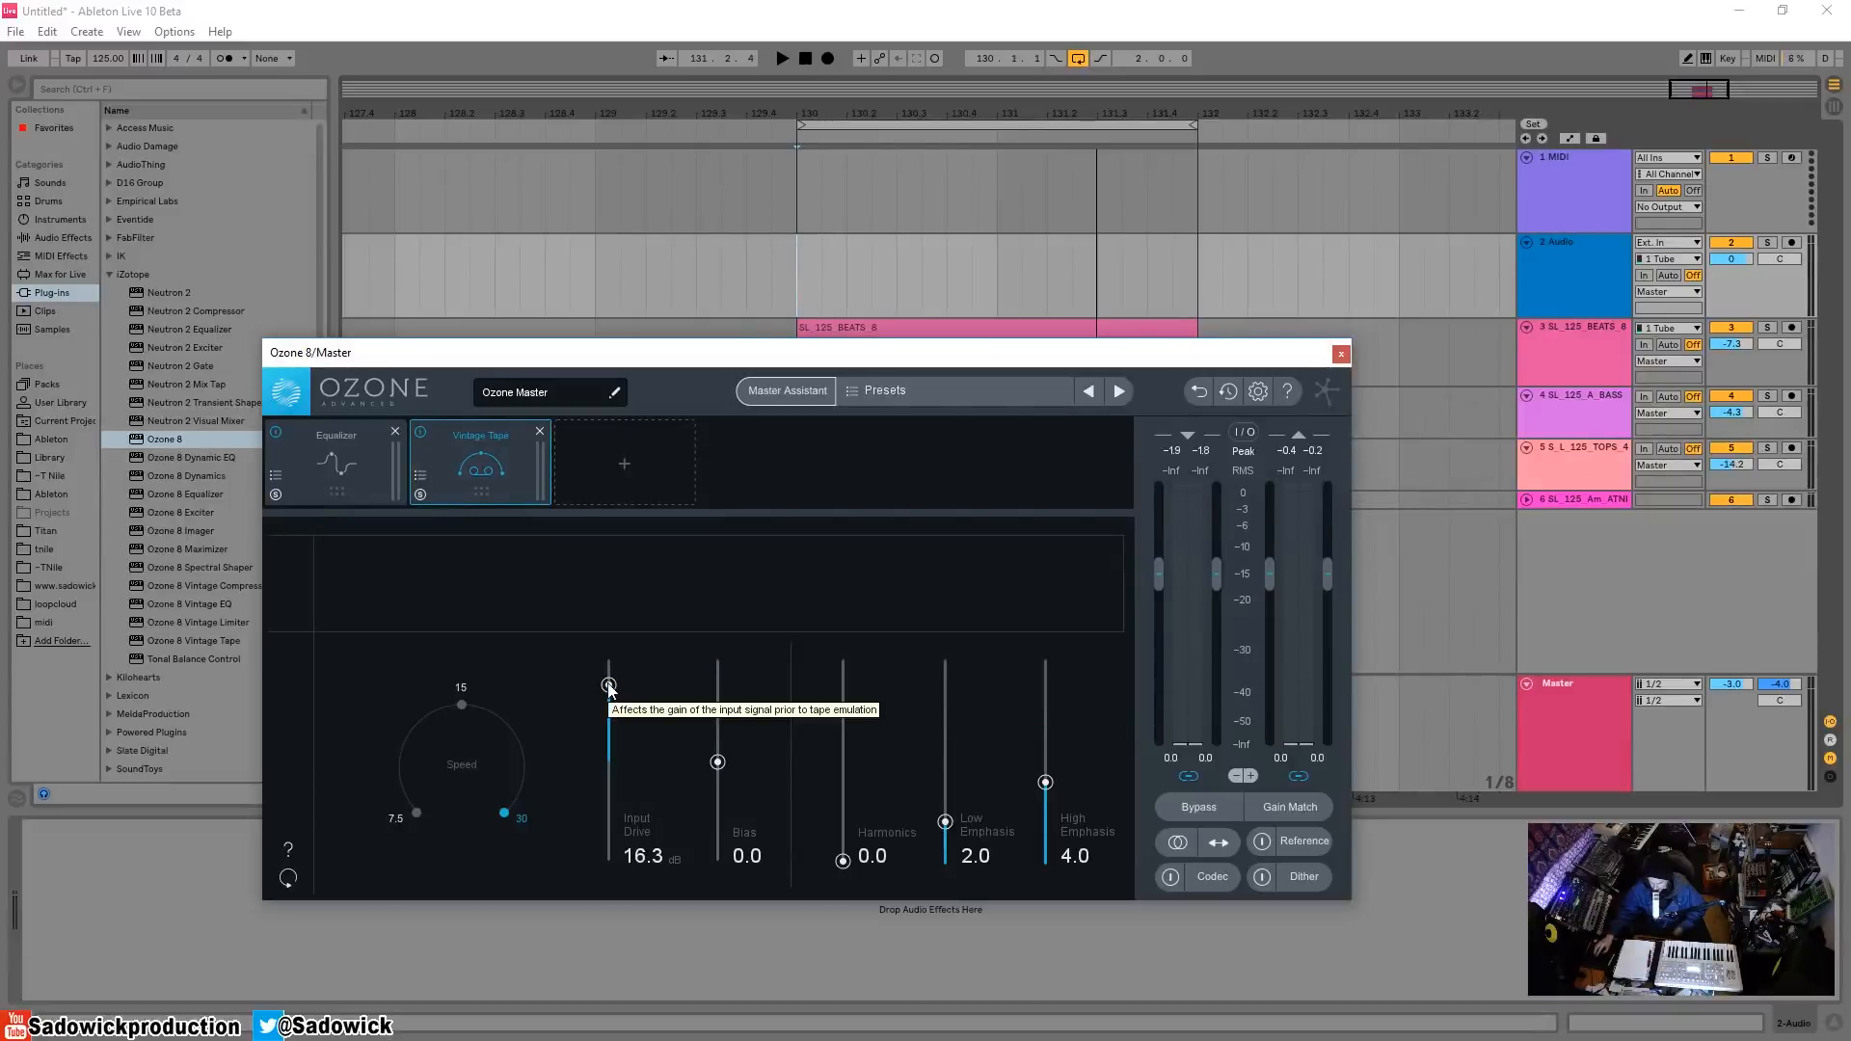
left_click_drag(608, 685, 611, 705)
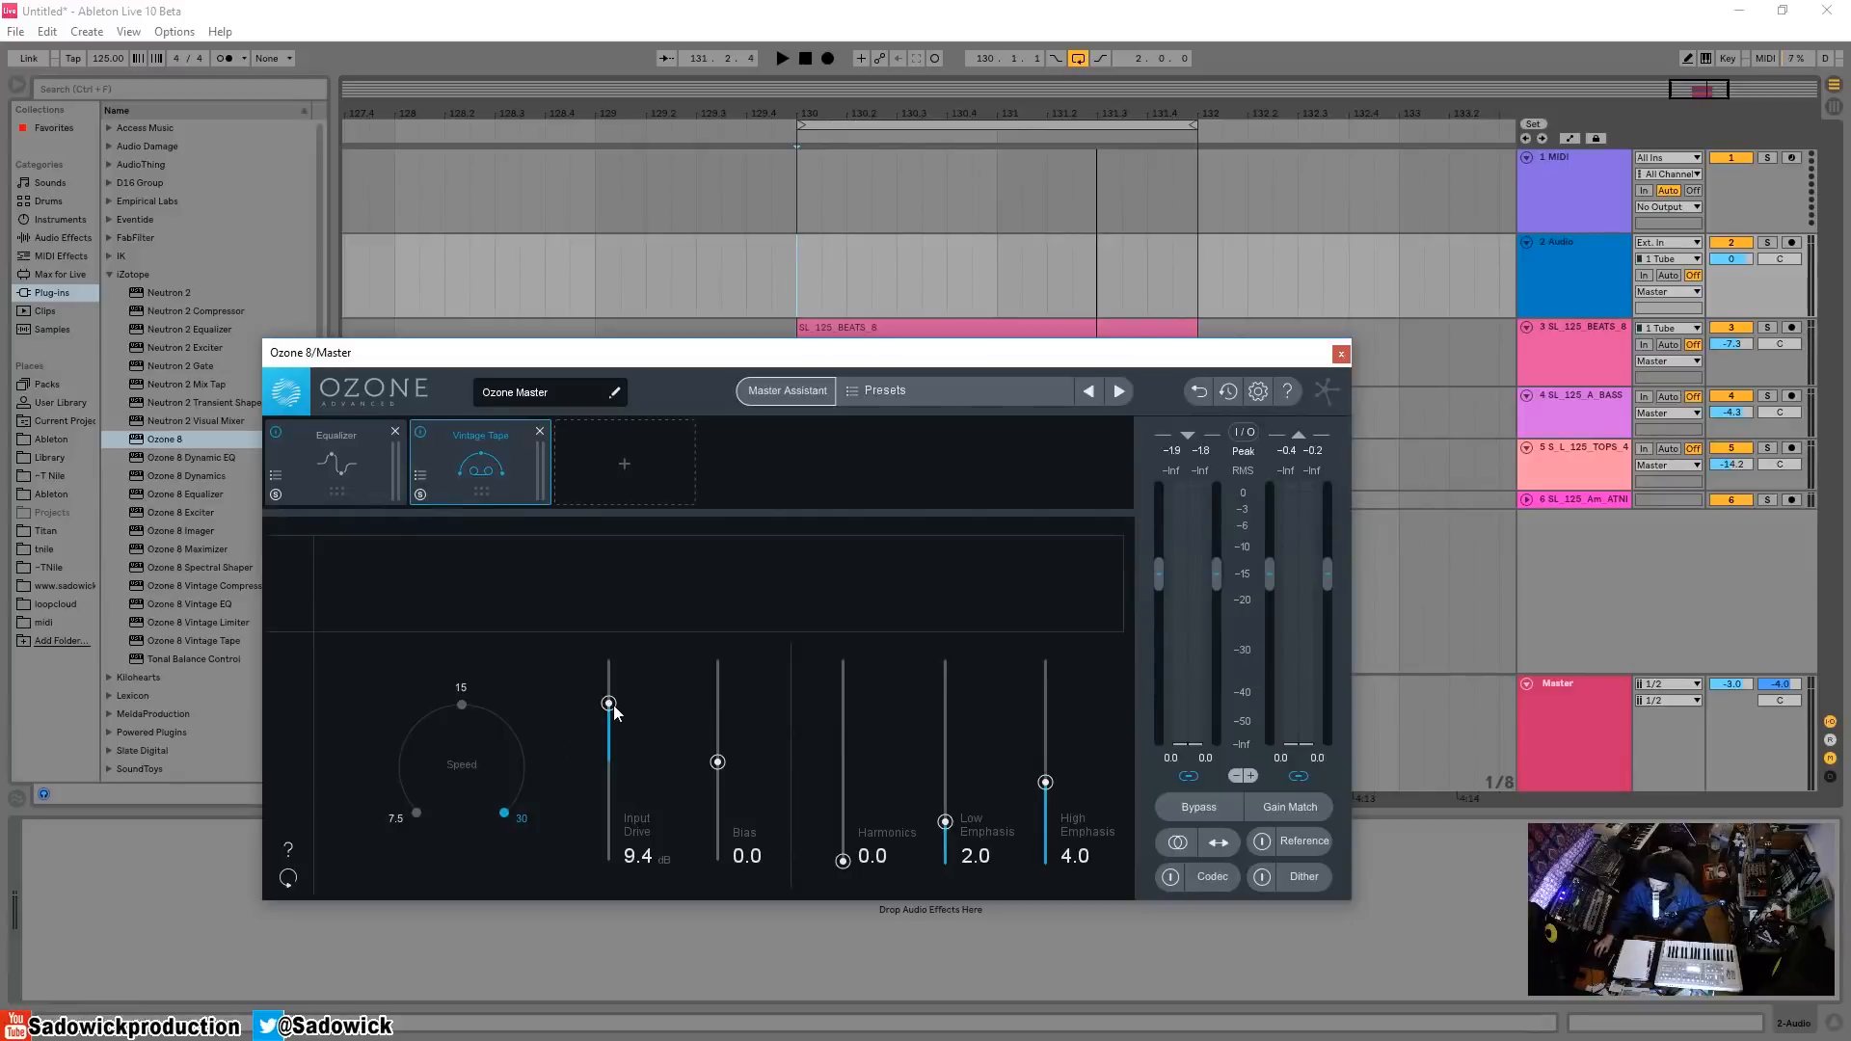
left_click_drag(611, 703, 611, 723)
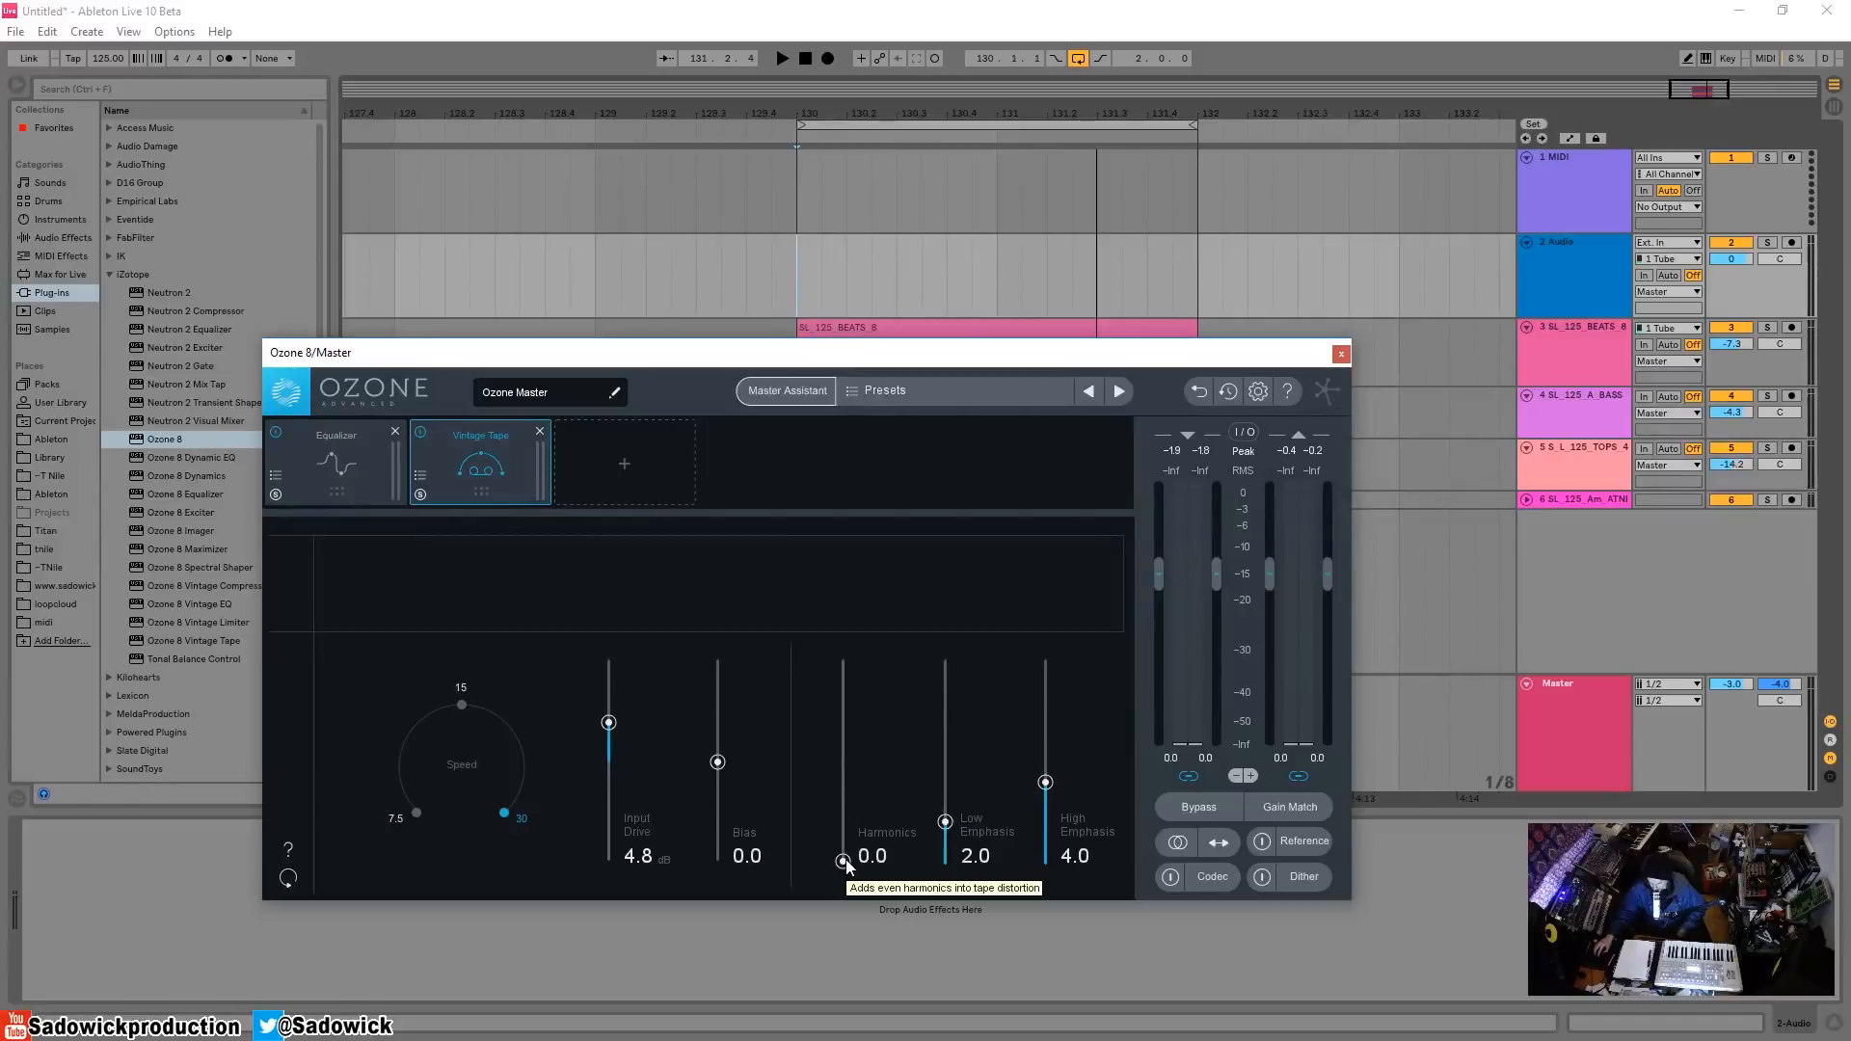
mouse_move(844, 861)
left_mouse_down()
mouse_move(844, 819)
mouse_move(833, 887)
left_mouse_up()
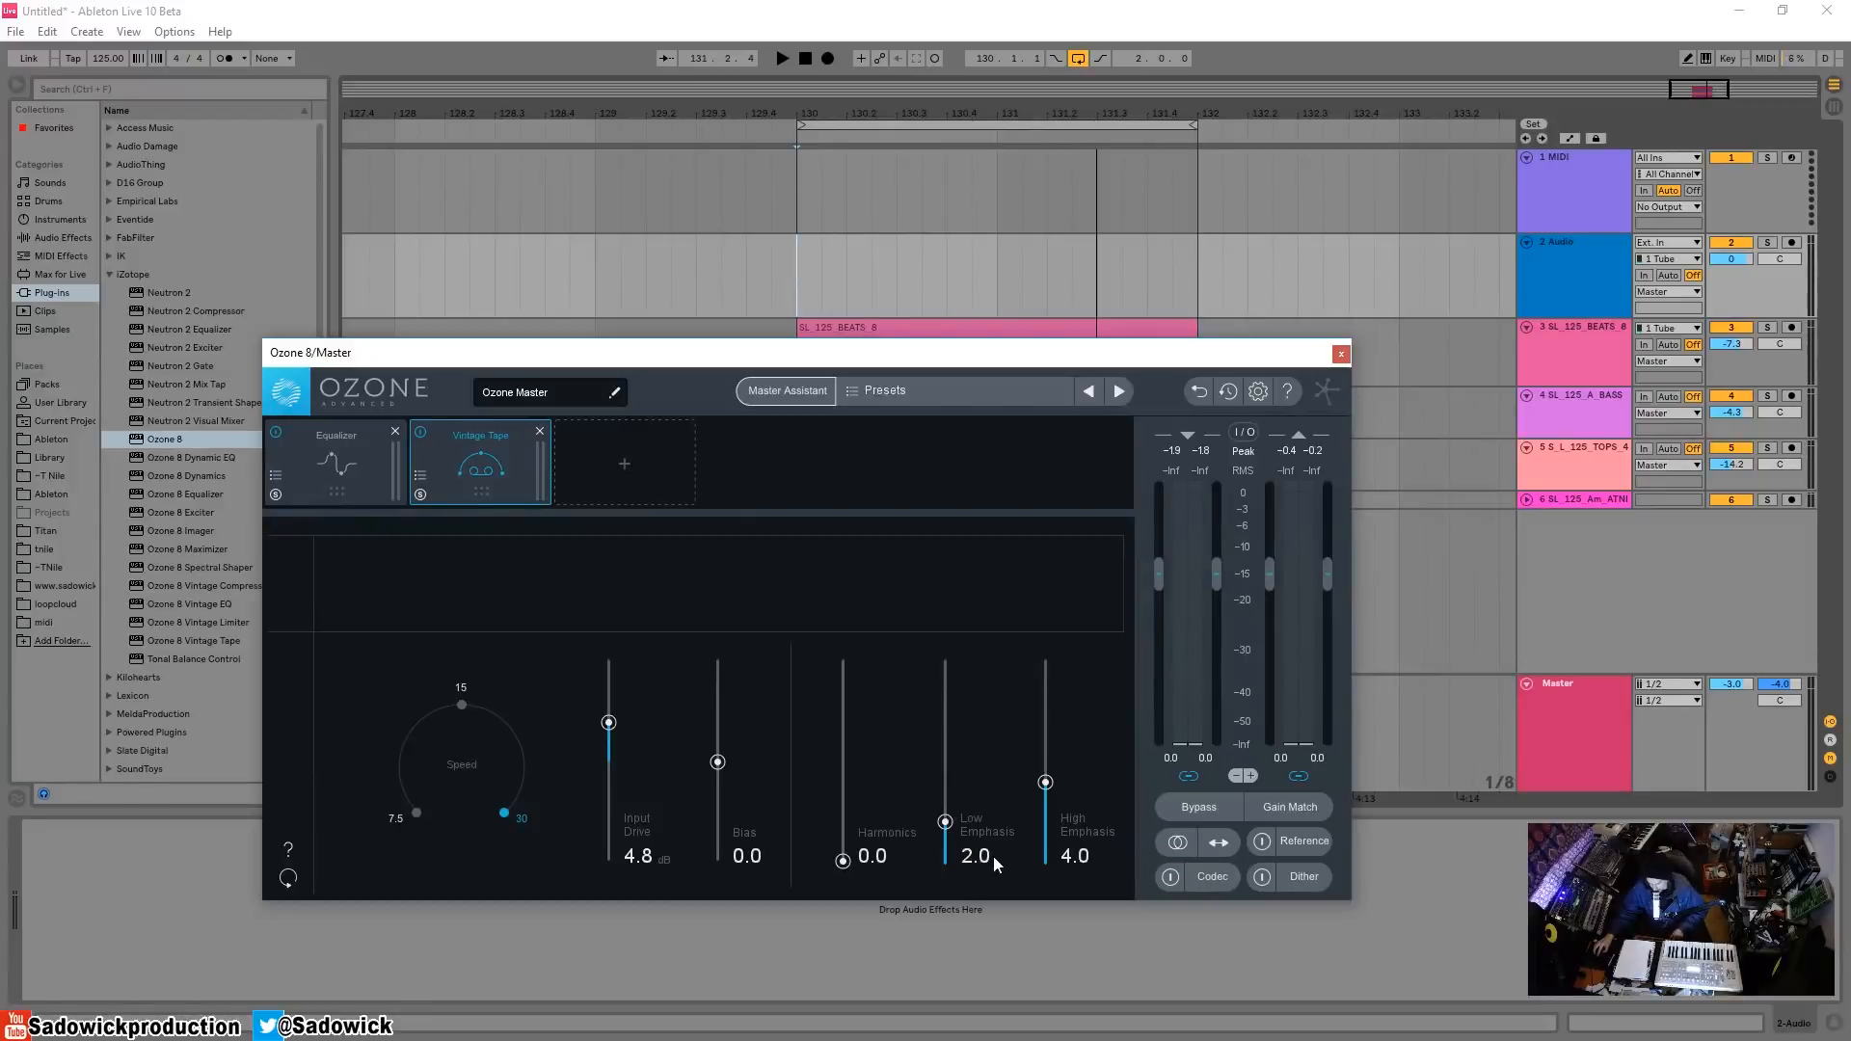
- Play the loop while trying a higher Low Emphasis on the Vintage Tape
key("space")
mouse_move(945, 821)
left_mouse_down()
mouse_move(945, 718)
mouse_move(928, 735)
mouse_move(947, 793)
left_mouse_up()
key("space")
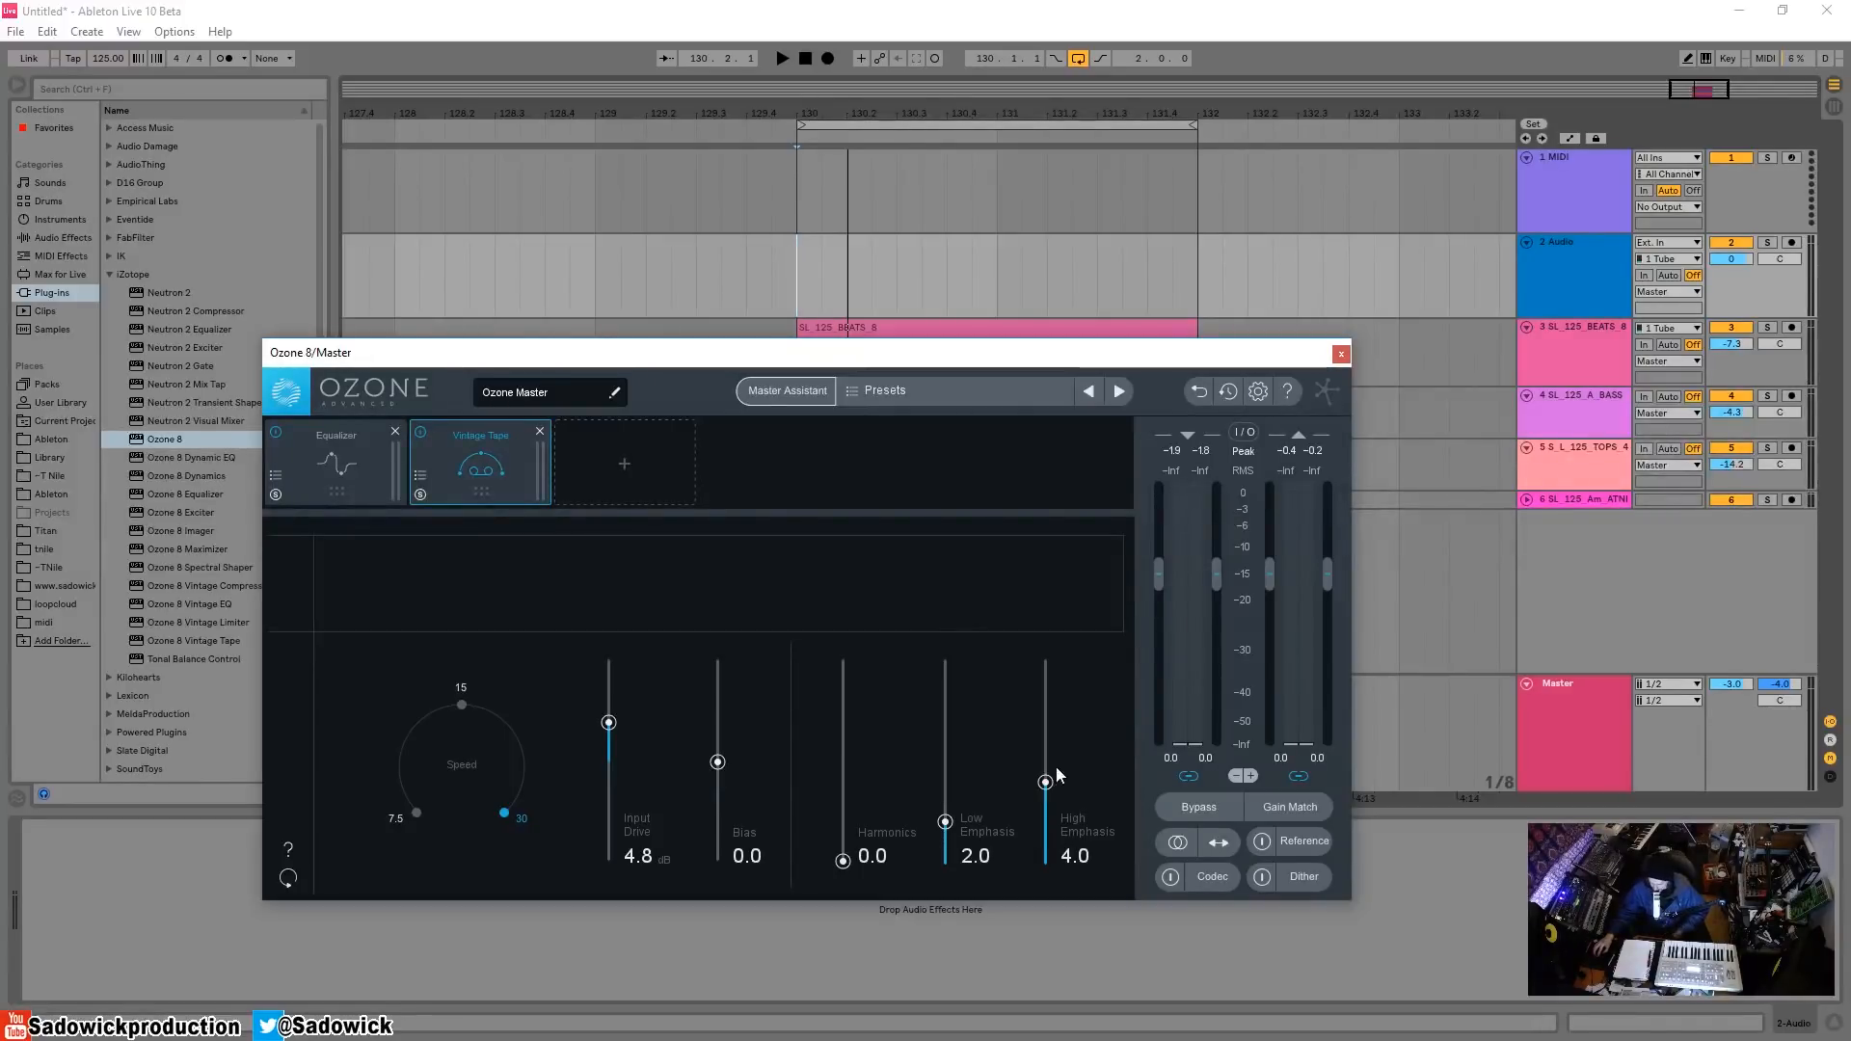
- During playback, set the Vintage Tape's Bias to about -2.7 and its High Emphasis to about 9.4
mouse_move(1051, 776)
left_mouse_down()
mouse_move(1061, 632)
mouse_move(1054, 789)
left_mouse_up()
key("space")
left_click_drag(719, 762, 717, 816)
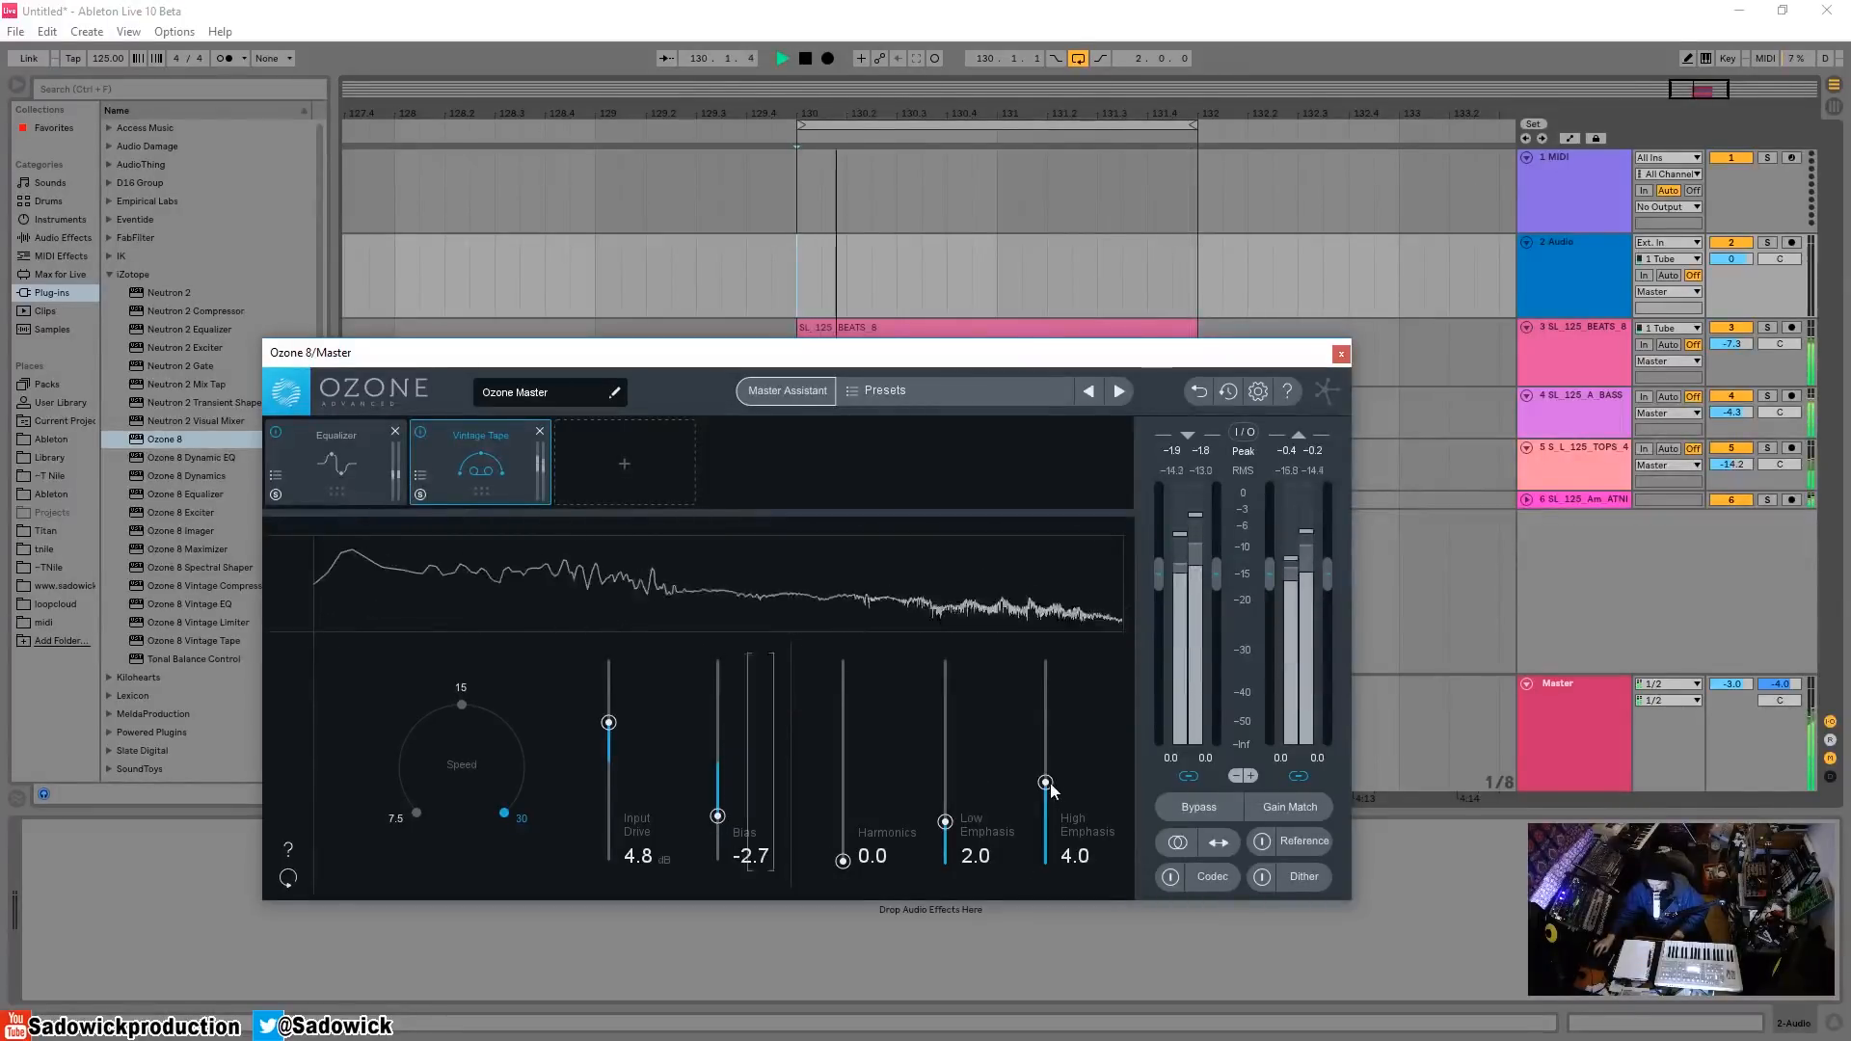
left_click_drag(1050, 783, 1061, 674)
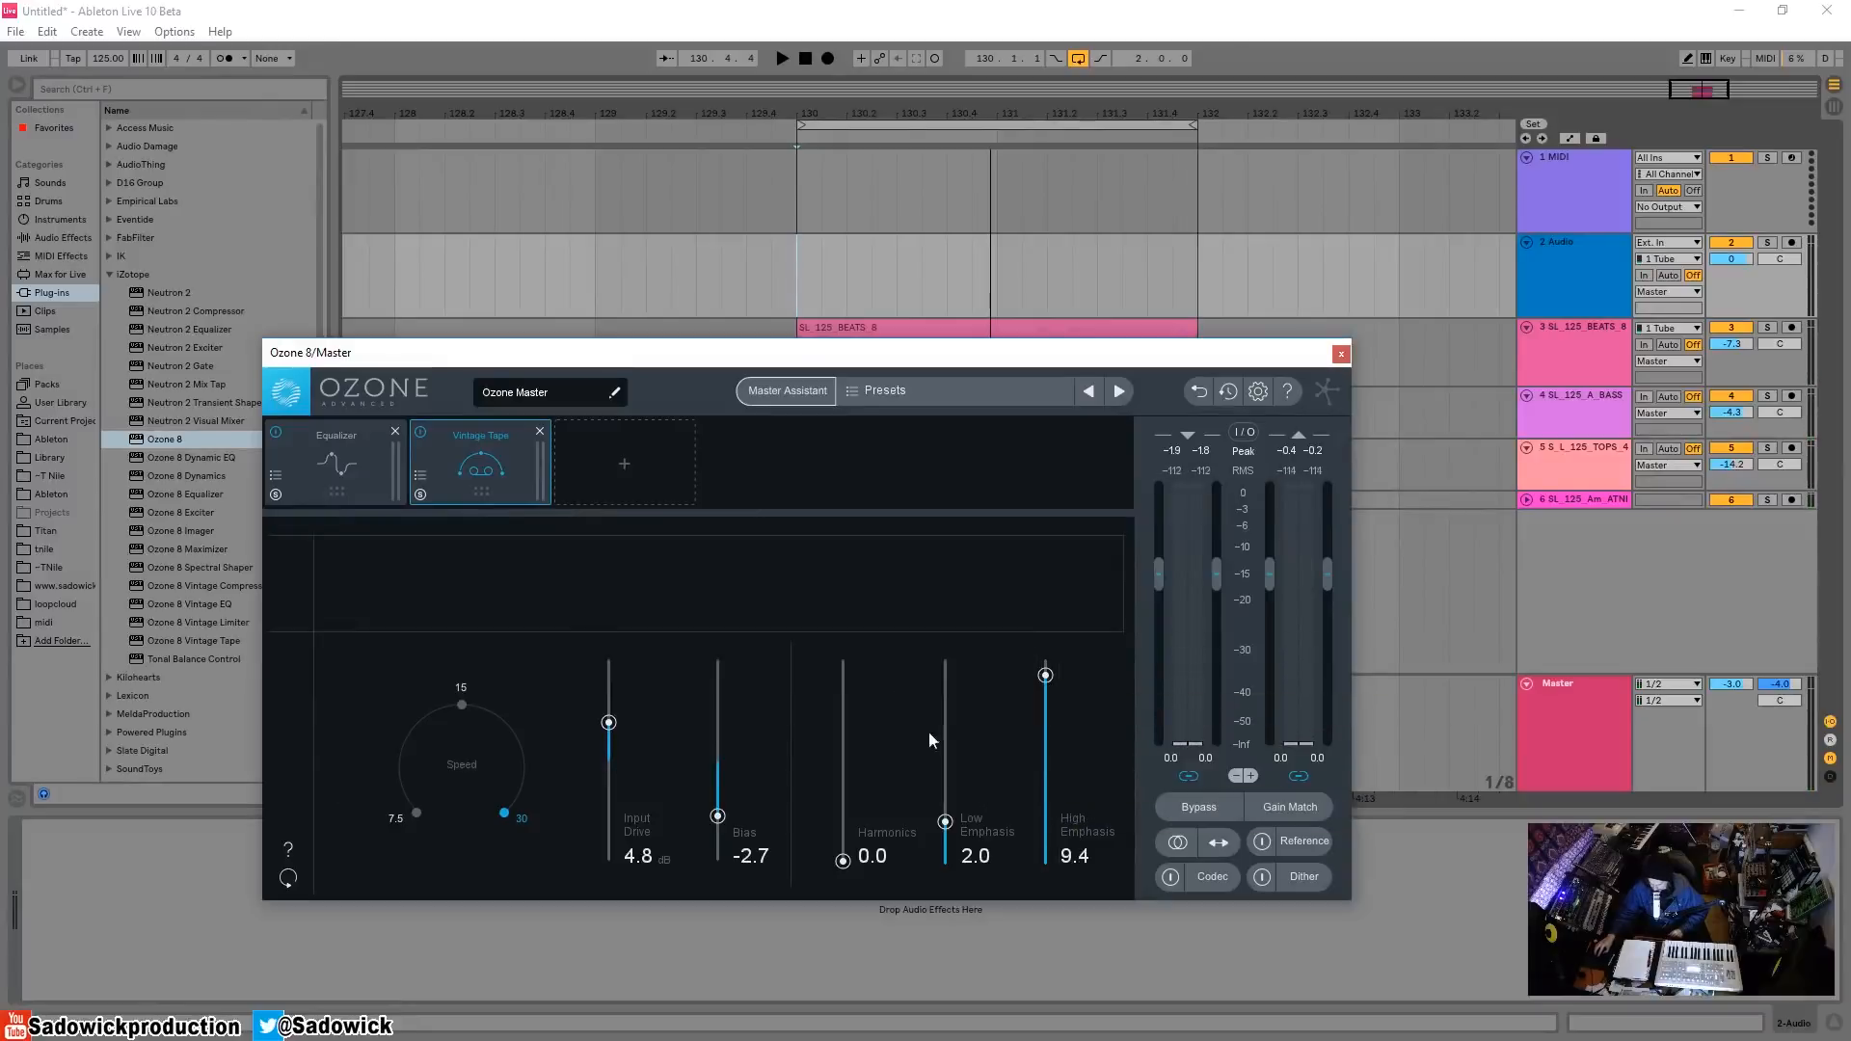
- Reset the Vintage Tape's High Emphasis, Bias and Input Drive to their default values
double_click(1052, 677)
double_click(718, 816)
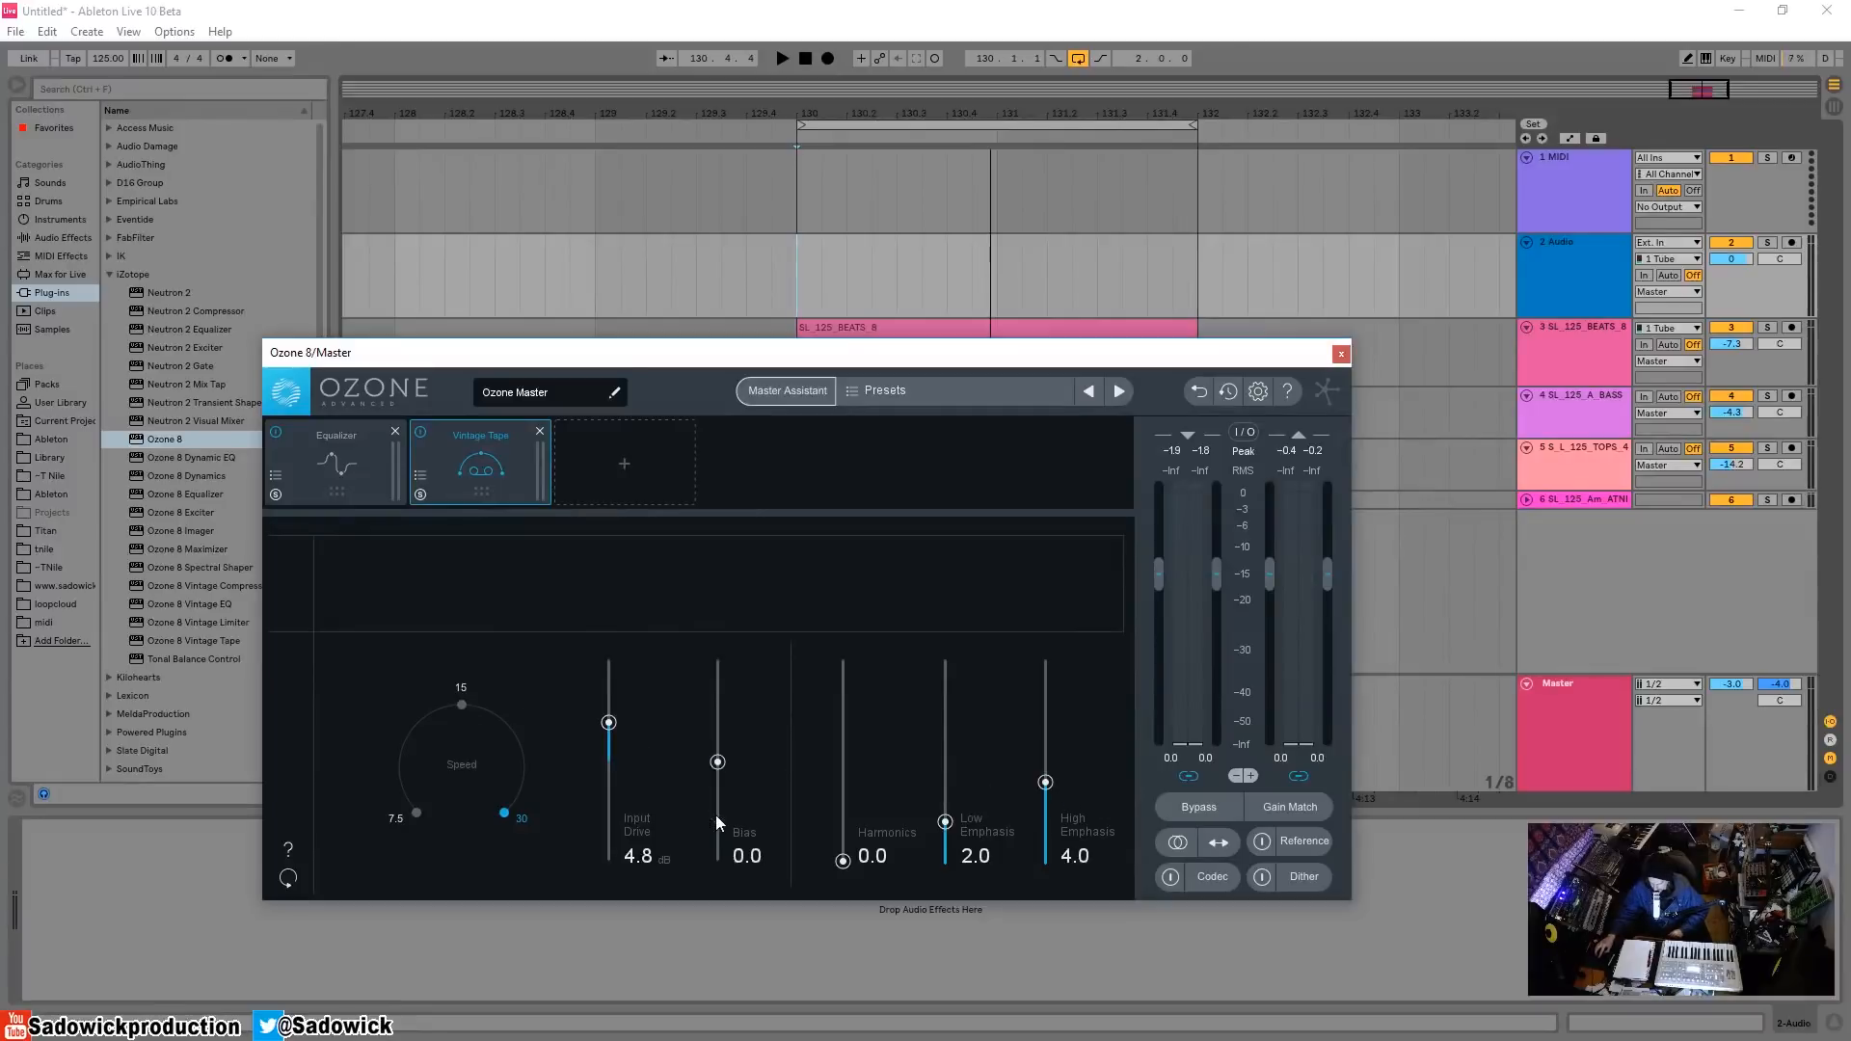
double_click(610, 725)
- Add a Dynamics module between the Equalizer and Vintage Tape, and reopen the choice of modules to add
left_click(649, 464)
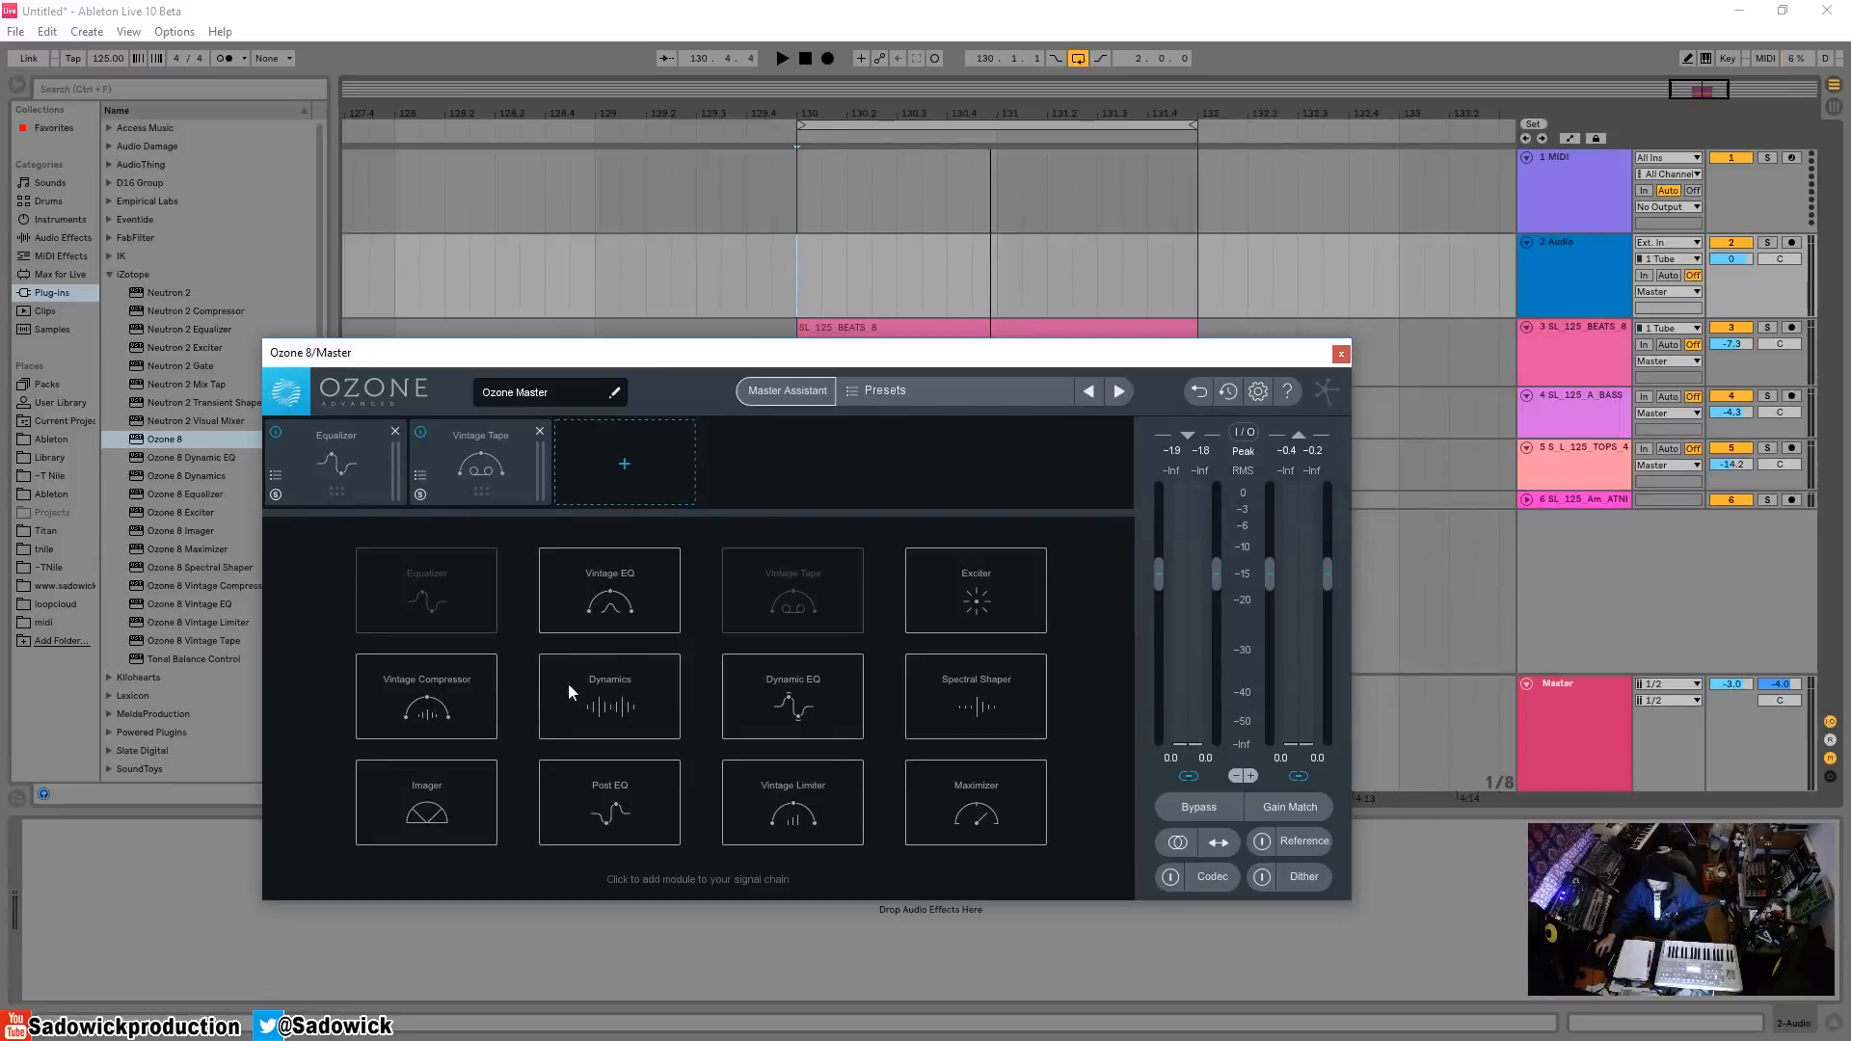
left_click(632, 698)
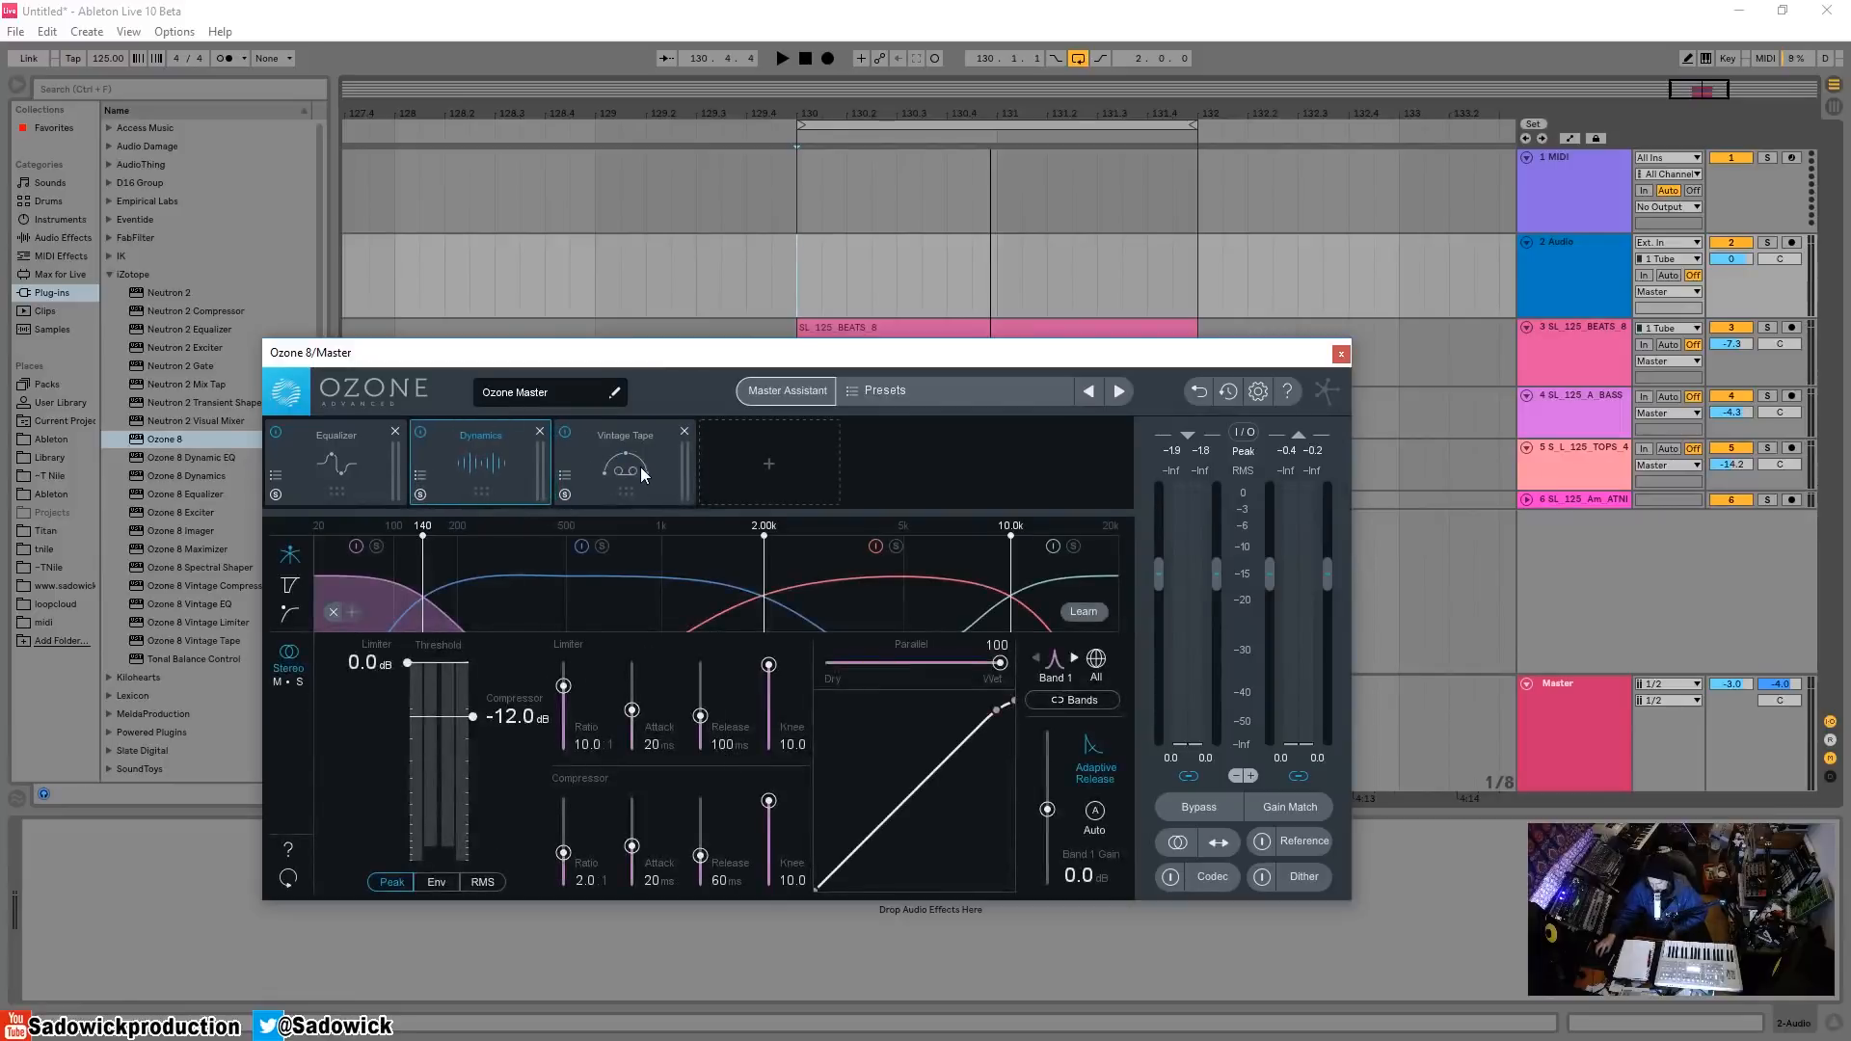
left_click(640, 467)
left_click(739, 457)
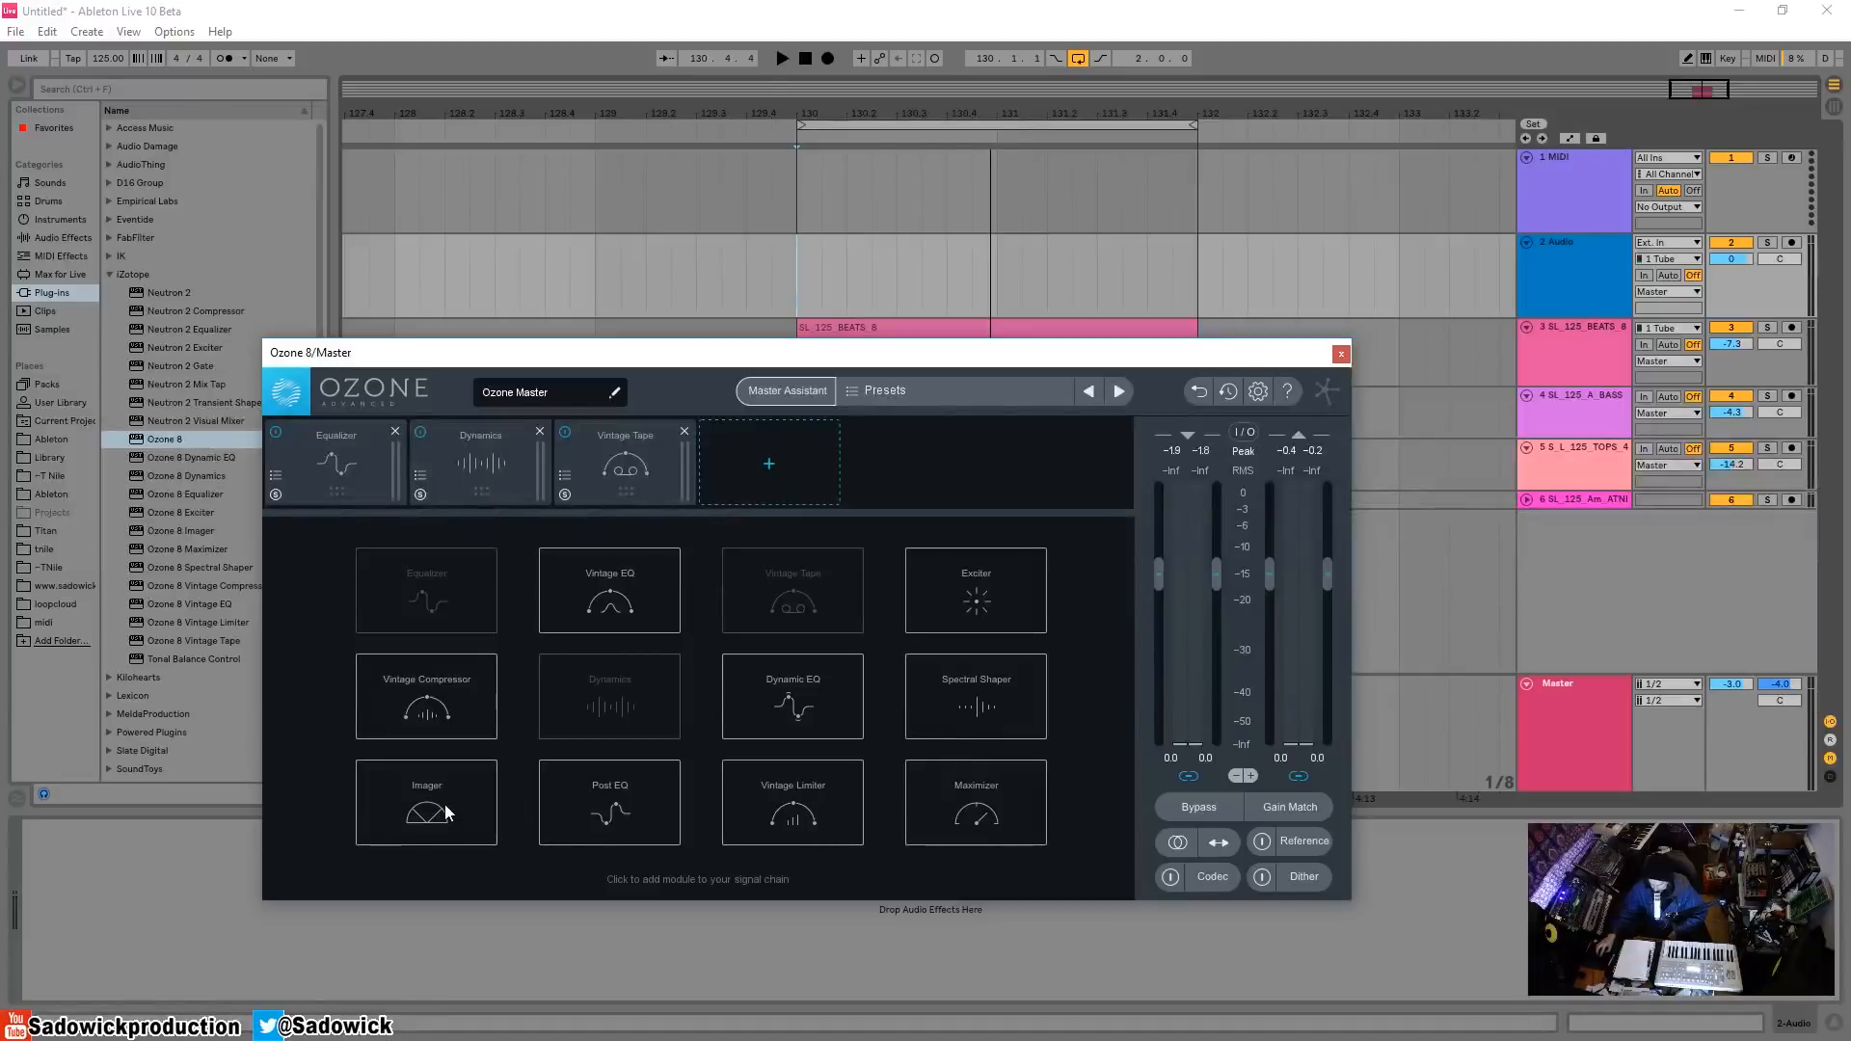
left_click(615, 482)
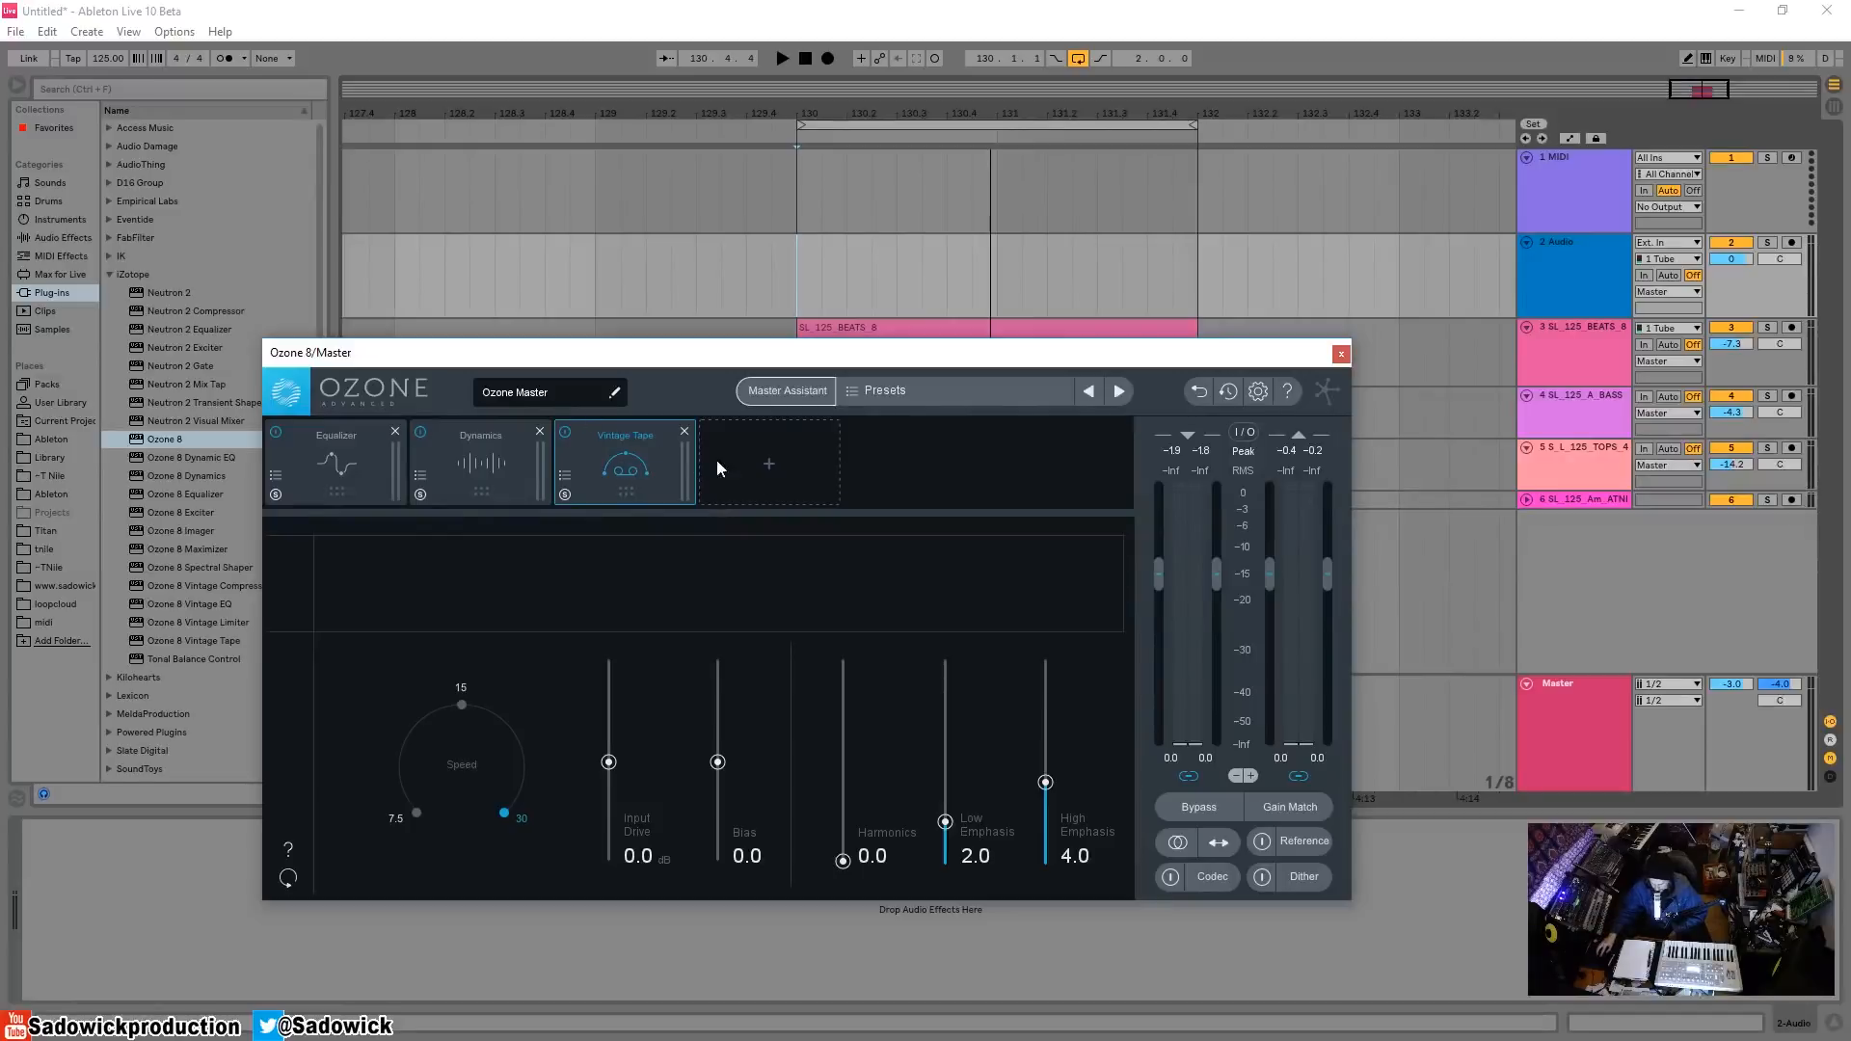
left_click(776, 463)
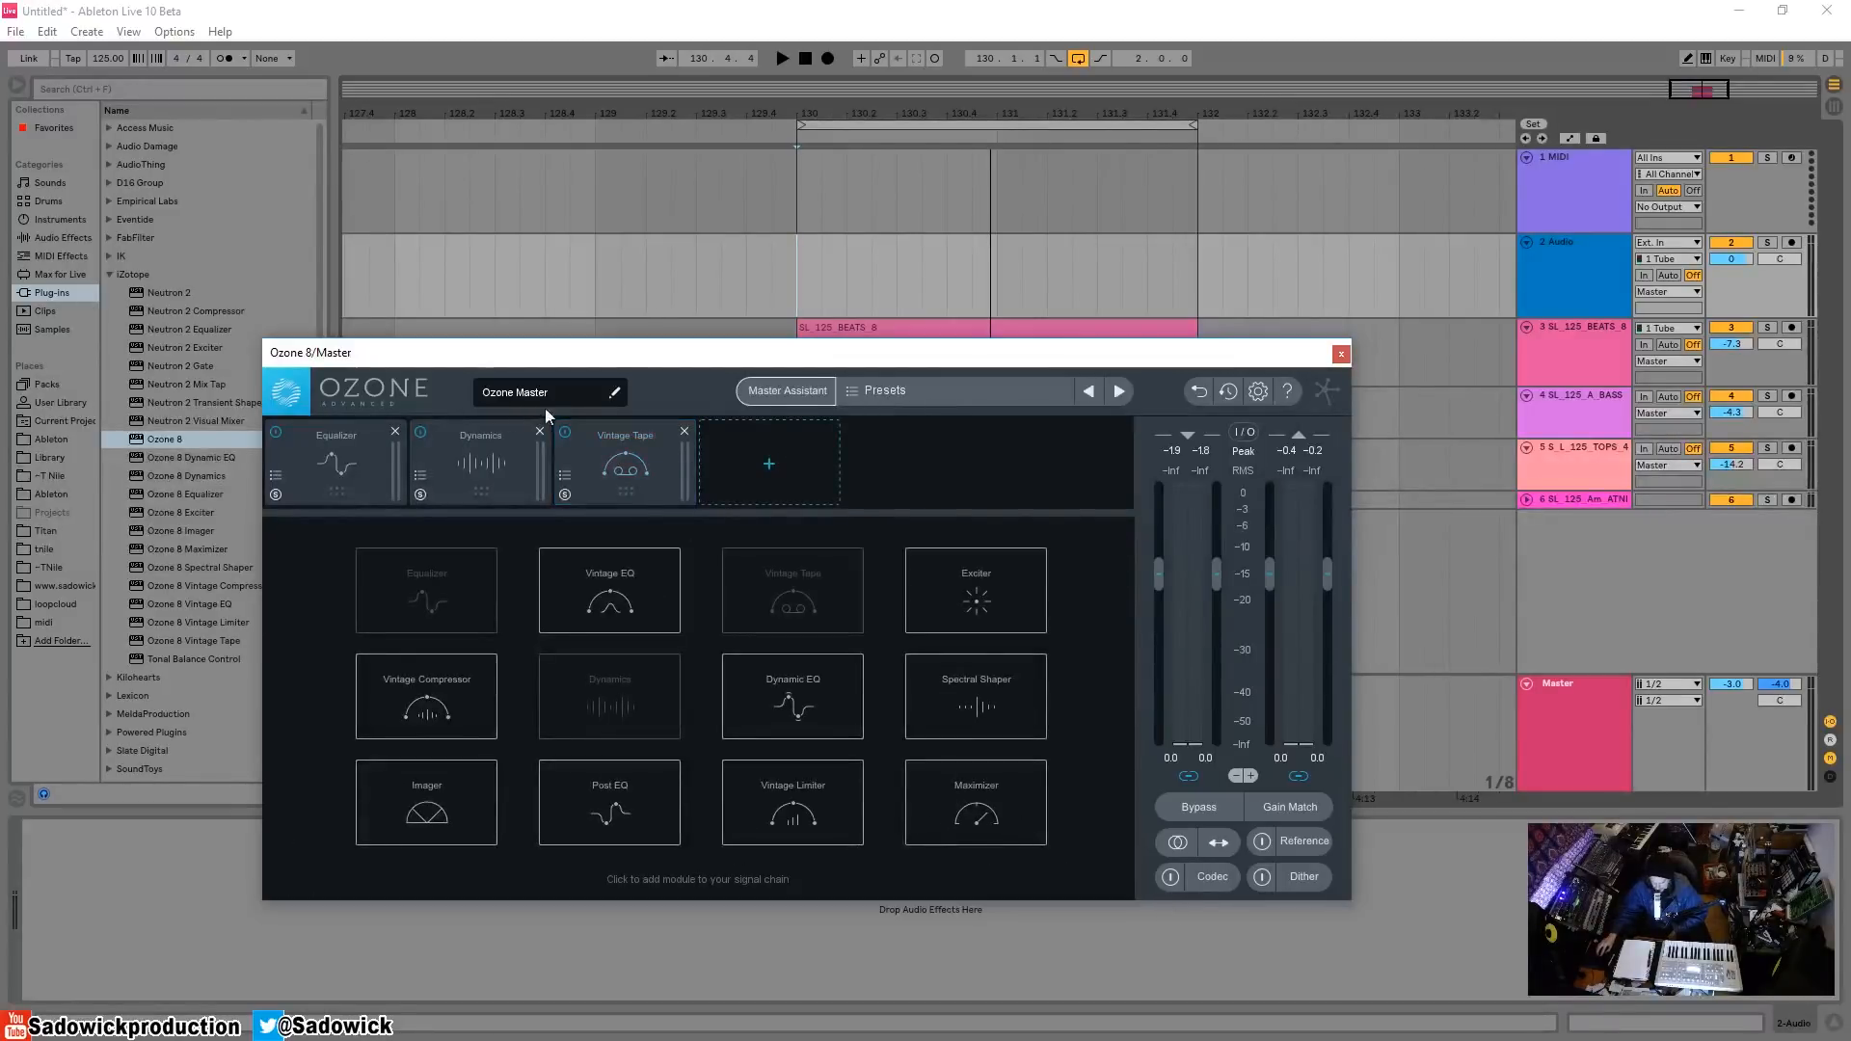
- Add a Maximizer at the end of the chain, and clear the chain down to the Equalizer alone
left_click(964, 820)
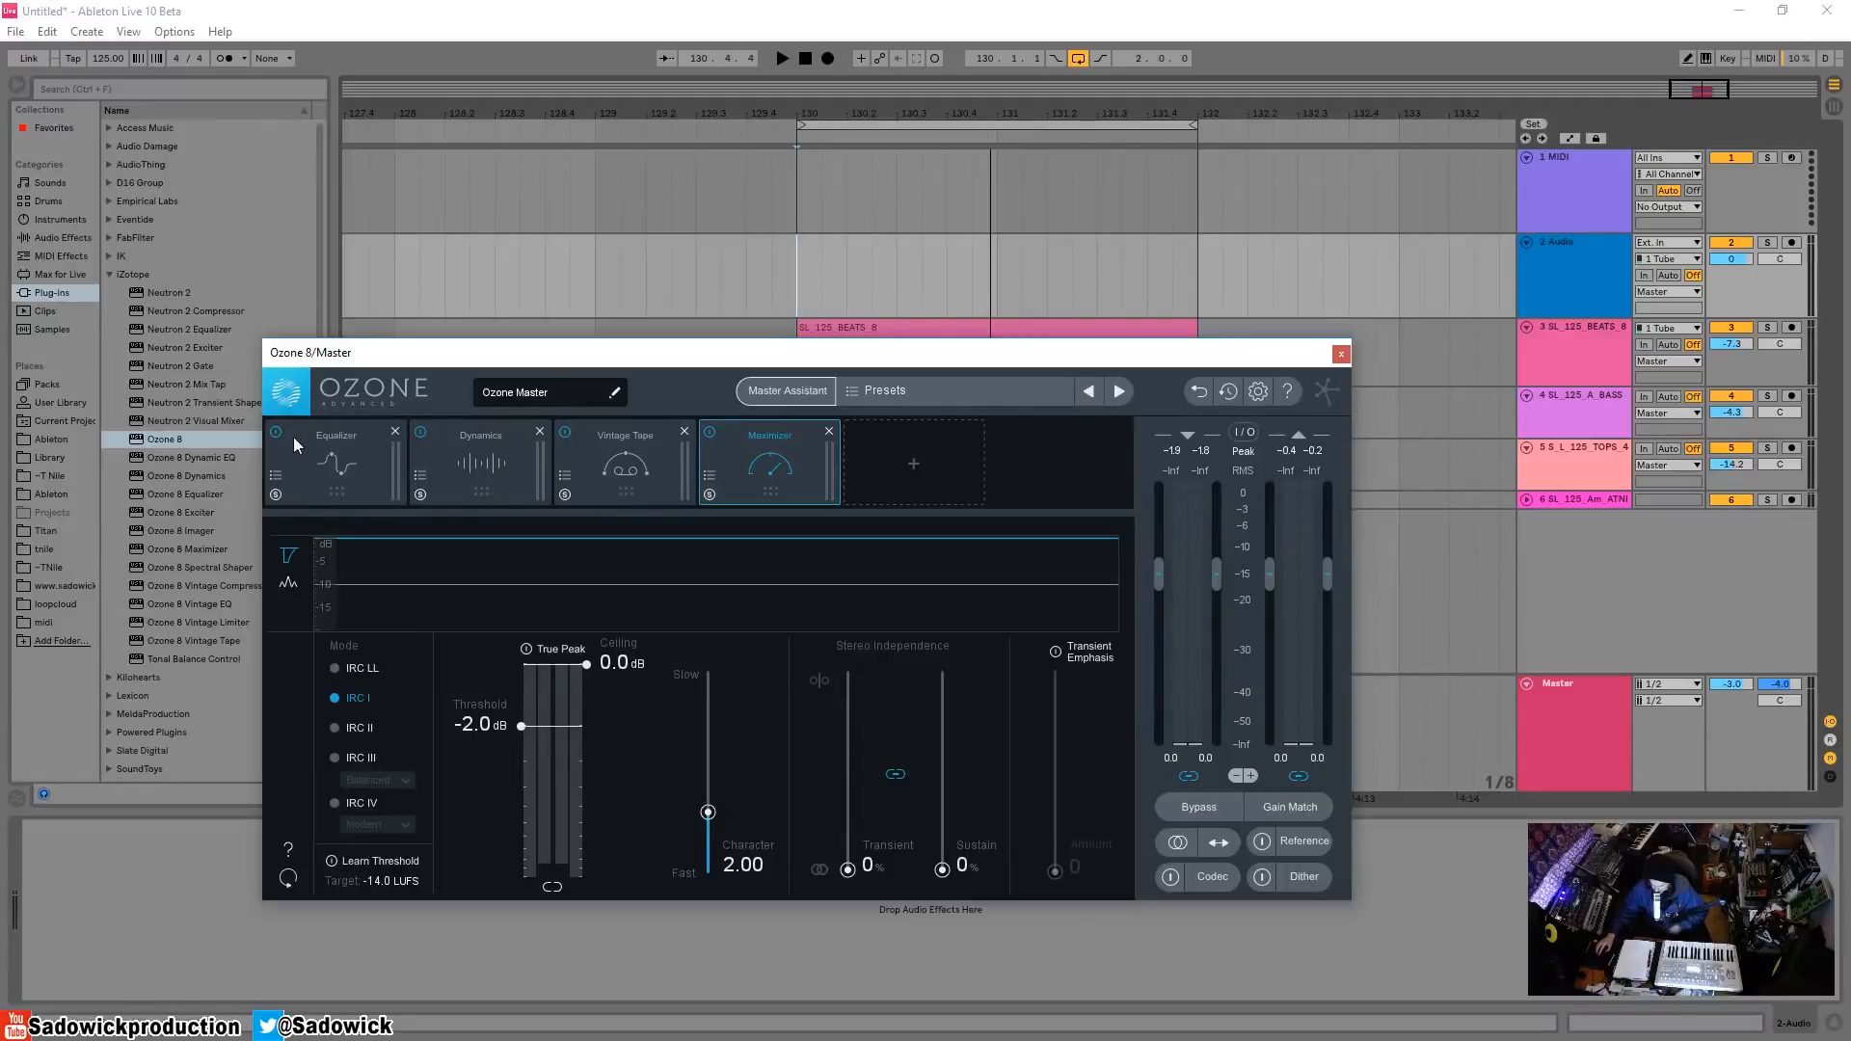
left_click(648, 470)
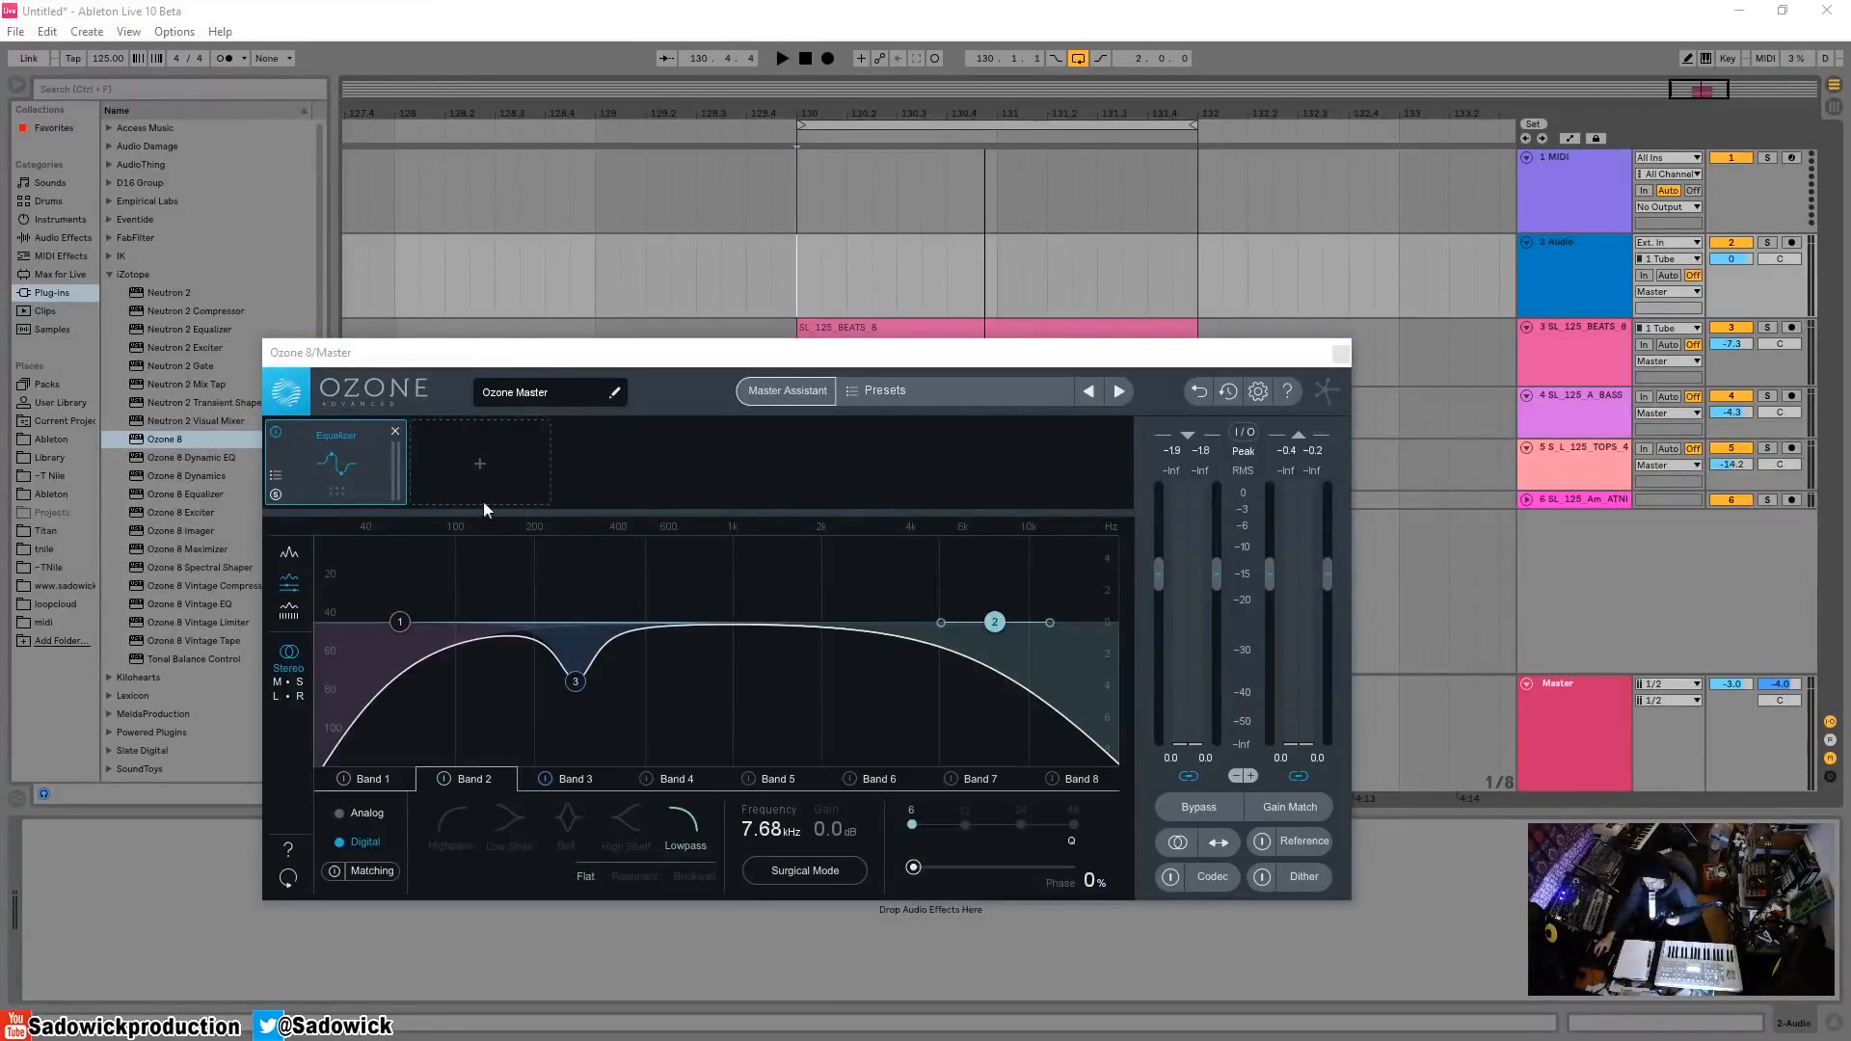
- Add an Exciter module after the Equalizer and reduce it to a single full-range band
left_click(480, 465)
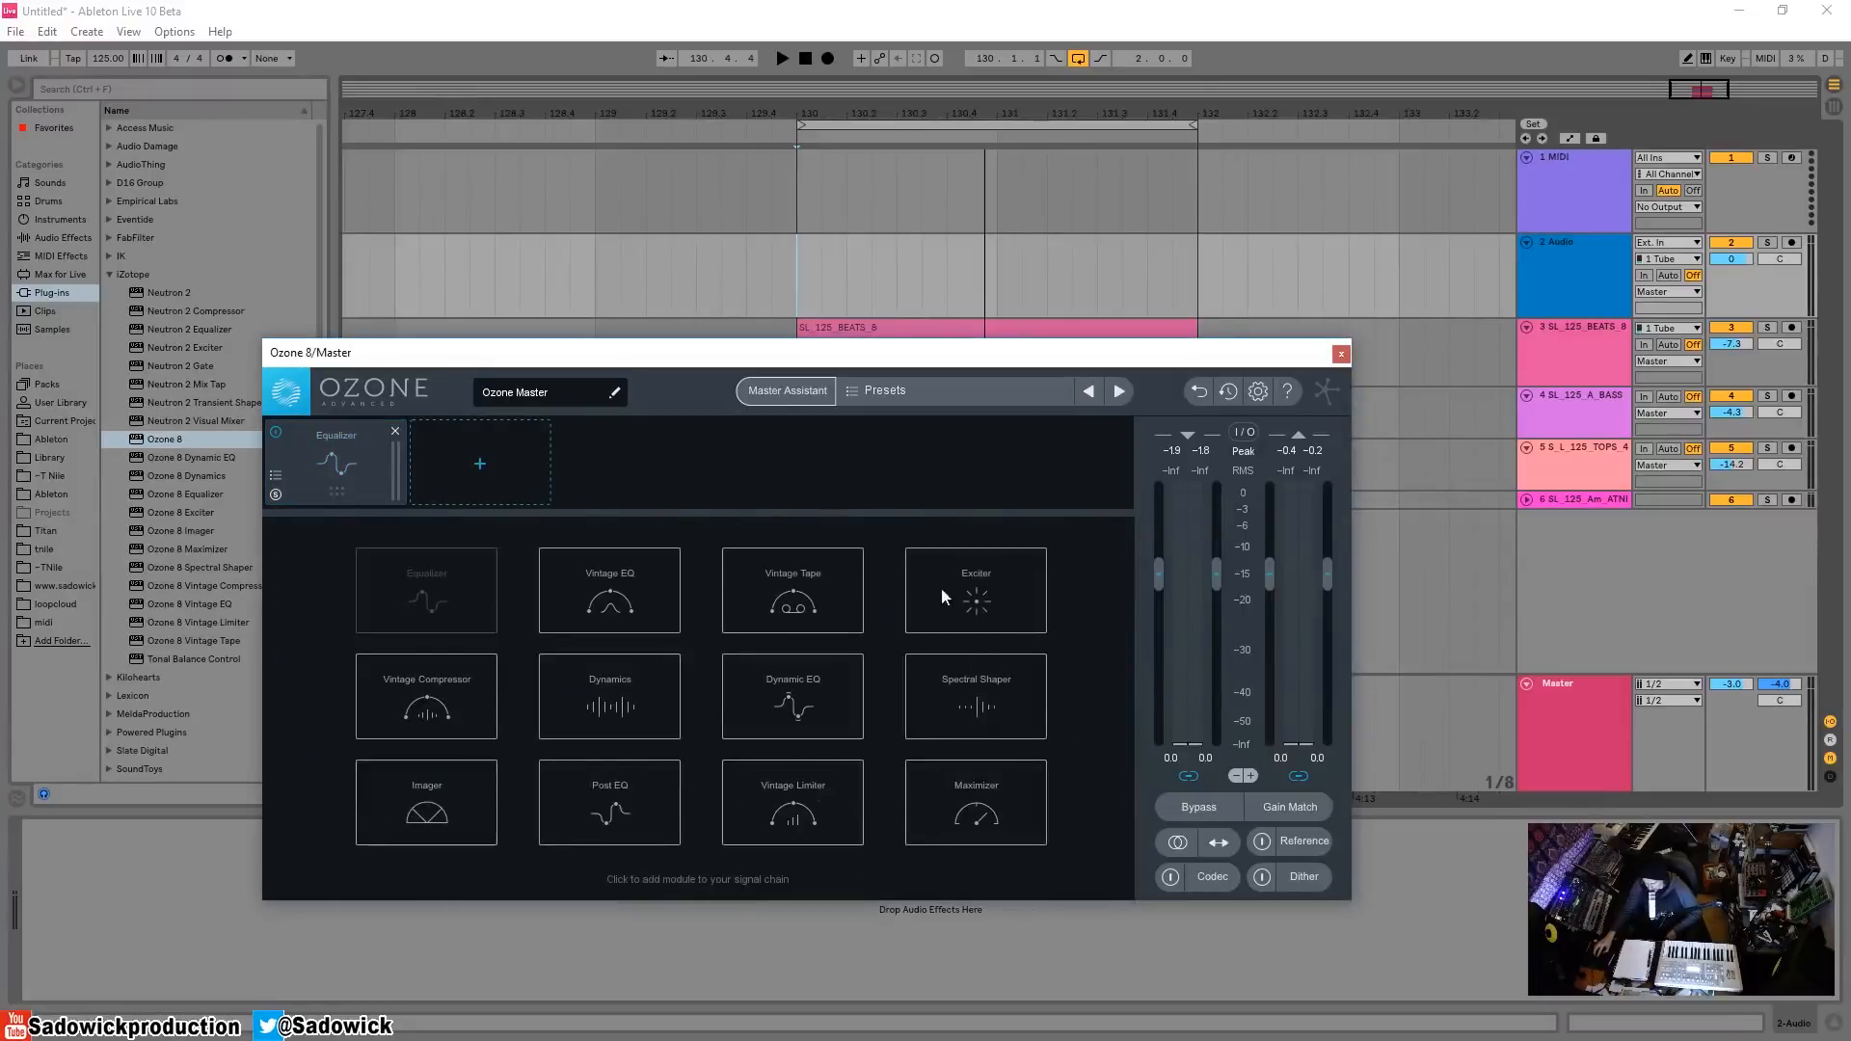
left_click(980, 581)
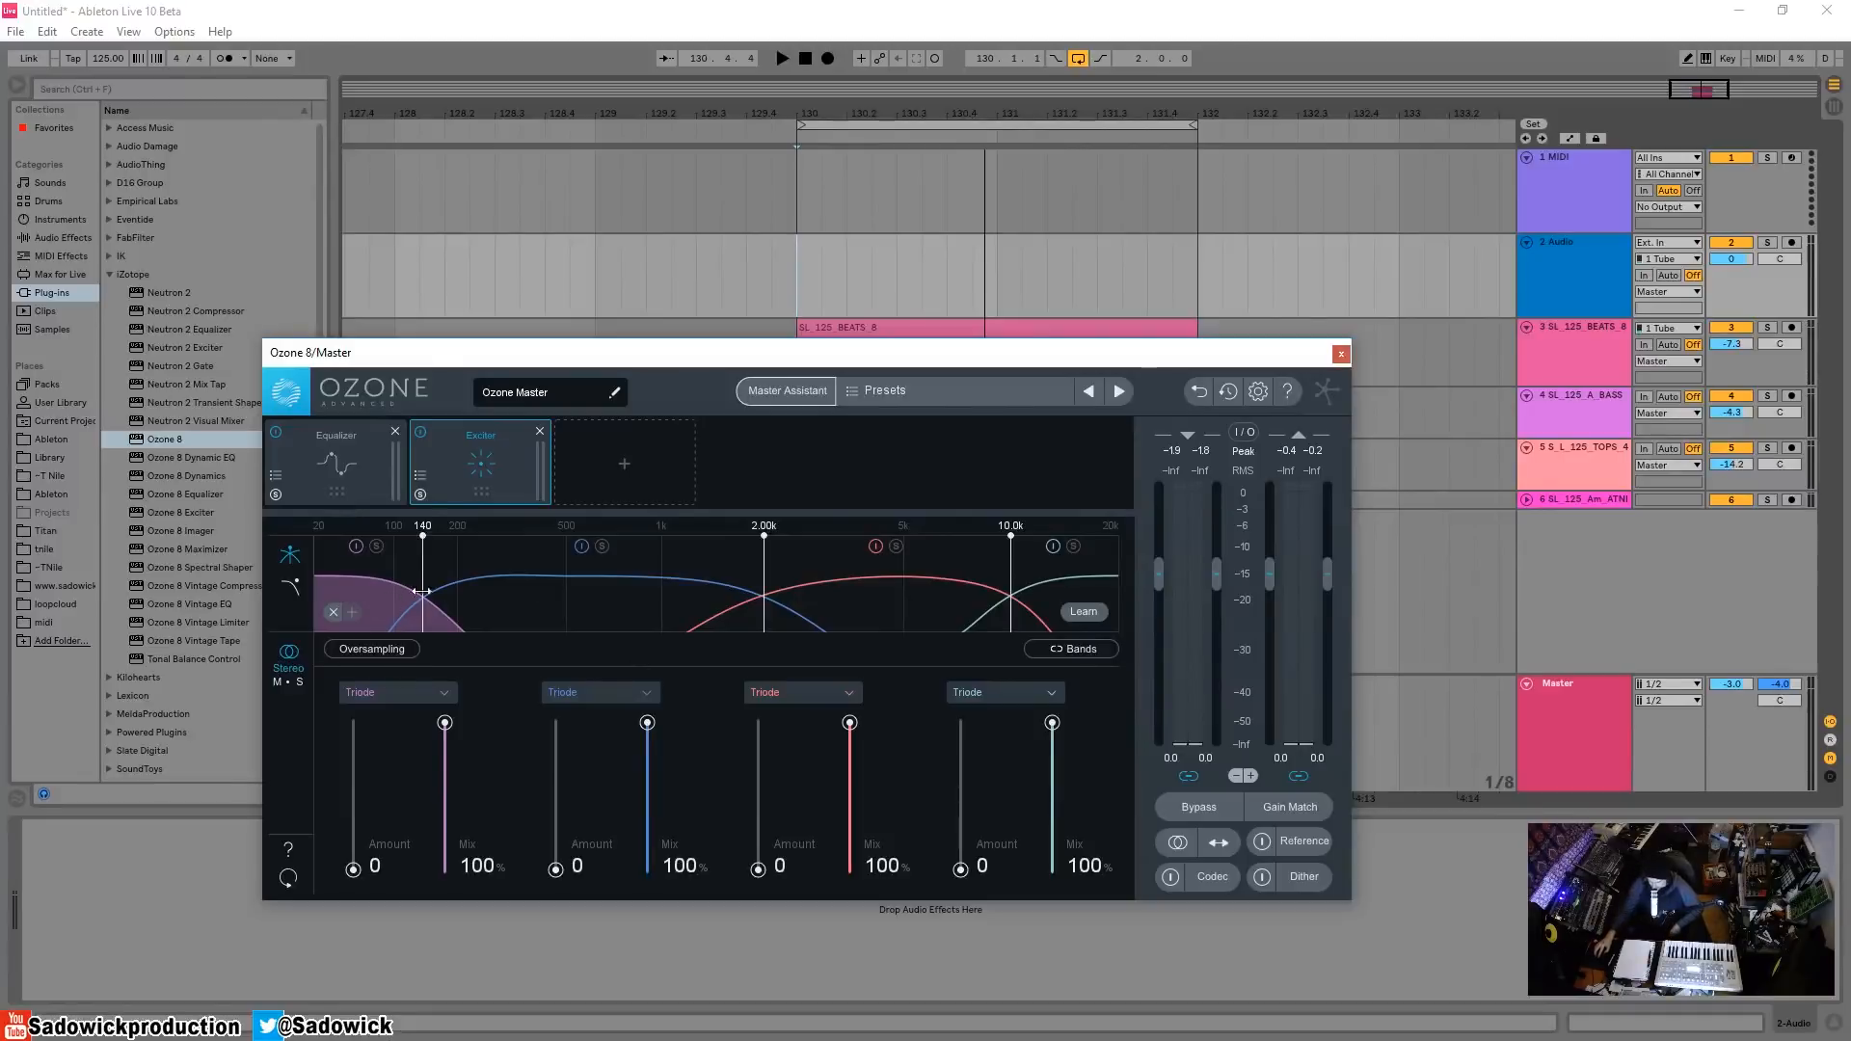
left_click(333, 613)
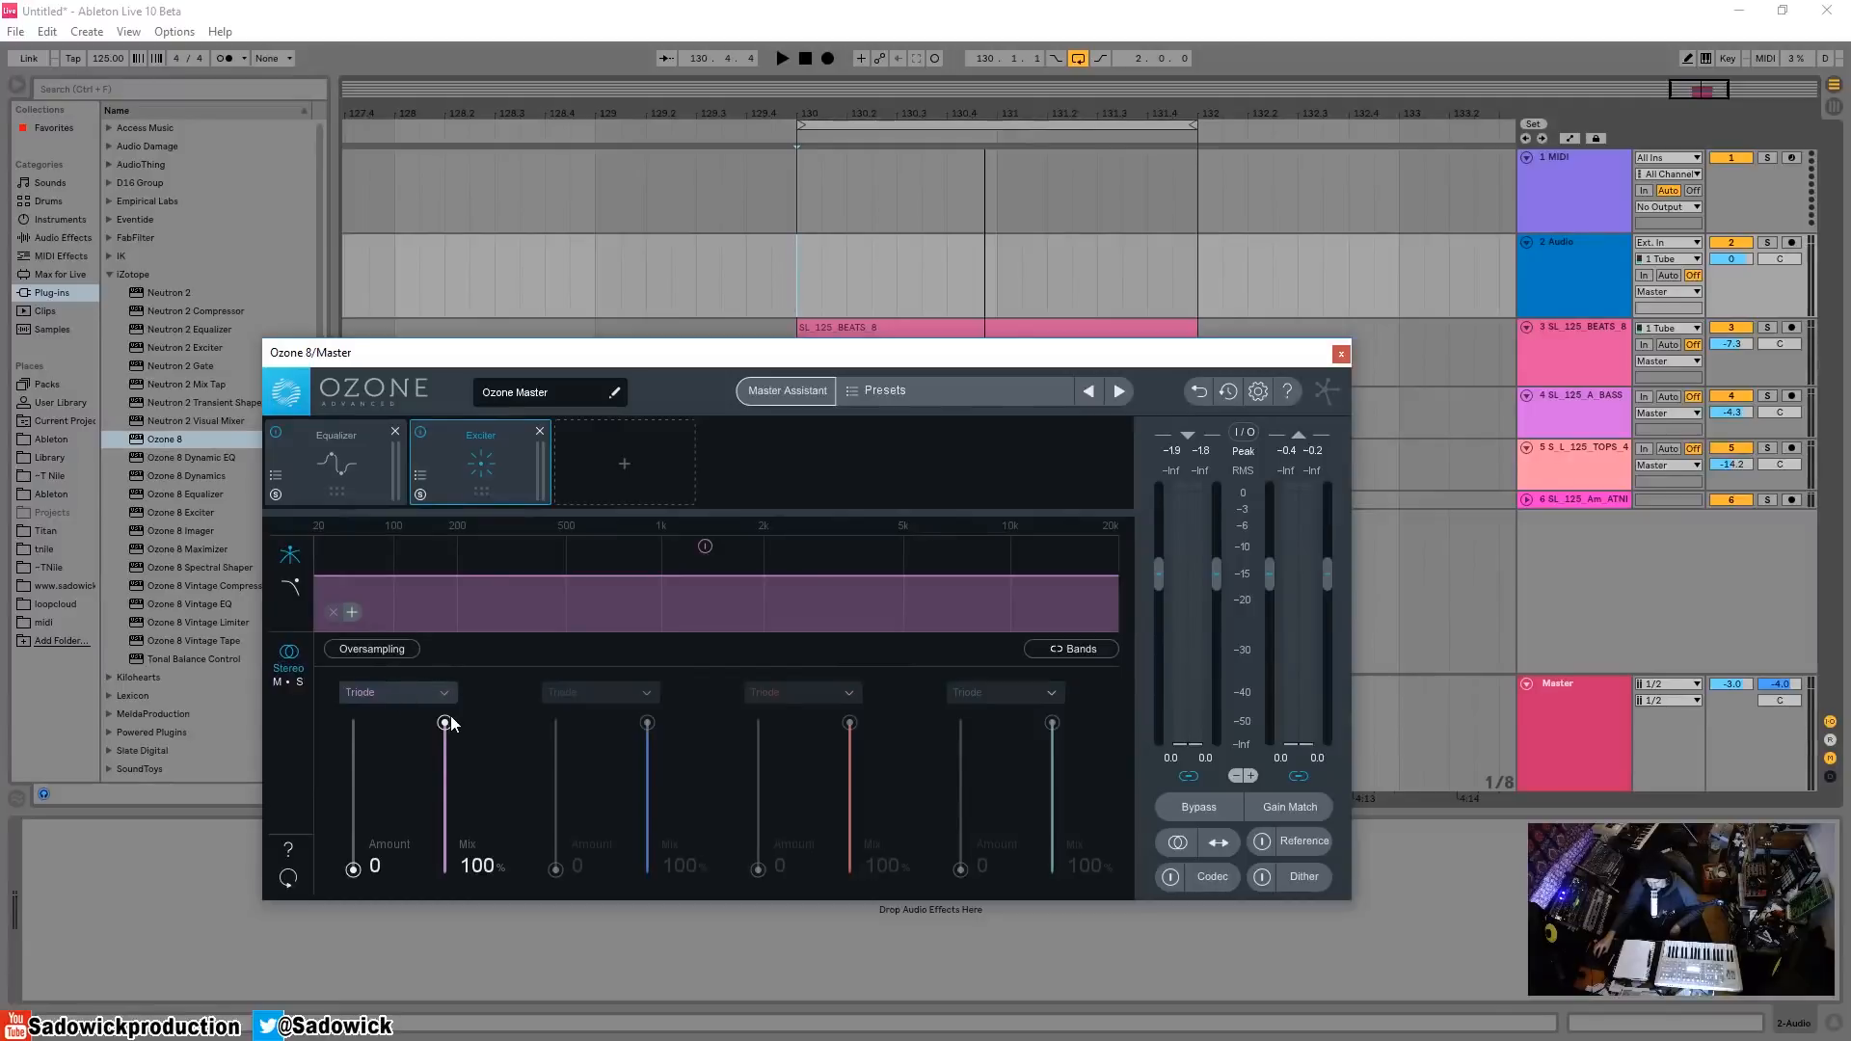
- Try splitting the Exciter into two bands at about 594 Hz, and merge it back into one band
left_click(352, 613)
left_click_drag(421, 577, 589, 571)
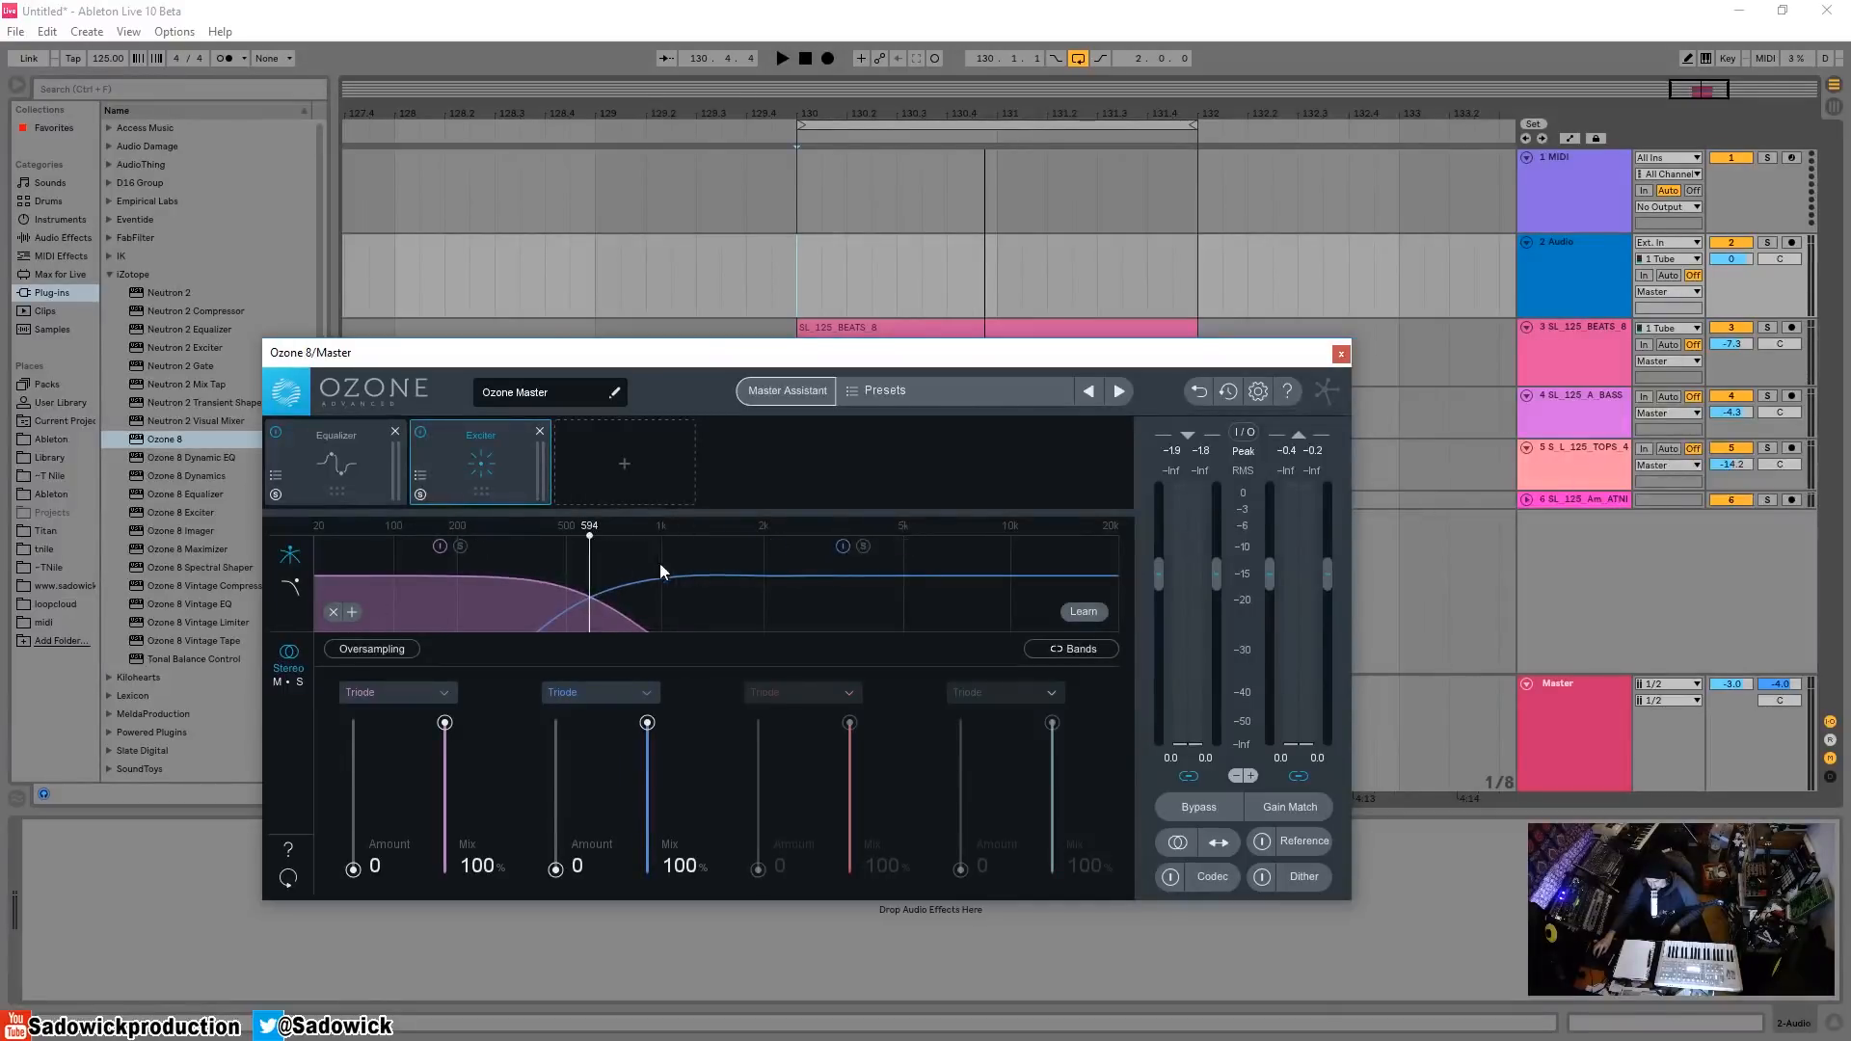
left_click(332, 611)
- Set the Exciter's band to Analog mode and audition a raised Amount while the loop plays, returning it to 0
left_click(401, 691)
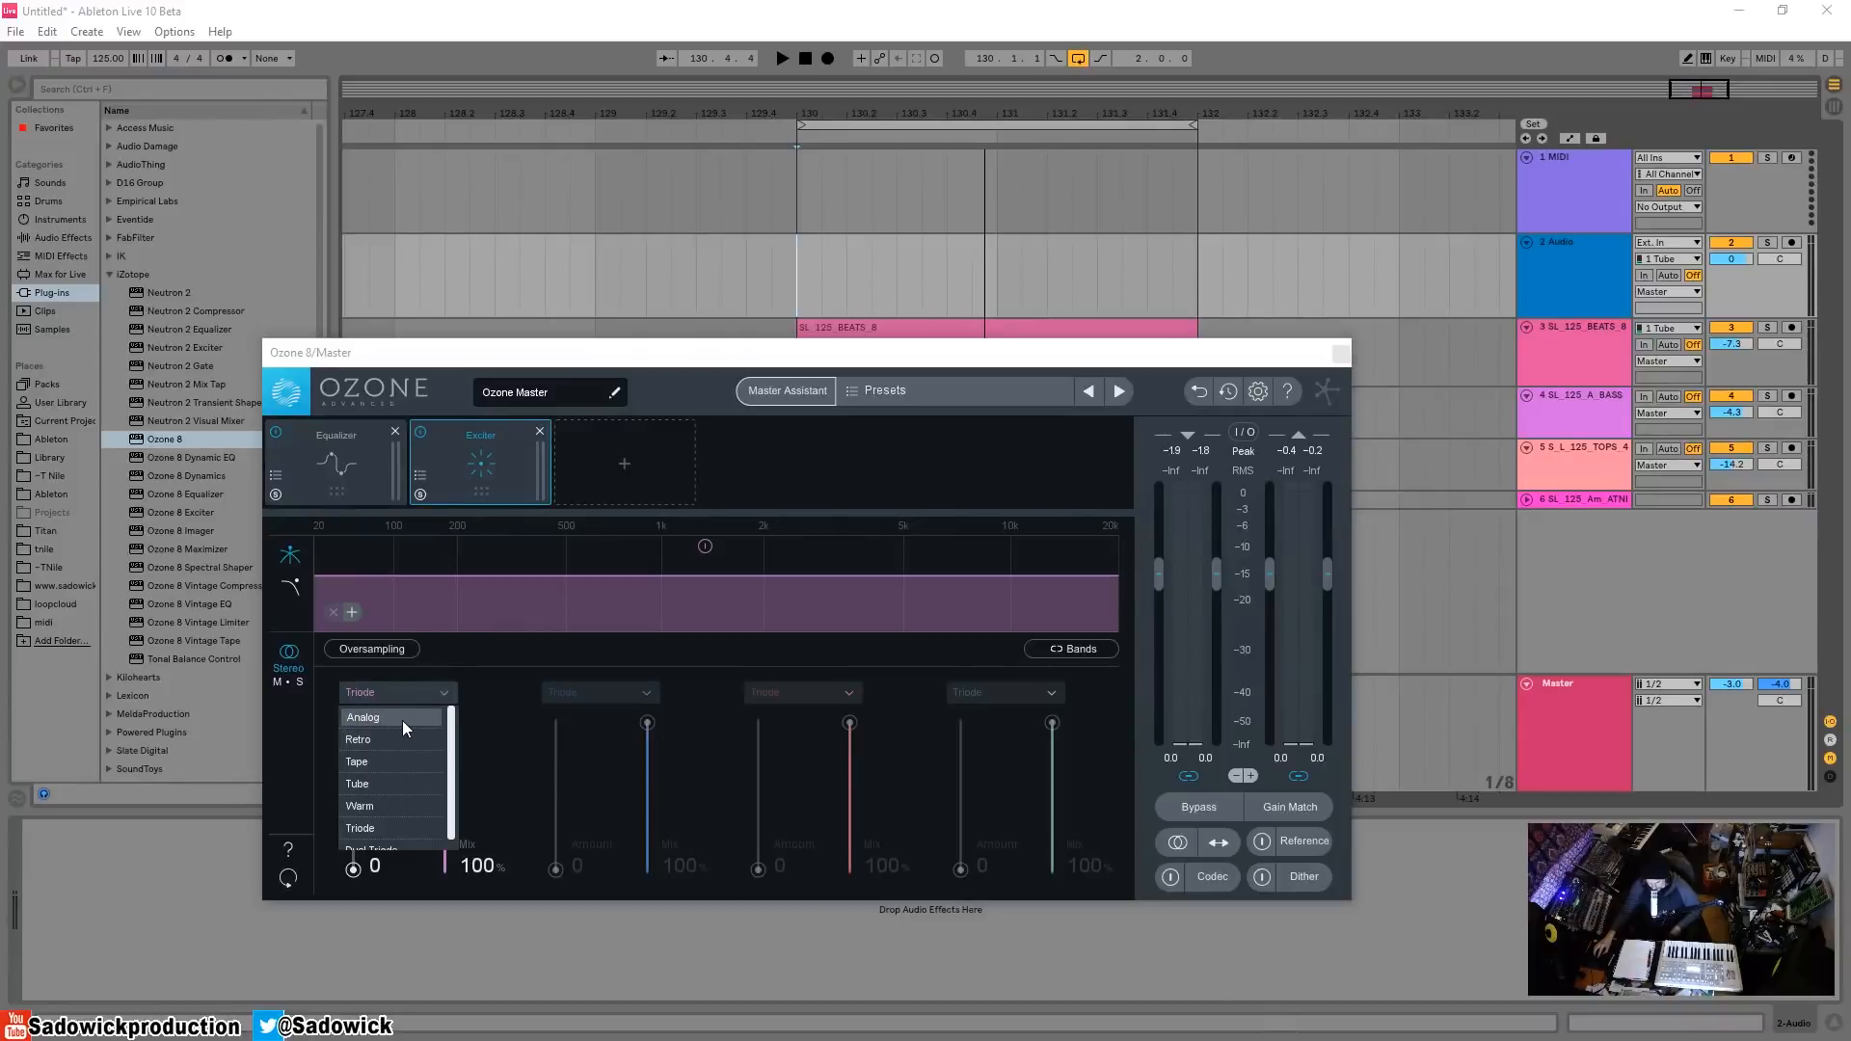
left_click(402, 720)
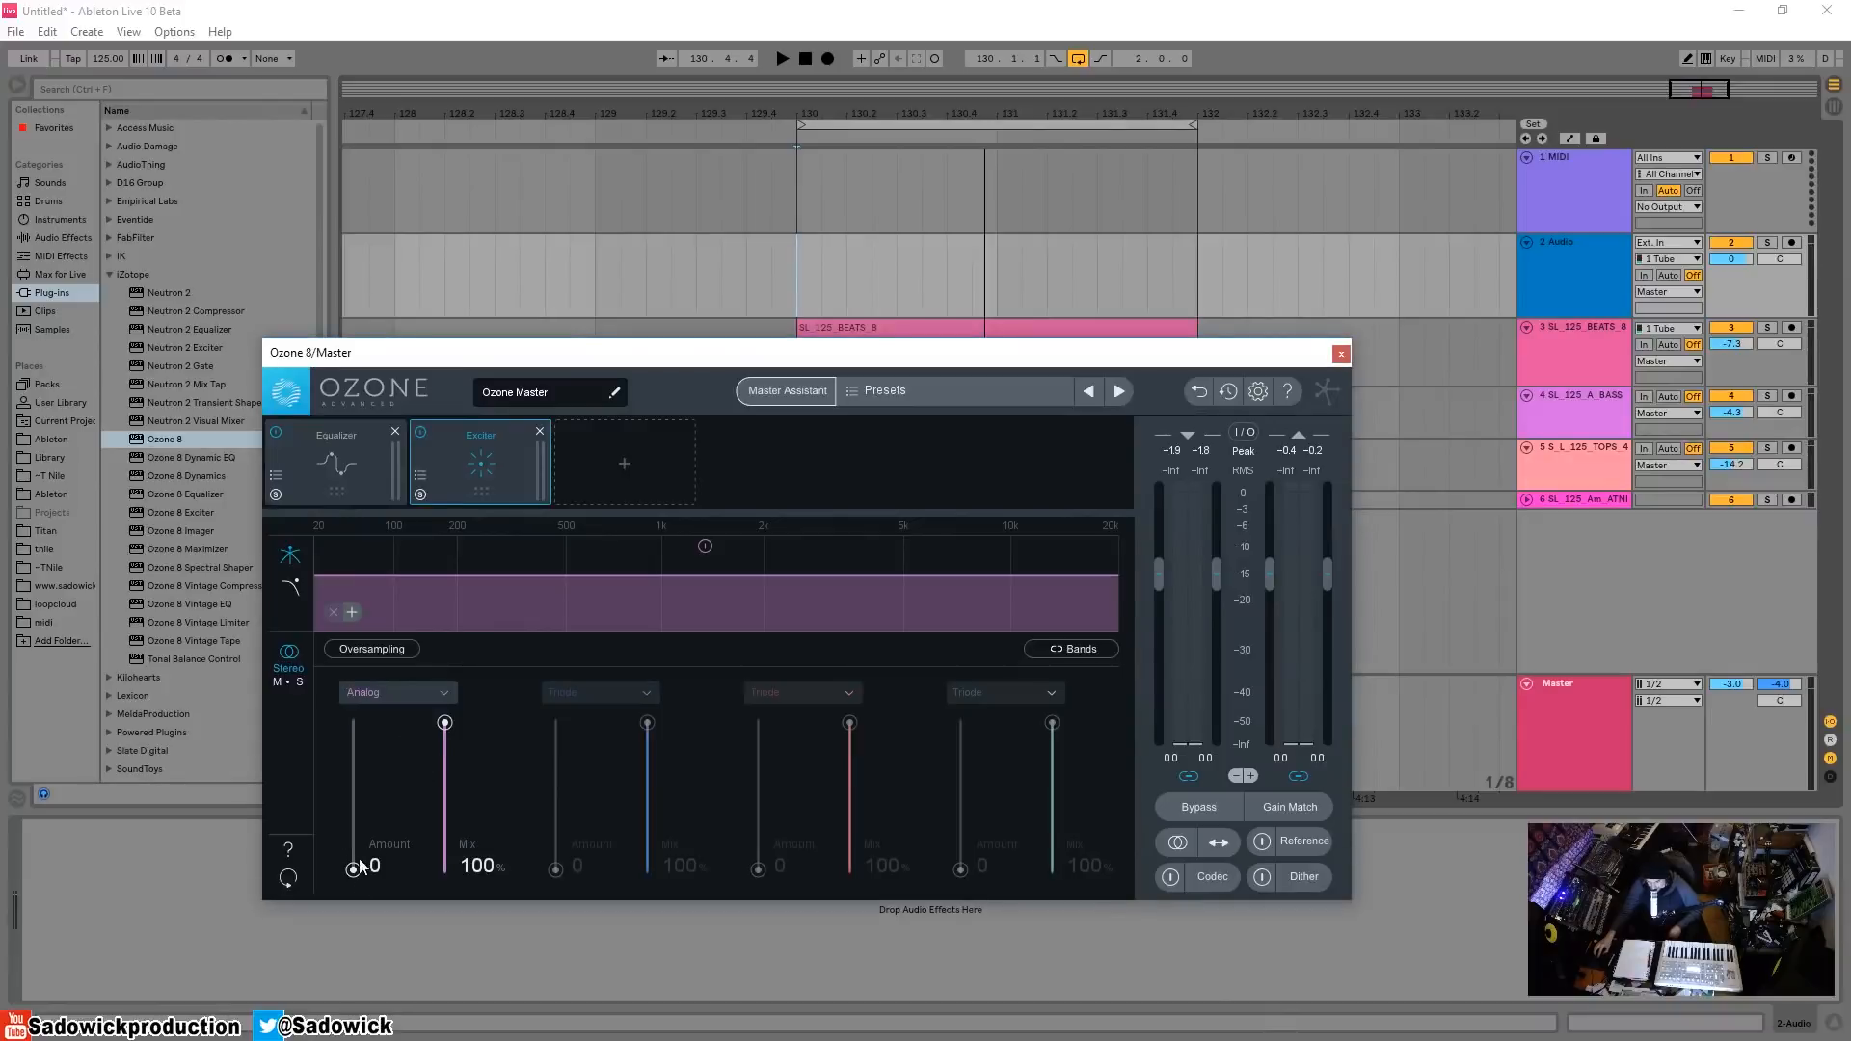
key("space")
mouse_move(355, 872)
left_mouse_down()
mouse_move(355, 727)
mouse_move(363, 859)
left_mouse_up()
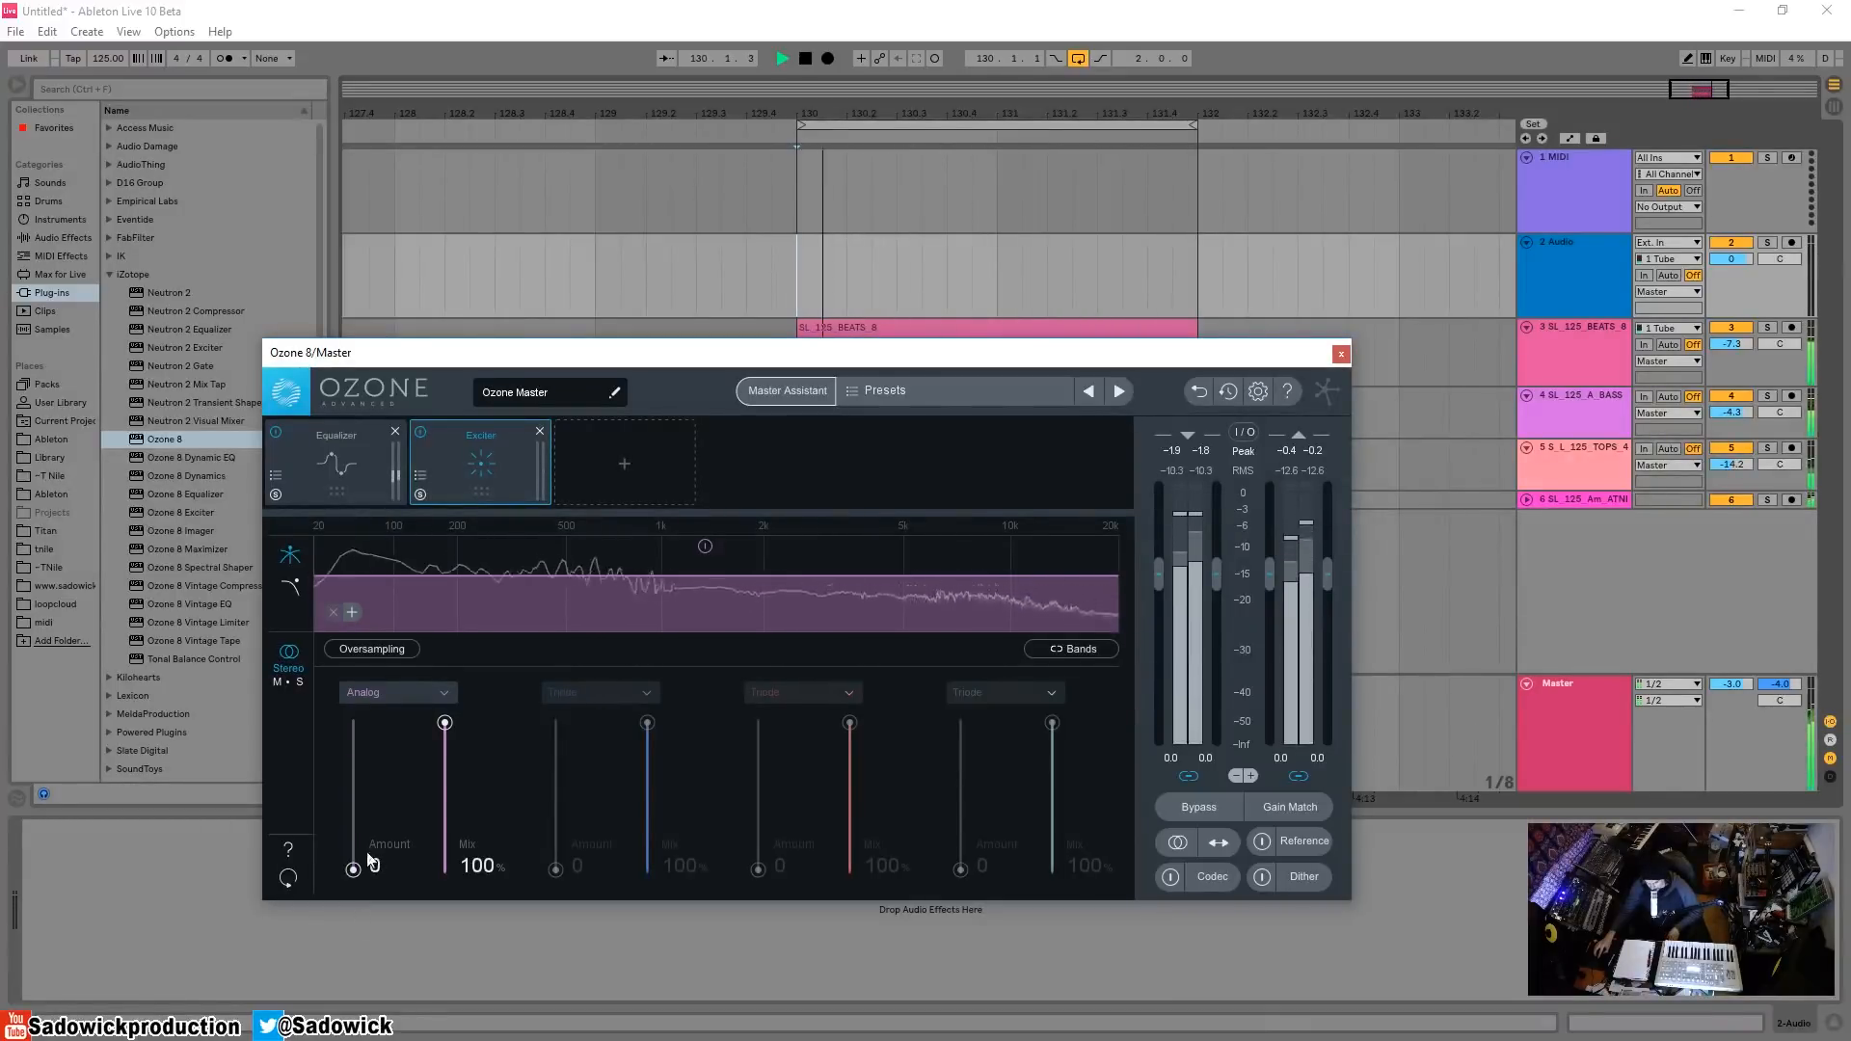
key("space")
- Switch the Exciter's band to Retro mode and audition its Amount during playback, ending at 0
left_click(391, 690)
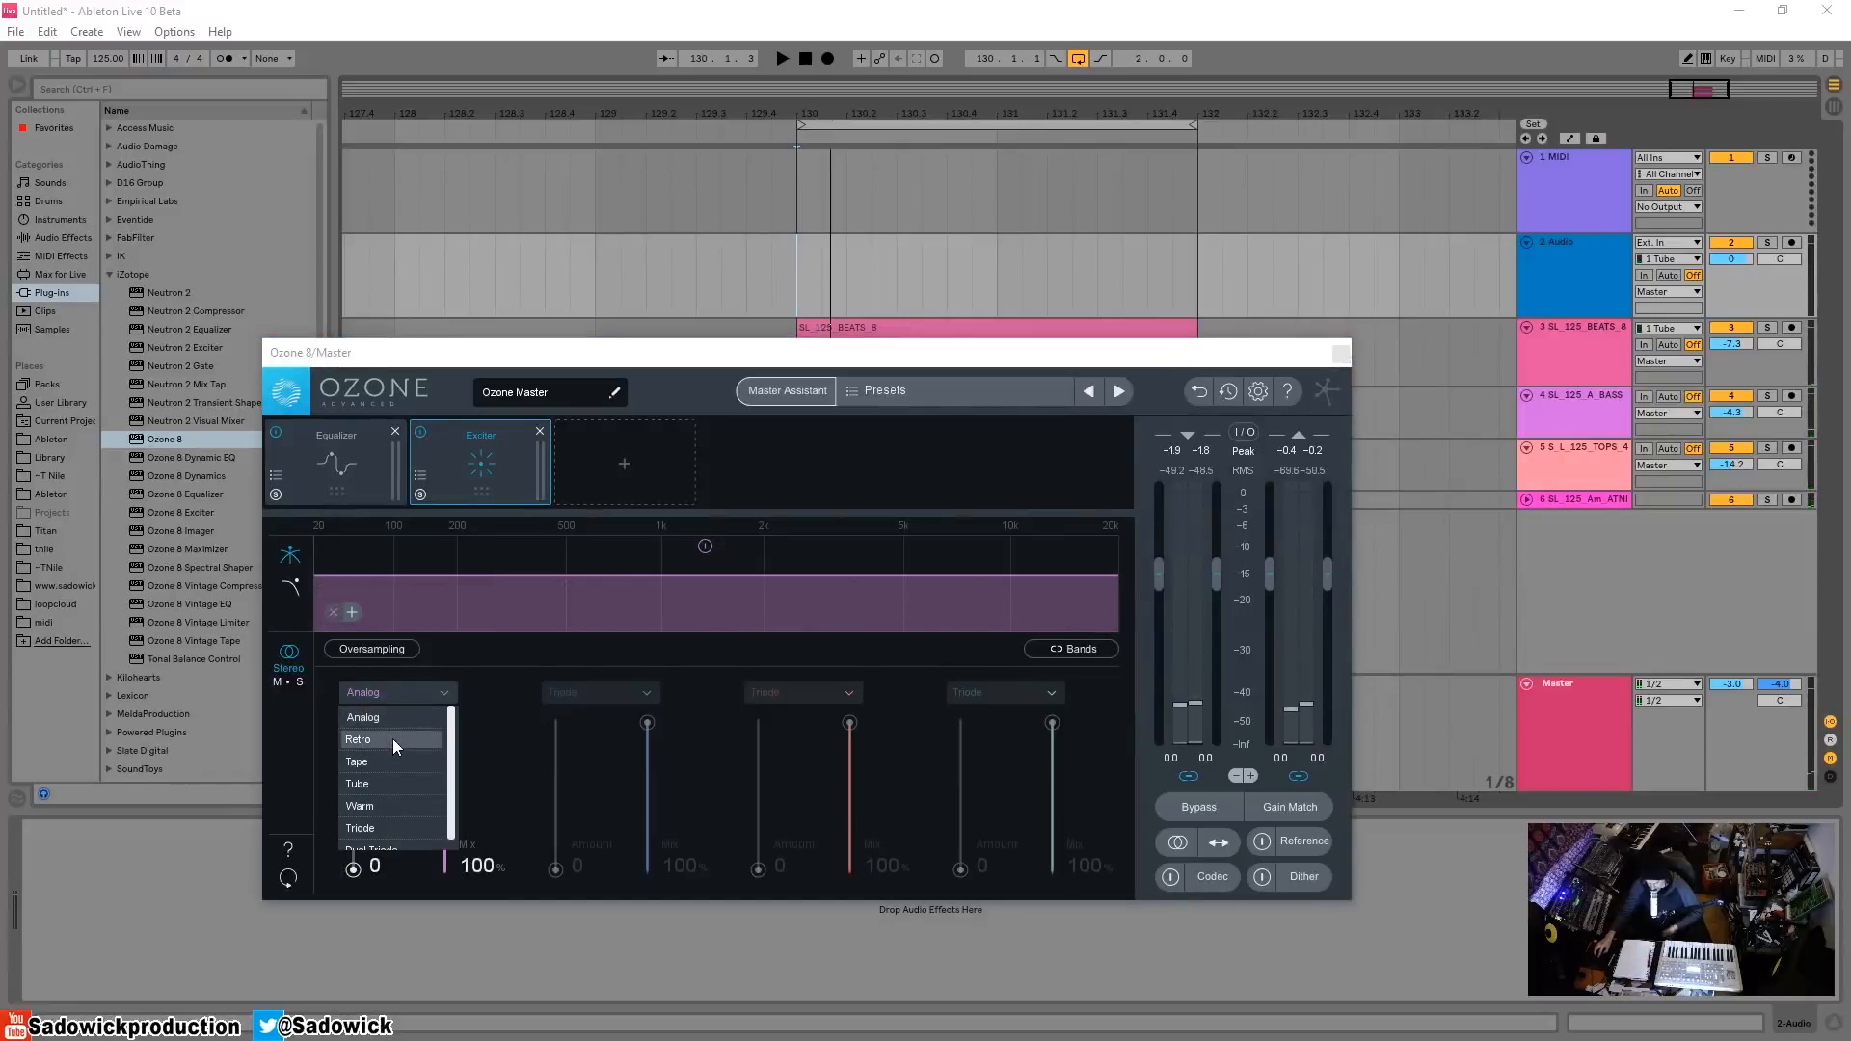
left_click(392, 738)
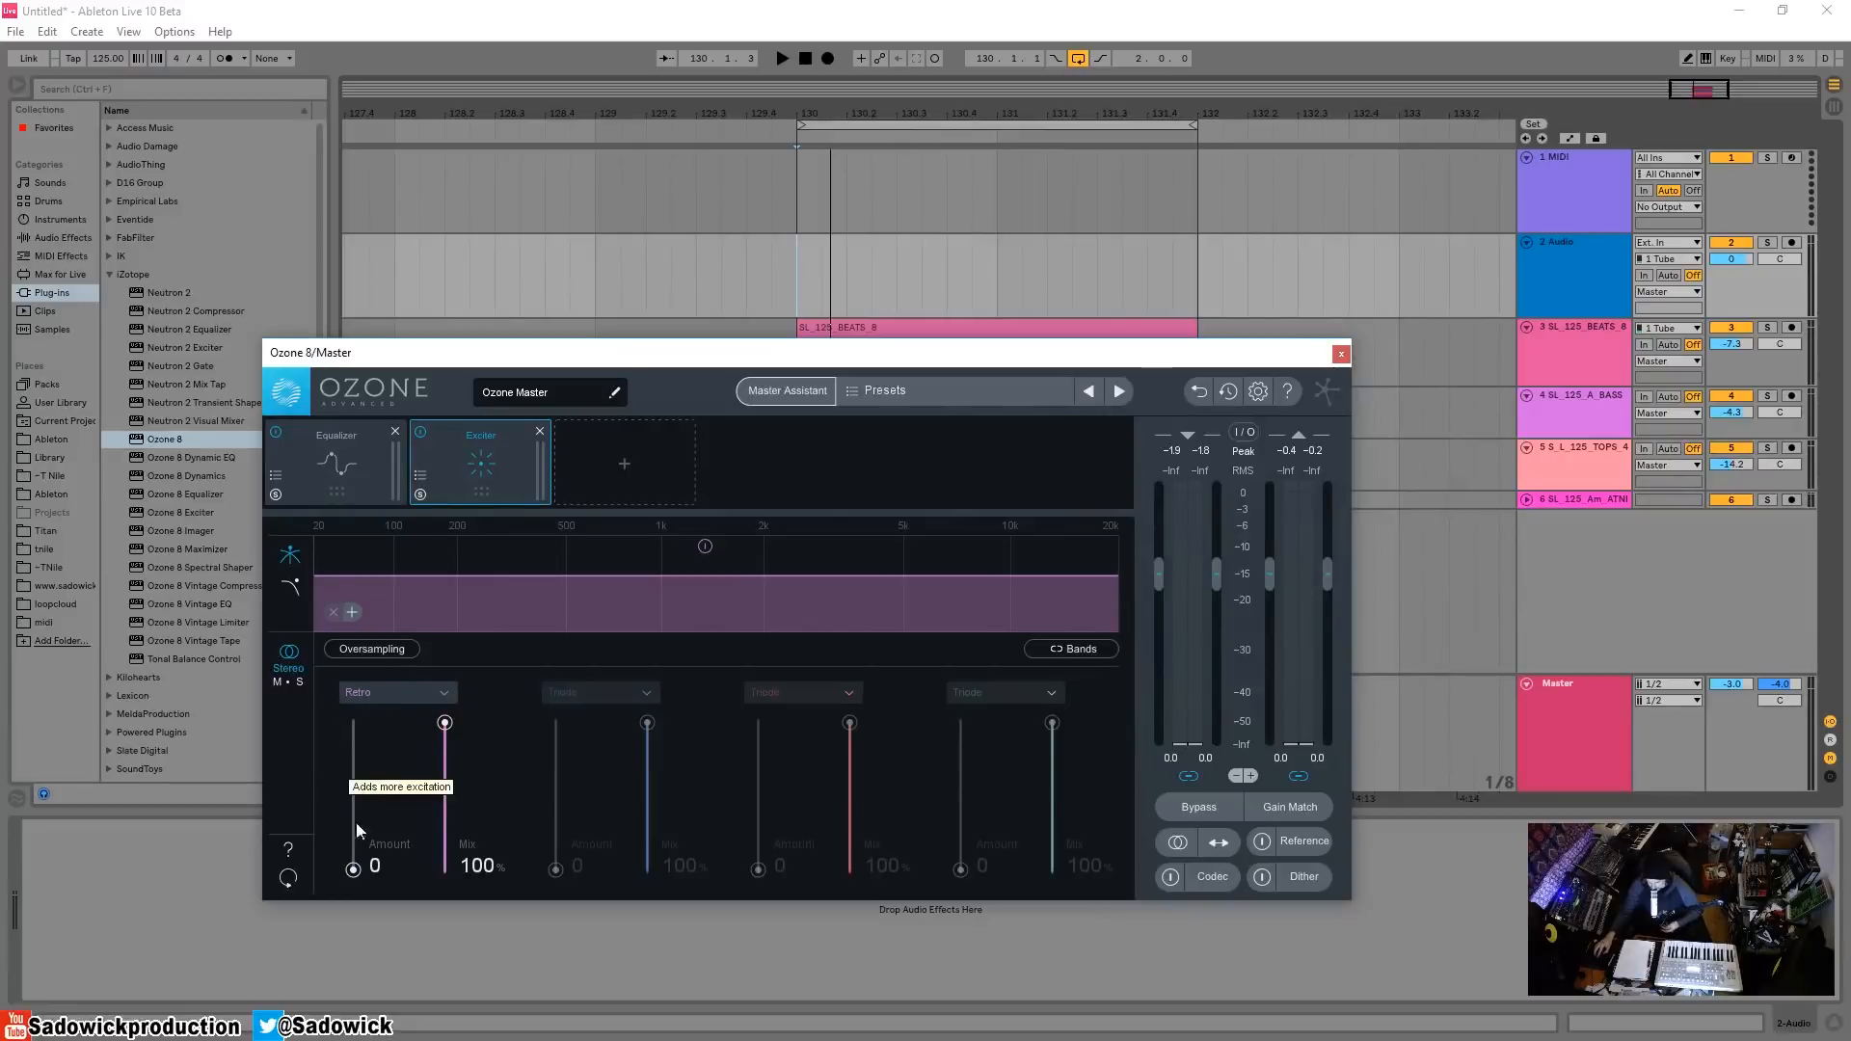
key("space")
mouse_move(353, 878)
left_mouse_down()
mouse_move(351, 810)
mouse_move(351, 877)
left_mouse_up()
key("space")
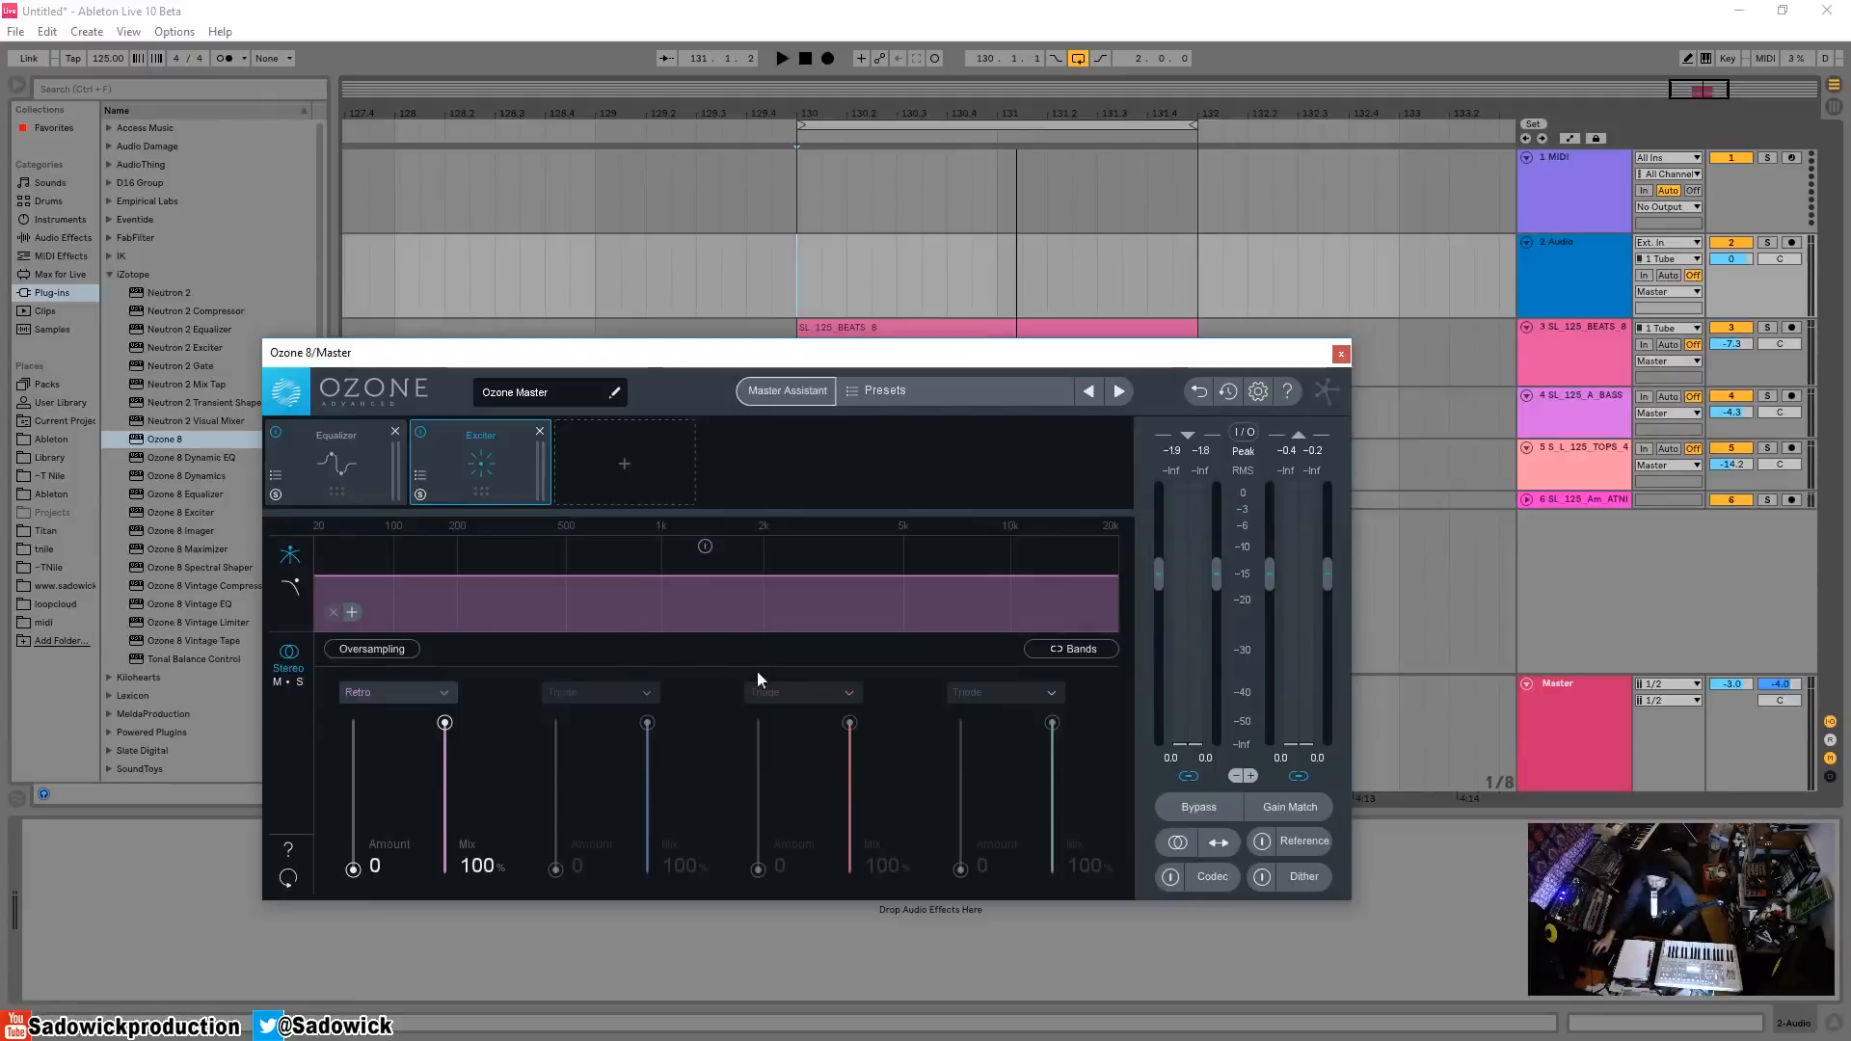
- Split the Exciter into three bands with crossovers at about 386 Hz and 2.42 kHz
left_click(351, 611)
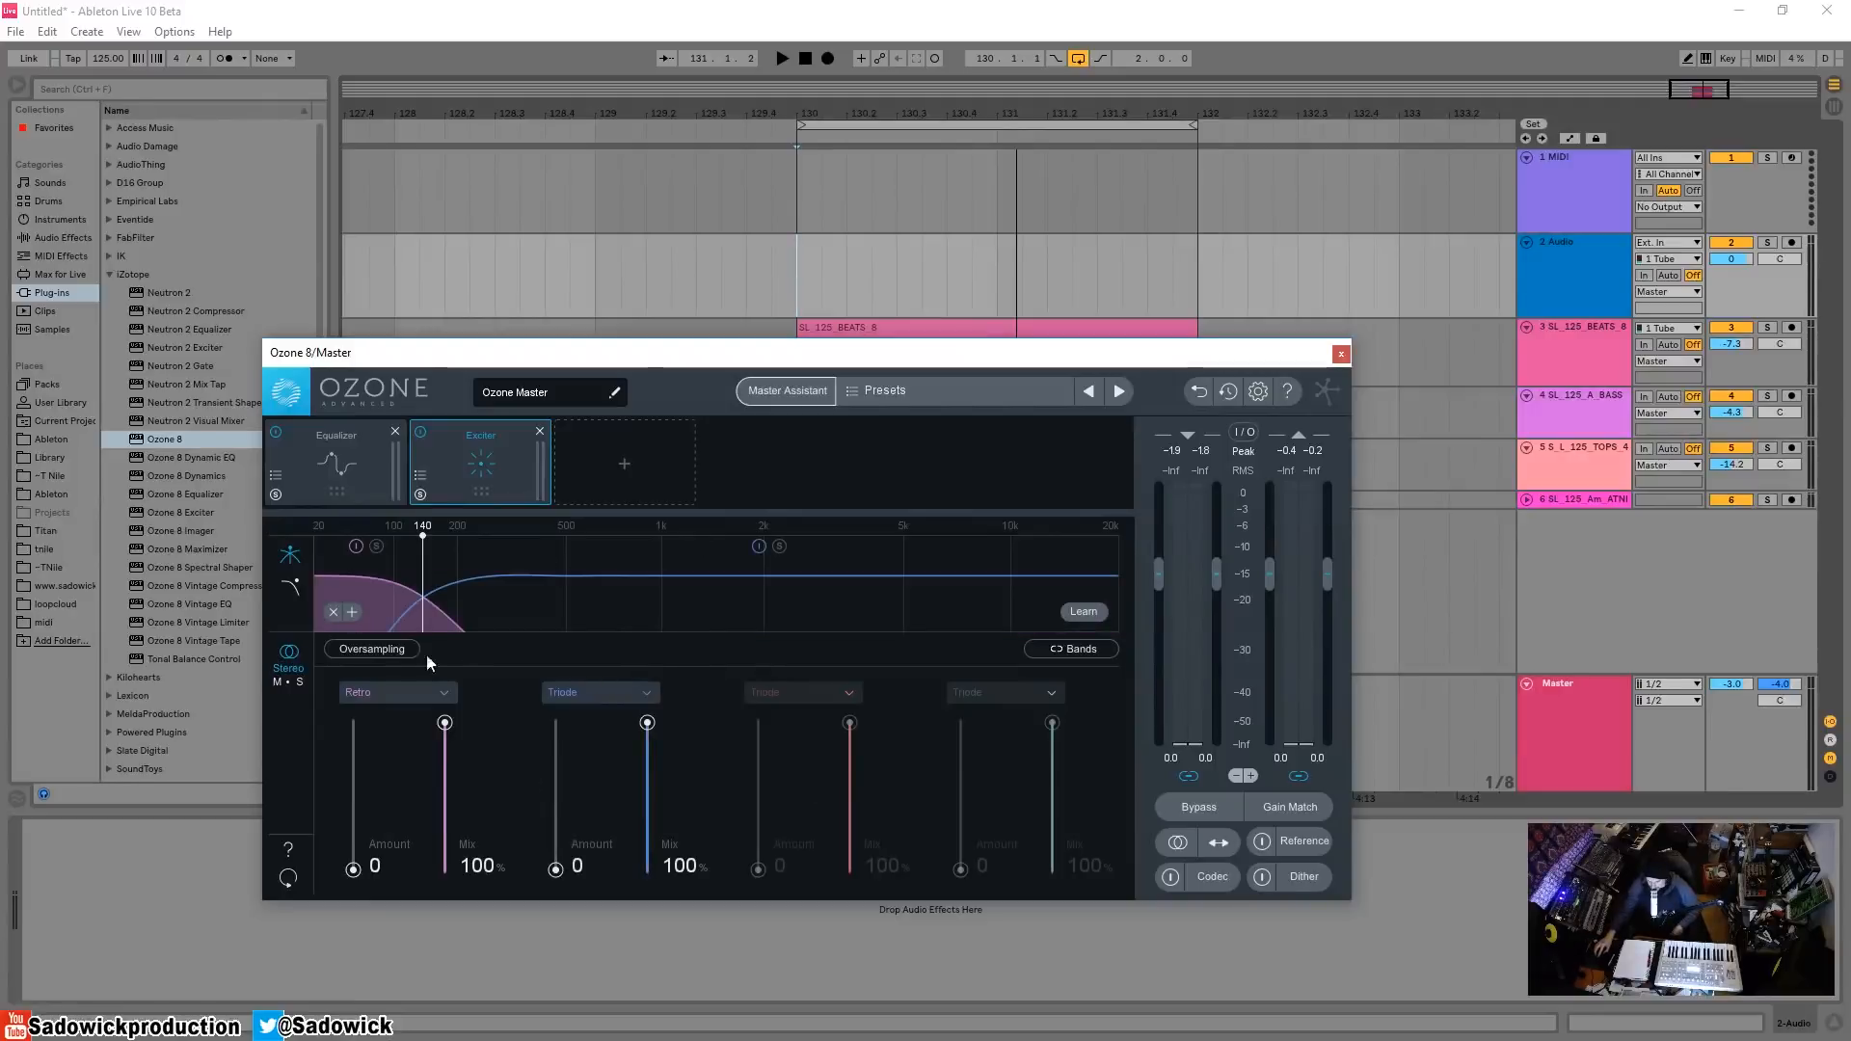
left_click_drag(416, 583, 578, 696)
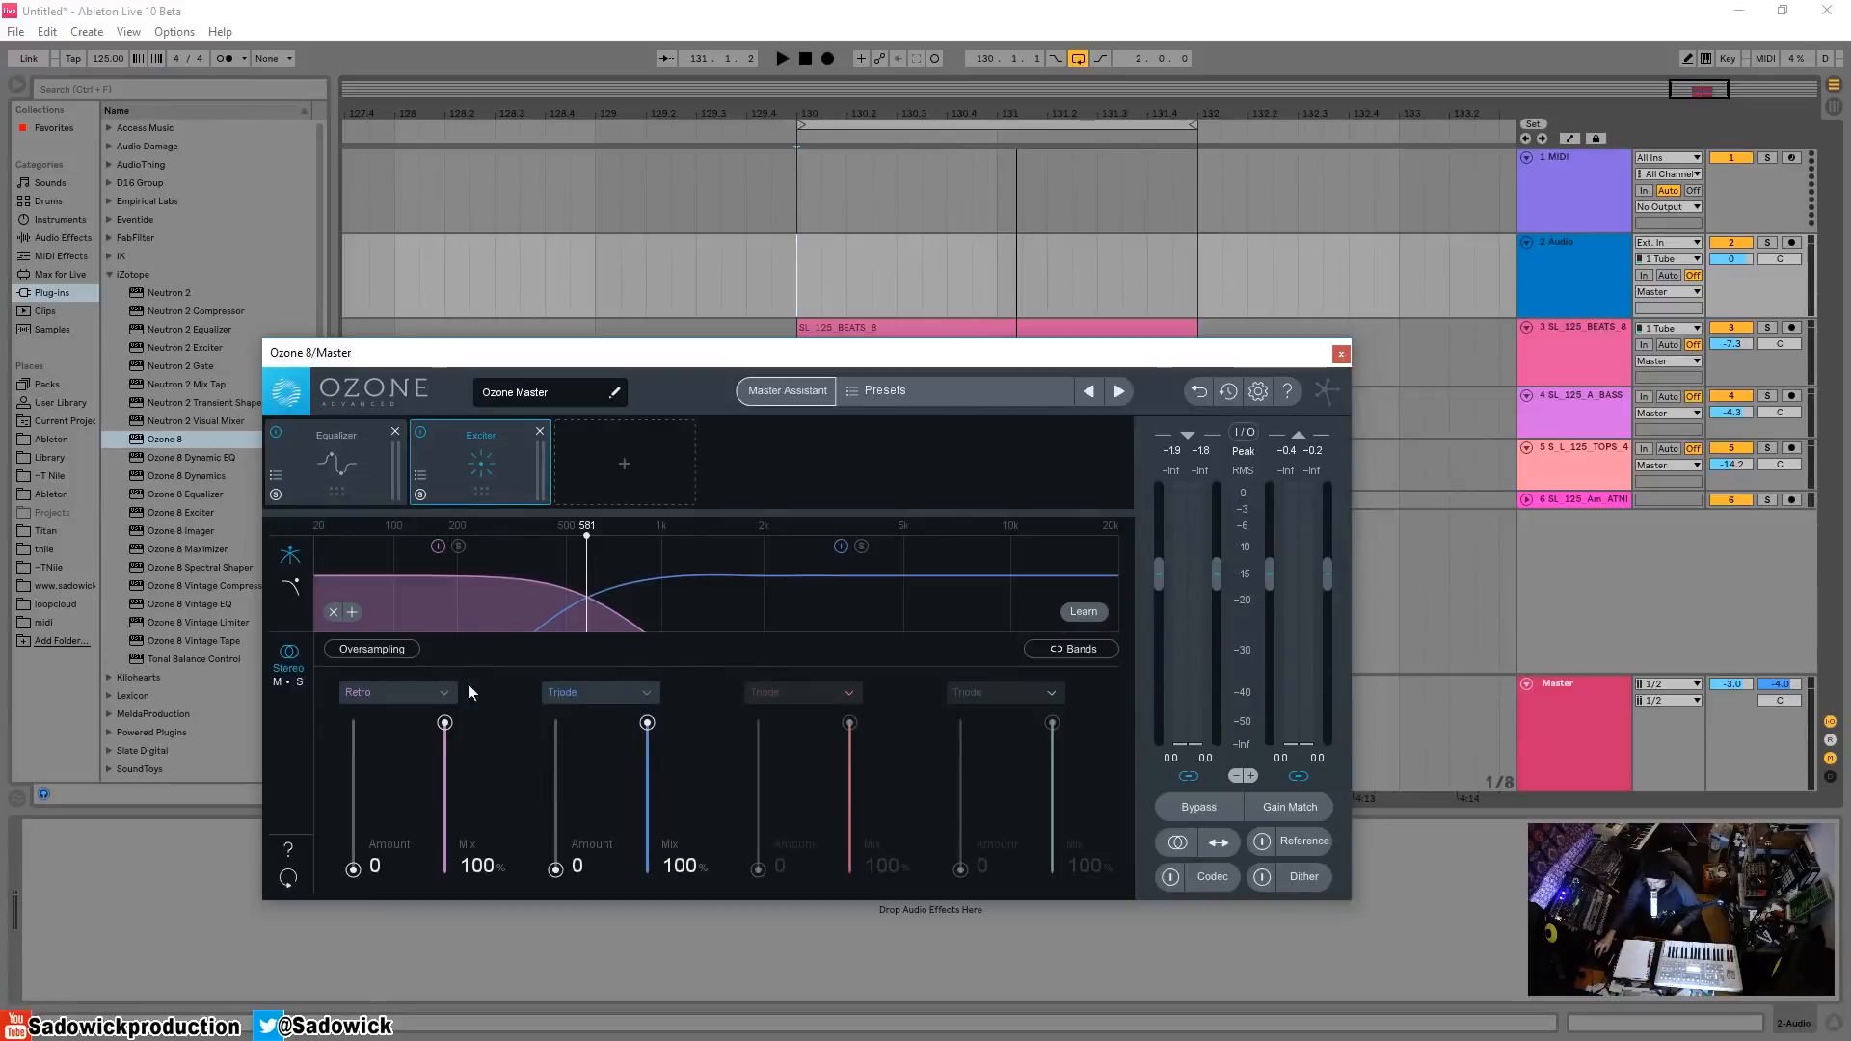
left_click_drag(578, 579, 573, 578)
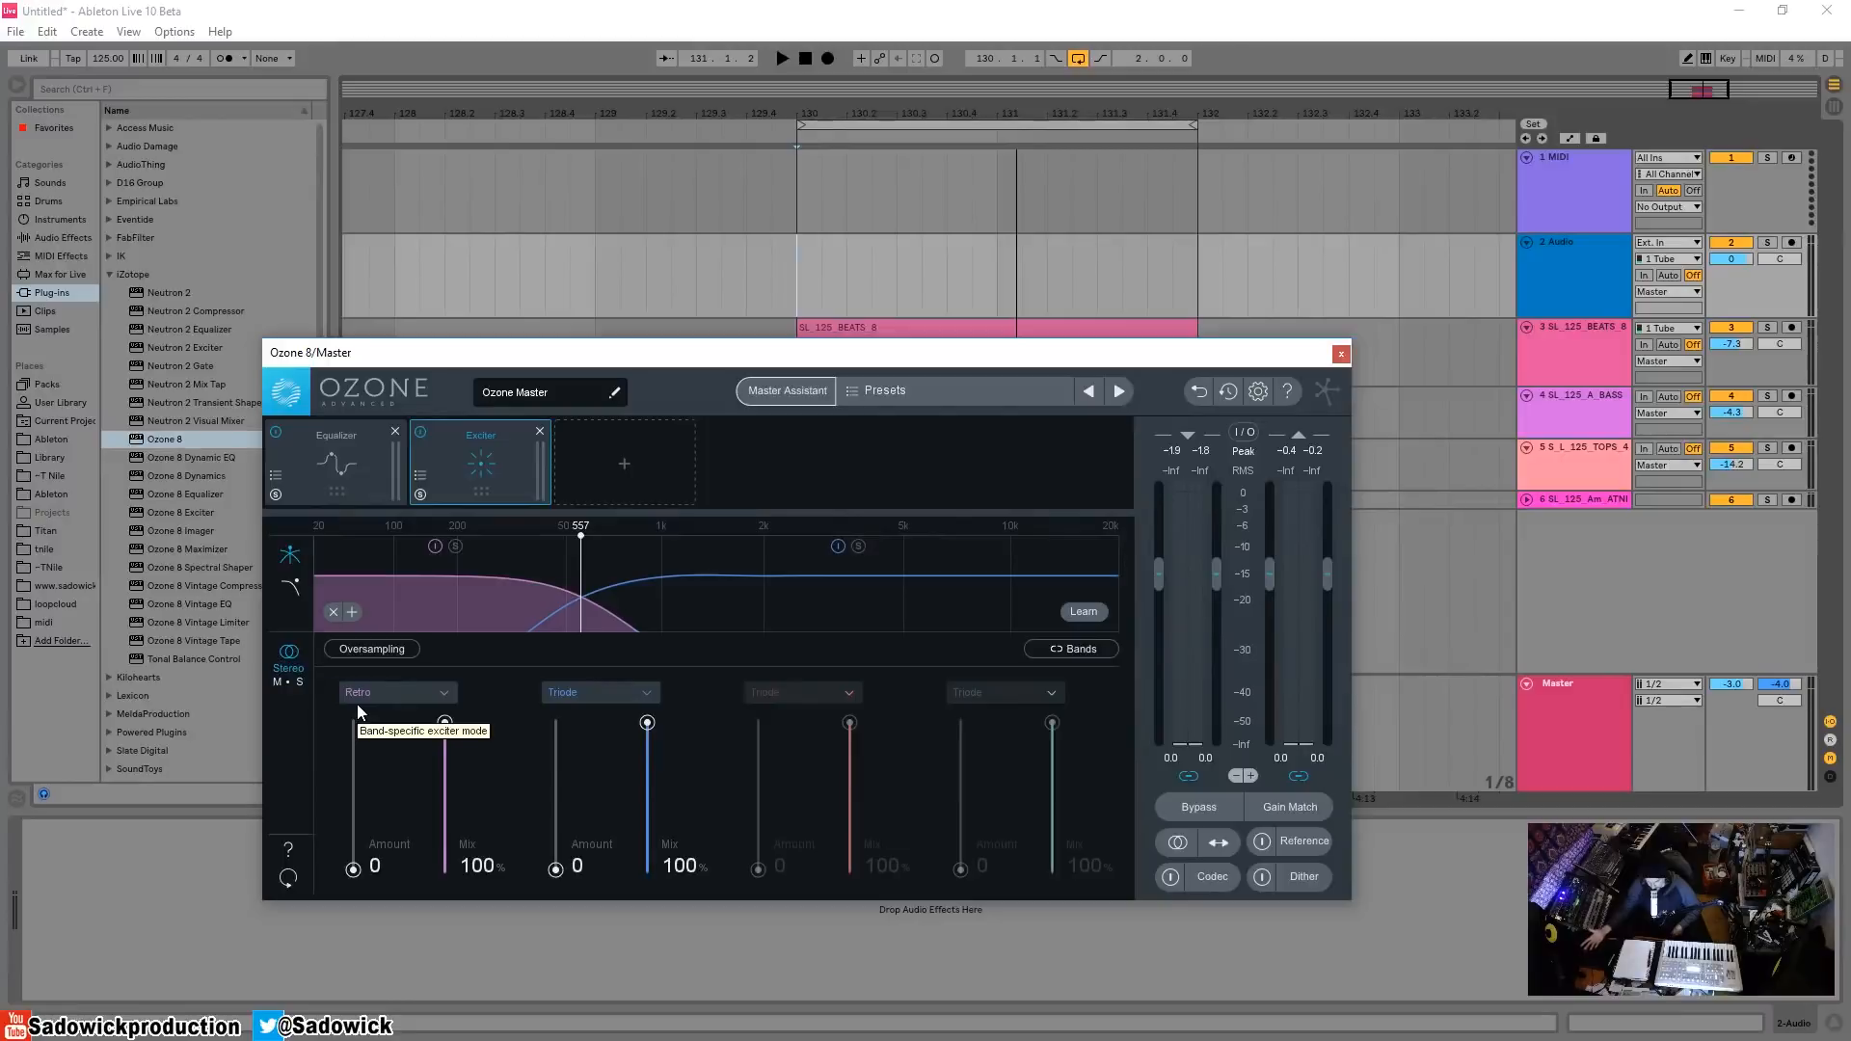
left_click_drag(580, 579, 533, 577)
left_click(354, 612)
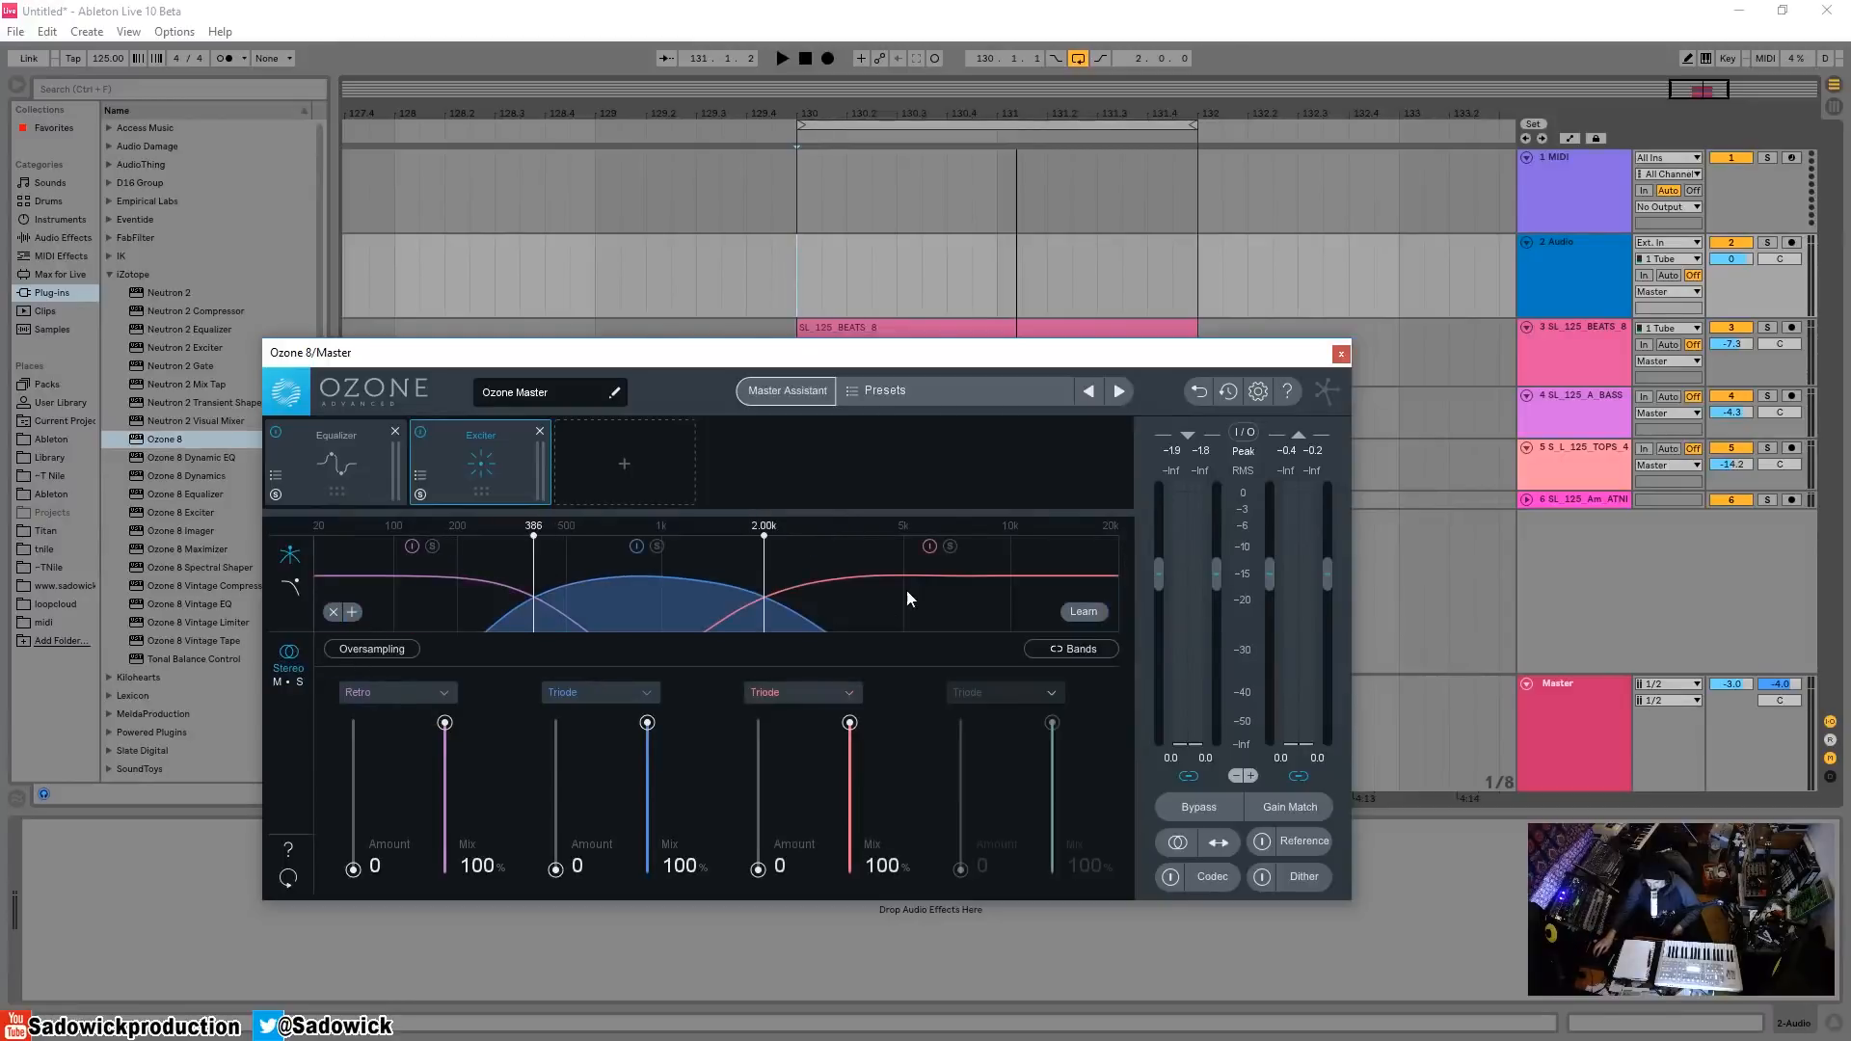
left_click_drag(763, 572, 793, 572)
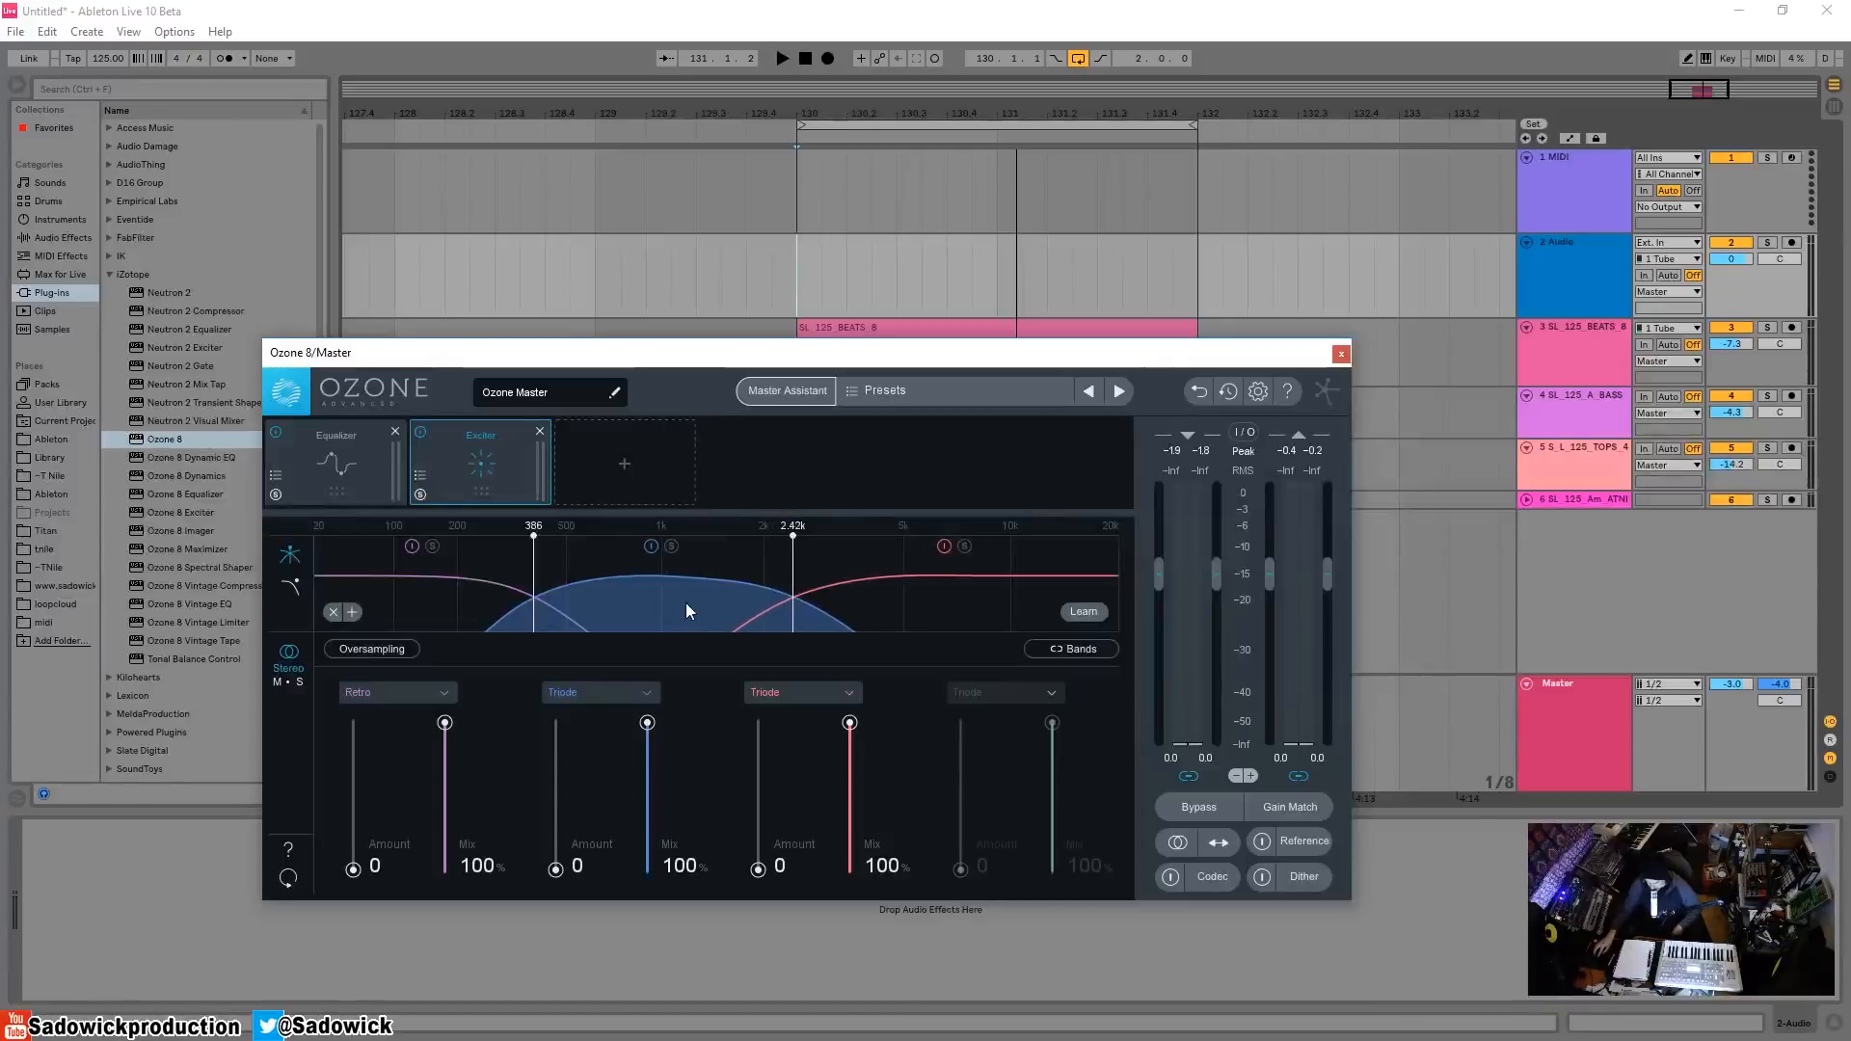
- Set the Exciter's third band to Retro mode and audition its Amount during playback, ending at 0
left_click(789, 691)
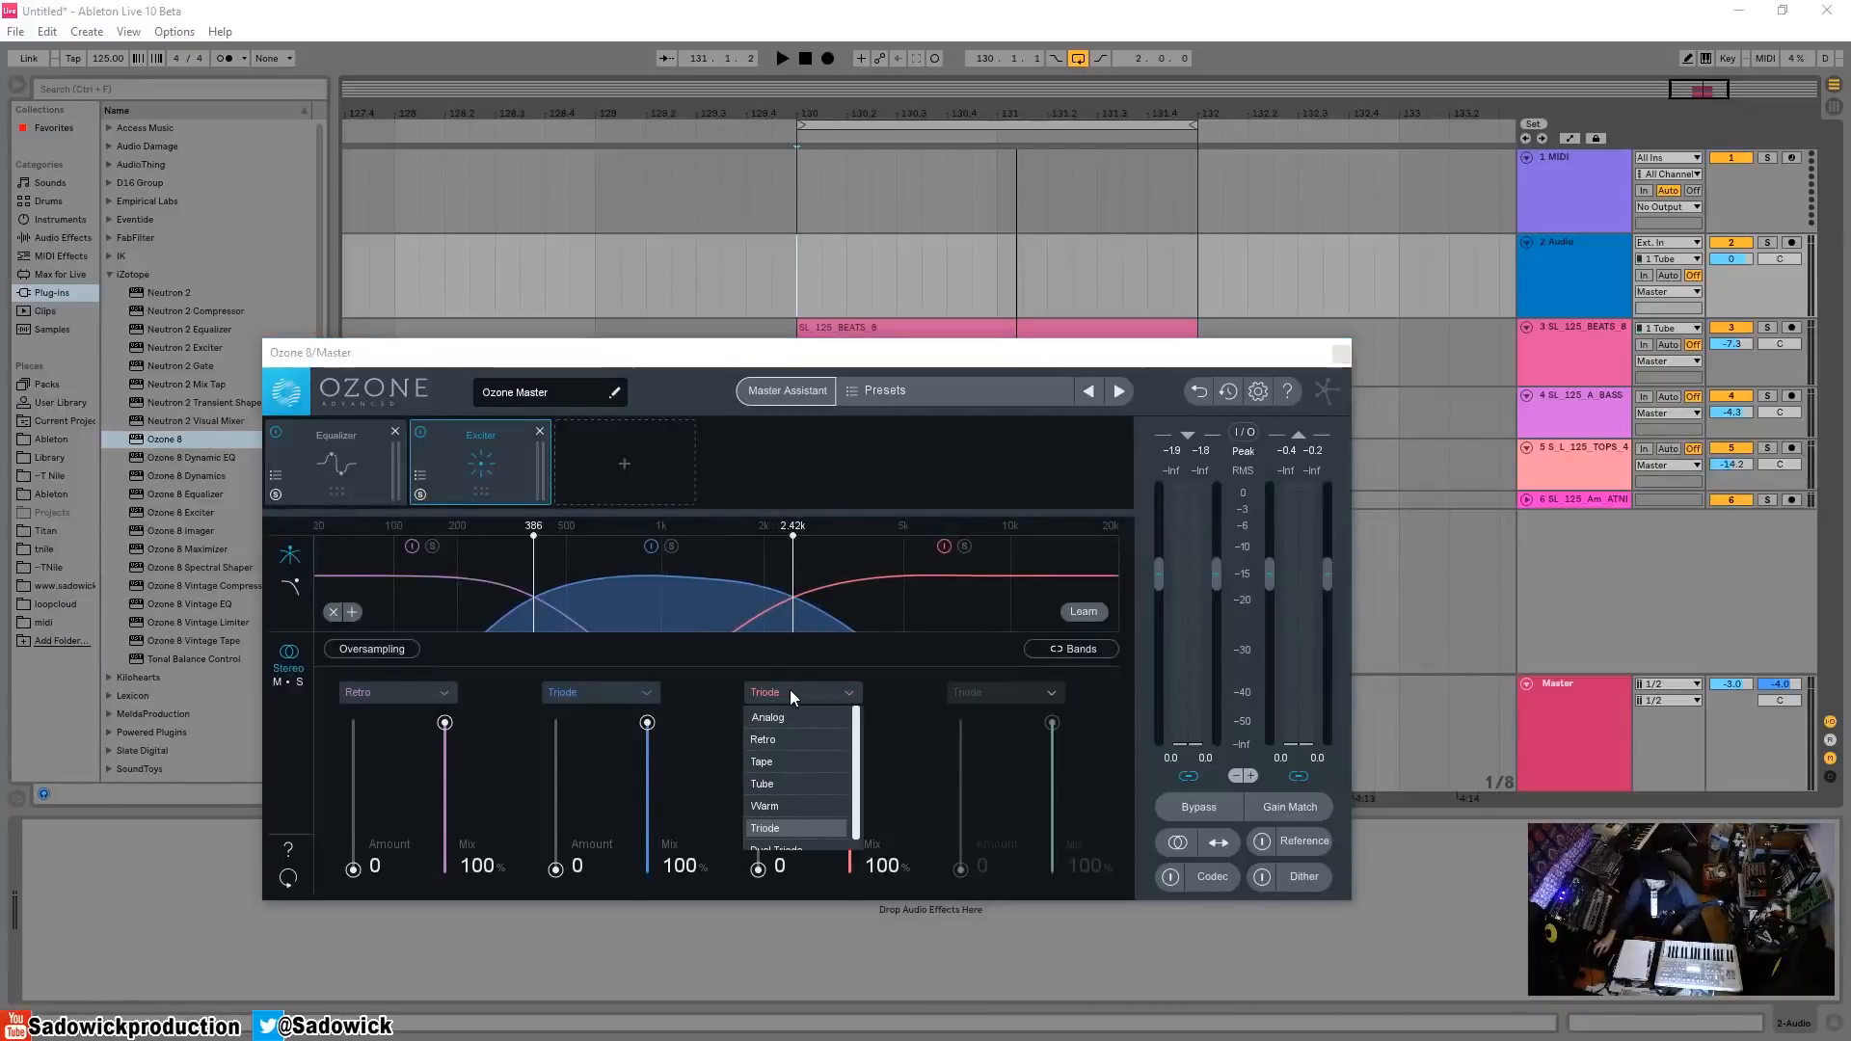
left_click(795, 748)
left_click_drag(758, 869, 797, 837)
key("space")
key("space")
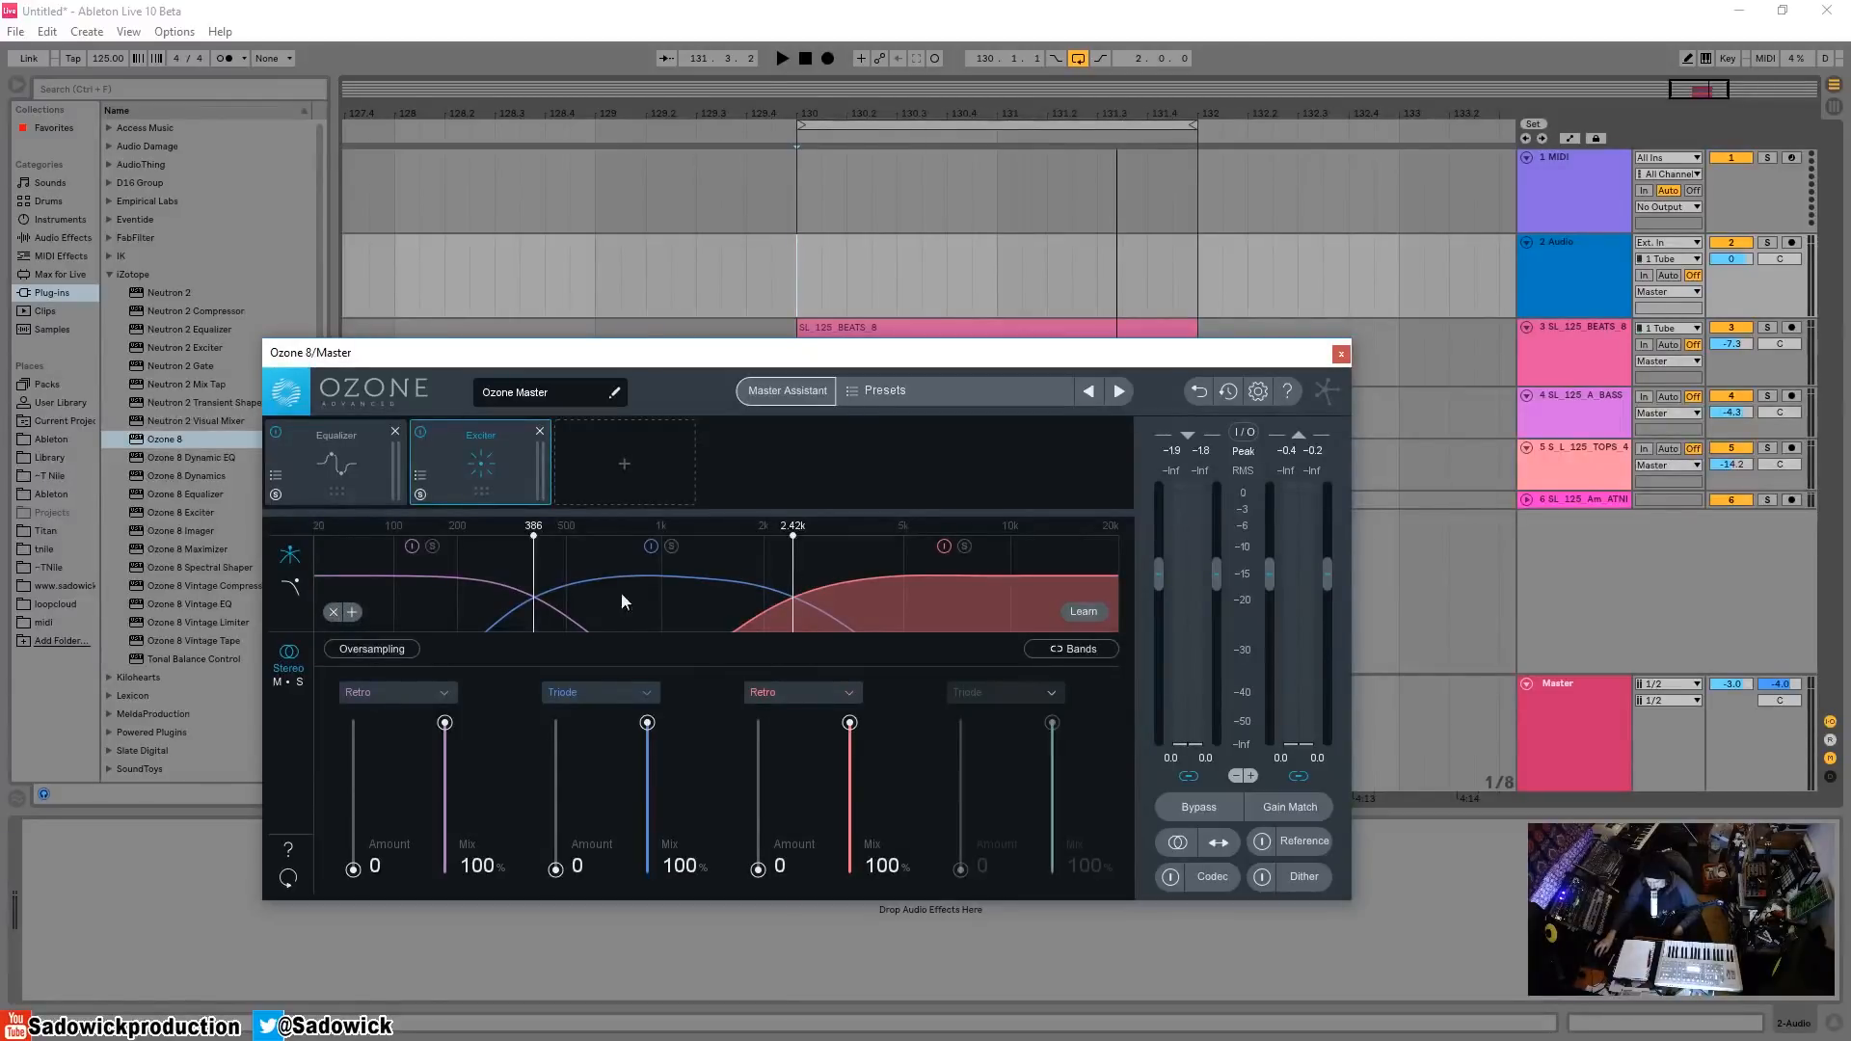
- Merge the Exciter back into one band in Tube mode and audition its Amount during playback, ending at 0
left_click(335, 612)
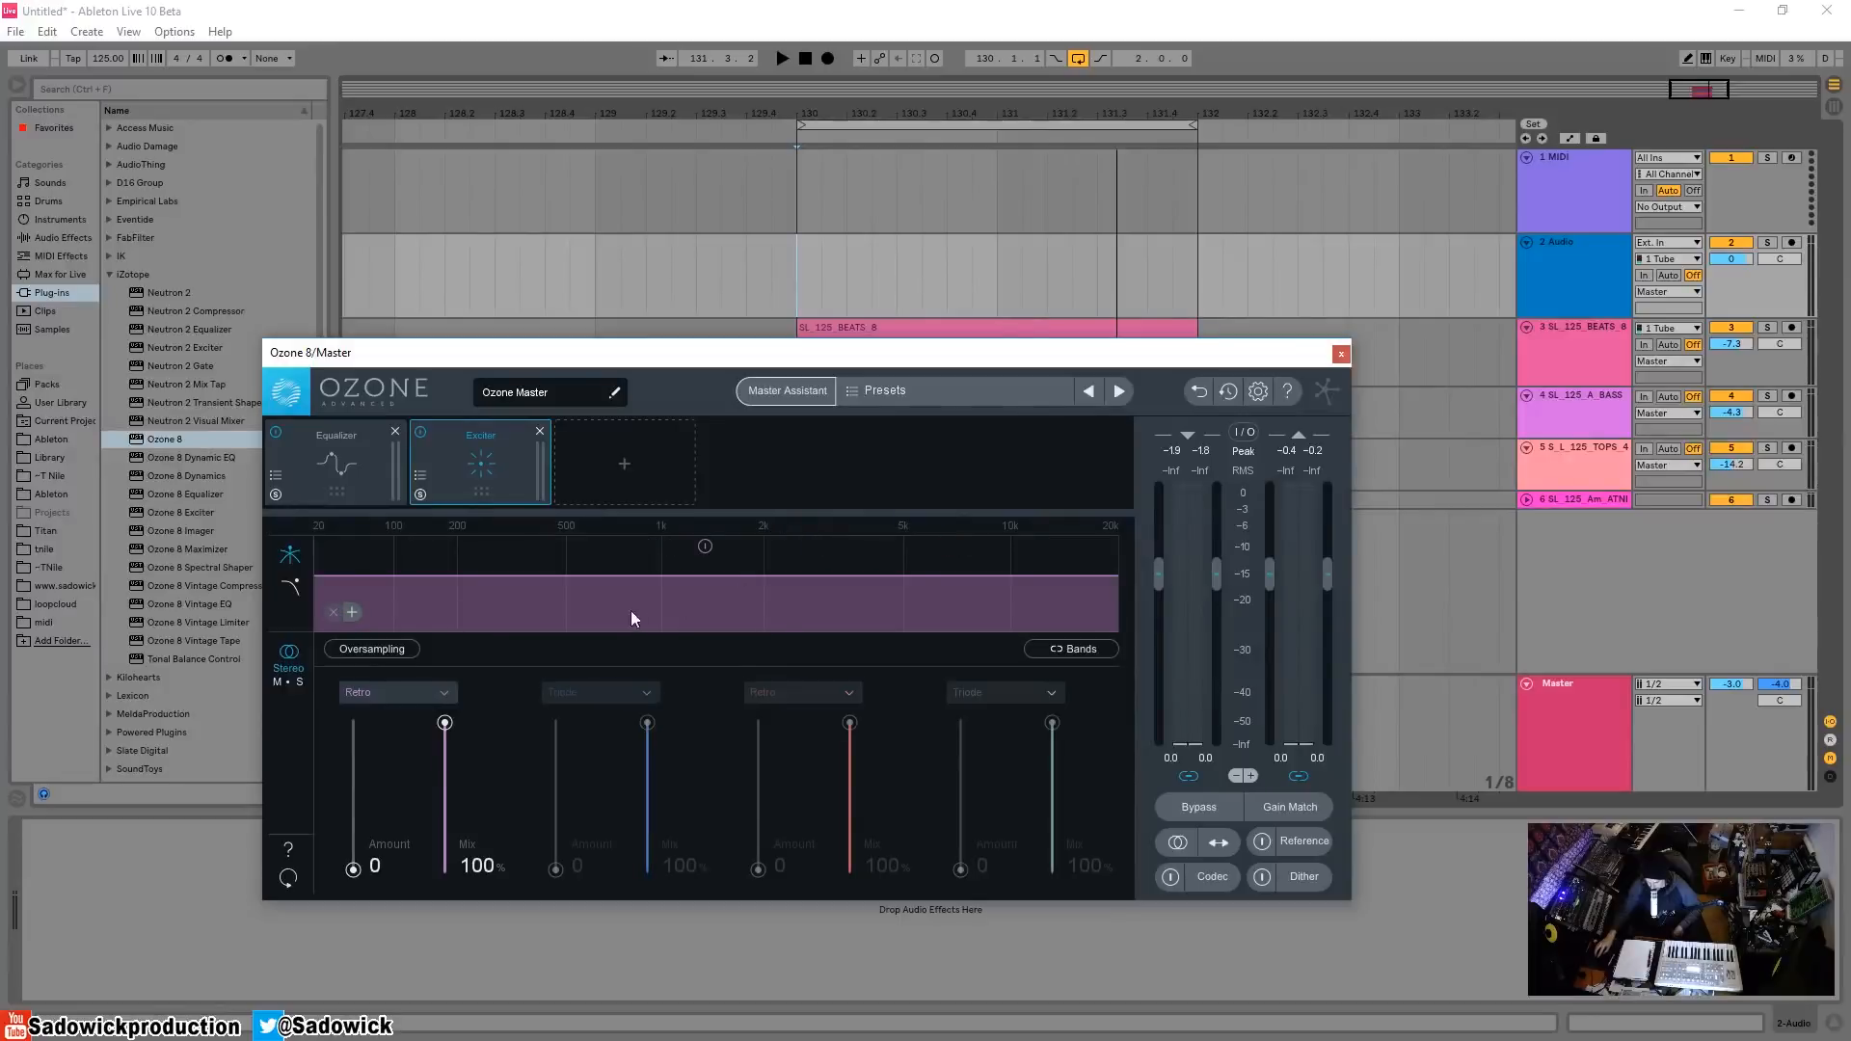
left_click(413, 691)
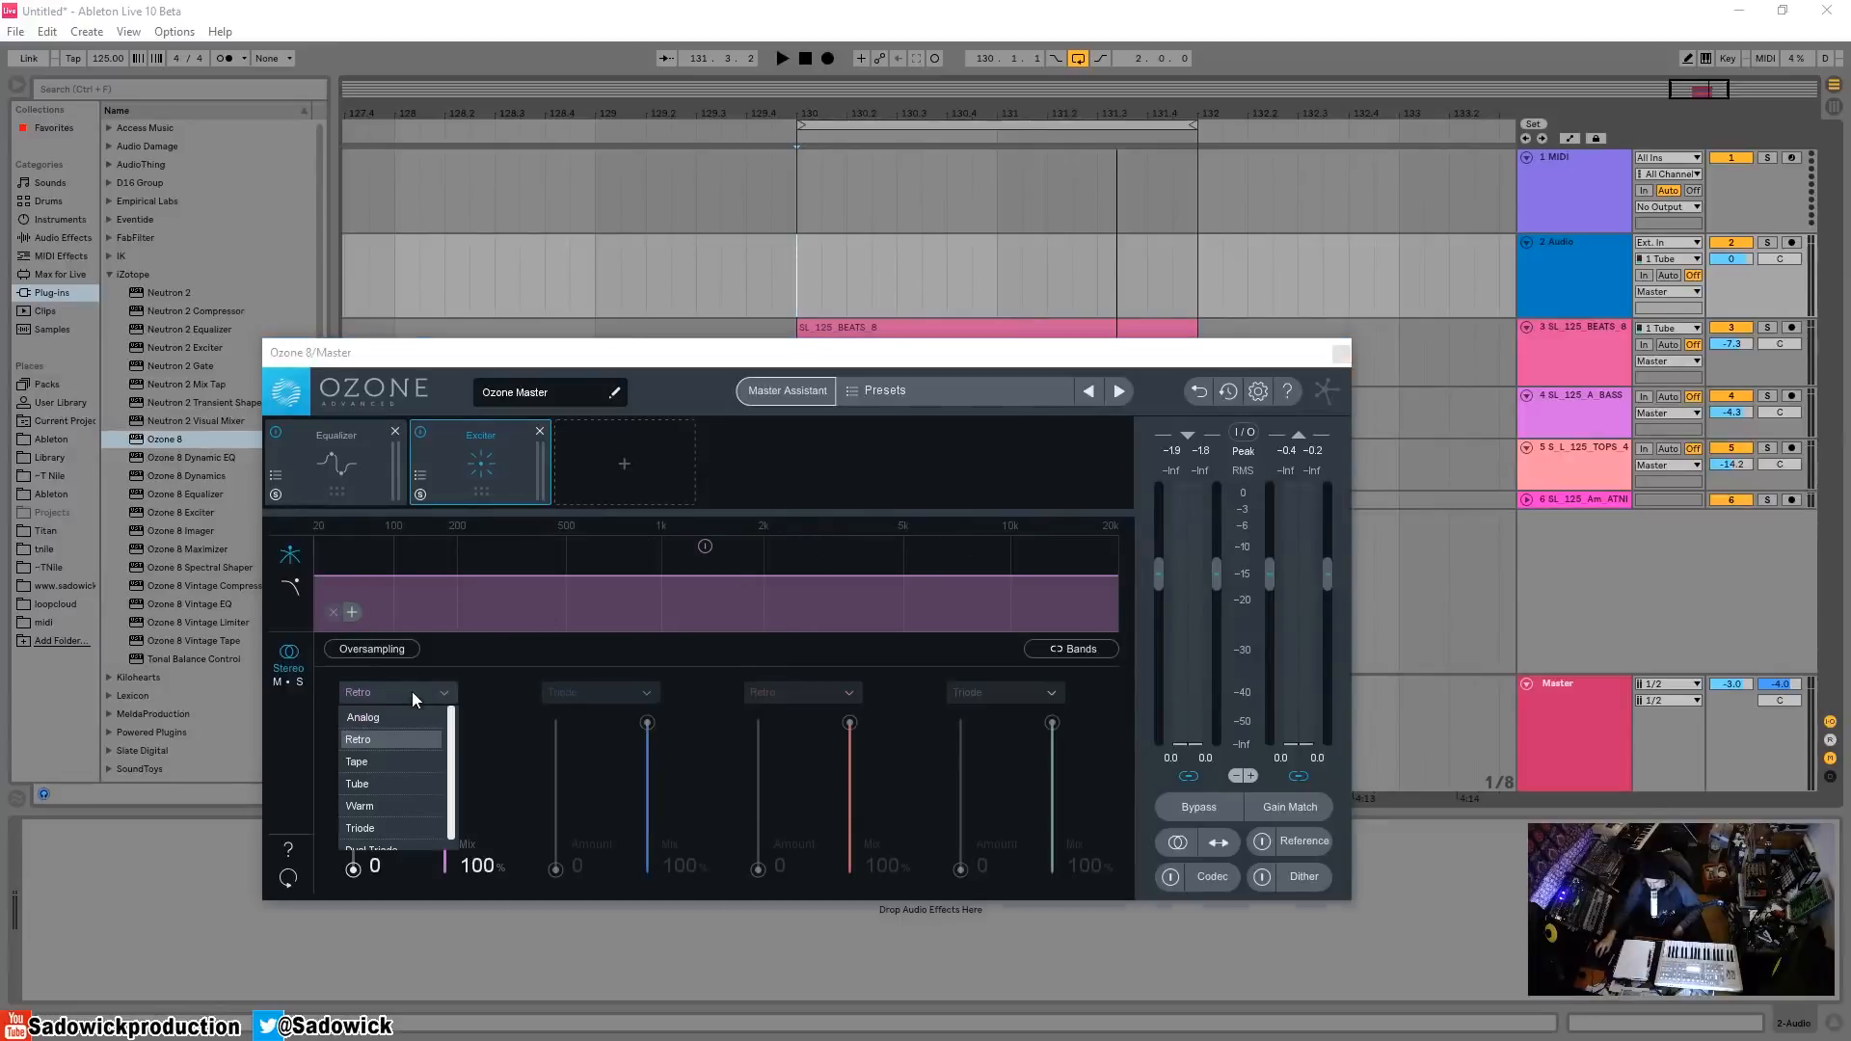
left_click(395, 782)
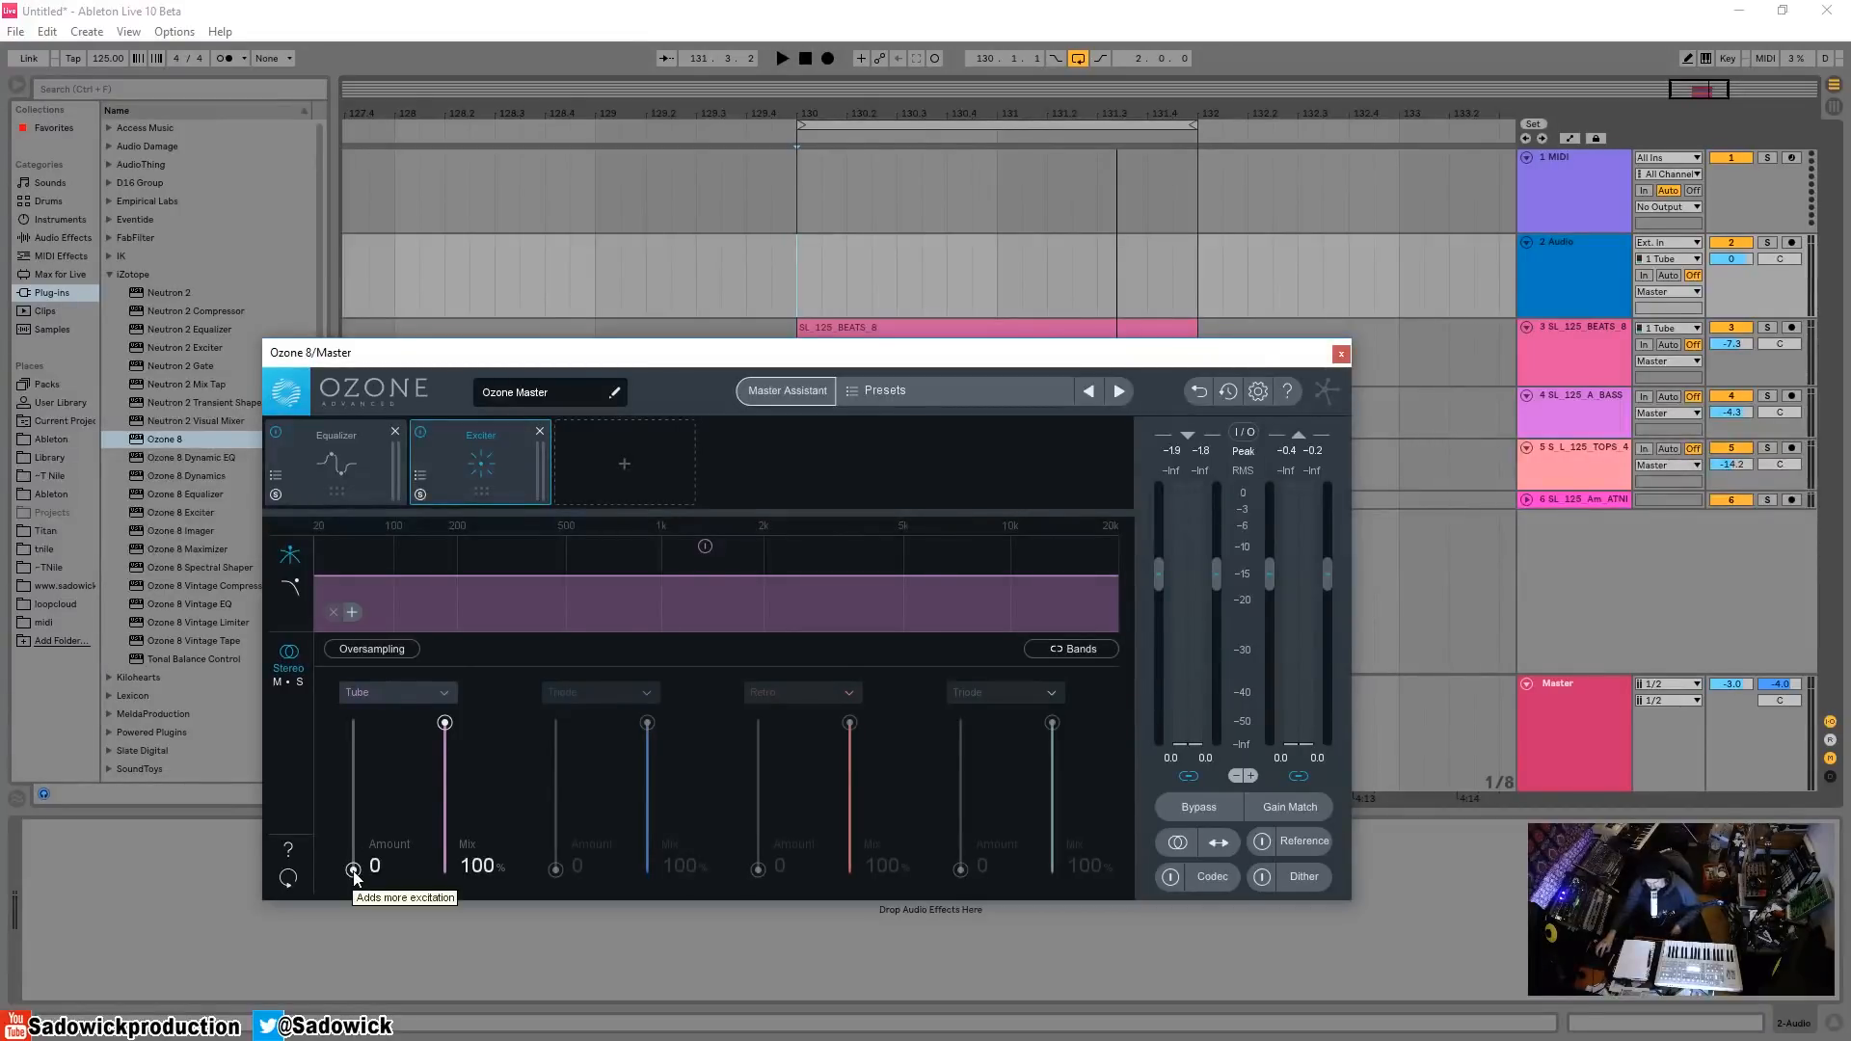
mouse_move(355, 874)
left_mouse_down()
mouse_move(361, 772)
mouse_move(355, 872)
left_mouse_up()
key("space")
key("space")
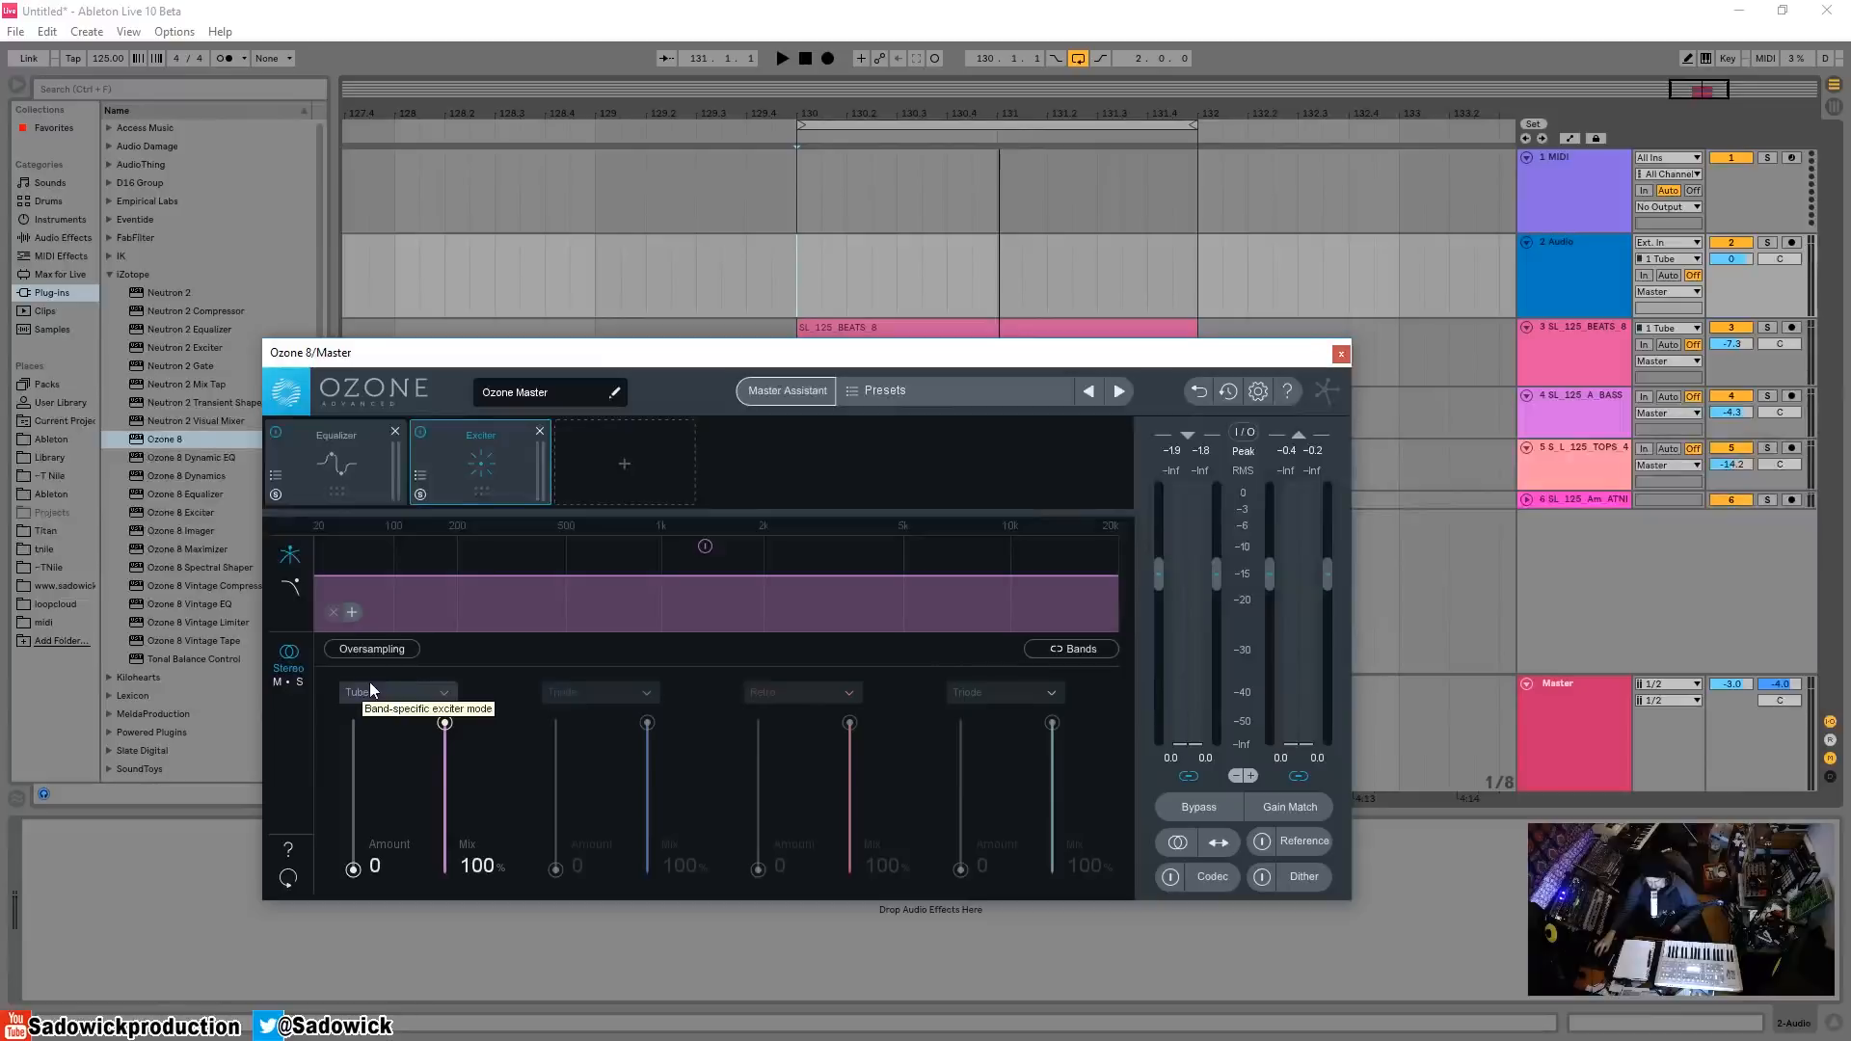
- Set the Exciter's band to Warm mode, audition an Amount of about 12.9 during playback, and reset it to 0
left_click(396, 690)
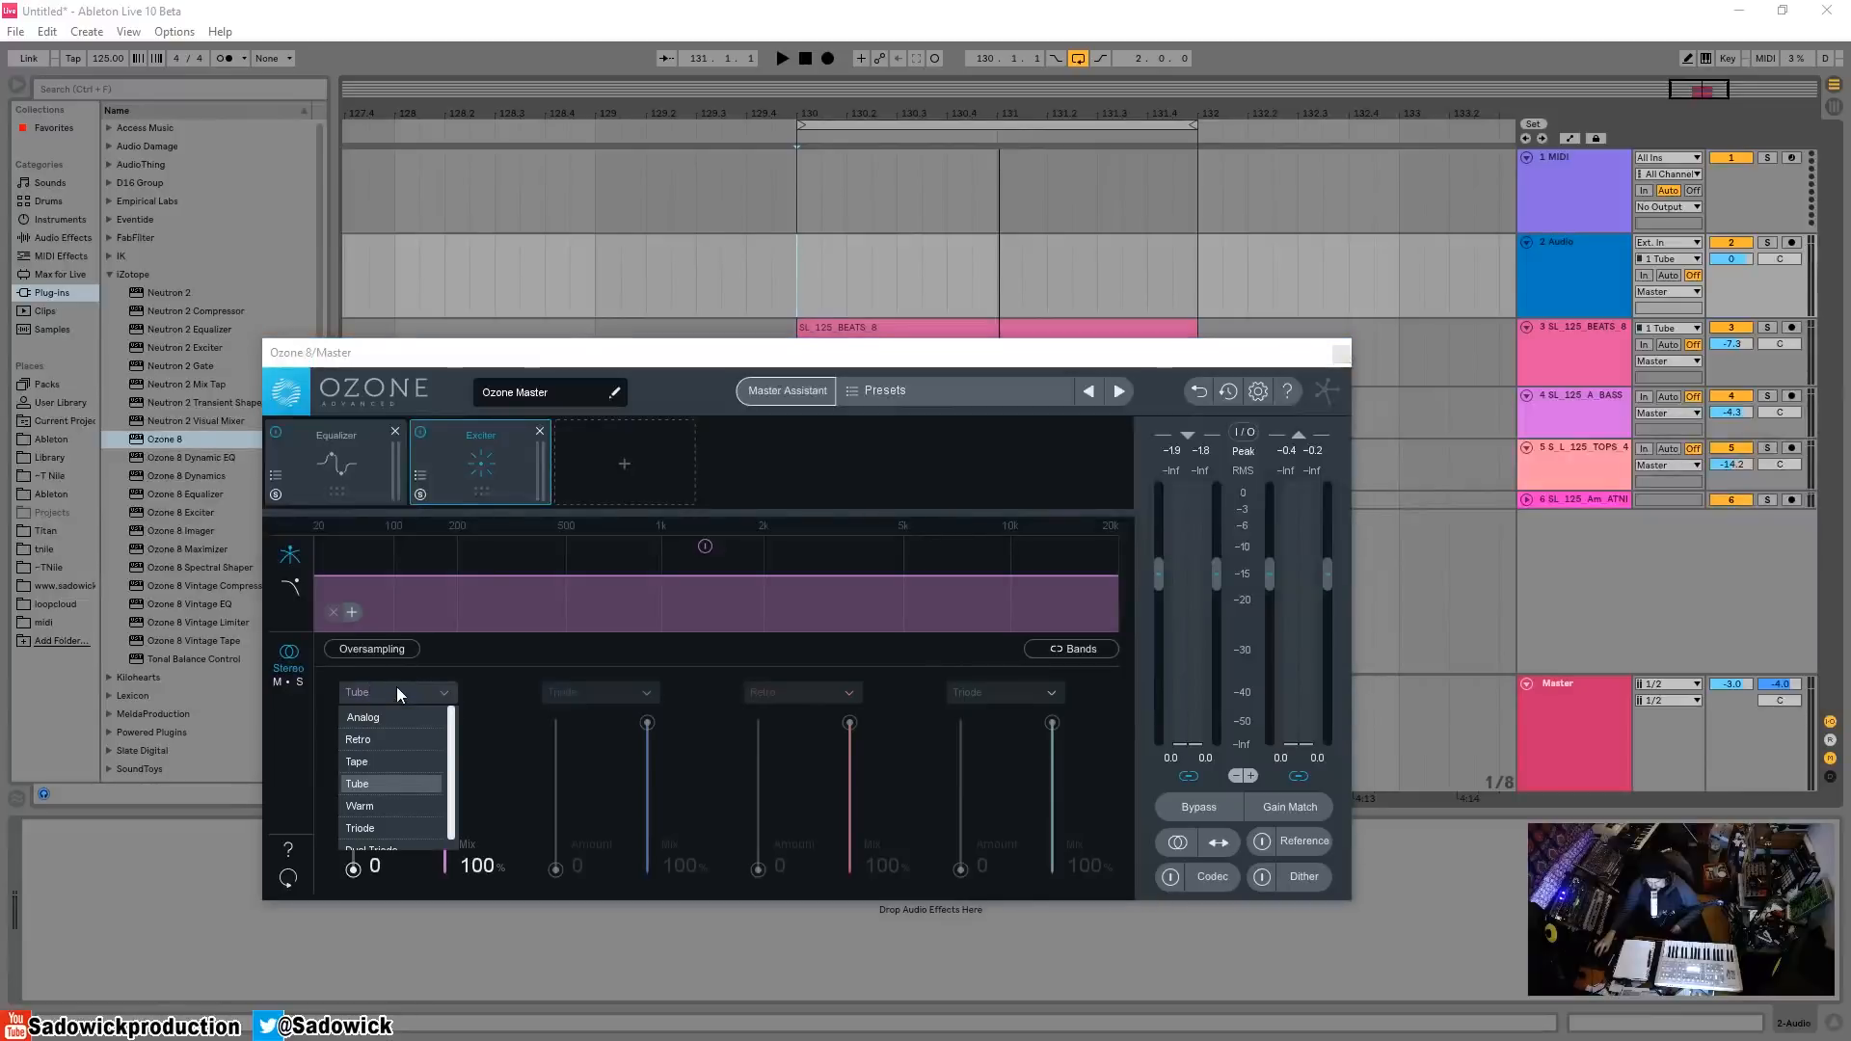
left_click(397, 806)
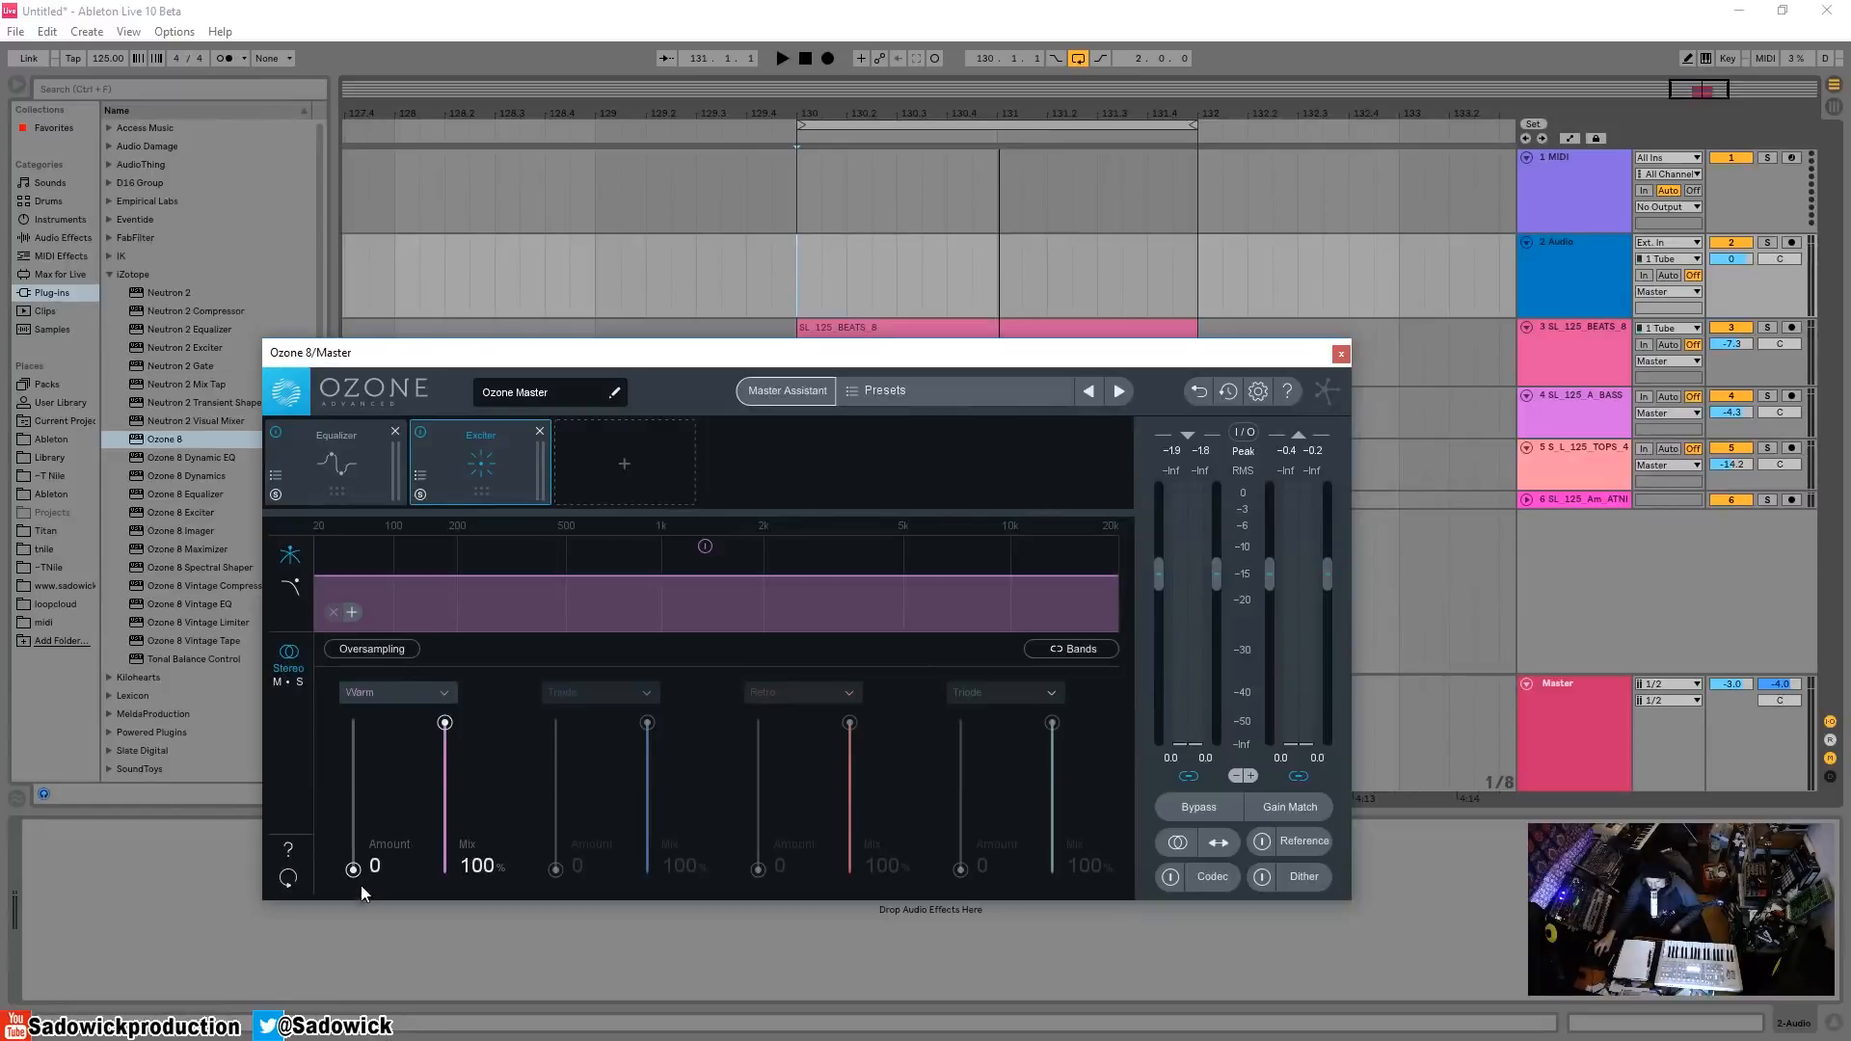
left_click_drag(361, 887, 363, 742)
key("space")
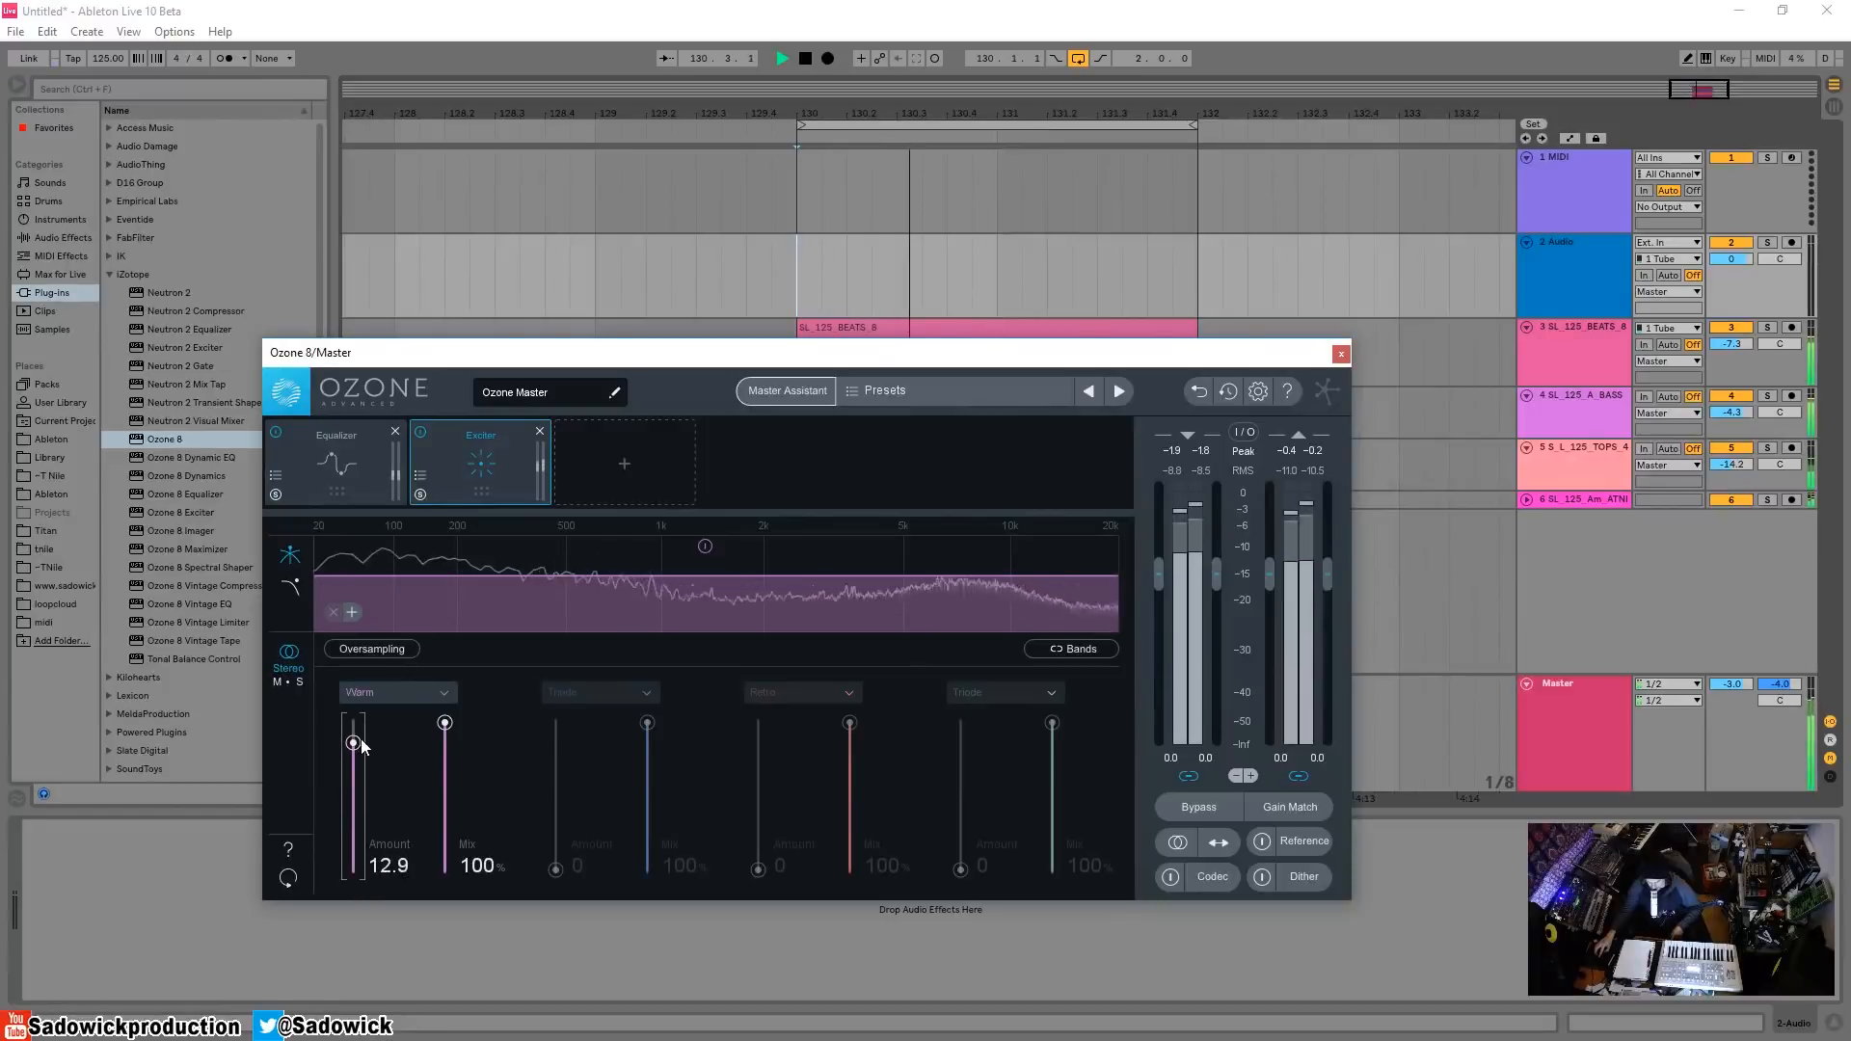
double_click(358, 743)
key("space")
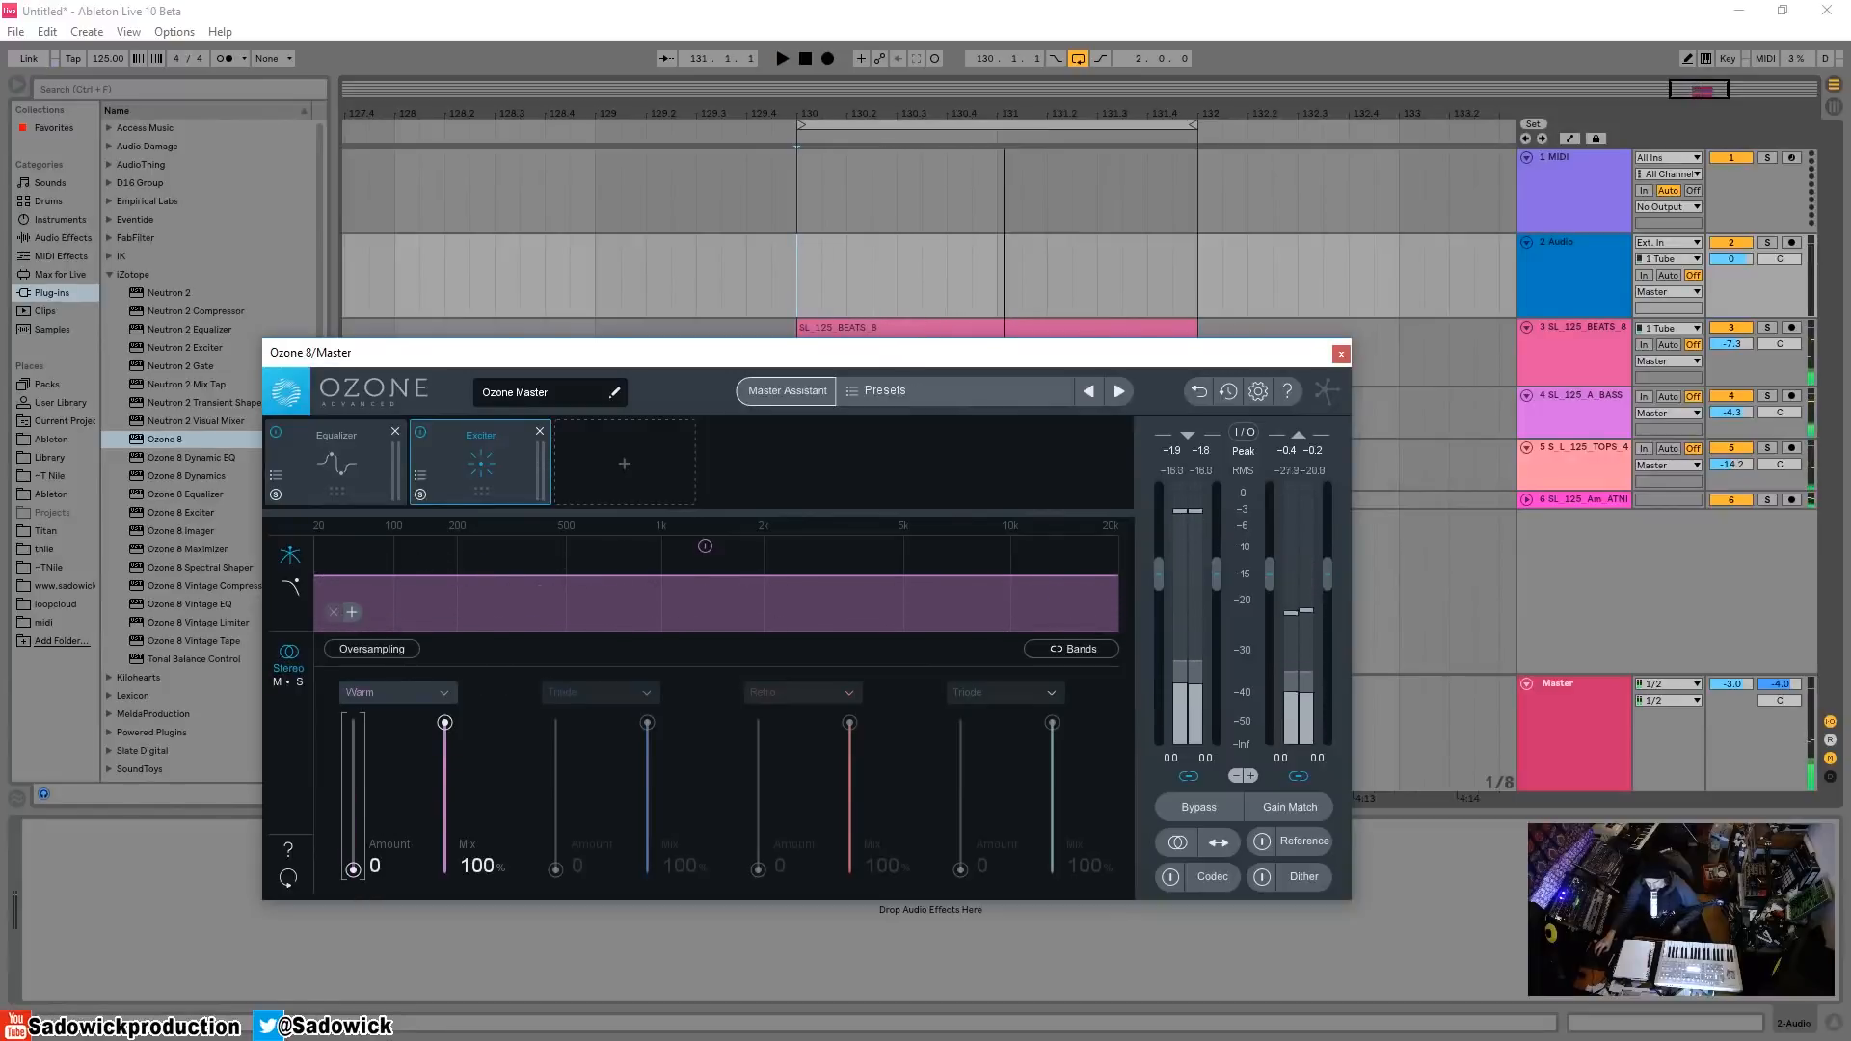
- Switch the Exciter's band to Triode mode and audition its Amount while the loop plays, ending at 0
left_click(395, 694)
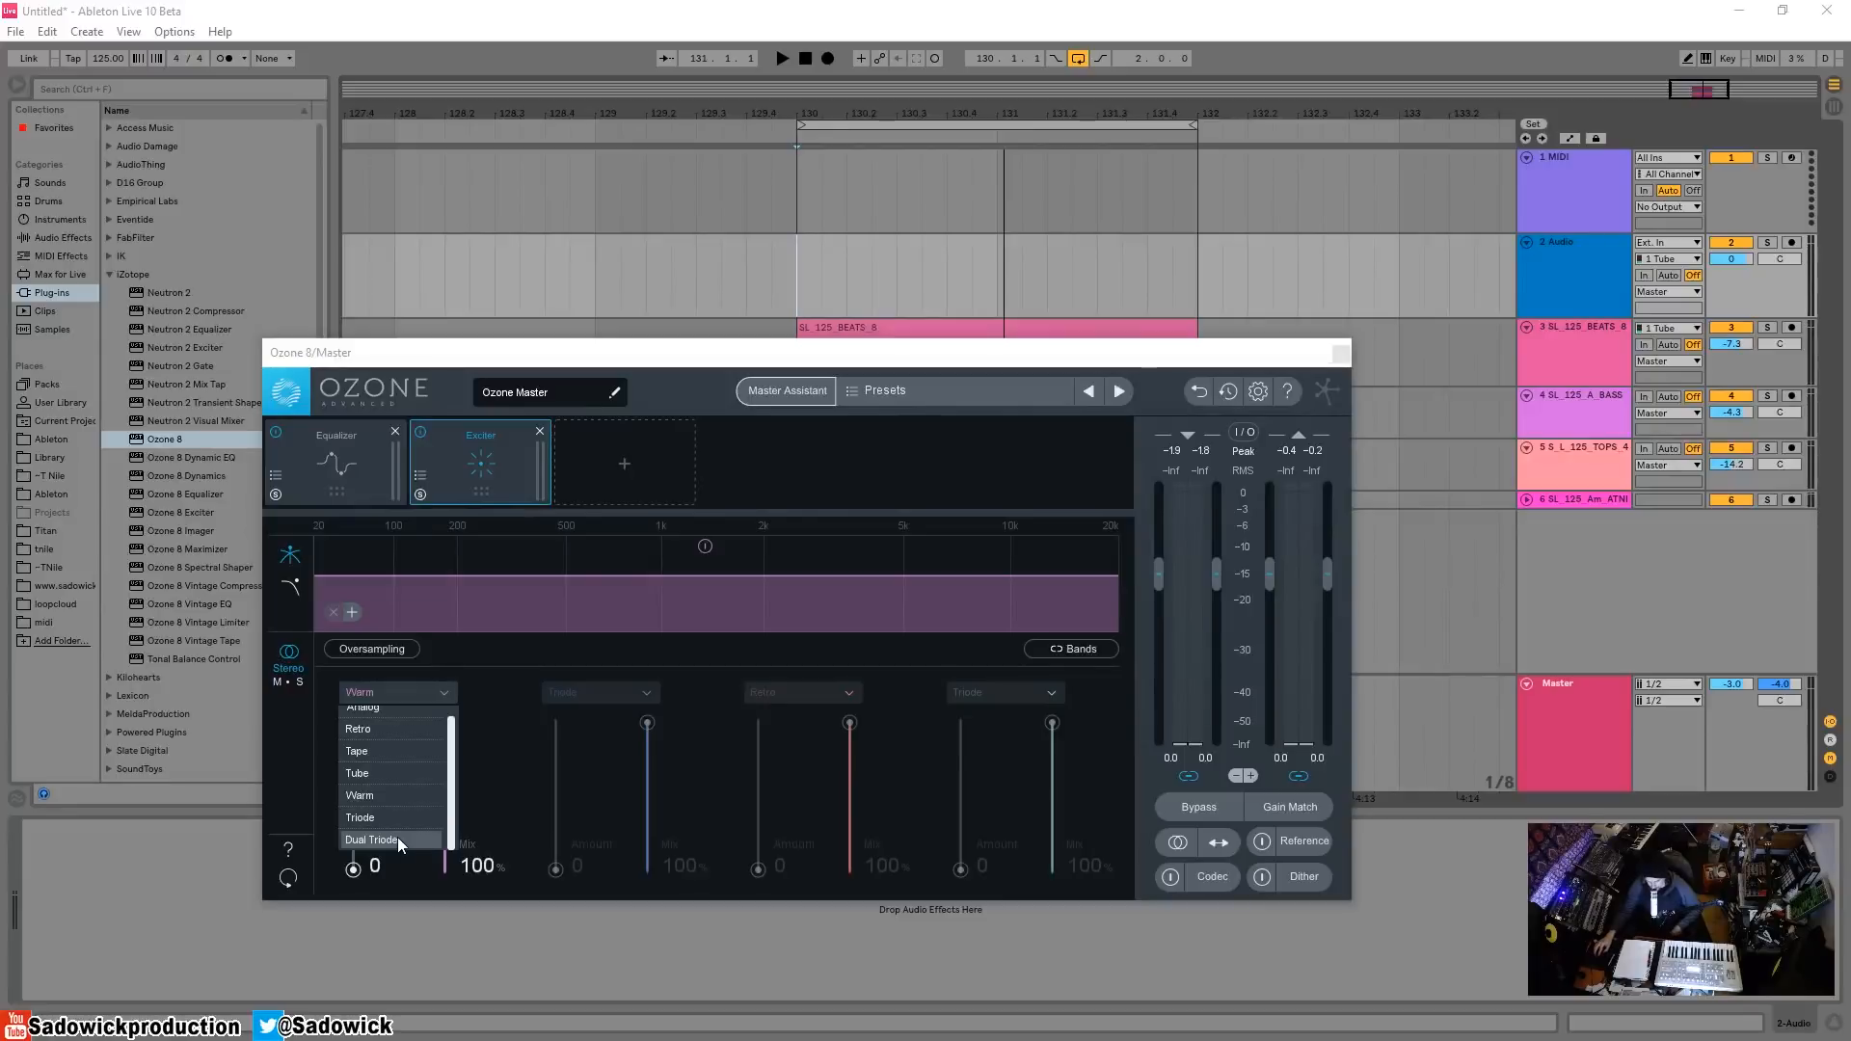
left_click(388, 818)
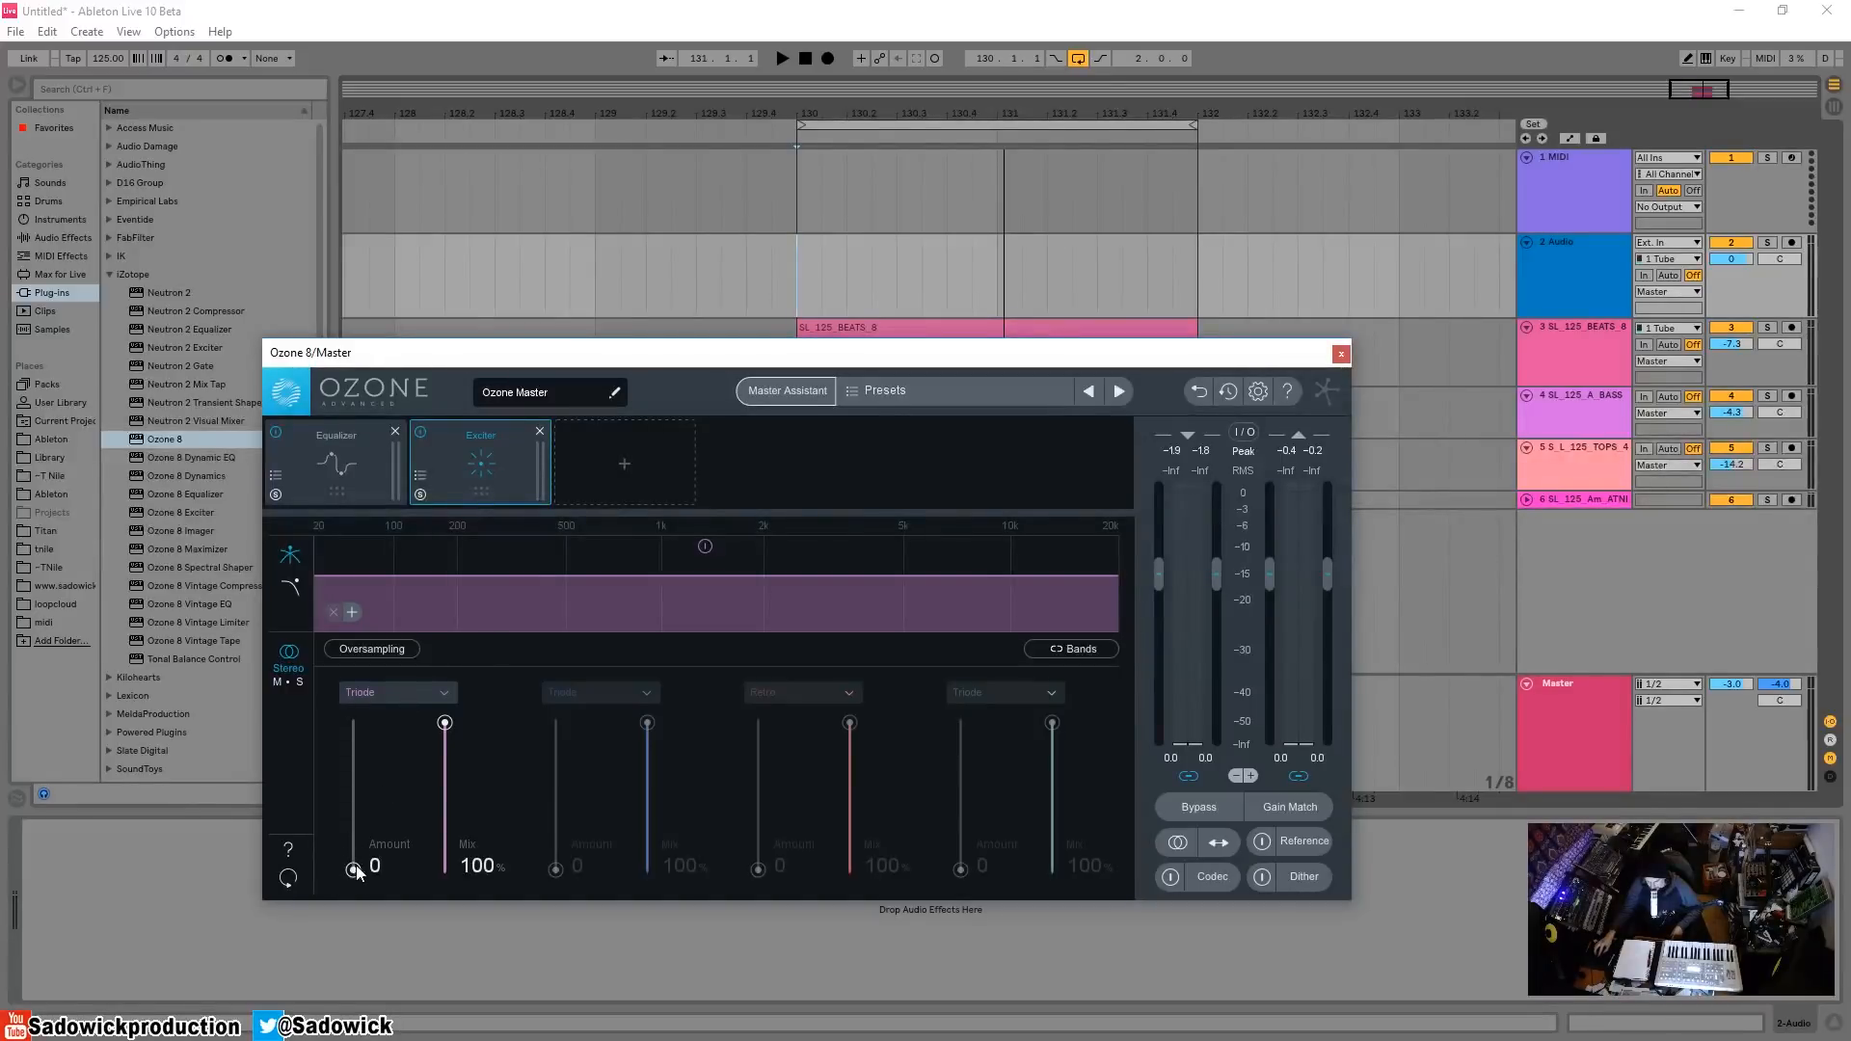
mouse_move(356, 873)
left_mouse_down()
mouse_move(355, 849)
mouse_move(370, 898)
left_mouse_up()
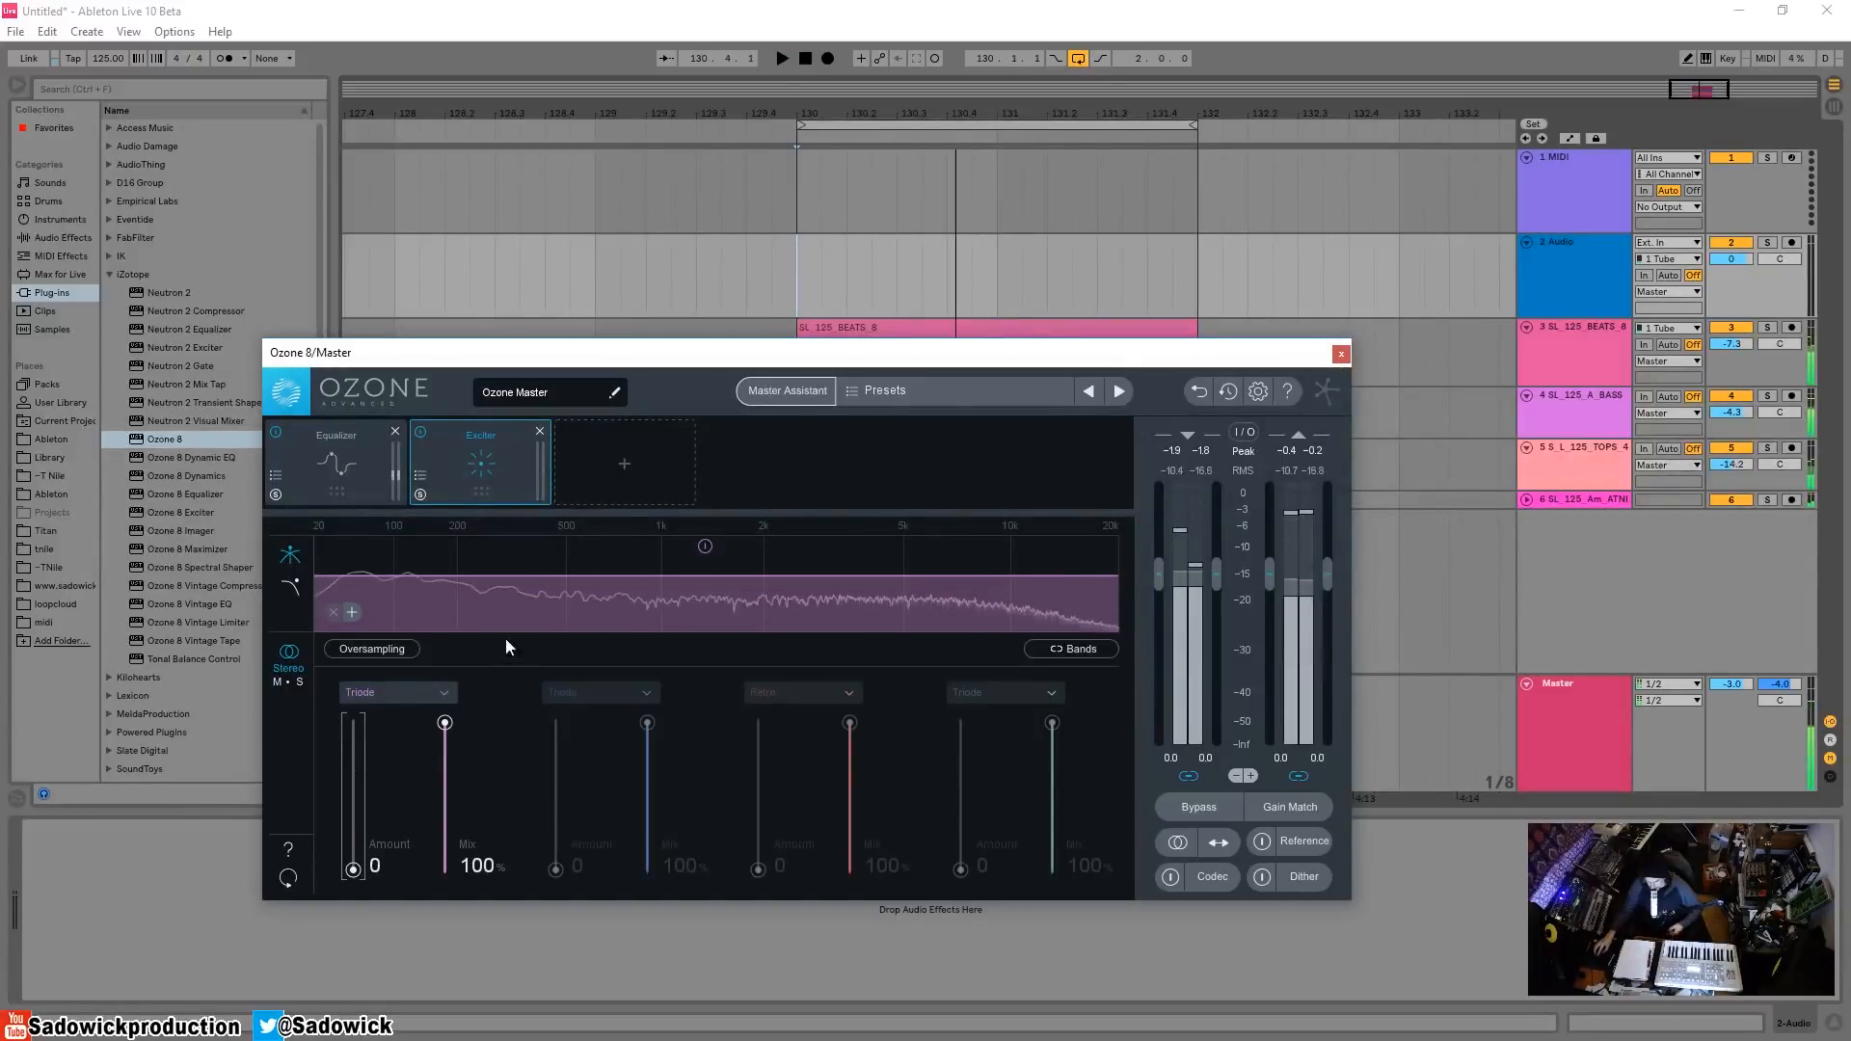
- Split the Exciter into four bands, moving the two upper crossovers to about 1.04 kHz and 6.04 kHz
left_click(356, 611)
left_click(352, 614)
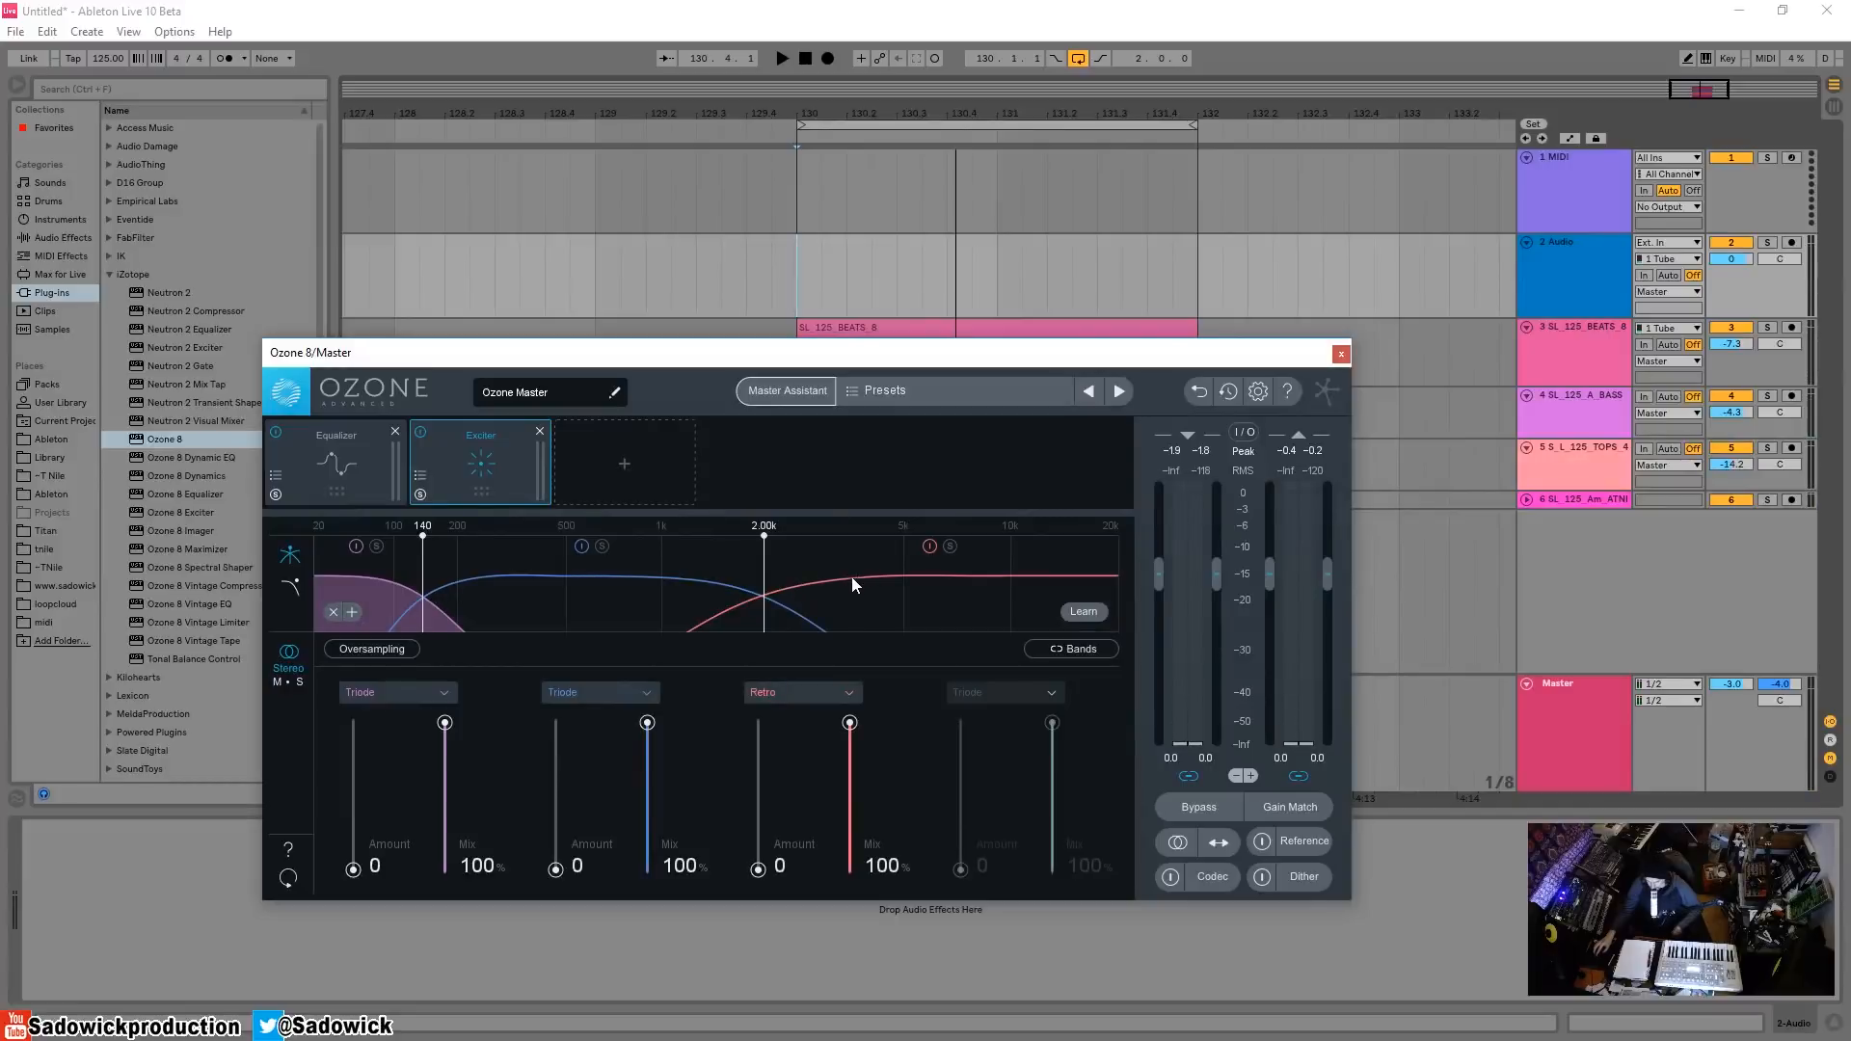
left_click(353, 613)
left_click_drag(763, 561, 688, 577)
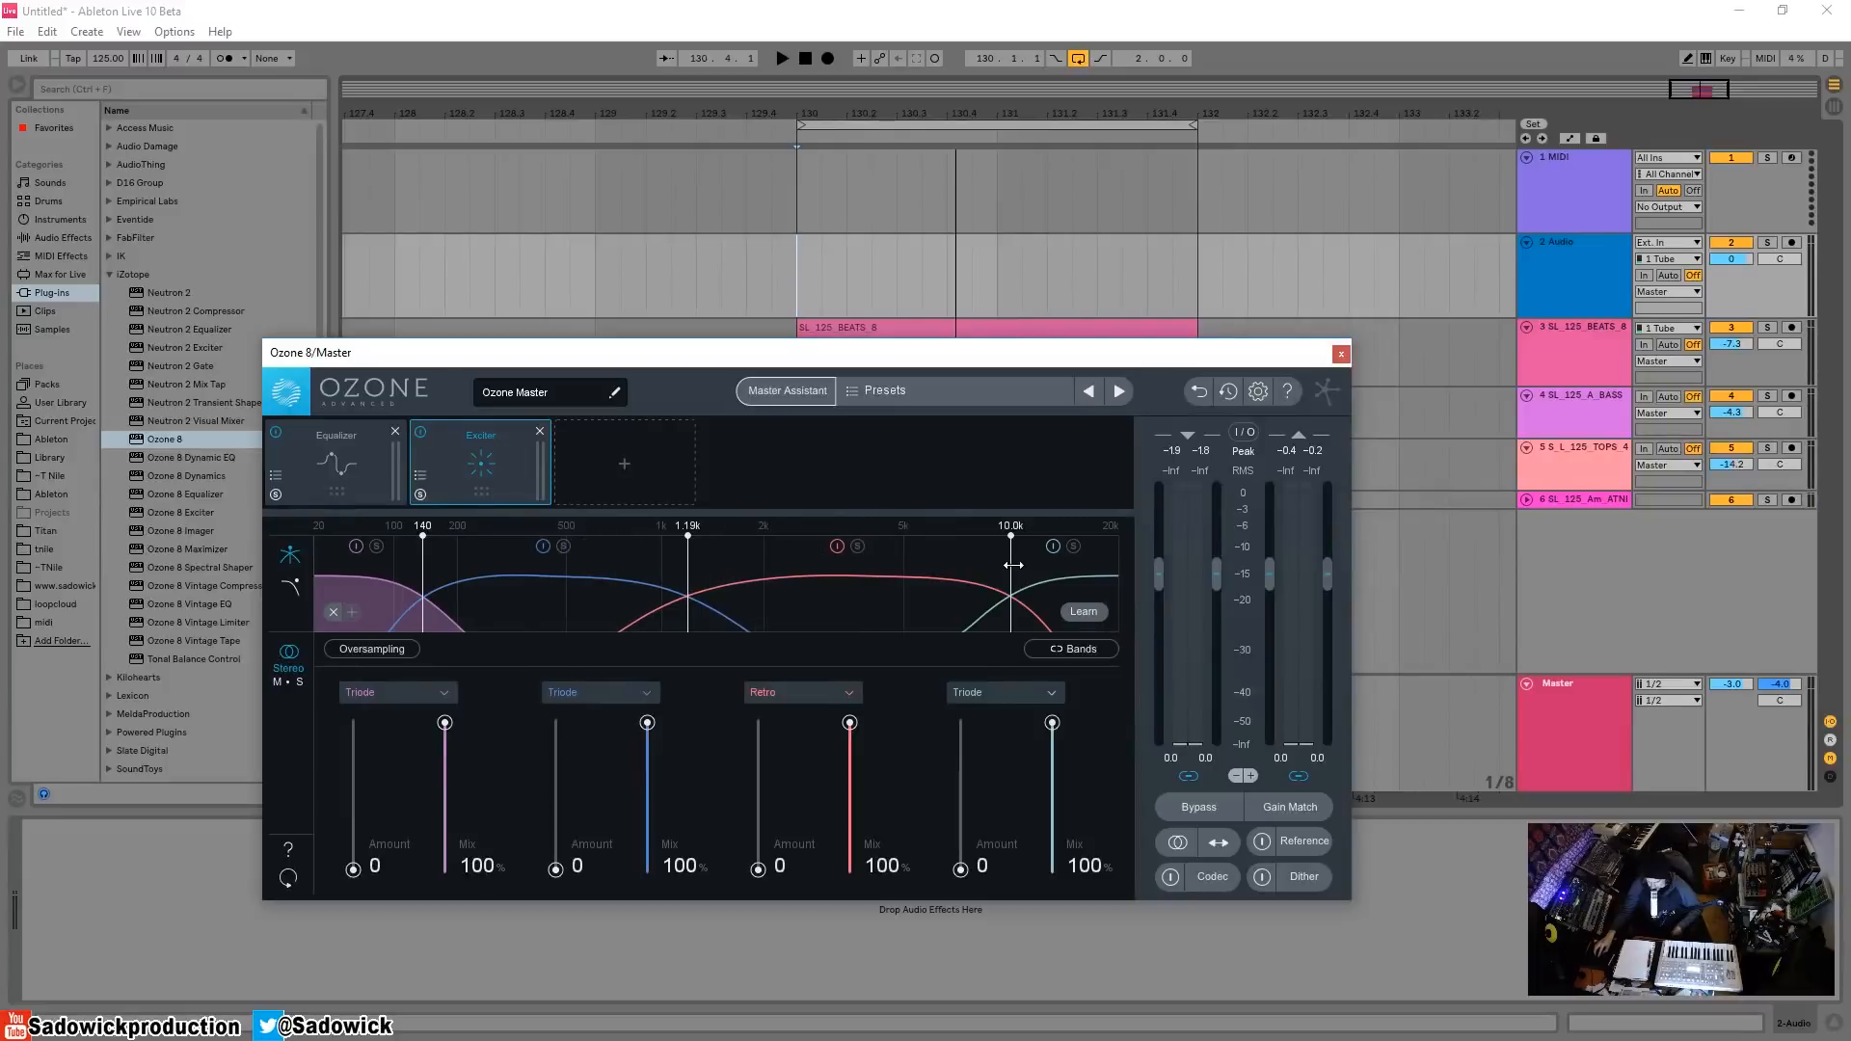
left_click_drag(1013, 565, 920, 569)
left_click_drag(693, 569, 674, 571)
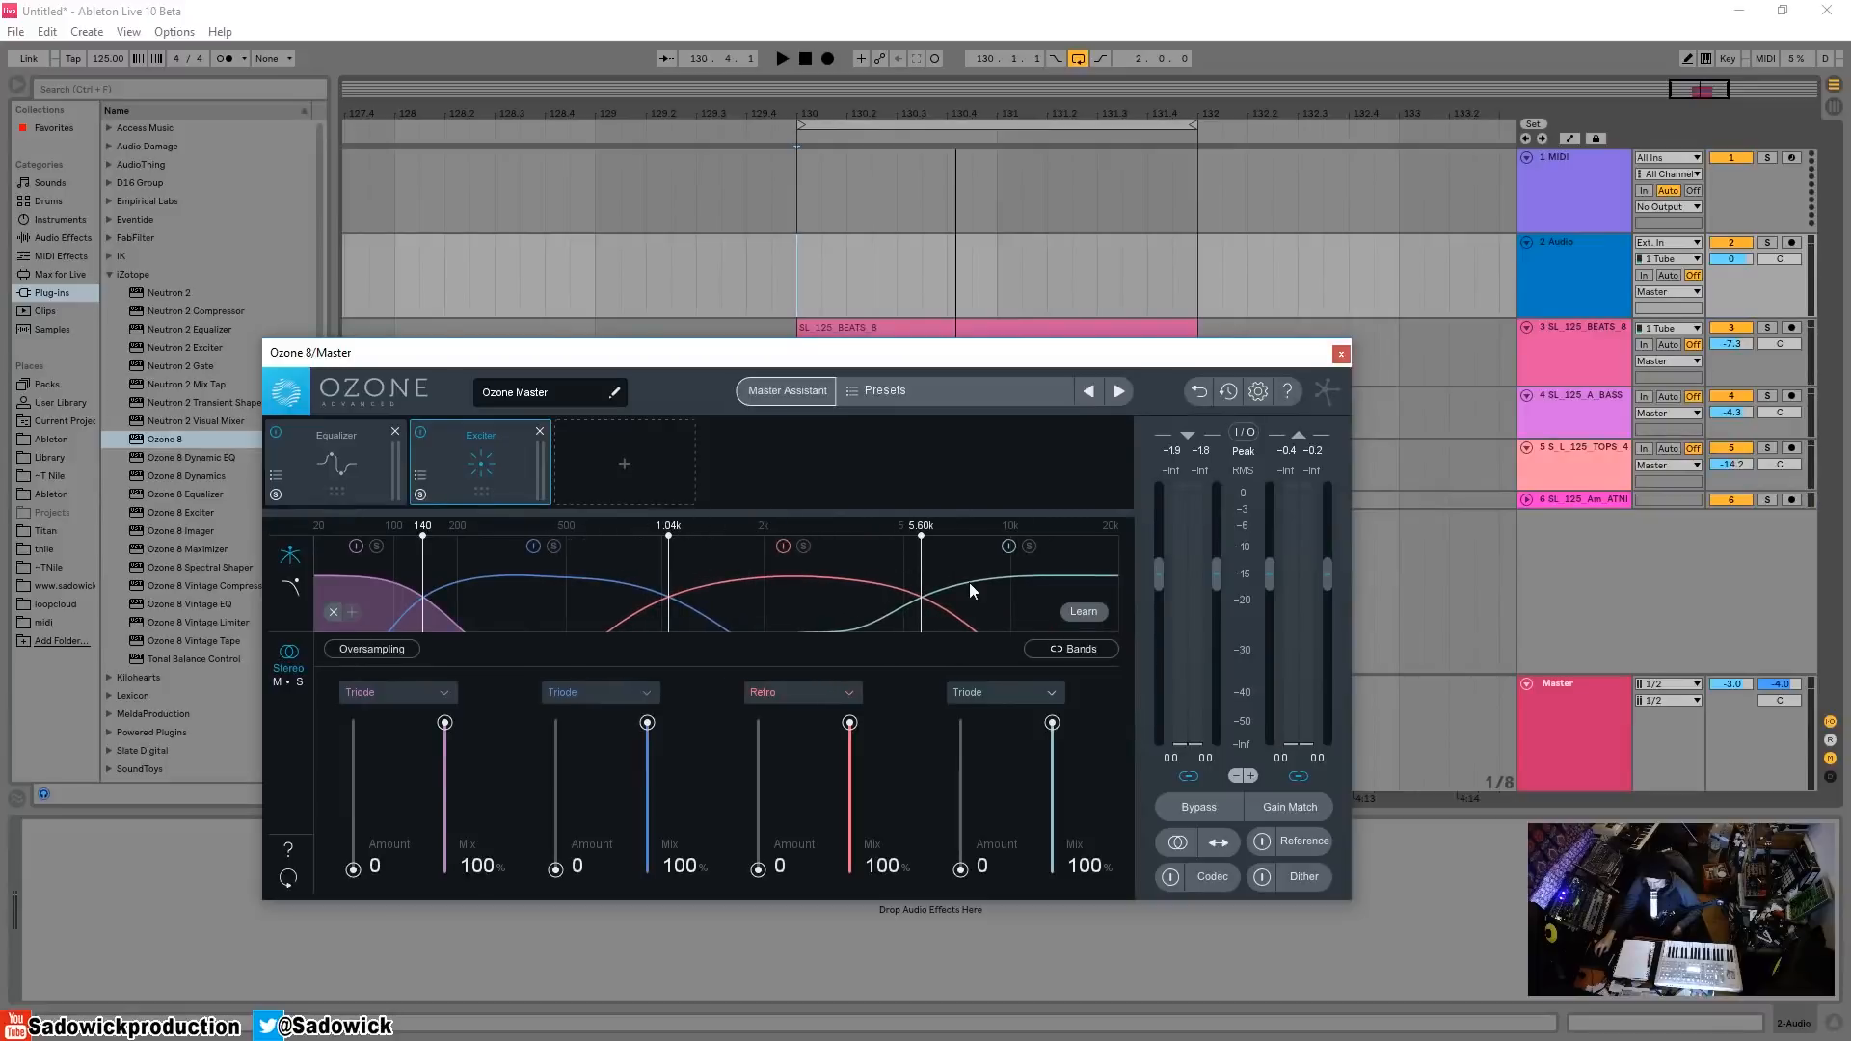
left_click_drag(923, 570, 934, 569)
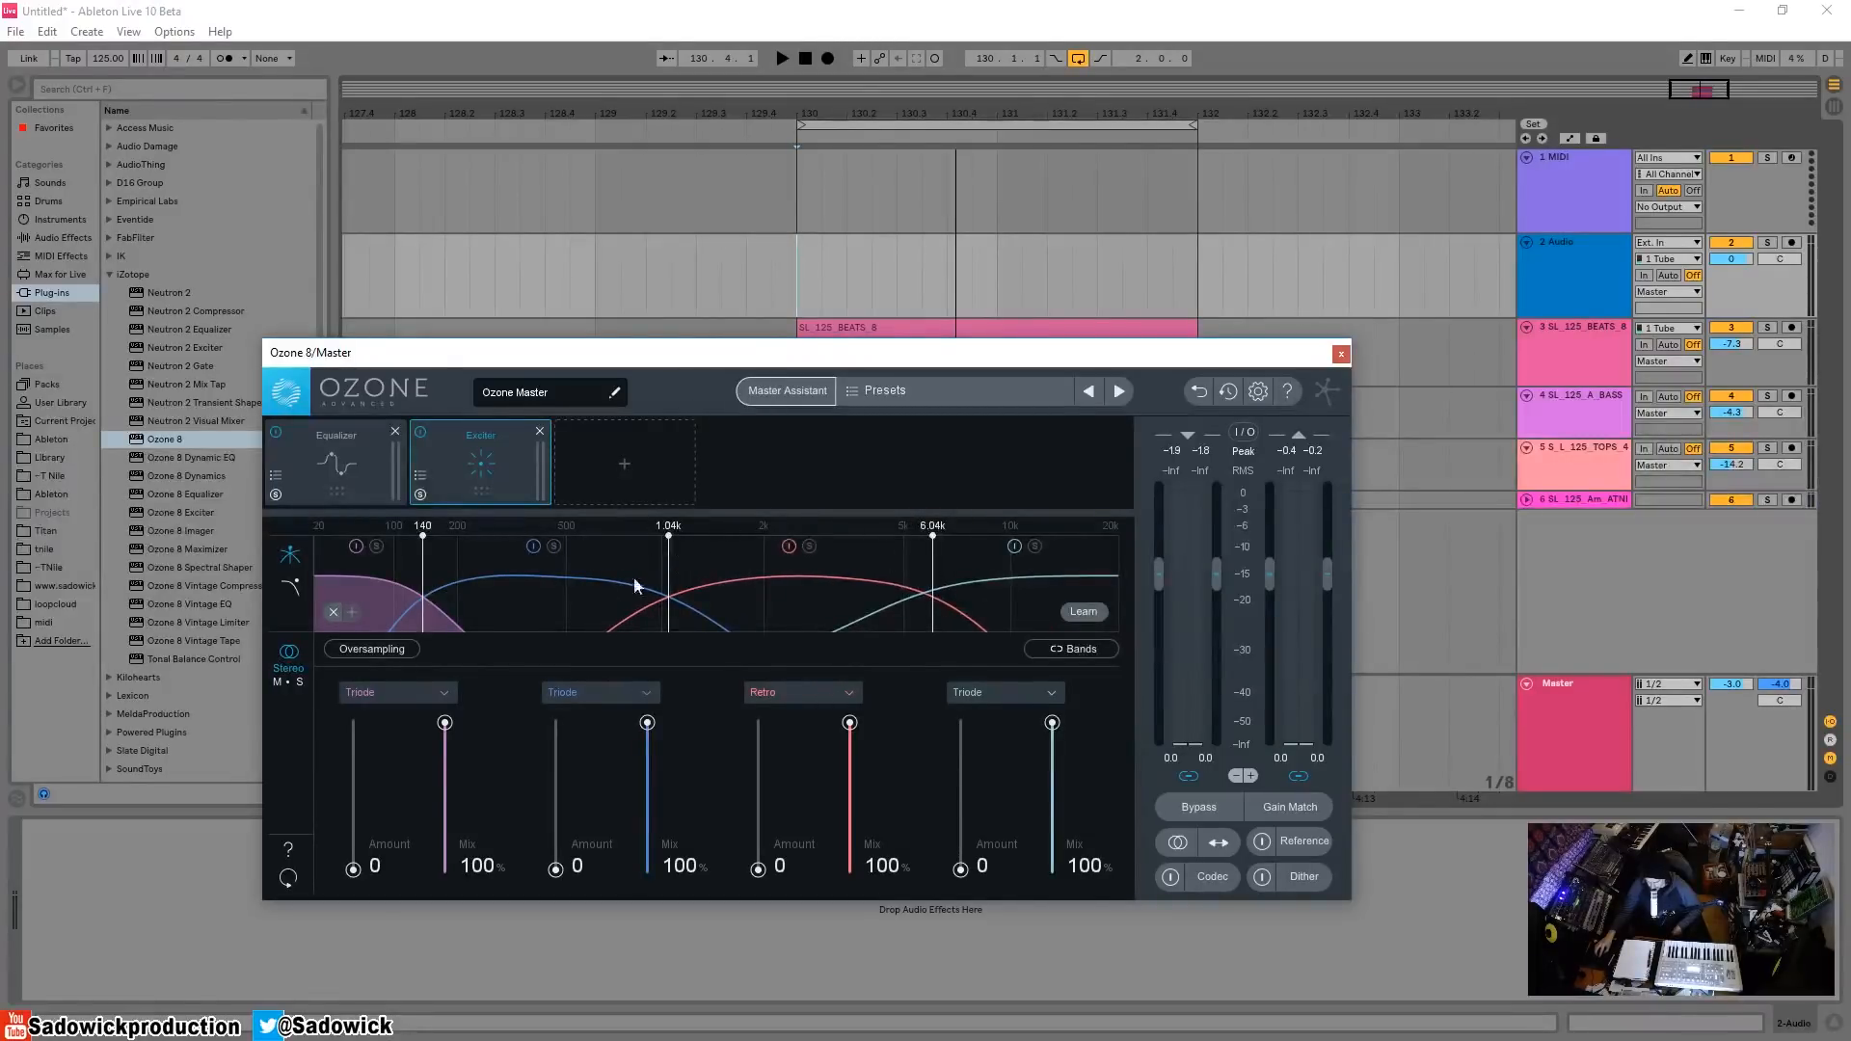
- Remove the Exciter from the chain and reopen the choice of modules to add
left_click(540, 432)
left_click(482, 464)
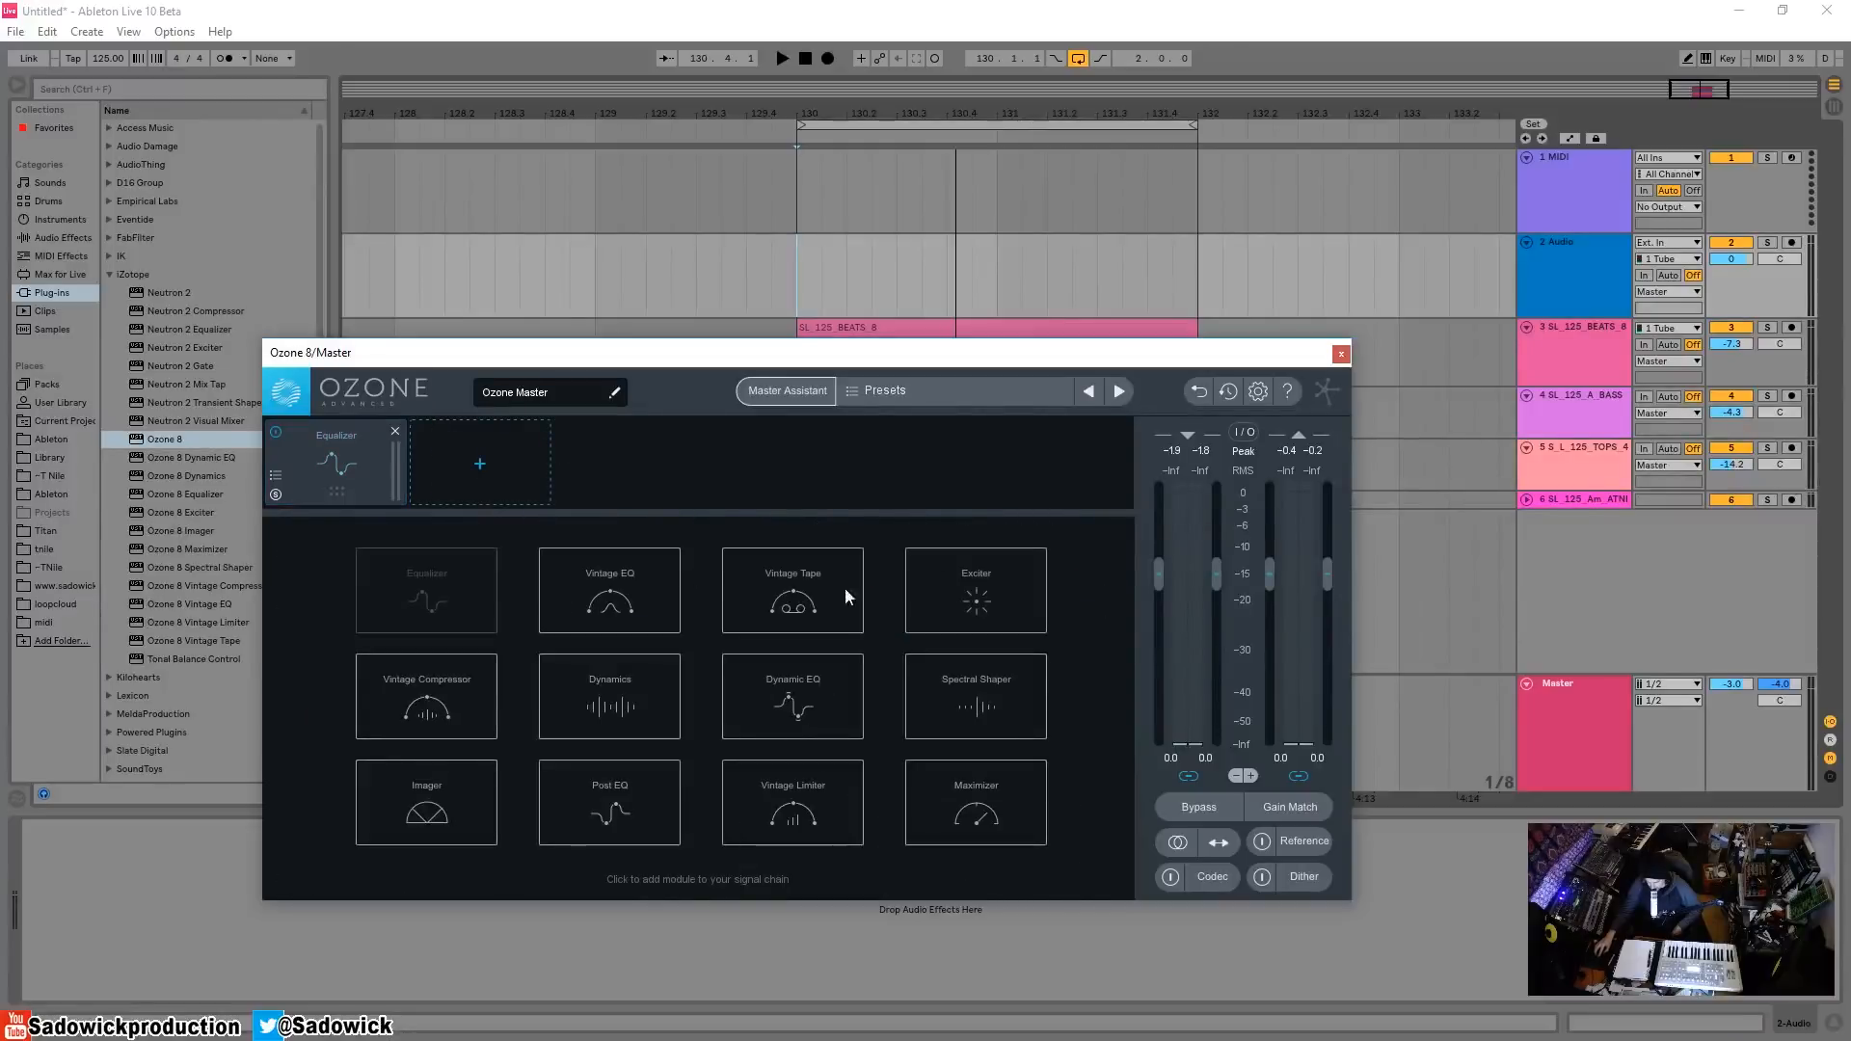
- Add the Exciter module after the Equalizer and audition its lowest band in solo while the loop plays
left_click(969, 599)
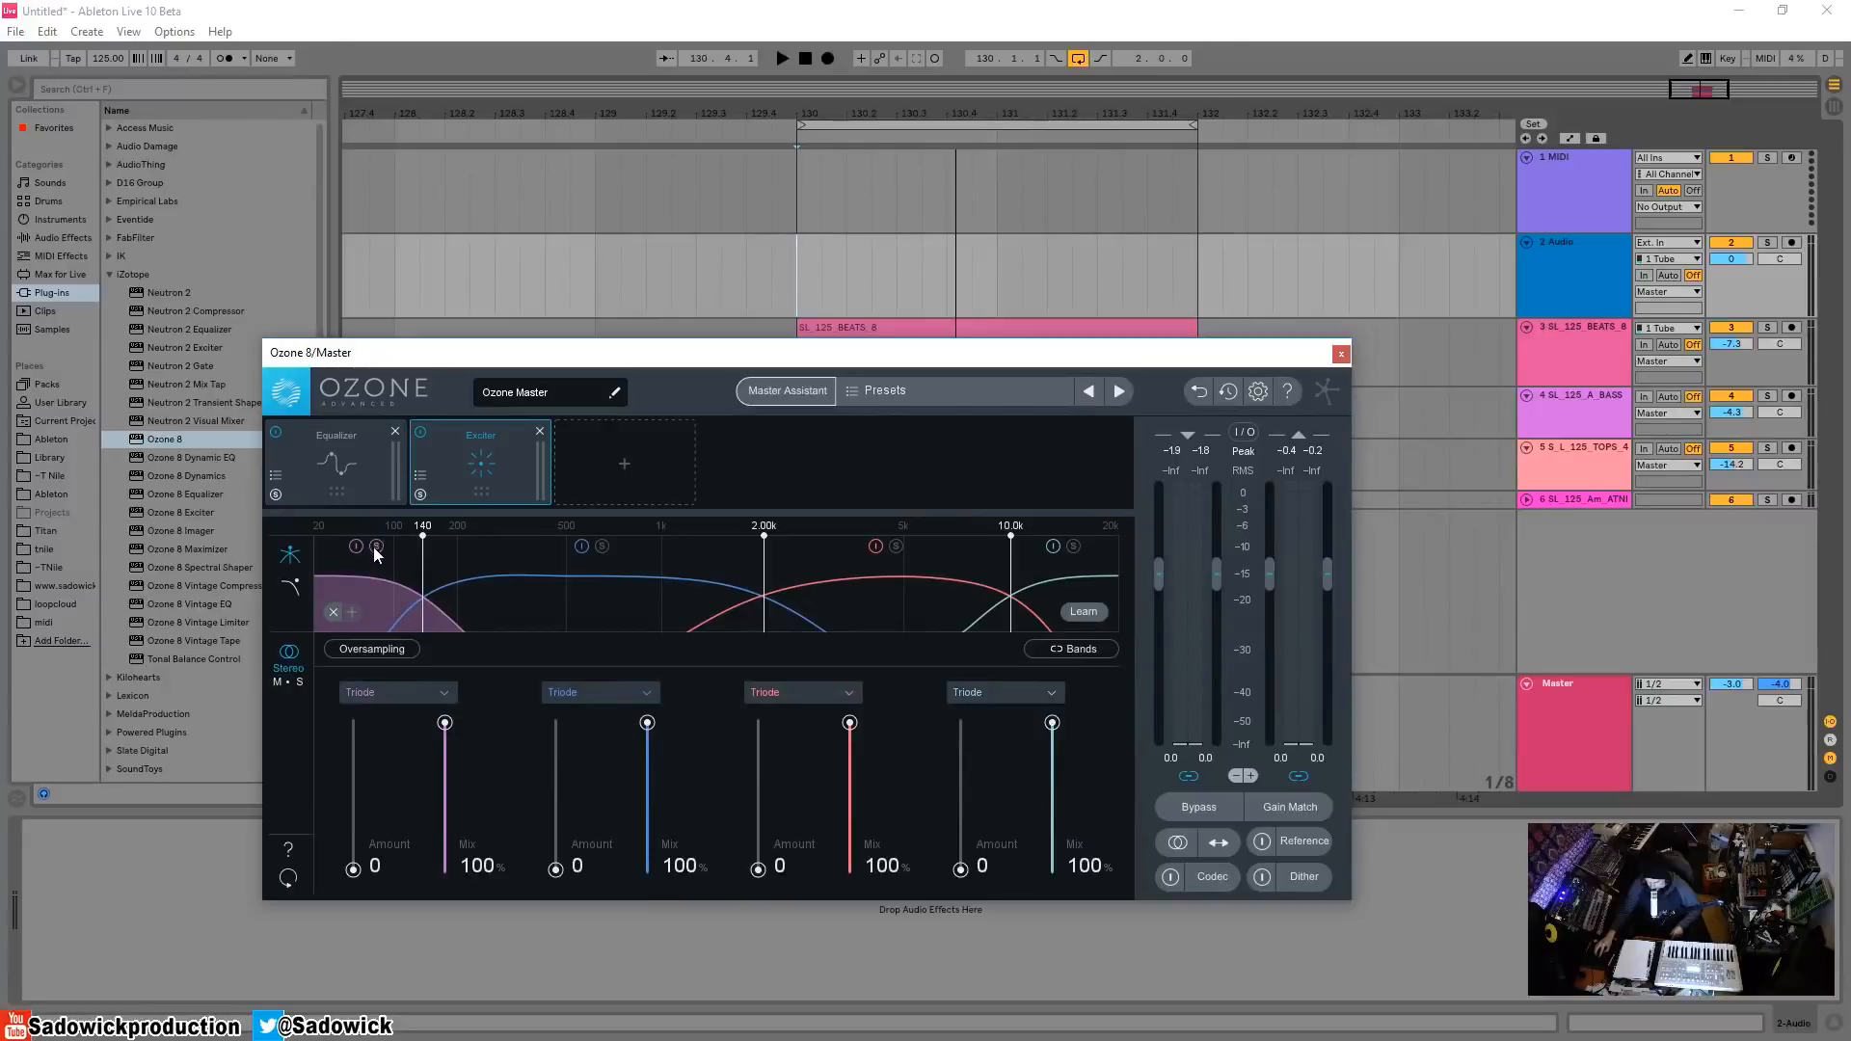
key("space")
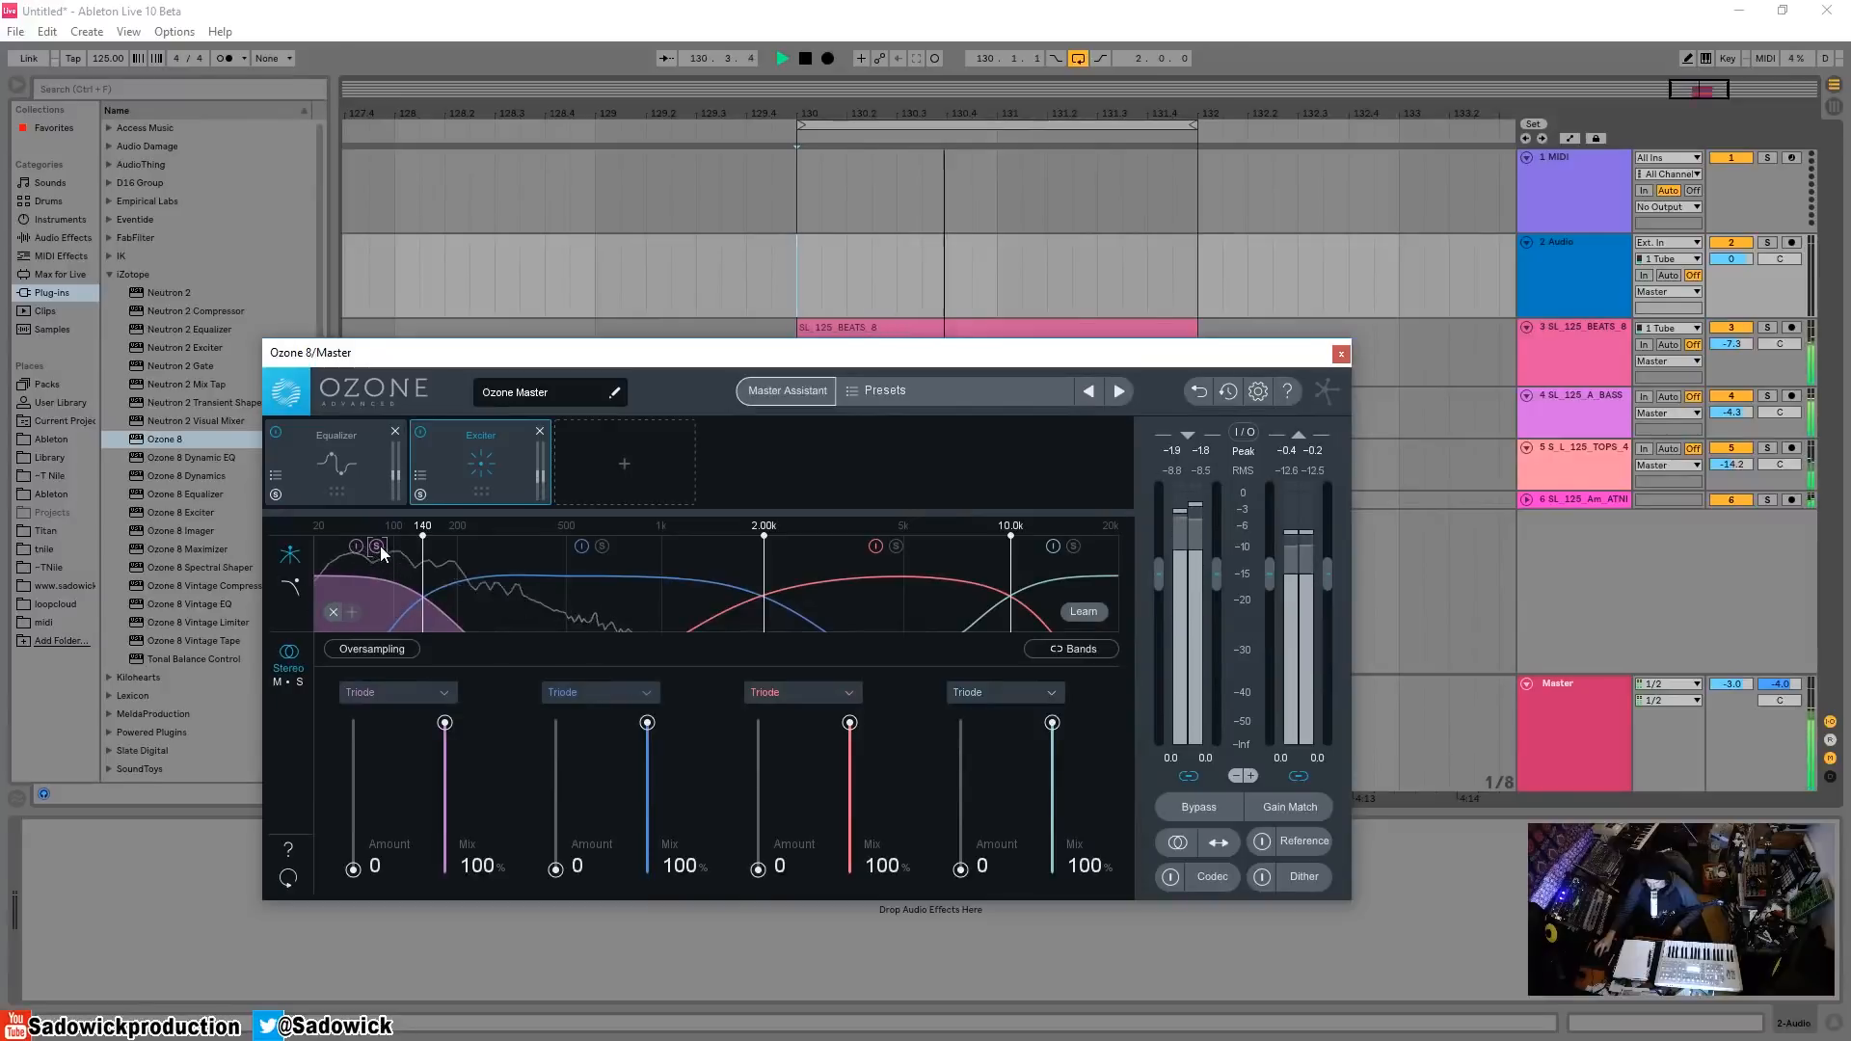
key("space")
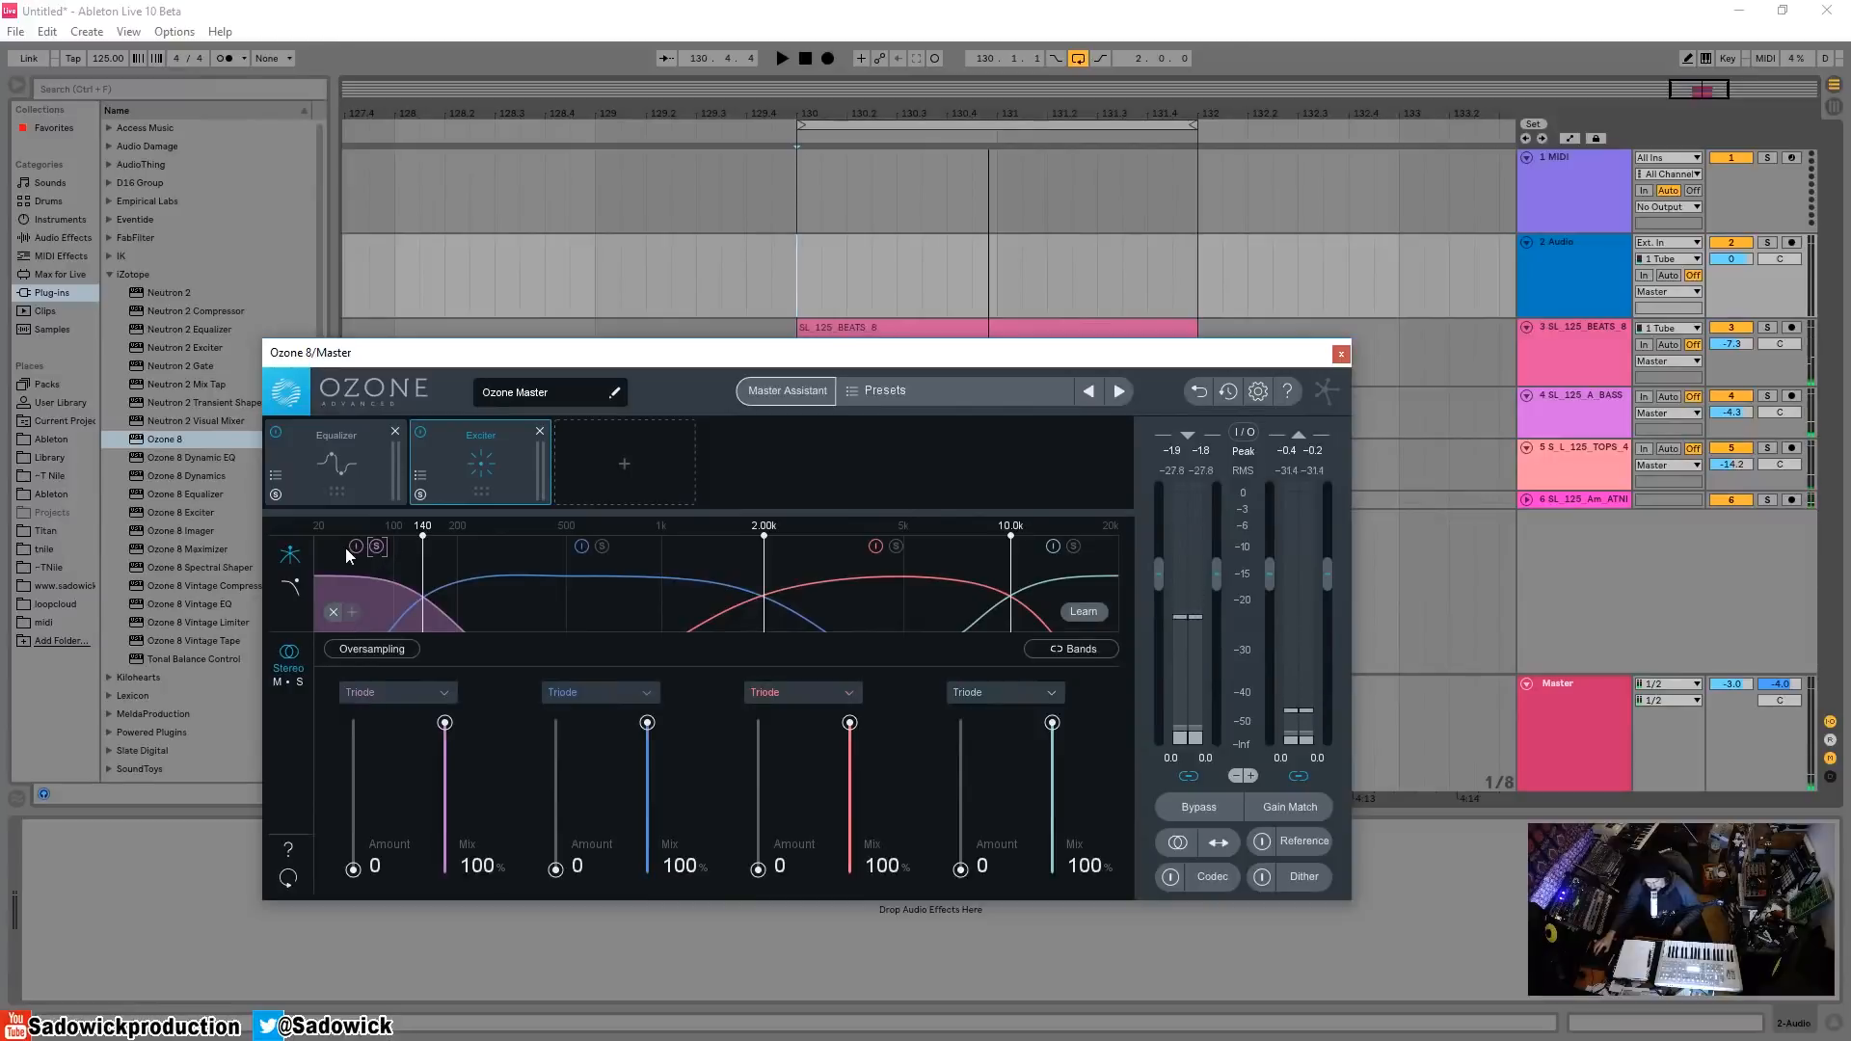
left_click(374, 549)
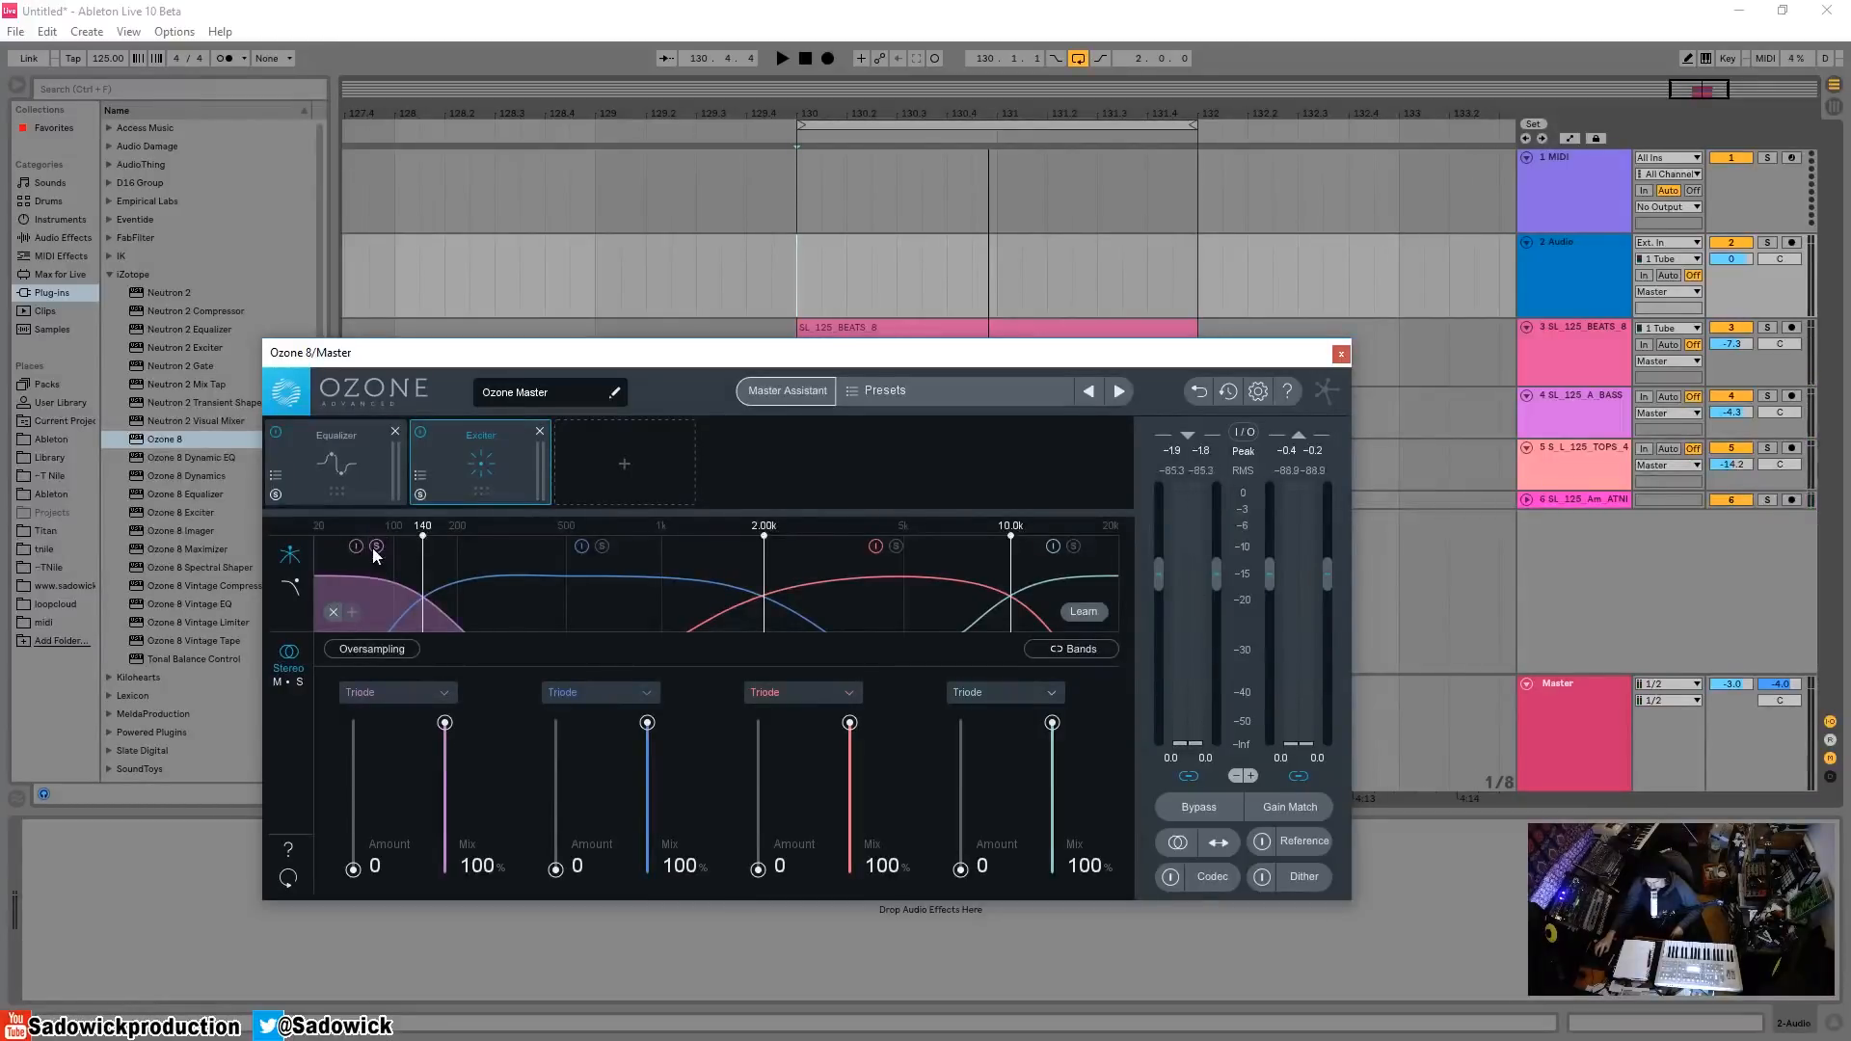
key("space")
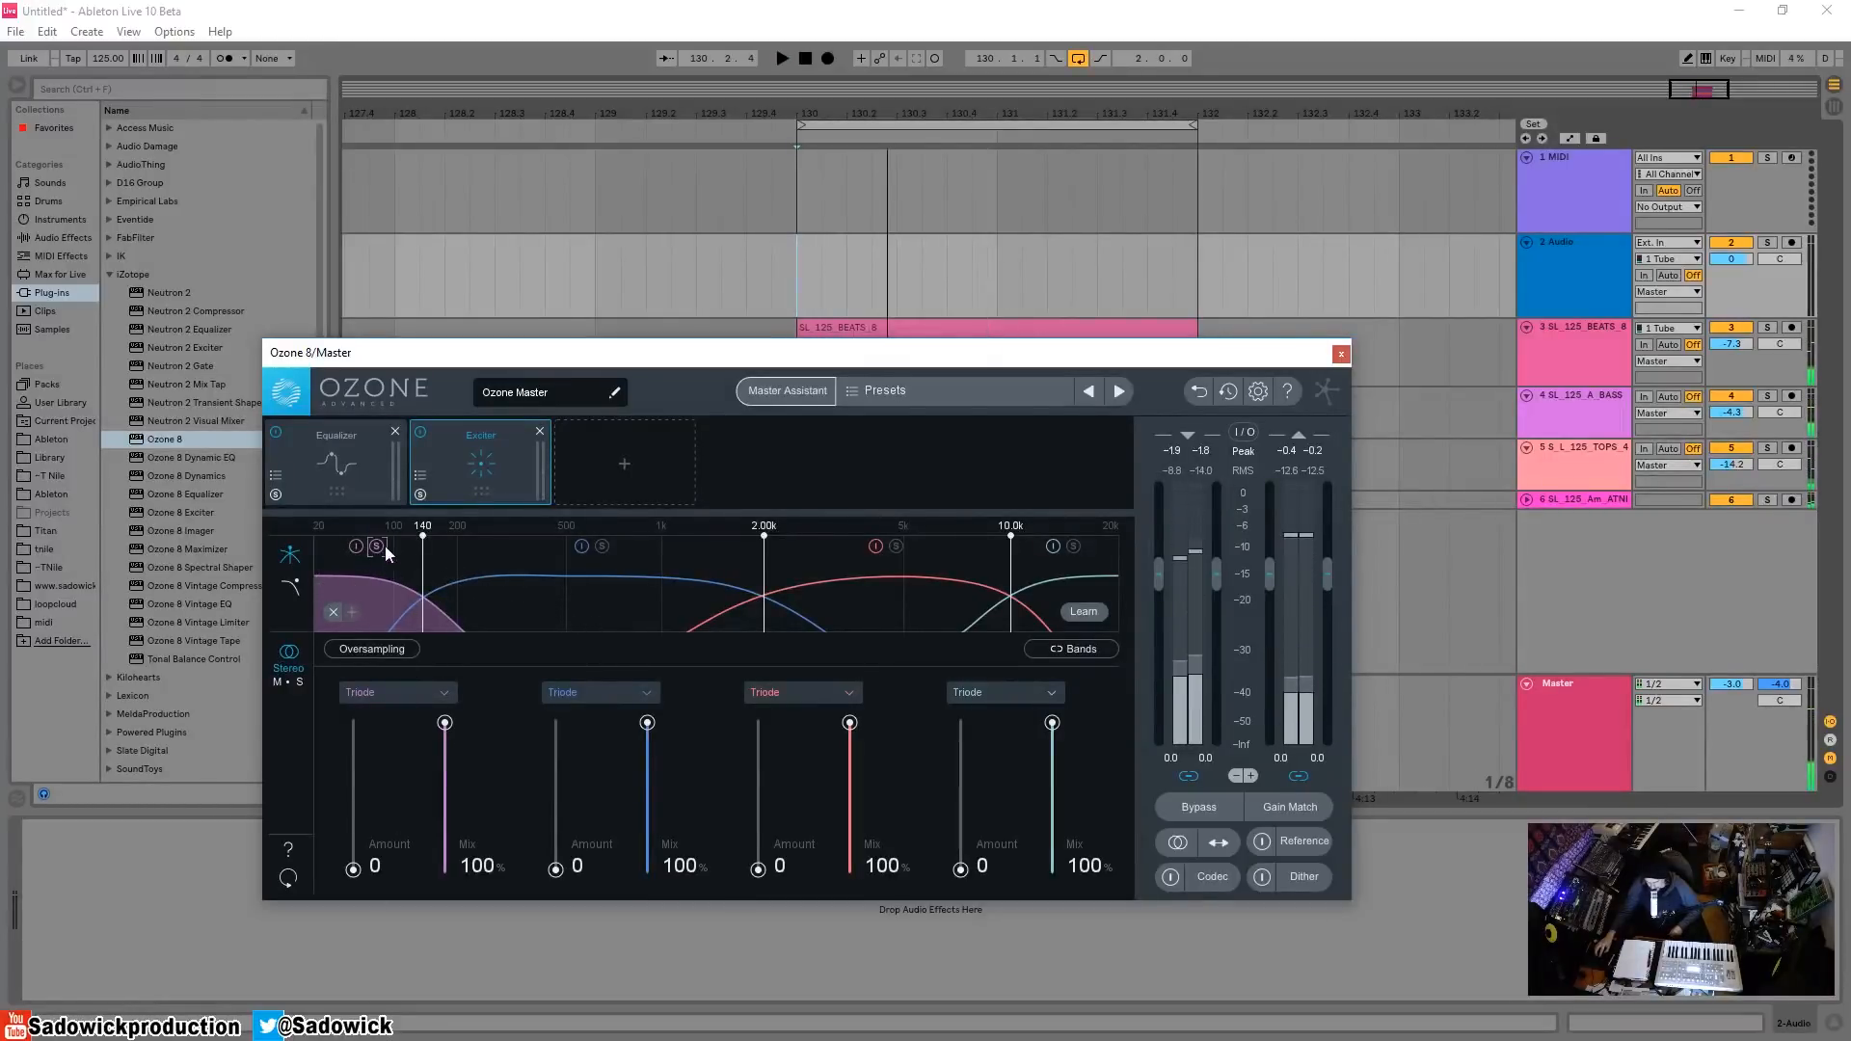
- Solo the Exciter's second band, between 140 Hz and 2.00 kHz, and audition it while the loop plays
left_click(601, 546)
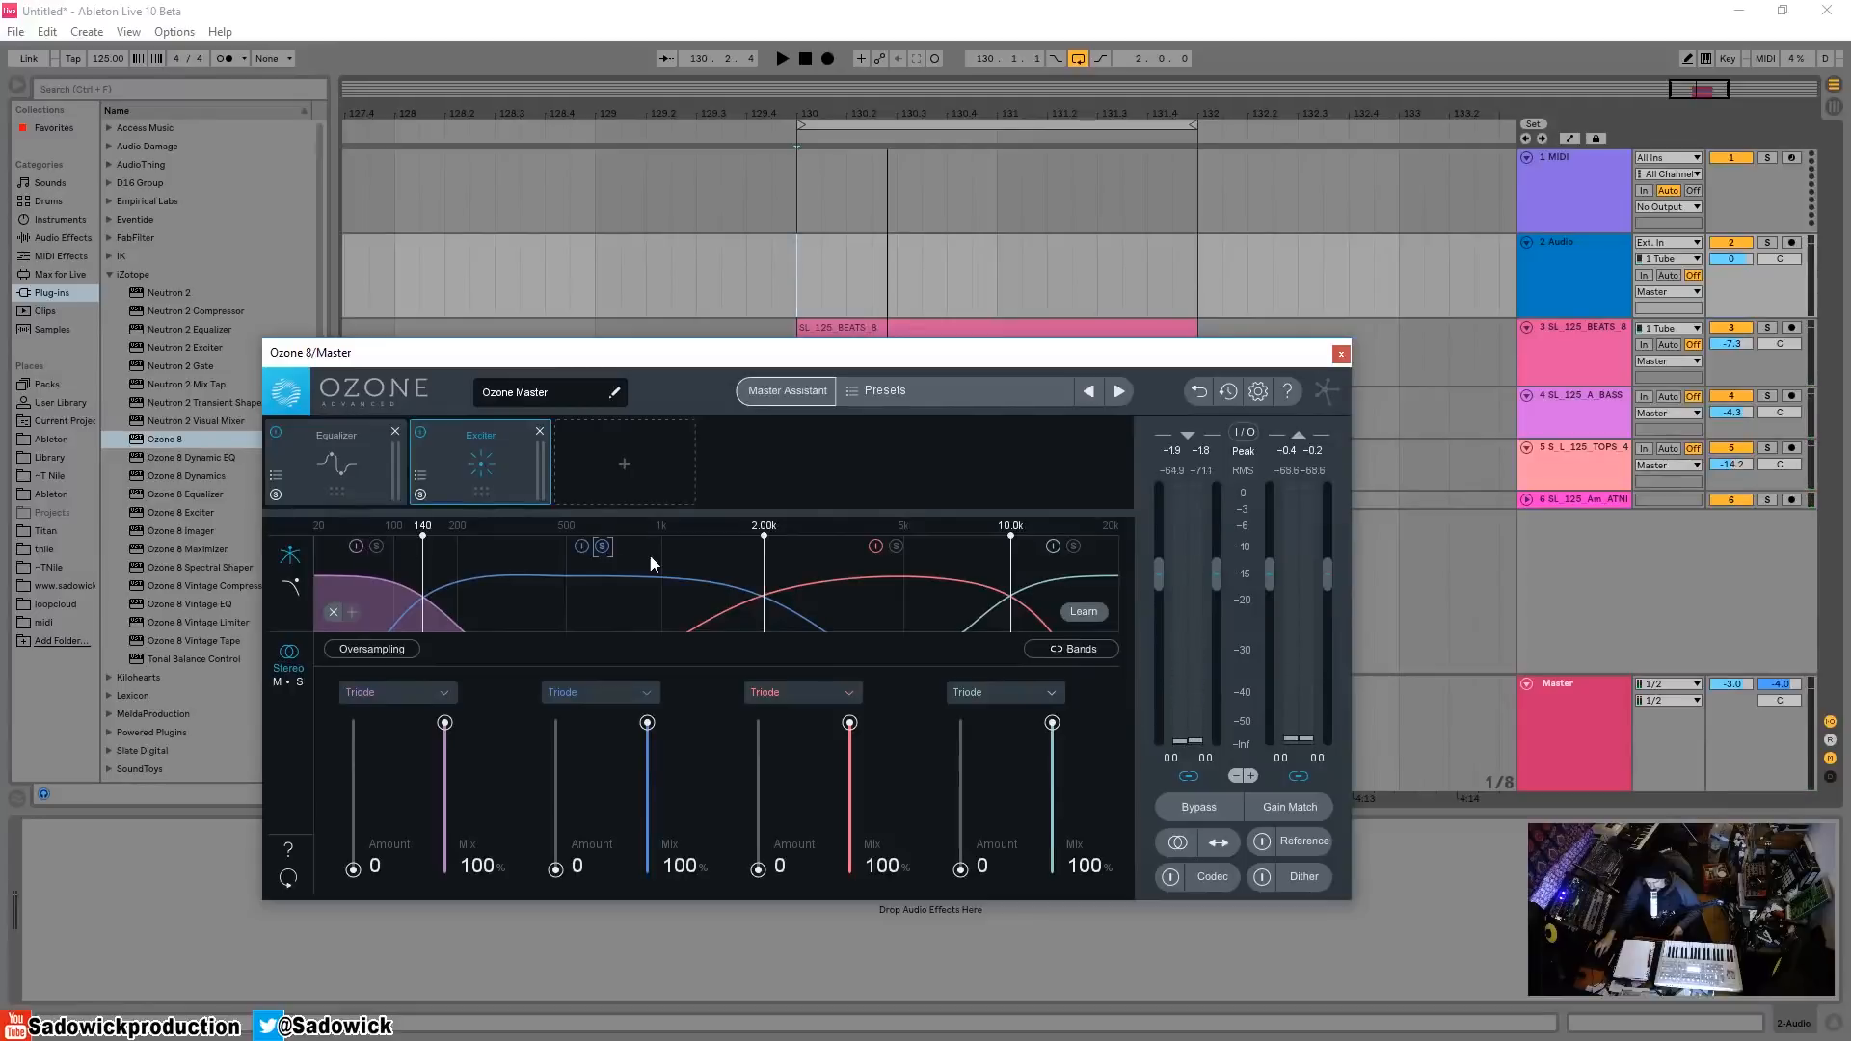
key("space")
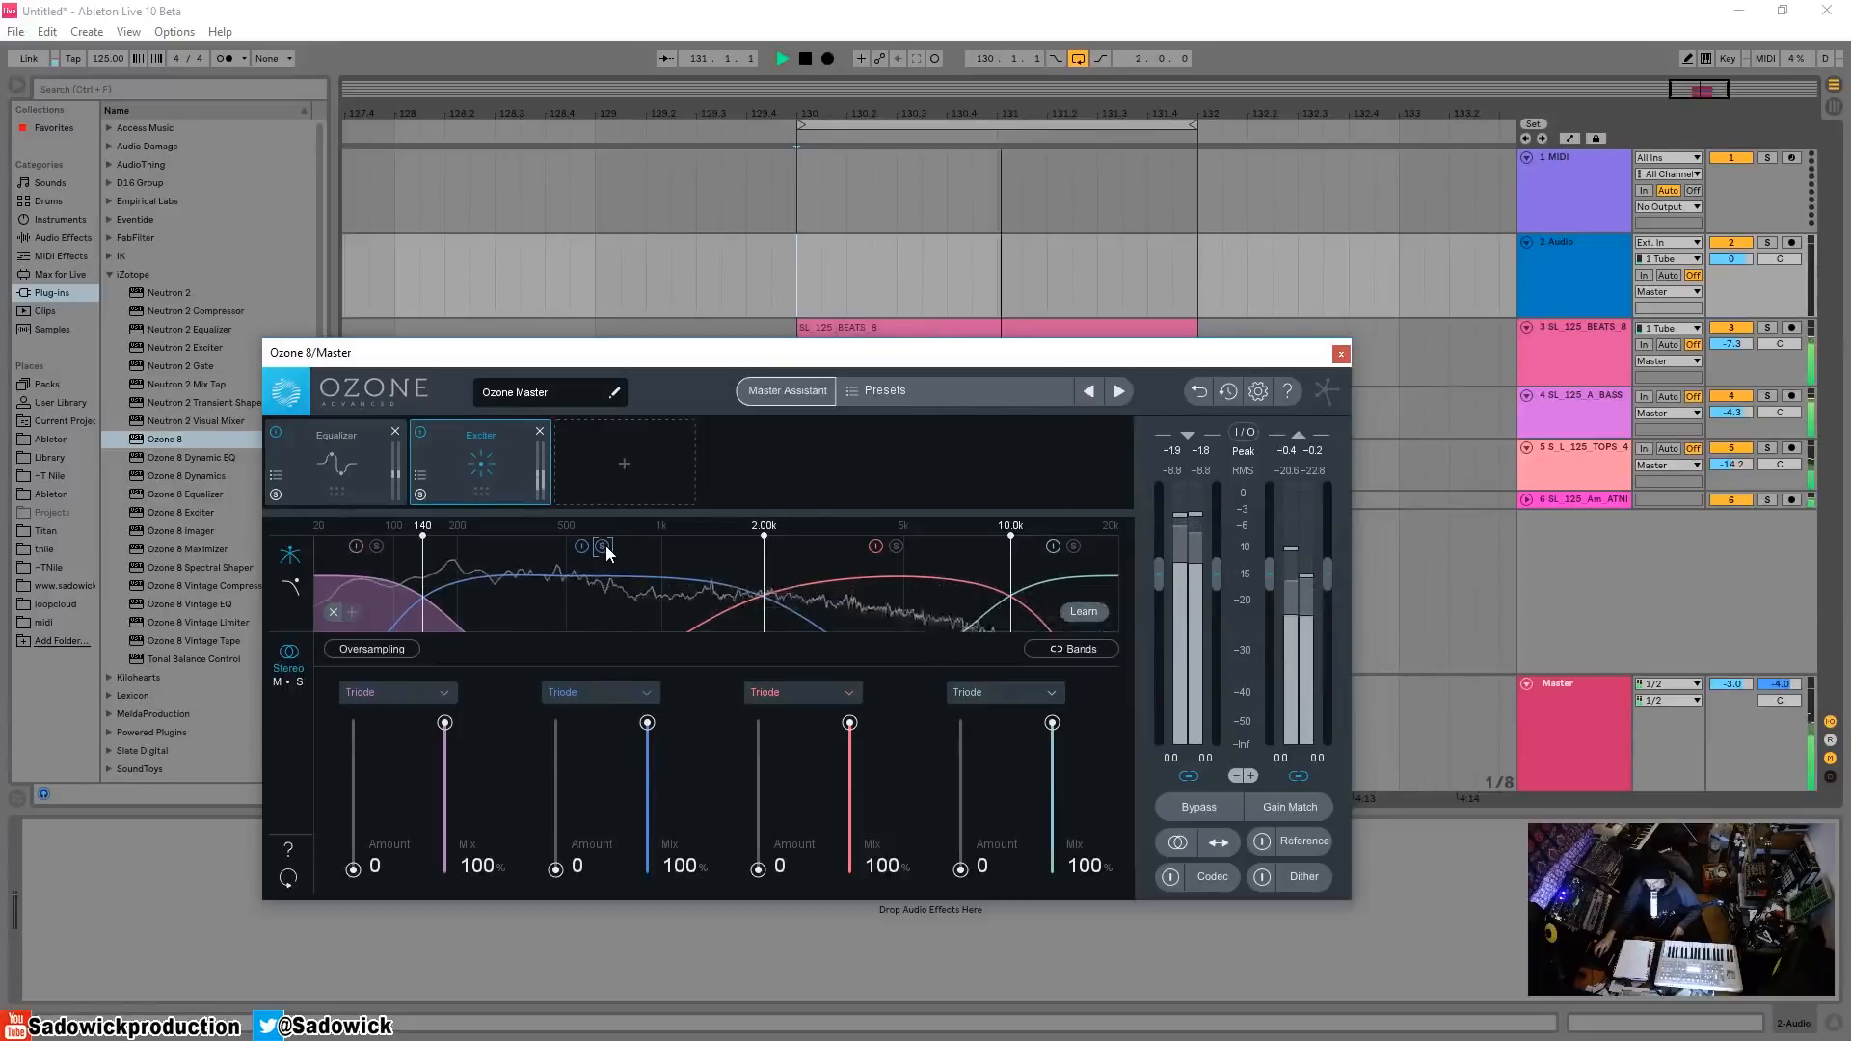
key("space")
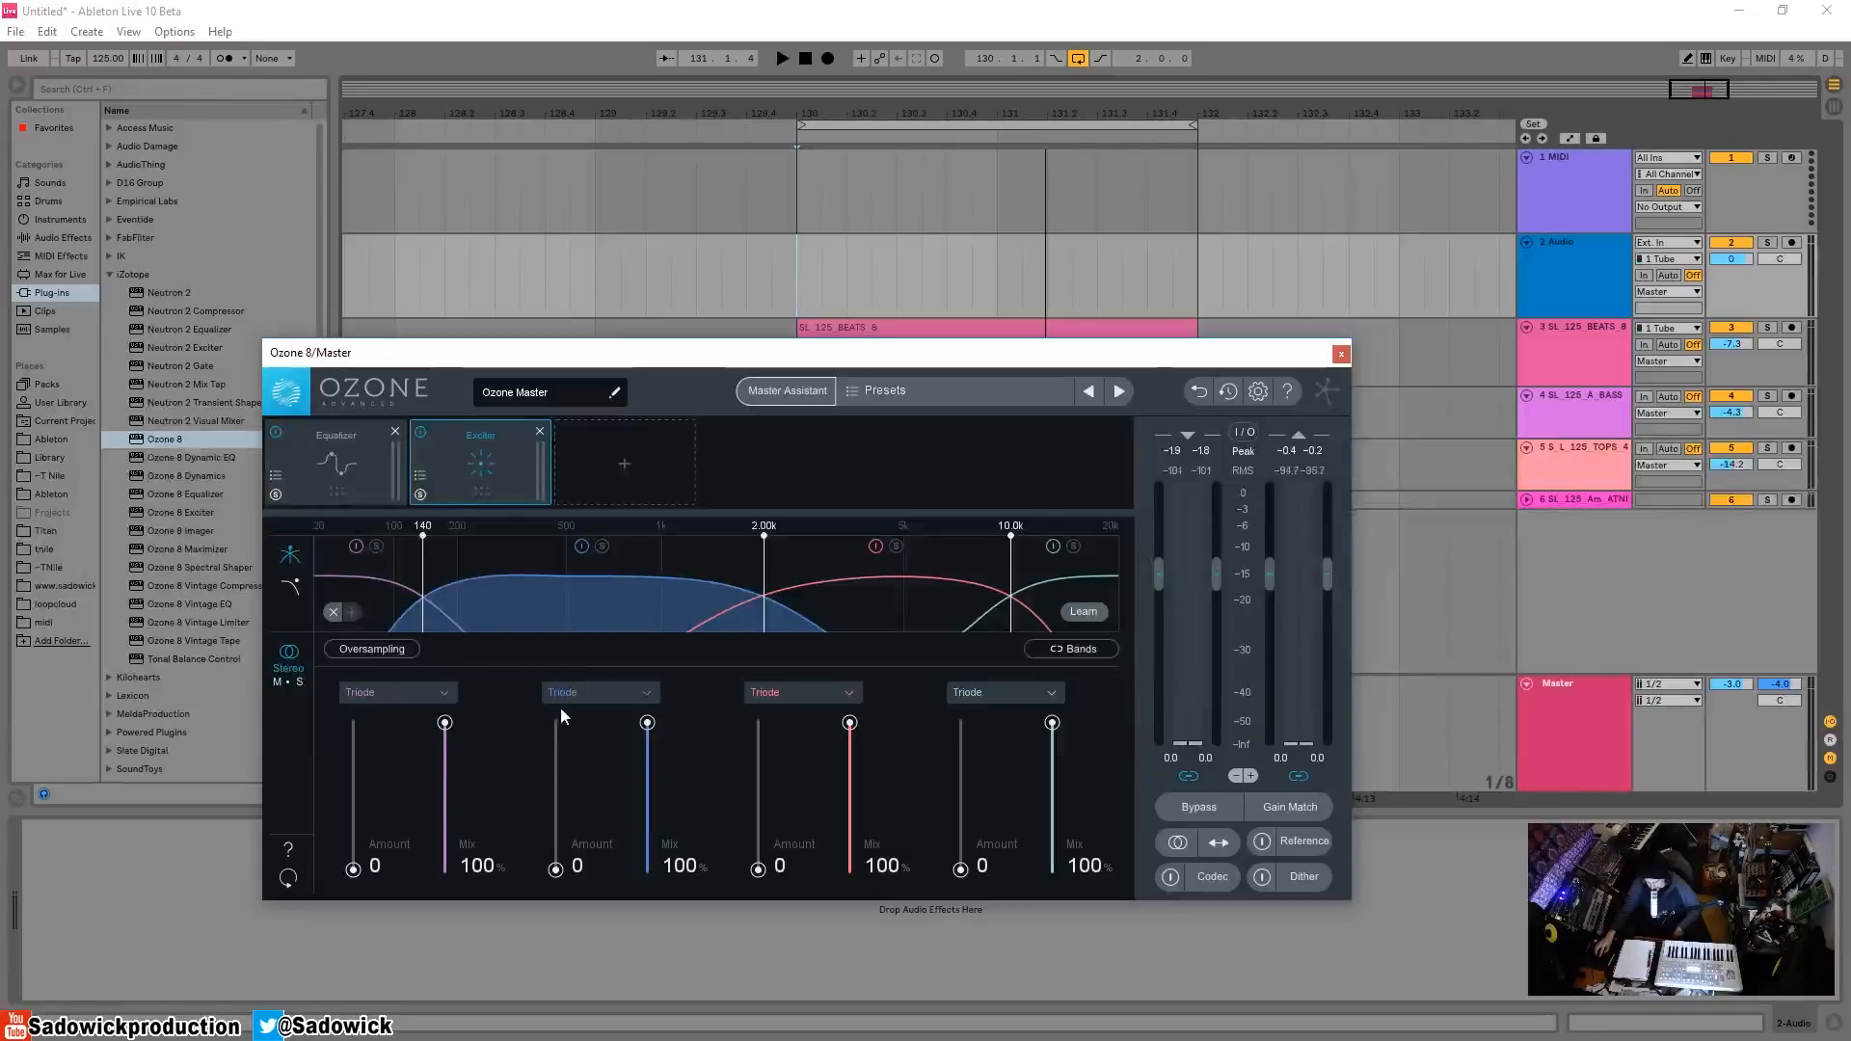
- Open the choice of saturation modes for the Exciter's second band
left_click(607, 692)
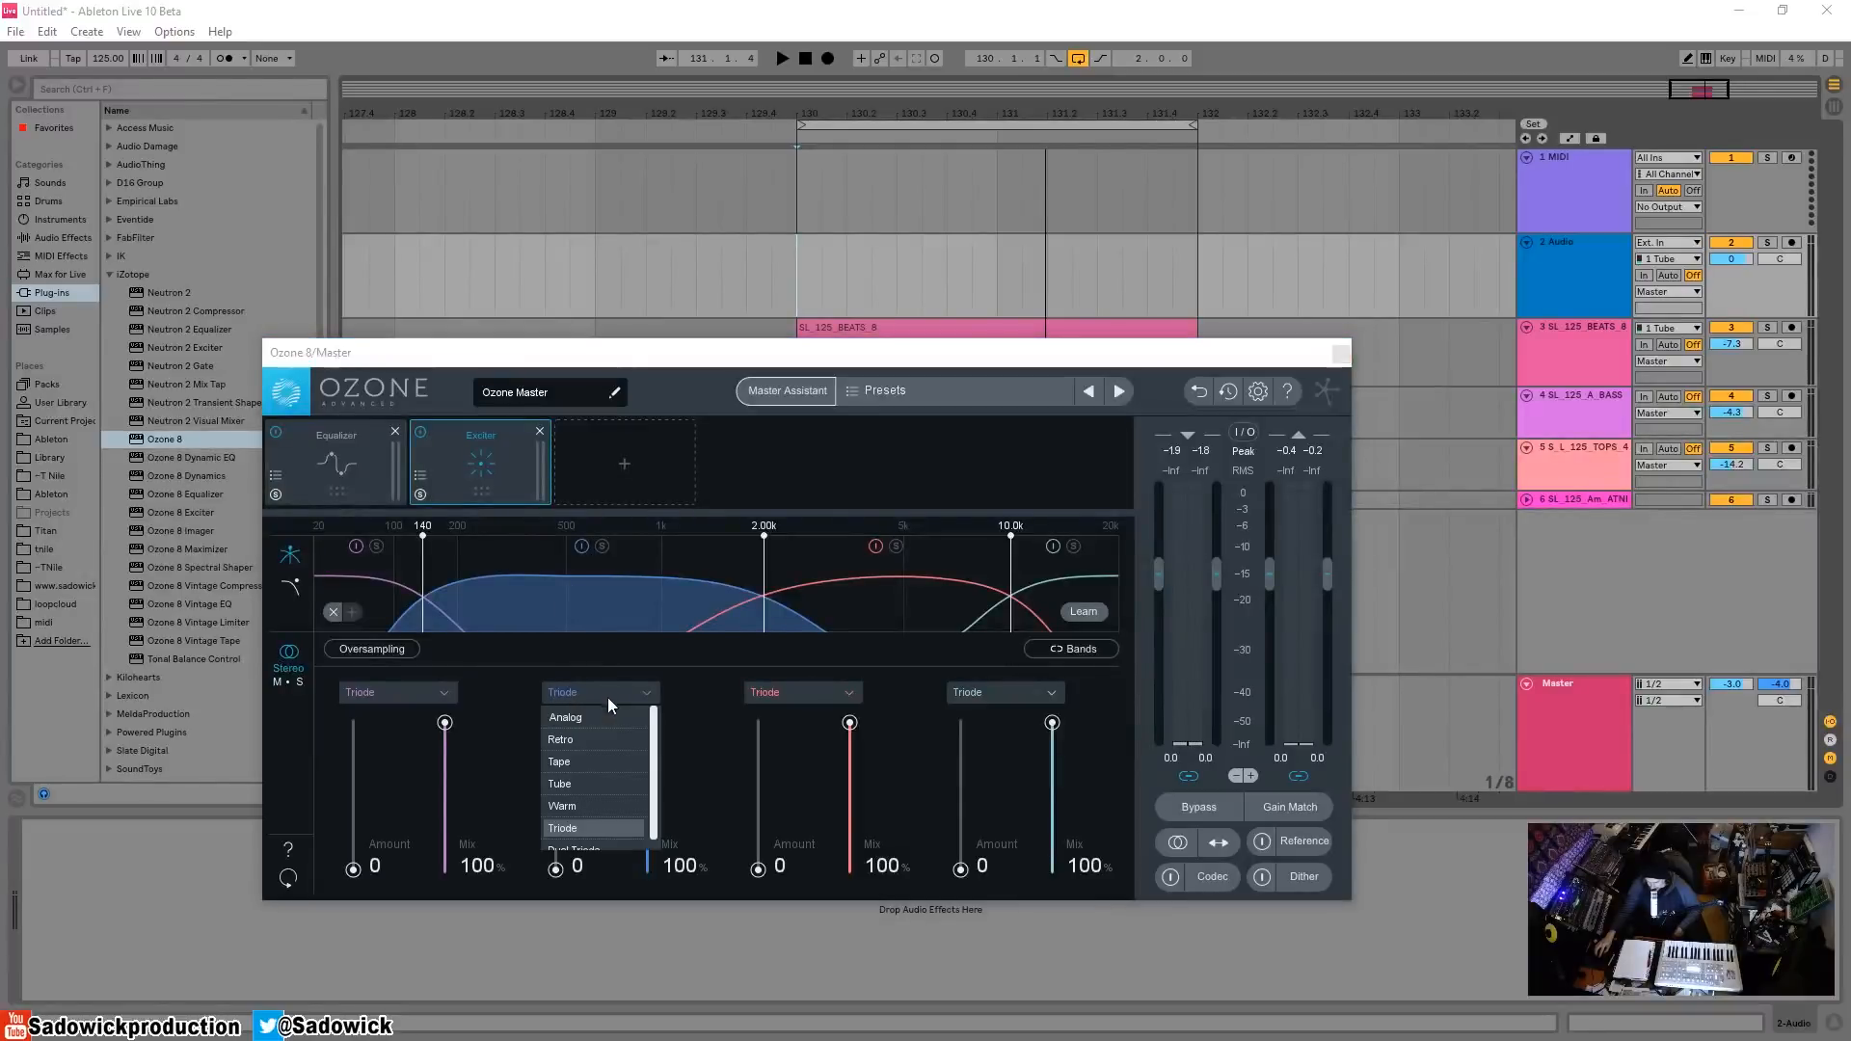
- Set the Exciter's low-mid band (140 Hz to 2 kHz) to Tape with an amount of 2.6 and audition it
left_click(577, 765)
mouse_move(556, 868)
left_mouse_down()
mouse_move(562, 760)
mouse_move(564, 840)
left_mouse_up()
key("space")
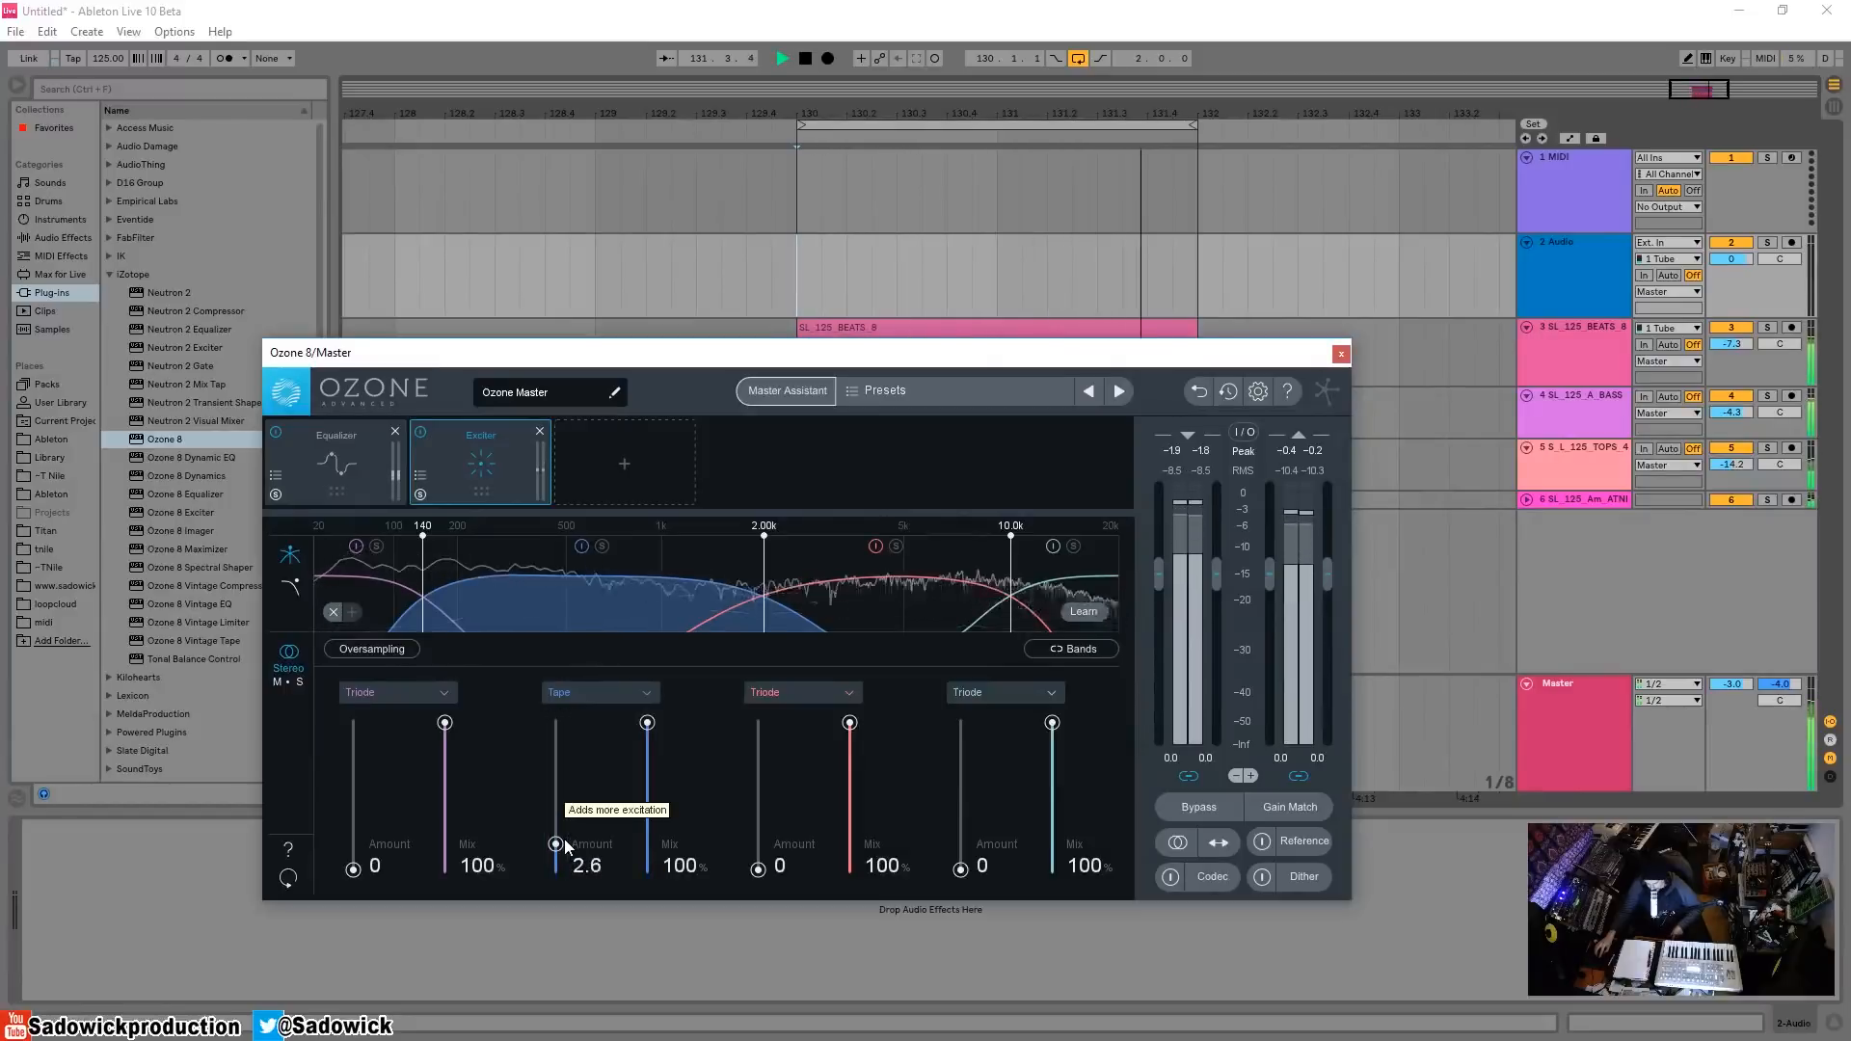
key("space")
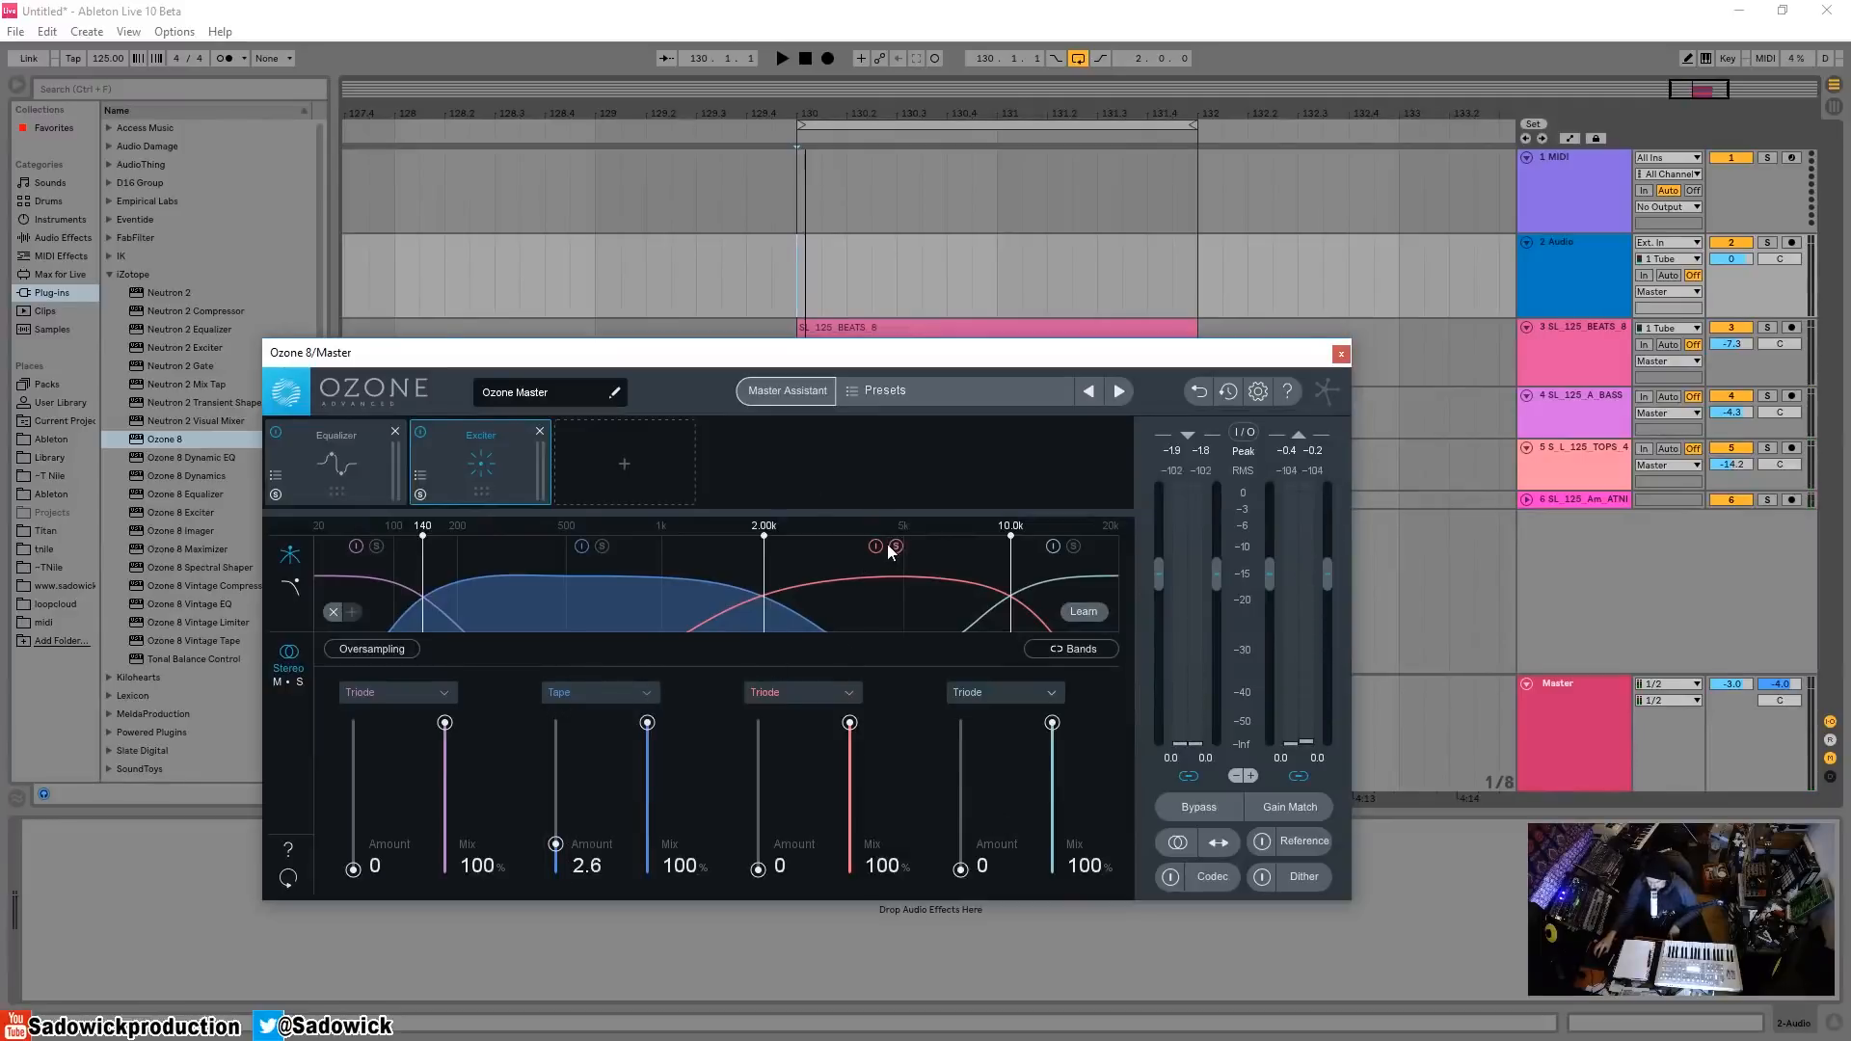
- Keep the Exciter's third band (2 kHz to 10 kHz) on Triode, set its amount to 6.8 and audition the loop
key("space")
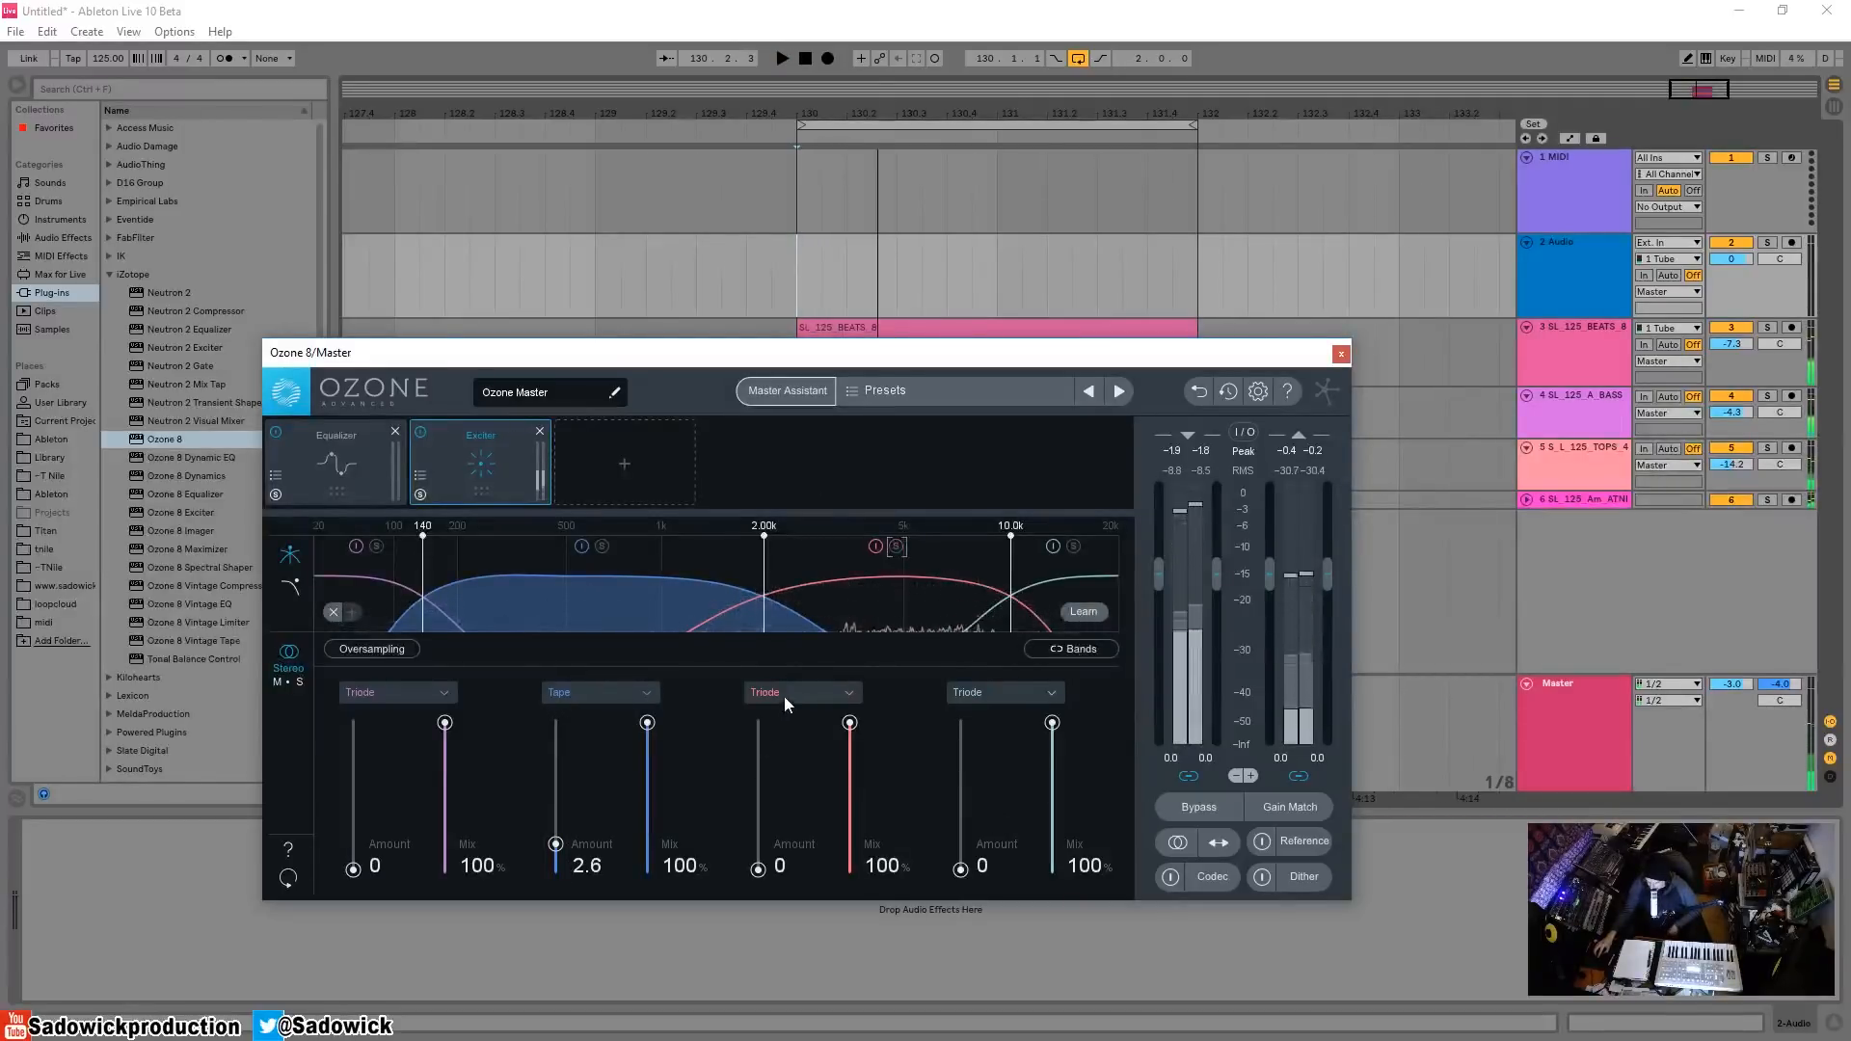
left_click(784, 694)
scroll(775, 755, "down", 1)
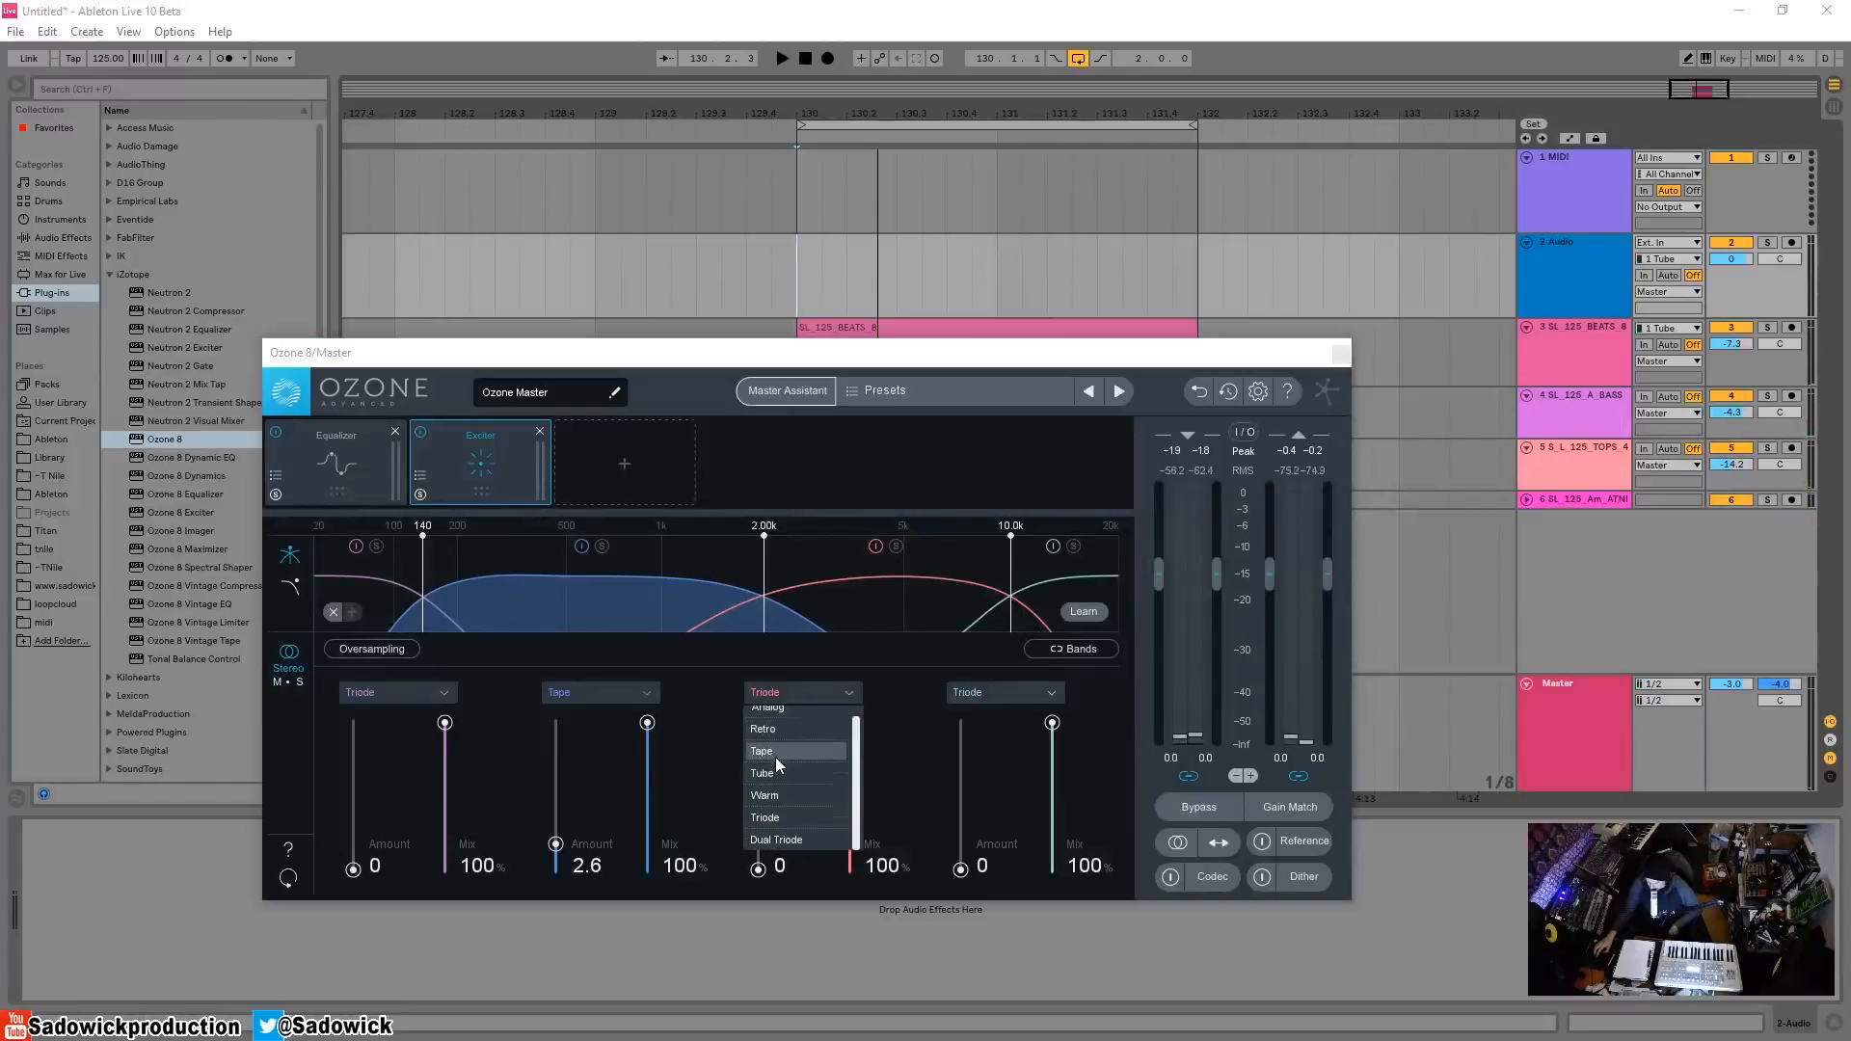
left_click(788, 819)
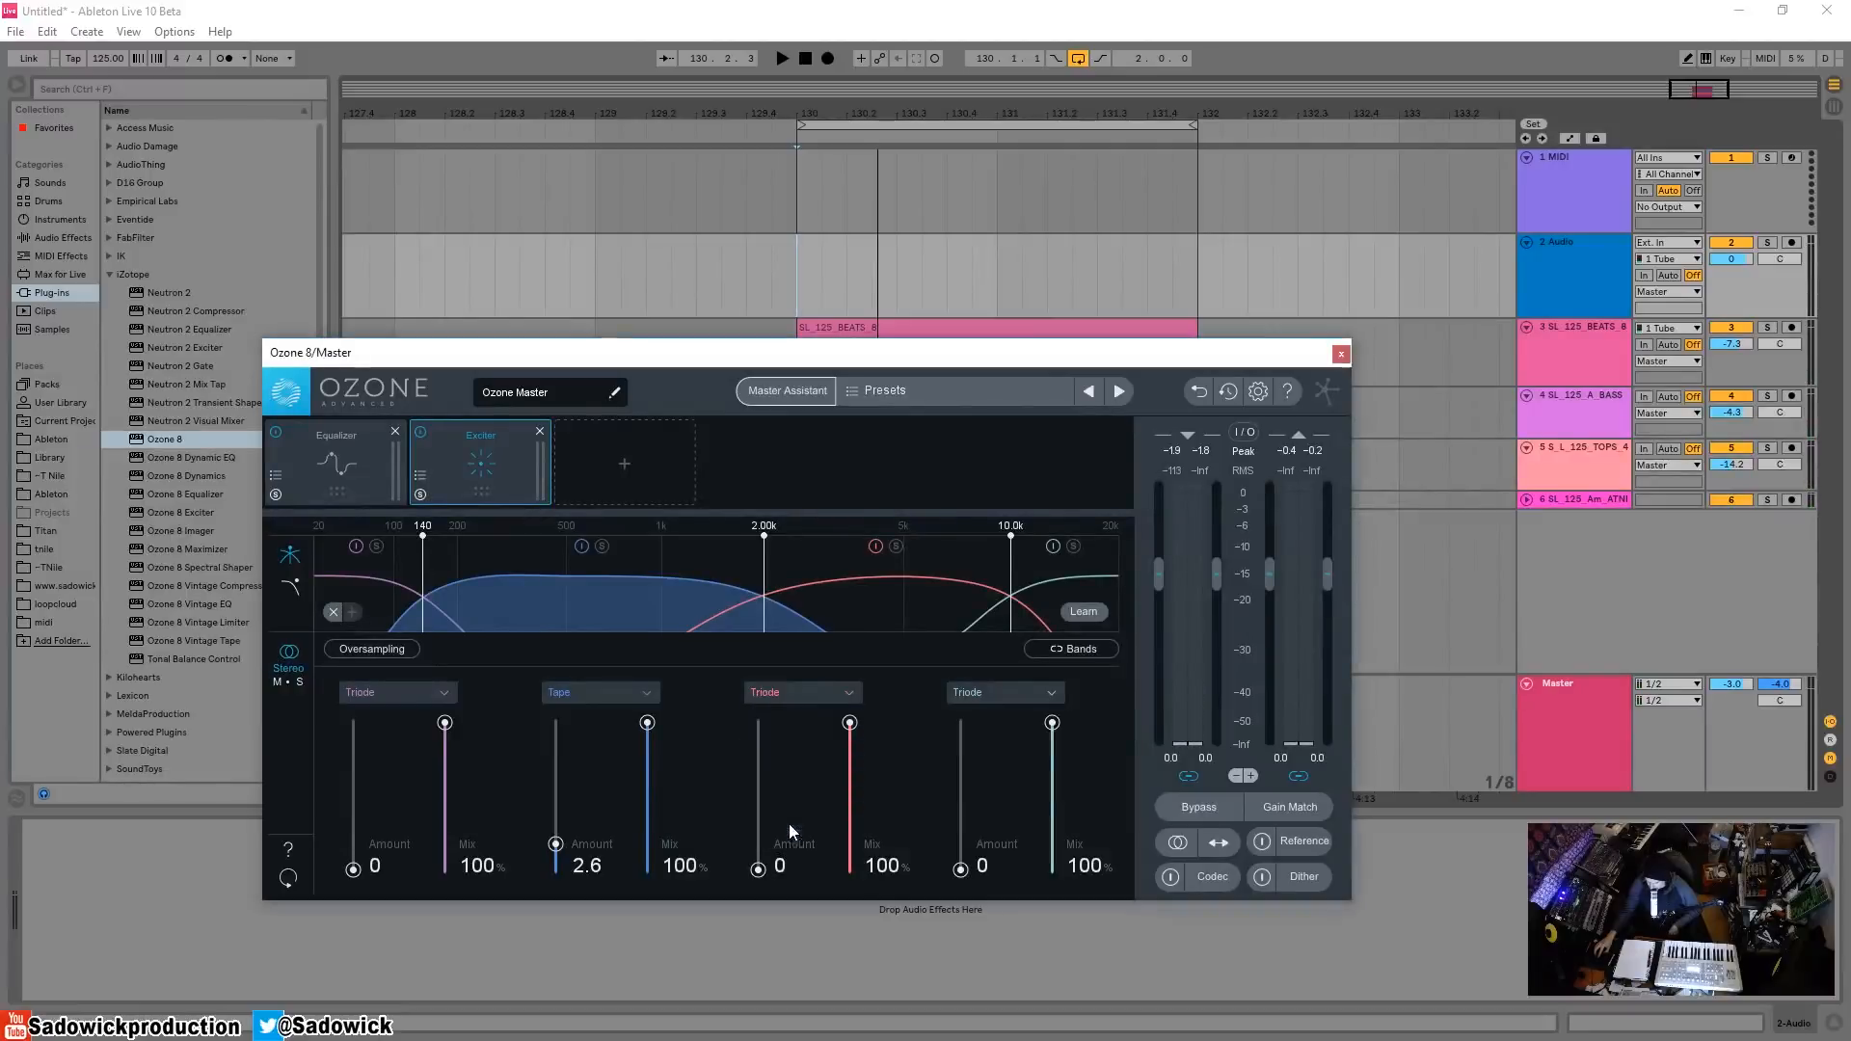
left_click_drag(759, 876, 768, 807)
key("space")
key("space")
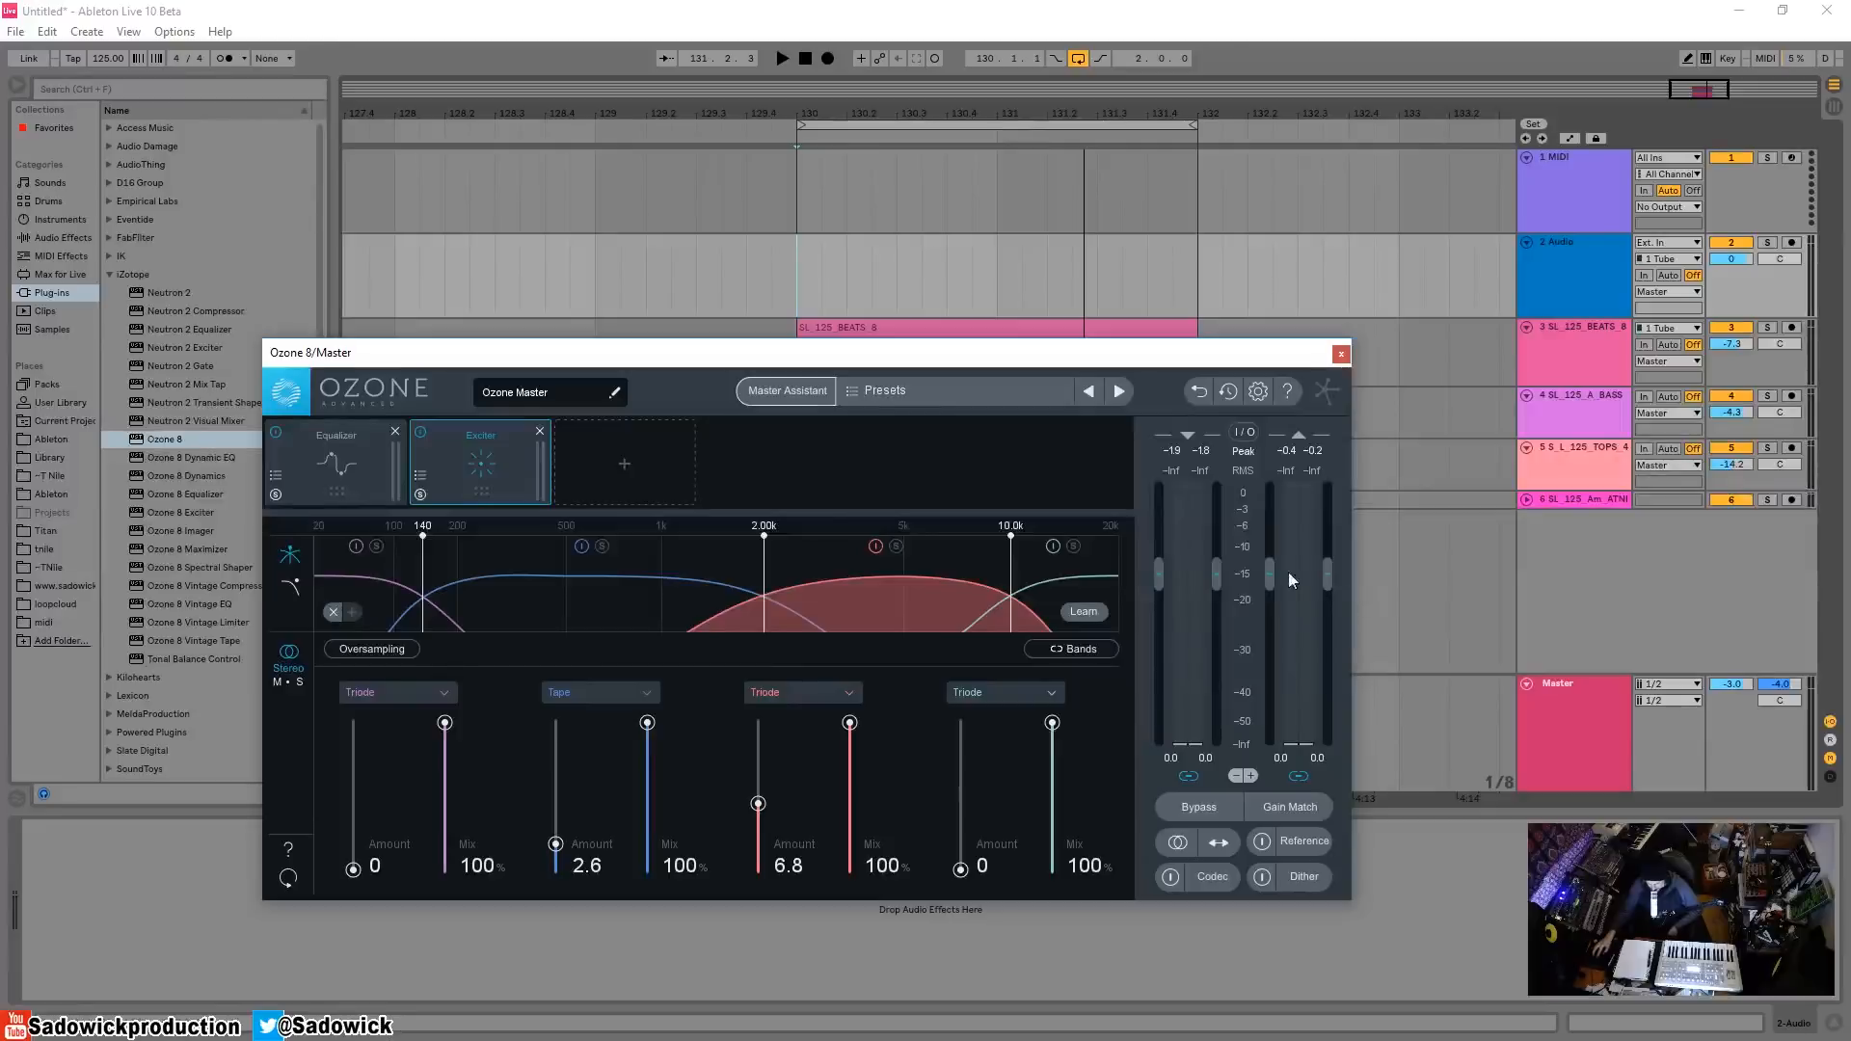
- Set the Exciter's highest band, above 10 kHz, to Tape with an amount of 7.8 and audition it
key("space")
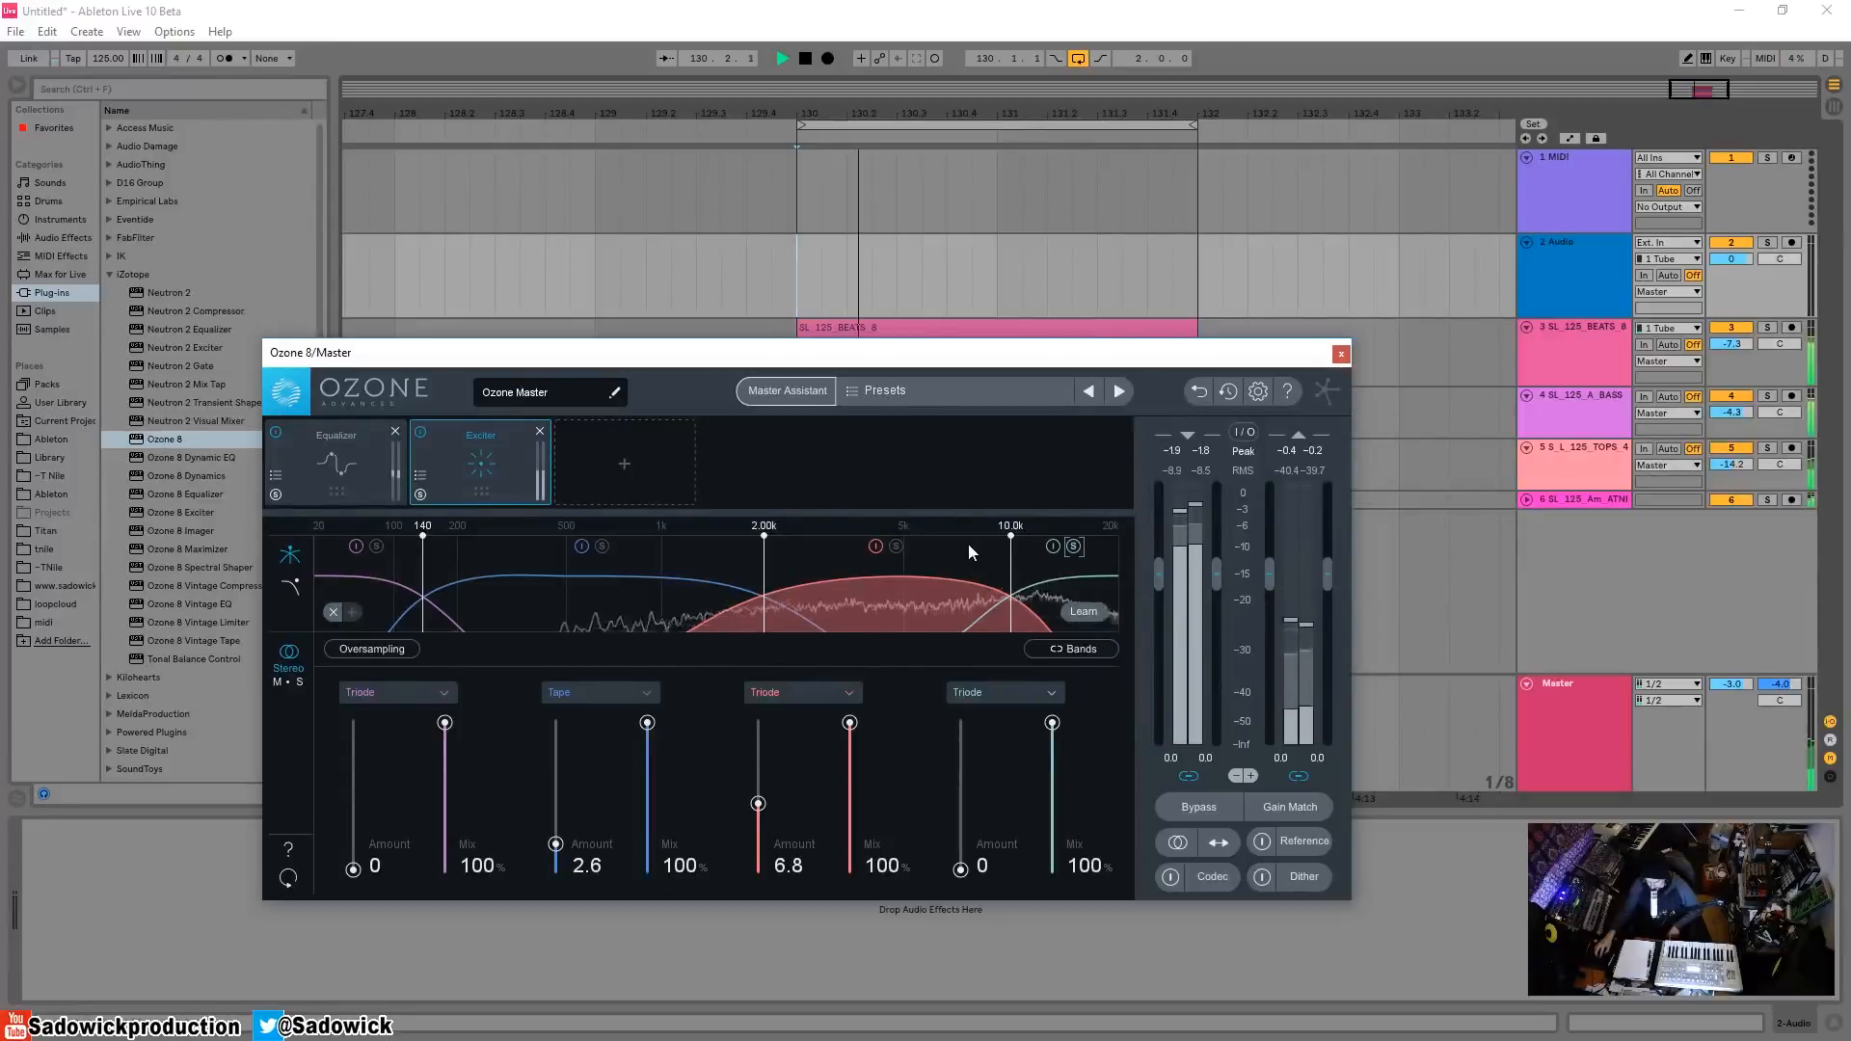
left_click(1042, 690)
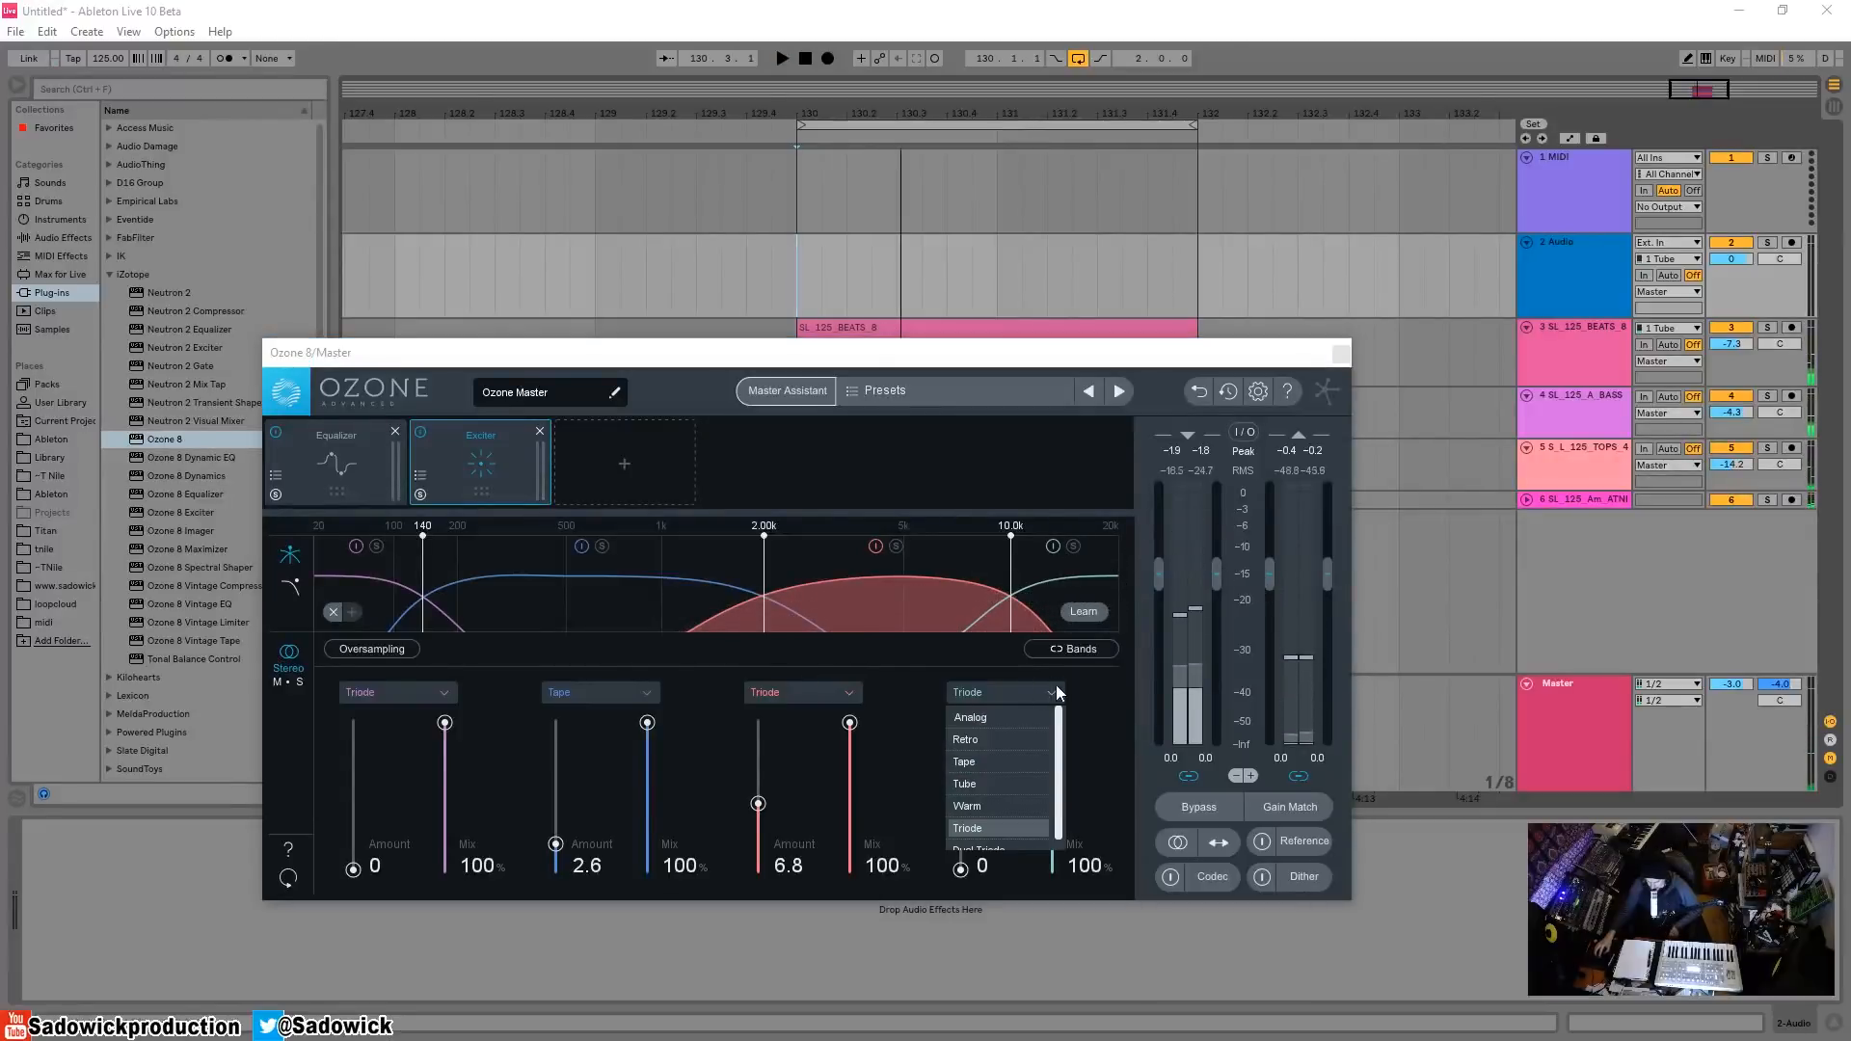
left_click(995, 767)
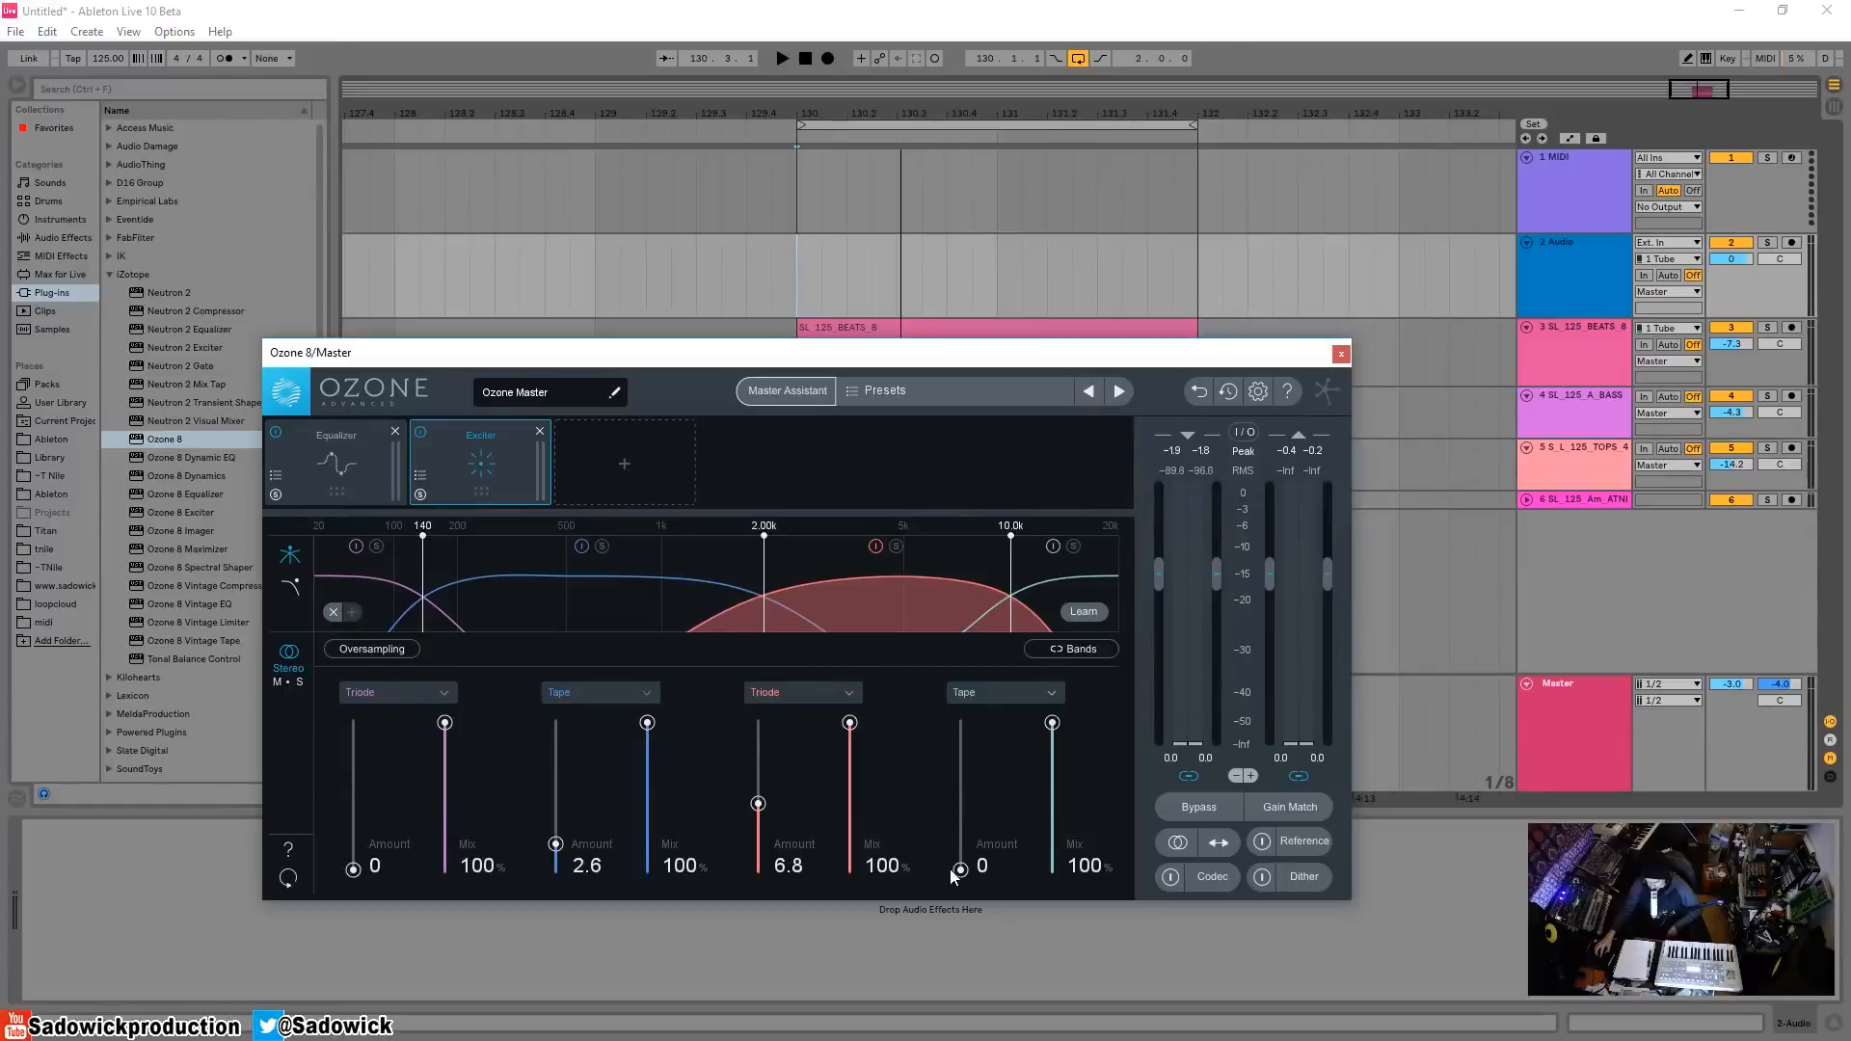
left_click_drag(960, 870, 964, 793)
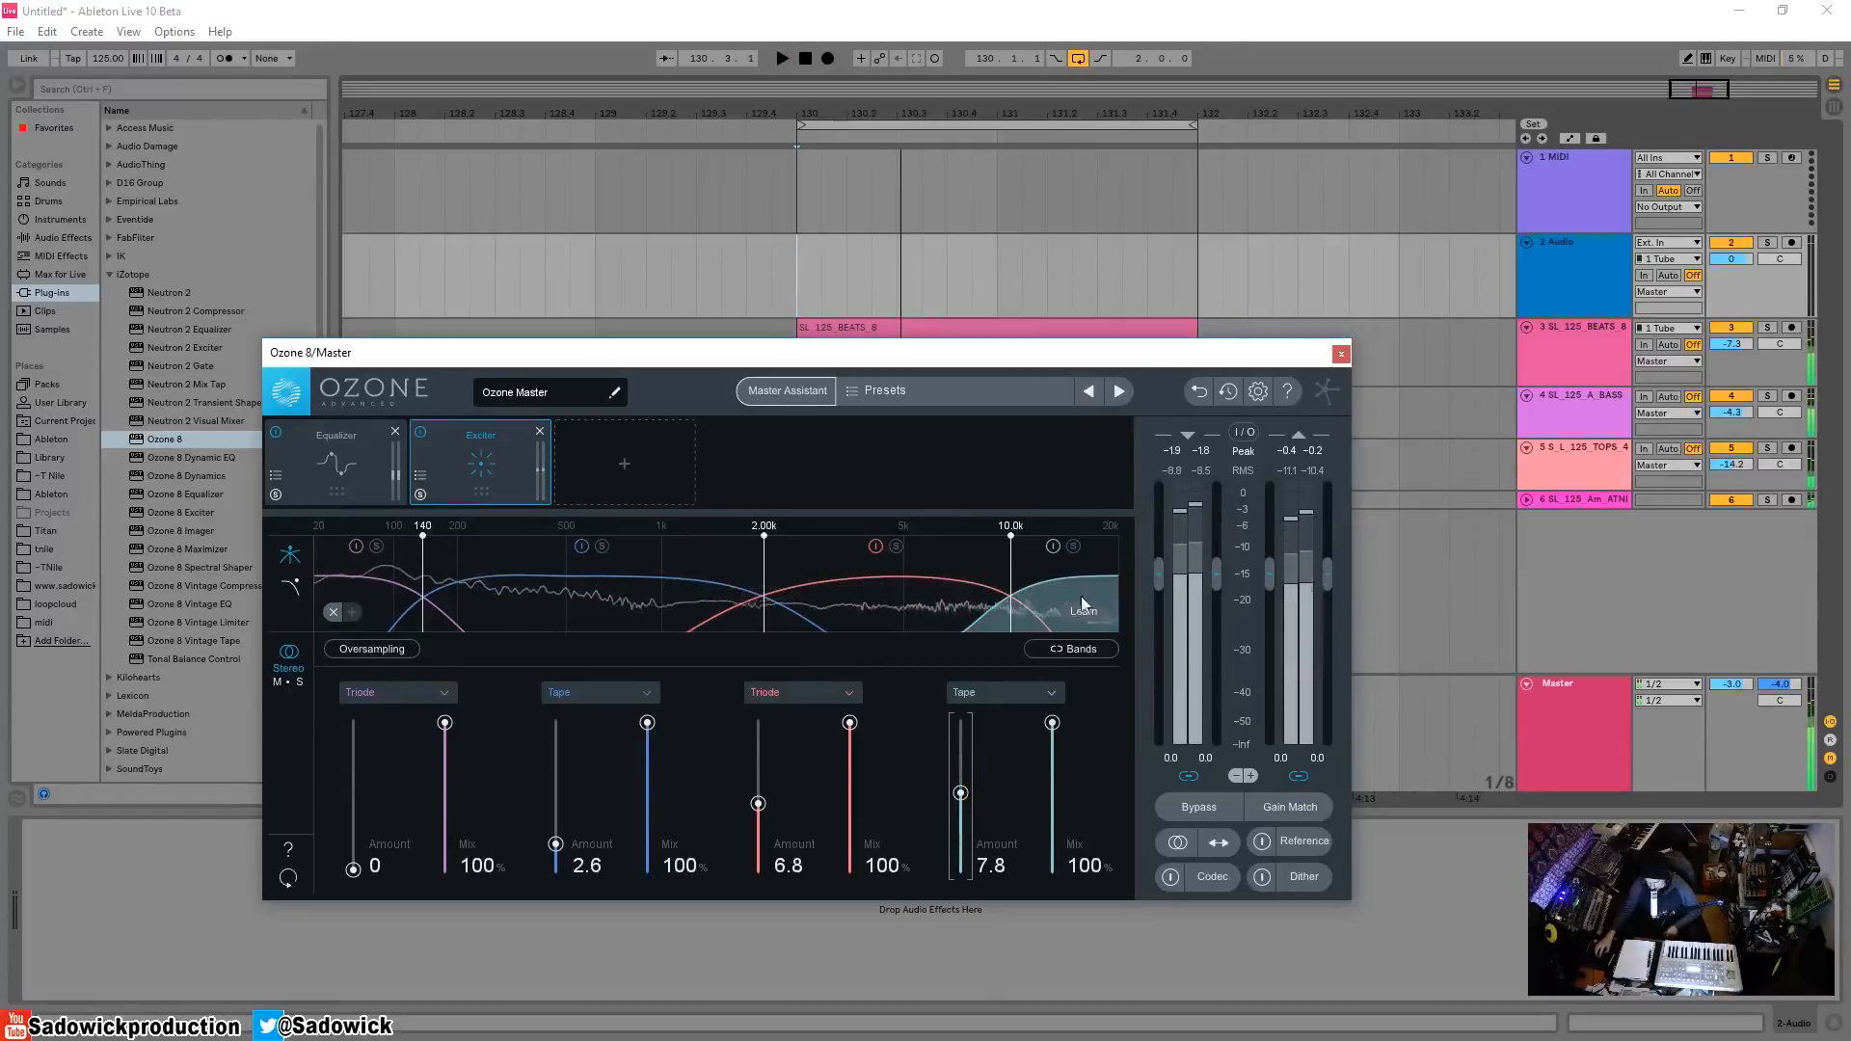
key("space")
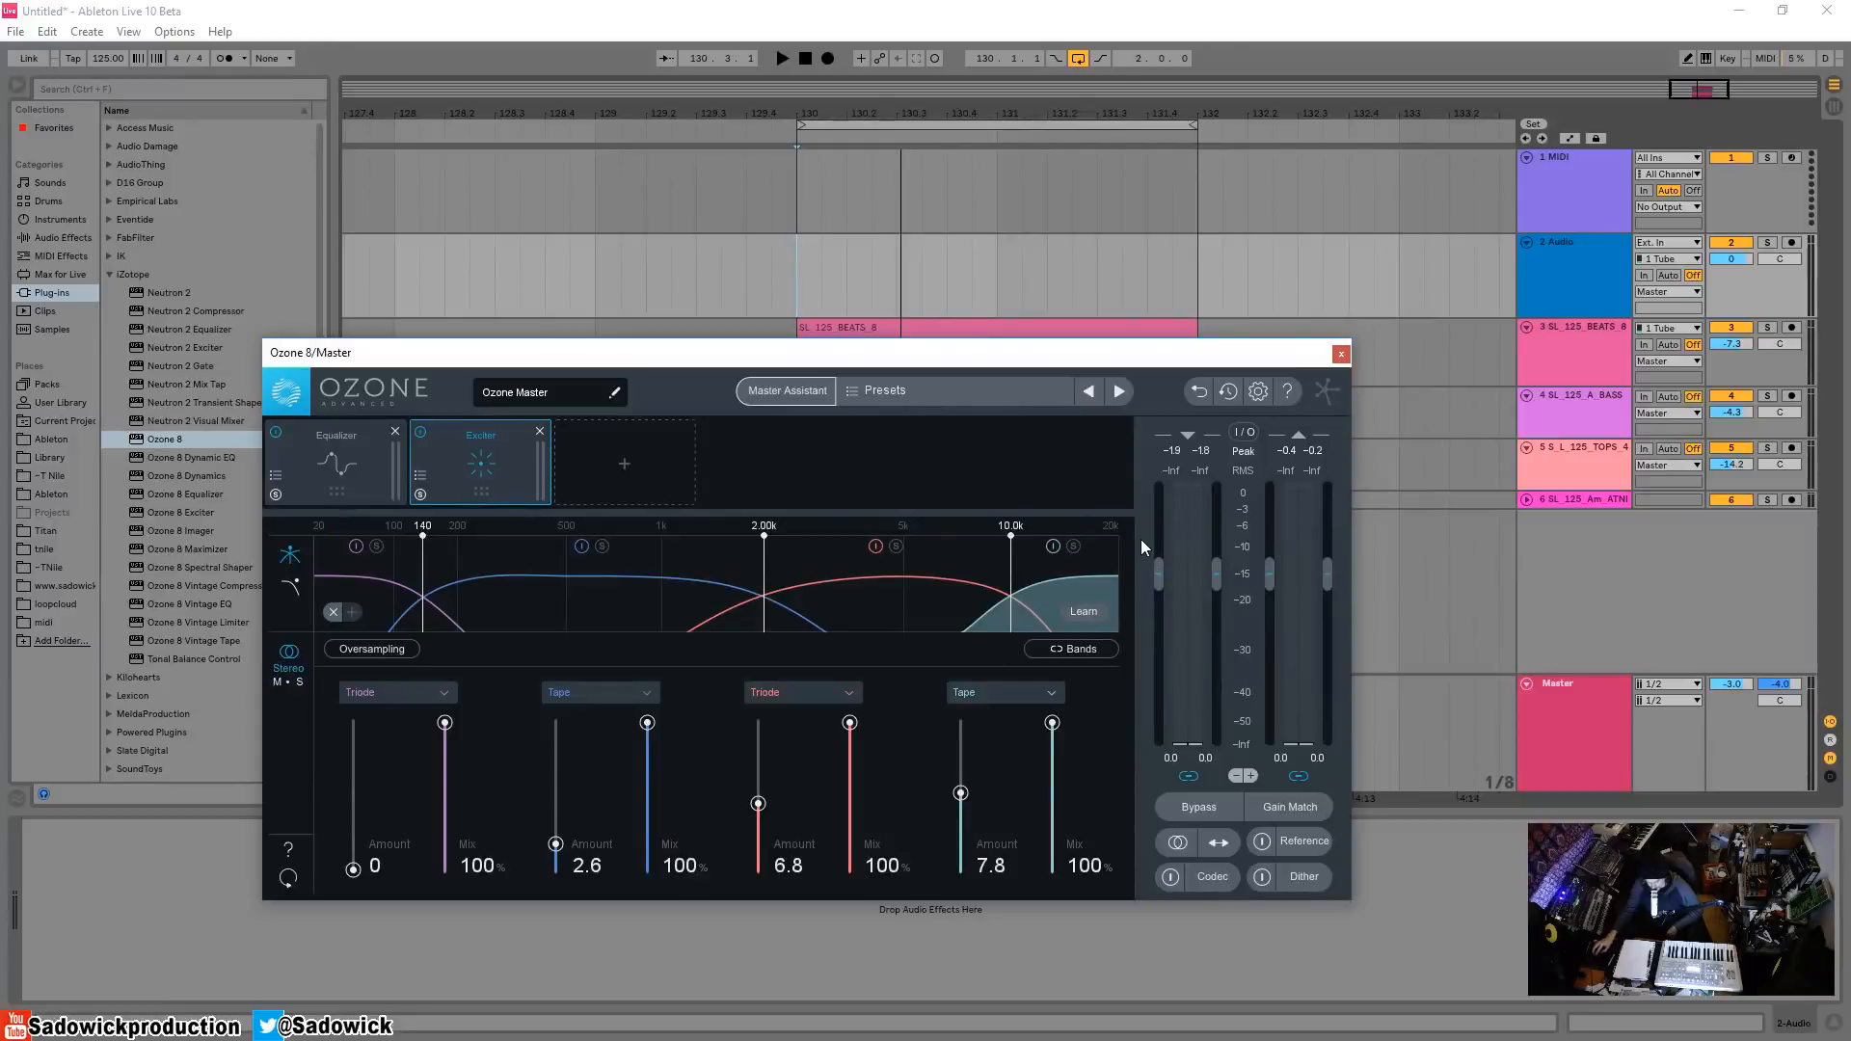
- Enable Oversampling in the Exciter and play the loop to hear it
left_click(361, 650)
left_click(388, 646)
key("space")
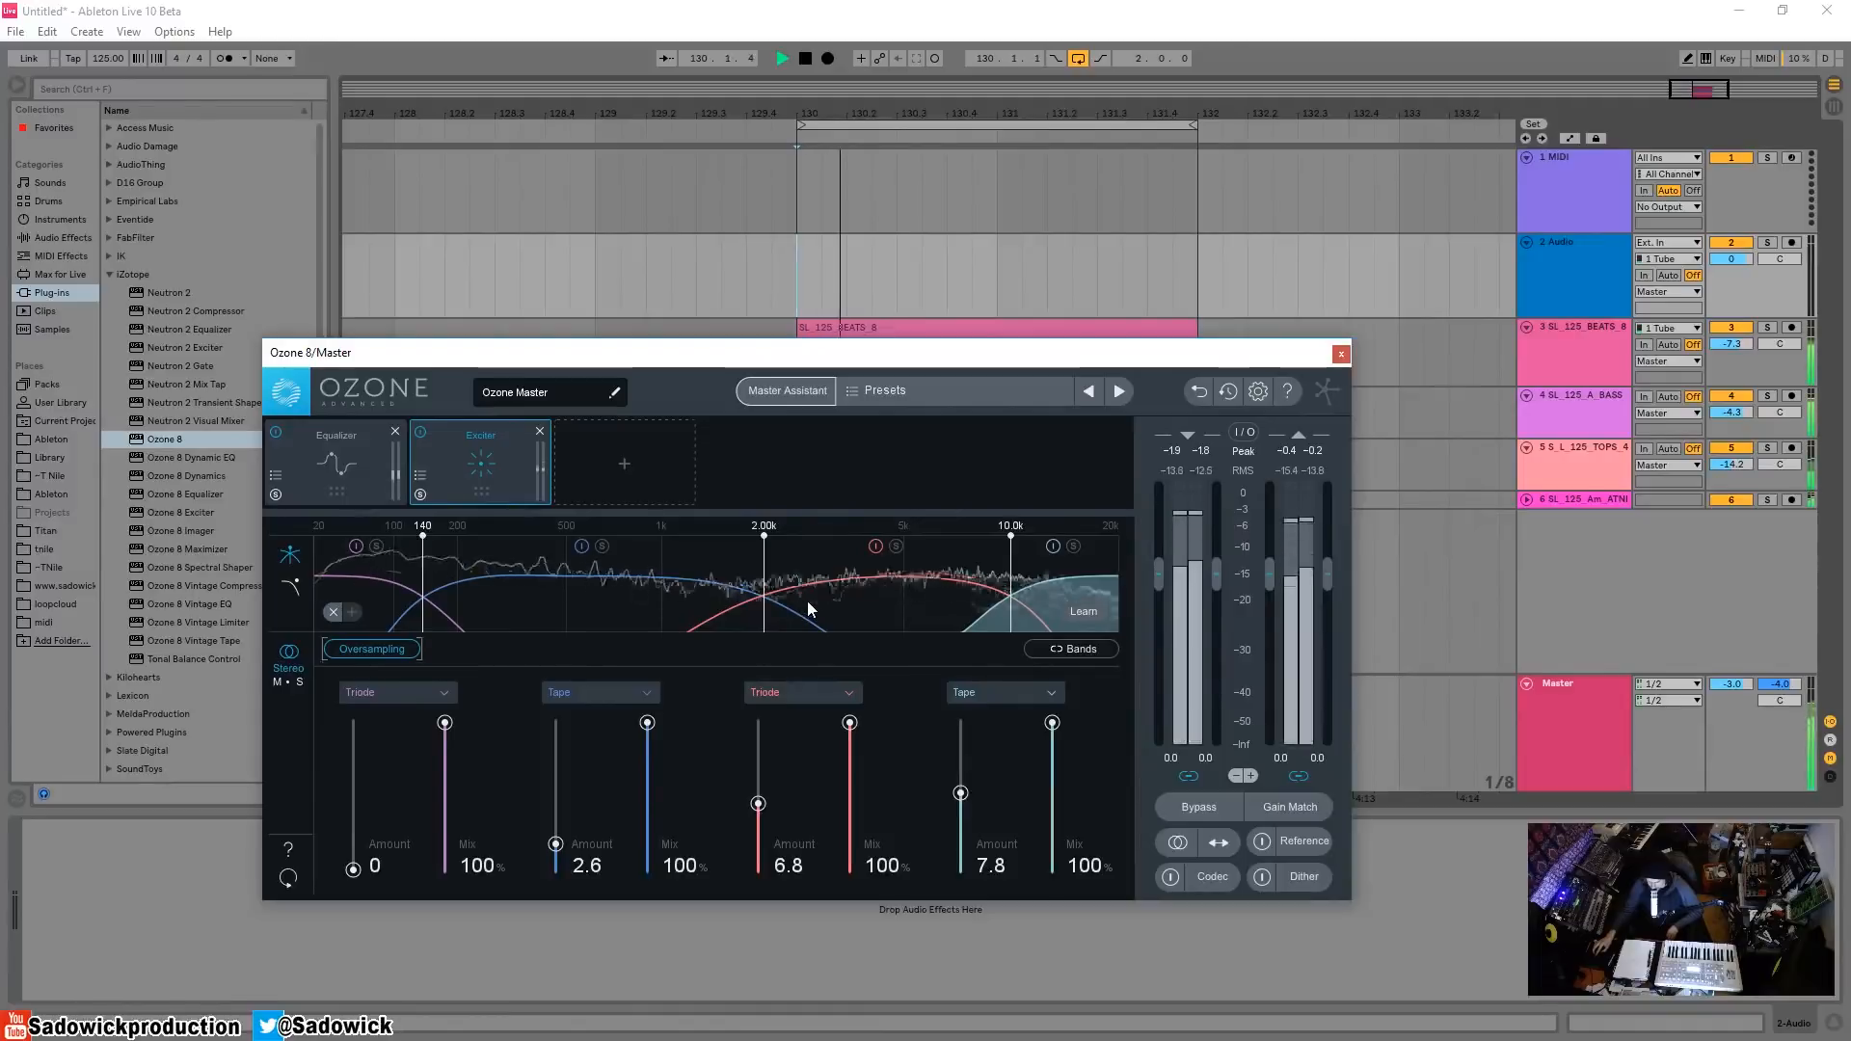
key("space")
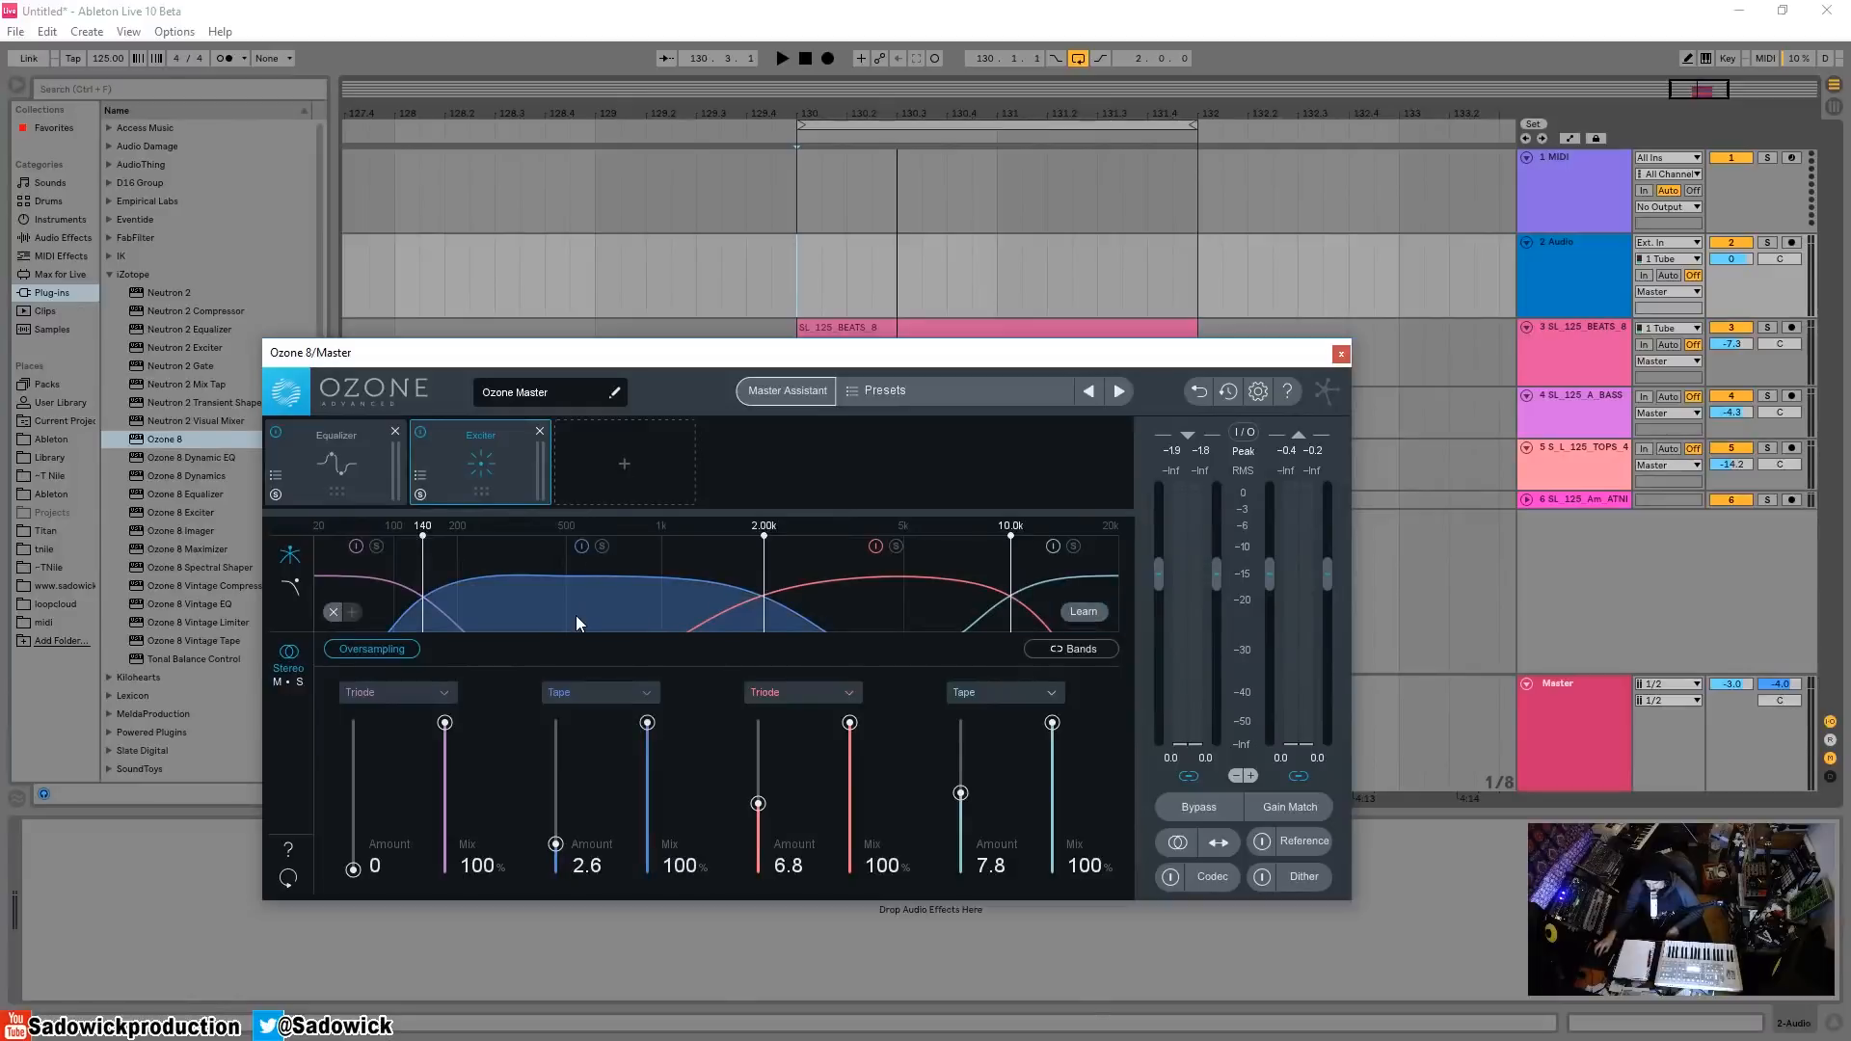
- Audition the Exciter's second band at amount 11.5 with 0% mix, and reset it to amount 0 and 100% mix
key("space")
left_click_drag(555, 845, 654, 878)
key("space")
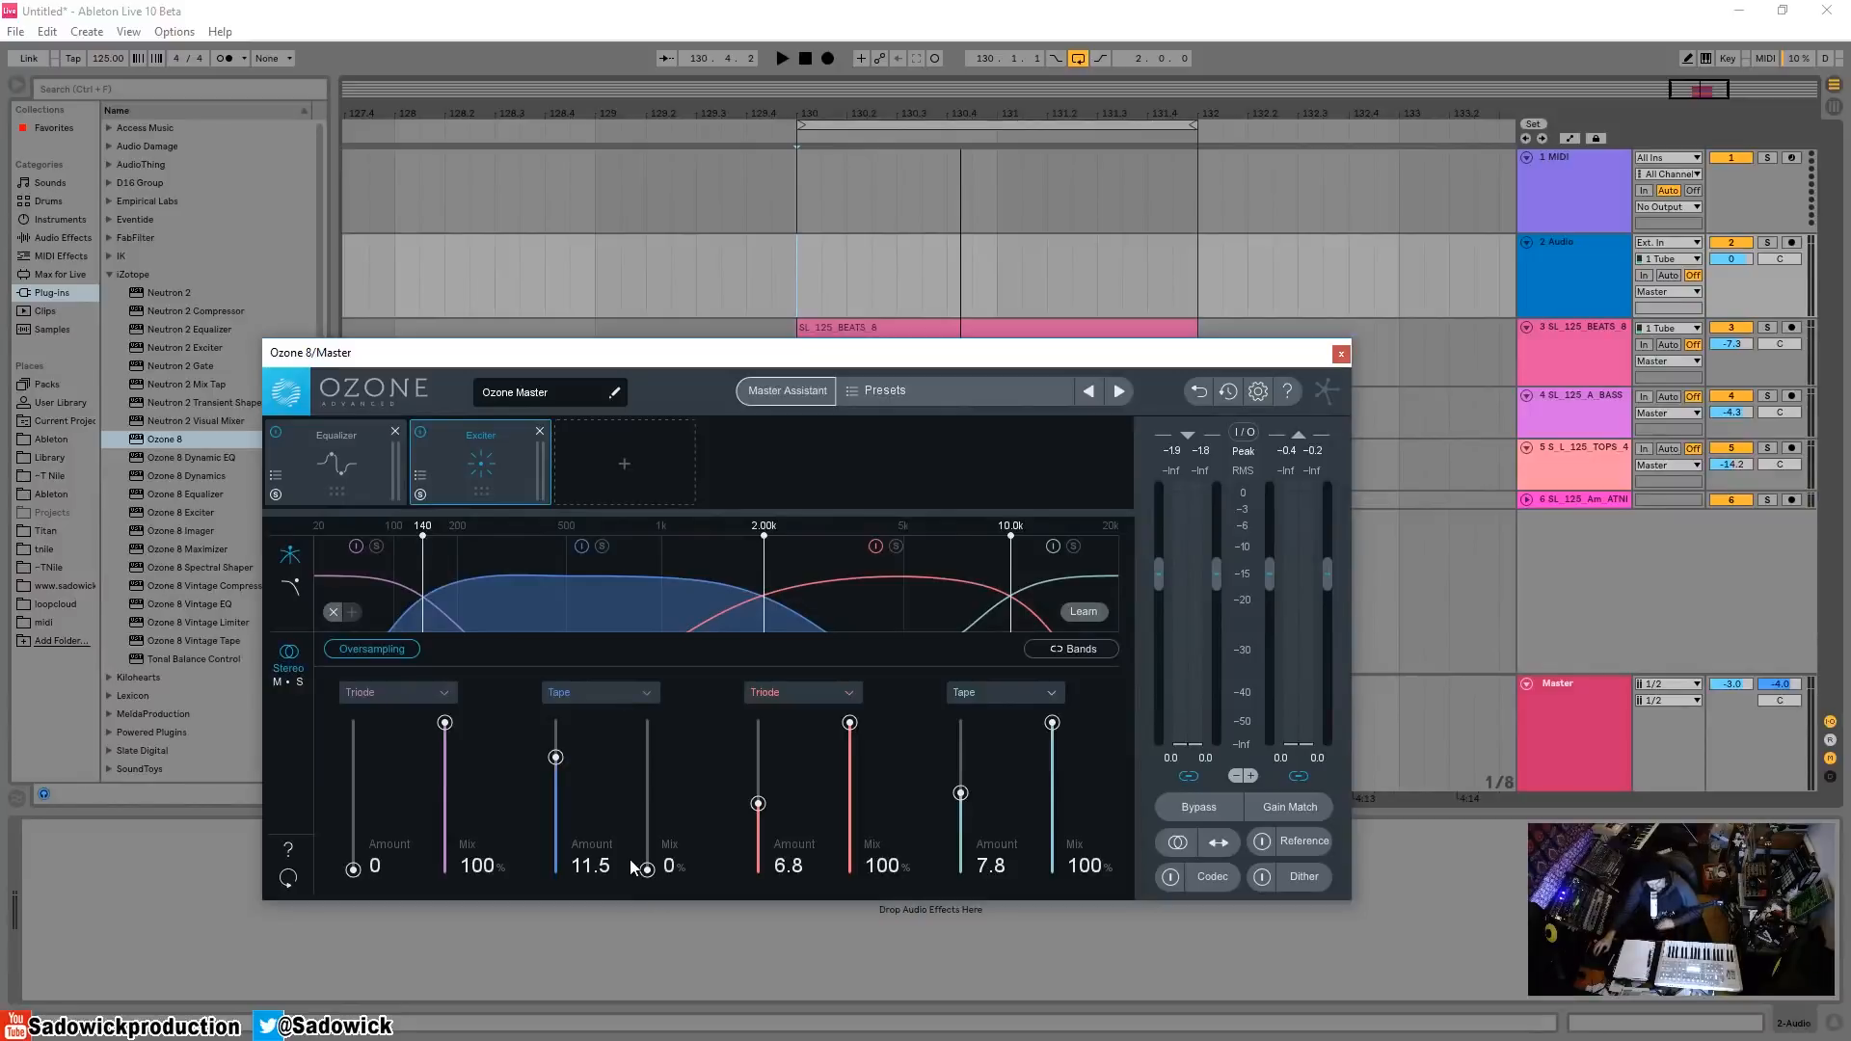
key("space")
mouse_move(647, 869)
left_mouse_down()
mouse_move(647, 828)
mouse_move(644, 883)
left_mouse_up()
key("space")
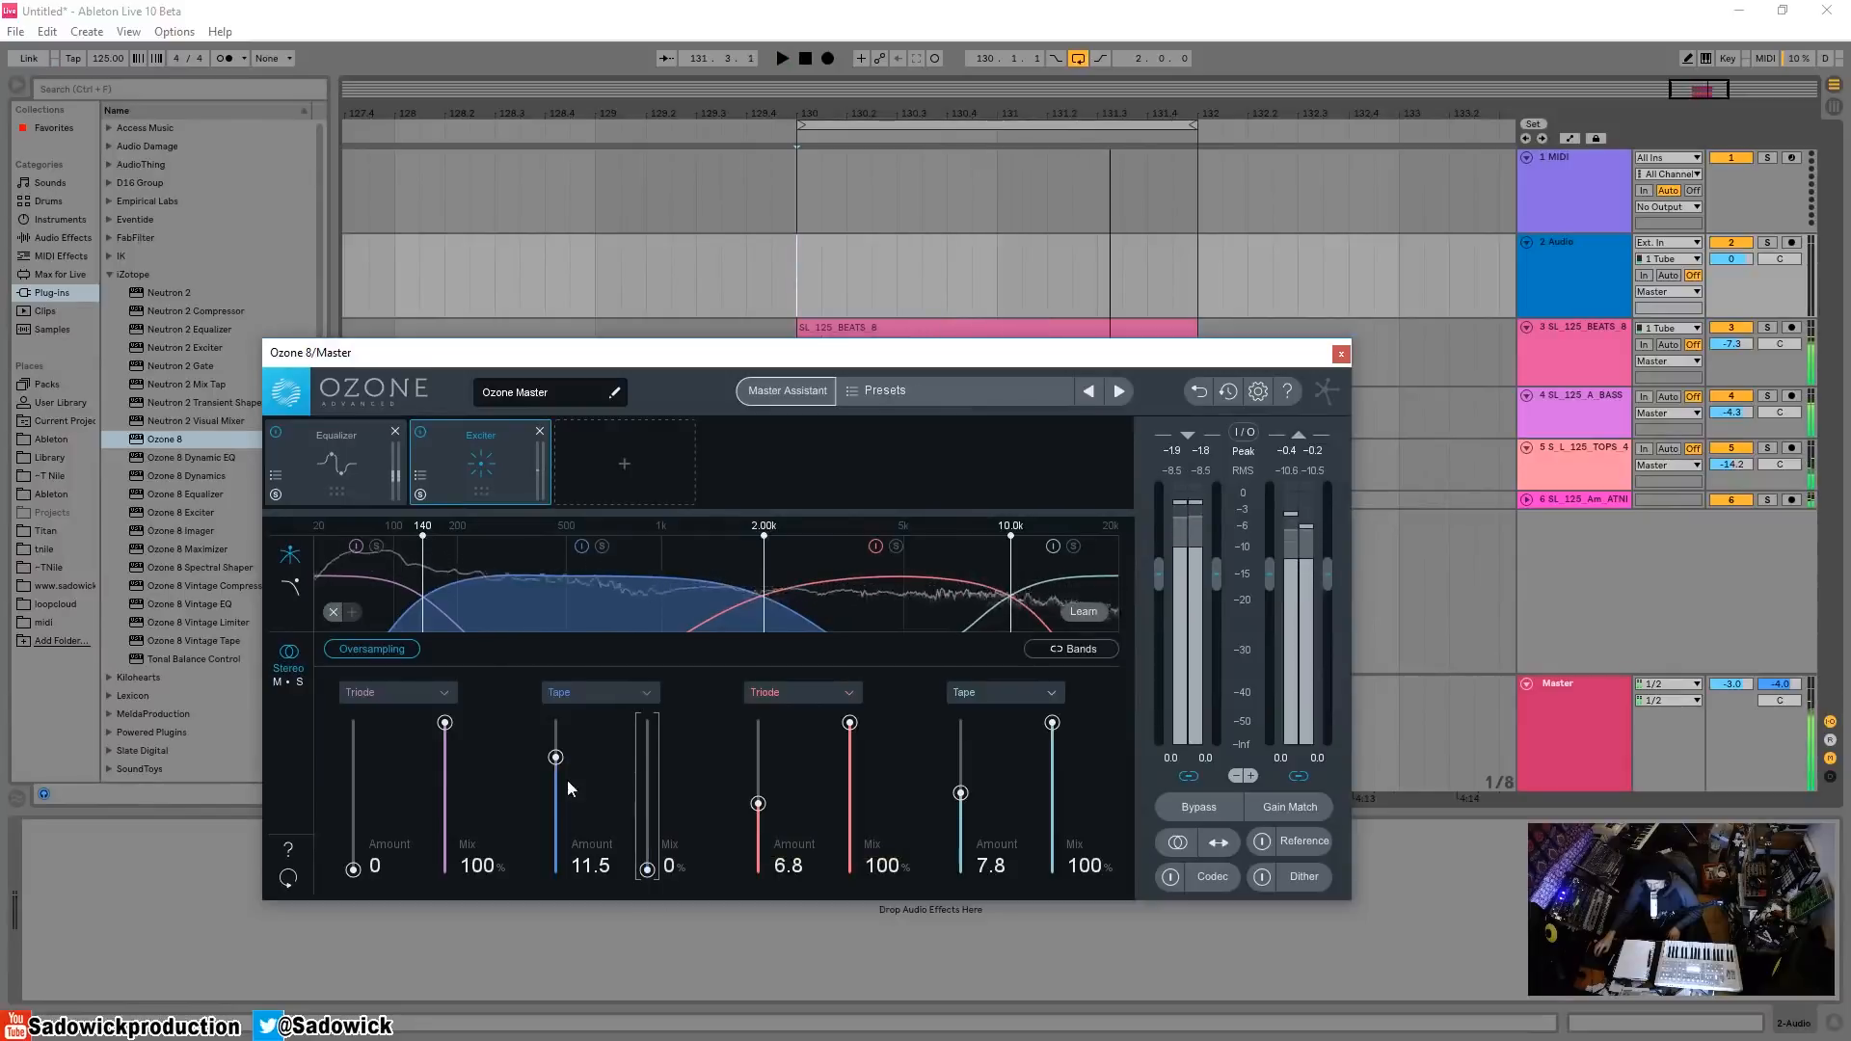
left_click_drag(556, 759, 648, 710)
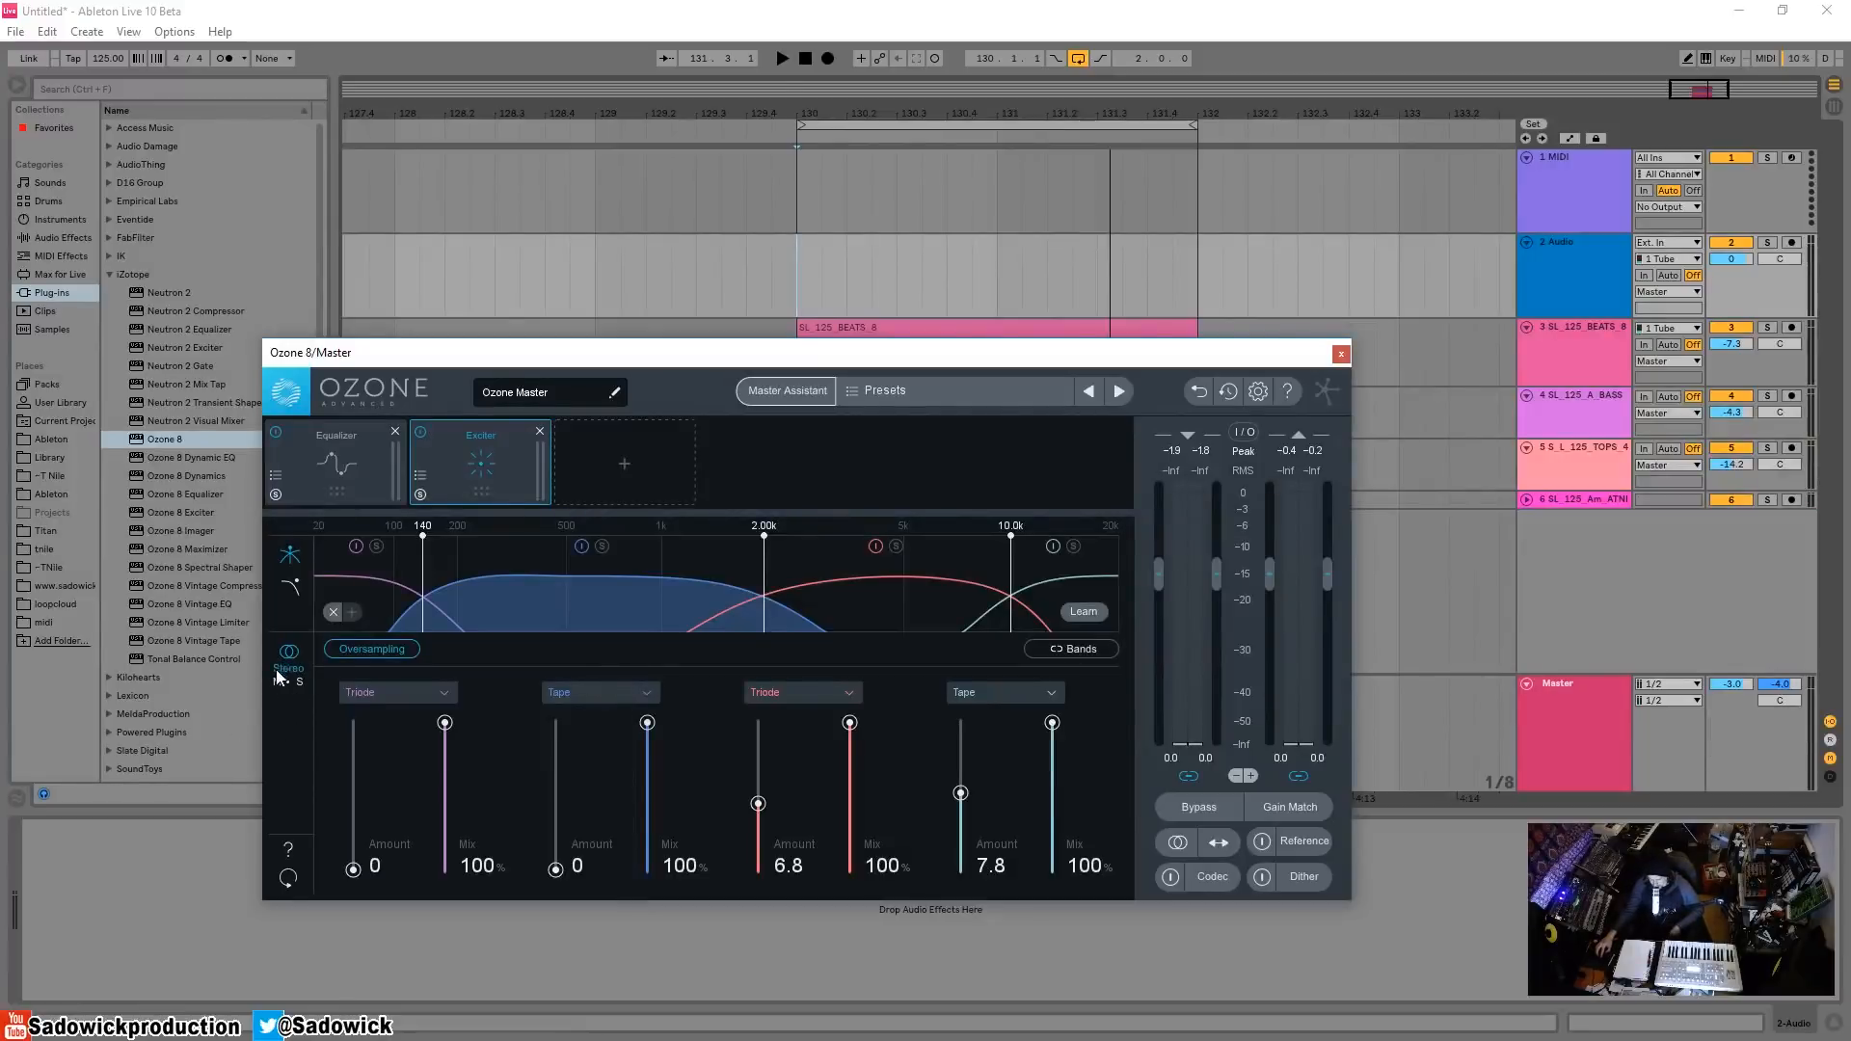
left_click(281, 451)
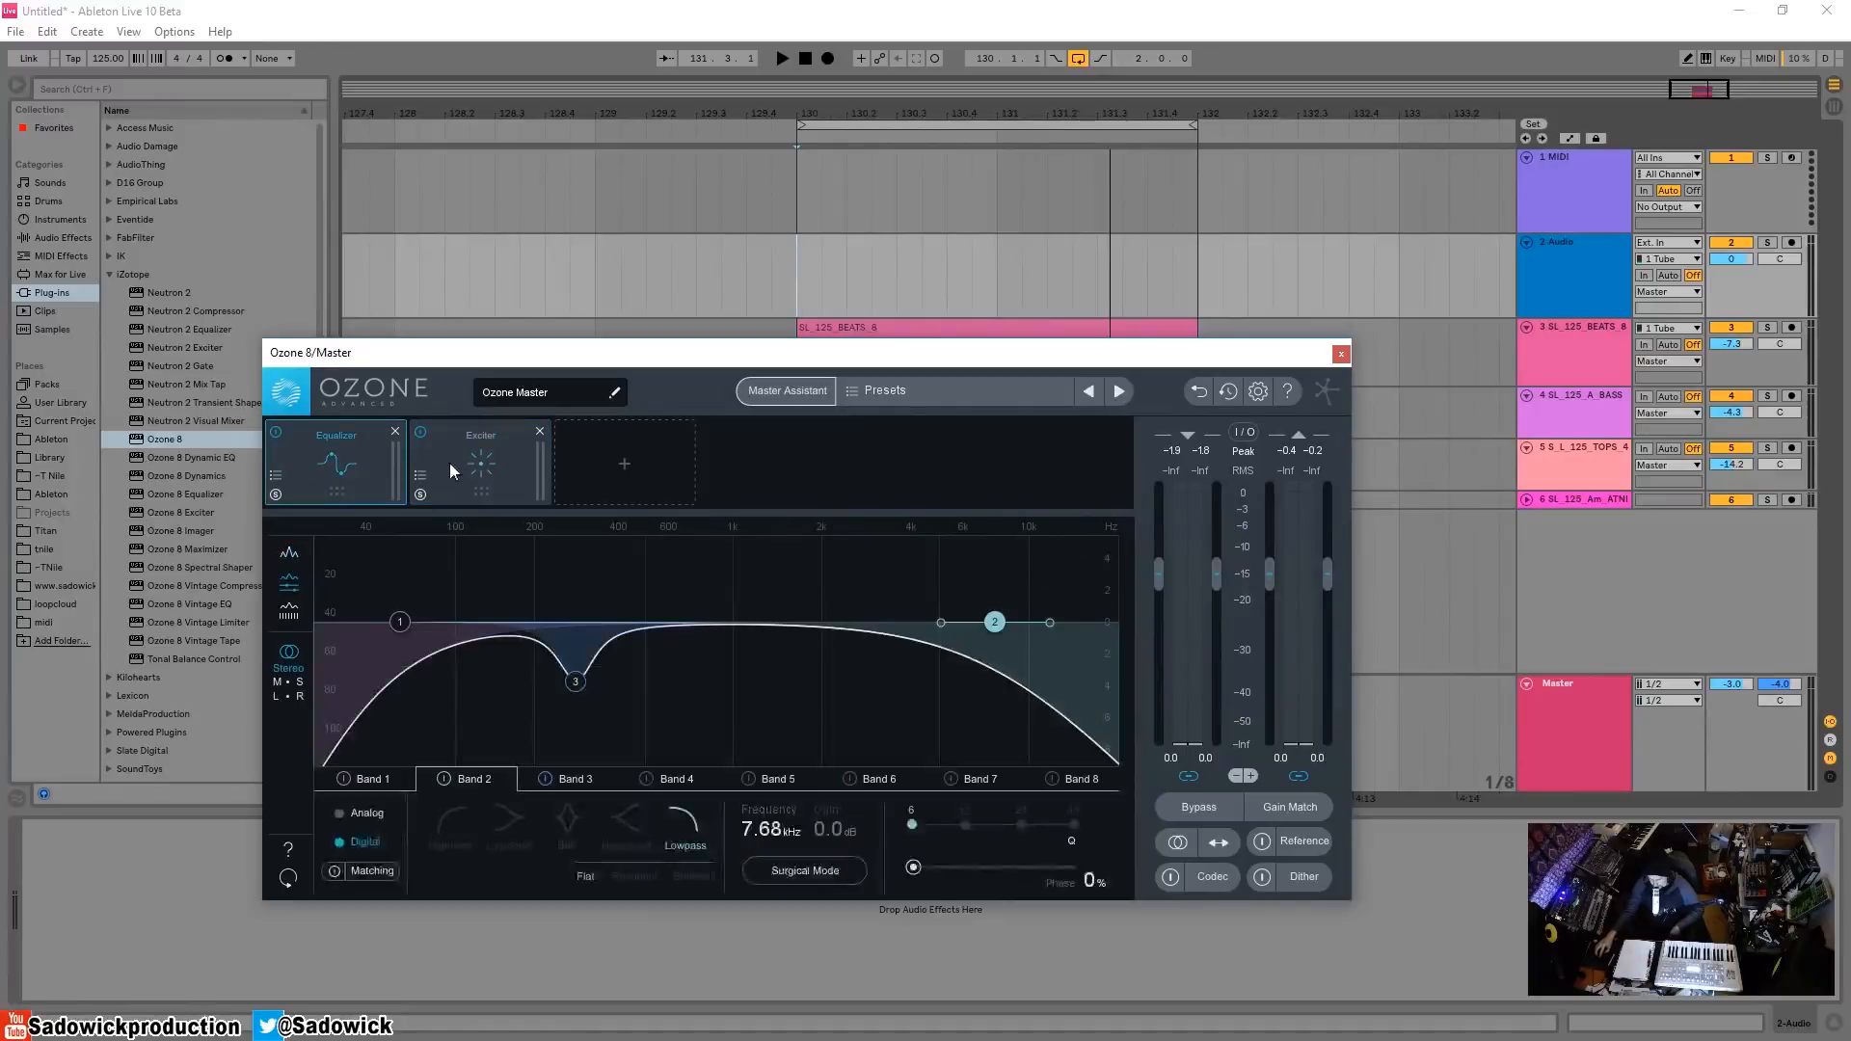
left_click(536, 449)
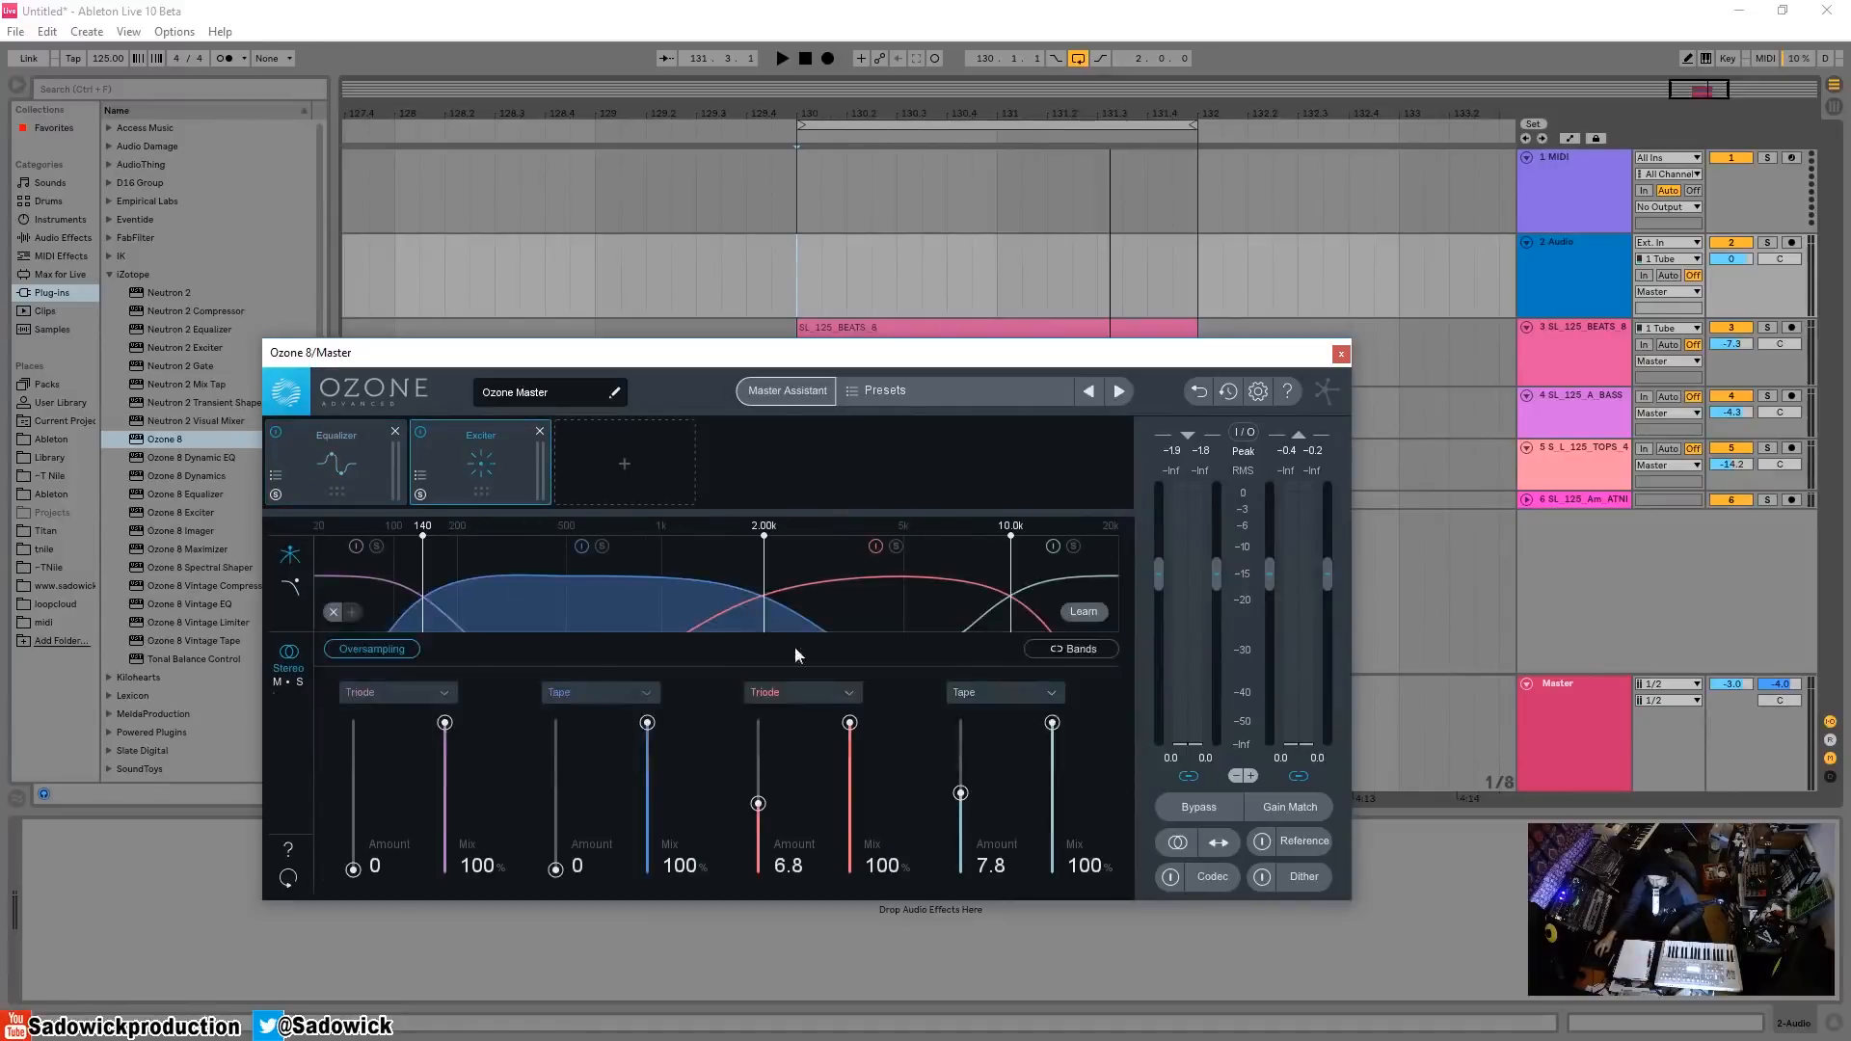
left_click(287, 680)
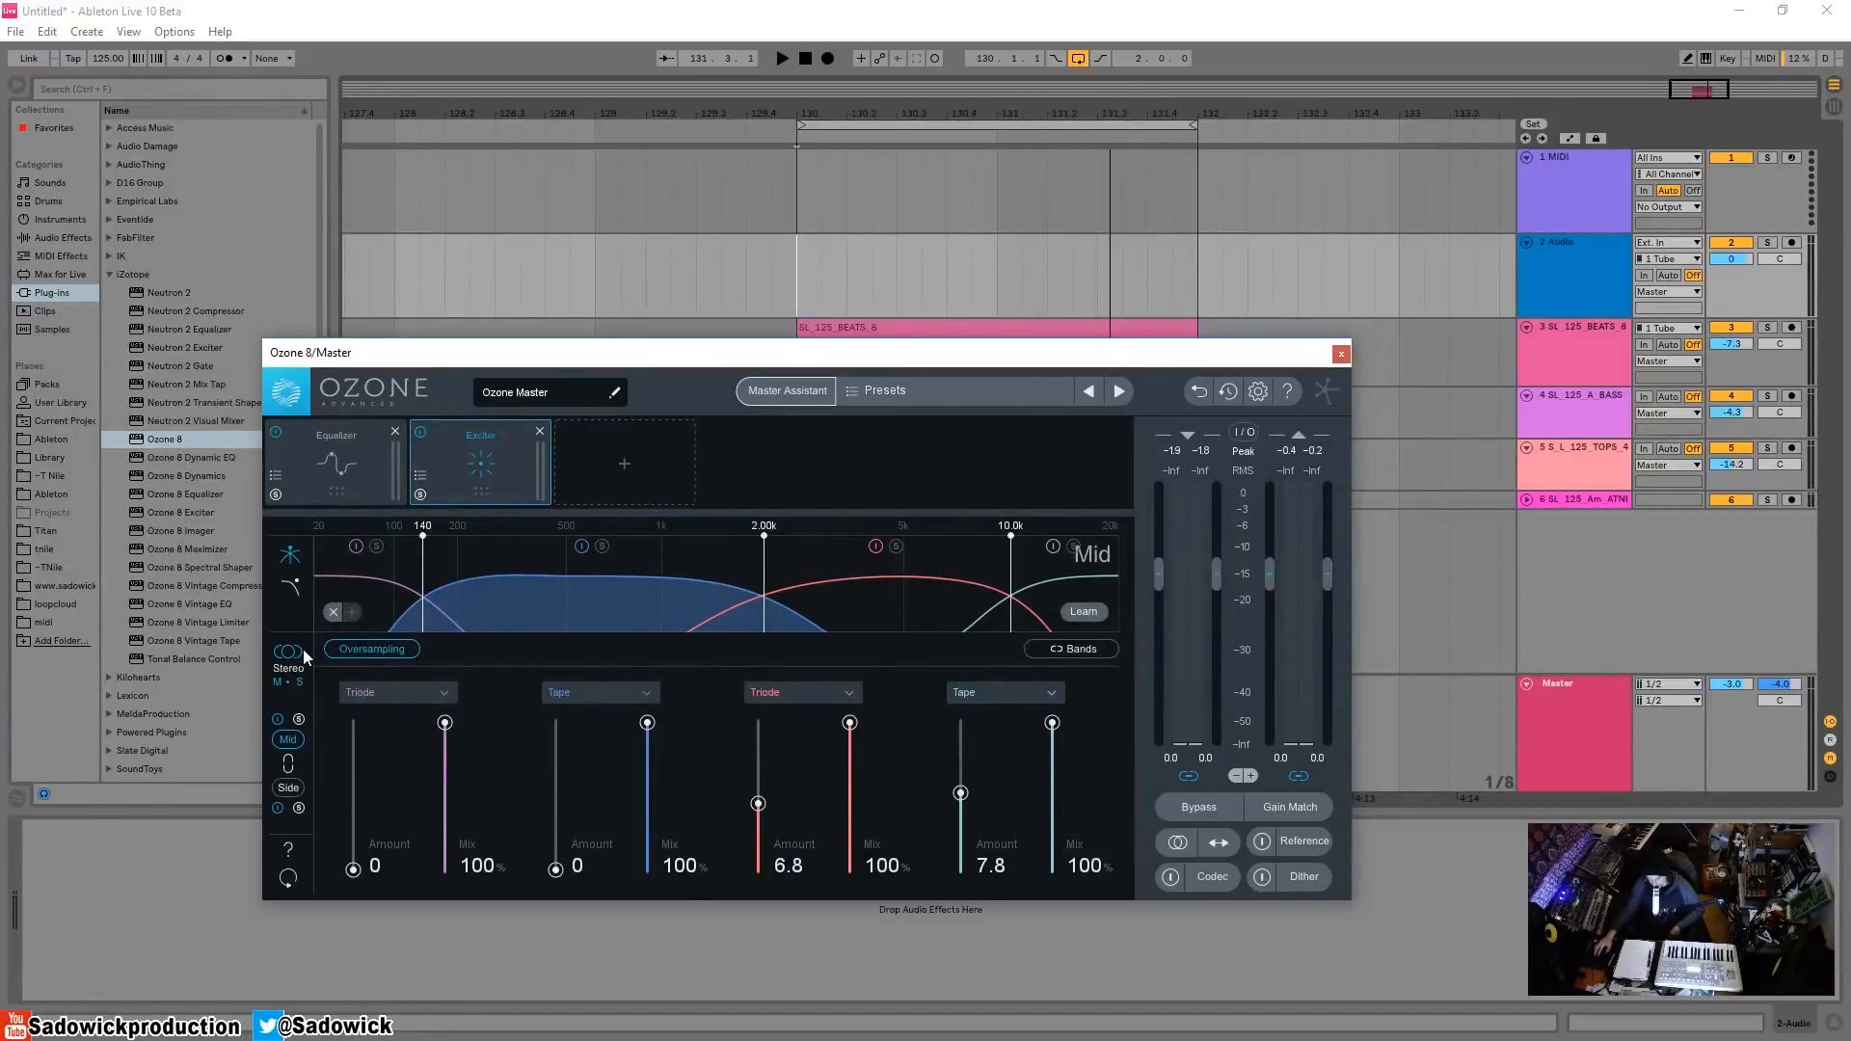
left_click(287, 671)
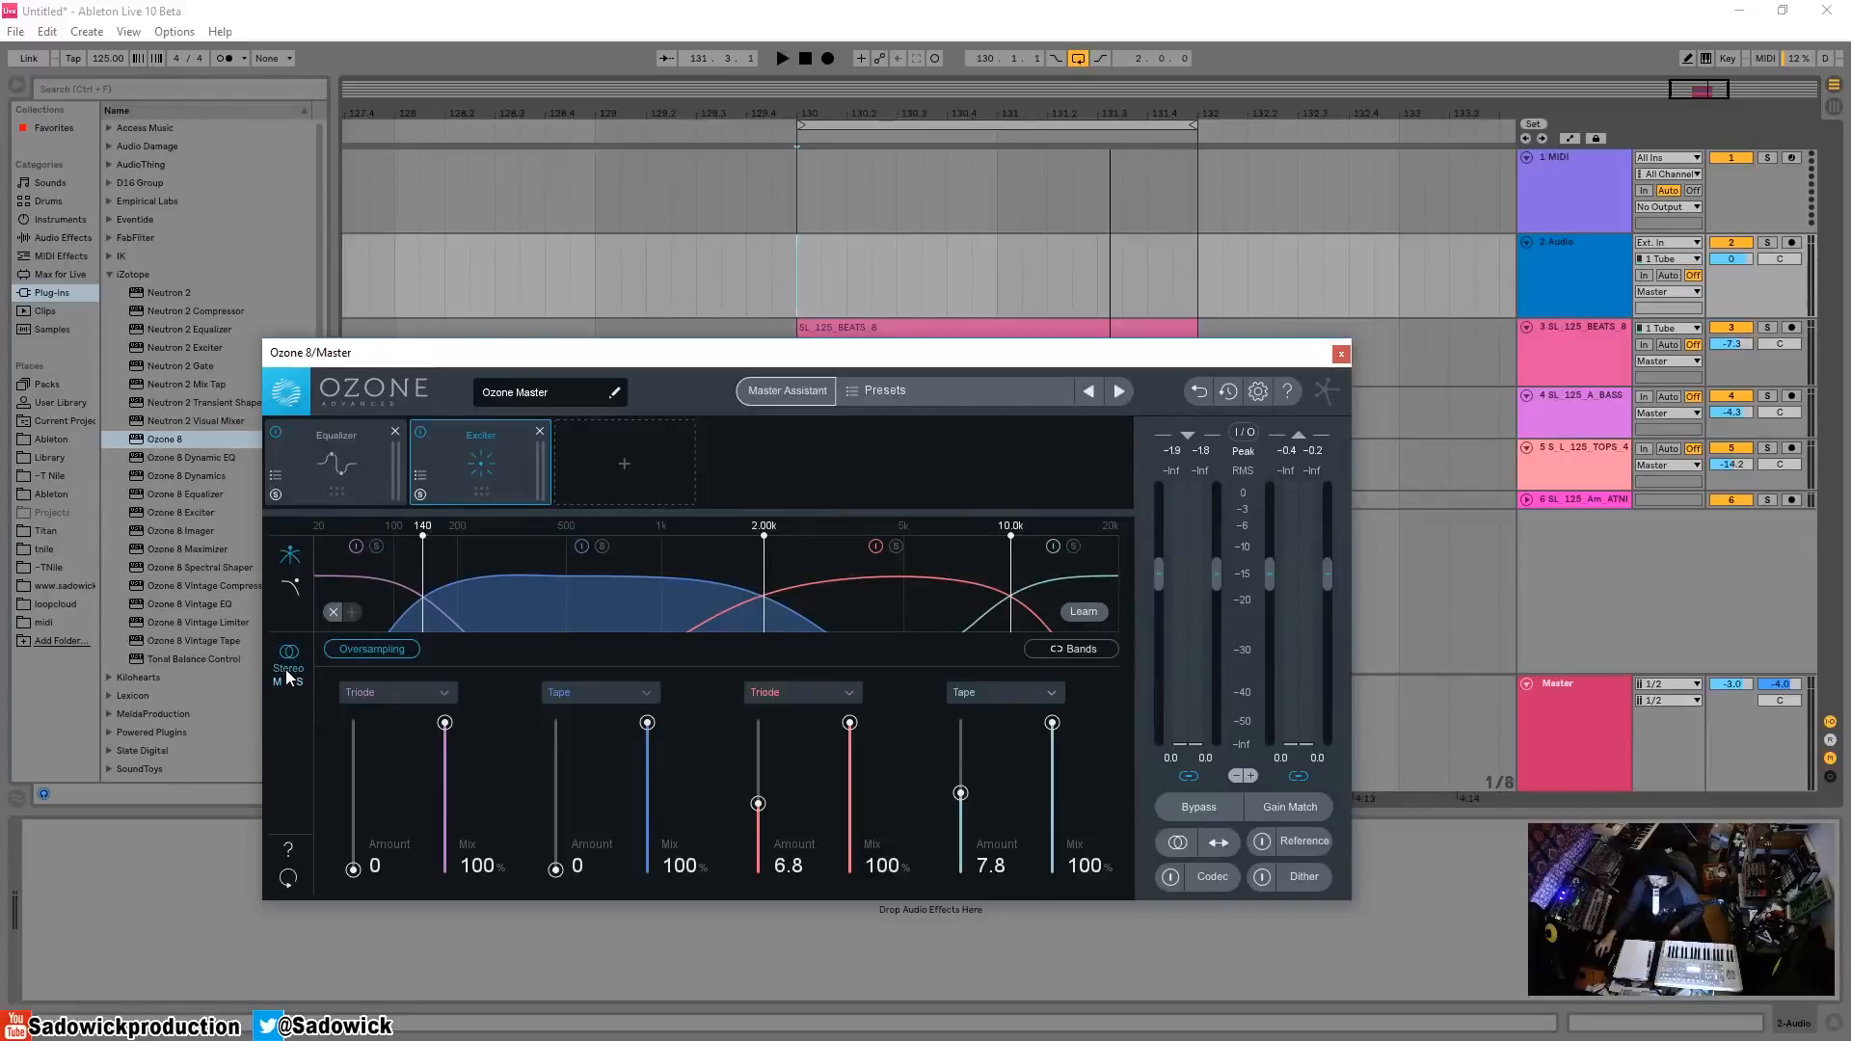
- In Mid/Side mode, set the Exciter's Side amounts to 13.6 for the third band and 3.4 for the fourth, audition, and return to Stereo
left_click(295, 683)
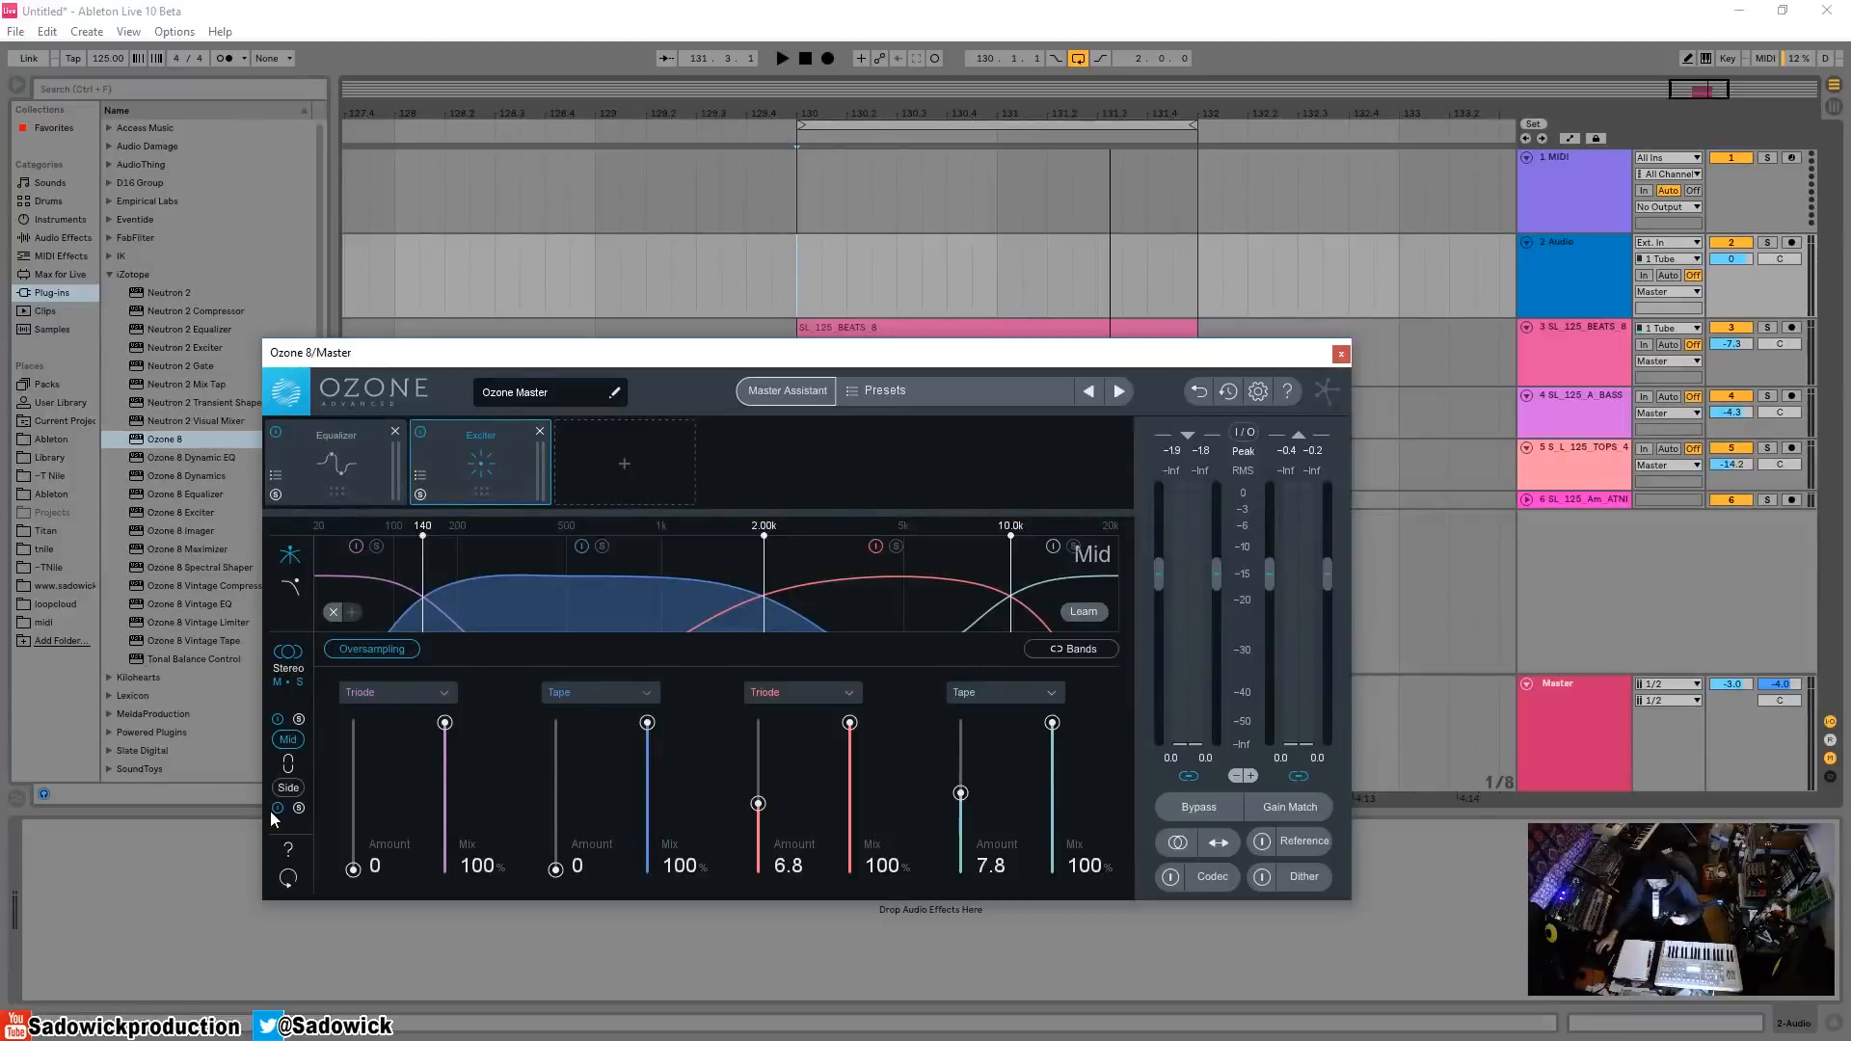
left_click(291, 789)
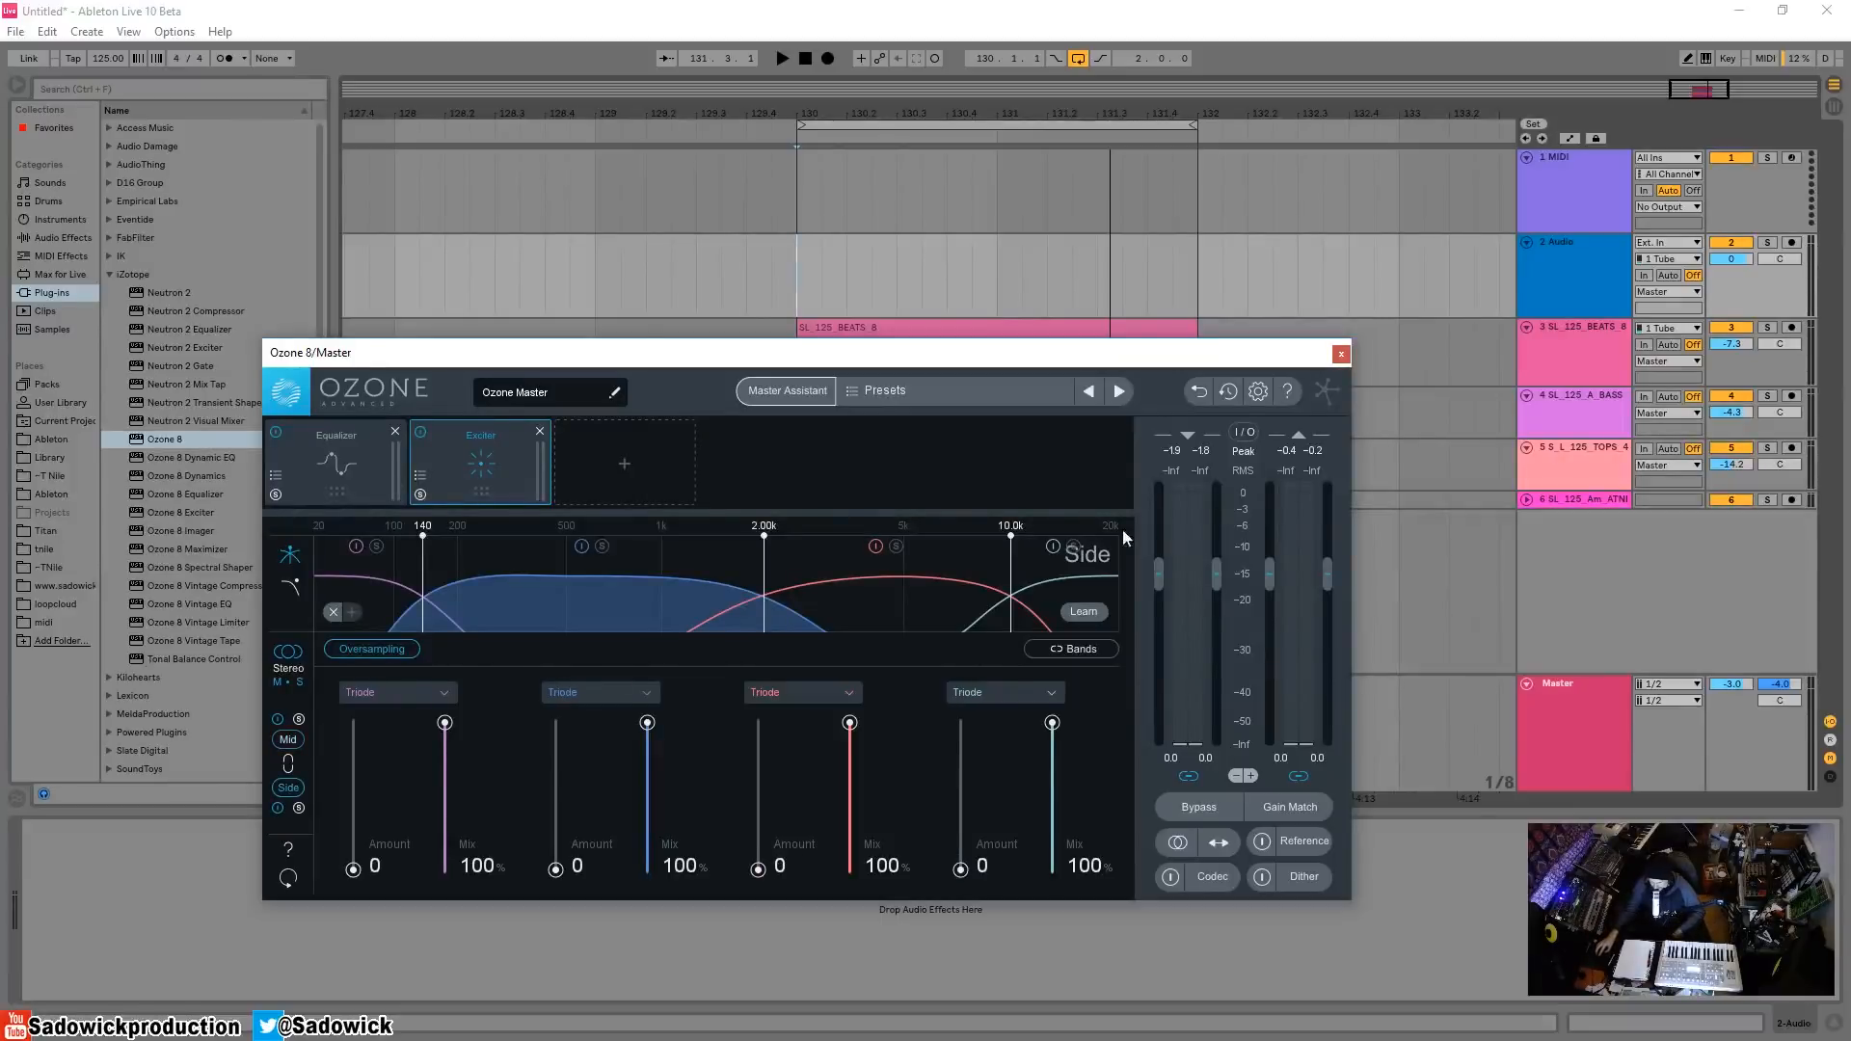
left_click_drag(960, 869, 961, 837)
left_click_drag(758, 870, 762, 737)
key("space")
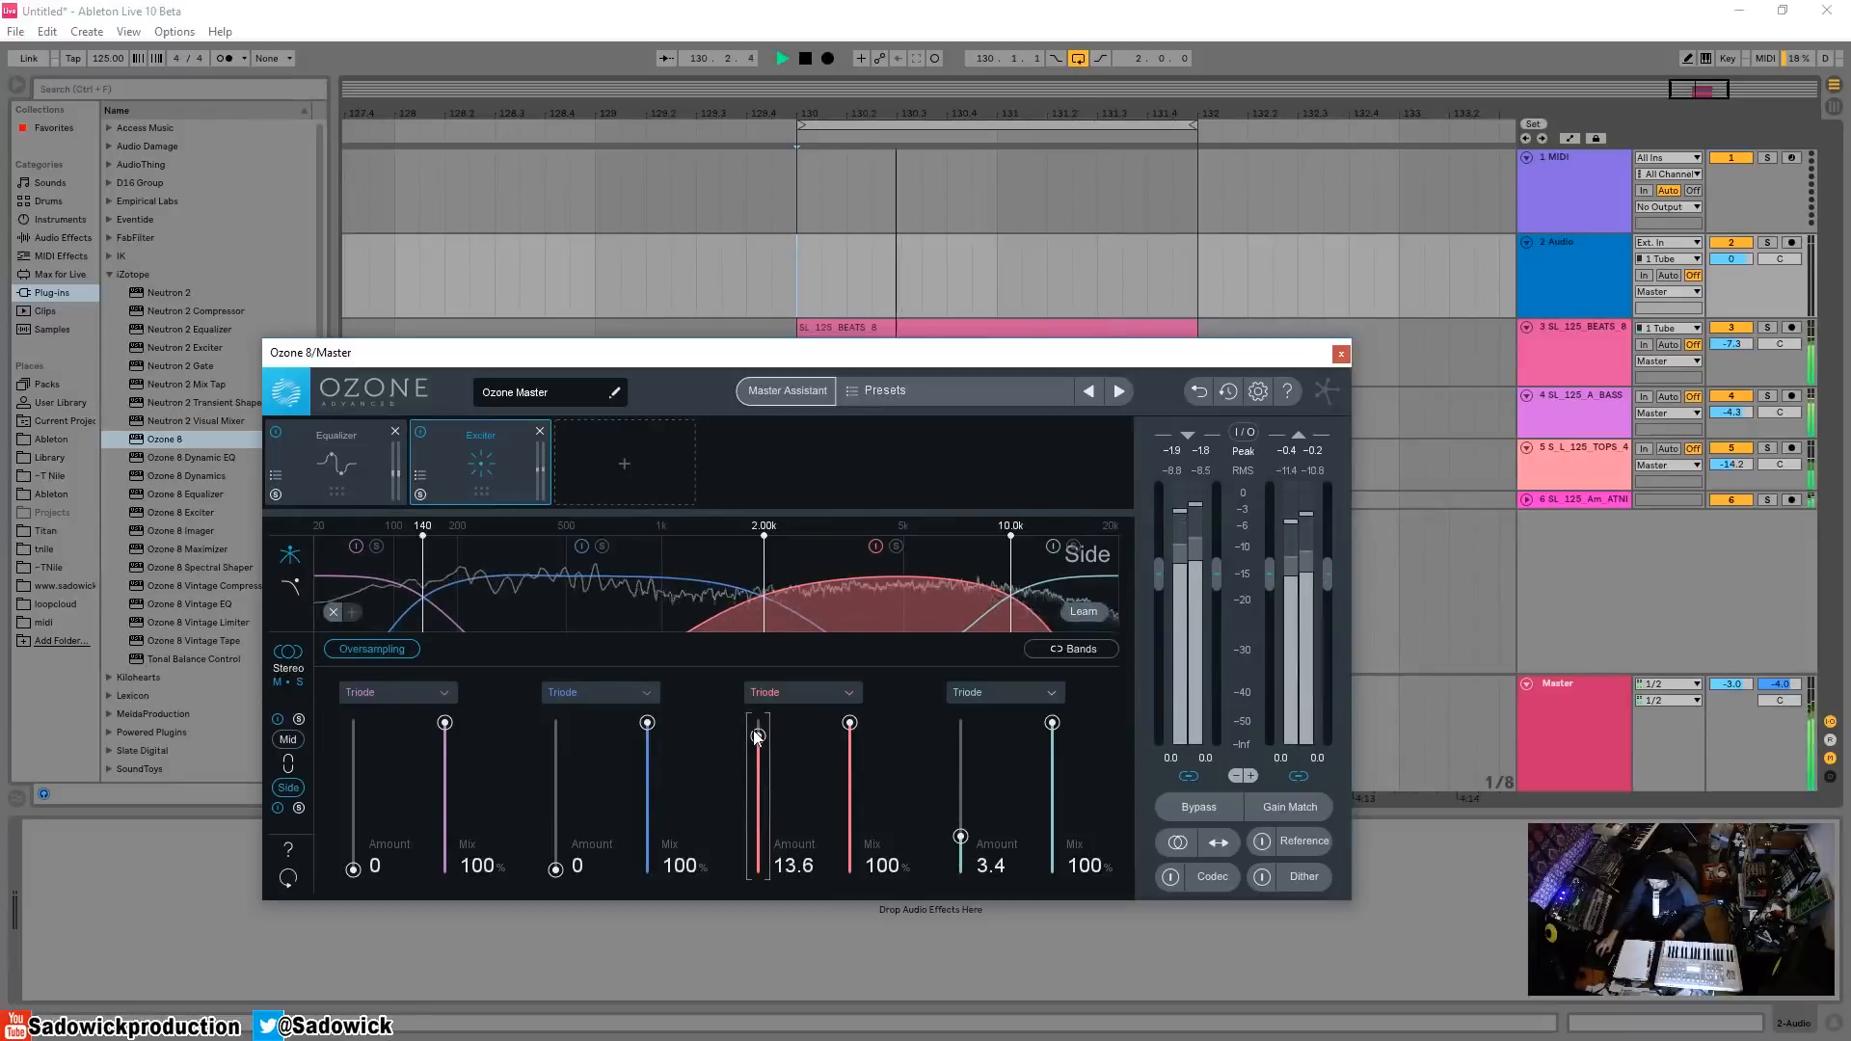
key("space")
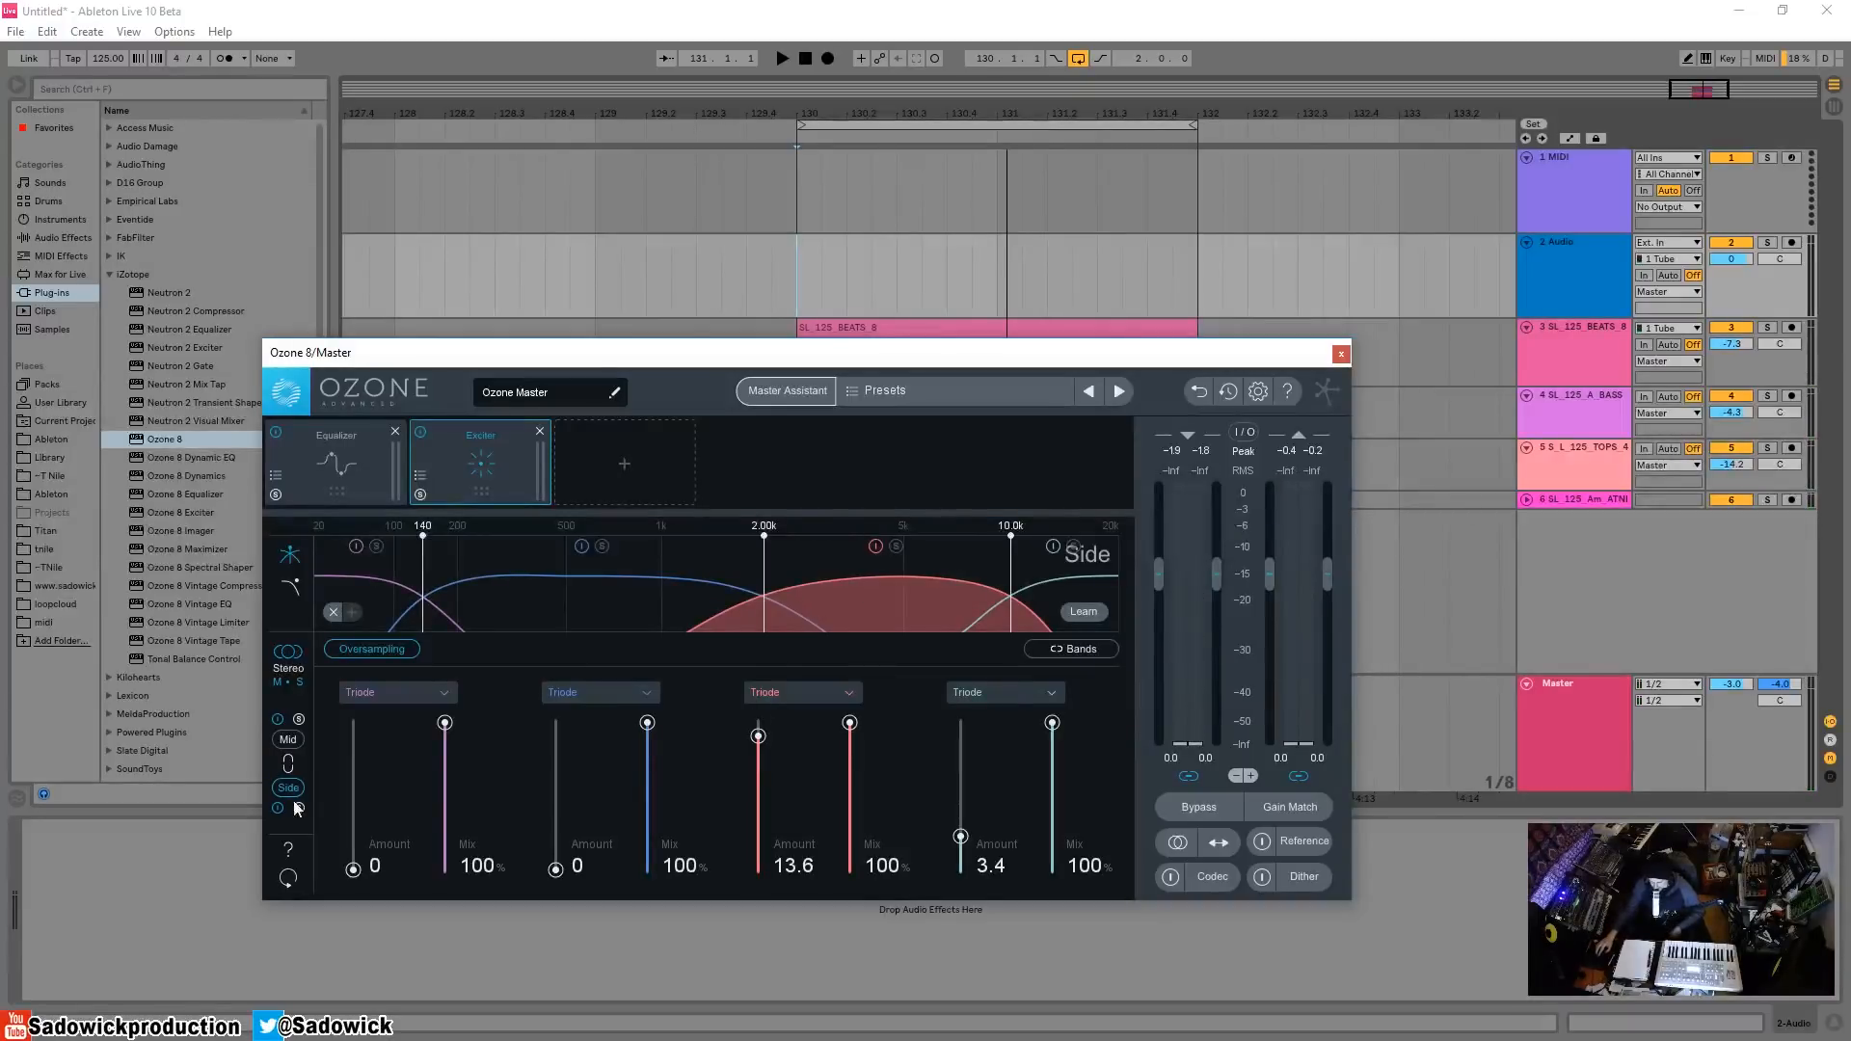
left_click(291, 666)
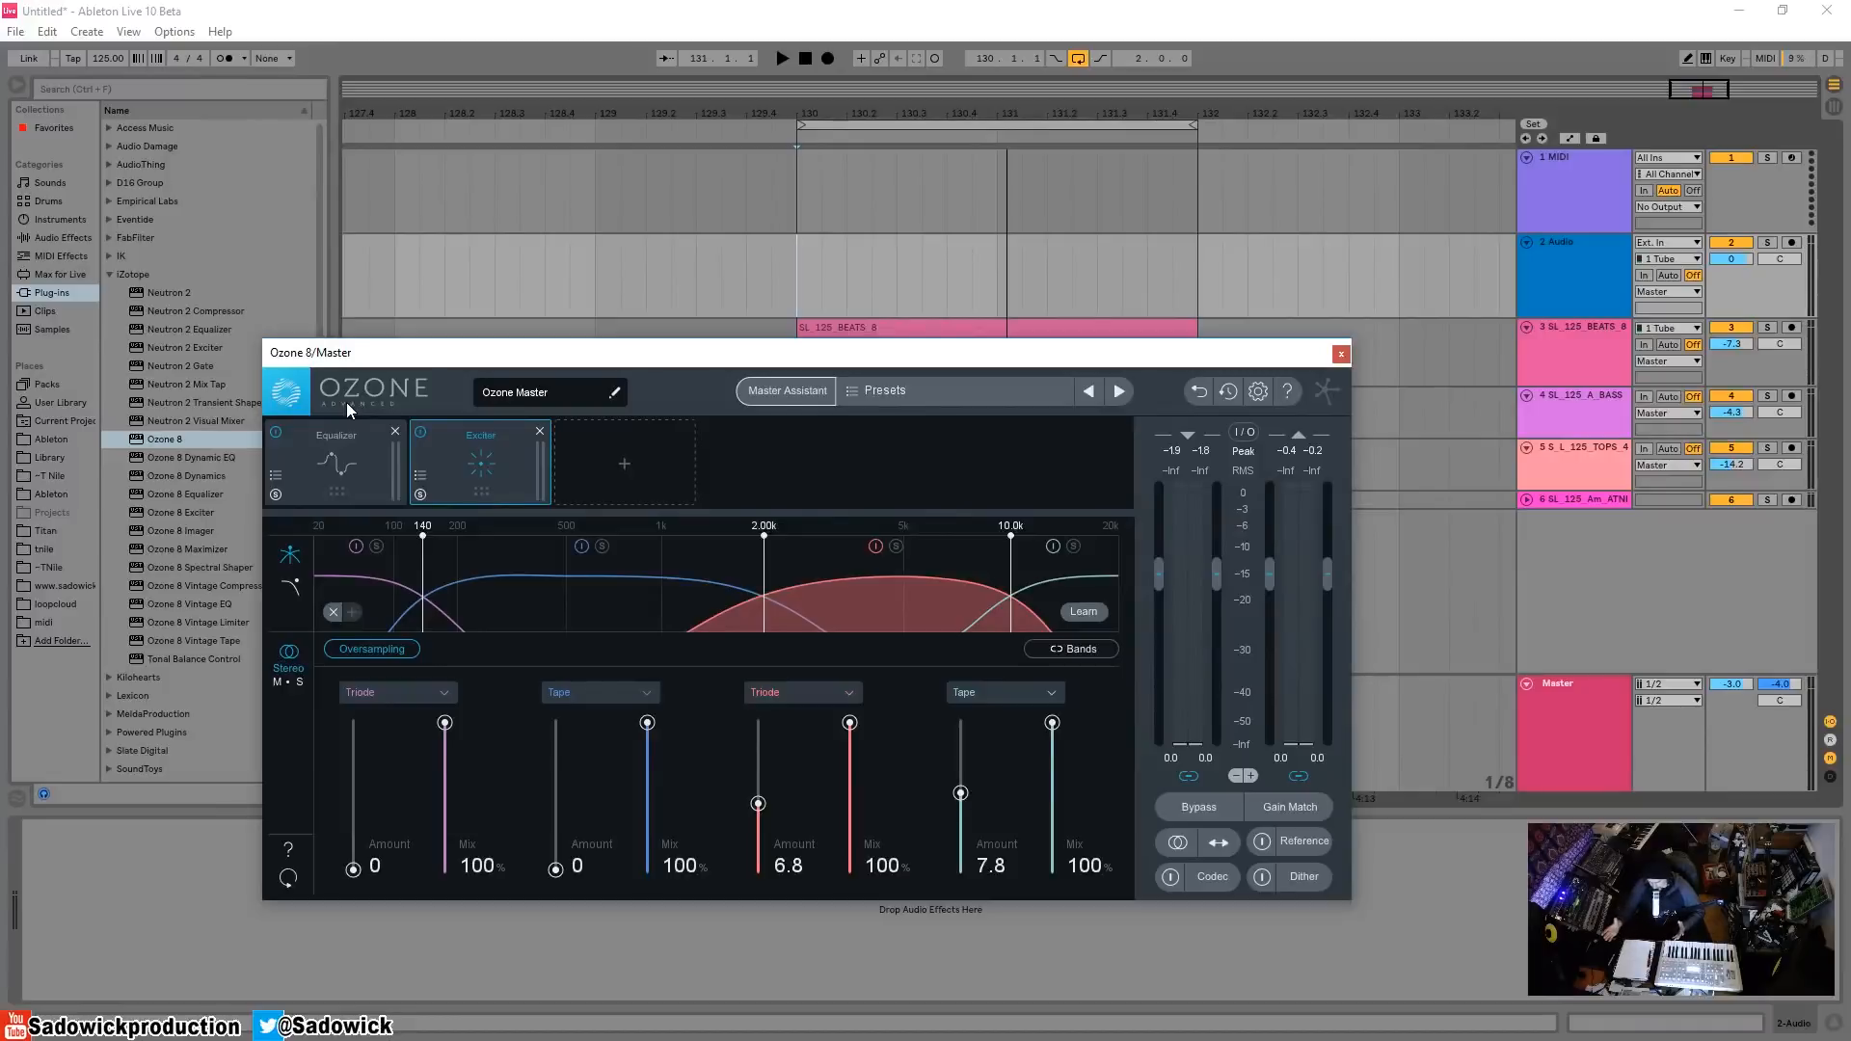
- Review the Equalizer and Exciter settings and the modules available for the signal chain
left_click(337, 458)
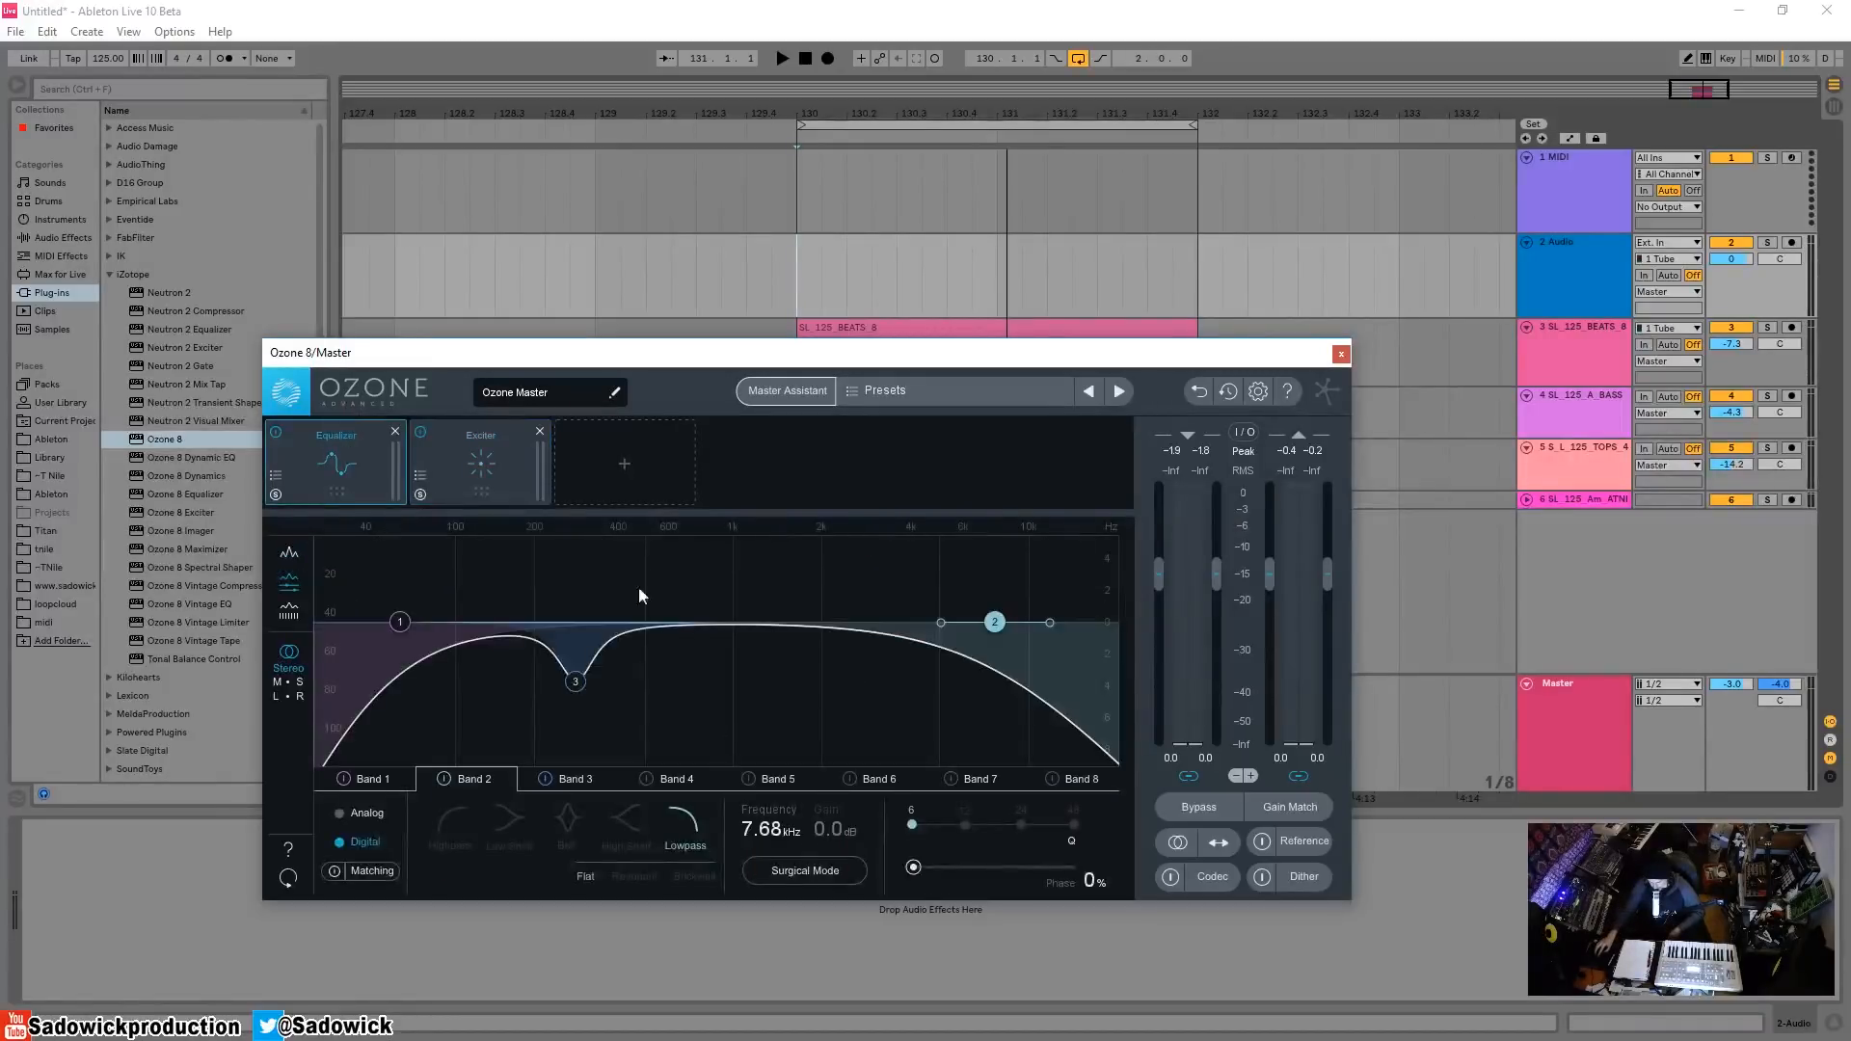
left_click(517, 486)
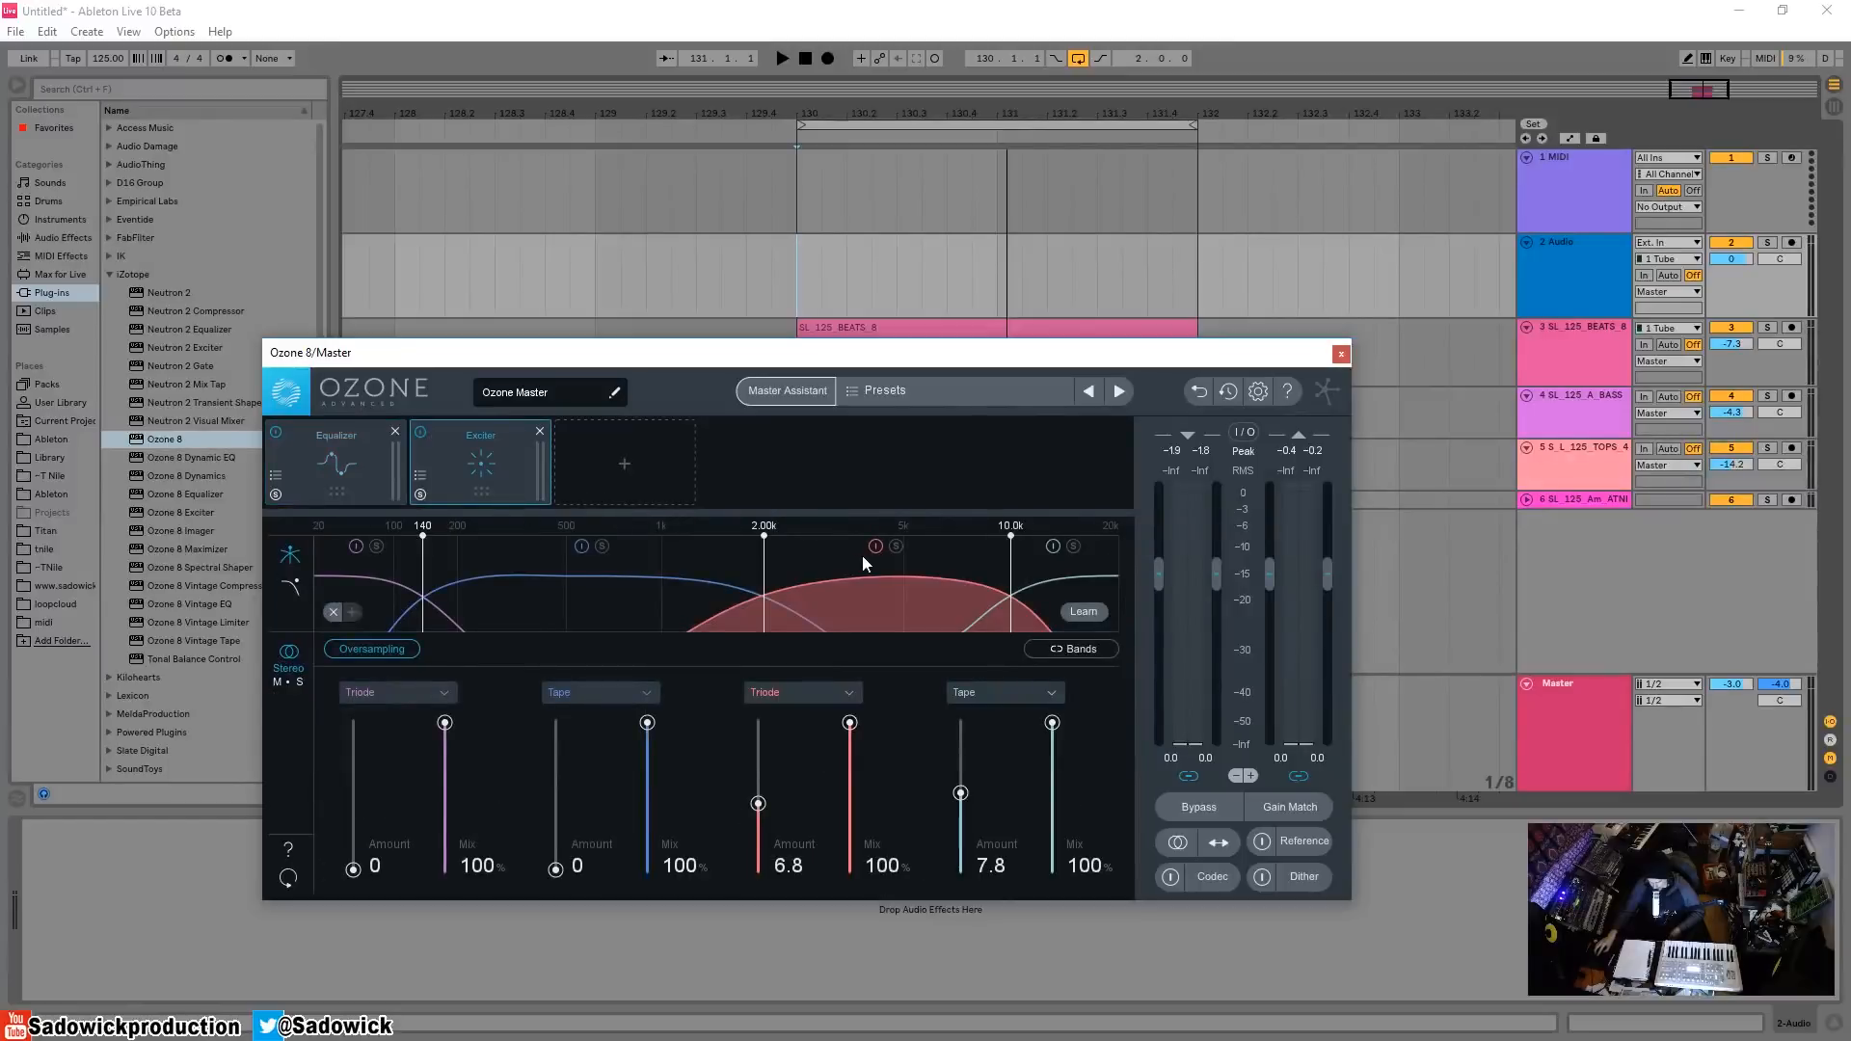
left_click(607, 459)
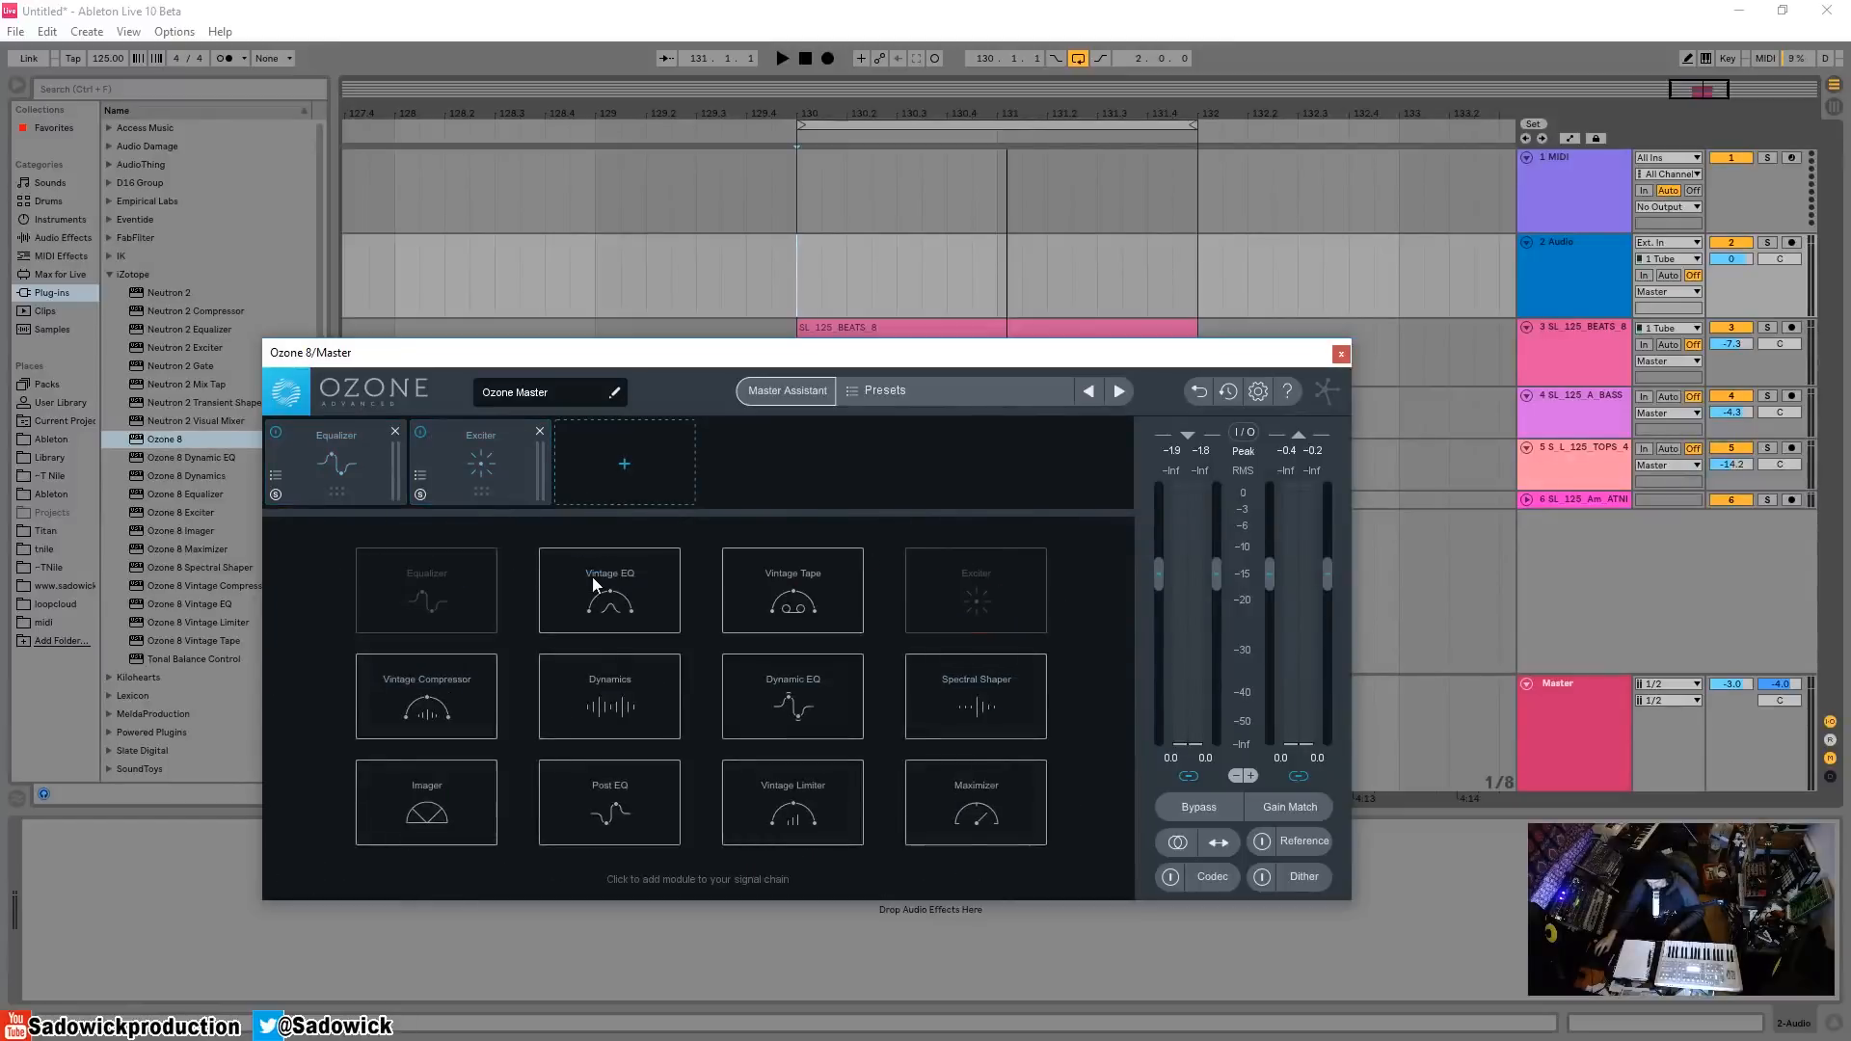
left_click(462, 466)
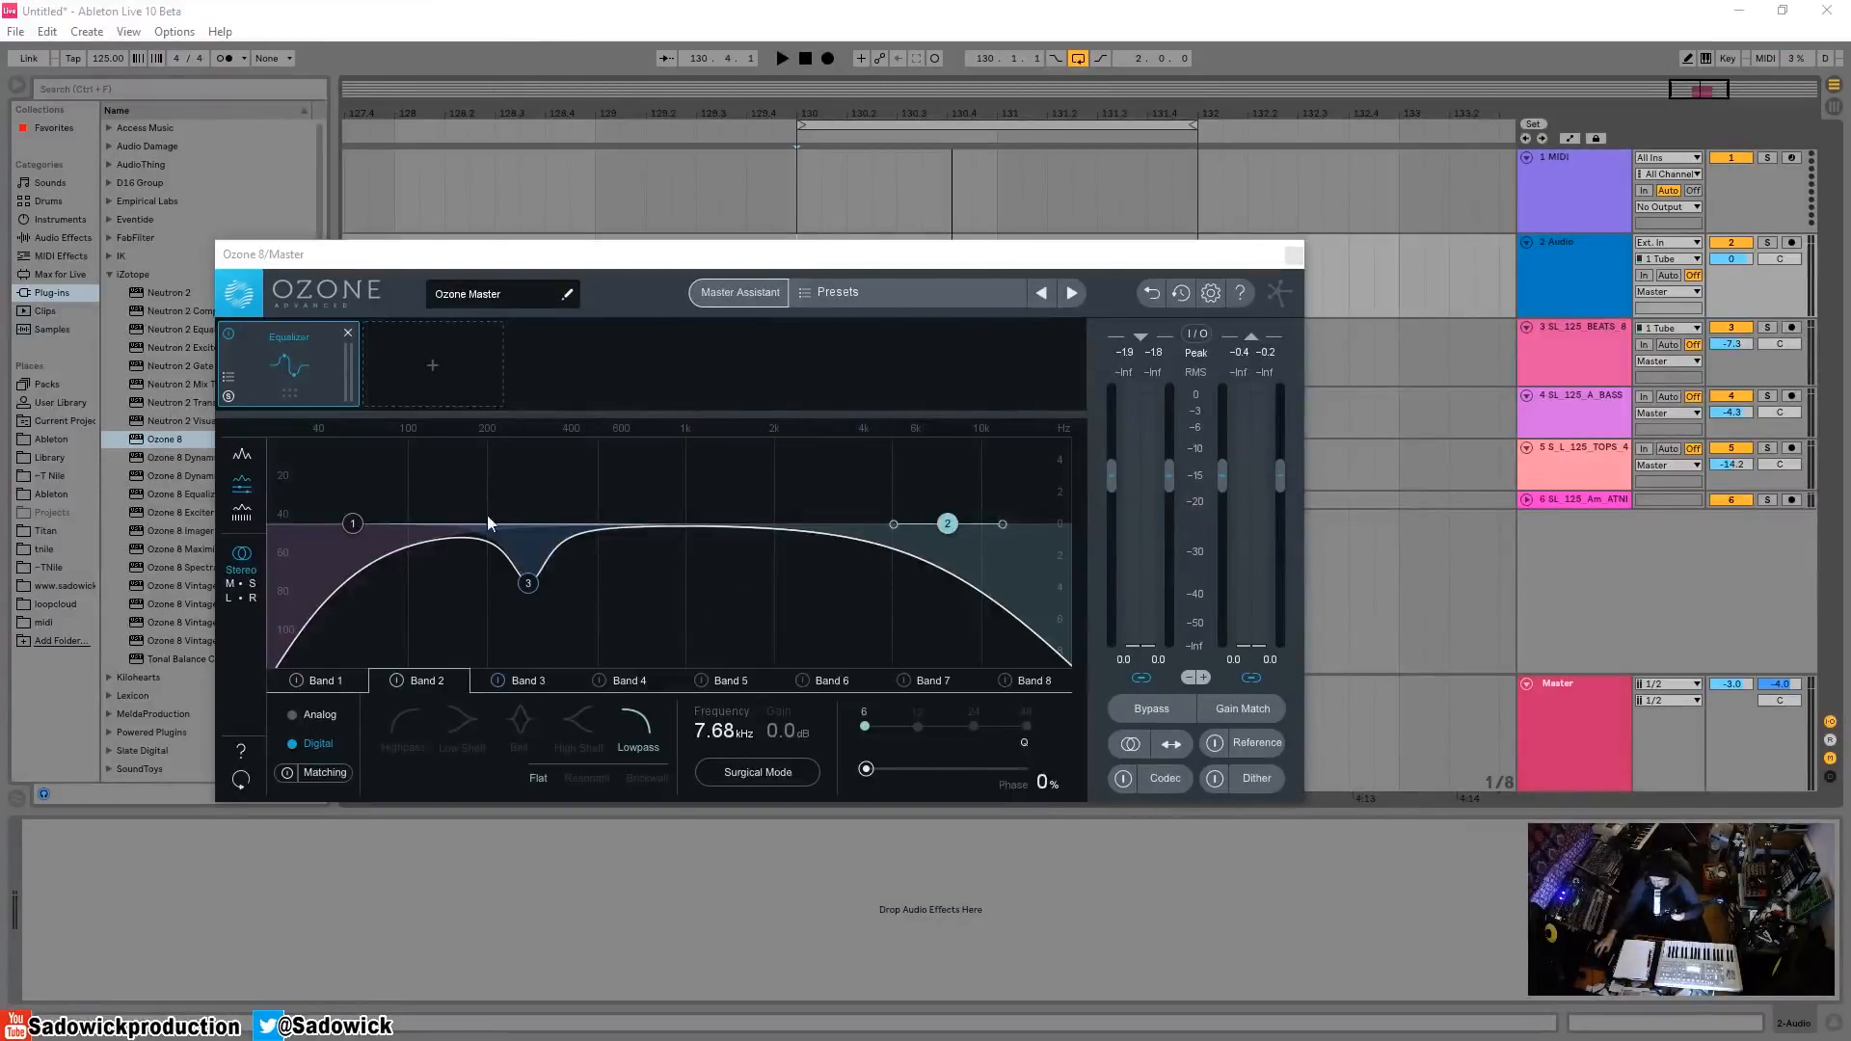
- Add a Vintage Compressor after the Equalizer and show its detection filter
left_click(432, 366)
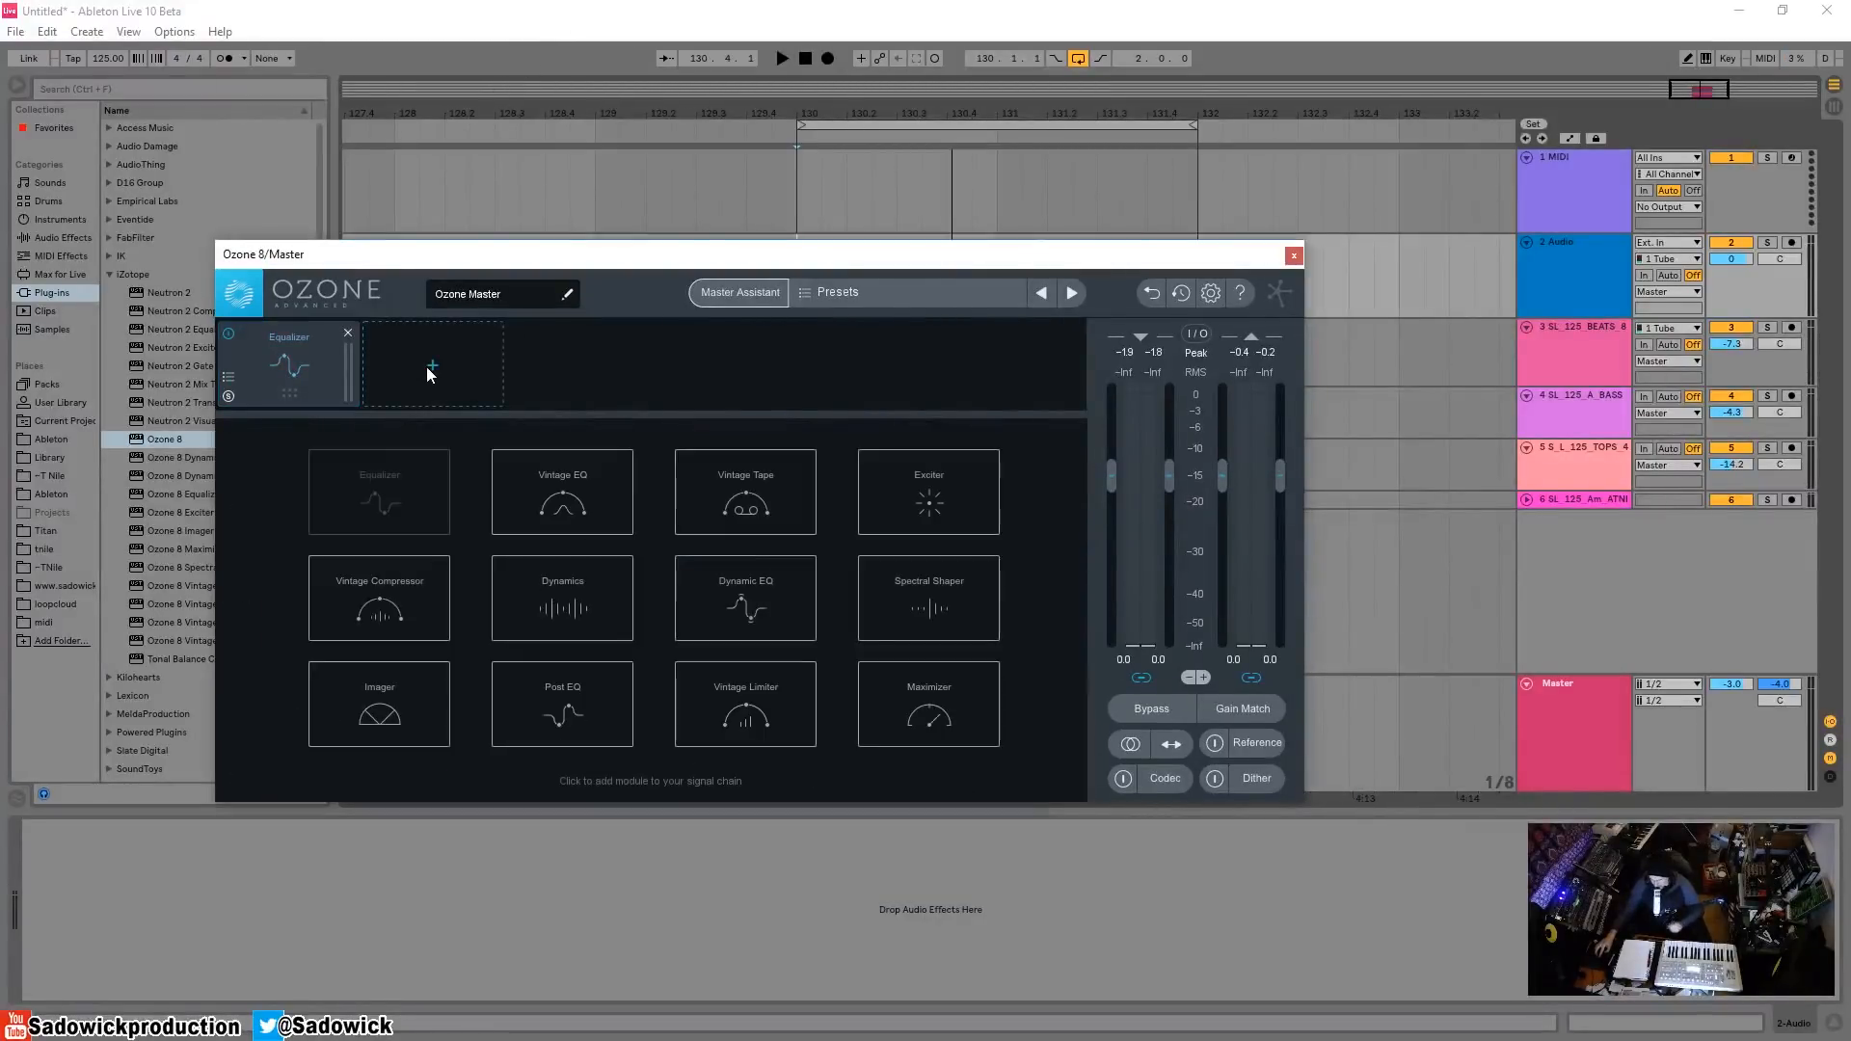
left_click(376, 602)
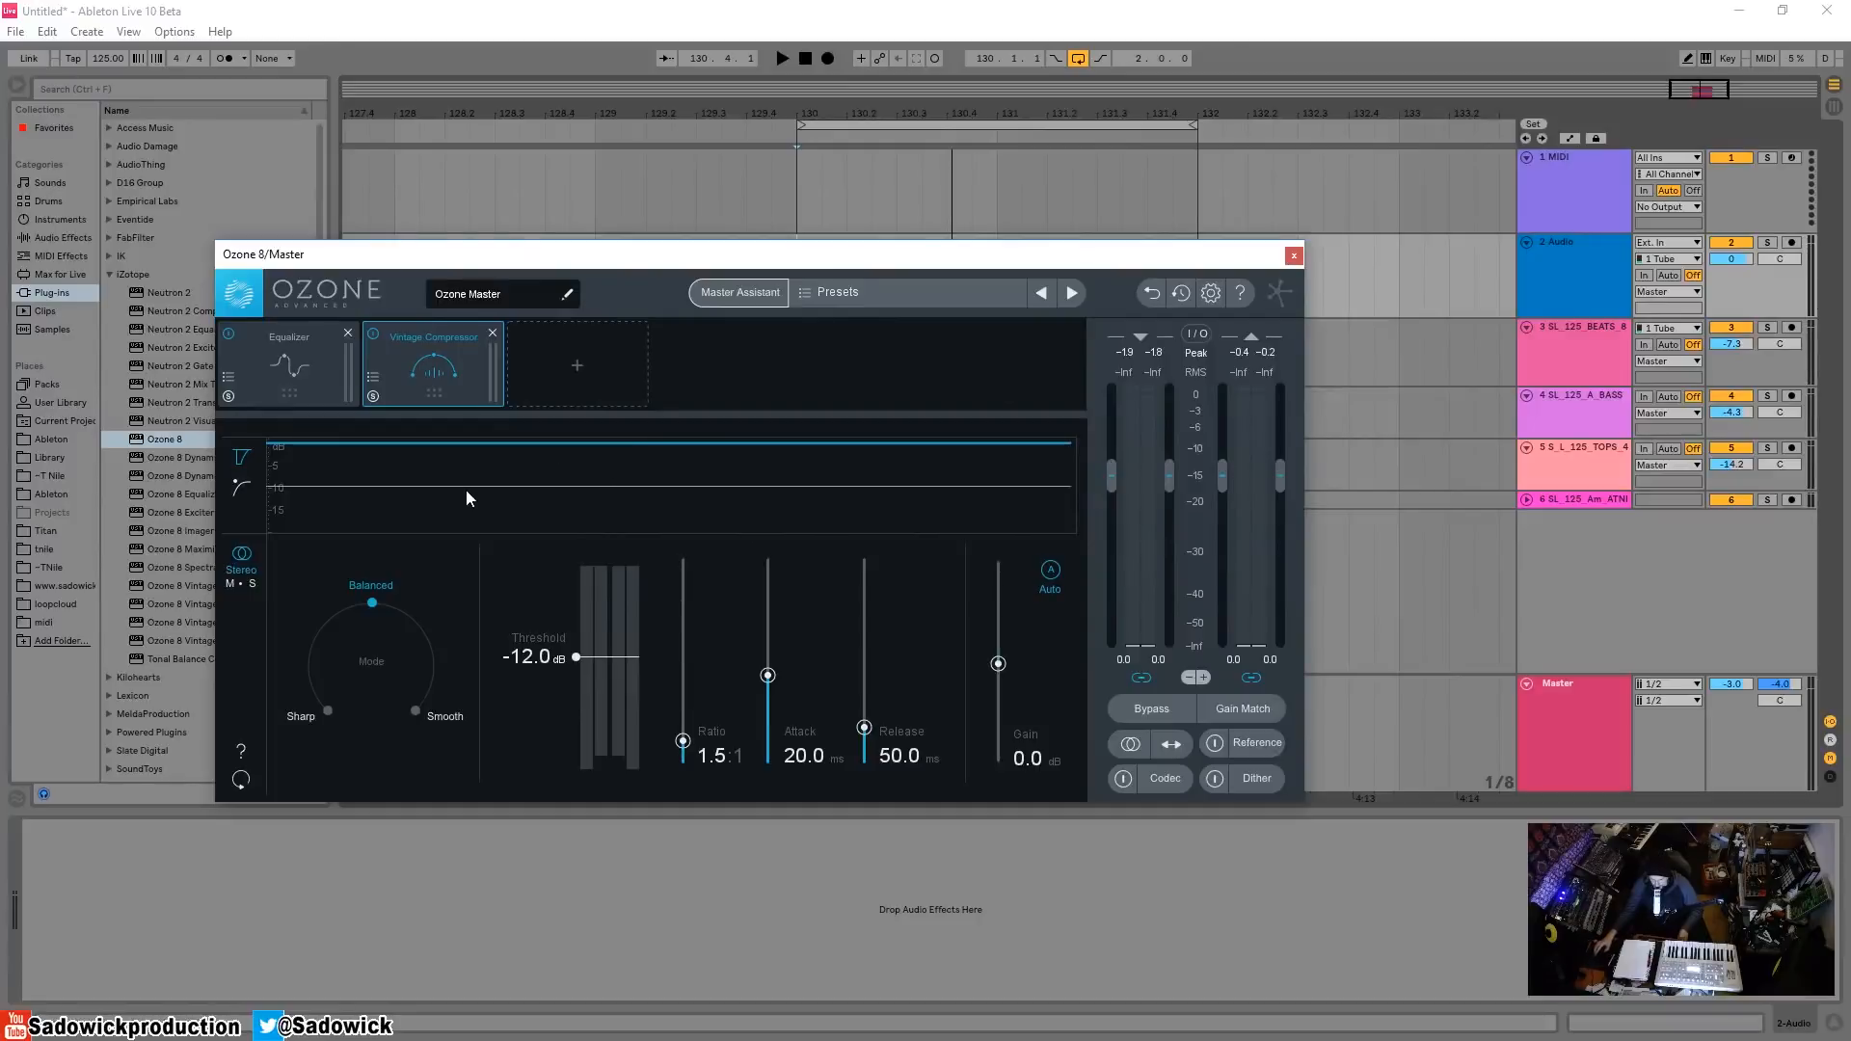
left_click(241, 484)
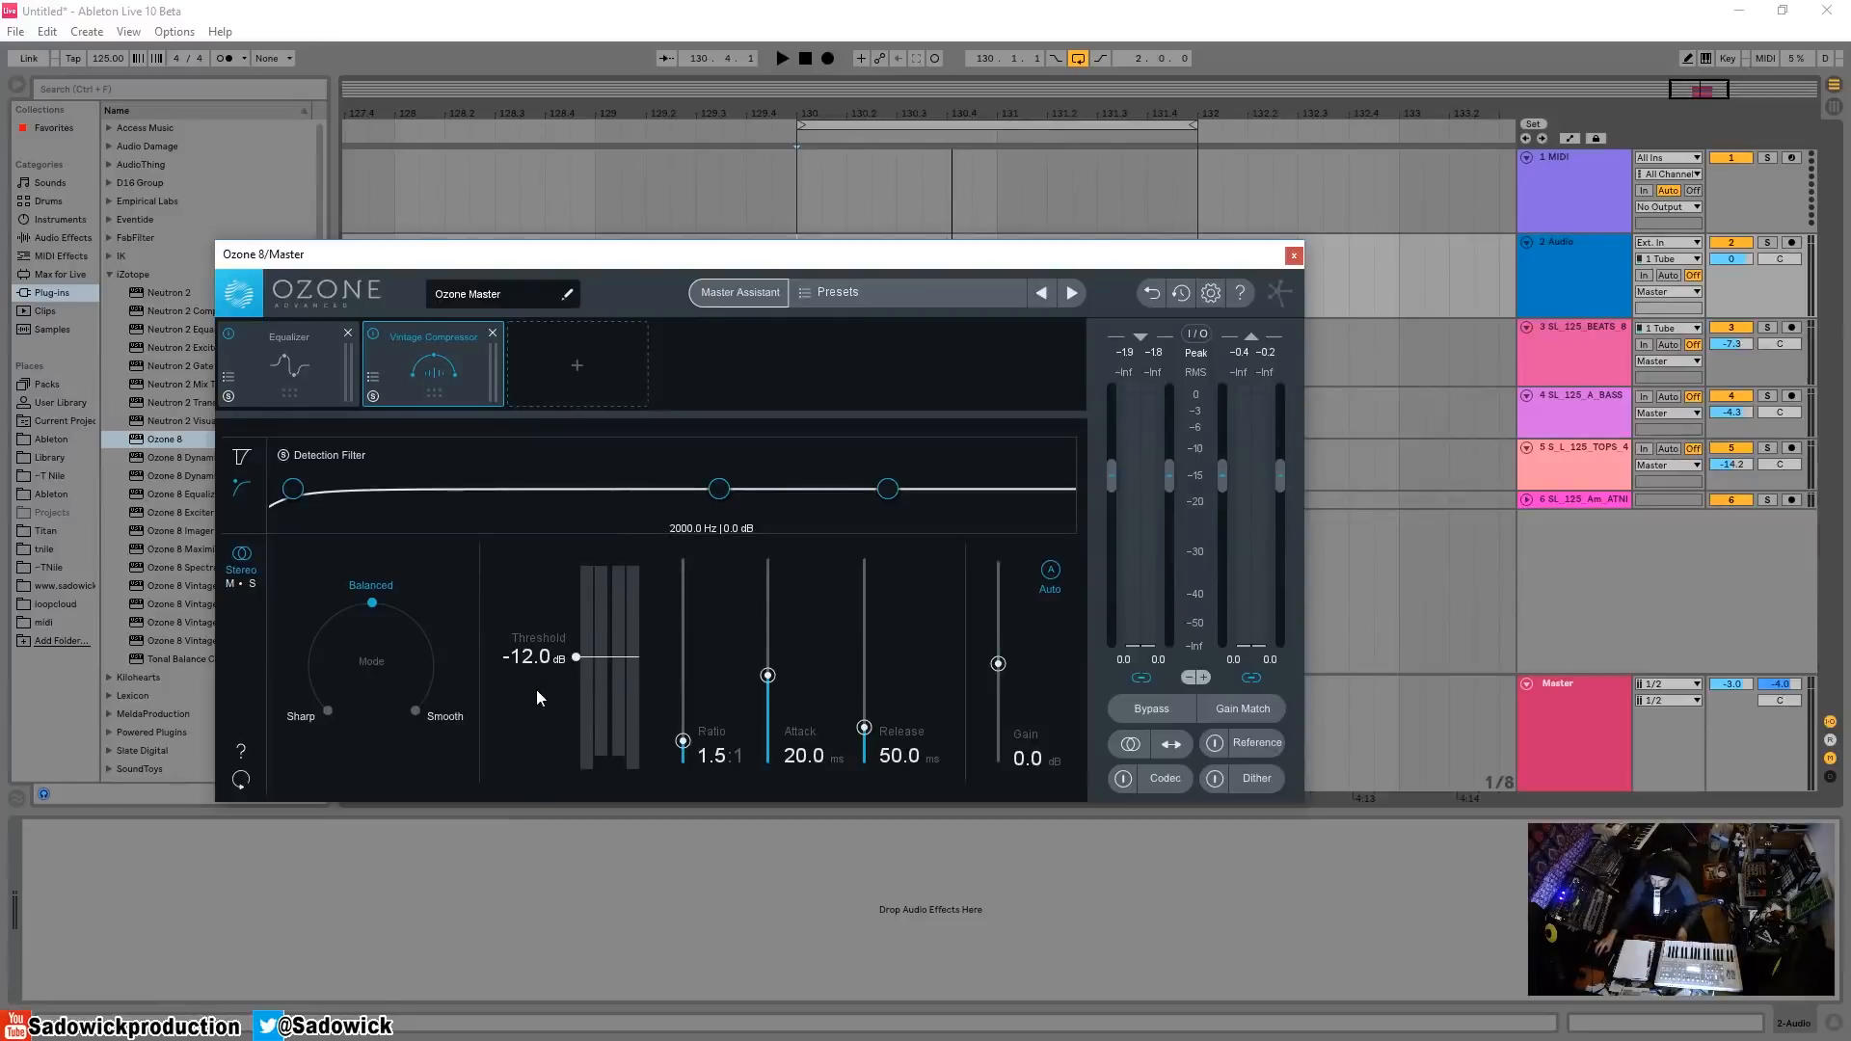
- Audition the Vintage Compressor at a 0.0 dB threshold, set the threshold to -12.8 dB and toggle its automatic gain
mouse_move(584, 666)
left_mouse_down()
mouse_move(578, 684)
mouse_move(570, 650)
mouse_move(609, 645)
left_mouse_up()
key("space")
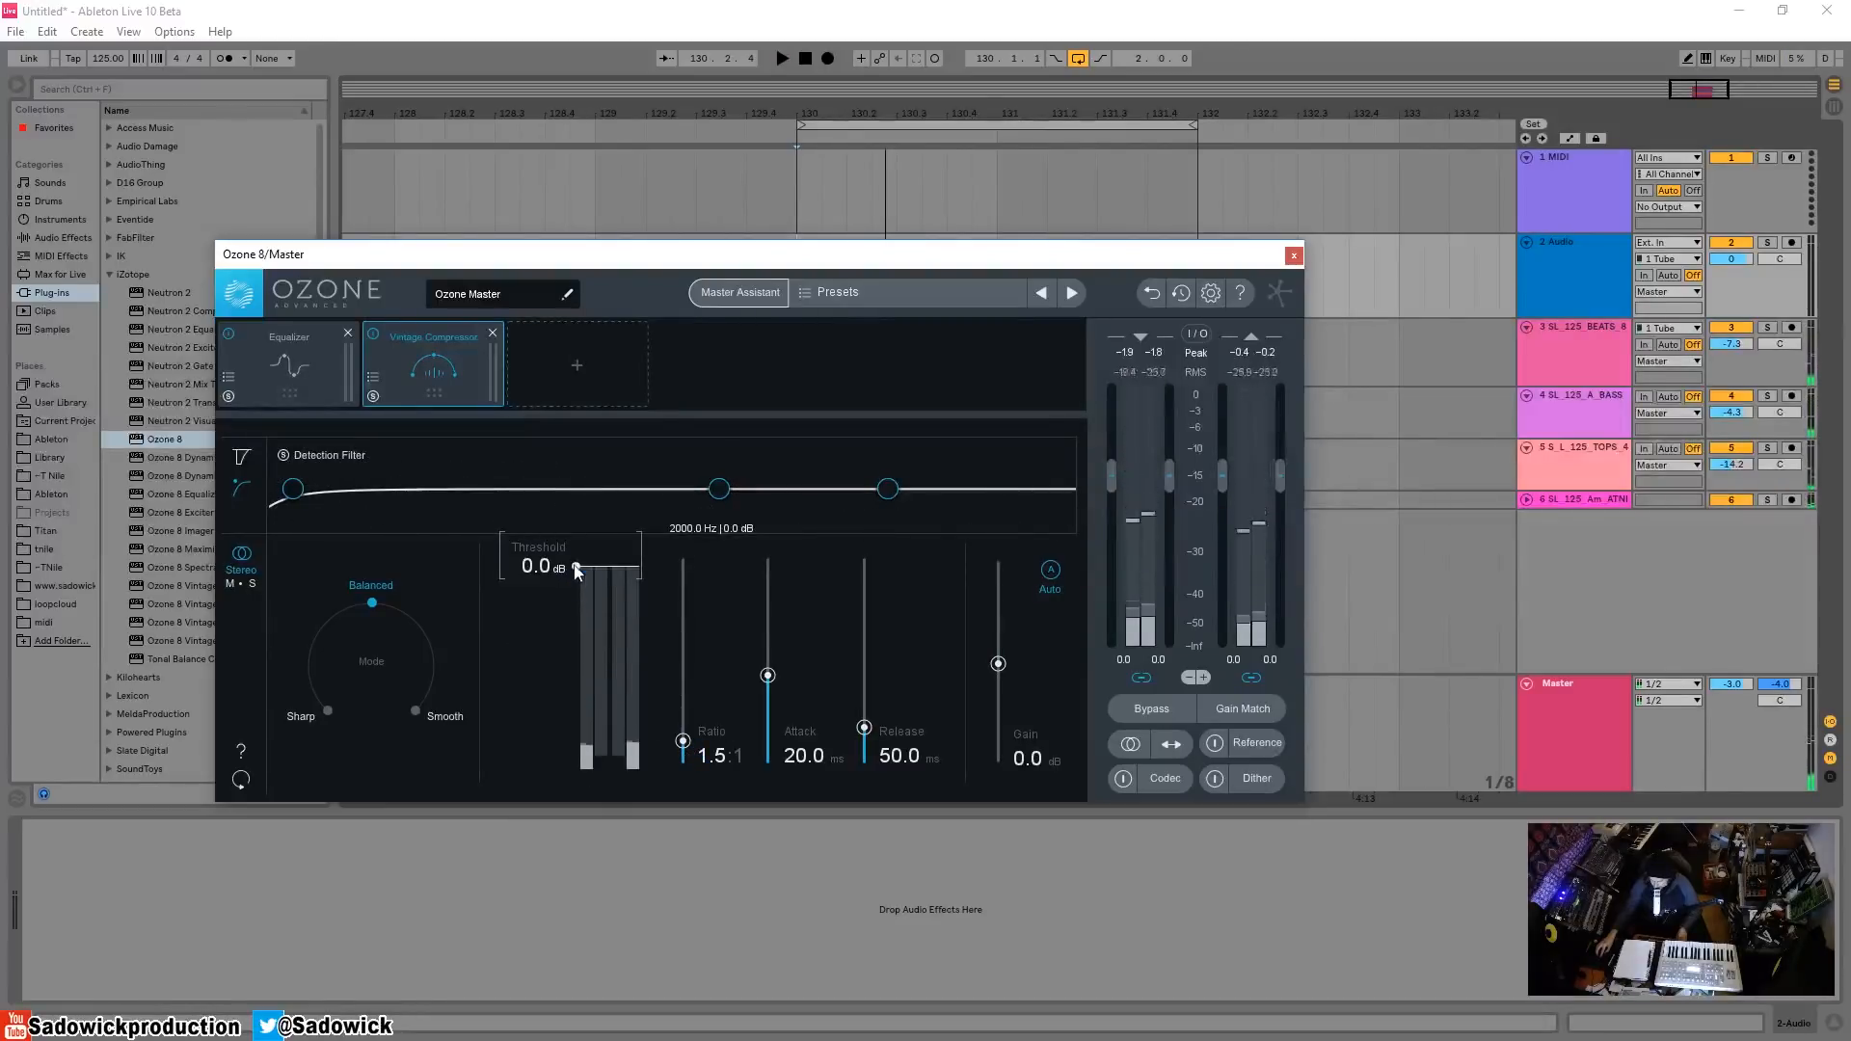
left_click_drag(574, 567, 573, 658)
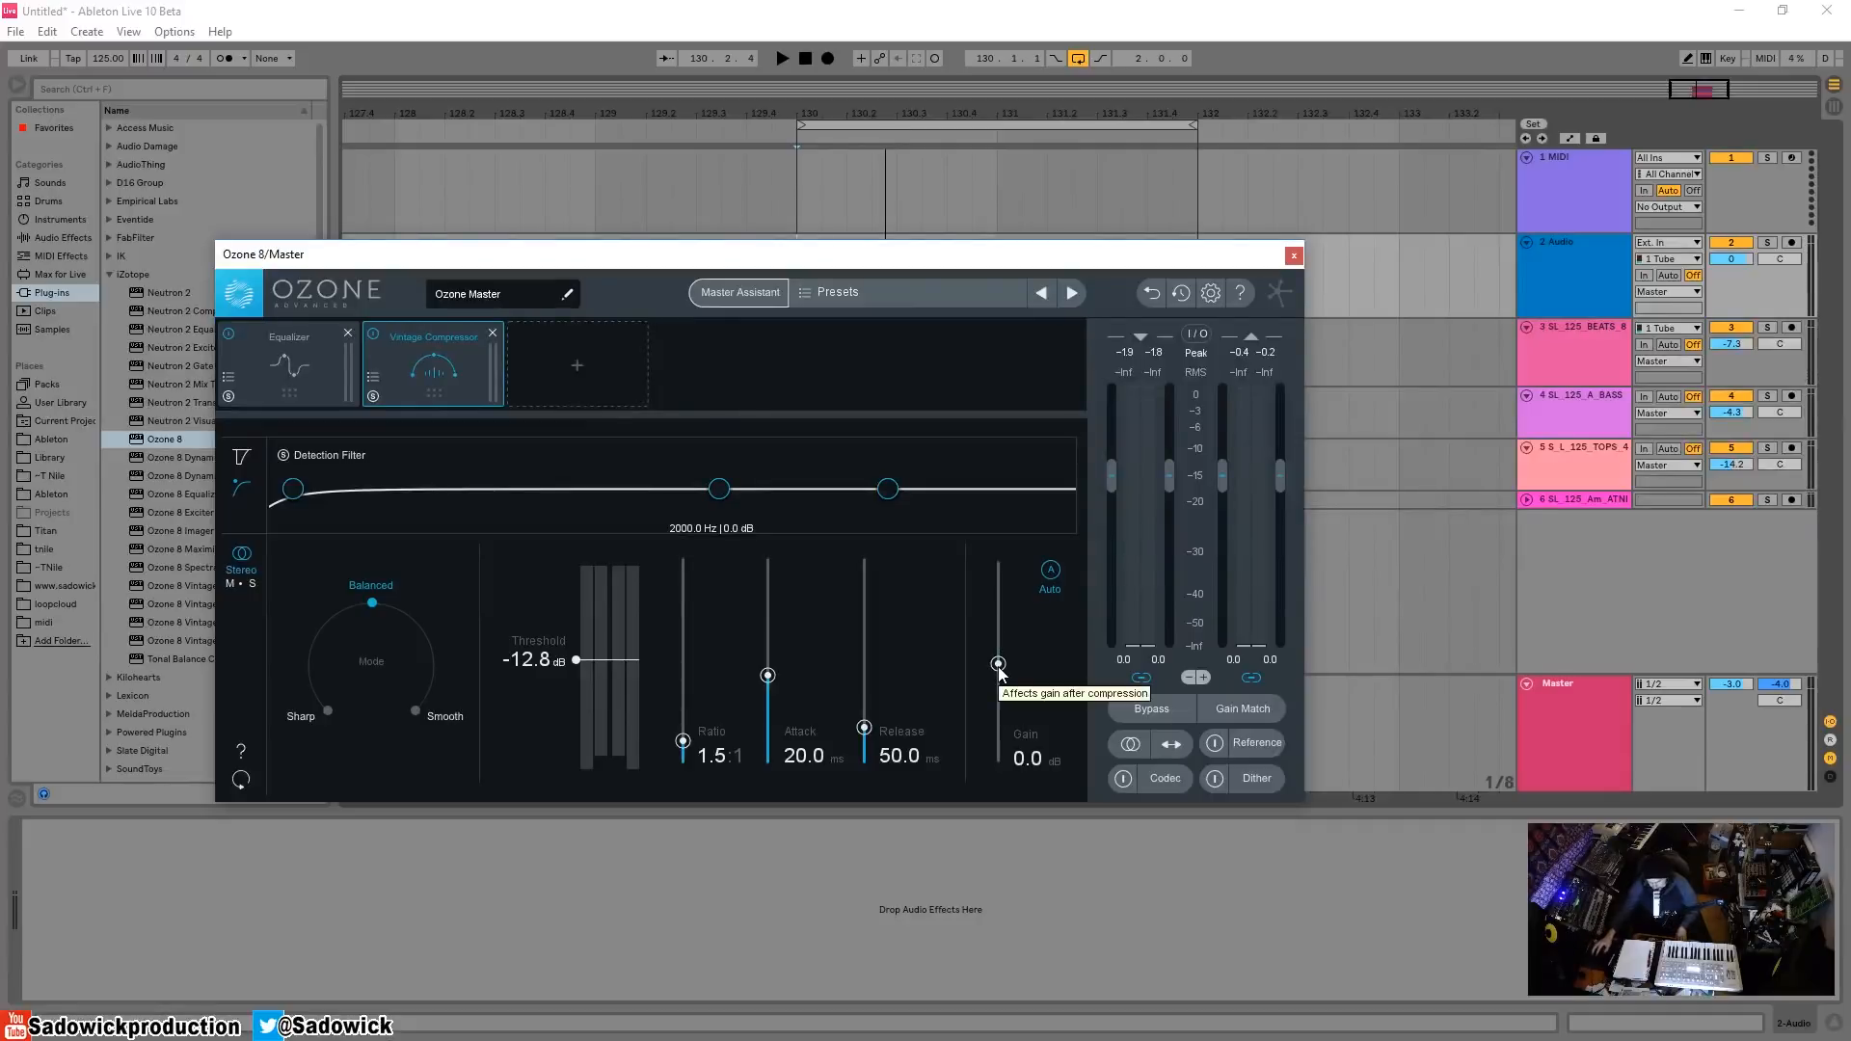
left_click(1051, 569)
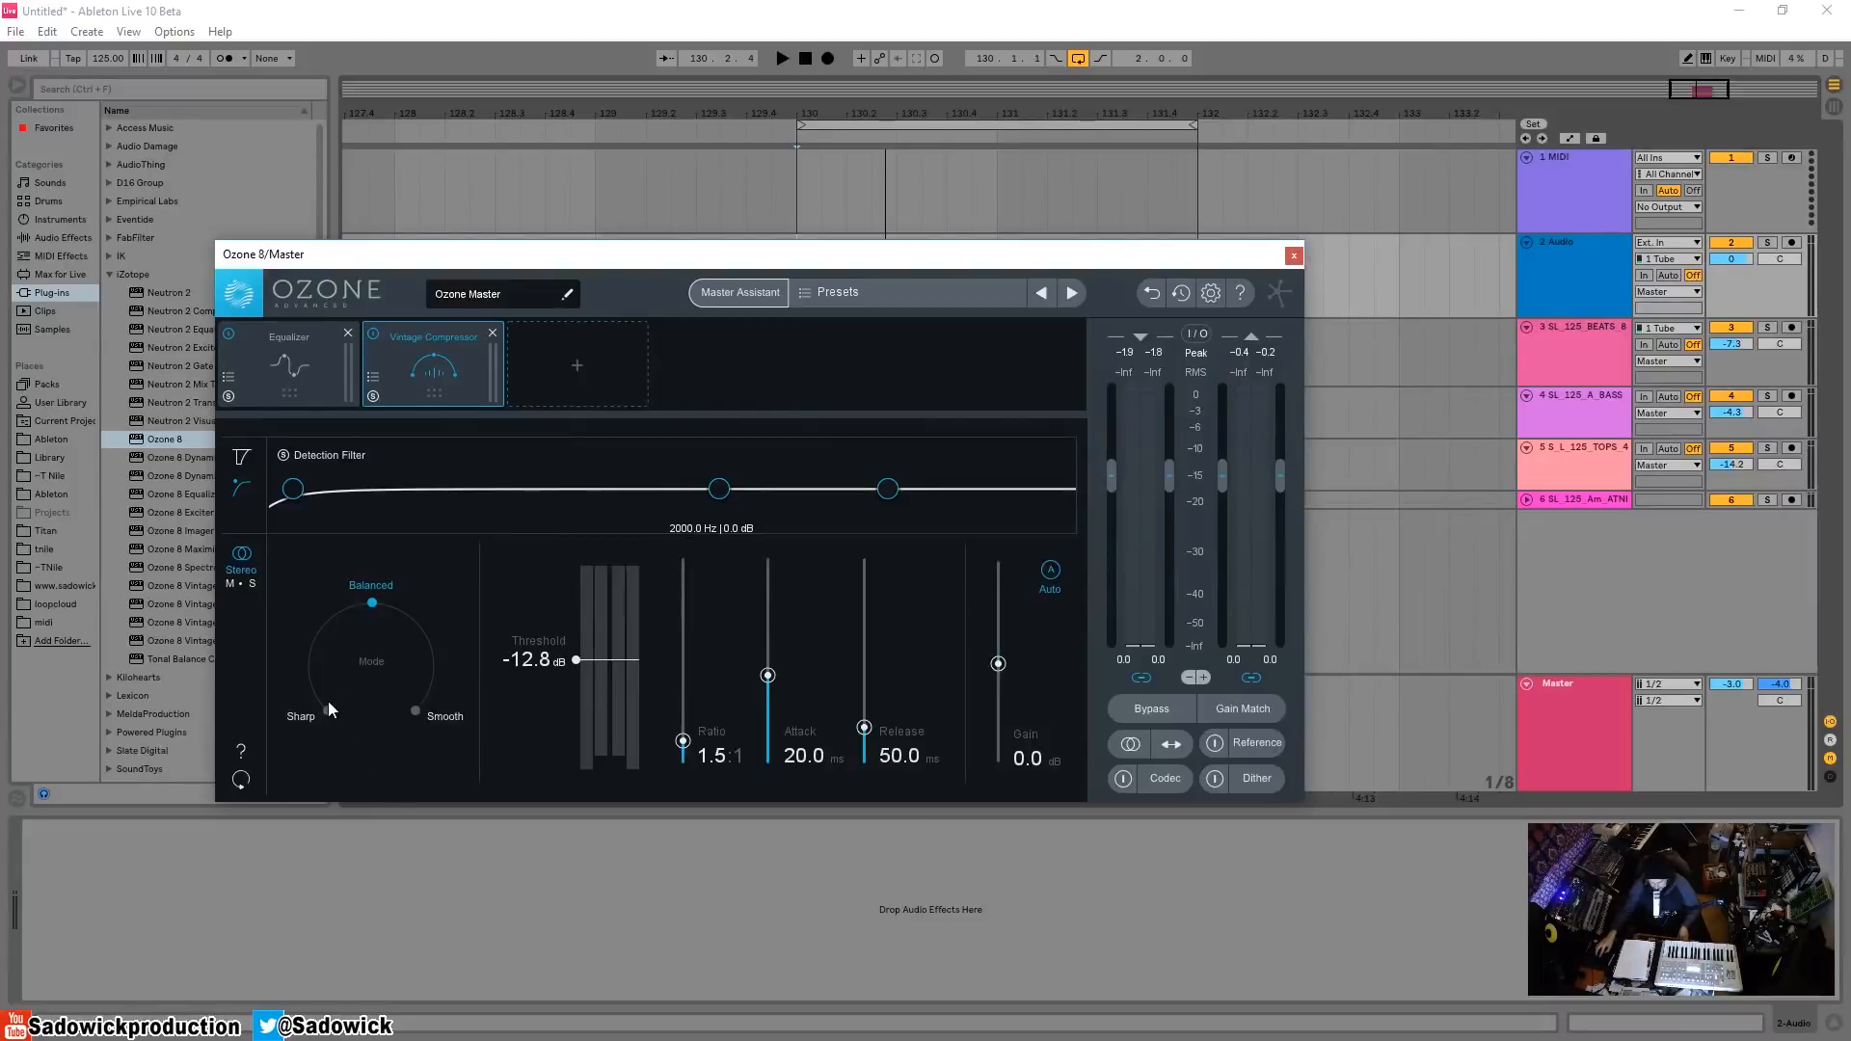
- Switch the Vintage Compressor to Sharp mode and lower its threshold to -20.6 dB while auditioning
left_click(371, 603)
left_click(330, 709)
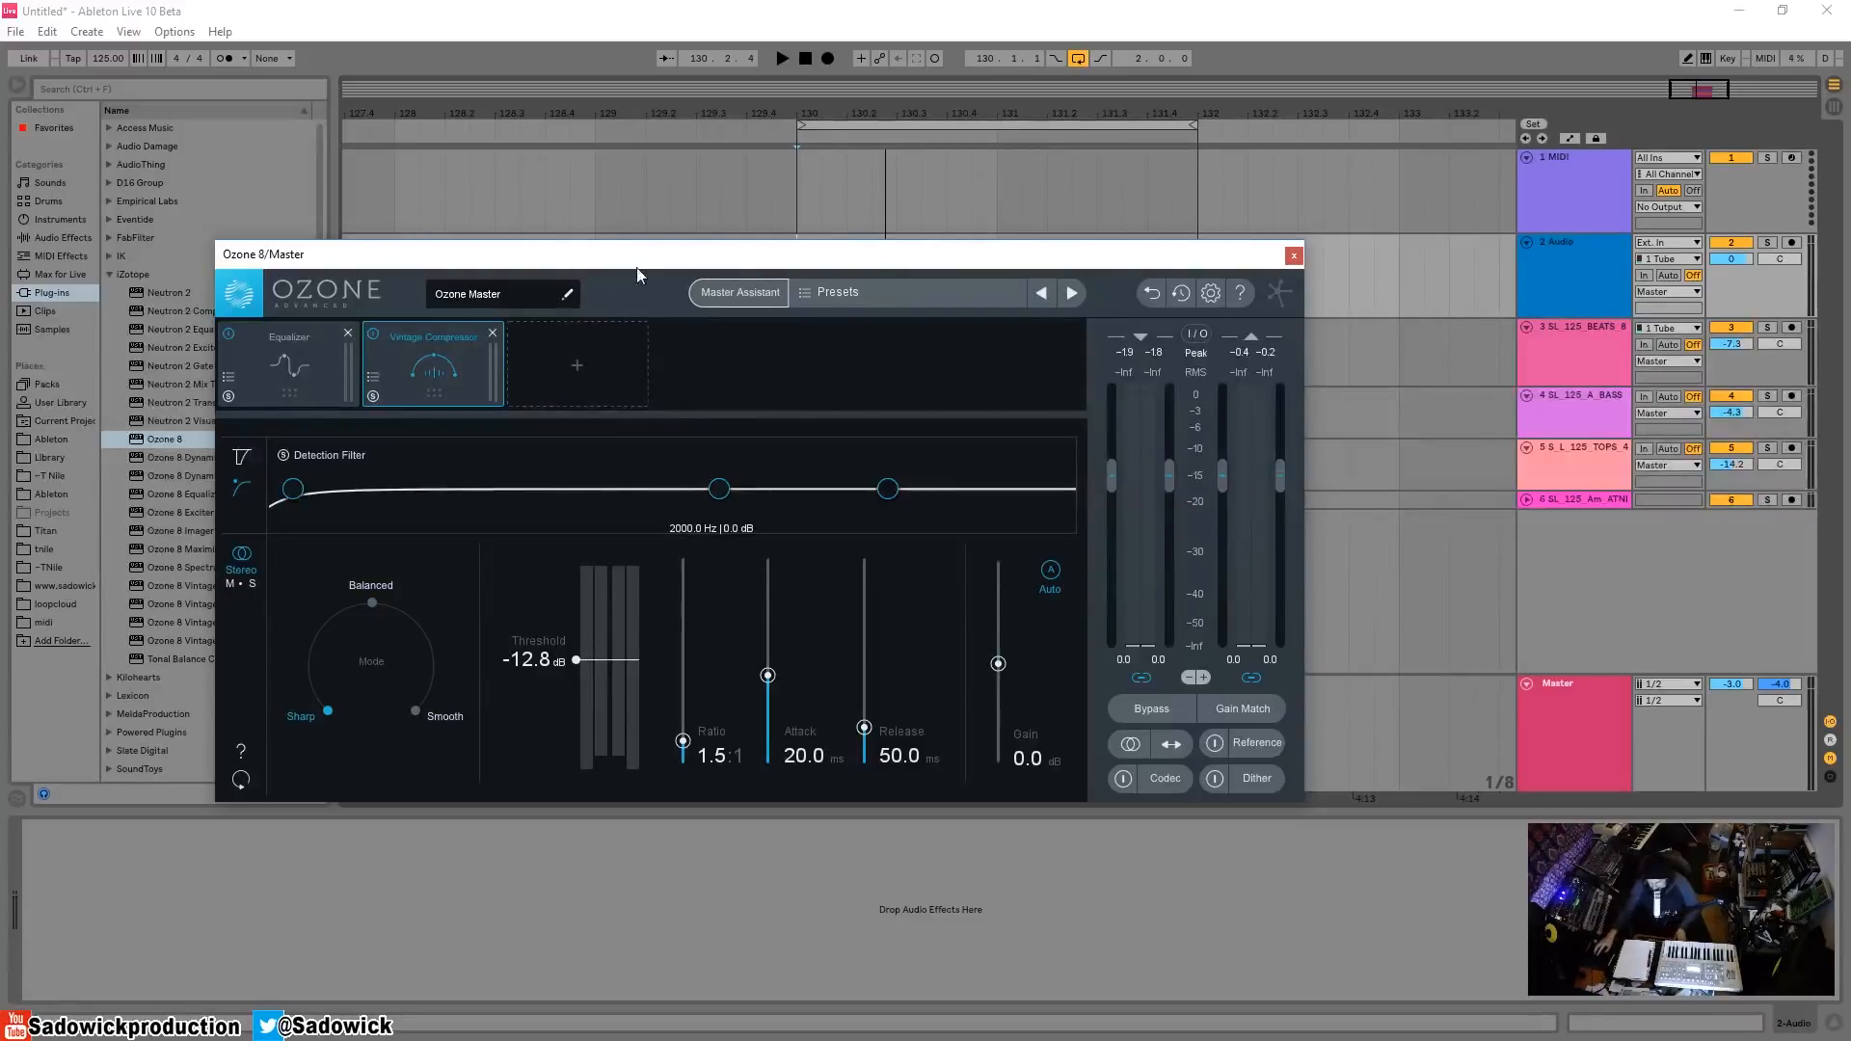
left_click(782, 58)
left_click_drag(568, 661, 576, 686)
key("space")
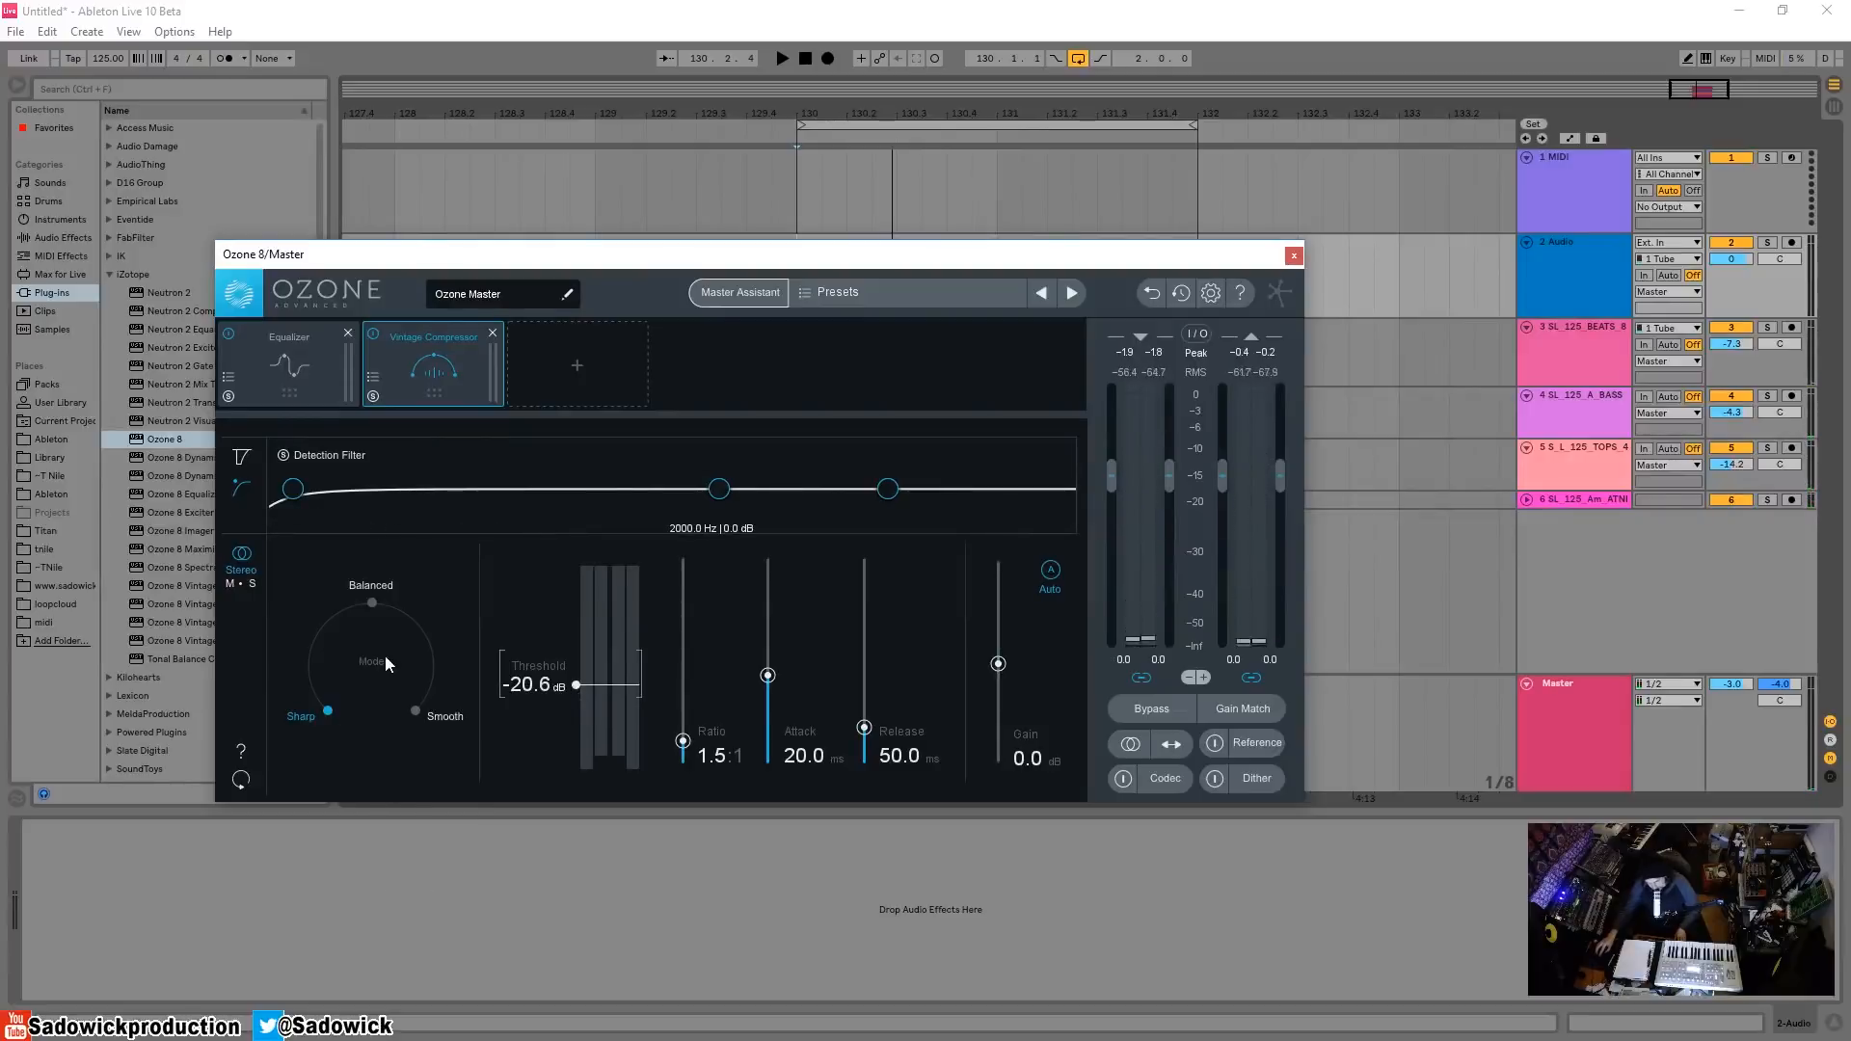
- Try the compressor's Smooth mode, return it to Balanced, and reset the Attack to 20.0 ms after a brief change
left_click(415, 712)
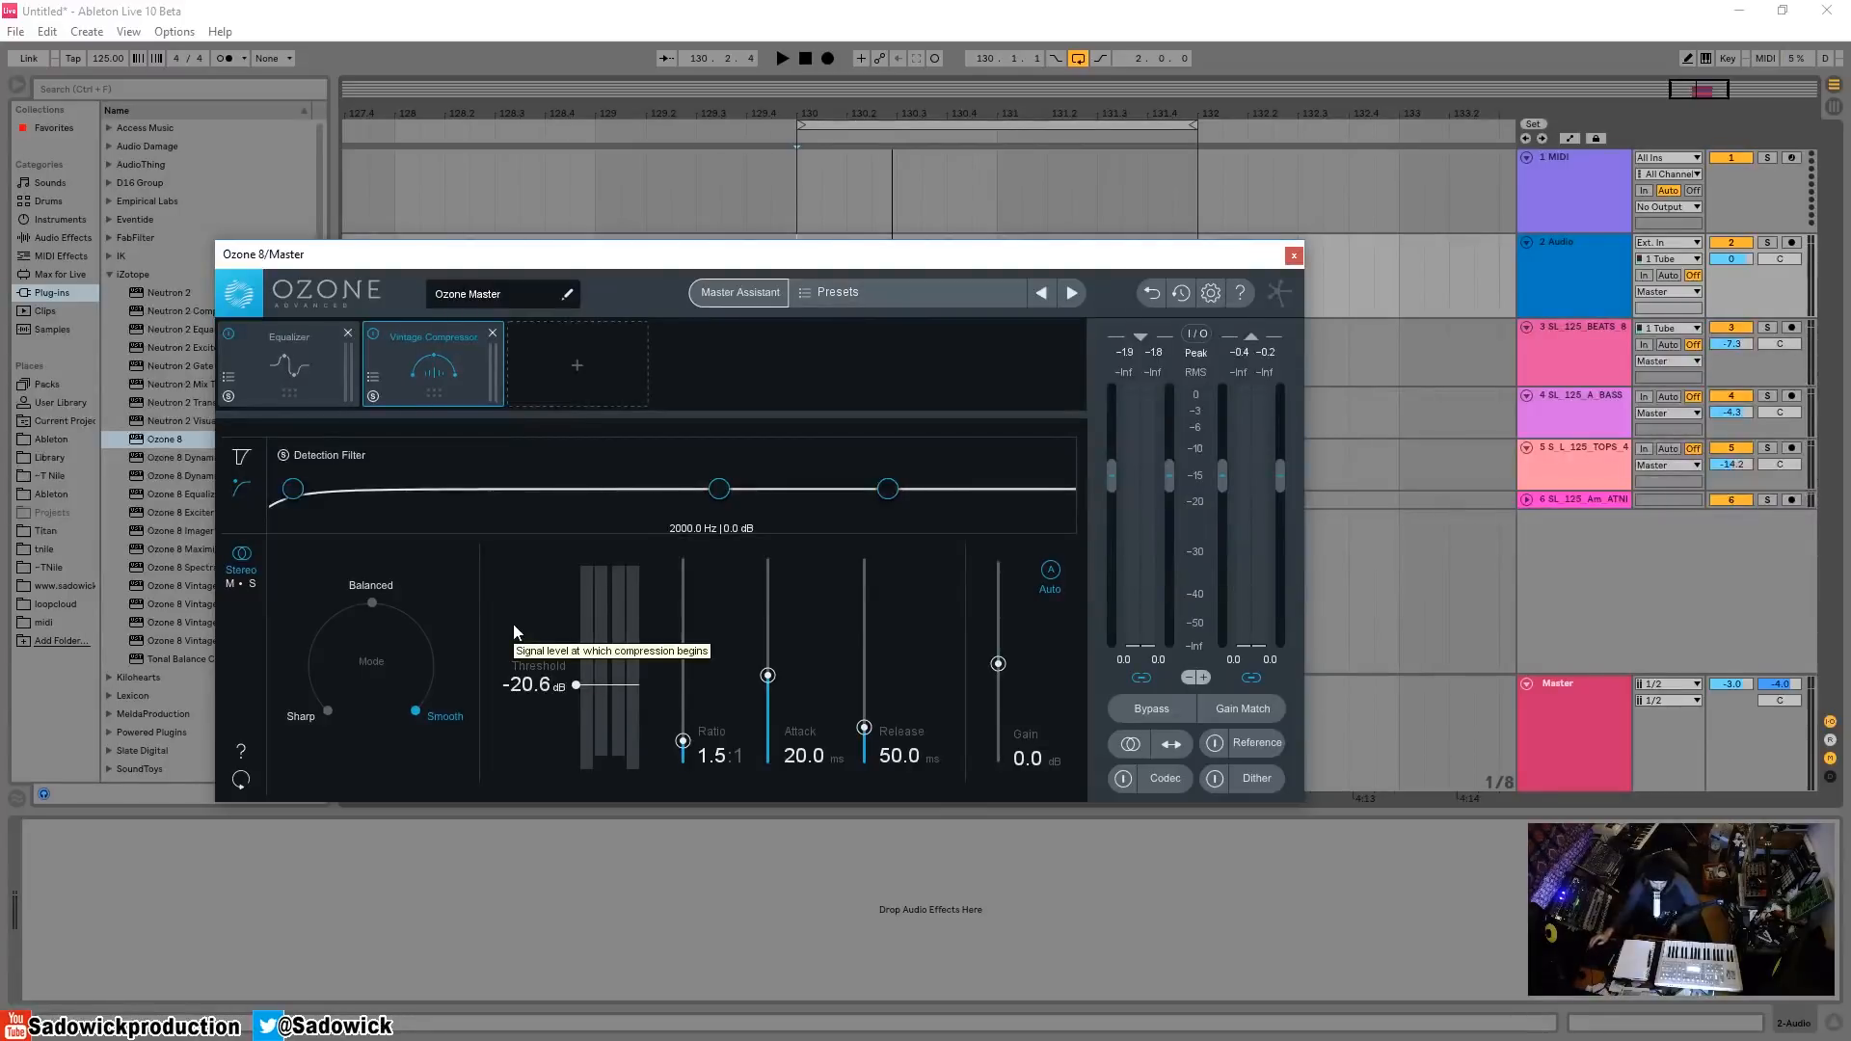
left_click(370, 602)
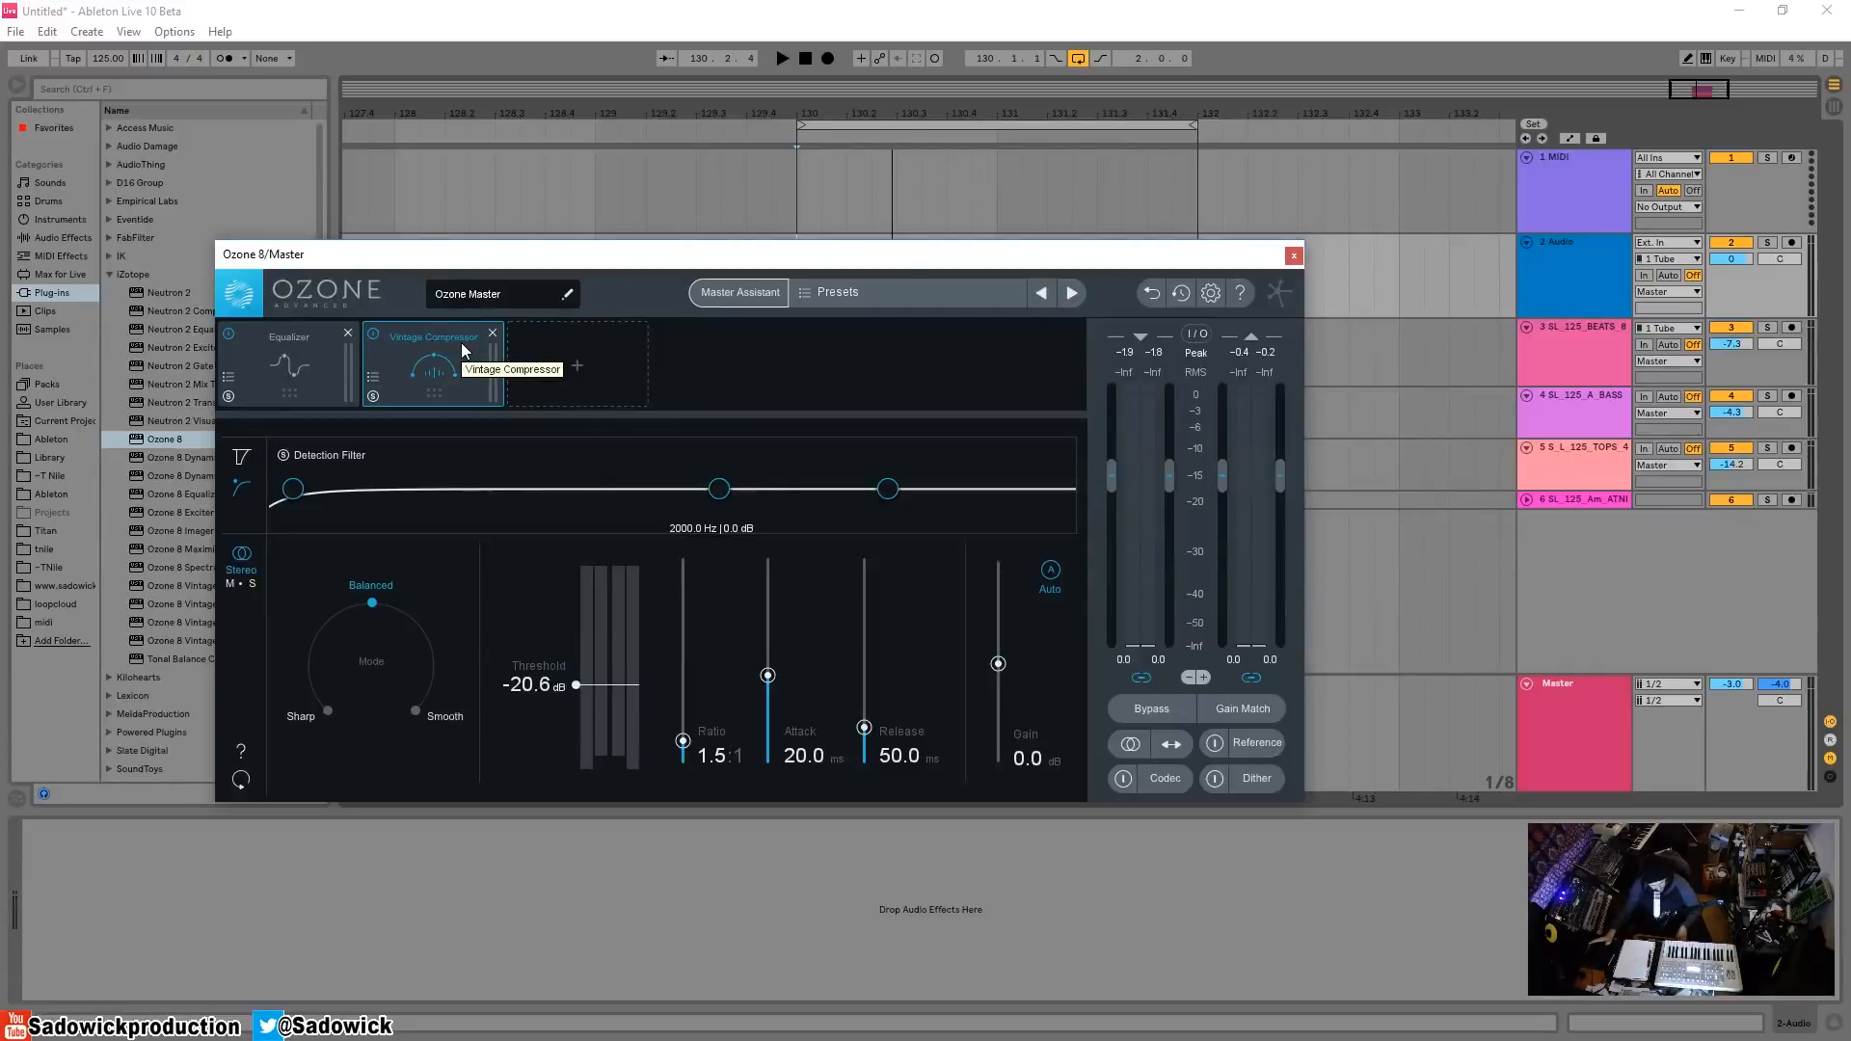
left_click_drag(769, 676, 773, 698)
double_click(771, 696)
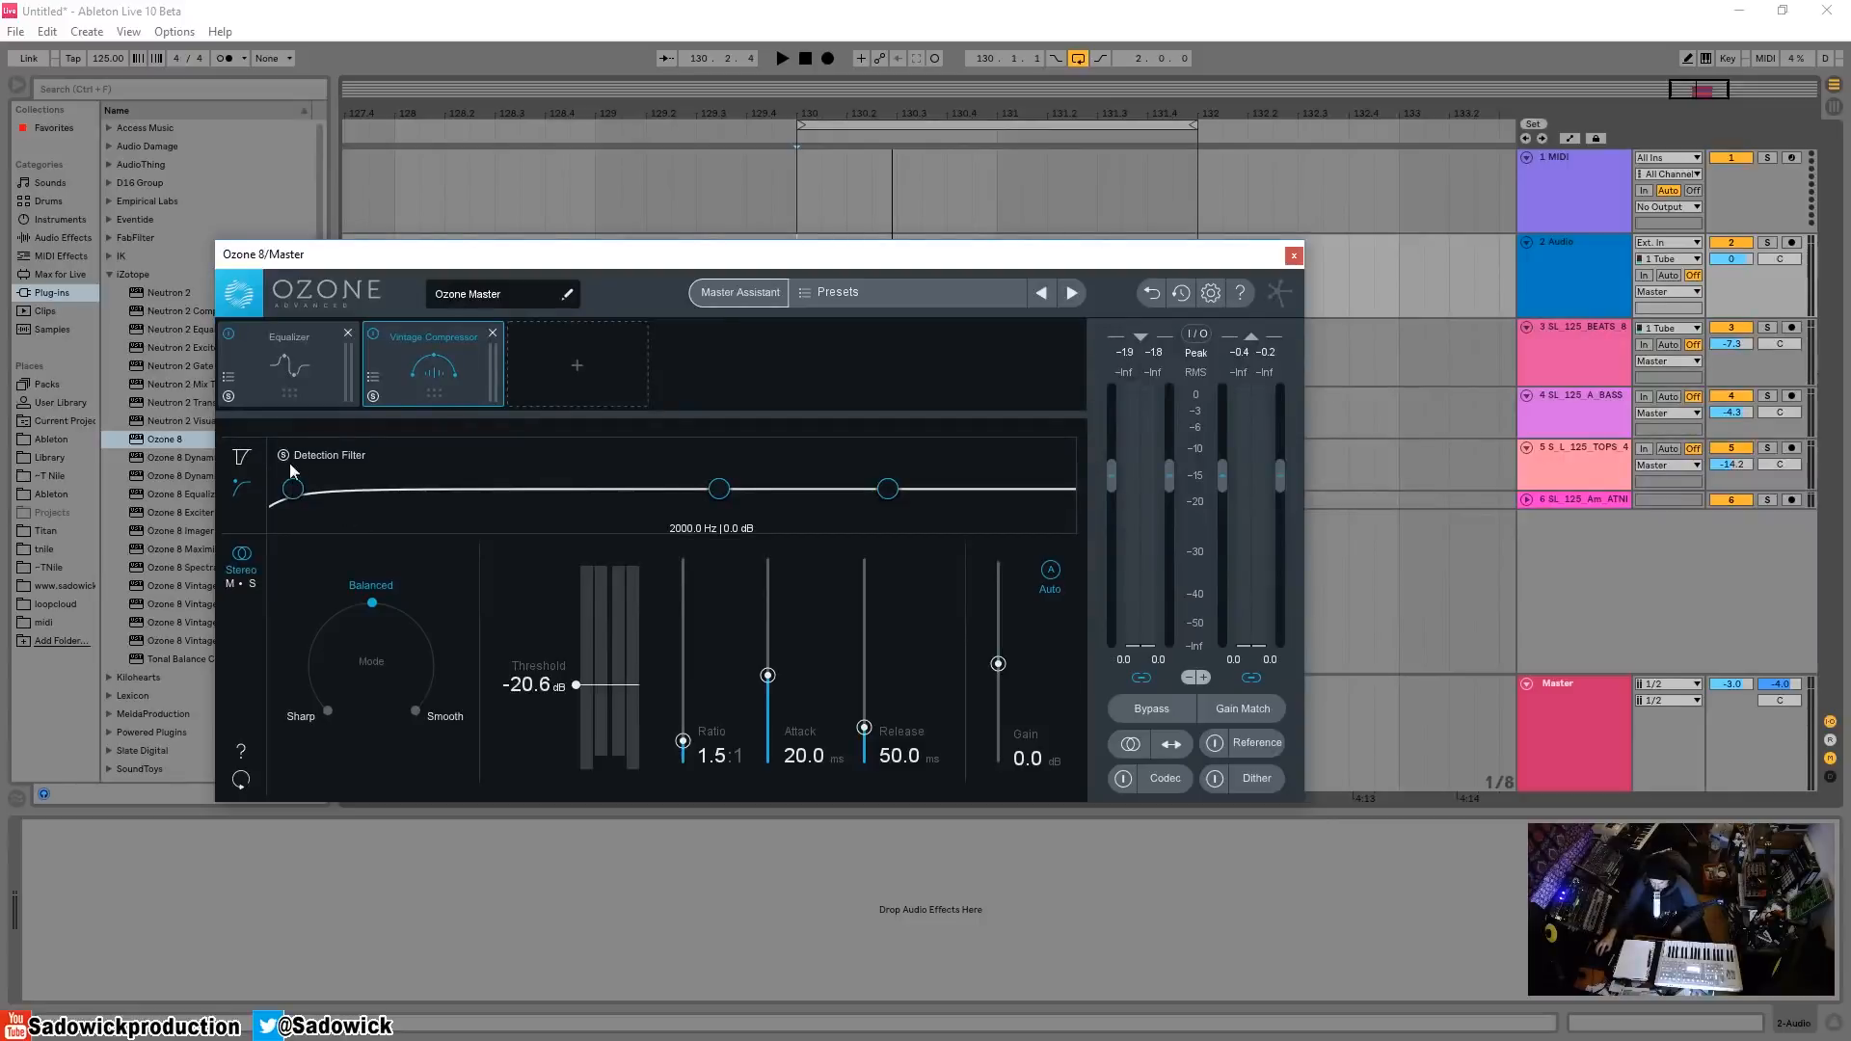
- Set the detection filter's low cut to 400 Hz and its high shelf to -6.8 dB at 5830.6 Hz, with the threshold at -15.0 dB
left_click_drag(293, 490, 462, 492)
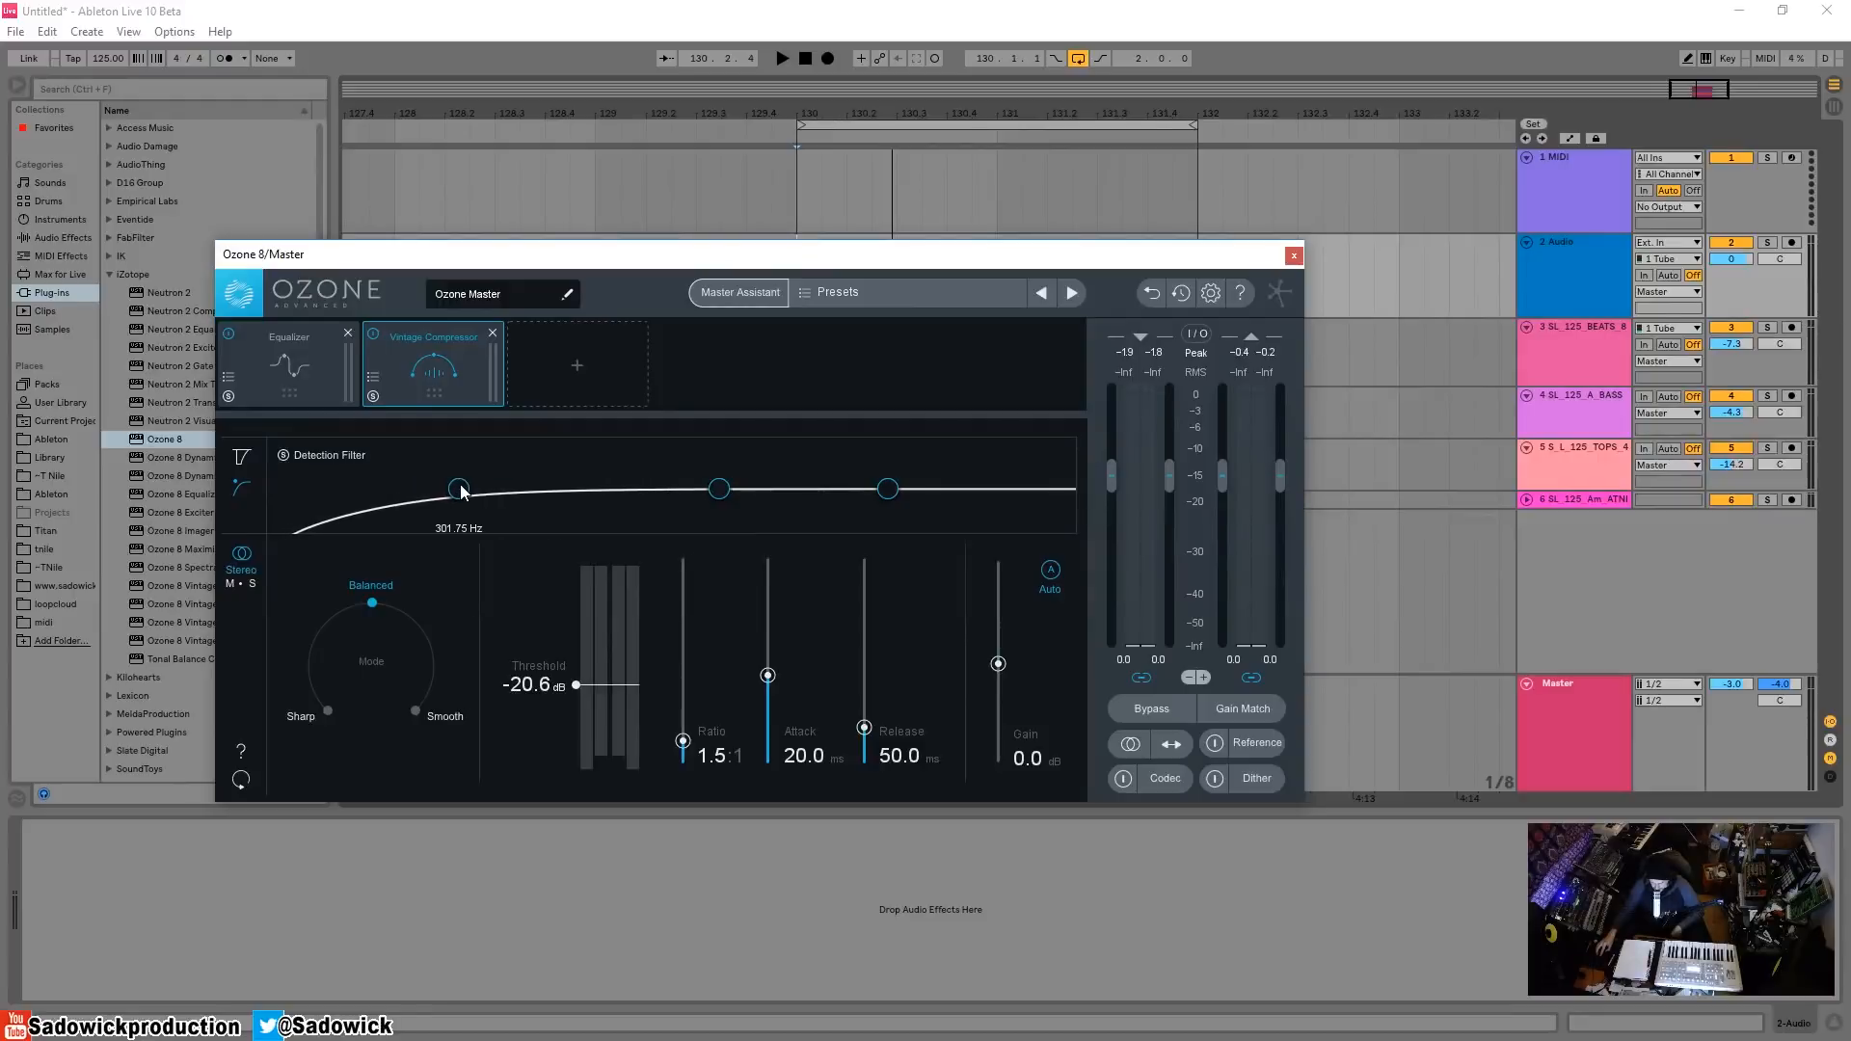
mouse_move(896, 494)
left_mouse_down()
mouse_move(912, 522)
mouse_move(894, 510)
left_mouse_up()
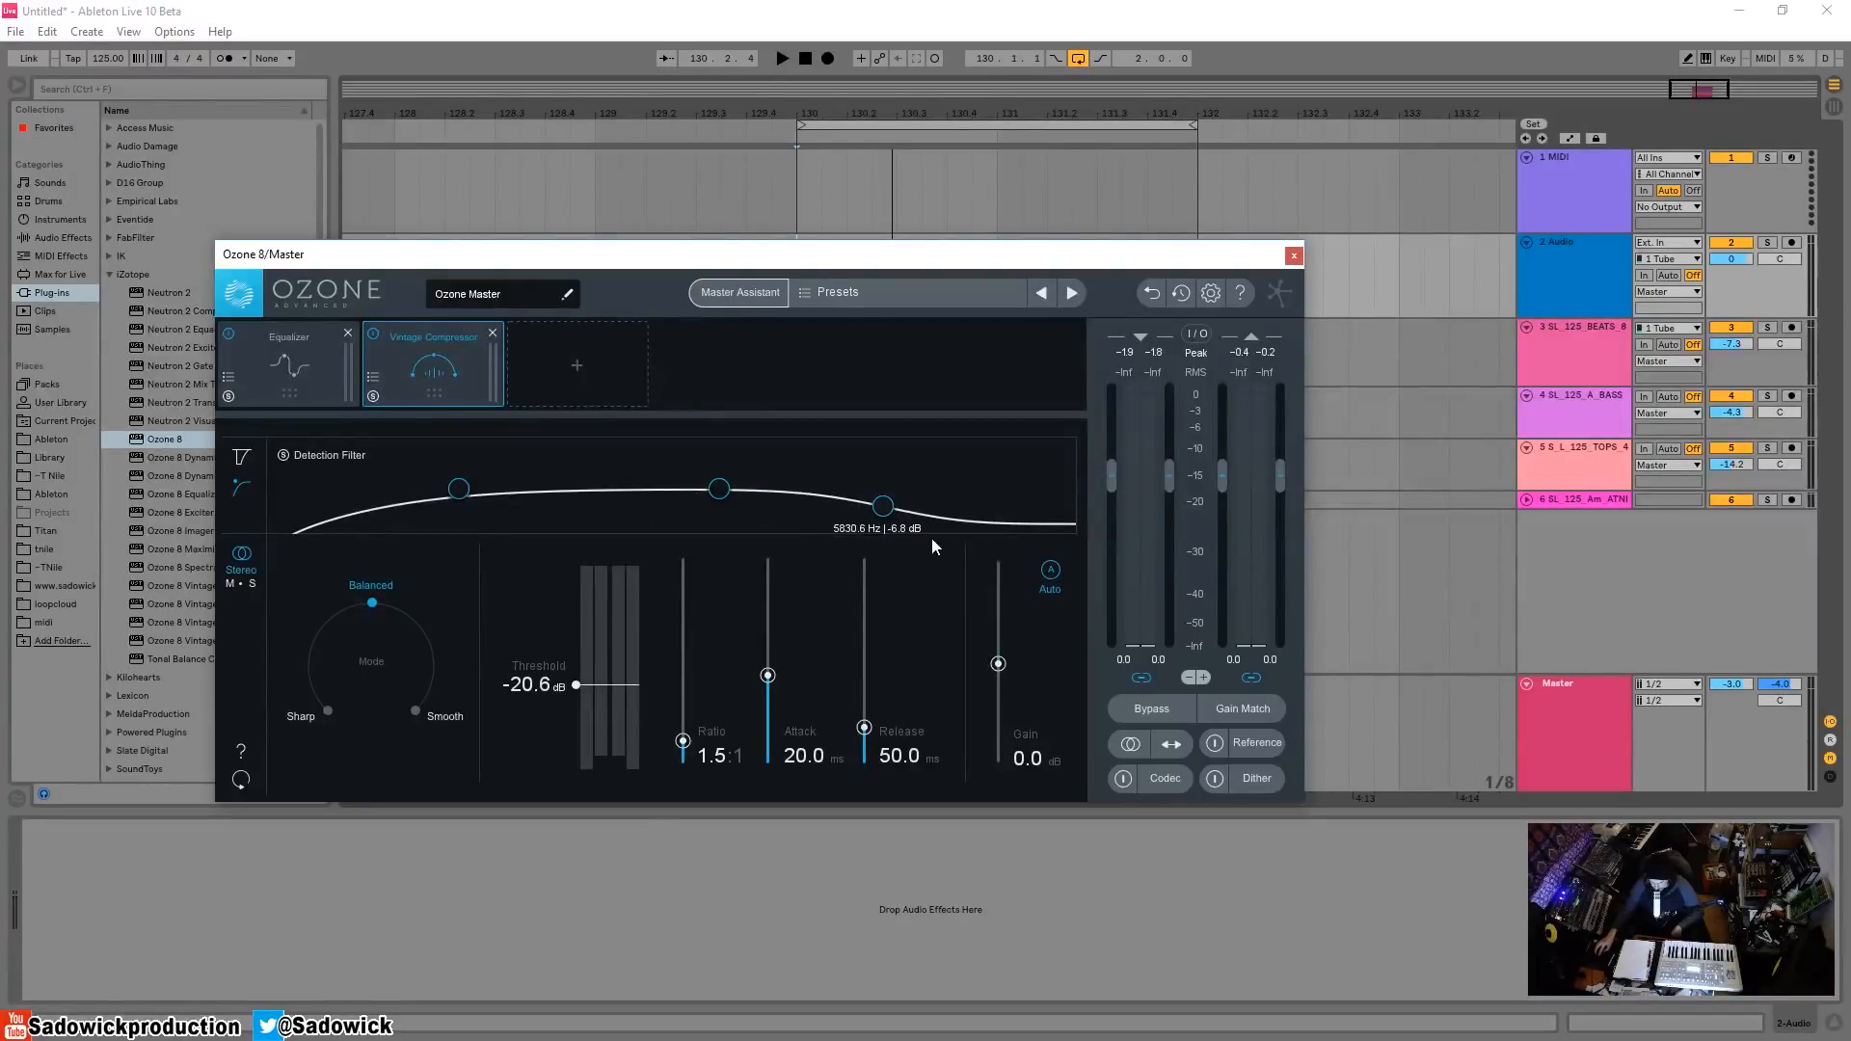
left_click_drag(576, 685, 579, 668)
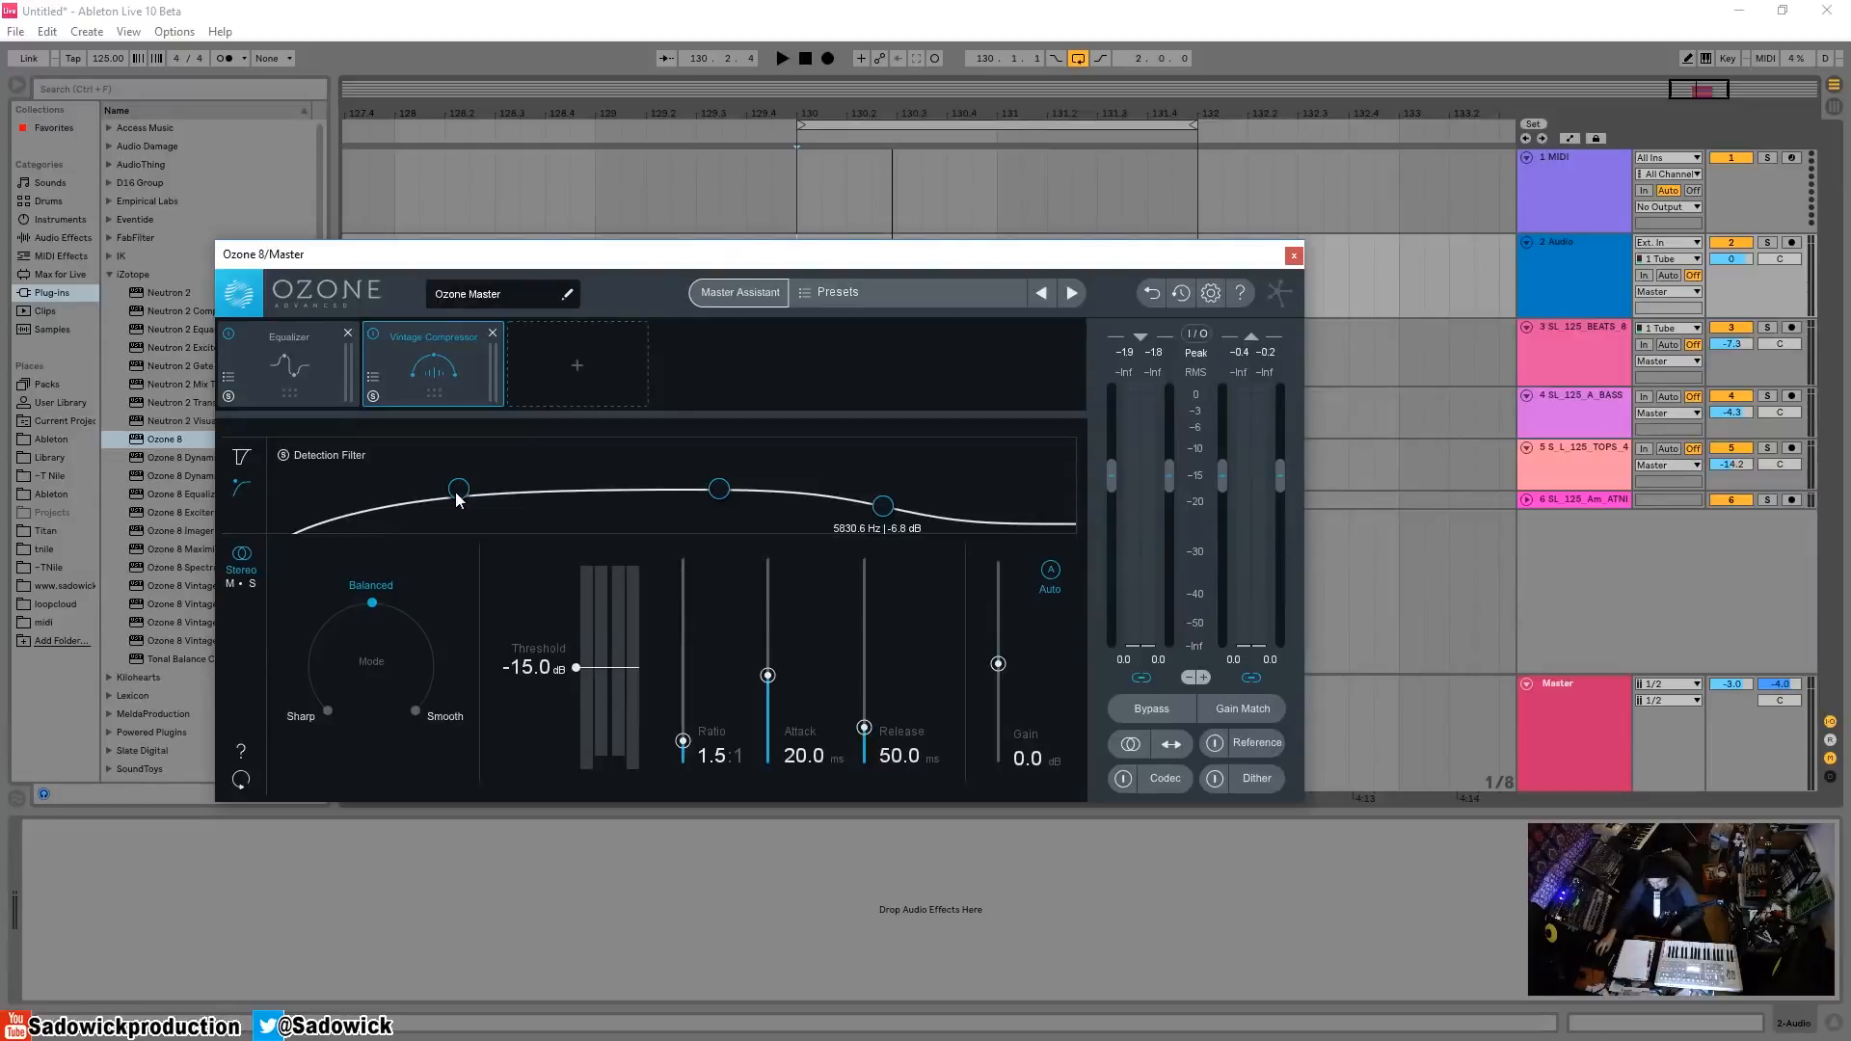
left_click_drag(462, 490, 493, 490)
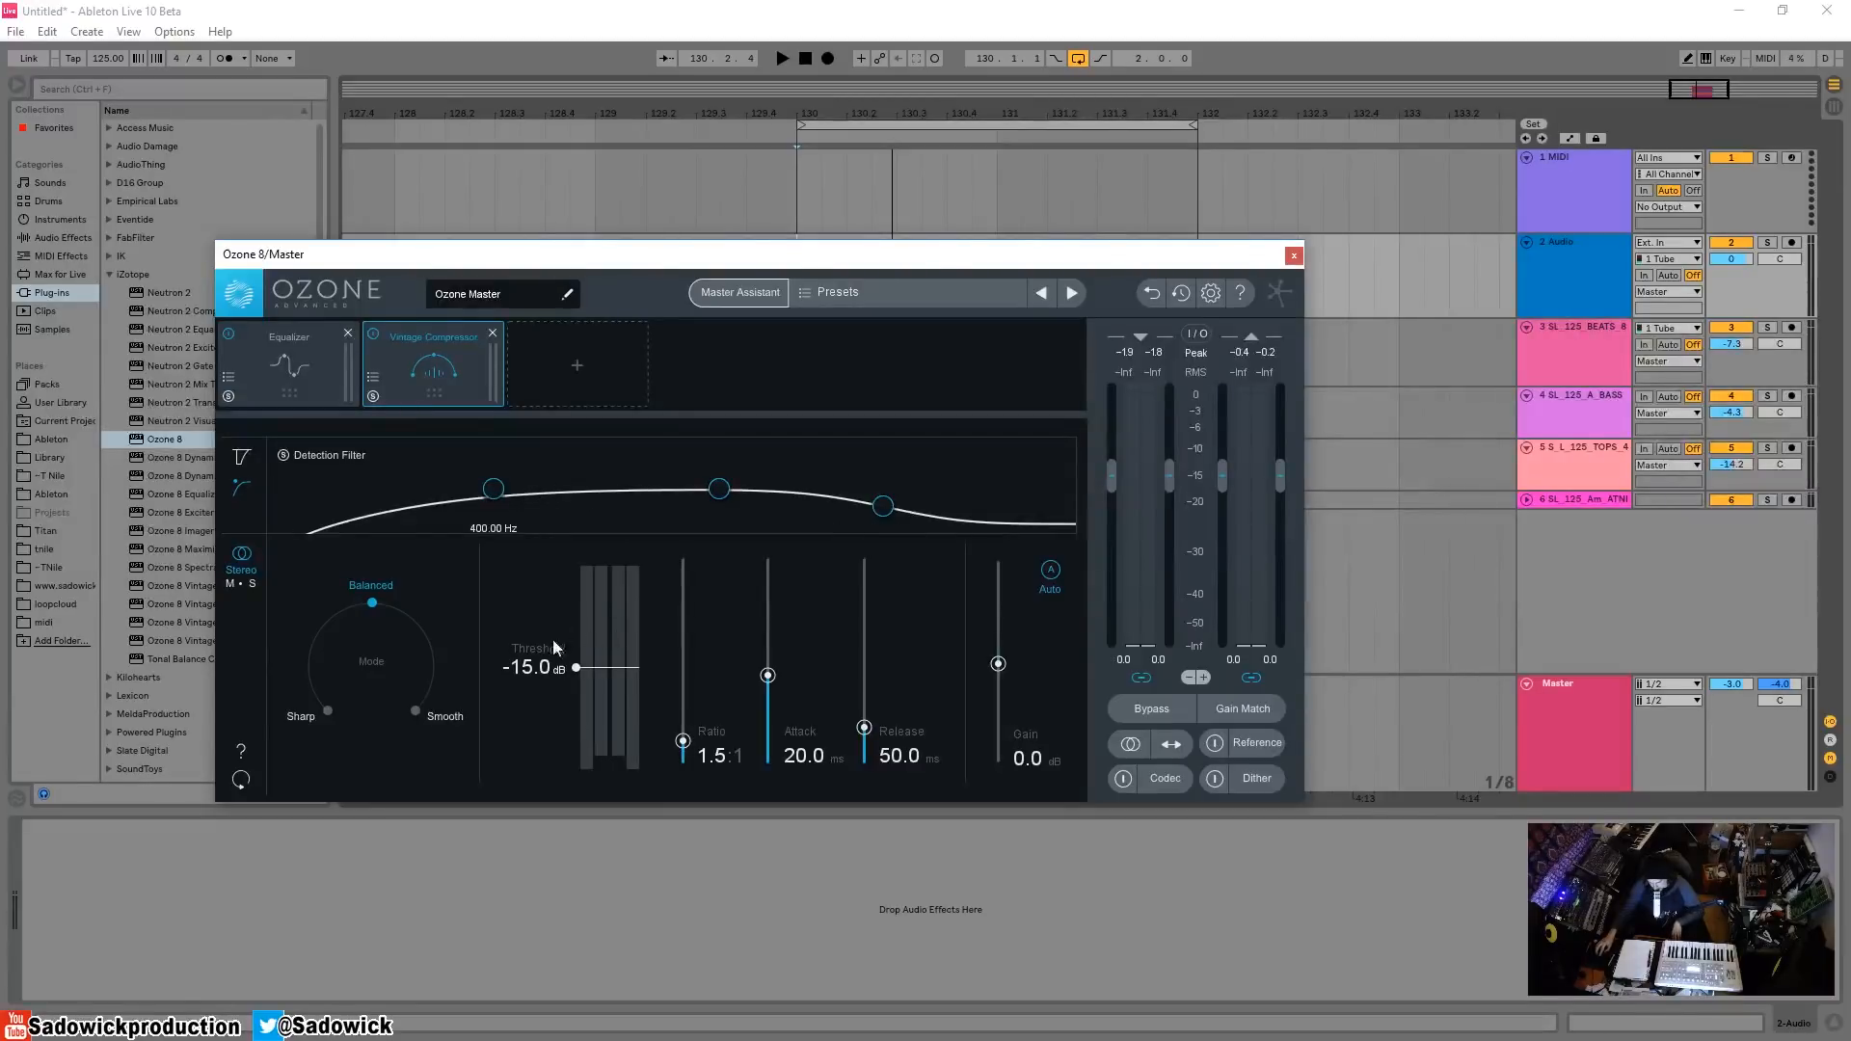
- Raise the threshold to 0.0 dB and reset the detection filter's high shelf to 6000 Hz and 0.0 dB
left_click_drag(590, 683, 661, 558)
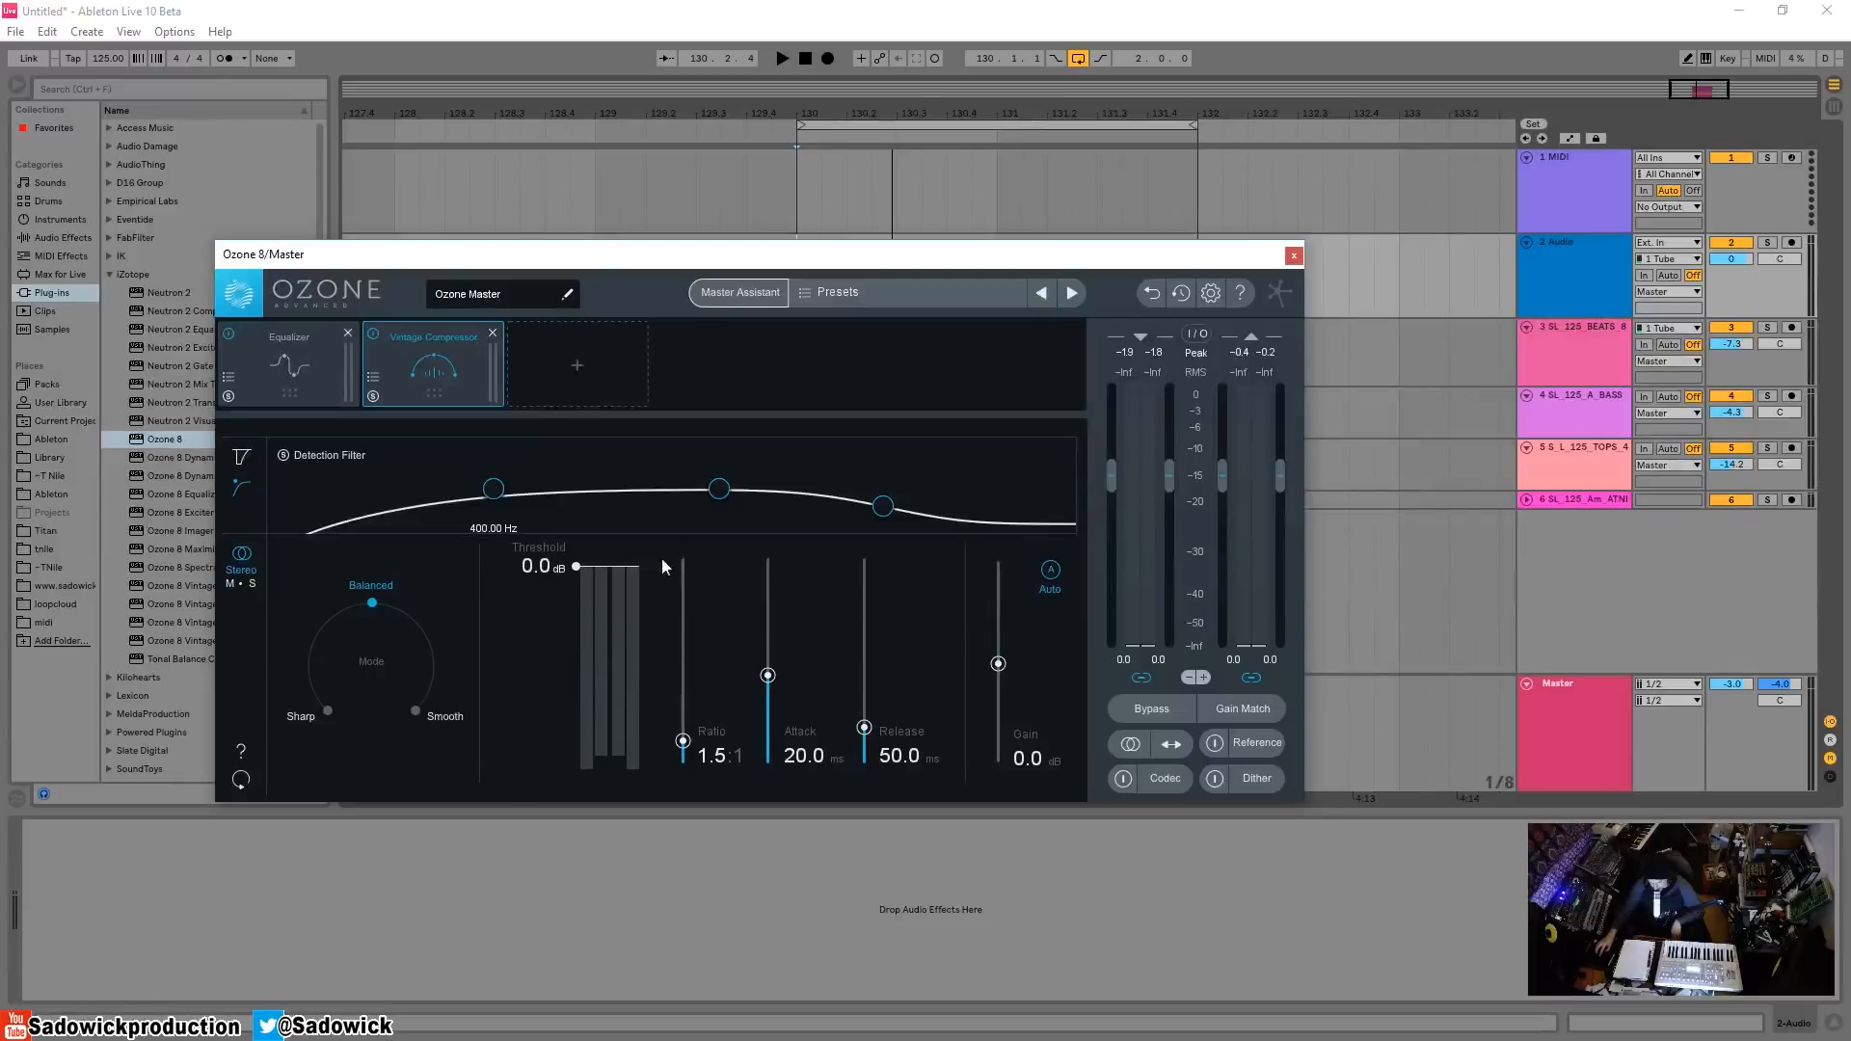
left_click_drag(883, 508, 883, 491)
double_click(882, 491)
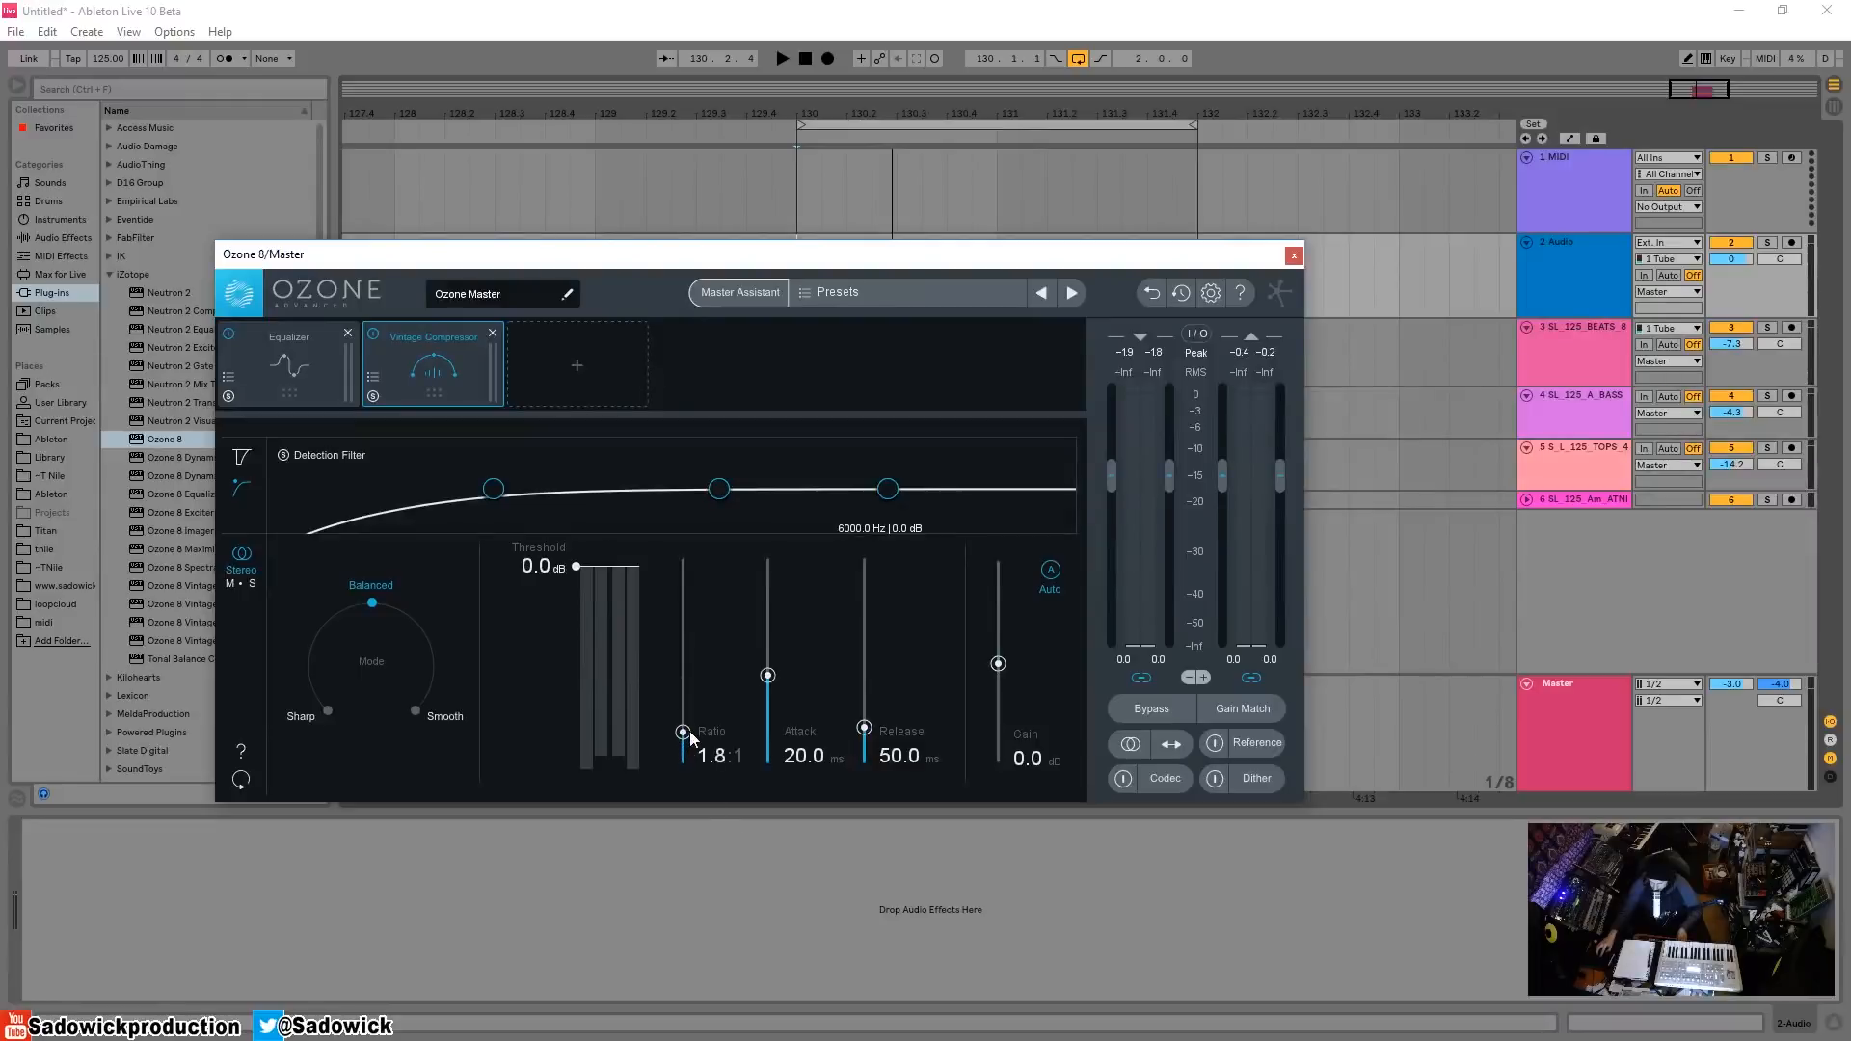
- Set the compressor's ratio to 2.0:1 and lower the threshold to -22.3 dB during playback
left_click_drag(691, 731, 691, 725)
mouse_move(683, 727)
left_mouse_down()
mouse_move(681, 767)
mouse_move(683, 728)
left_mouse_up()
key("space")
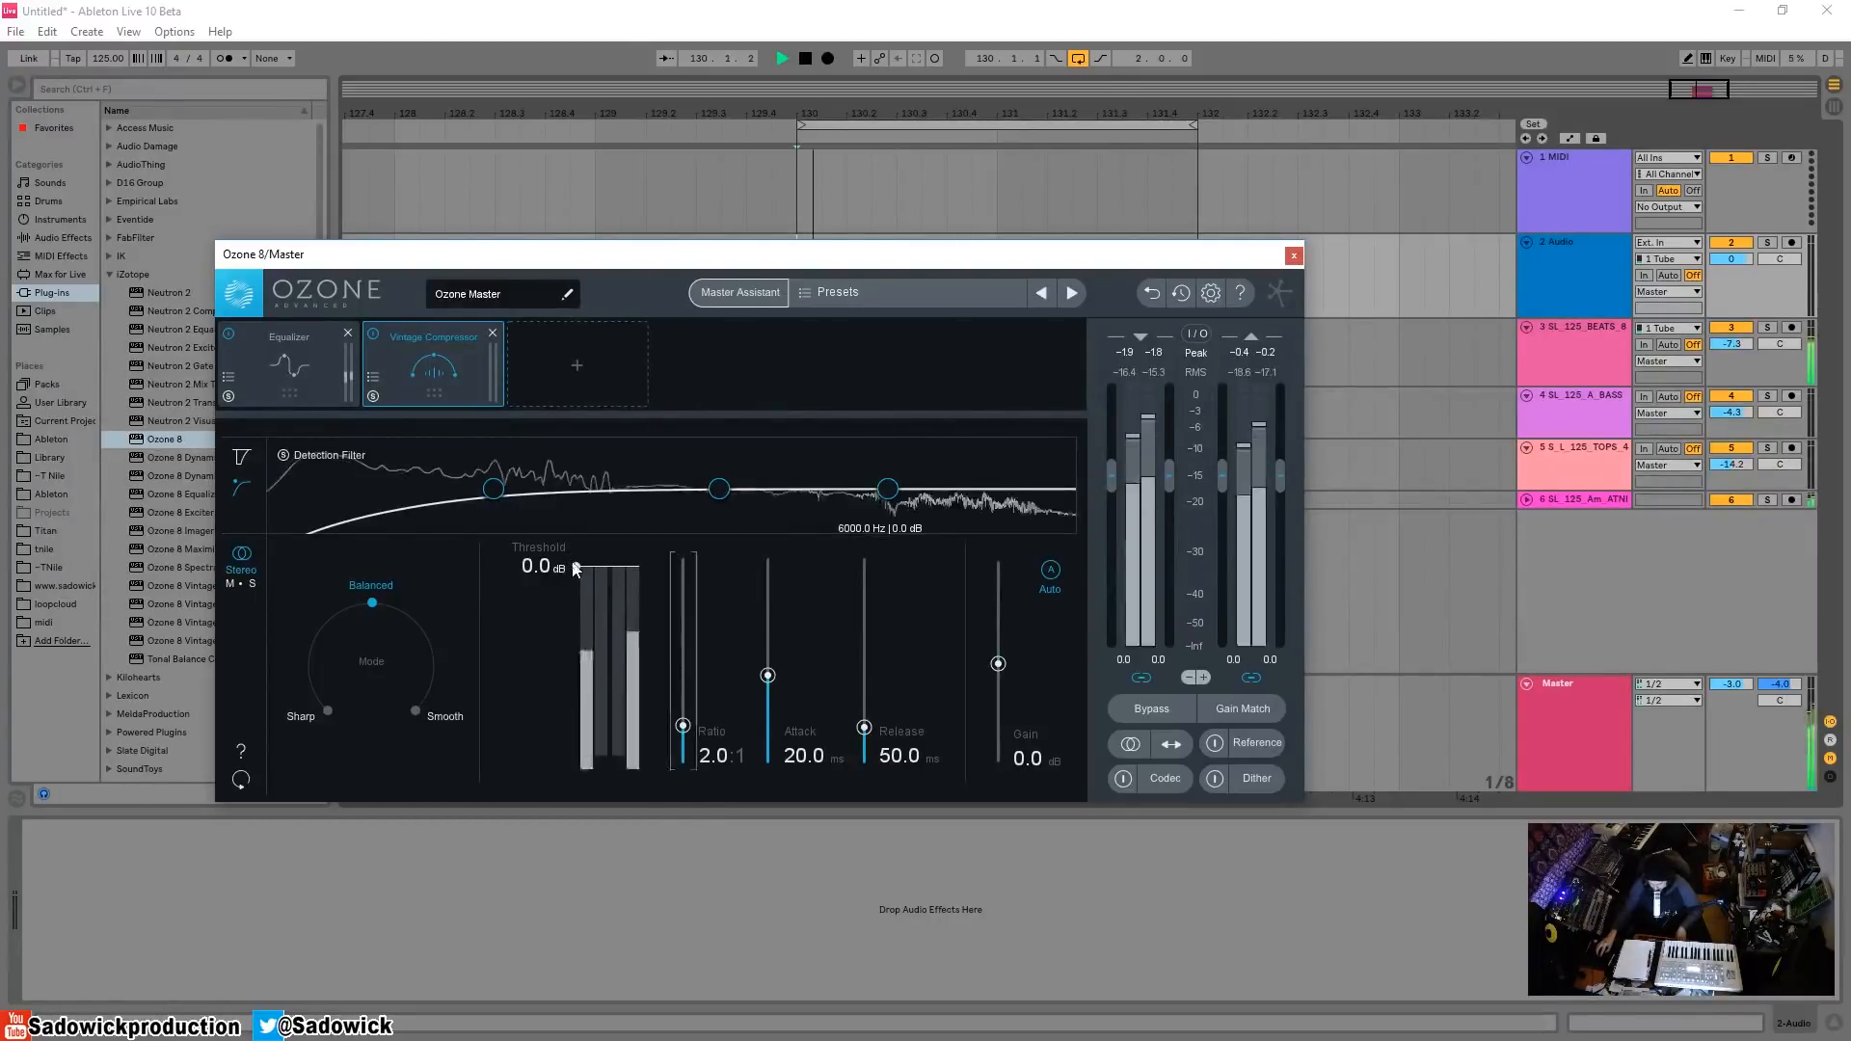
left_click_drag(576, 568, 586, 684)
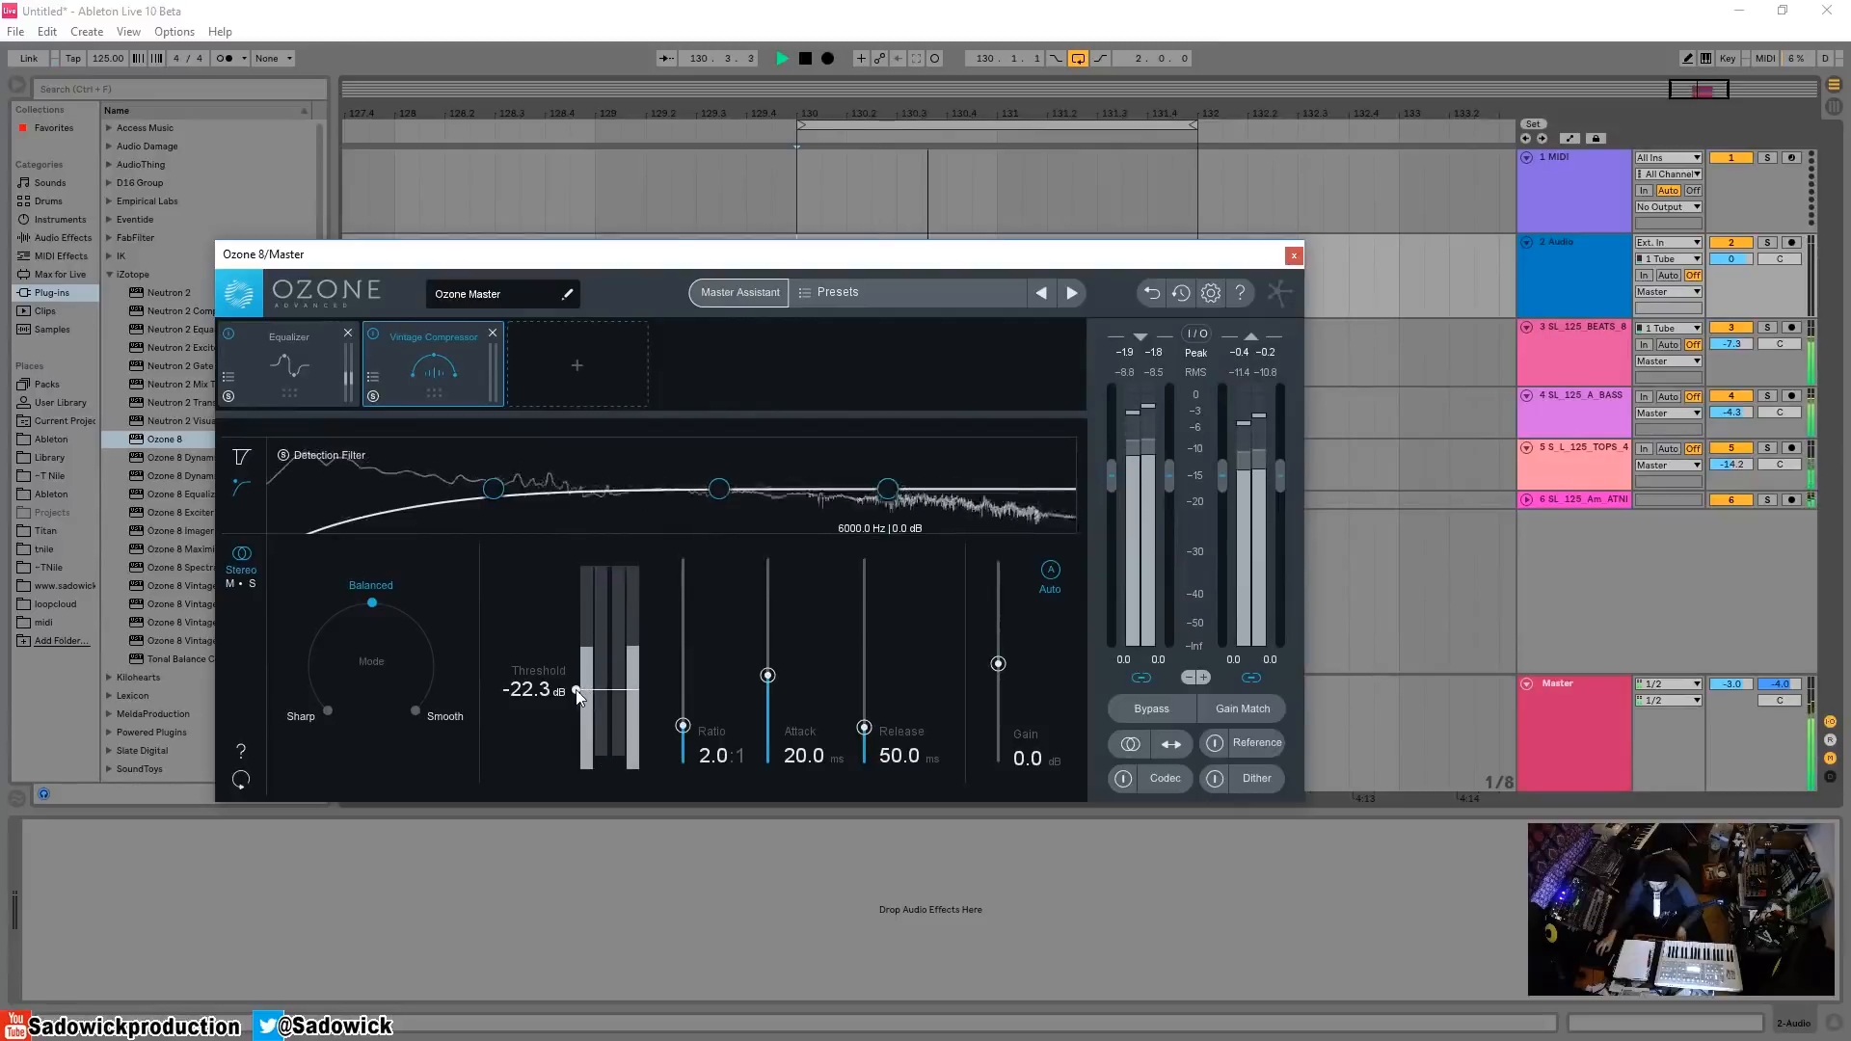
key("space")
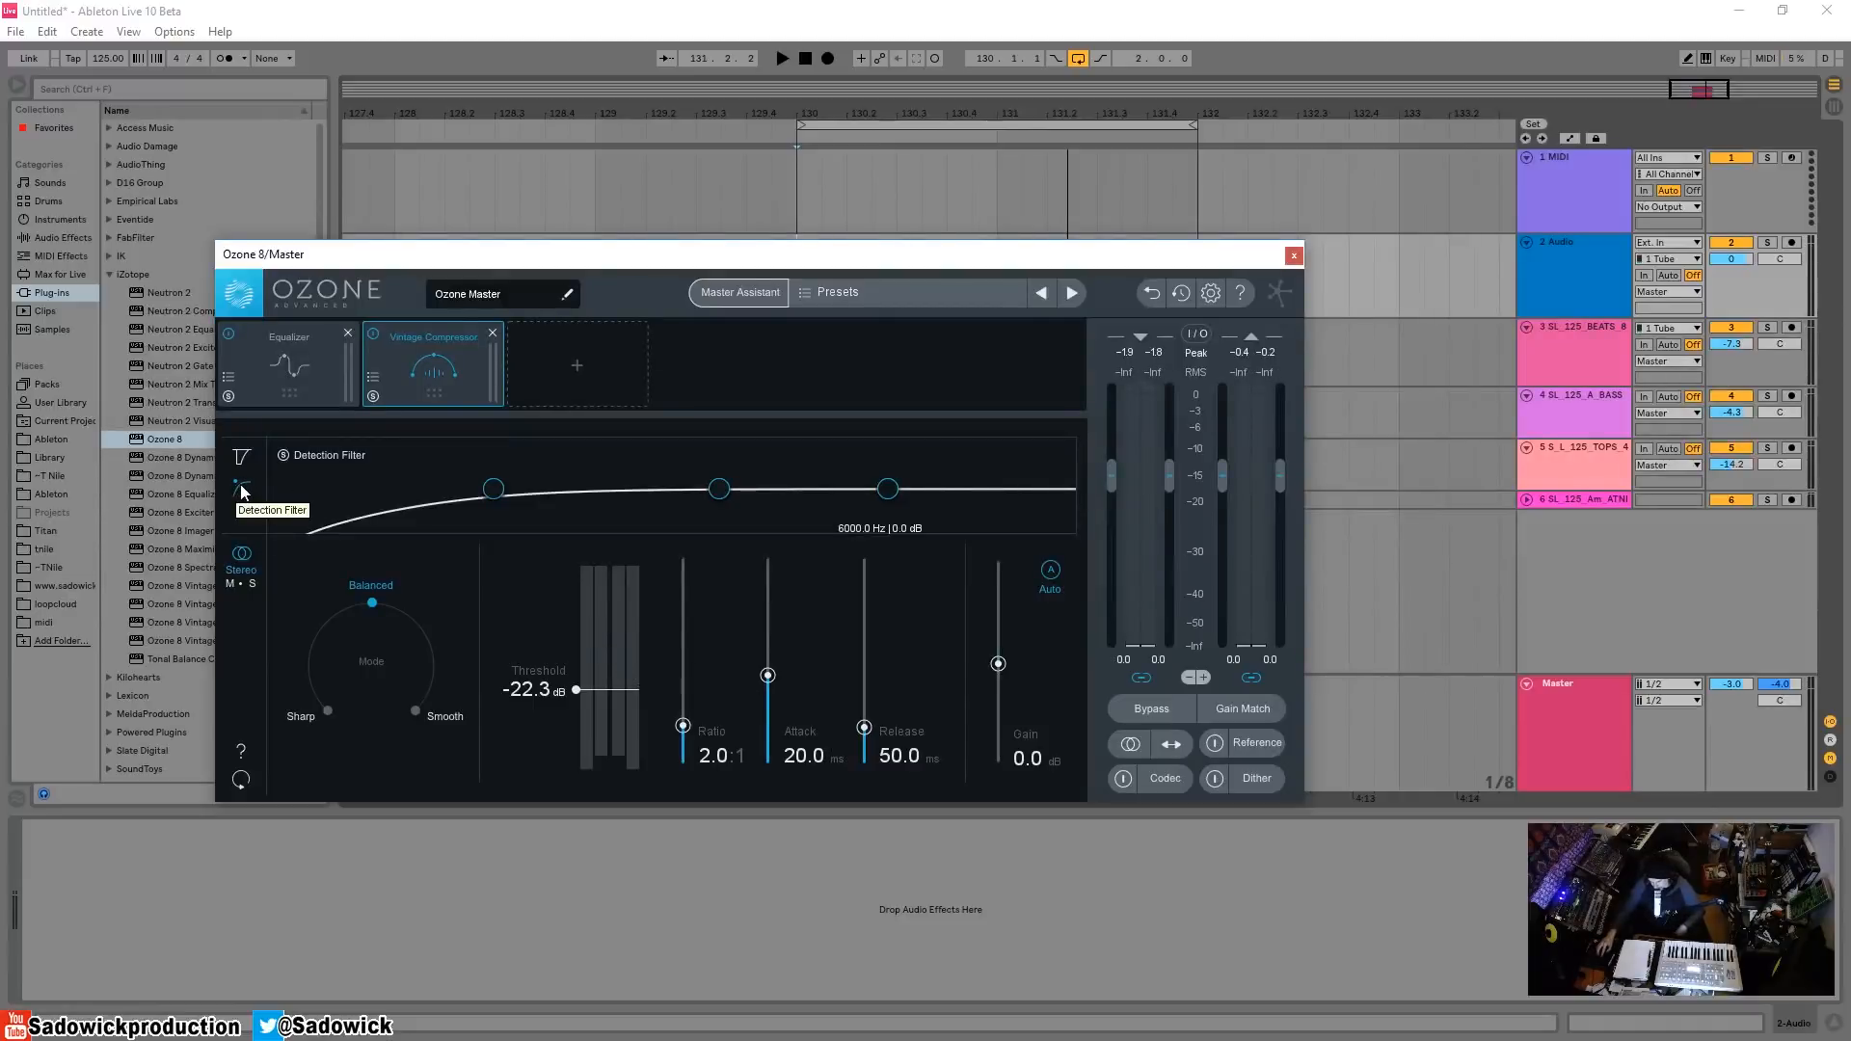
- Switch the compressor's display from the detection filter to the gain reduction trace and audition the loop
left_click(241, 457)
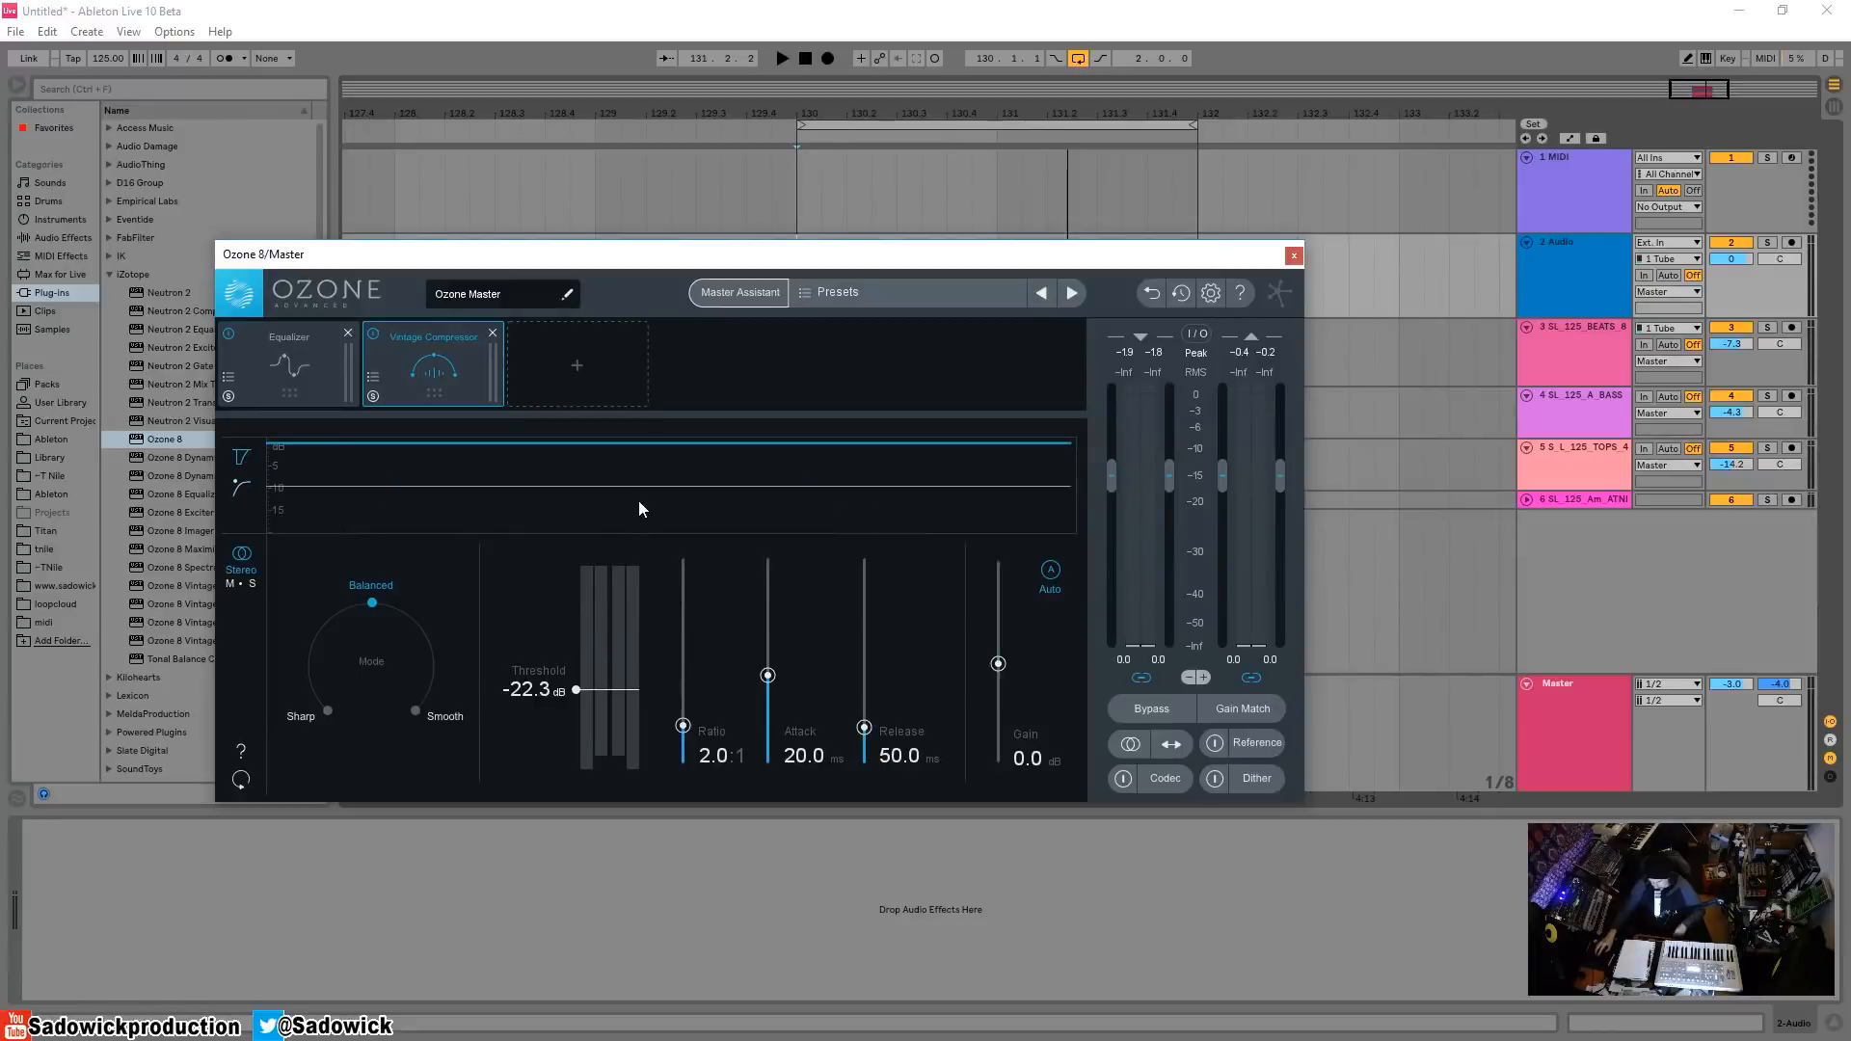
key("space")
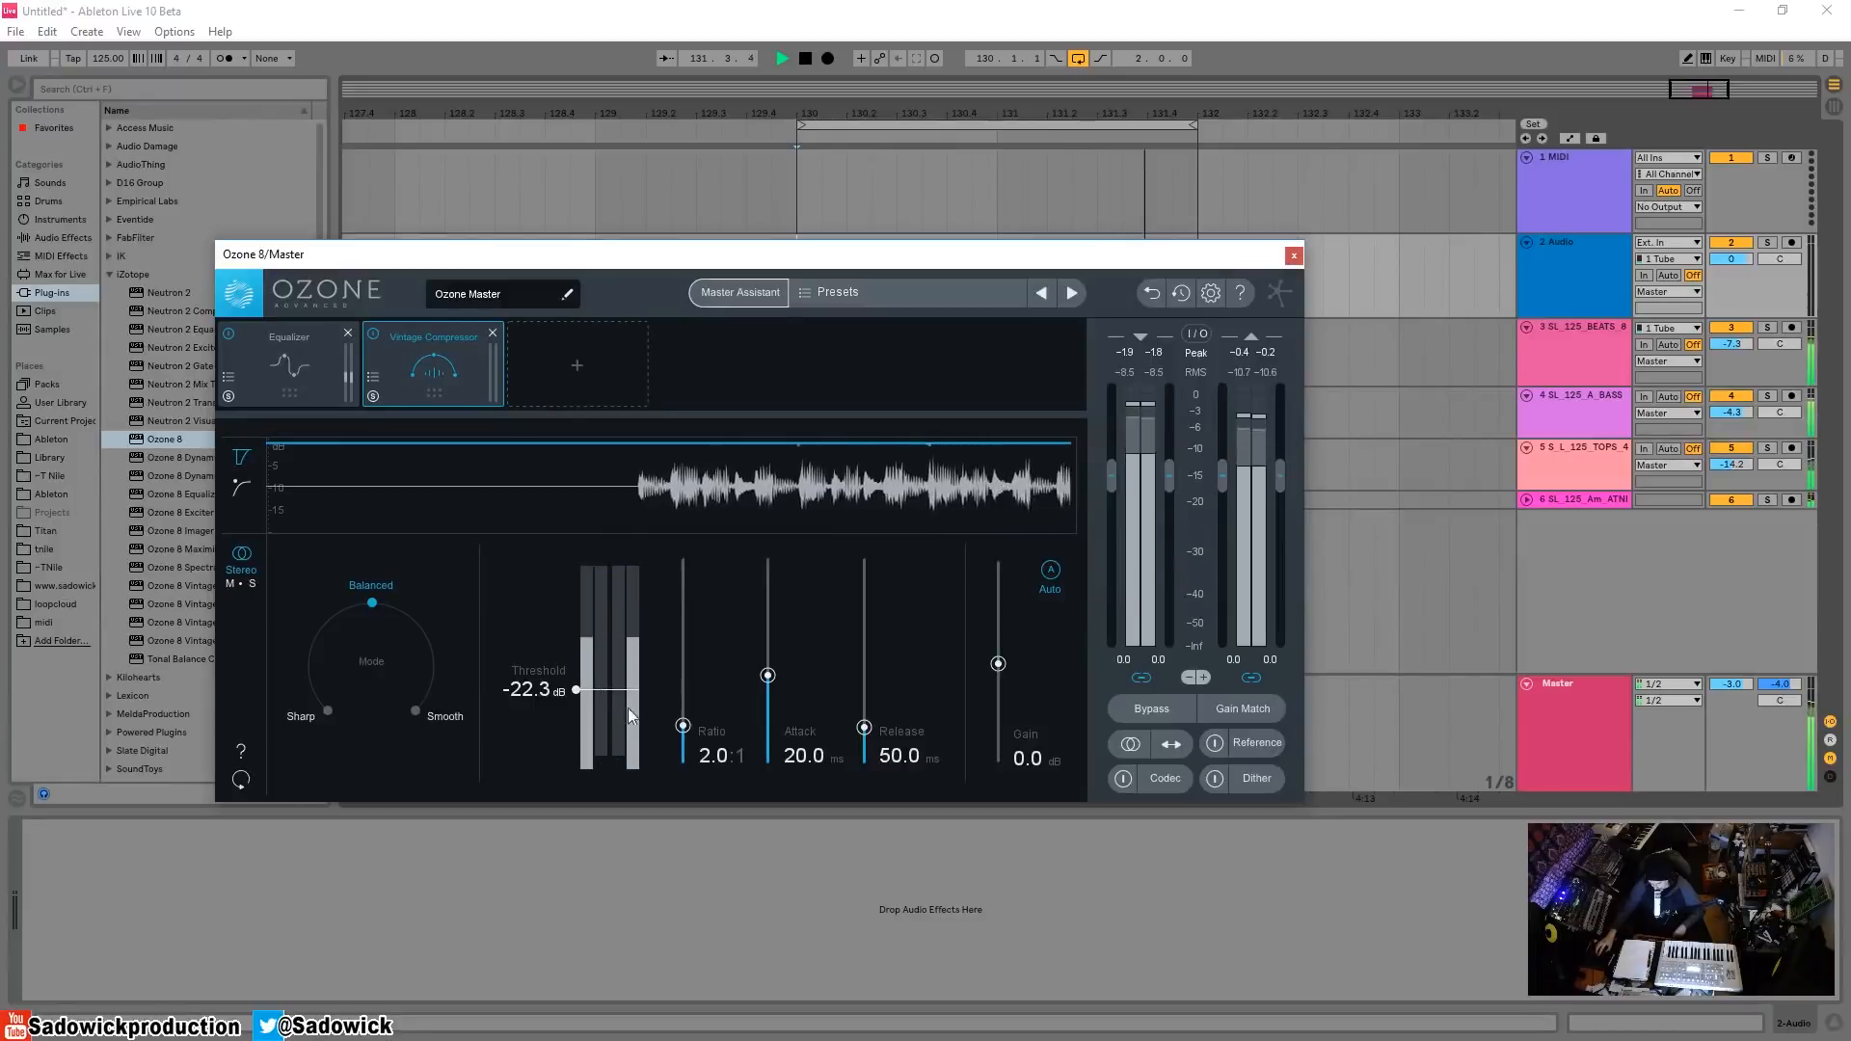
key("space")
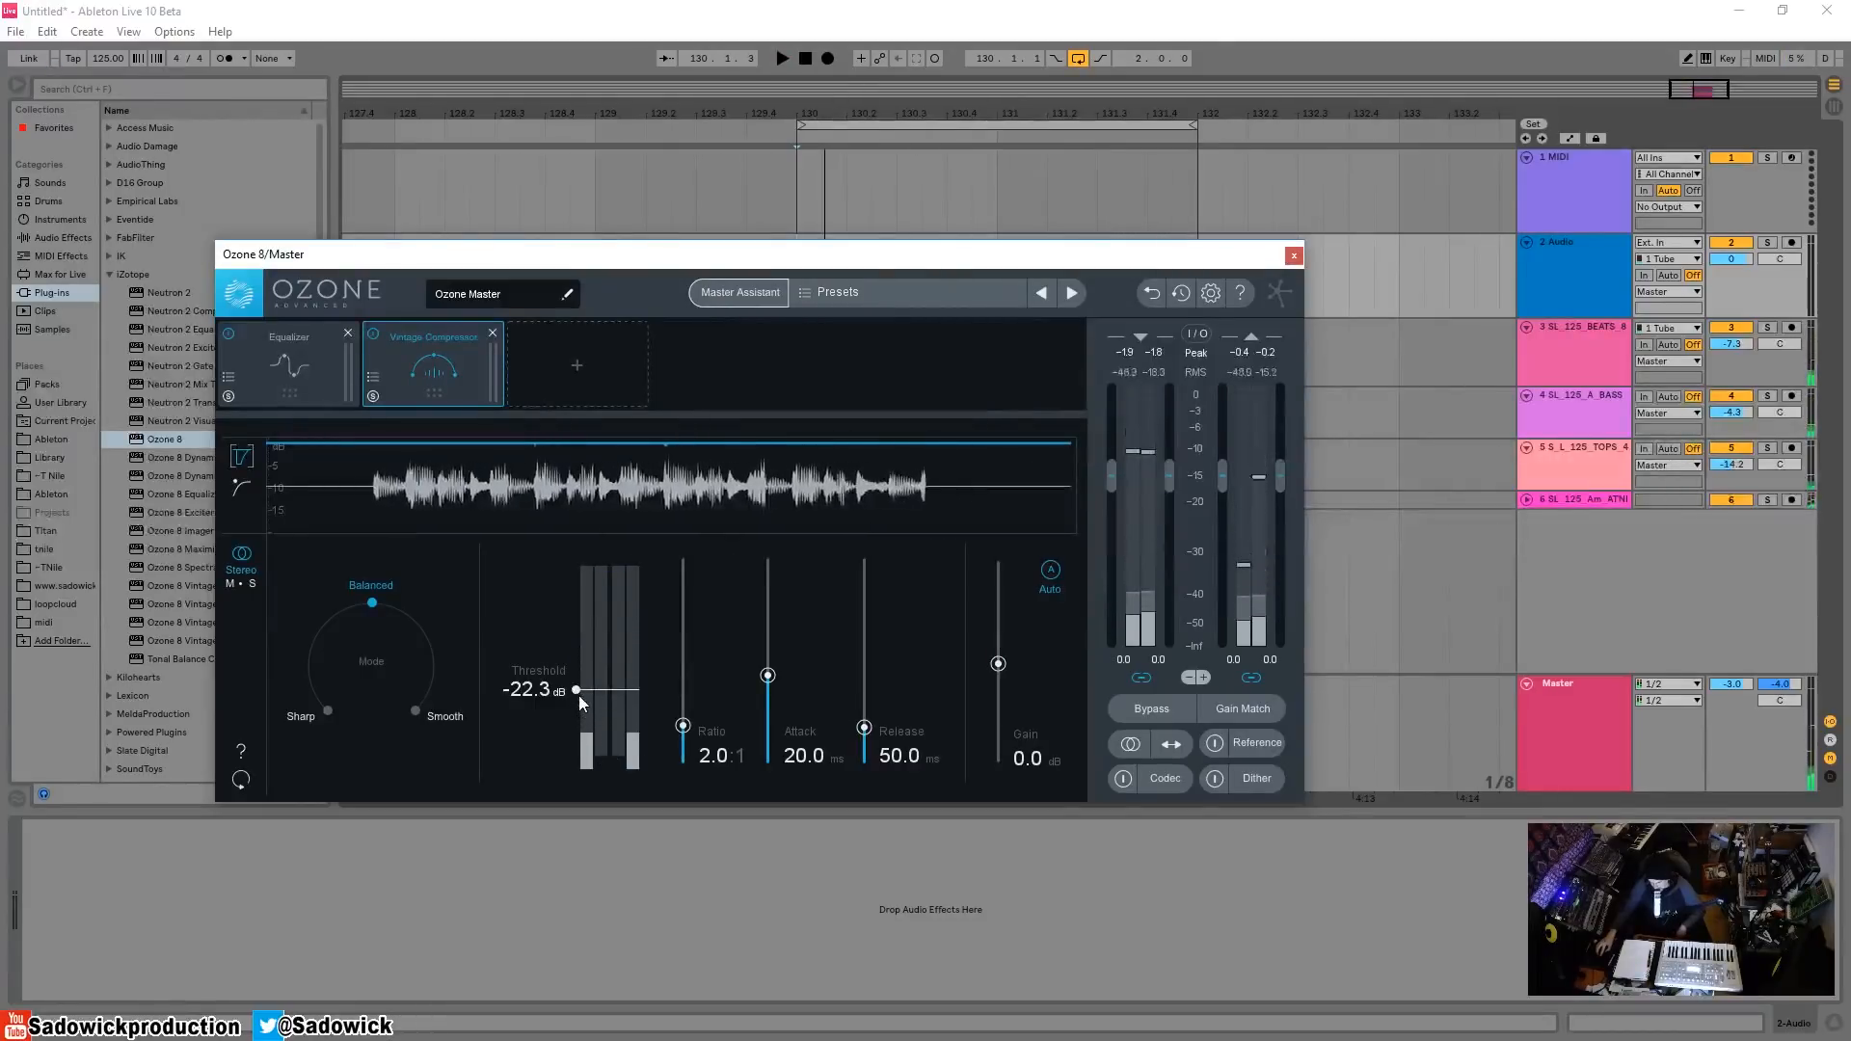
- Audition the compressor at a -27.0 dB threshold, and raise the threshold to -23.0 dB
left_click_drag(577, 689, 578, 700)
key("space")
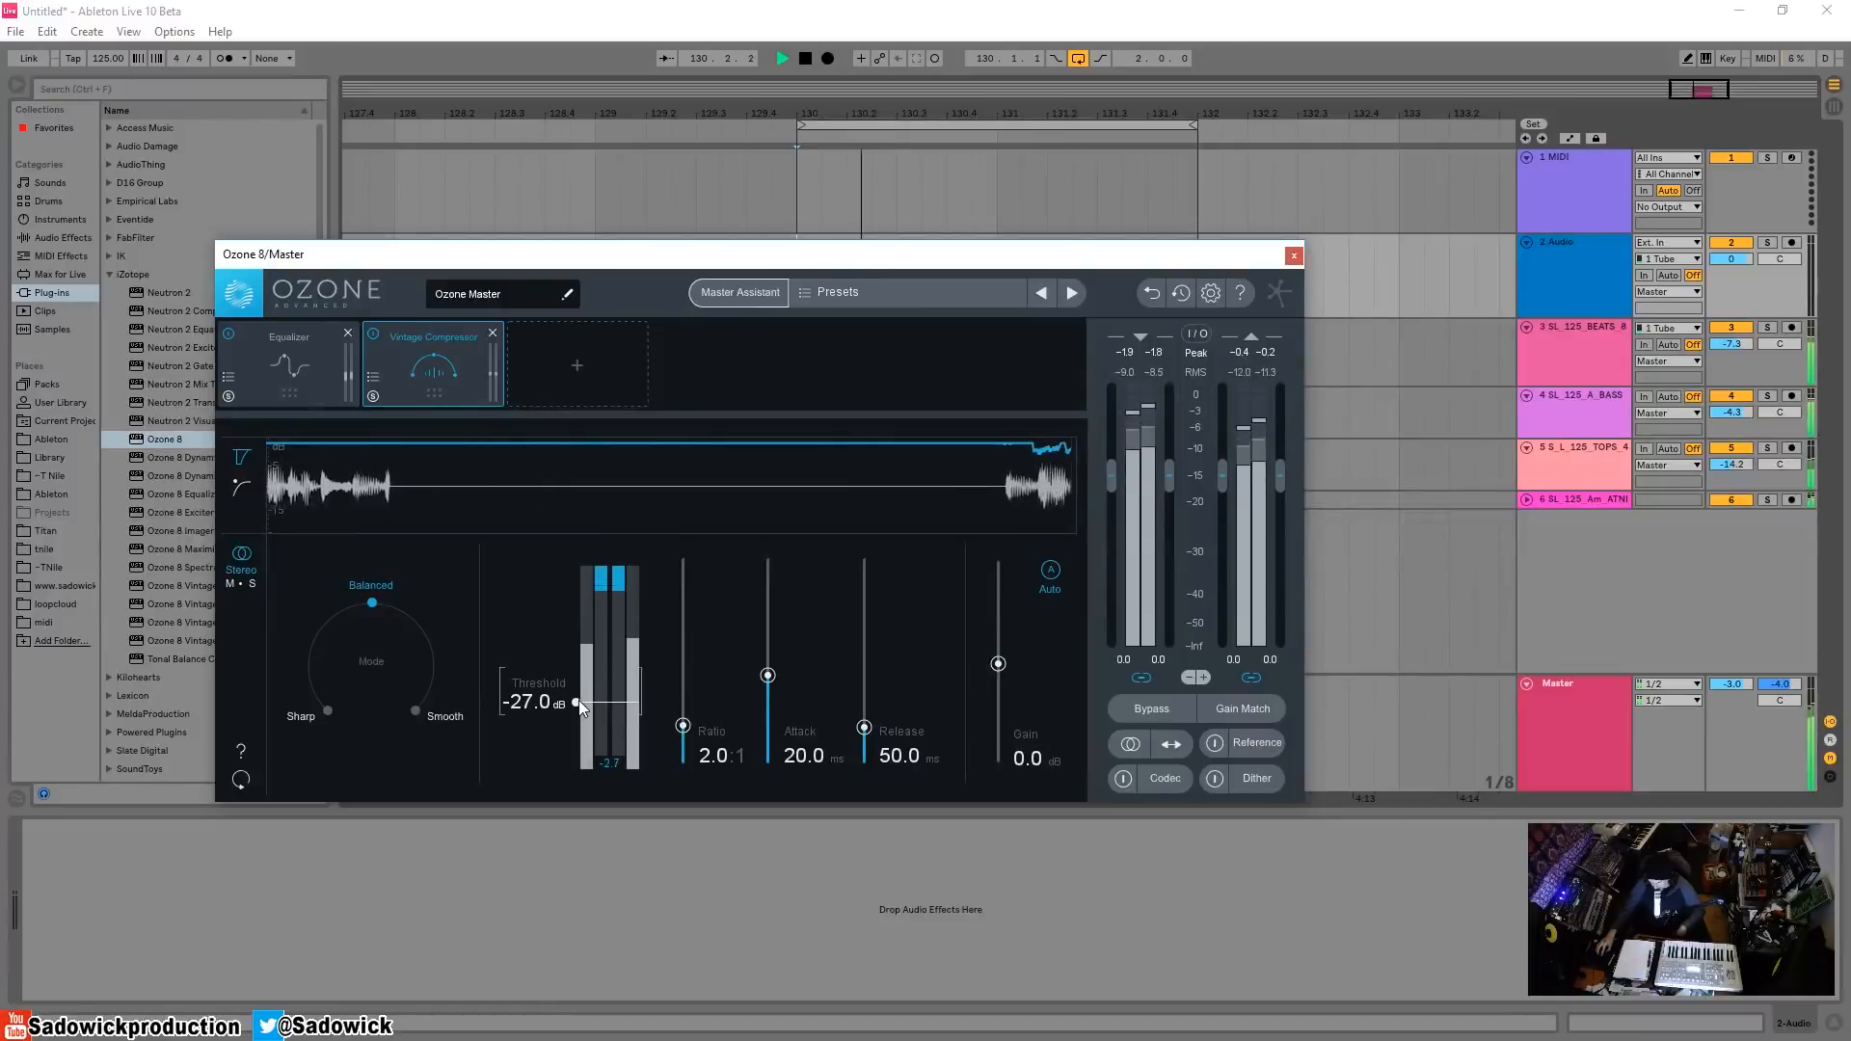
left_click_drag(579, 702, 577, 692)
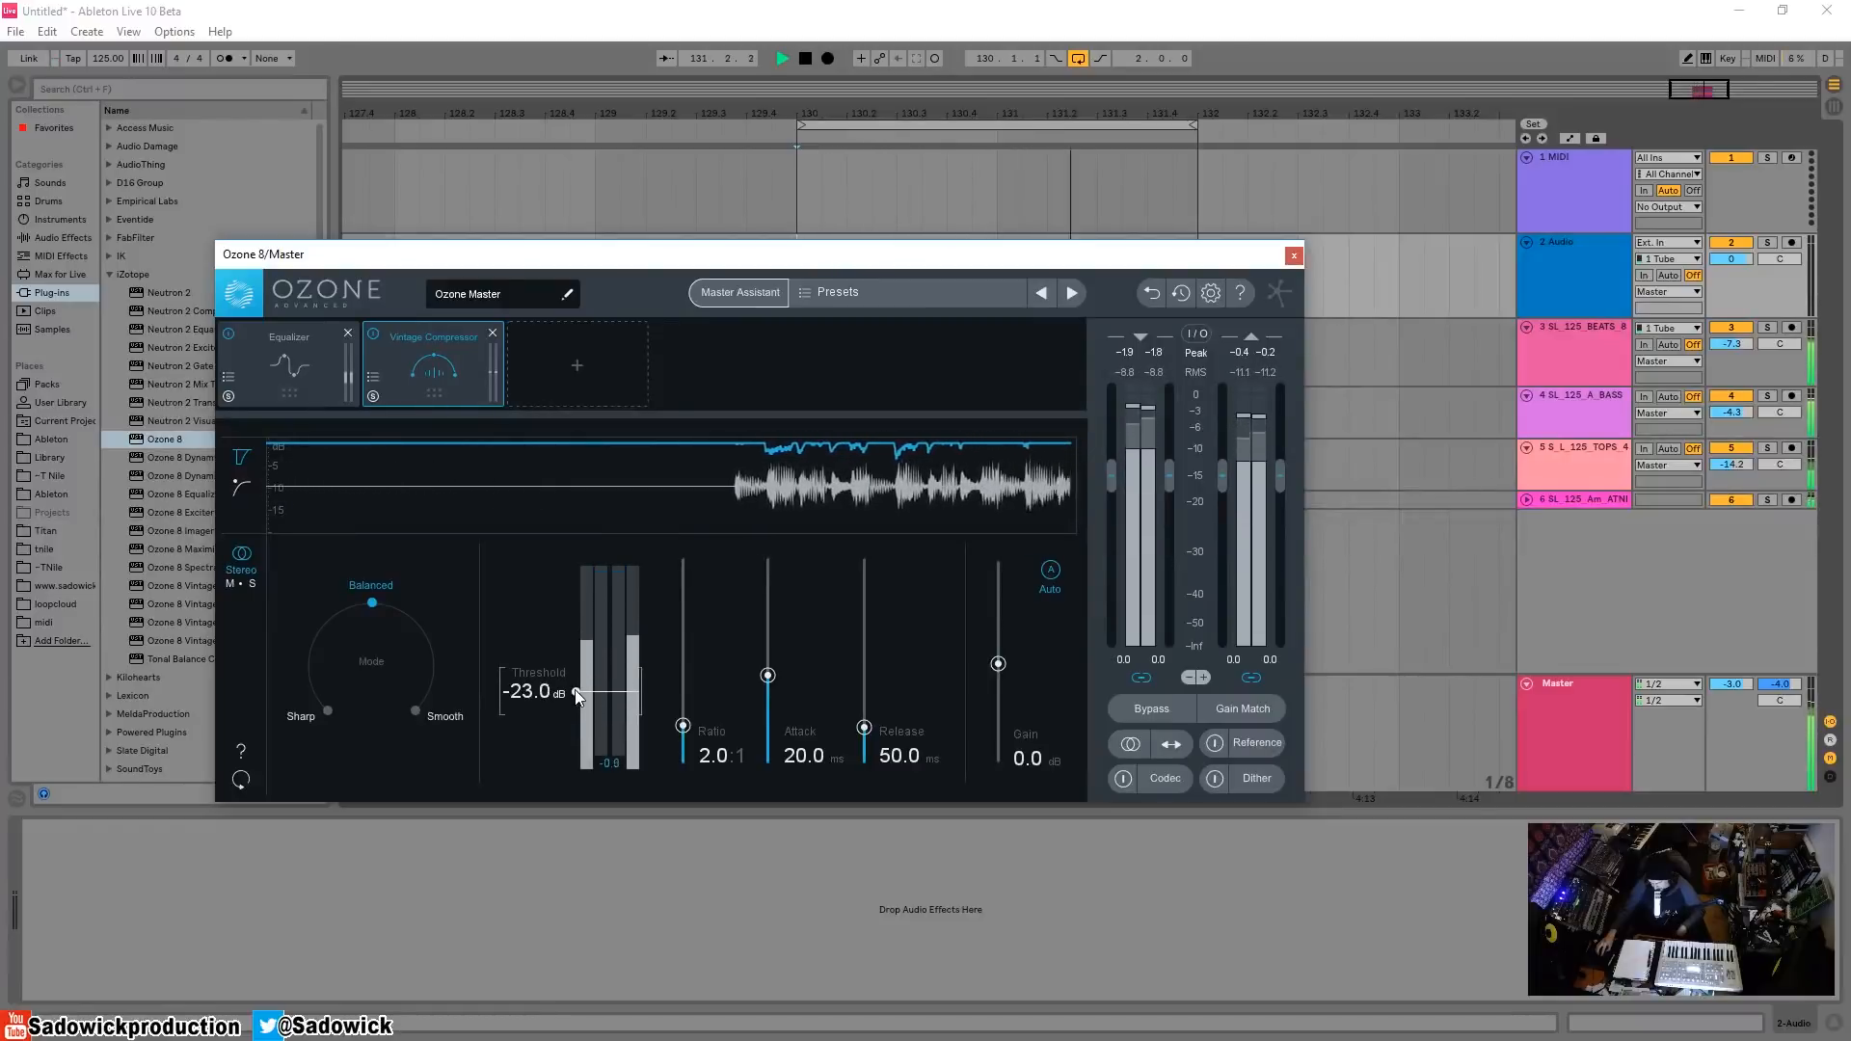
key("space")
- Set the compressor's ratio to 3.8:1 and its threshold to -19.3 dB while auditioning
left_click_drag(682, 725, 686, 688)
key("space")
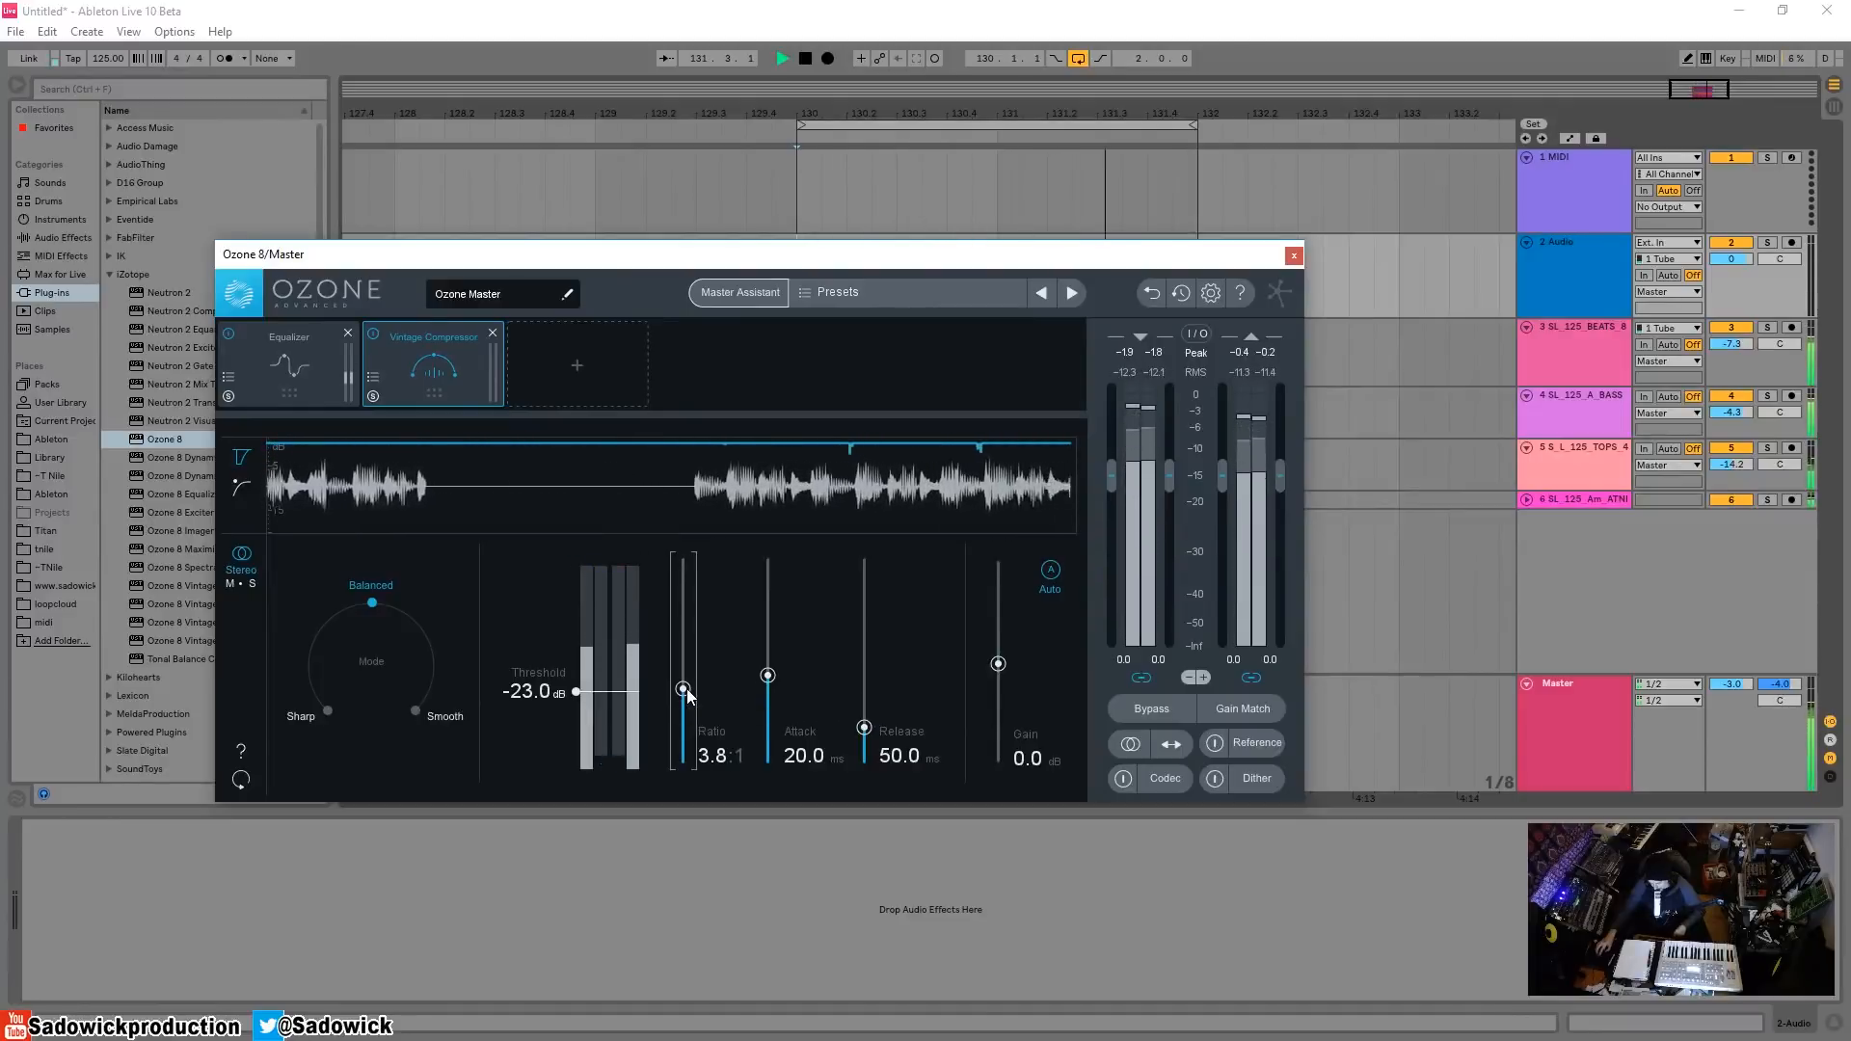
left_click_drag(576, 689, 575, 681)
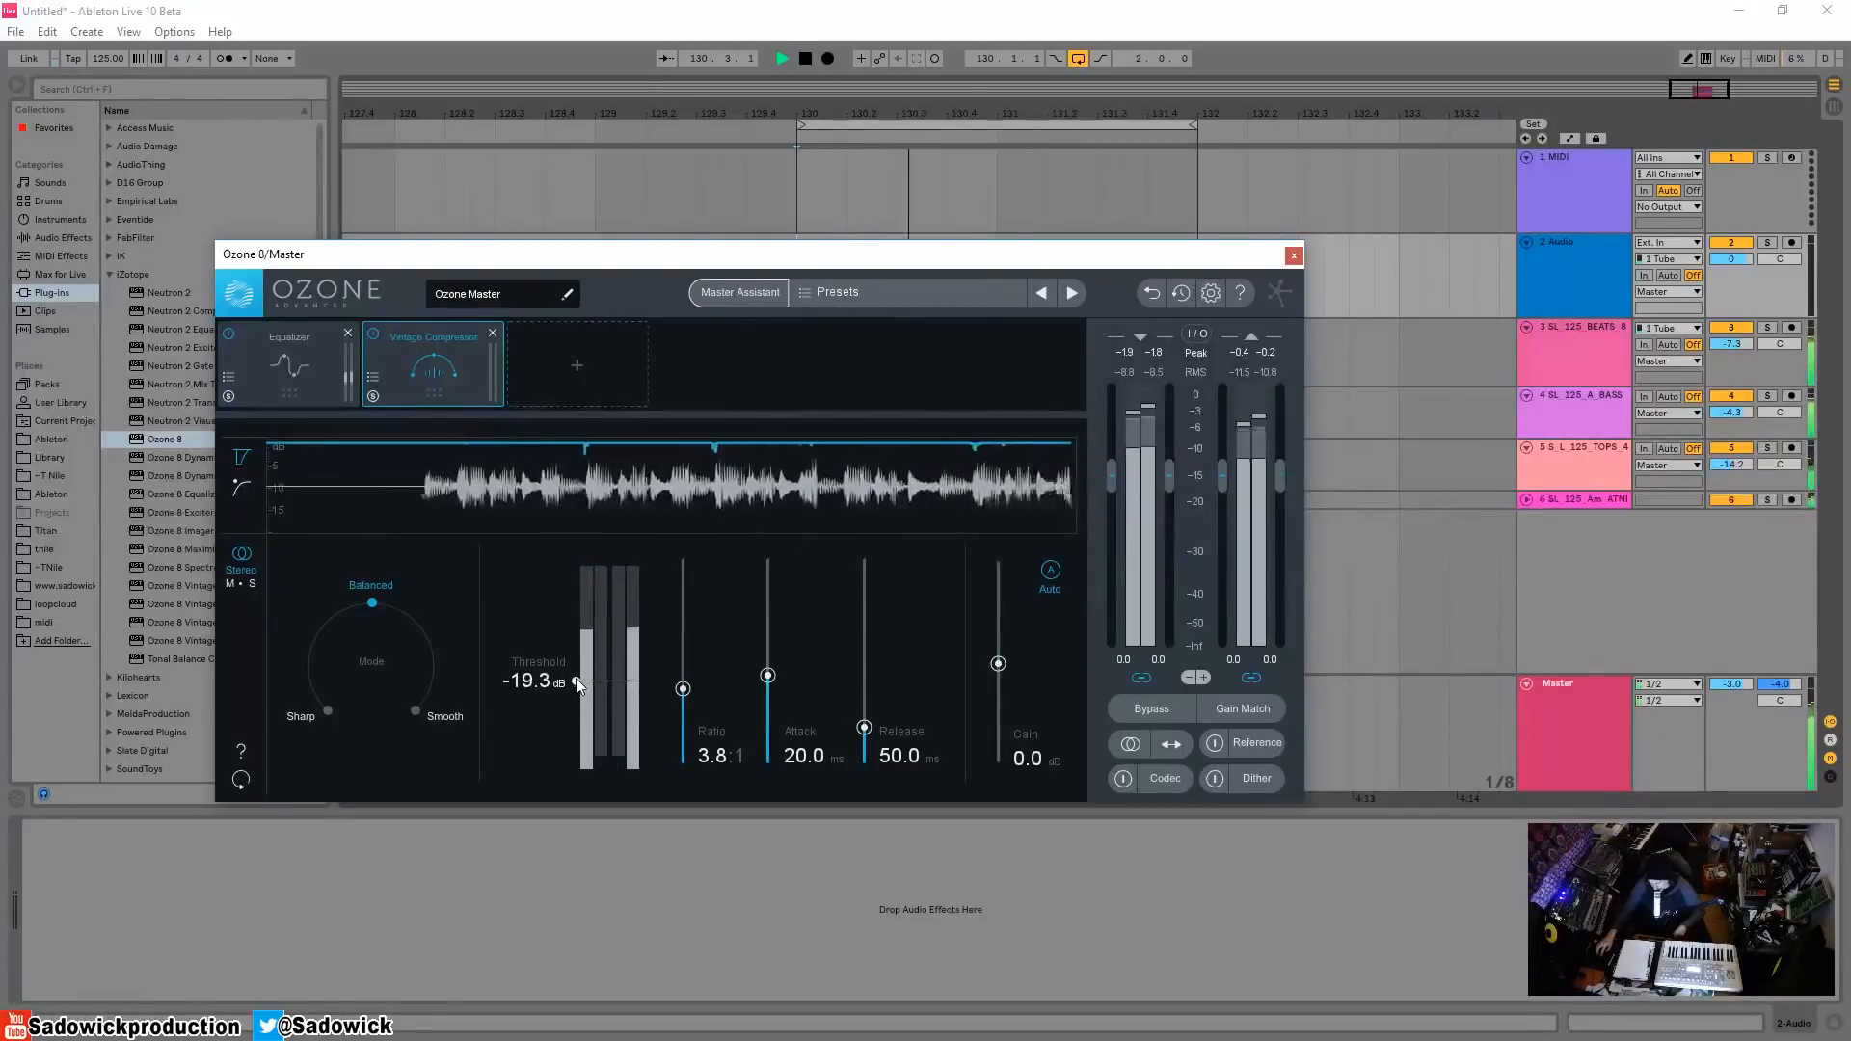
key("space")
- Audition Sharp mode, setting the threshold to -12.5 dB and the ratio to 6.0:1
left_click(328, 713)
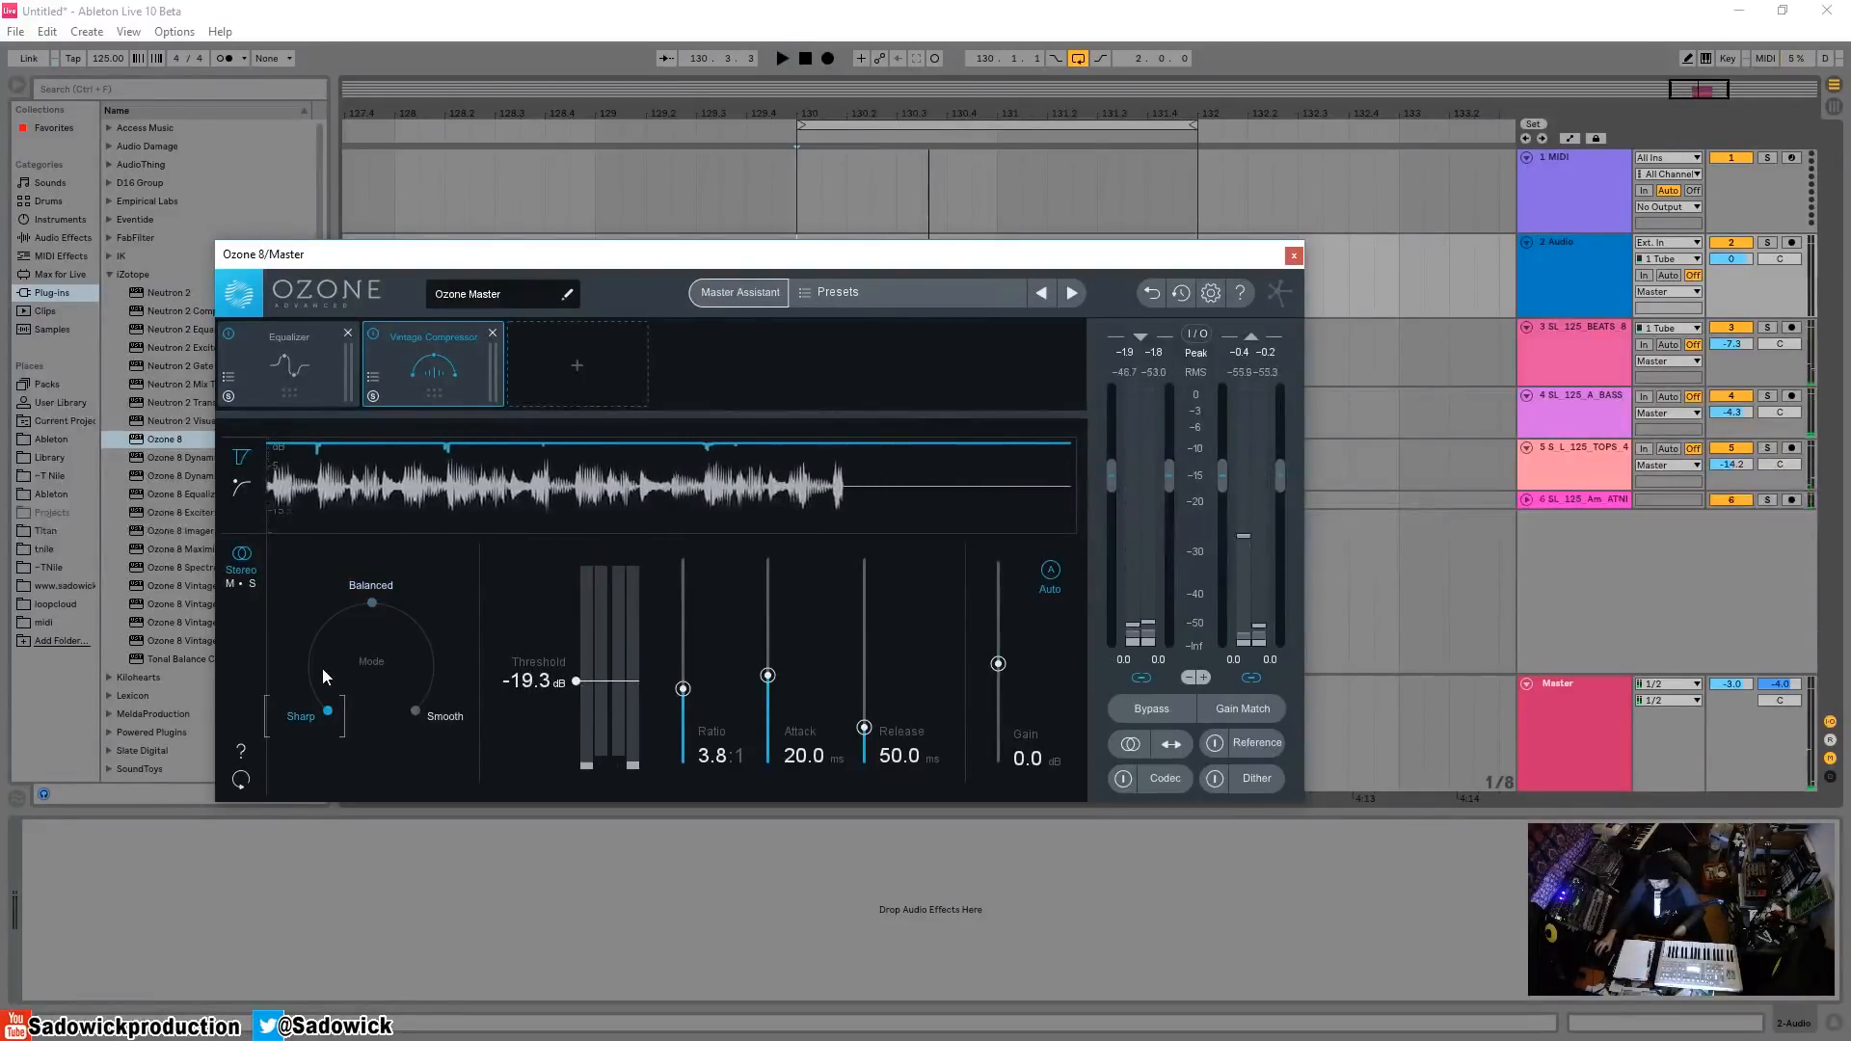
key("space")
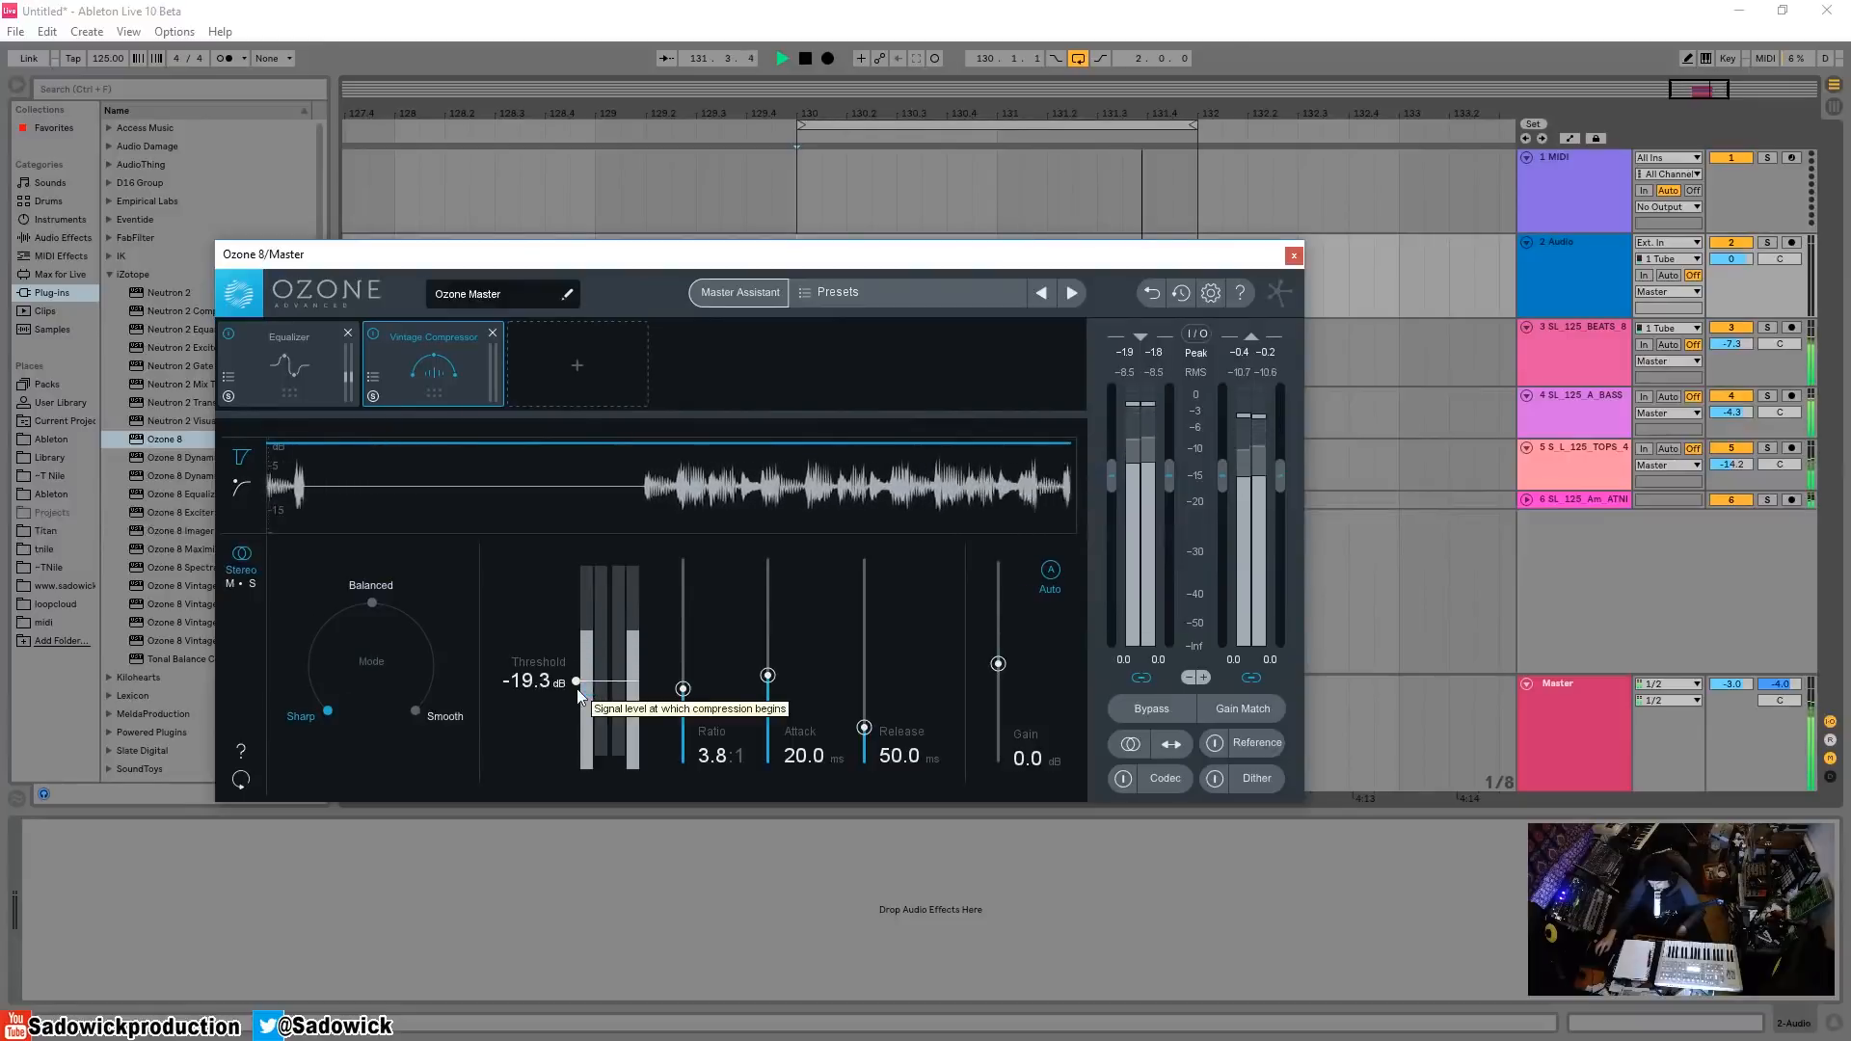
left_click_drag(576, 681, 613, 659)
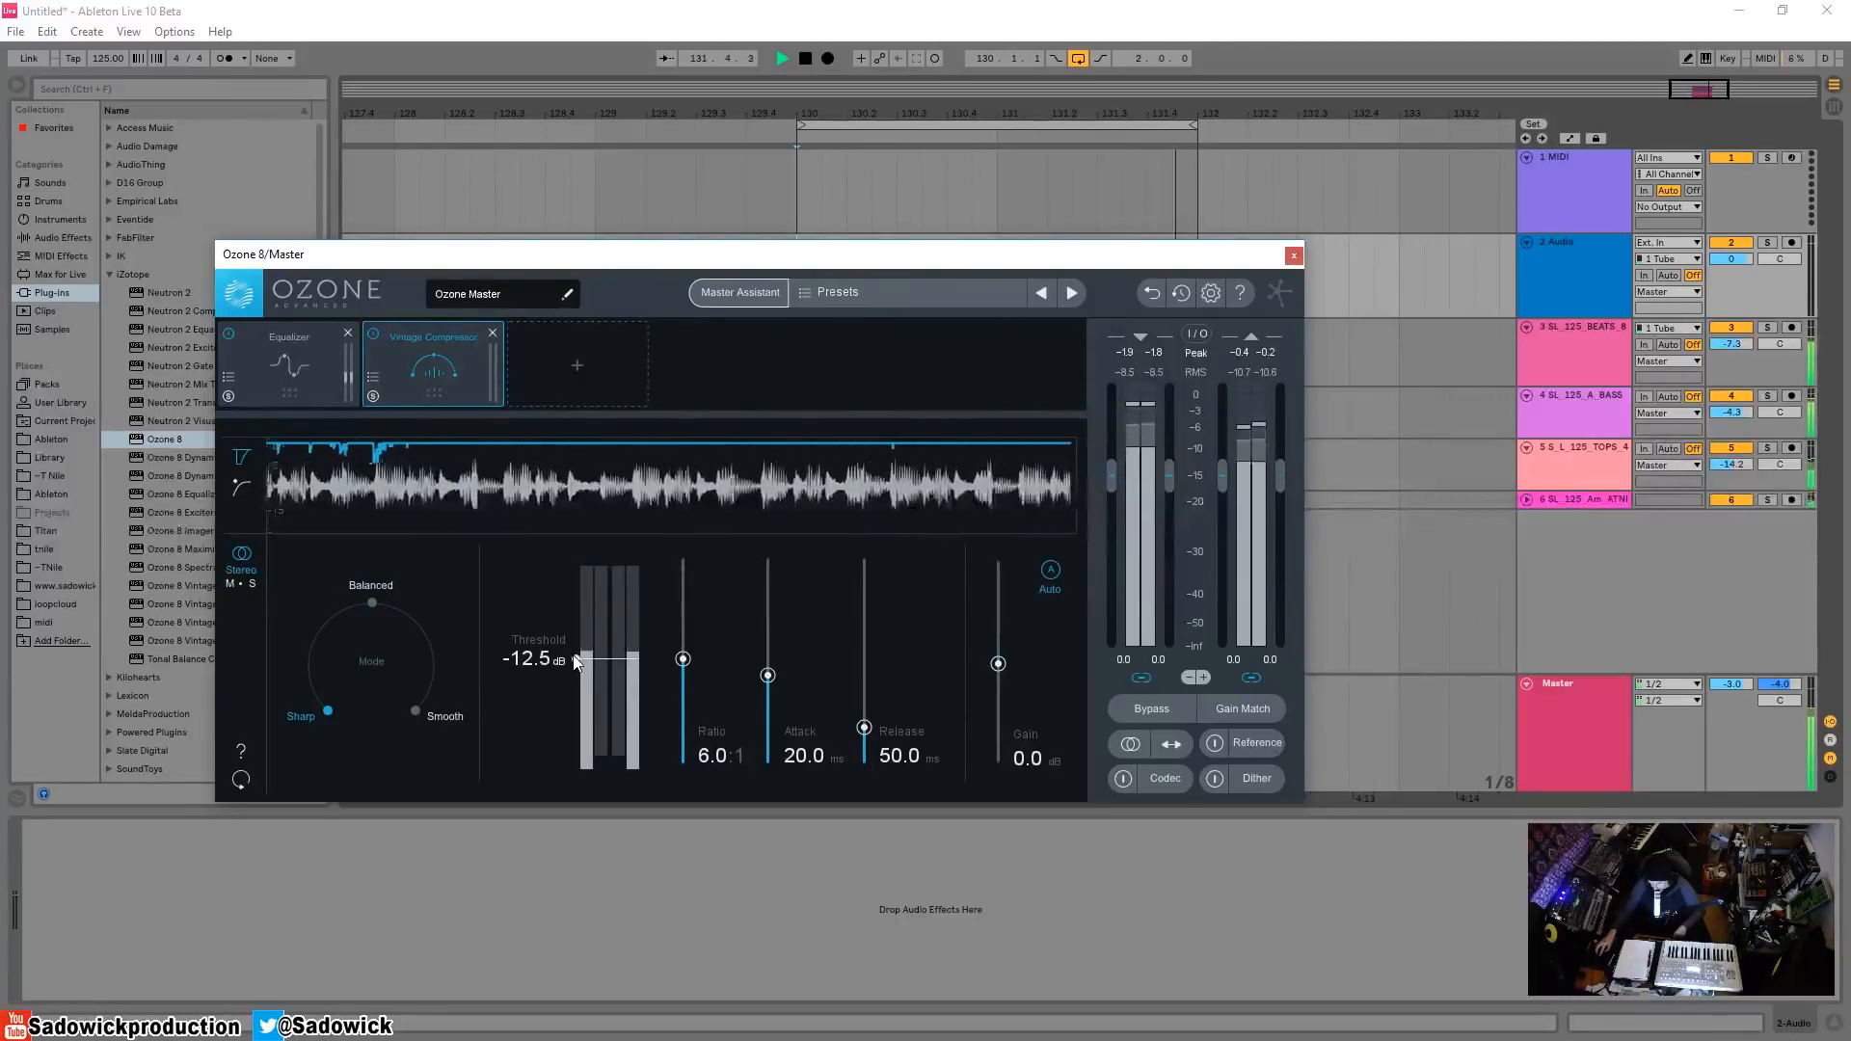
key("space")
- Audition Smooth mode at a -41.2 dB threshold, and set the threshold to -21.6 dB for a second listen
left_click(429, 713)
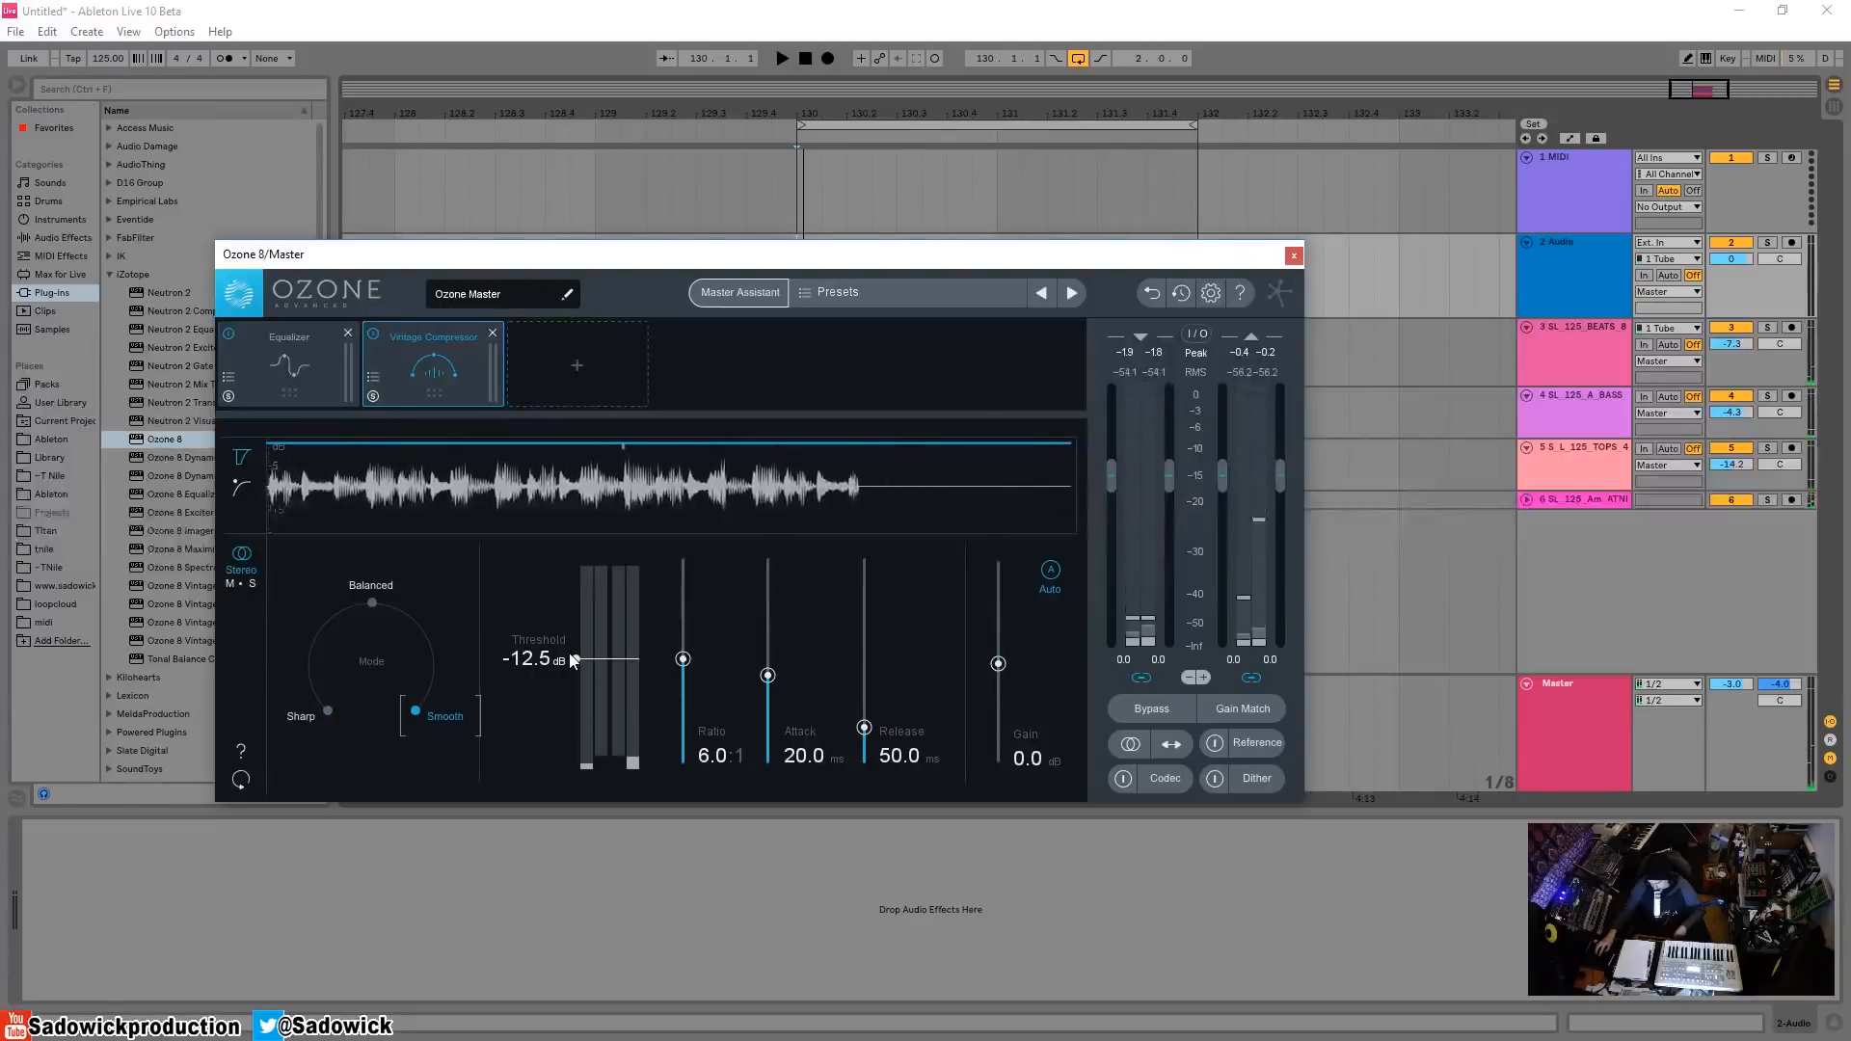
key("space")
left_click_drag(574, 660, 578, 735)
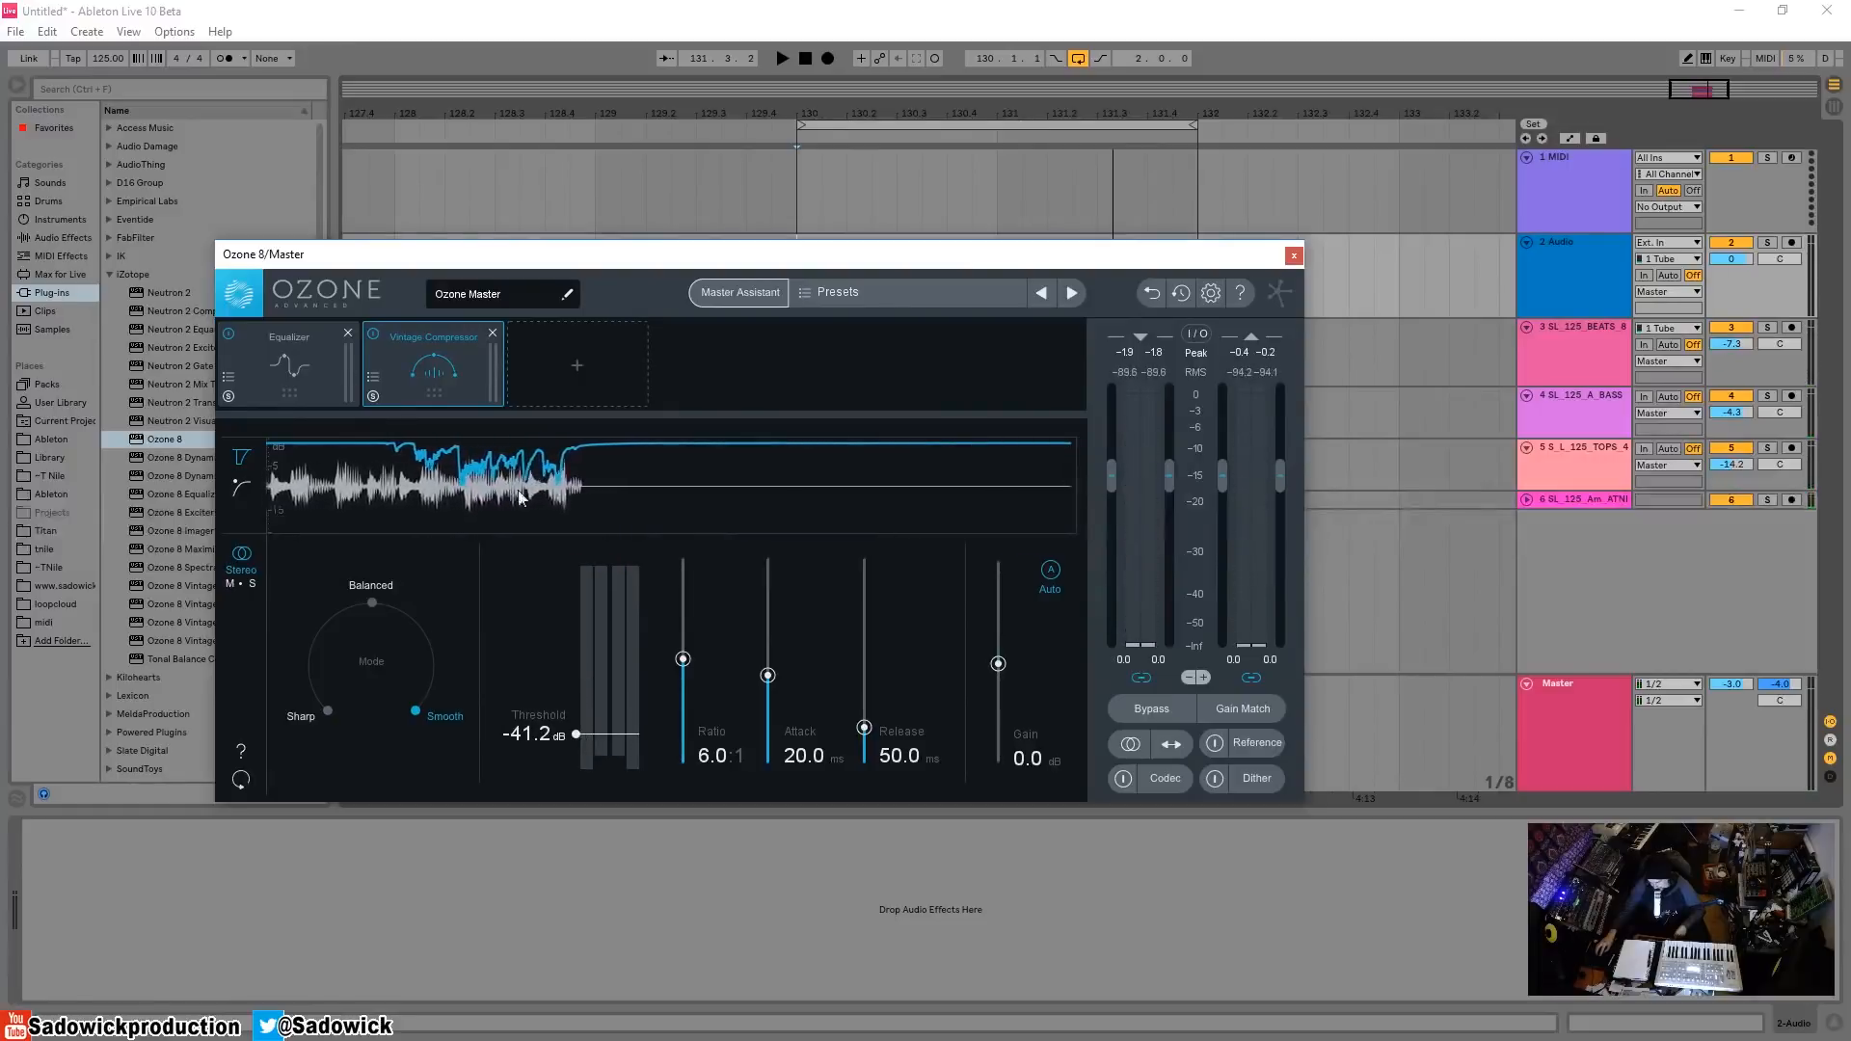
key("space")
left_click_drag(576, 735, 573, 689)
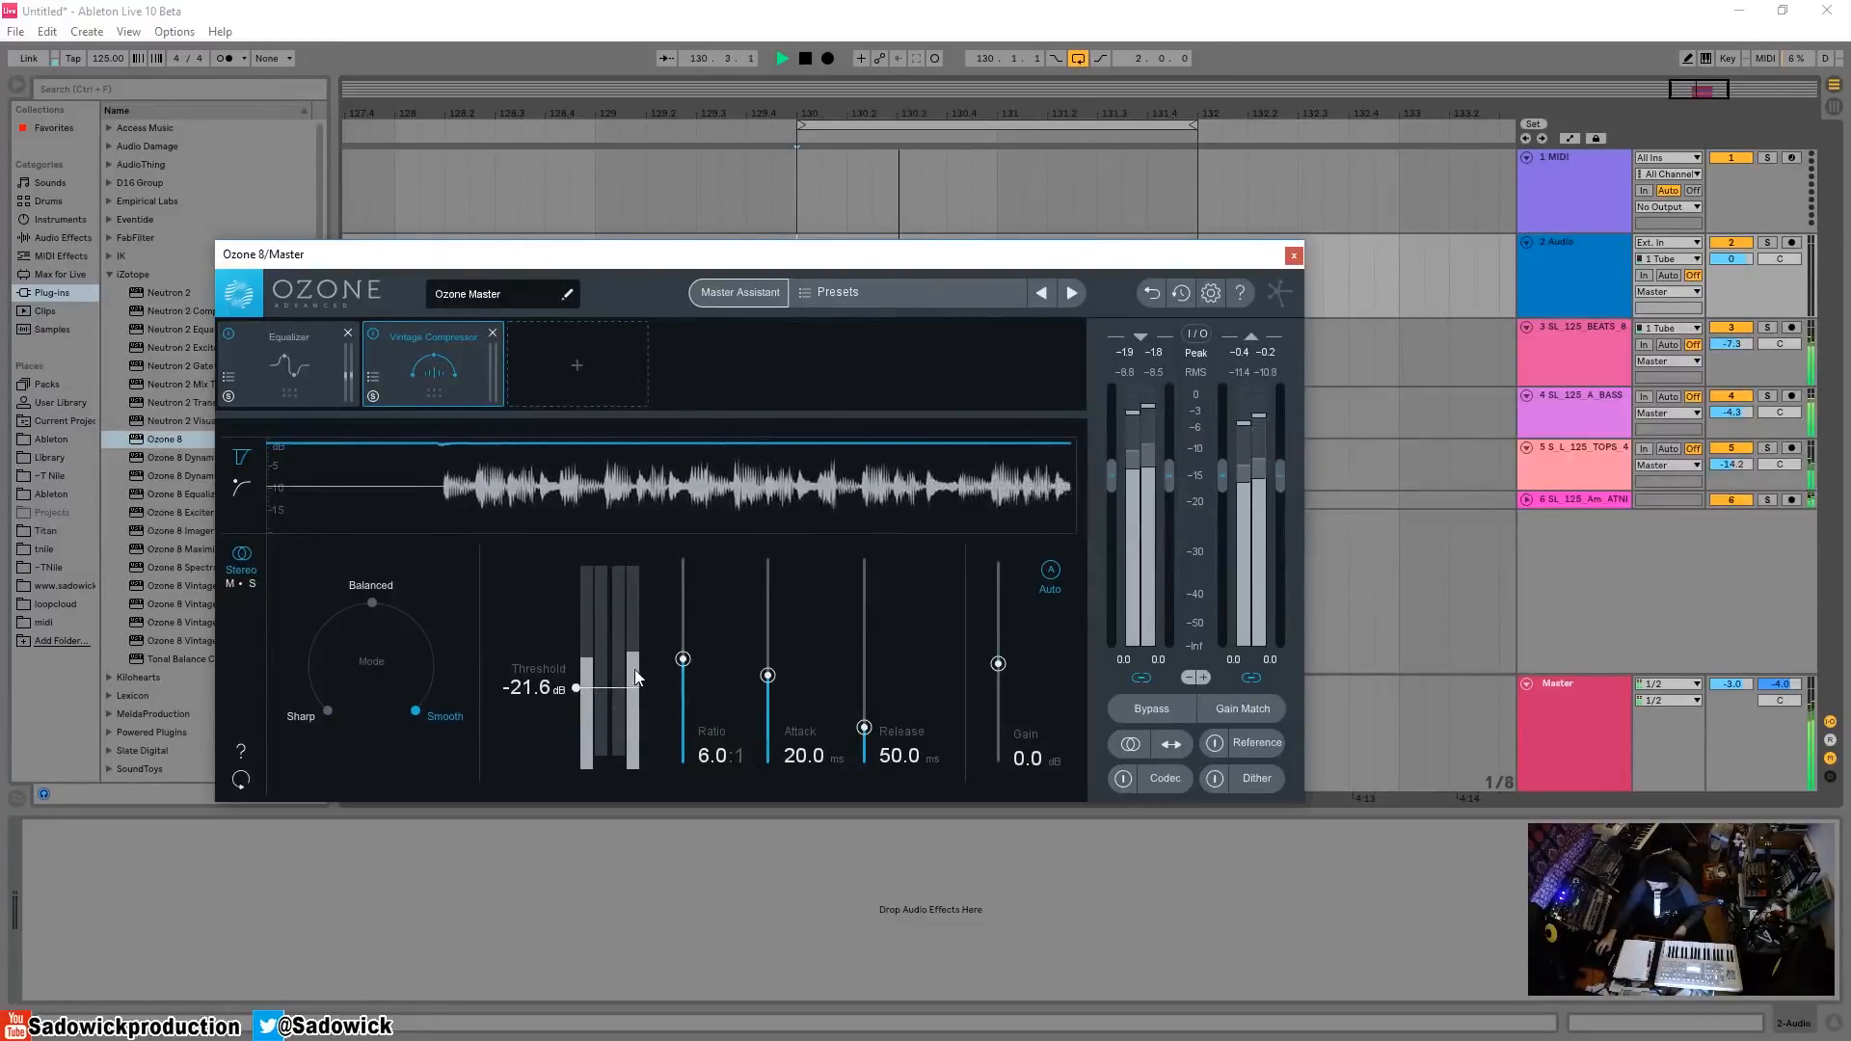
key("space")
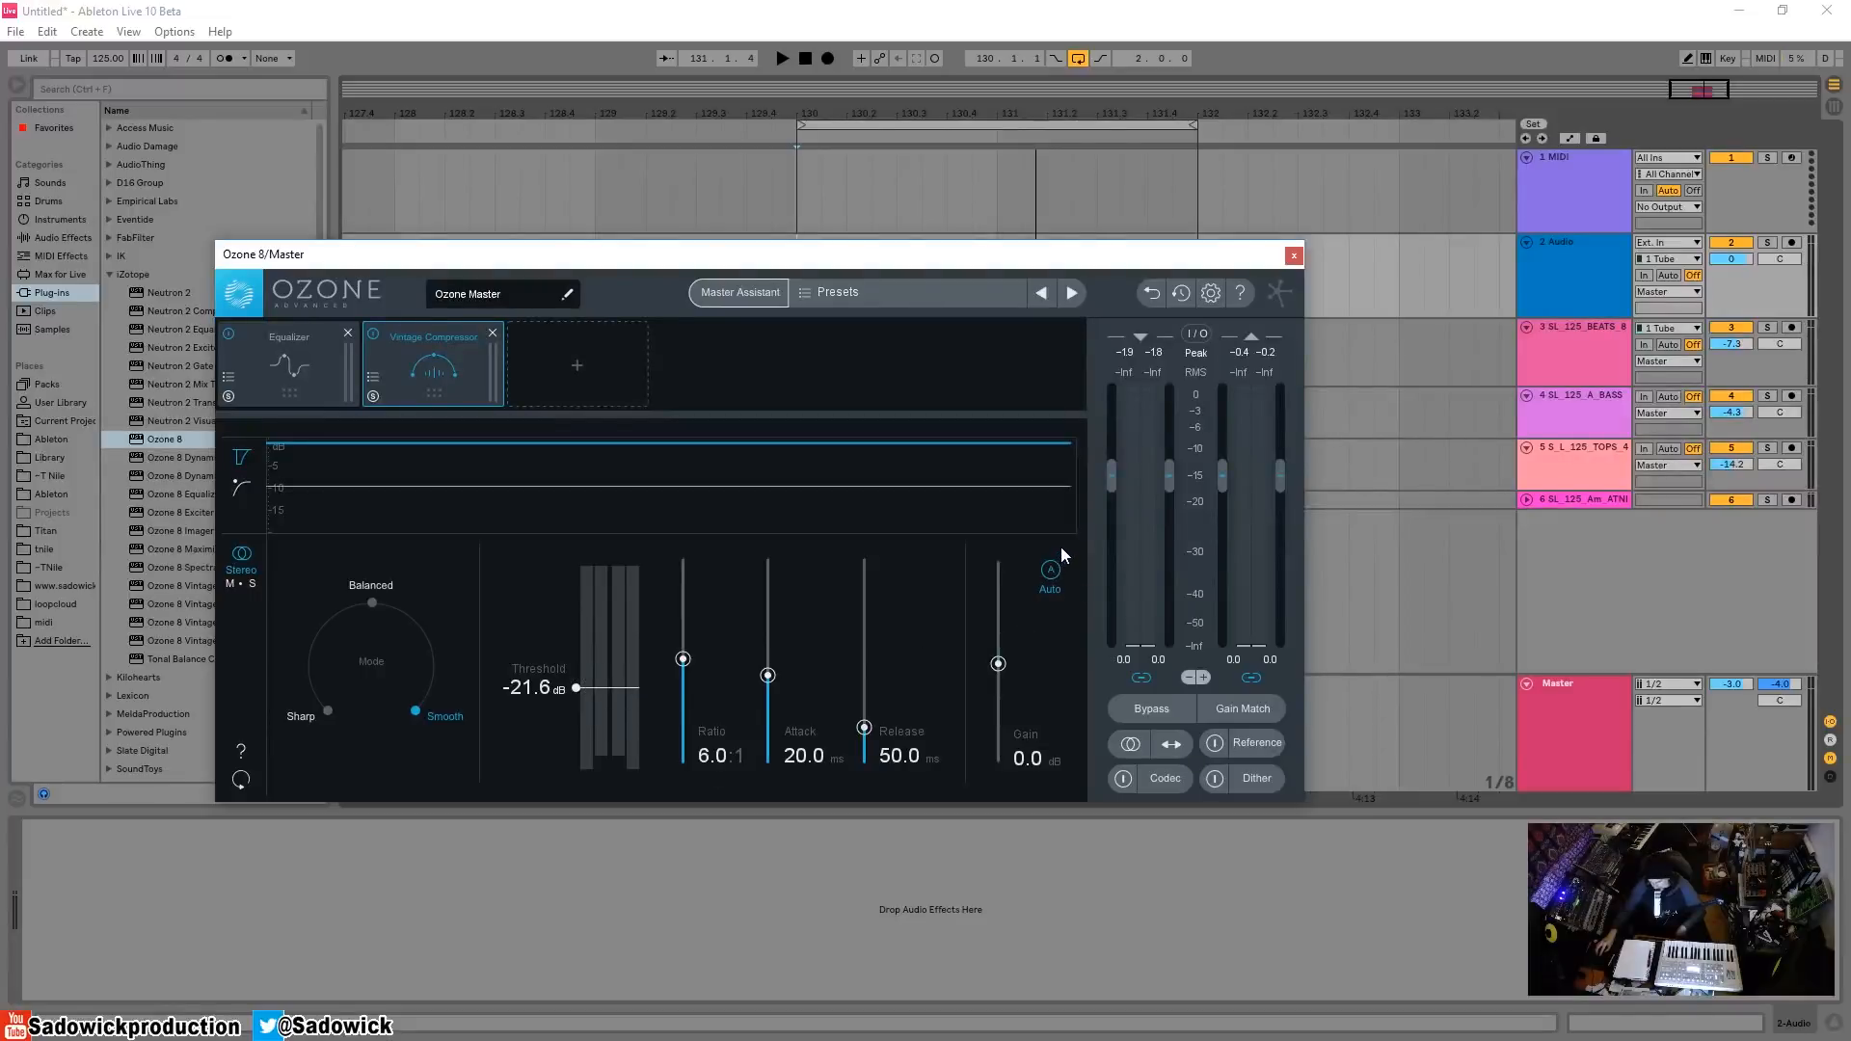
- Return the compressor to Balanced mode and set its Release to 94.7 ms during playback
left_click(372, 603)
key("space")
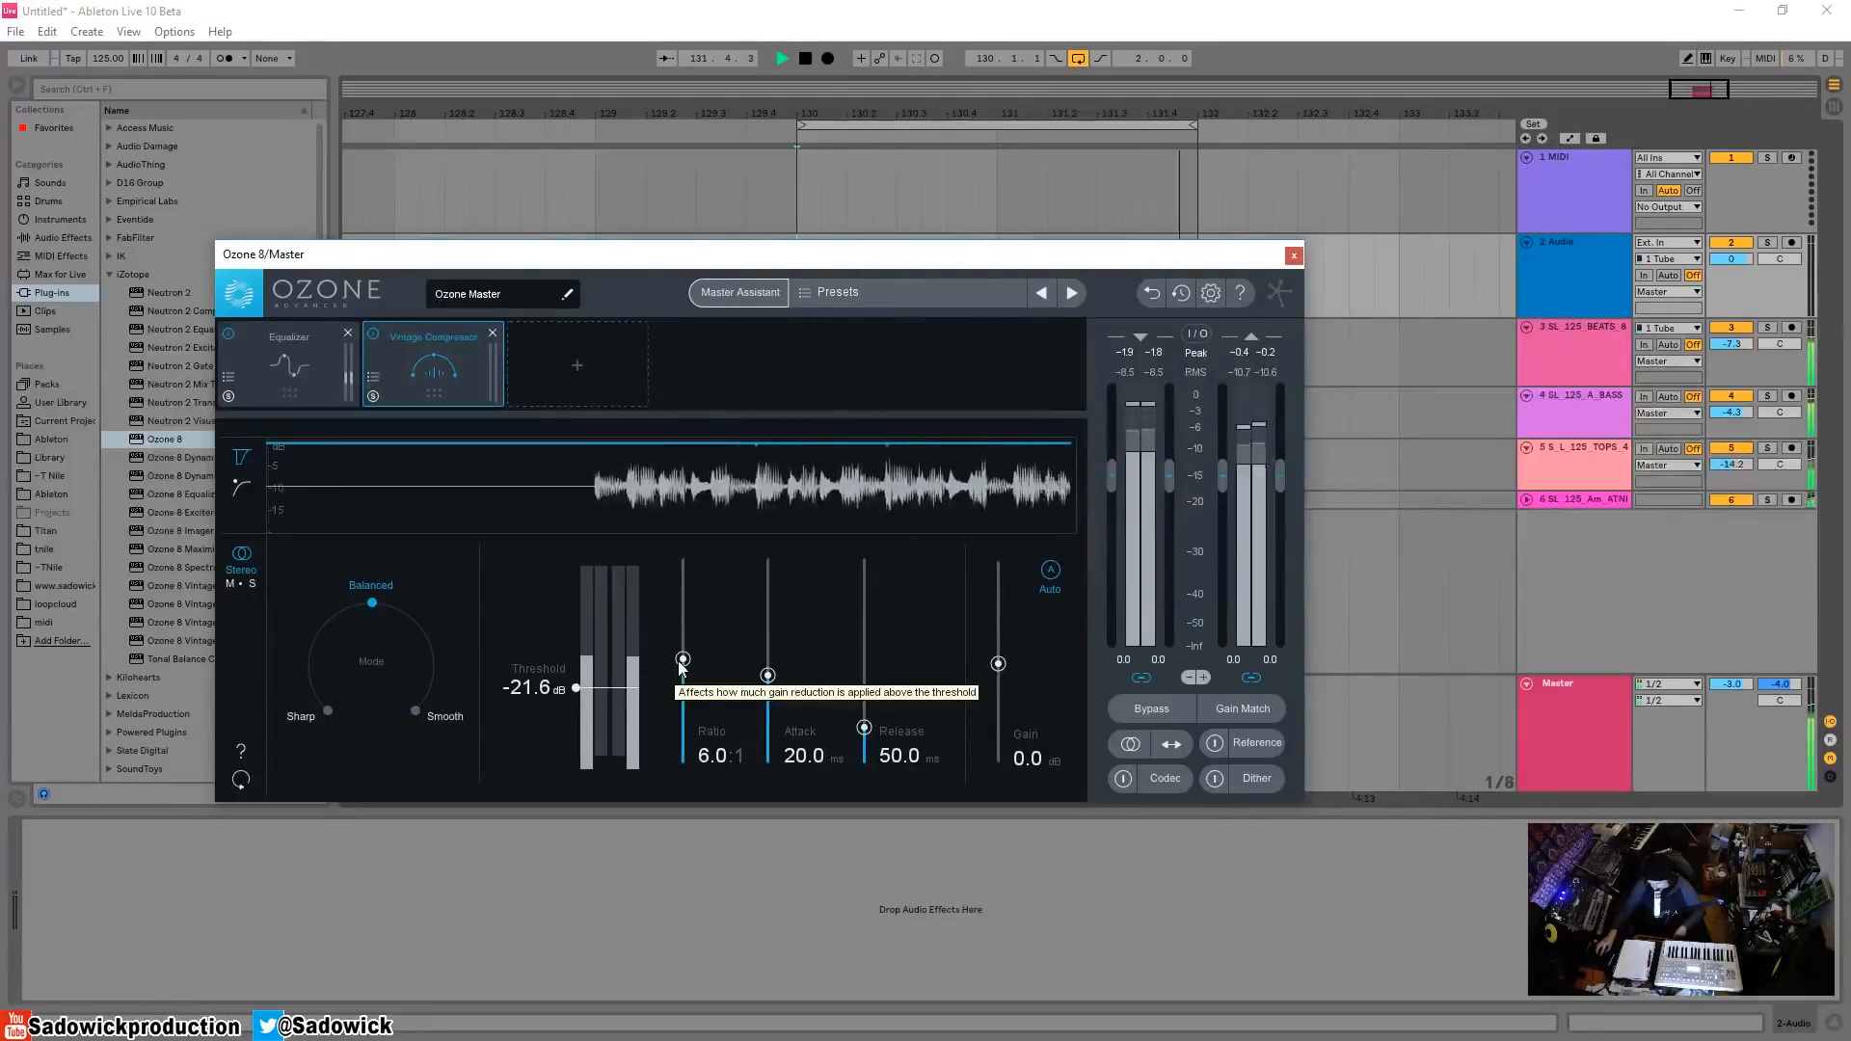
left_click_drag(865, 726, 866, 653)
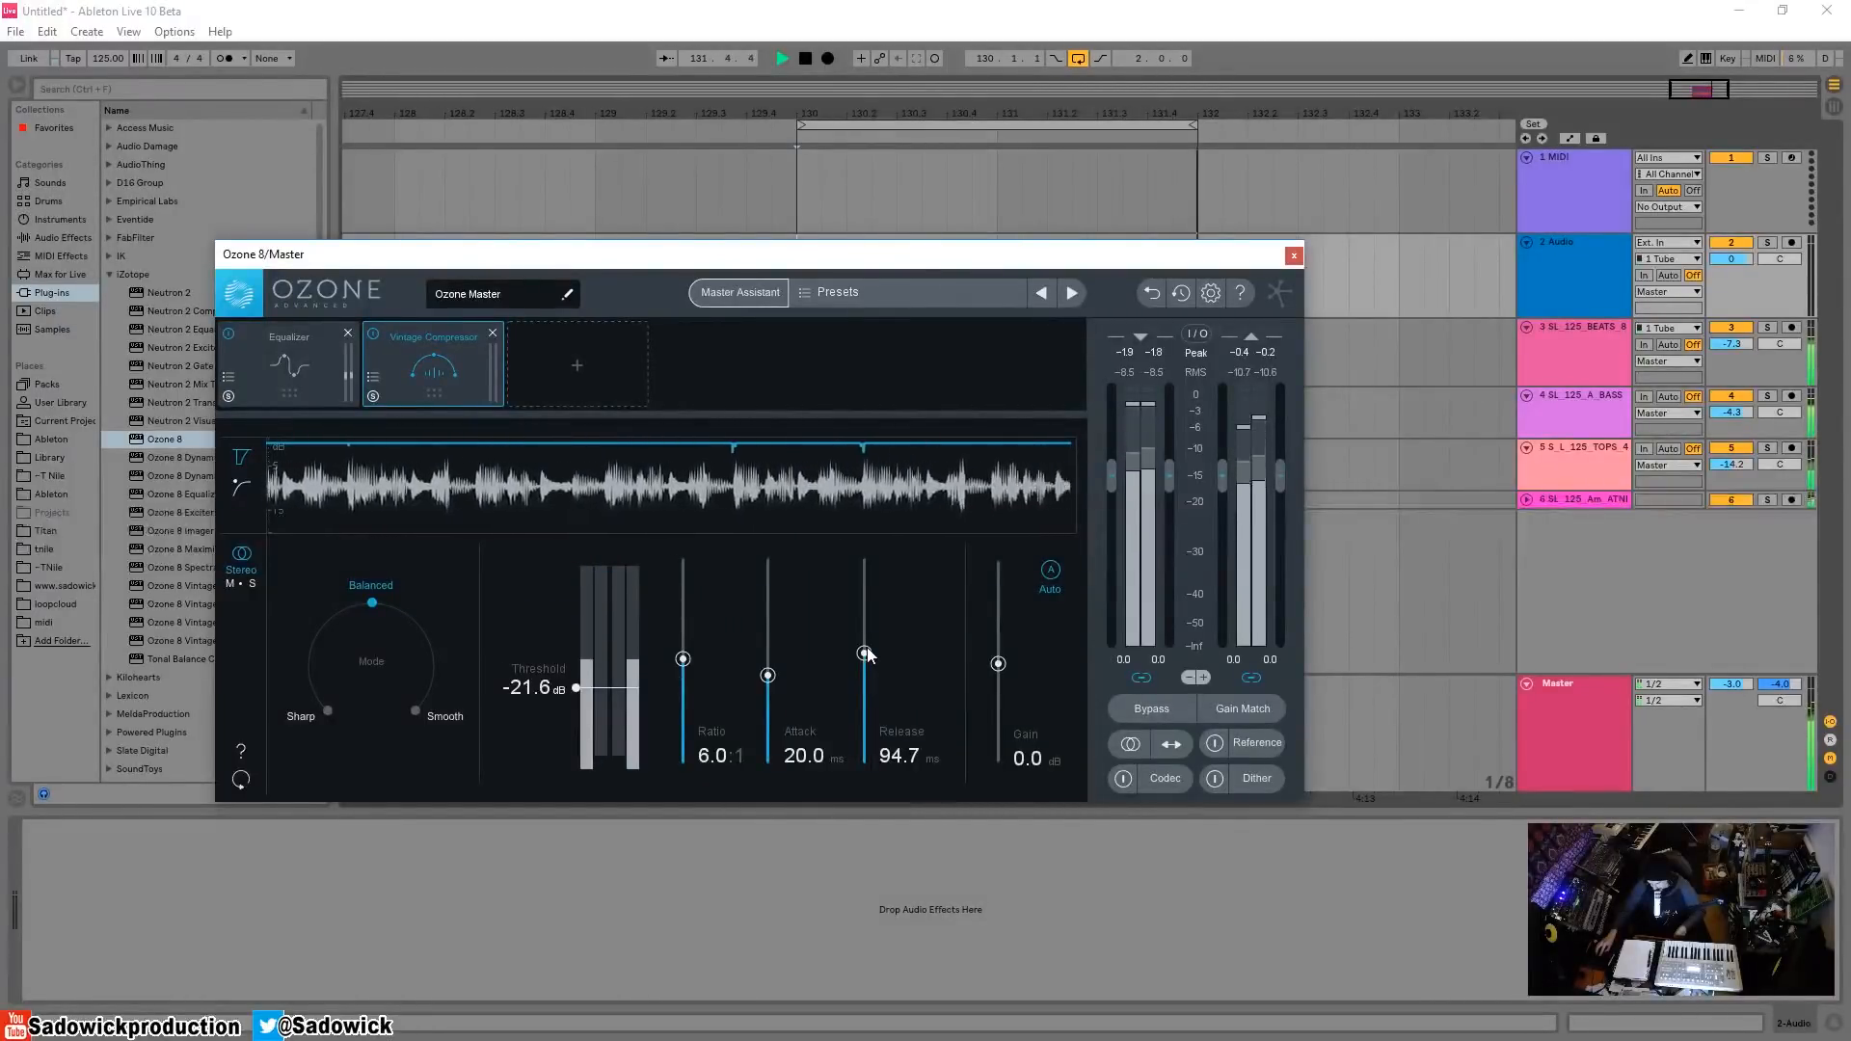
key("space")
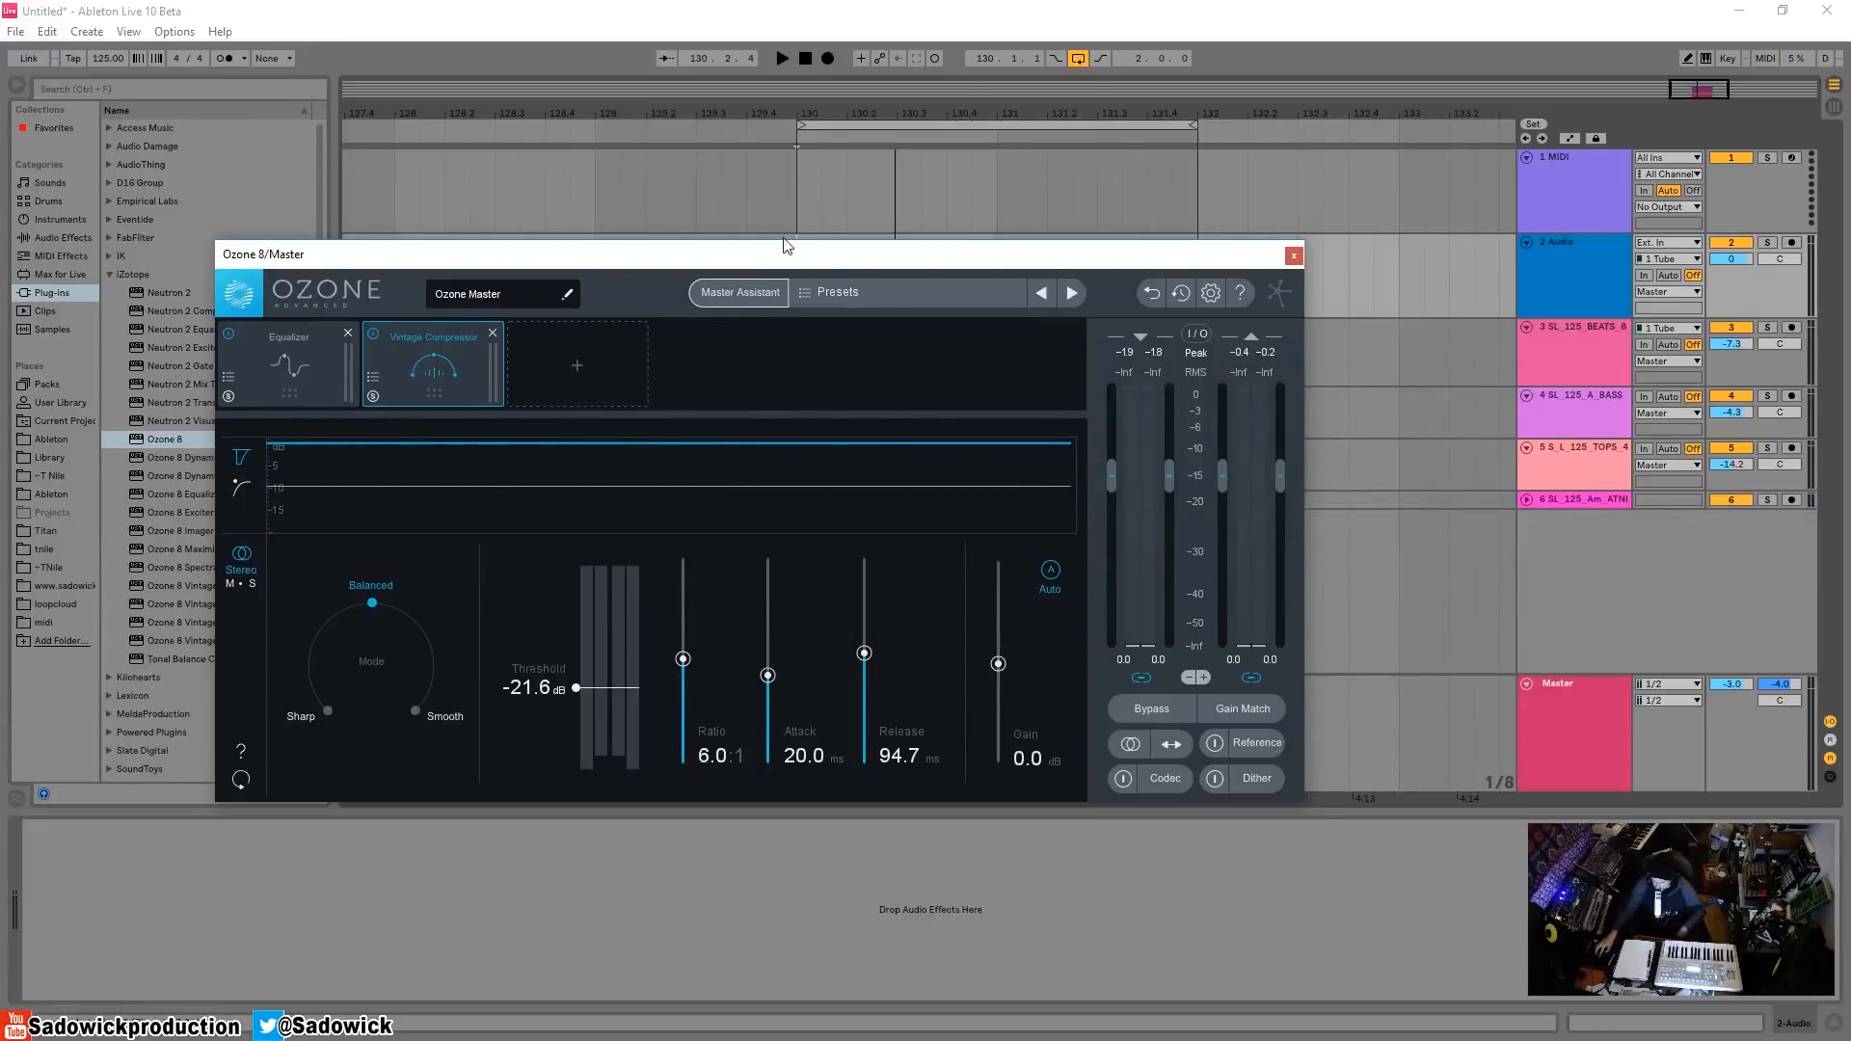
- Replace the Vintage Compressor after the Equalizer with a Dynamics module
left_click_drag(785, 246, 827, 271)
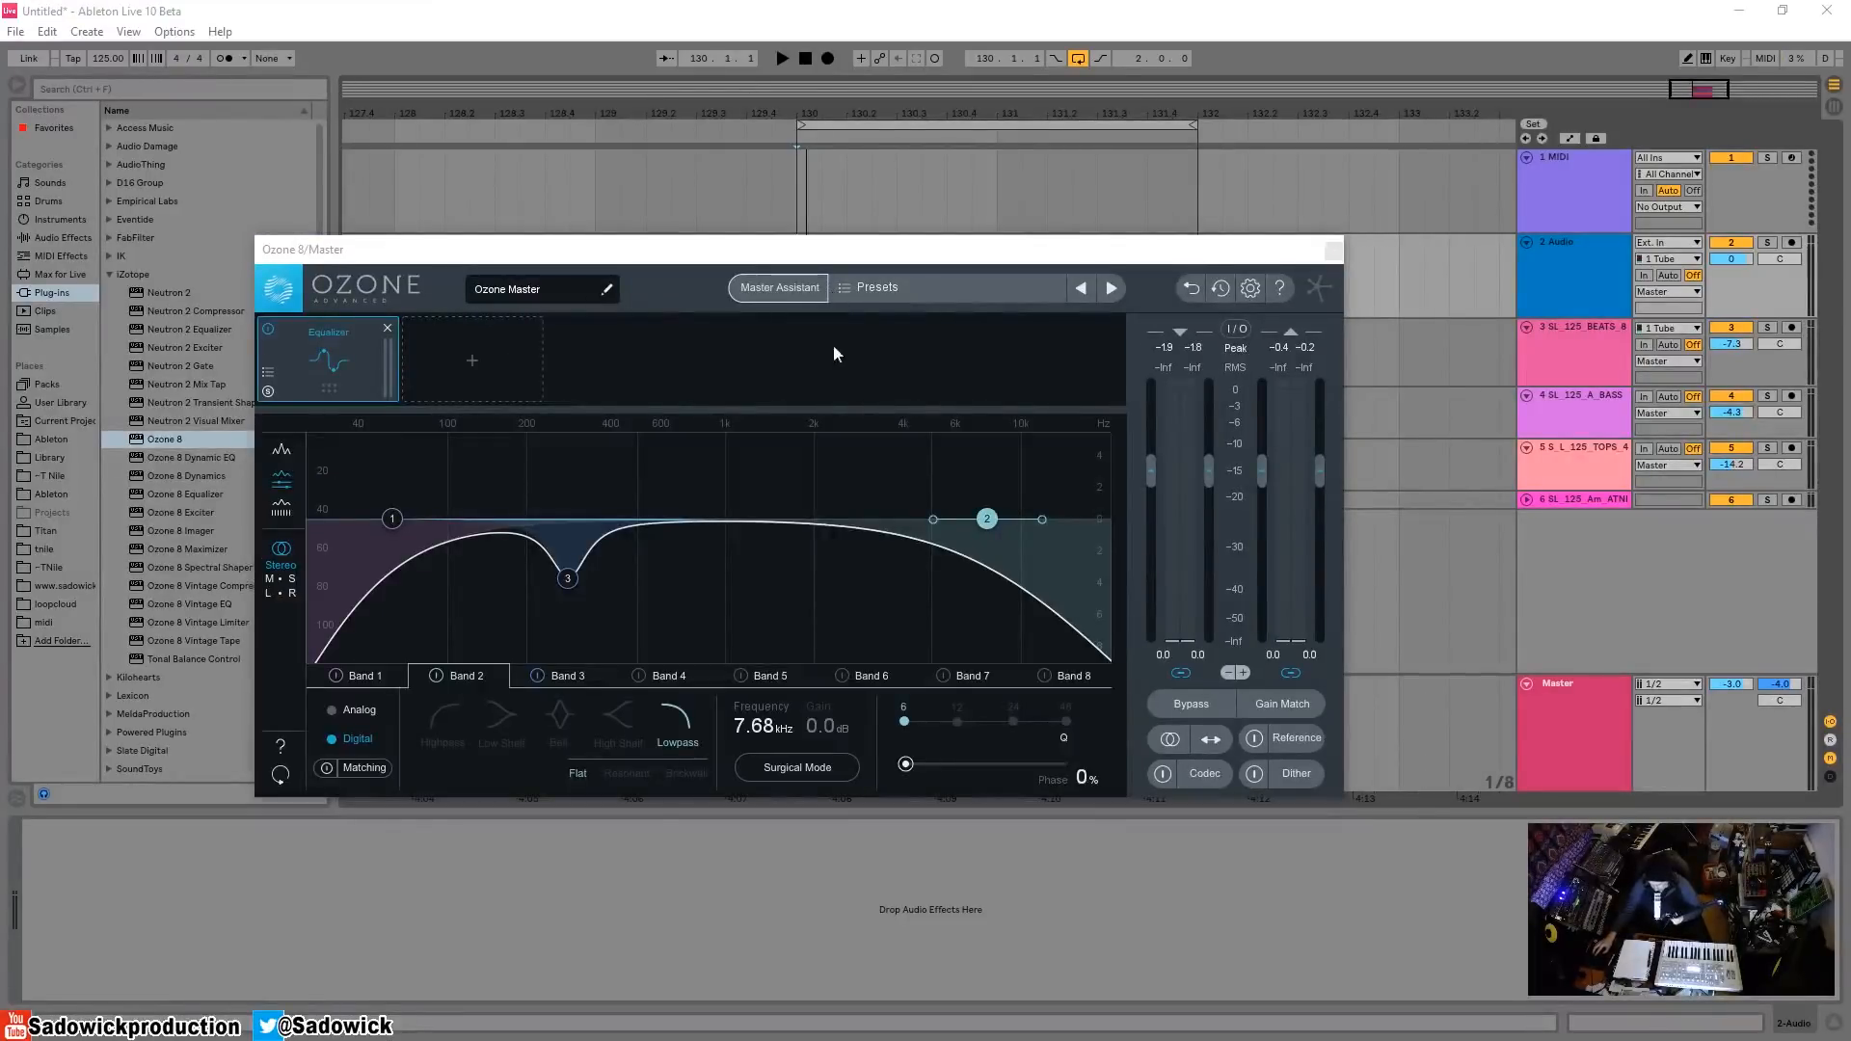
left_click(453, 349)
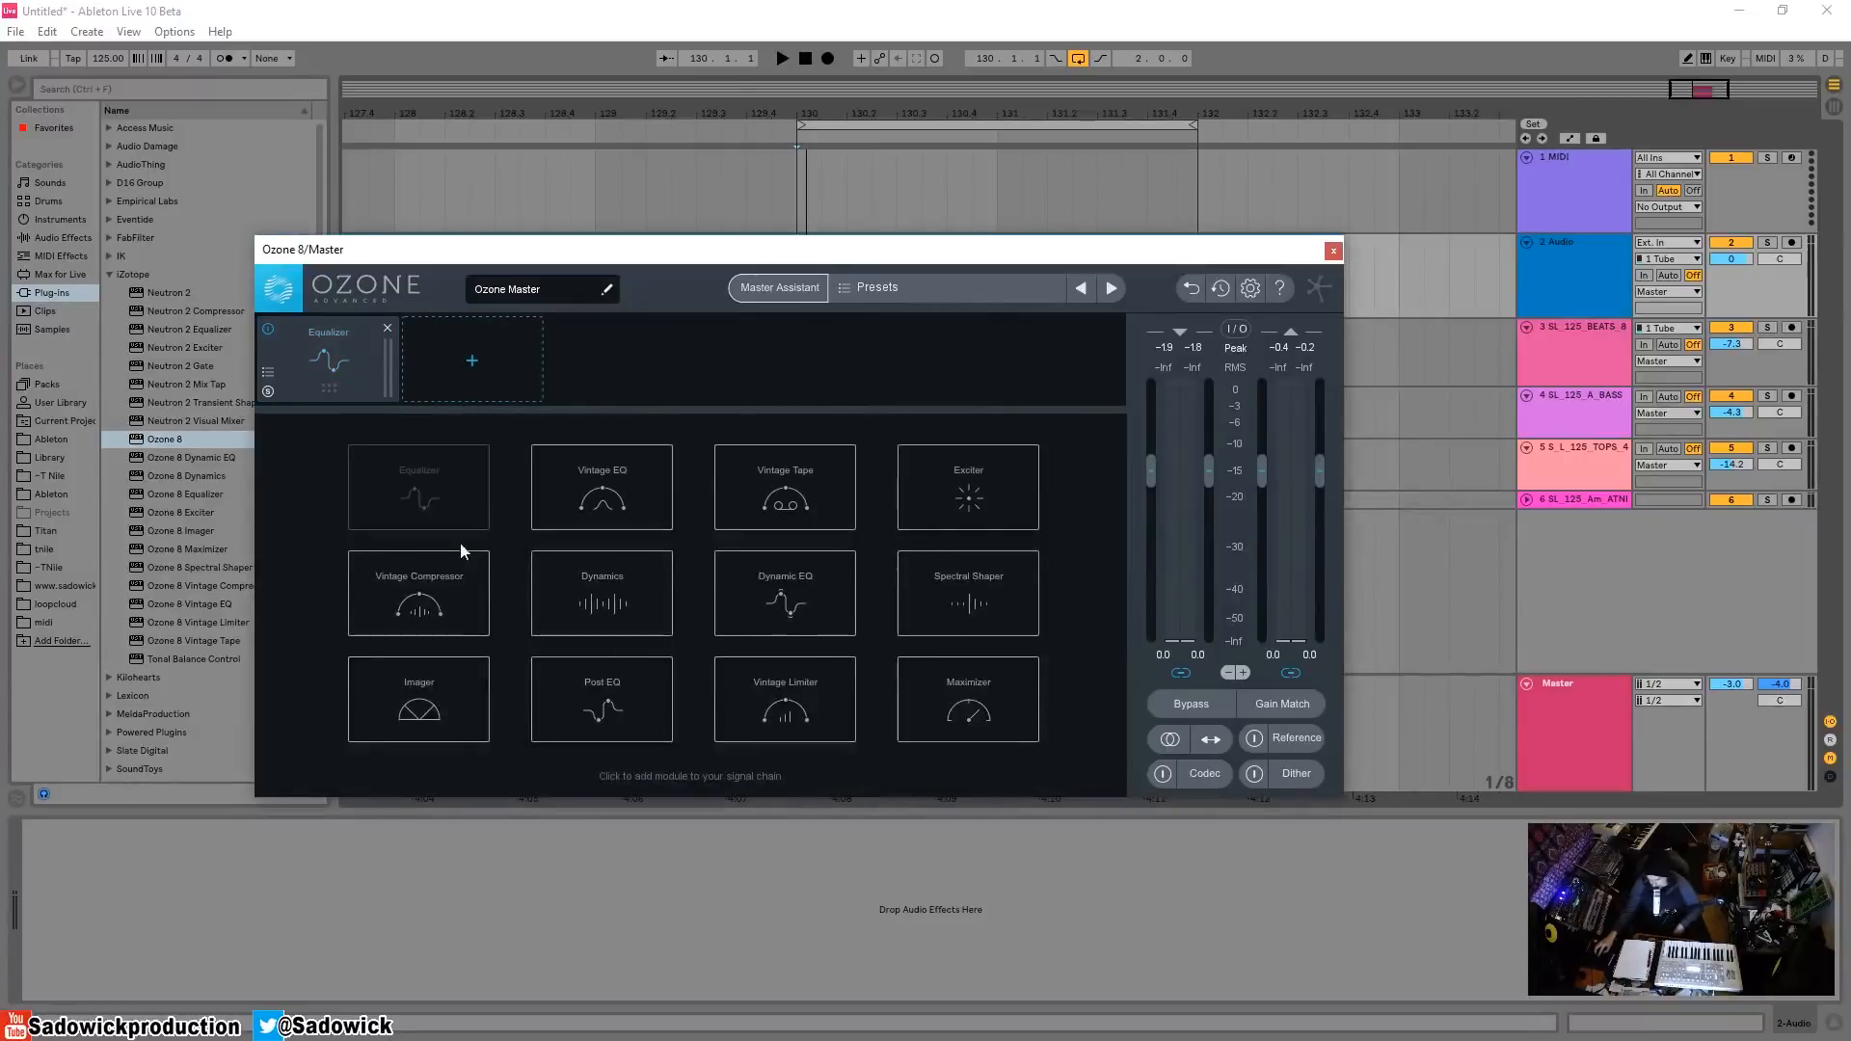
left_click(602, 588)
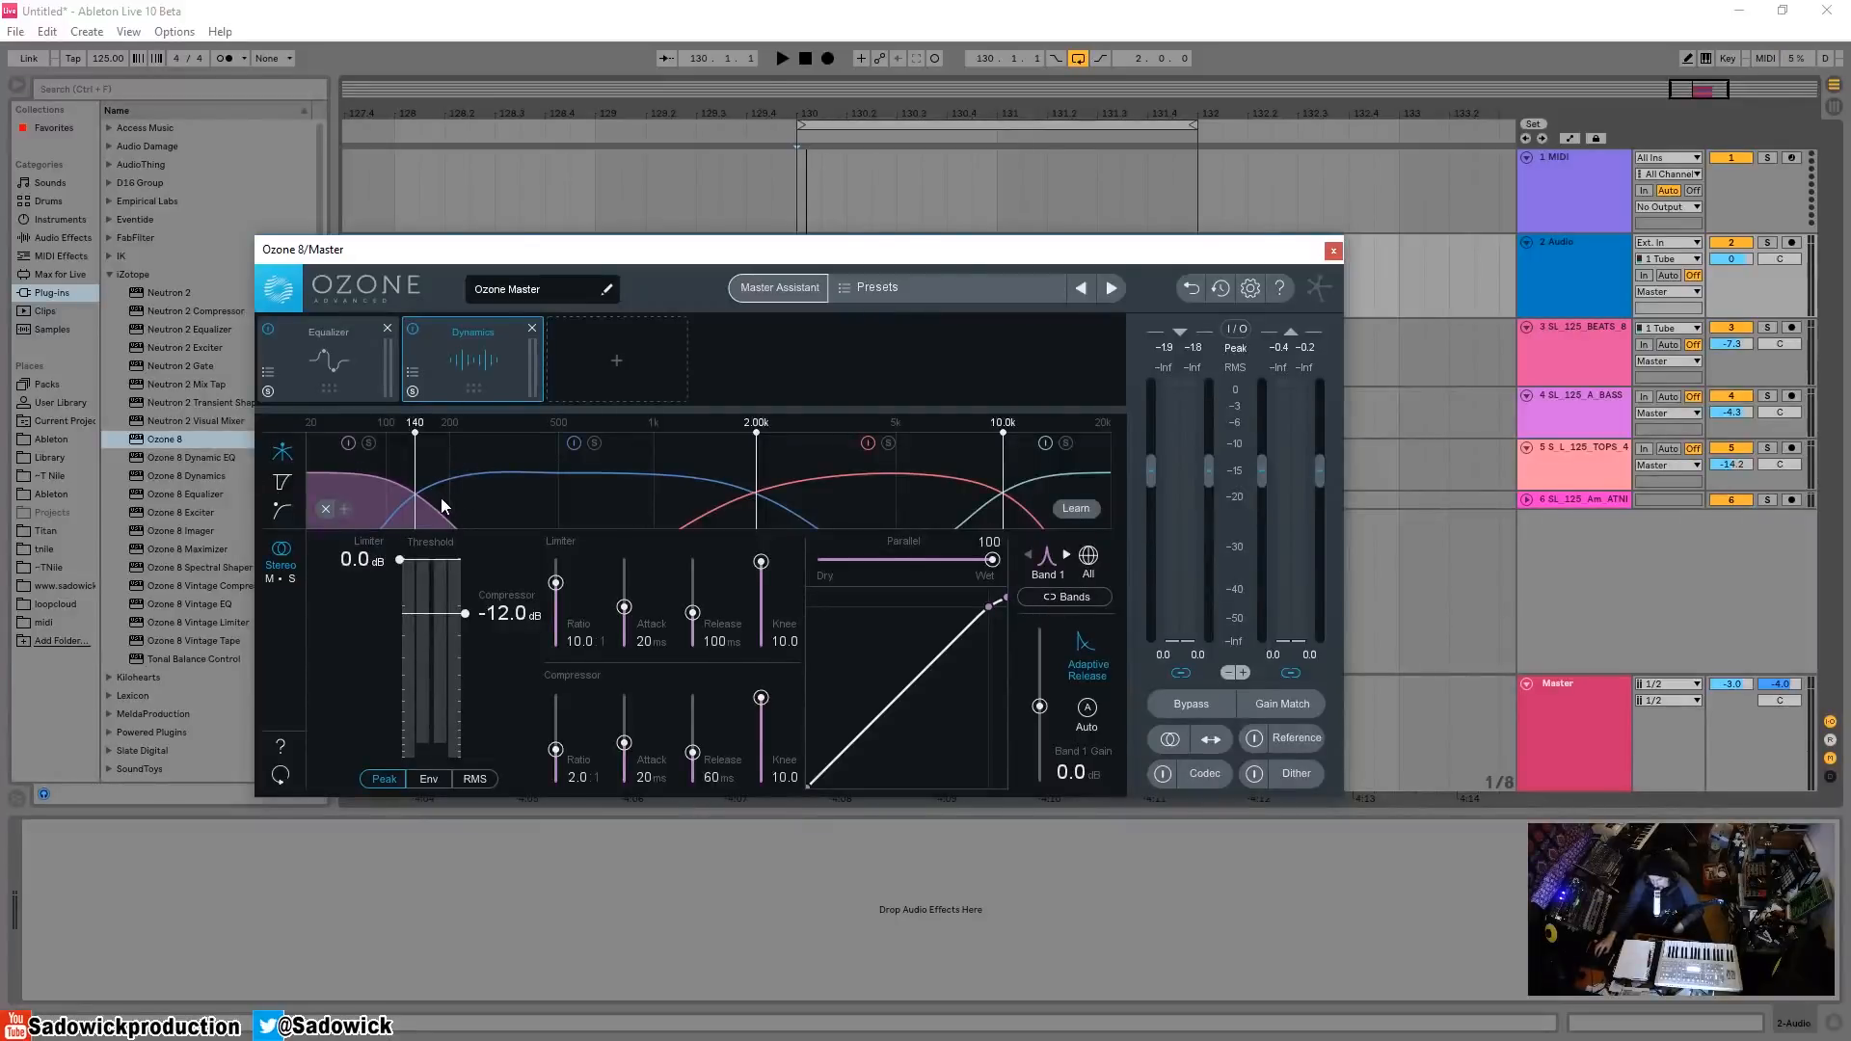
- Remove the extra crossover bands from the Dynamics module, leaving one full-range band
left_click(324, 509)
left_click(324, 509)
left_click(324, 509)
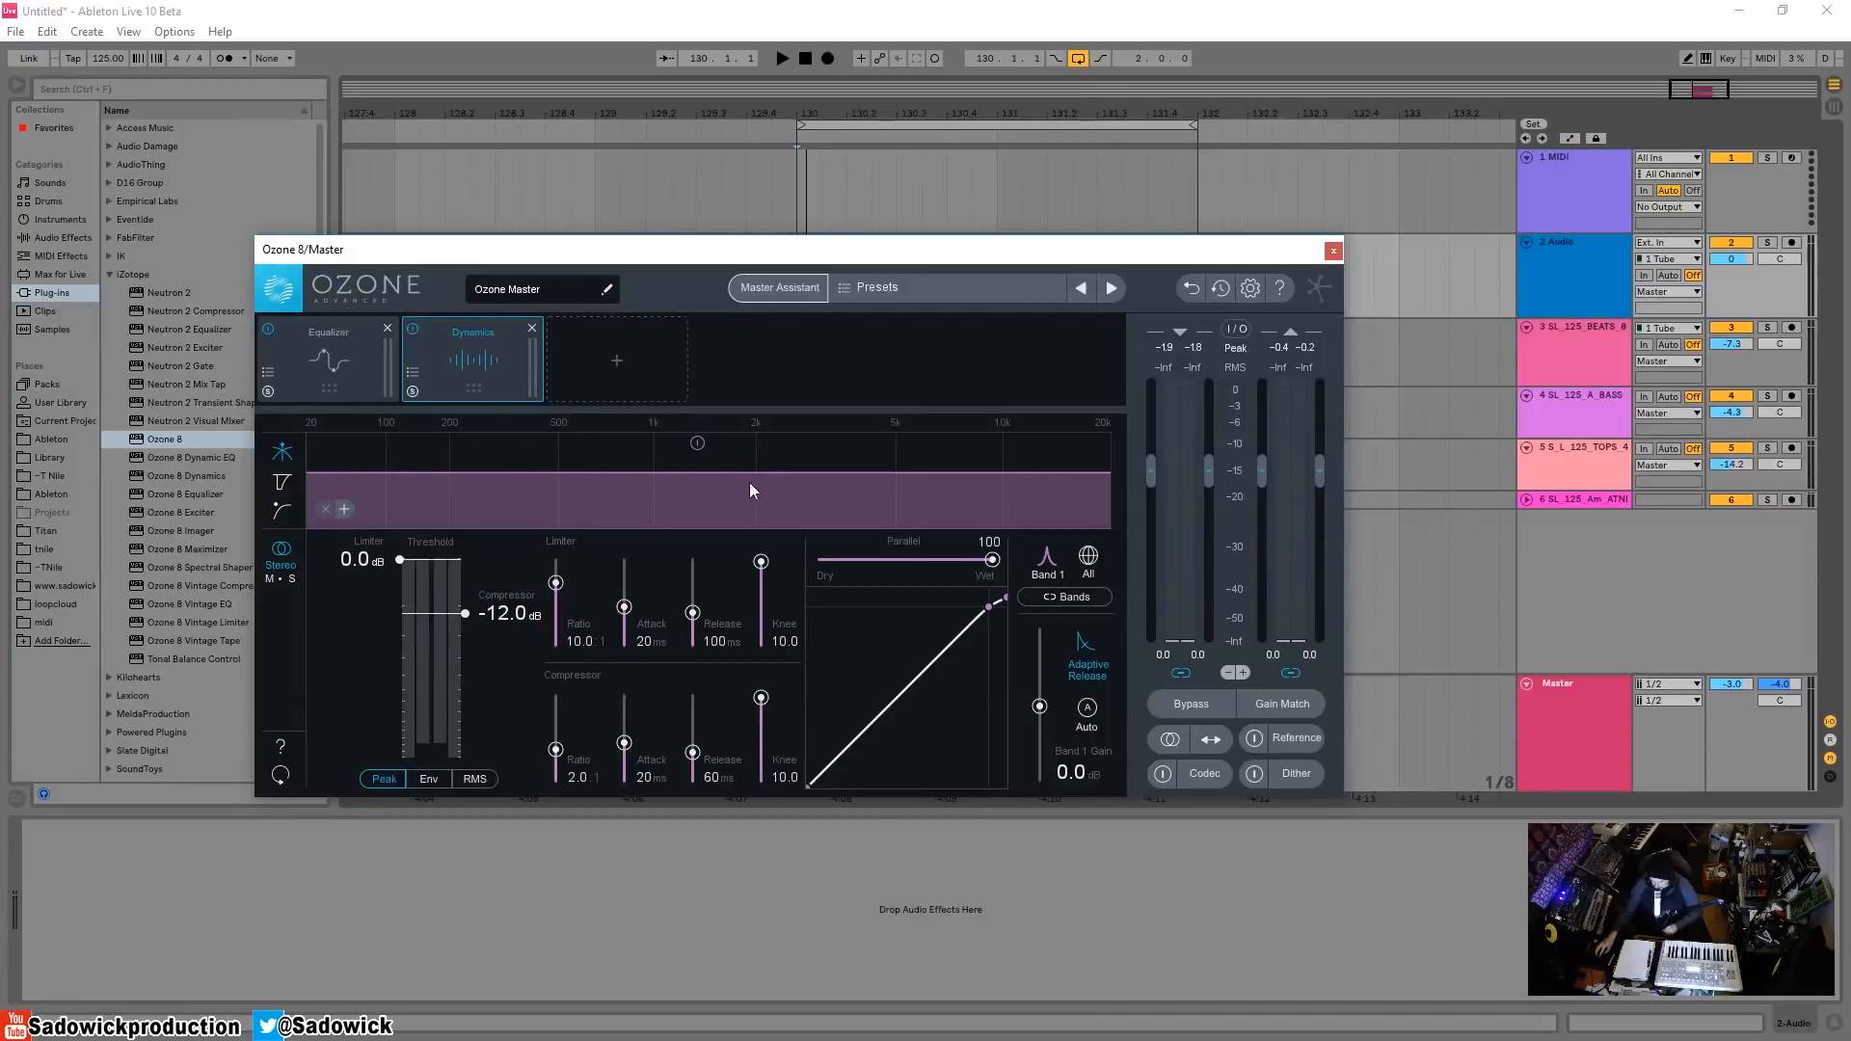
- Play the looped section to audition the single-band Dynamics compressor at its -12.0 dB threshold
key("space")
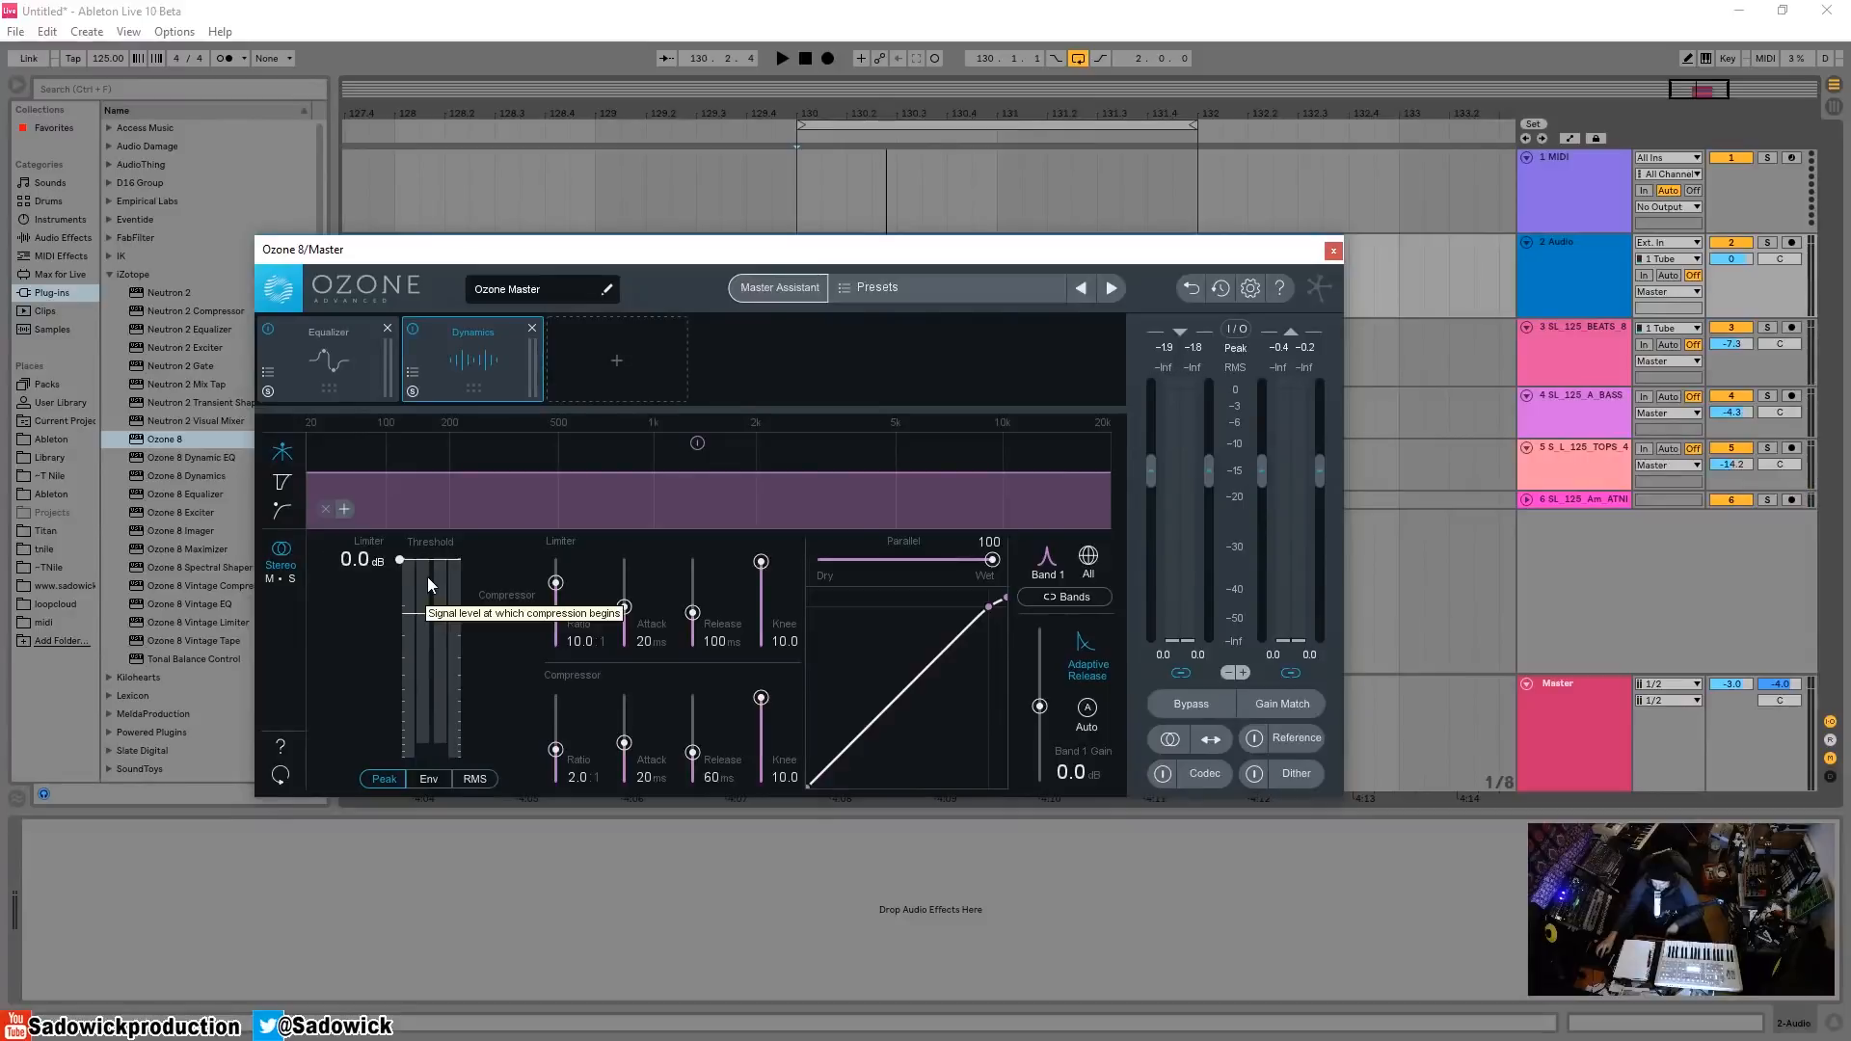
key("space")
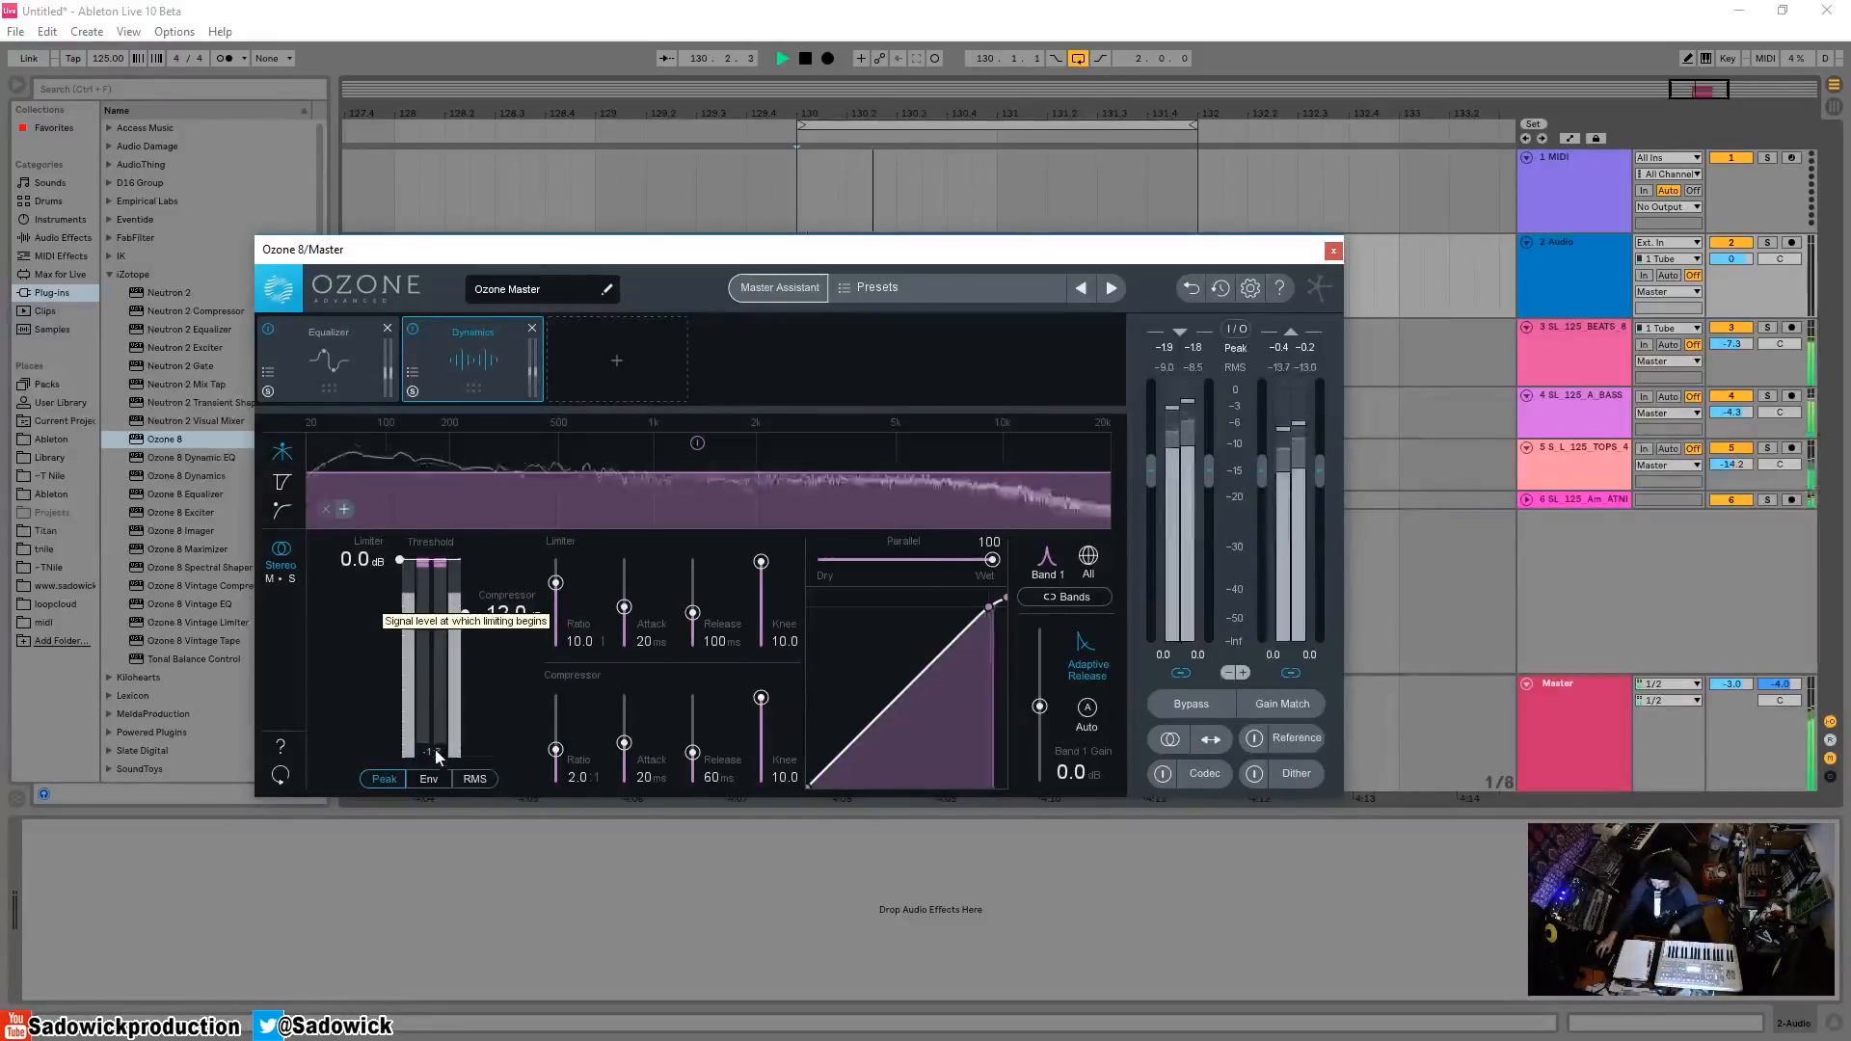
key("space")
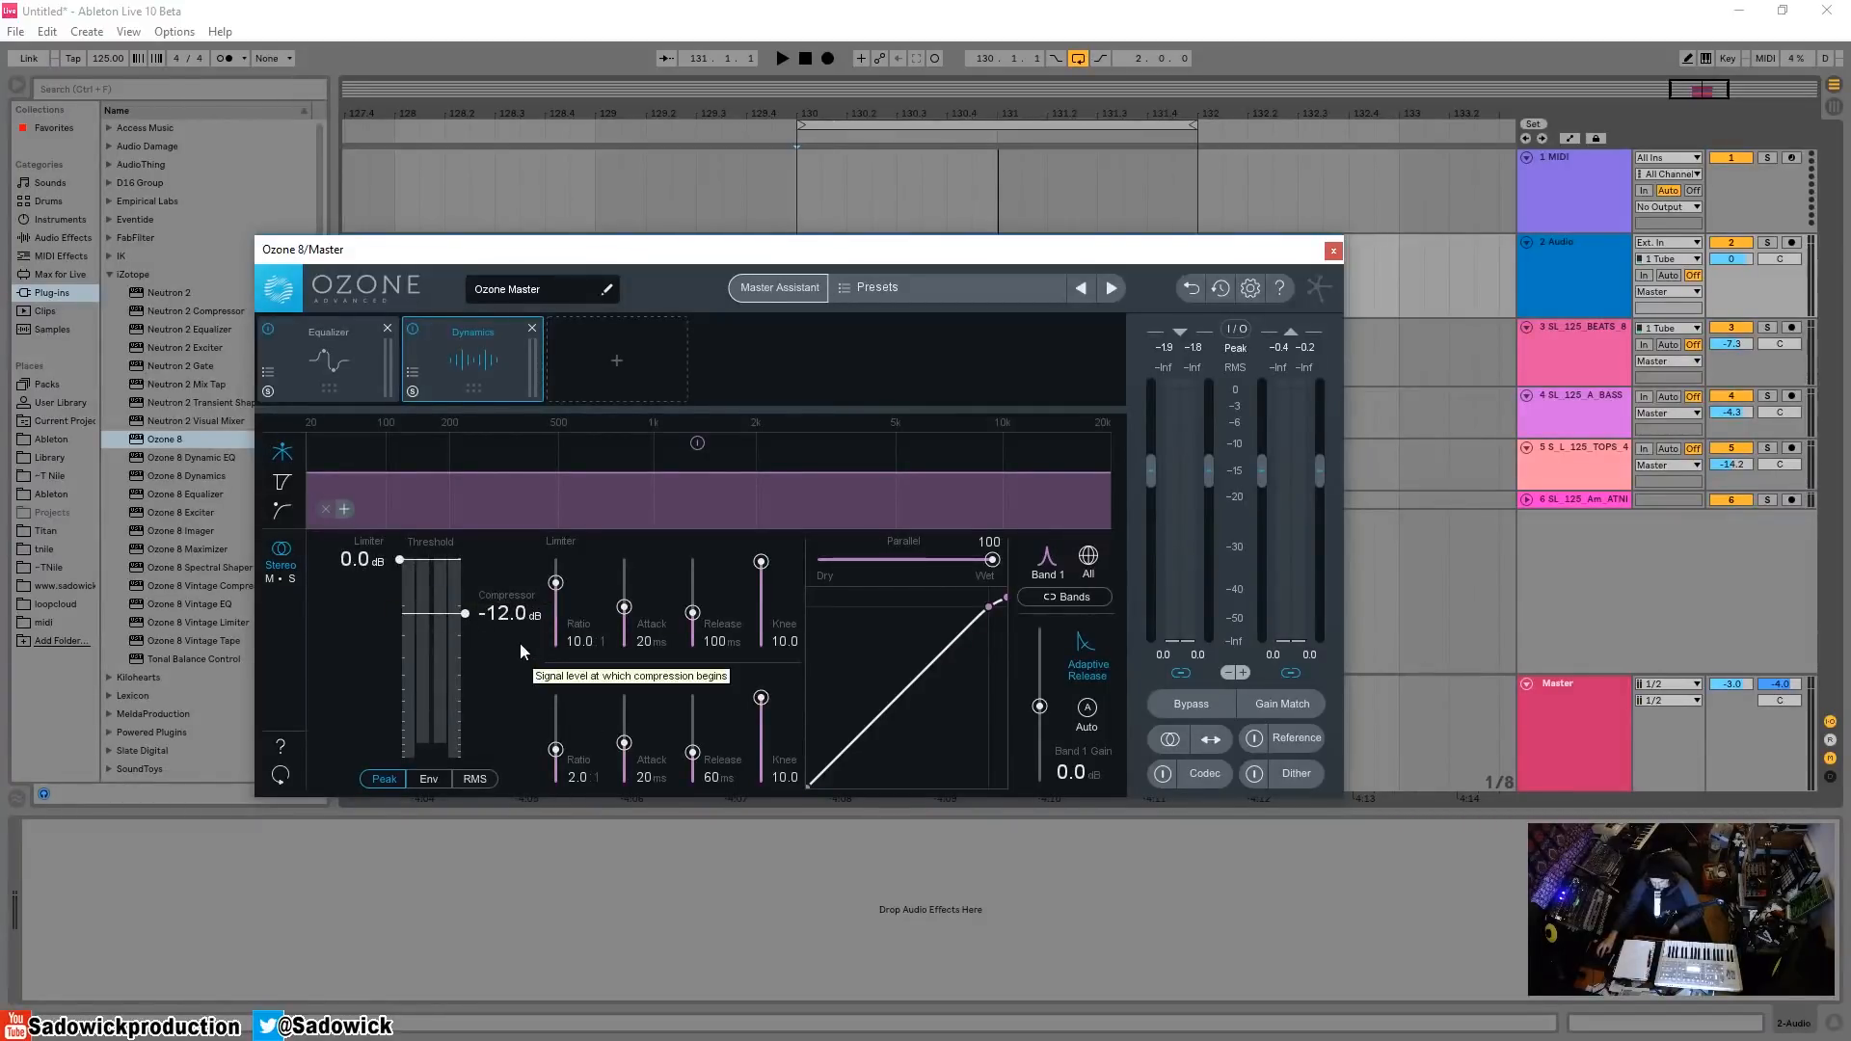
- Try compressor thresholds of -4.2, -11.9 and -9.2 dB while comparing Env and RMS detection, and return detection to Peak
left_click_drag(469, 620, 471, 582)
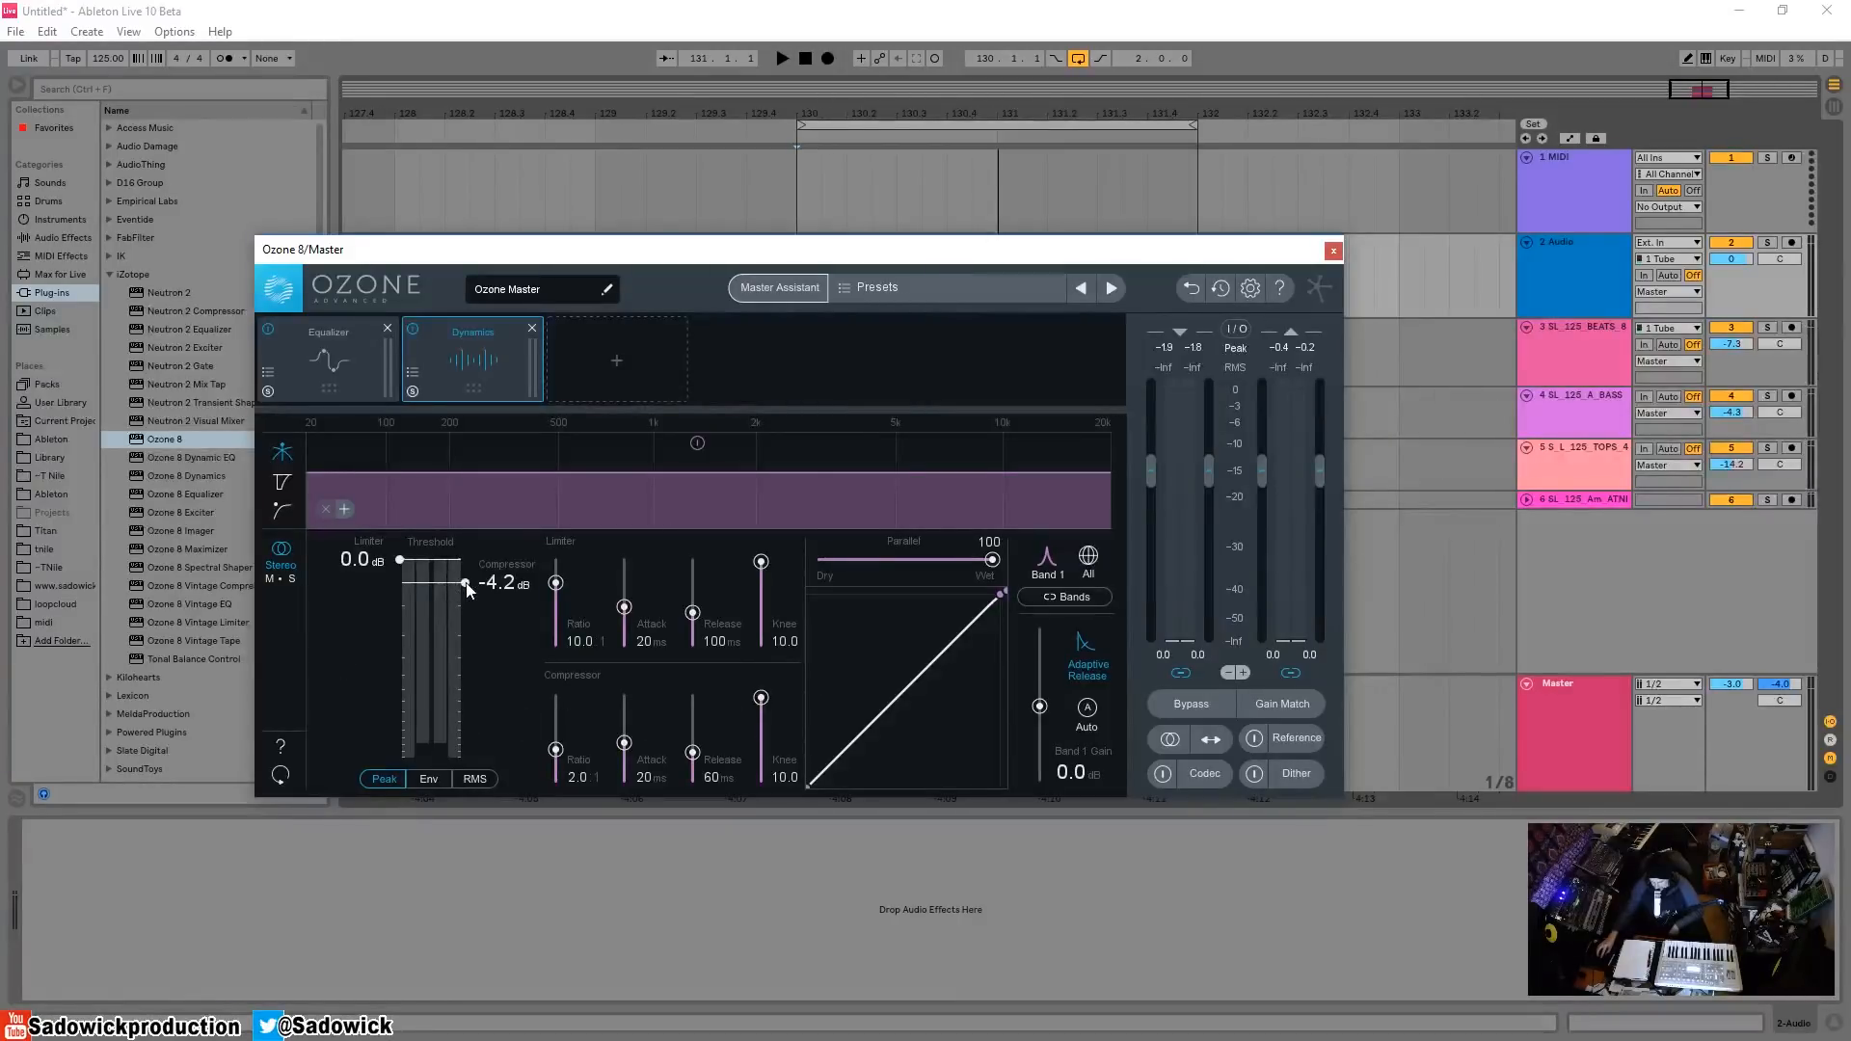
left_click_drag(467, 590, 467, 613)
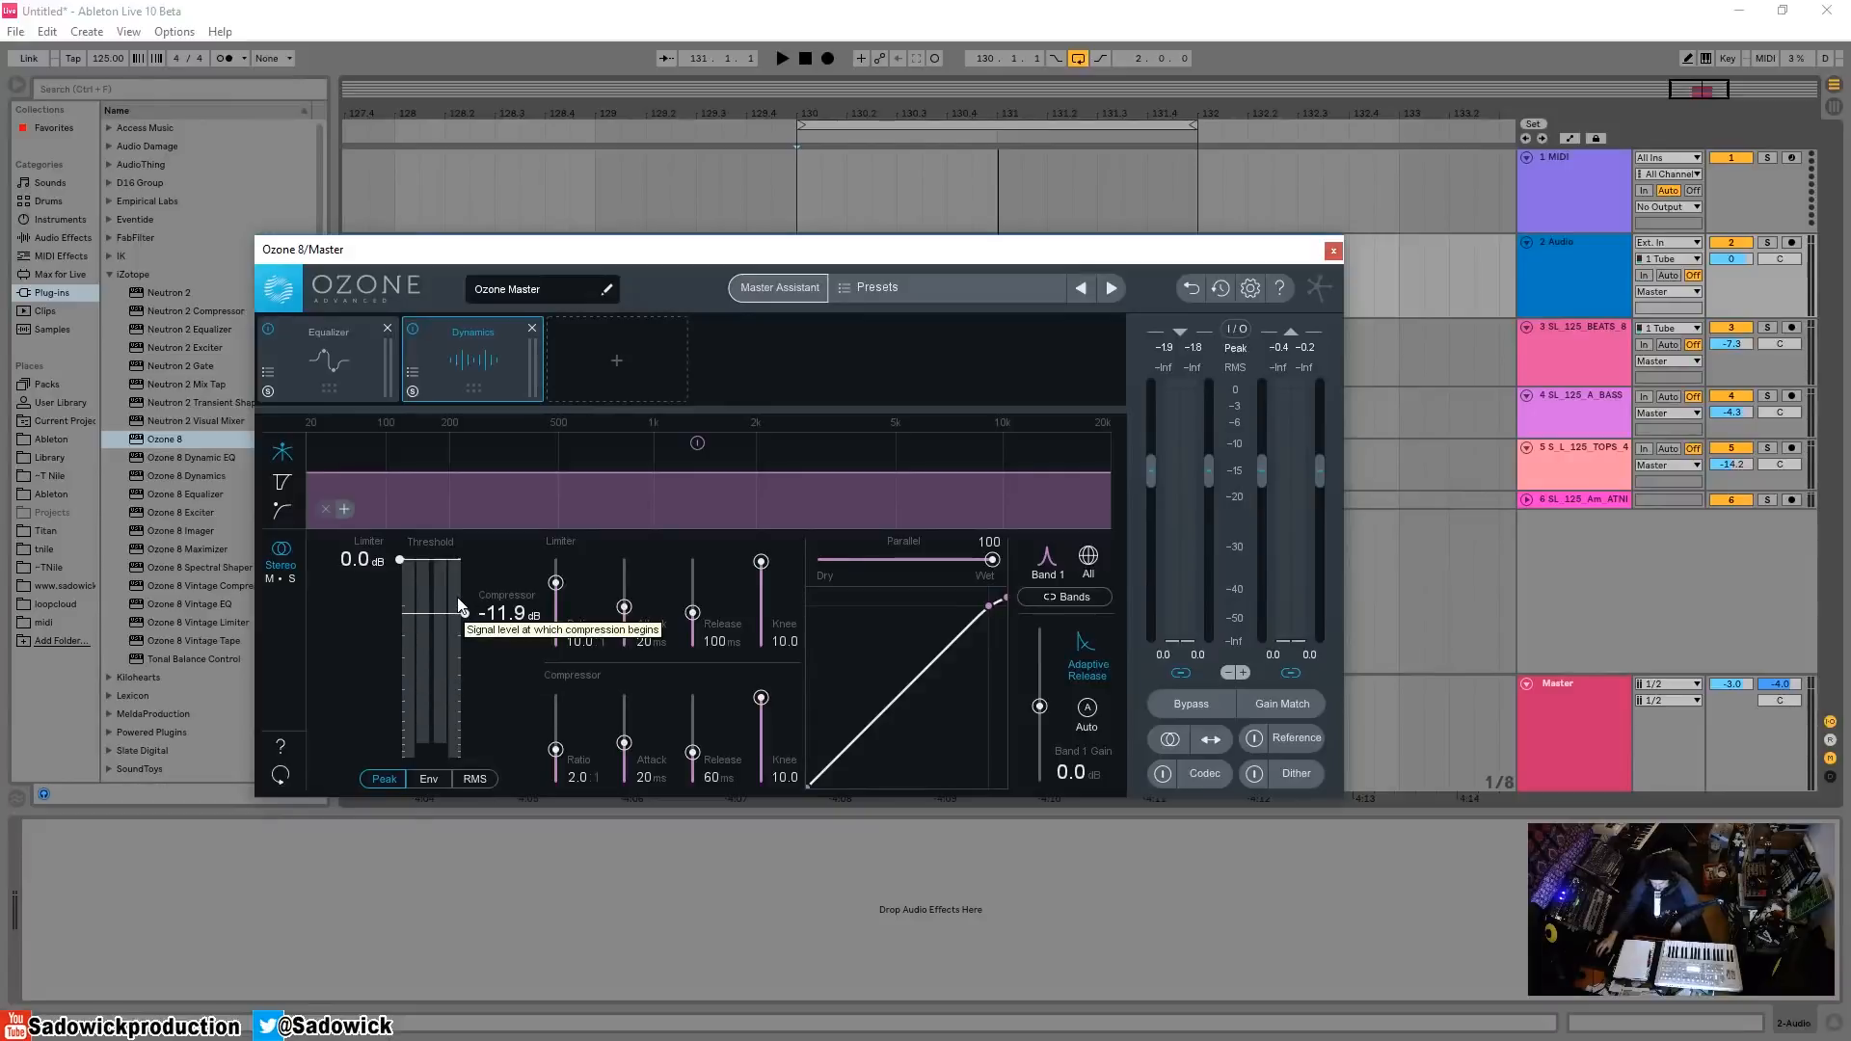
left_click(438, 777)
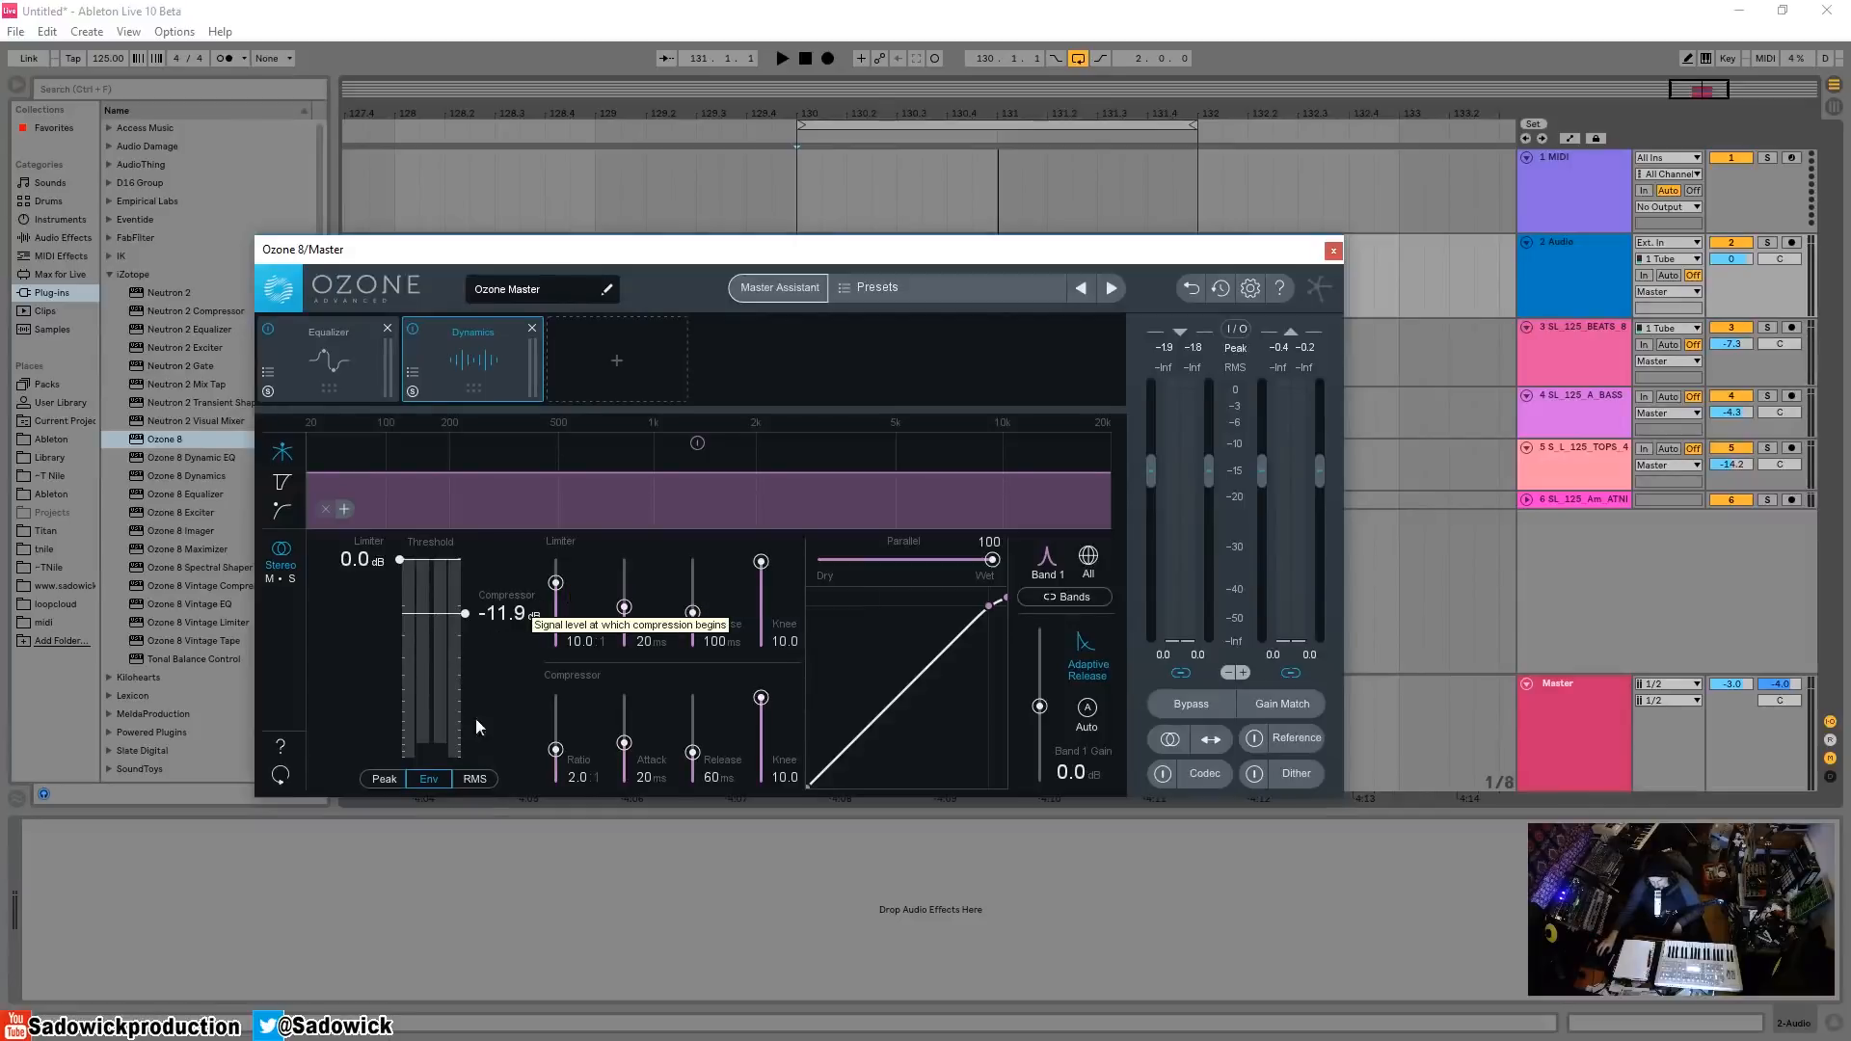
left_click_drag(465, 614, 465, 605)
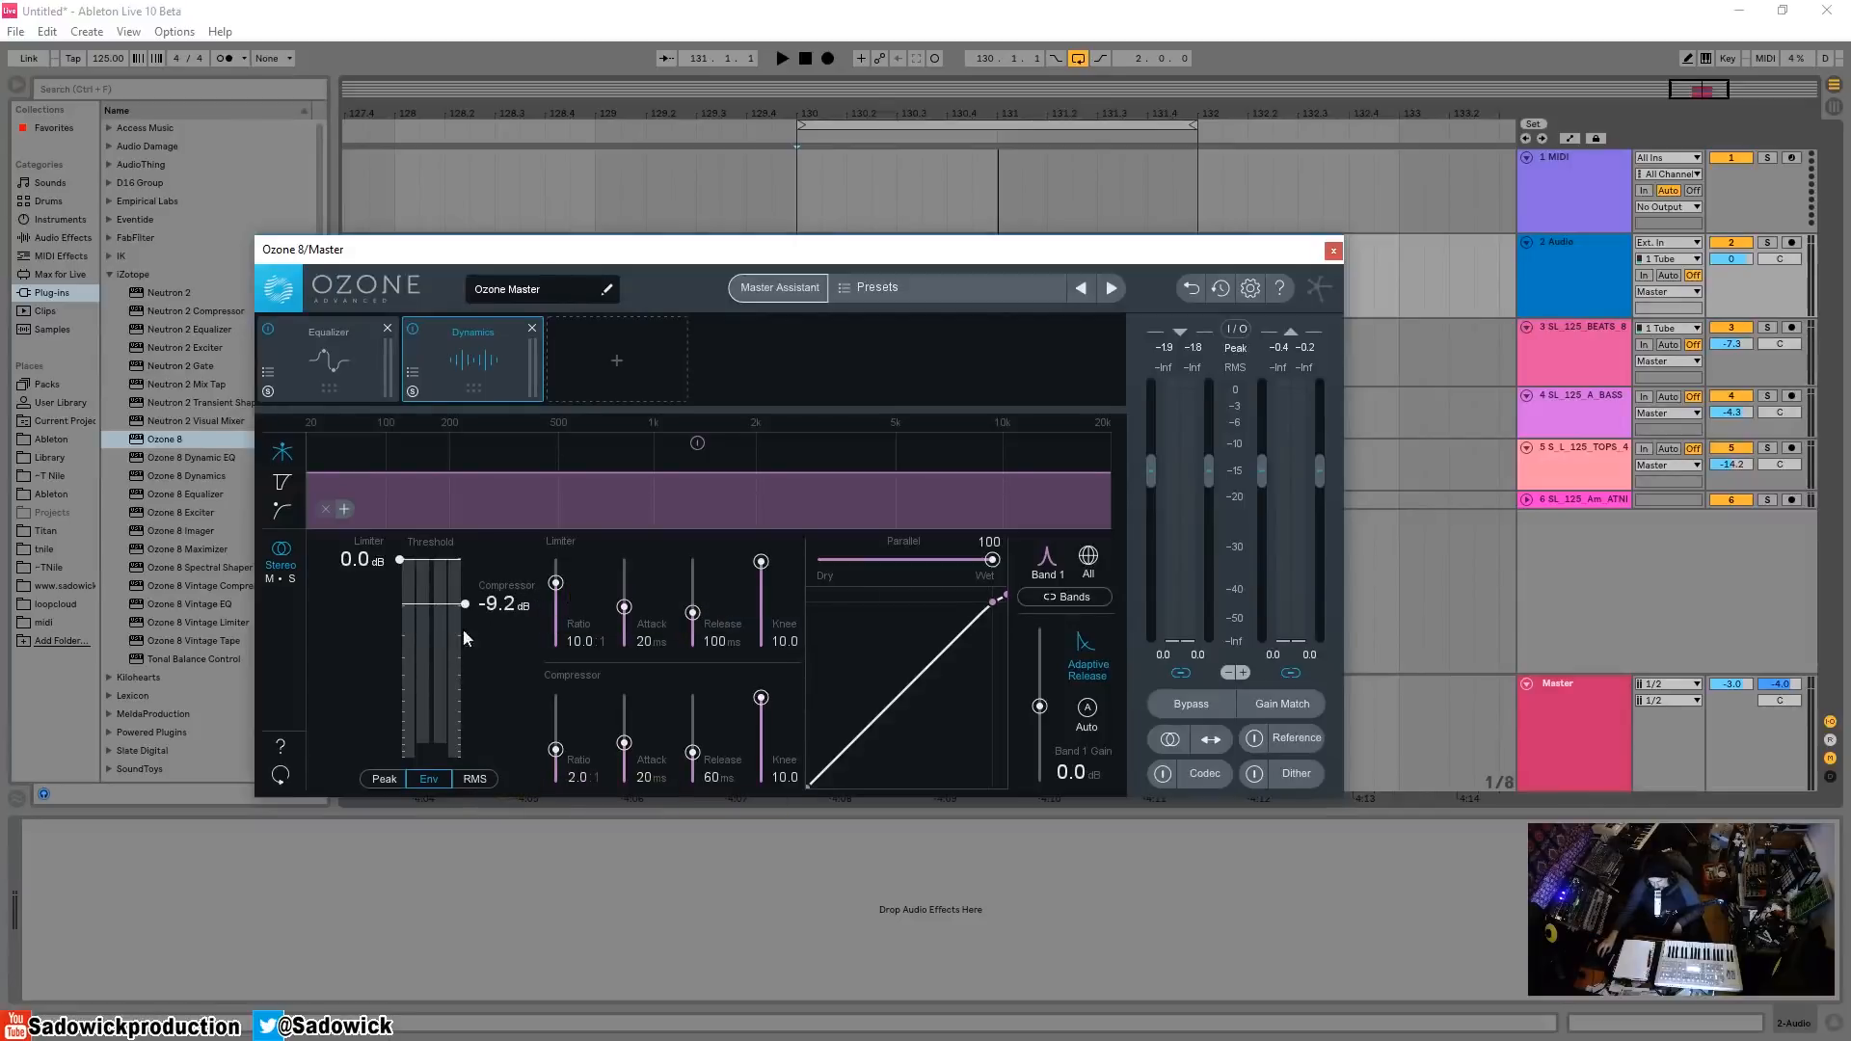
left_click(484, 781)
left_click(448, 772)
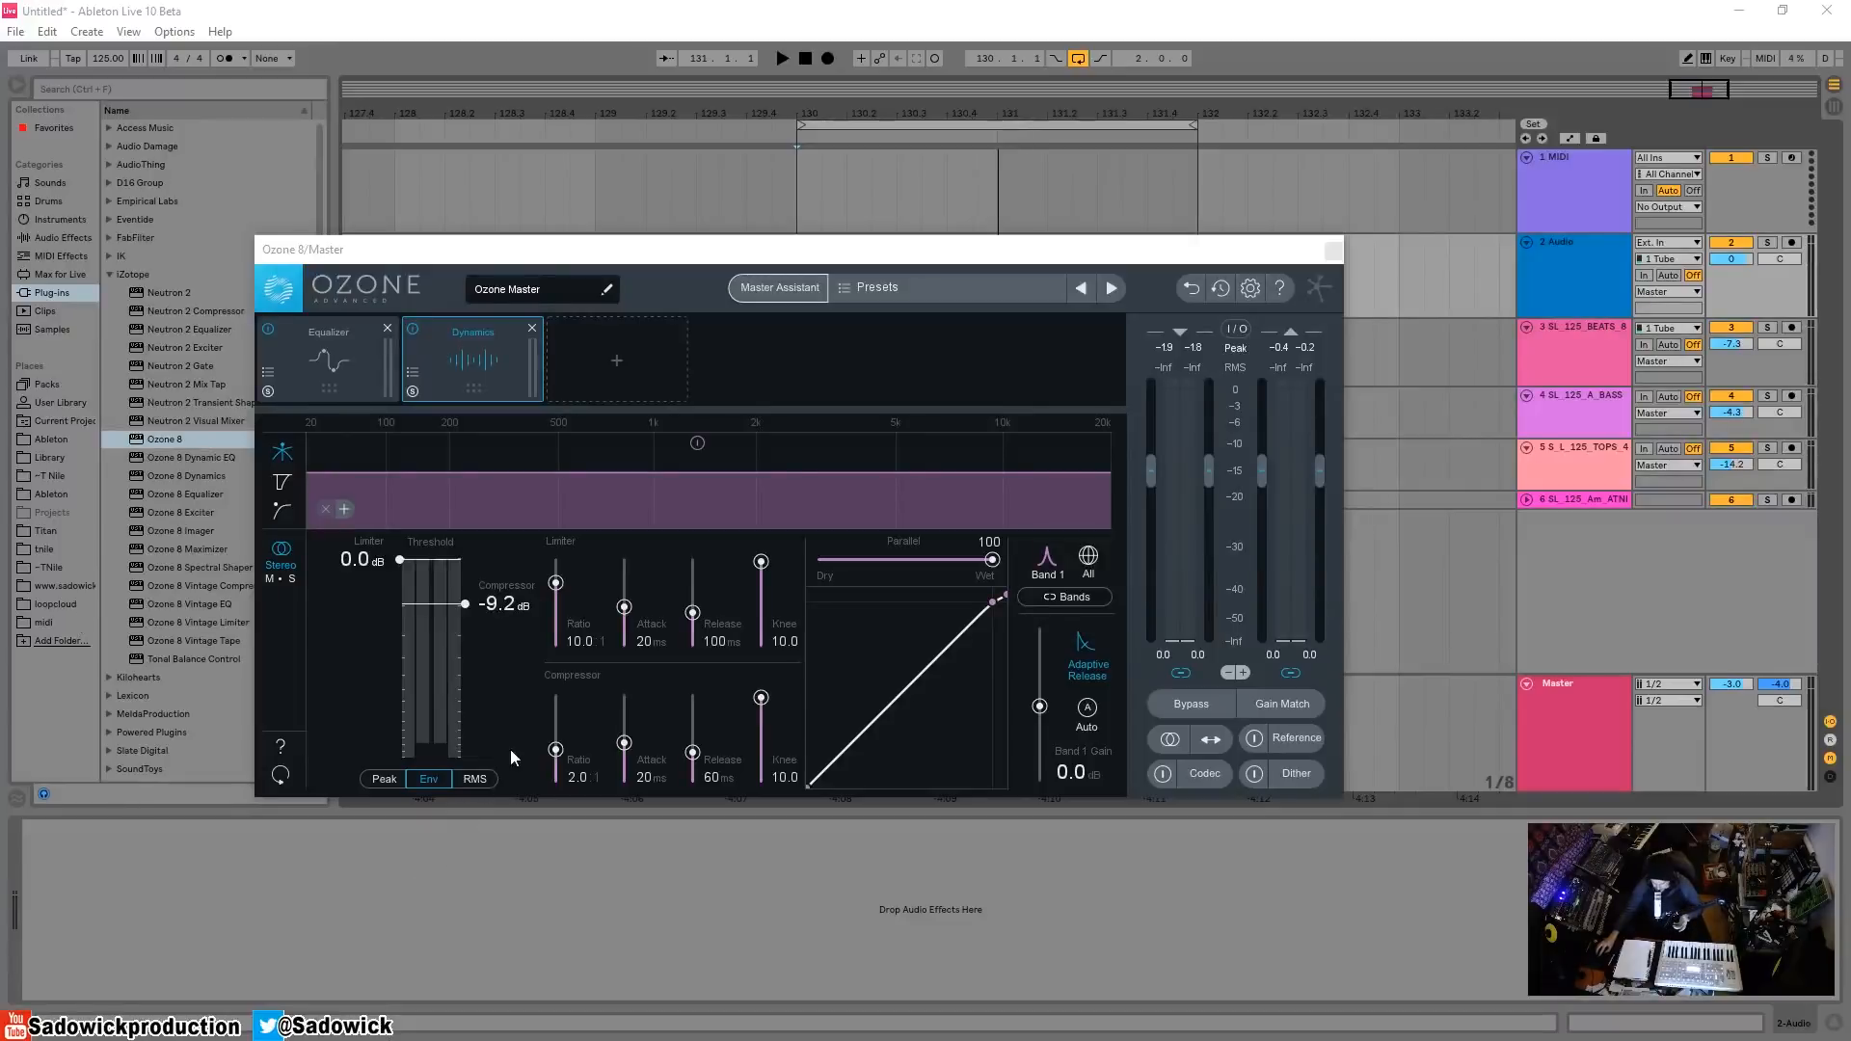
left_click(483, 785)
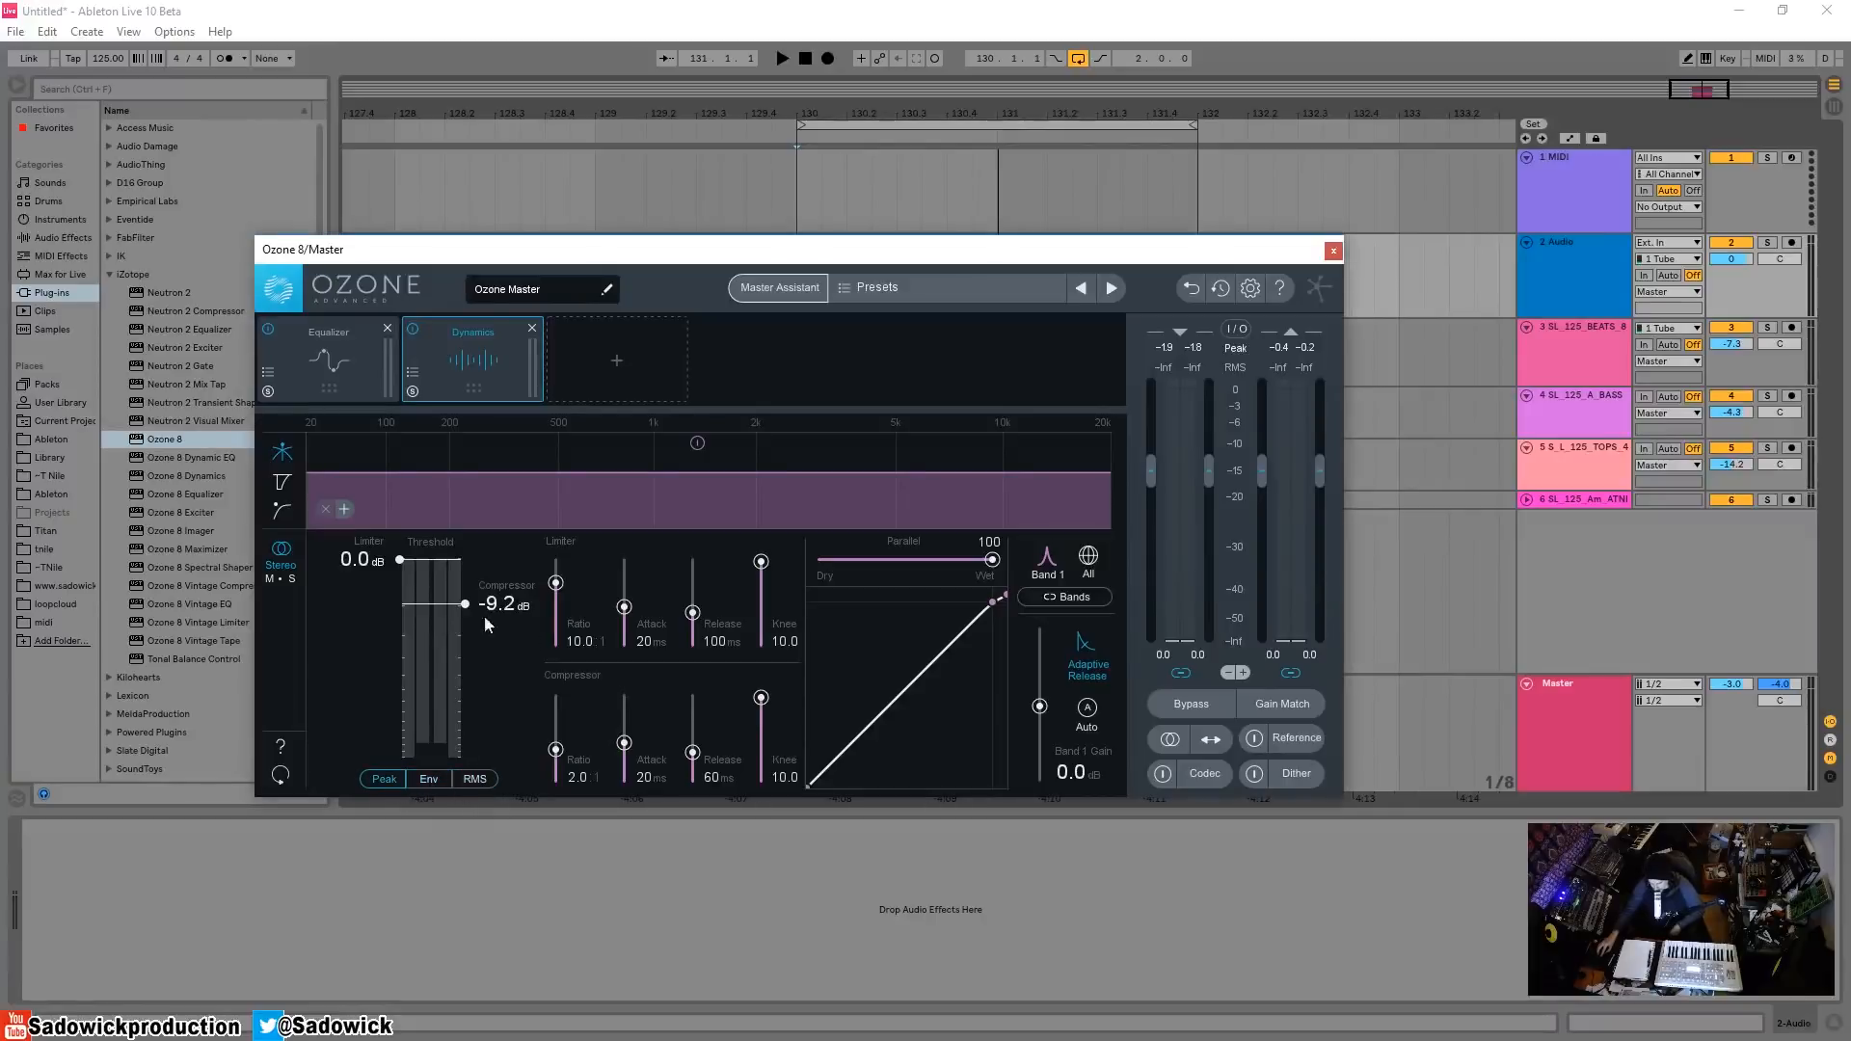
- Set the compressor threshold to -10.0 dB with both Knees at 0.0, and try the Parallel mix at 39 before resetting it to 100
left_click_drag(467, 605, 466, 608)
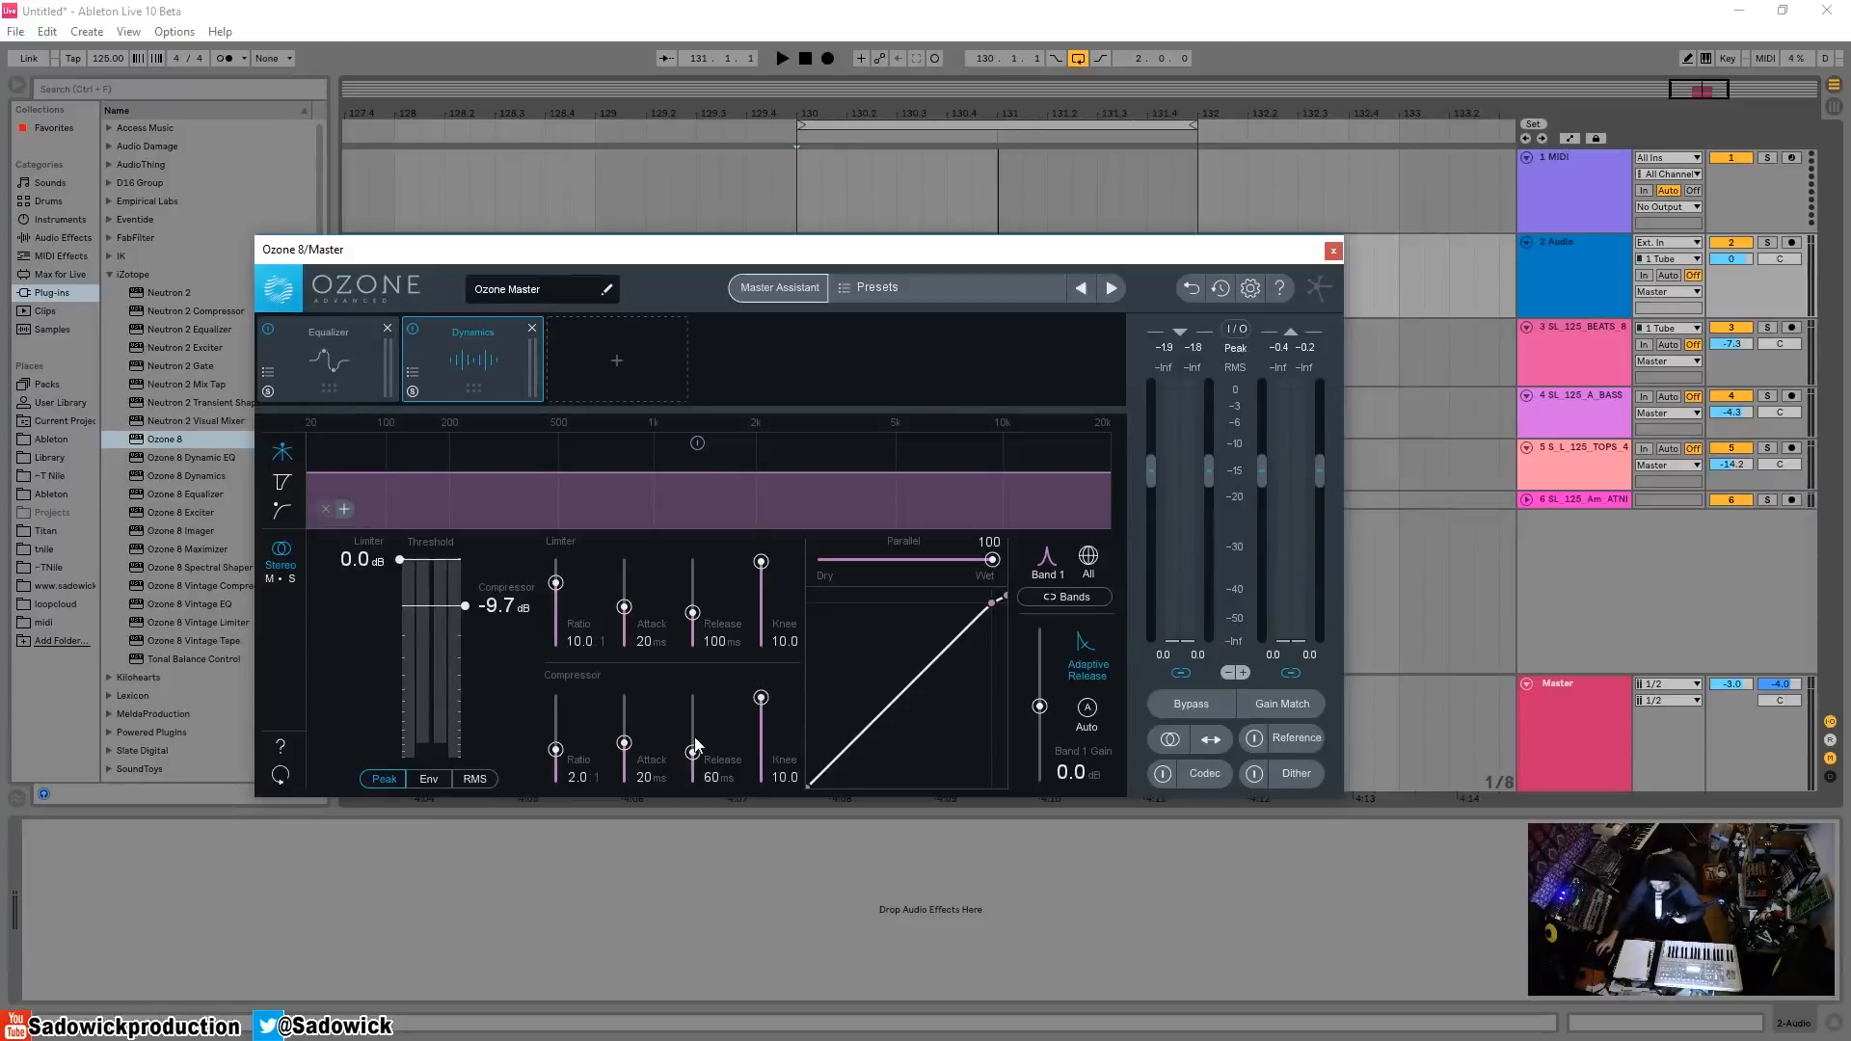
left_click_drag(761, 697, 756, 796)
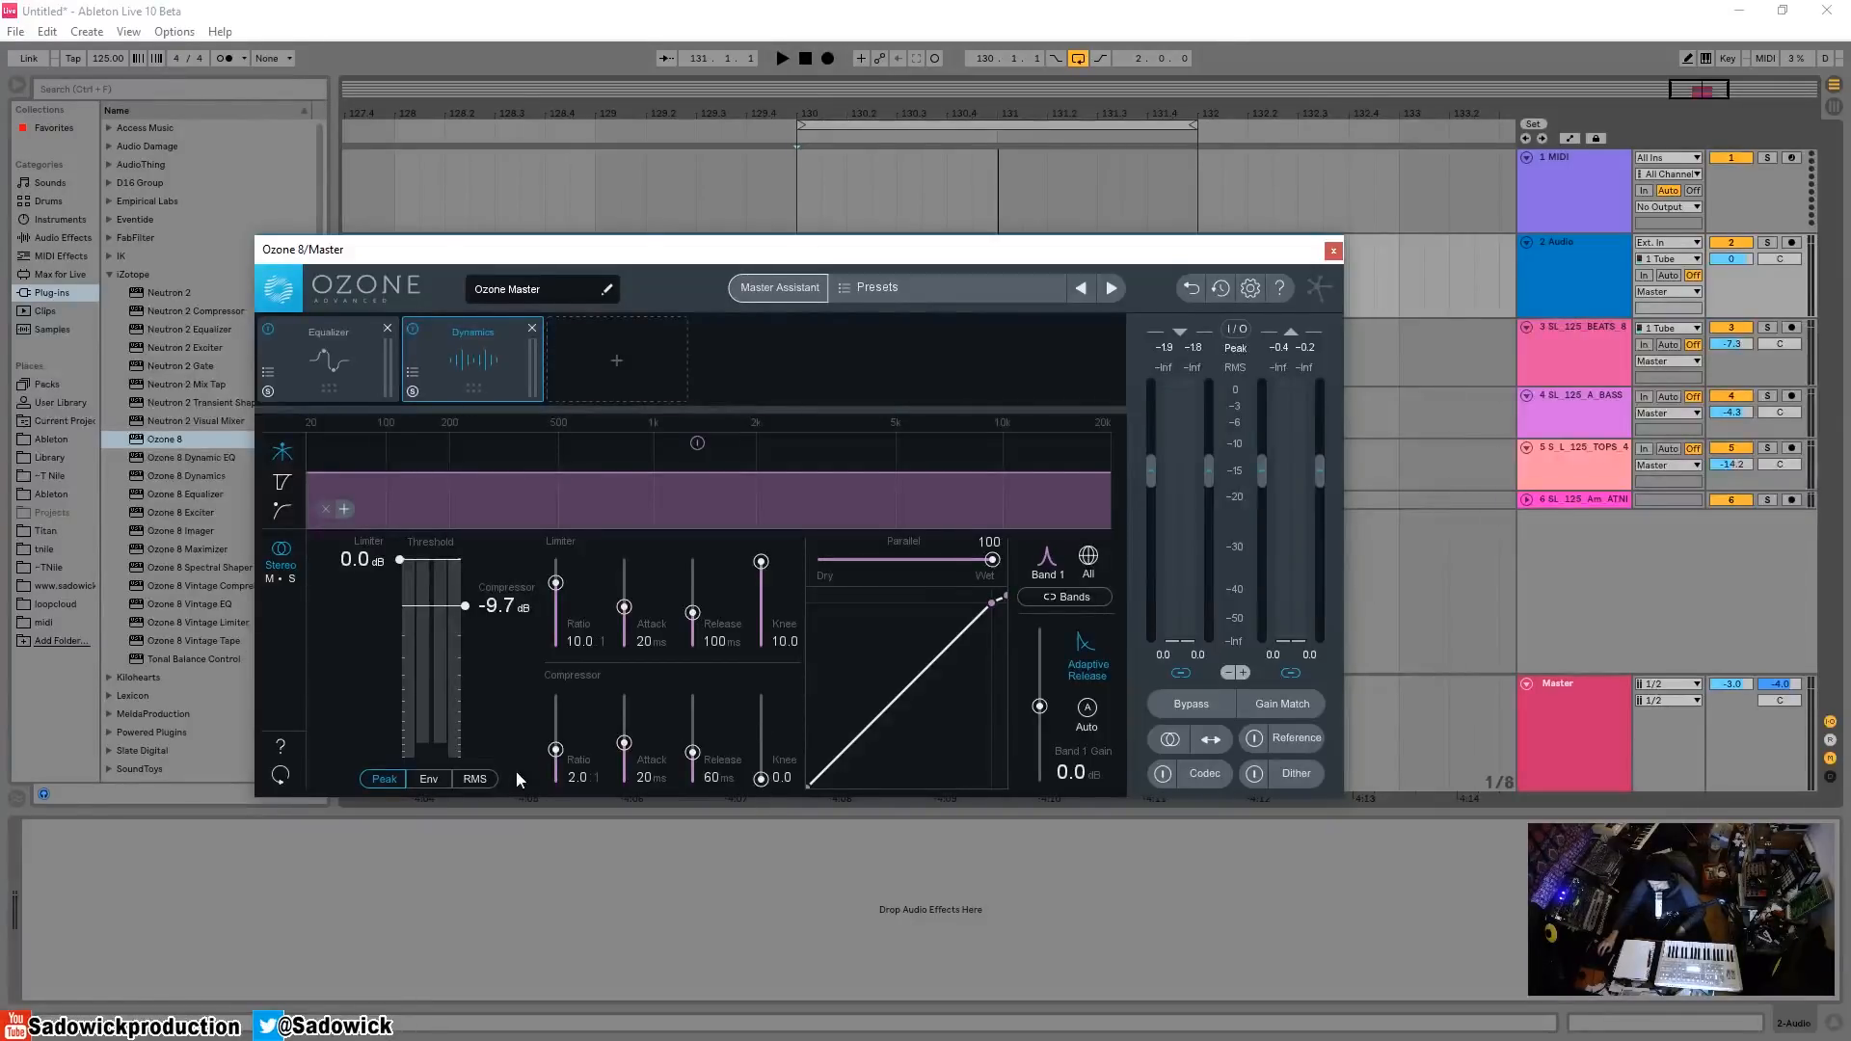
mouse_move(555, 750)
left_mouse_down()
mouse_move(560, 680)
mouse_move(561, 791)
mouse_move(558, 724)
left_mouse_up()
left_click_drag(467, 605, 469, 608)
left_click_drag(762, 562, 775, 613)
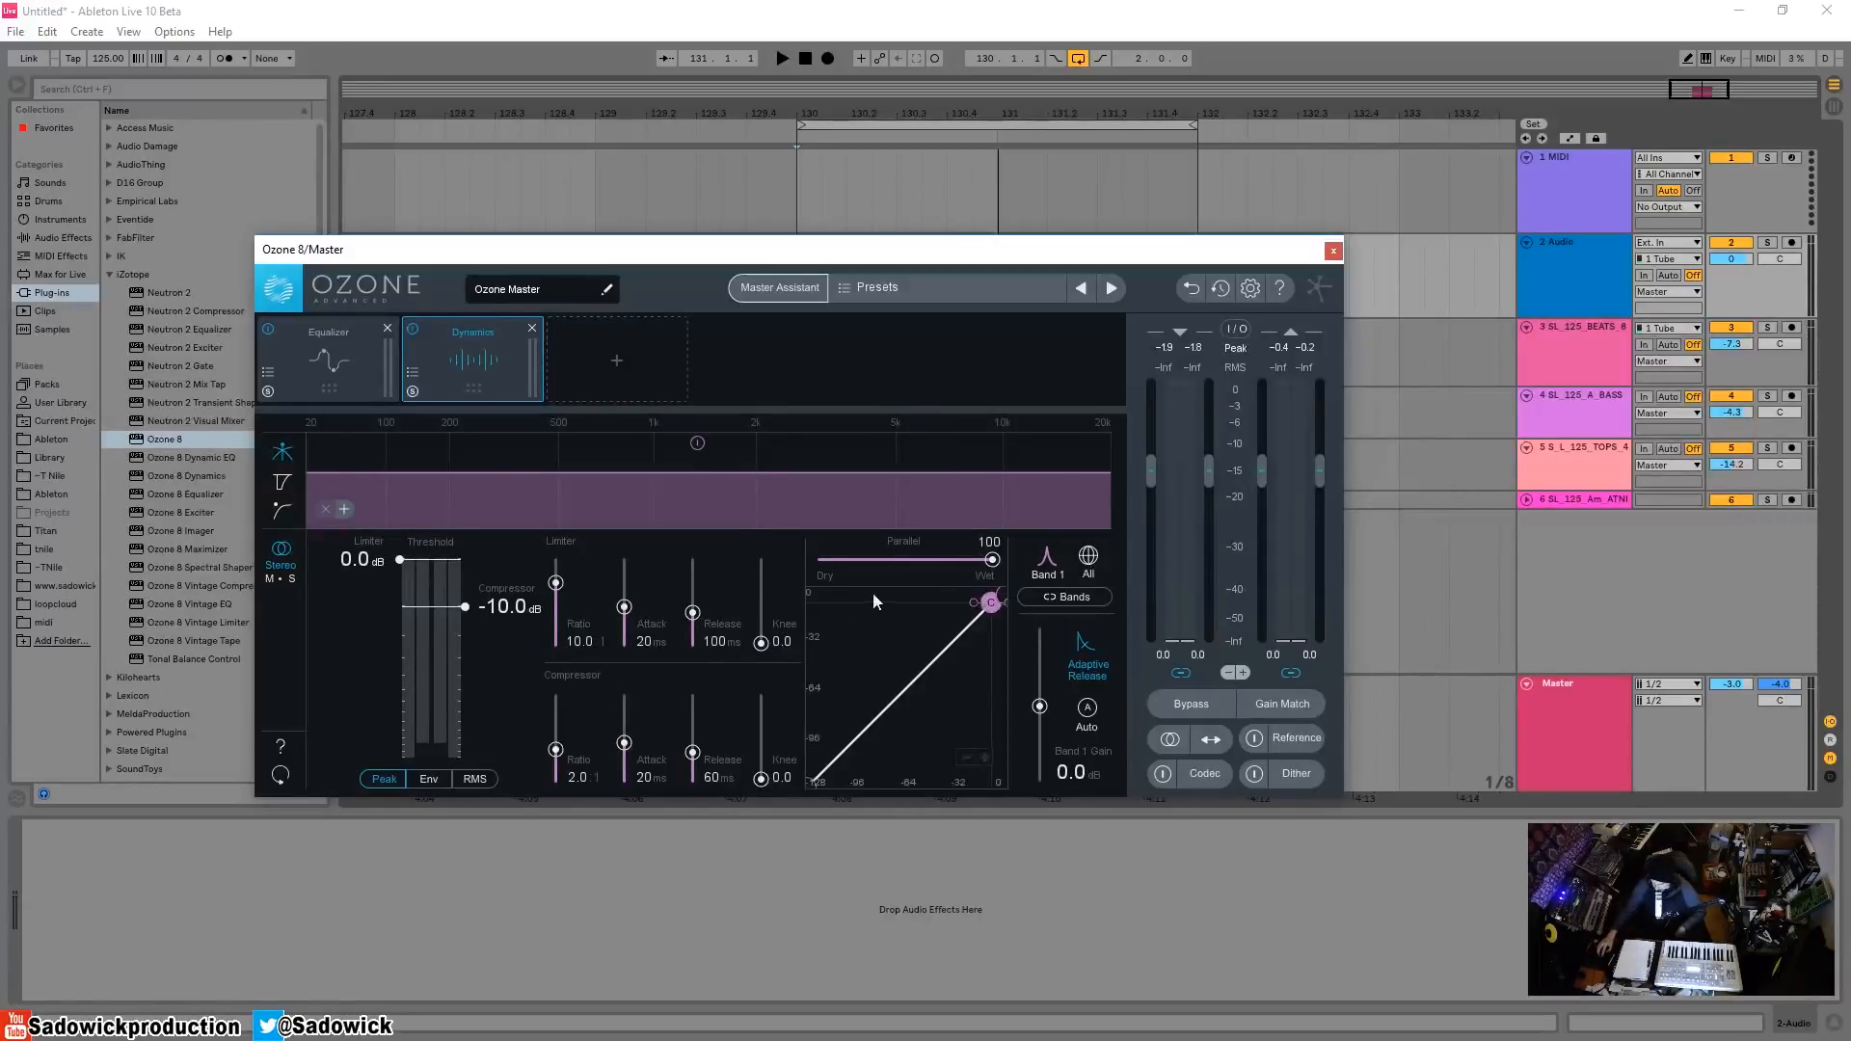
left_click_drag(992, 559, 886, 567)
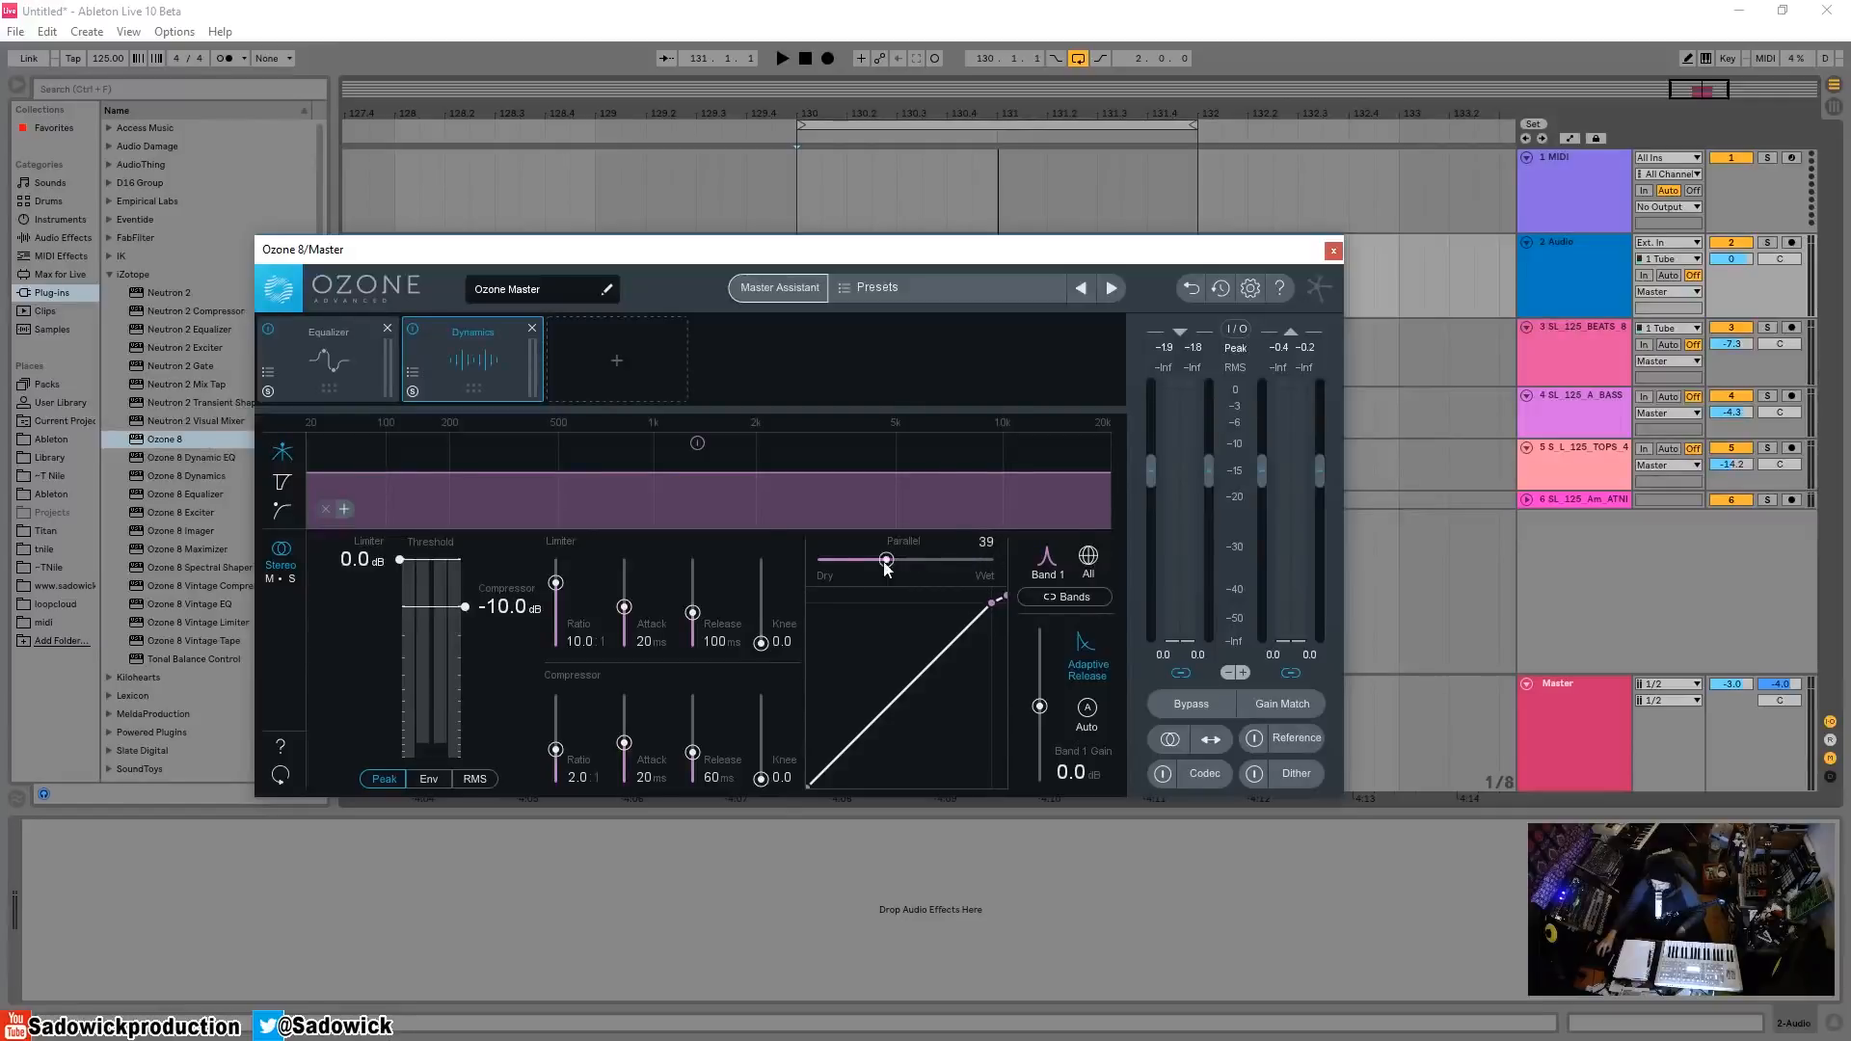
double_click(886, 567)
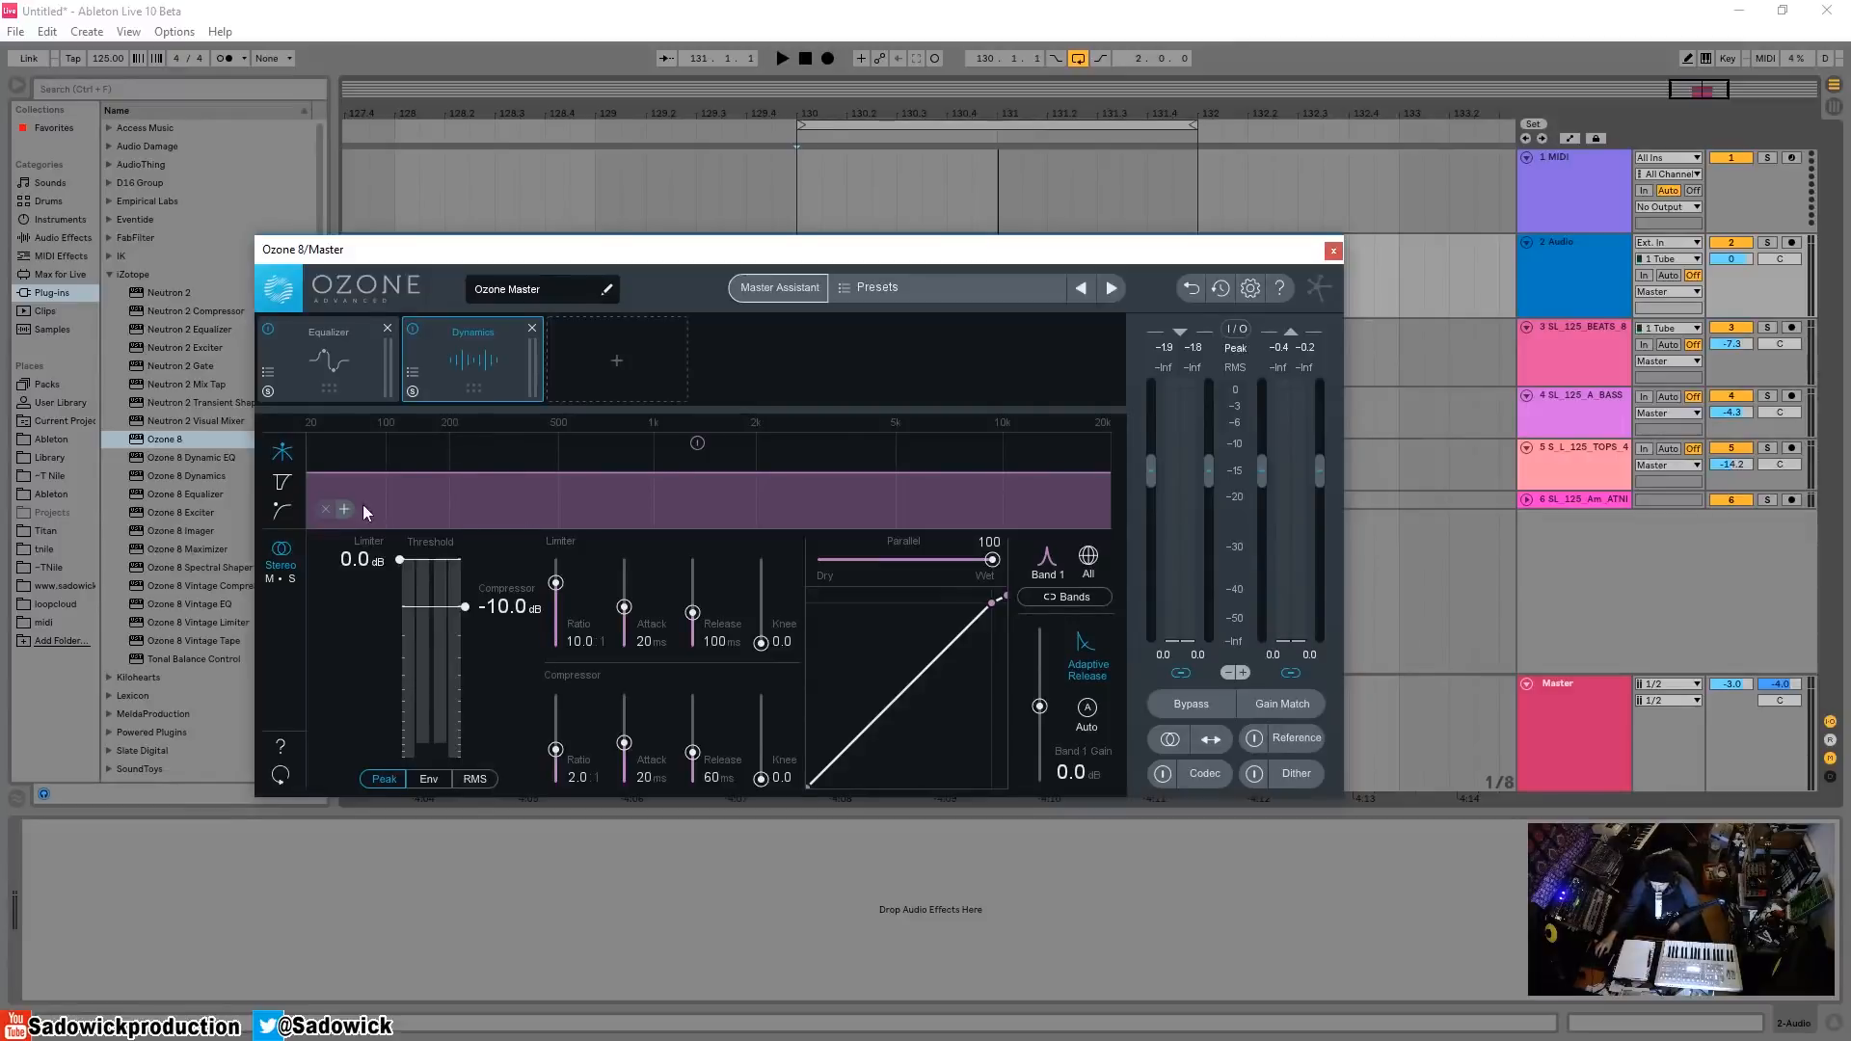
- In the gain reduction trace view, audition a -11.7 dB compressor threshold with a 1607 ms Release, and reset the Release to 60 ms
left_click(291, 484)
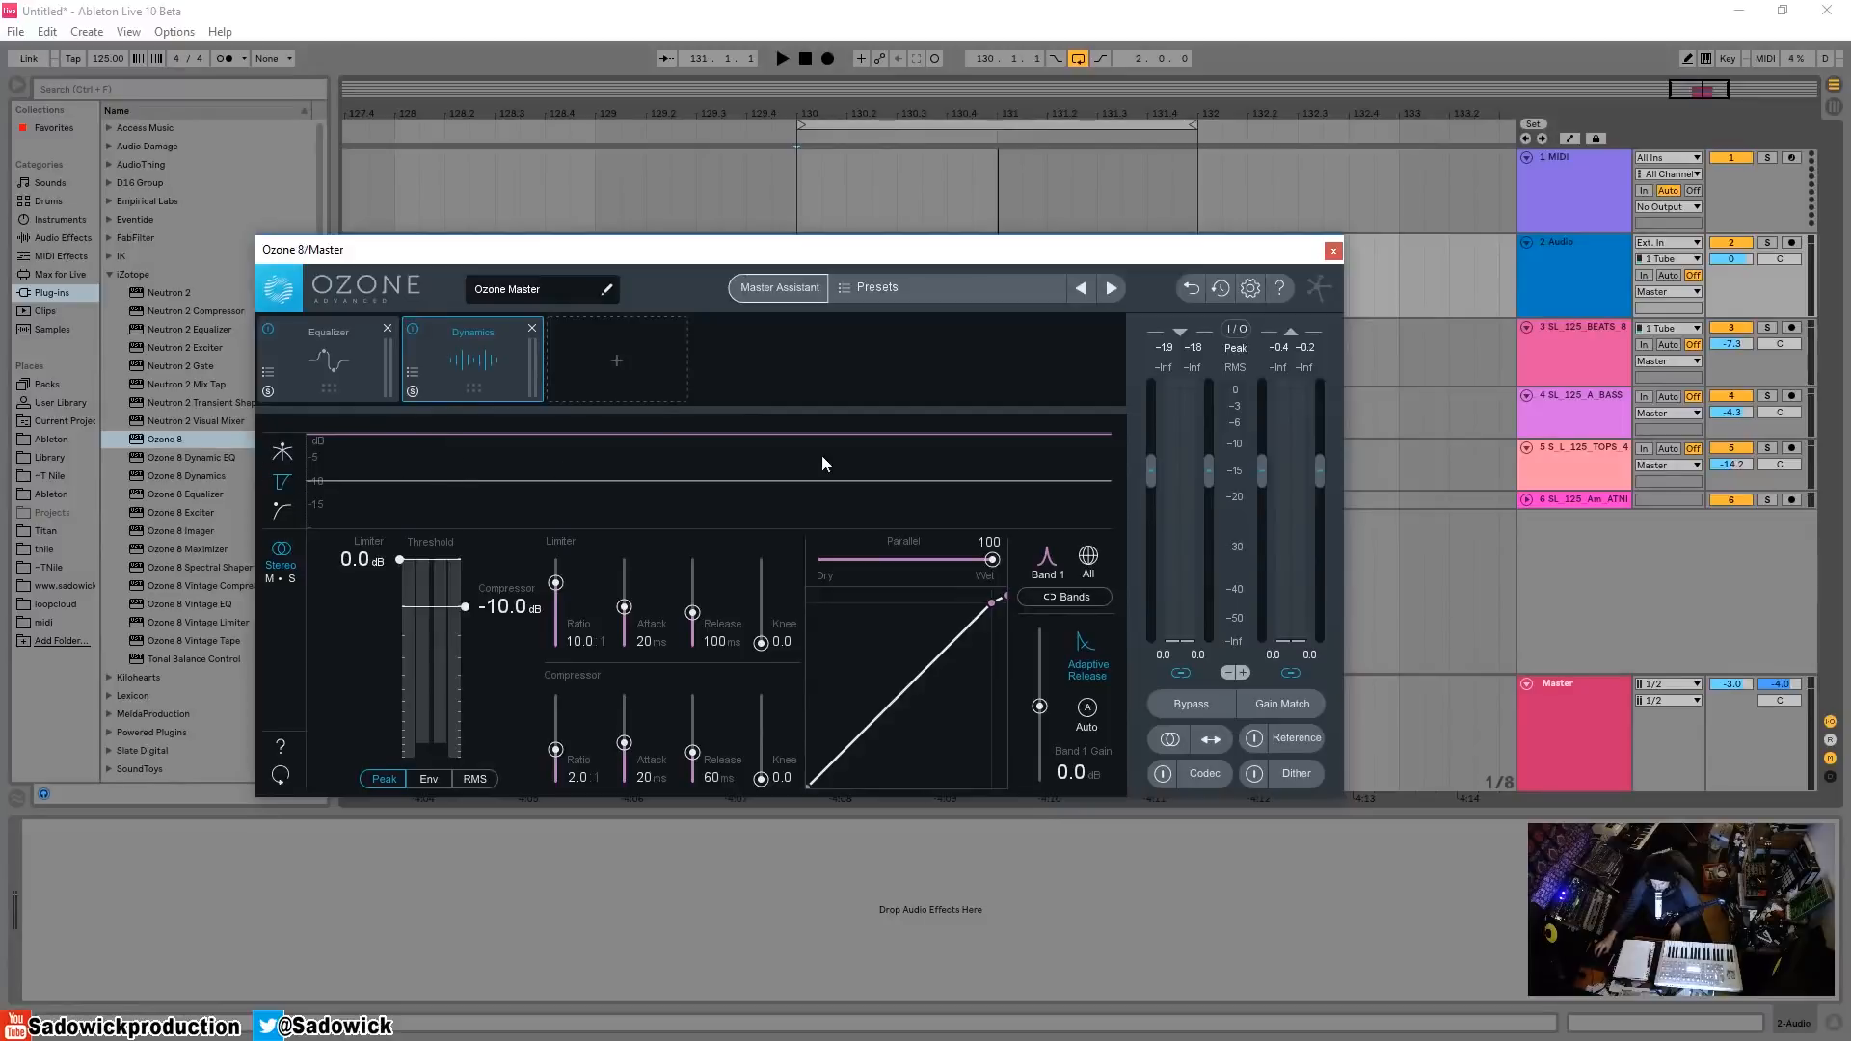
key("space")
left_click_drag(464, 607, 466, 613)
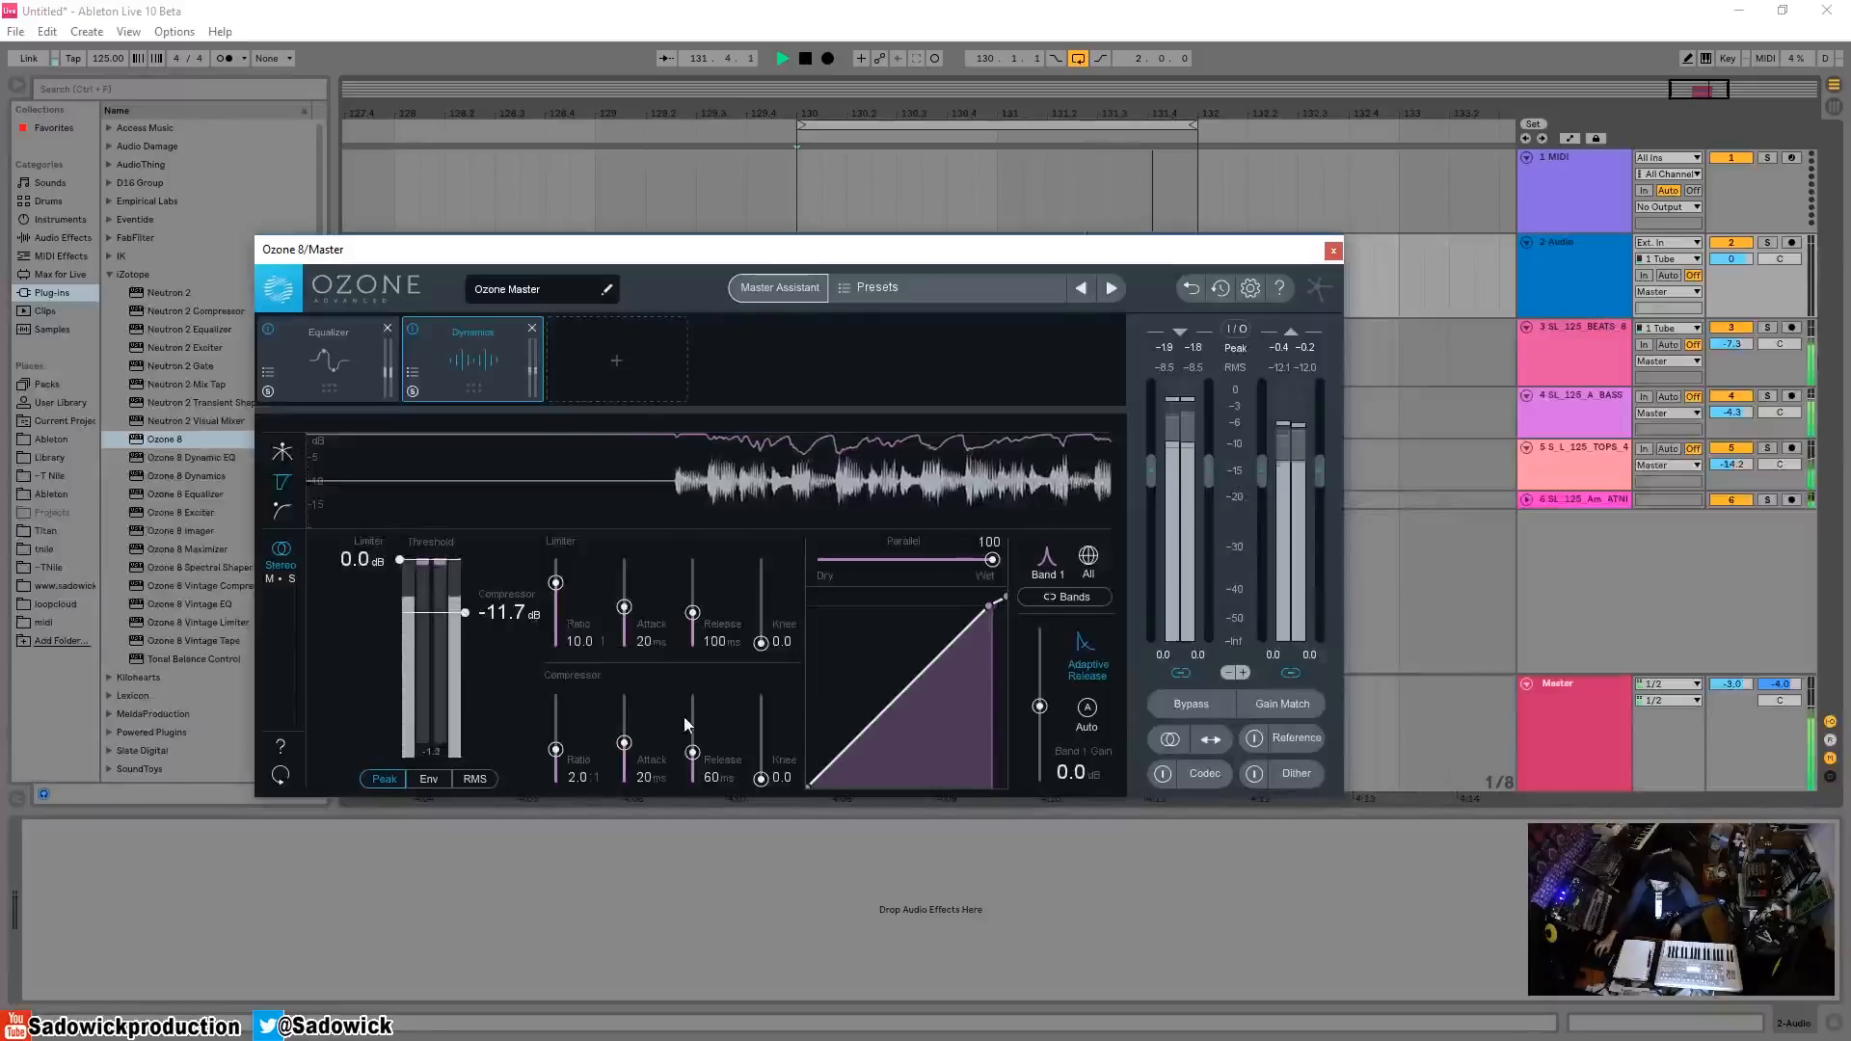
left_click_drag(688, 753, 690, 717)
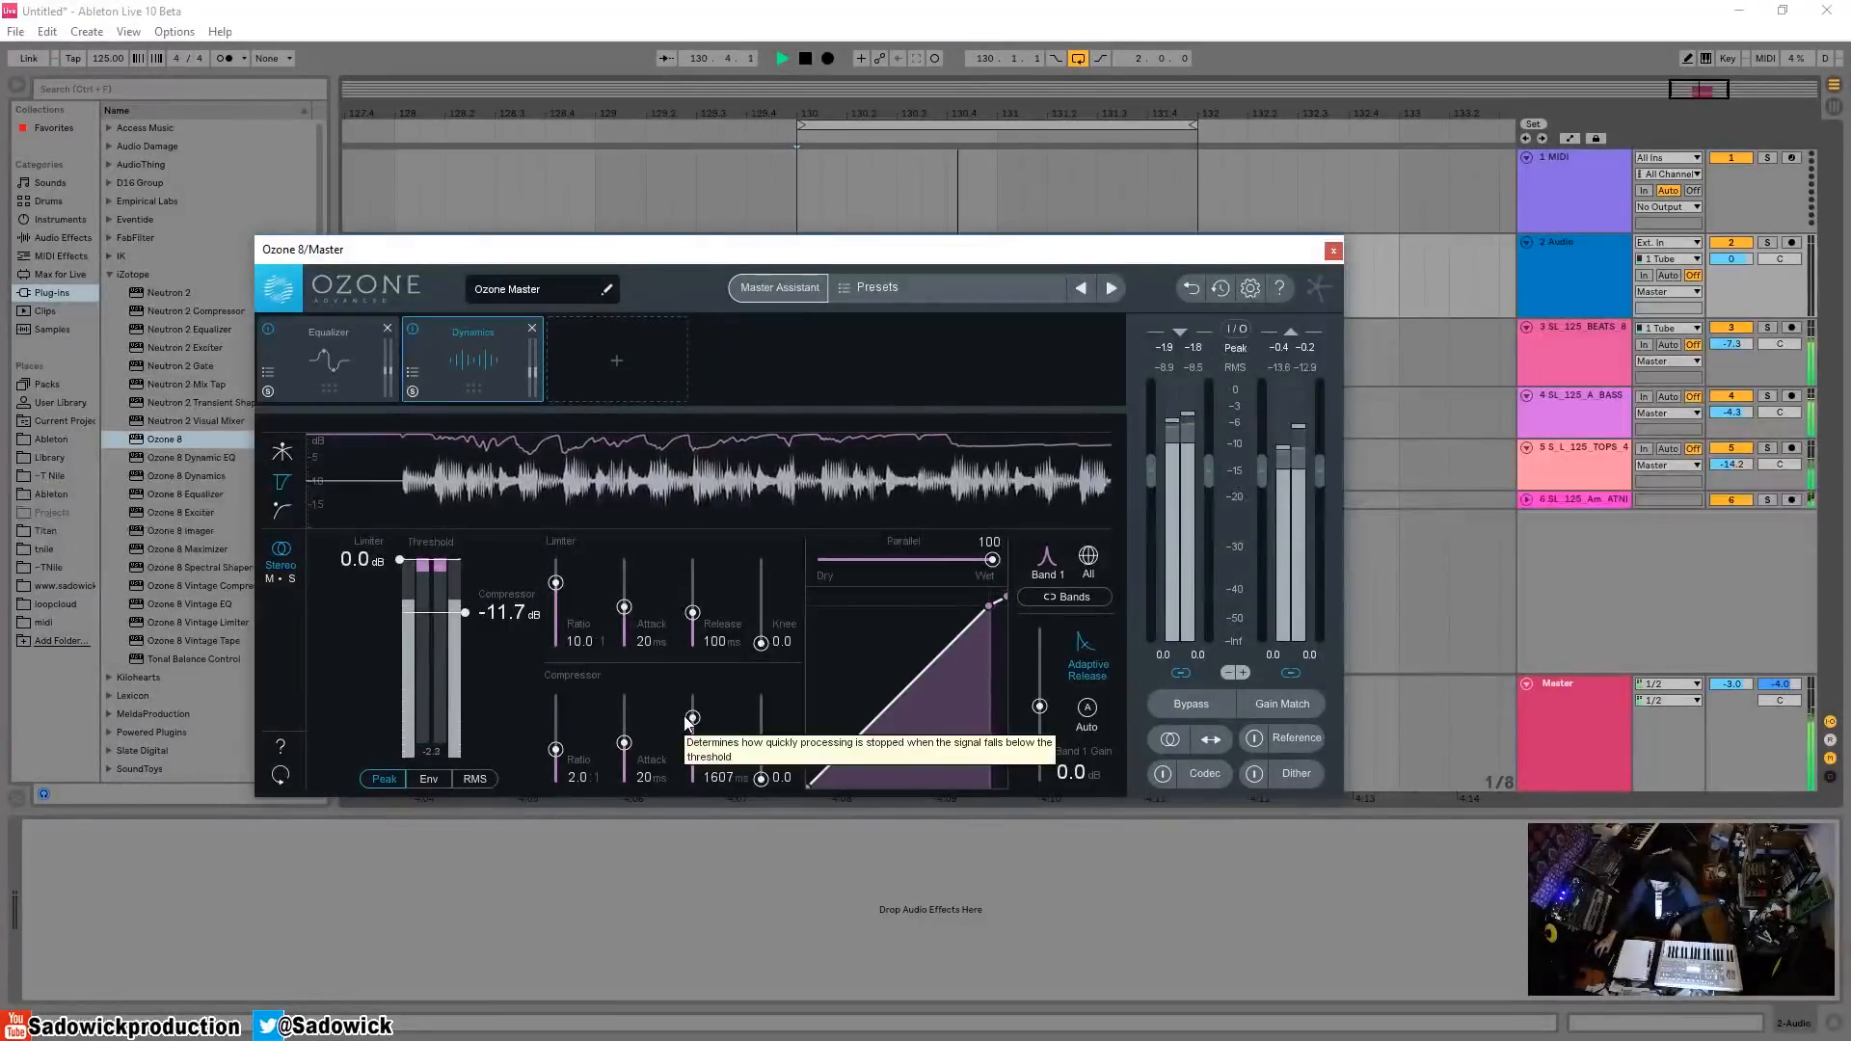
key("space")
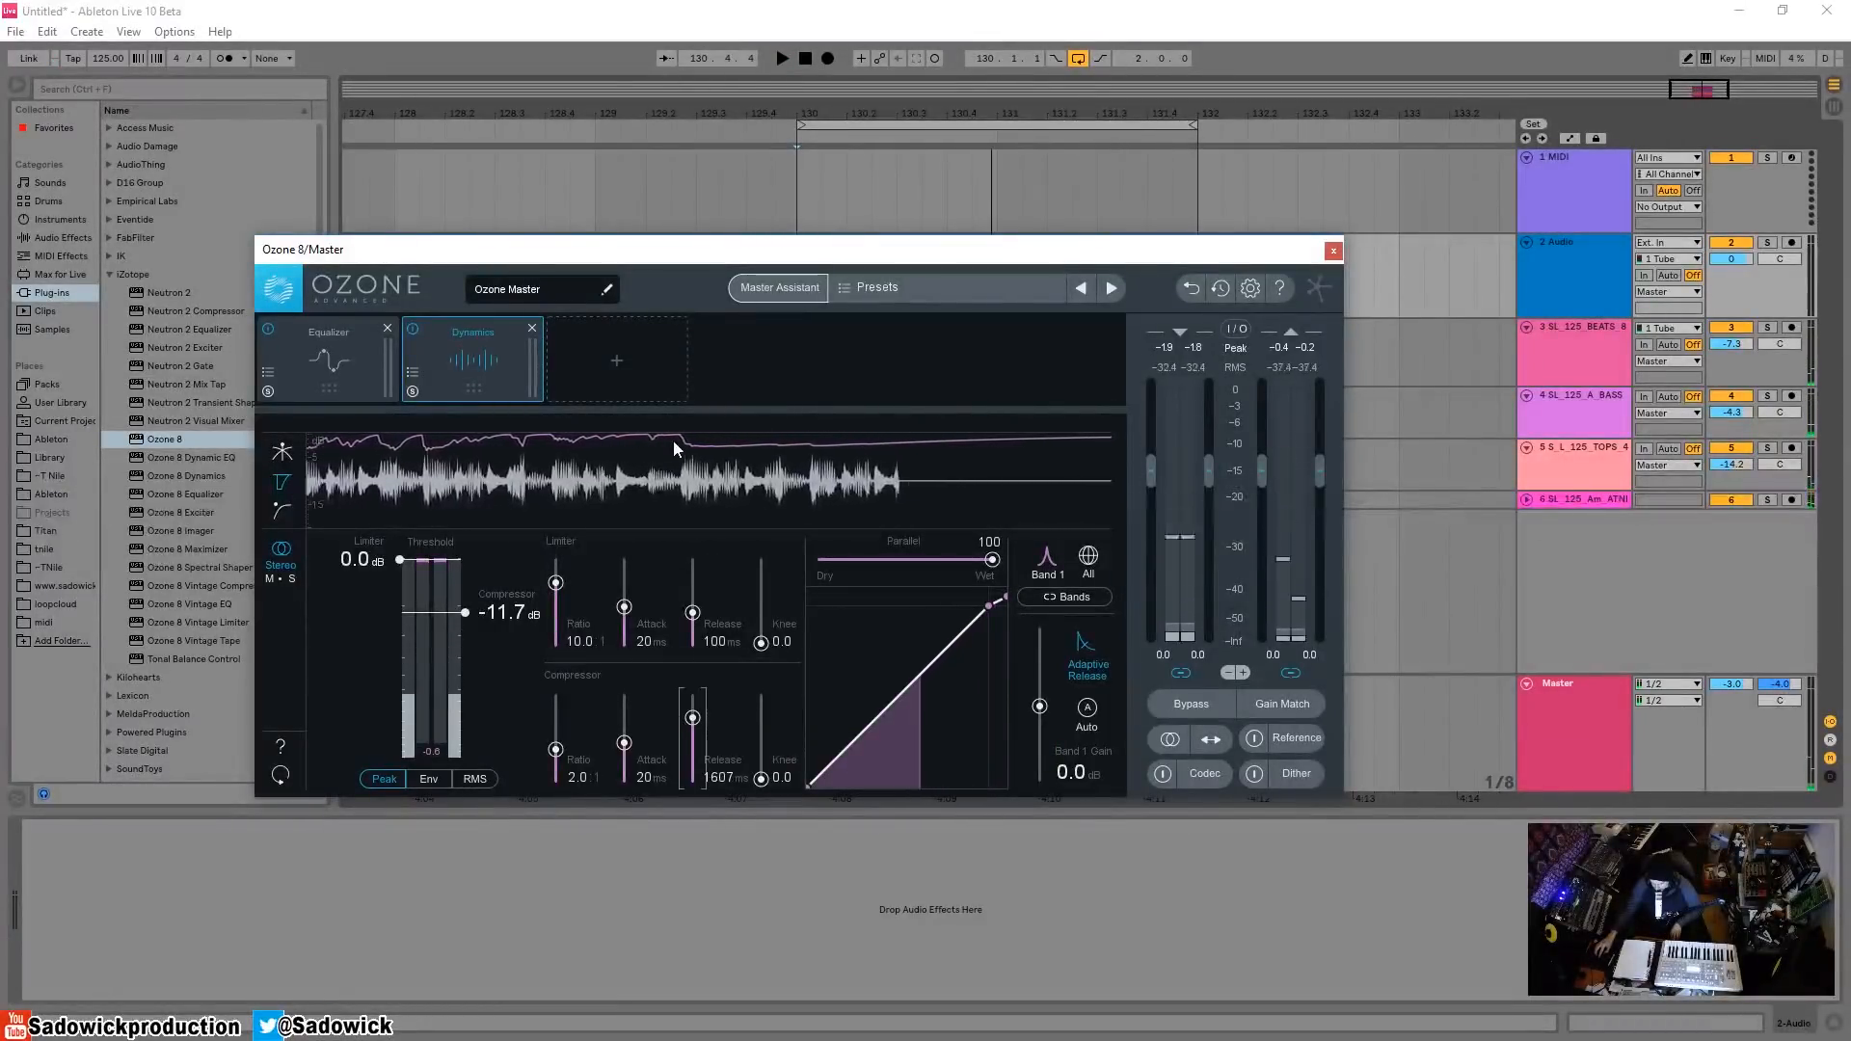
double_click(692, 718)
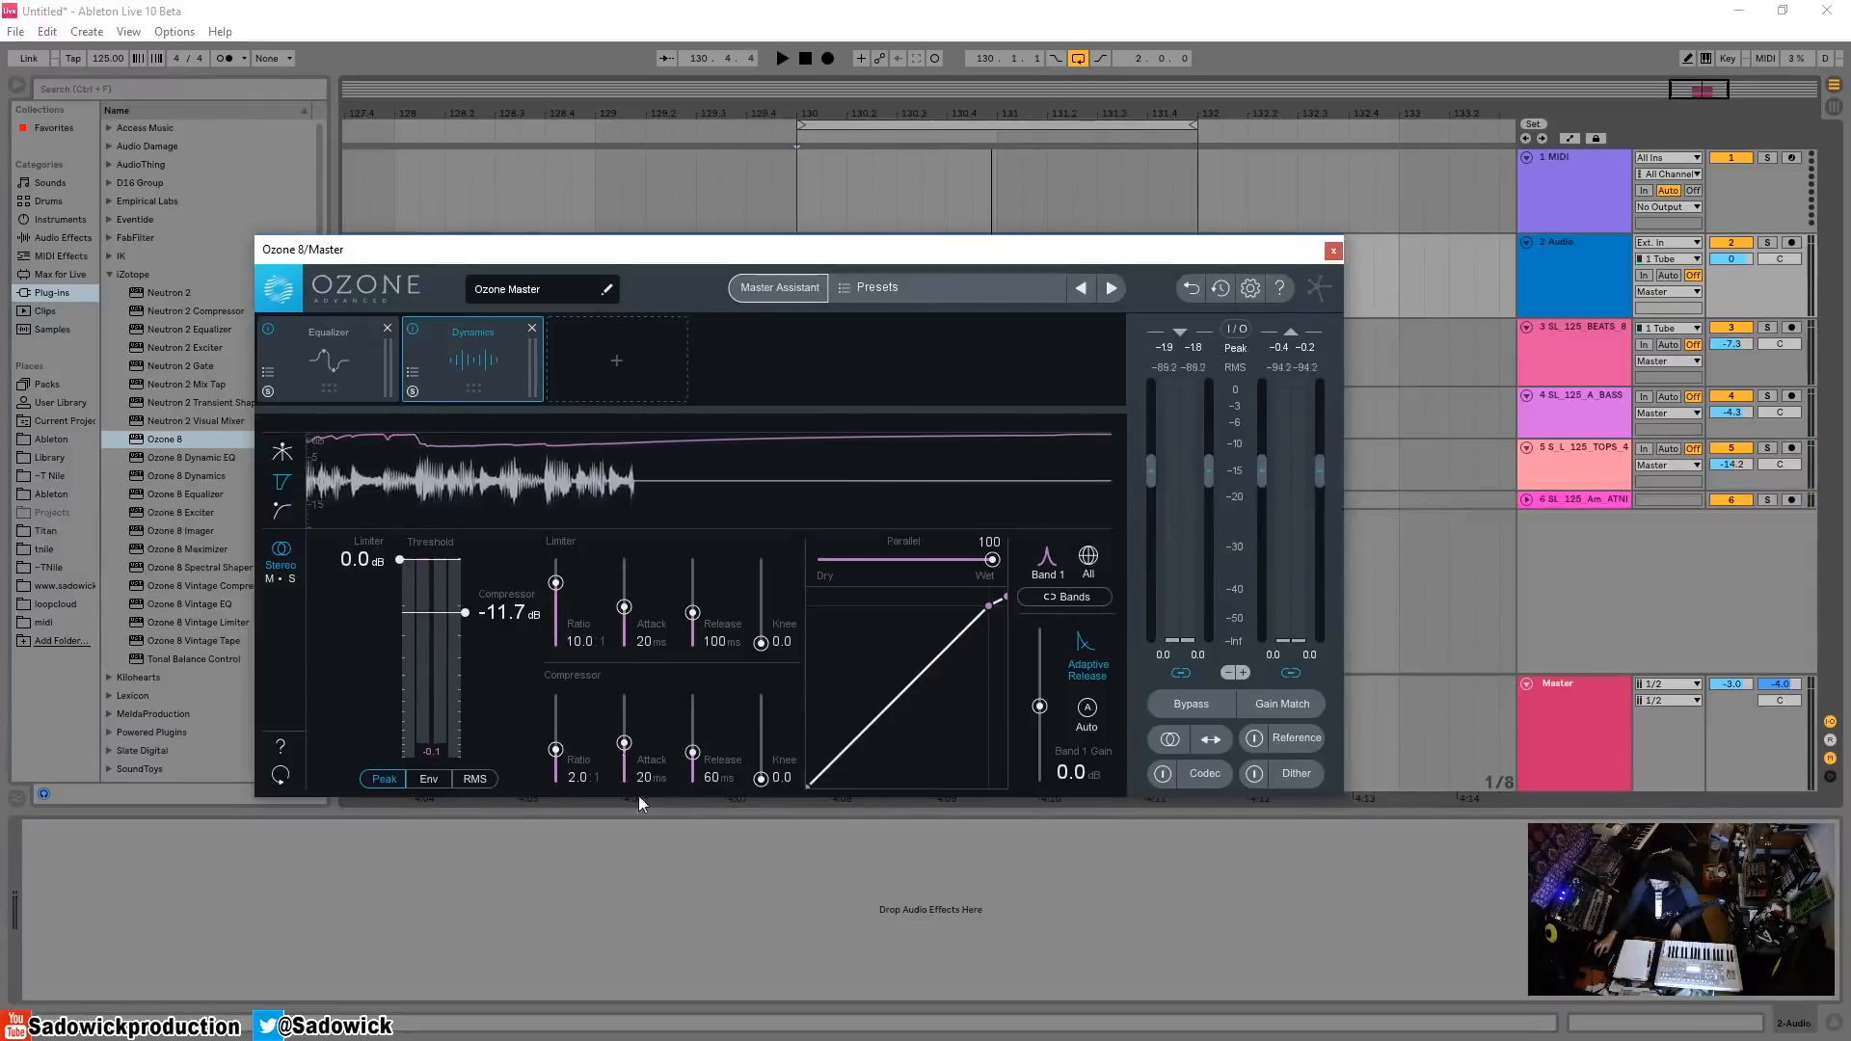
- Audition the compressor with its Attack at 0 ms and its threshold raised to -9.2 dB
key("space")
left_click_drag(627, 748, 629, 826)
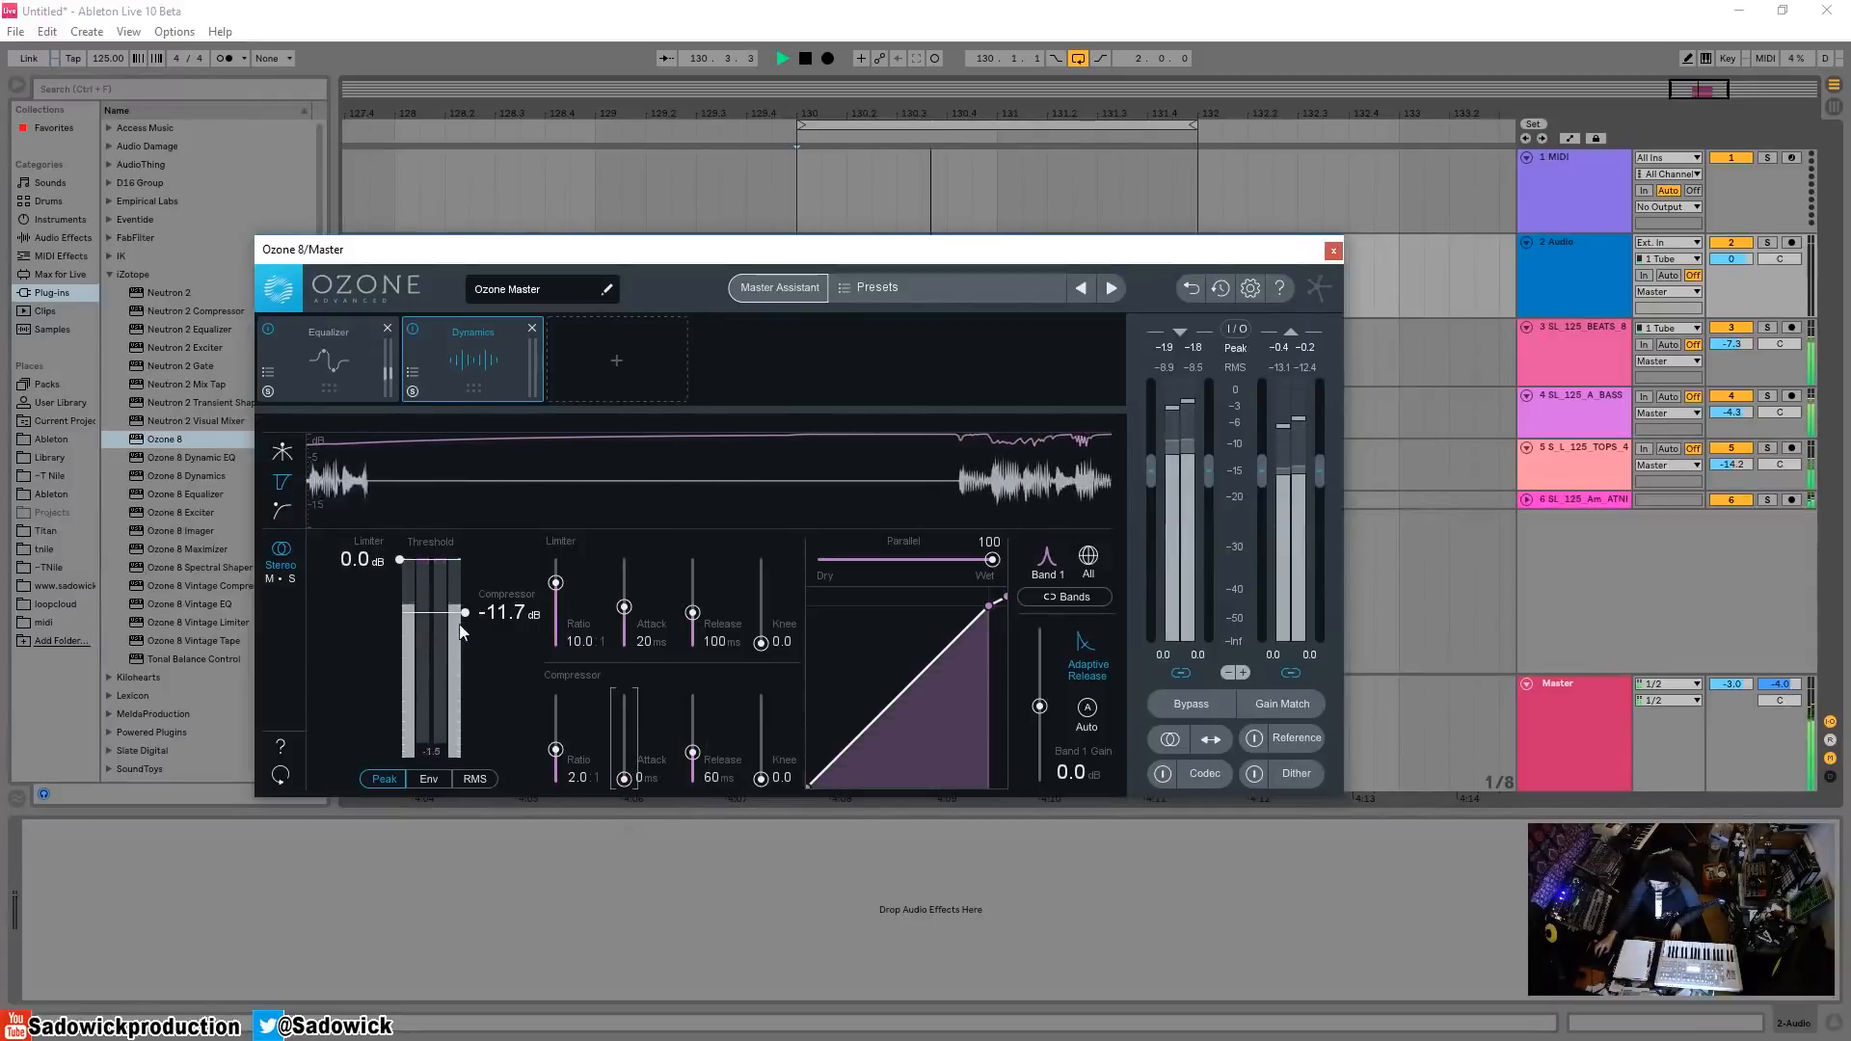
left_click_drag(466, 616, 465, 604)
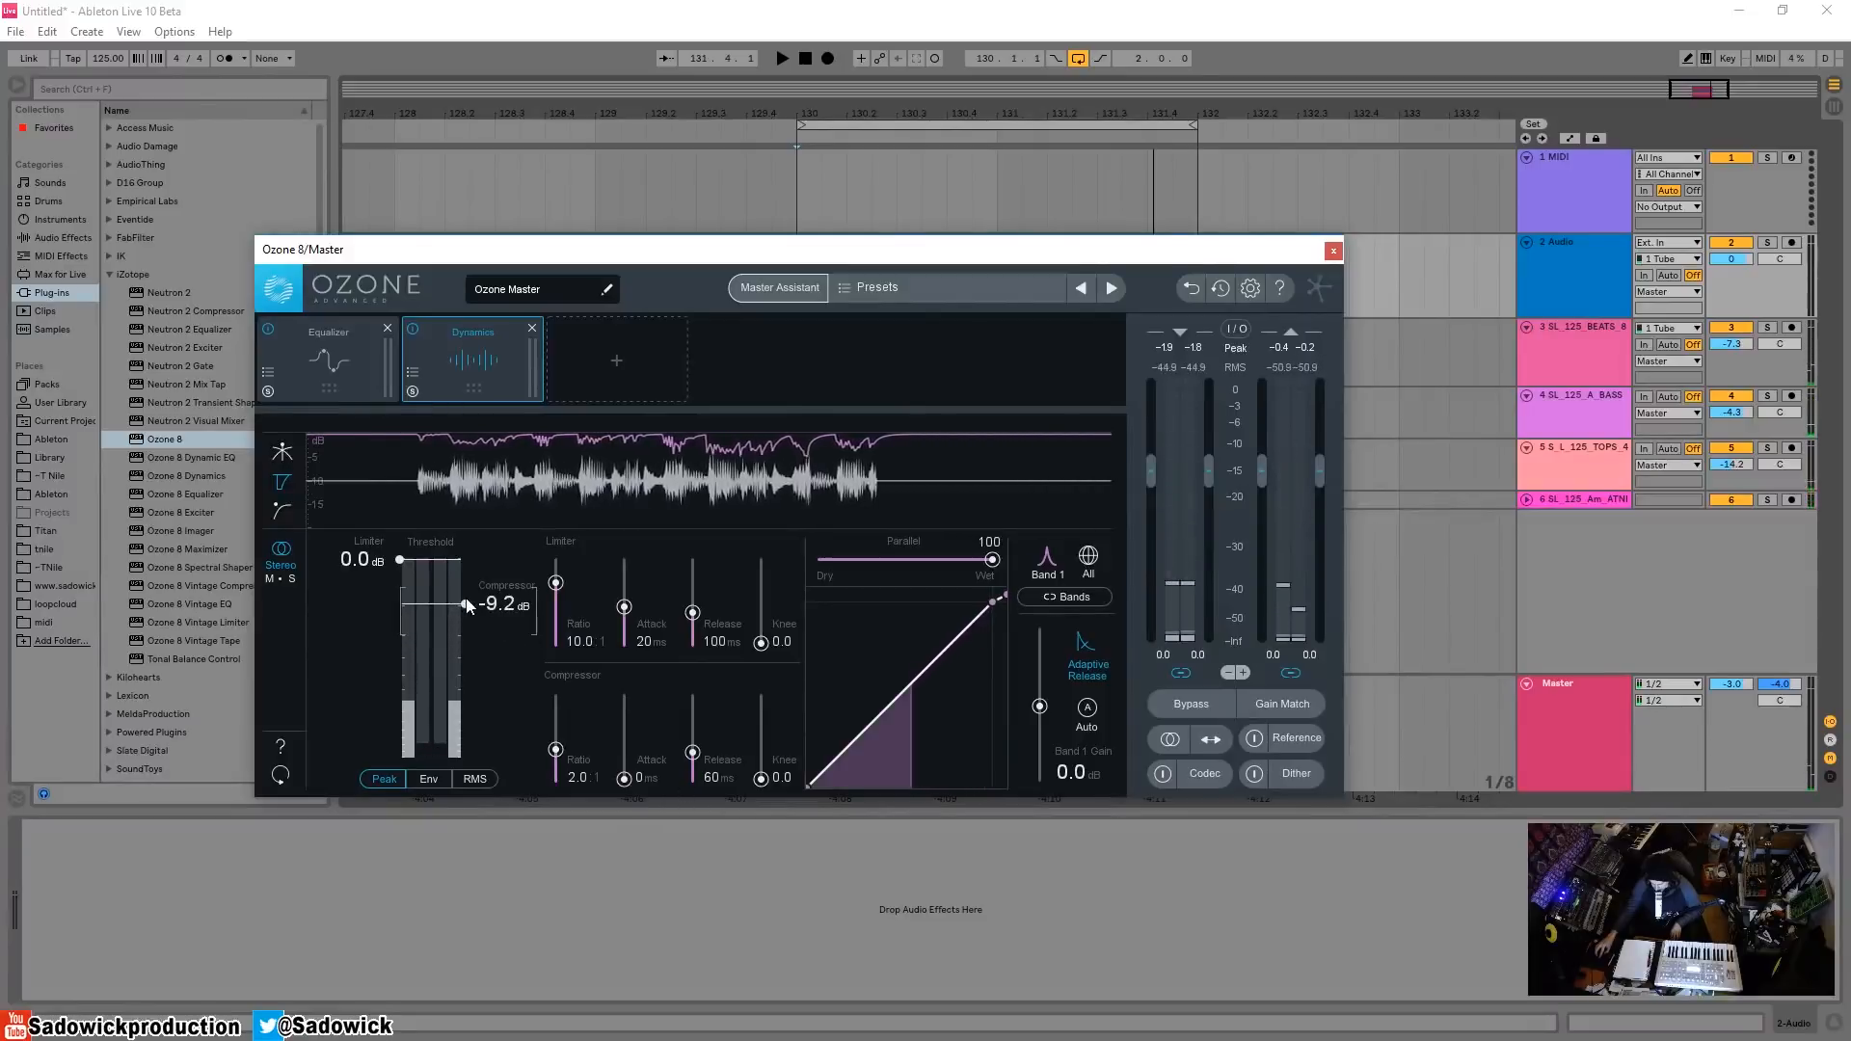
key("space")
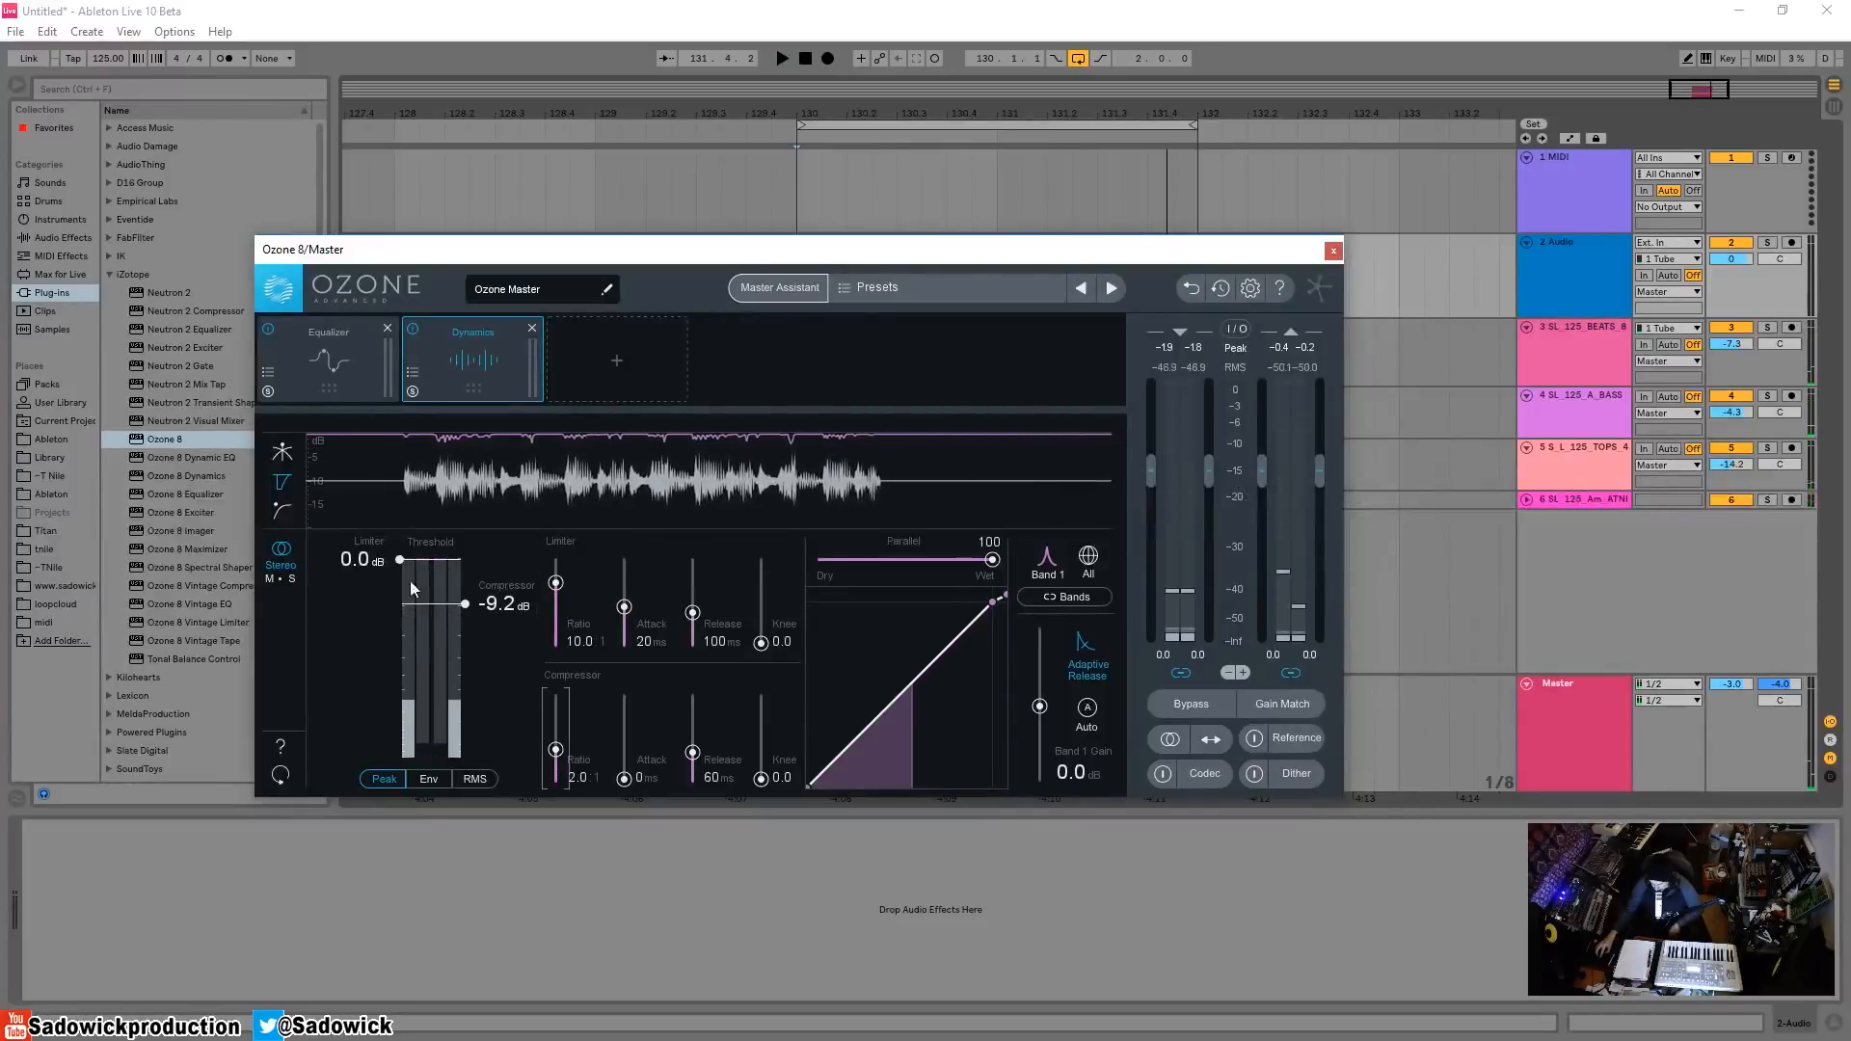
- Reset the compressor Attack to 20 ms, audition the limiter at a -13.8 dB threshold, and restore the thresholds to 0.0 dB limiter and -11.9 dB compressor
left_click_drag(463, 607, 400, 585)
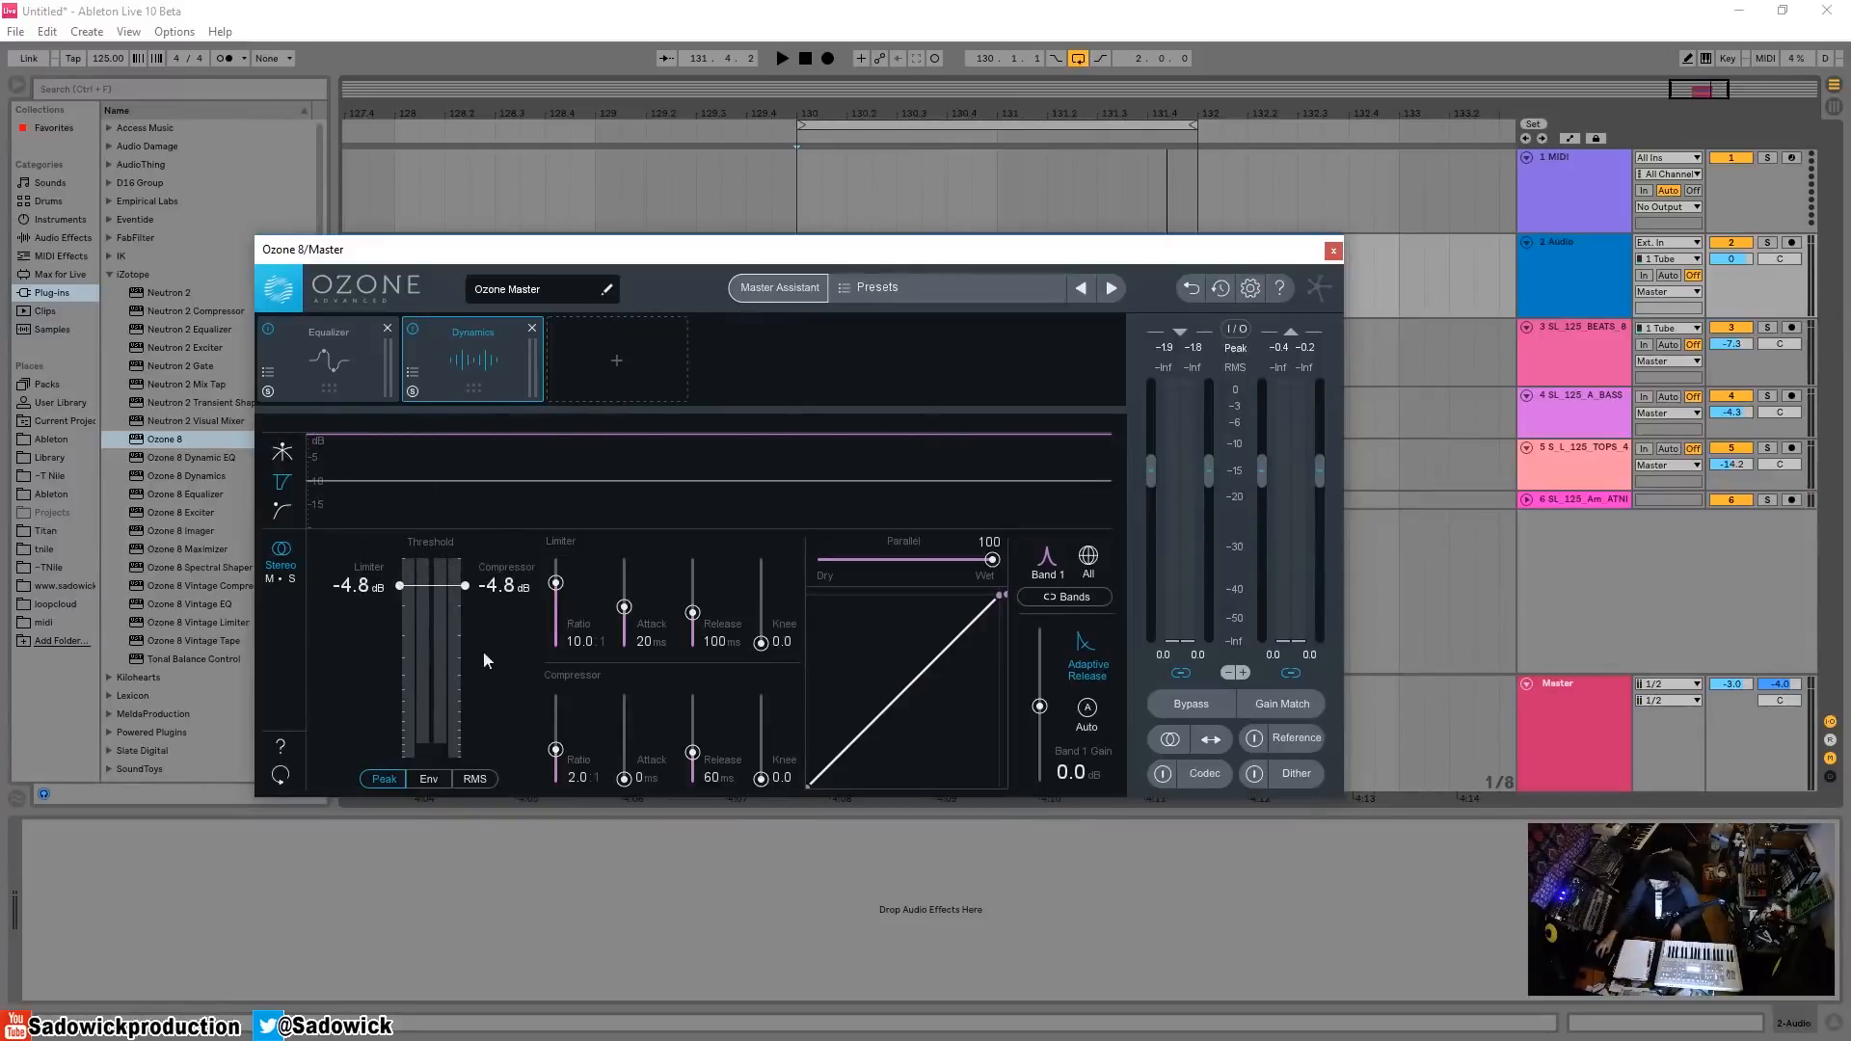
double_click(630, 786)
key("space")
left_click_drag(396, 585, 401, 620)
key("space")
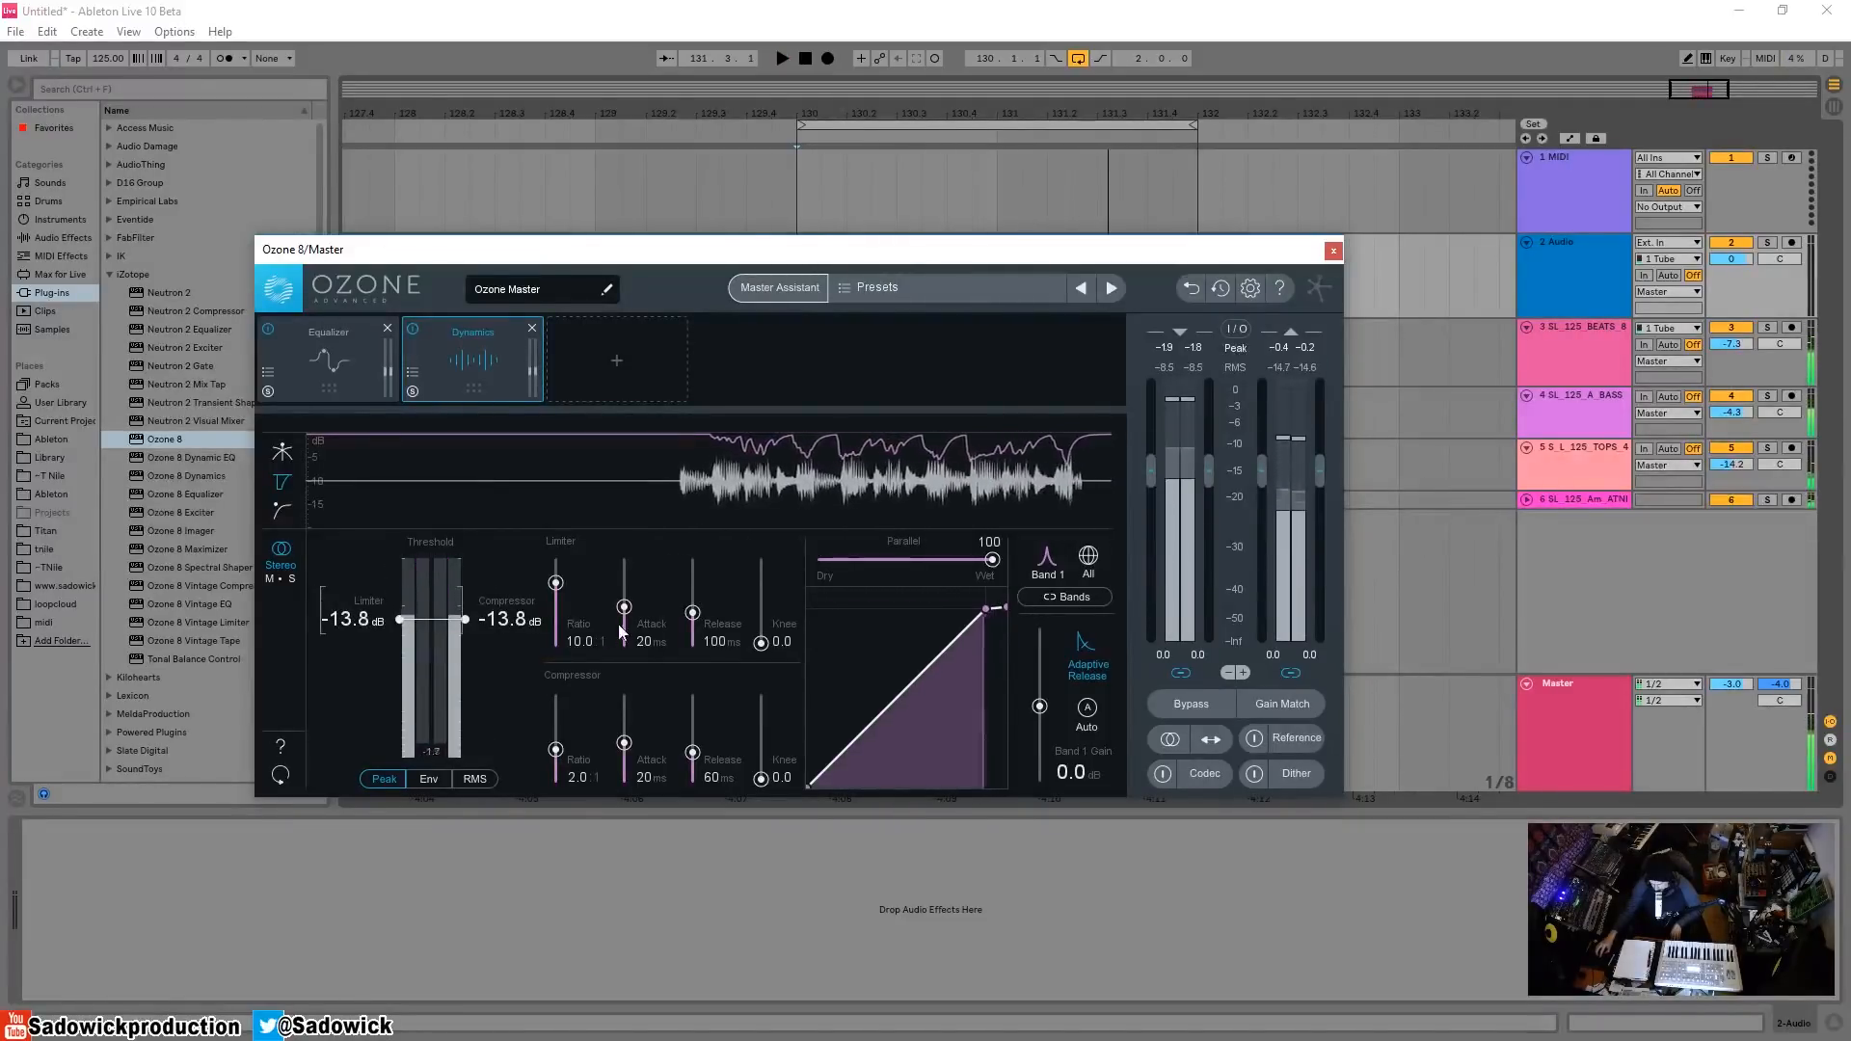
left_click_drag(399, 619, 400, 559)
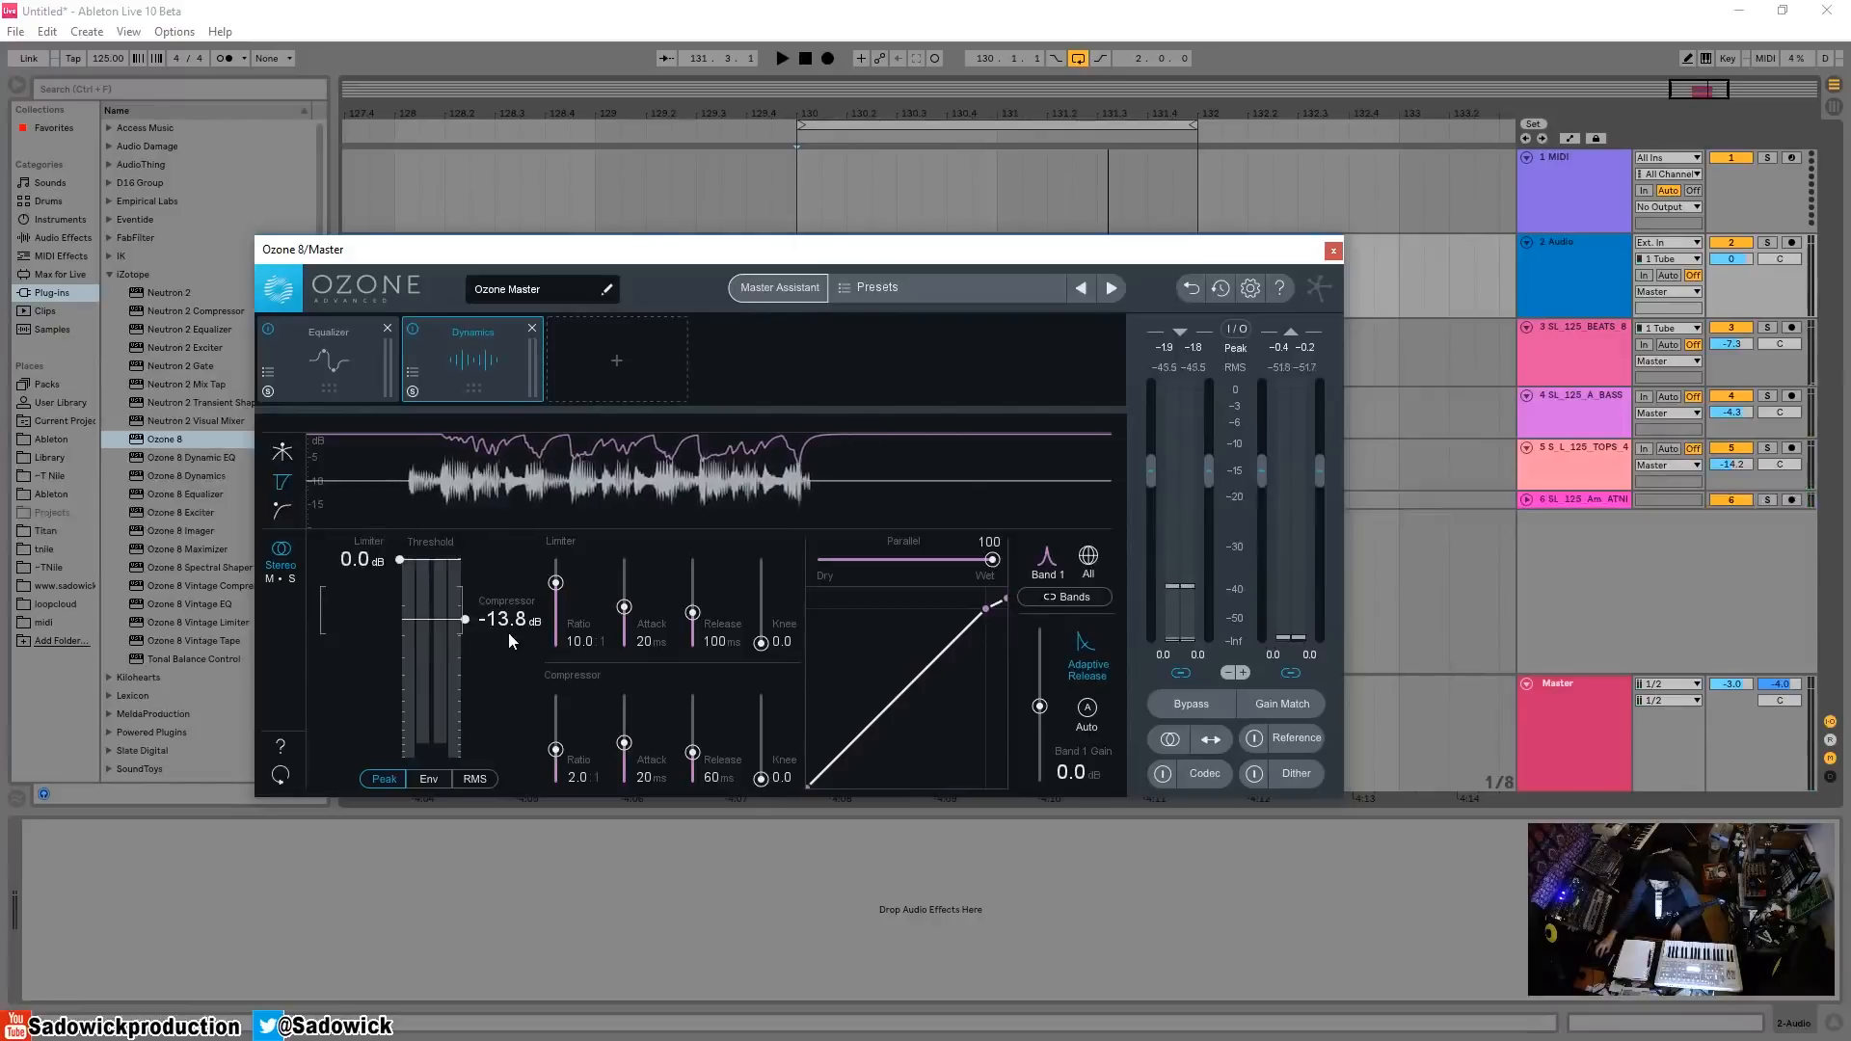
left_click_drag(468, 618, 468, 613)
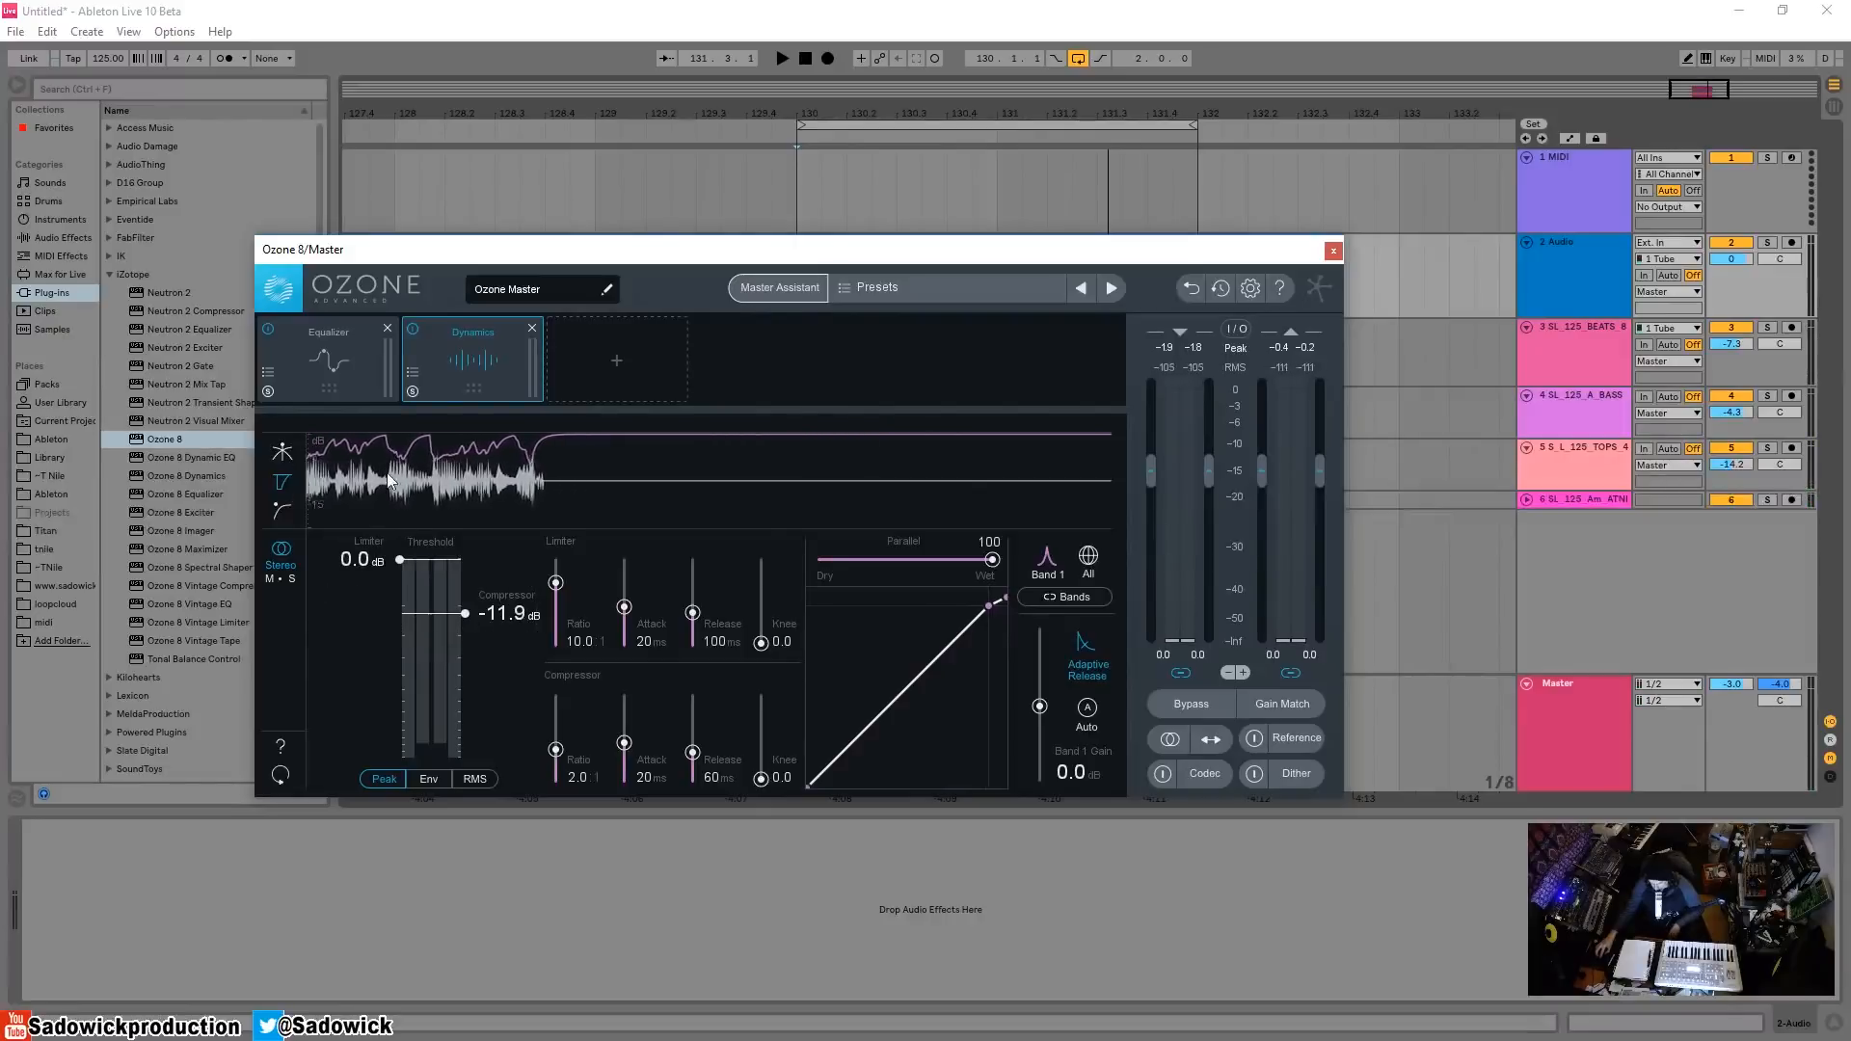
- Split Dynamics into four bands in the crossover view, and replace the module after the Equalizer with a fresh Dynamics module
left_click(282, 485)
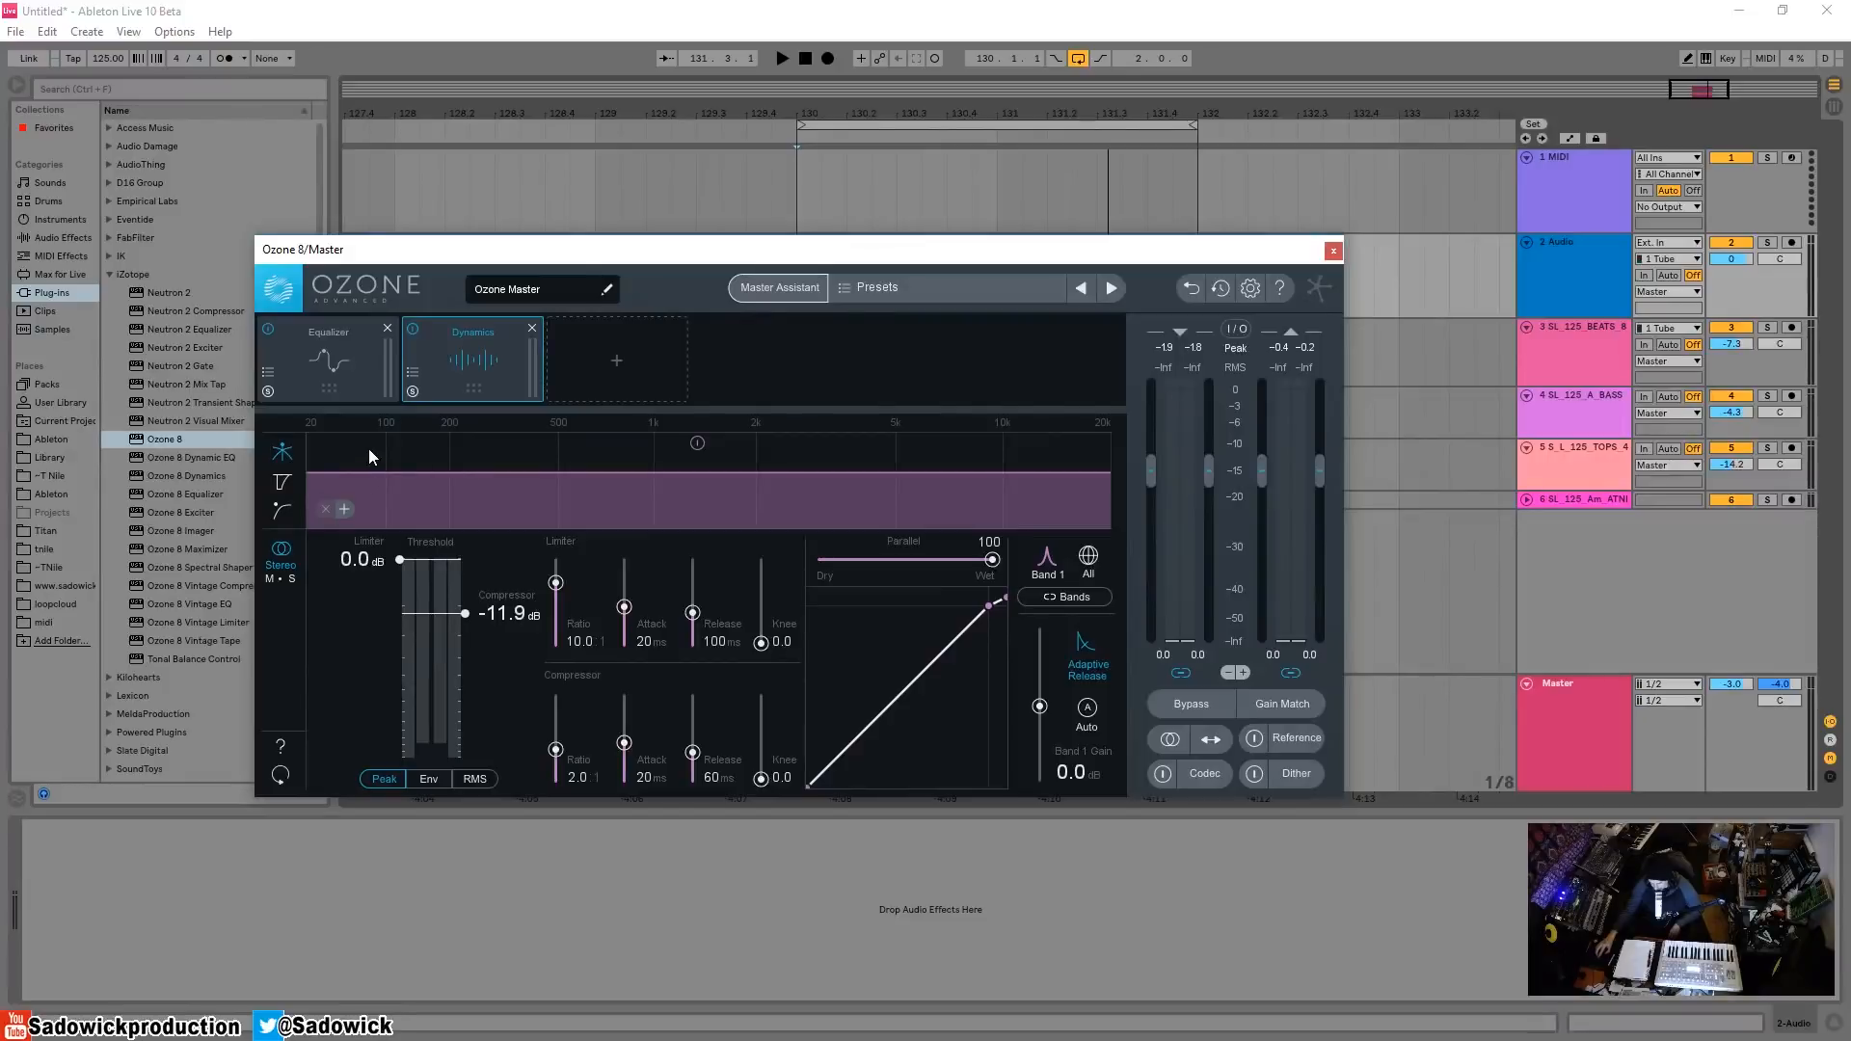
left_click(344, 509)
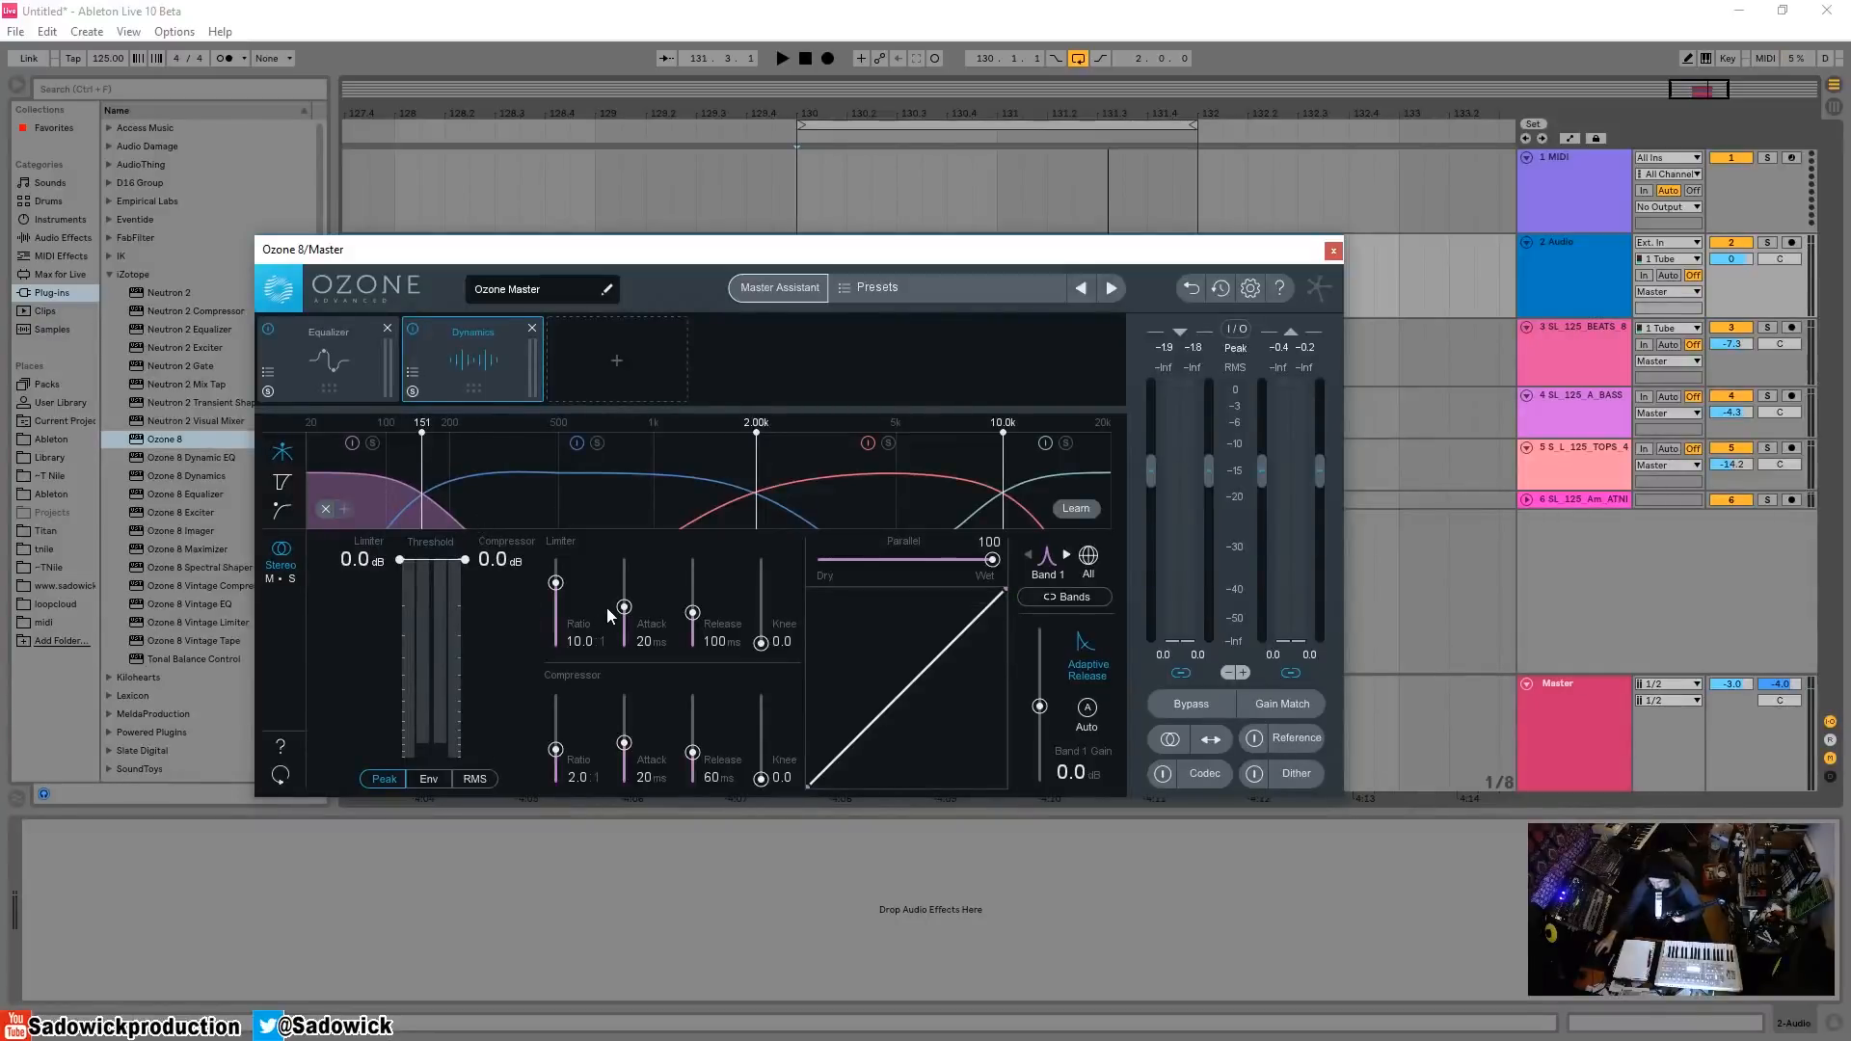
left_click(532, 328)
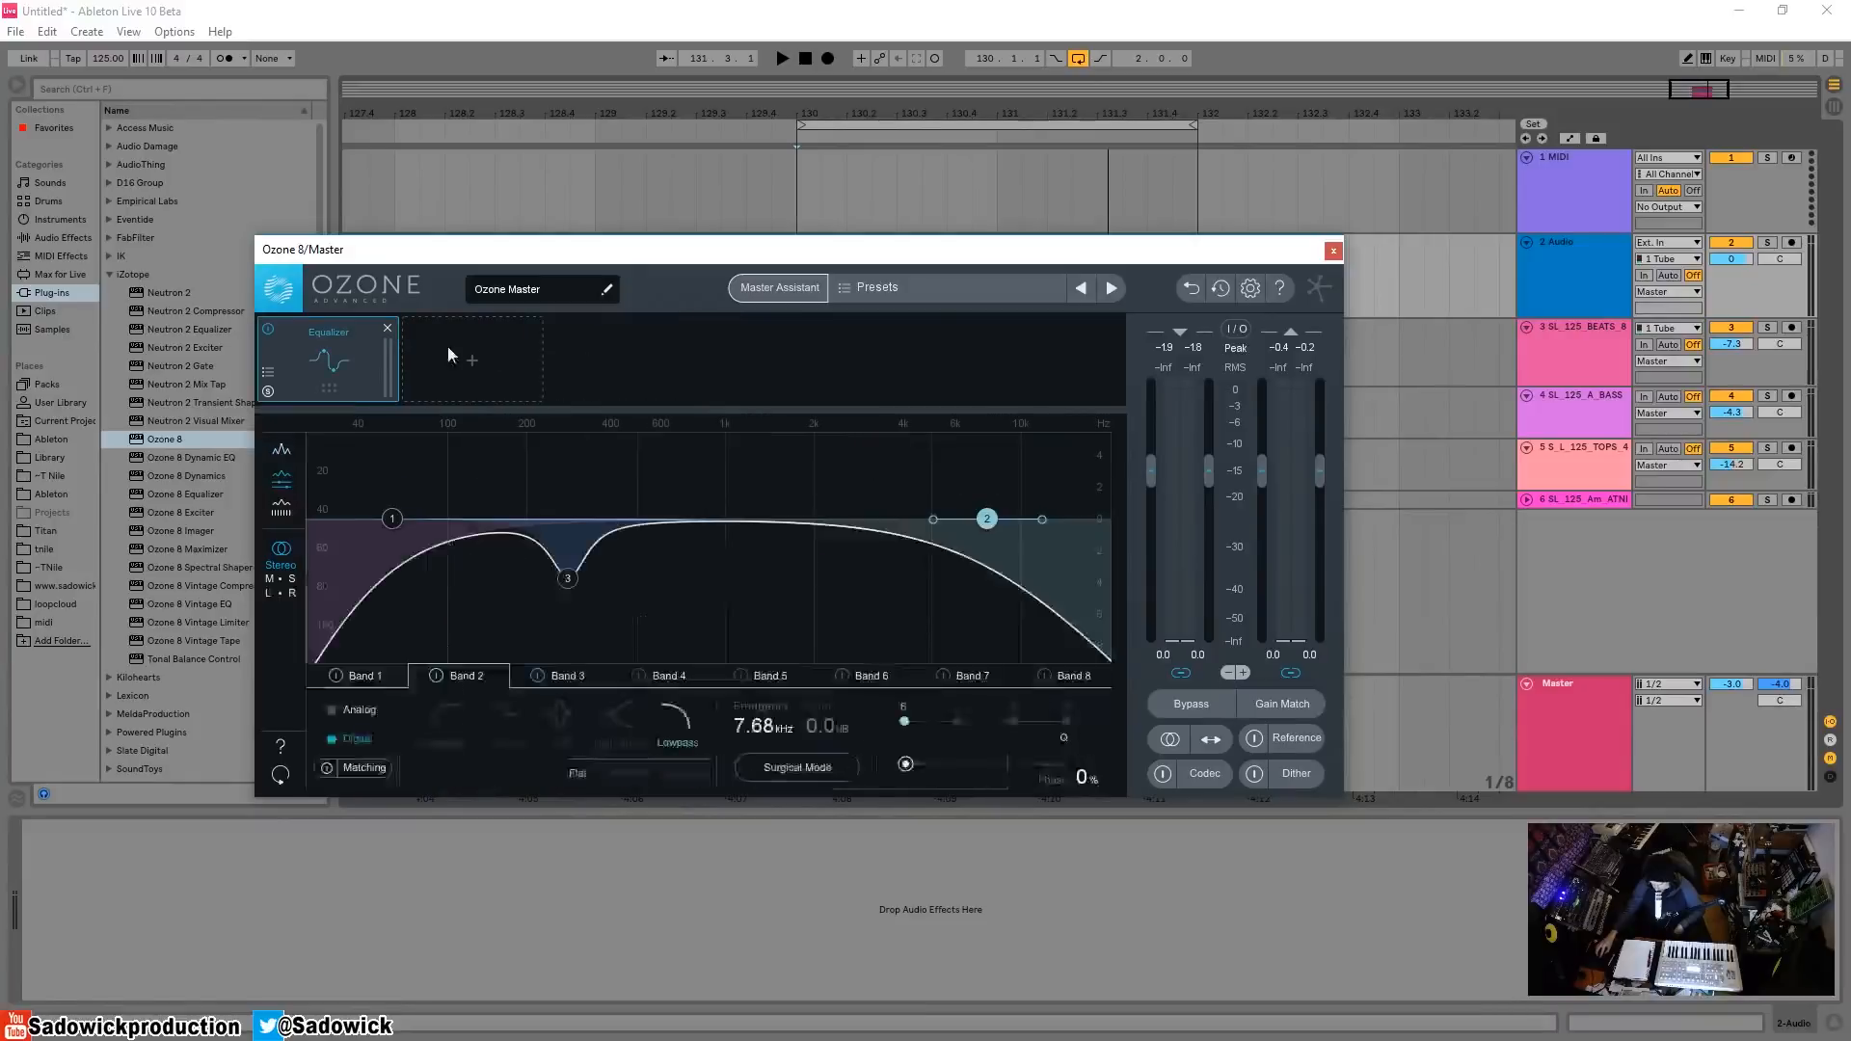
left_click(470, 364)
left_click(653, 590)
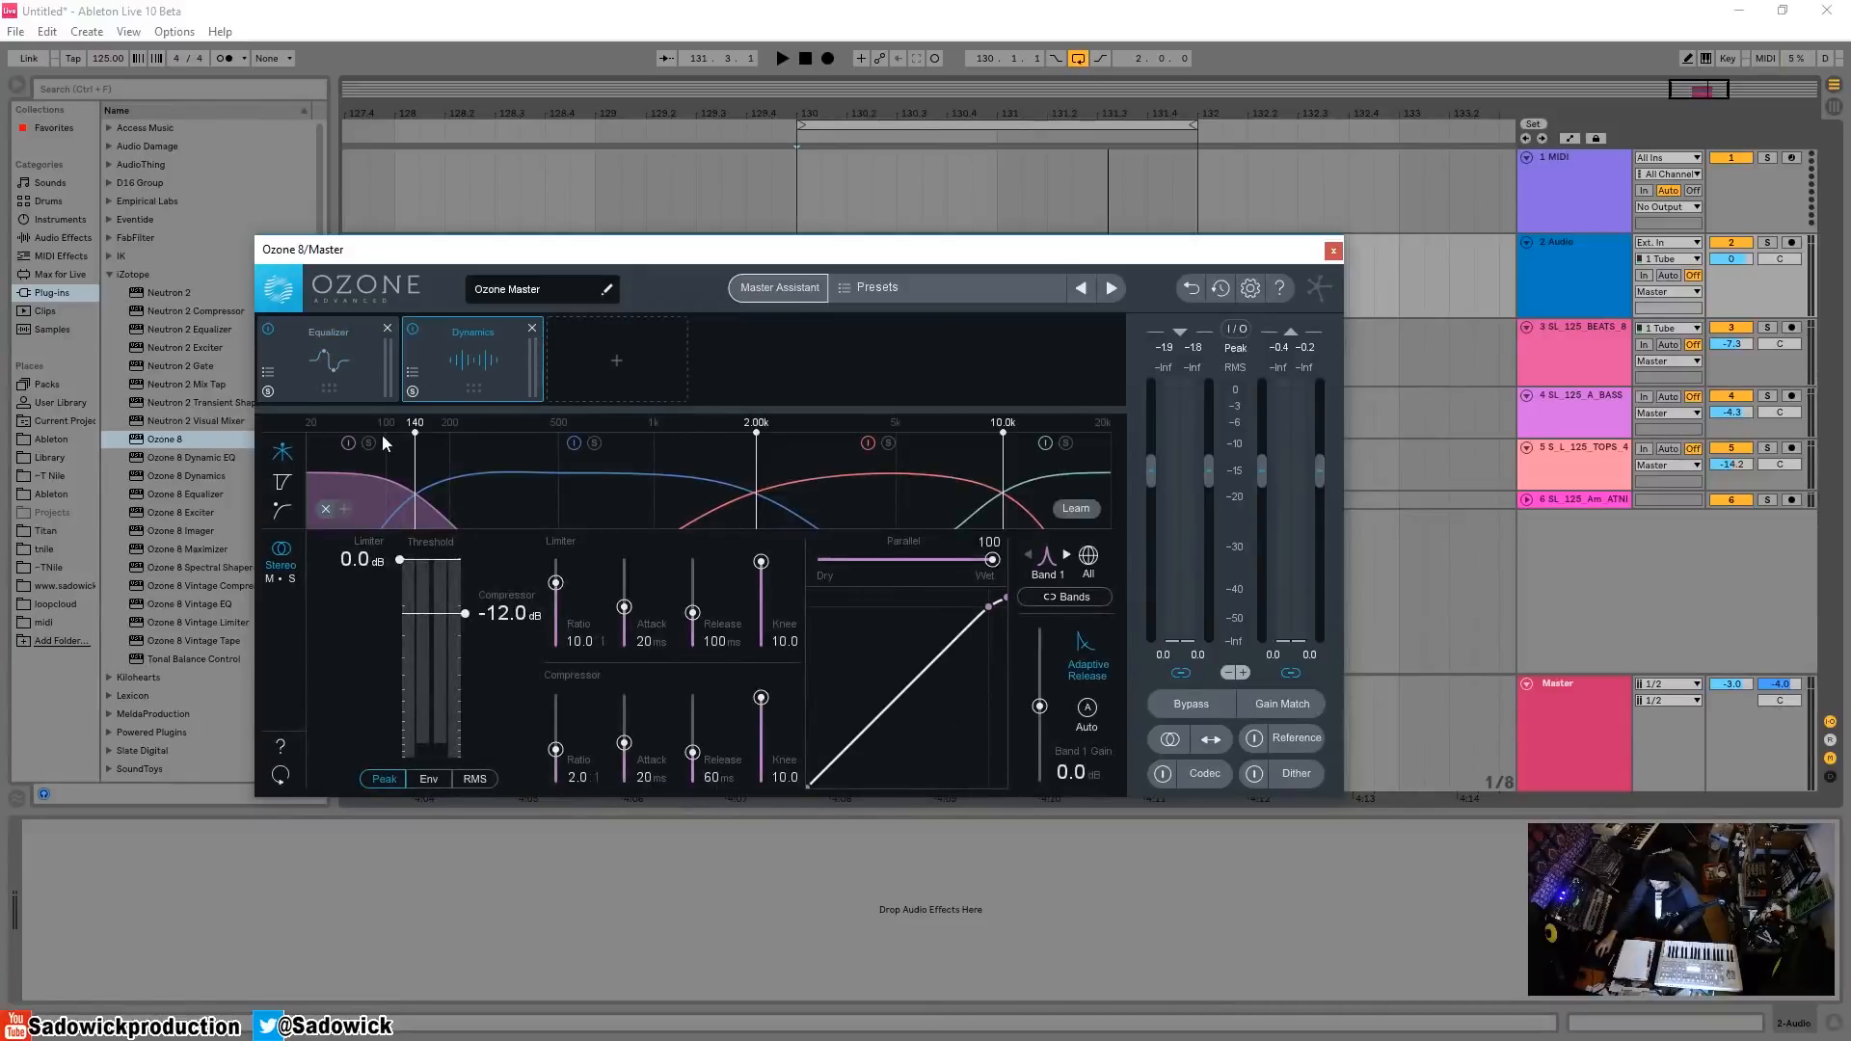
- Solo the first three Dynamics bands one at a time during playback to audition each frequency range
key("space")
key("space")
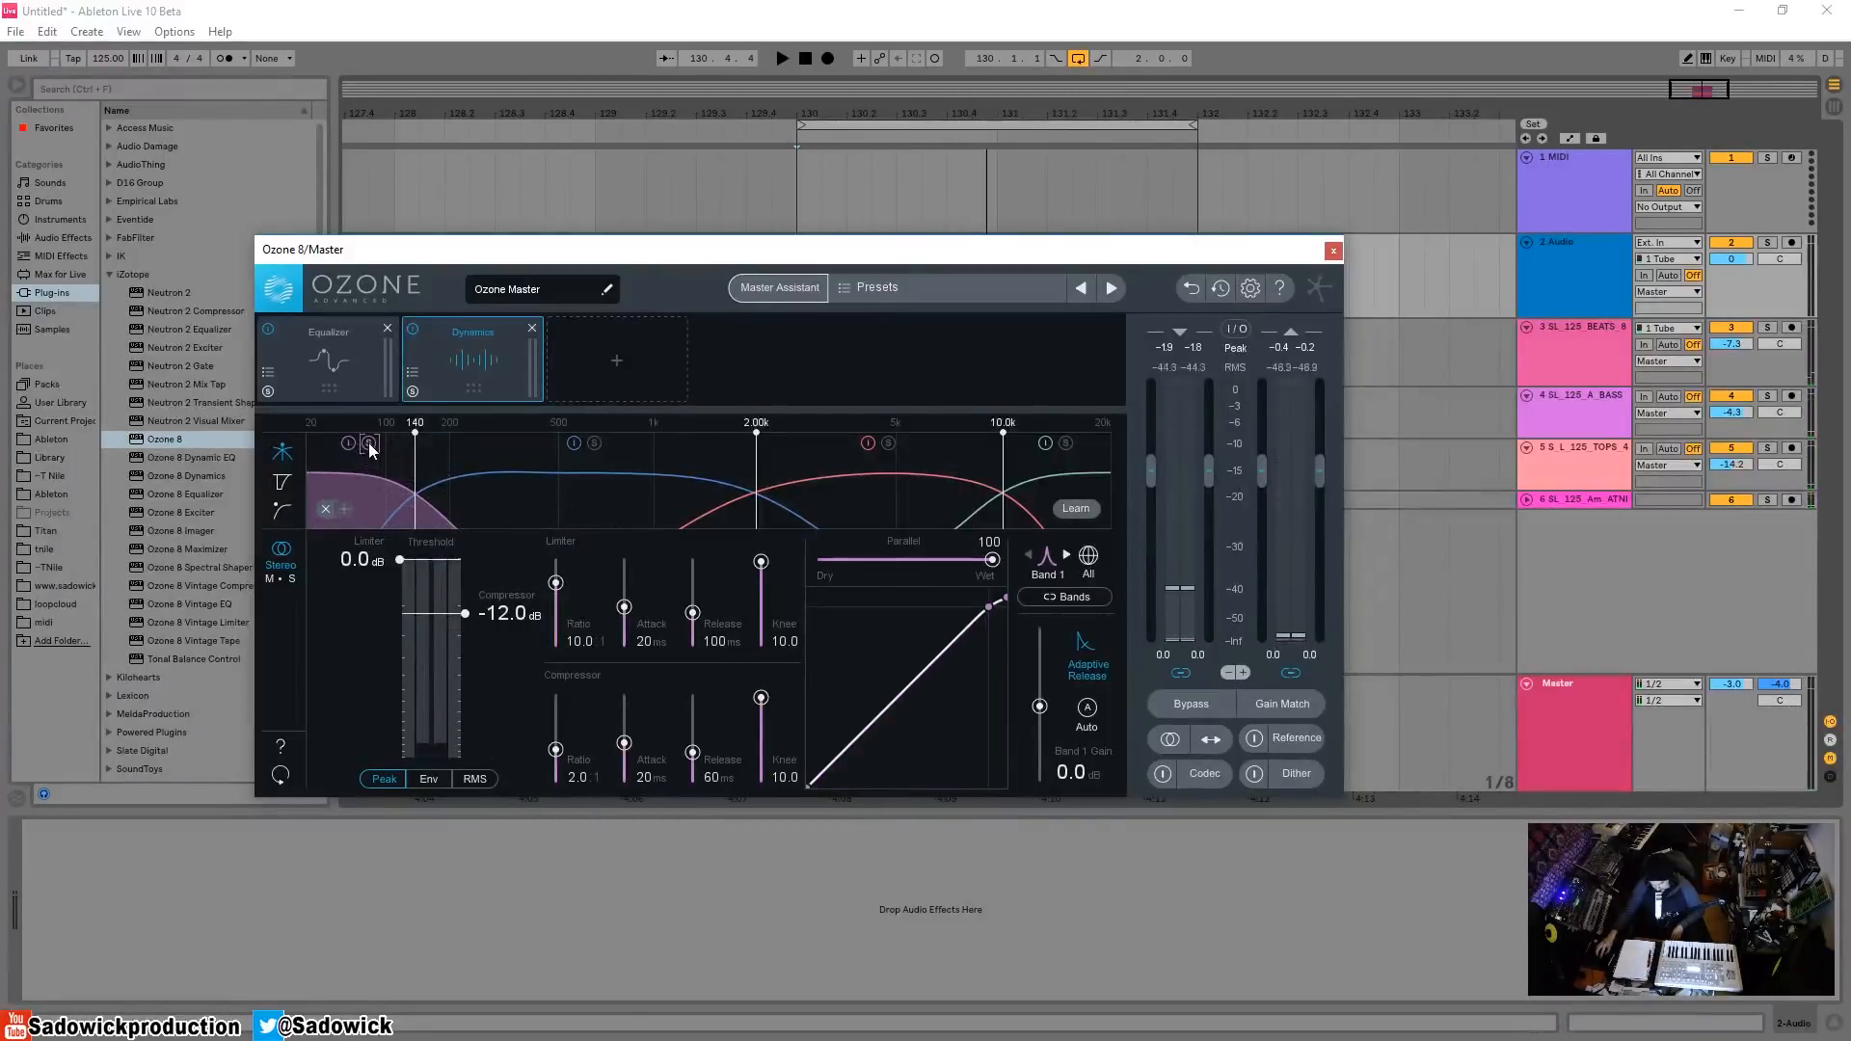
key("space")
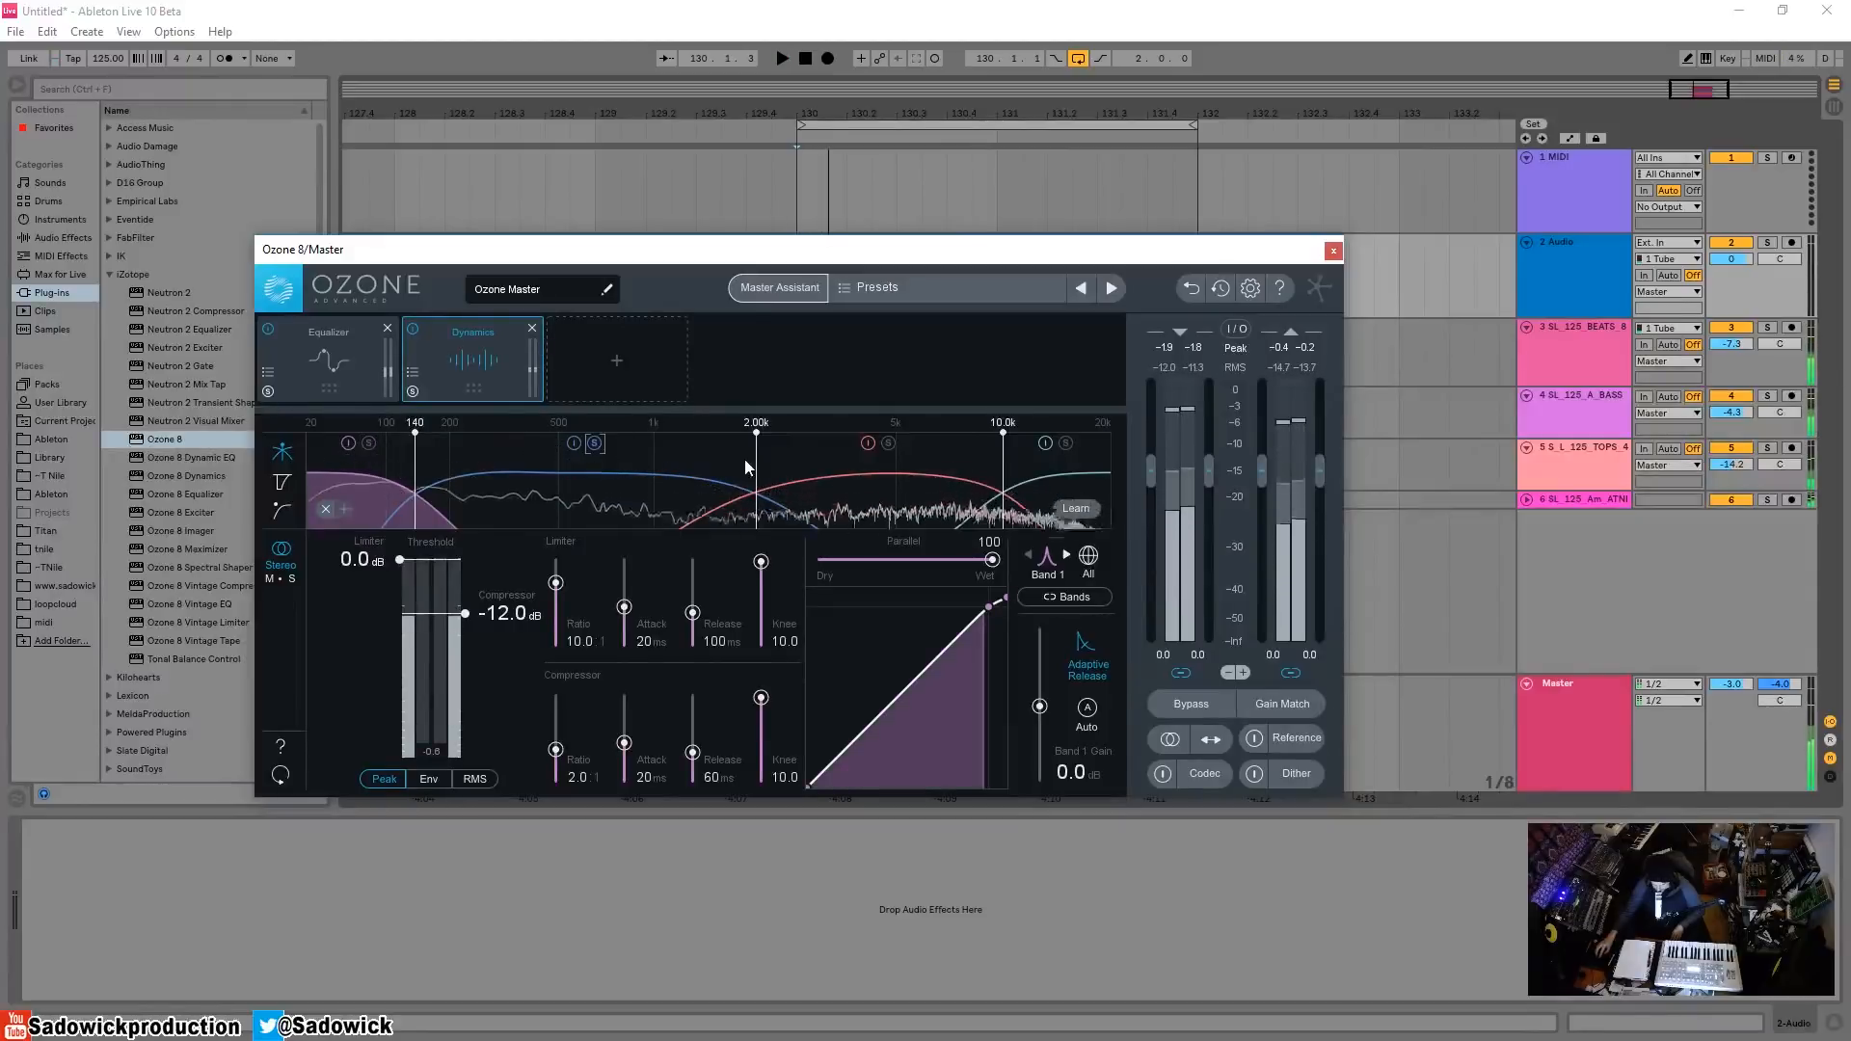
left_click(887, 443)
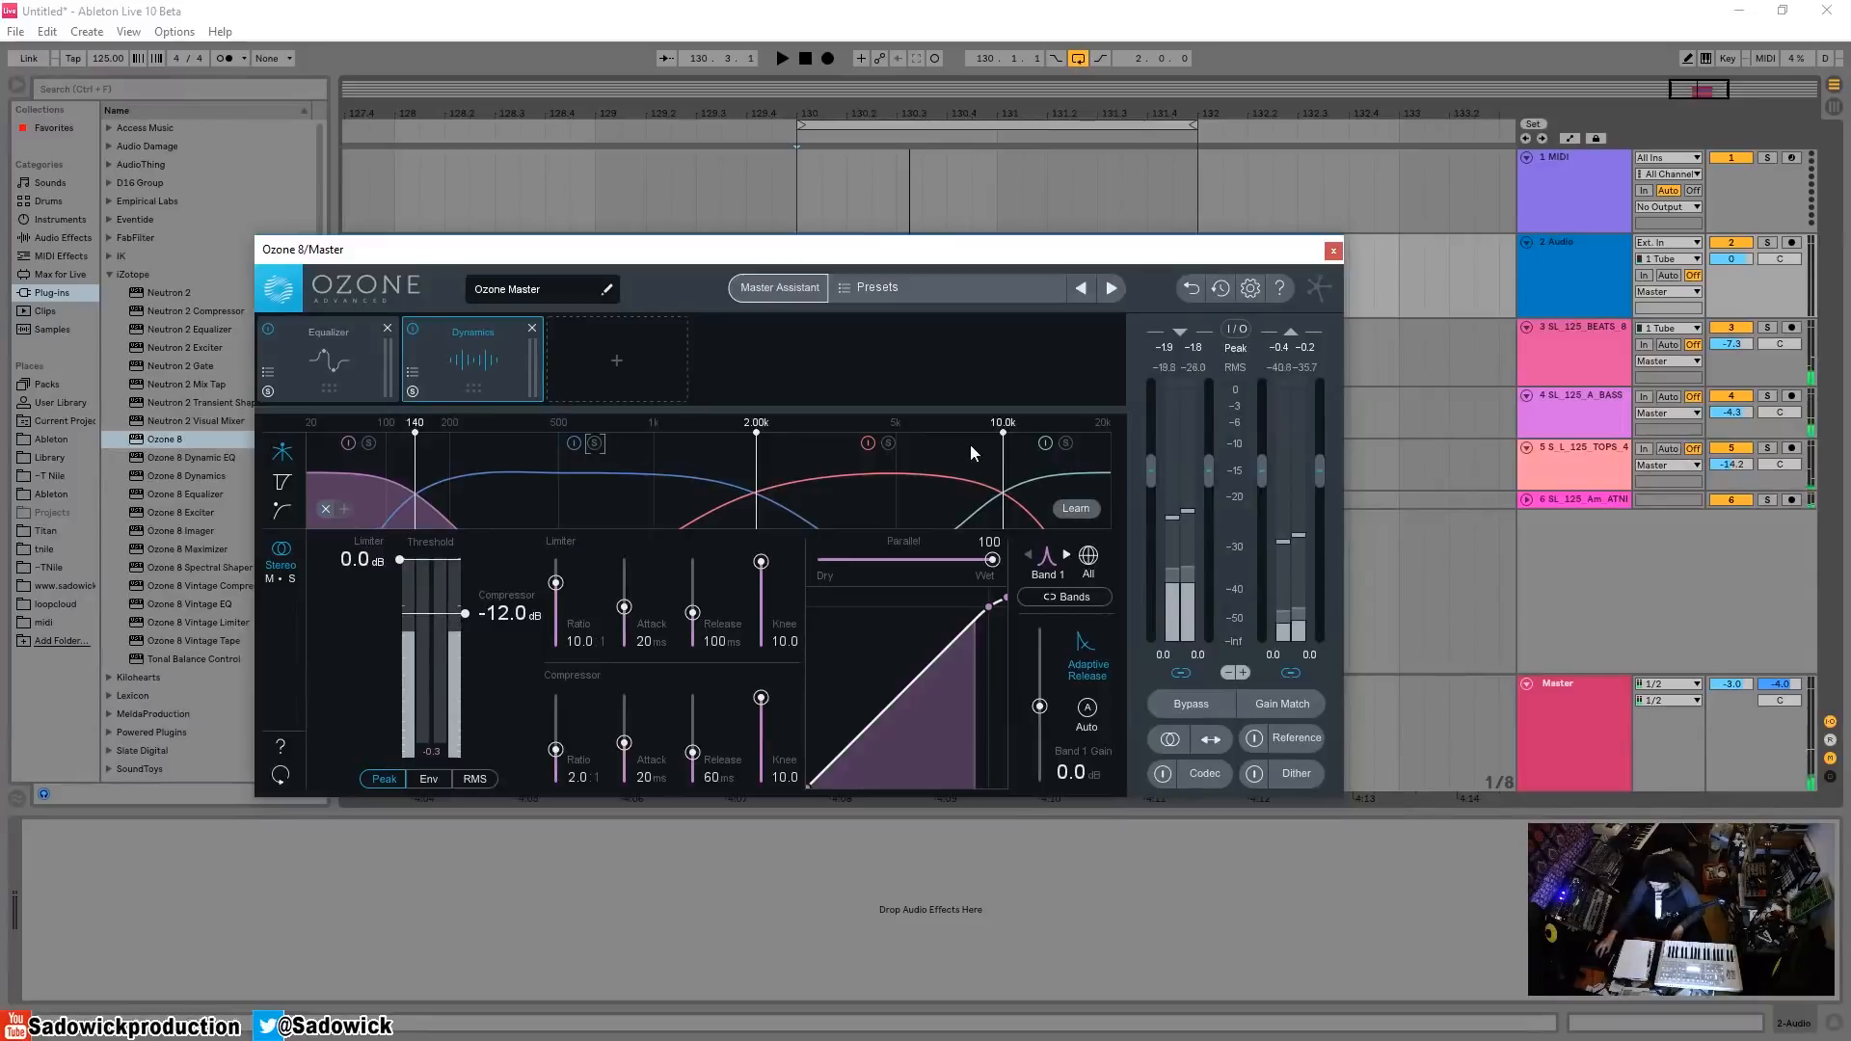
key("space")
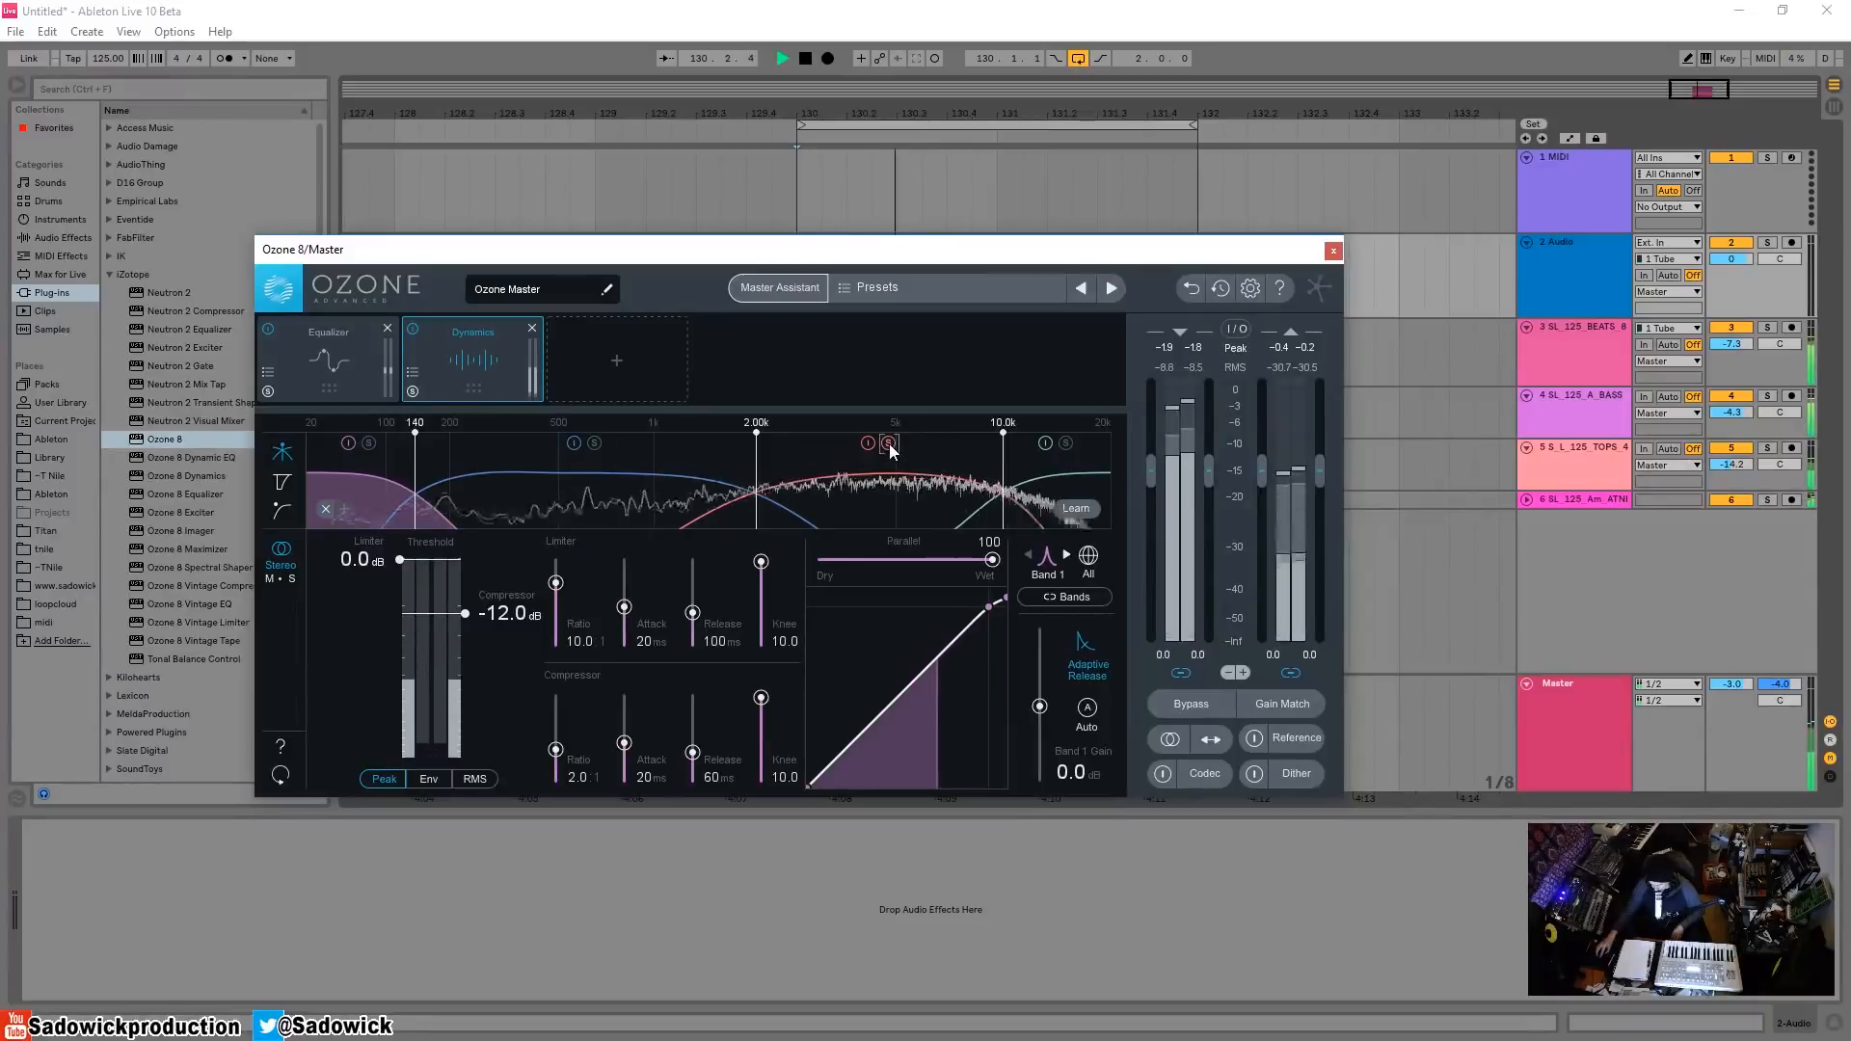
key("space")
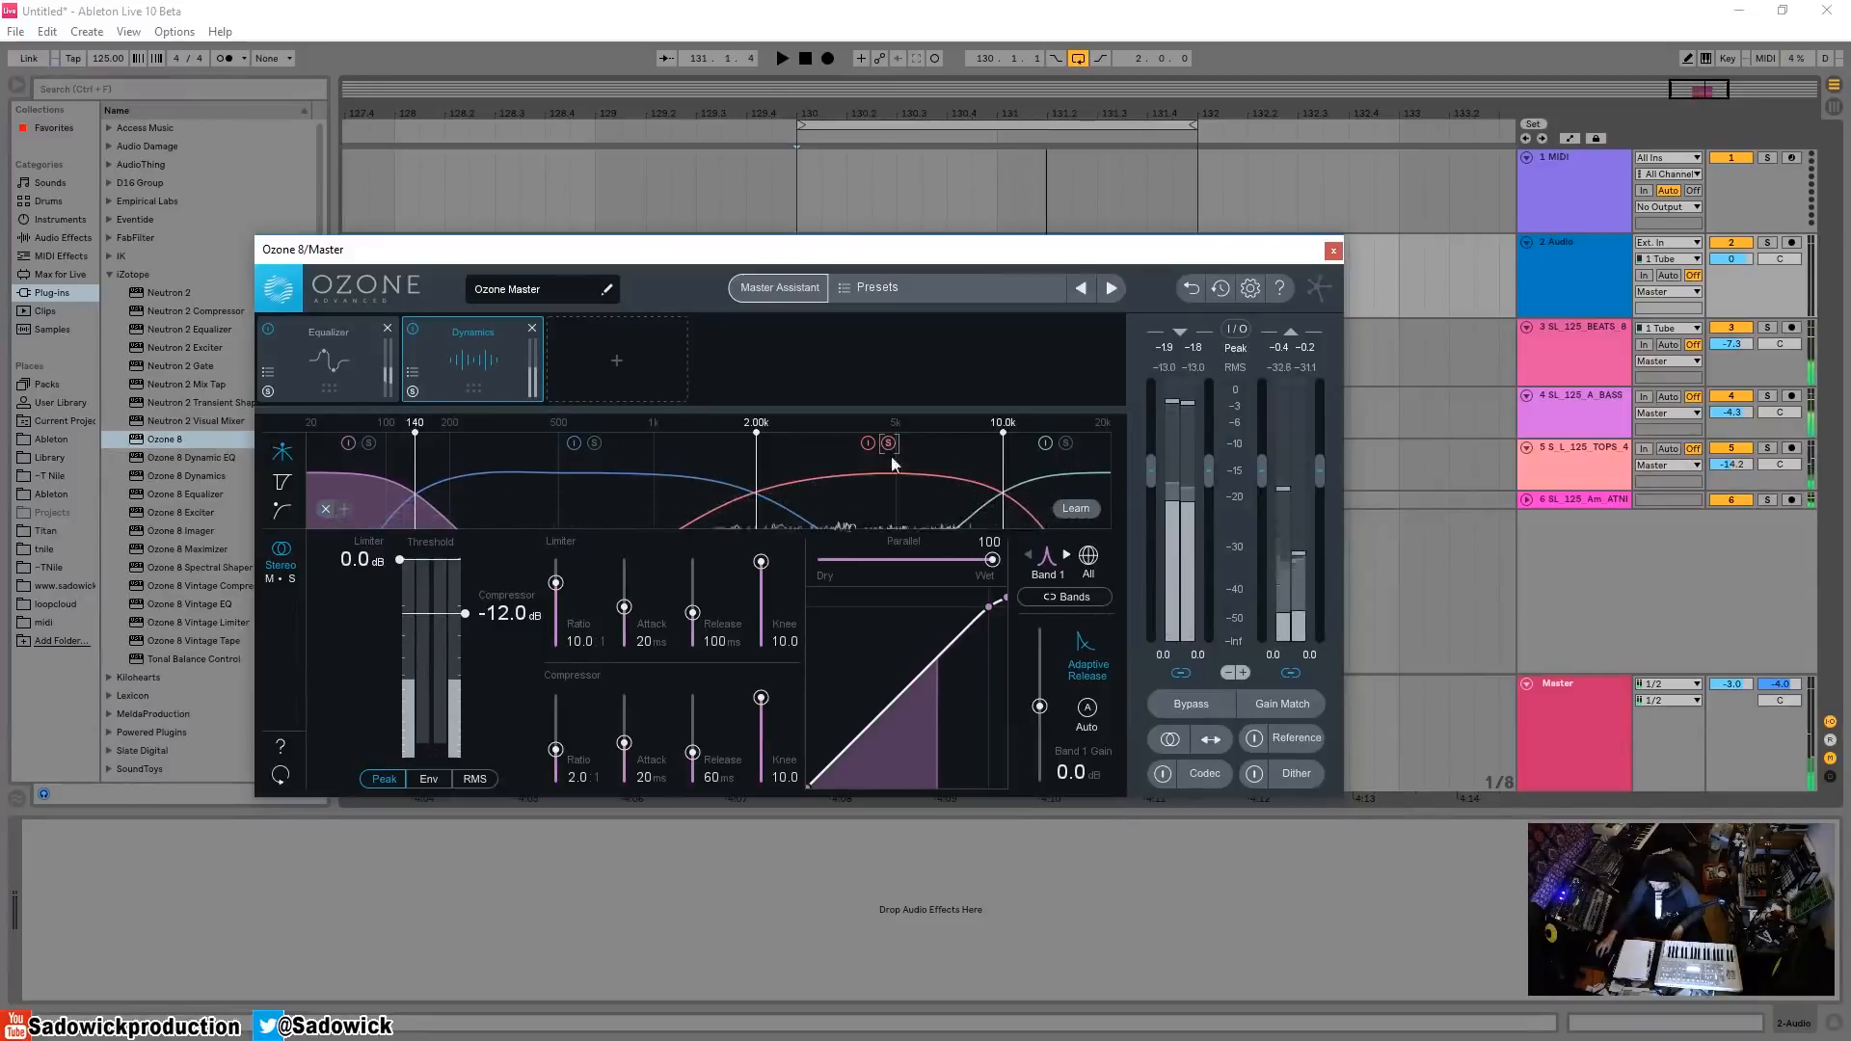
- Select the soloed Band 3, lower its compressor threshold to -31.1 dB, and audition the compression
left_click(888, 486)
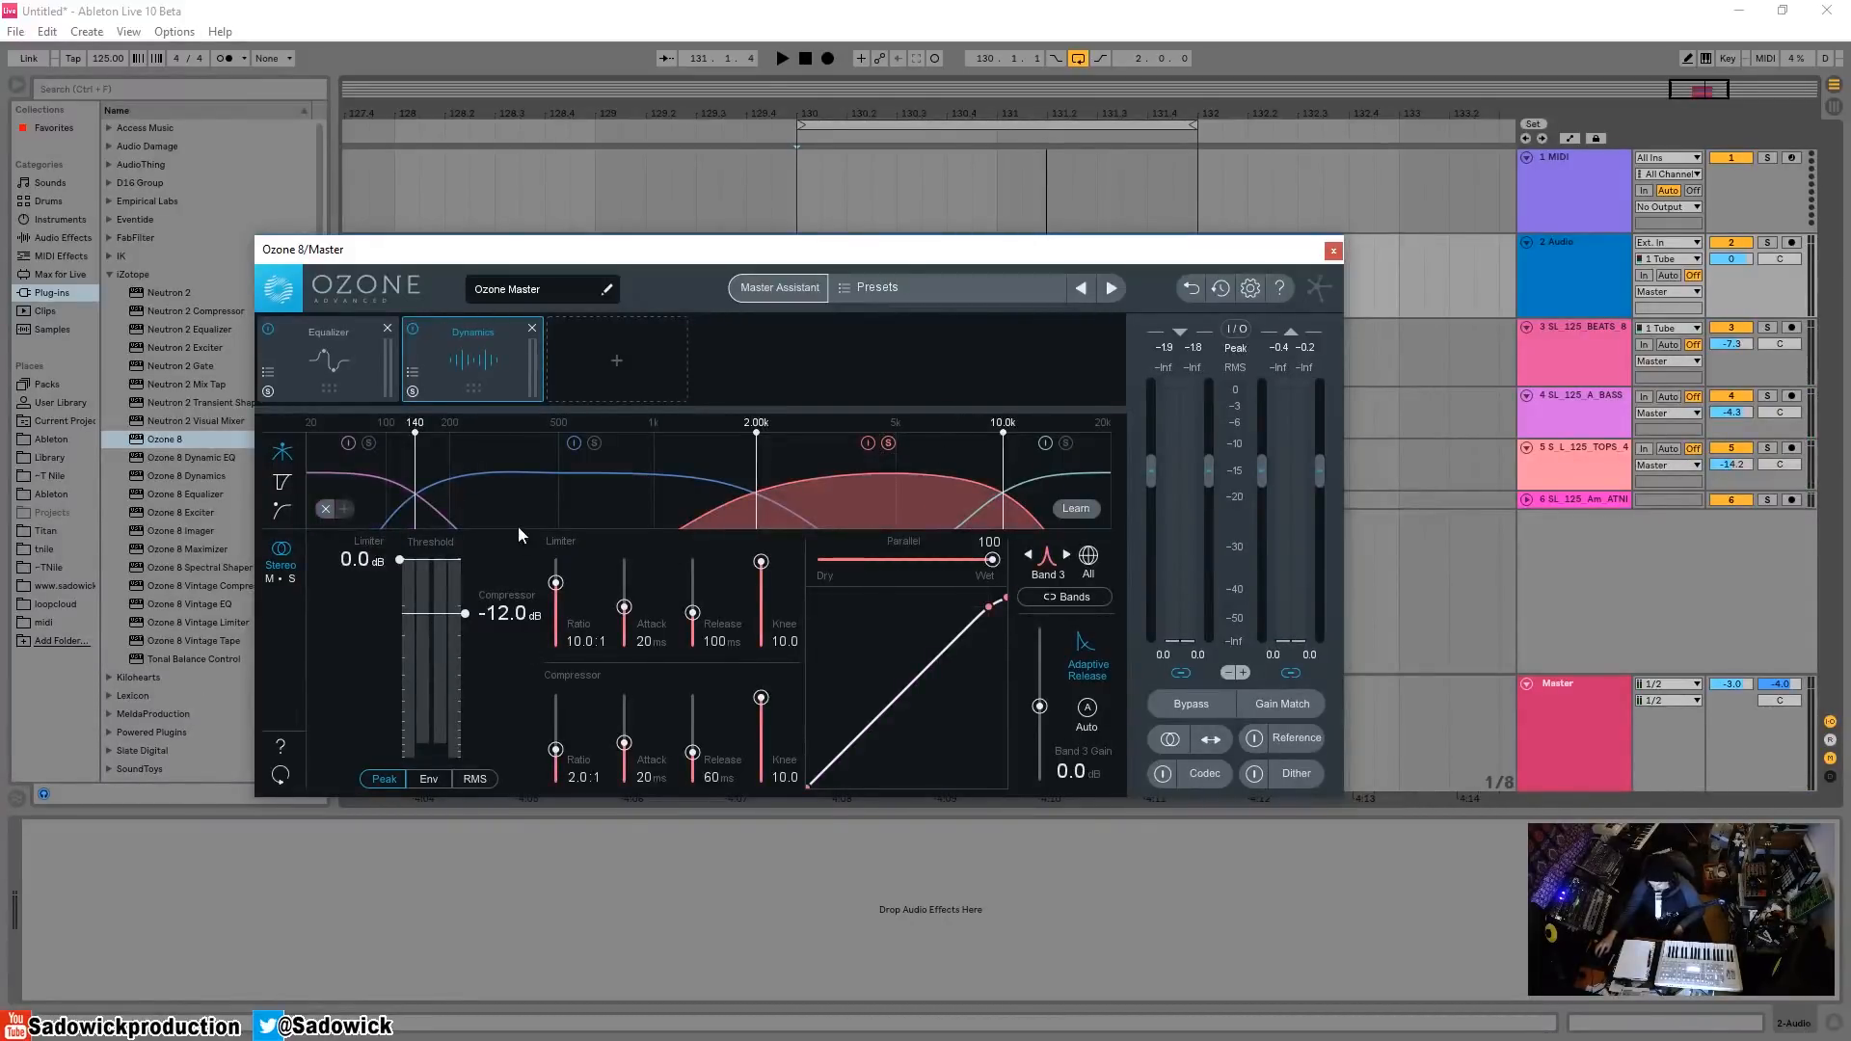
left_click_drag(461, 611, 459, 669)
key("space")
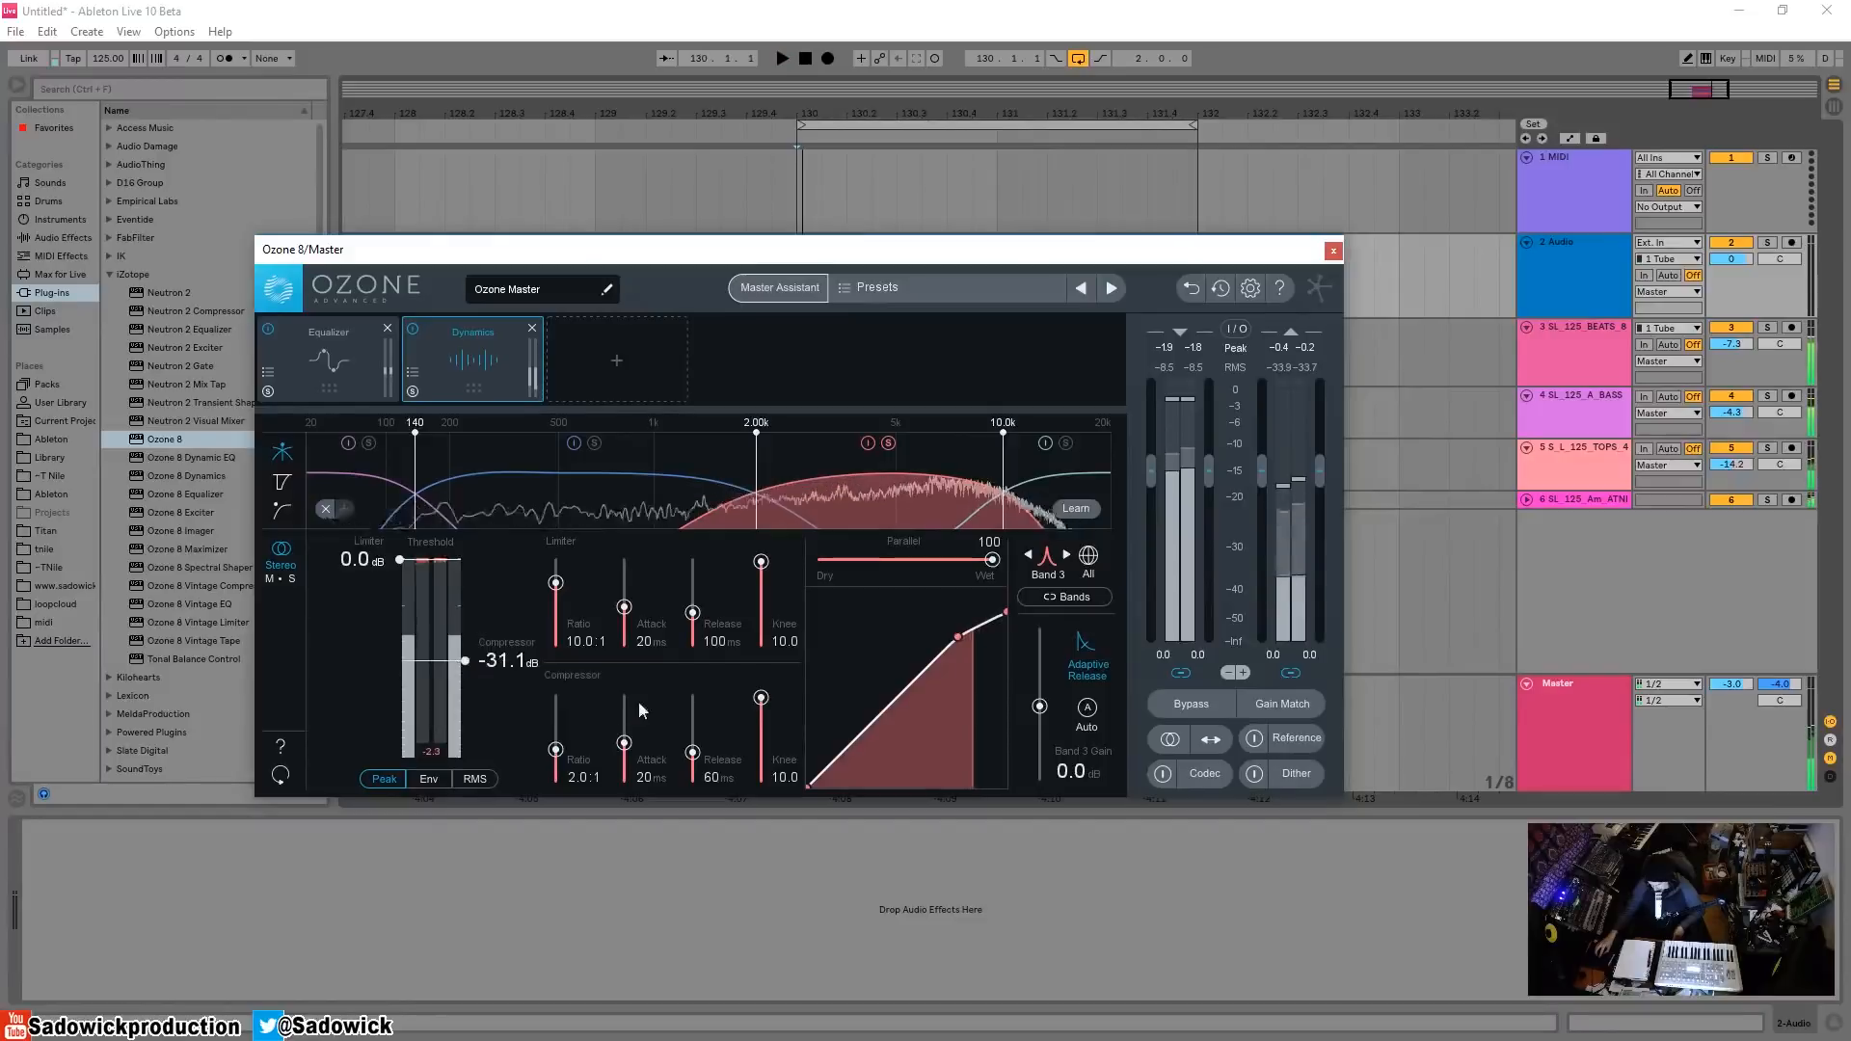
key("space")
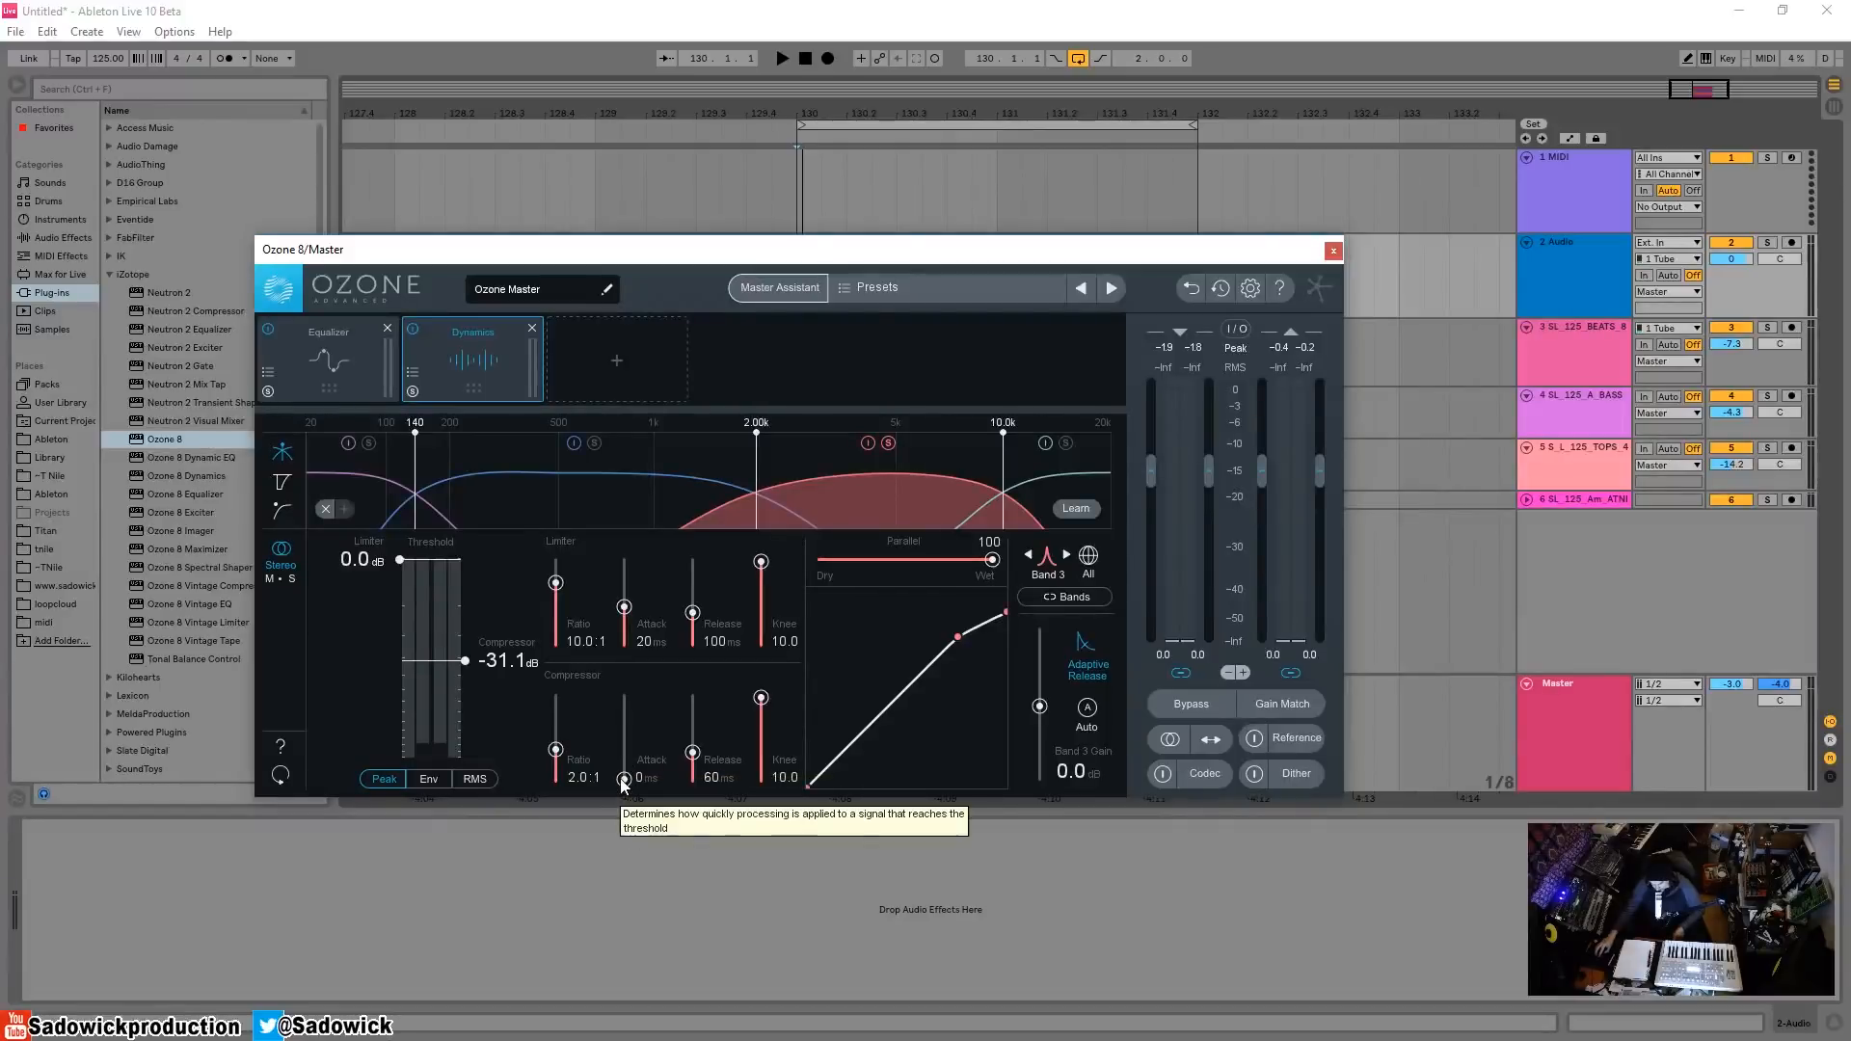
- Audition Band 3's compressor with its Attack at 0 ms, and restore the Attack to 20 ms
key("space")
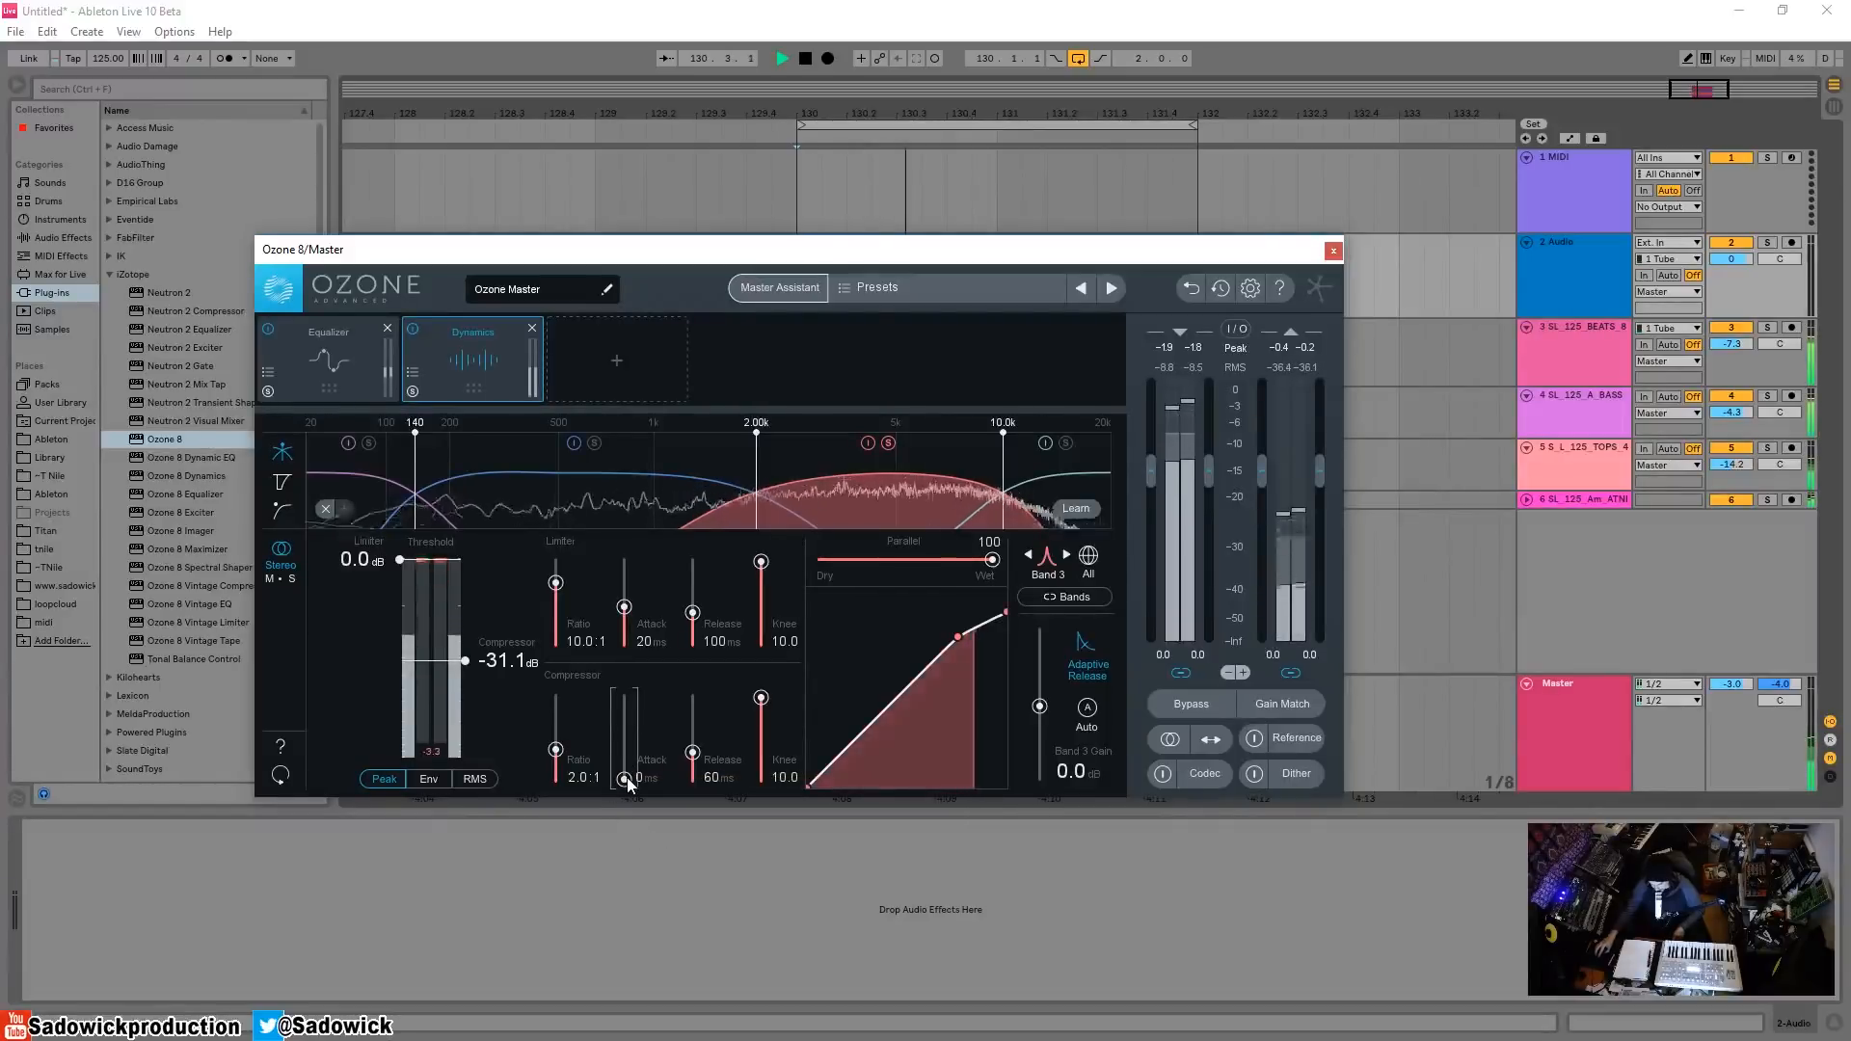
key("space")
left_click_drag(627, 777, 622, 748)
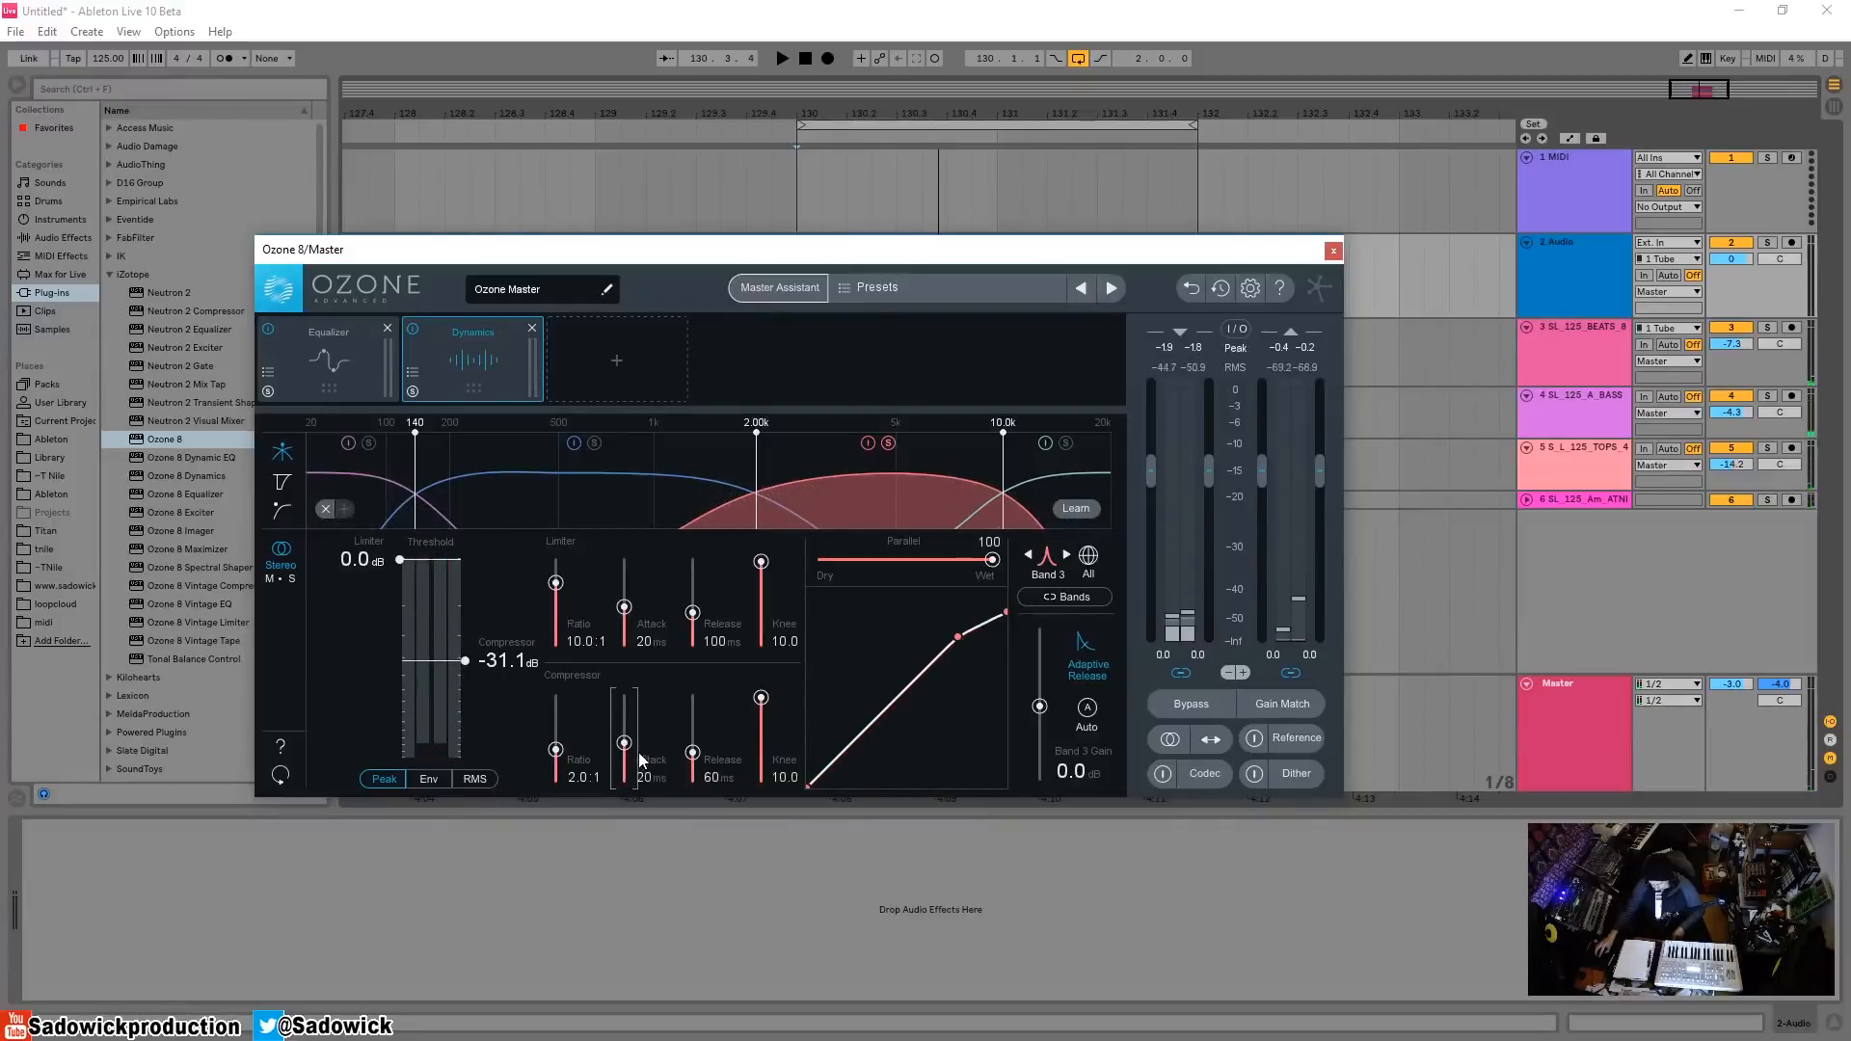
- Display the gain reduction trace during playback to examine how Band 3 is being compressed
key("space")
left_click(282, 512)
left_click(282, 481)
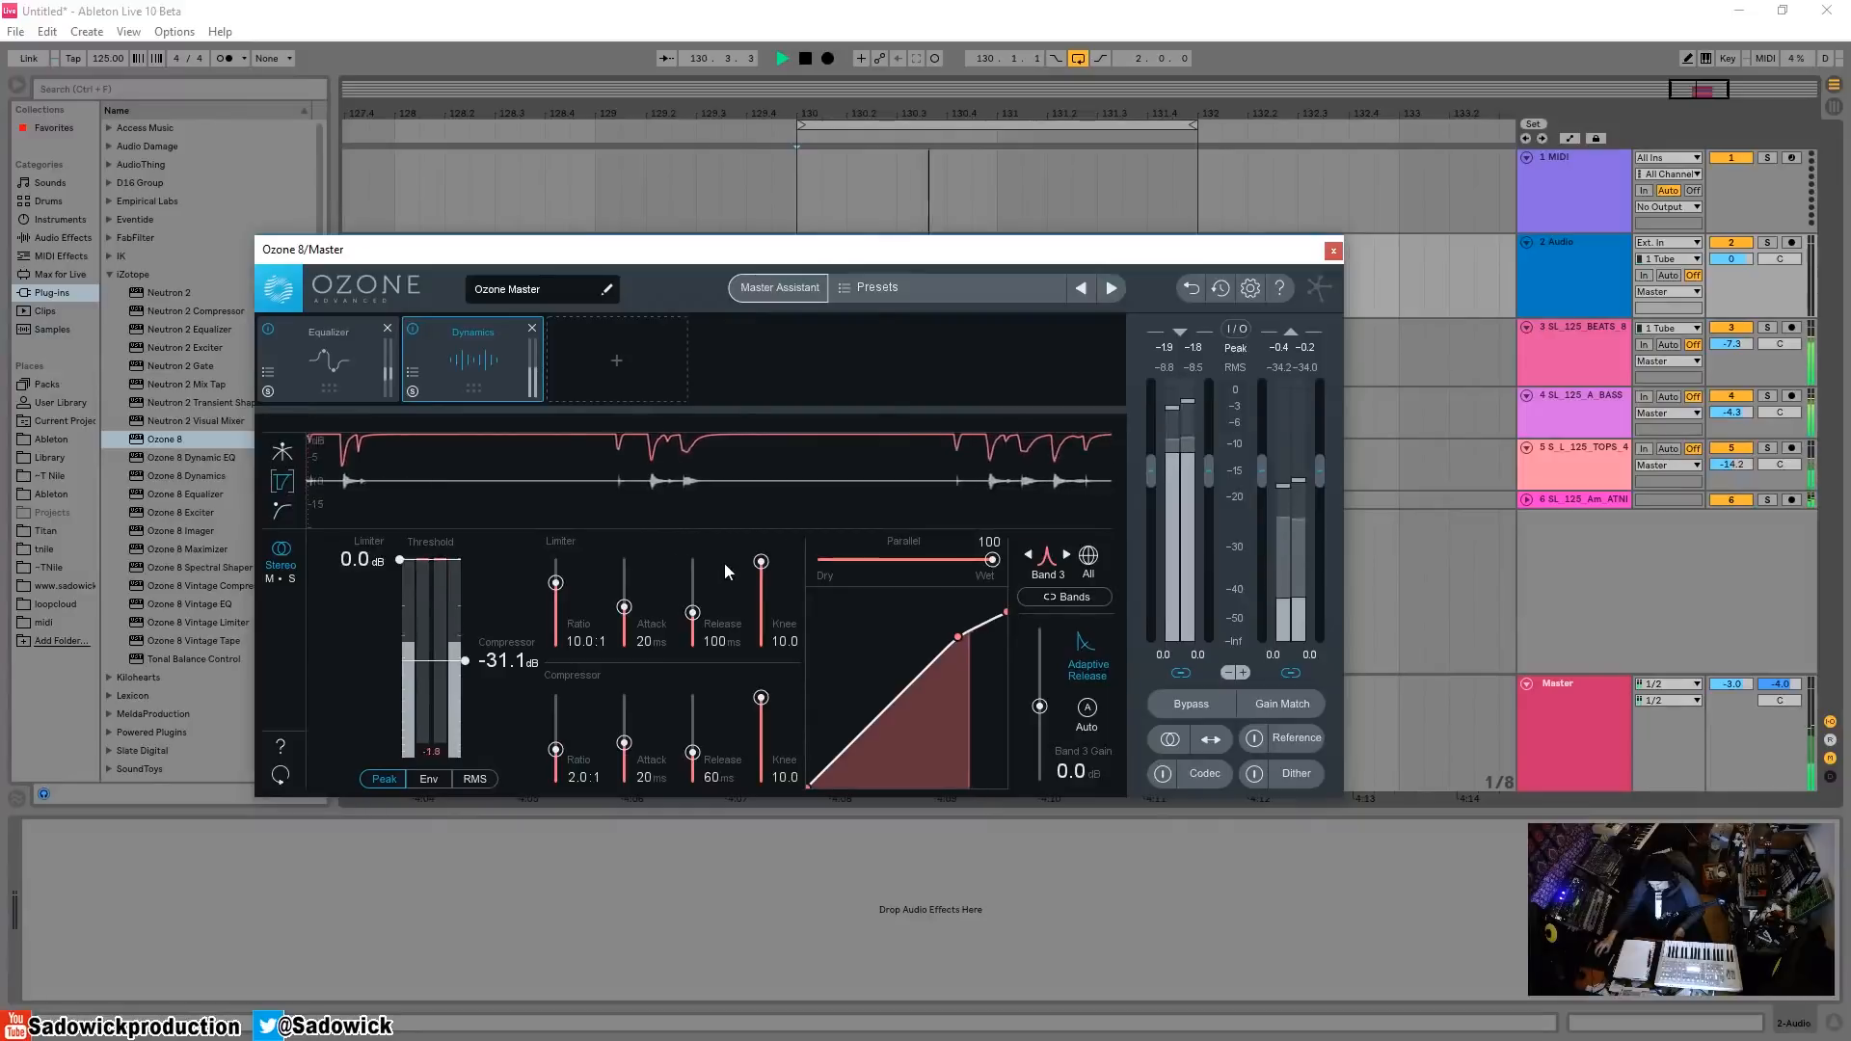
key("space")
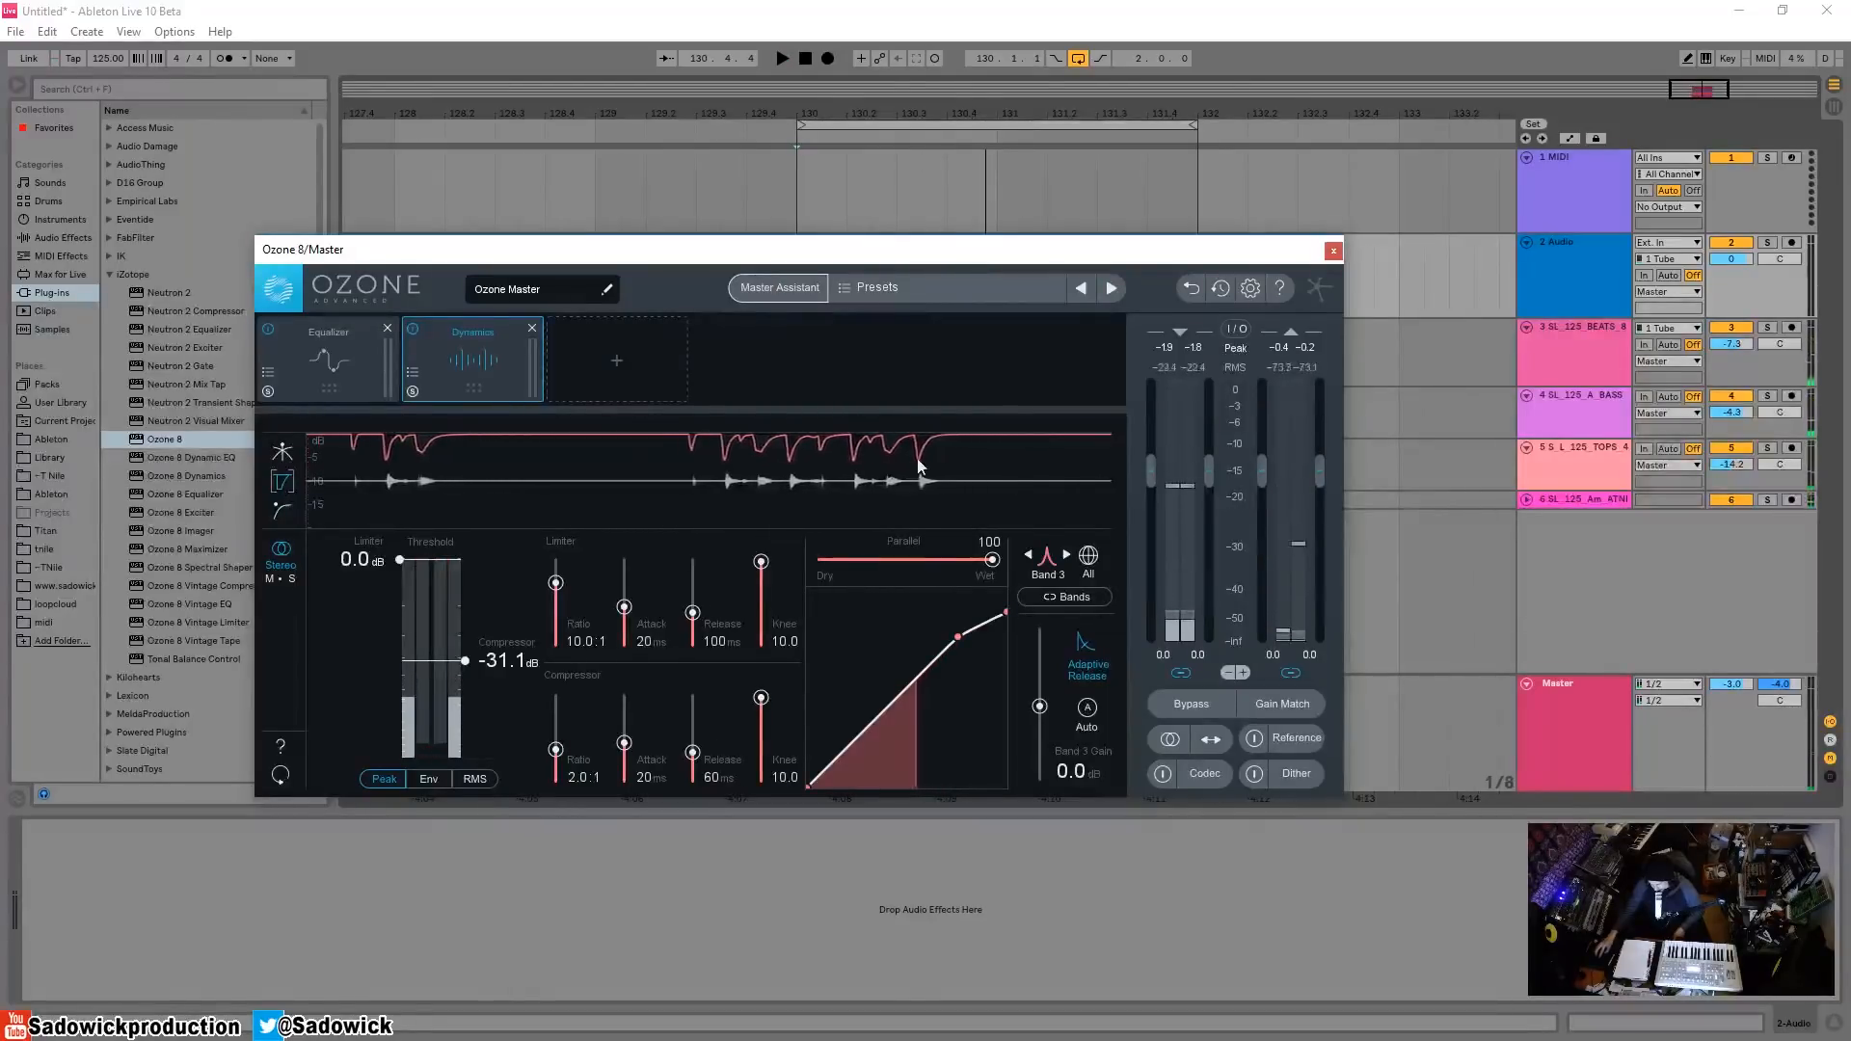
- Compare Band 3's gain reduction trace with compressor Release at 0 ms and 814 ms, and restore the Release to 60 ms
left_click_drag(692, 752, 694, 797)
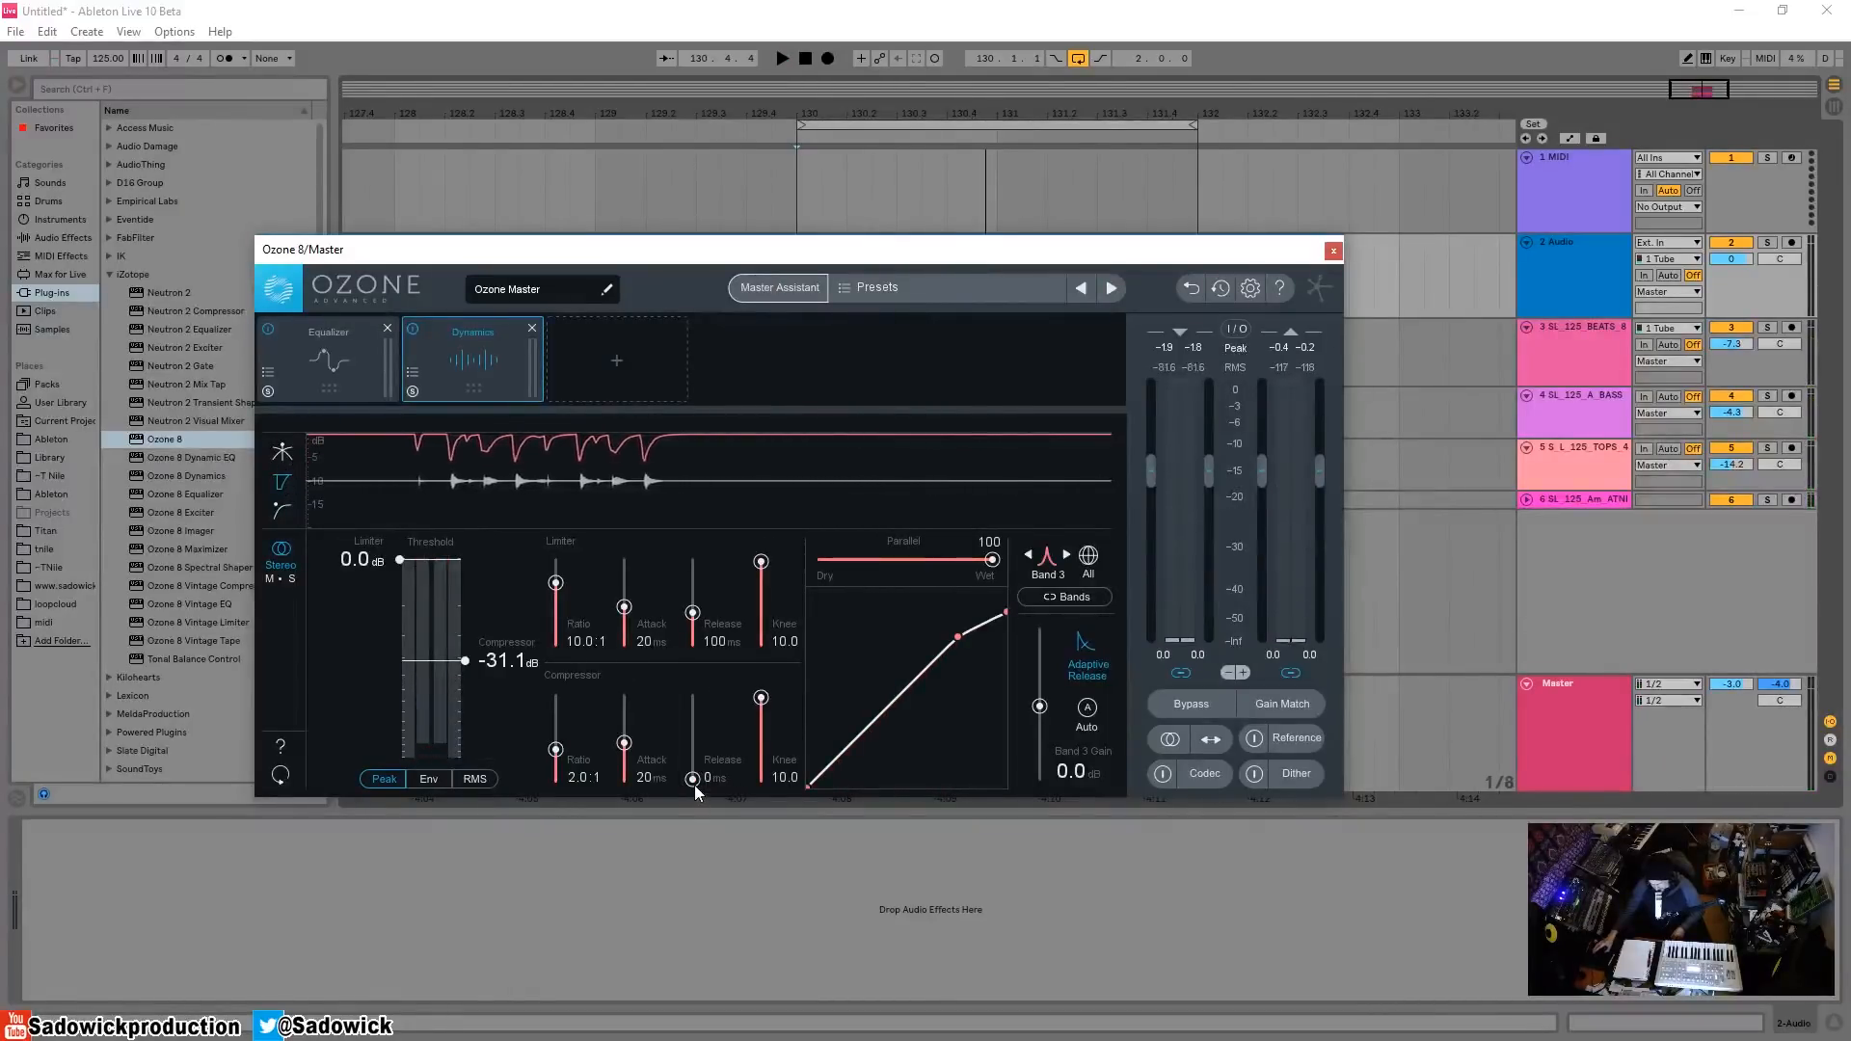
key("space")
key("space")
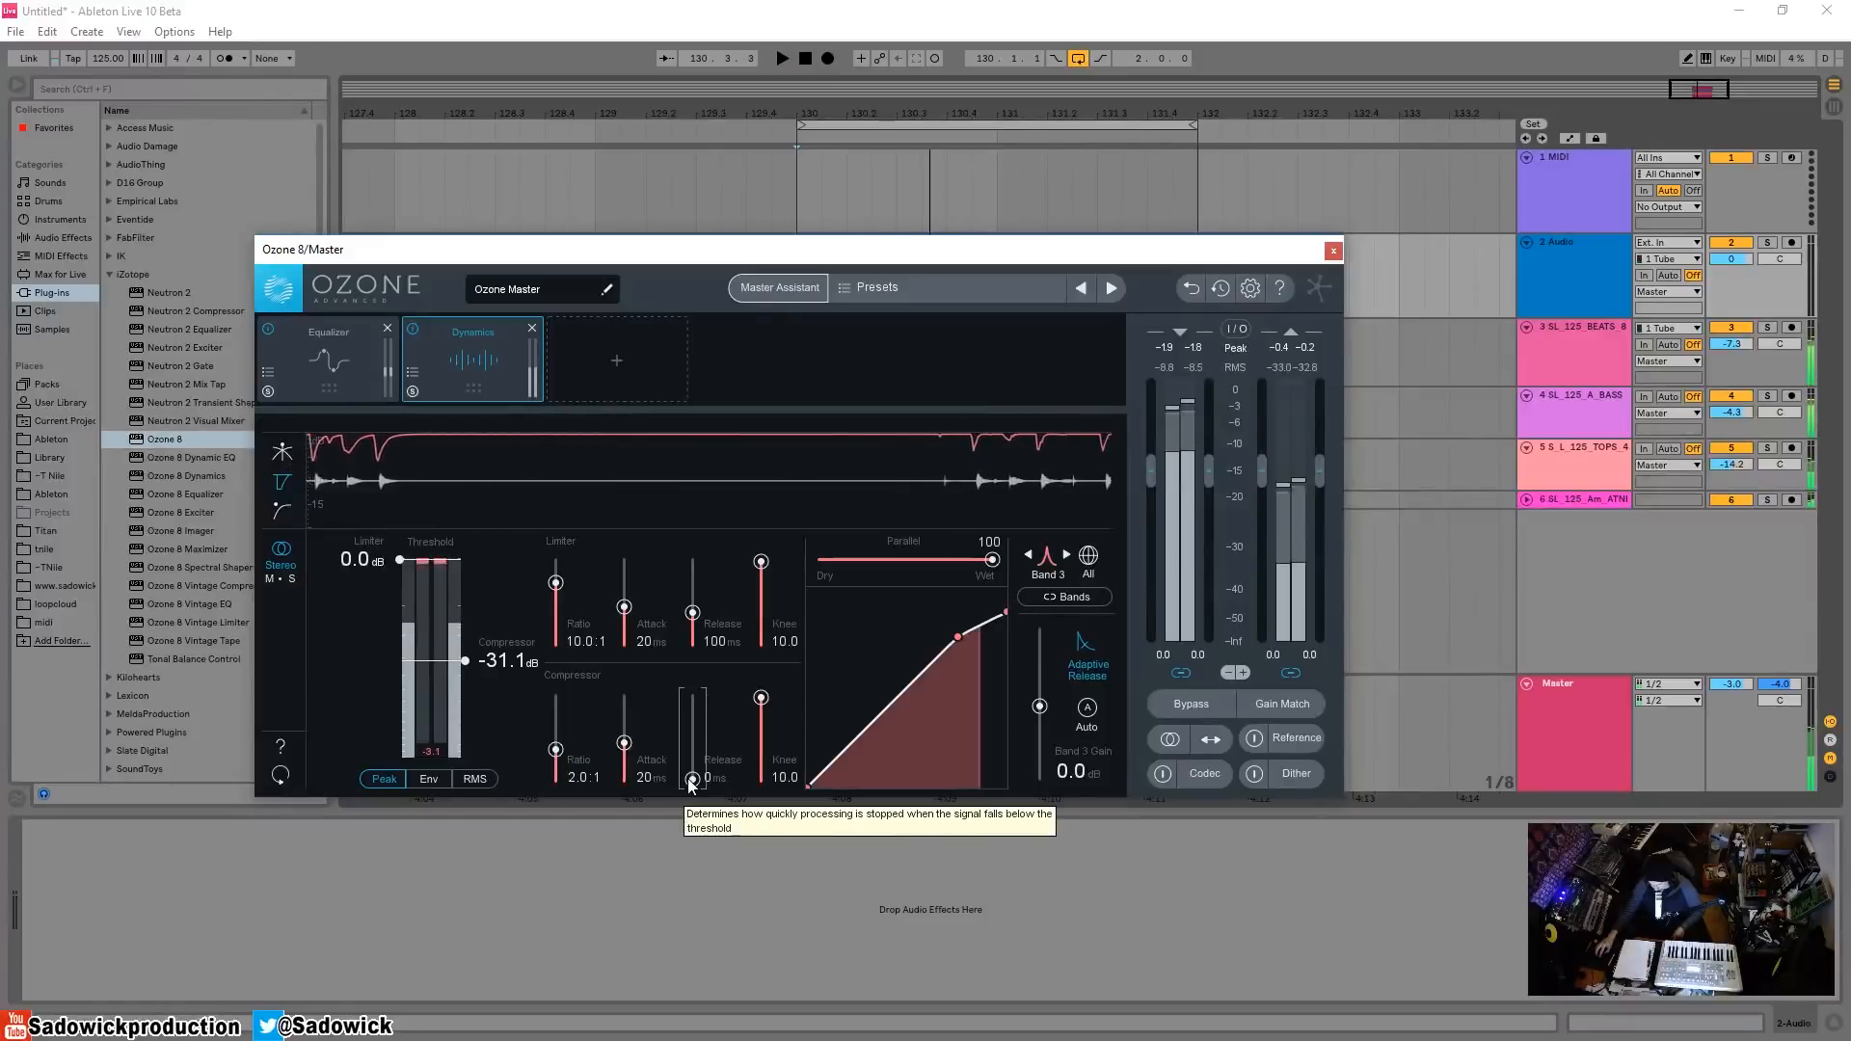
left_click_drag(692, 776, 697, 728)
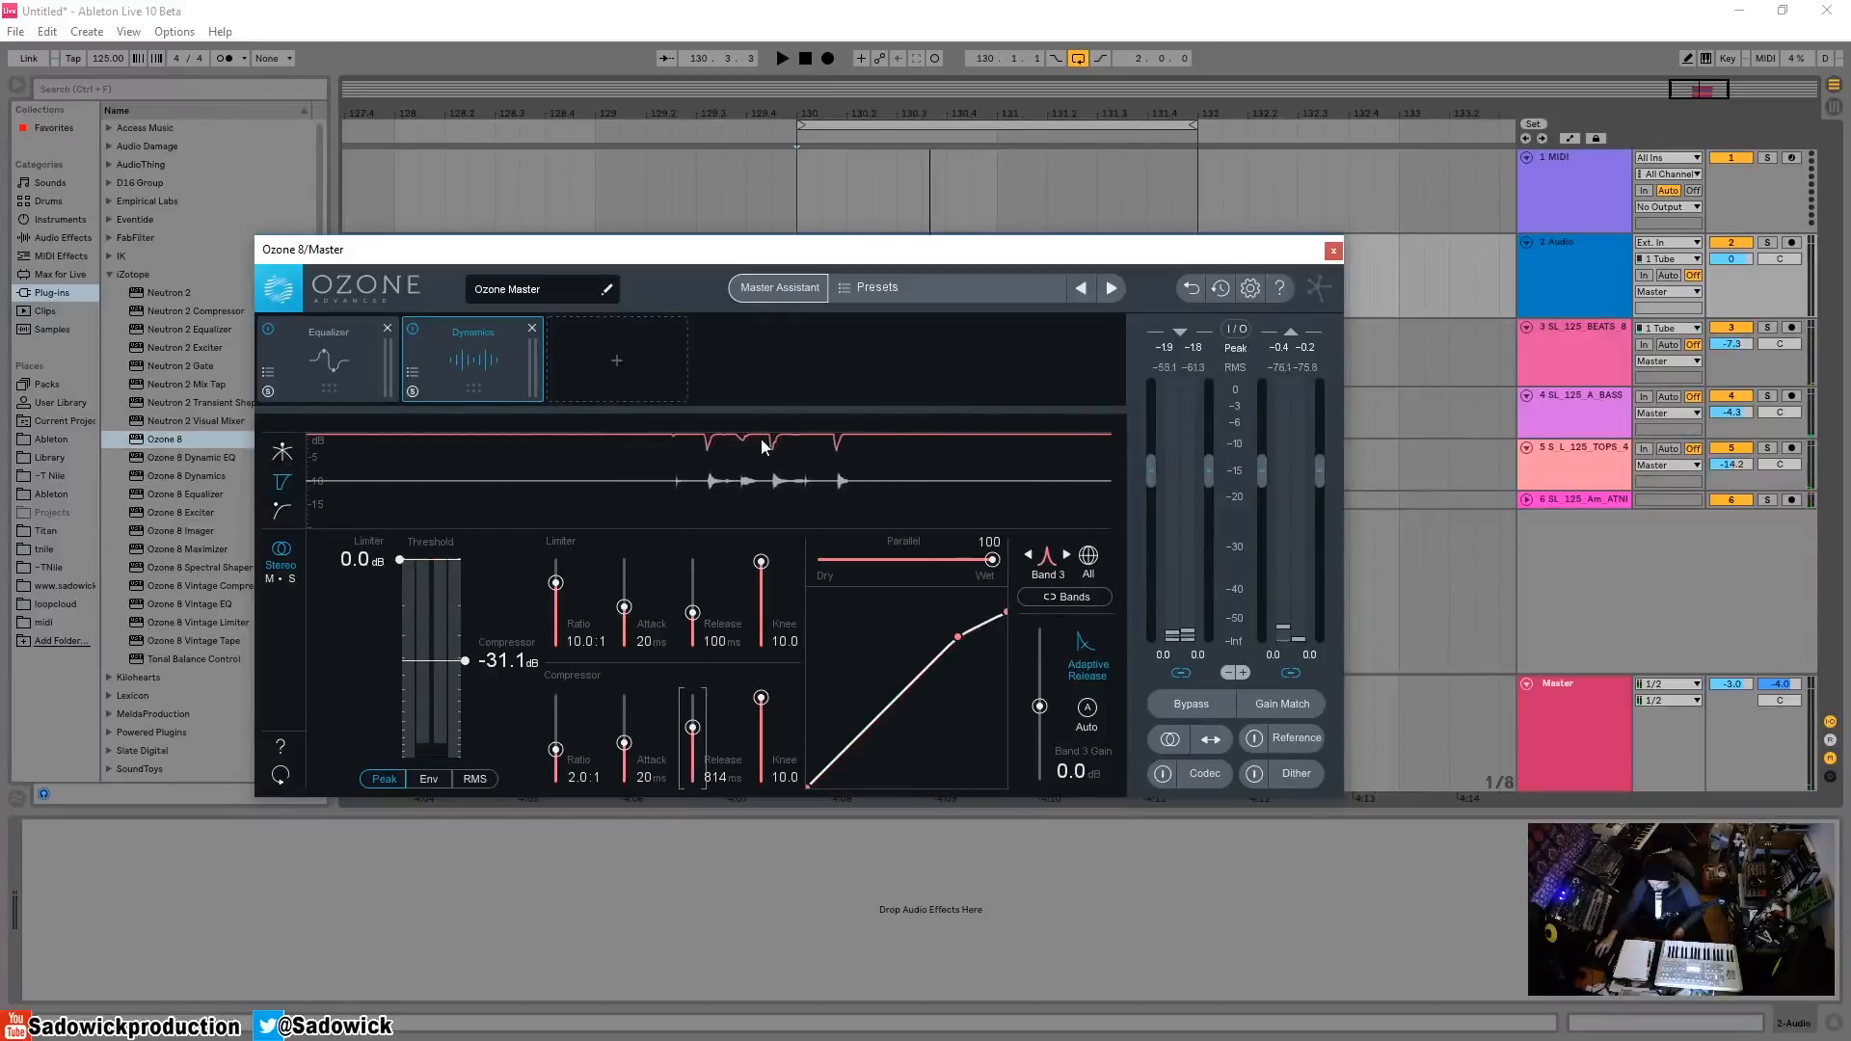
key("space")
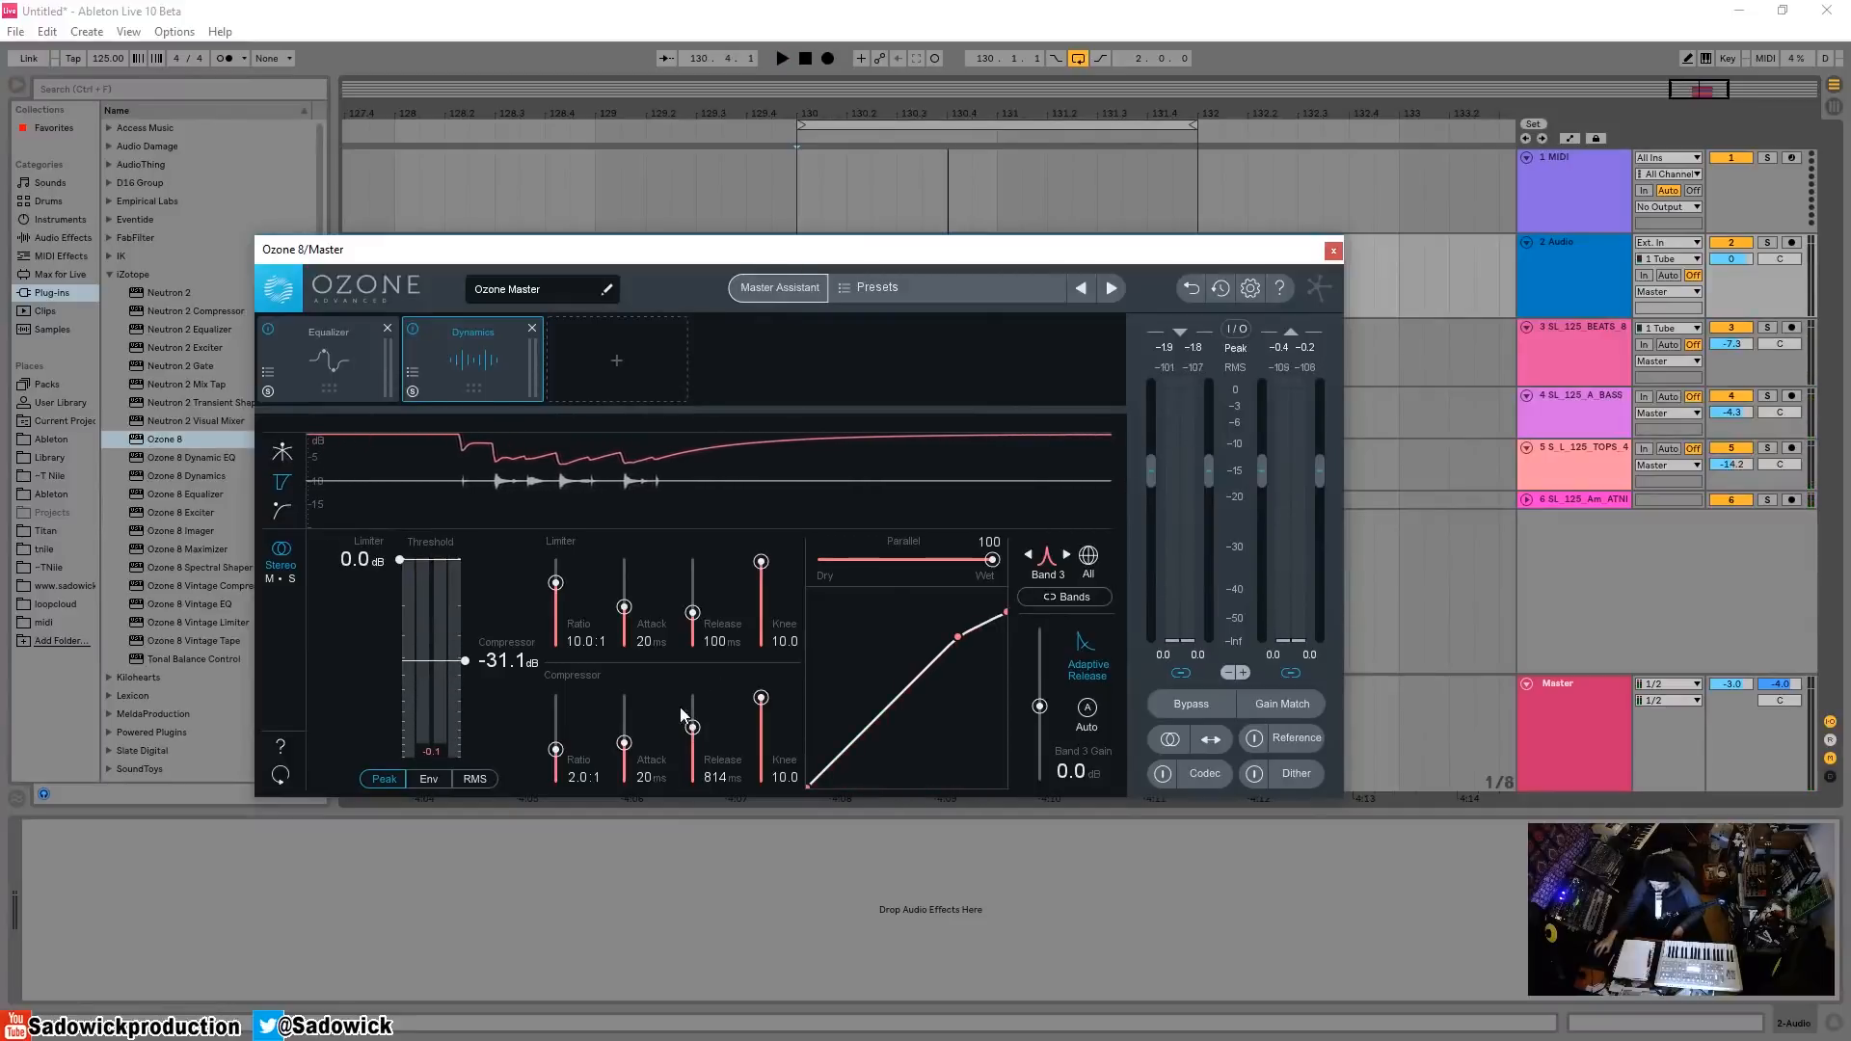
left_click_drag(693, 735, 680, 768)
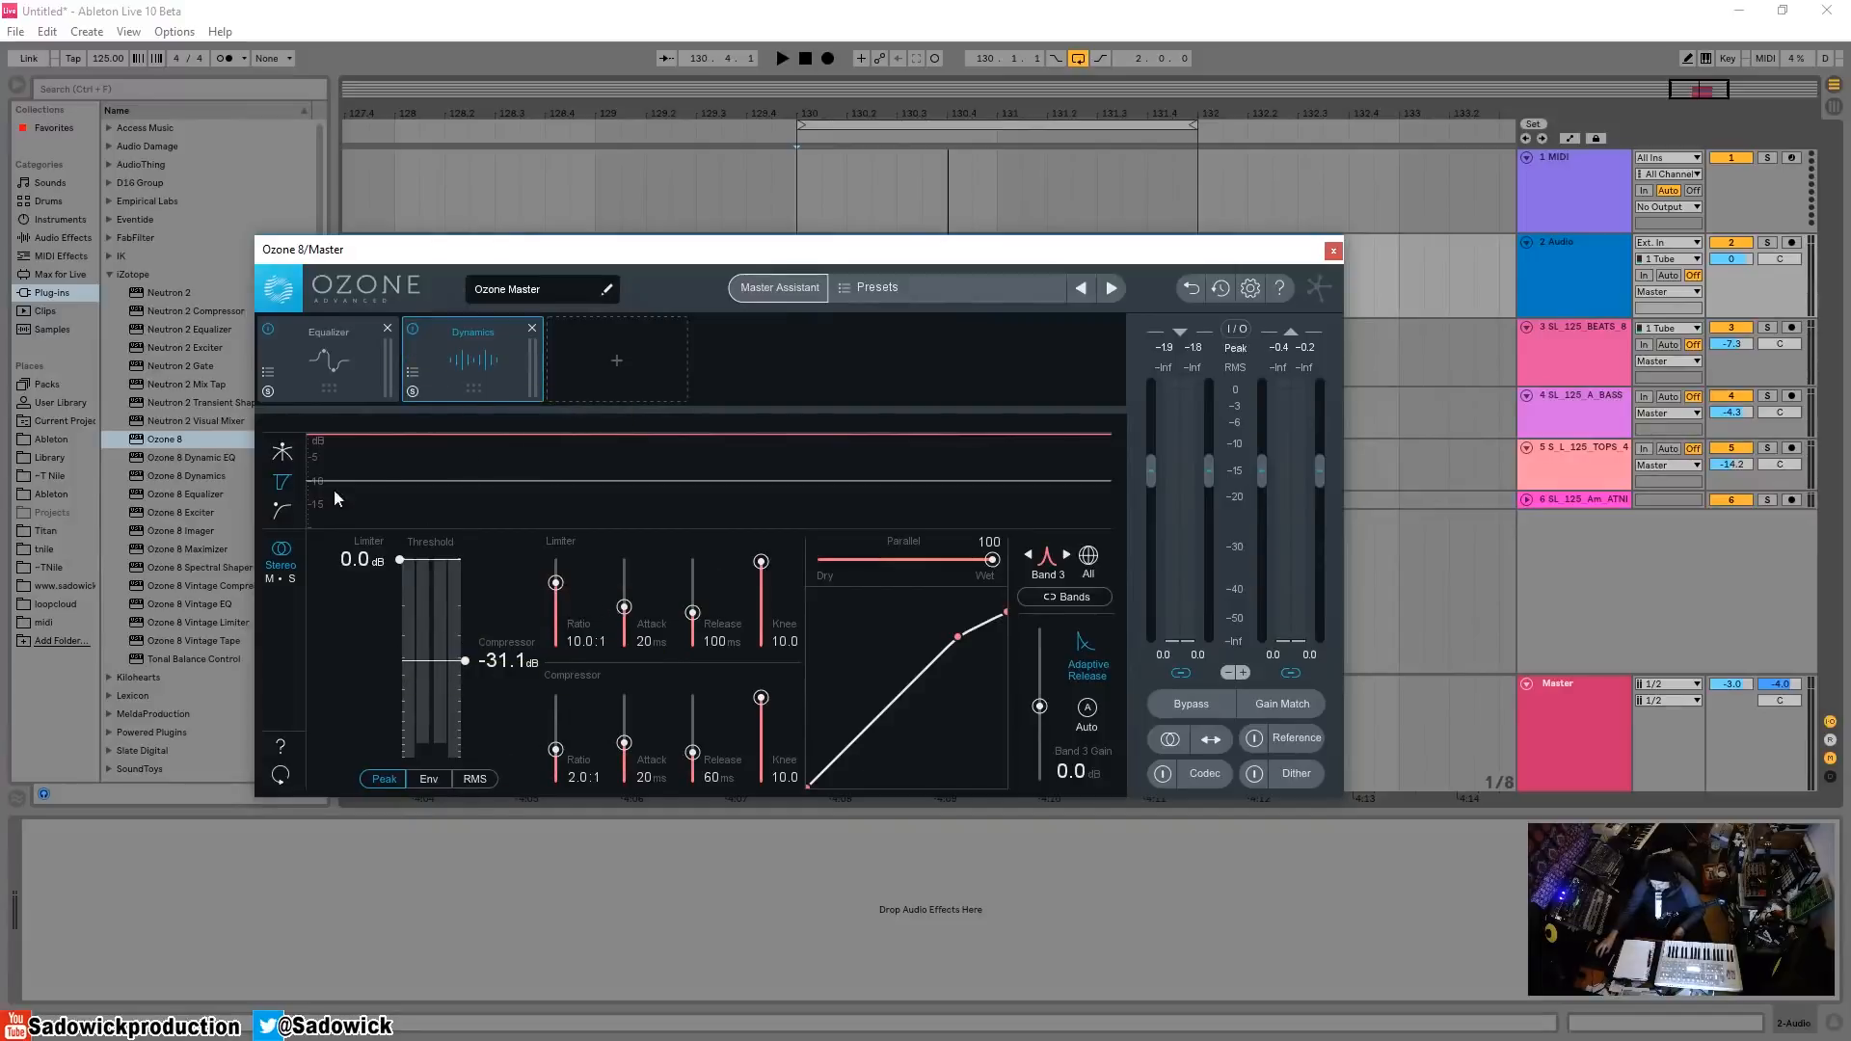
- Unsolo Band 3 in the crossover view and set its compressor threshold to -30.1 dB while the full mix plays
left_click(285, 451)
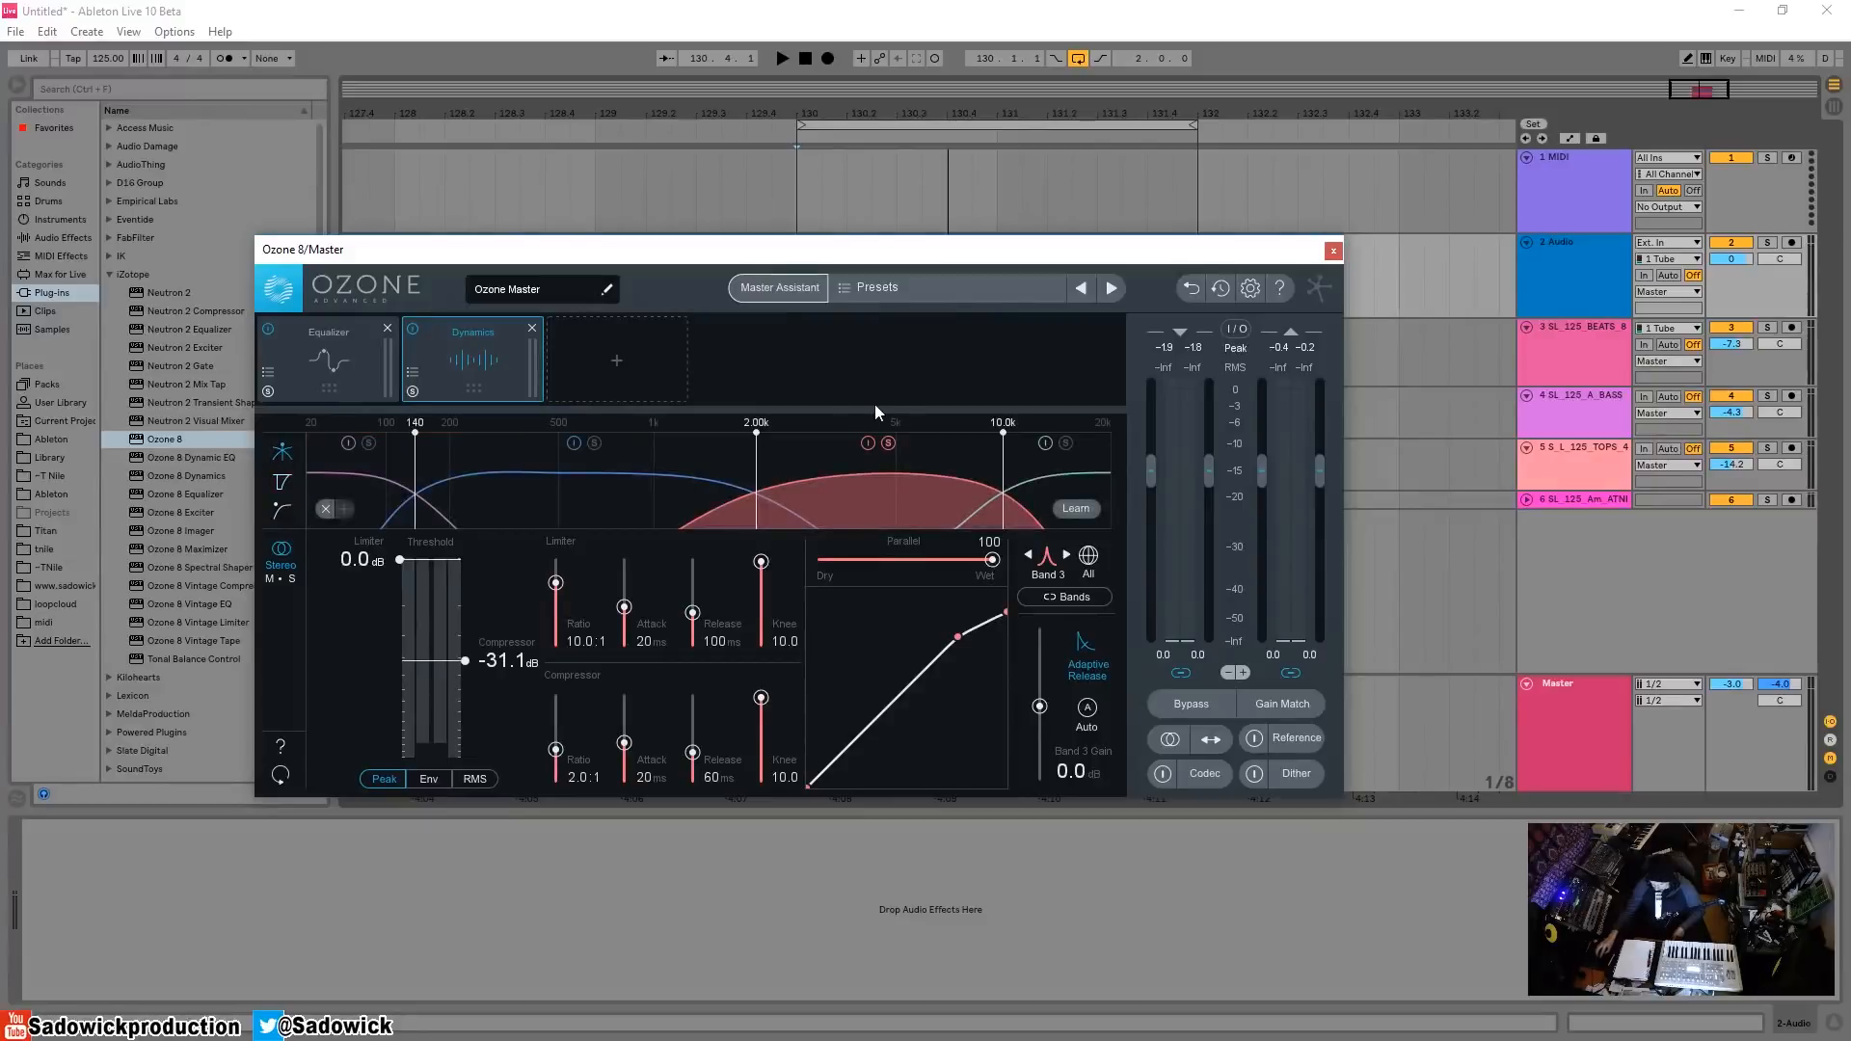
key("space")
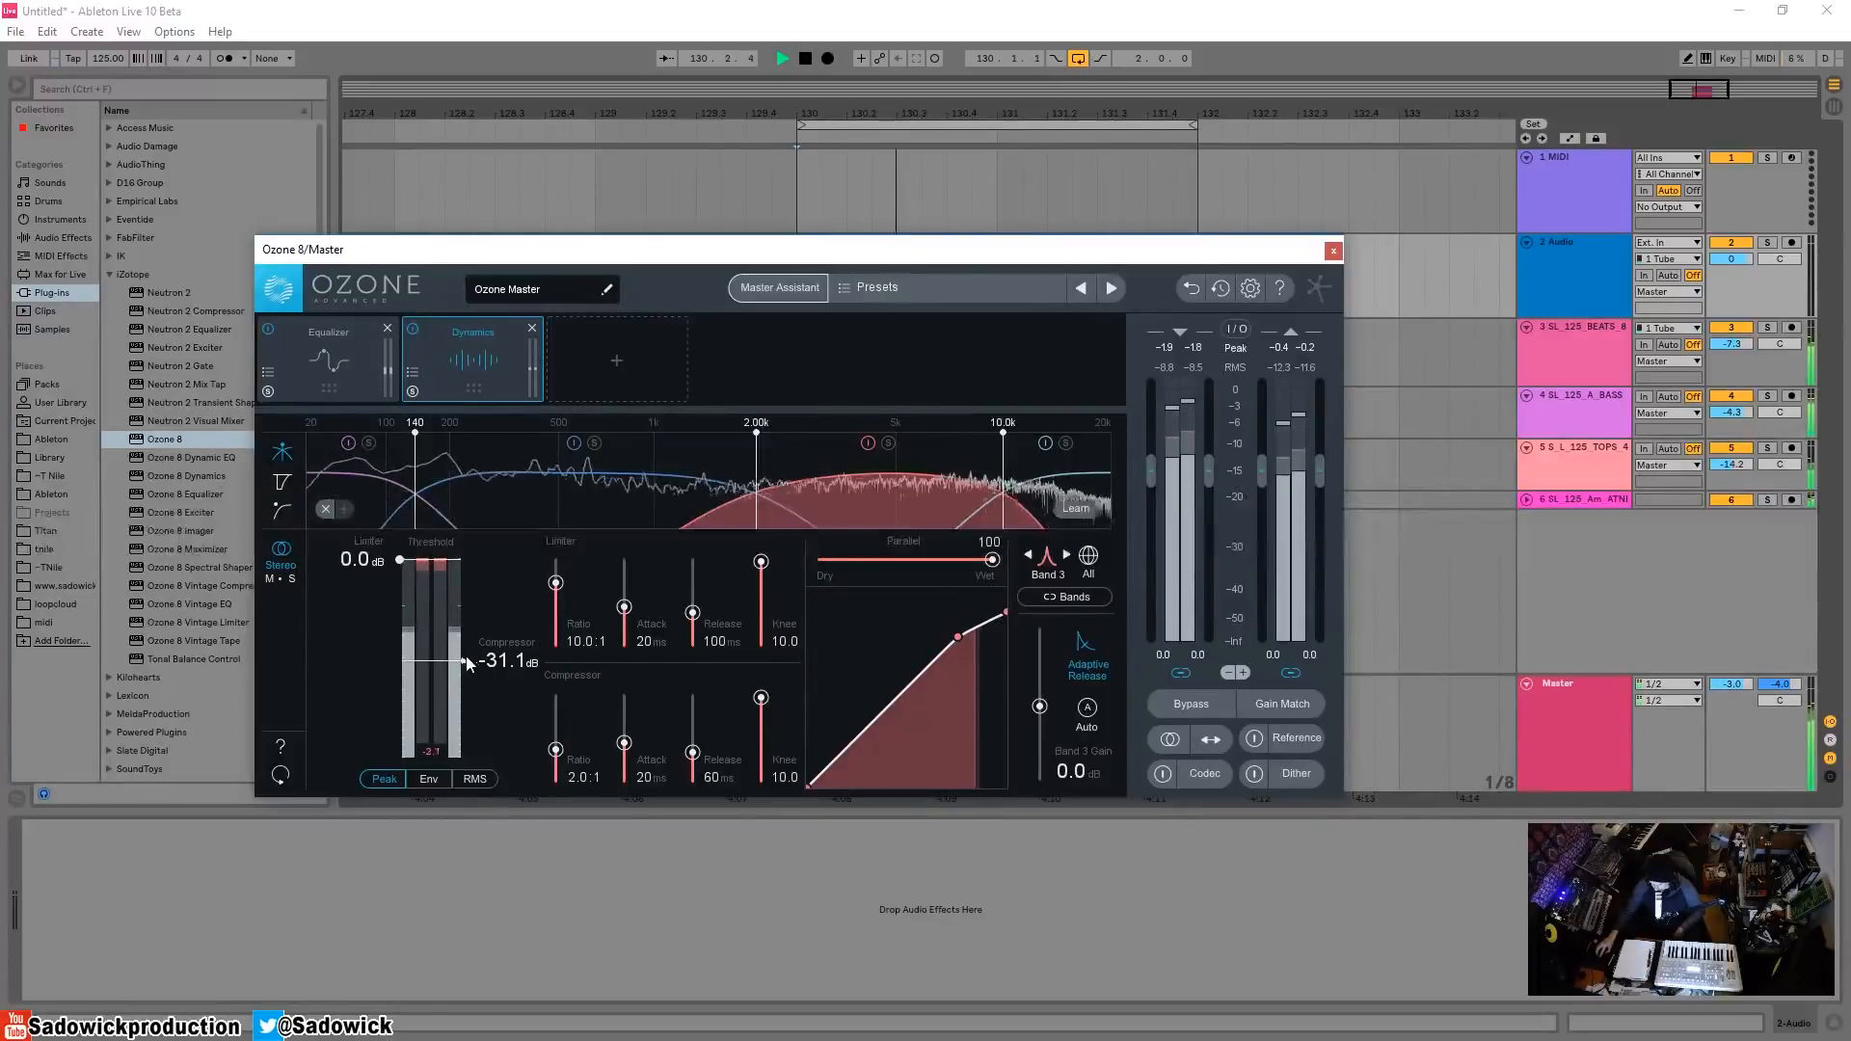
mouse_move(464, 661)
left_mouse_down()
mouse_move(471, 622)
mouse_move(466, 663)
left_mouse_up()
key("space")
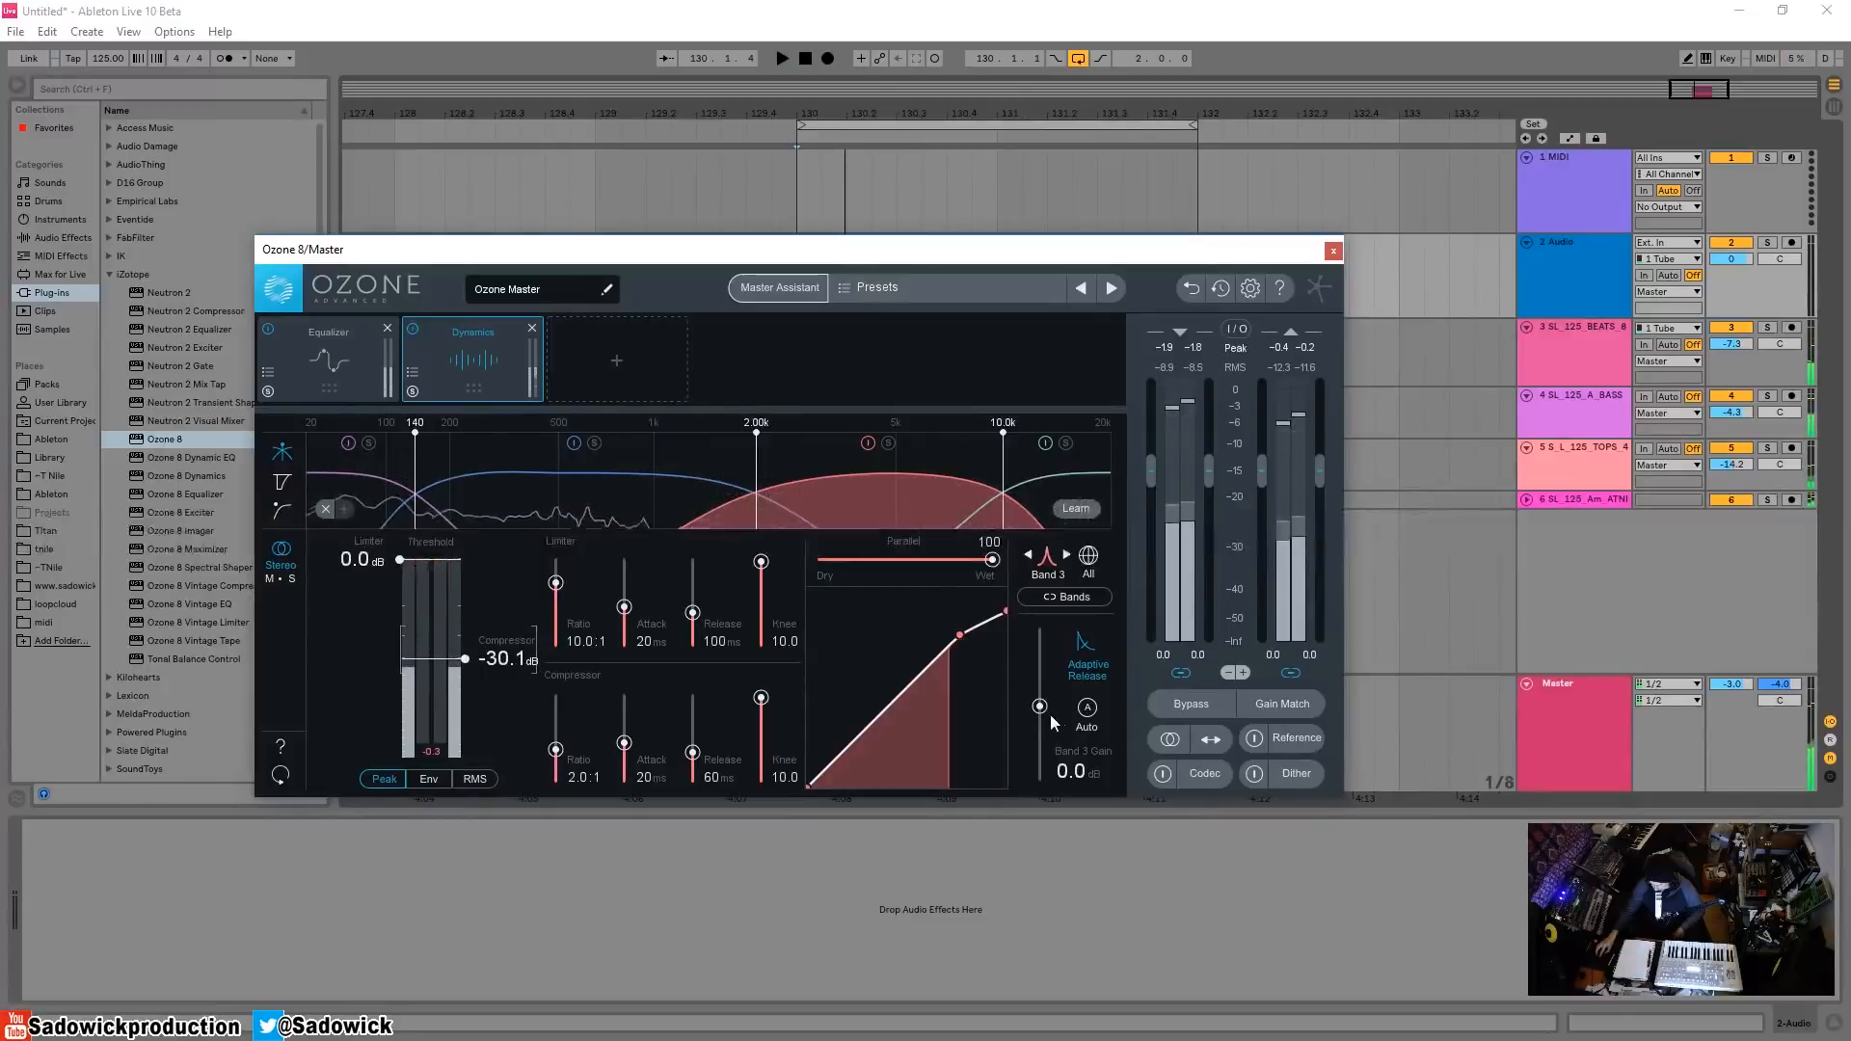
- Raise the Band 3 Gain to 4.2 dB during playback to make up for the compression
key("space")
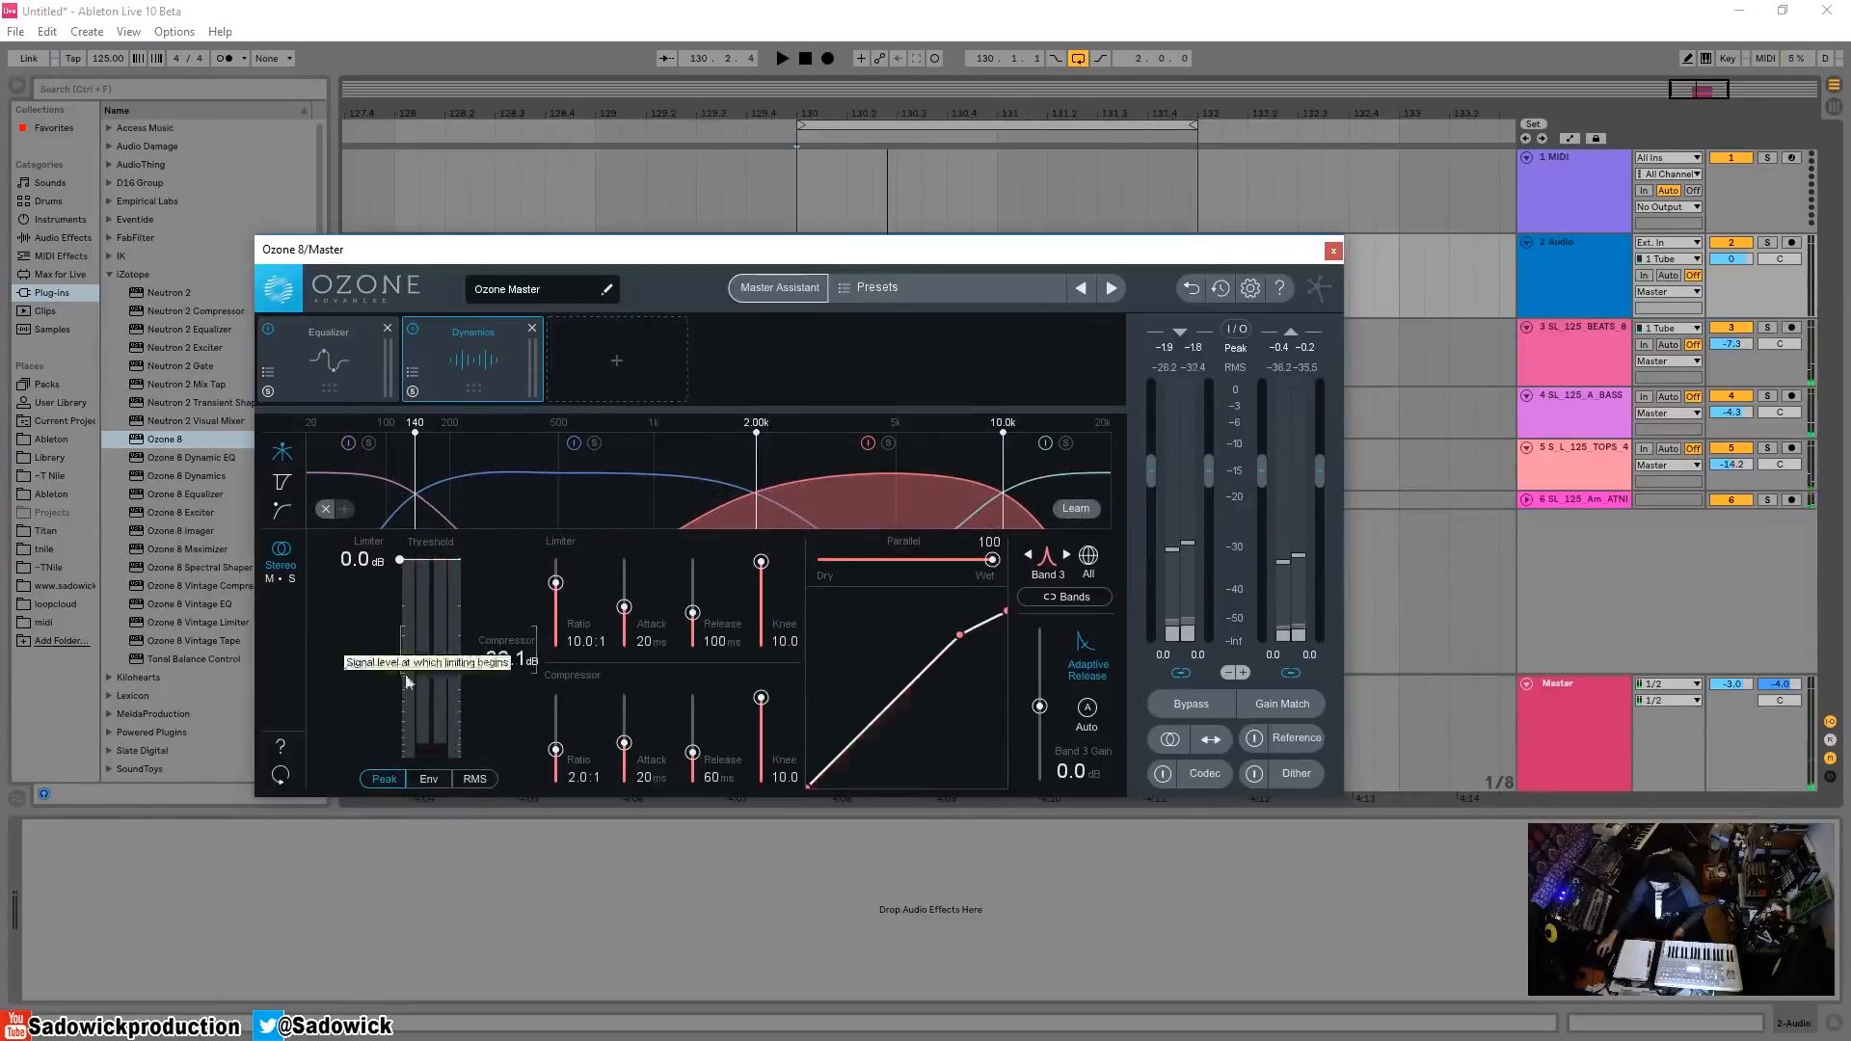
key("space")
left_click_drag(1041, 706, 1045, 697)
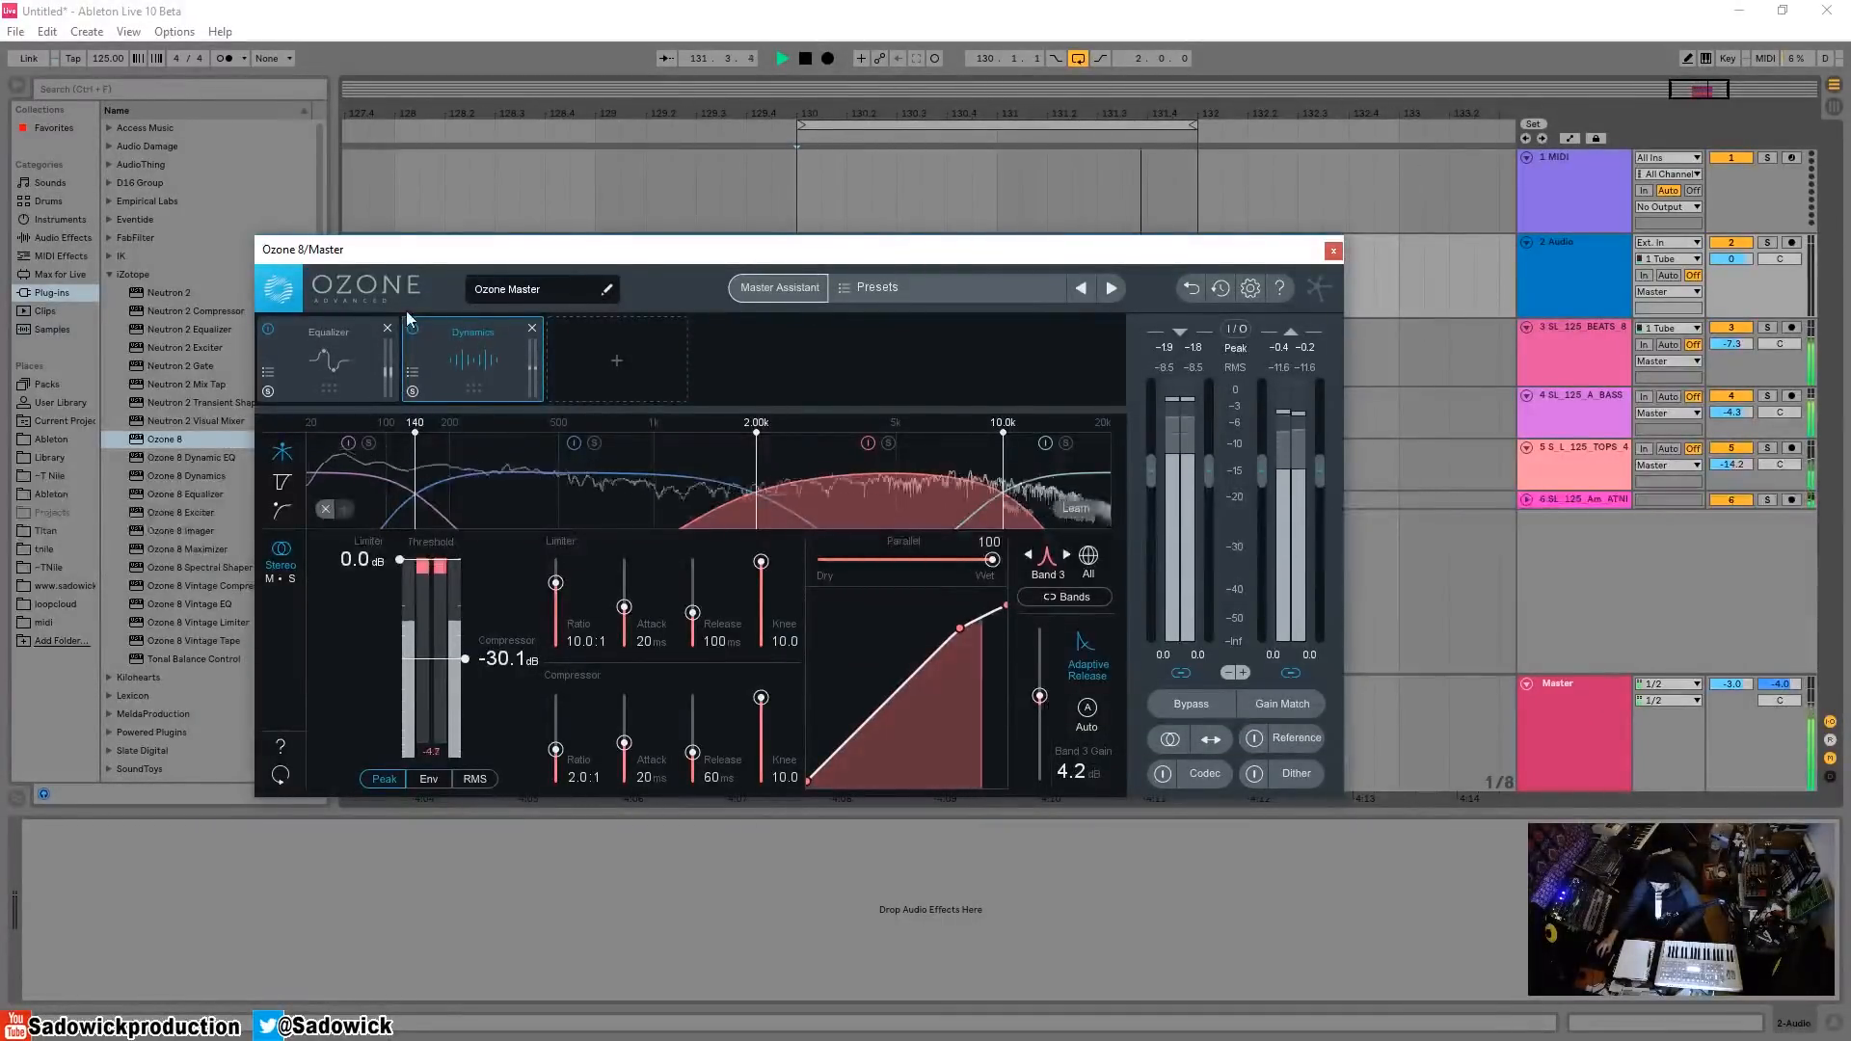
key("space")
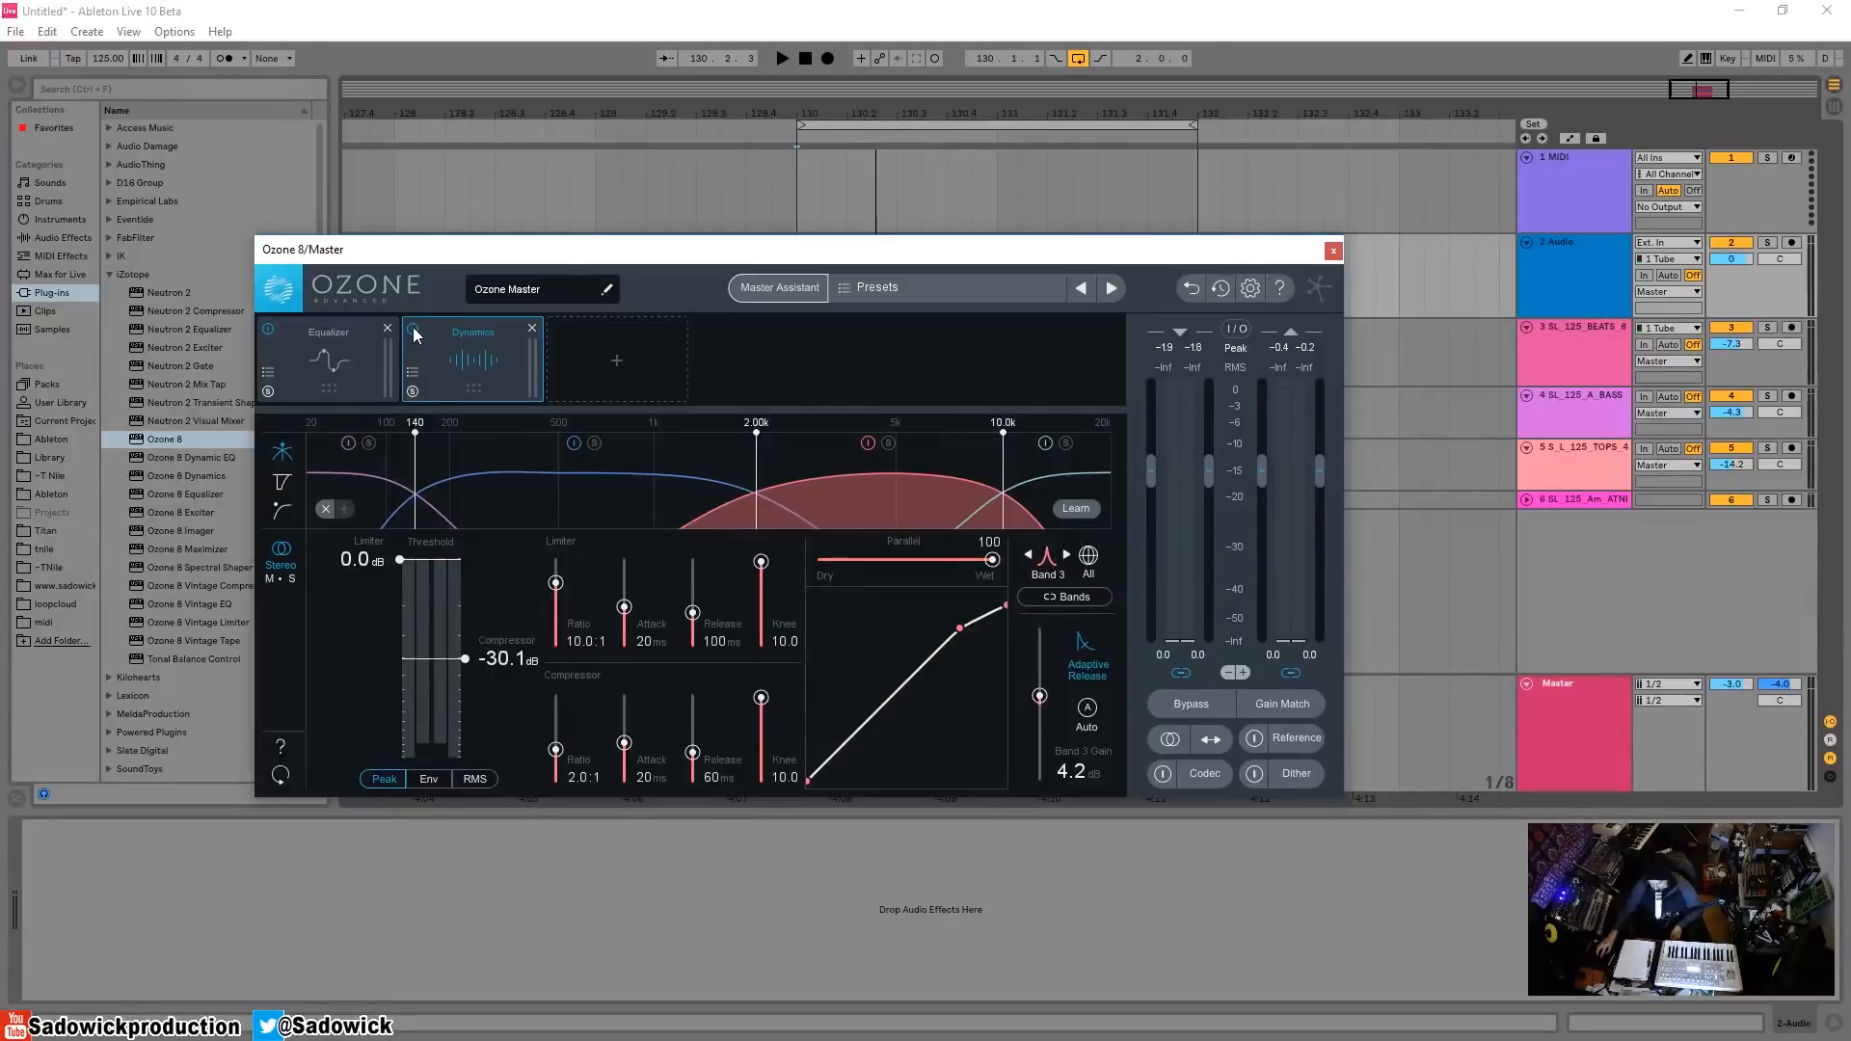
- Bypass and re-enable the Dynamics module during playback to compare the Band 3 processing with the unprocessed mix
key("space")
left_click(413, 327)
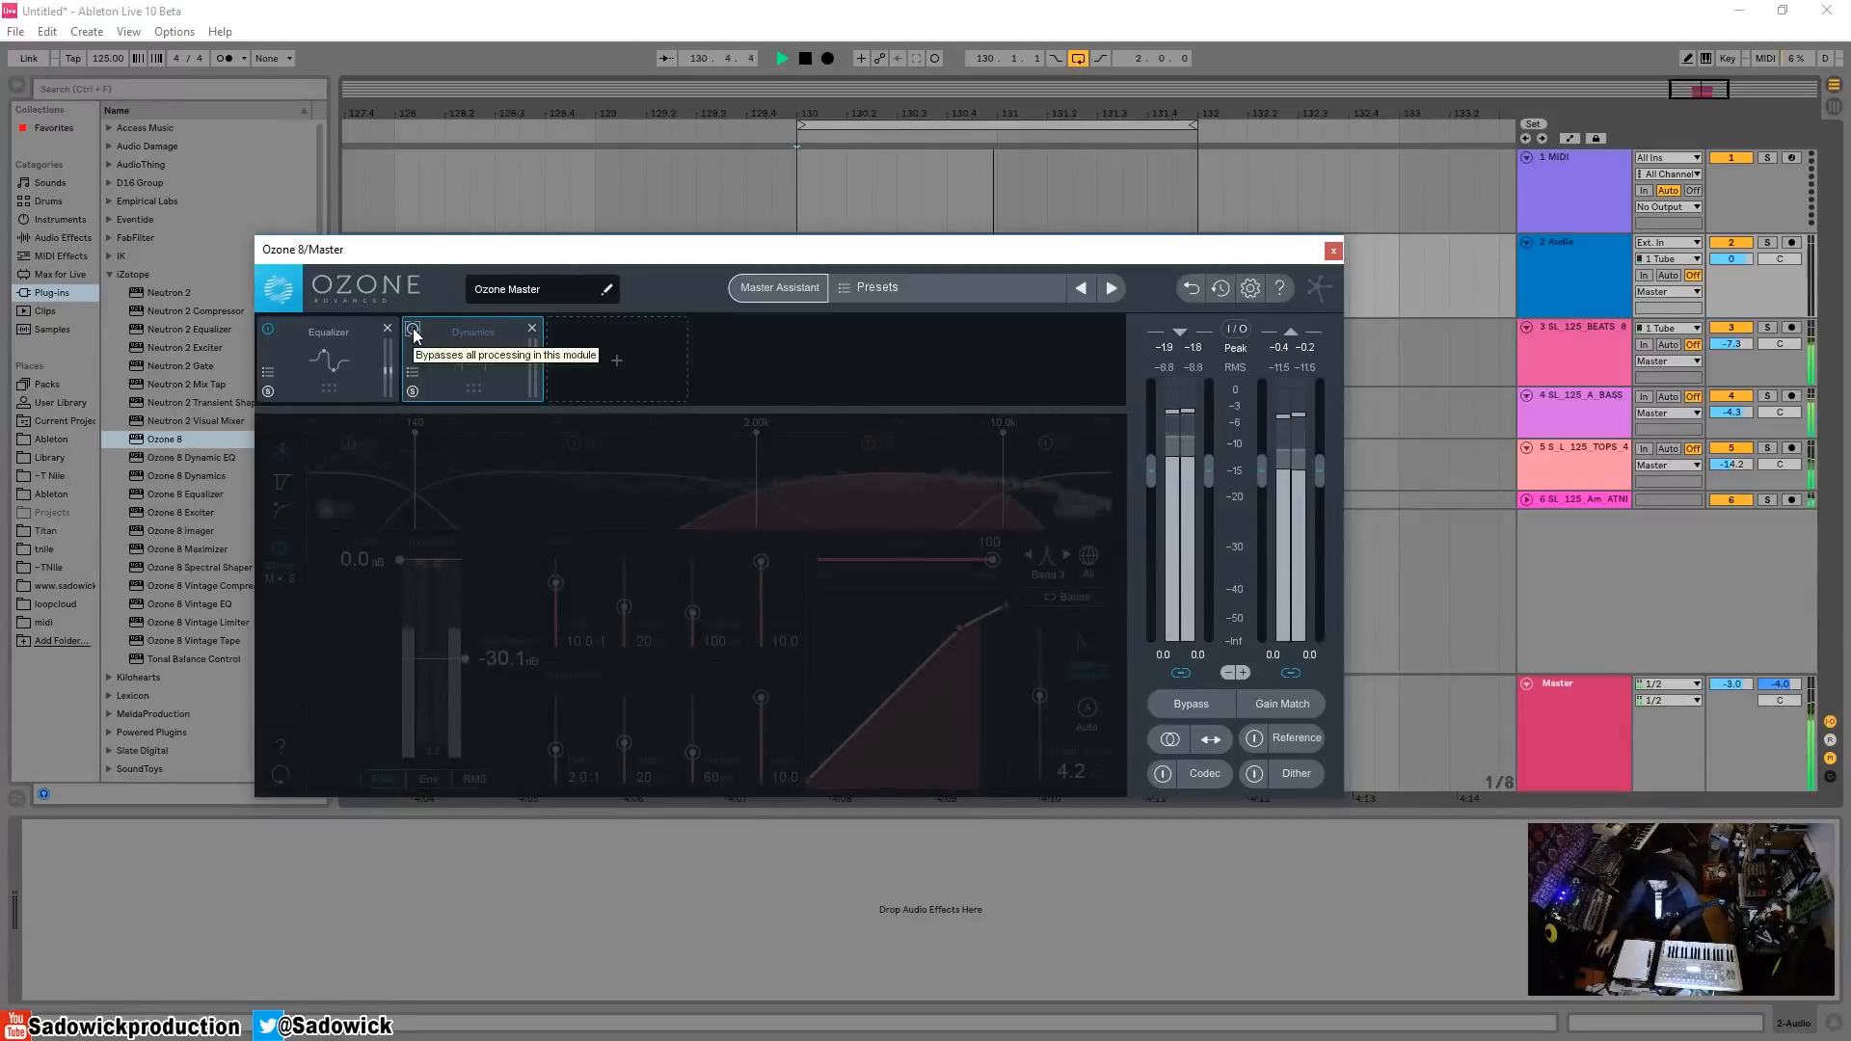
left_click(412, 328)
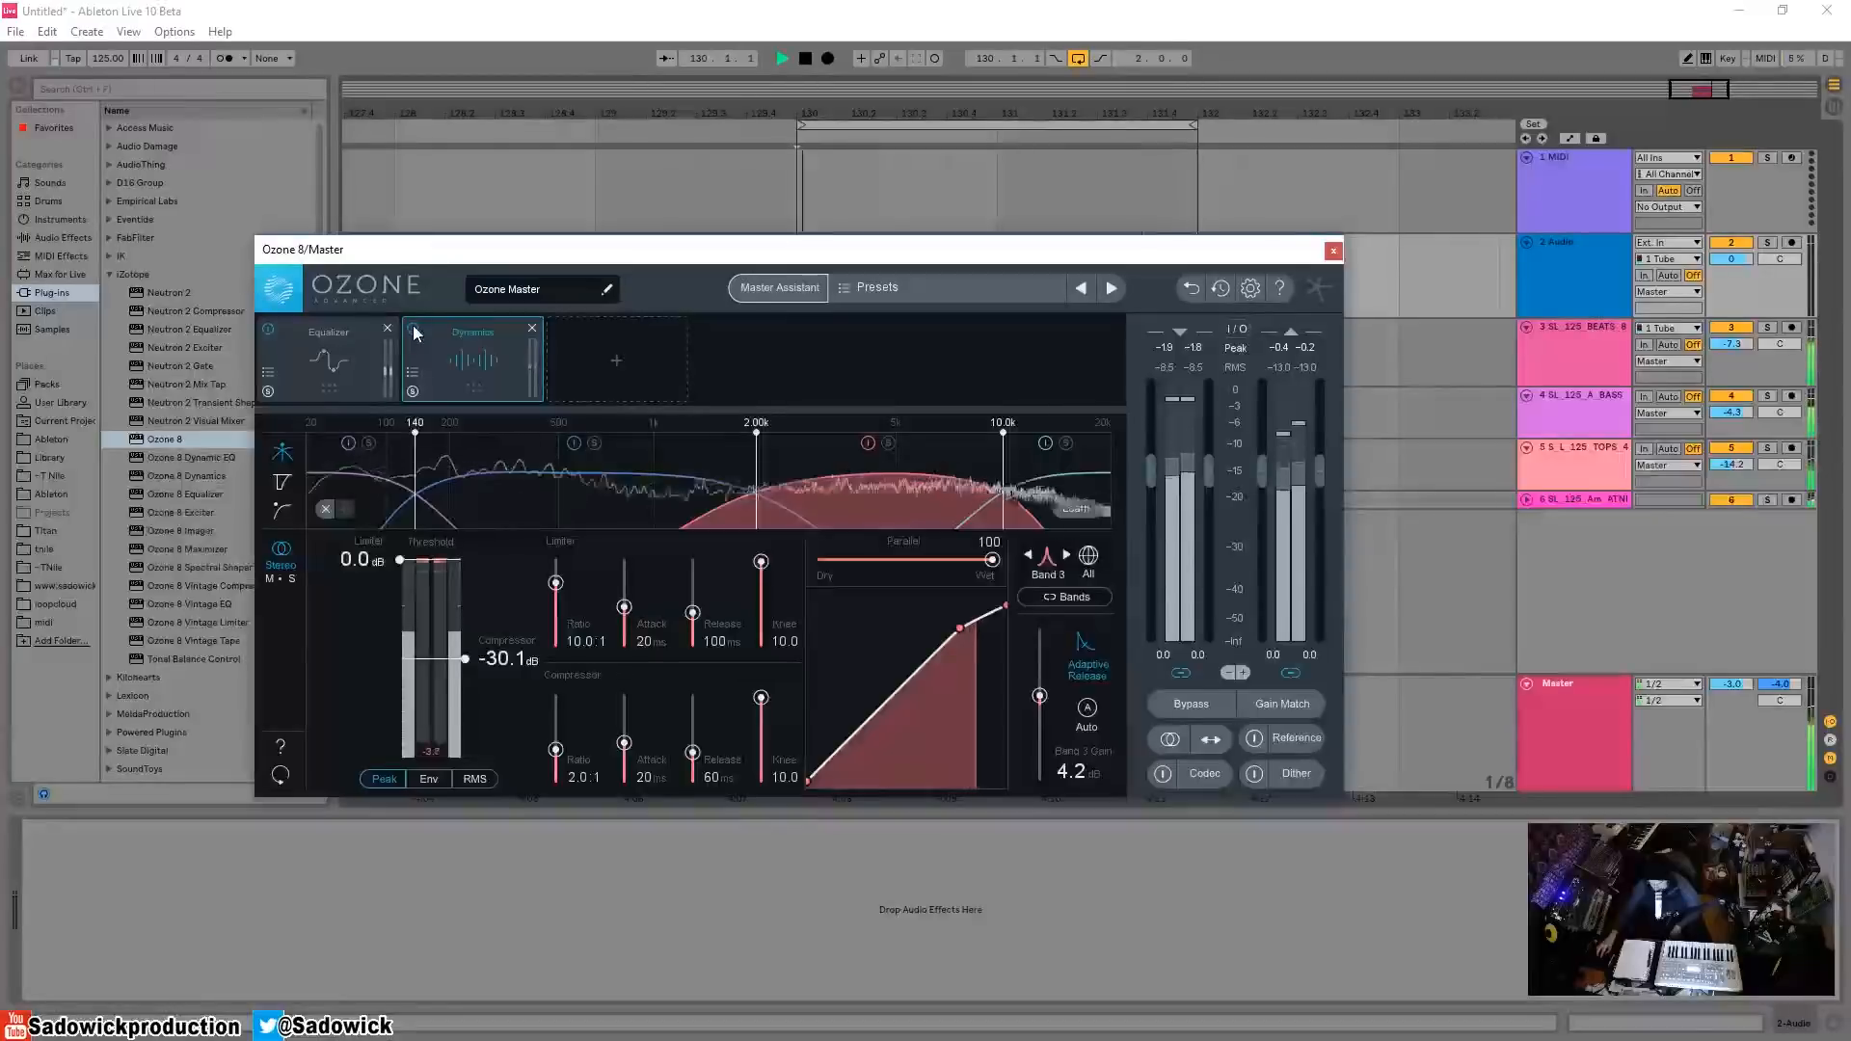
key("space")
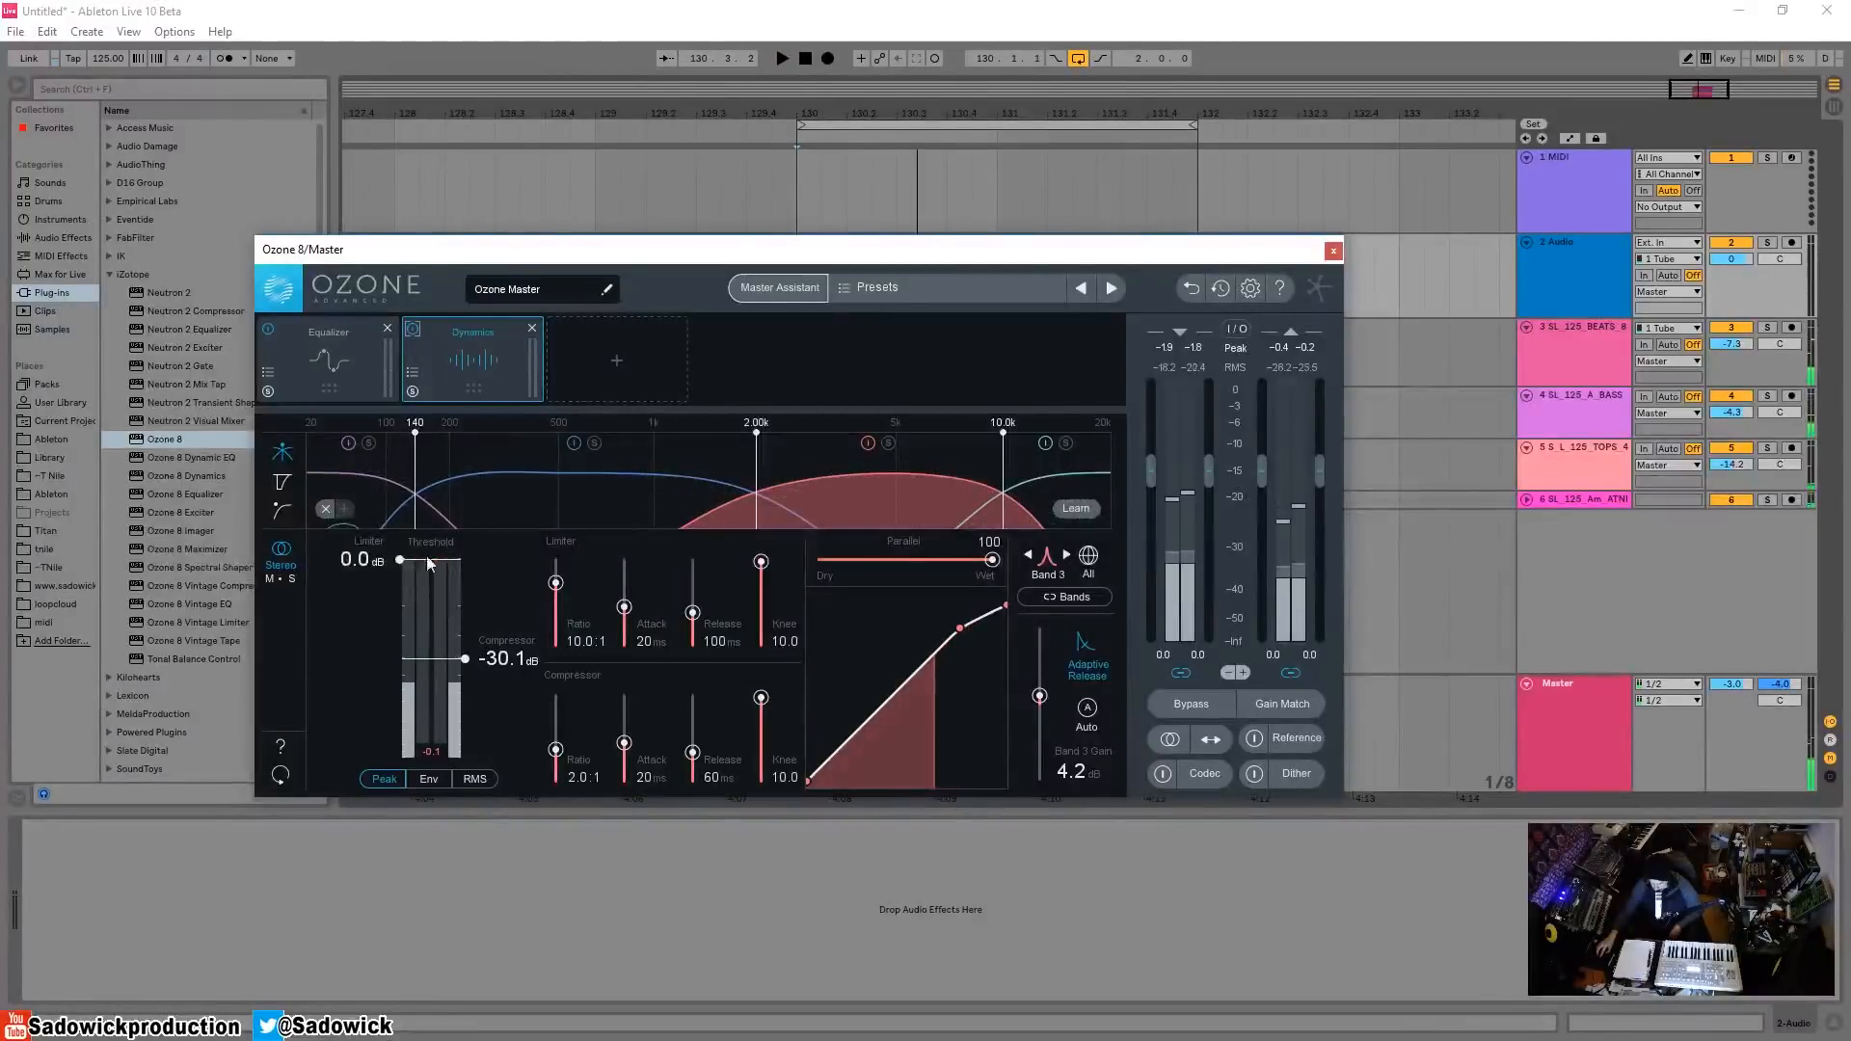
- Solo Band 1 and audition it, and set Band 2's compressor threshold to -6.1 dB
left_click(347, 473)
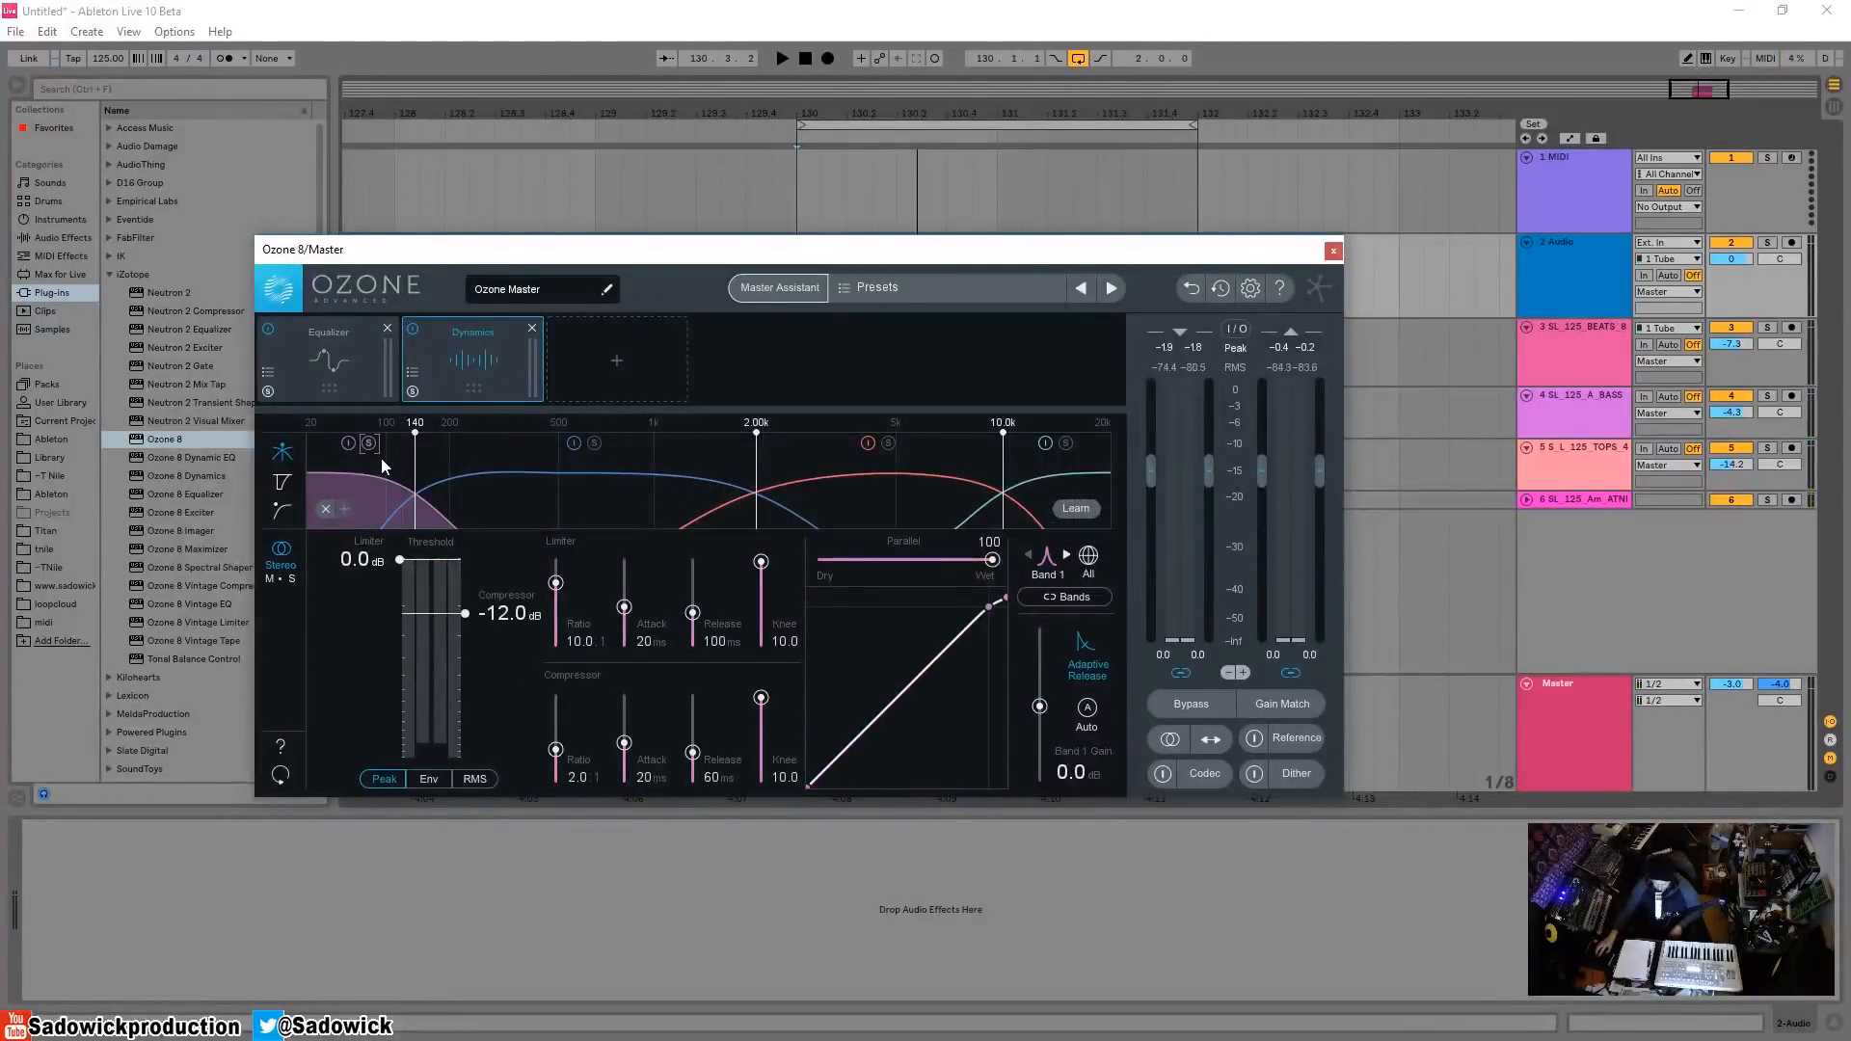
key("space")
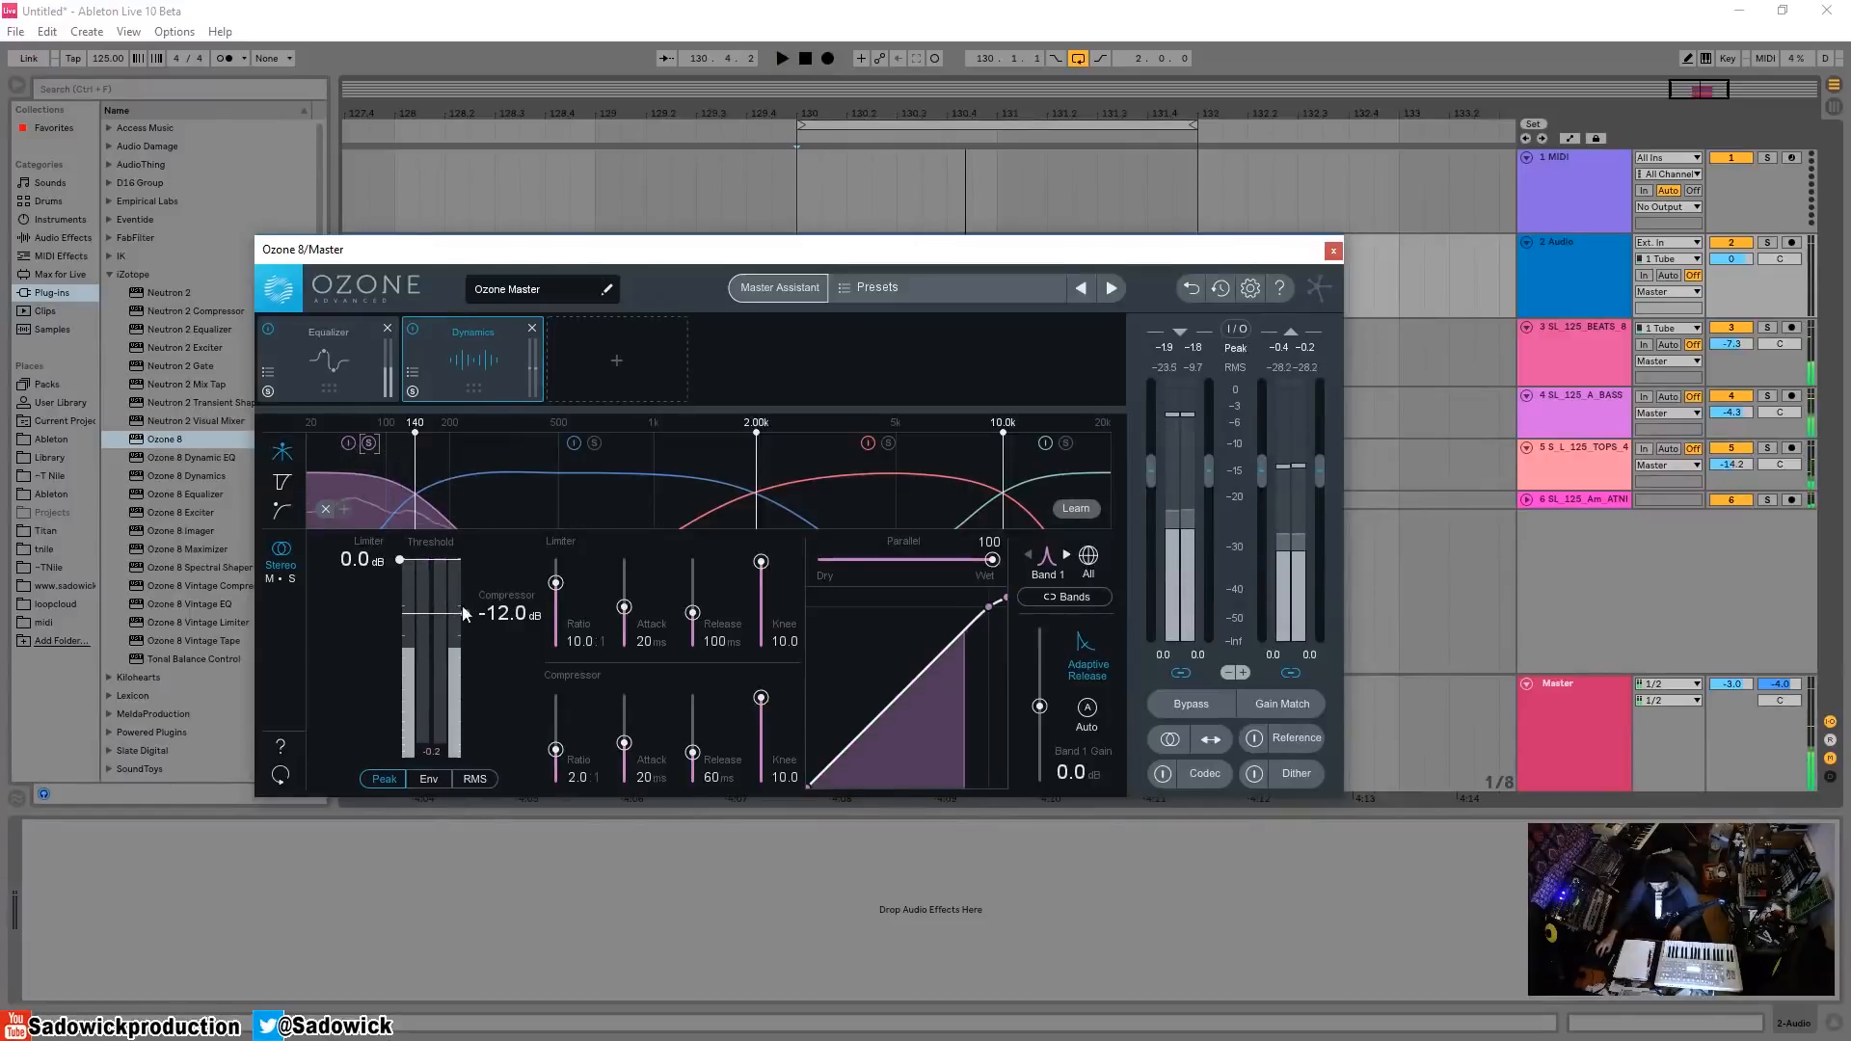
left_click_drag(463, 614, 465, 605)
left_click(505, 492)
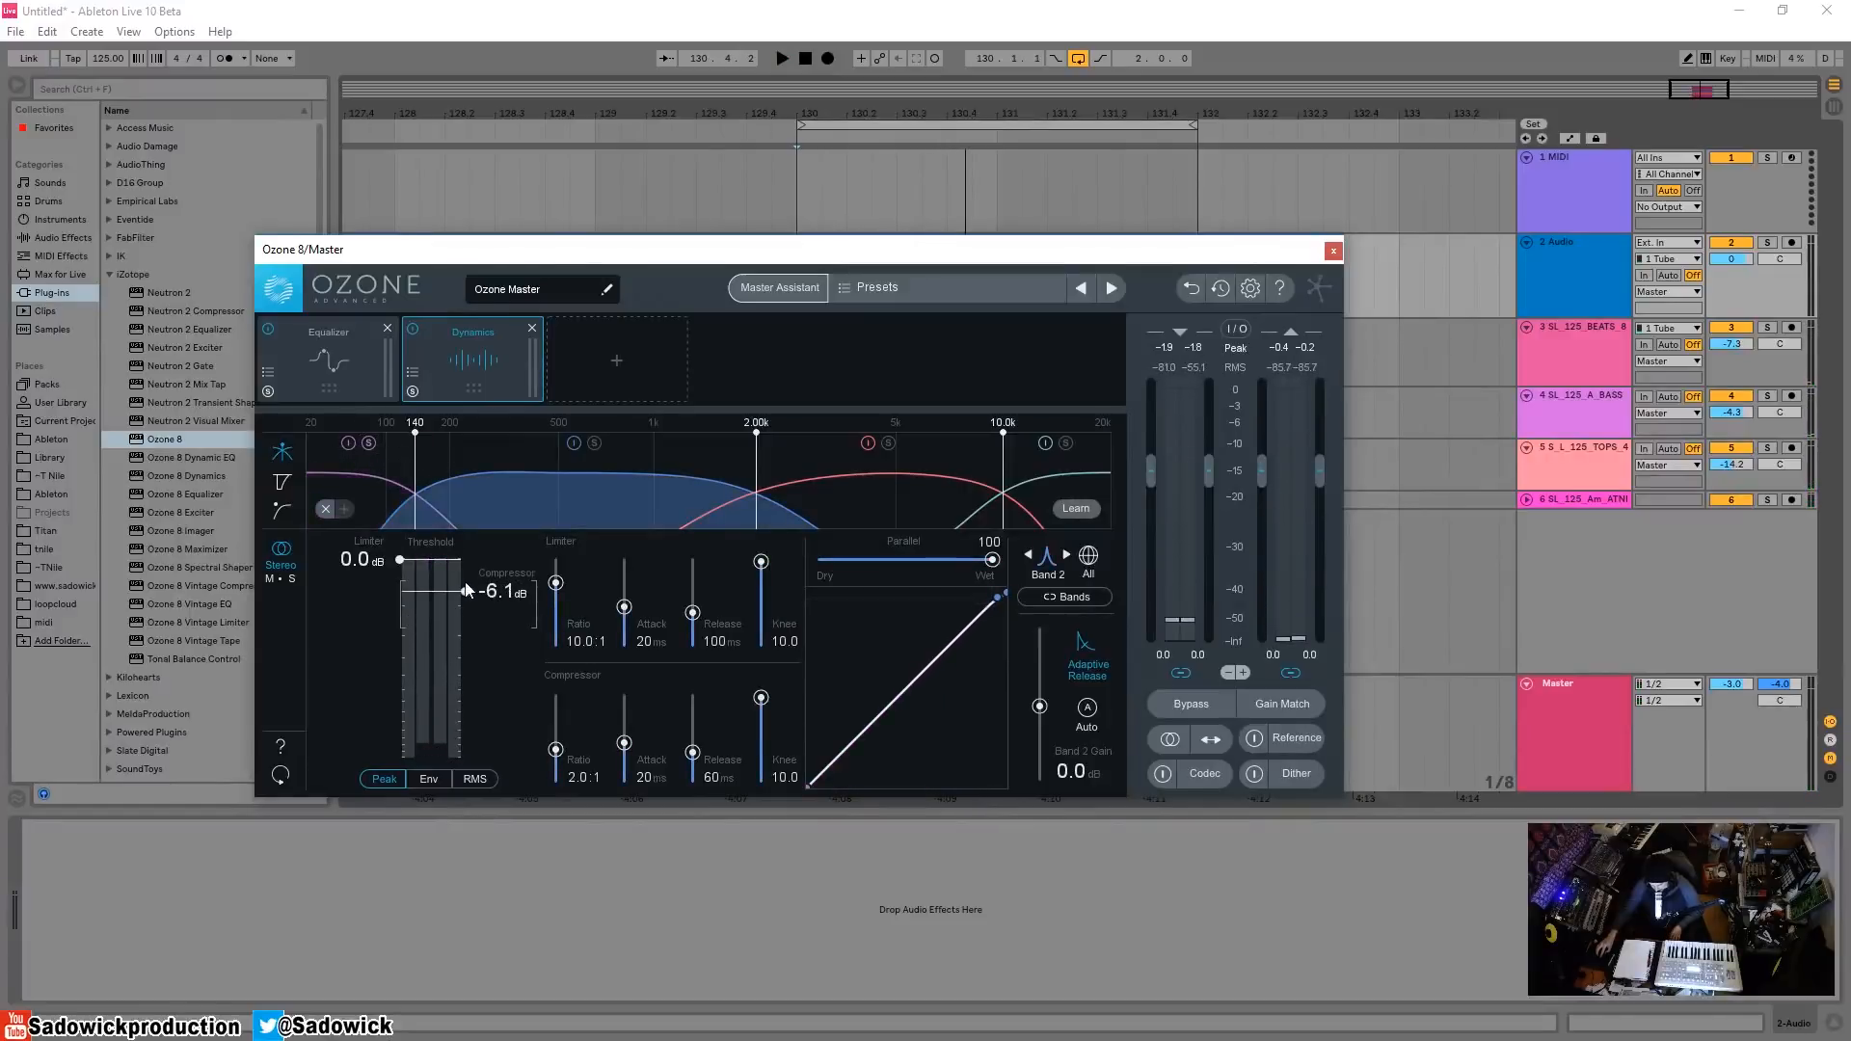
- Set Band 1's compressor threshold to -13.1 dB, Attack to 94 ms and Release to 8 ms while auditioning it
left_click(370, 459)
key("space")
mouse_move(465, 586)
left_mouse_down()
mouse_move(462, 651)
mouse_move(466, 618)
left_mouse_up()
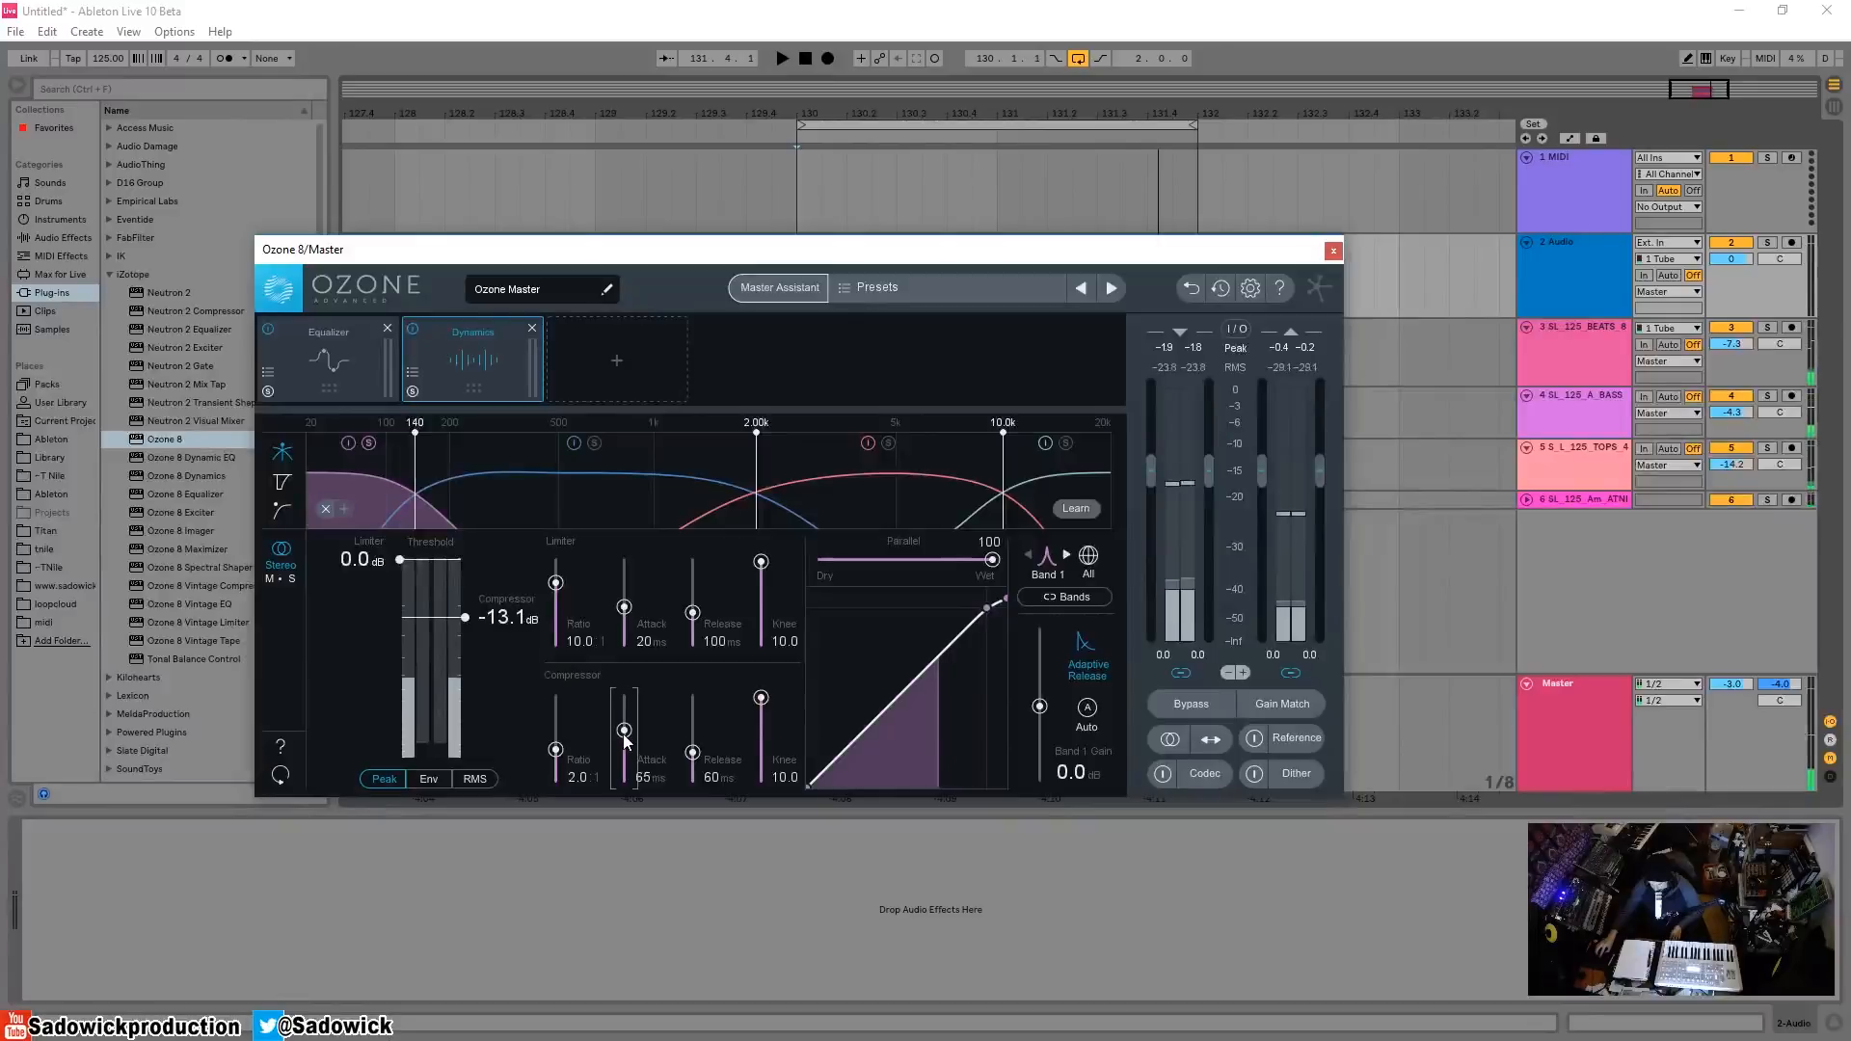
left_click_drag(623, 733, 691, 769)
key("space")
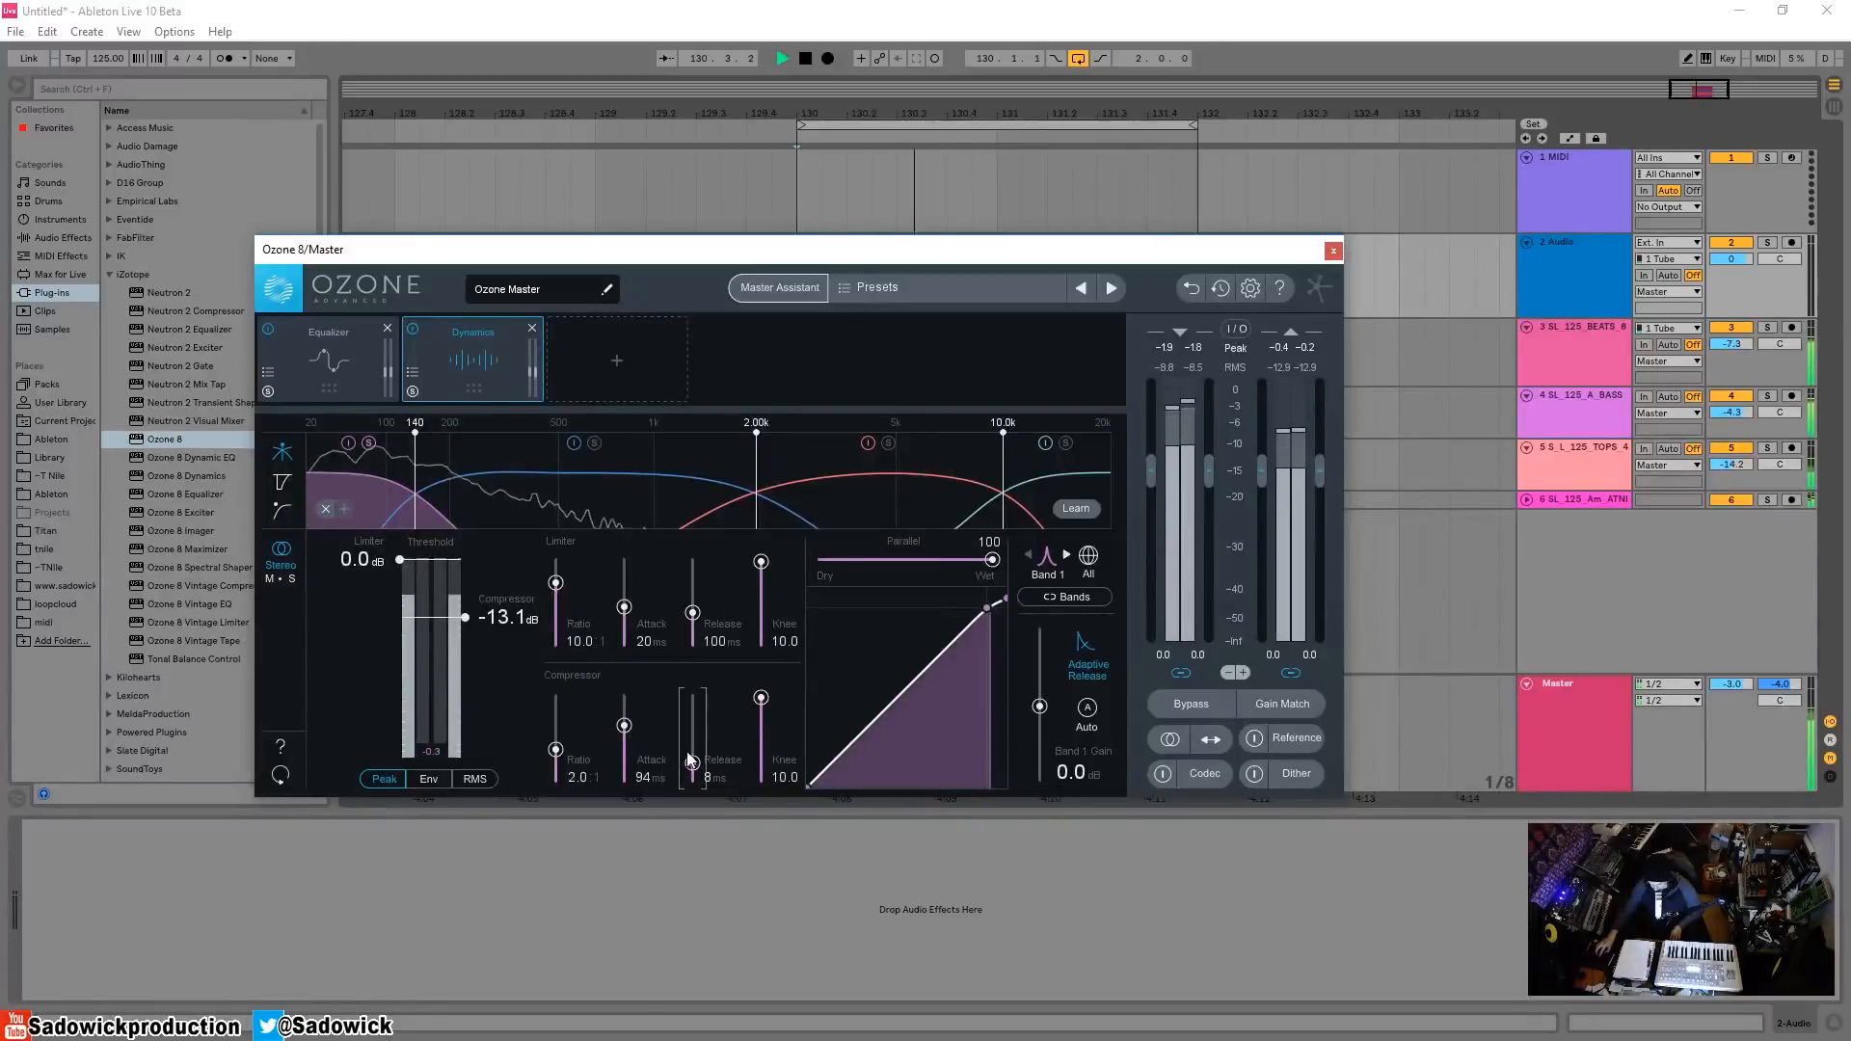
- Lower Band 1's compressor threshold to -20.8 dB while watching its gain reduction trace during playback
left_click(284, 482)
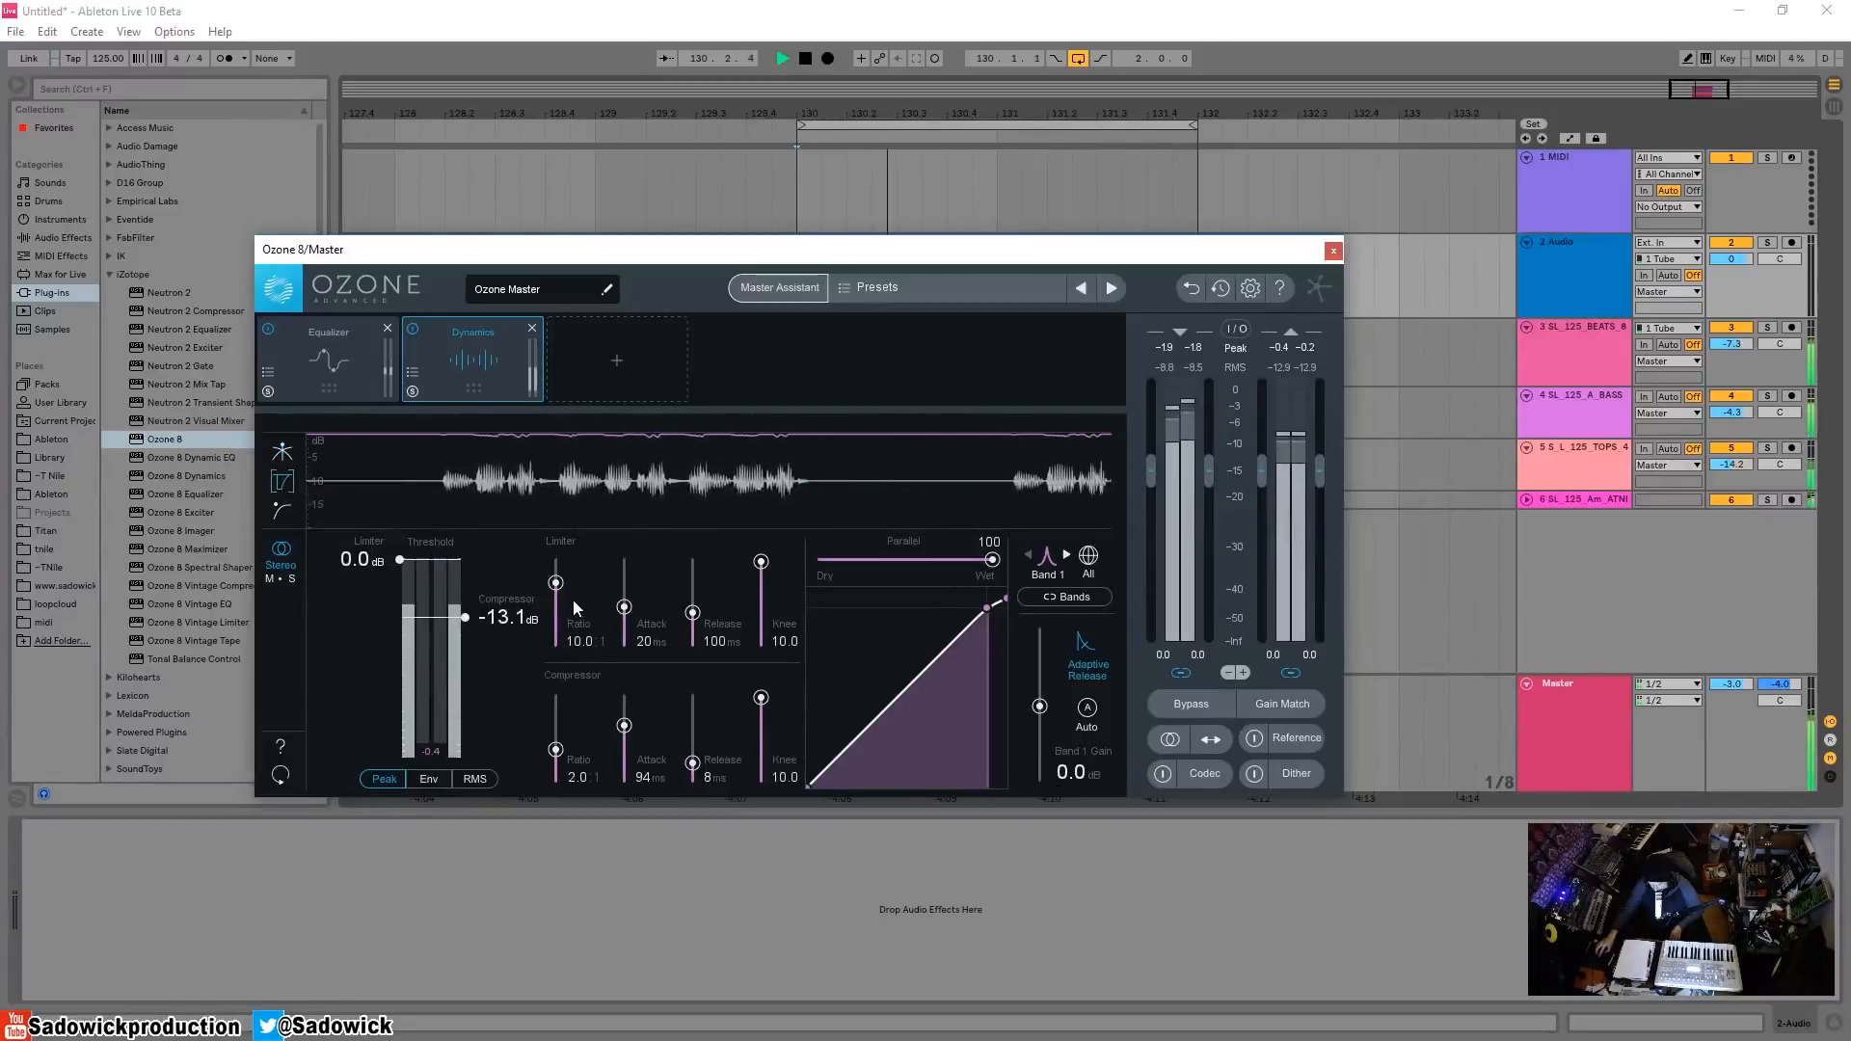
left_click_drag(465, 617, 467, 640)
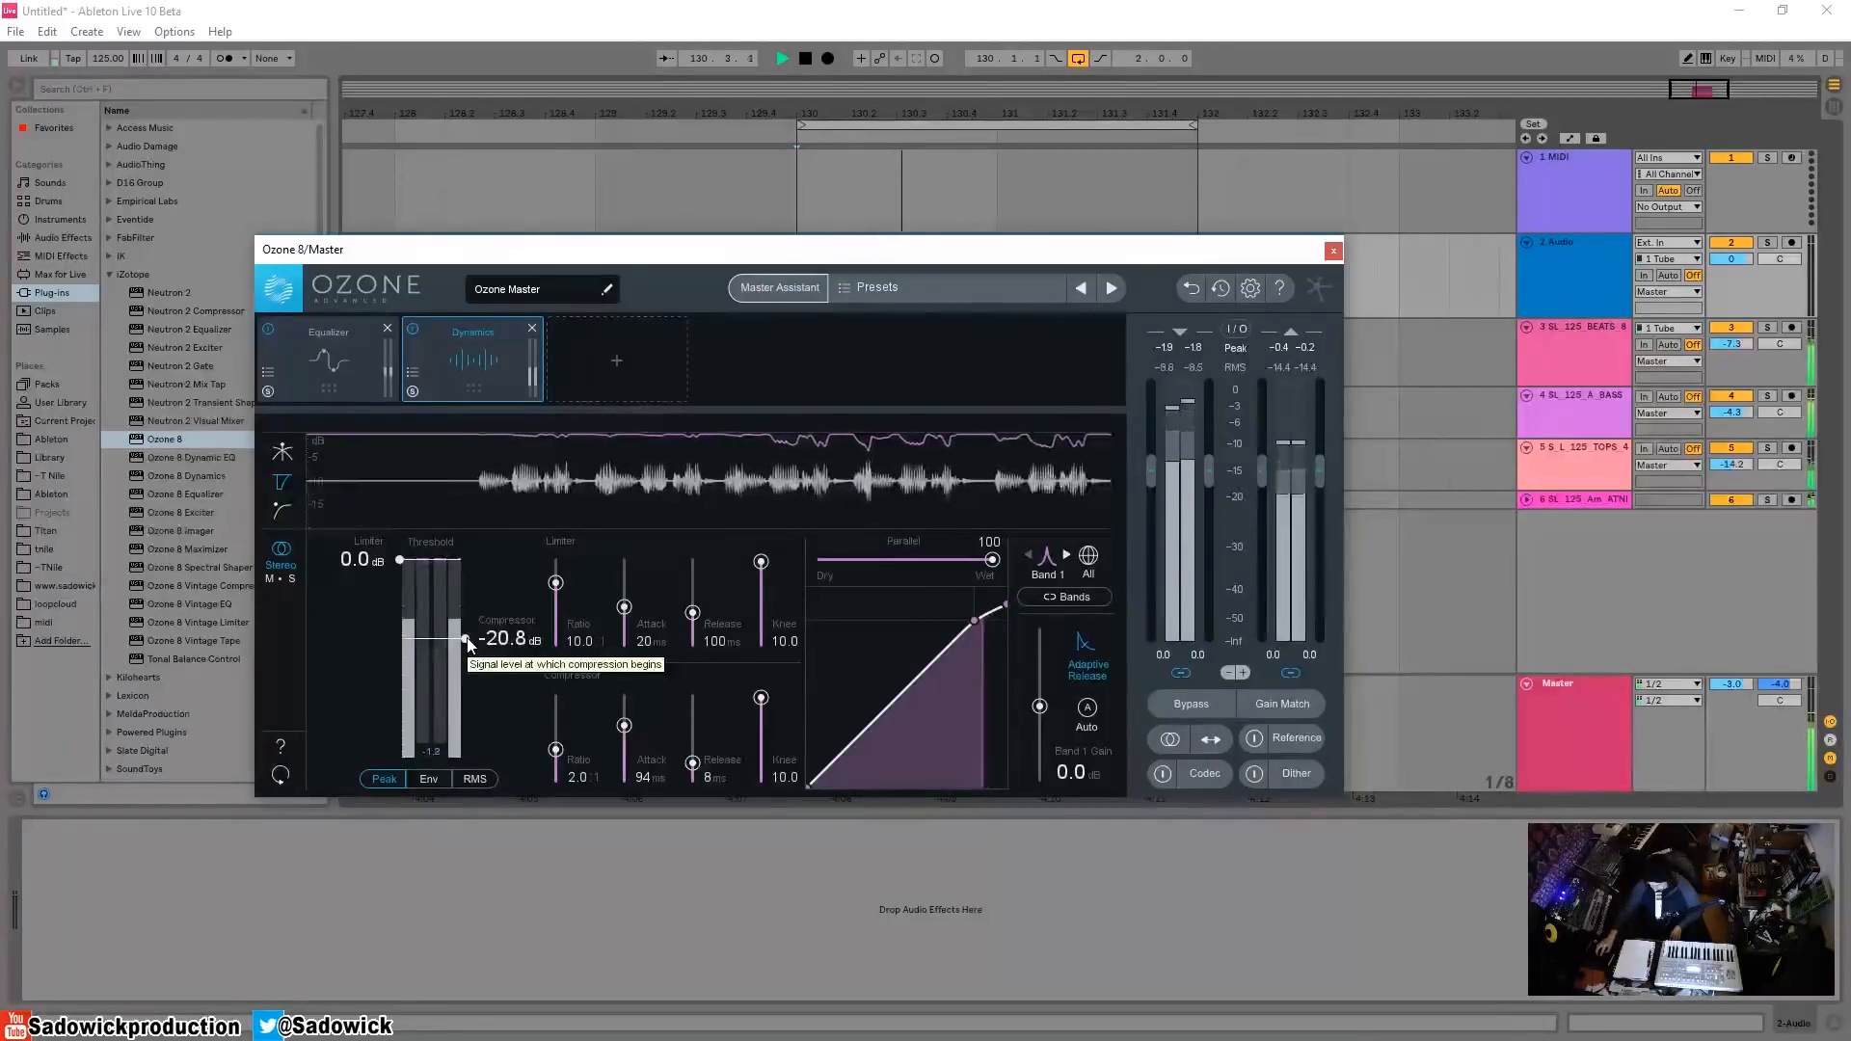
key("space")
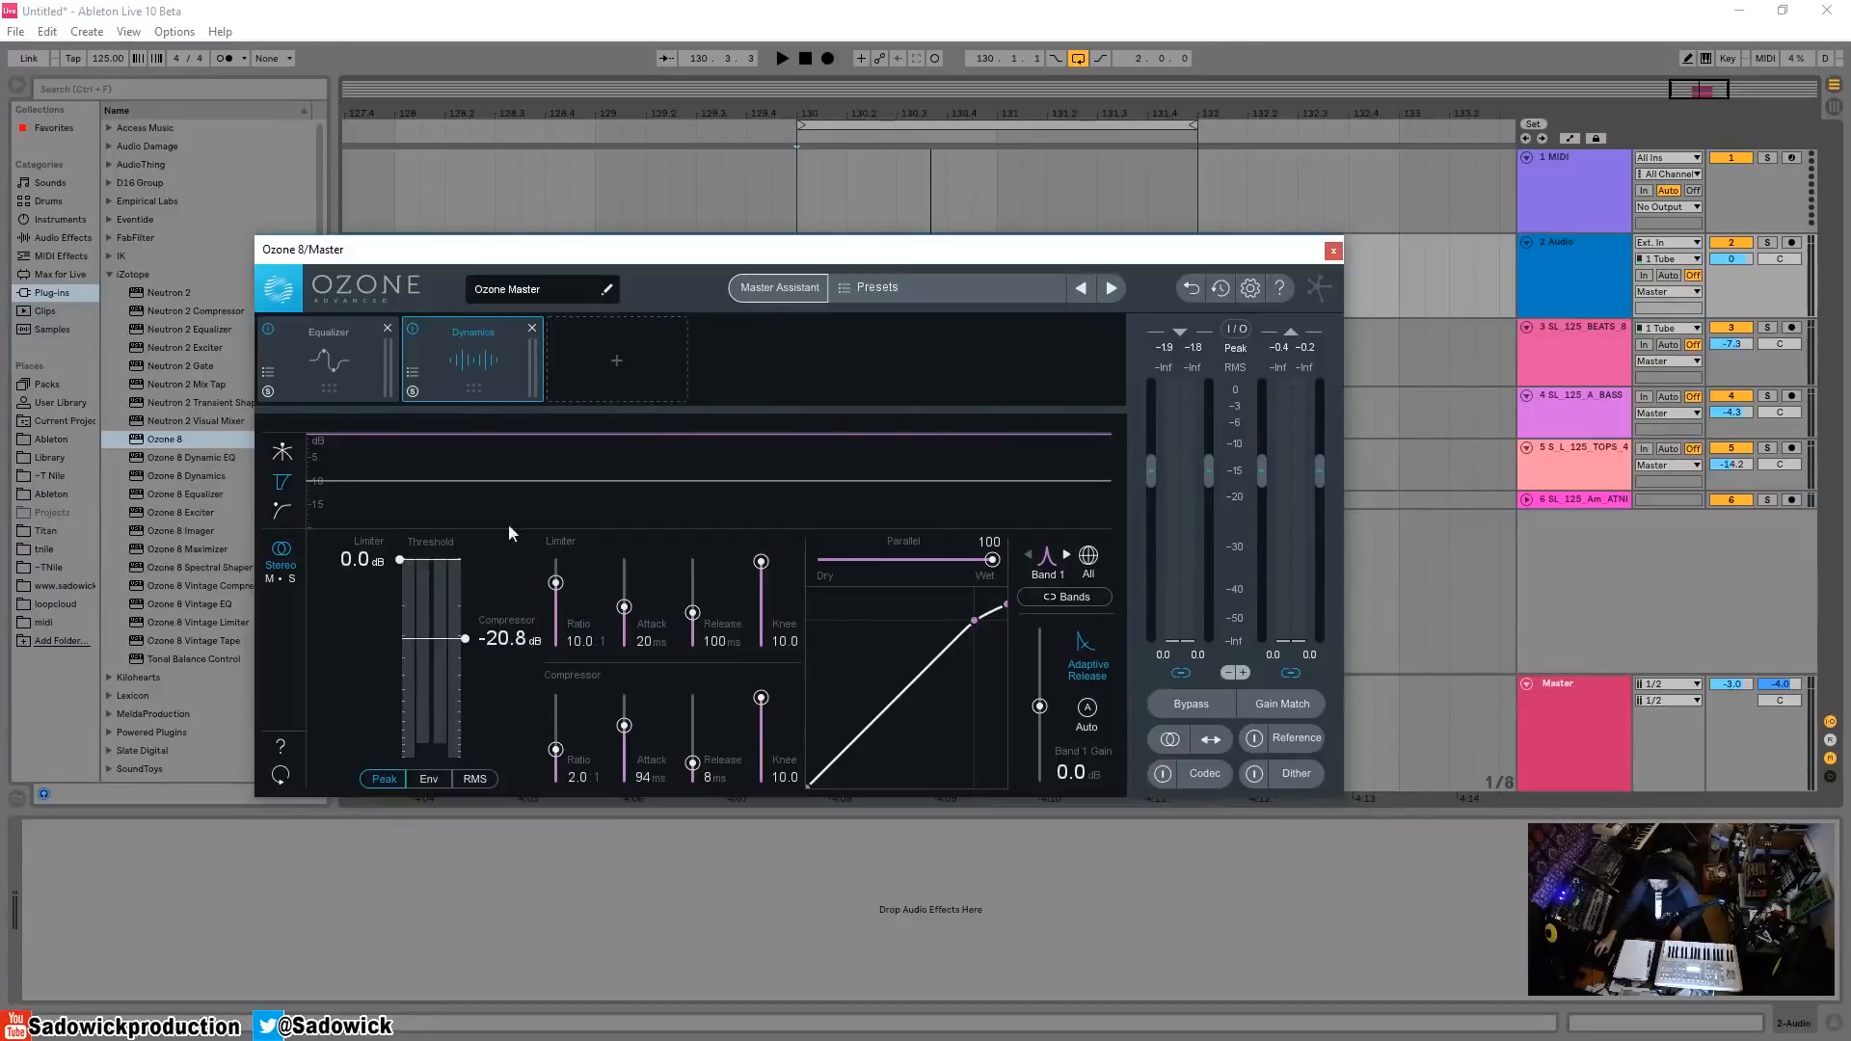
key("space")
key("space")
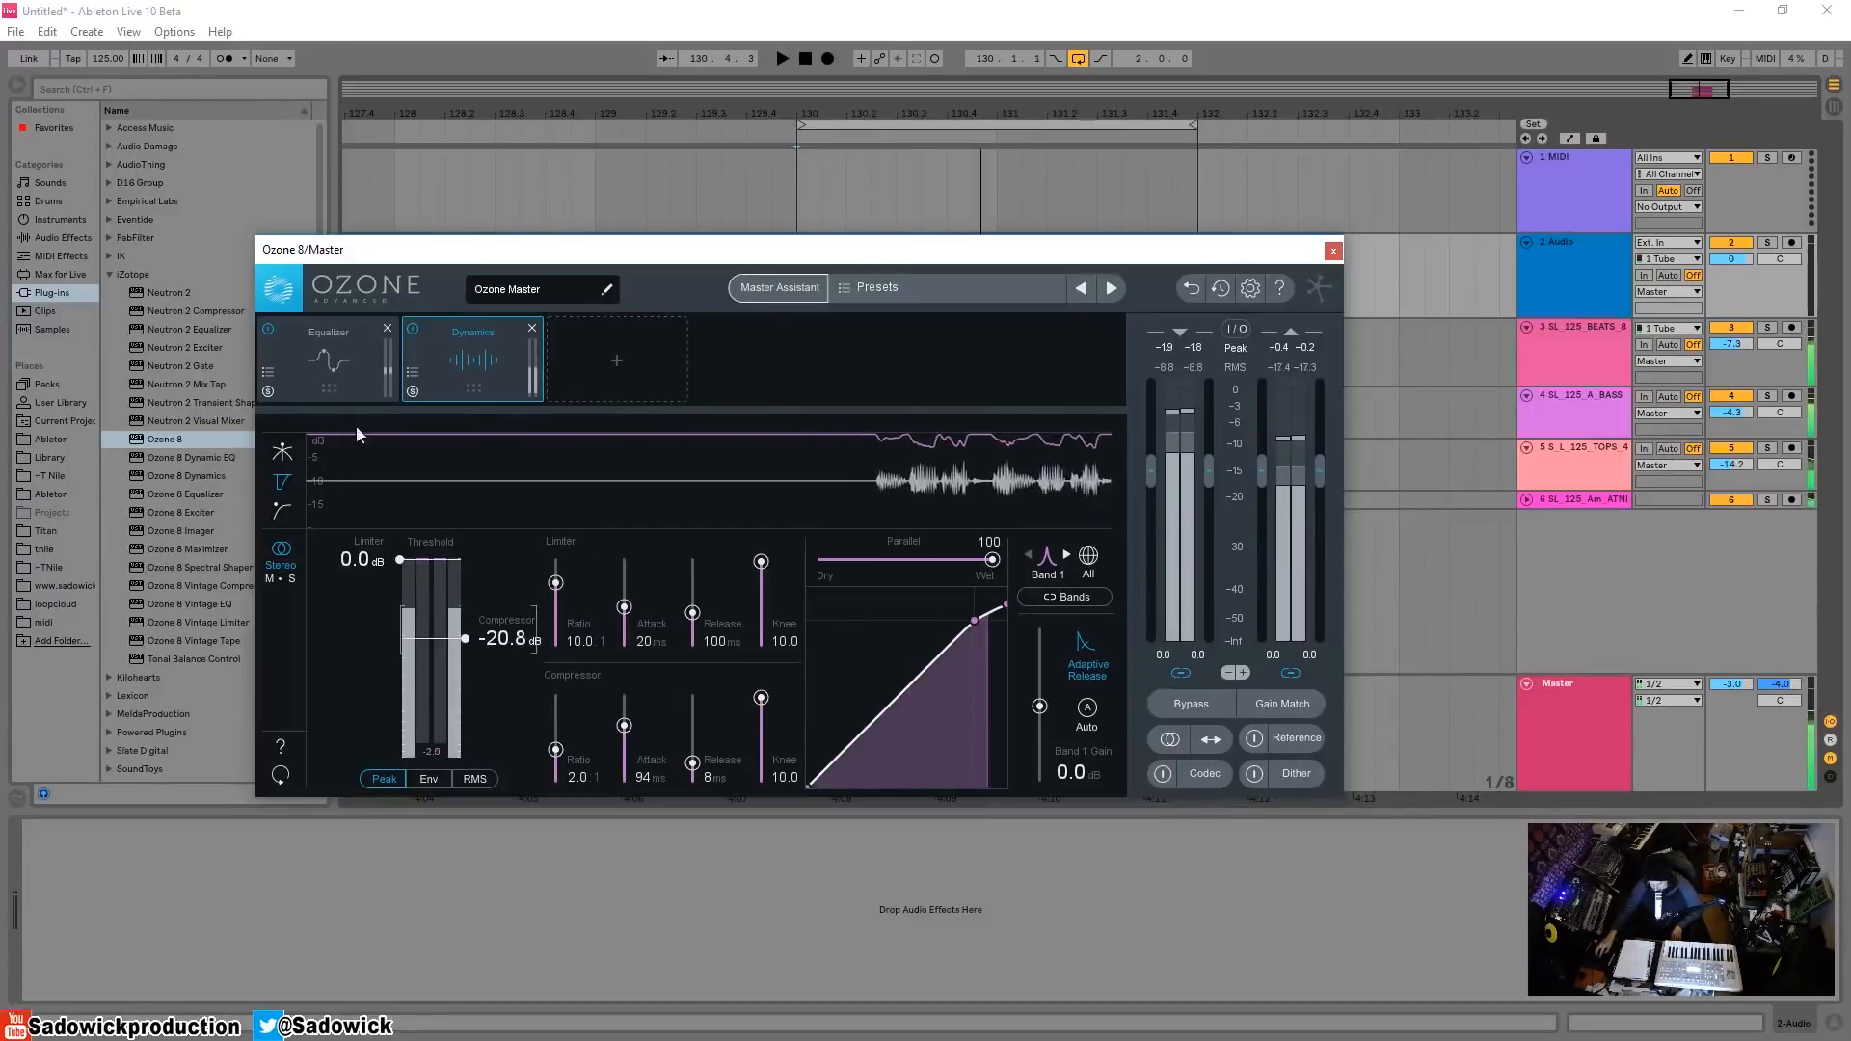
- Unsolo Band 1 in the crossover view and compare the full mix with the Dynamics module bypassed and active
left_click(284, 453)
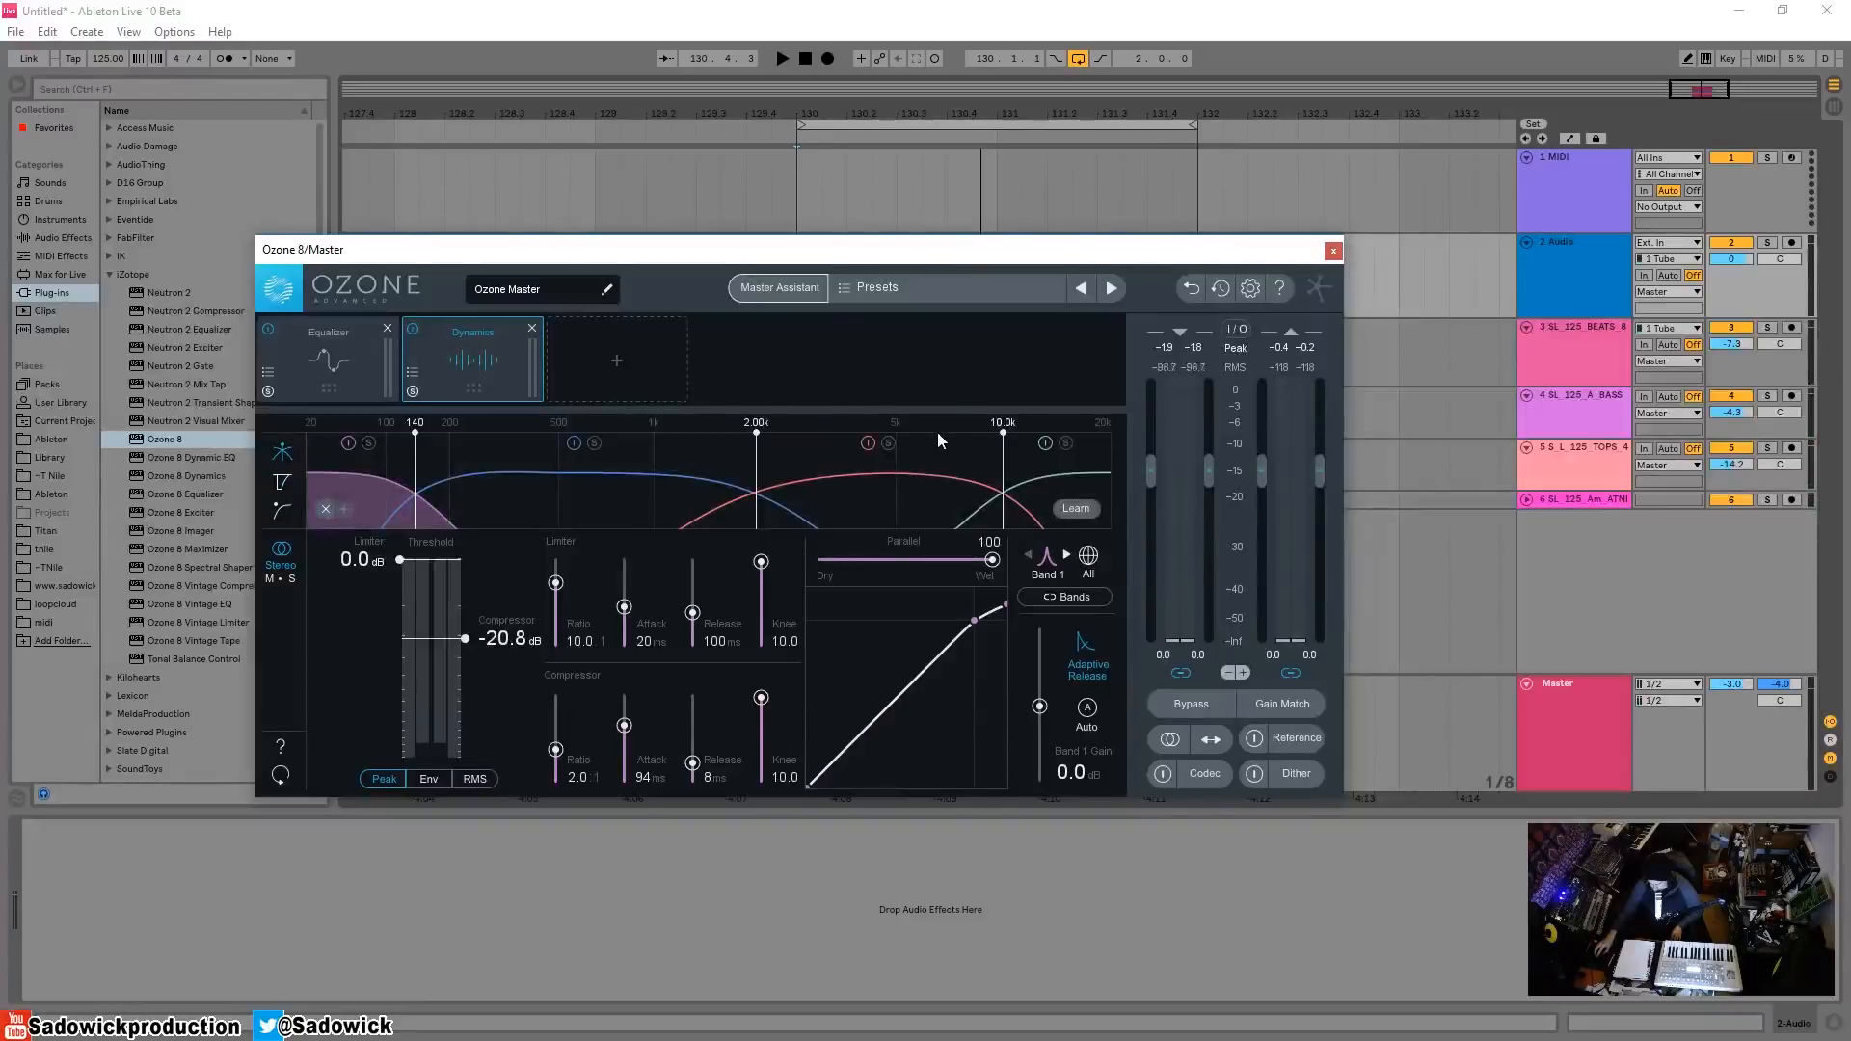
key("space")
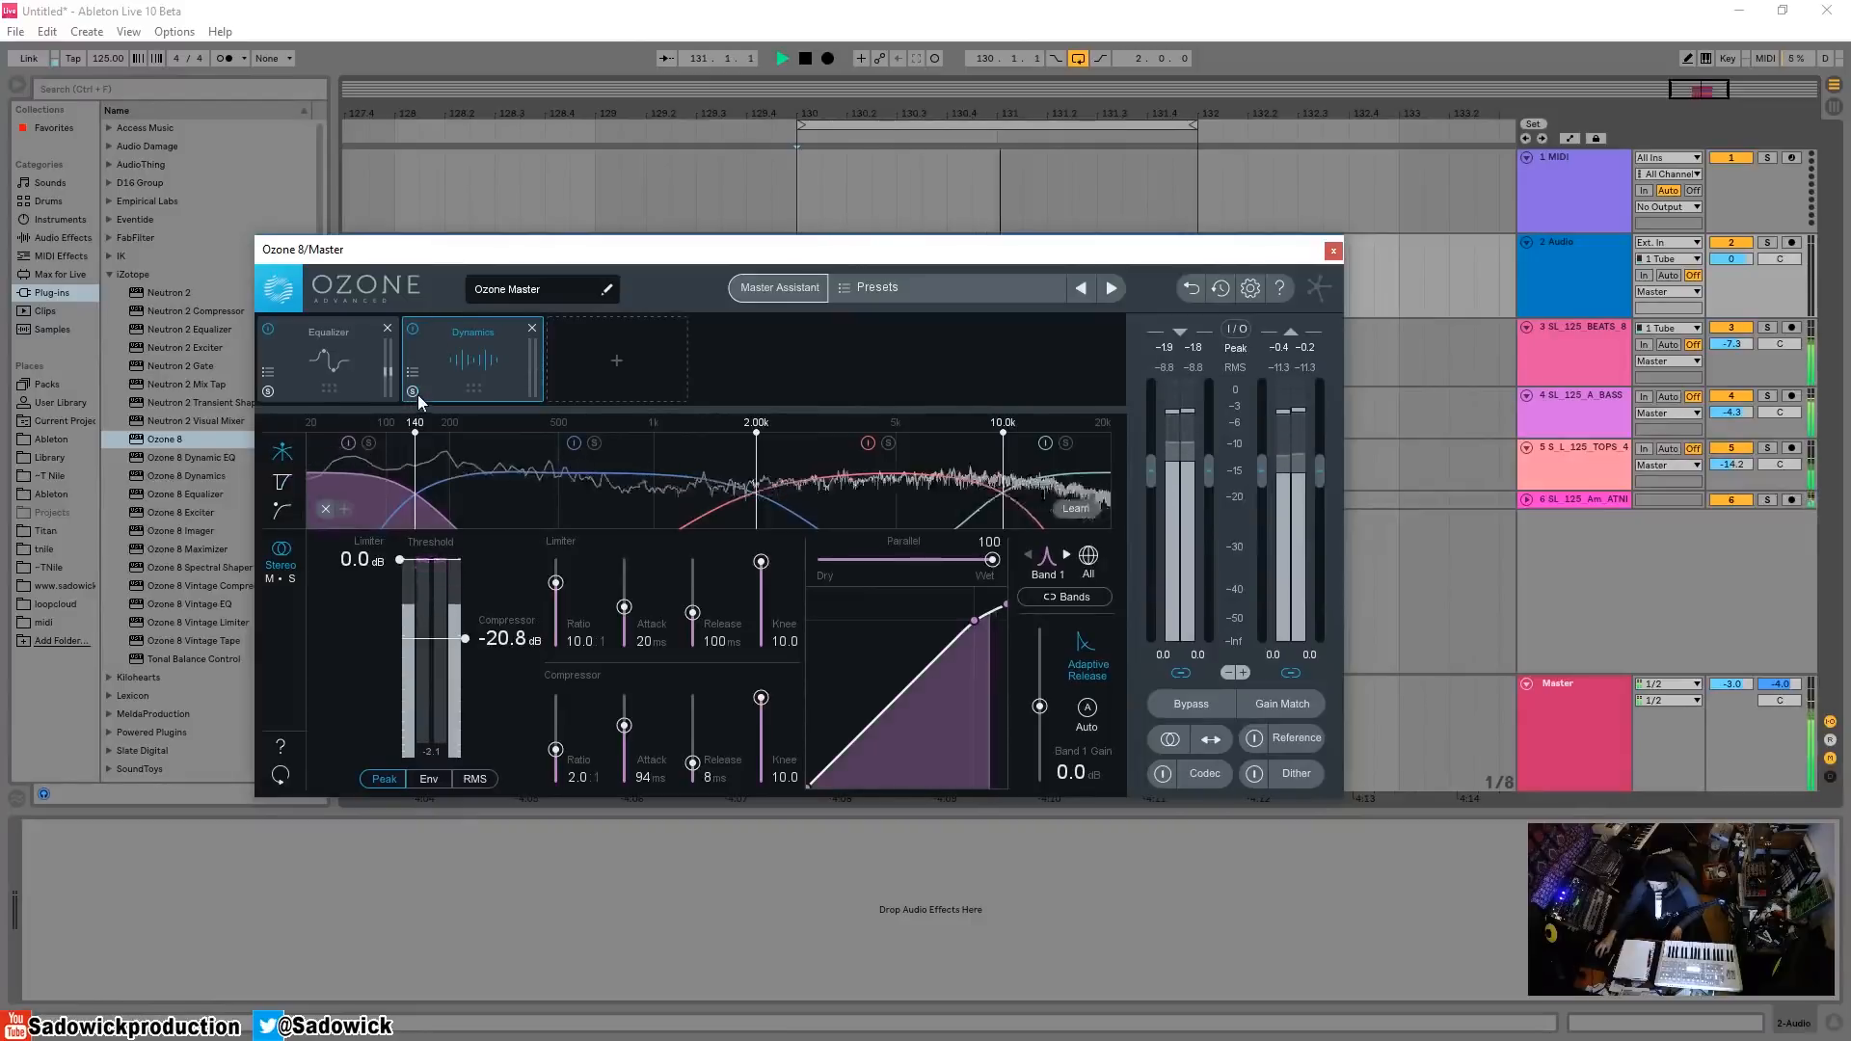
left_click(413, 329)
left_click(413, 328)
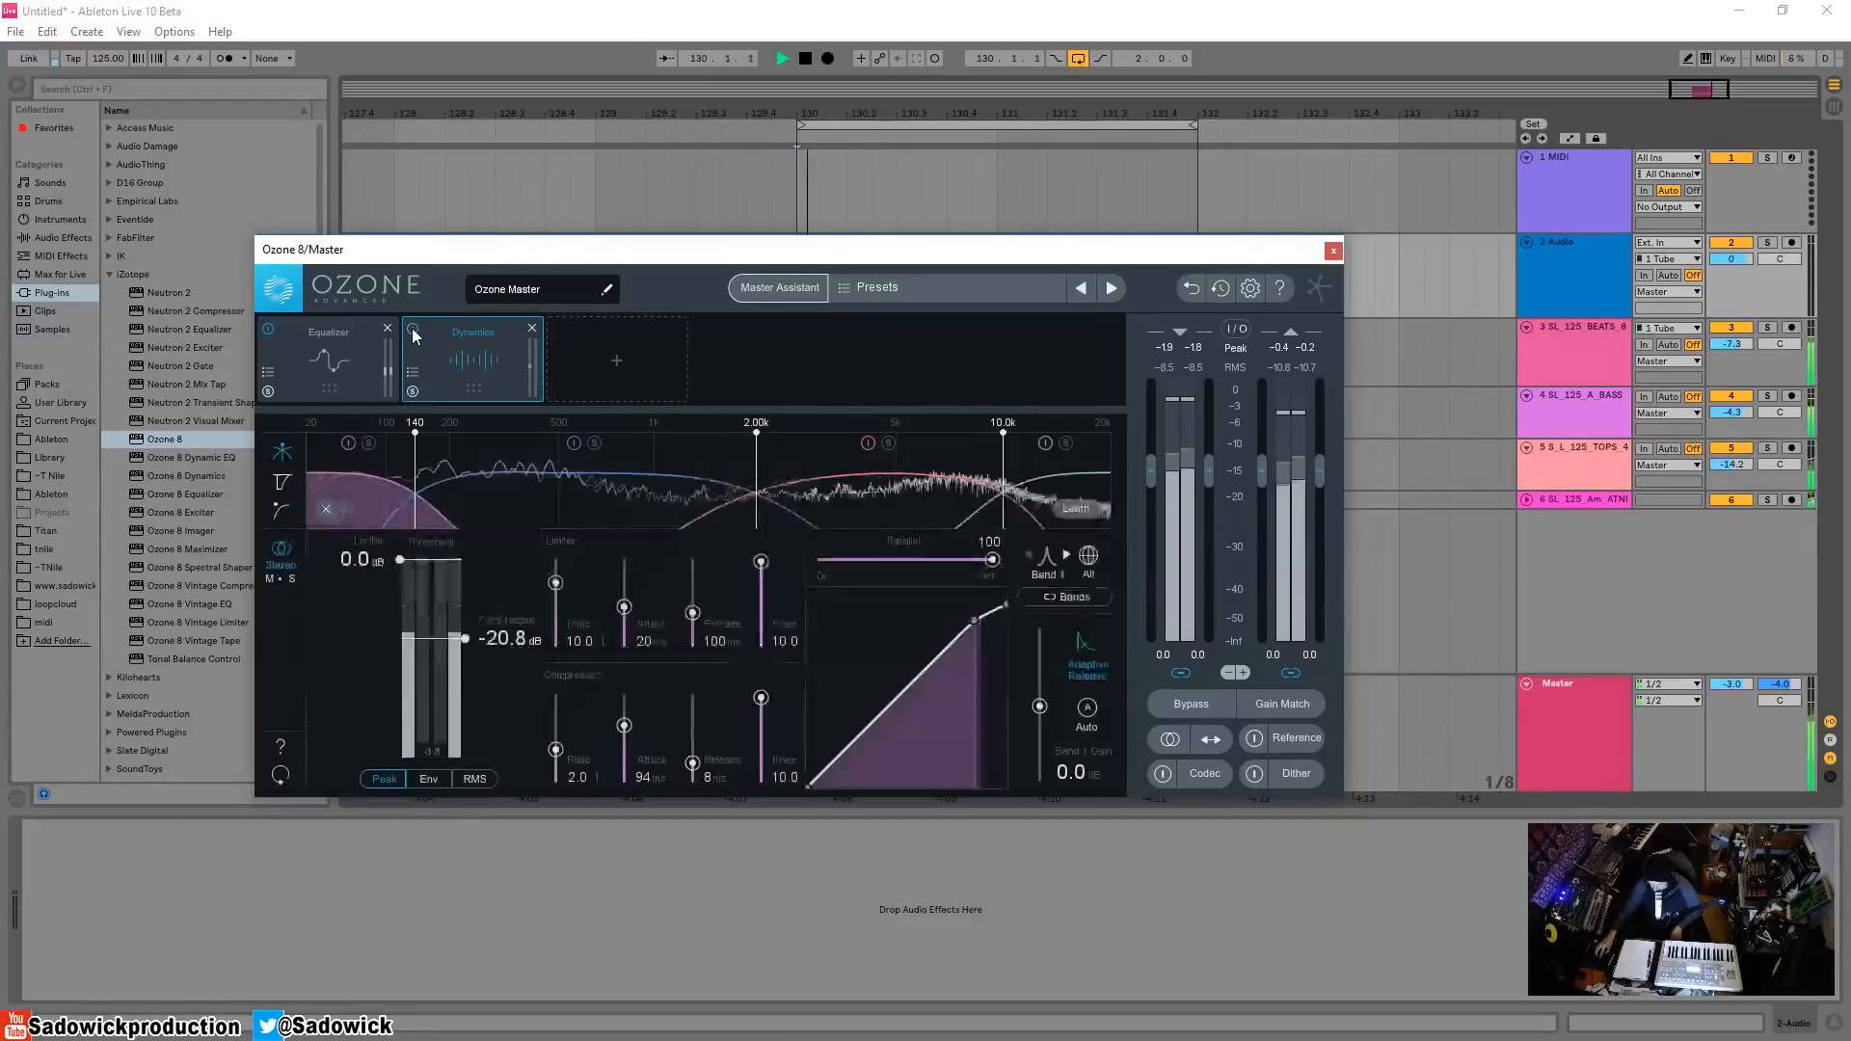
left_click(413, 328)
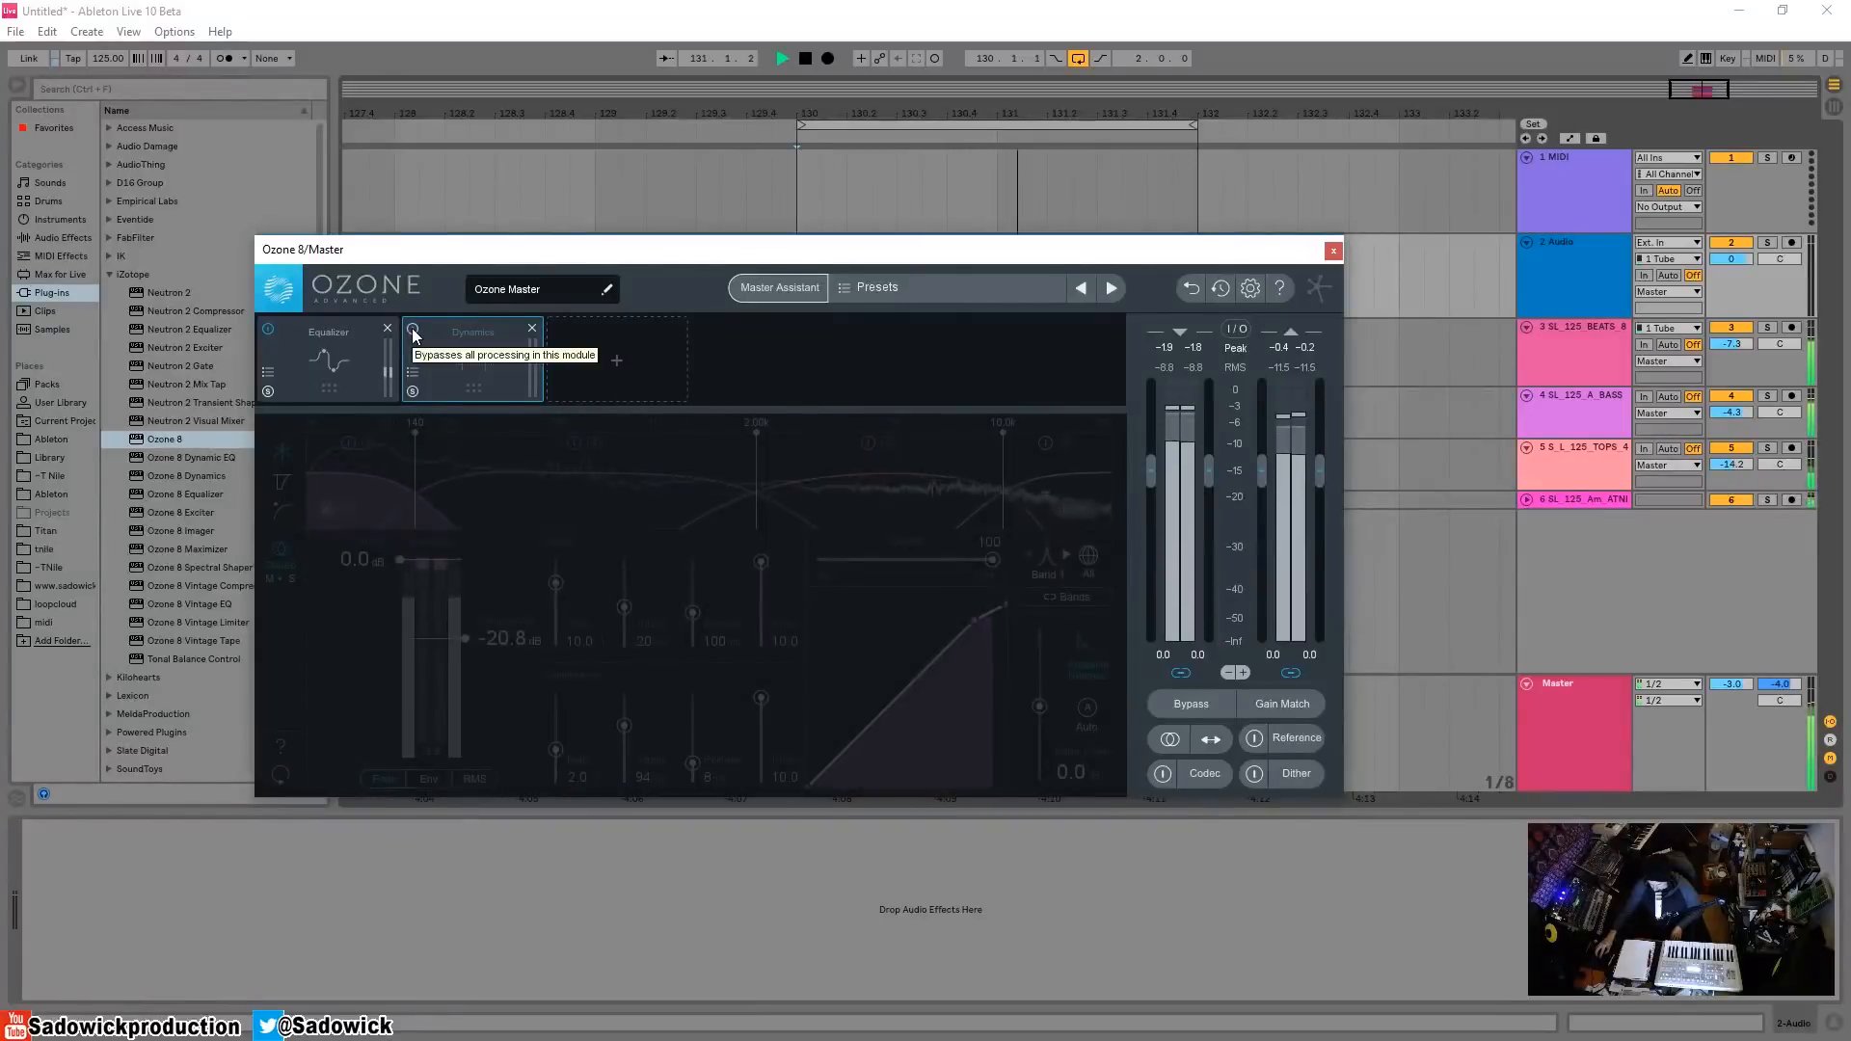
left_click(413, 328)
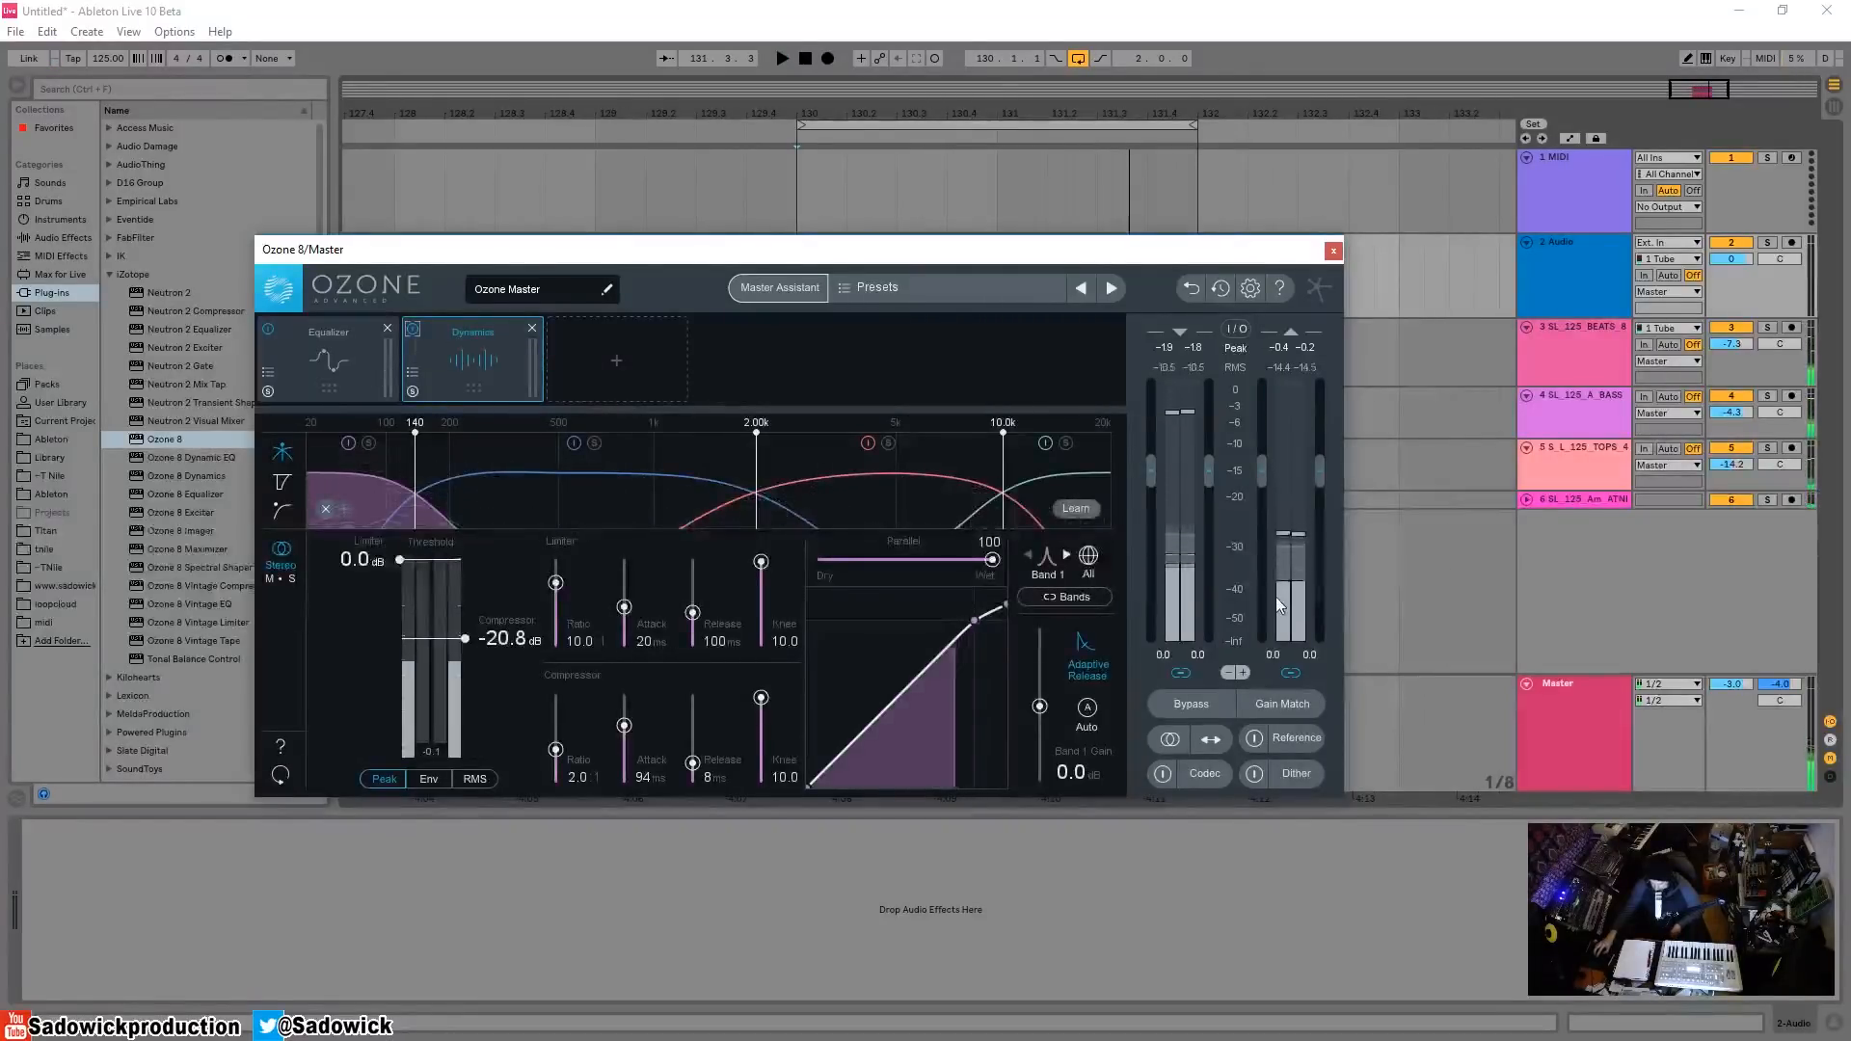
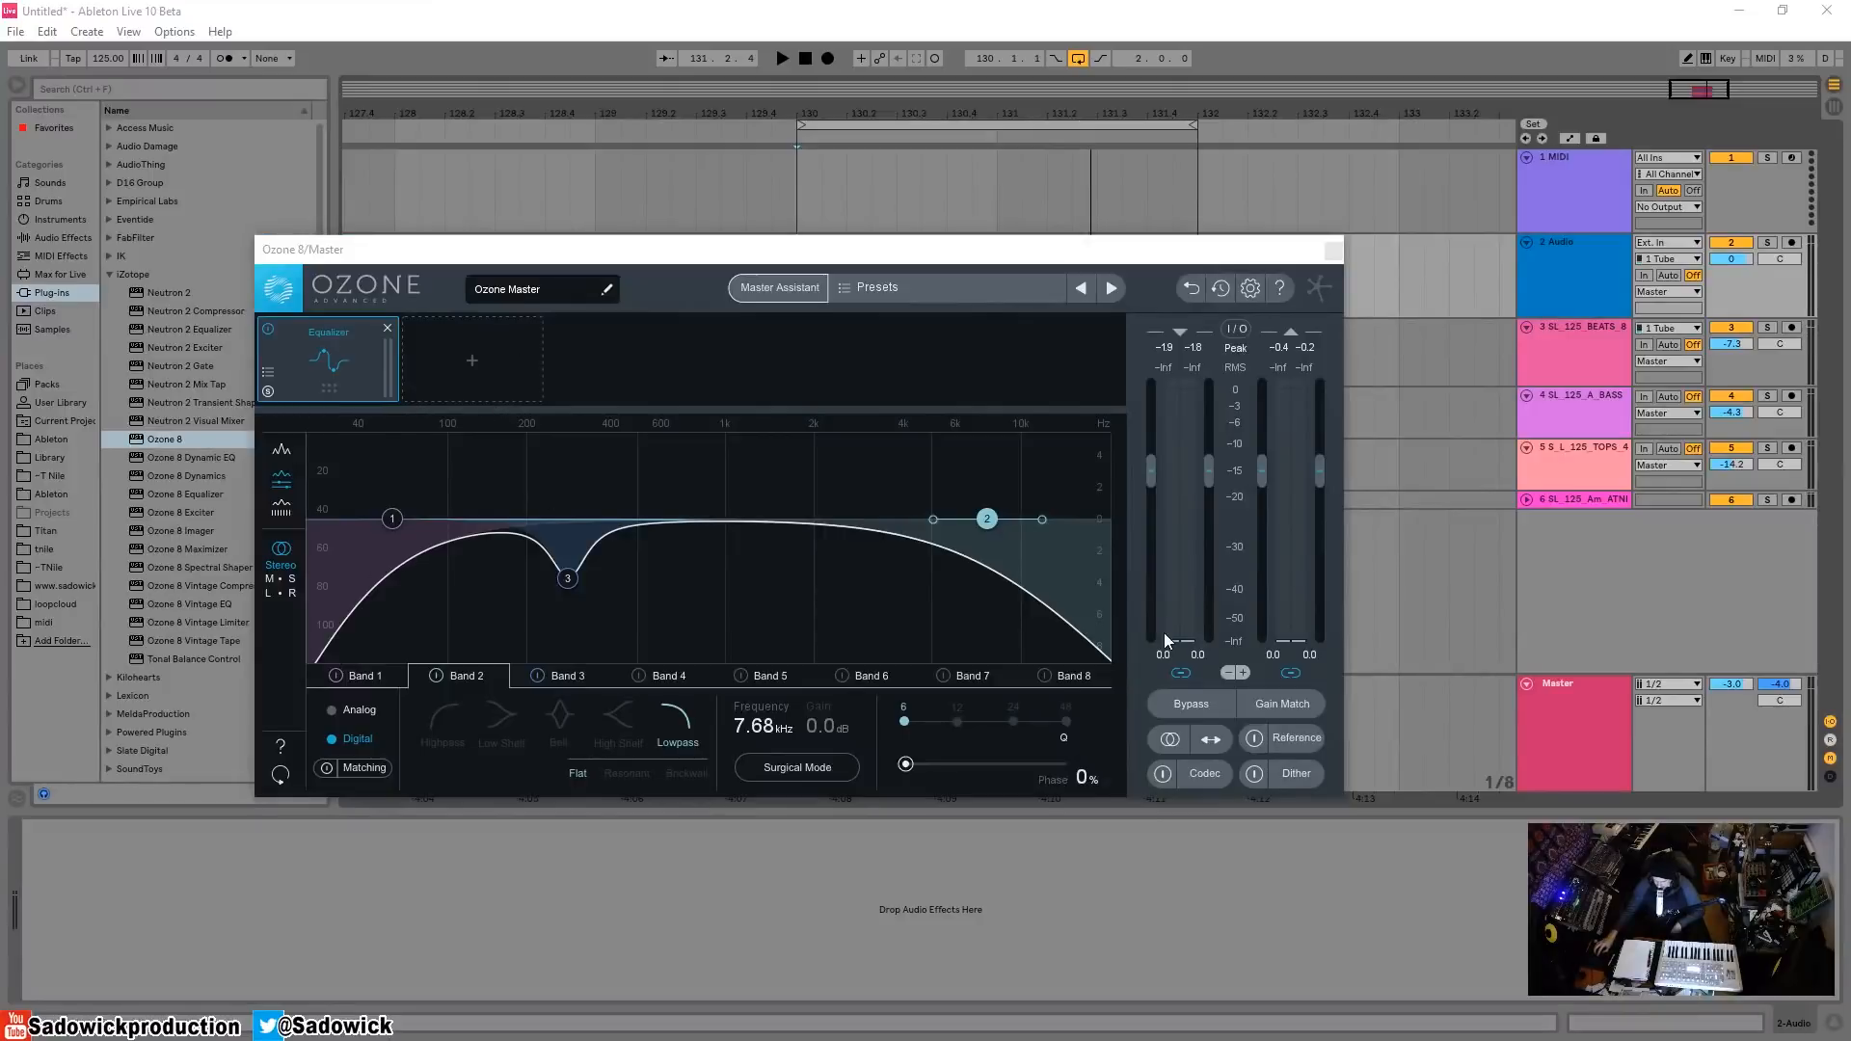
- Add a Dynamic EQ module after the Equalizer and turn off its Bands 3, 4 and 6
left_click(472, 360)
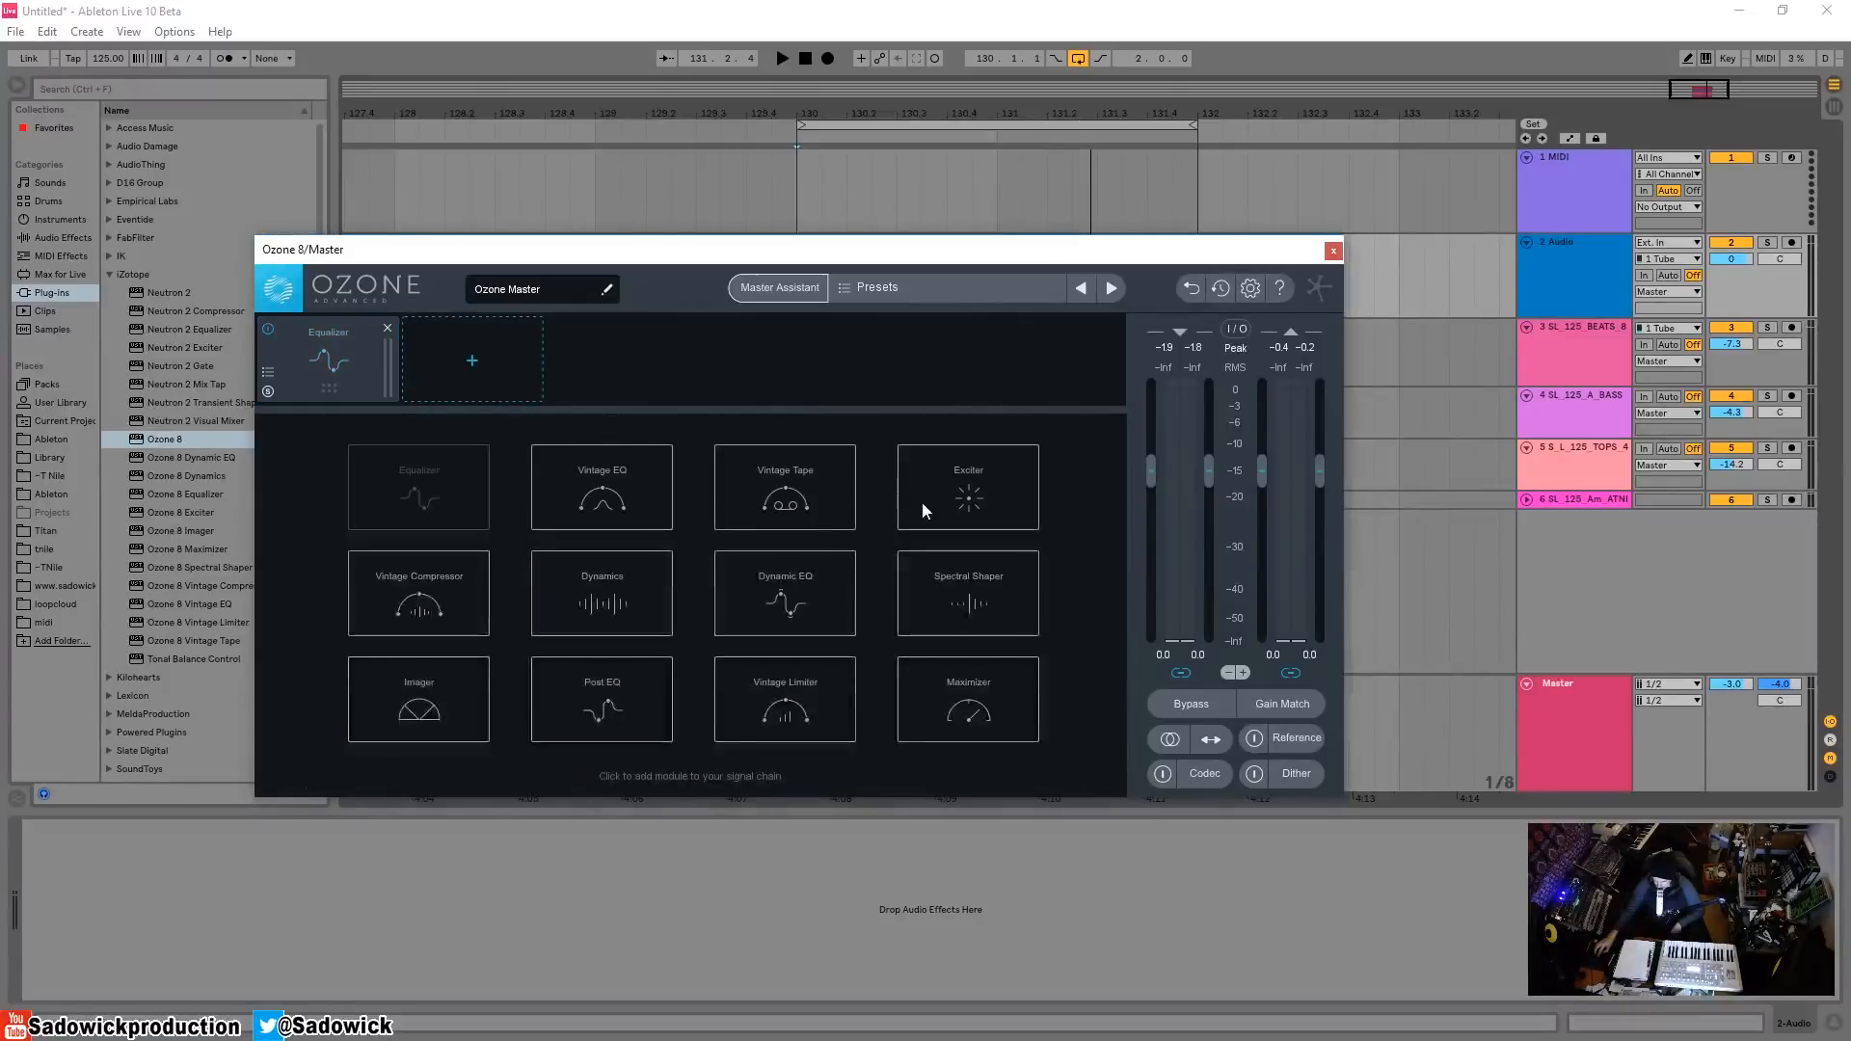
left_click(785, 598)
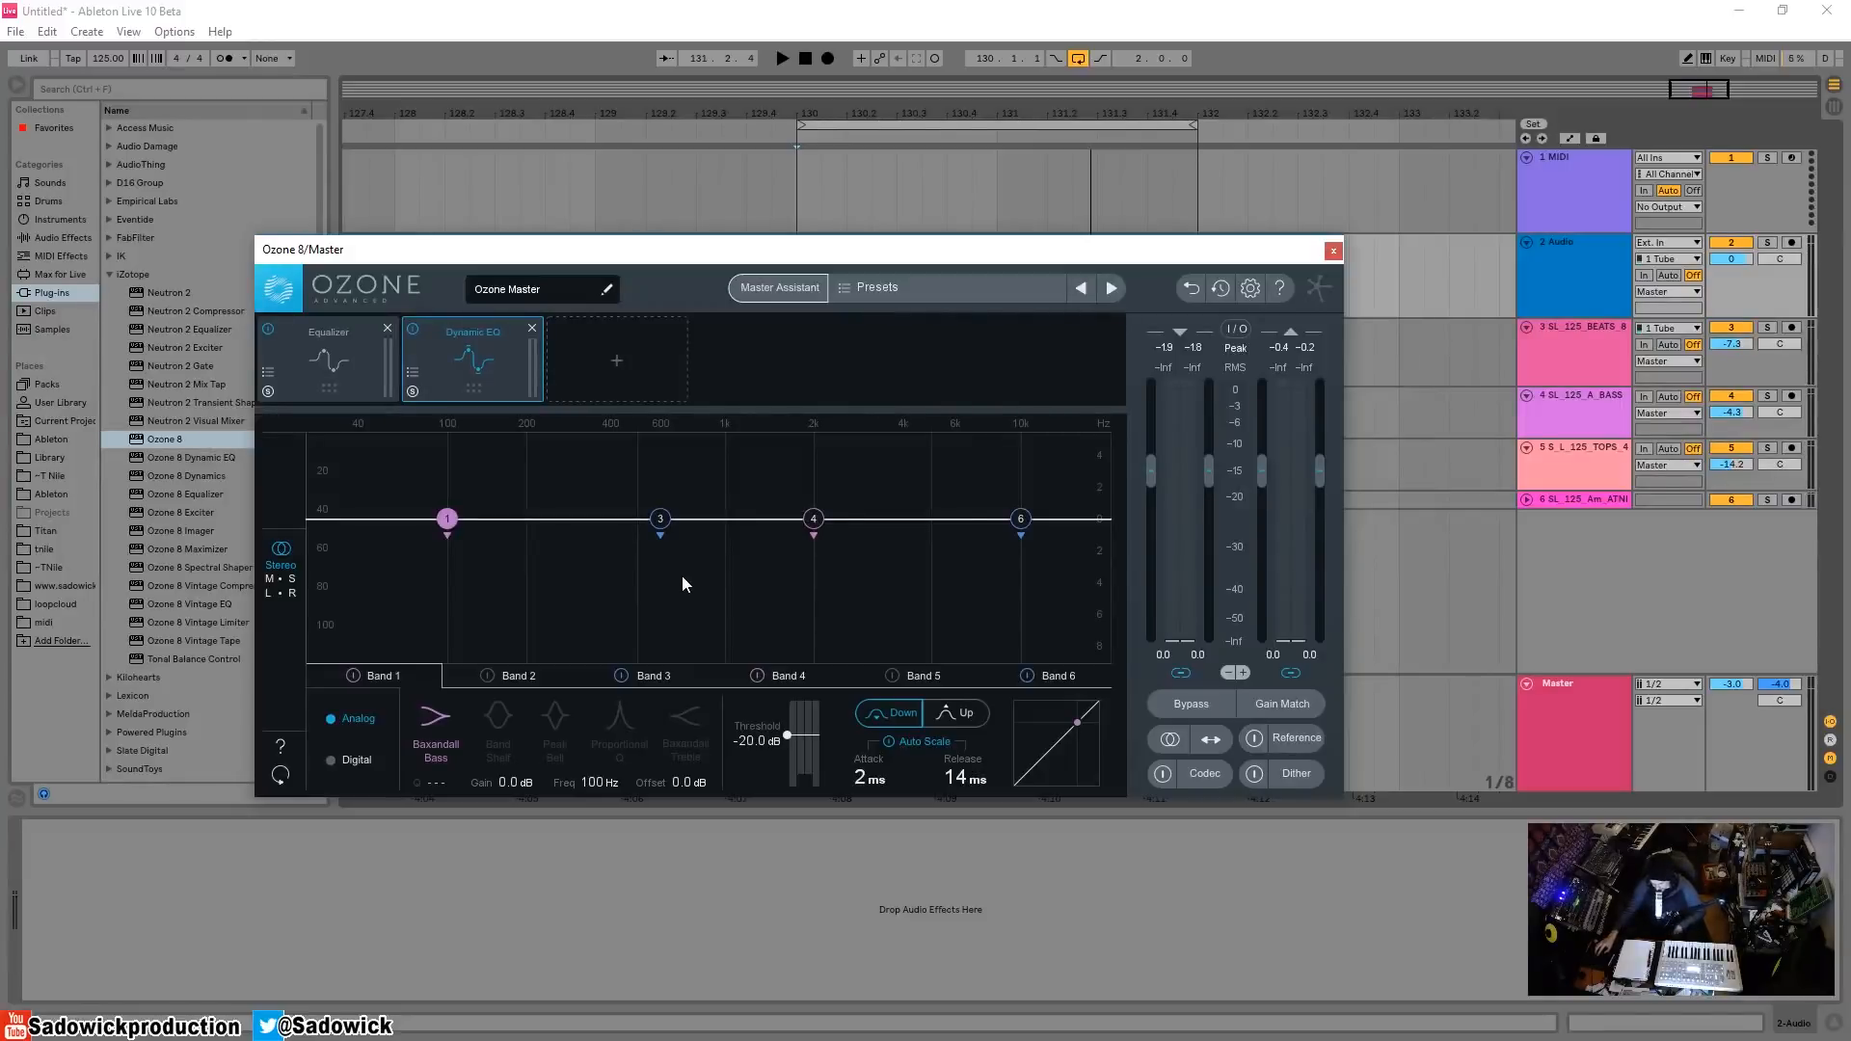
left_click(621, 675)
left_click(757, 676)
left_click(1028, 676)
- Shape Dynamic EQ Band 1 as a Baxandall Treble and place its node at 1.32 kHz and -2.5 dB
left_click_drag(455, 533, 700, 521)
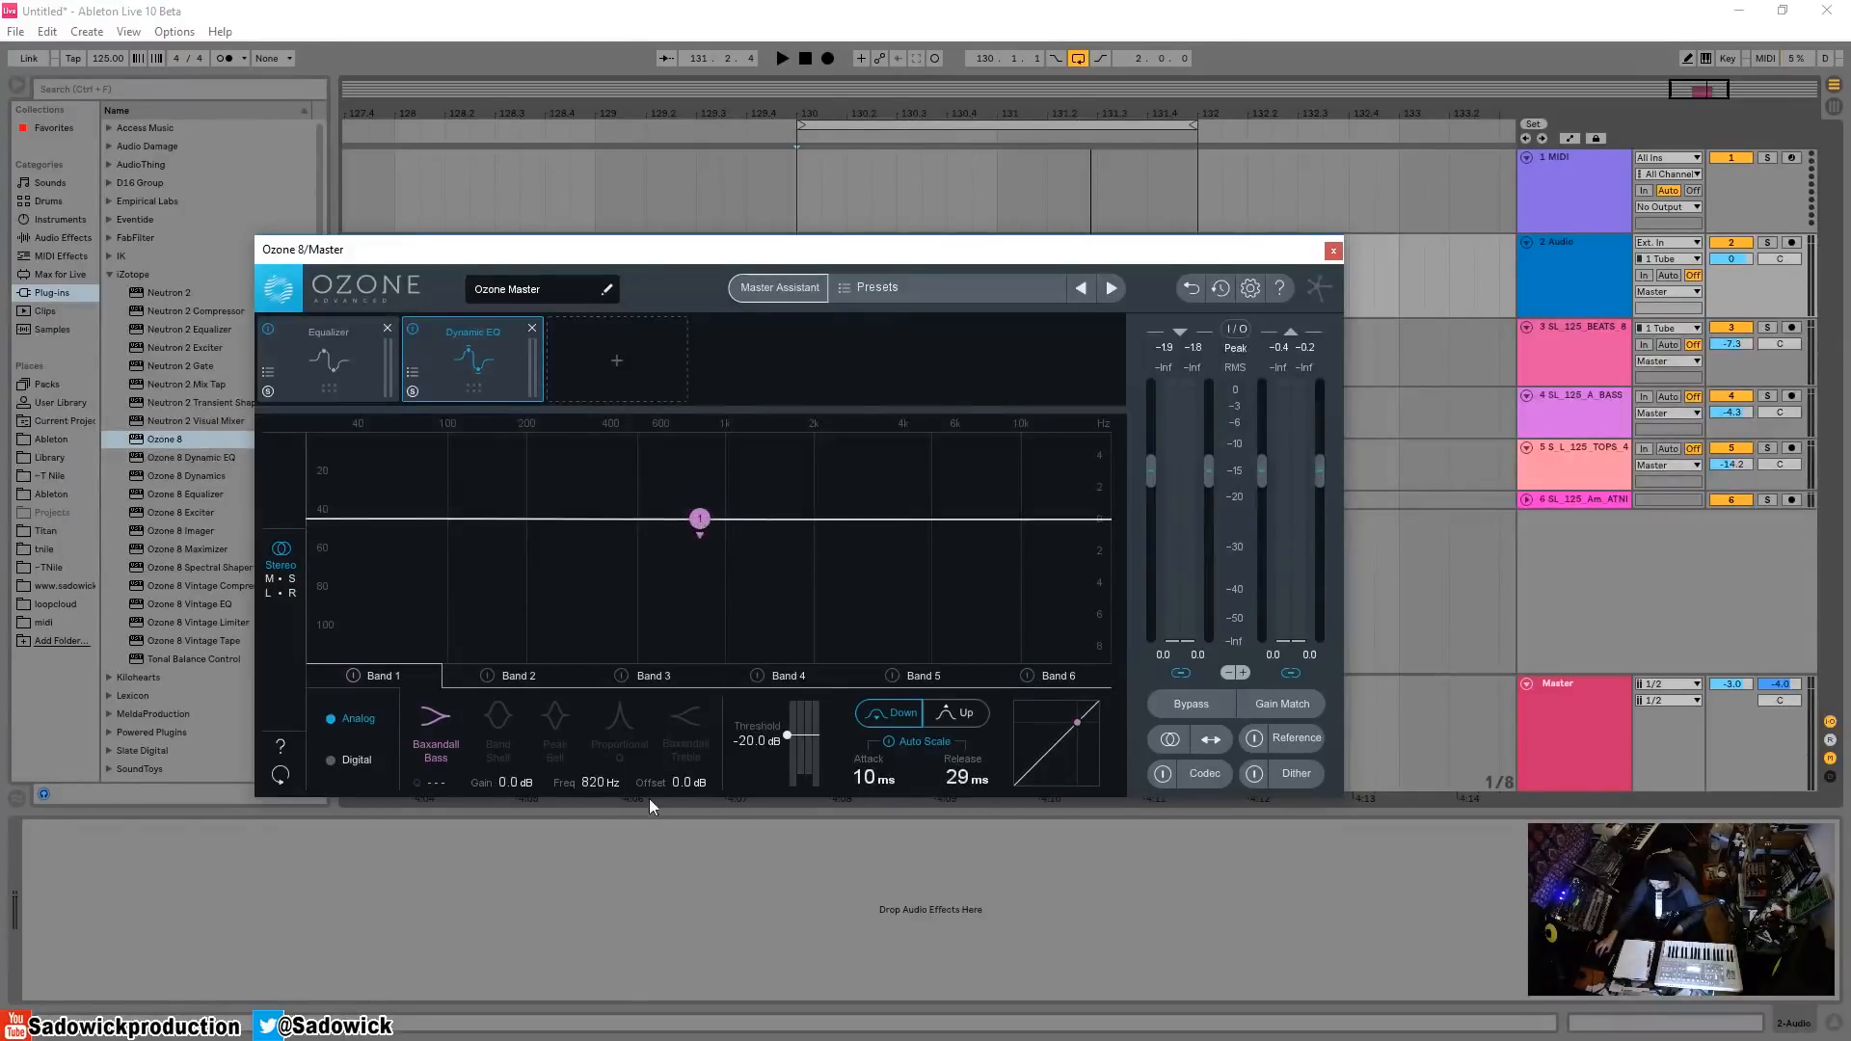
left_click(687, 725)
mouse_move(703, 525)
left_mouse_down()
mouse_move(775, 569)
mouse_move(745, 555)
mouse_move(752, 583)
mouse_move(714, 545)
left_mouse_up()
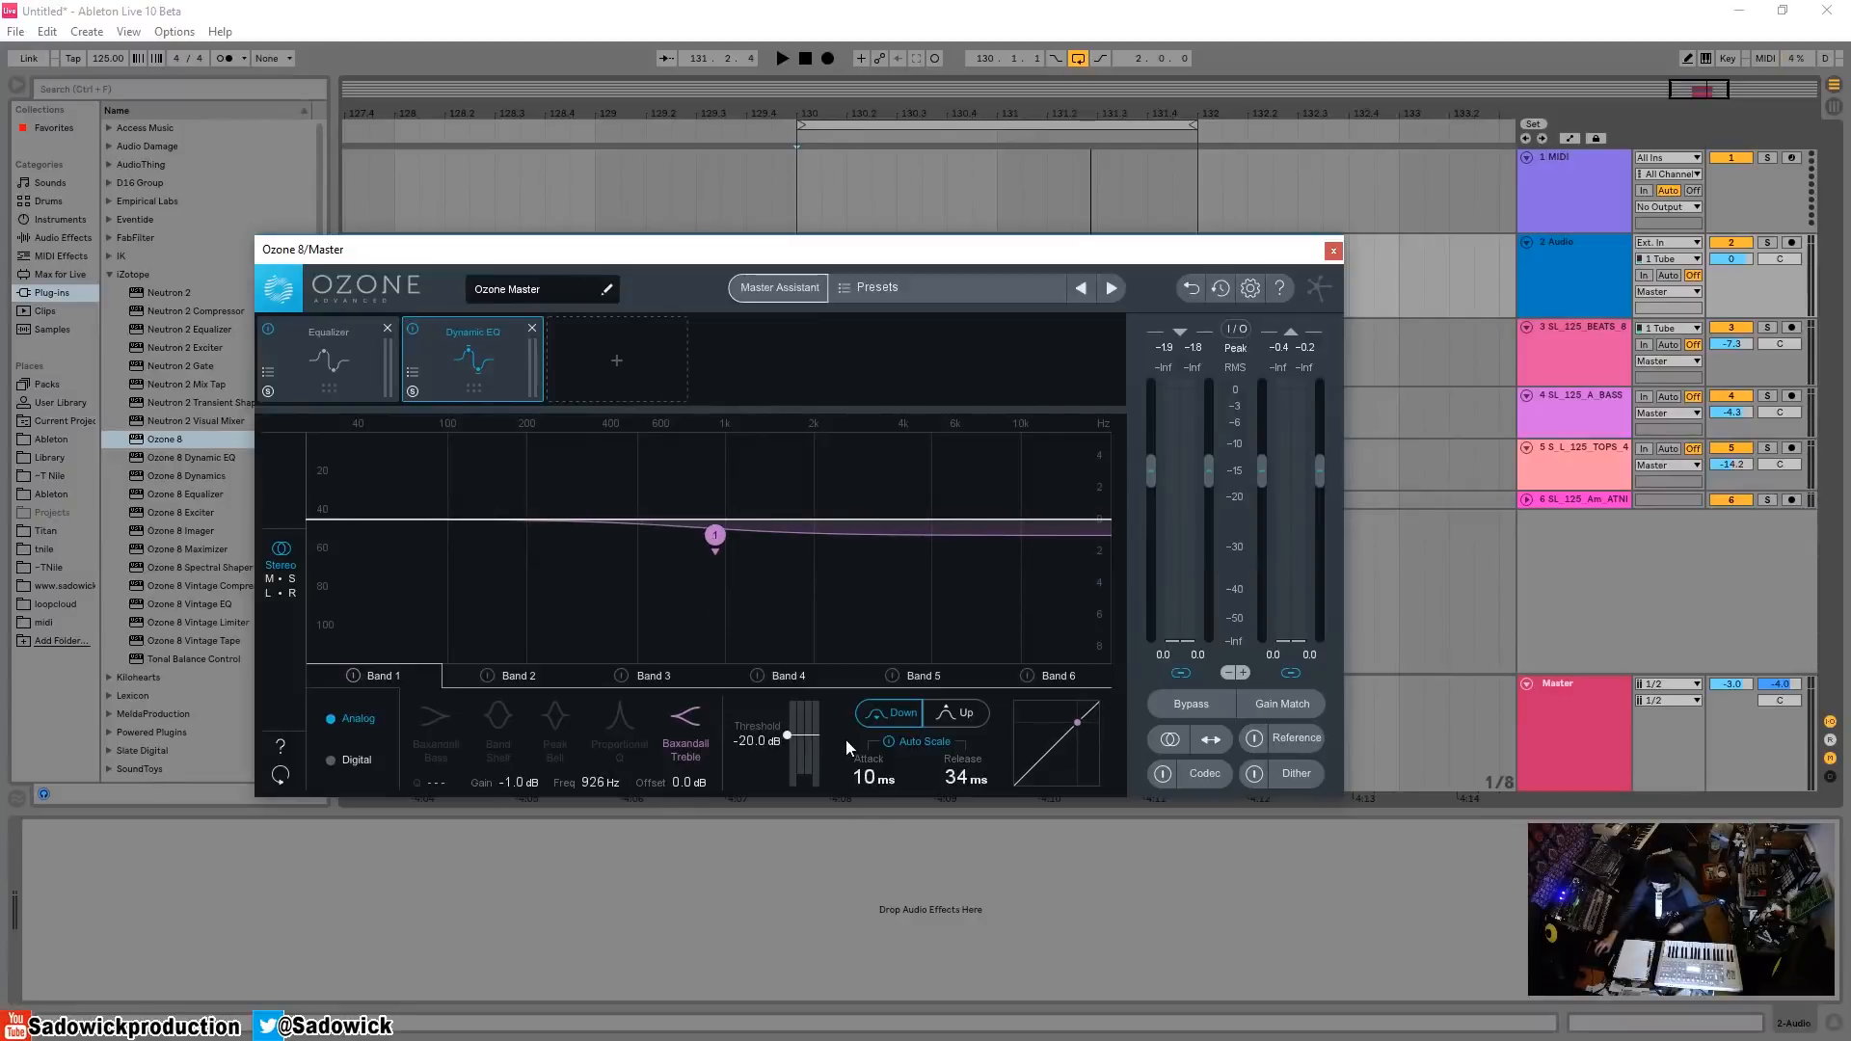
left_click_drag(715, 536, 761, 559)
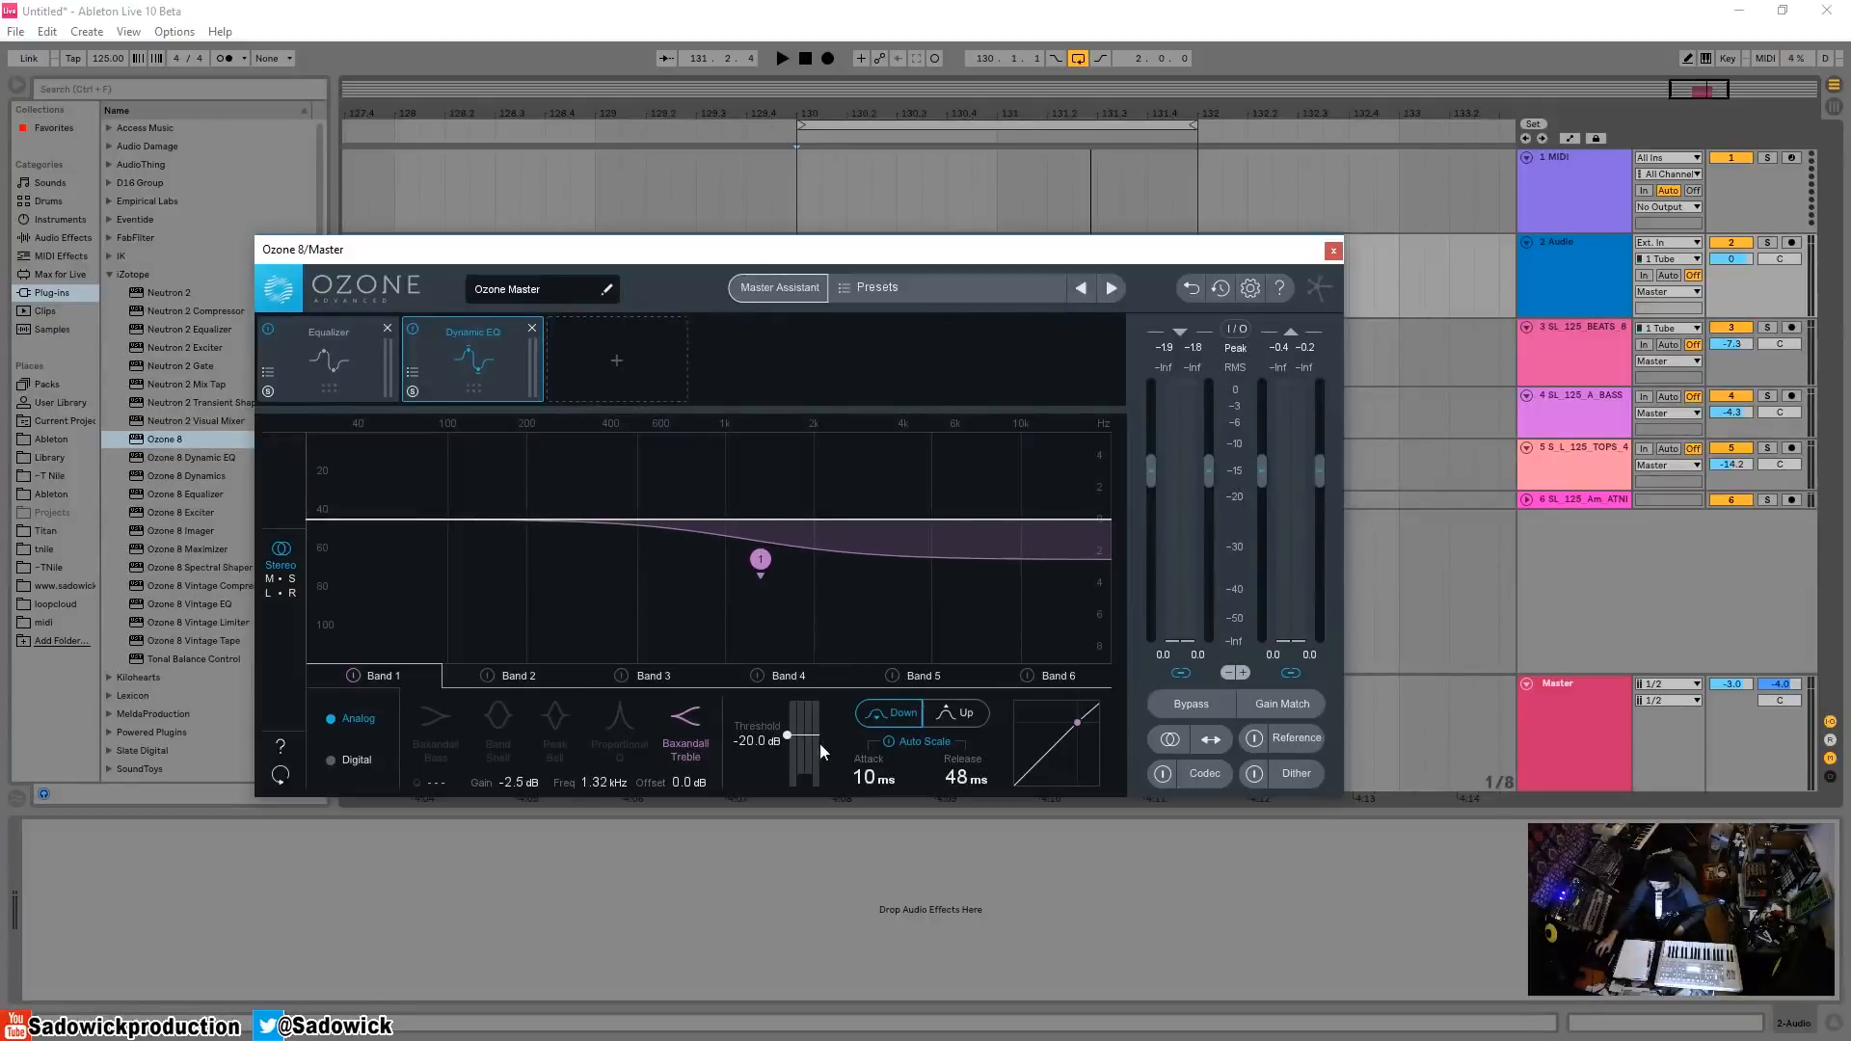
- Try Band 1's Up mode, return it to Down, and move its node to 2.27 kHz at -1.4 dB
left_click(958, 713)
left_click_drag(760, 559, 762, 557)
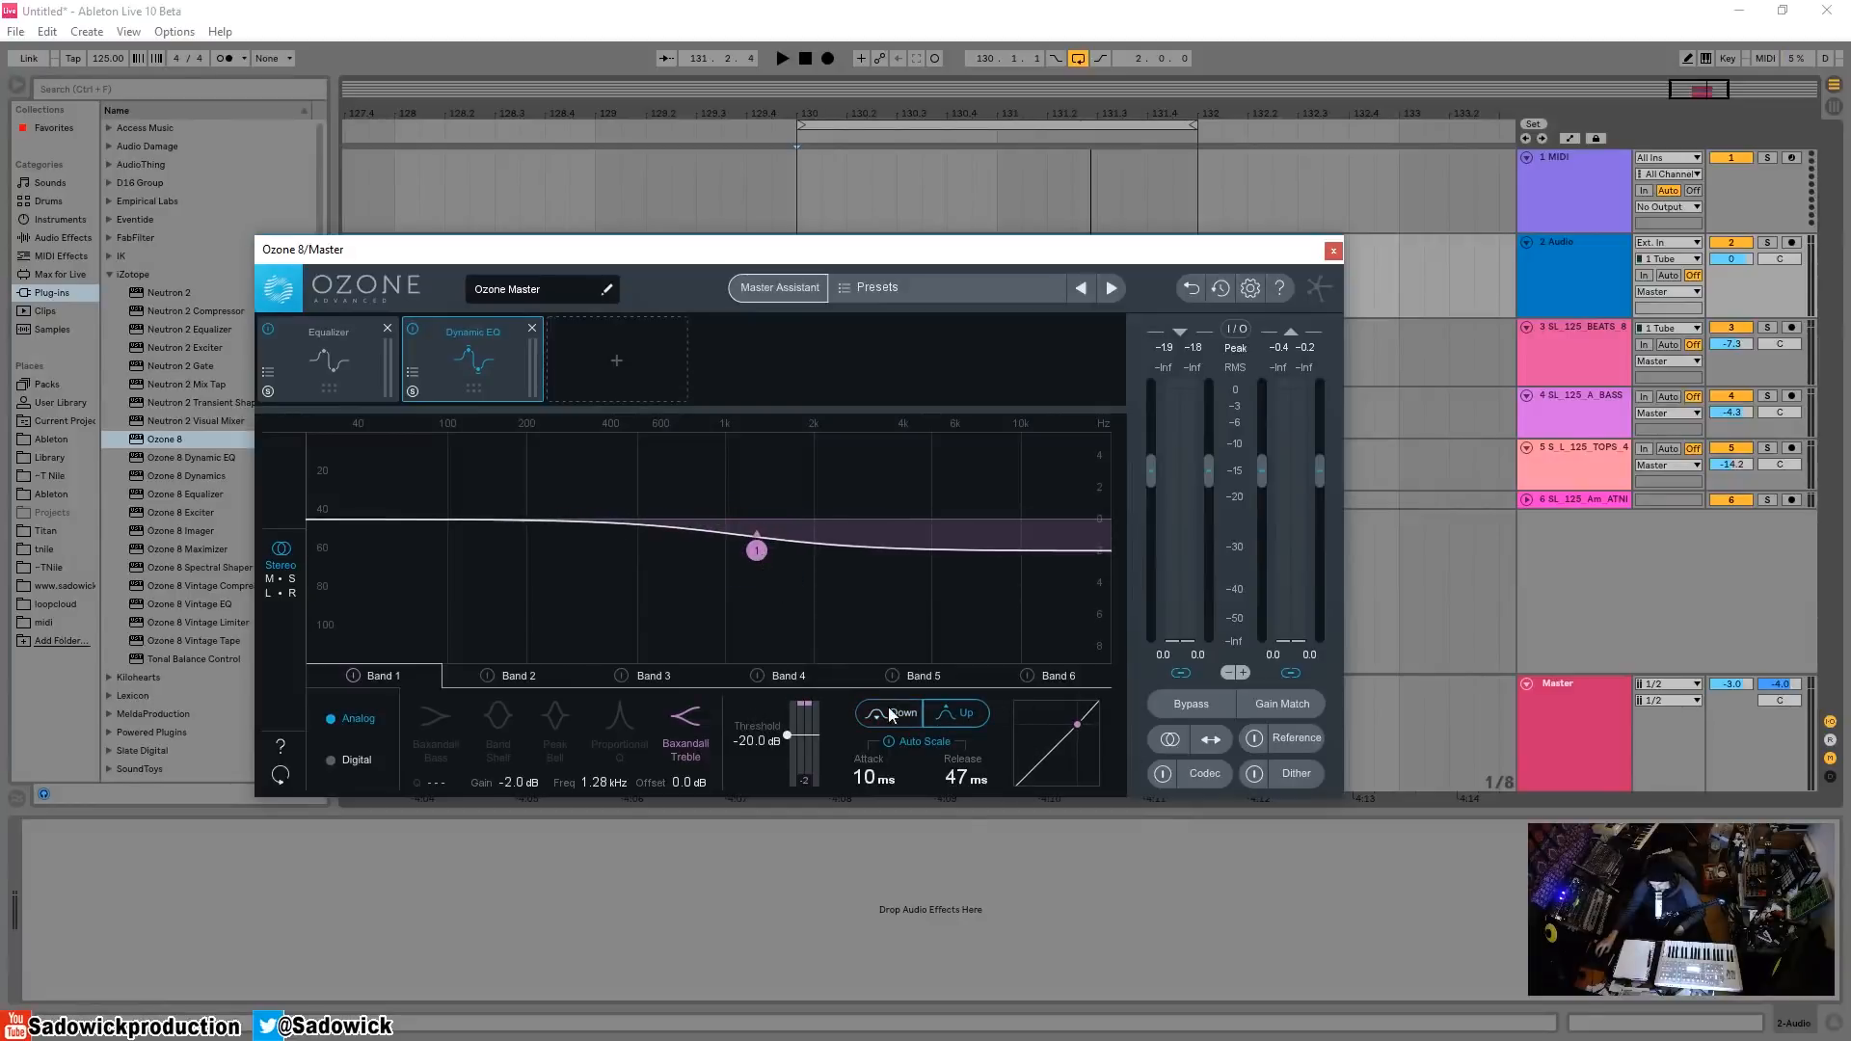
left_click_drag(759, 557, 774, 551)
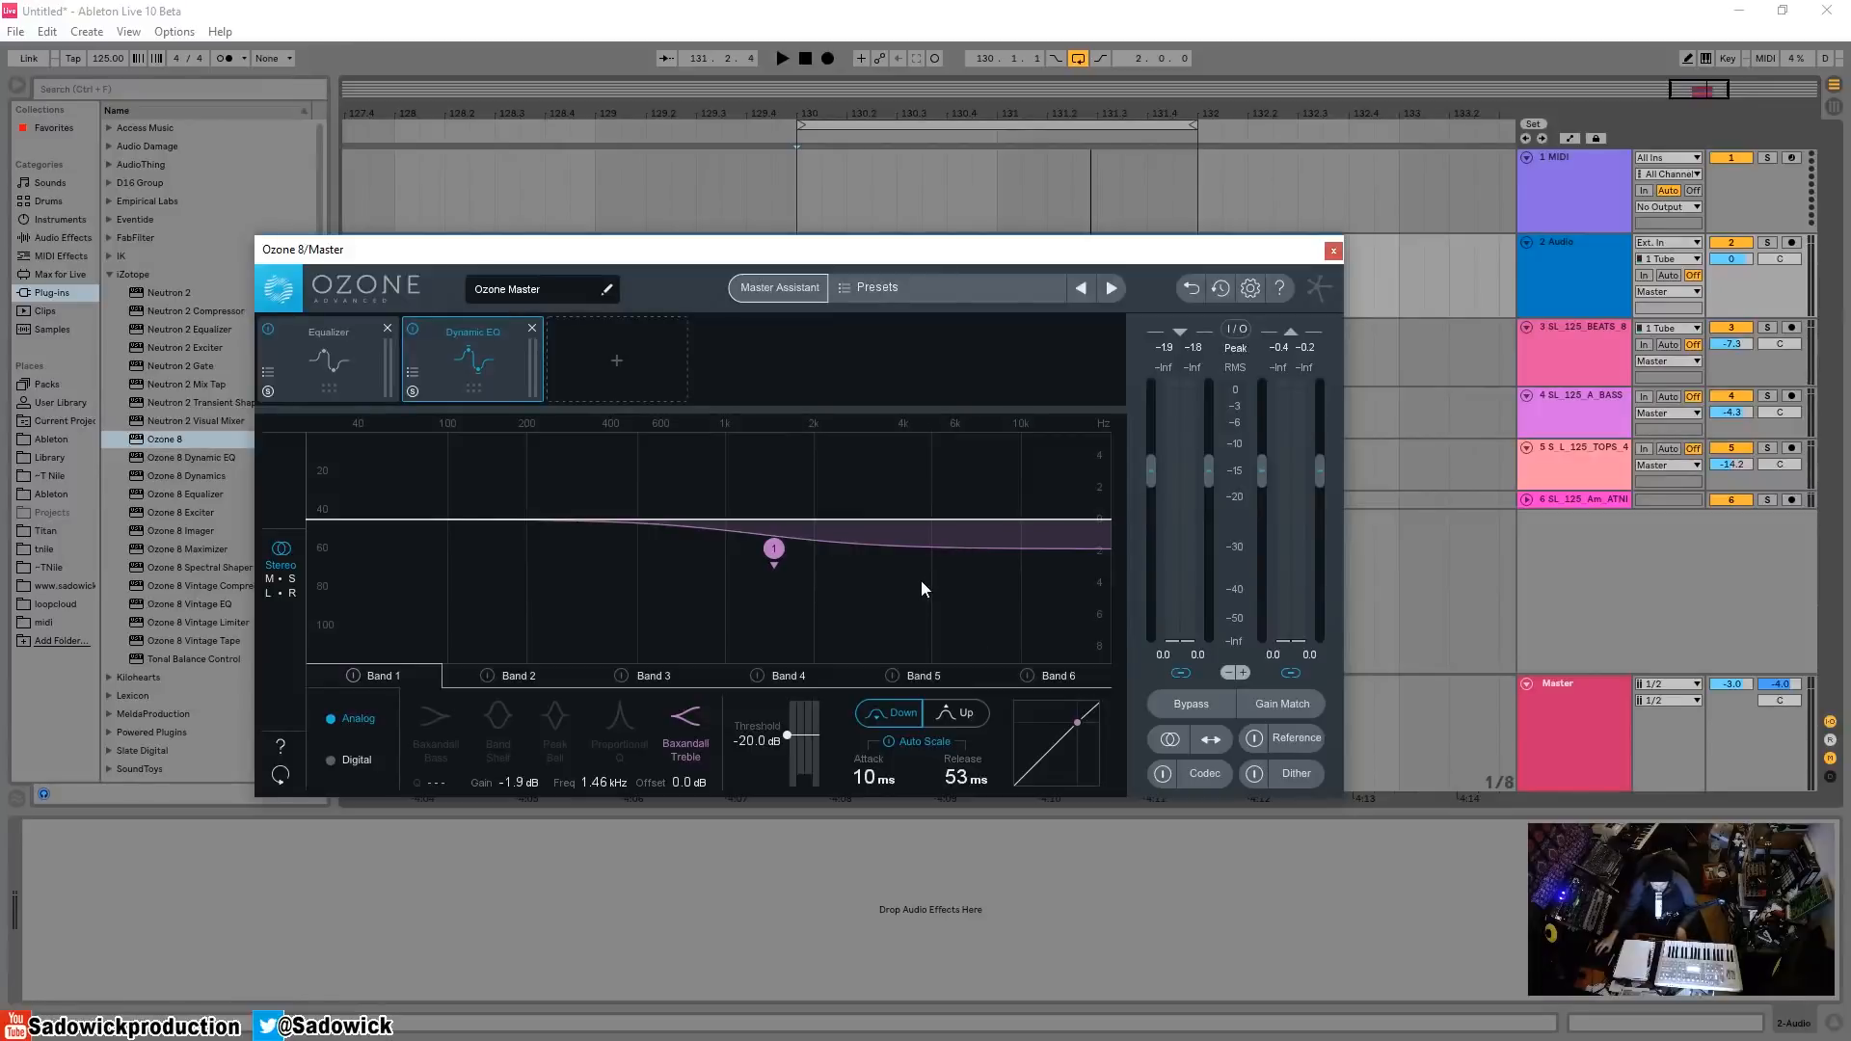
left_click_drag(774, 549, 823, 550)
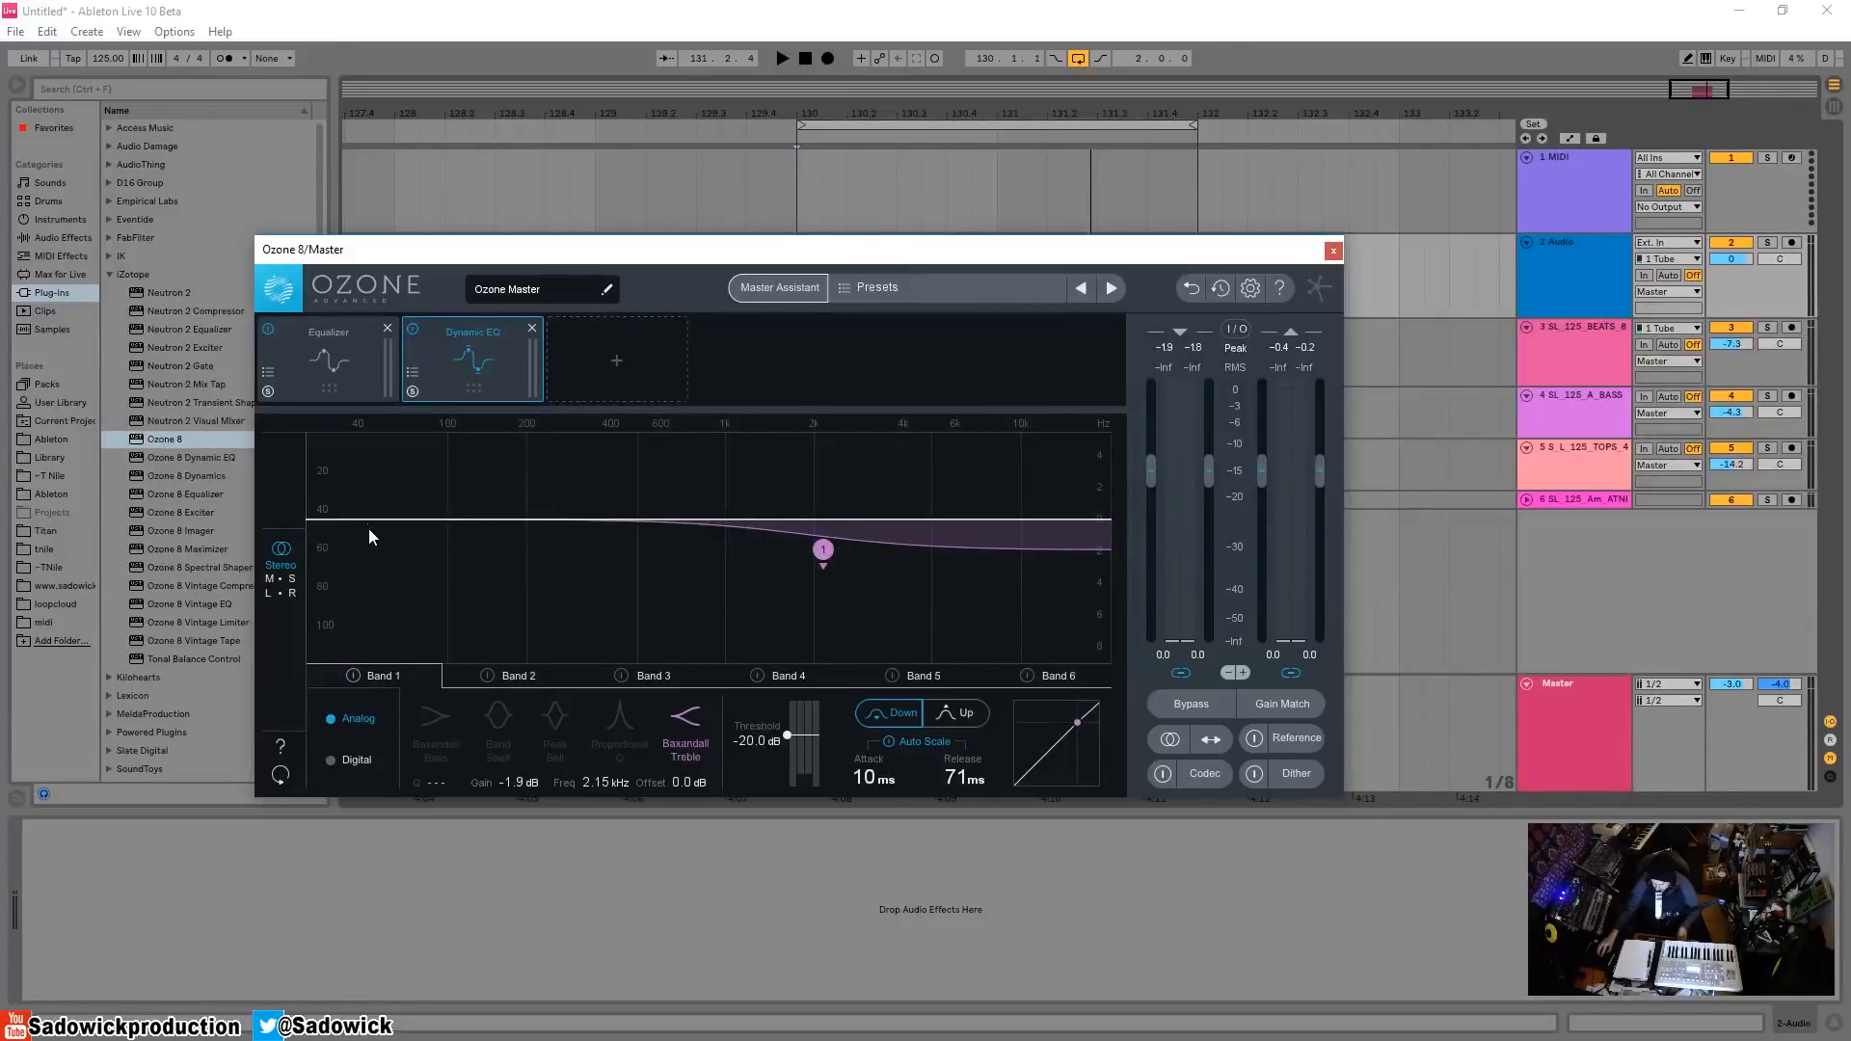
mouse_move(828, 555)
left_mouse_down()
mouse_move(871, 563)
mouse_move(857, 543)
mouse_move(849, 577)
mouse_move(841, 498)
mouse_move(833, 545)
left_mouse_up()
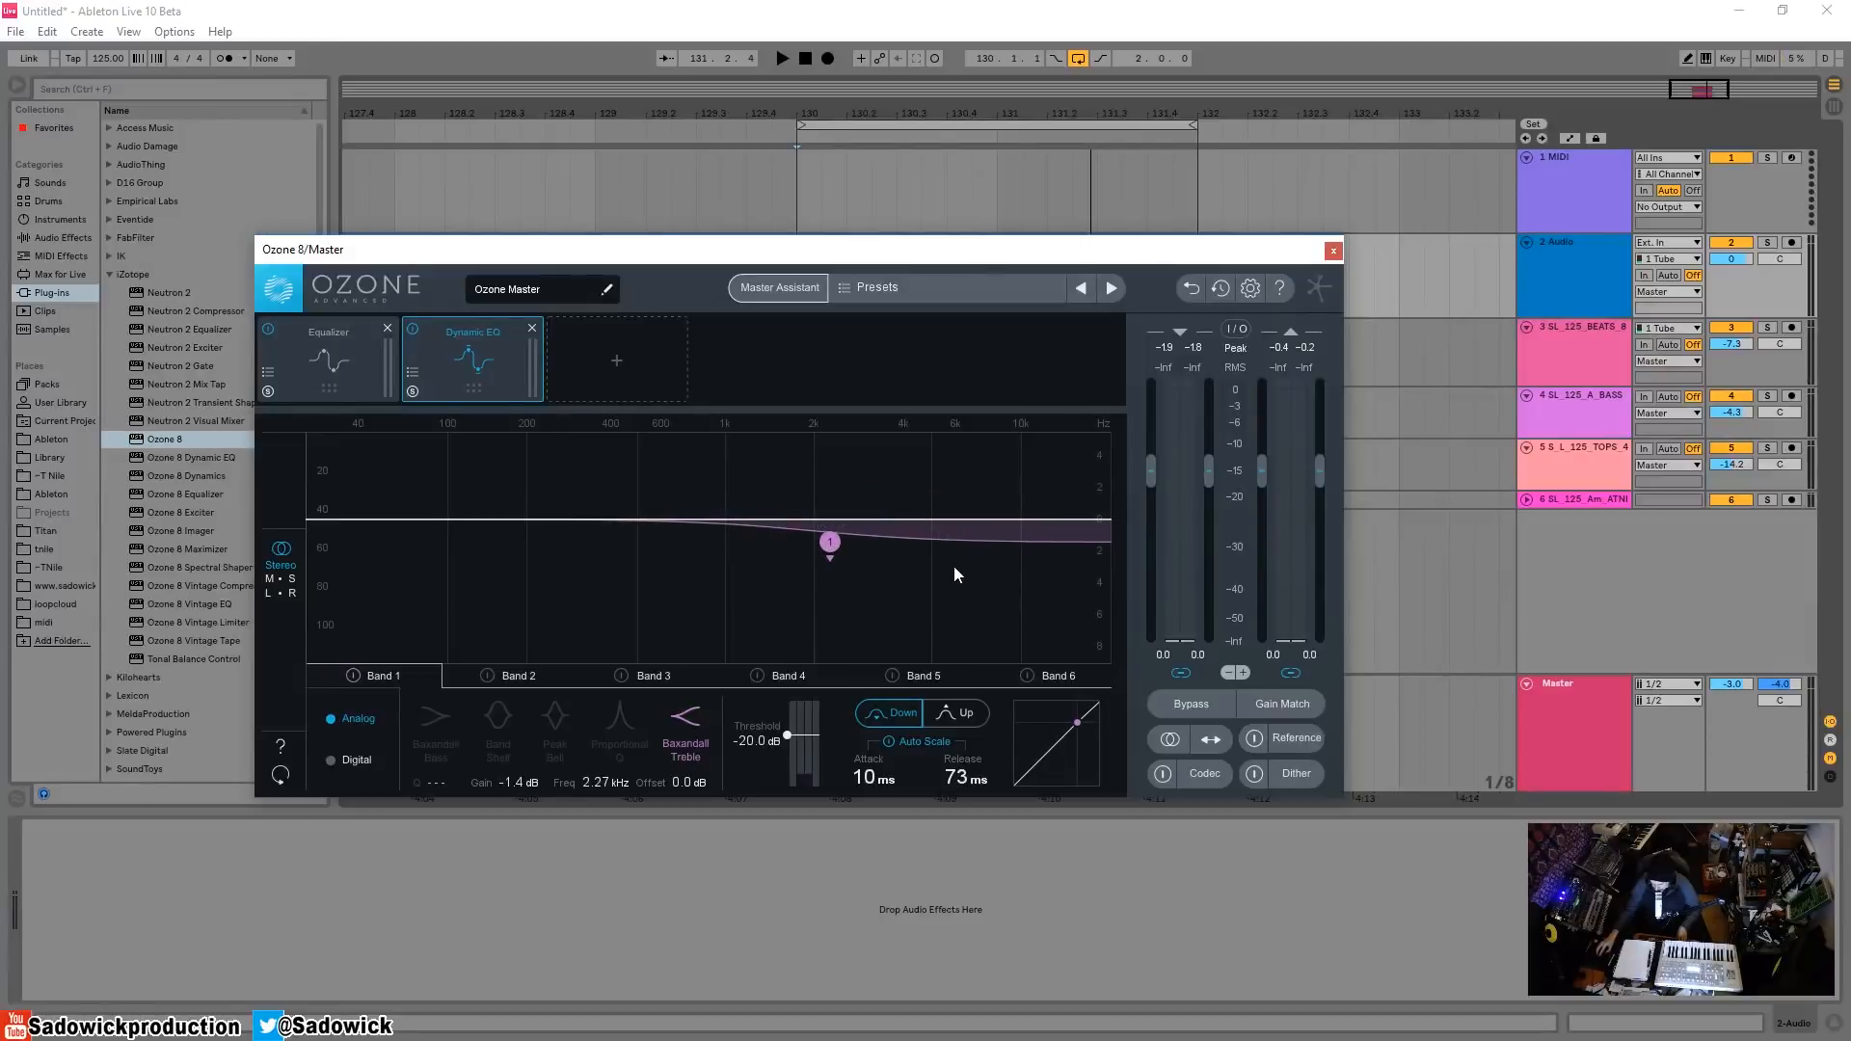
- Set Band 1's node to 1.97 kHz at -5.9 dB and its threshold to -27.8 dB while auditioning the loop
key("space")
left_click_drag(829, 542, 812, 614)
key("space")
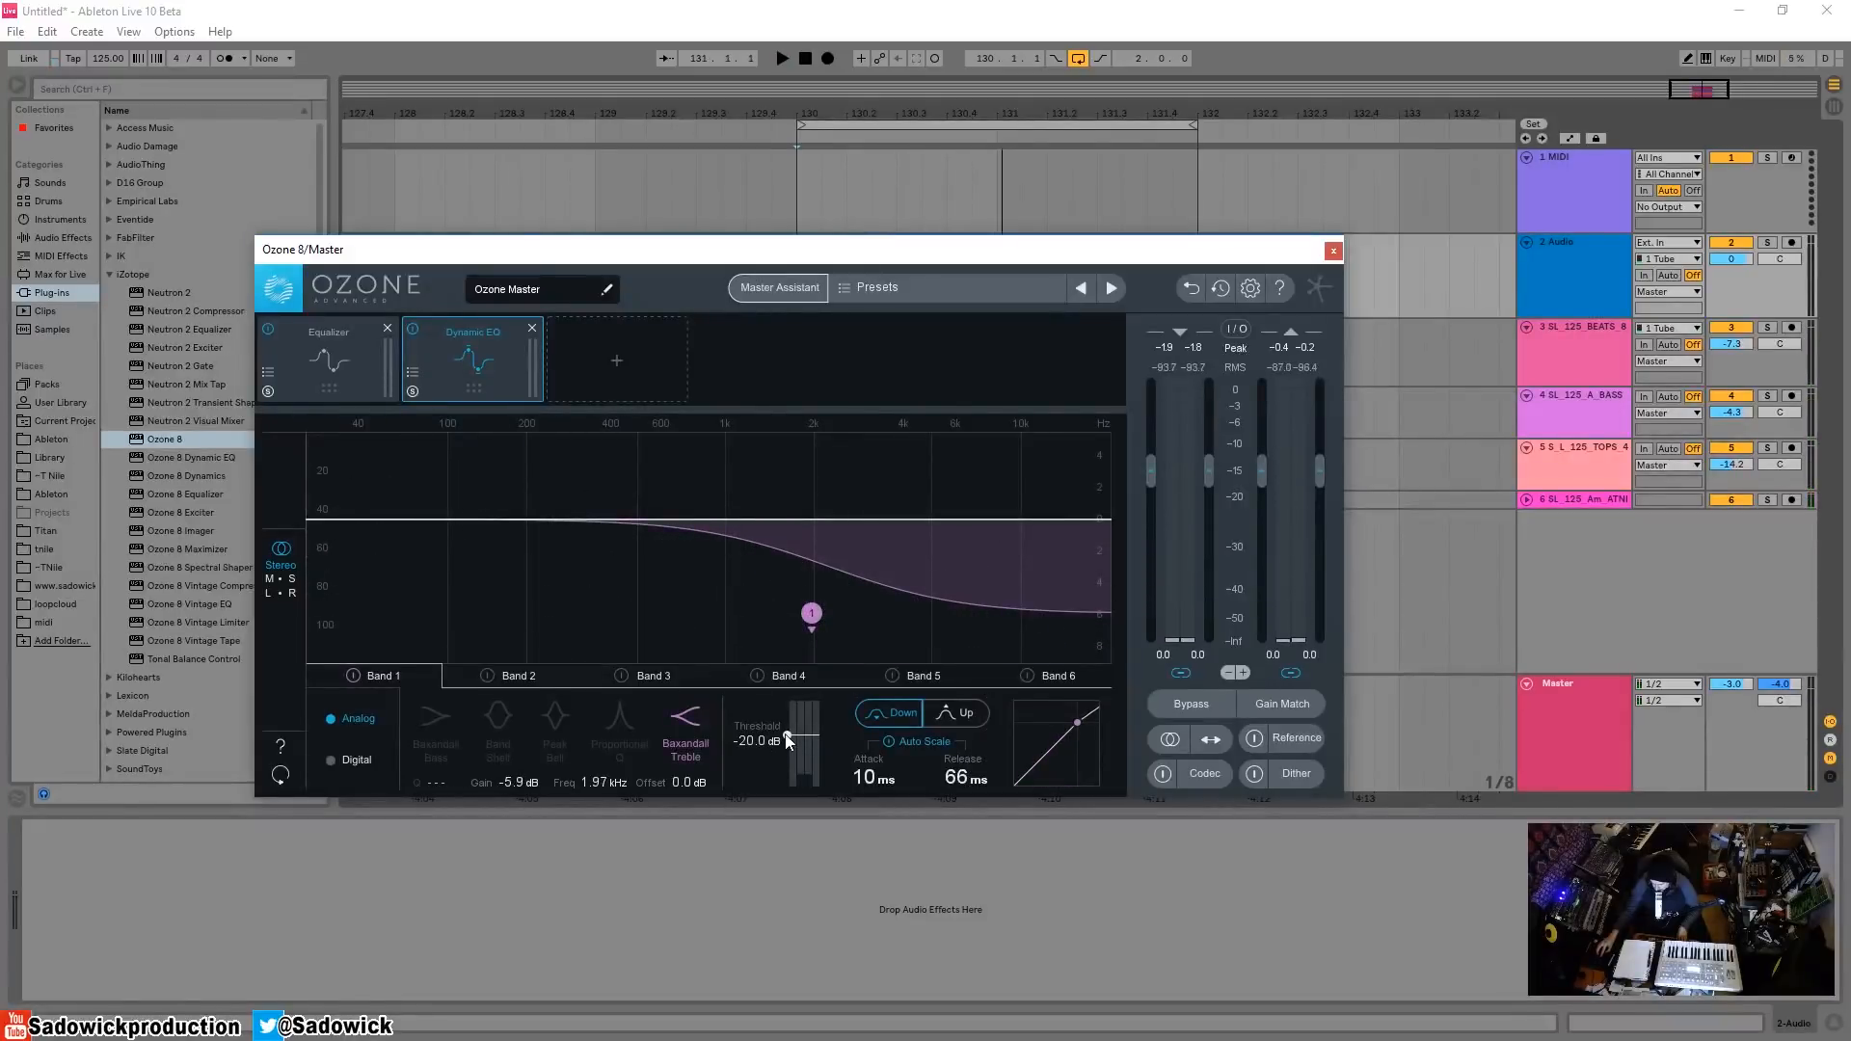
key("space")
left_click_drag(786, 739, 789, 742)
key("space")
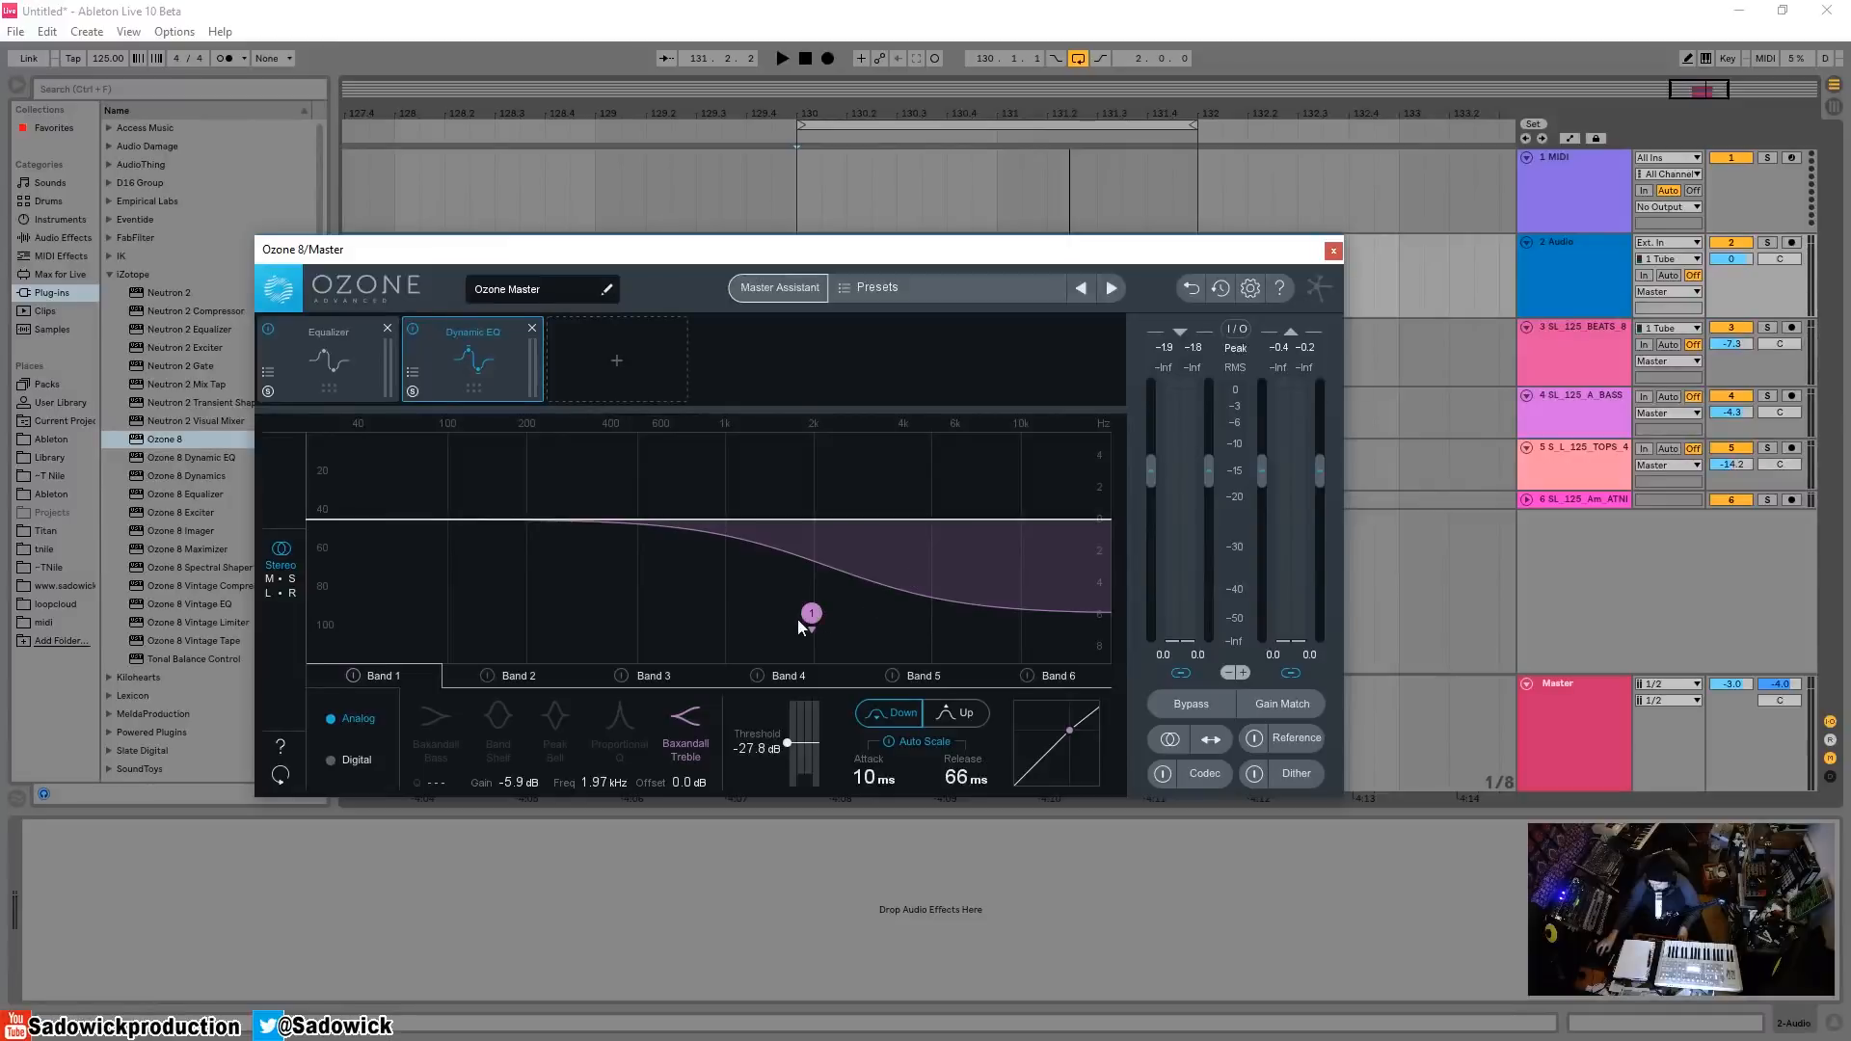
- Move Band 1's node to 3.69 kHz at -8.0 dB and audition the dynamic treble cut
left_click_drag(813, 619, 894, 651)
key("space")
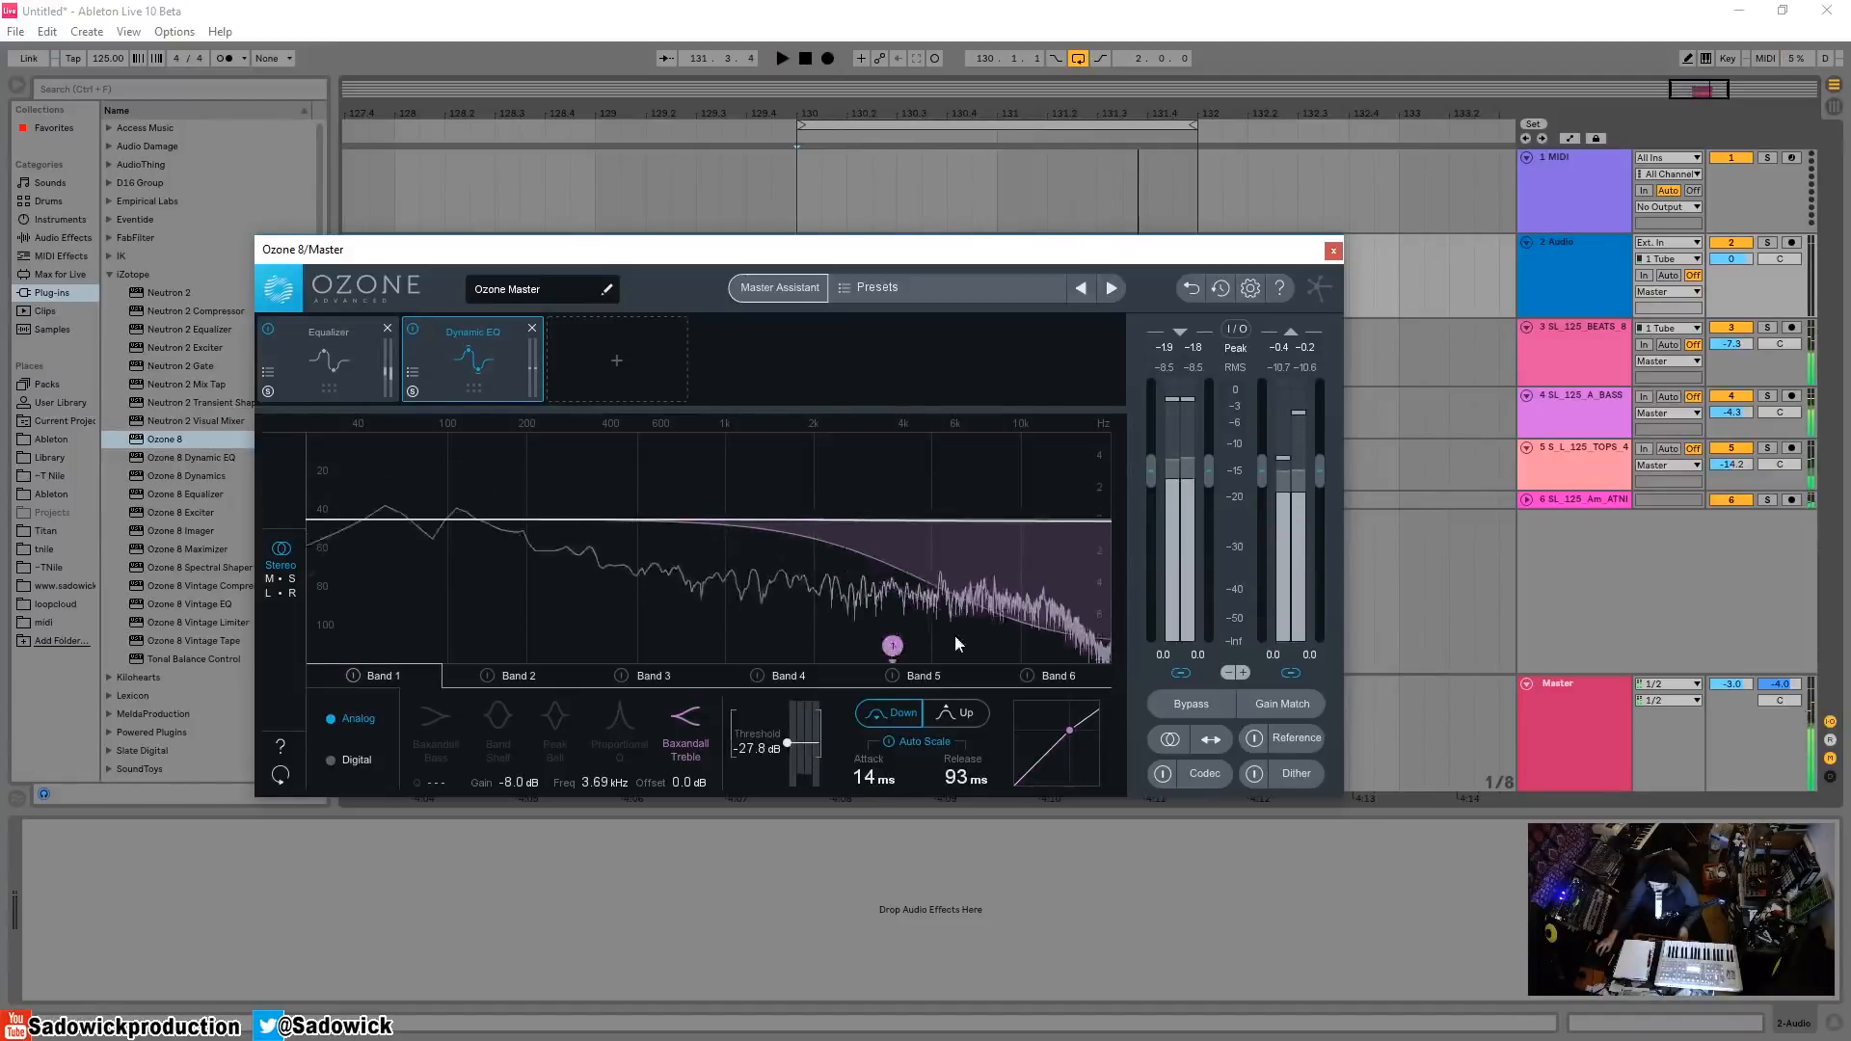
key("space")
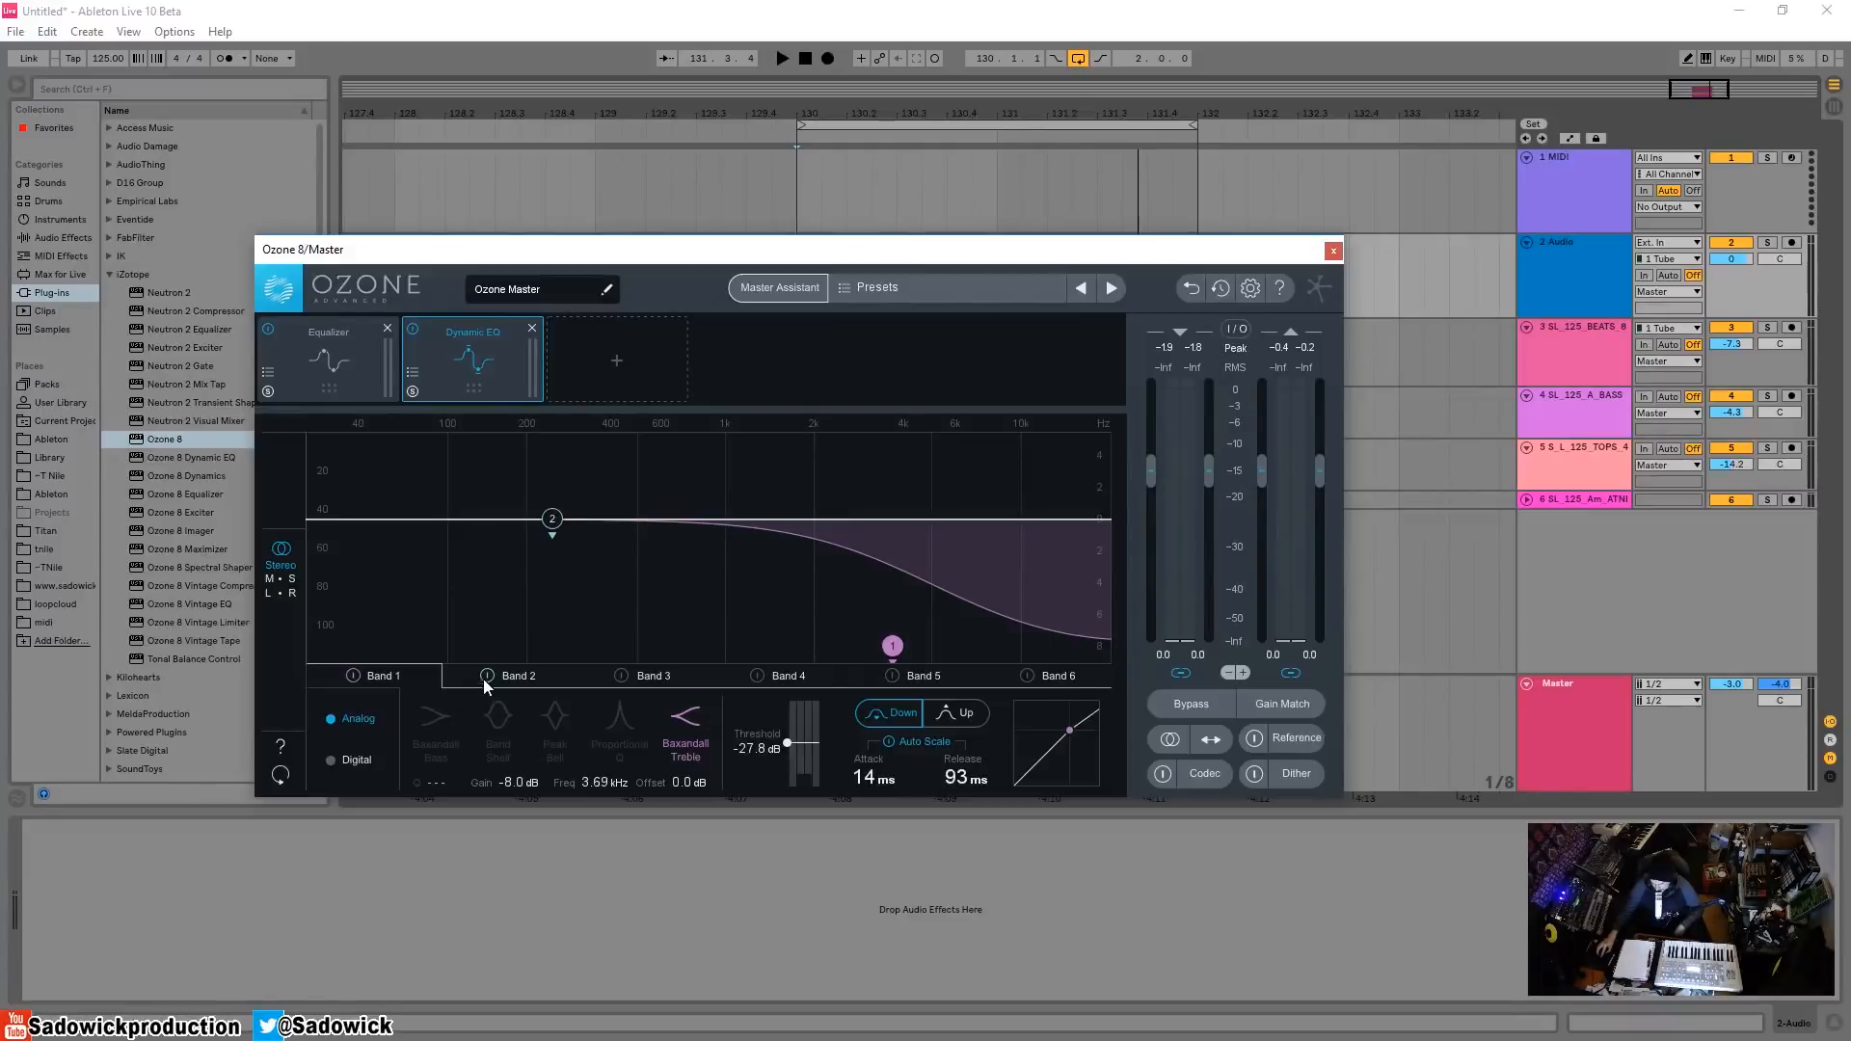
- Set Band 1 to Up mode at 2.54 kHz and -8.5 dB, and lower its threshold to -65.5 dB during playback
left_click_drag(895, 647, 844, 653)
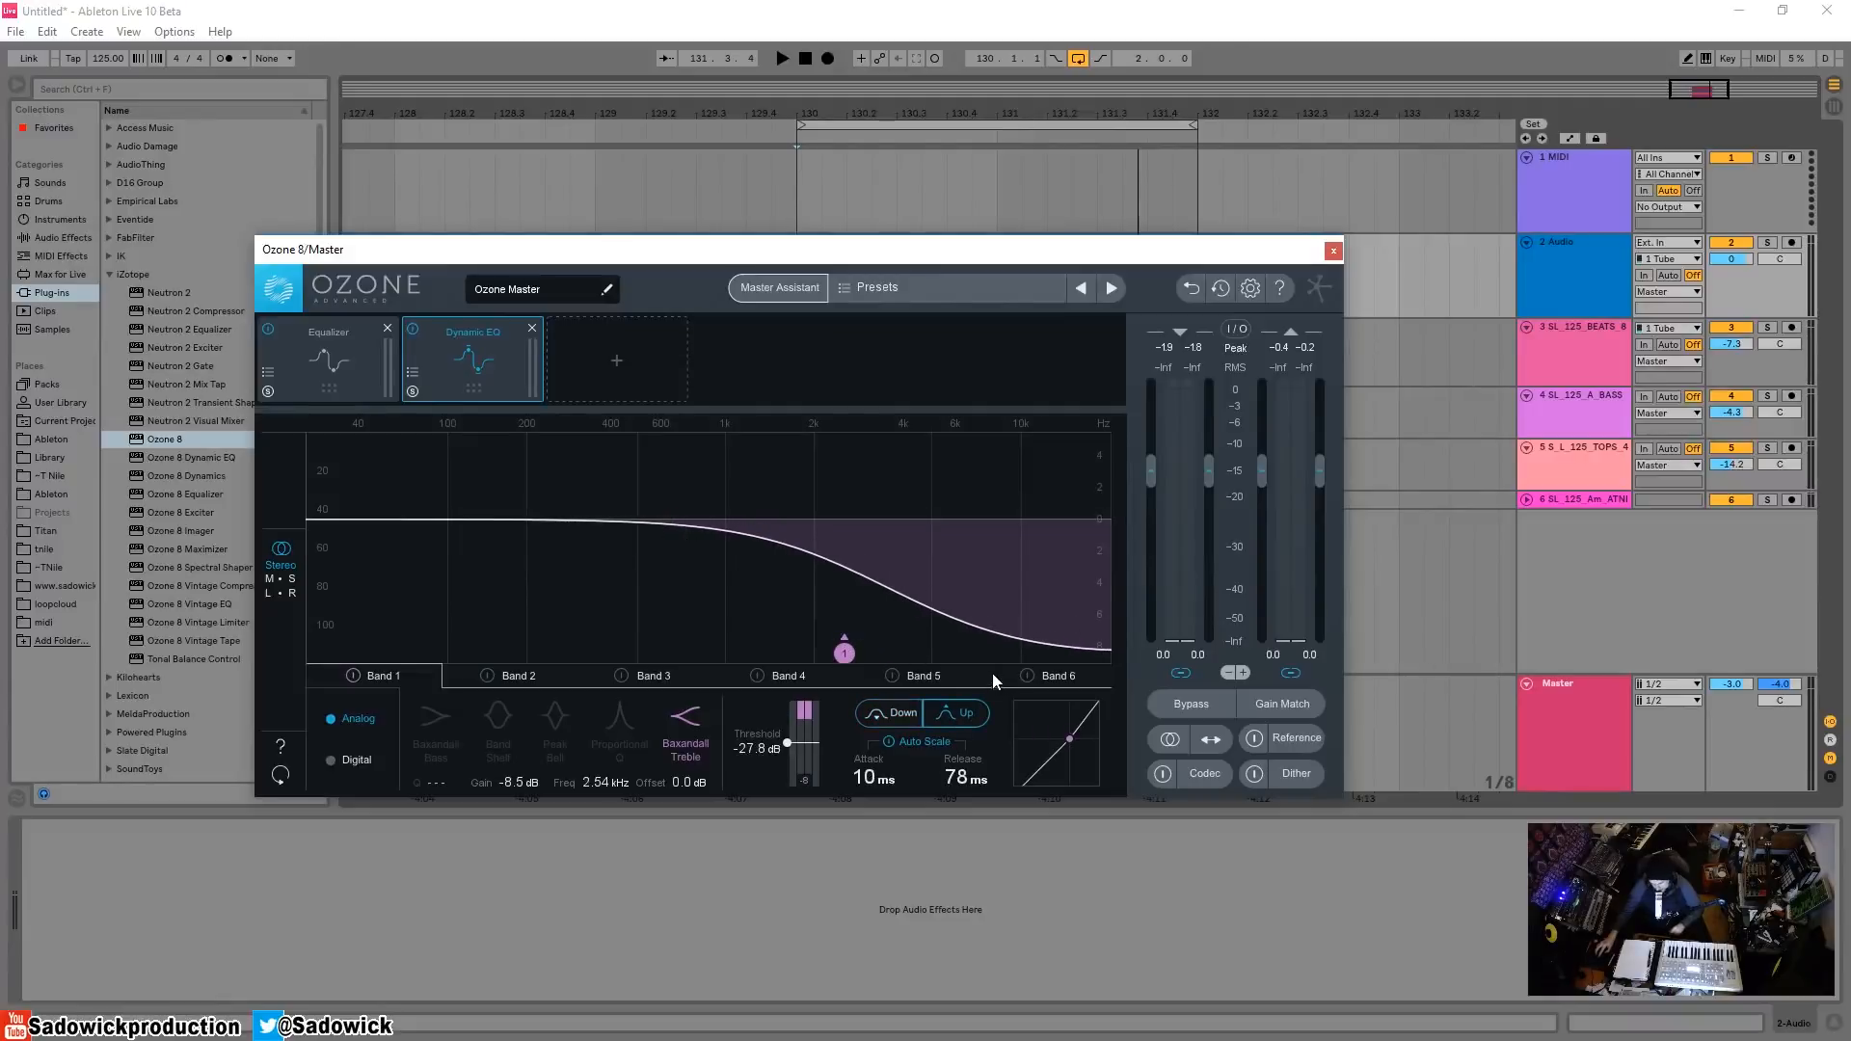
left_click_drag(796, 741, 789, 738)
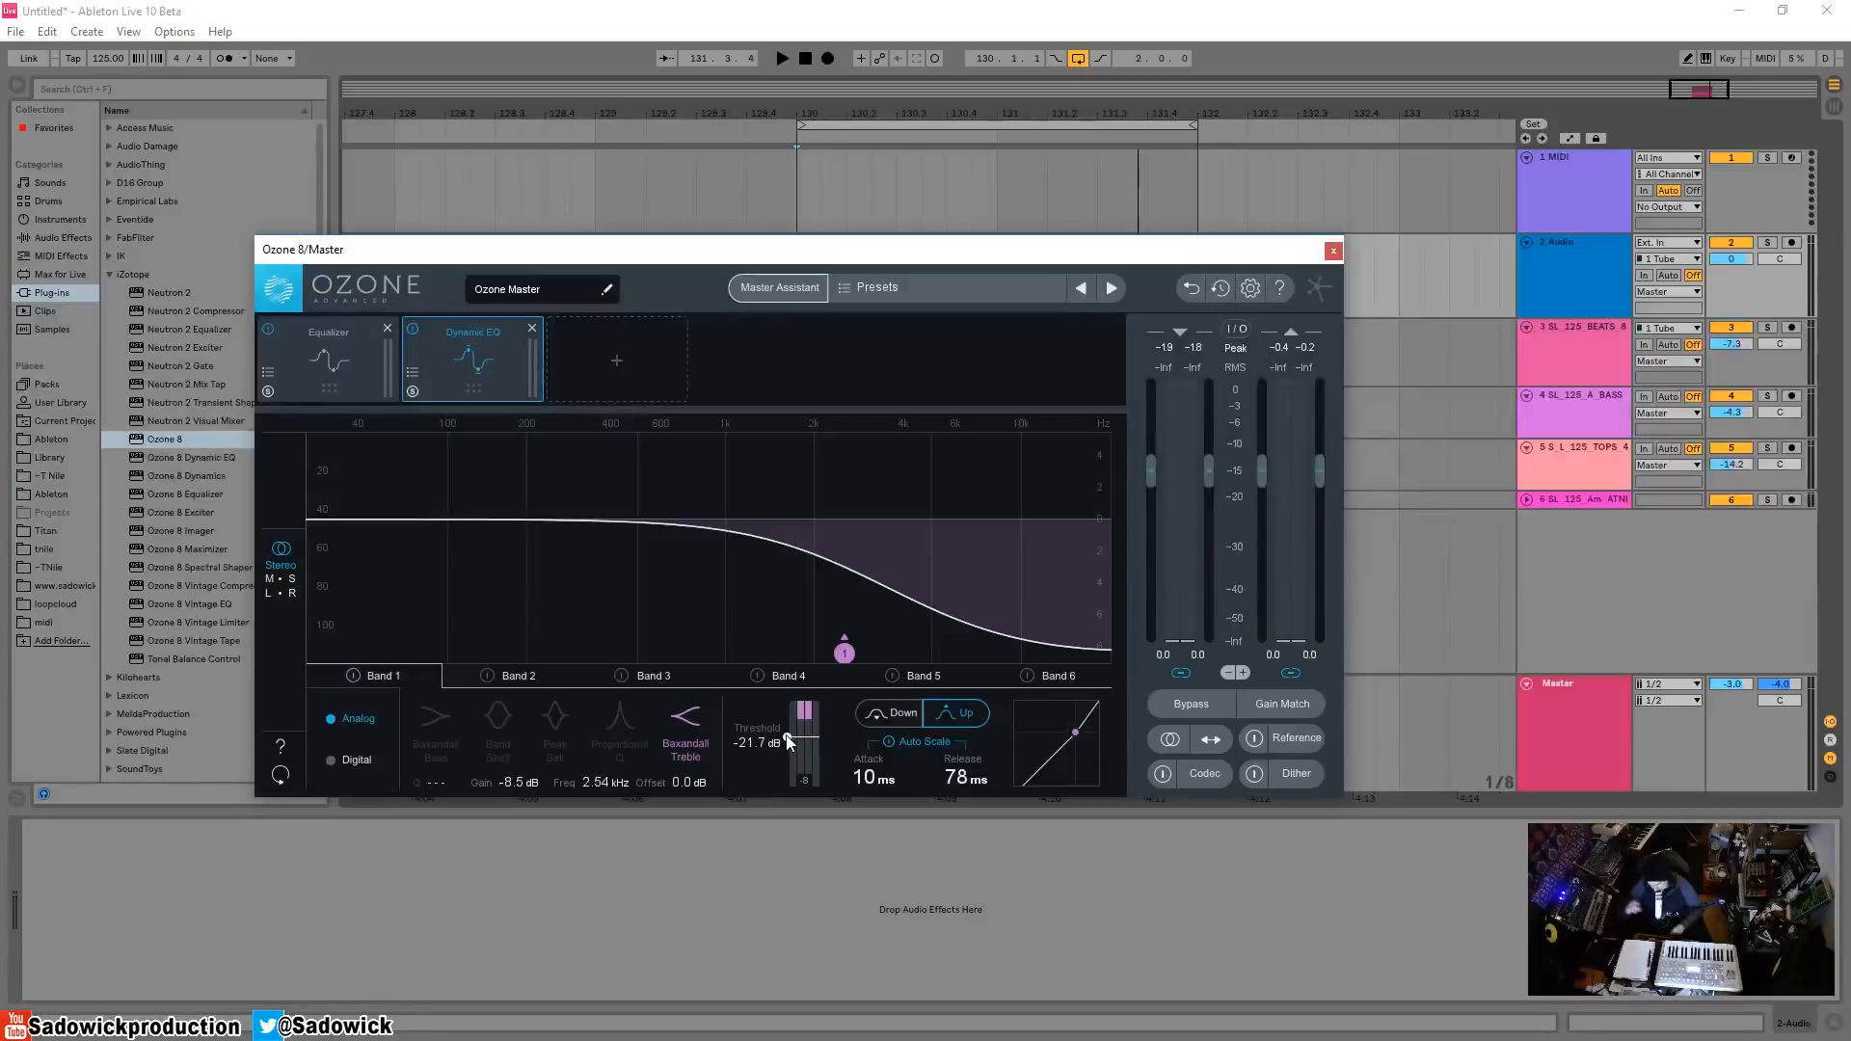
key("space")
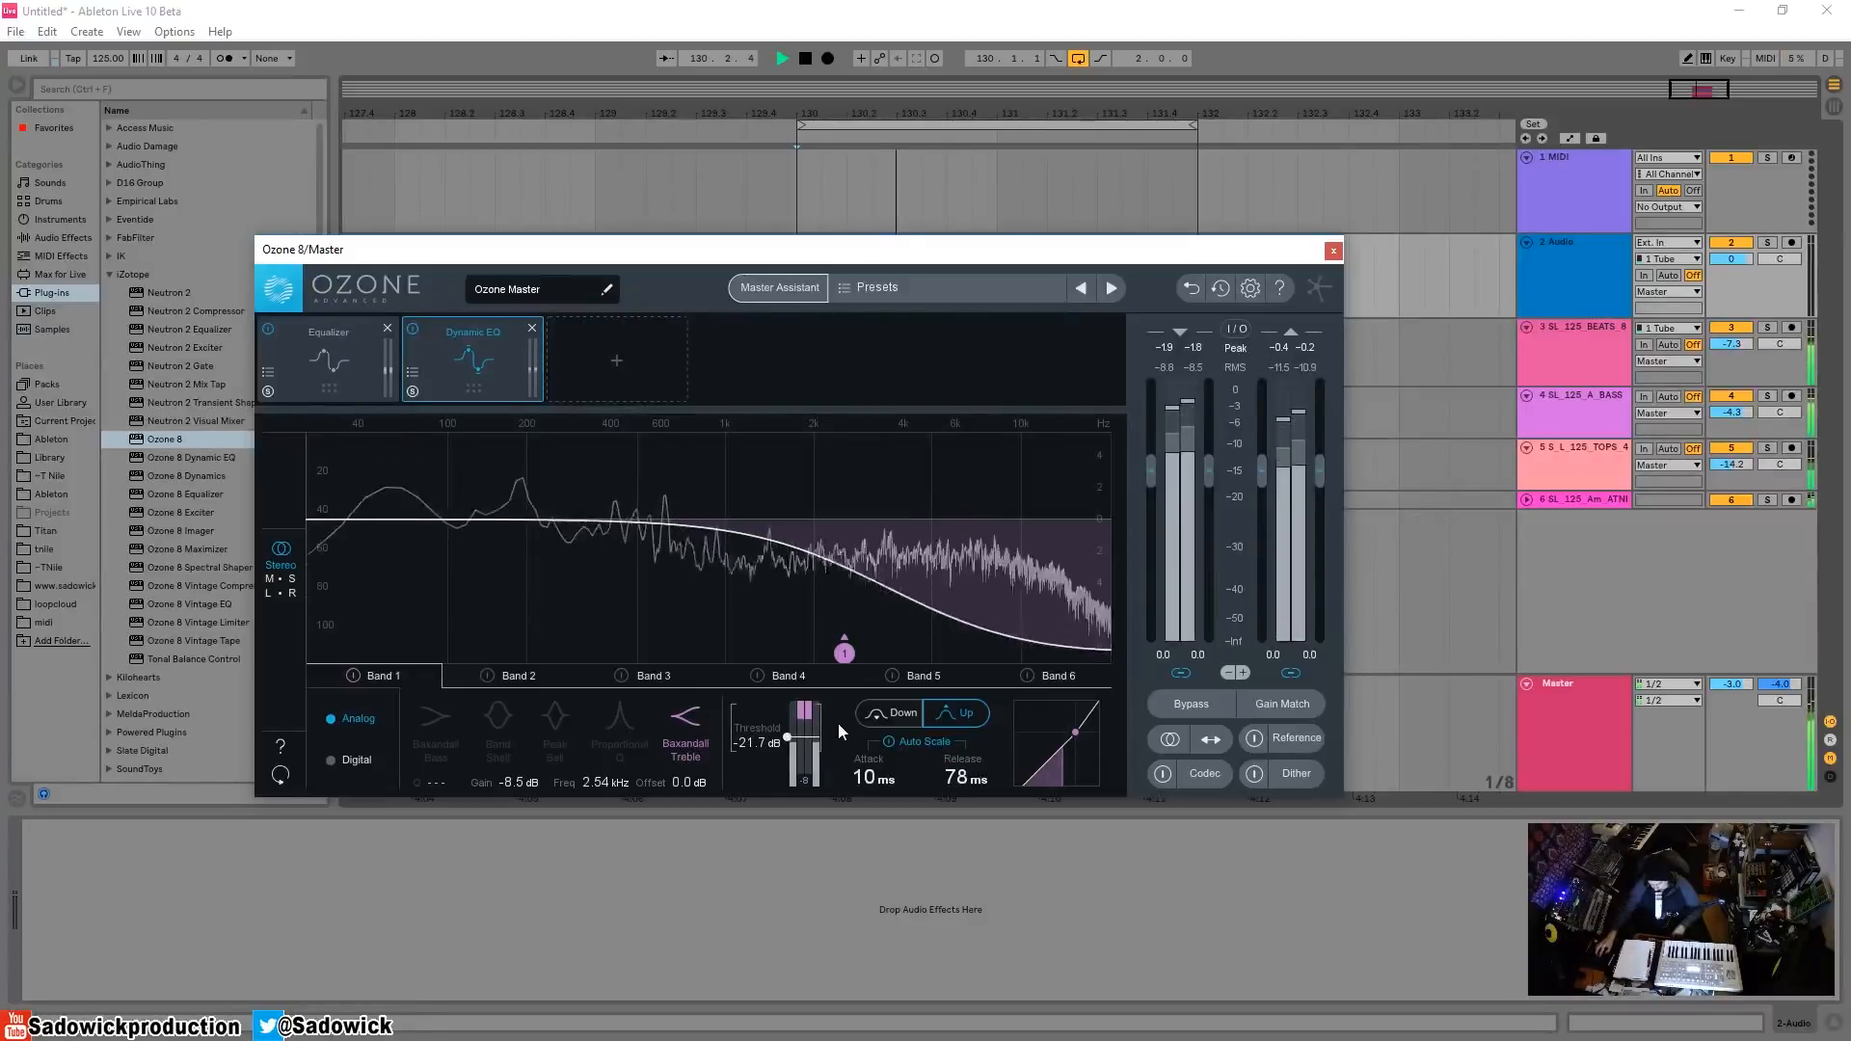
left_click_drag(789, 740, 784, 771)
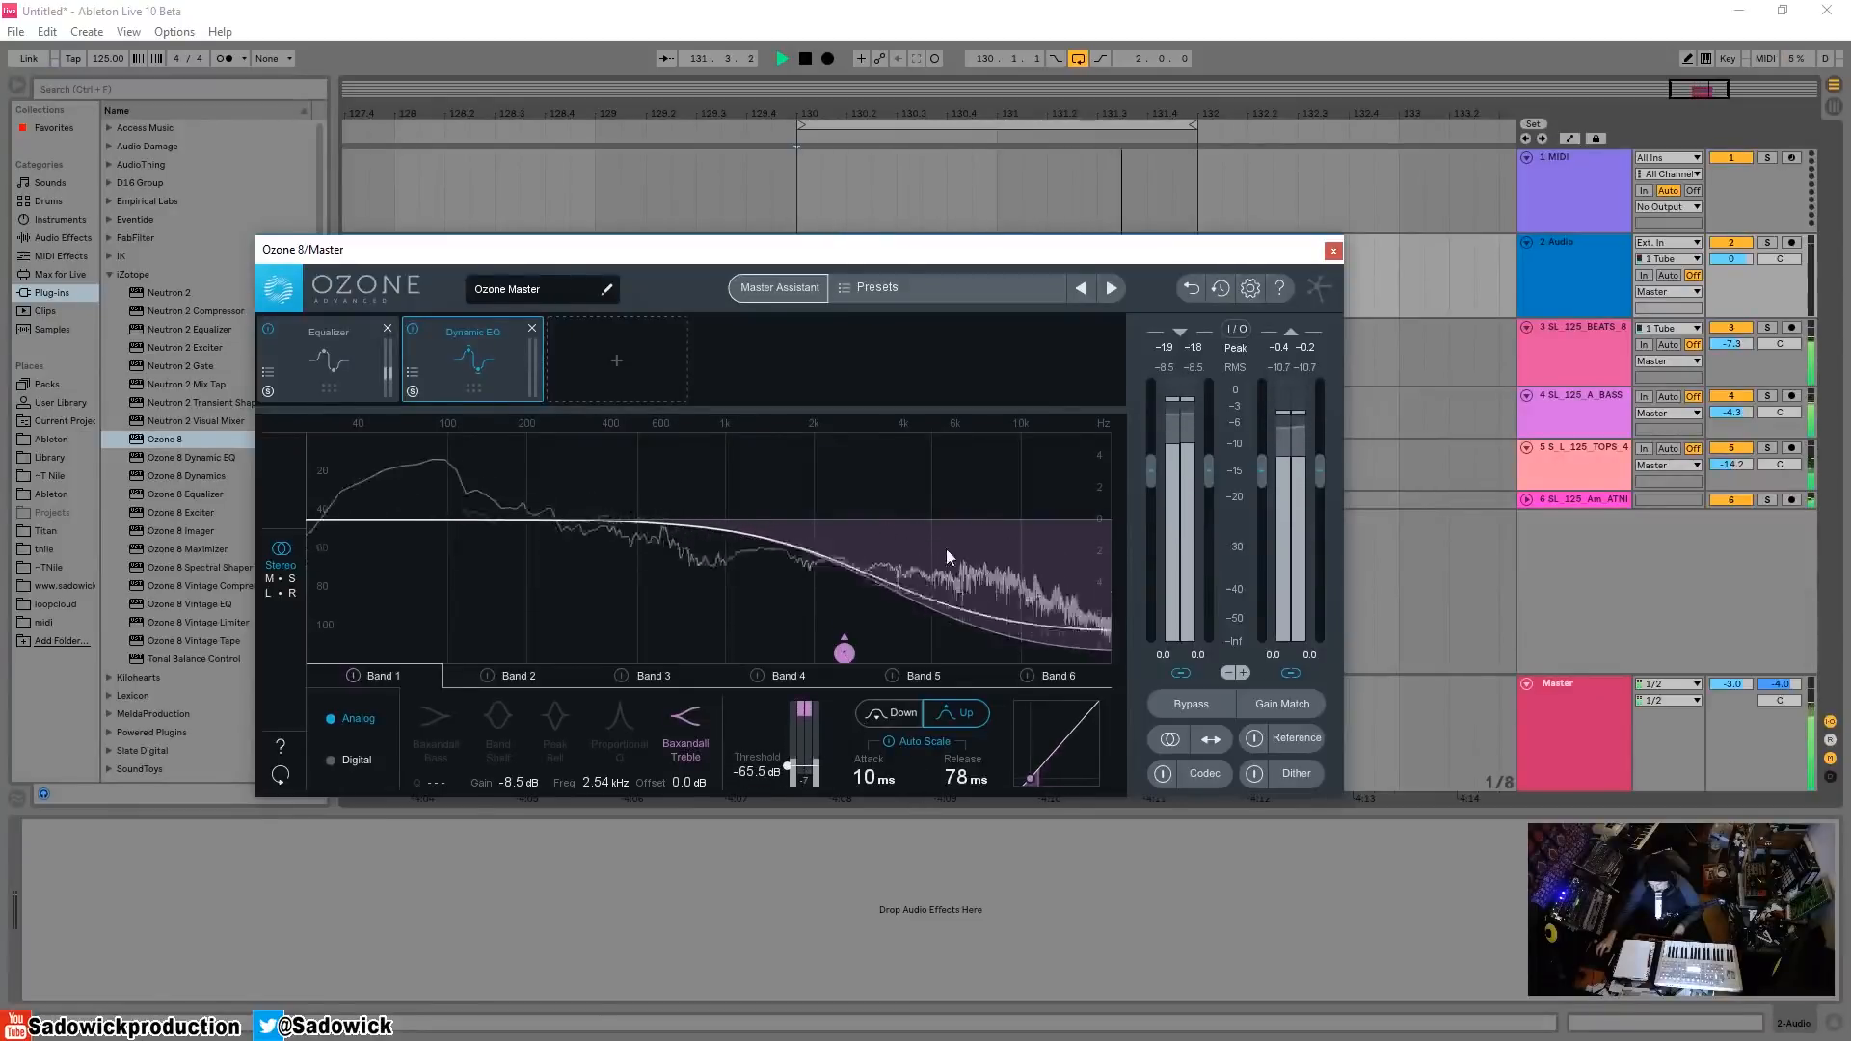
key("space")
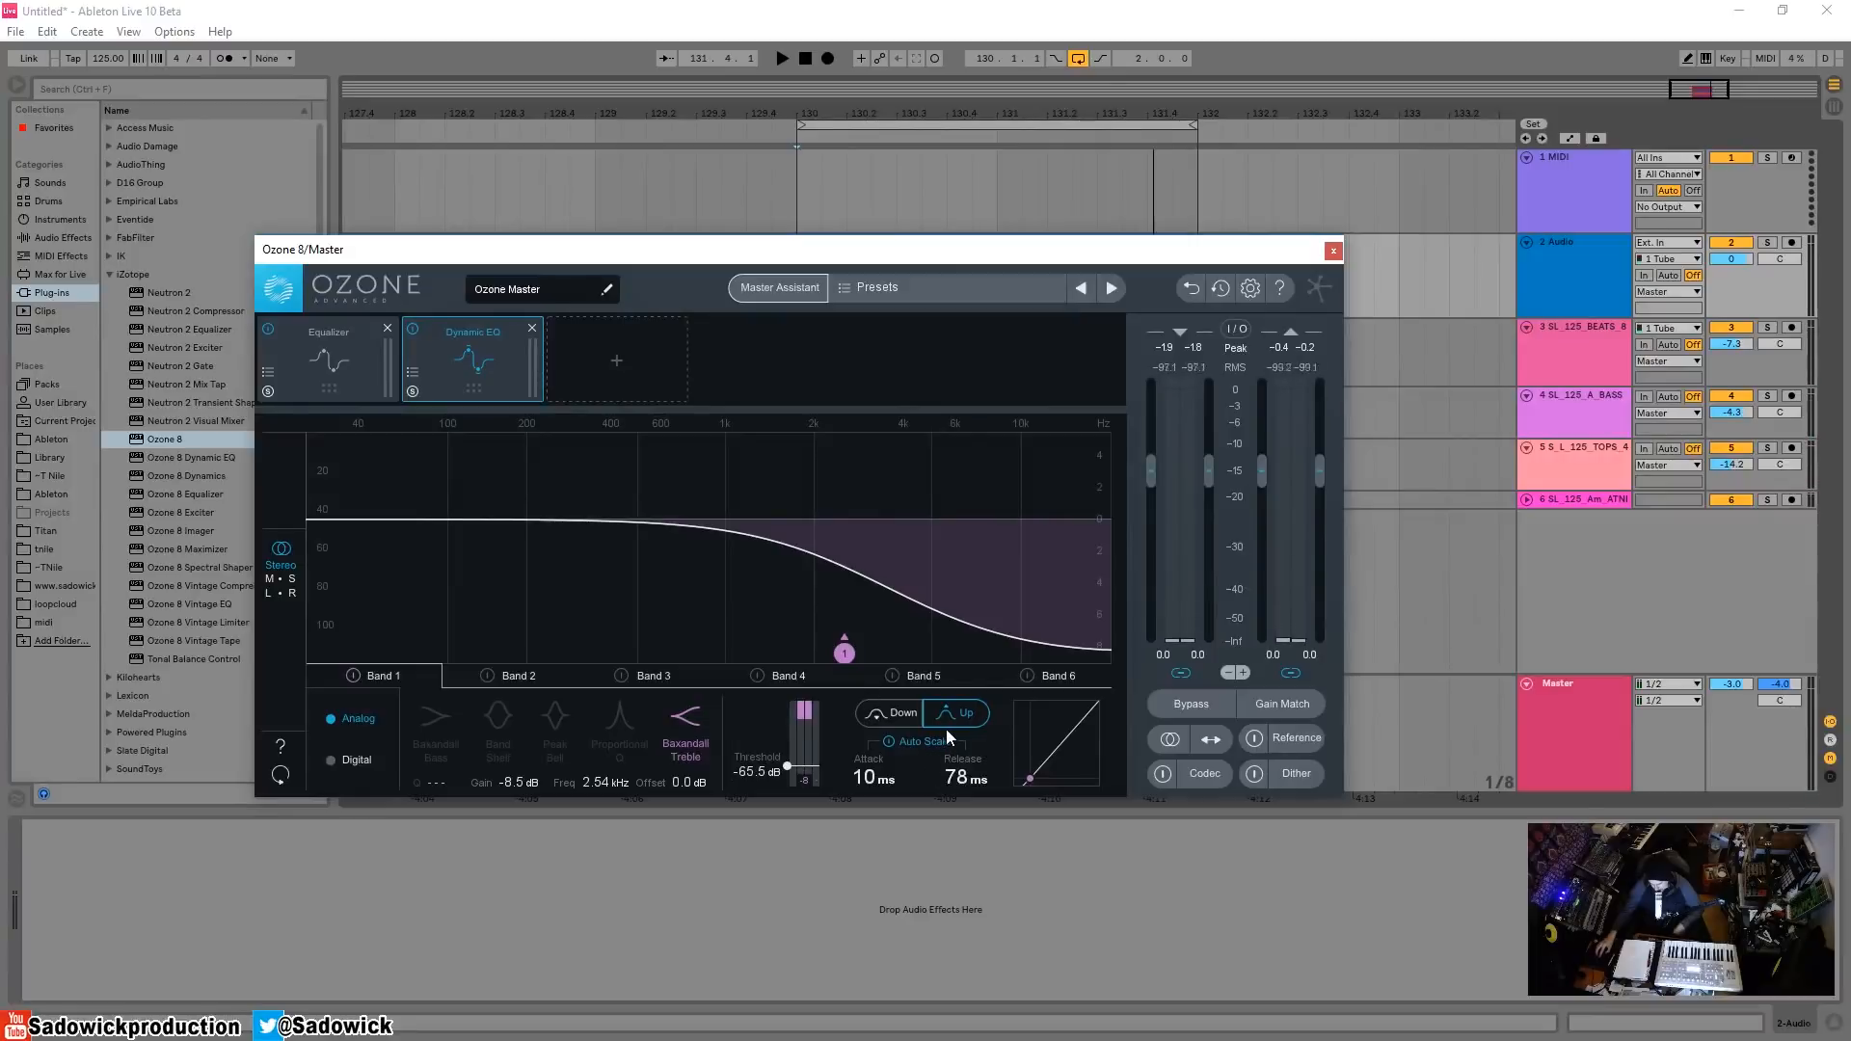
- Turn off Band 1's Auto Scale and set Attack to 0 ms and Release to 60 ms while auditioning
left_click(918, 743)
key("space")
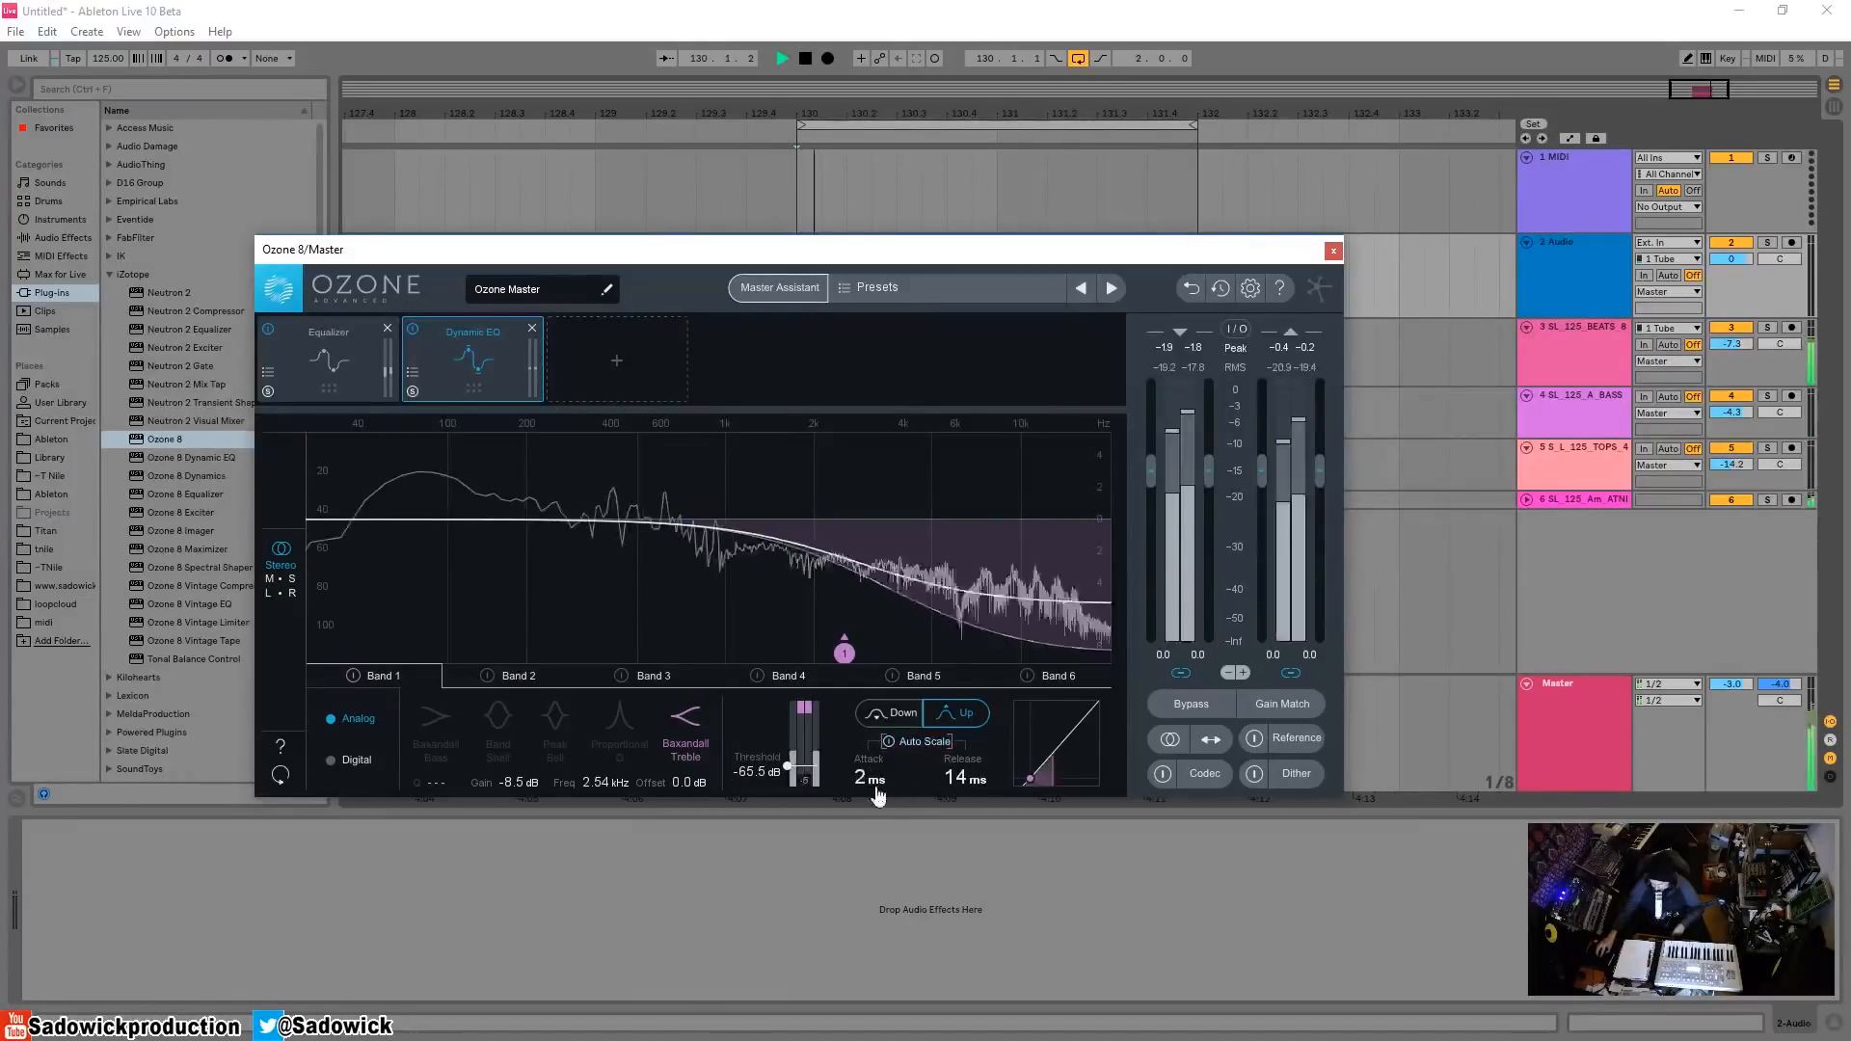
left_click_drag(871, 781, 955, 808)
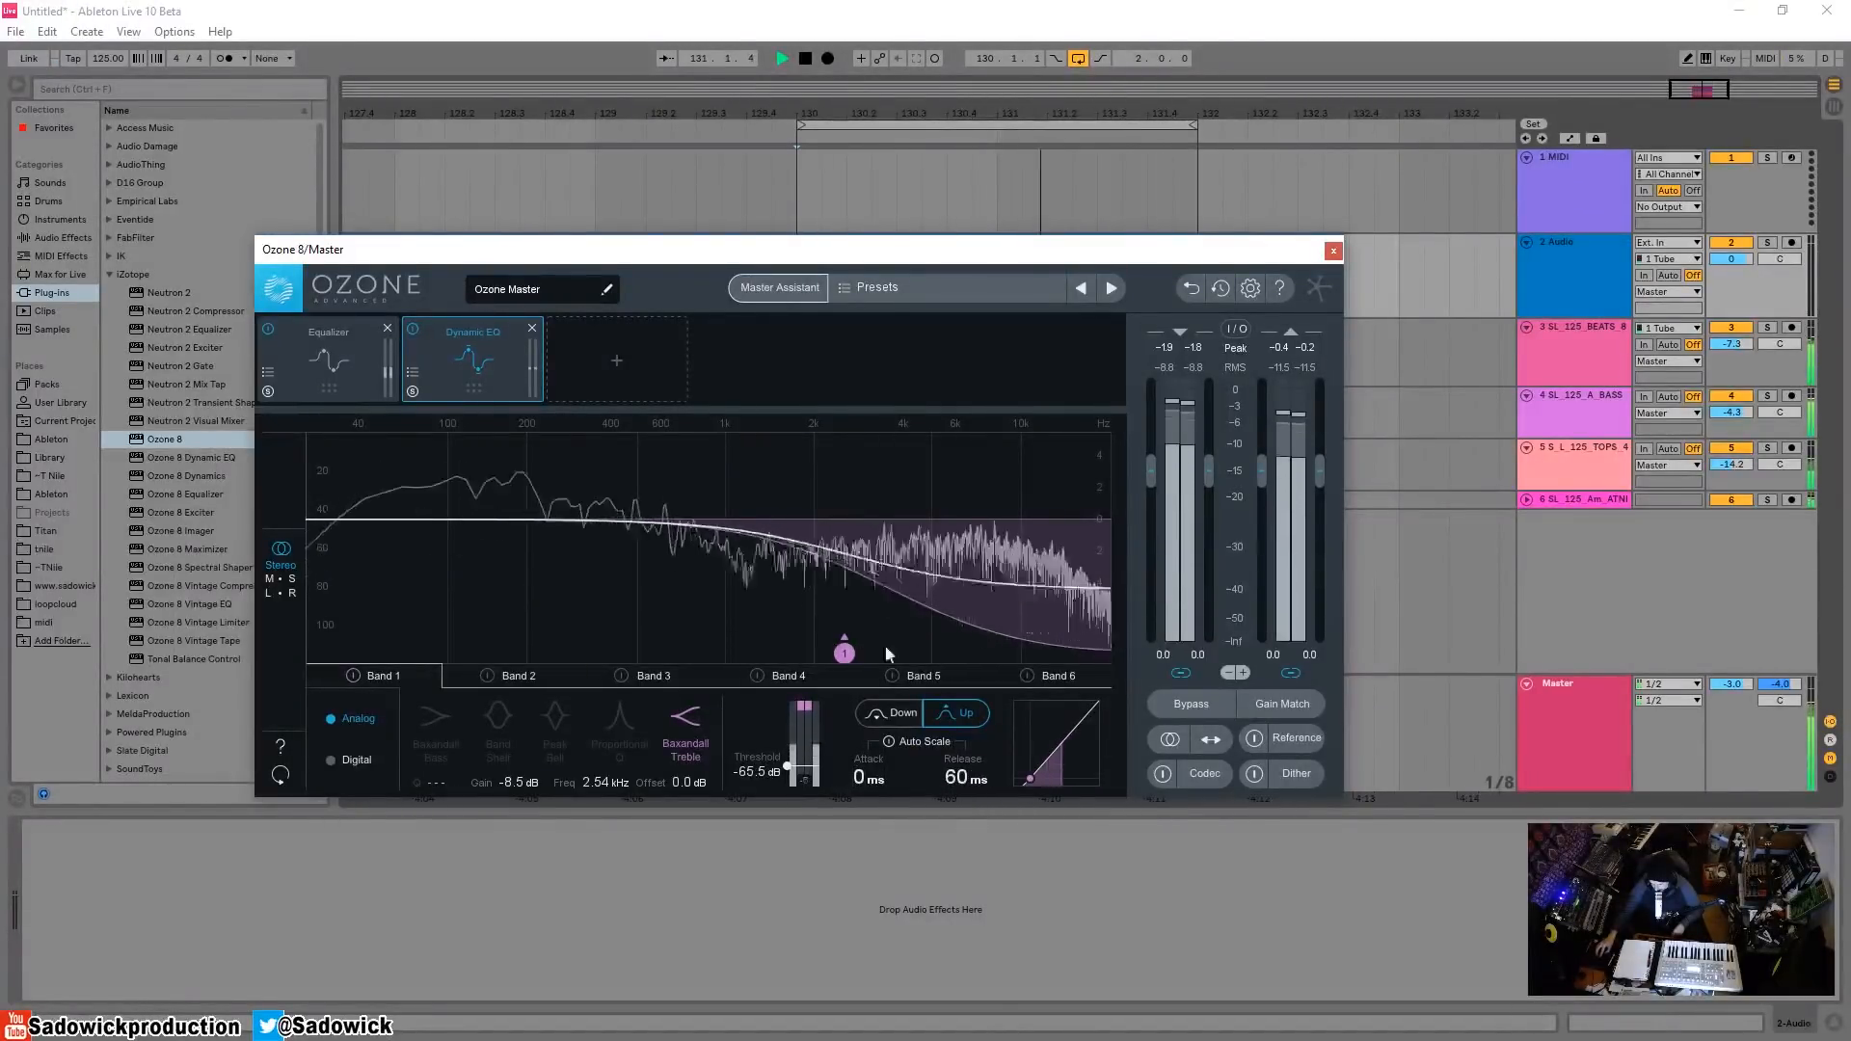
- Move Band 1's node to 2.39 kHz at -6.4 dB, stop playback and turn Auto Scale back on
left_click_drag(844, 654, 837, 622)
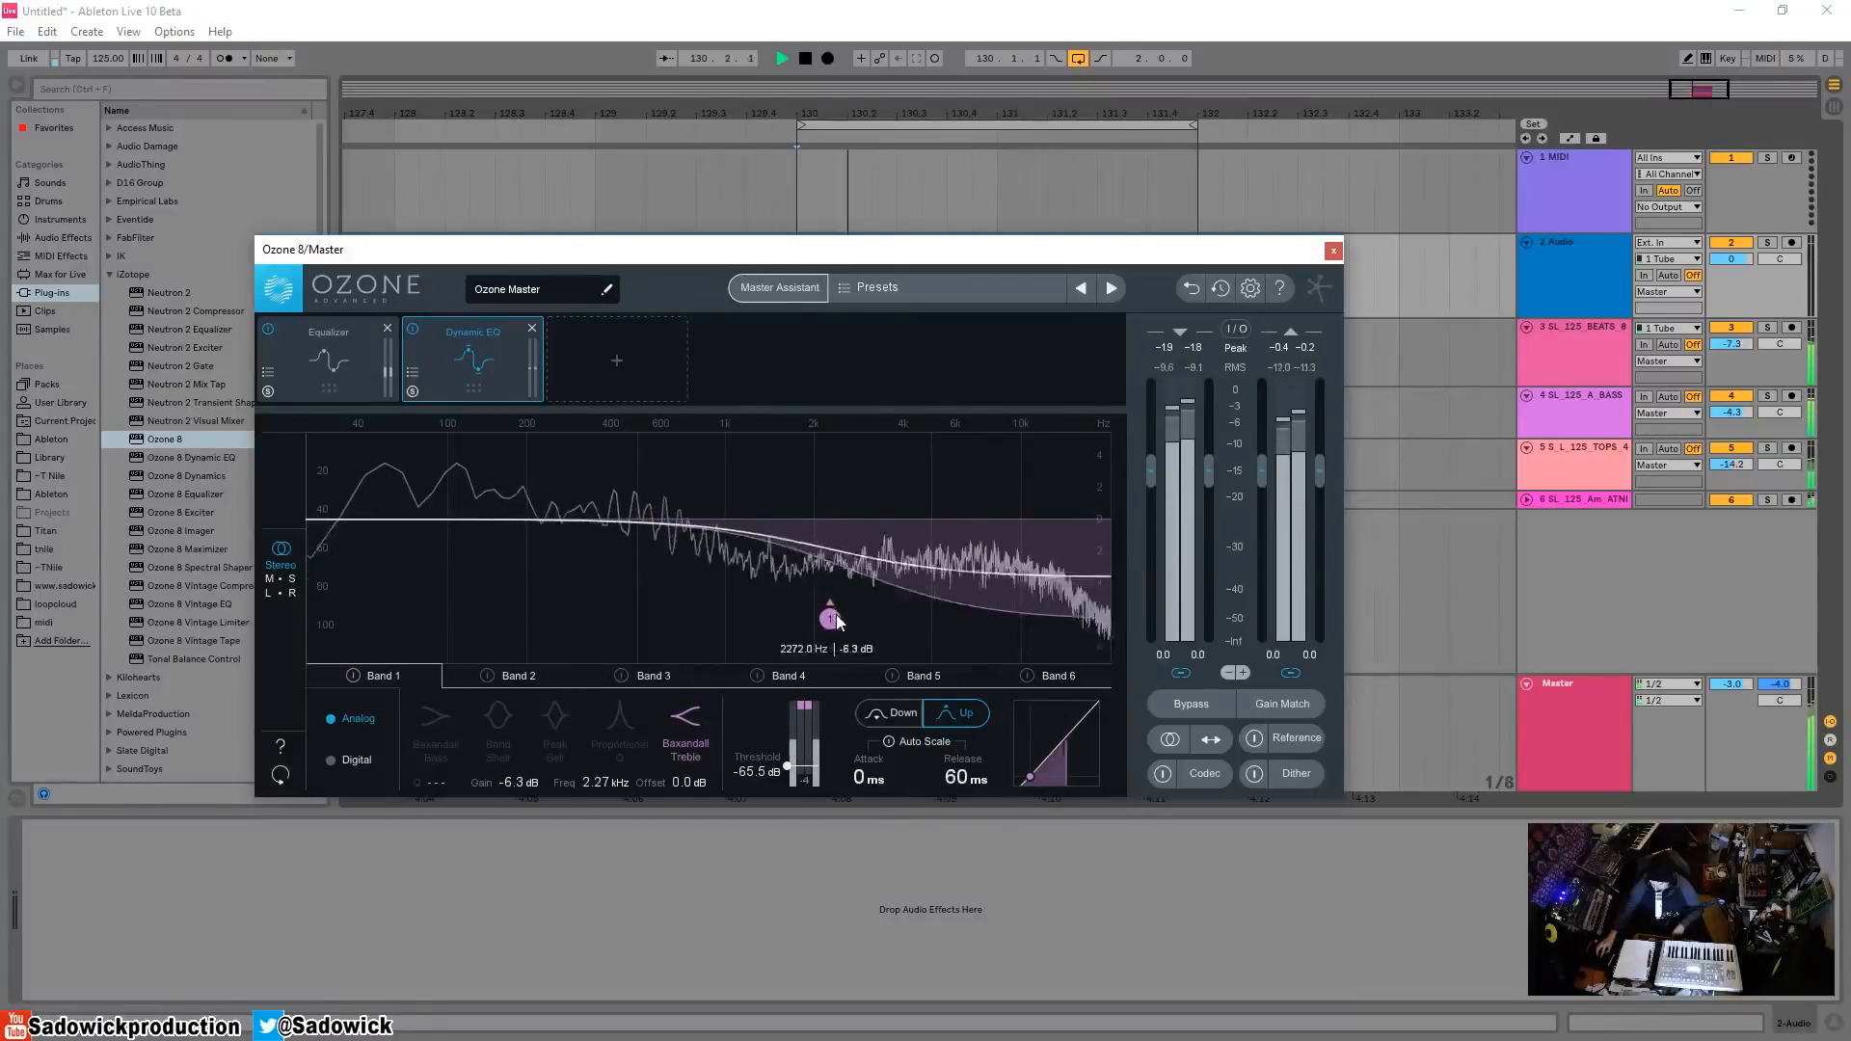
key("space")
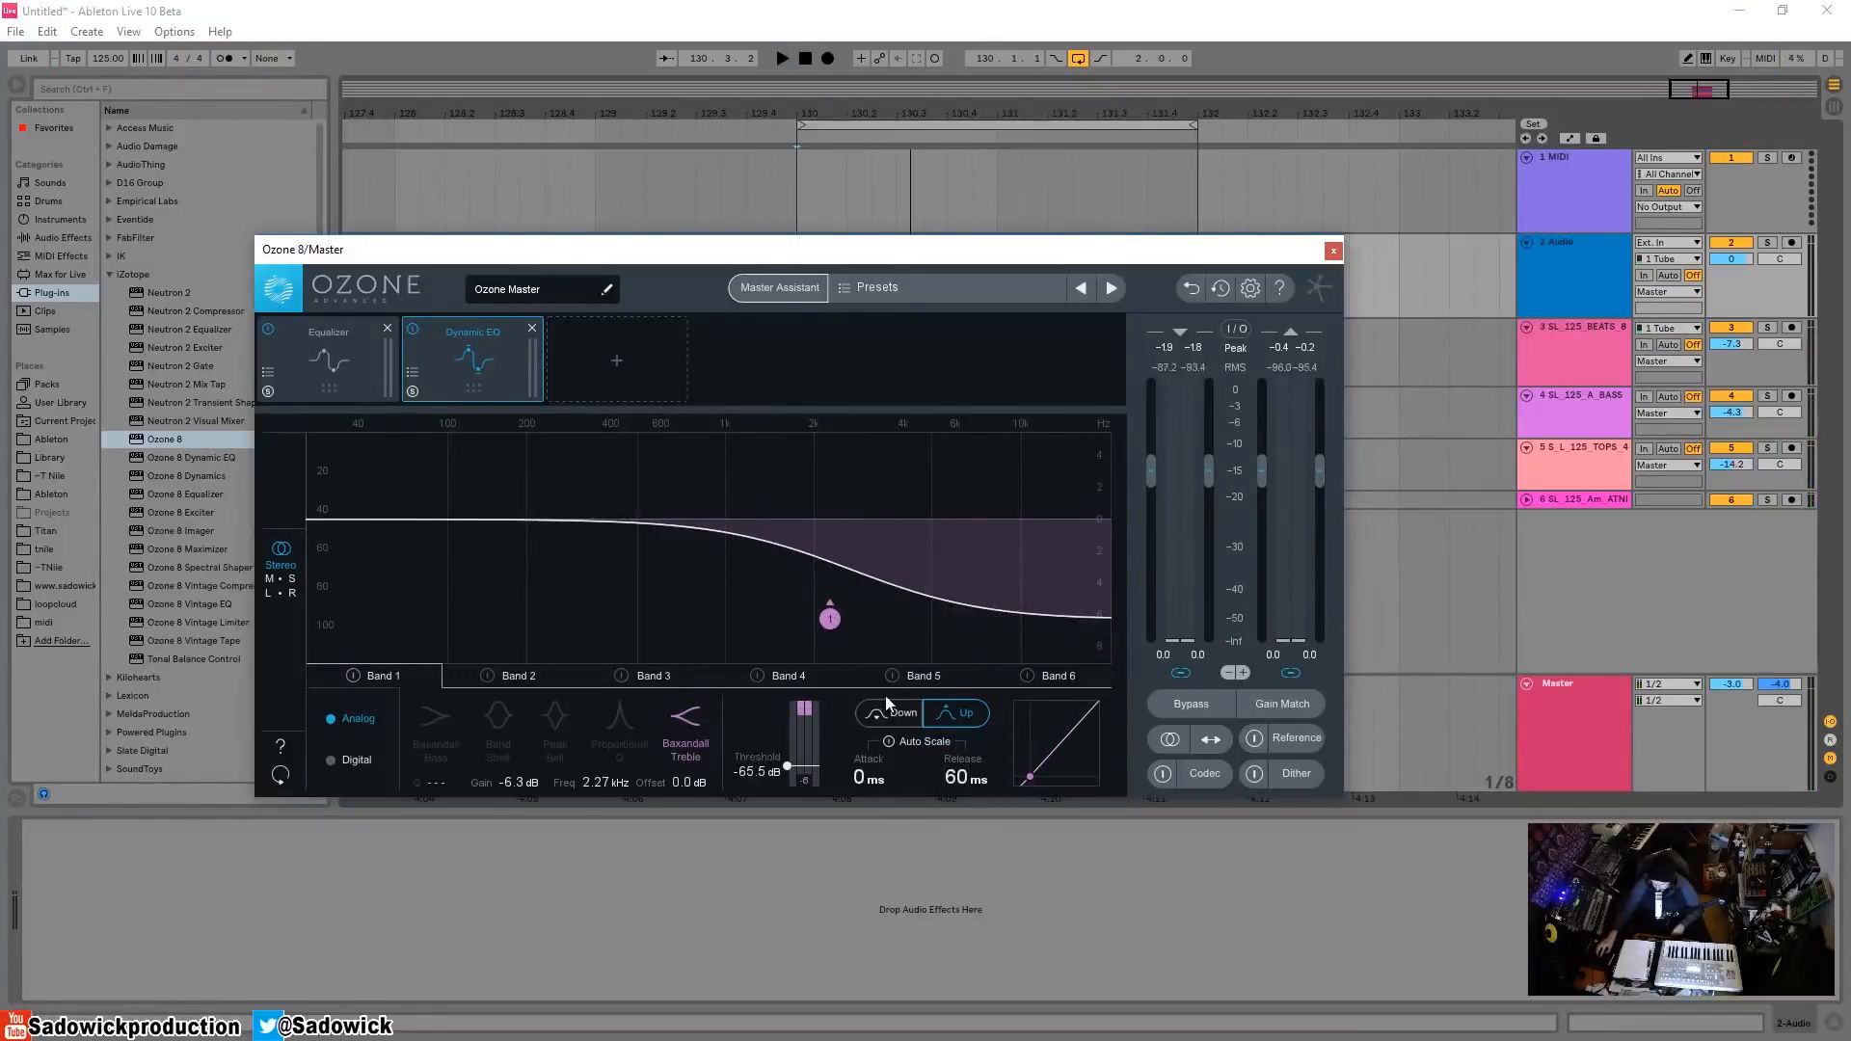
left_click_drag(830, 622, 837, 620)
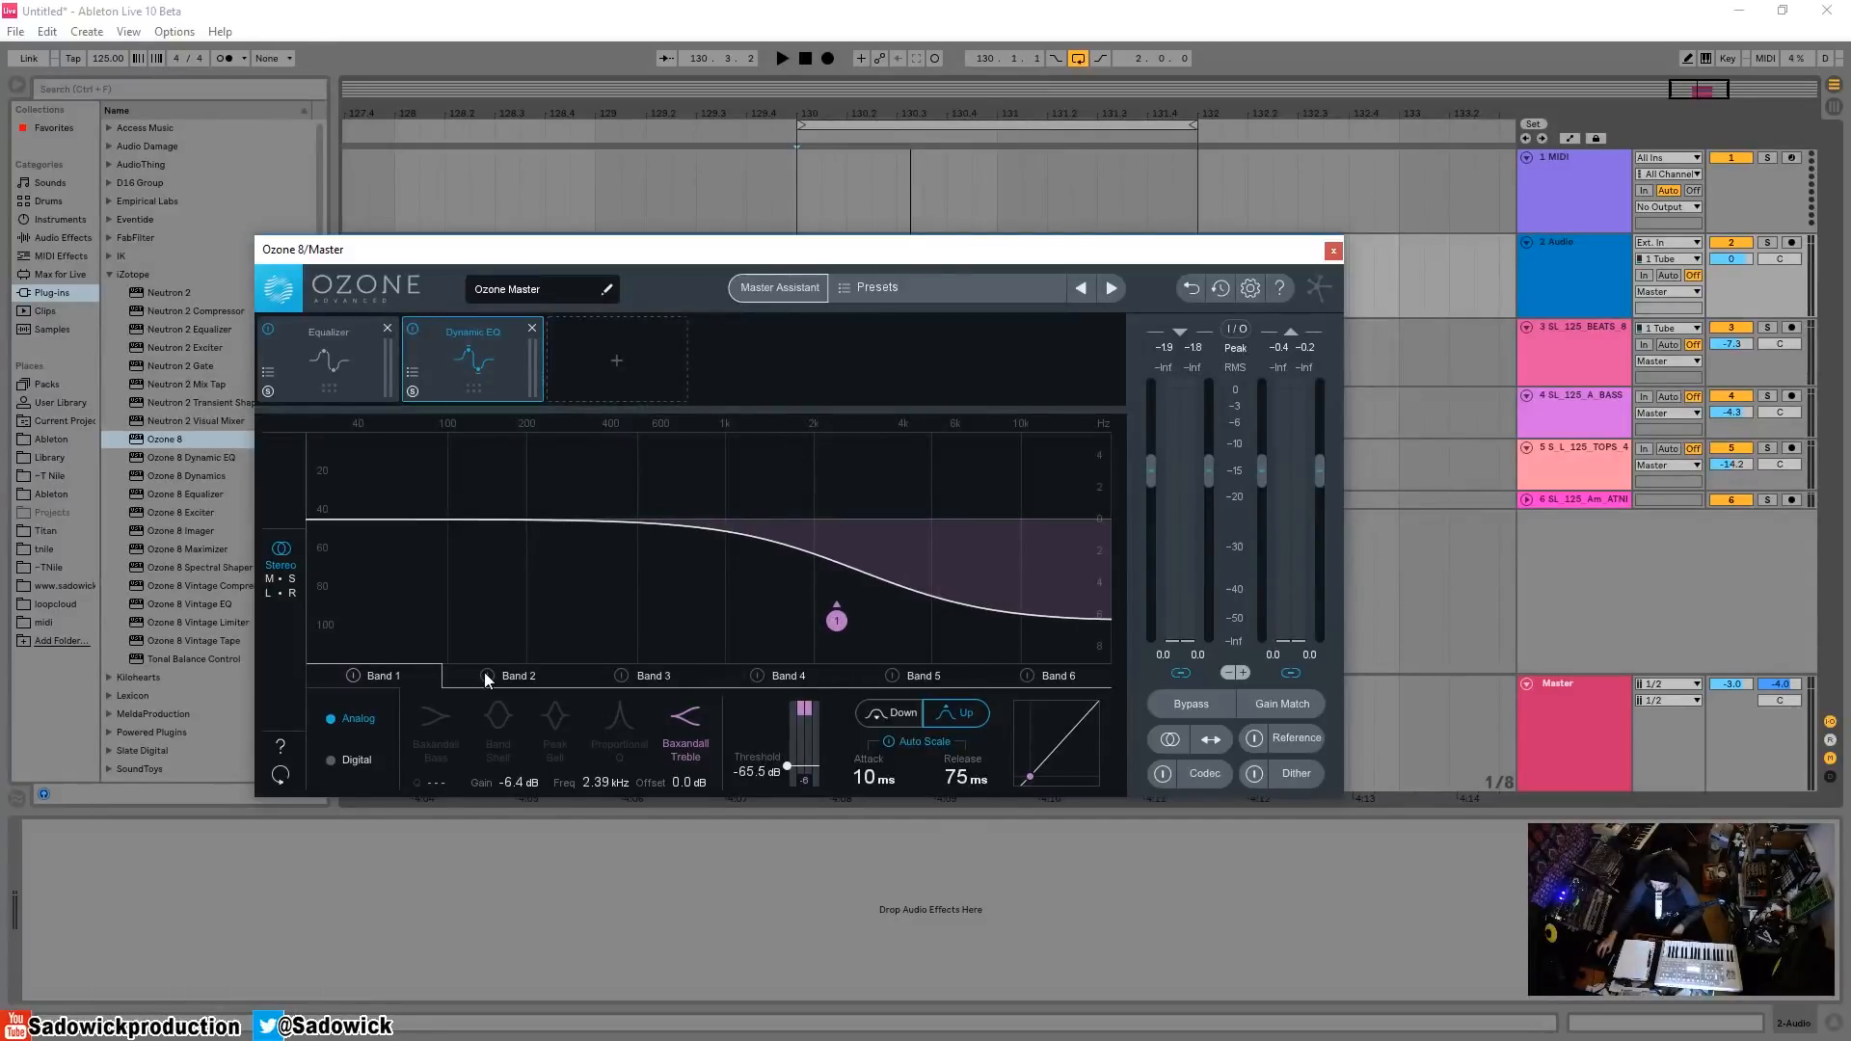
- Enable Band 2 in Up mode at 376 Hz and -2.3 dB, and set its threshold to -43.6 dB while auditioning
left_click_drag(552, 520, 603, 558)
left_click(964, 714)
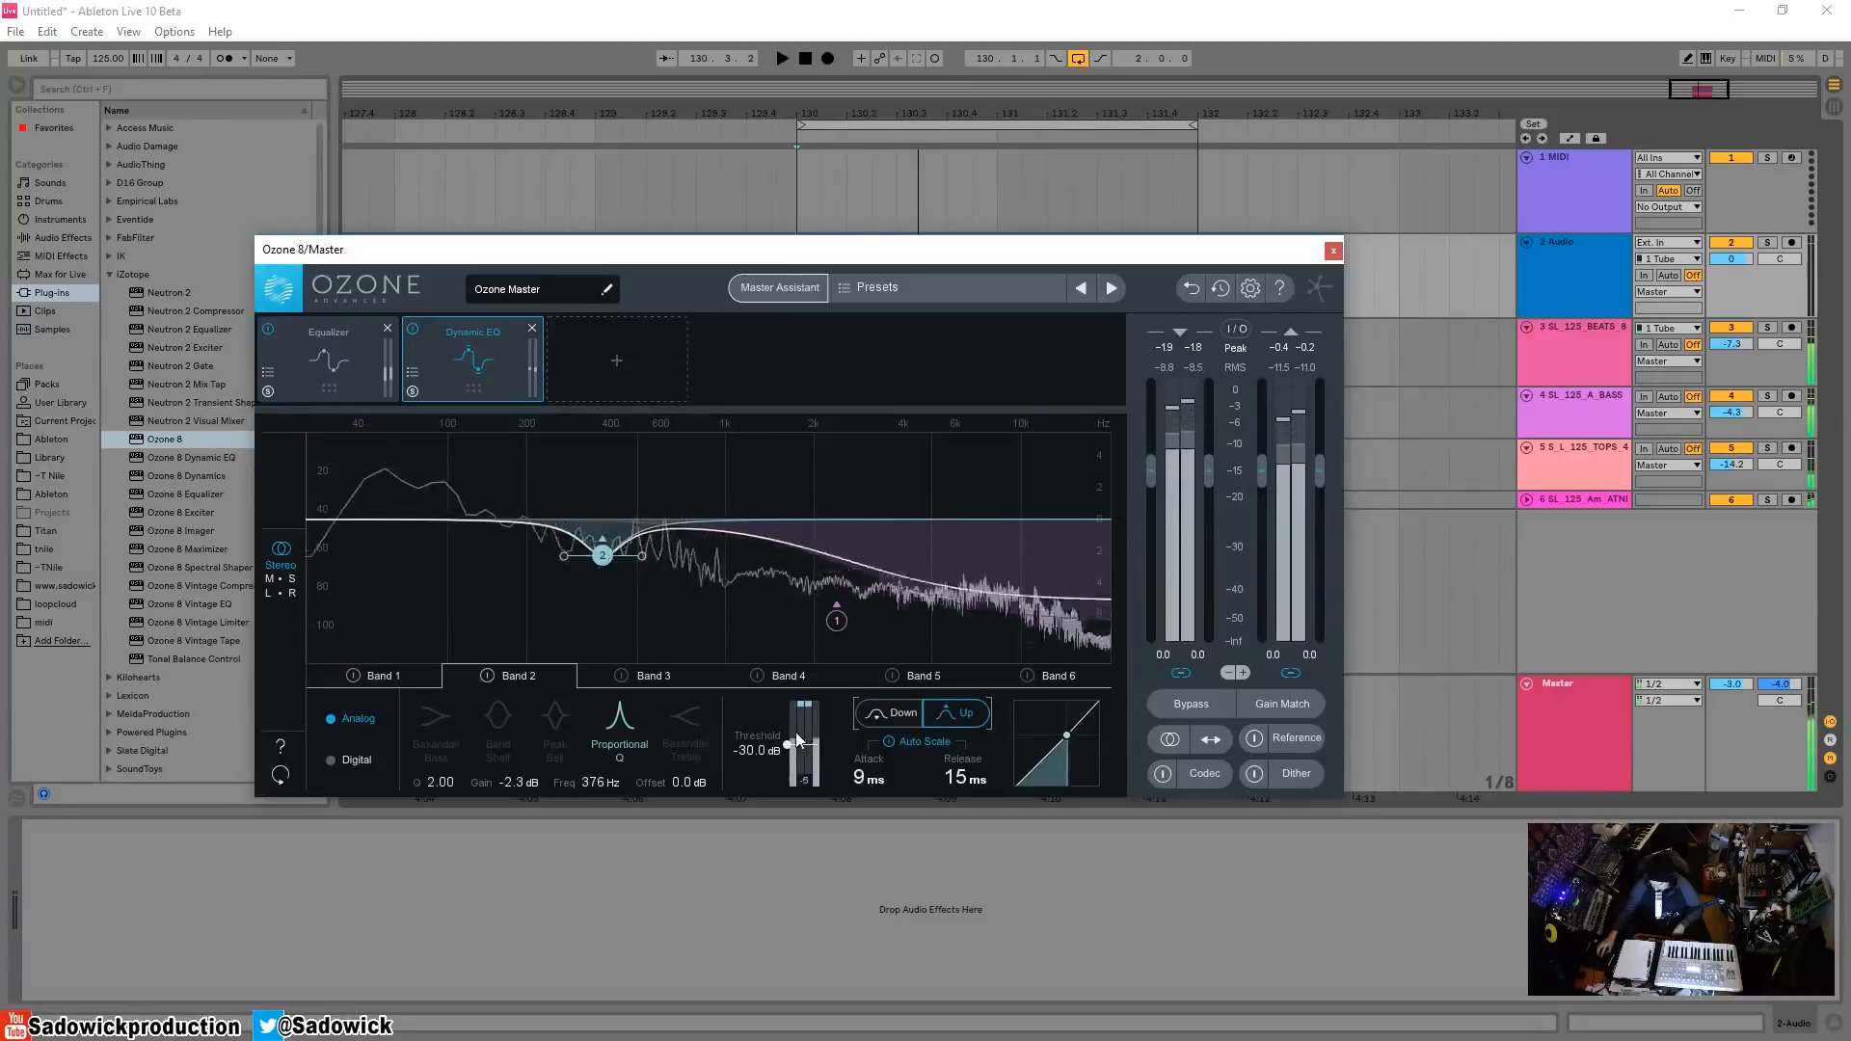
left_click_drag(787, 745, 788, 754)
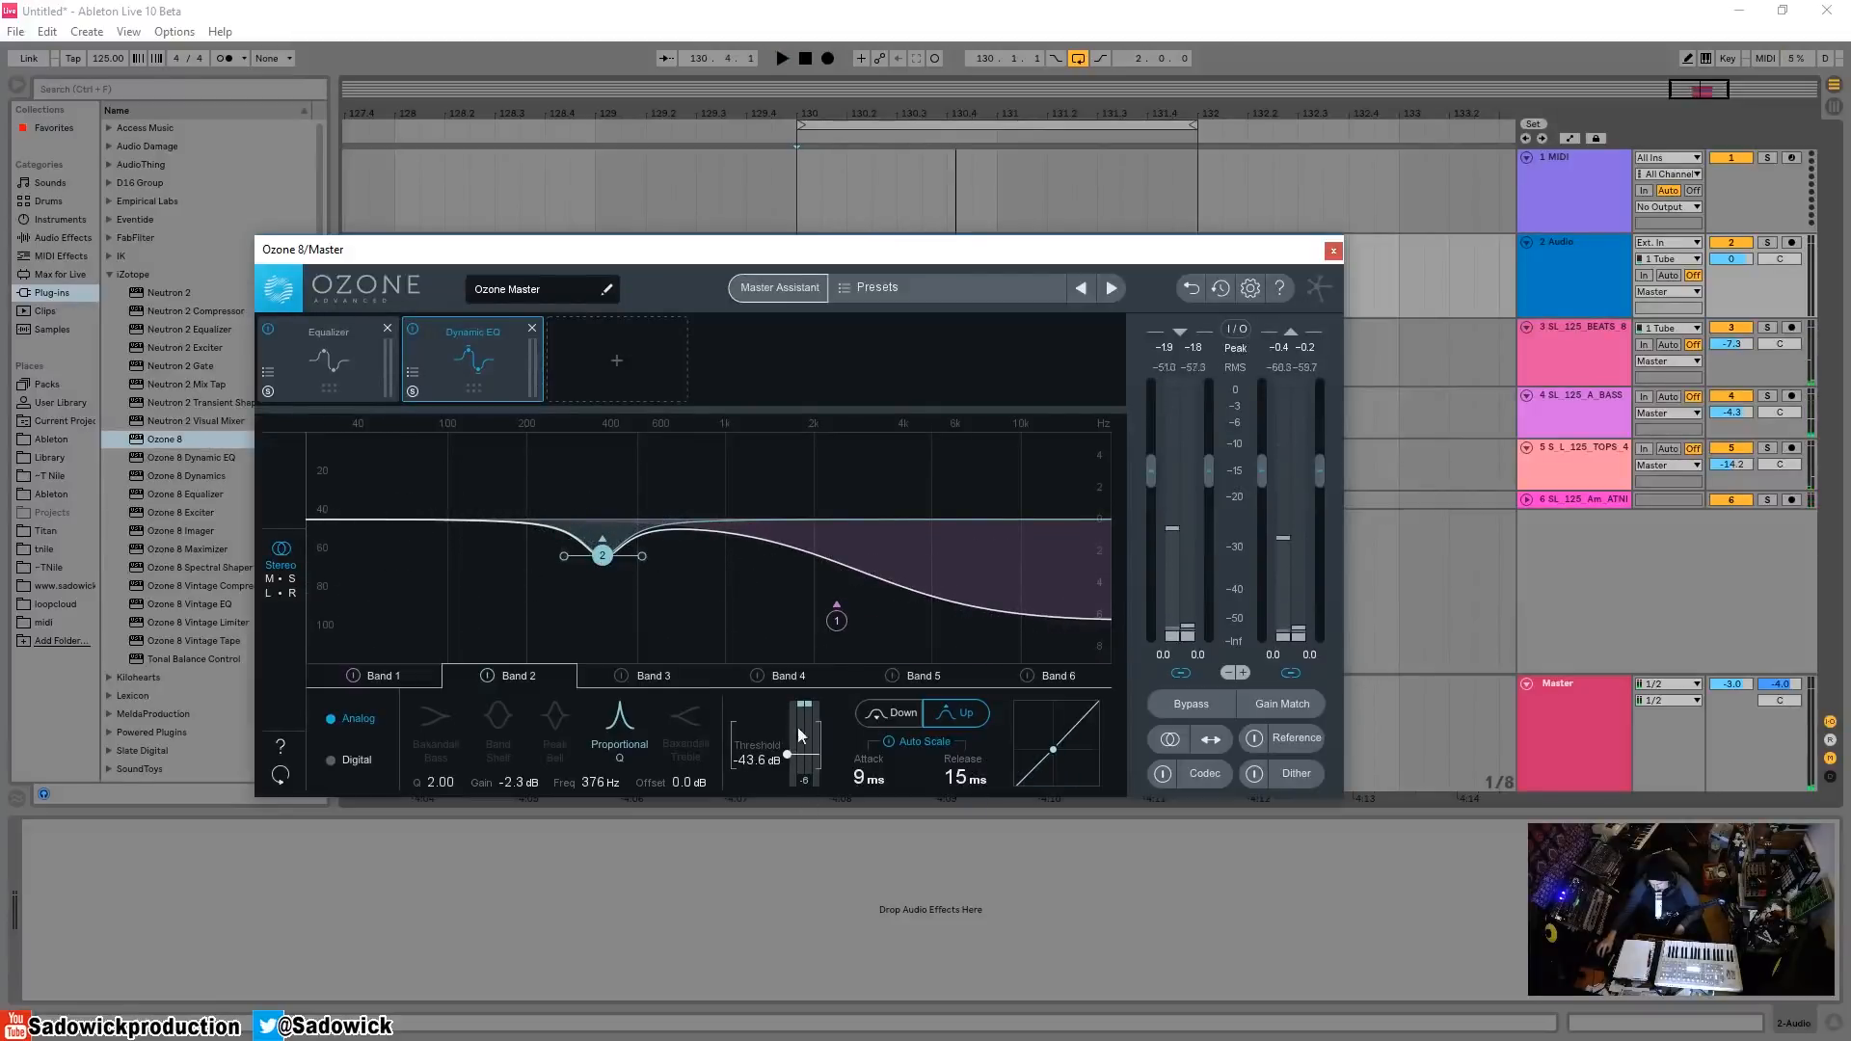
- Turn off Band 1 and sweep Band 2's node from 599 Hz into the low end, ending at 34 Hz and -9.0 dB
left_click_drag(603, 557, 672, 622)
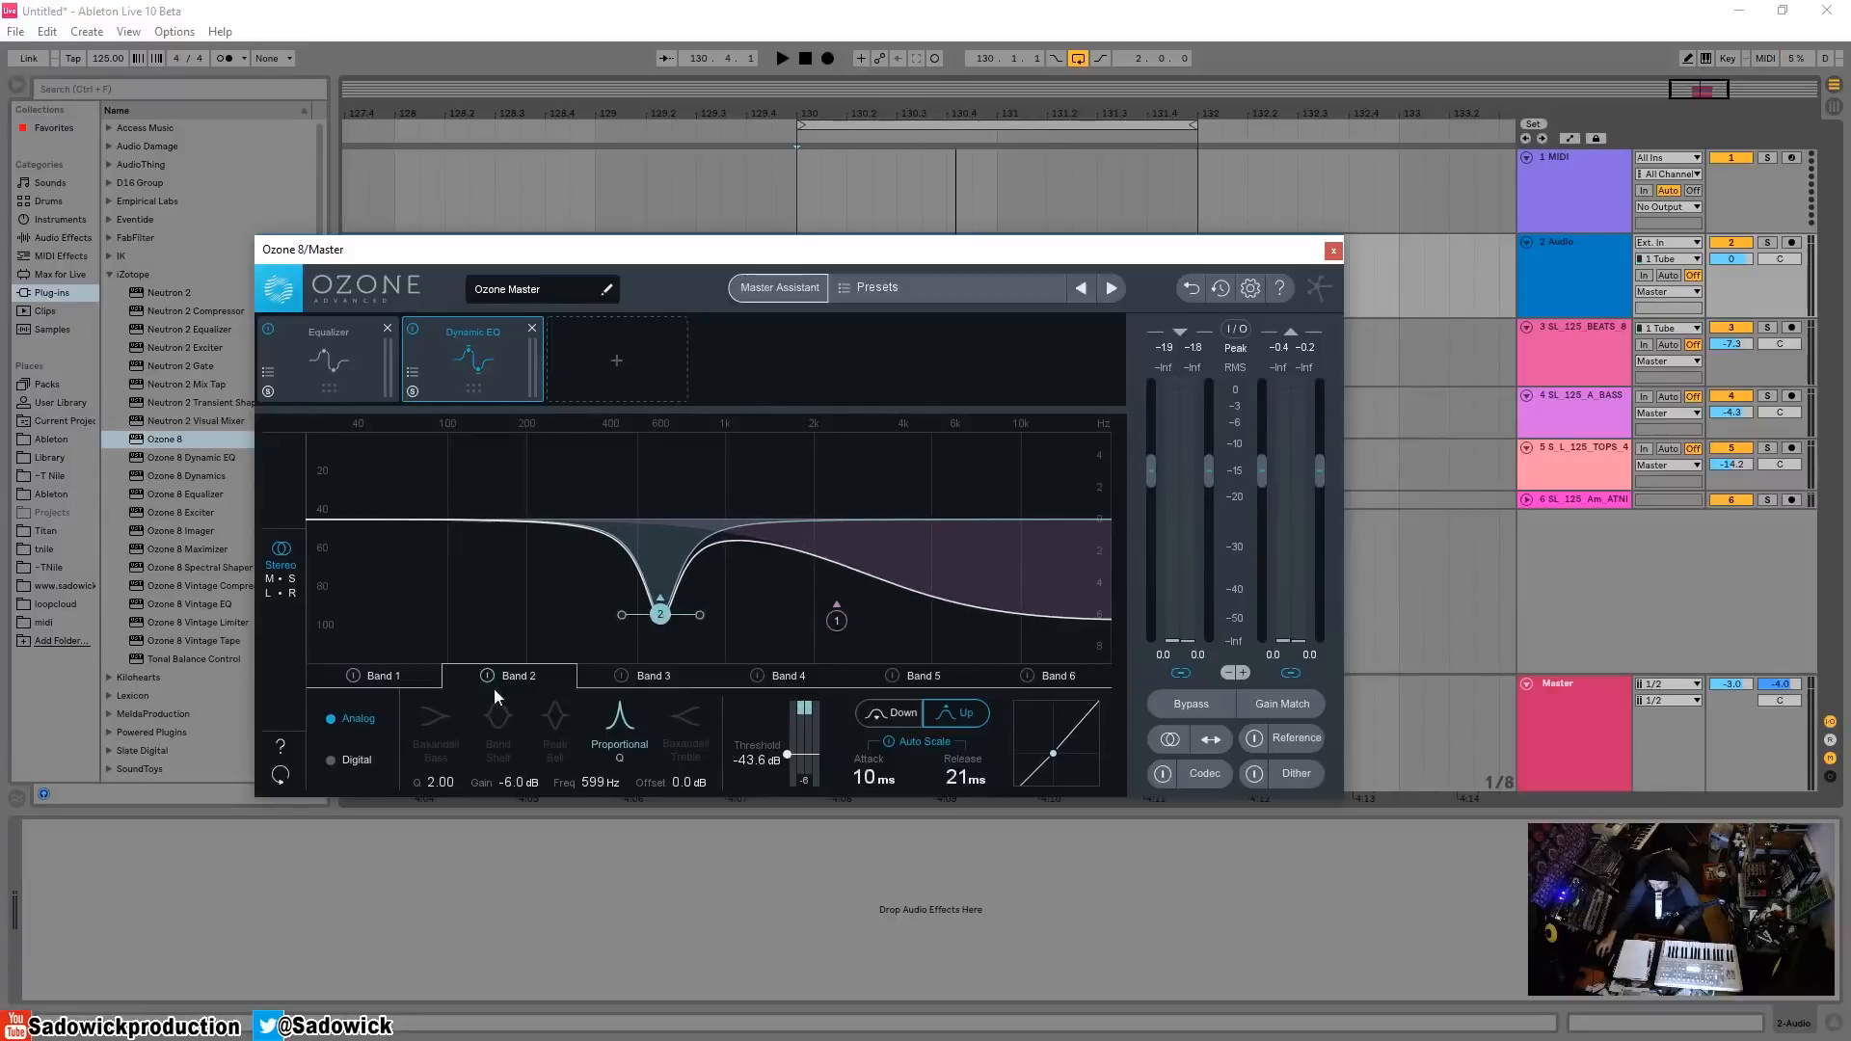
left_click(355, 676)
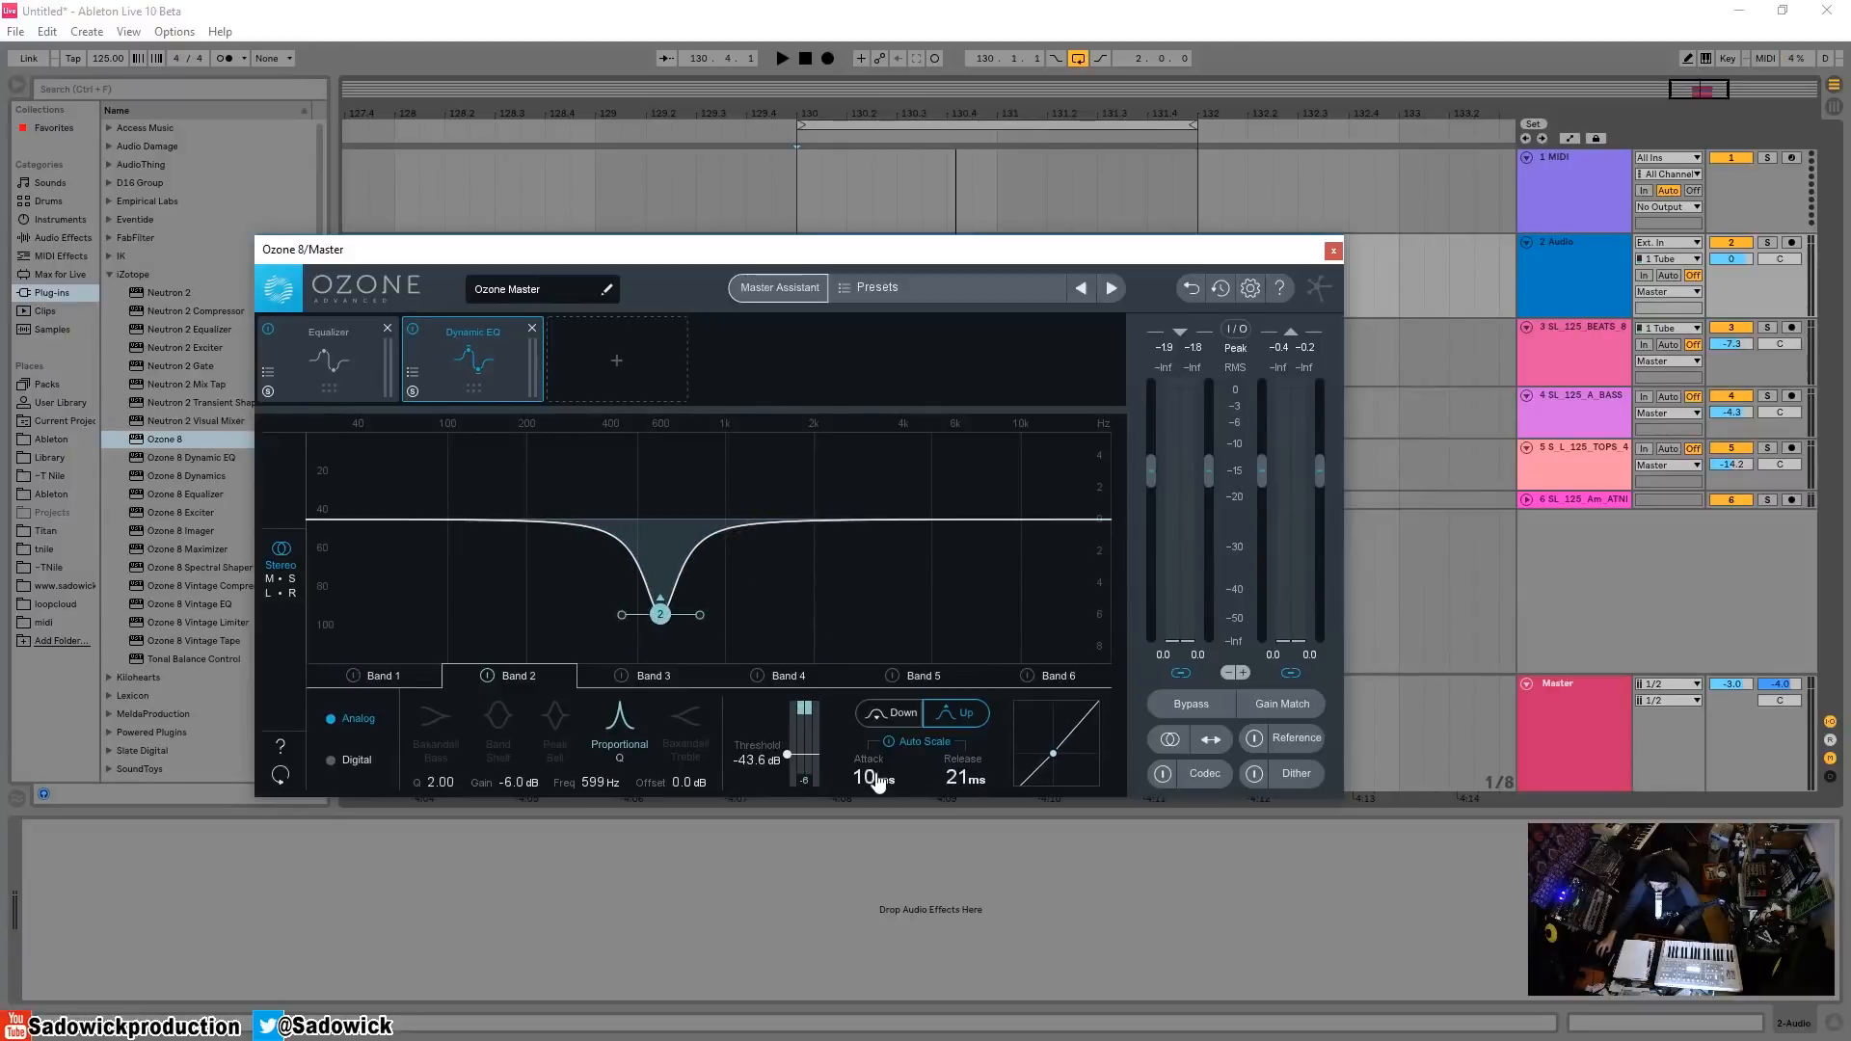
left_click_drag(646, 600, 387, 692)
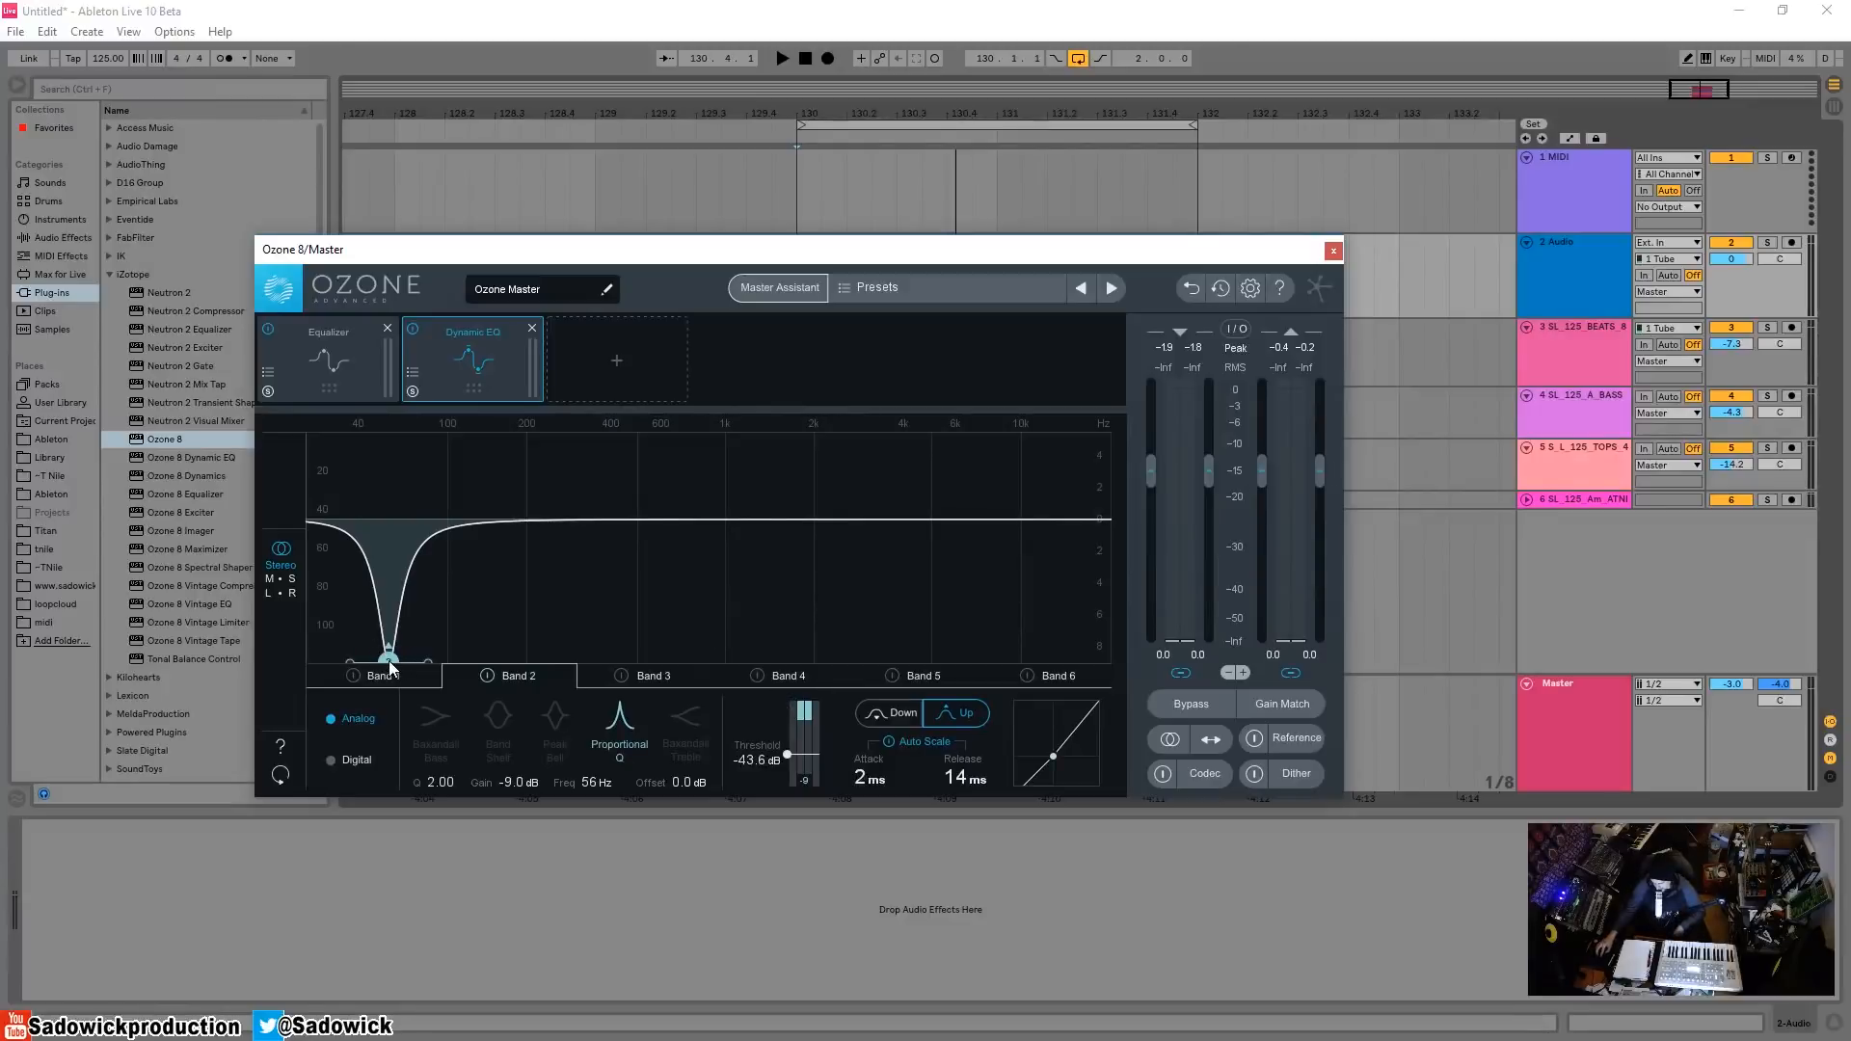
left_click_drag(390, 663, 329, 662)
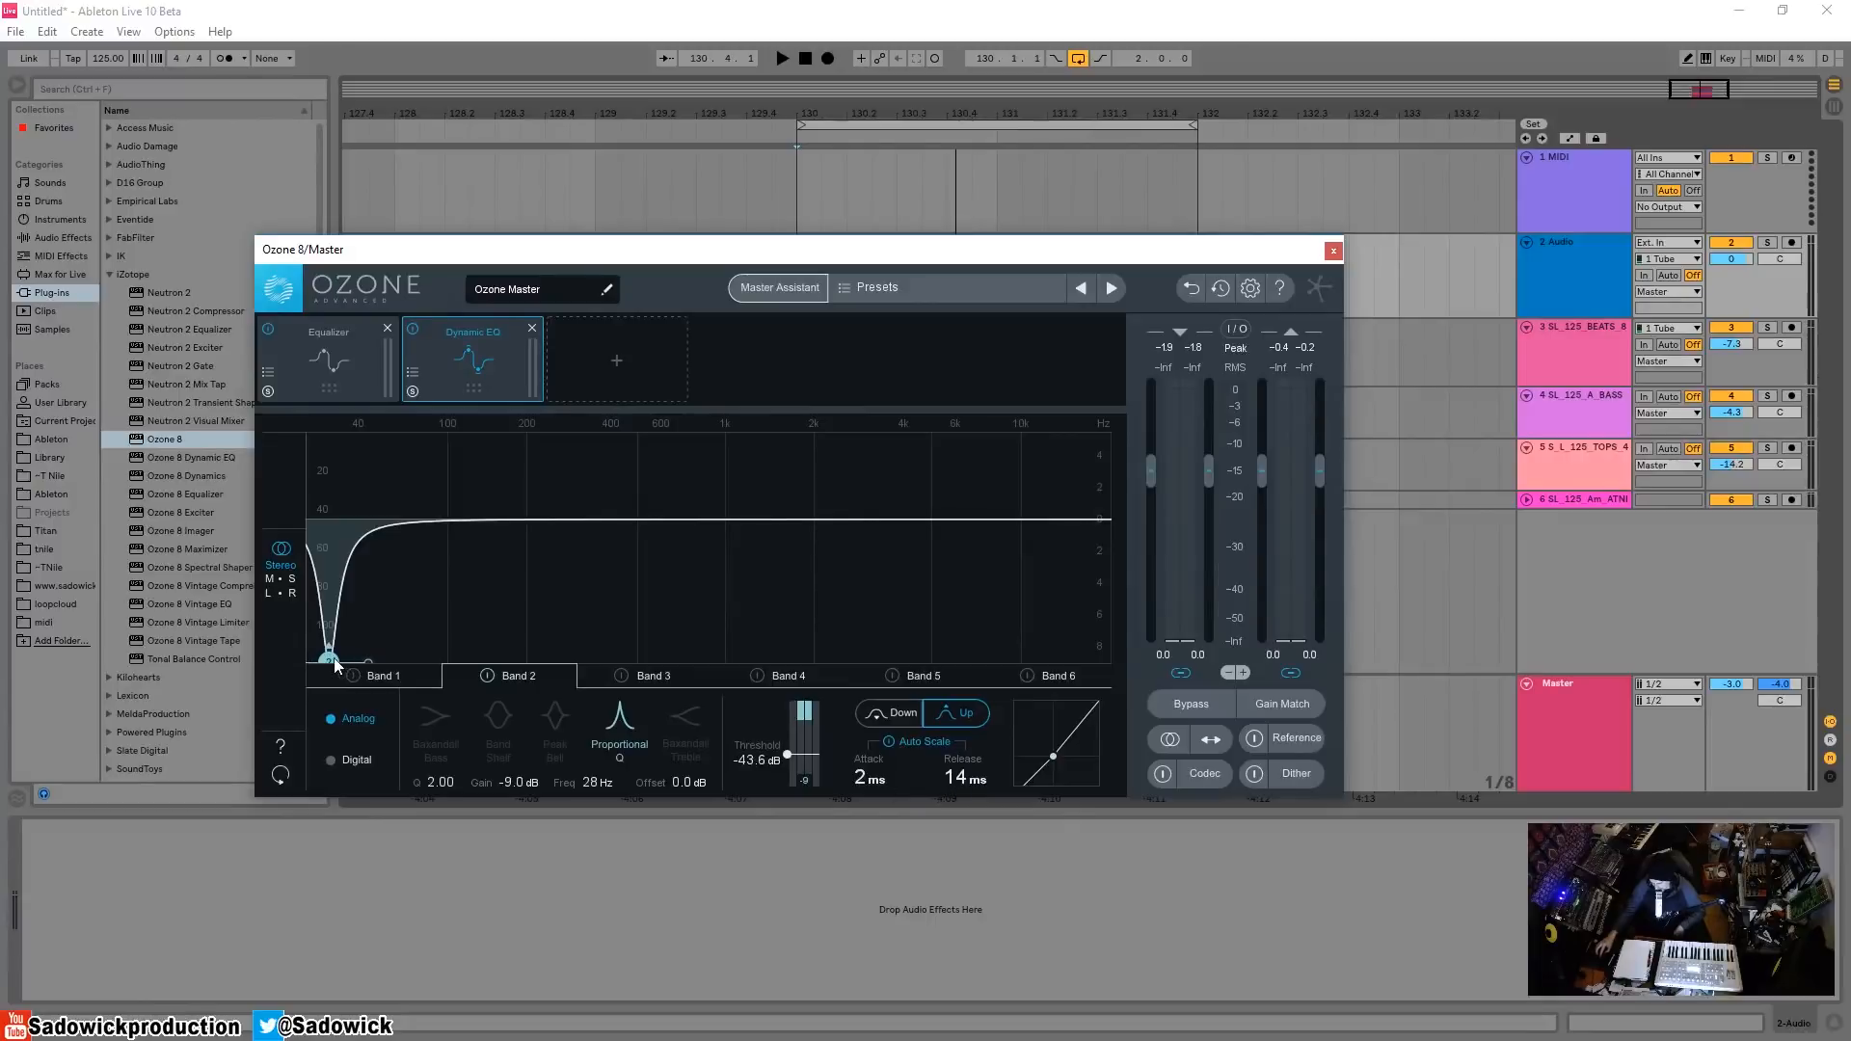
mouse_move(335, 663)
left_mouse_down()
mouse_move(736, 661)
mouse_move(342, 661)
left_mouse_up()
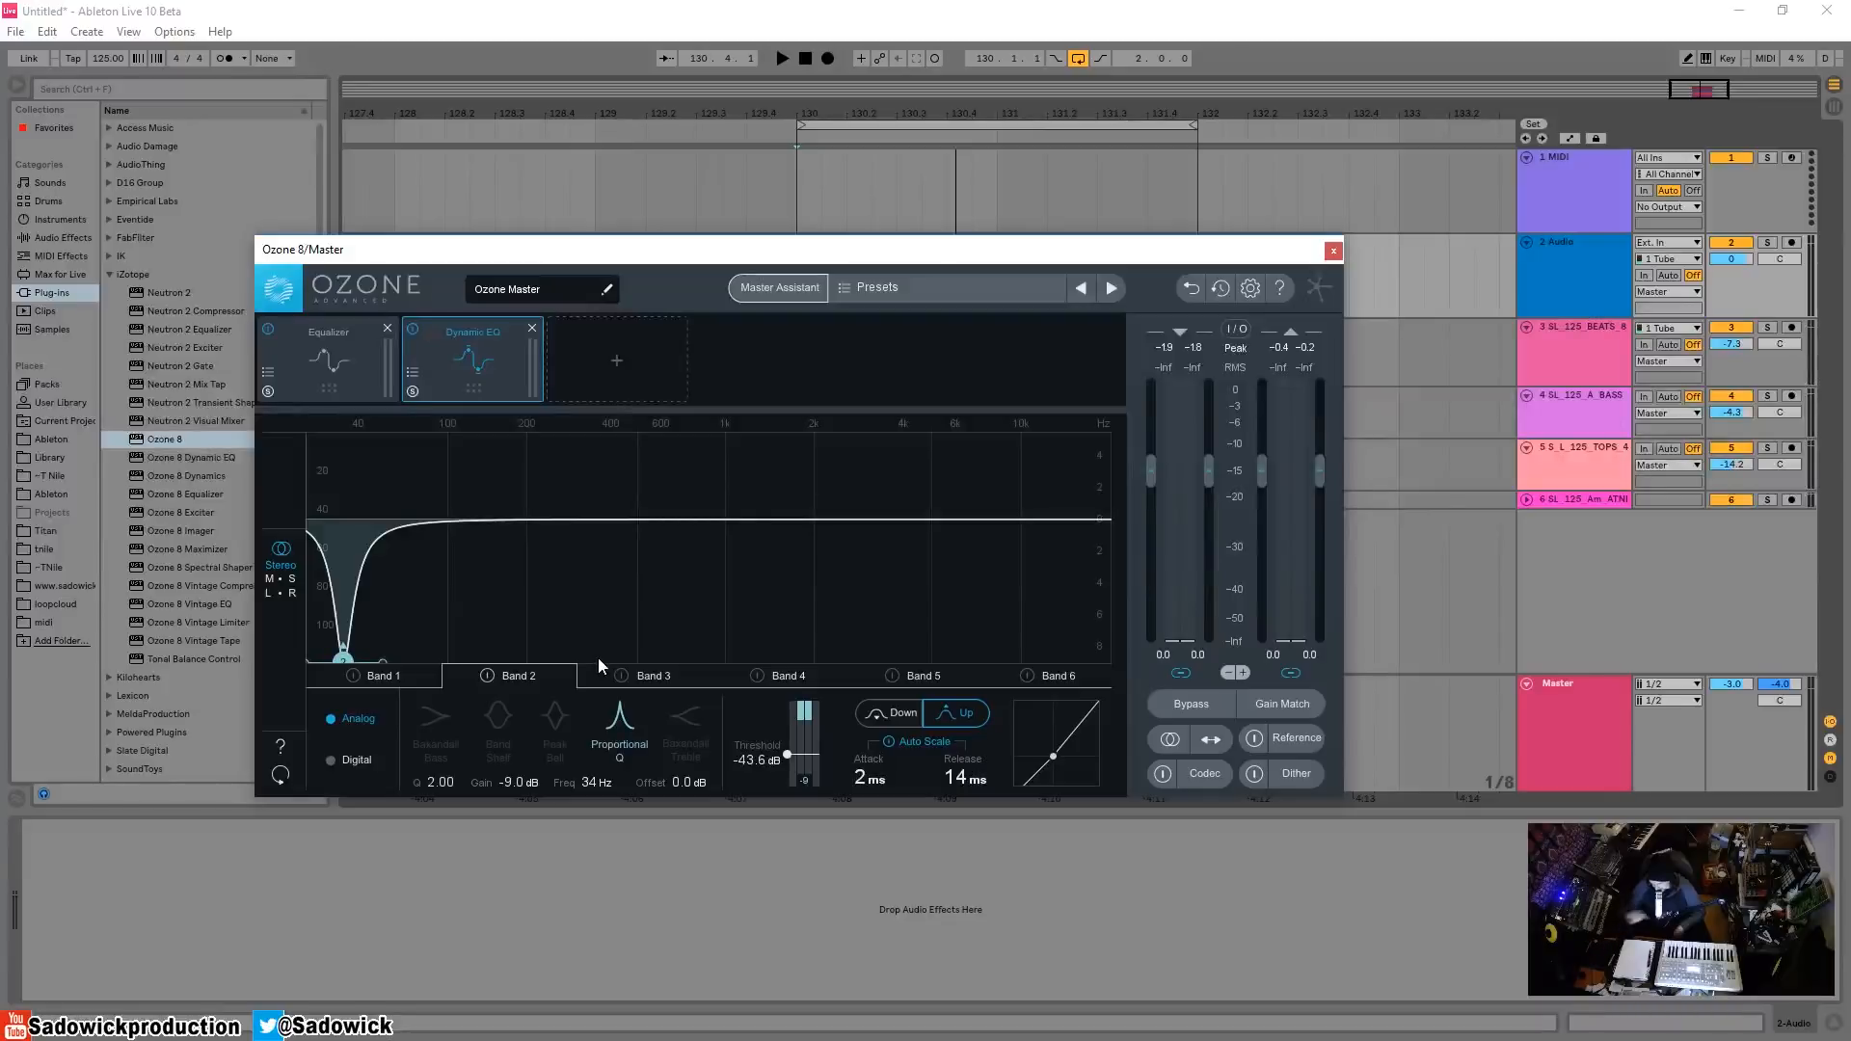
- Change Band 2 to a Baxandall Bass shape at 754 Hz and -4.4 dB, and audition it
left_click_drag(359, 660, 699, 592)
left_click(436, 718)
key("space")
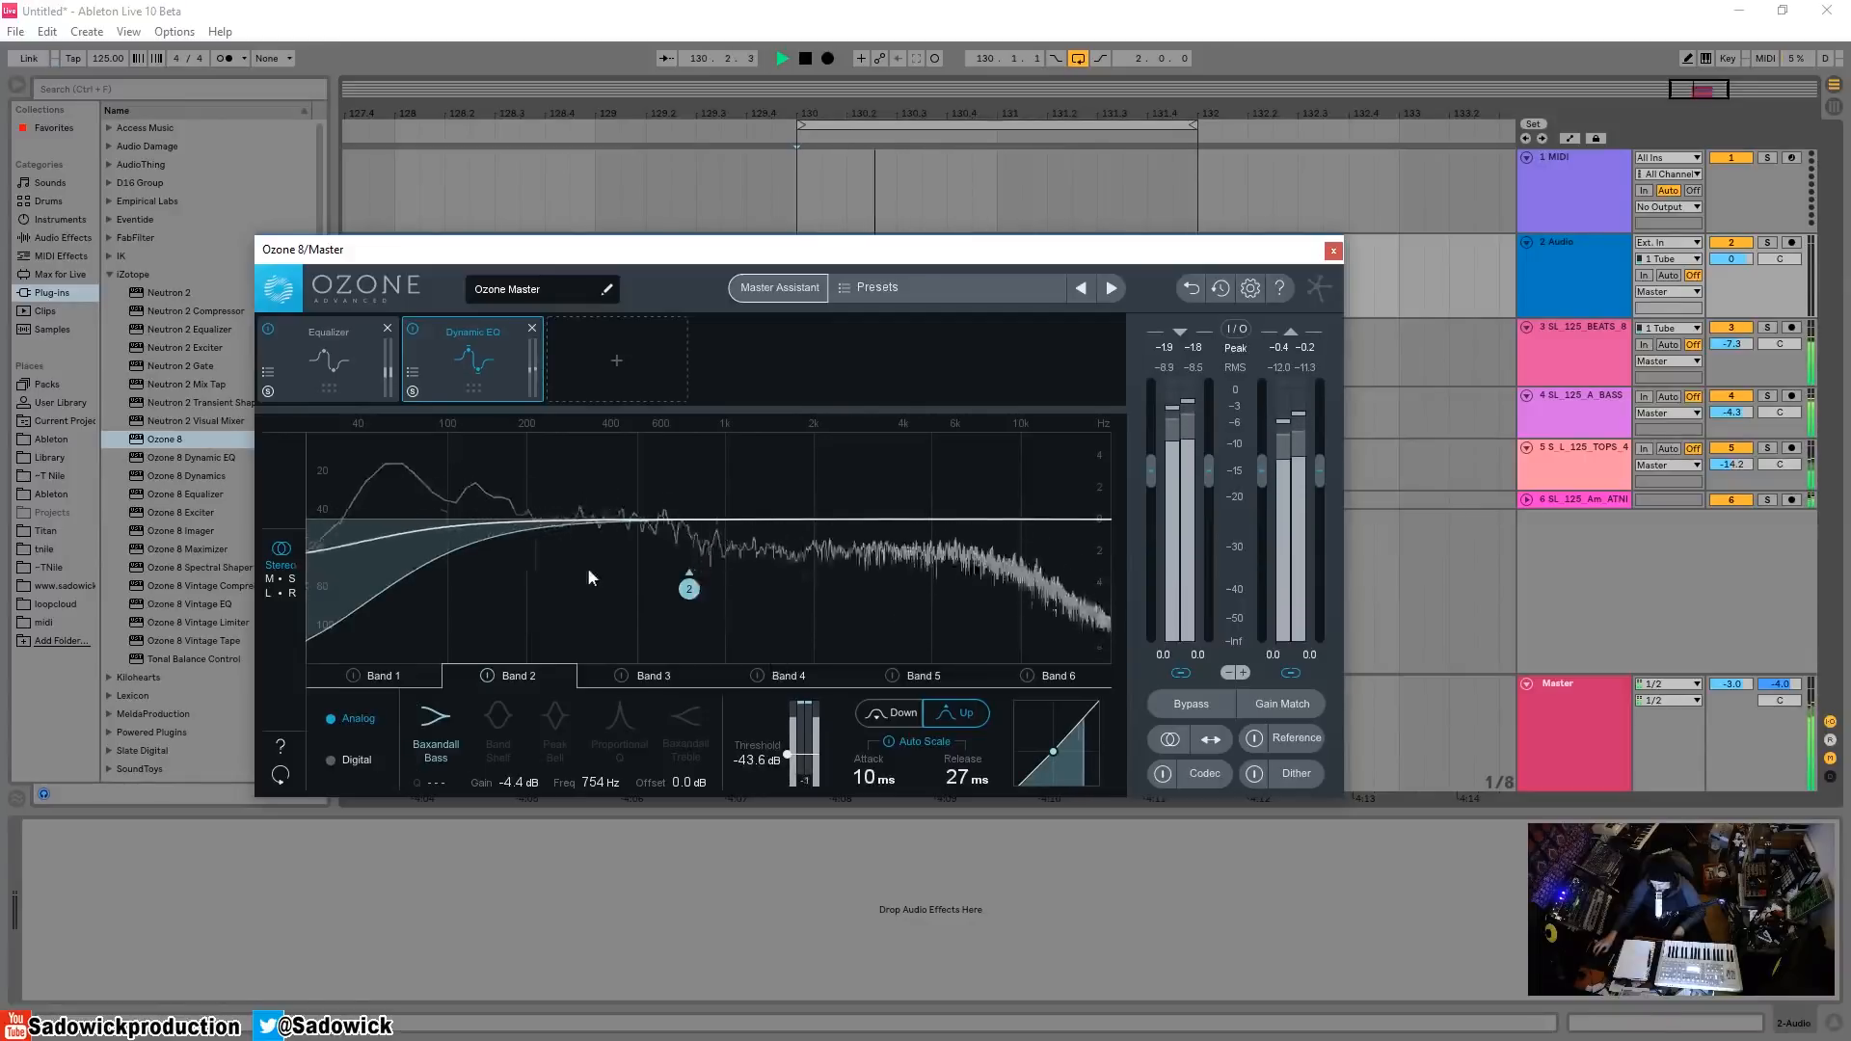
mouse_move(692, 592)
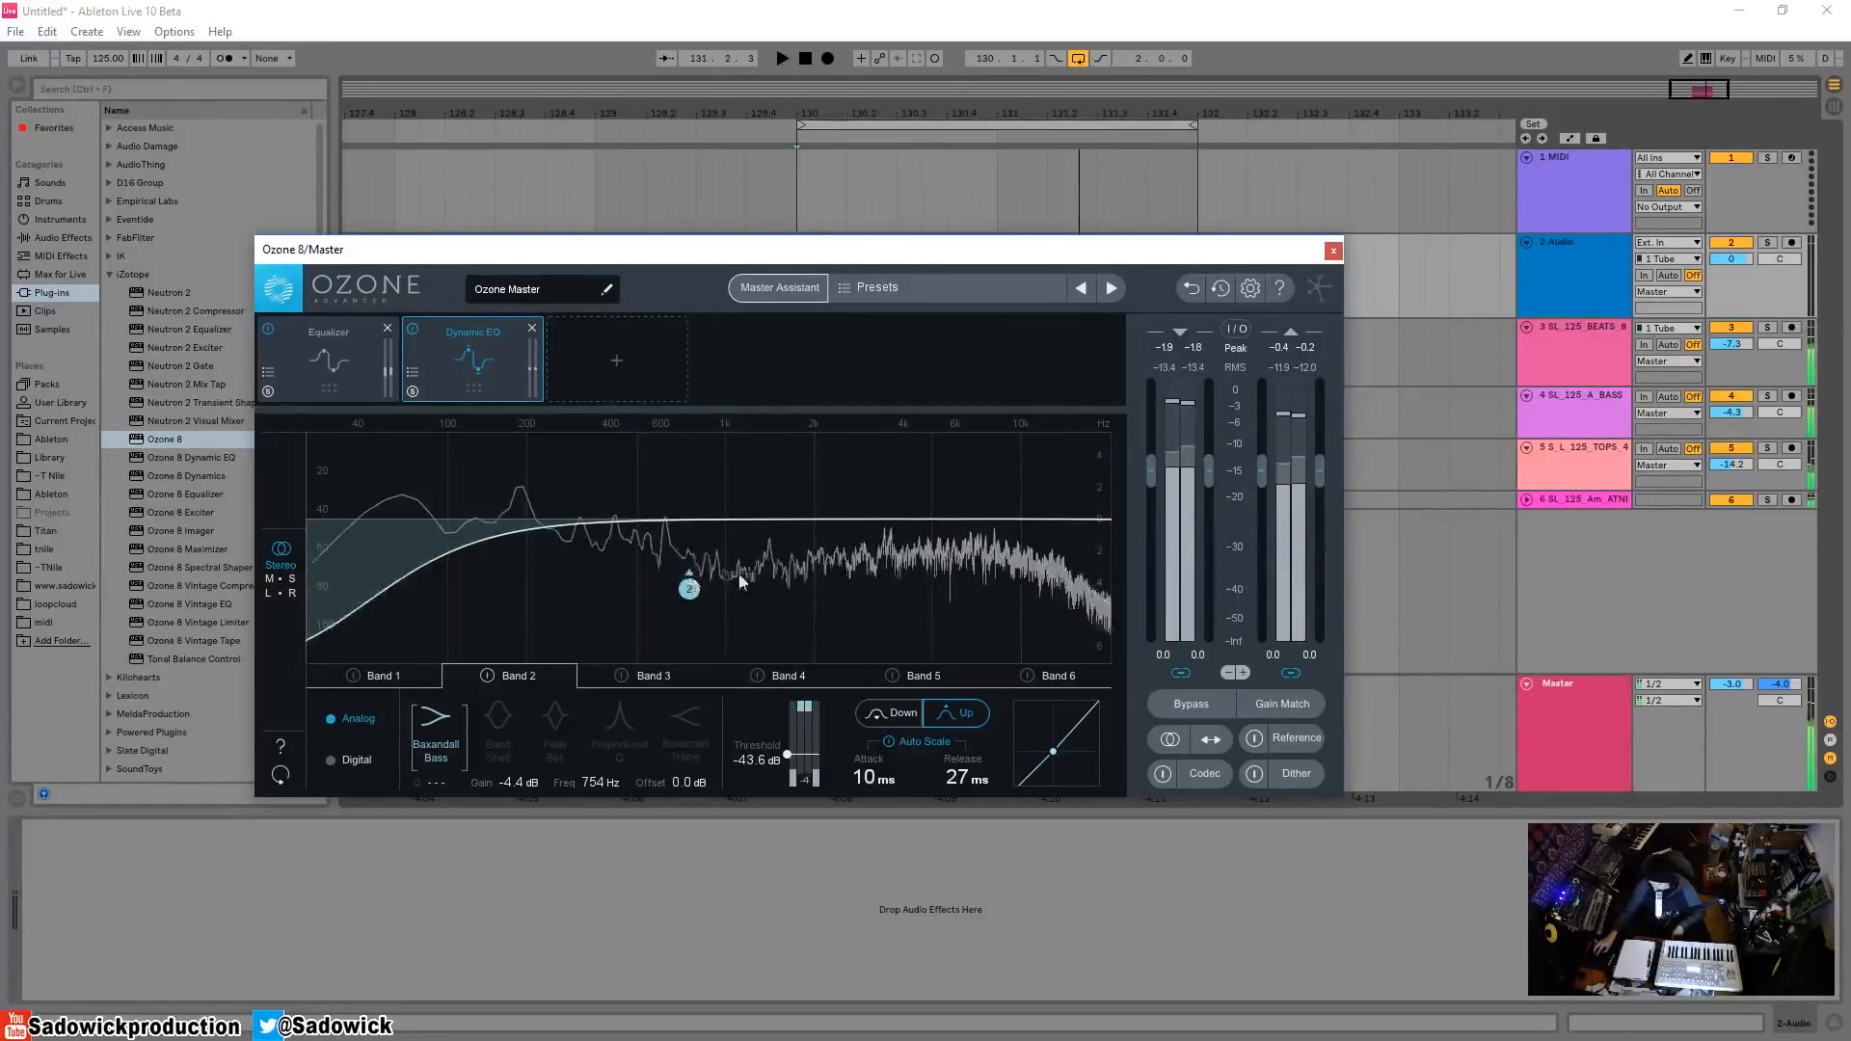
key("space")
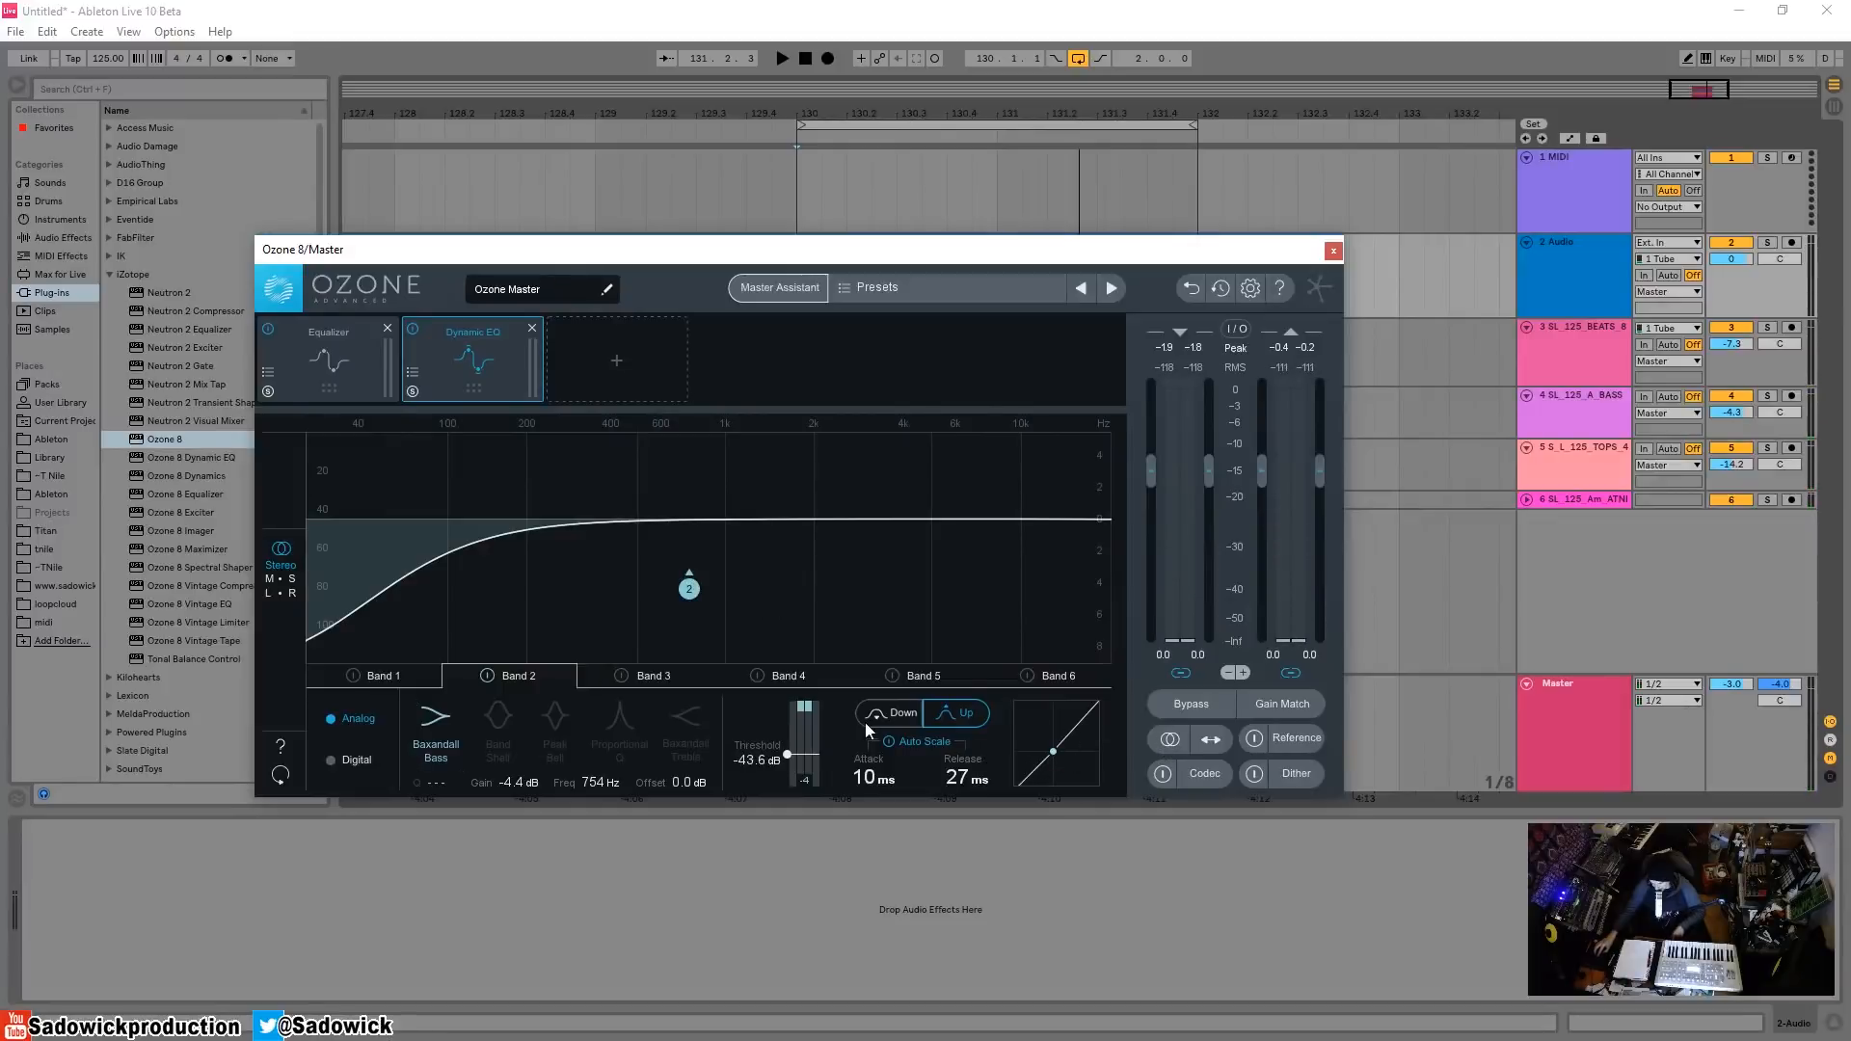
- Enable Band 3 and place its node at 9.04 kHz and -8.7 dB
left_click(619, 677)
left_click_drag(665, 519, 1006, 657)
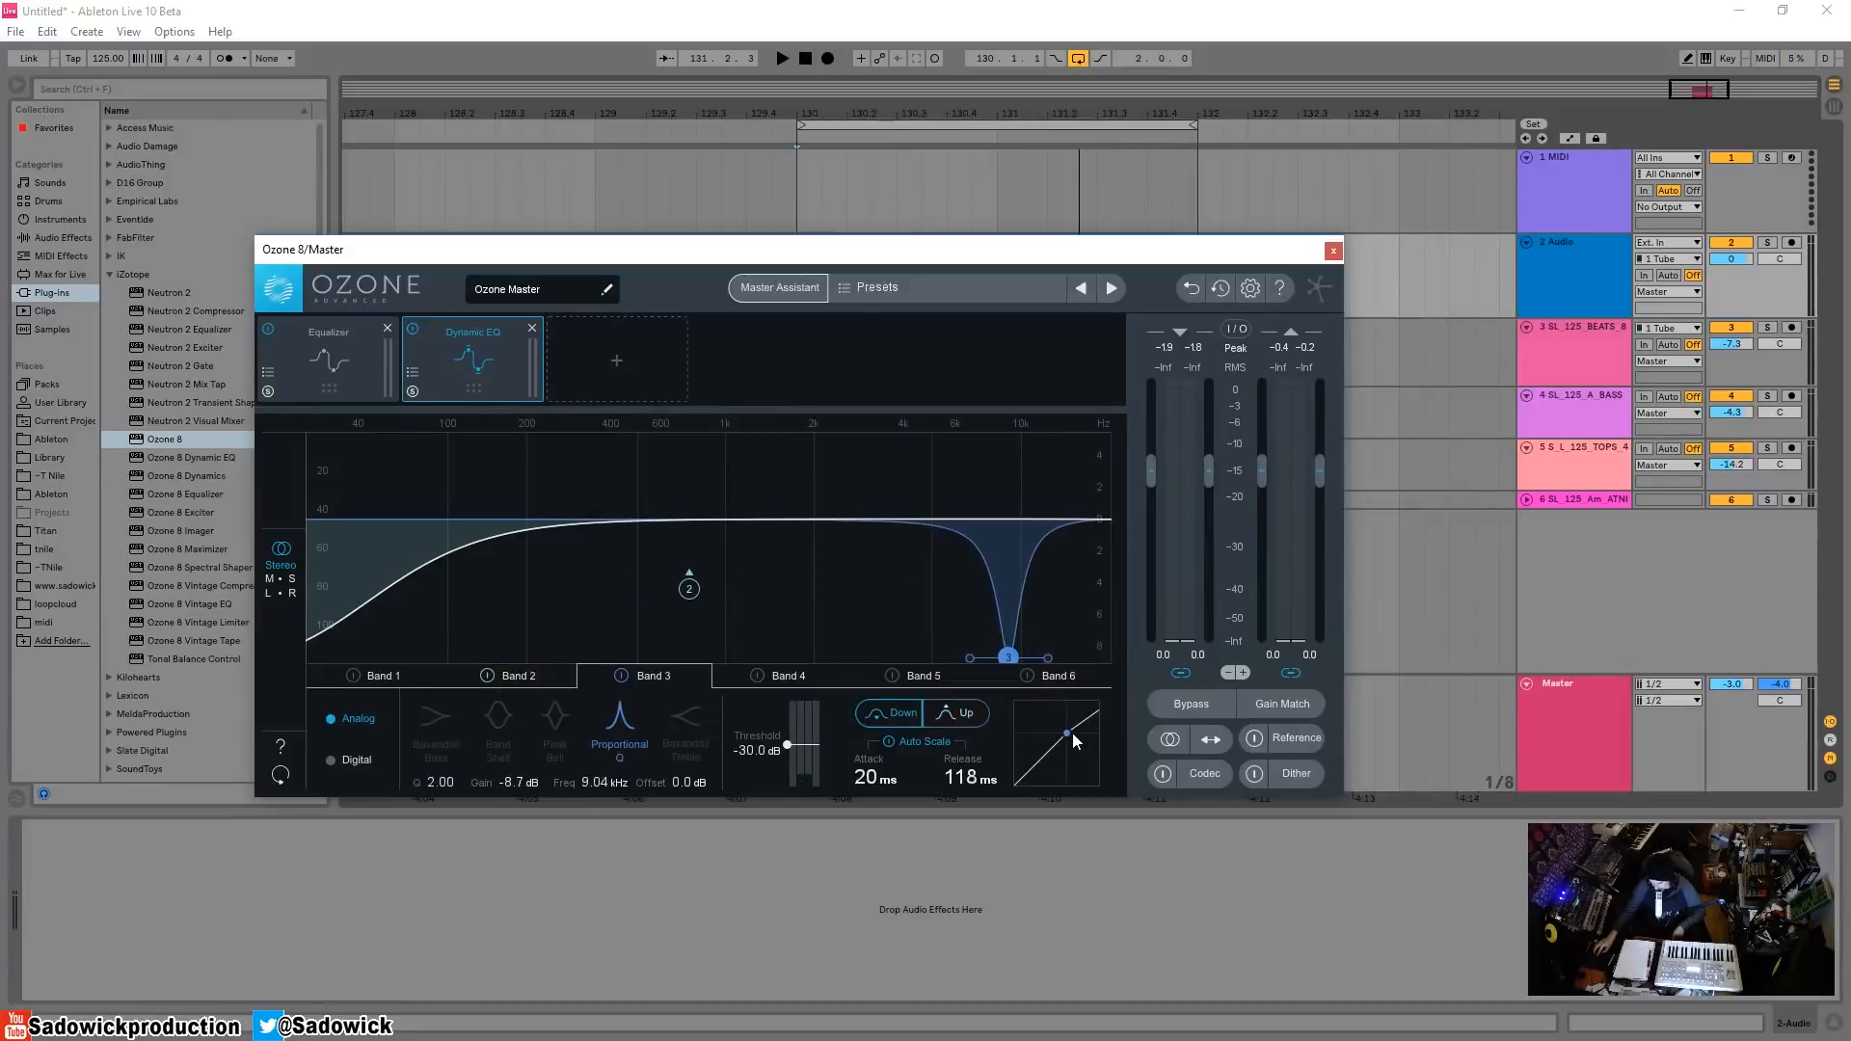
- Retune Band 3 to 5.21 kHz at -3.2 dB, move it to 760 Hz at -2.6 dB, and audition it
left_click_drag(1007, 658, 942, 573)
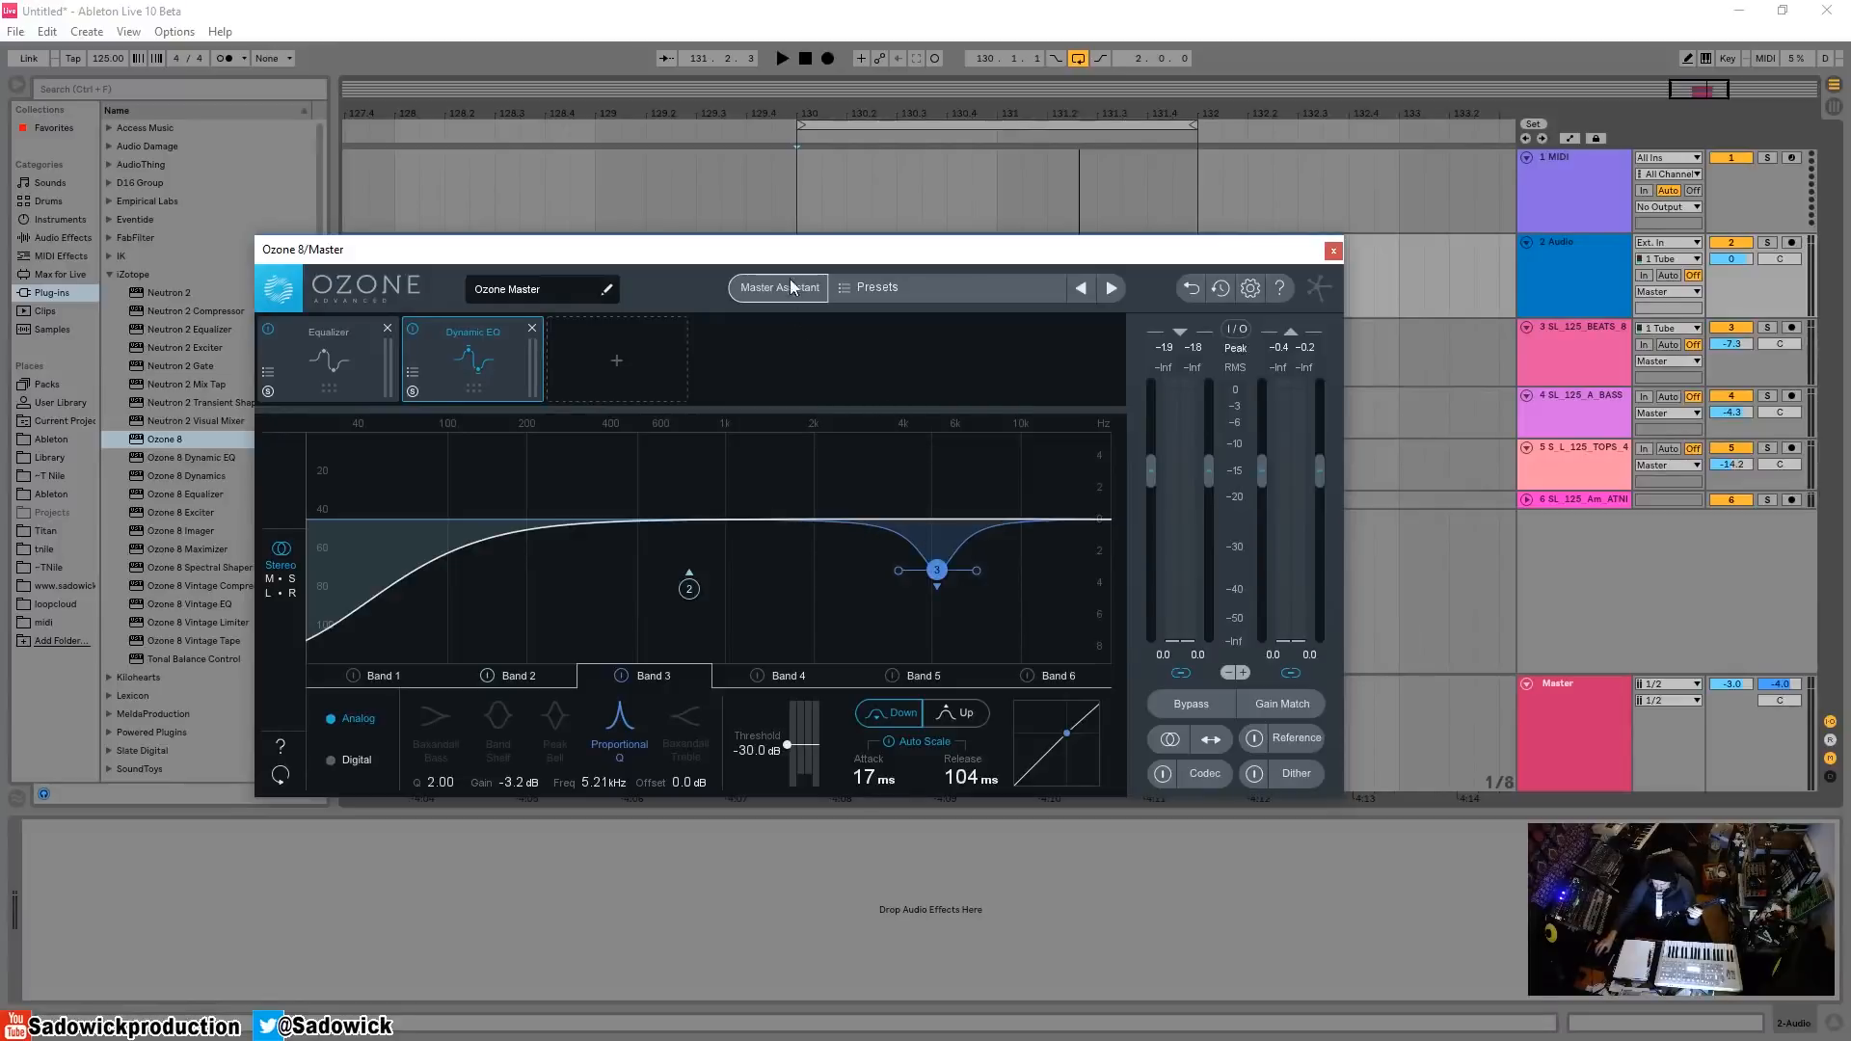
left_click_drag(783, 243, 895, 220)
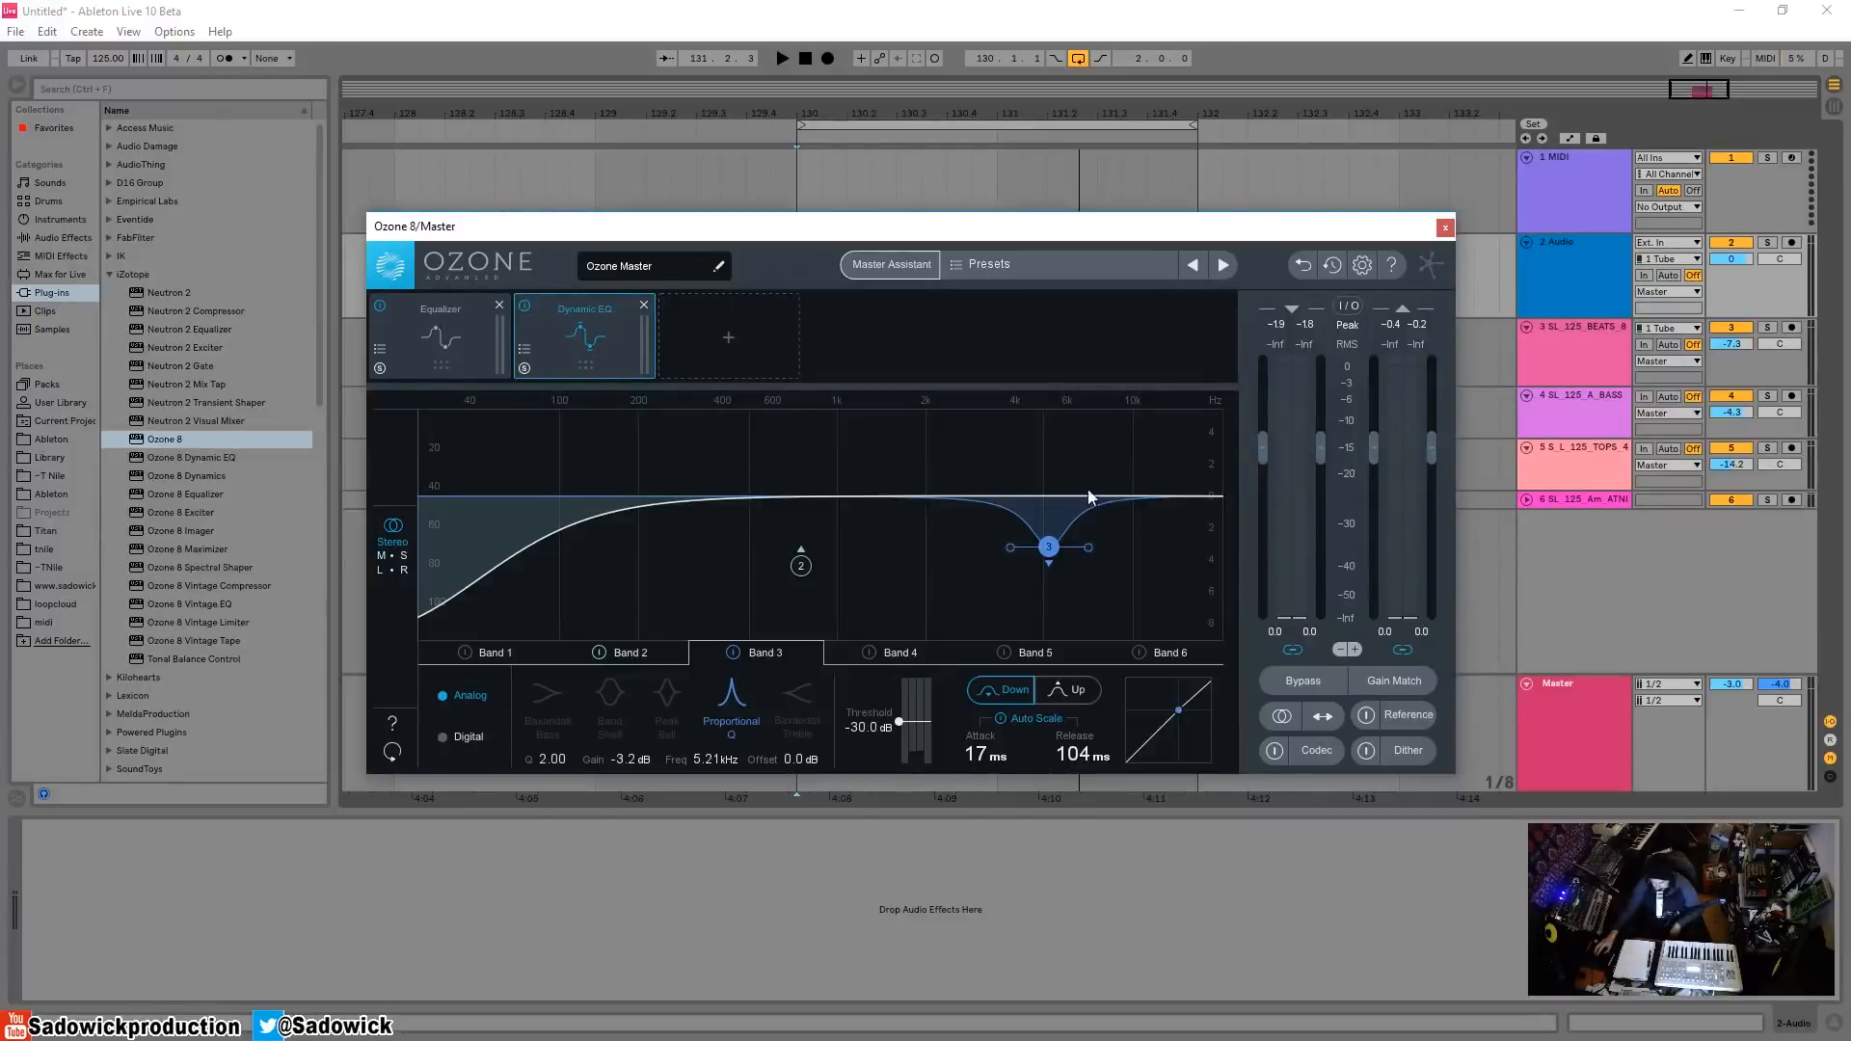
left_click_drag(1059, 560, 801, 540)
key("space")
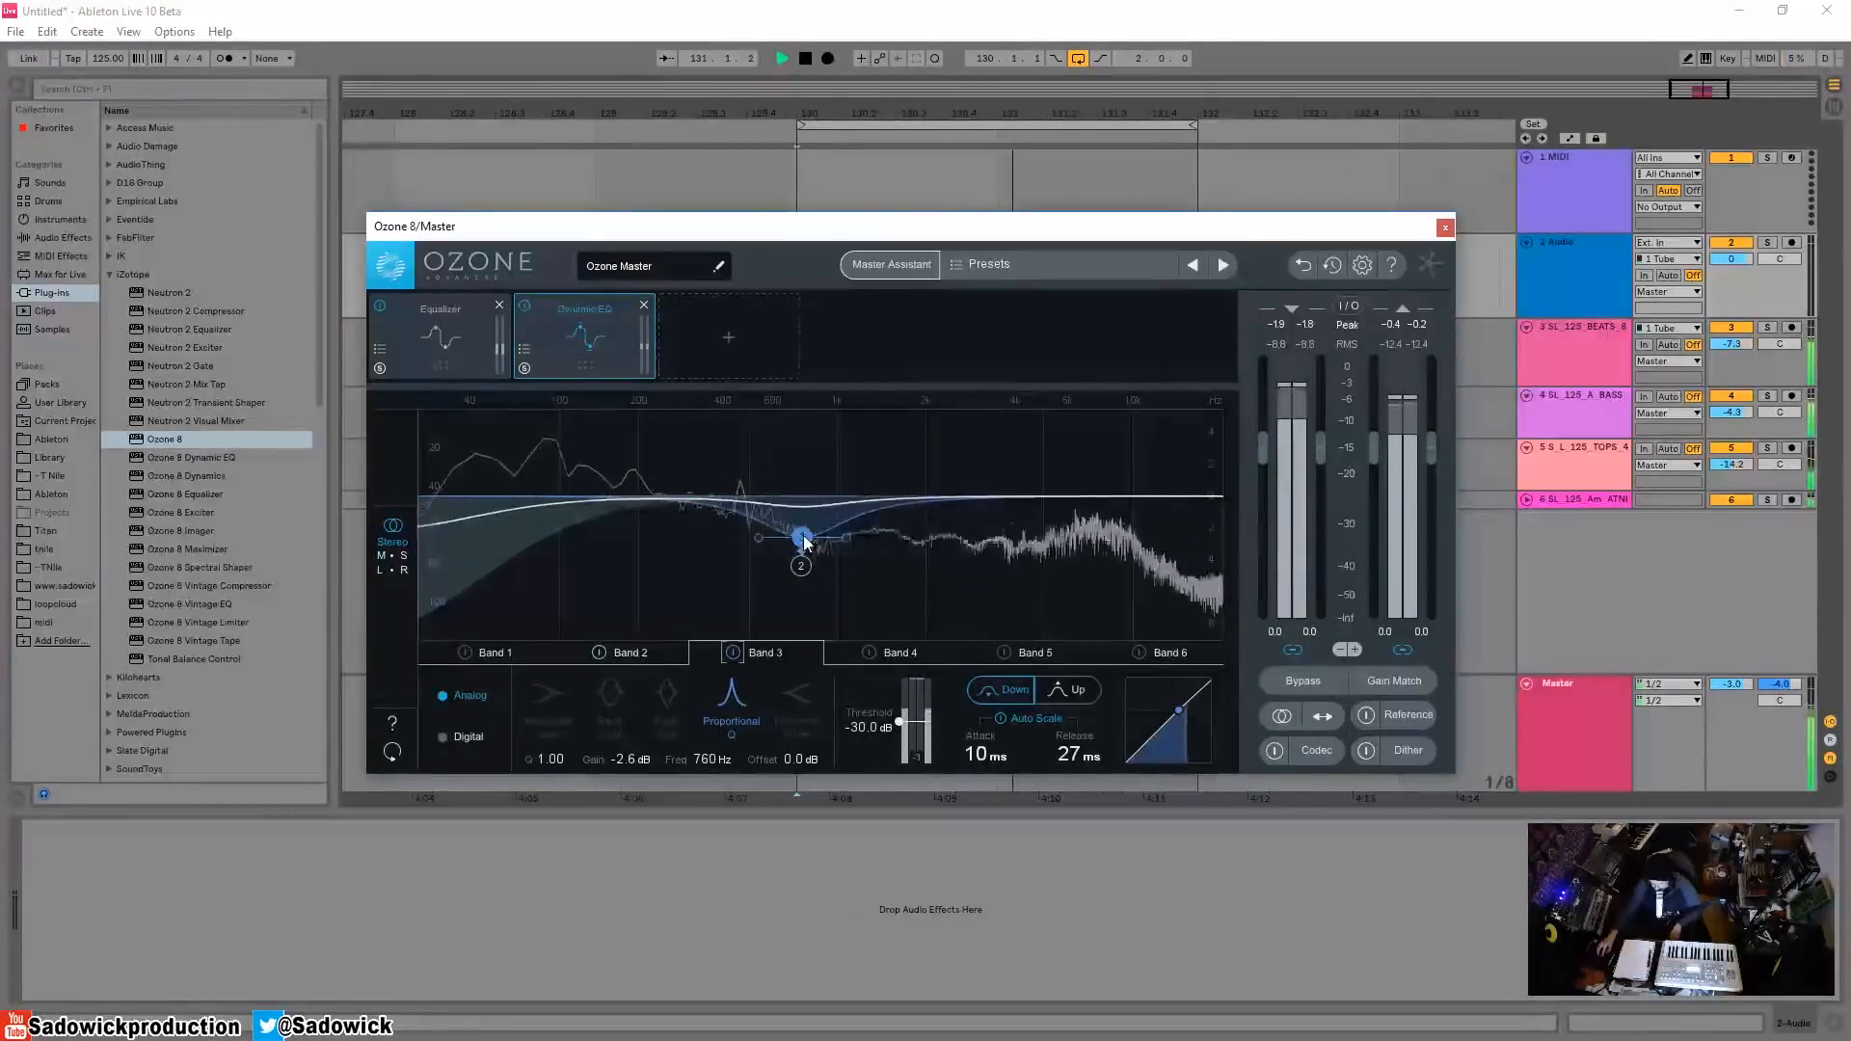
key("space")
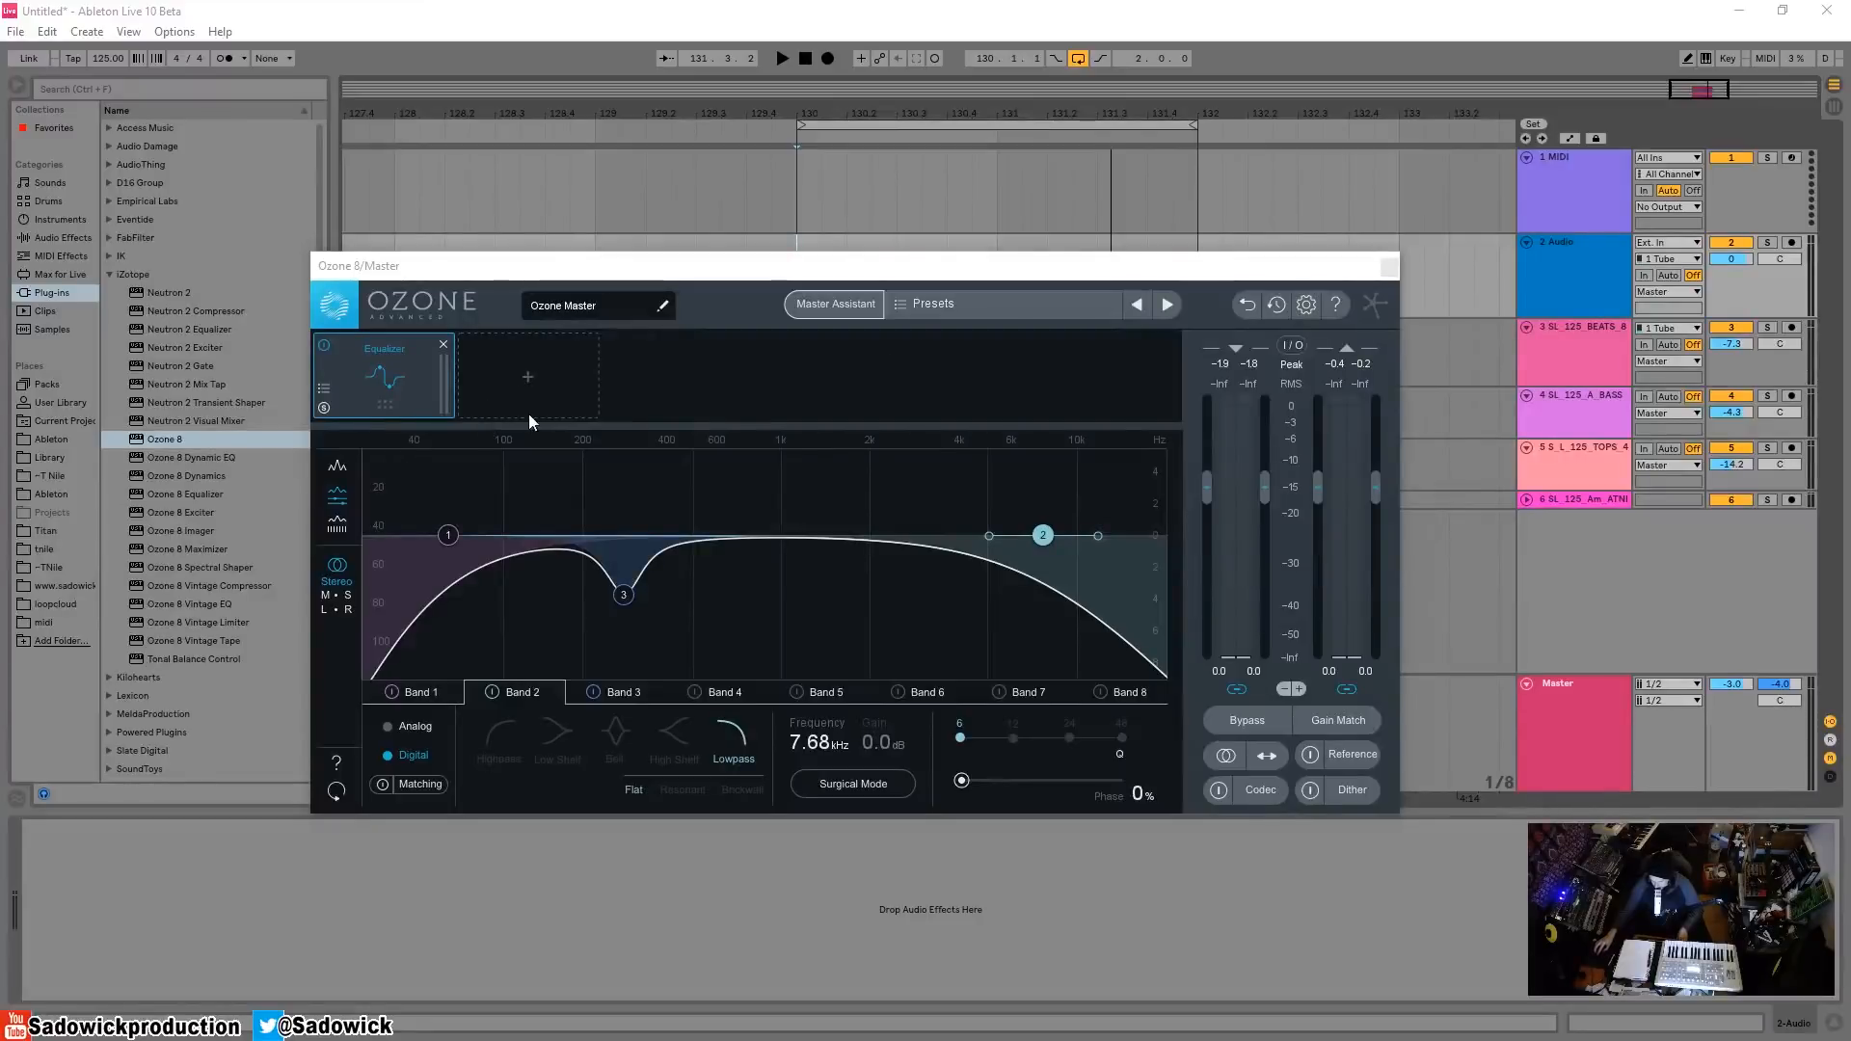
- Add a Spectral Shaper after the Equalizer and shift its action region to 2.69–10.7 kHz while auditioning that range
left_click(518, 374)
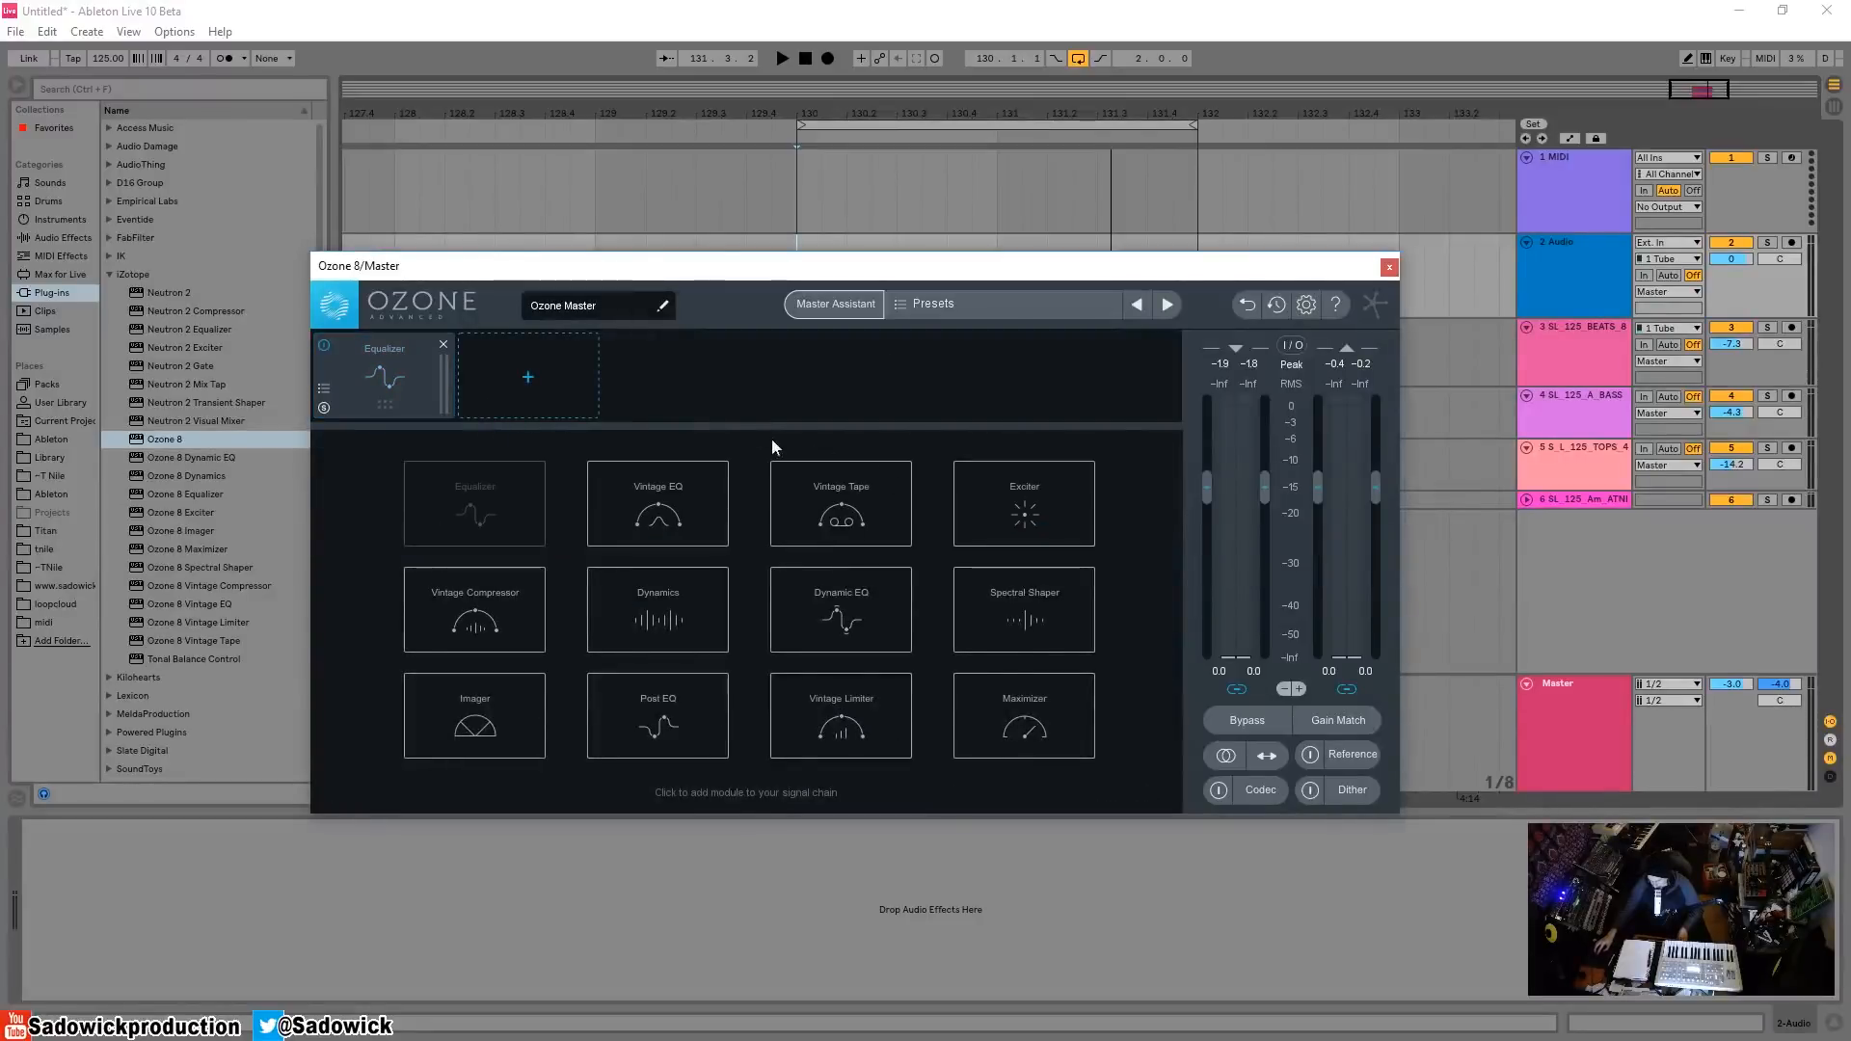
left_click(1046, 600)
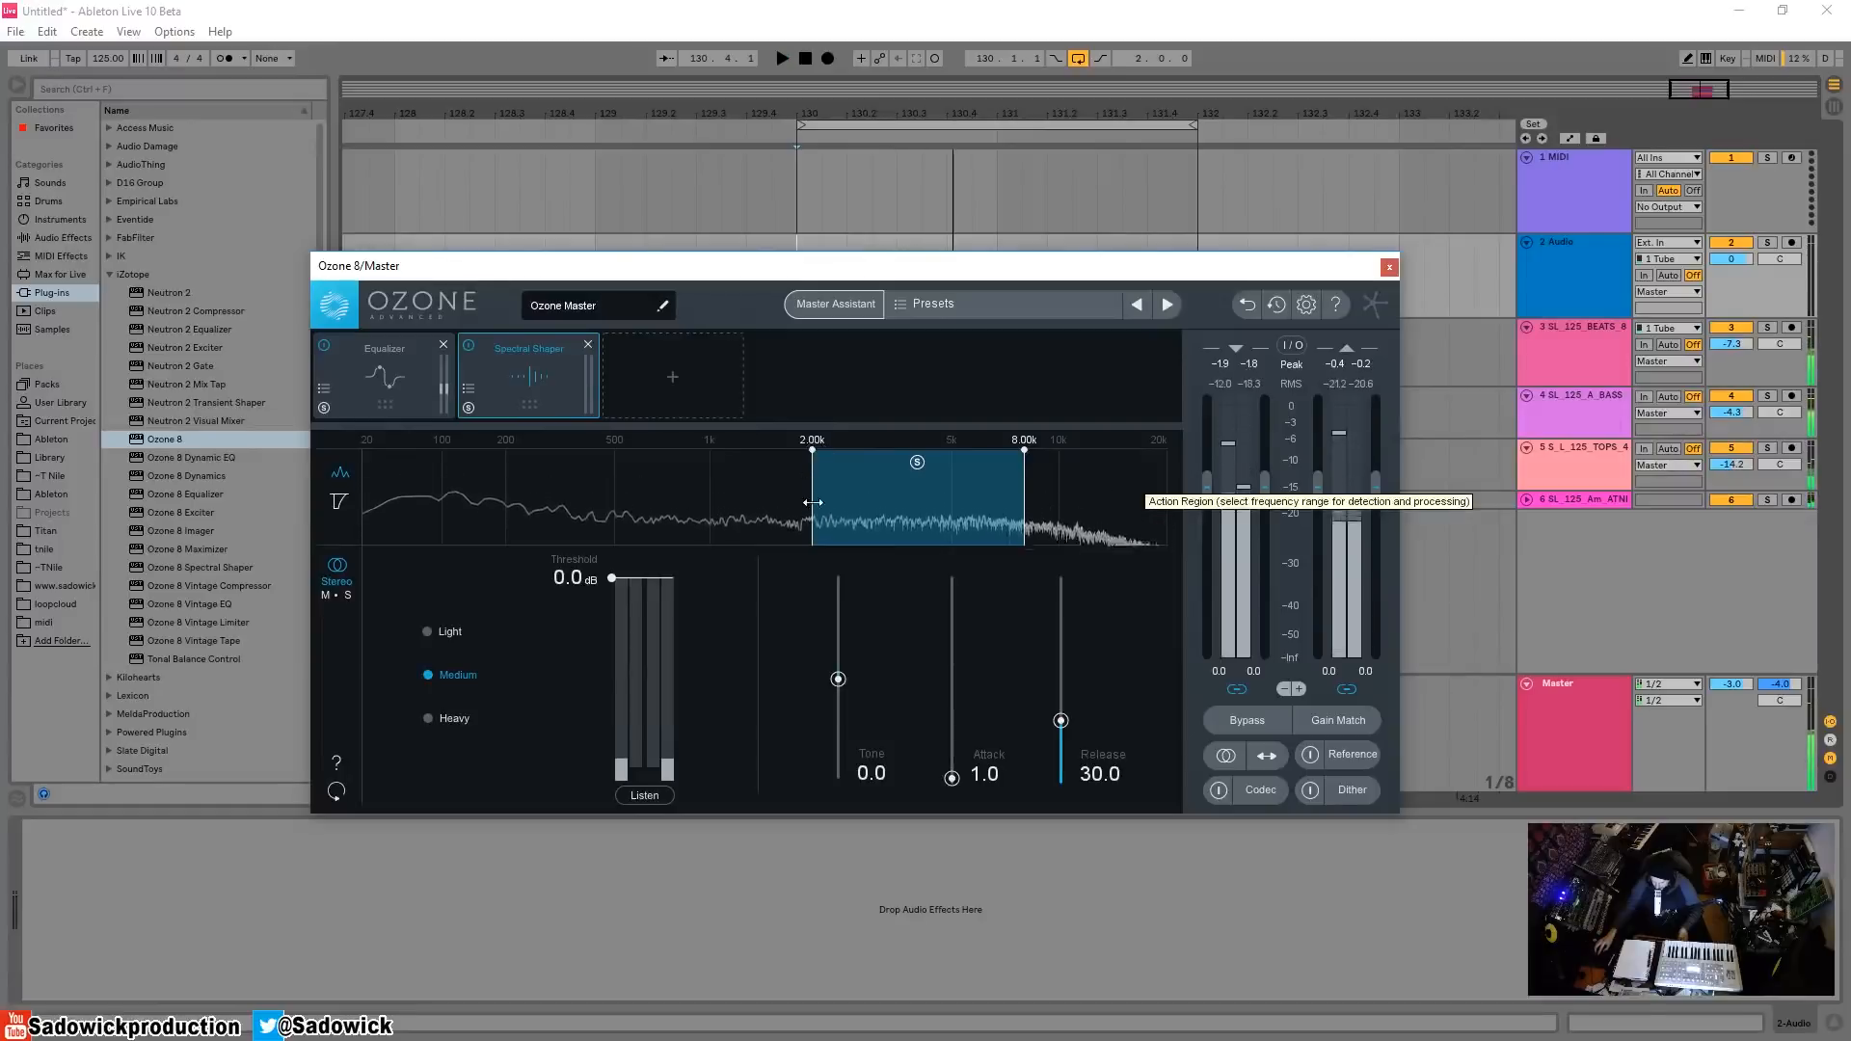
key("space")
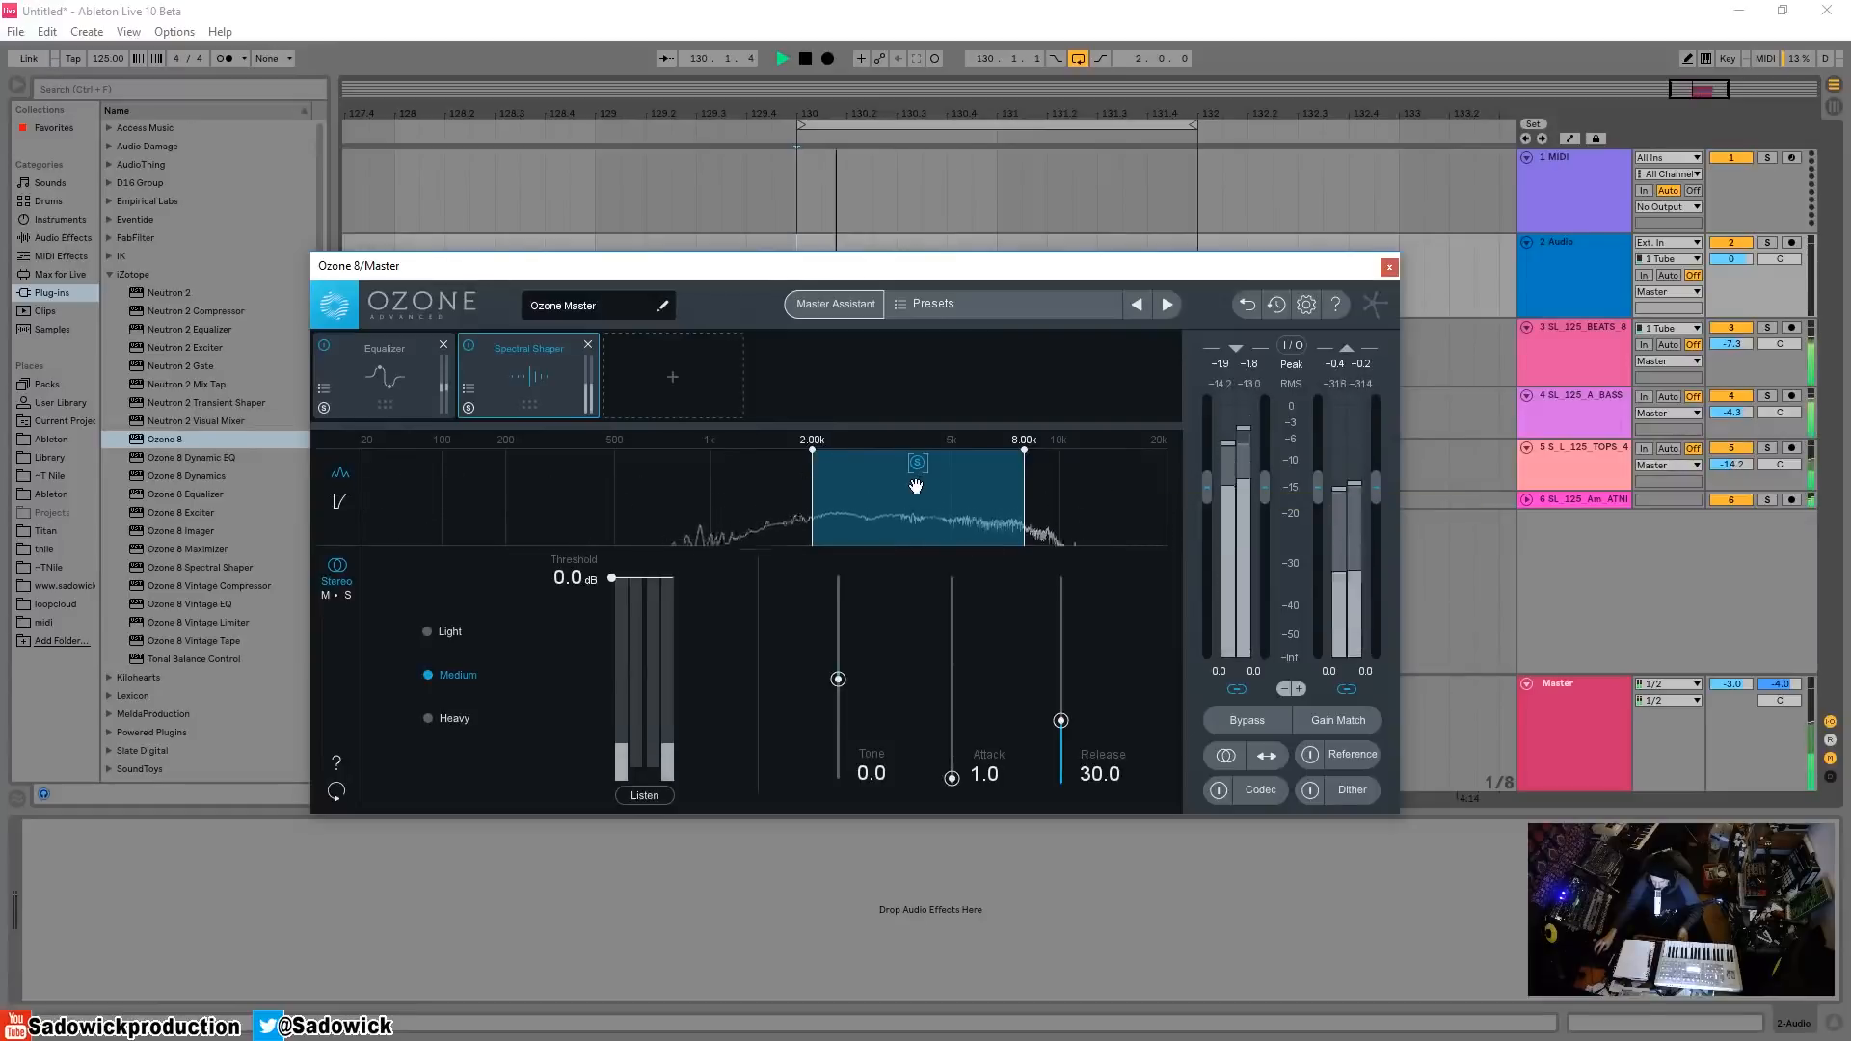
left_click_drag(916, 486, 963, 496)
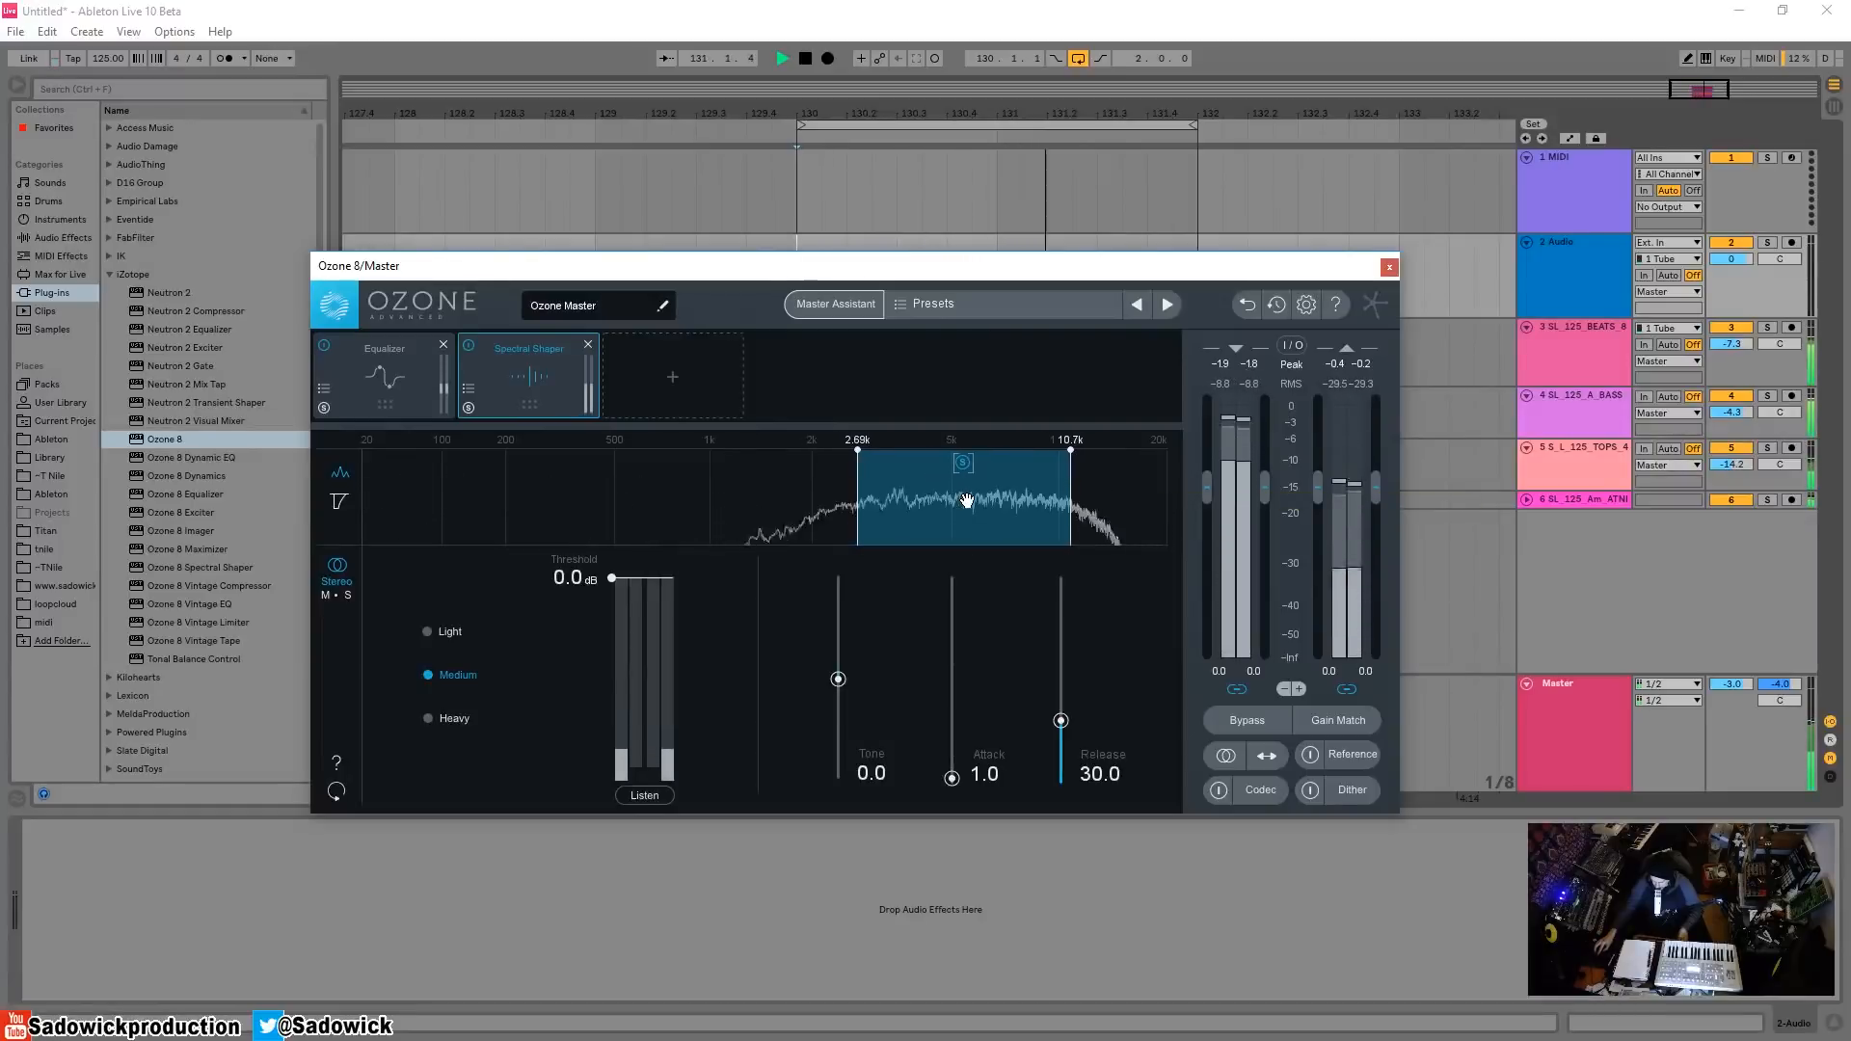
key("space")
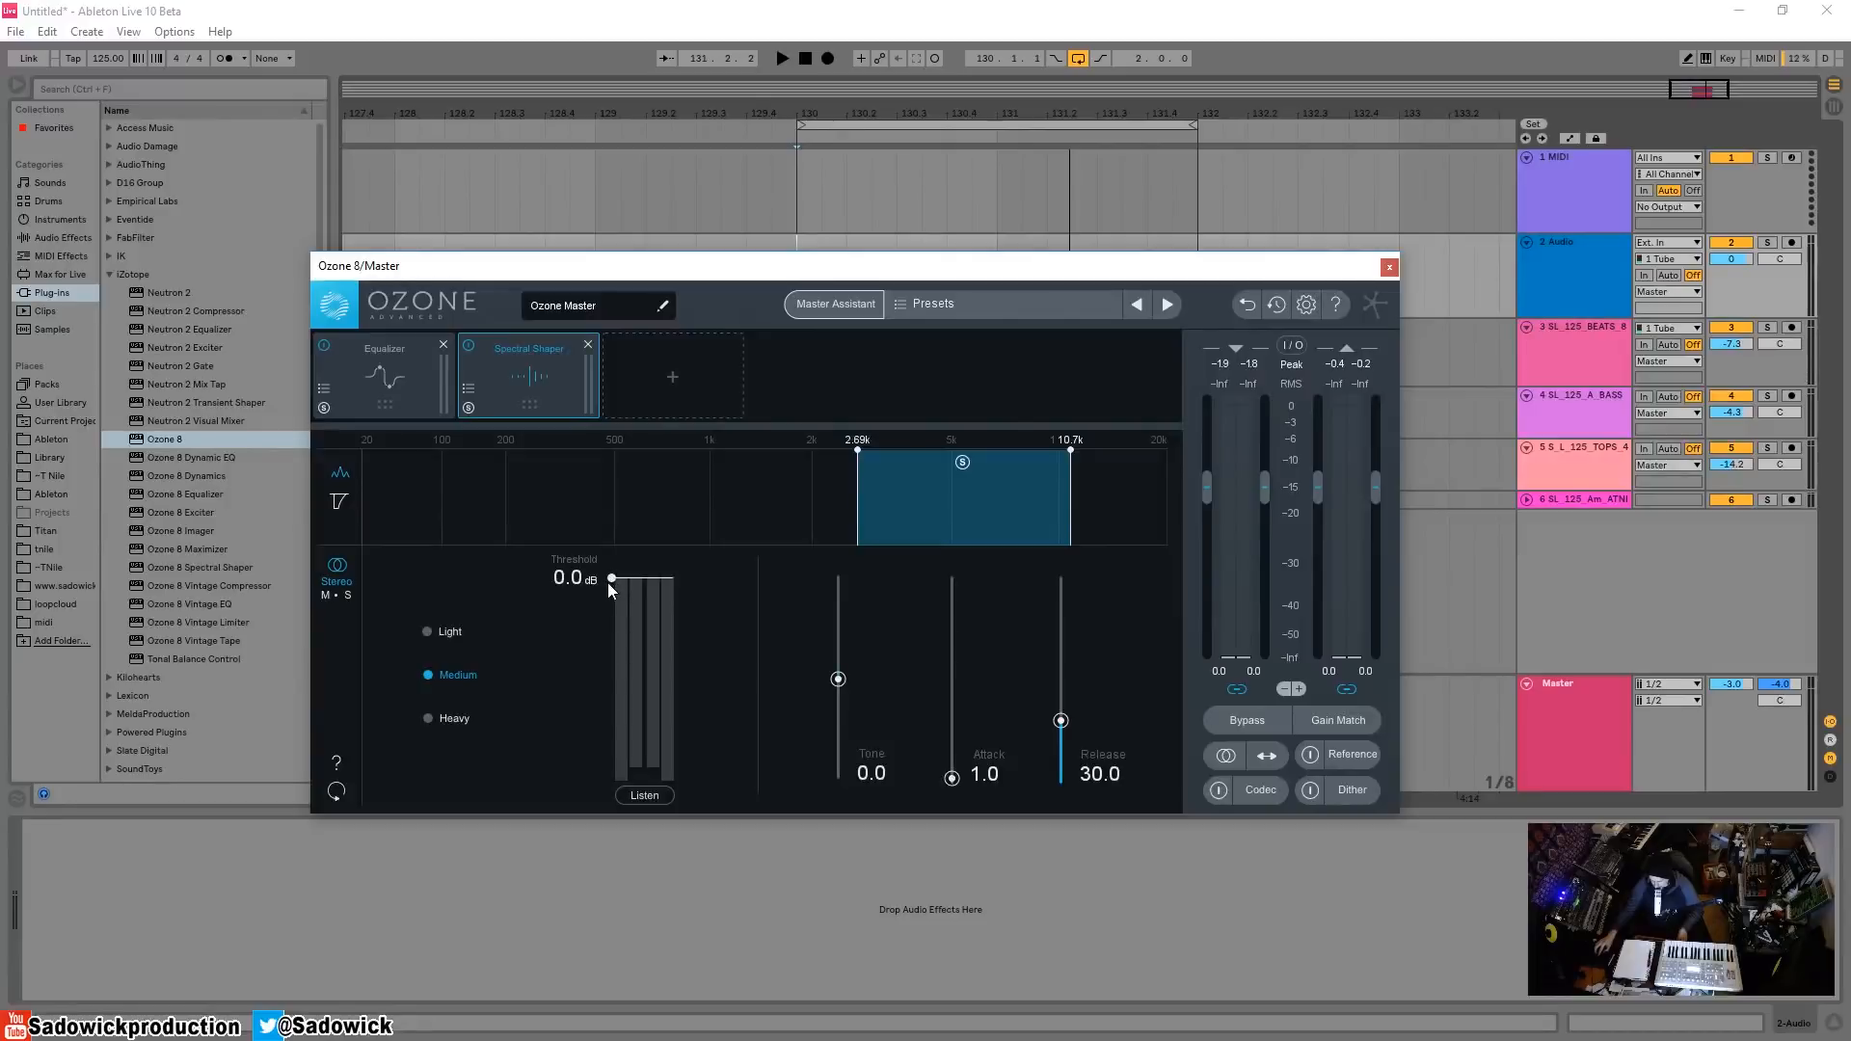
- Lower the Spectral Shaper threshold to -33.1 dB during playback and turn on Listen for the removed signal
key("space")
left_click_drag(611, 578, 611, 741)
left_click(656, 795)
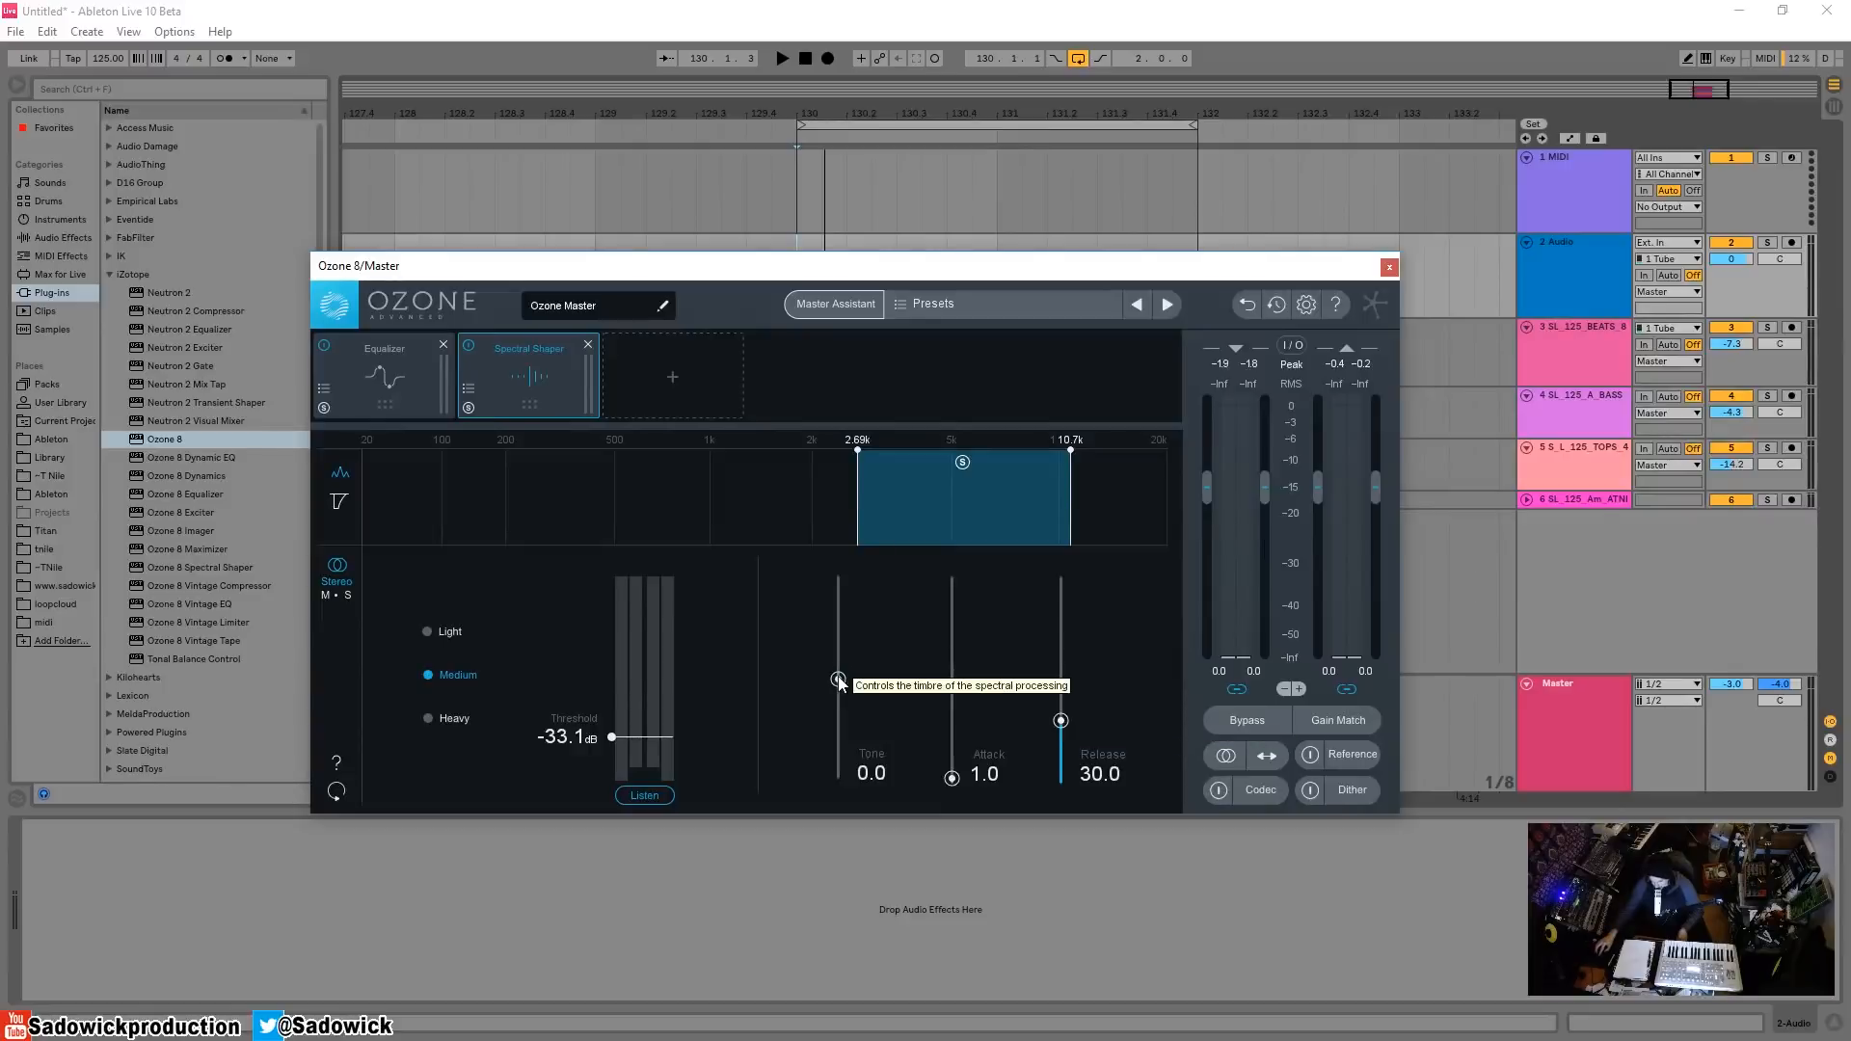
- Try the Spectral Shaper tone at 18.3, reset it, set it to -59.6, and compare playback with the module bypassed
mouse_move(837, 678)
left_mouse_down()
mouse_move(852, 590)
mouse_move(875, 794)
mouse_move(874, 634)
mouse_move(854, 657)
left_mouse_up()
key("space")
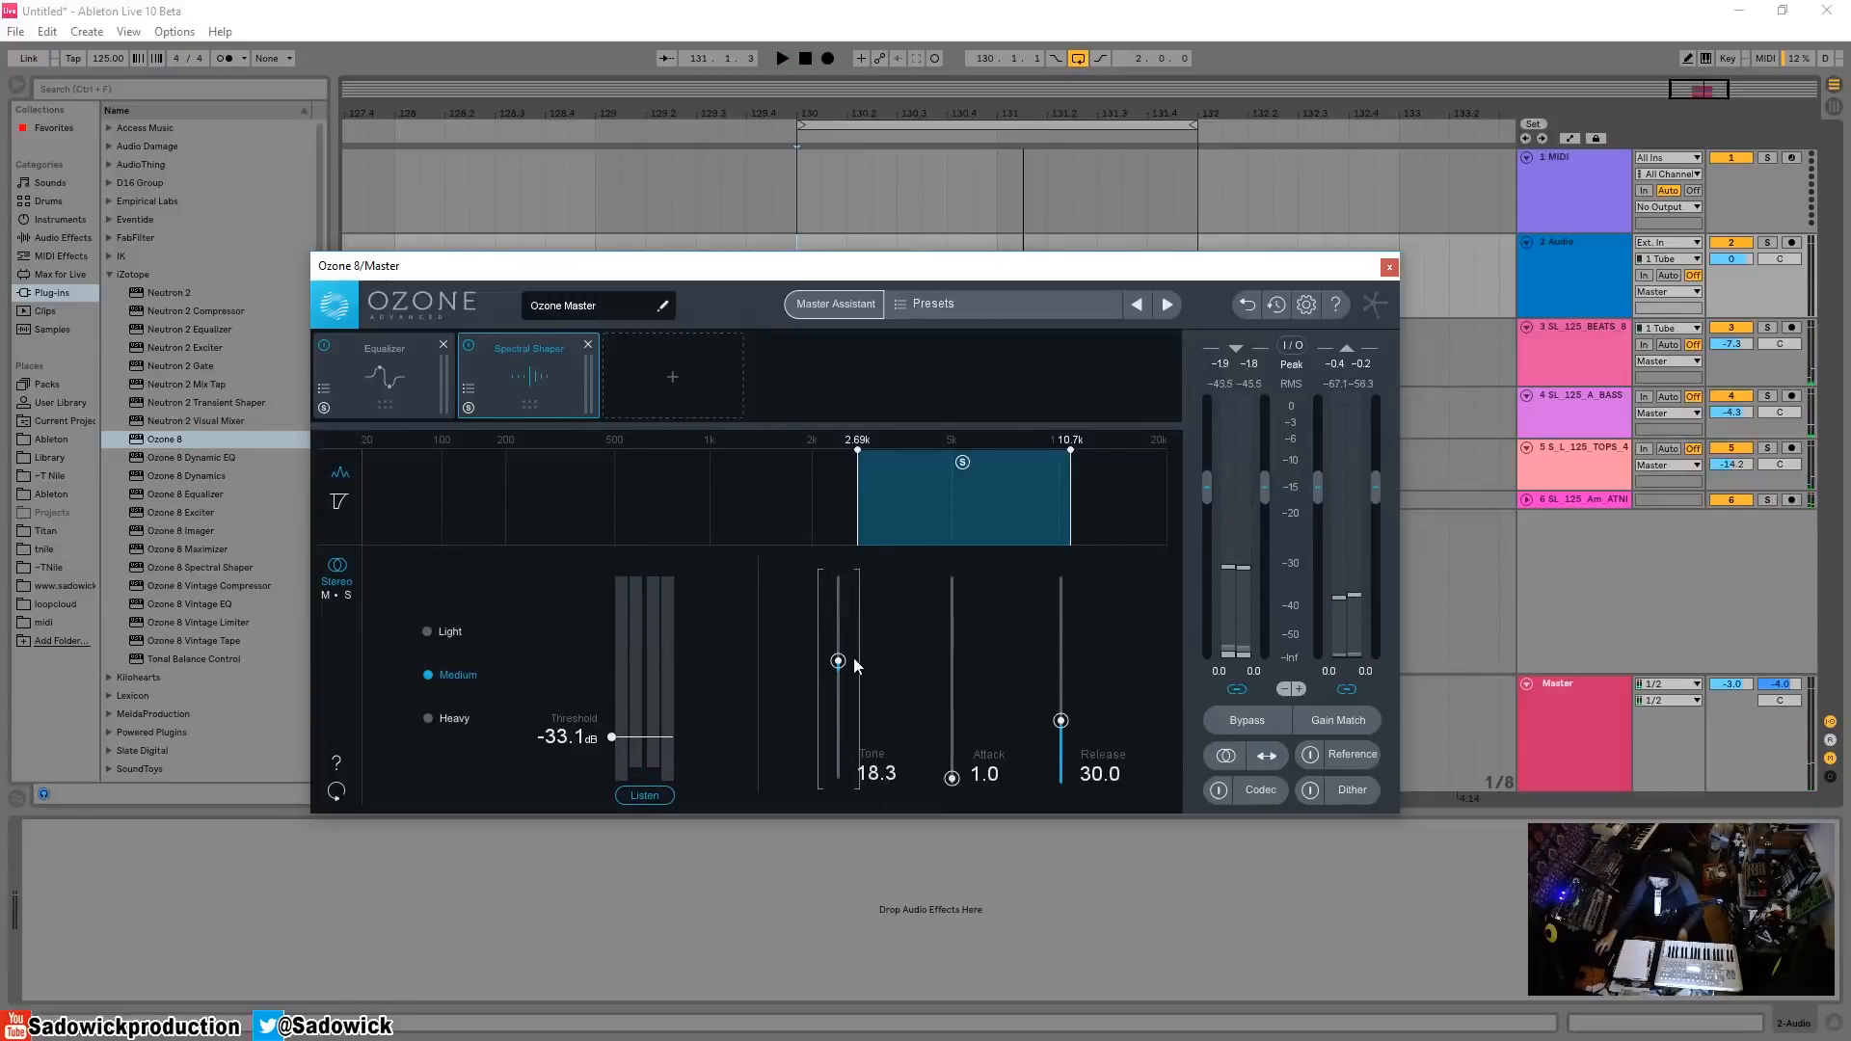
double_click(853, 657)
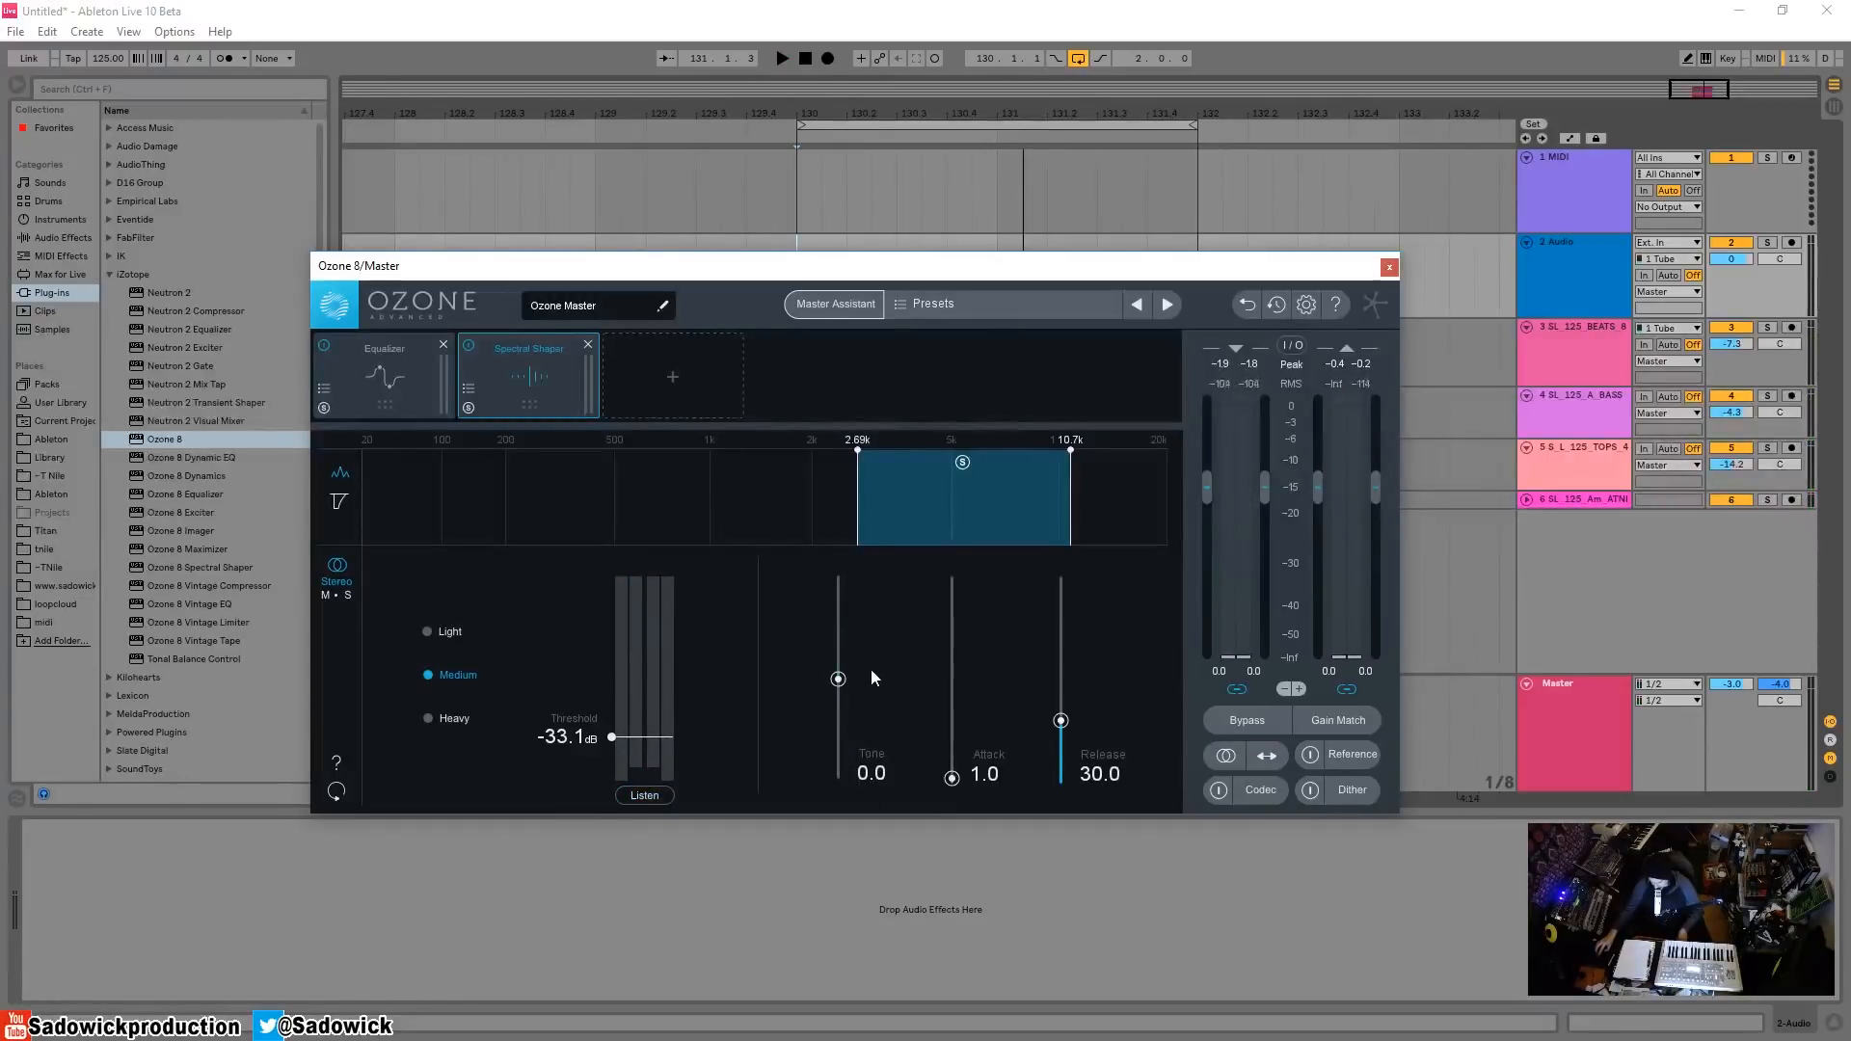
key("space")
left_click_drag(842, 687, 854, 750)
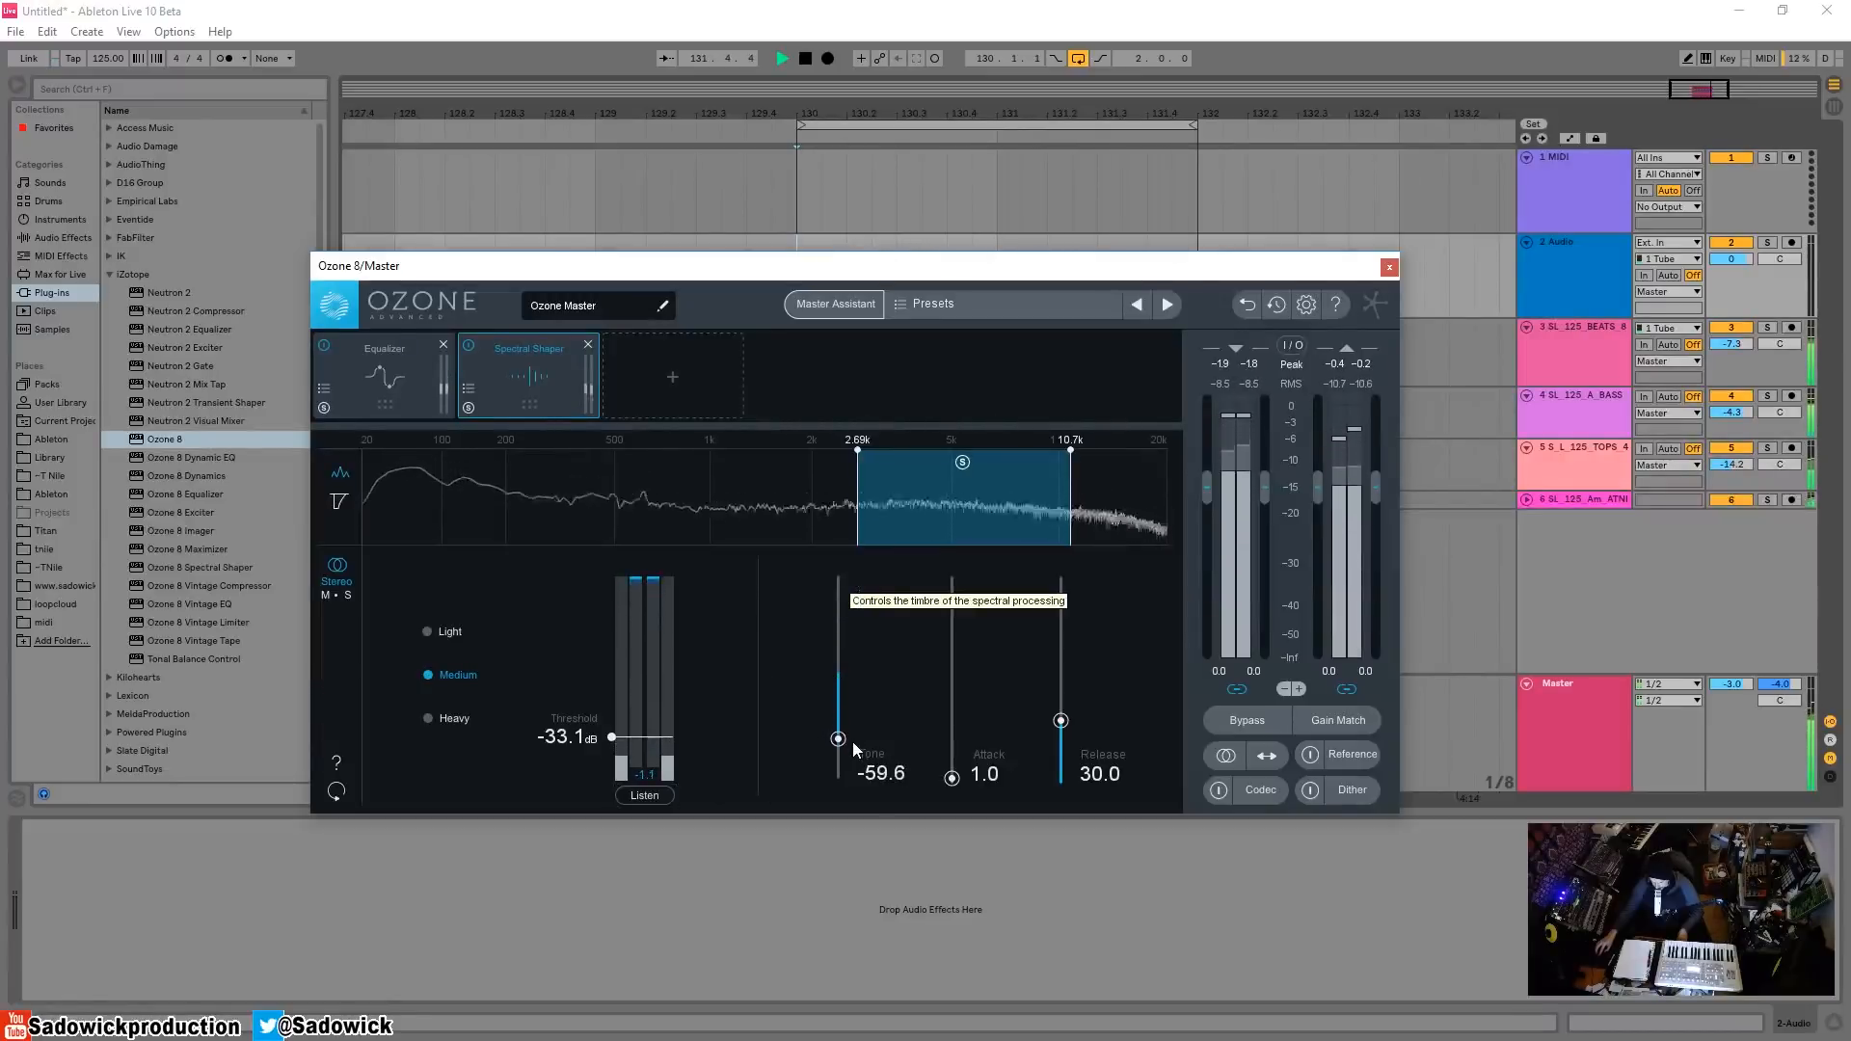
left_click(470, 345)
left_click(470, 345)
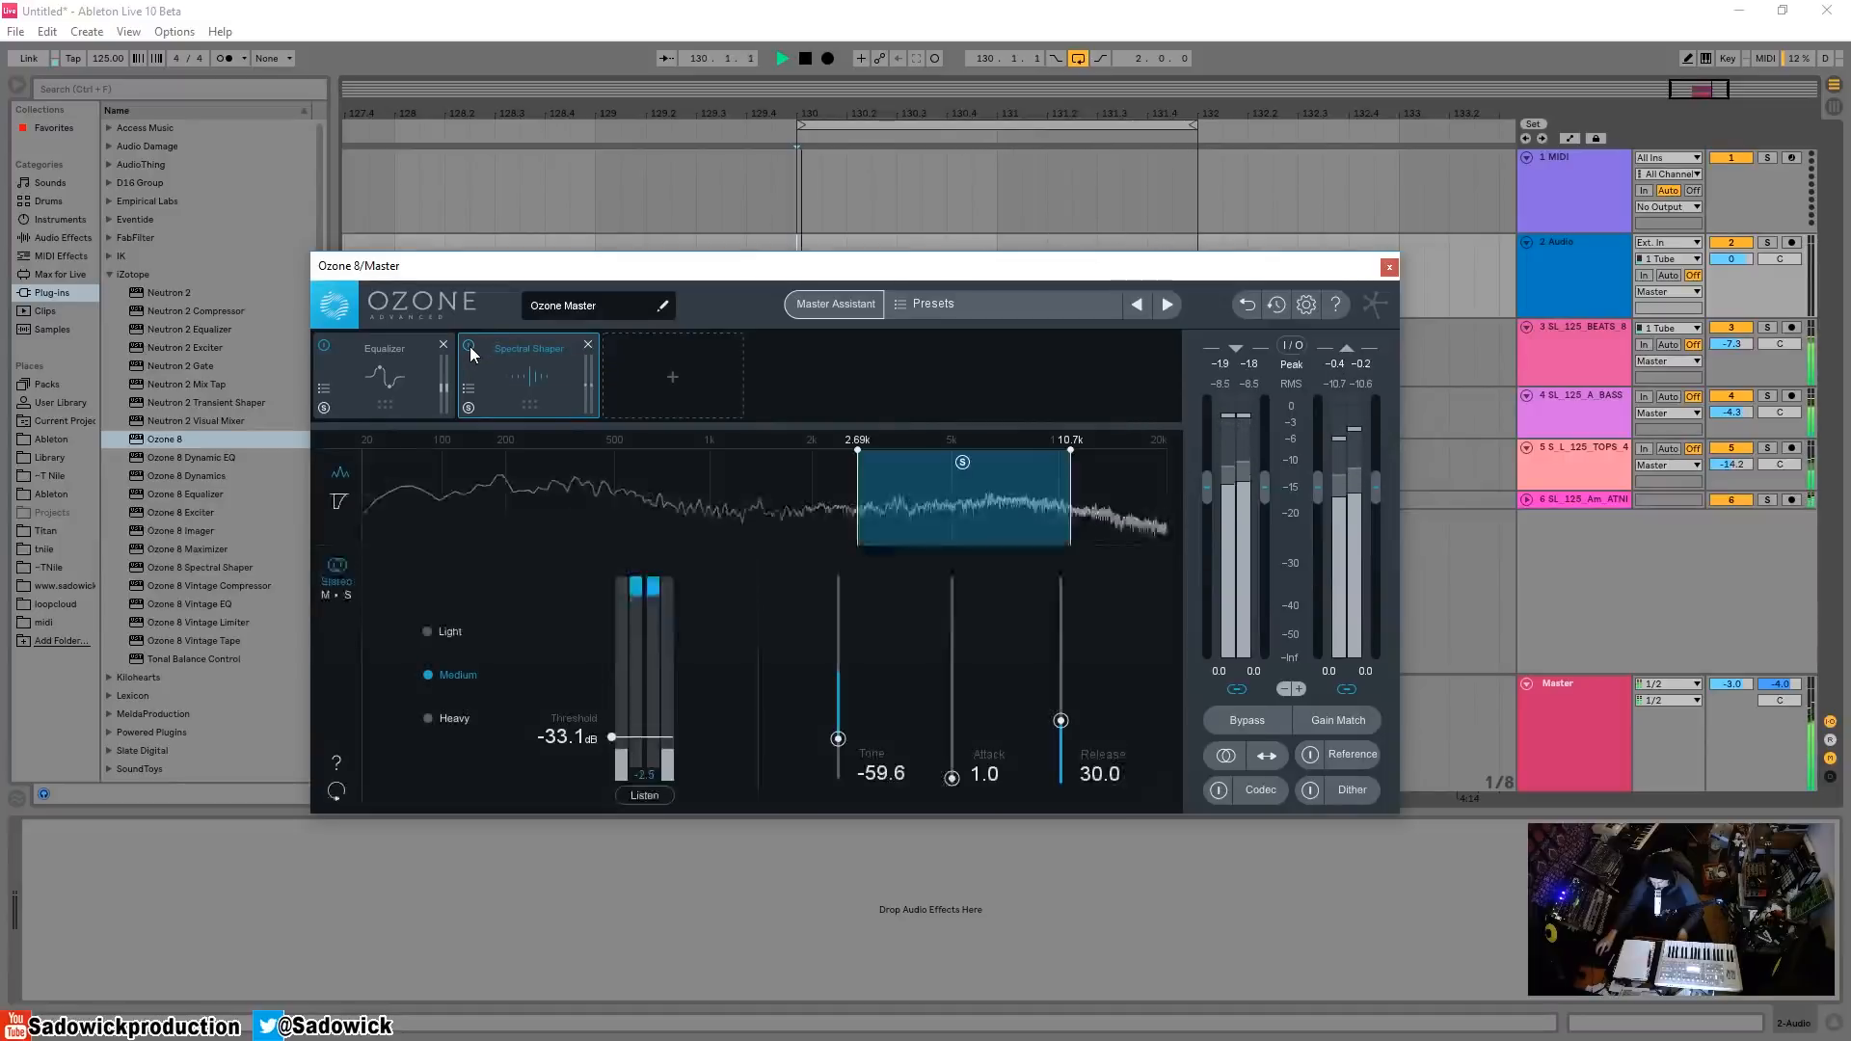
key("space")
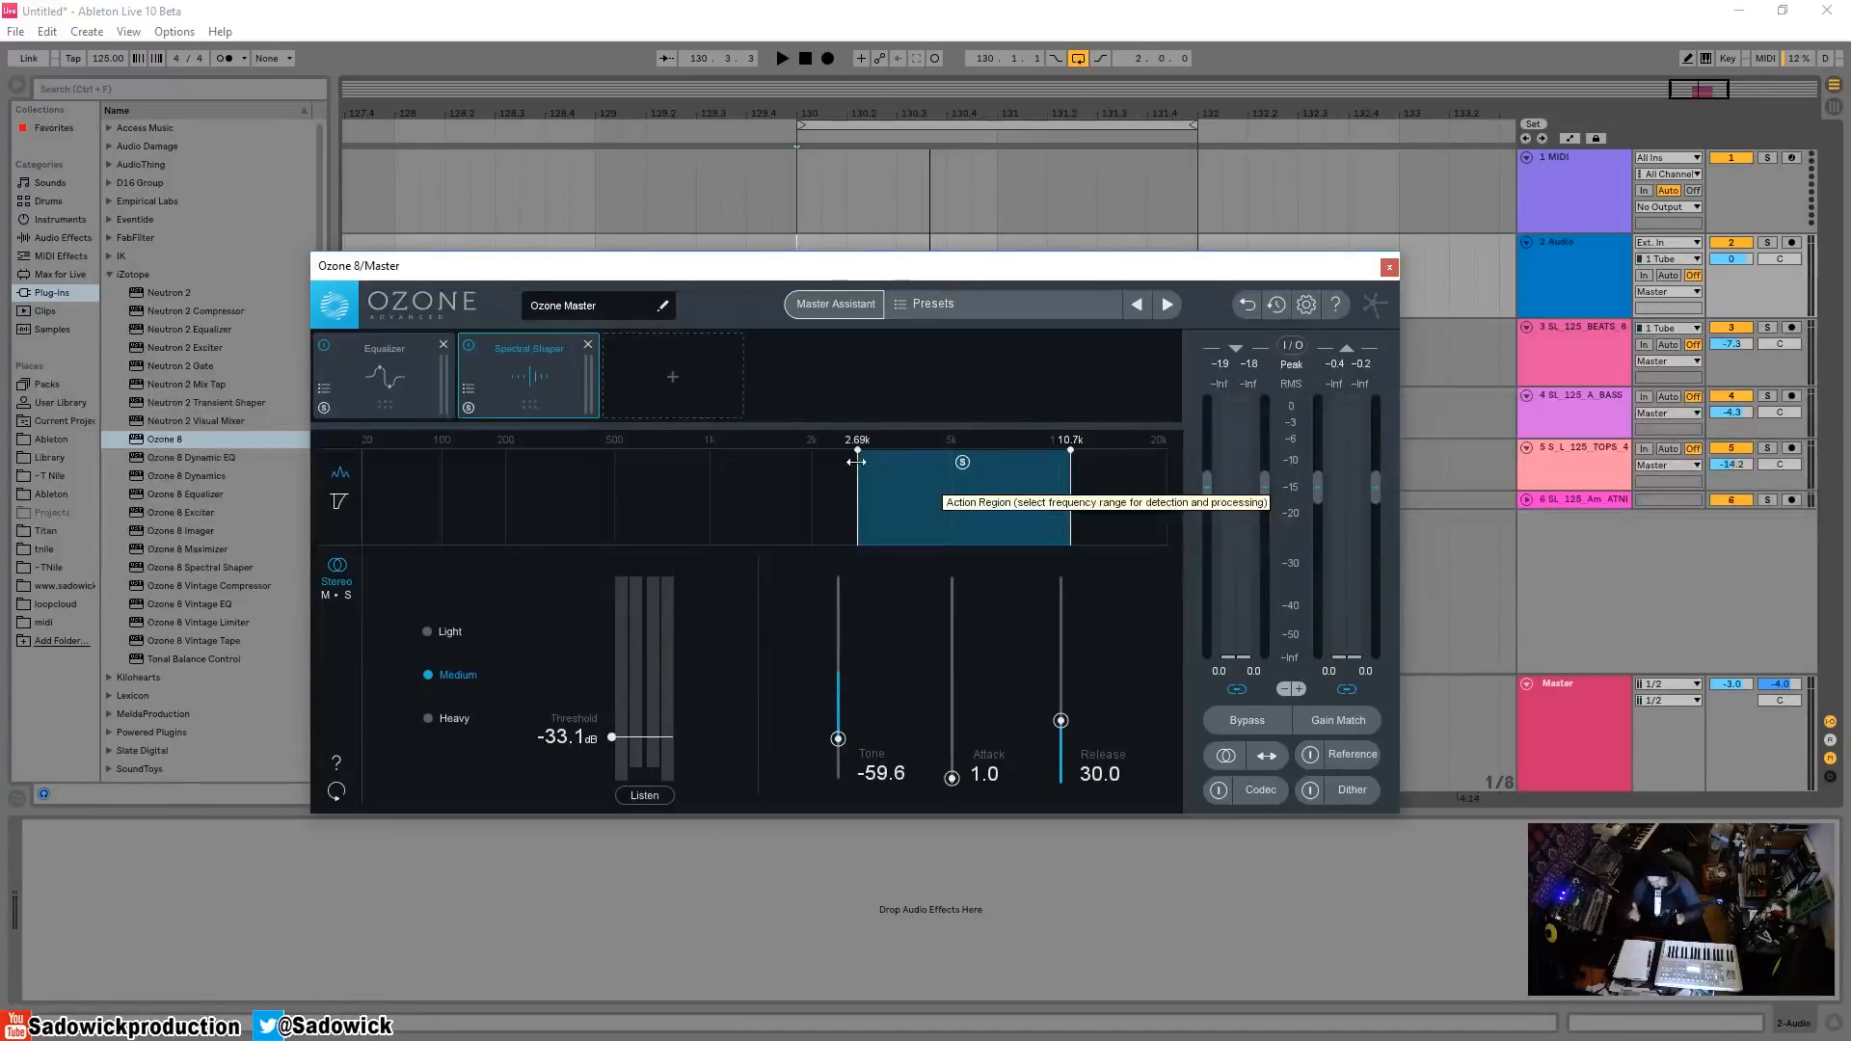
- Try an Exciter ahead of the Spectral Shaper with its 2–10 kHz amount raised, audition the Spectral Shaper, and remove the Exciter
left_click(690, 363)
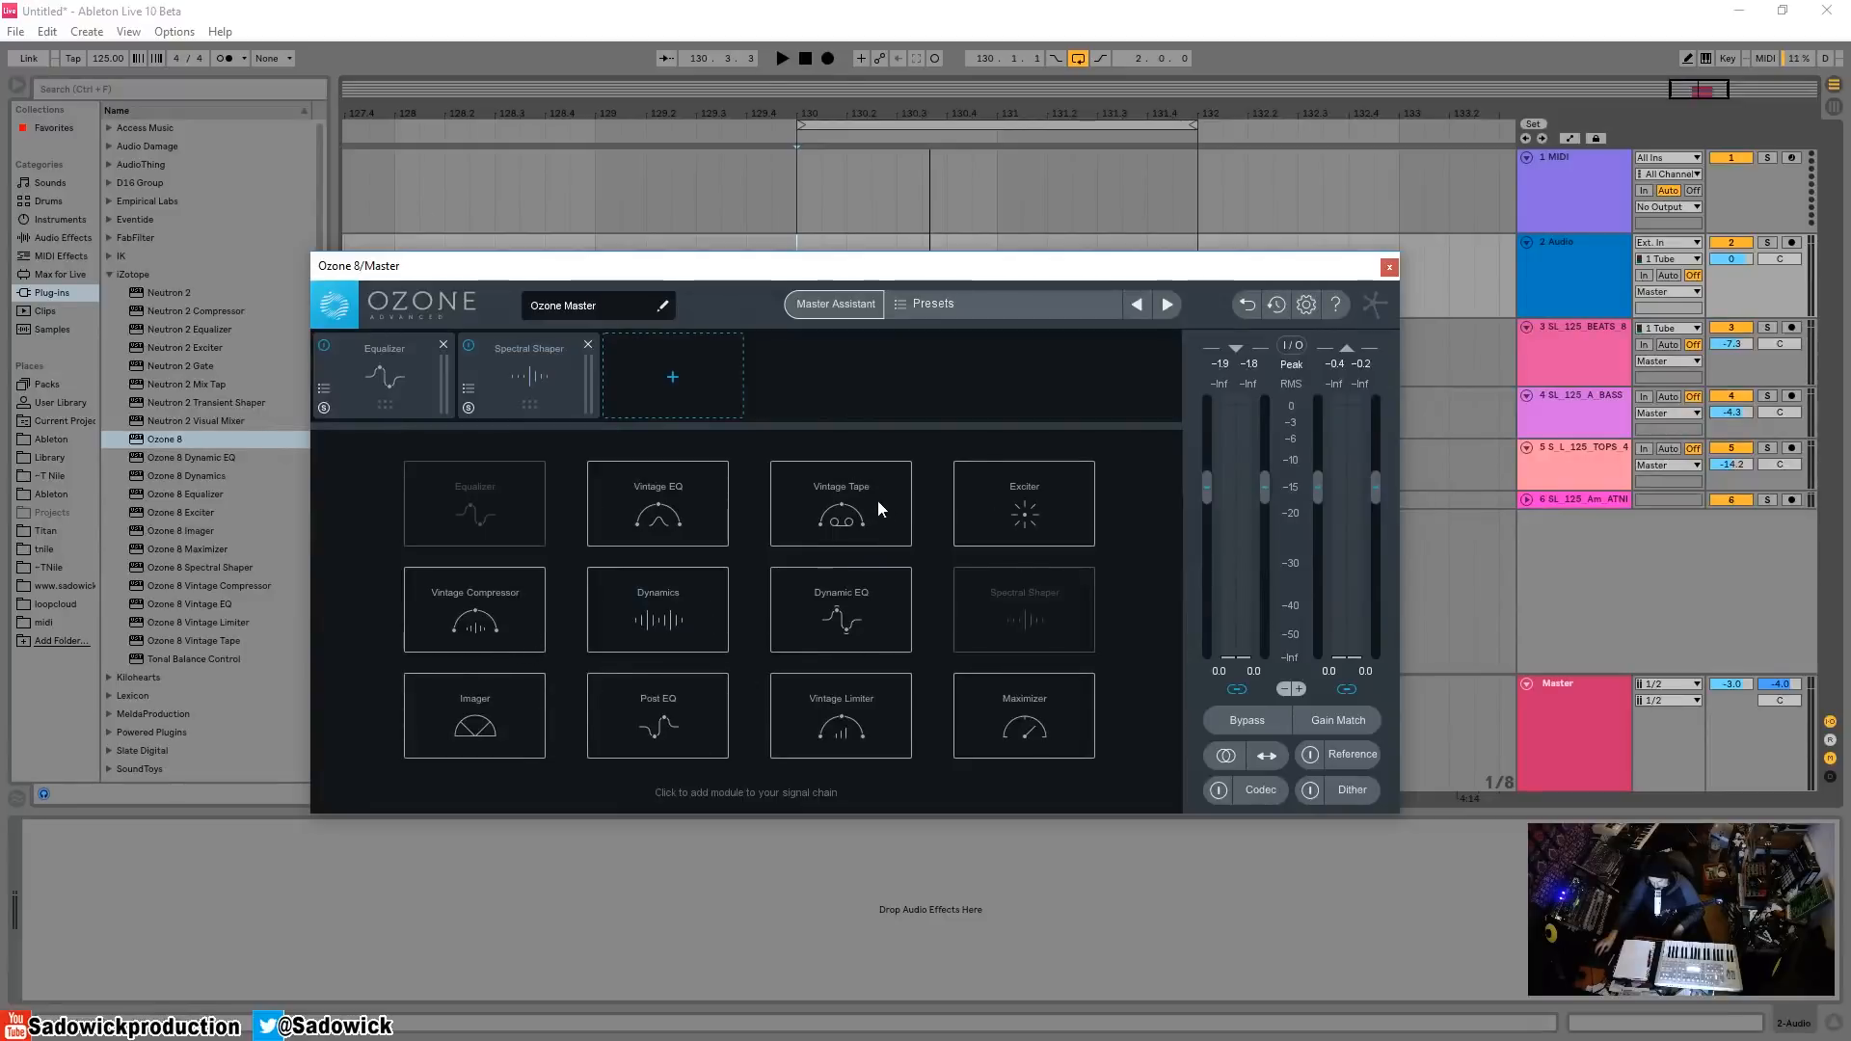
left_click(1028, 495)
left_click_drag(714, 373, 541, 359)
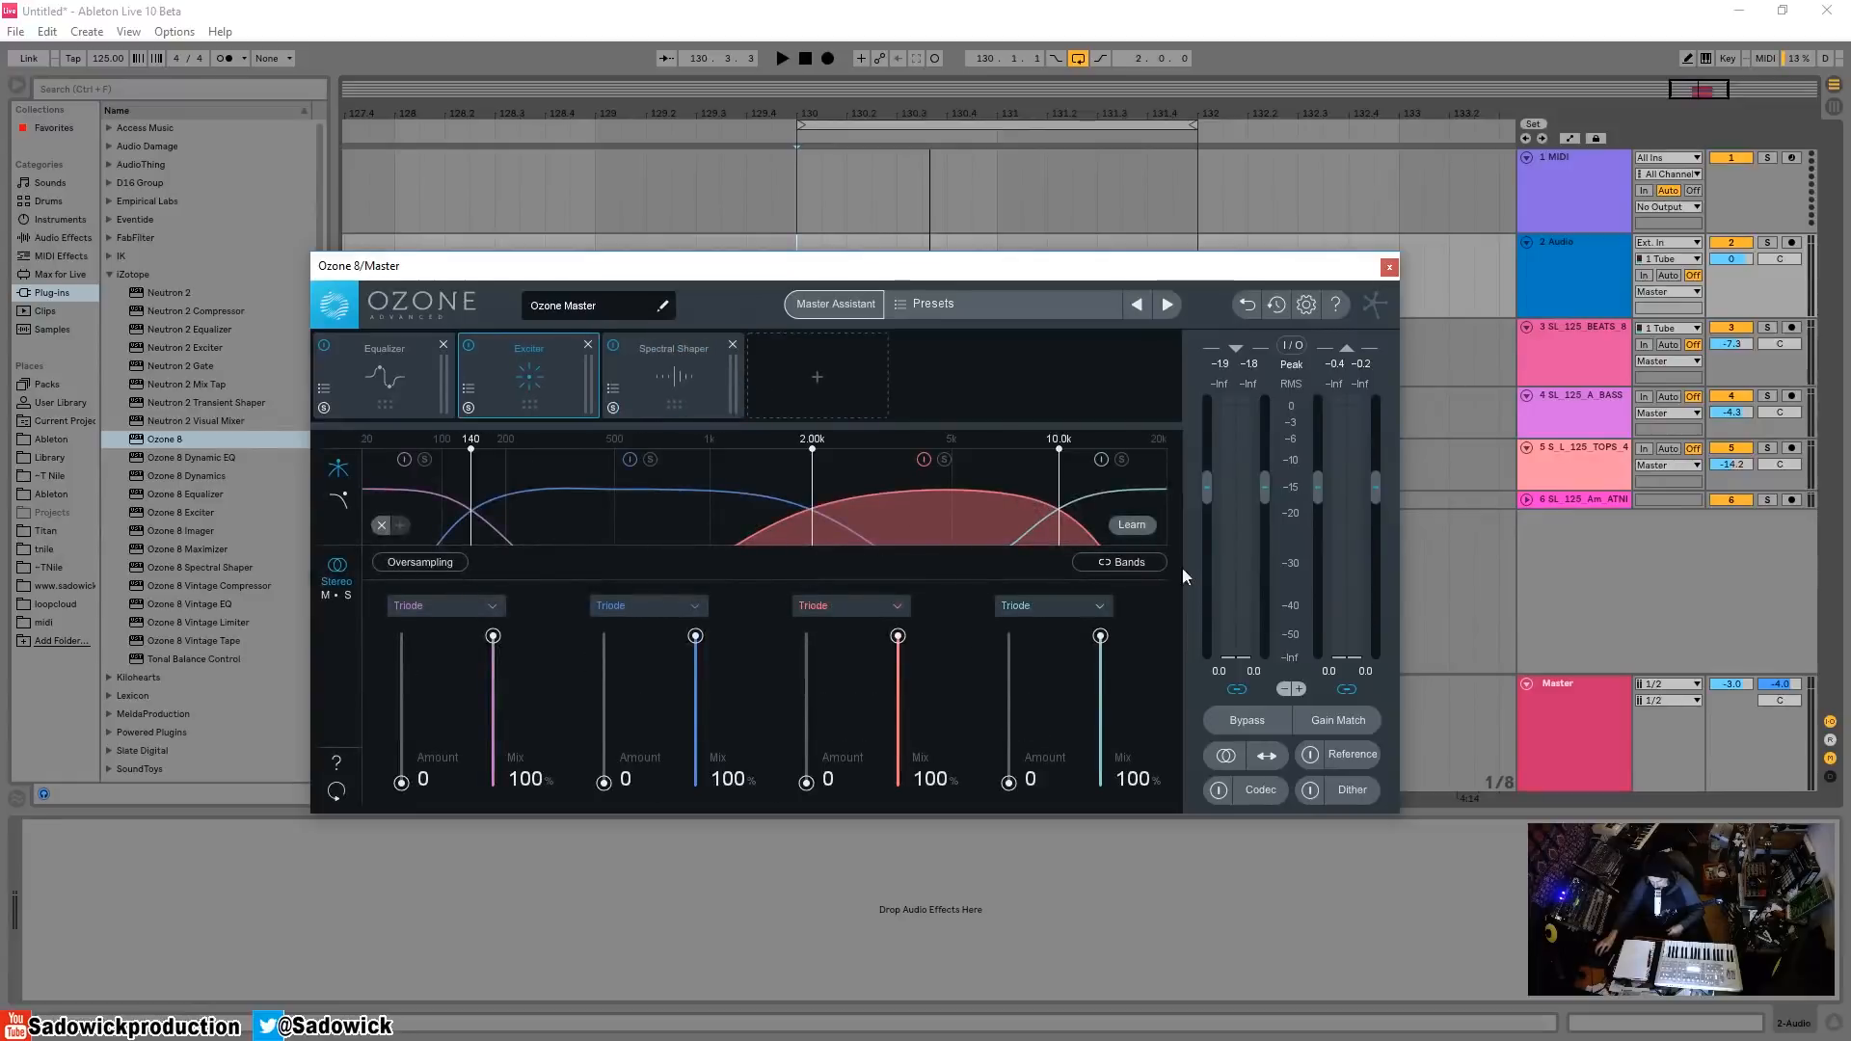
left_click_drag(806, 782, 806, 708)
left_click(691, 355)
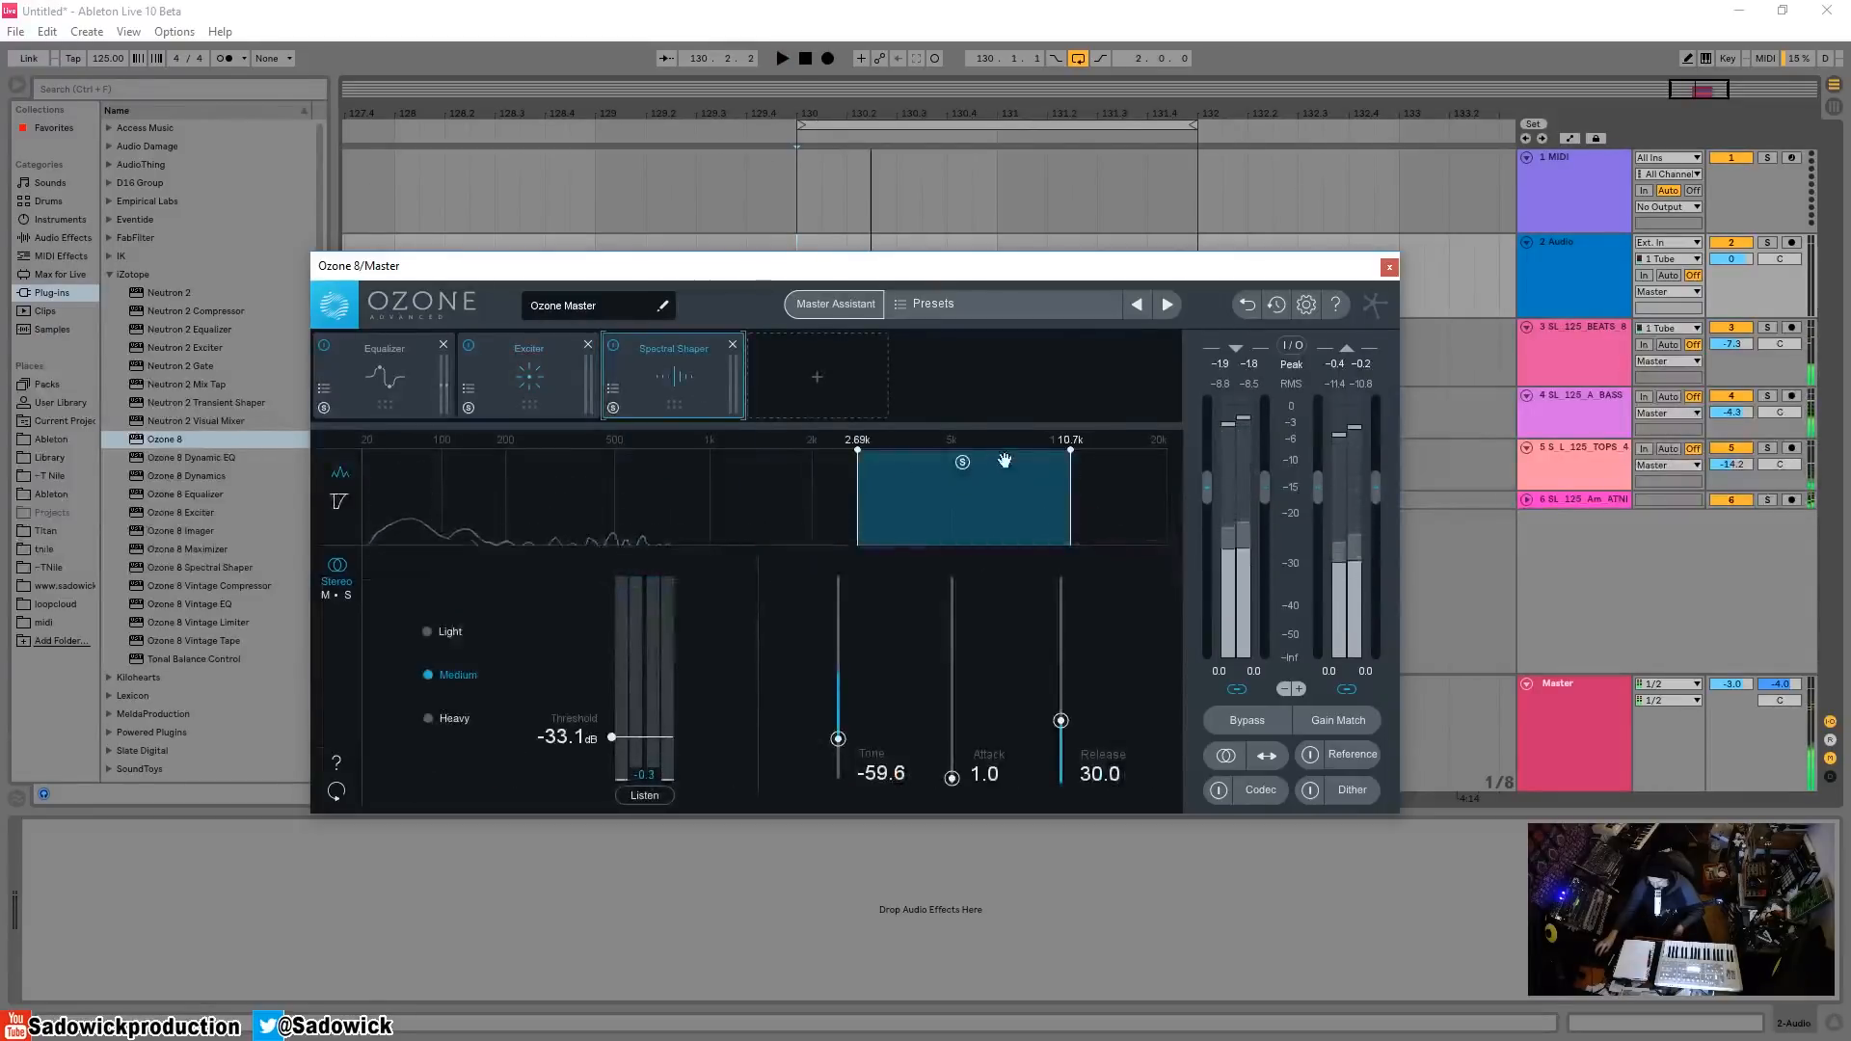
left_click(588, 343)
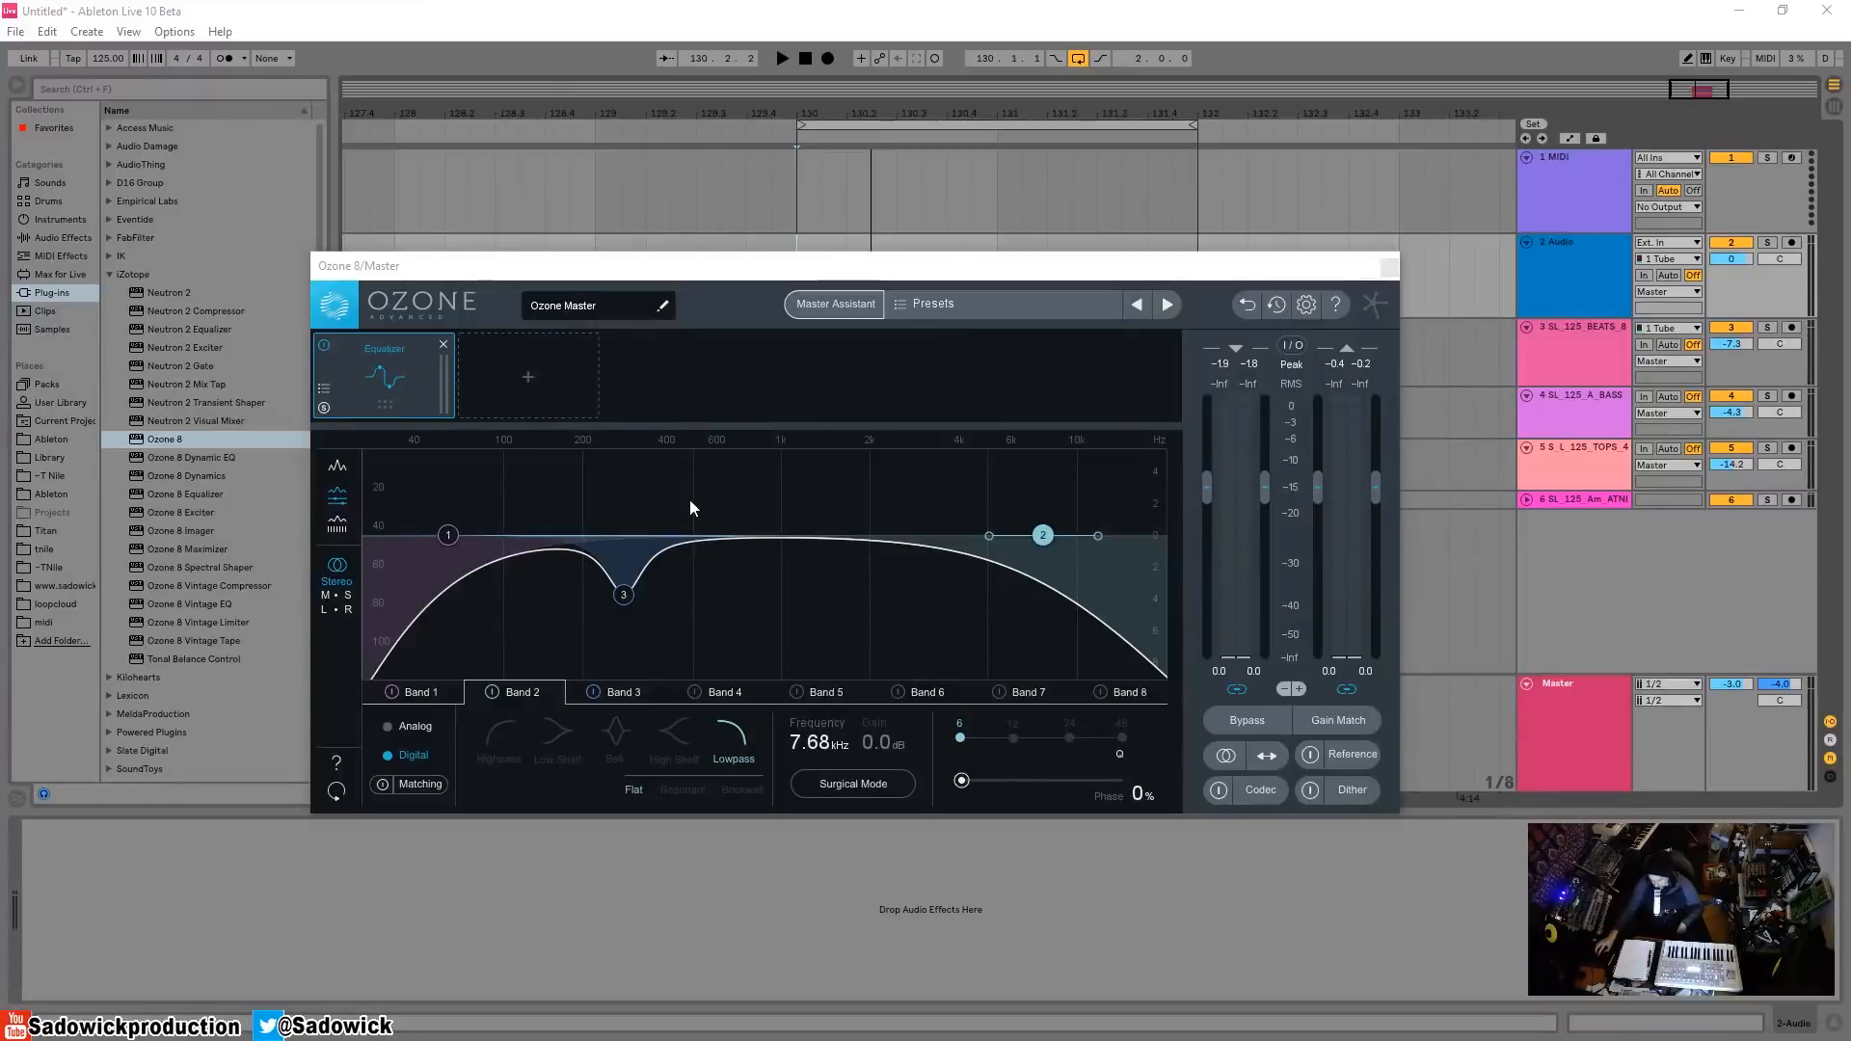
- Add an Imager after the Equalizer and collapse its four bands into a single band
left_click(511, 359)
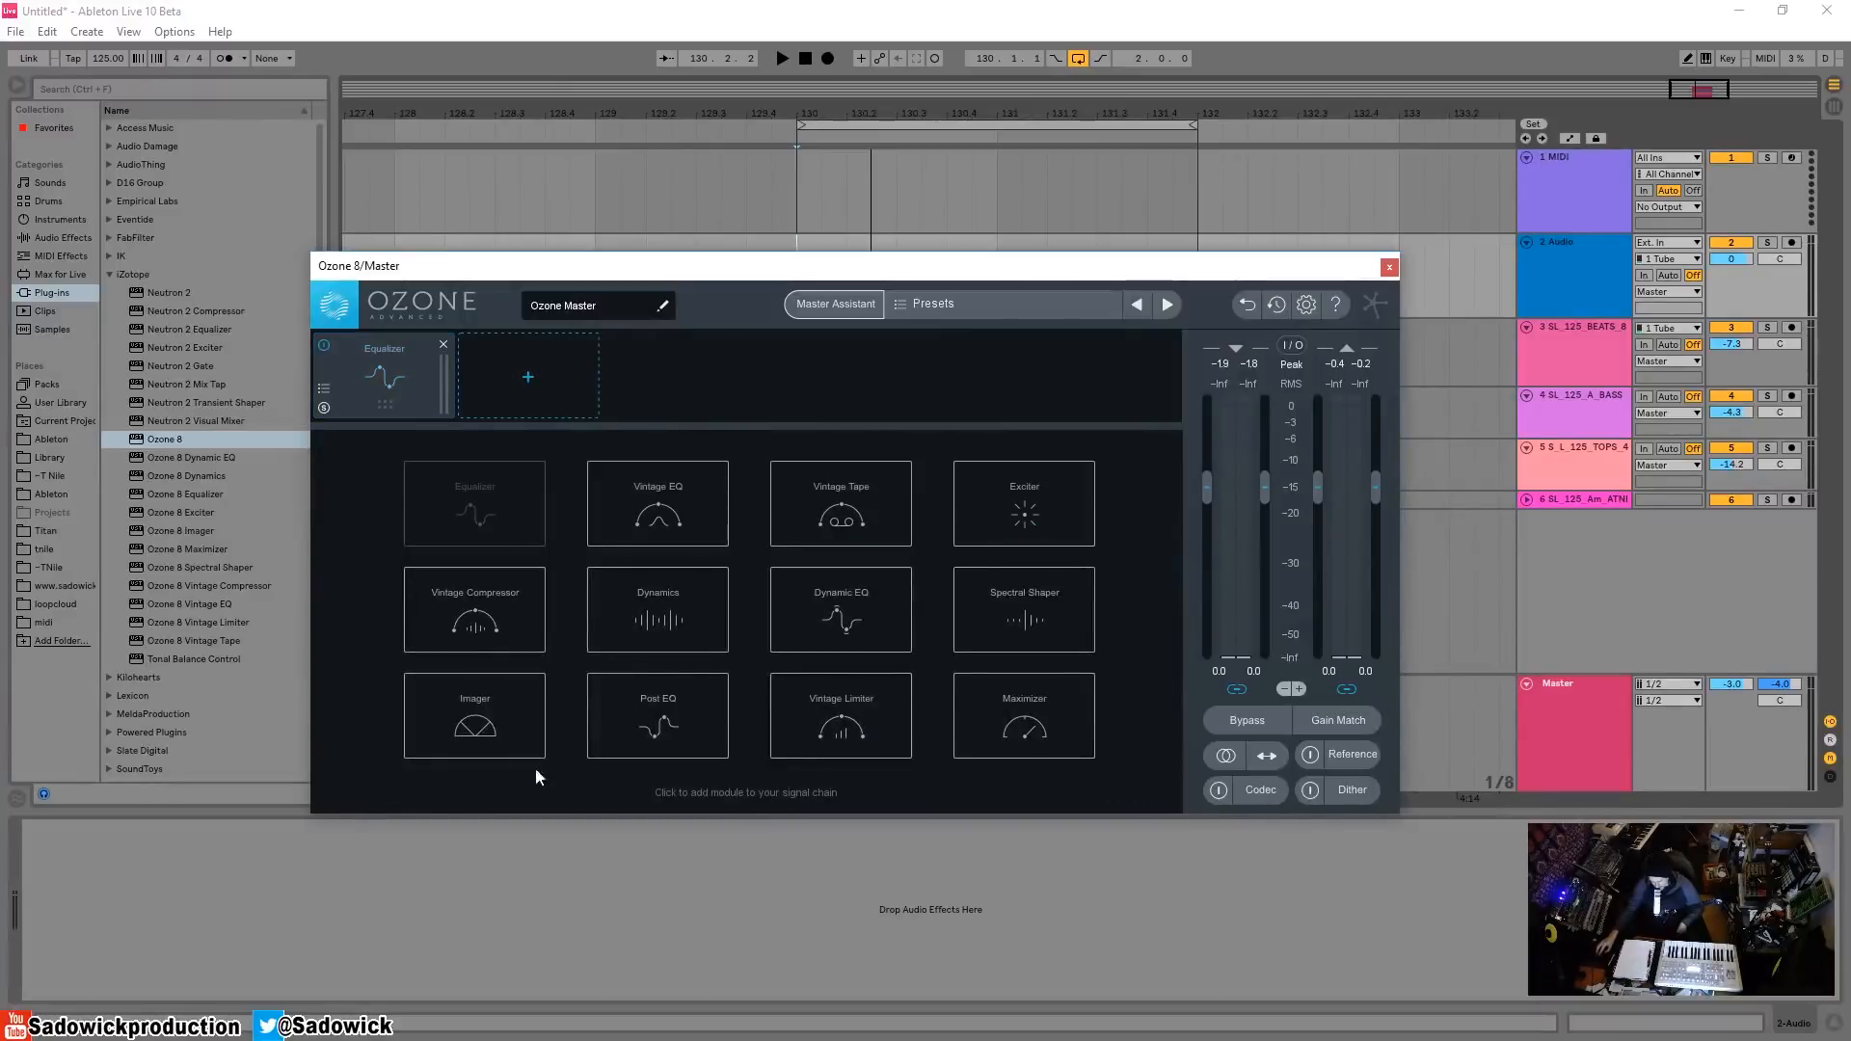
left_click(477, 718)
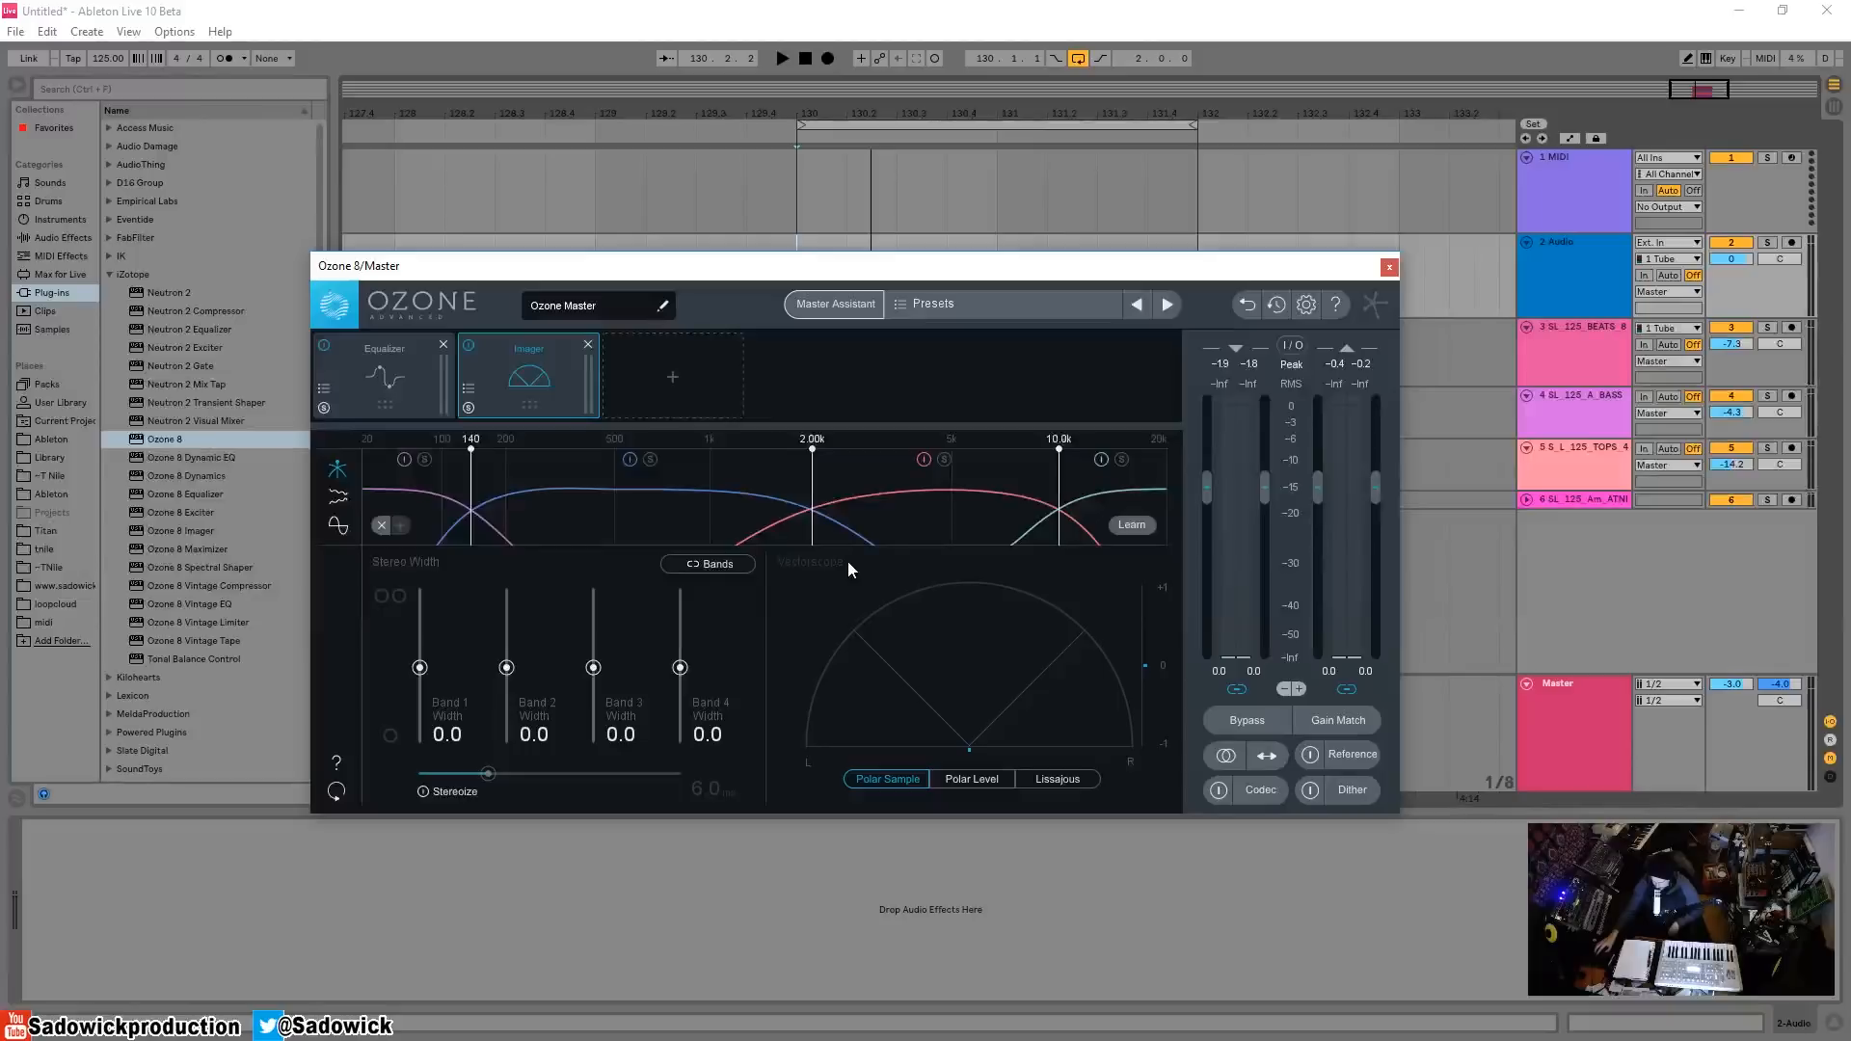
left_click(381, 526)
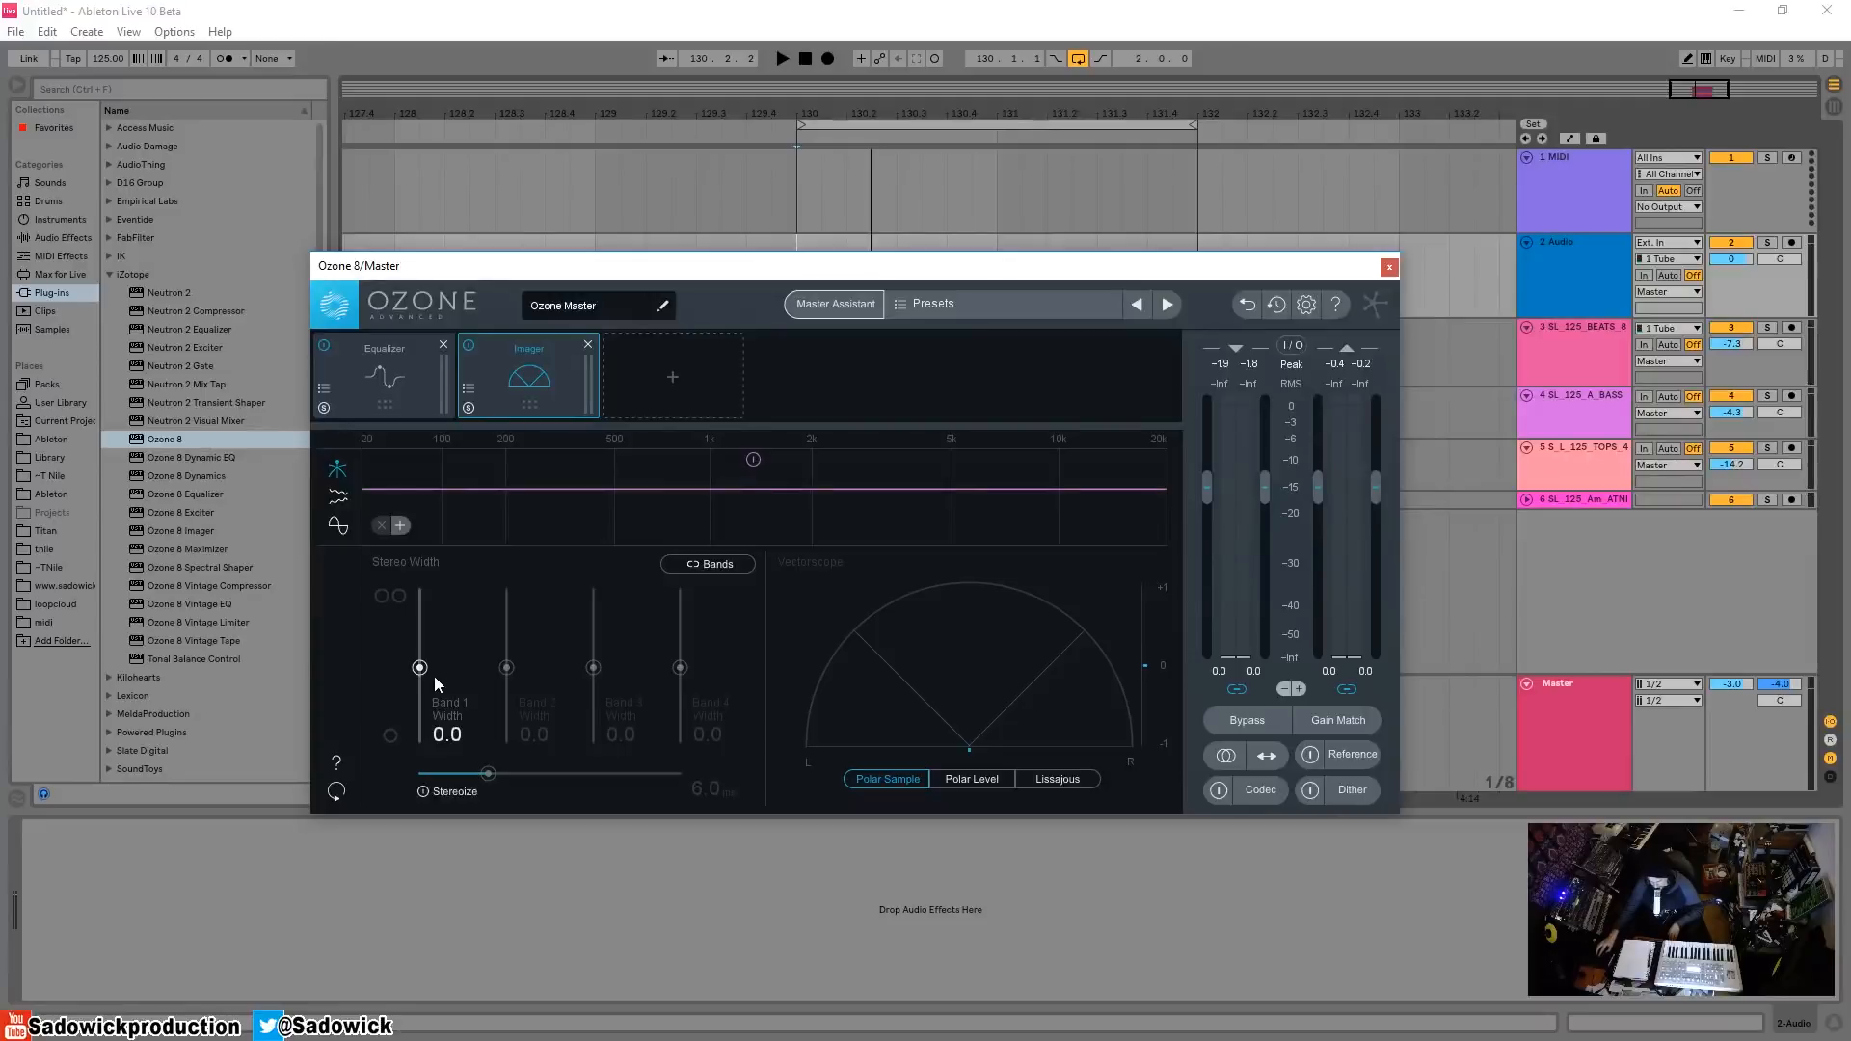
- Audition the Imager's Band 1 width at 100 and at -100 while watching the vectorscope
key("space")
left_click_drag(419, 667, 415, 578)
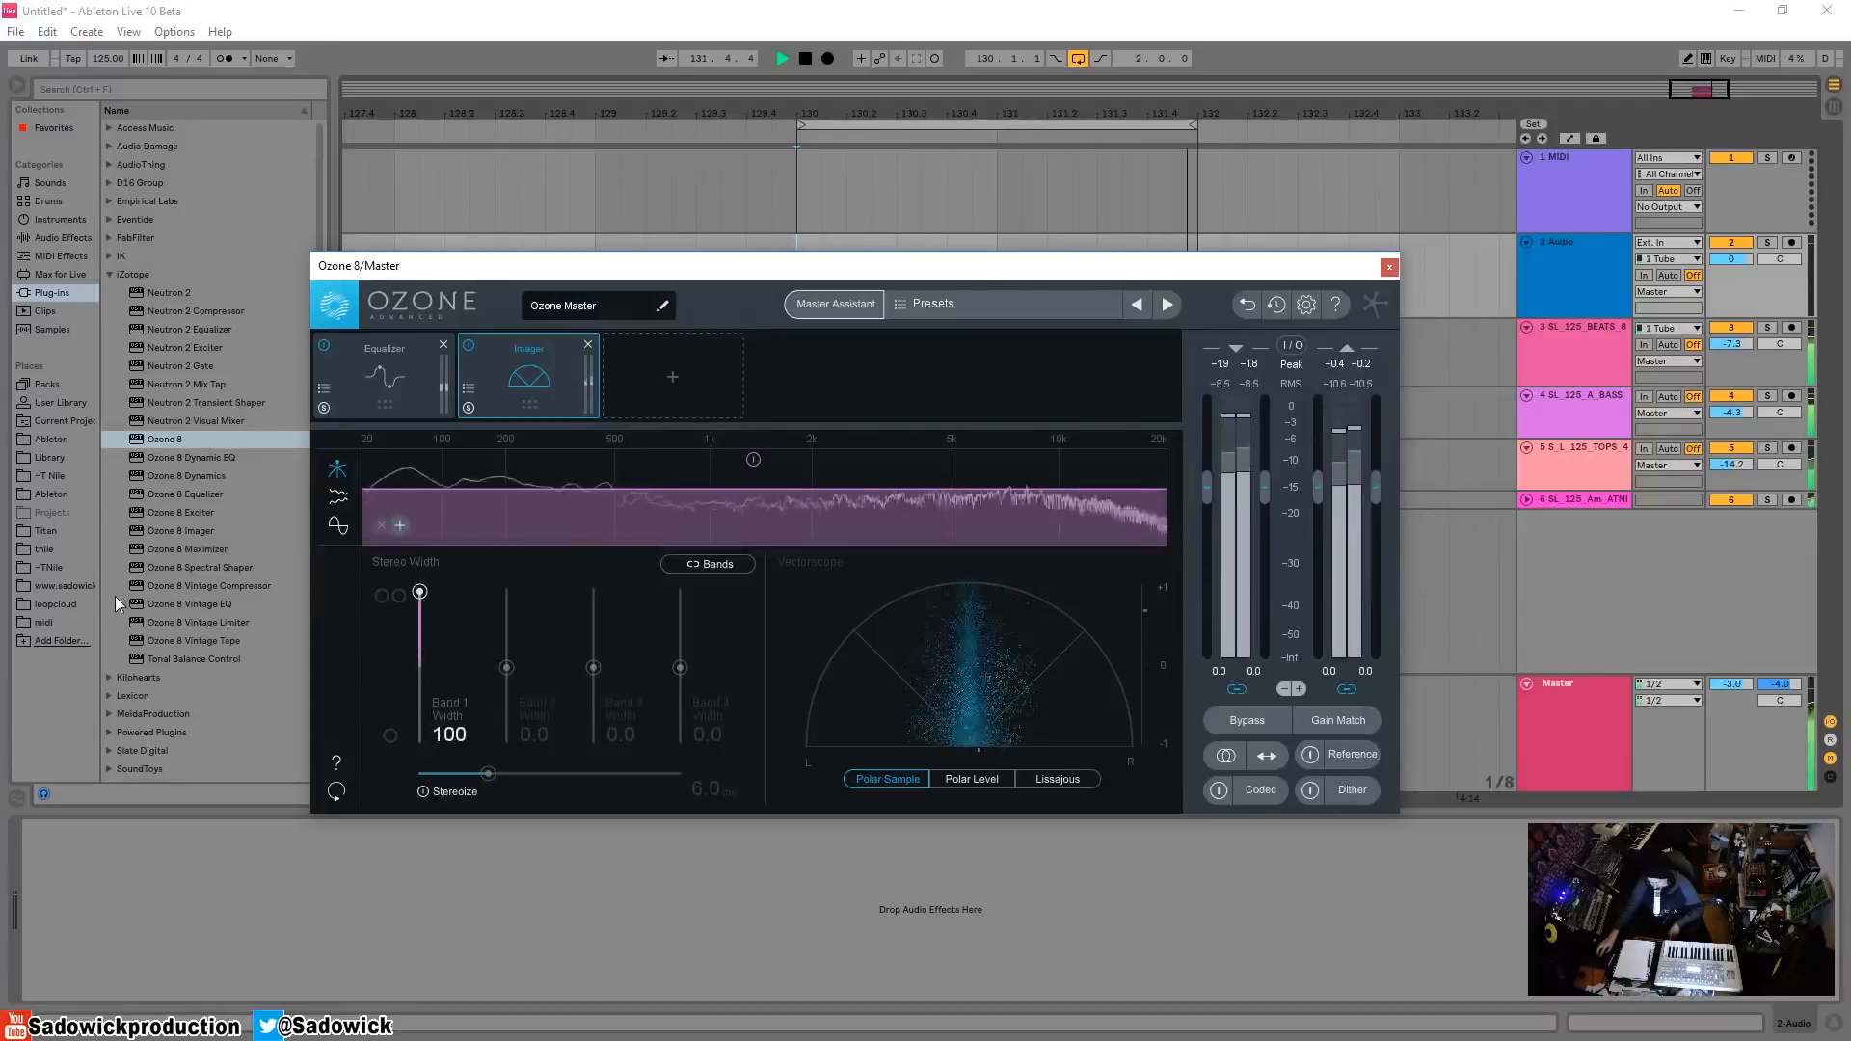
left_click_drag(420, 591, 421, 762)
key("space")
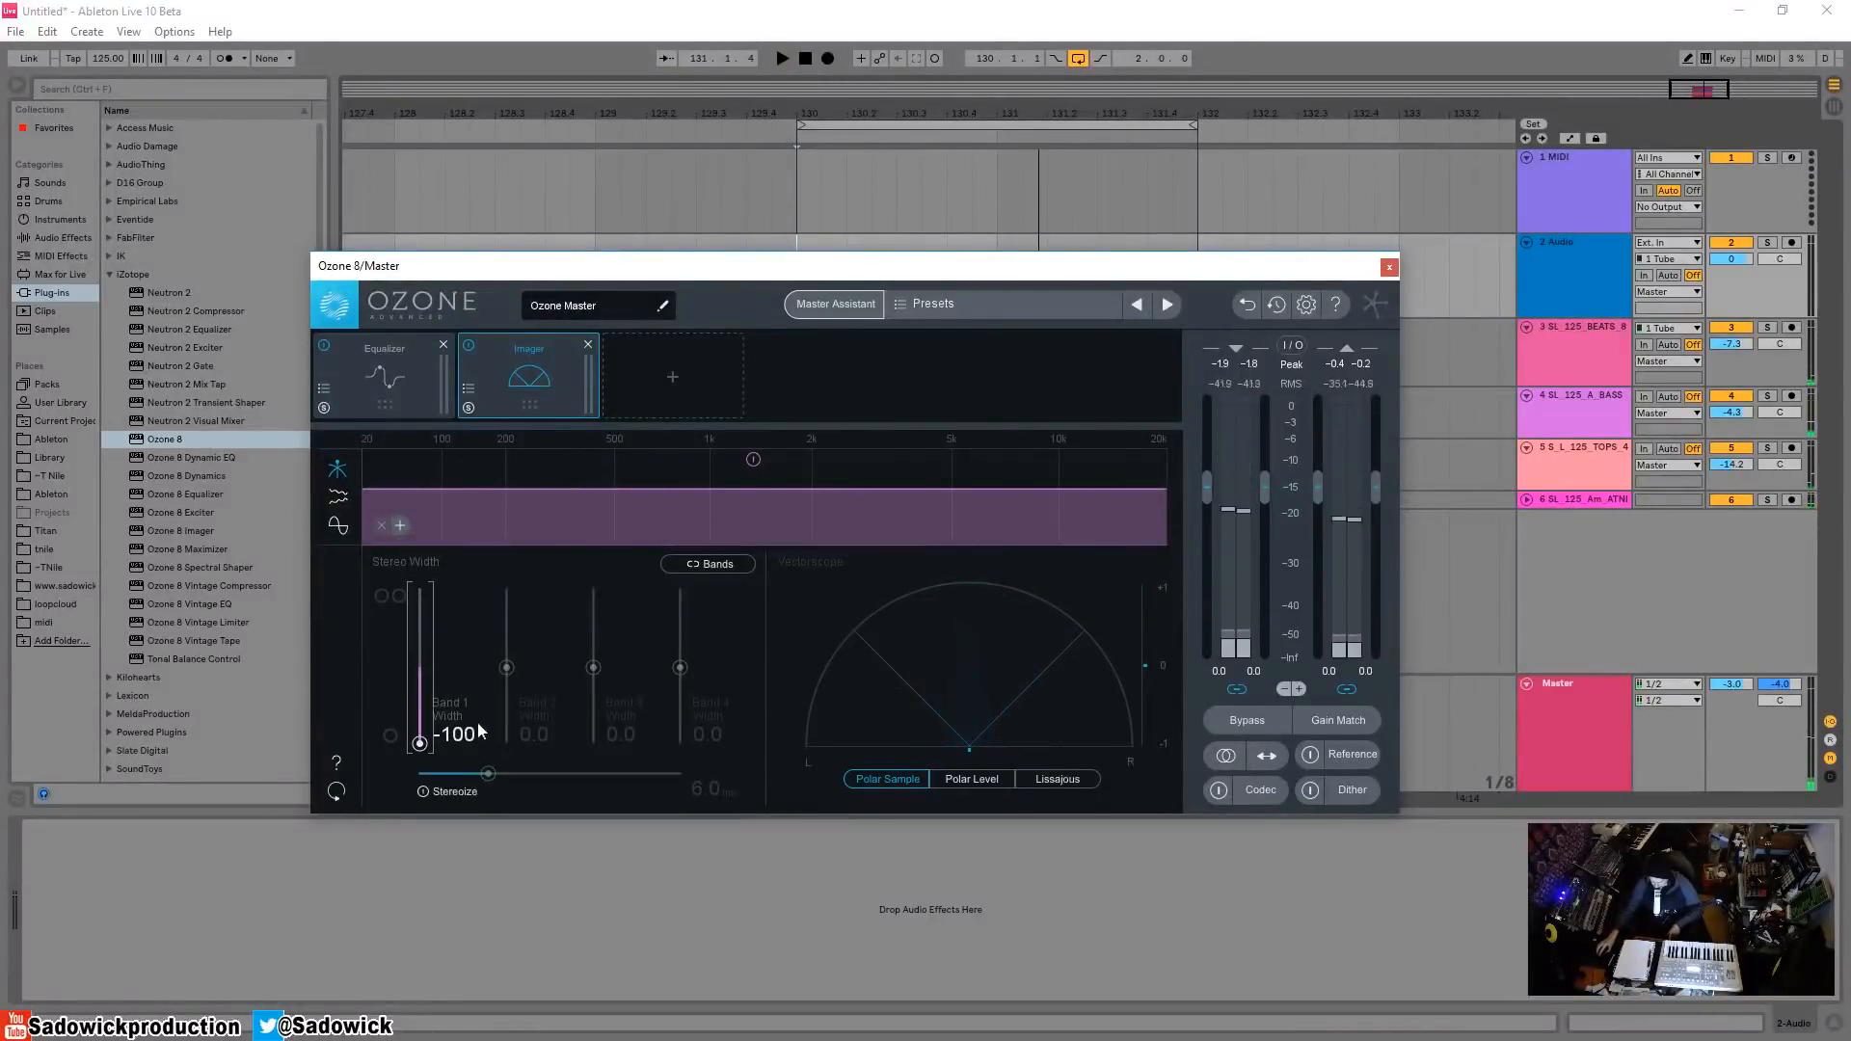
key("space")
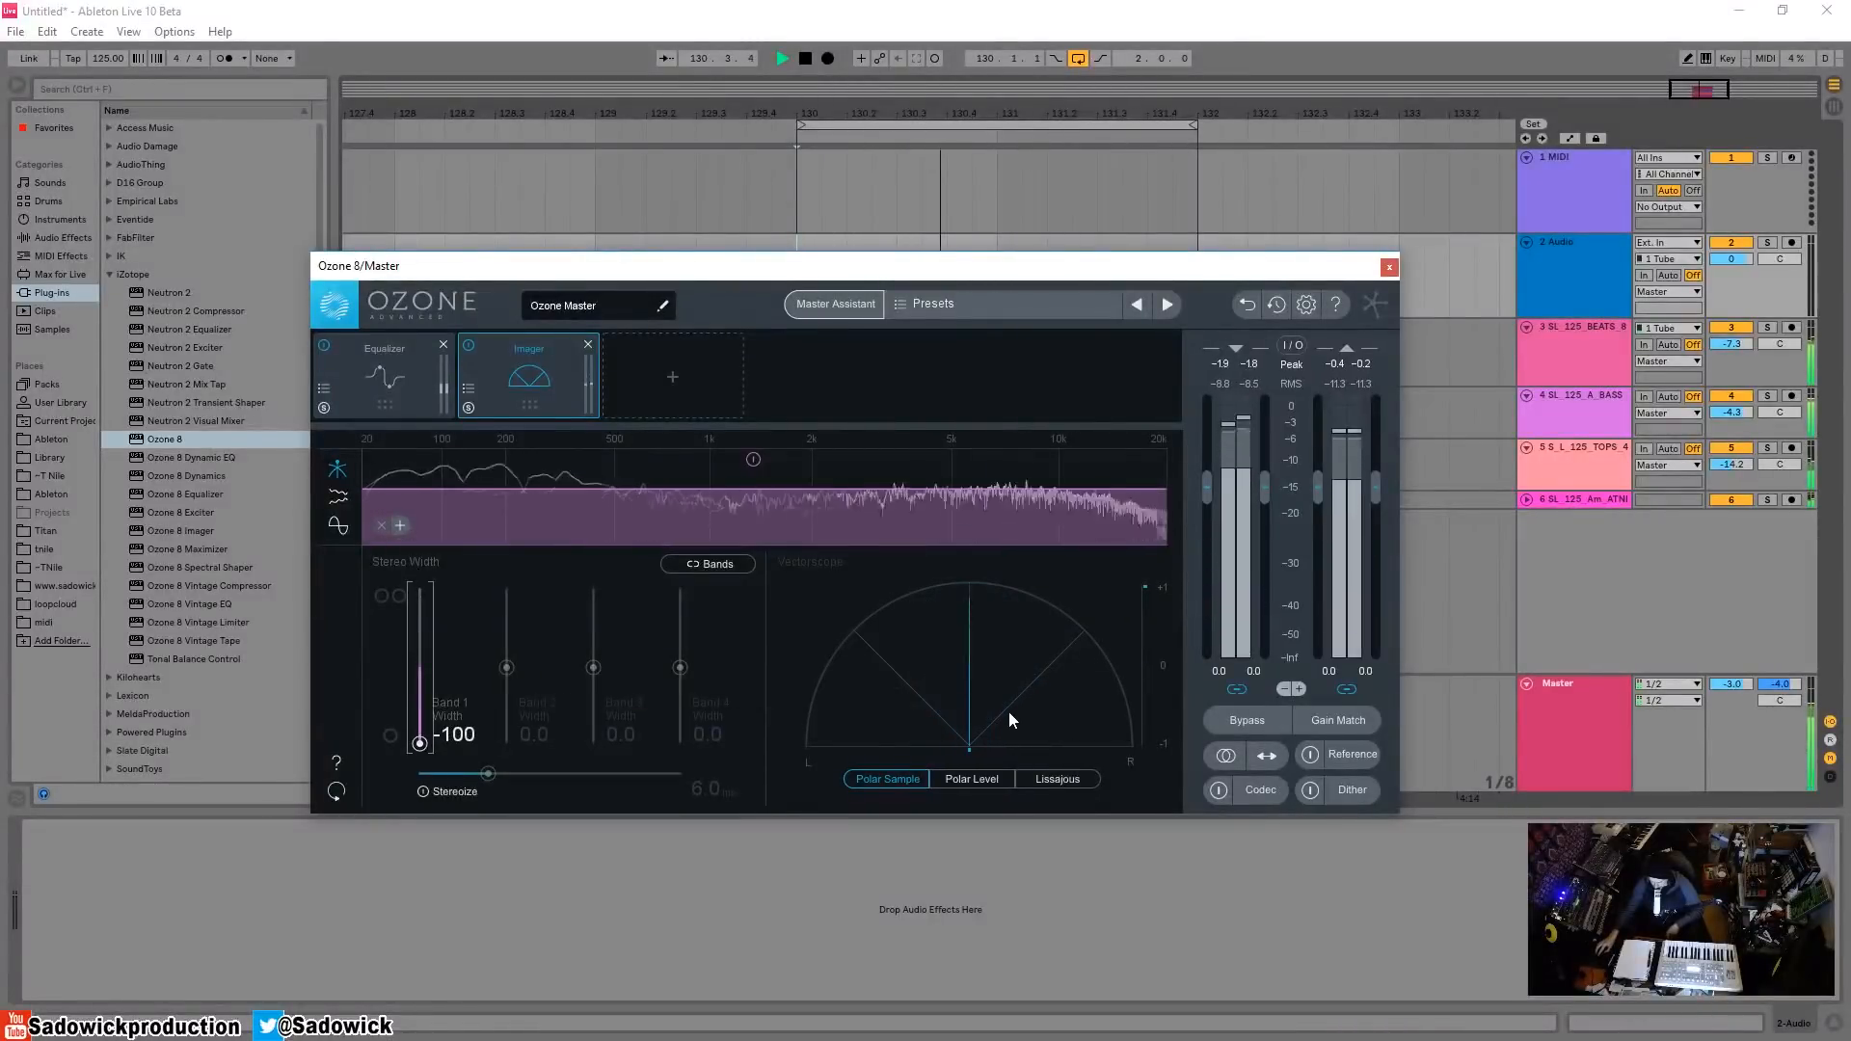
key("space")
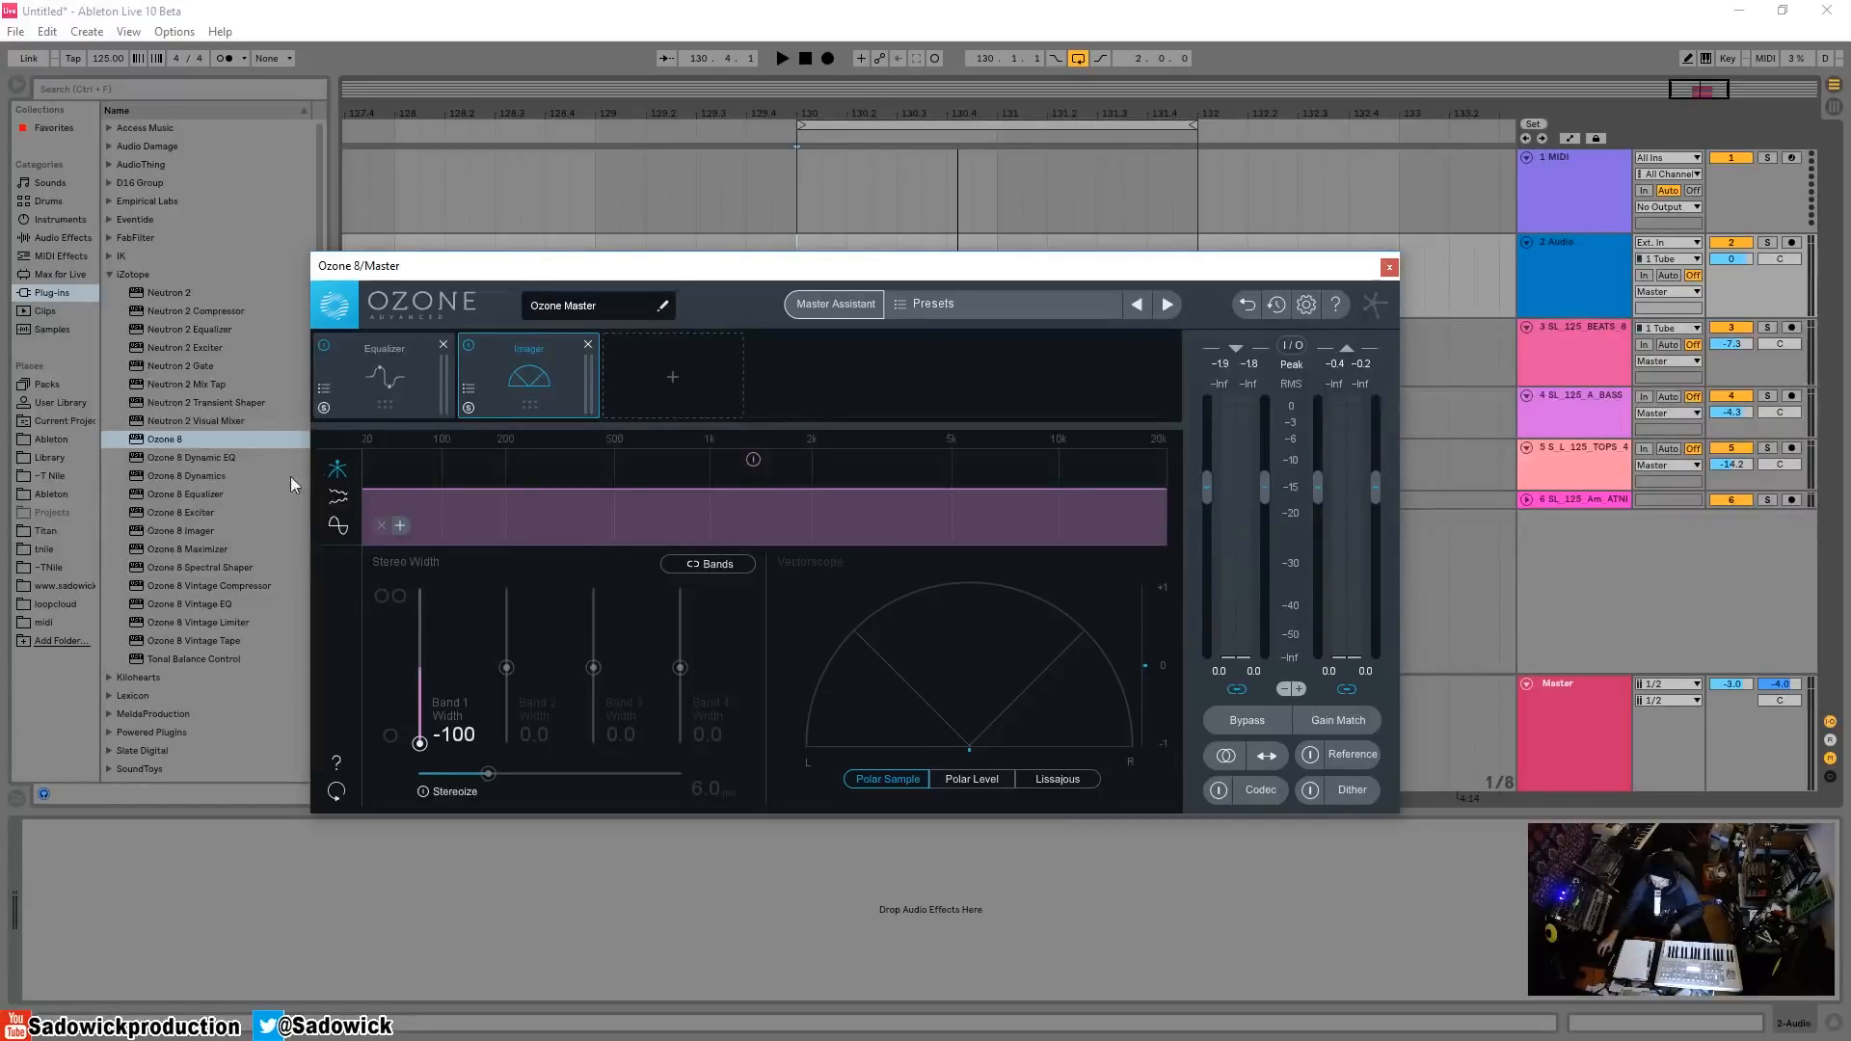
- Show the Imager's stereo spectrum, reset Band 1 width to 0, and check the correlation trace during playback
left_click(336, 501)
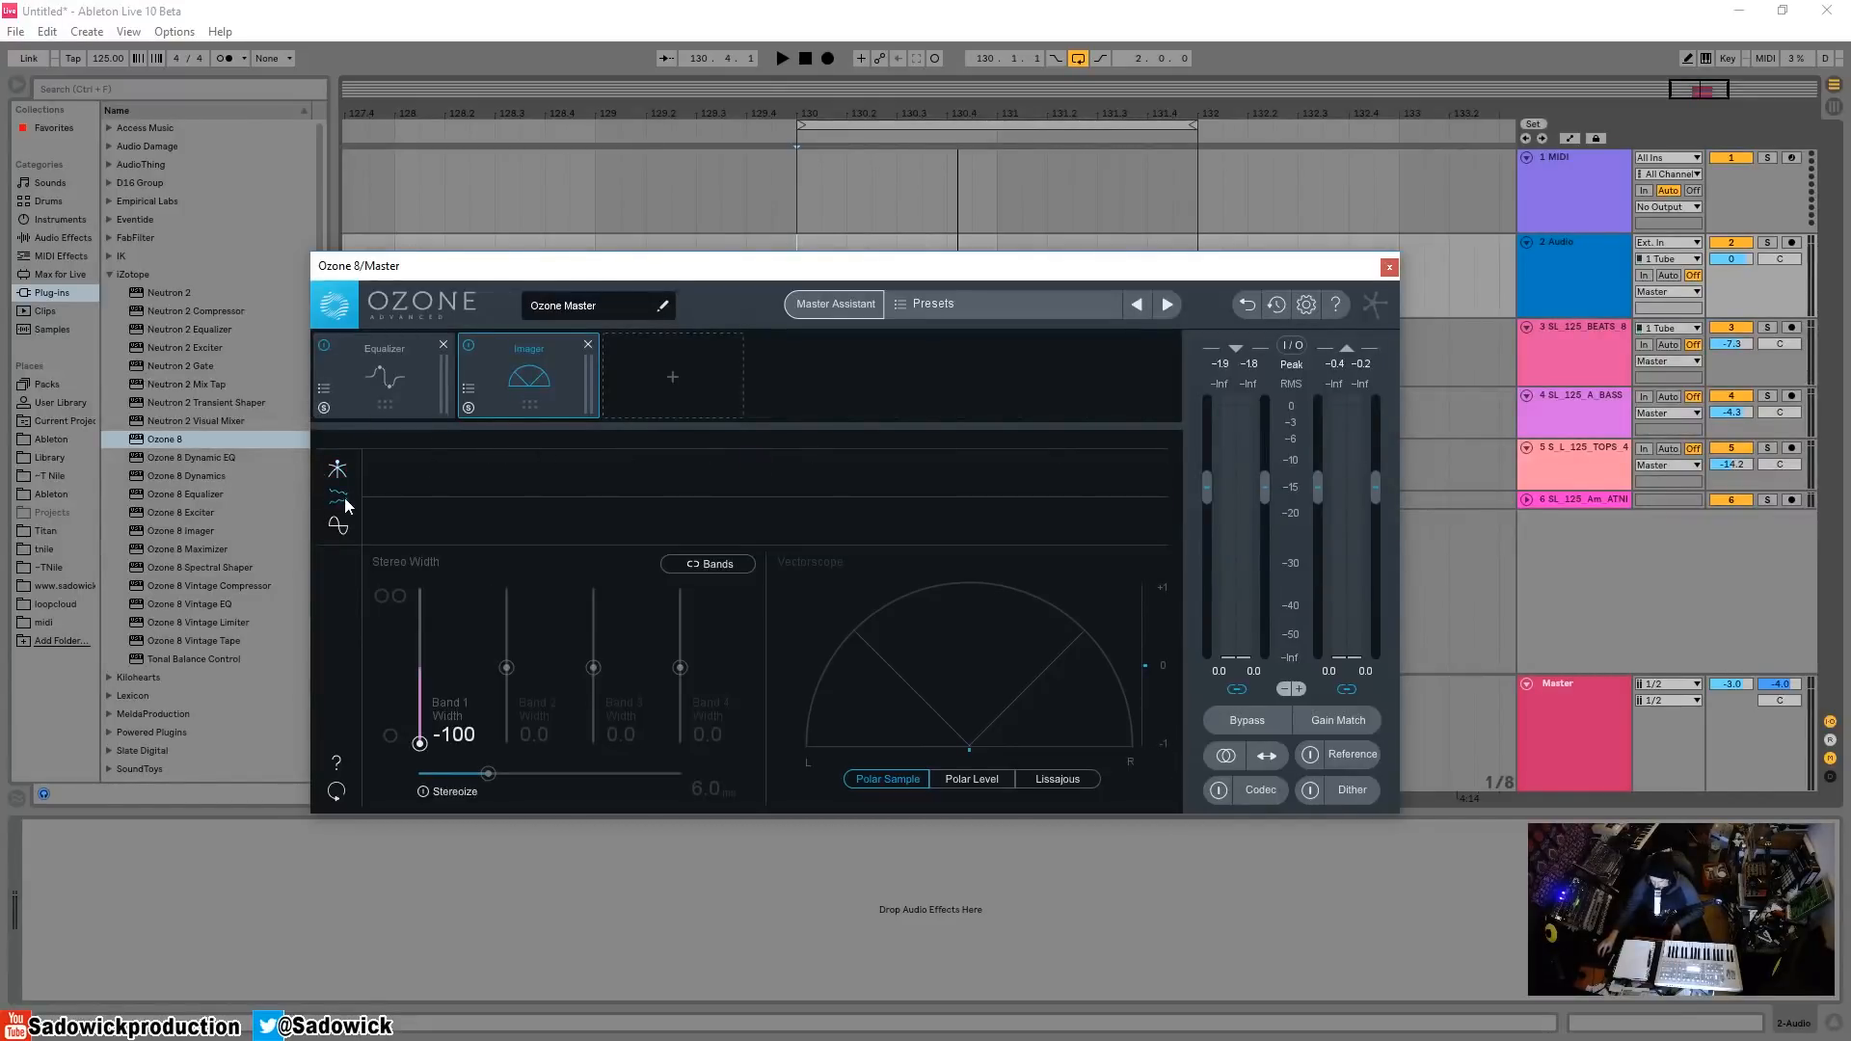
key("space")
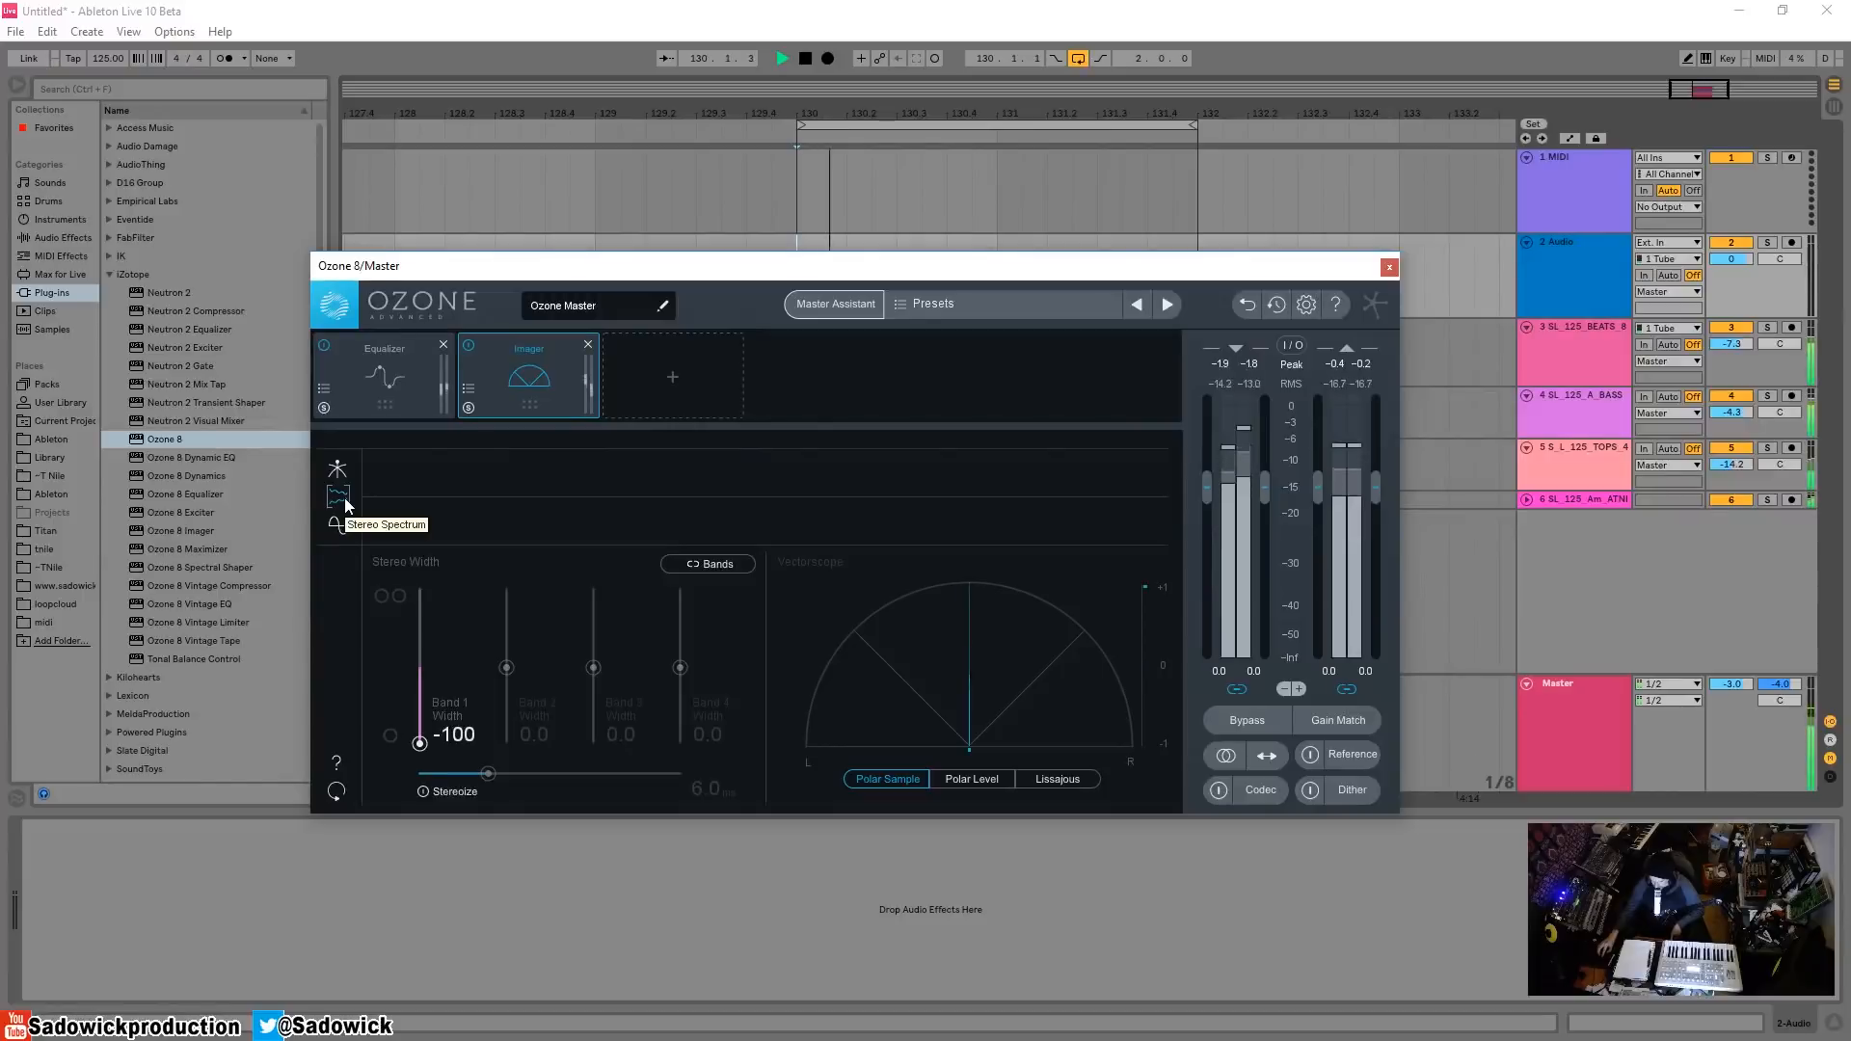
key("space")
double_click(419, 733)
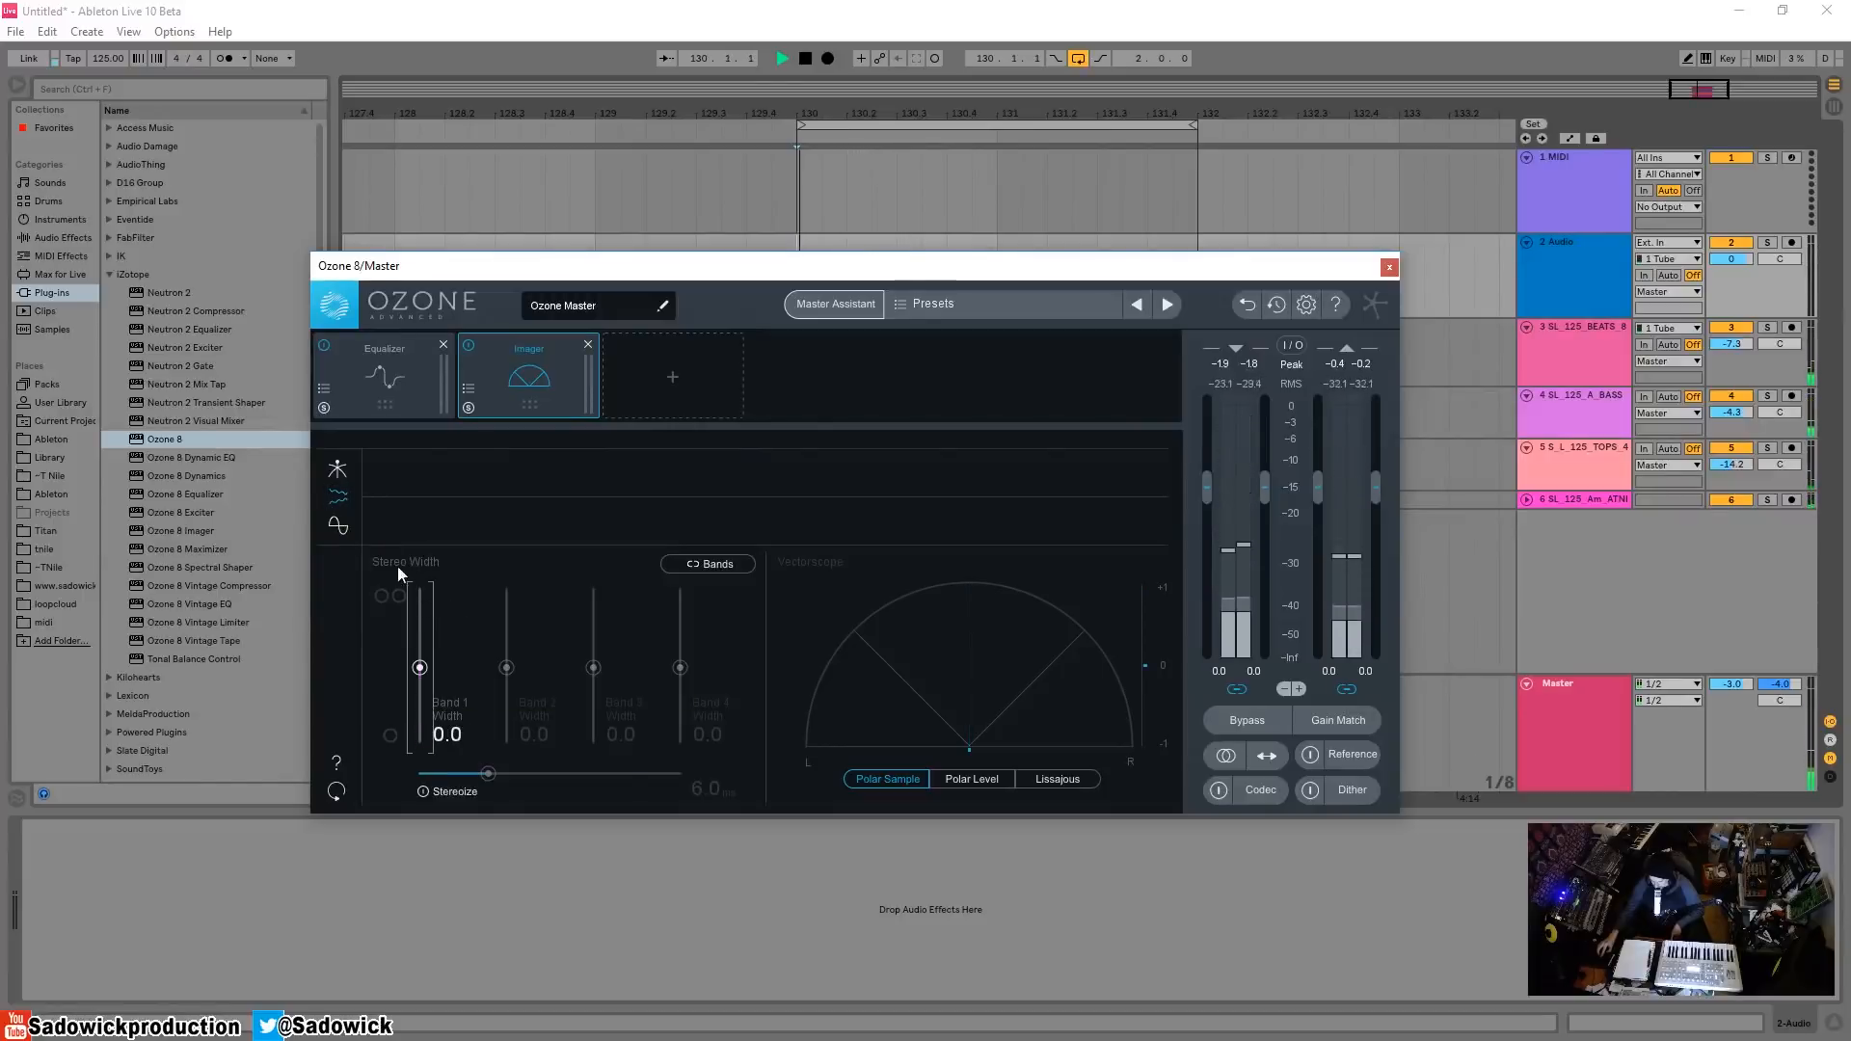
key("space")
left_click(337, 525)
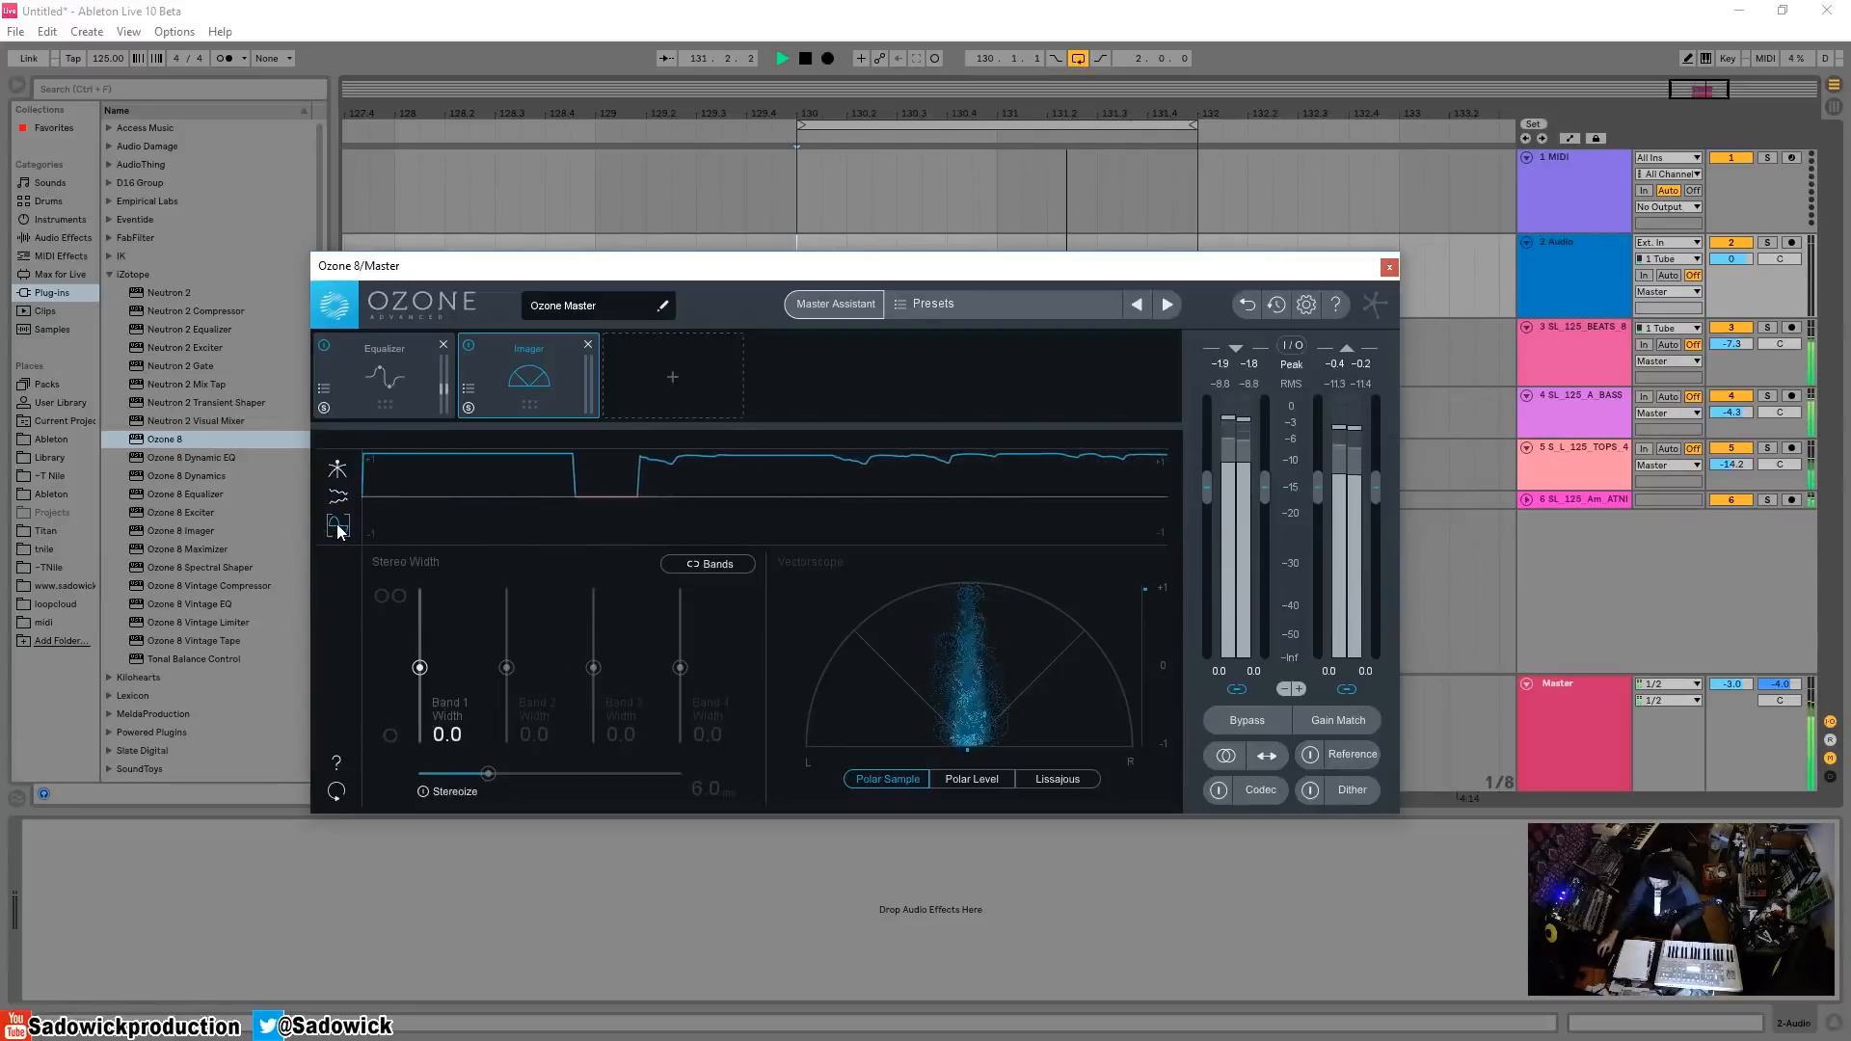
key("space")
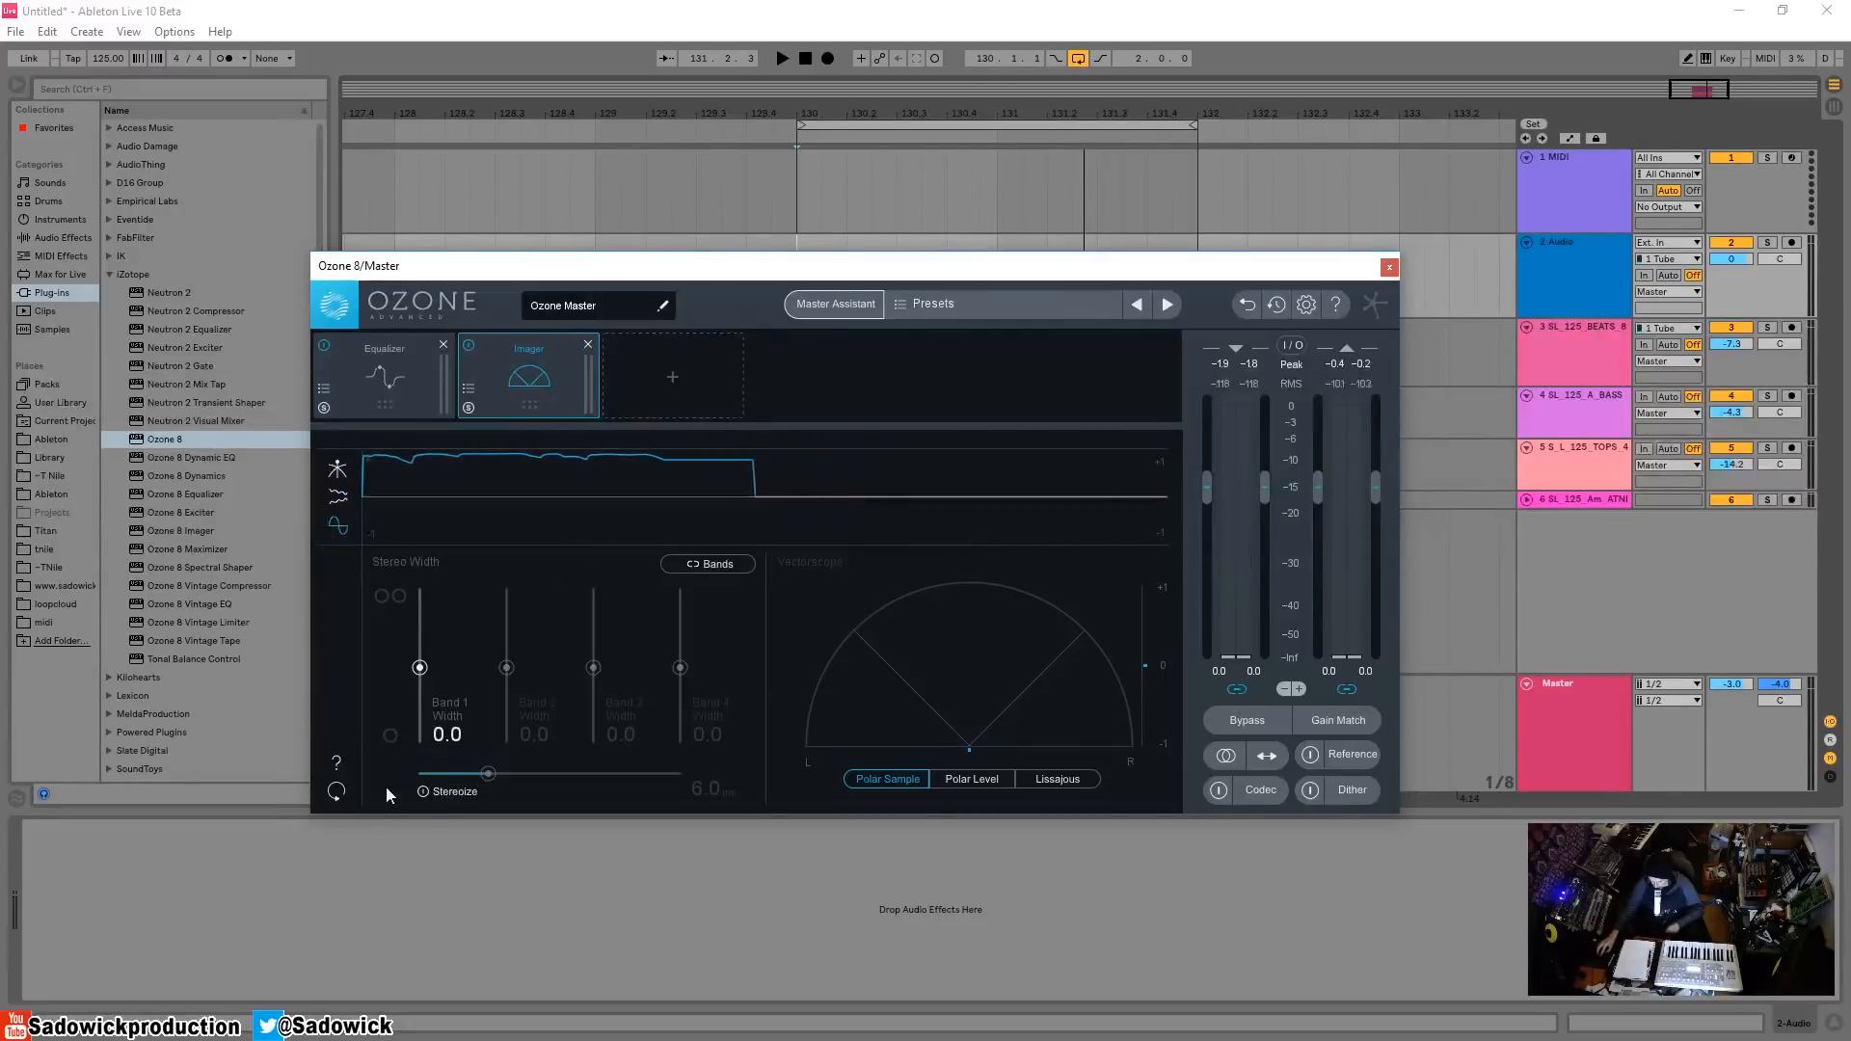
- Return the Imager to its crossover view, split it back into four bands, and audition Band 1 soloed
left_click(338, 472)
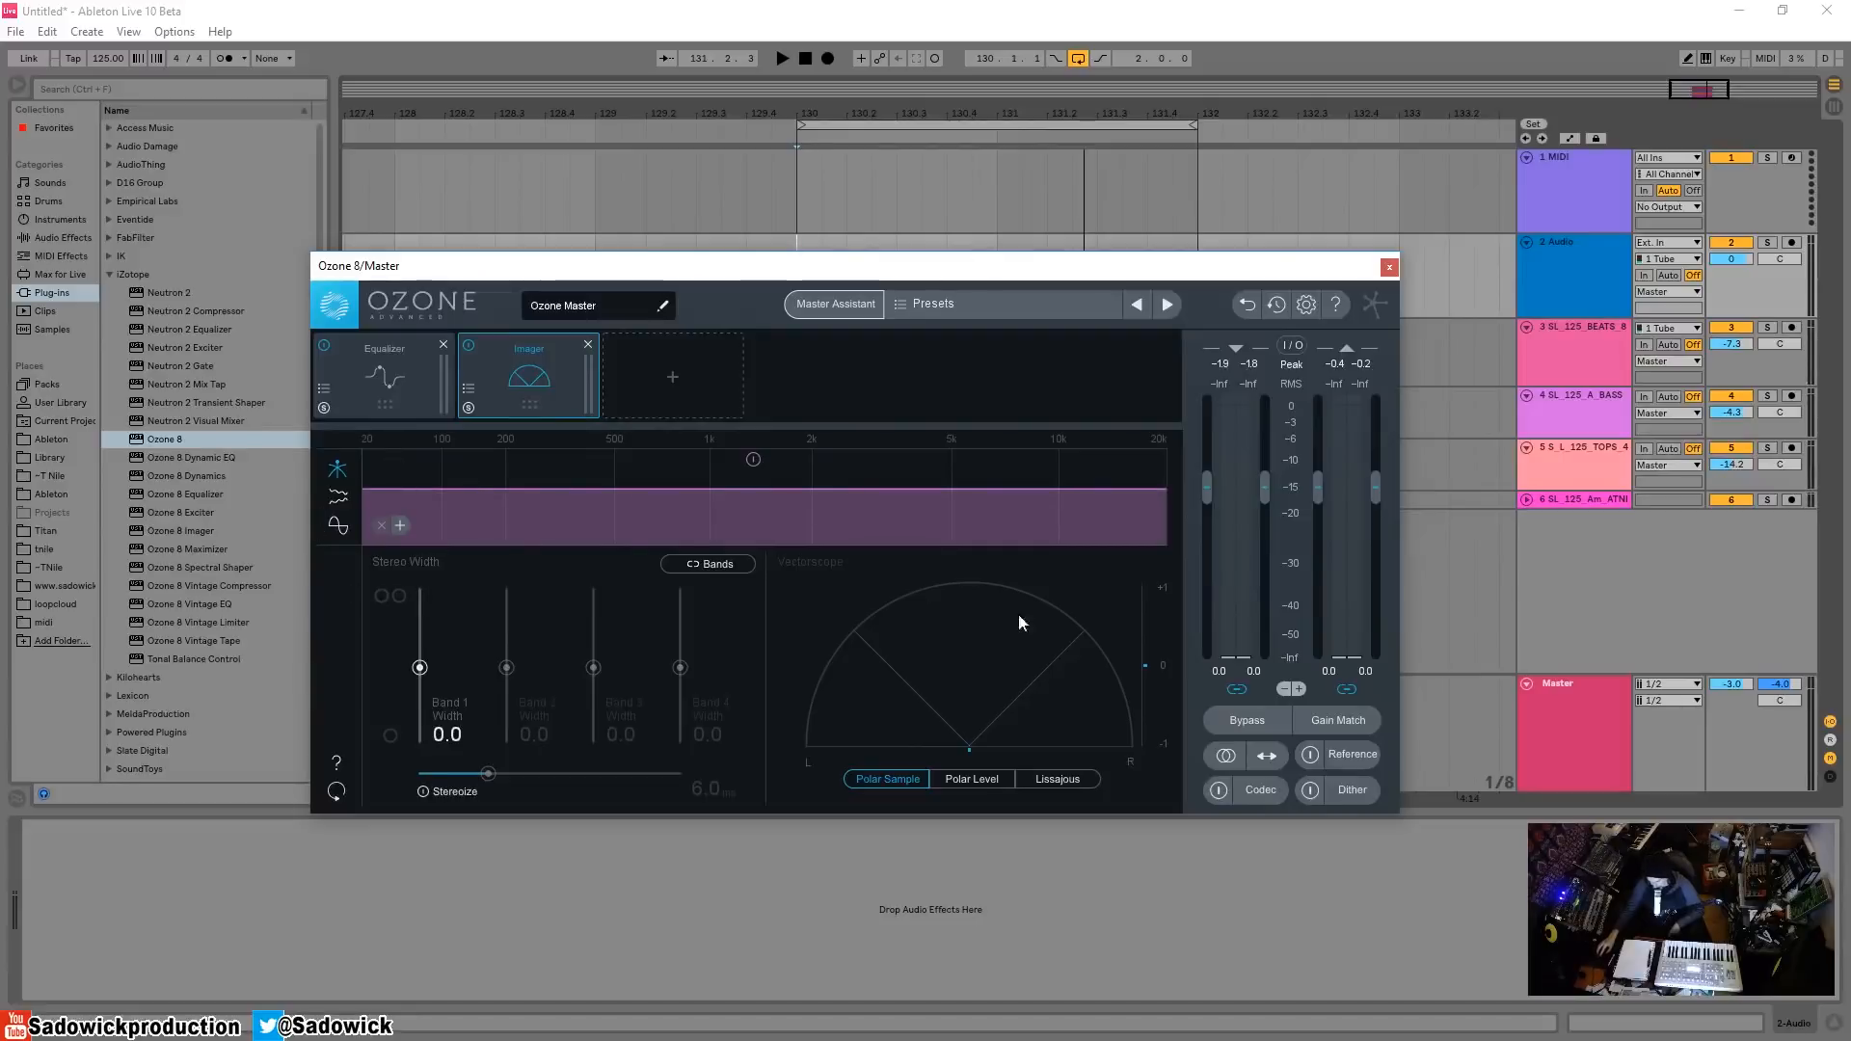
left_click(401, 529)
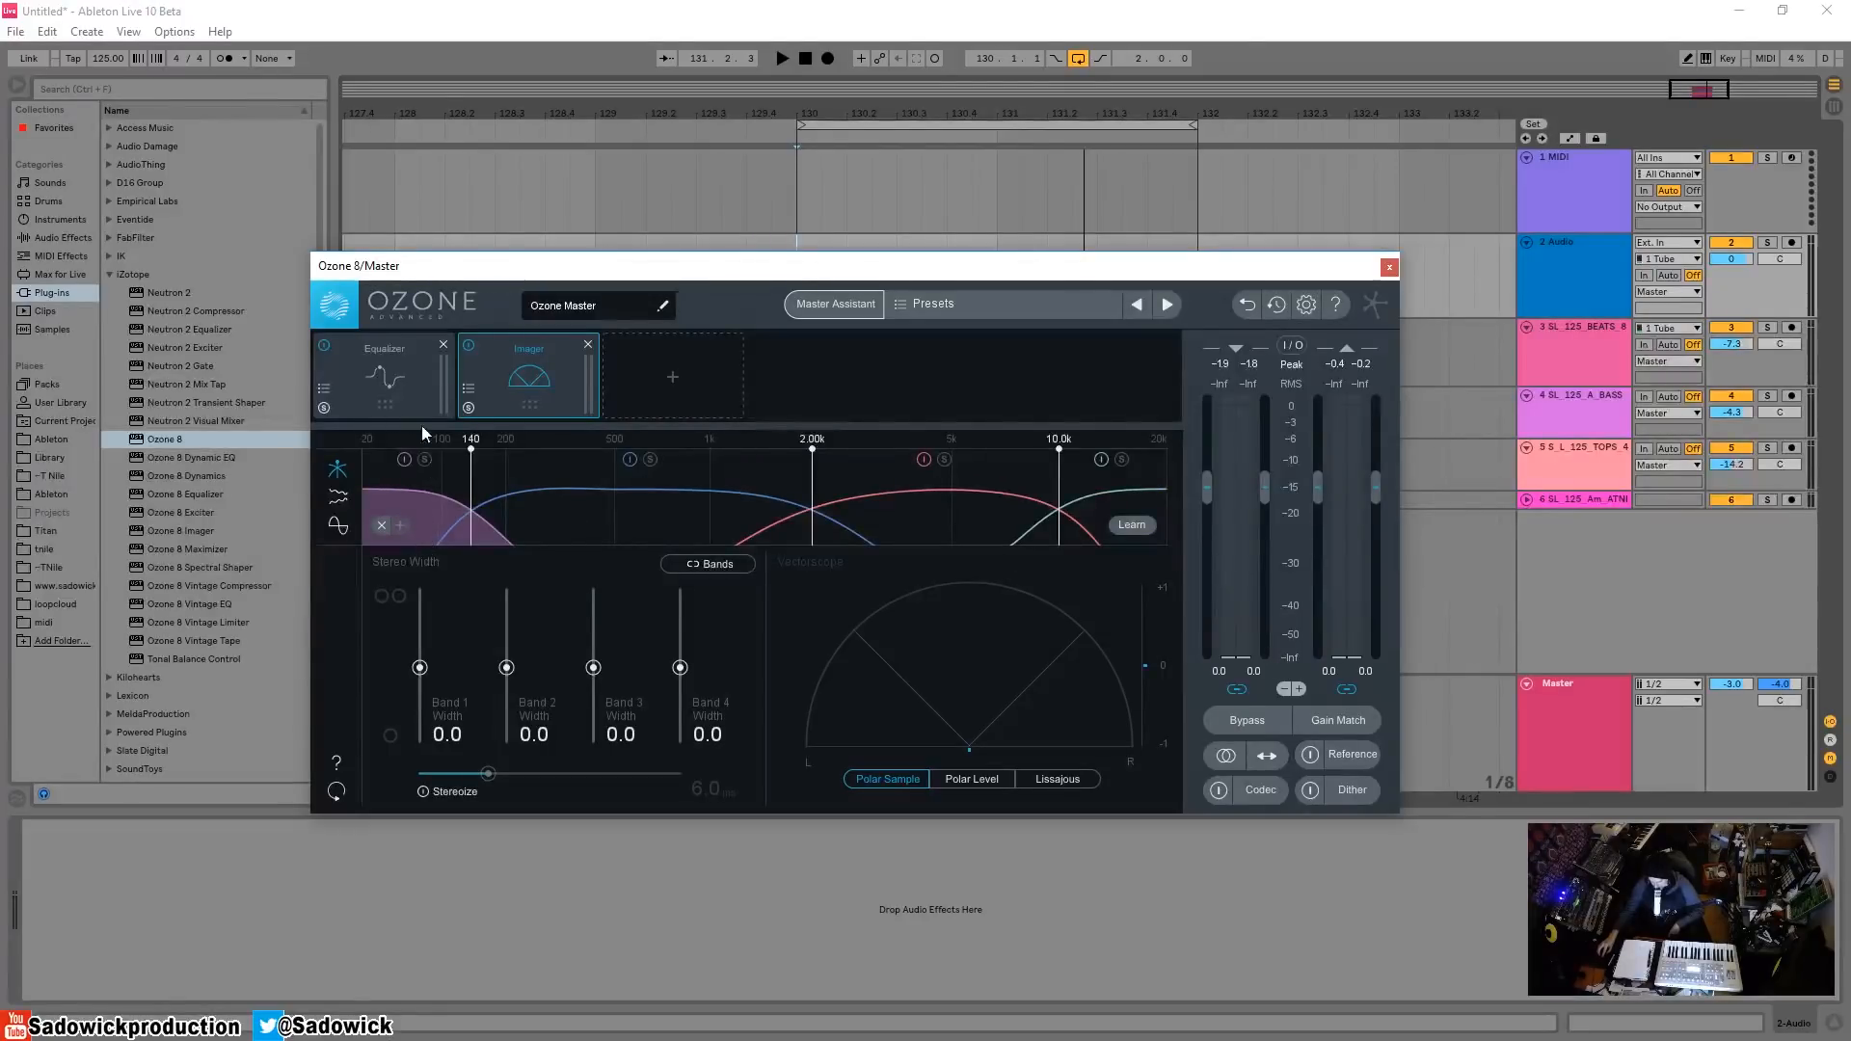
left_click(425, 459)
key("space")
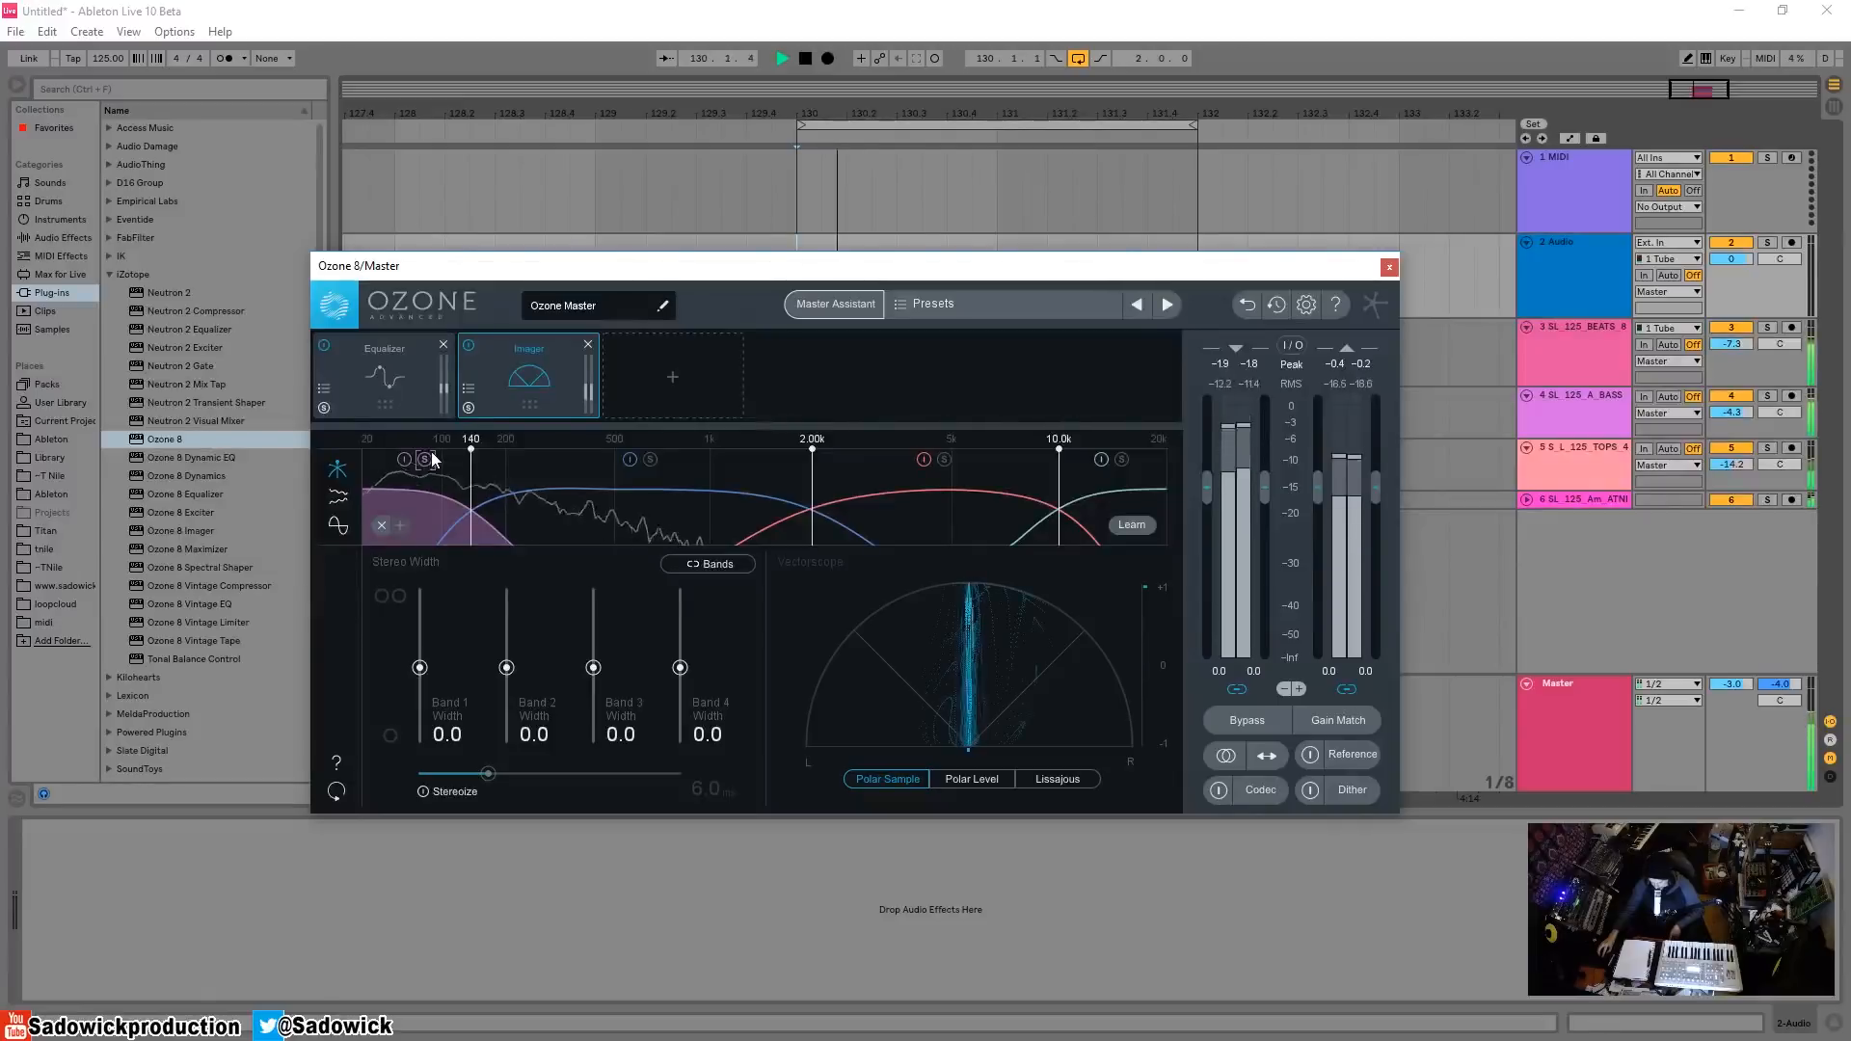
key("space")
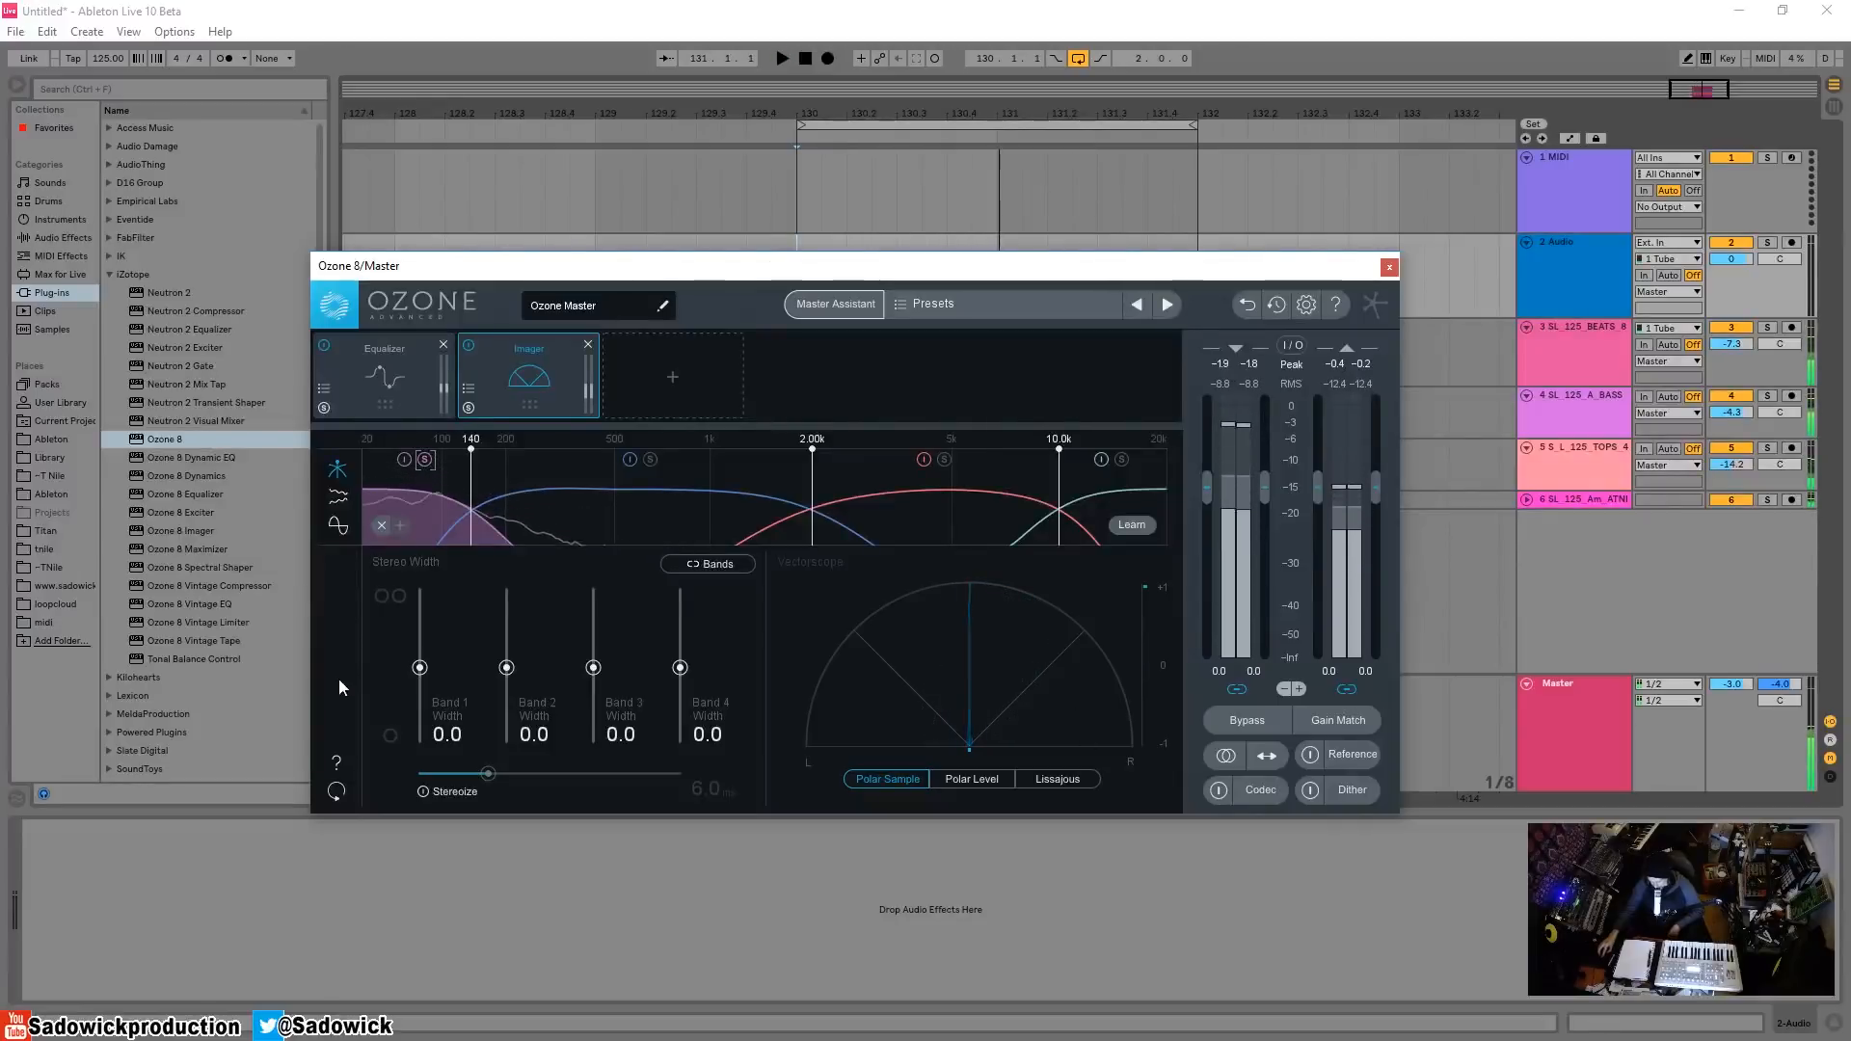
- Set the Imager's Band 1 width to -100, audition the low band, and take it off solo
left_click_drag(419, 667, 426, 912)
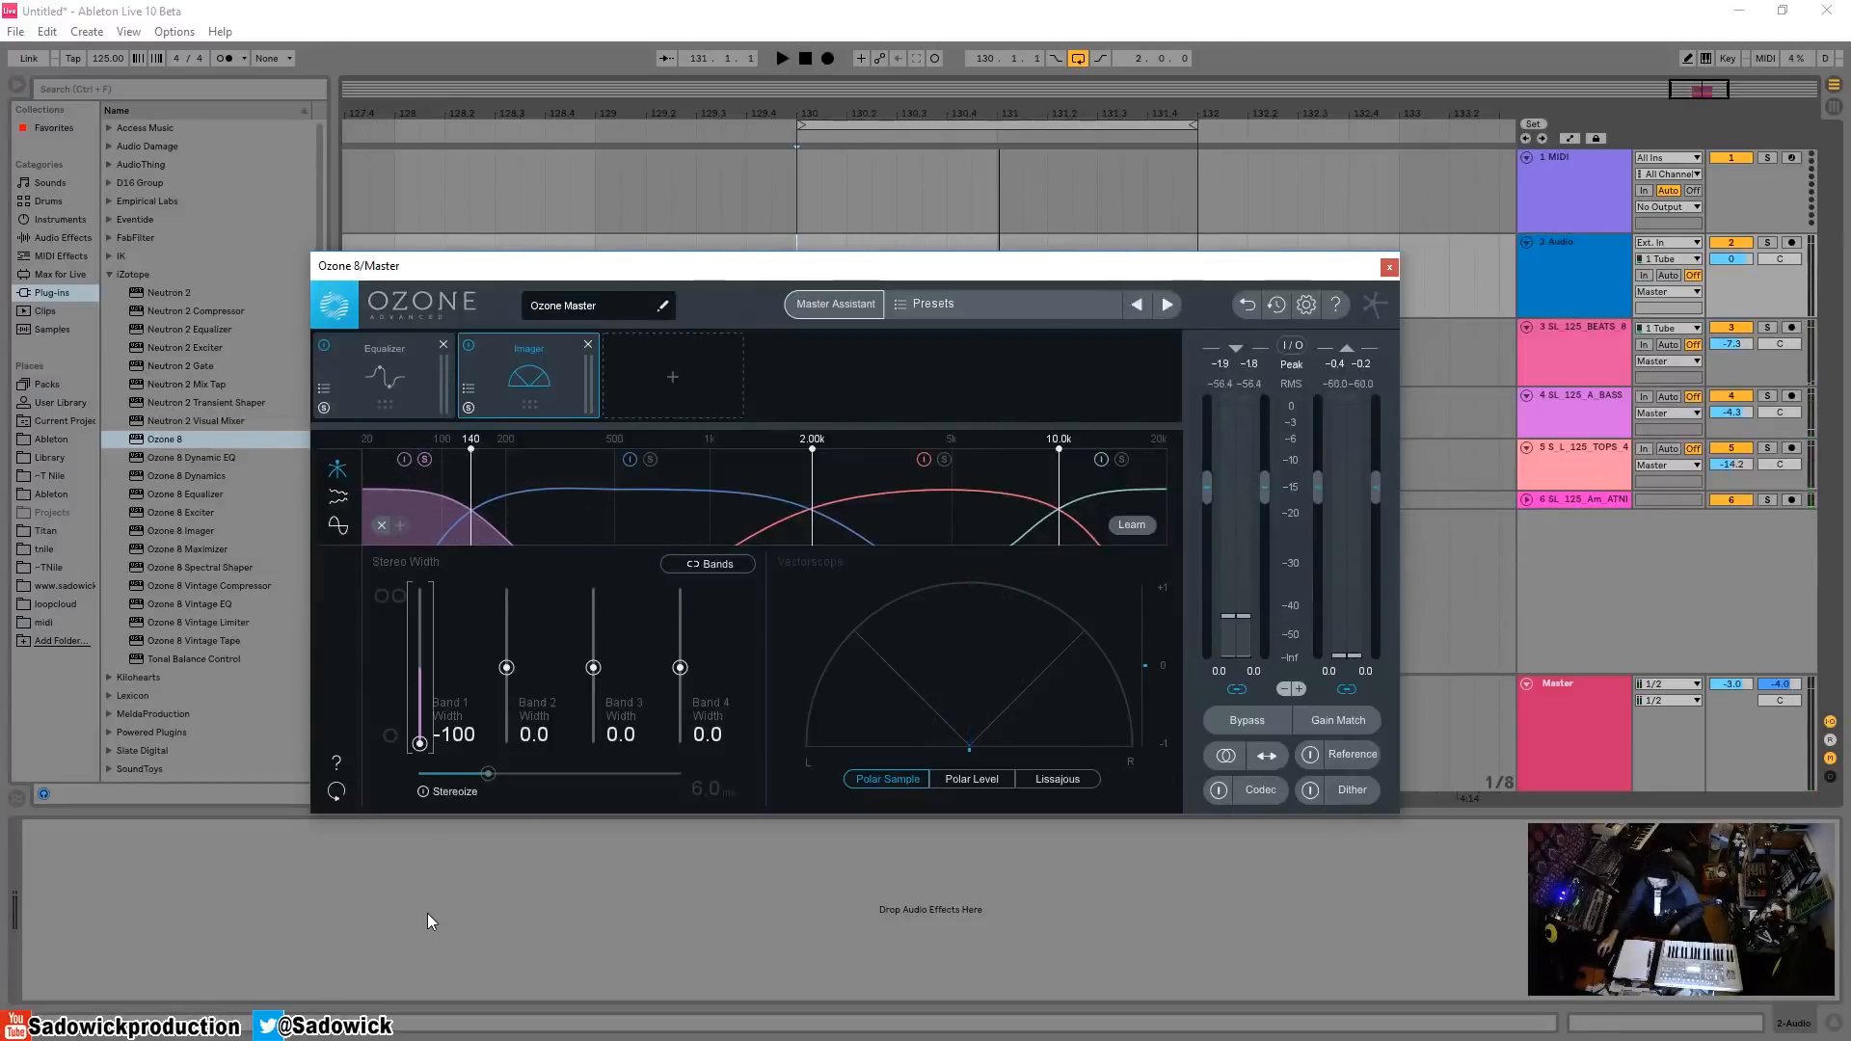
left_click(423, 458)
key("space")
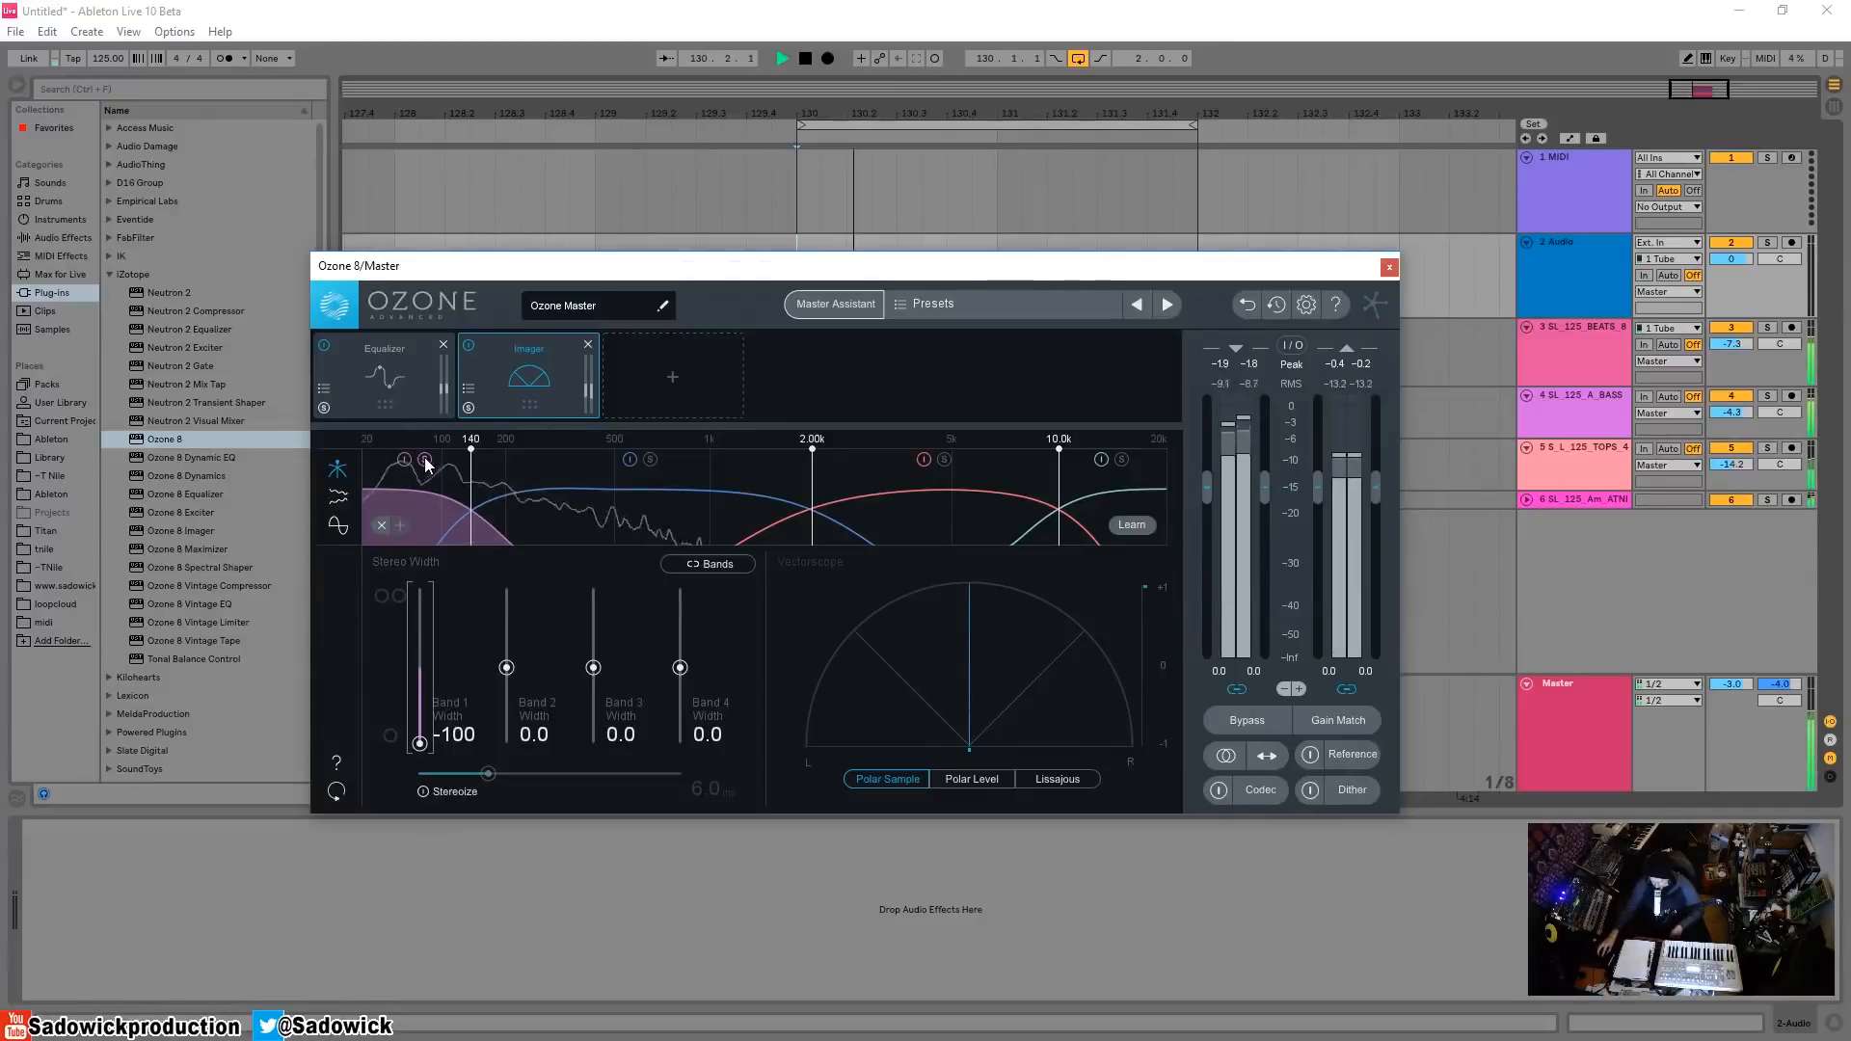
key("space")
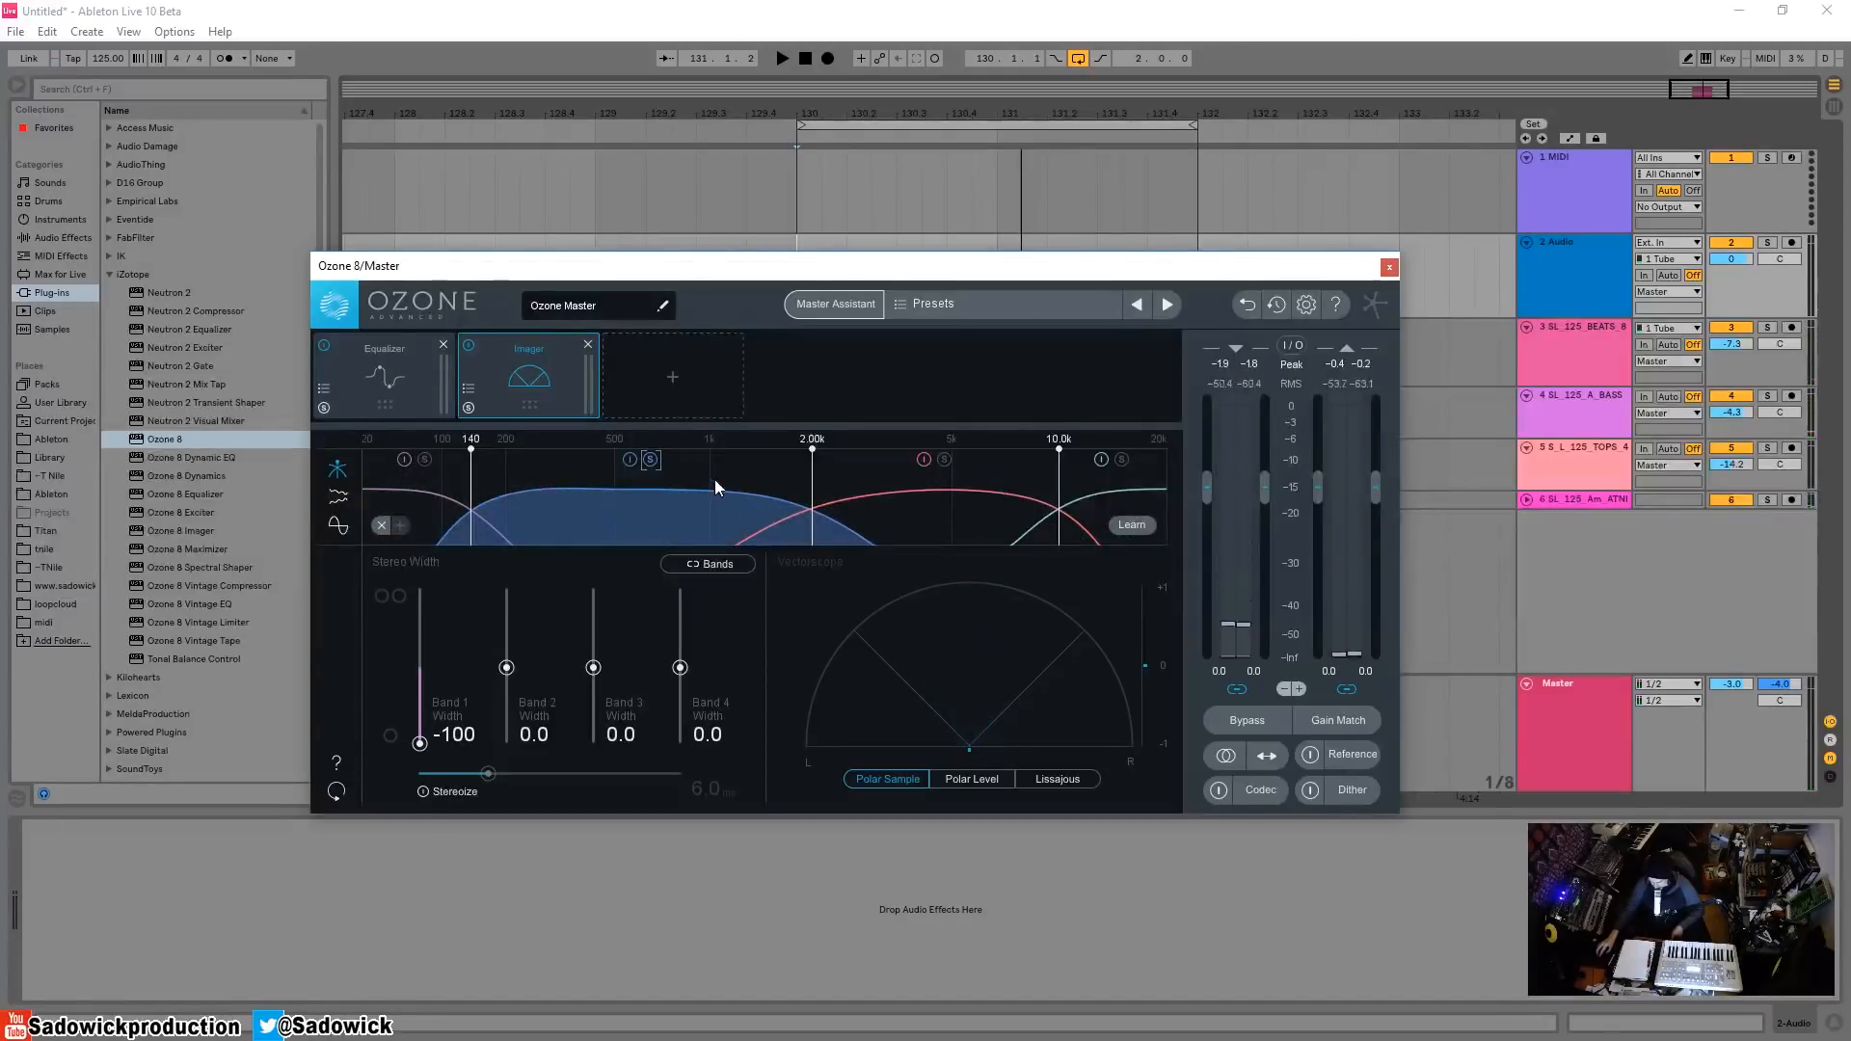
- Audition Band 2 at a width of 70.9, soloed and in the full mix, before resetting its width to 0
left_click(656, 459)
key("space")
left_click_drag(506, 667, 507, 614)
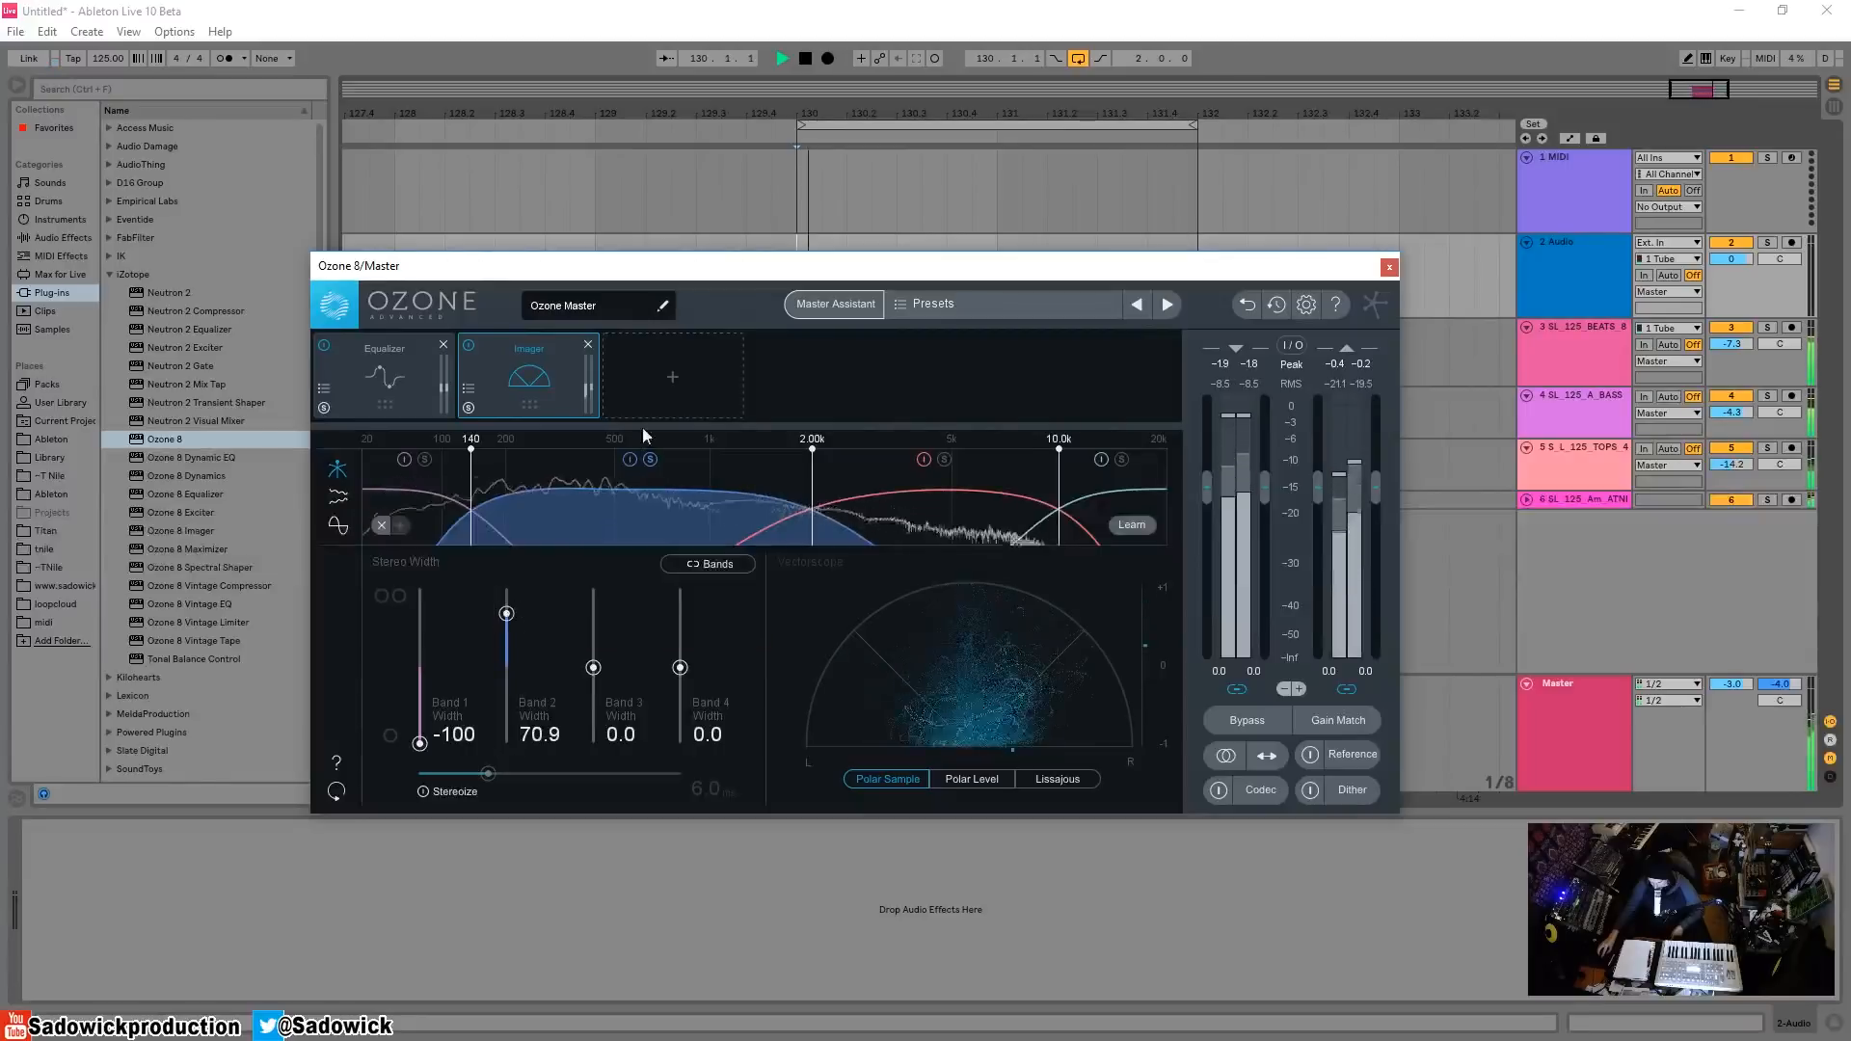
left_click(652, 460)
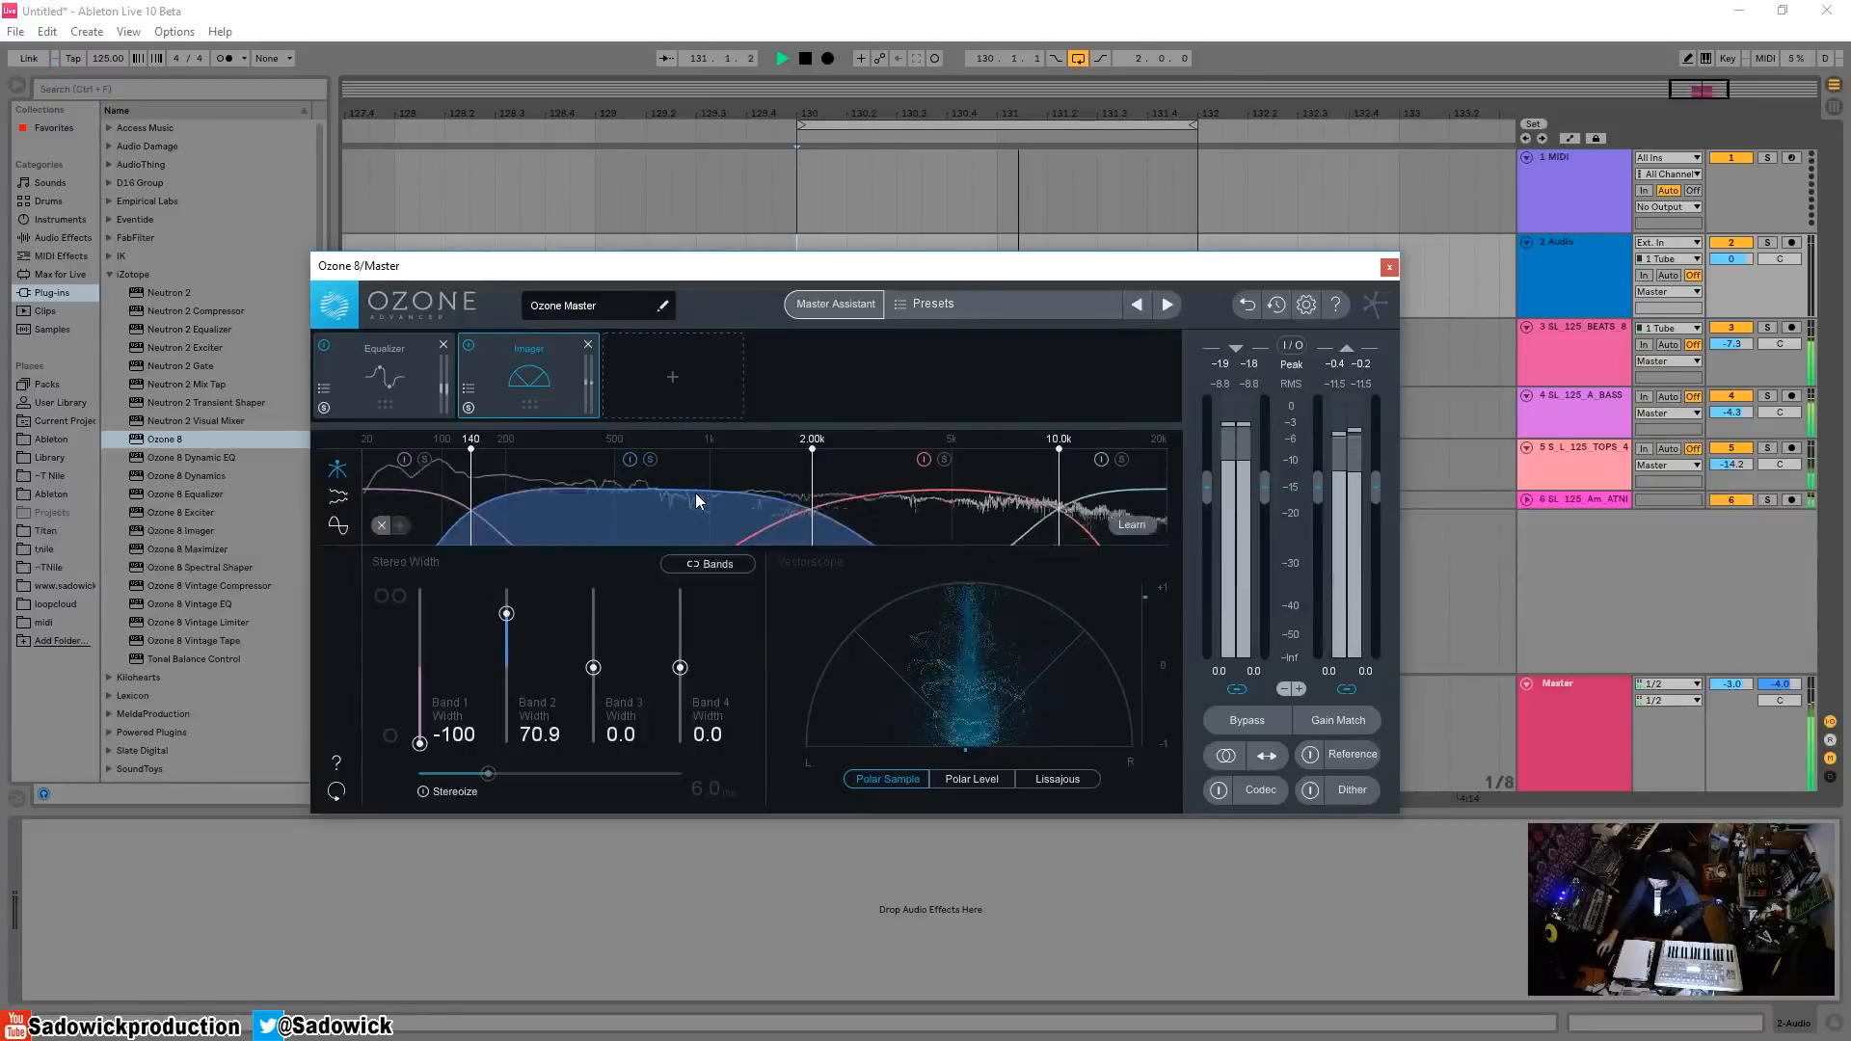
key("space")
double_click(506, 613)
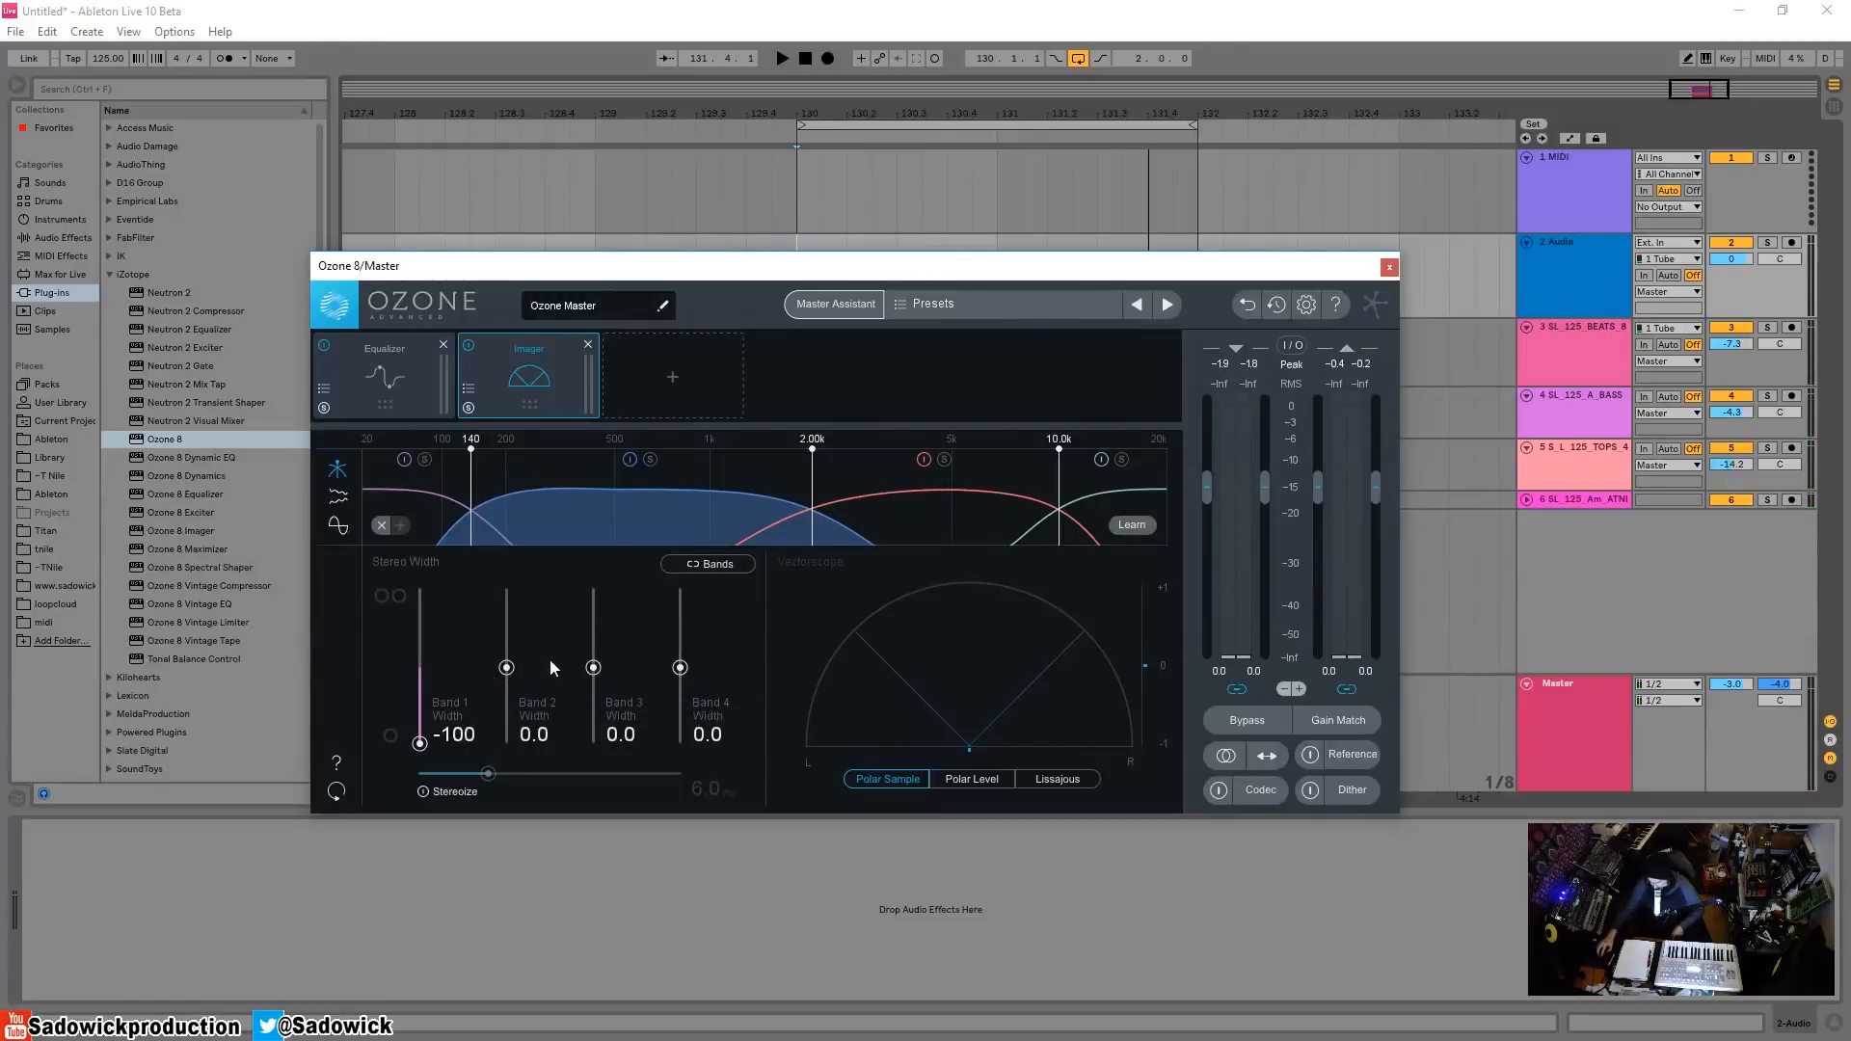
- Widen the Imager's Band 2 to 26.6 during playback
key("space")
mouse_move(506, 668)
left_mouse_down()
mouse_move(508, 594)
mouse_move(517, 756)
mouse_move(504, 659)
left_mouse_up()
key("space")
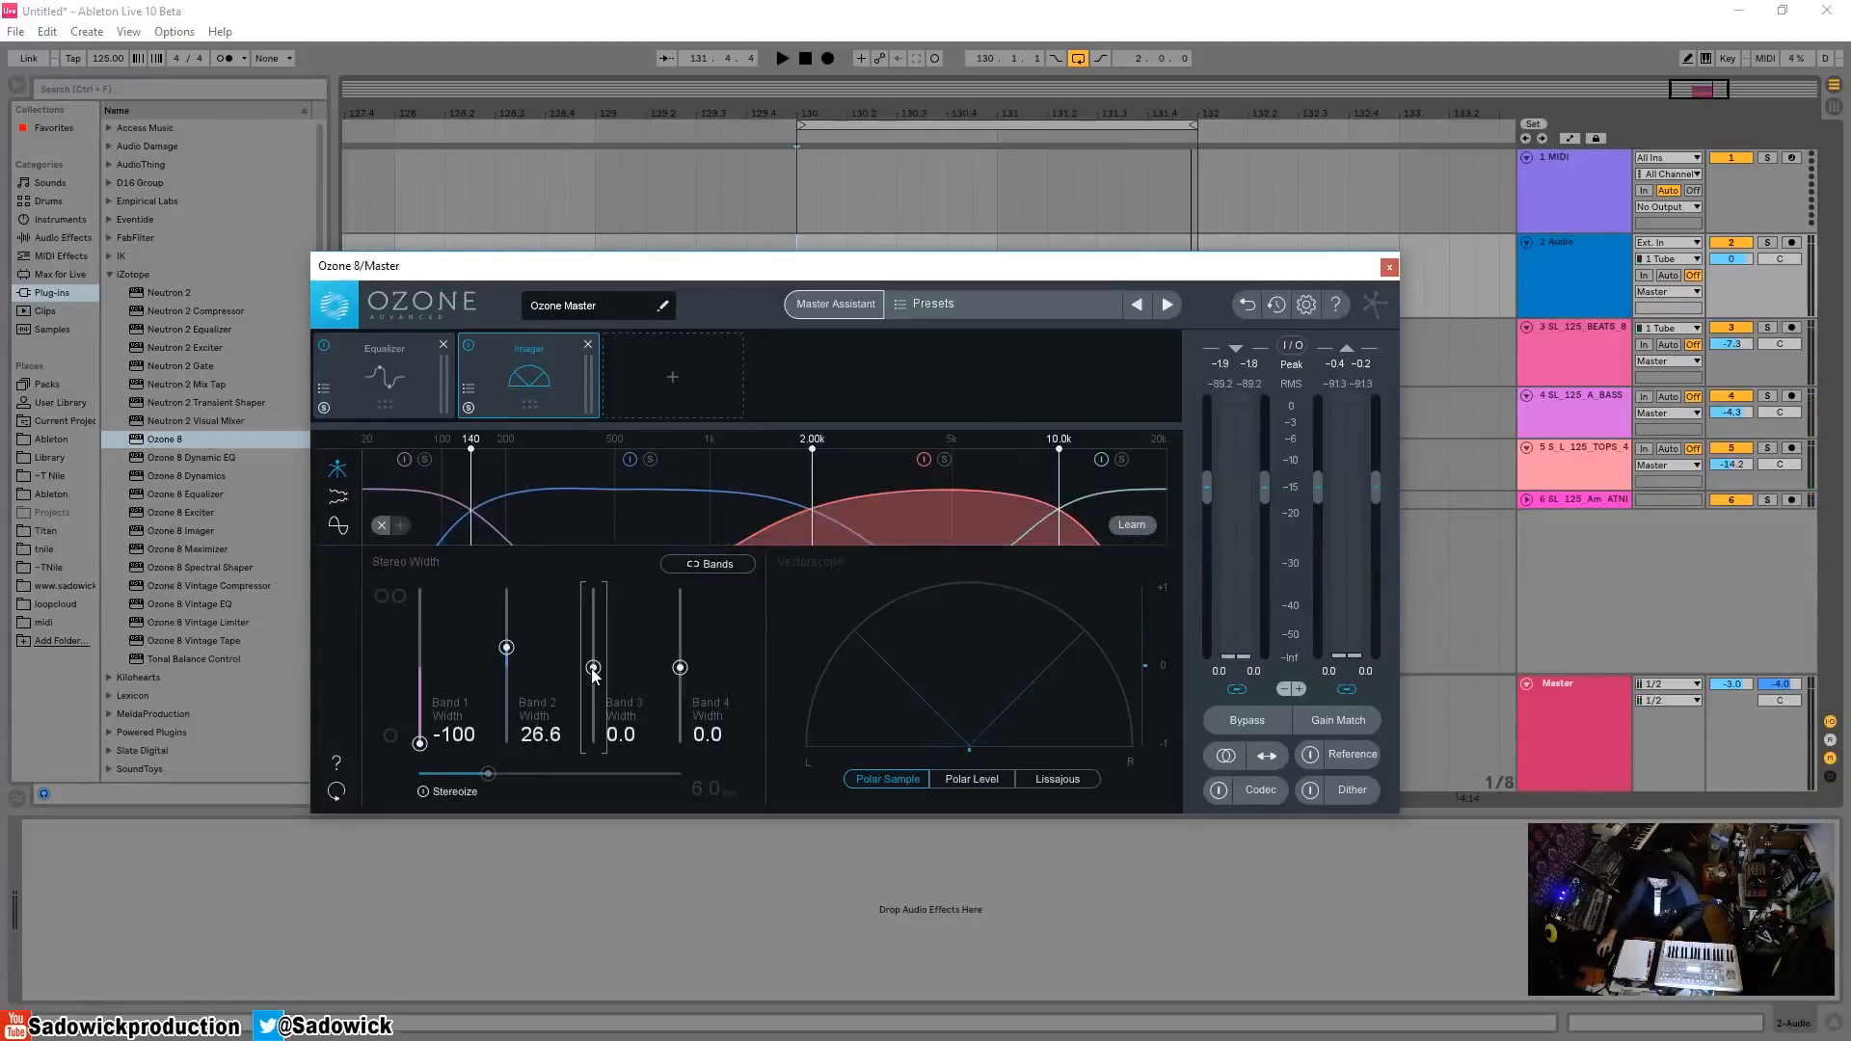
- Audition Band 3 soloed, widen it to 79.7, and listen to it in the full mix
key("space")
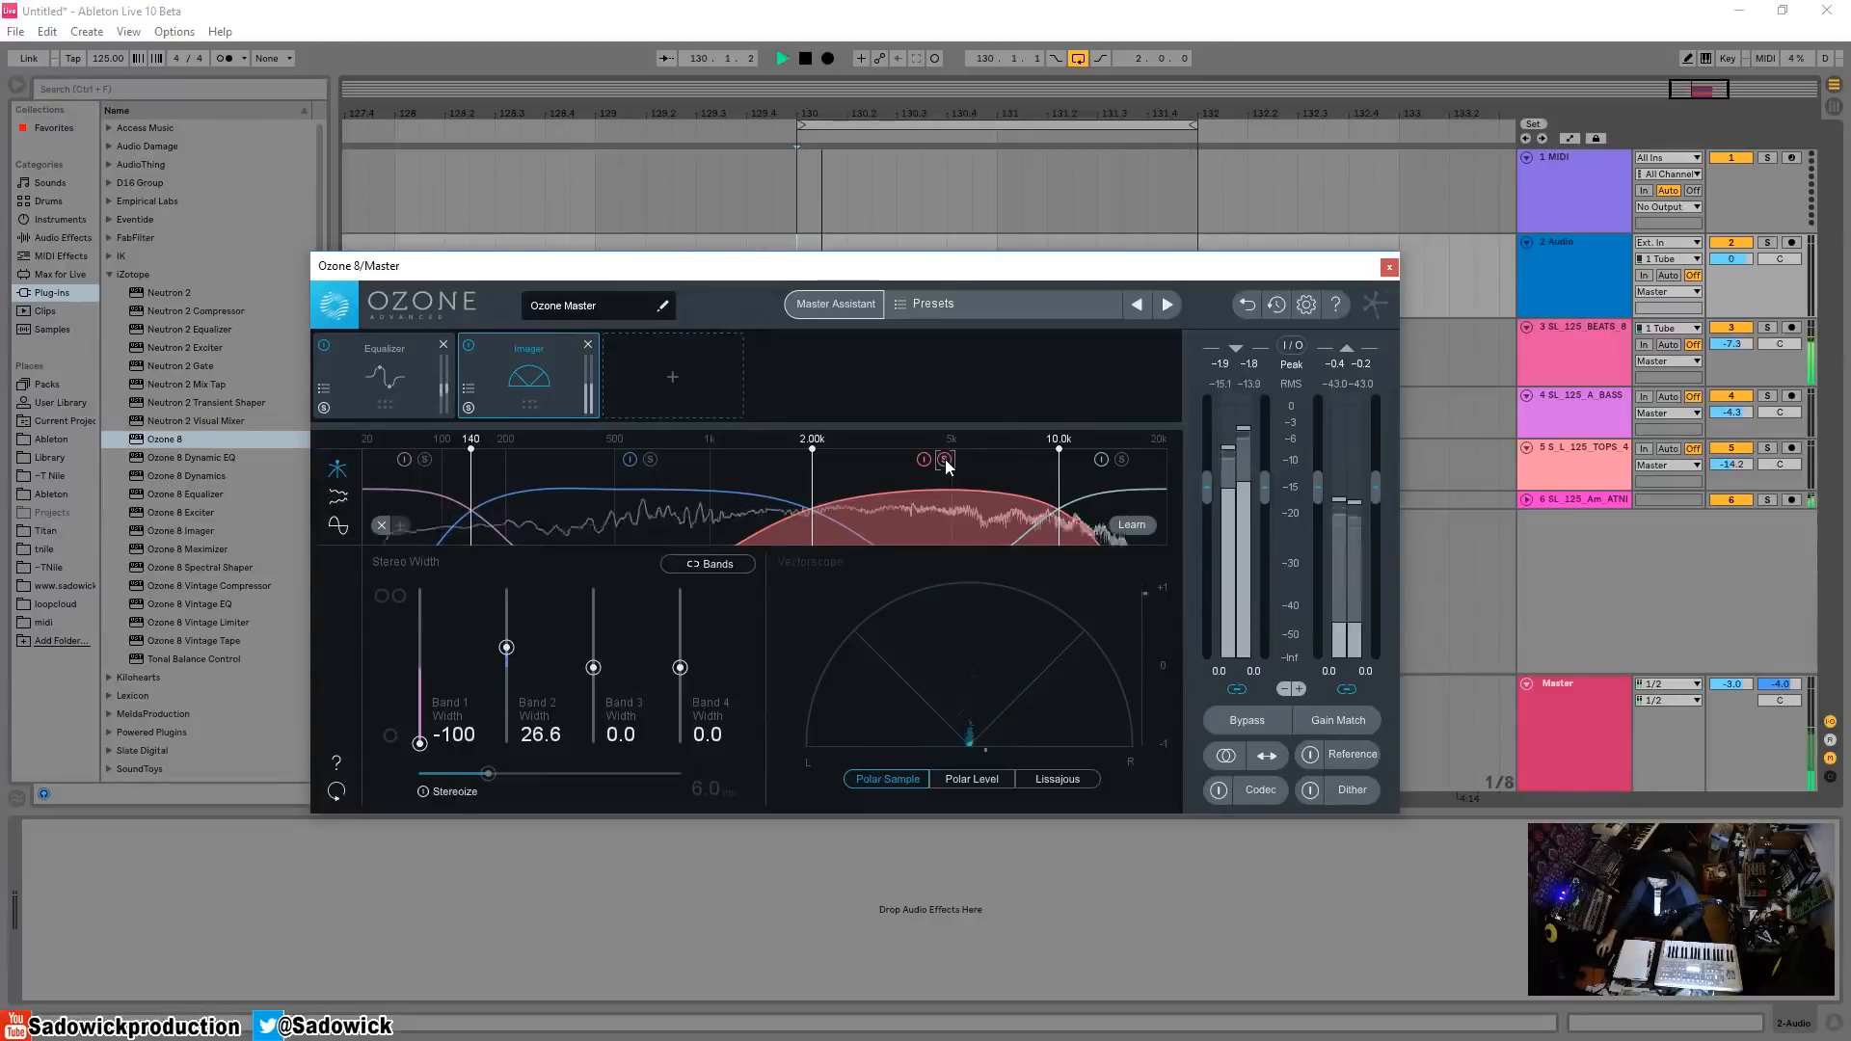
key("space")
left_click_drag(593, 667, 597, 608)
key("space")
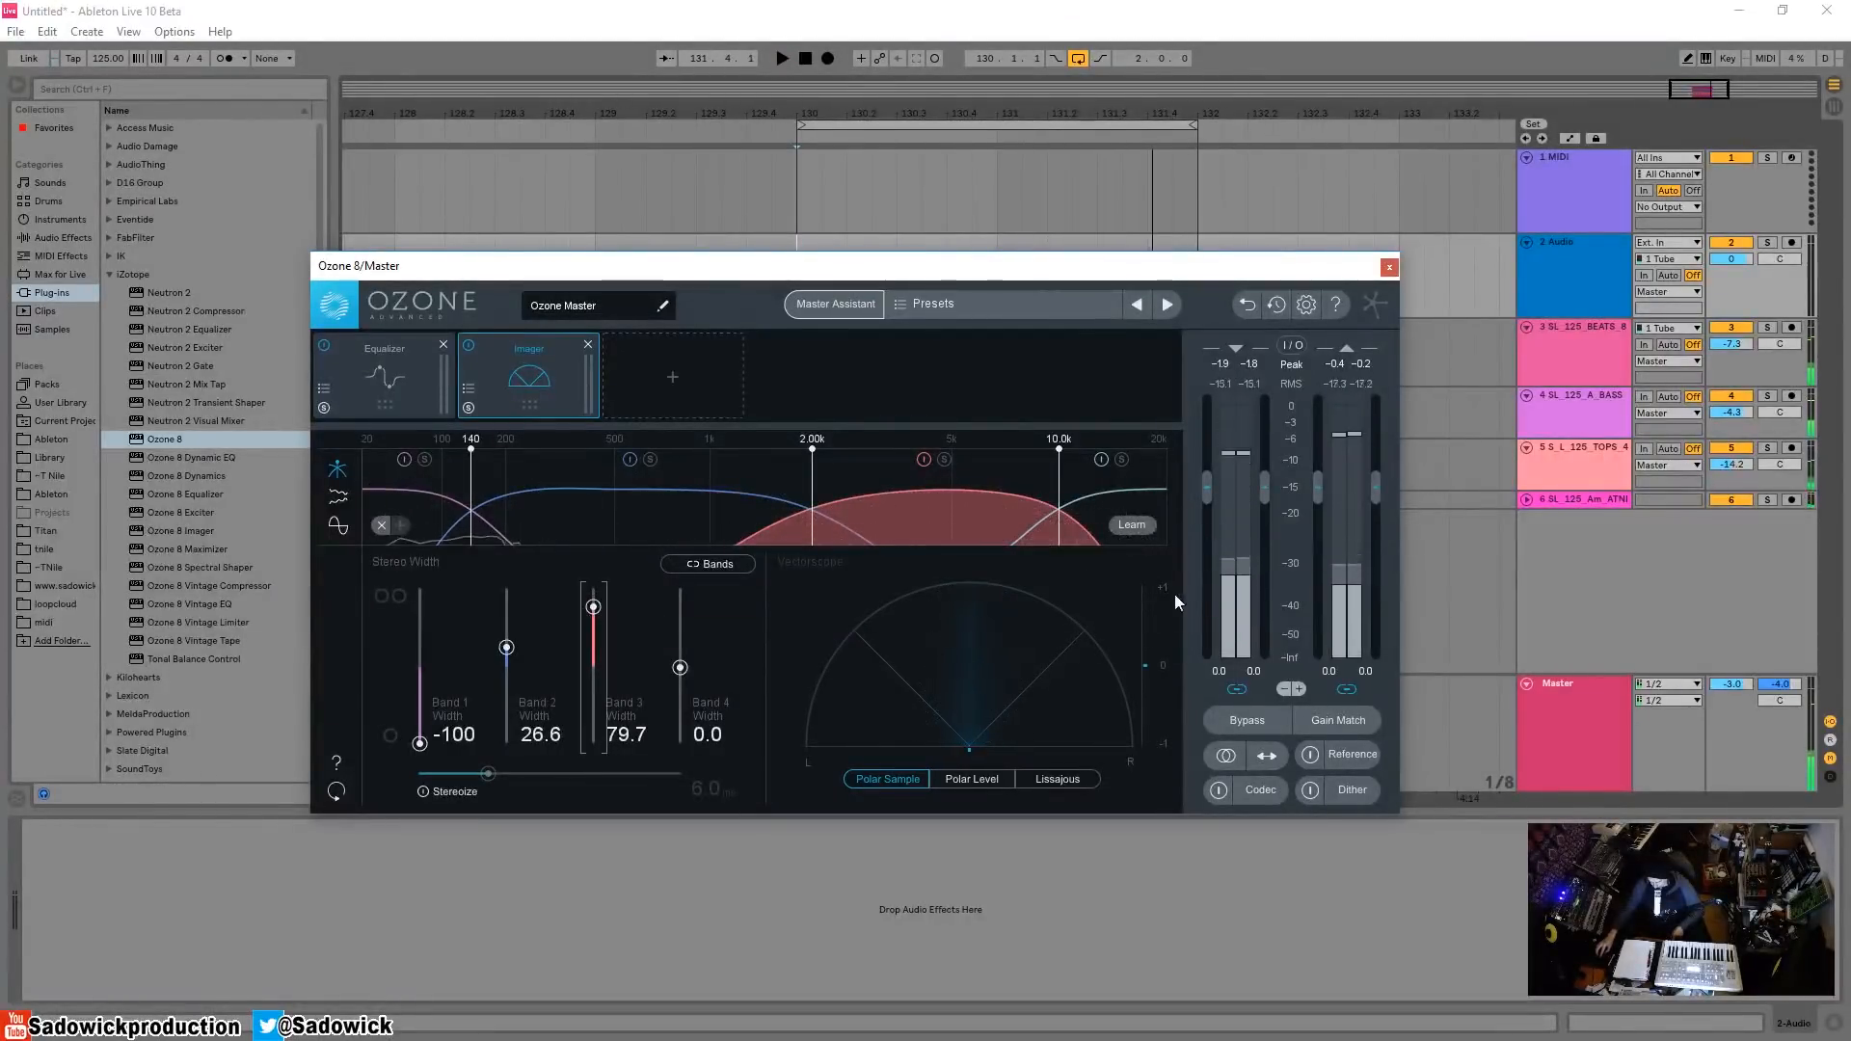
key("space")
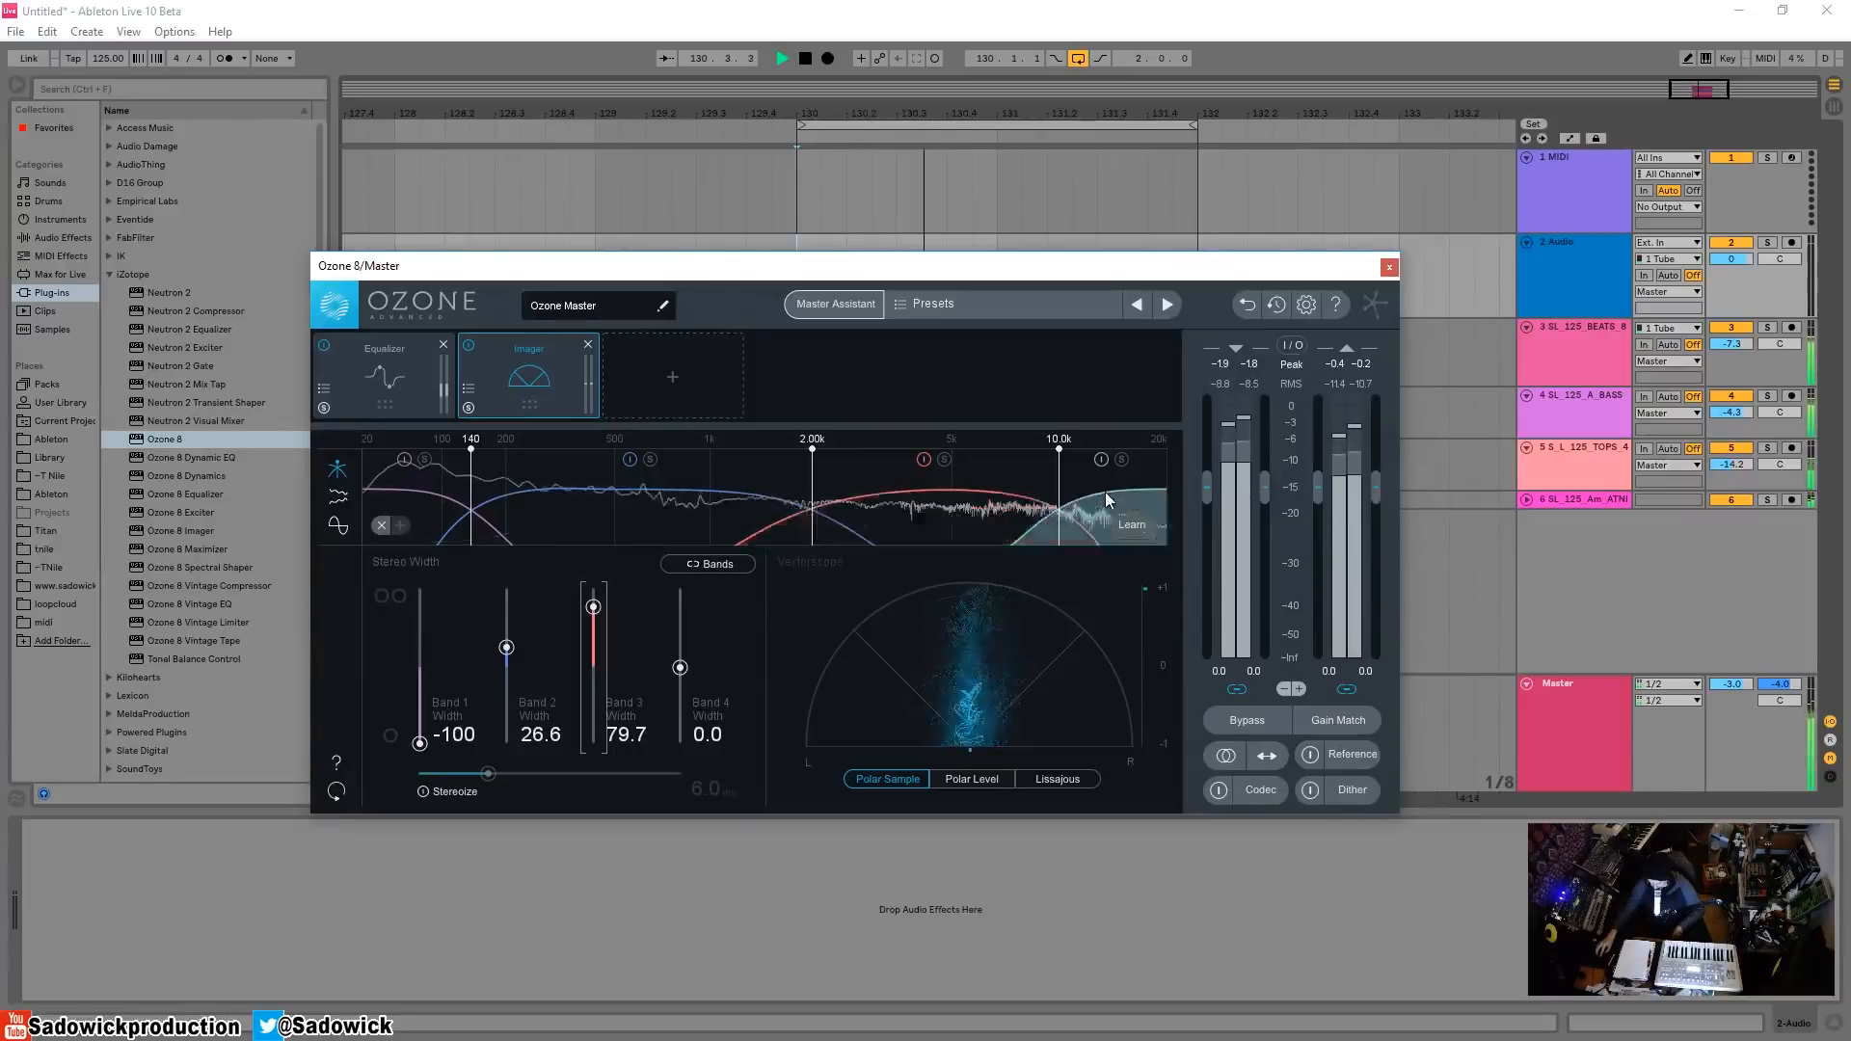
- Widen the Imager's Band 4 to 70.9 and play the full mix with Band 1 kept at -100
left_click(1122, 460)
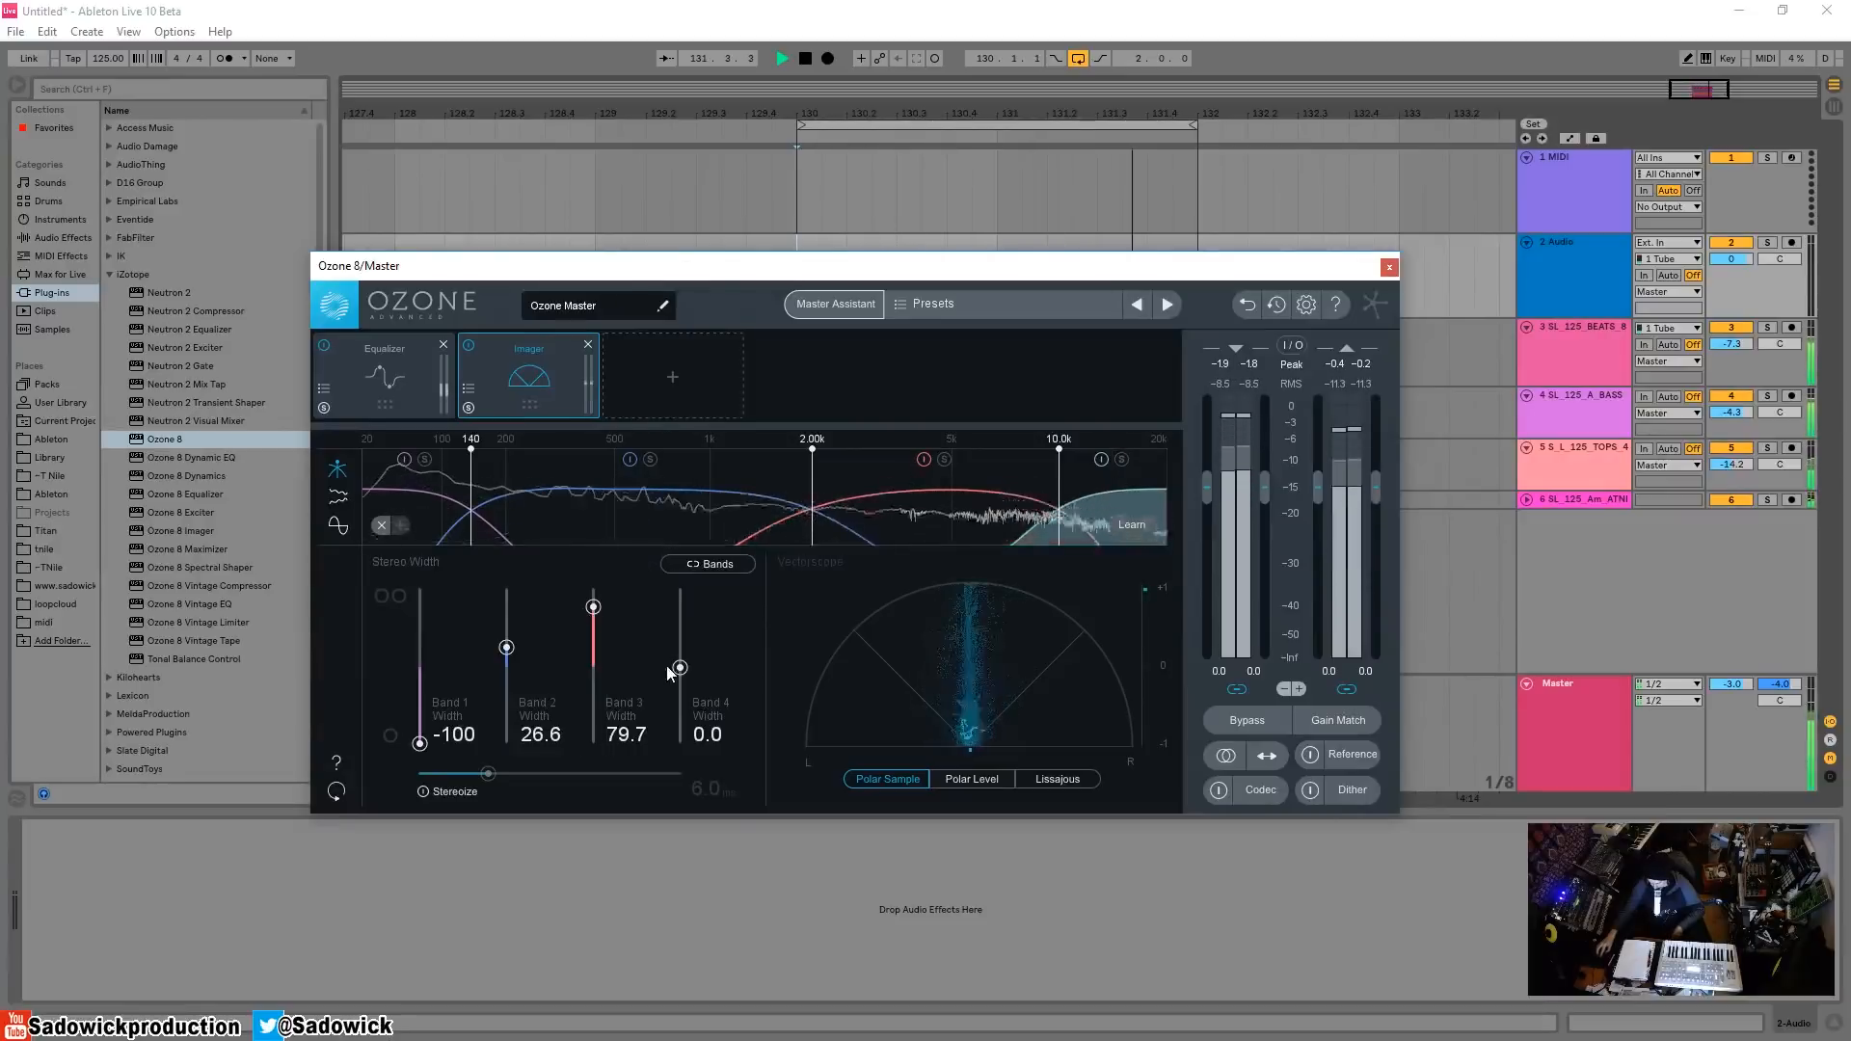
left_click_drag(680, 667, 681, 615)
key("space")
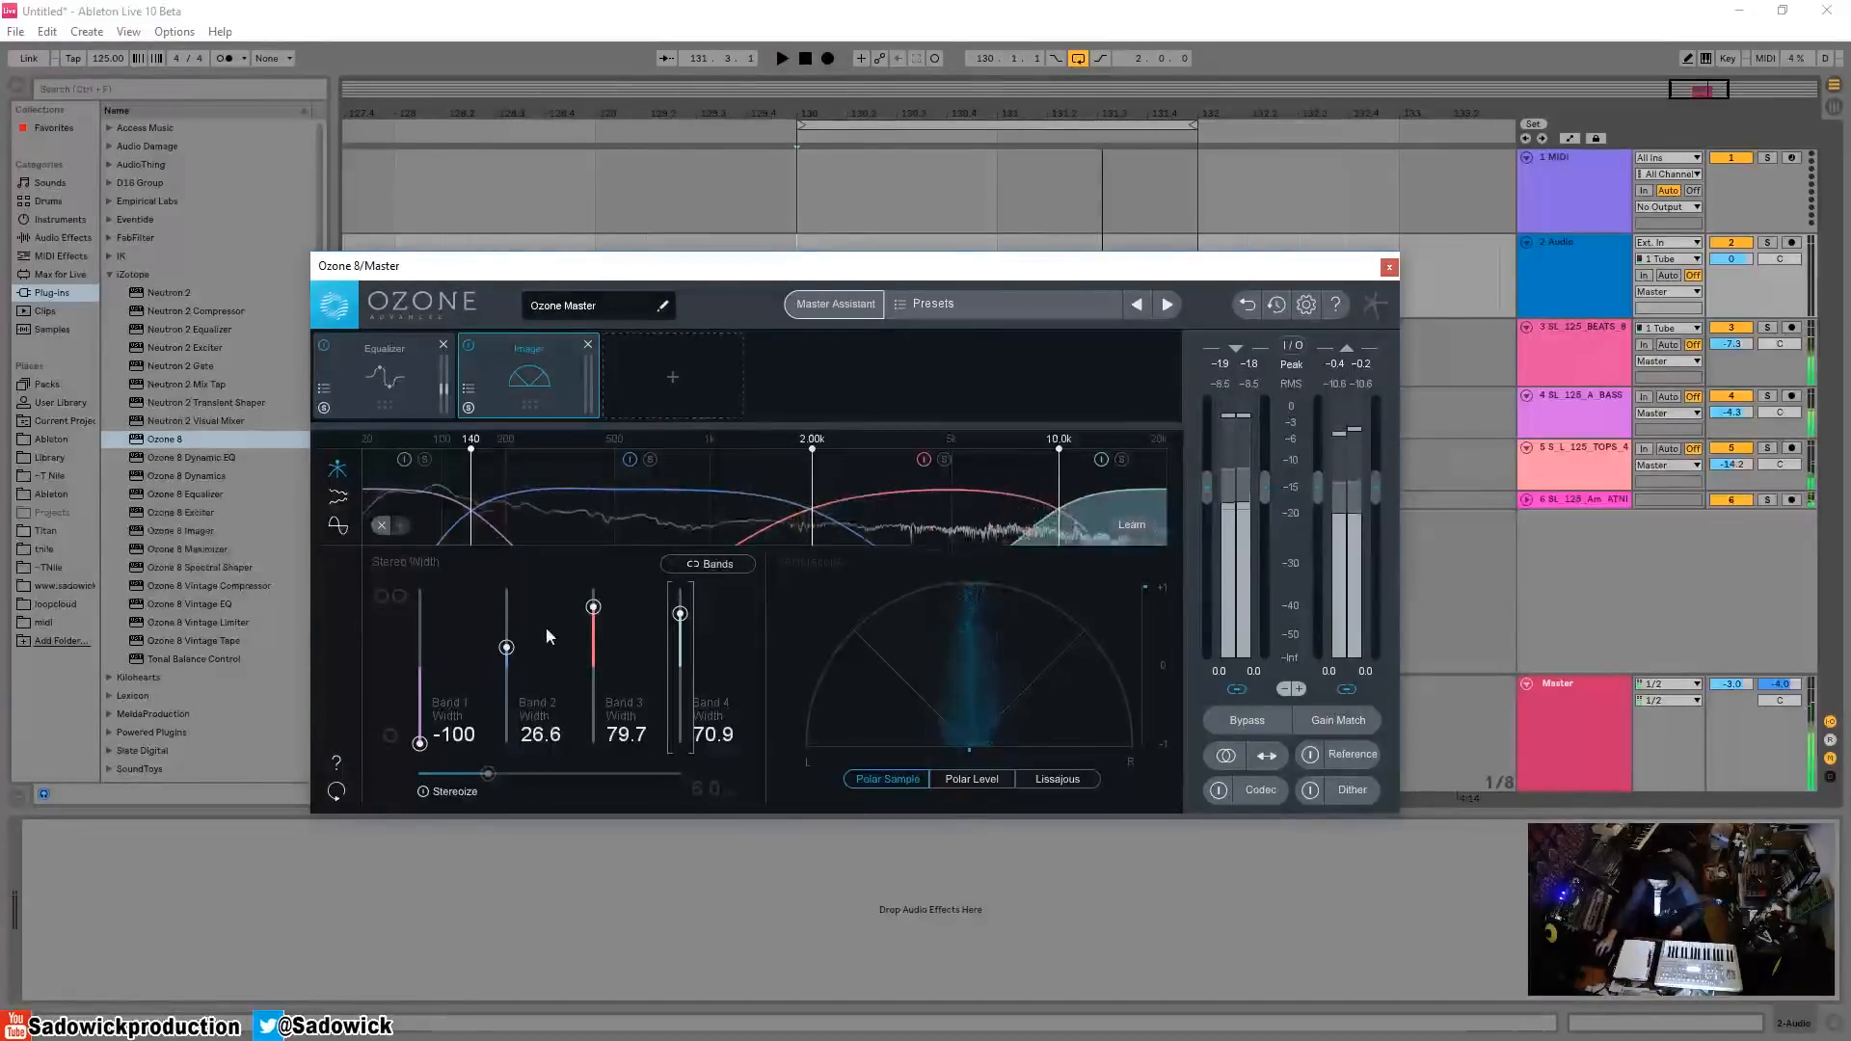
mouse_move(420, 742)
left_mouse_down()
mouse_move(428, 592)
mouse_move(419, 742)
left_mouse_up()
key("space")
key("space")
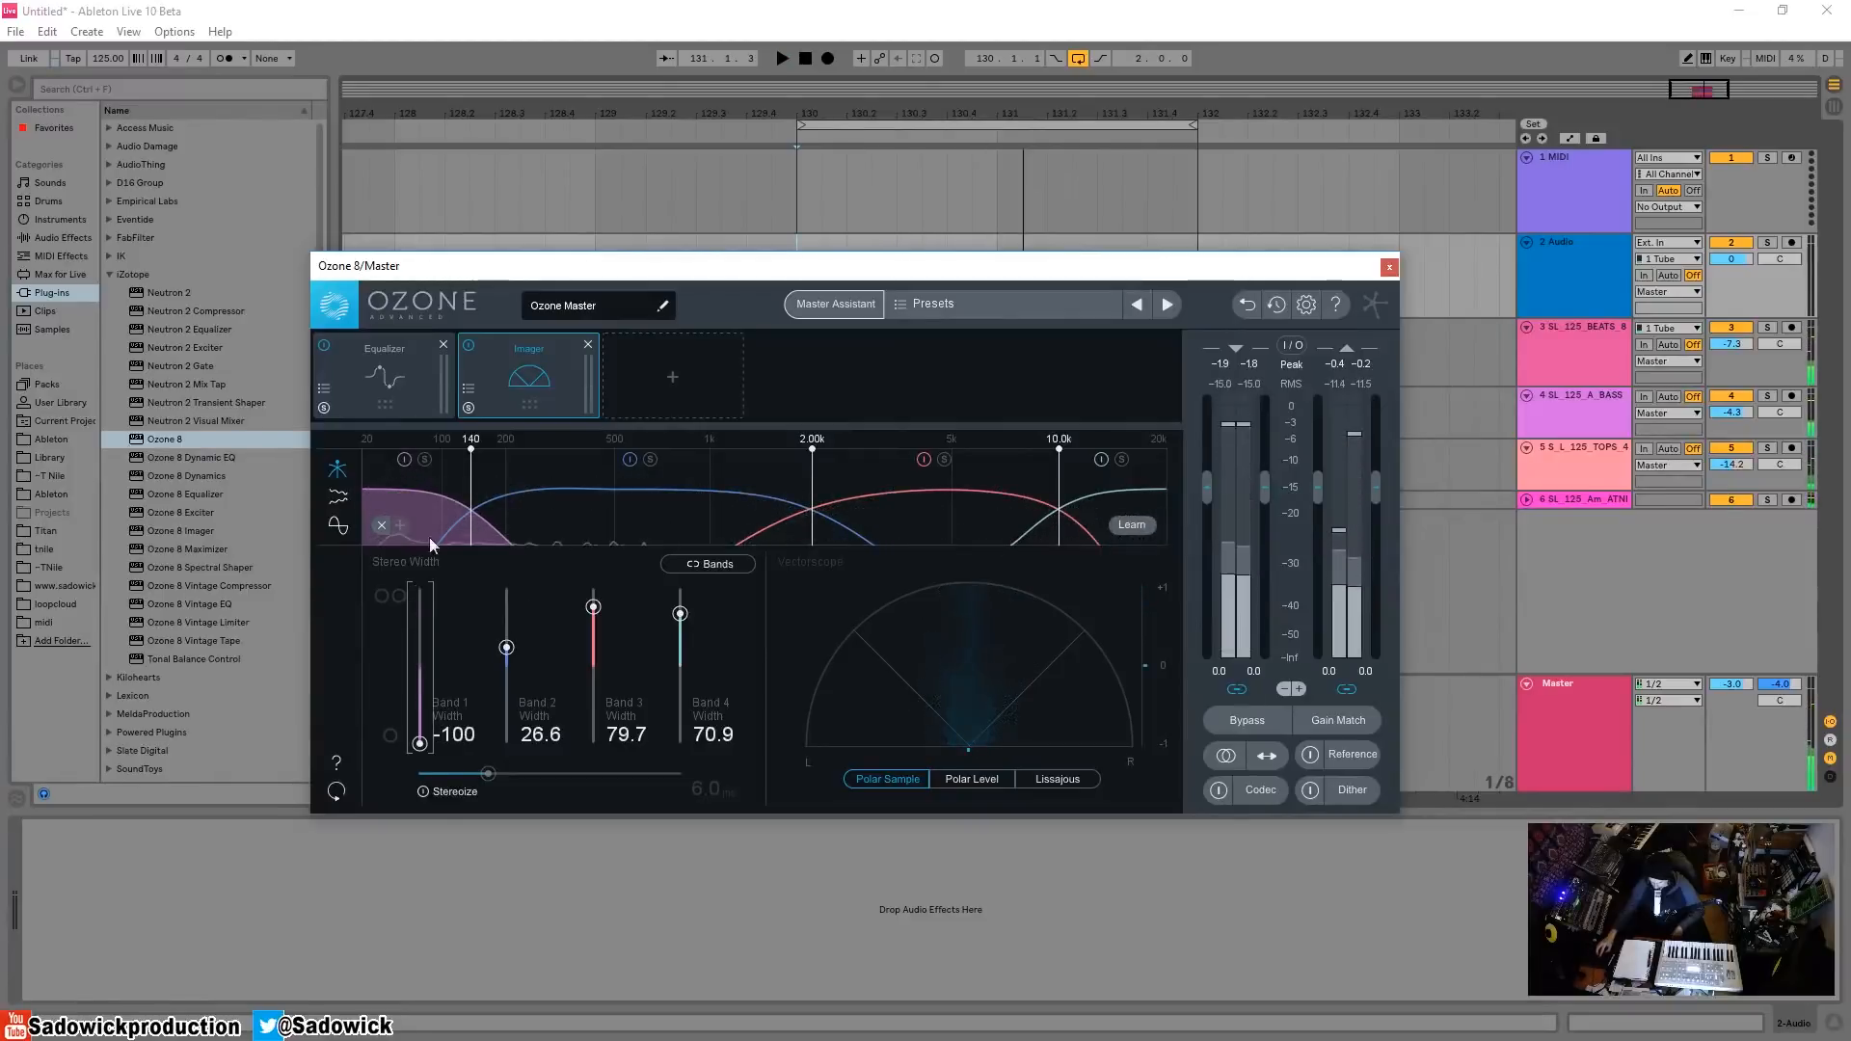
- Enable Stereoize, compare its default 6.0 ms with 20.0 ms during playback, and switch it off, leaving 20.0 ms set
left_click(421, 791)
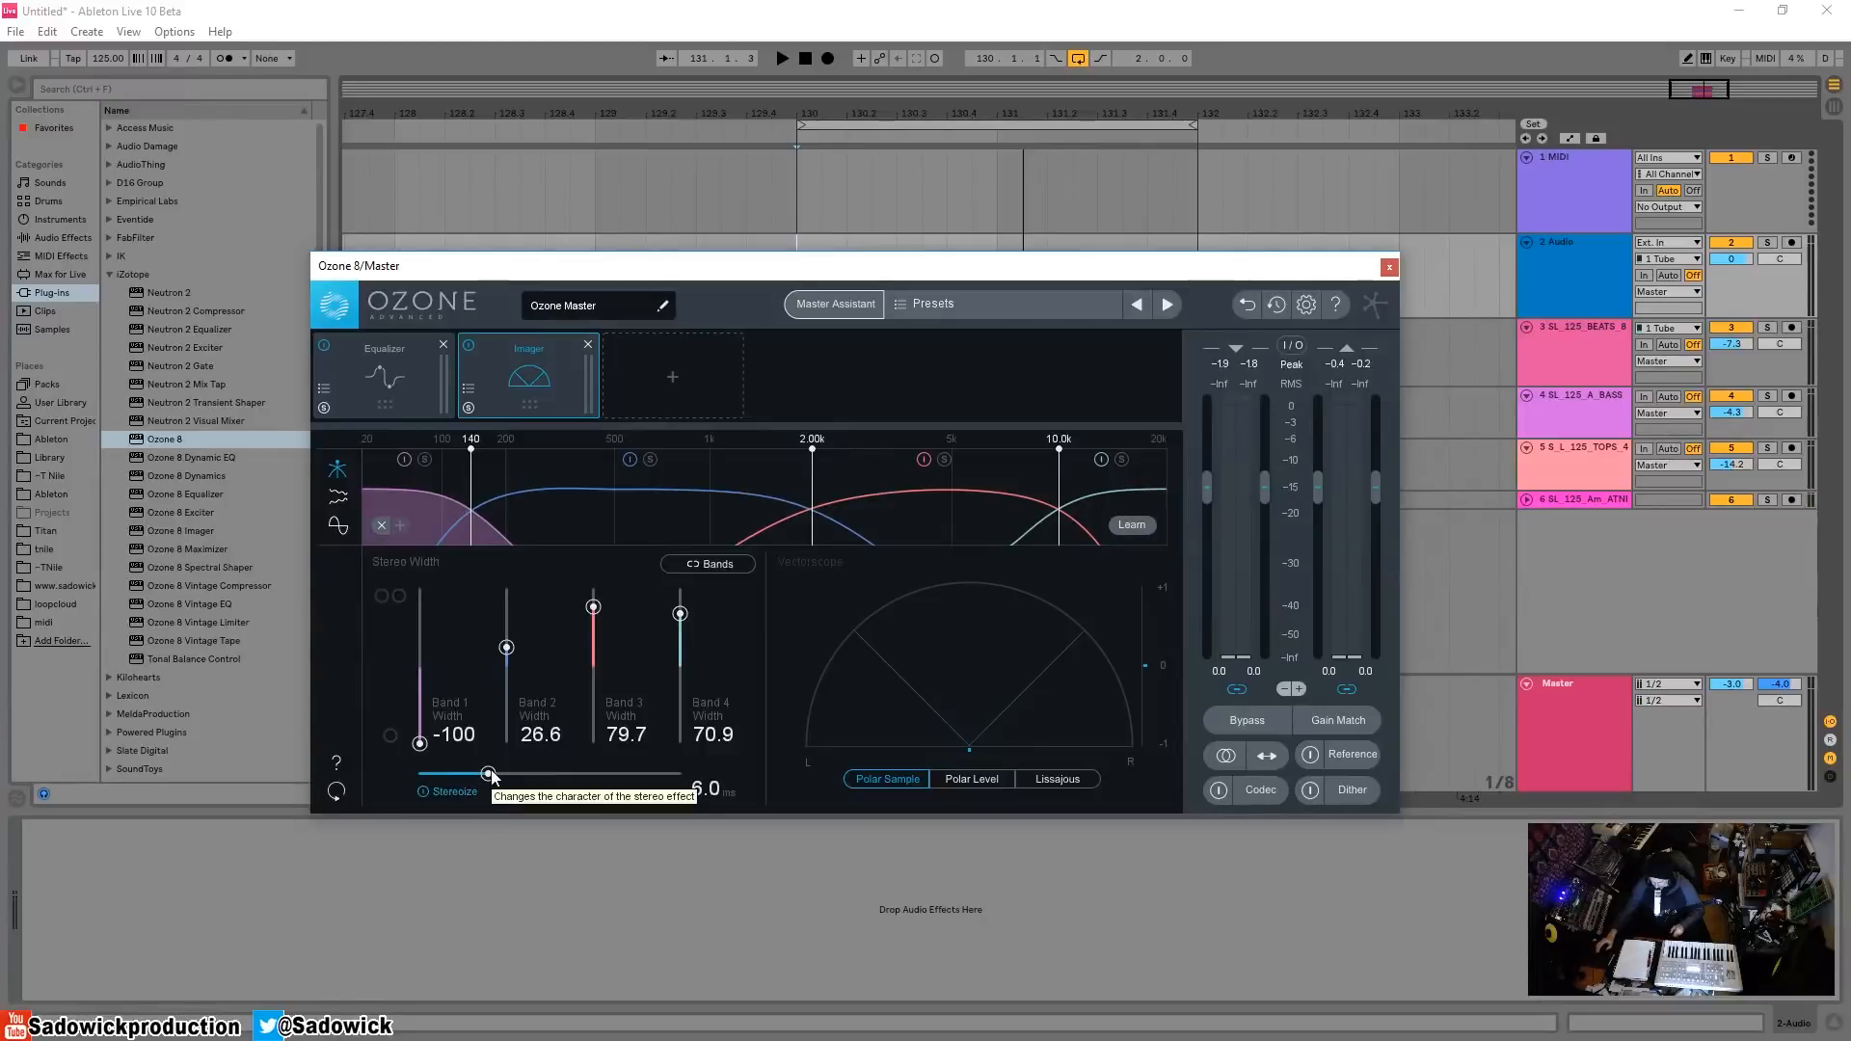
key("space")
left_click_drag(490, 777, 704, 786)
double_click(682, 777)
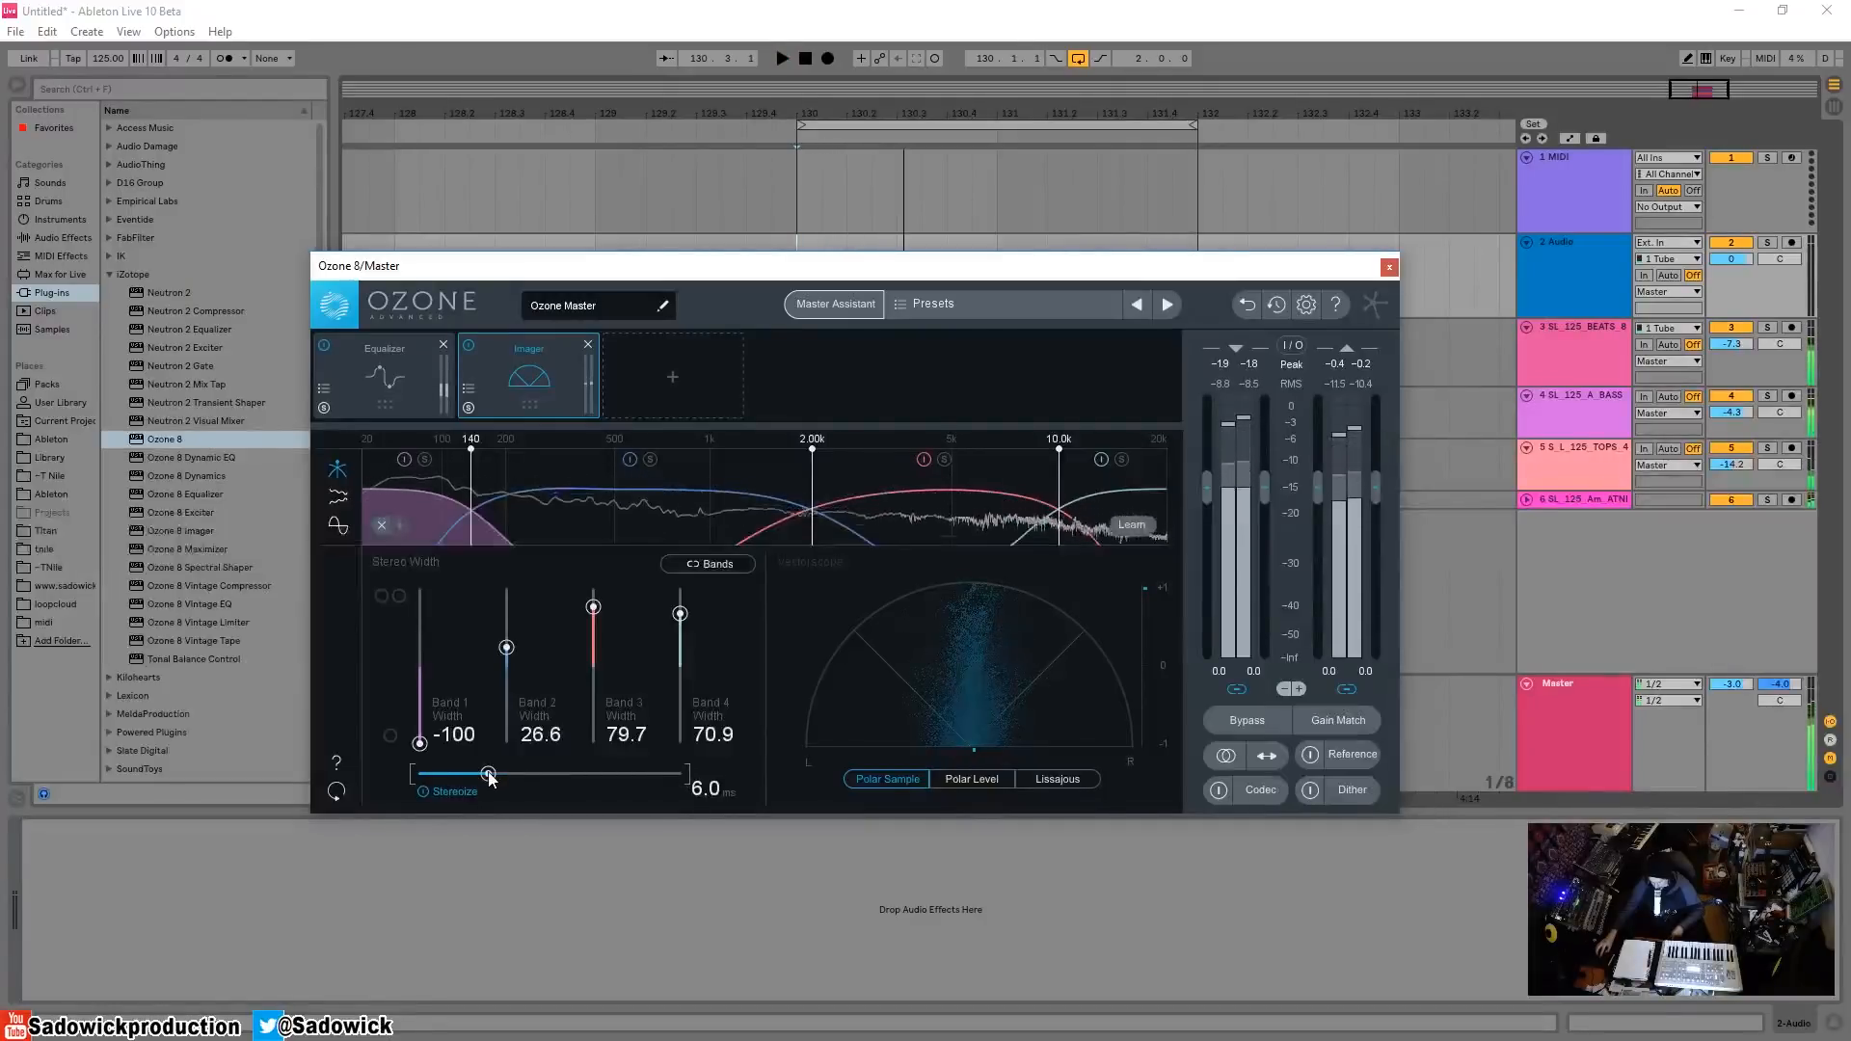
key("space")
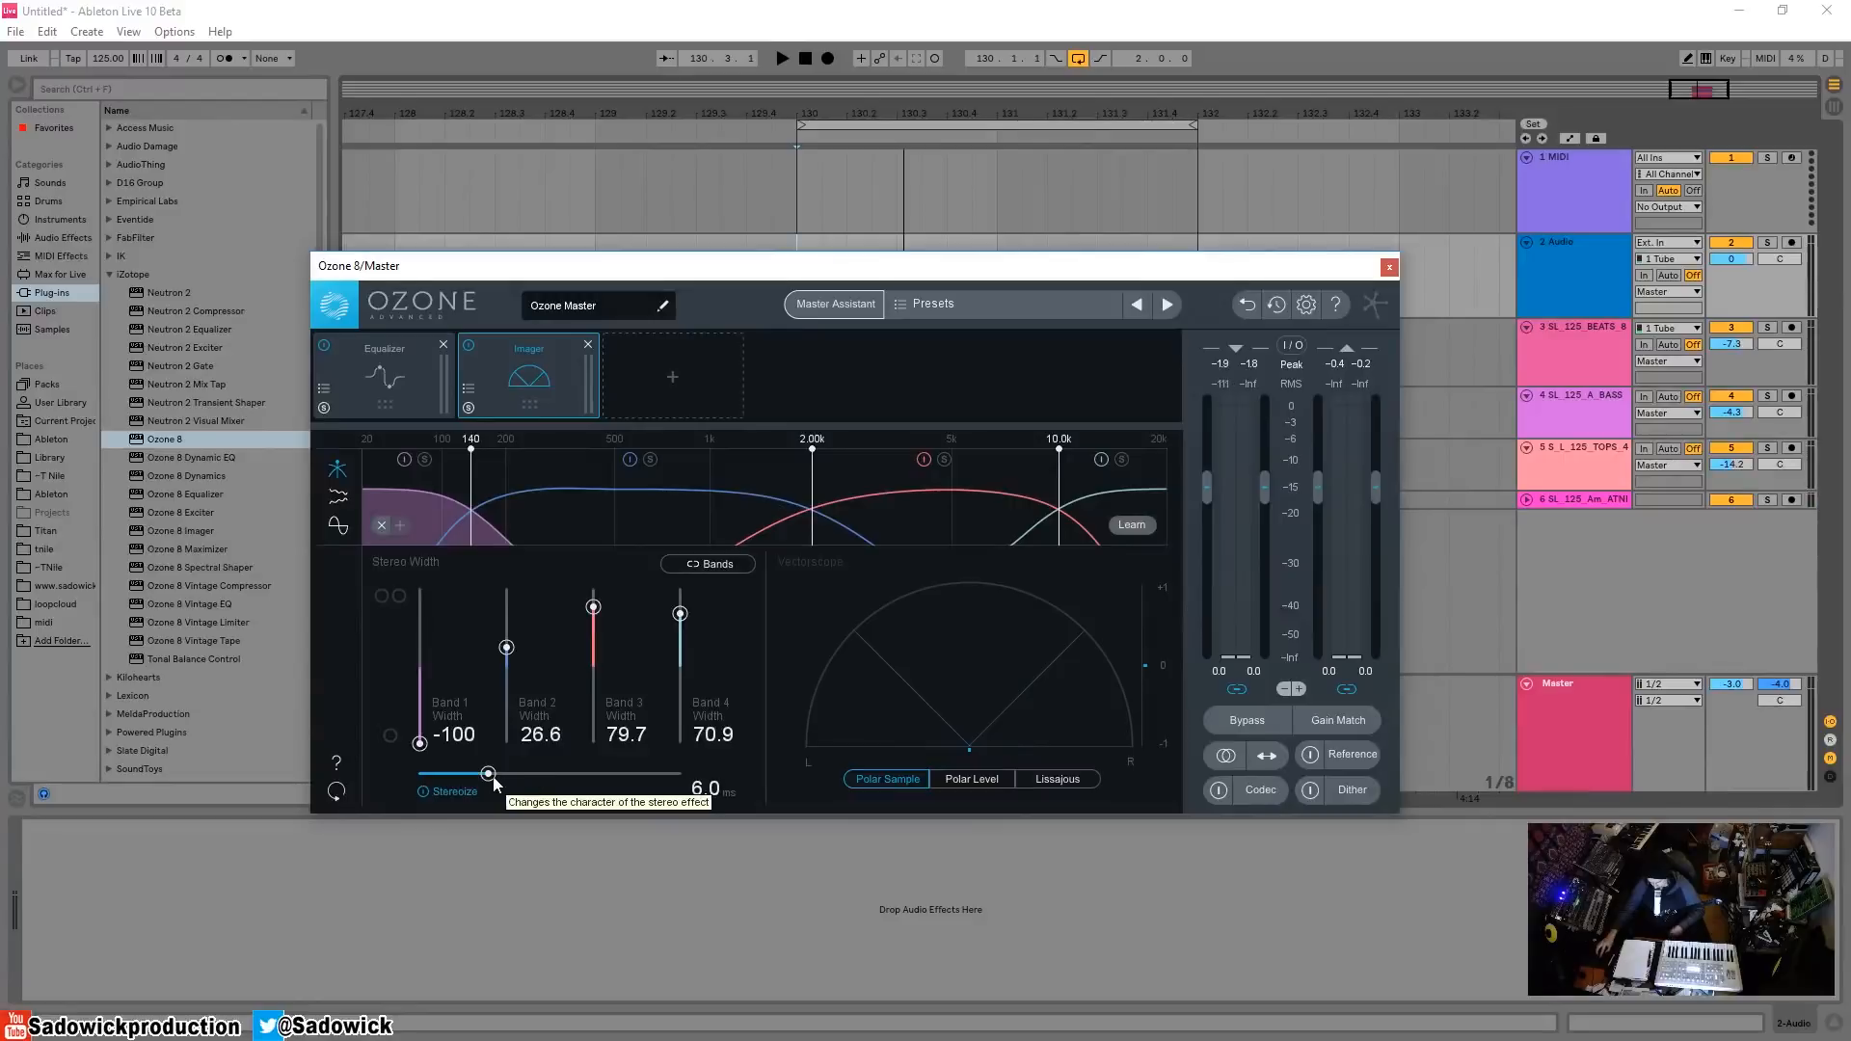
left_click_drag(487, 777, 680, 772)
key("space")
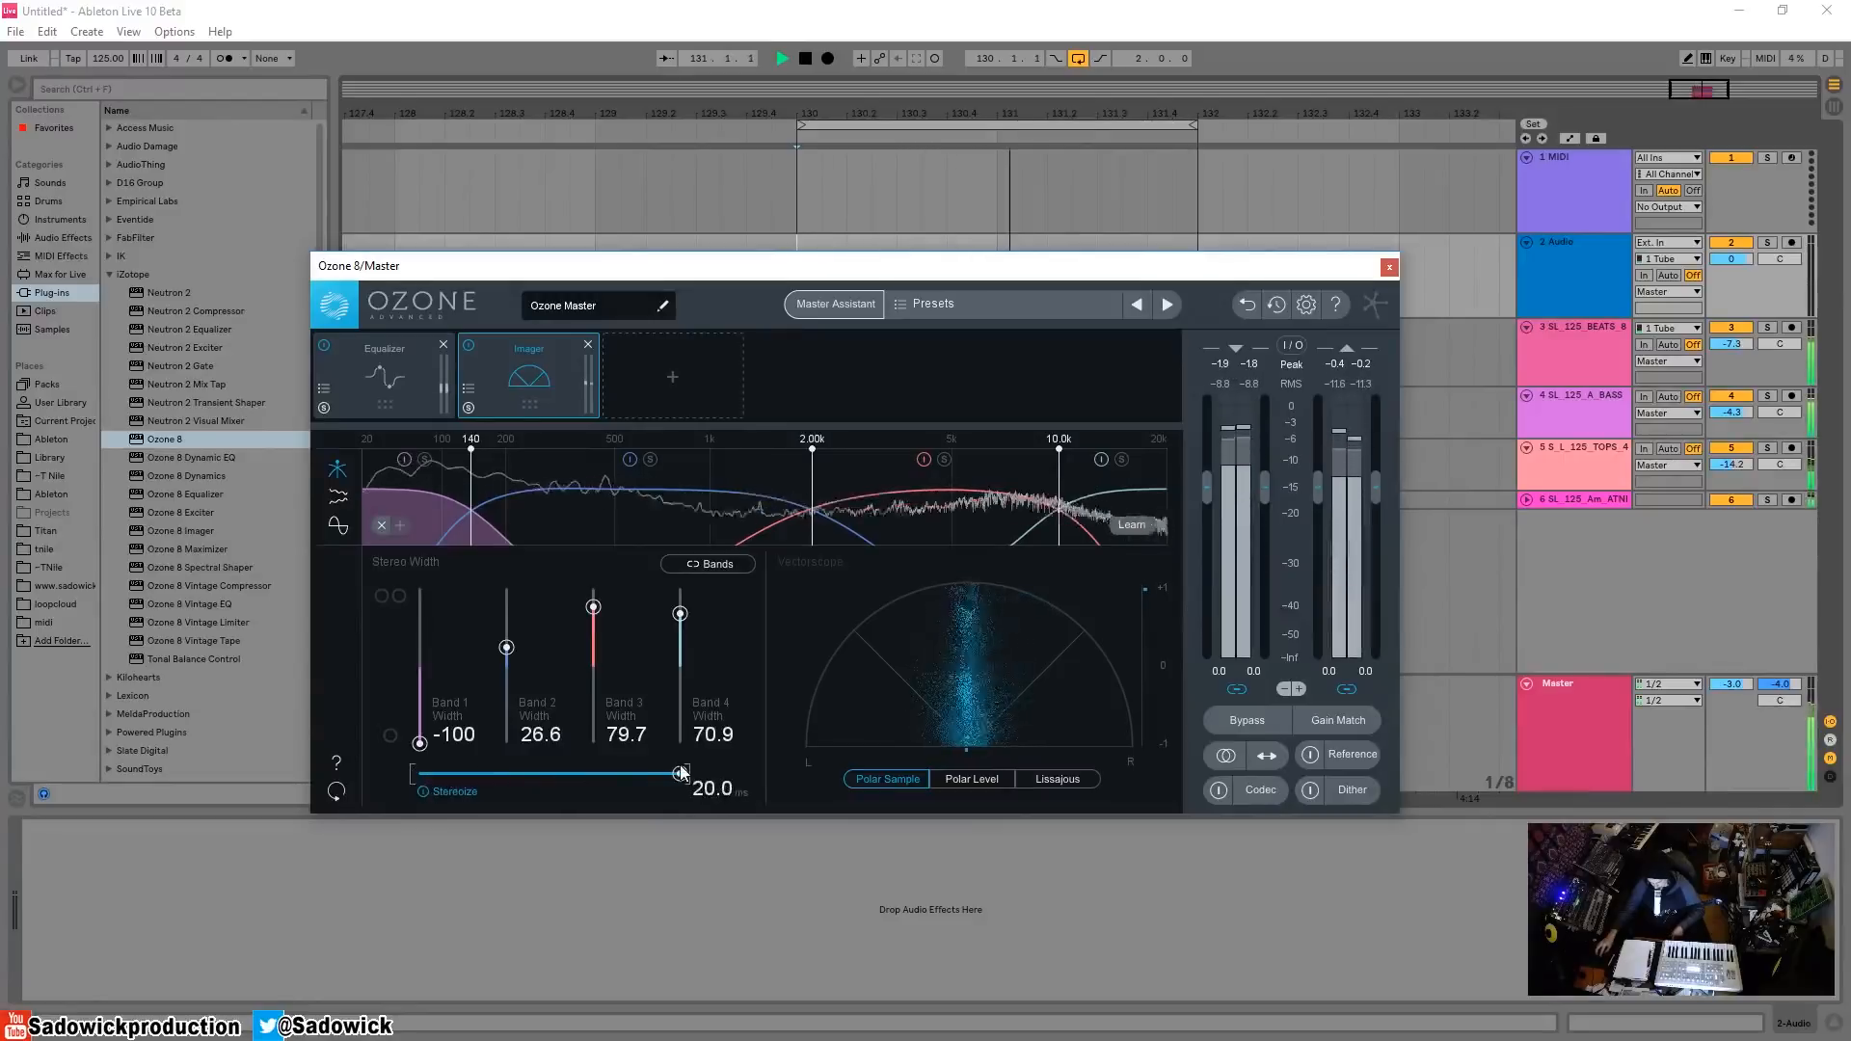
left_click(420, 789)
- Compare the vectorscope's Polar Level and Lissajous displays during playback and return it to Polar Sample
key("space")
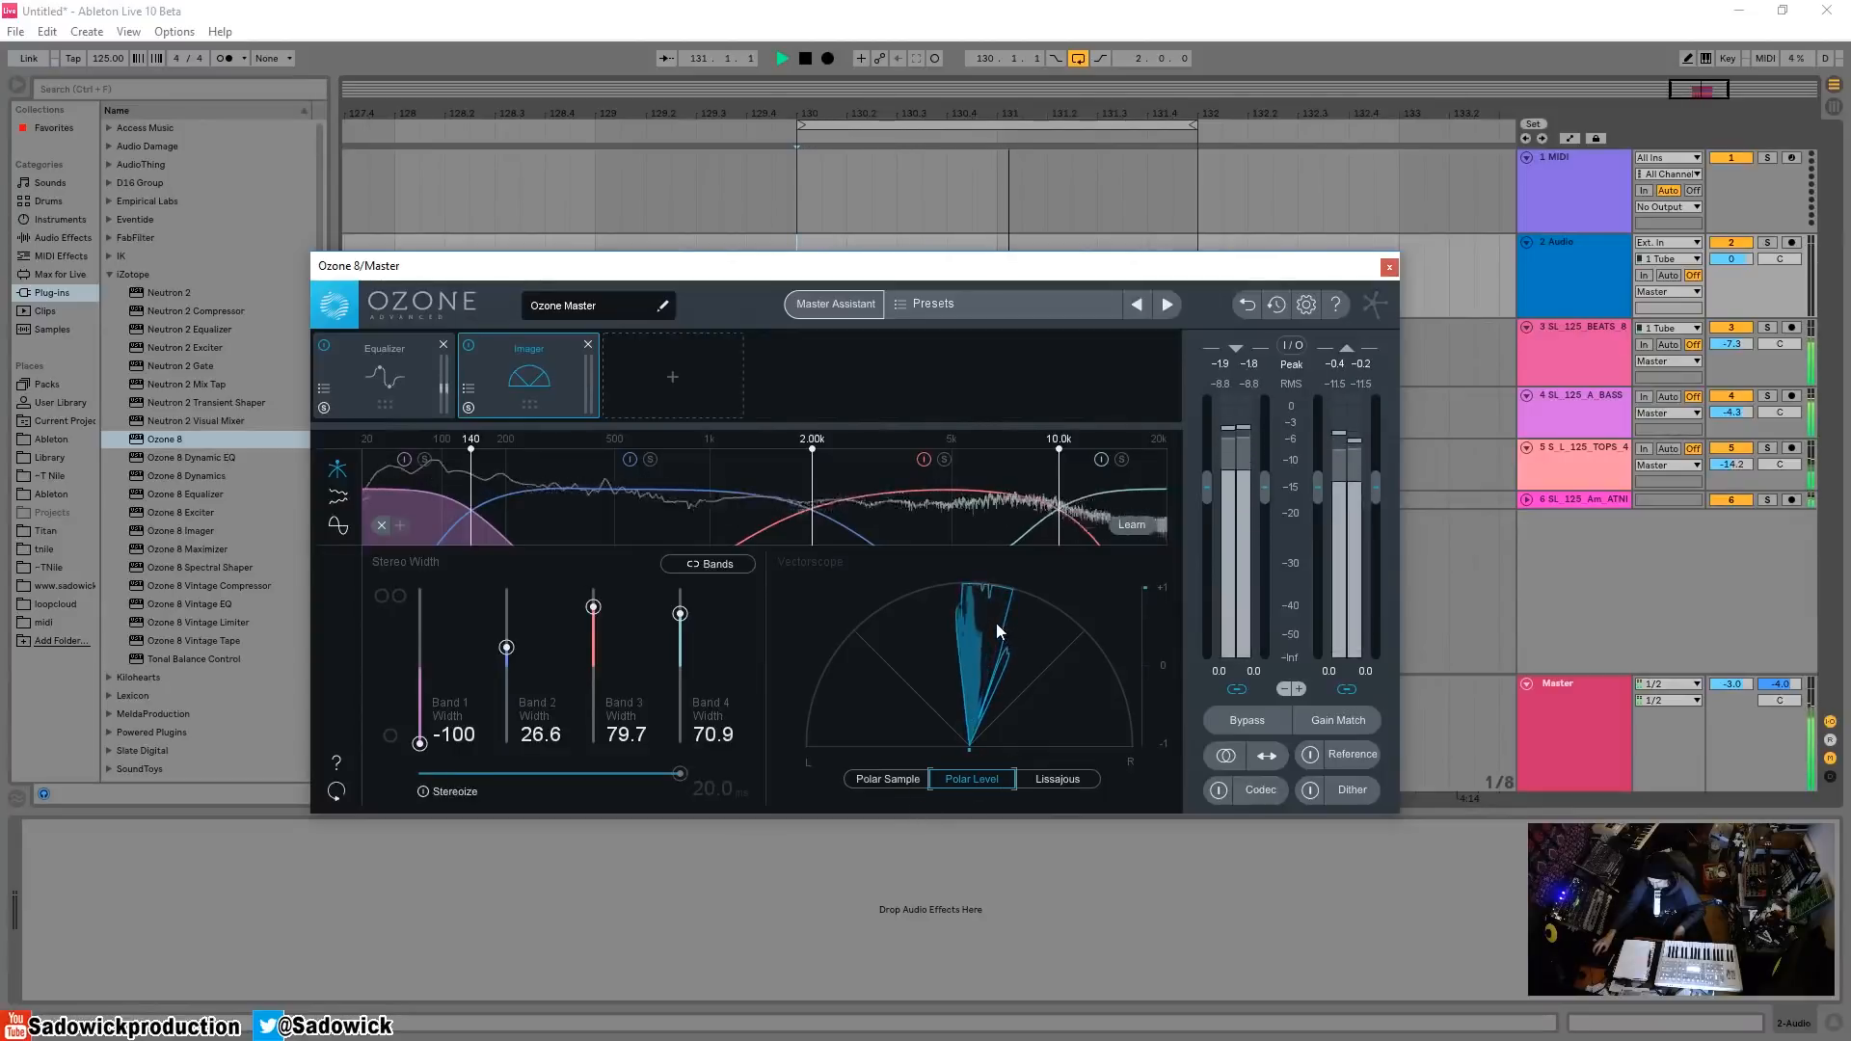
key("space")
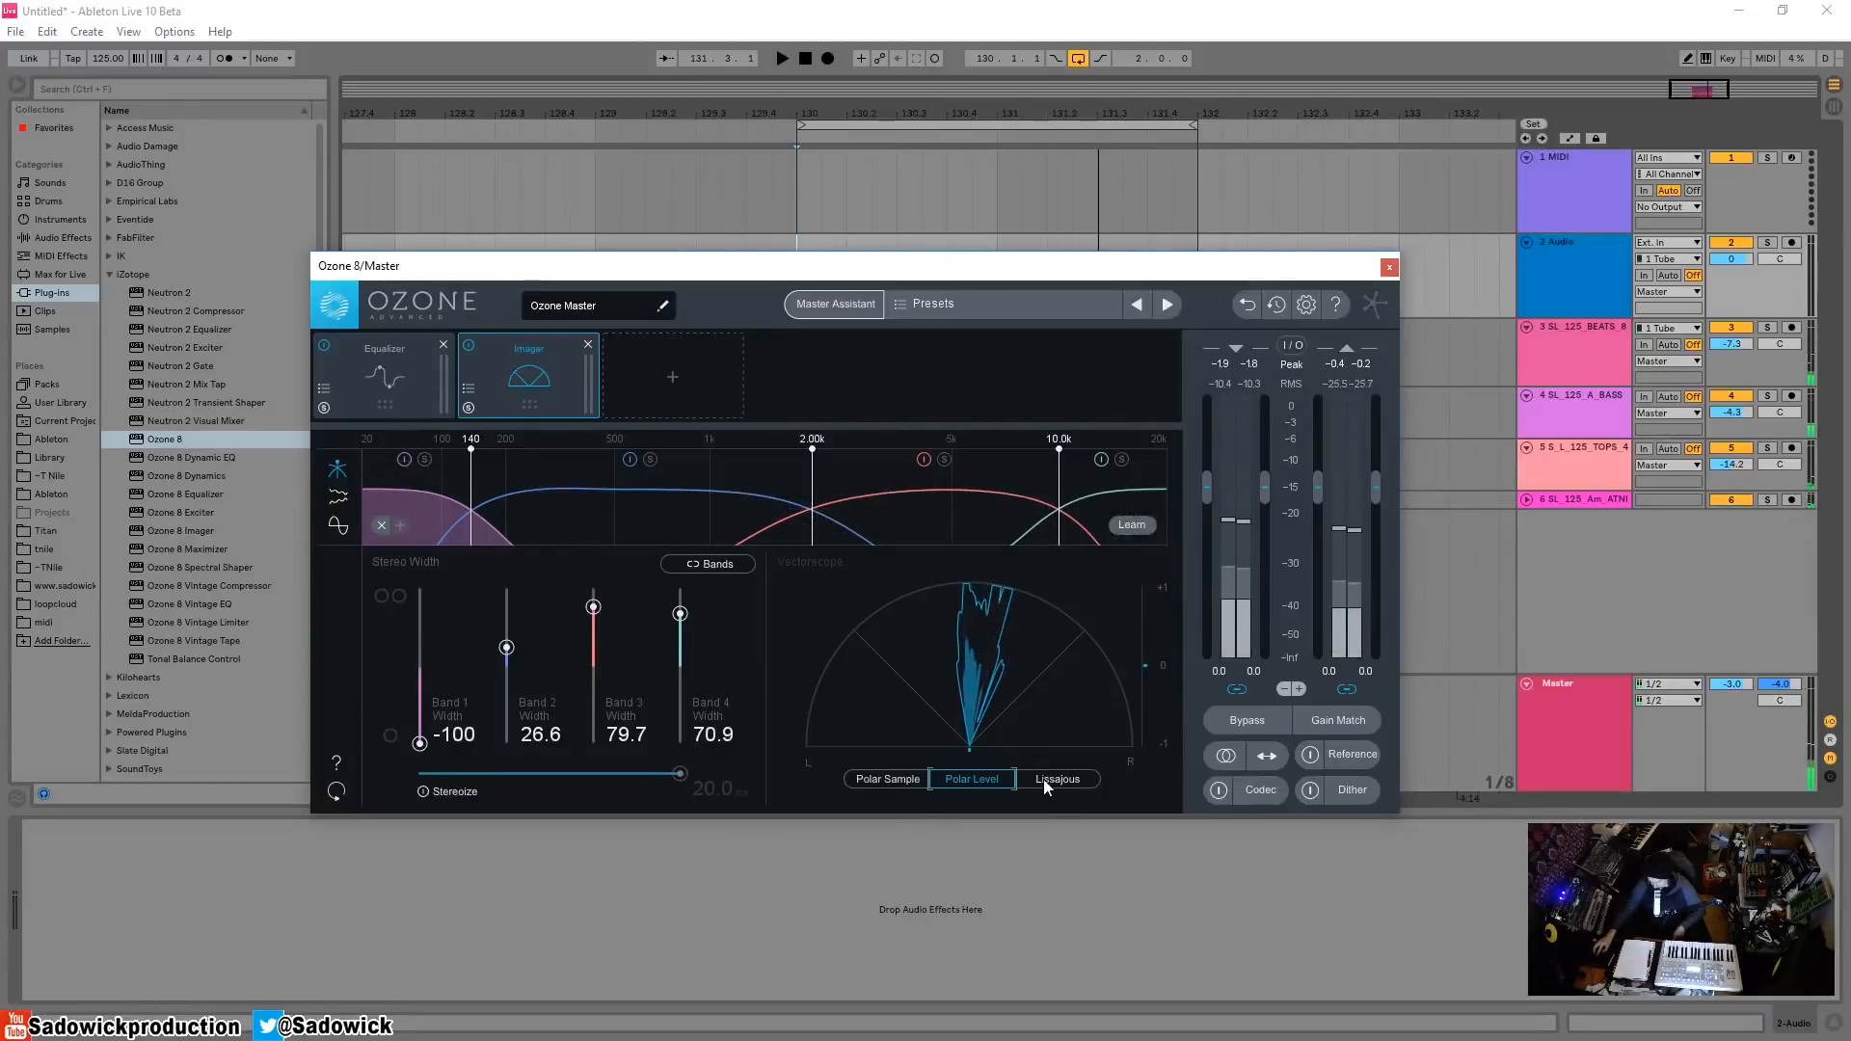
left_click(1046, 779)
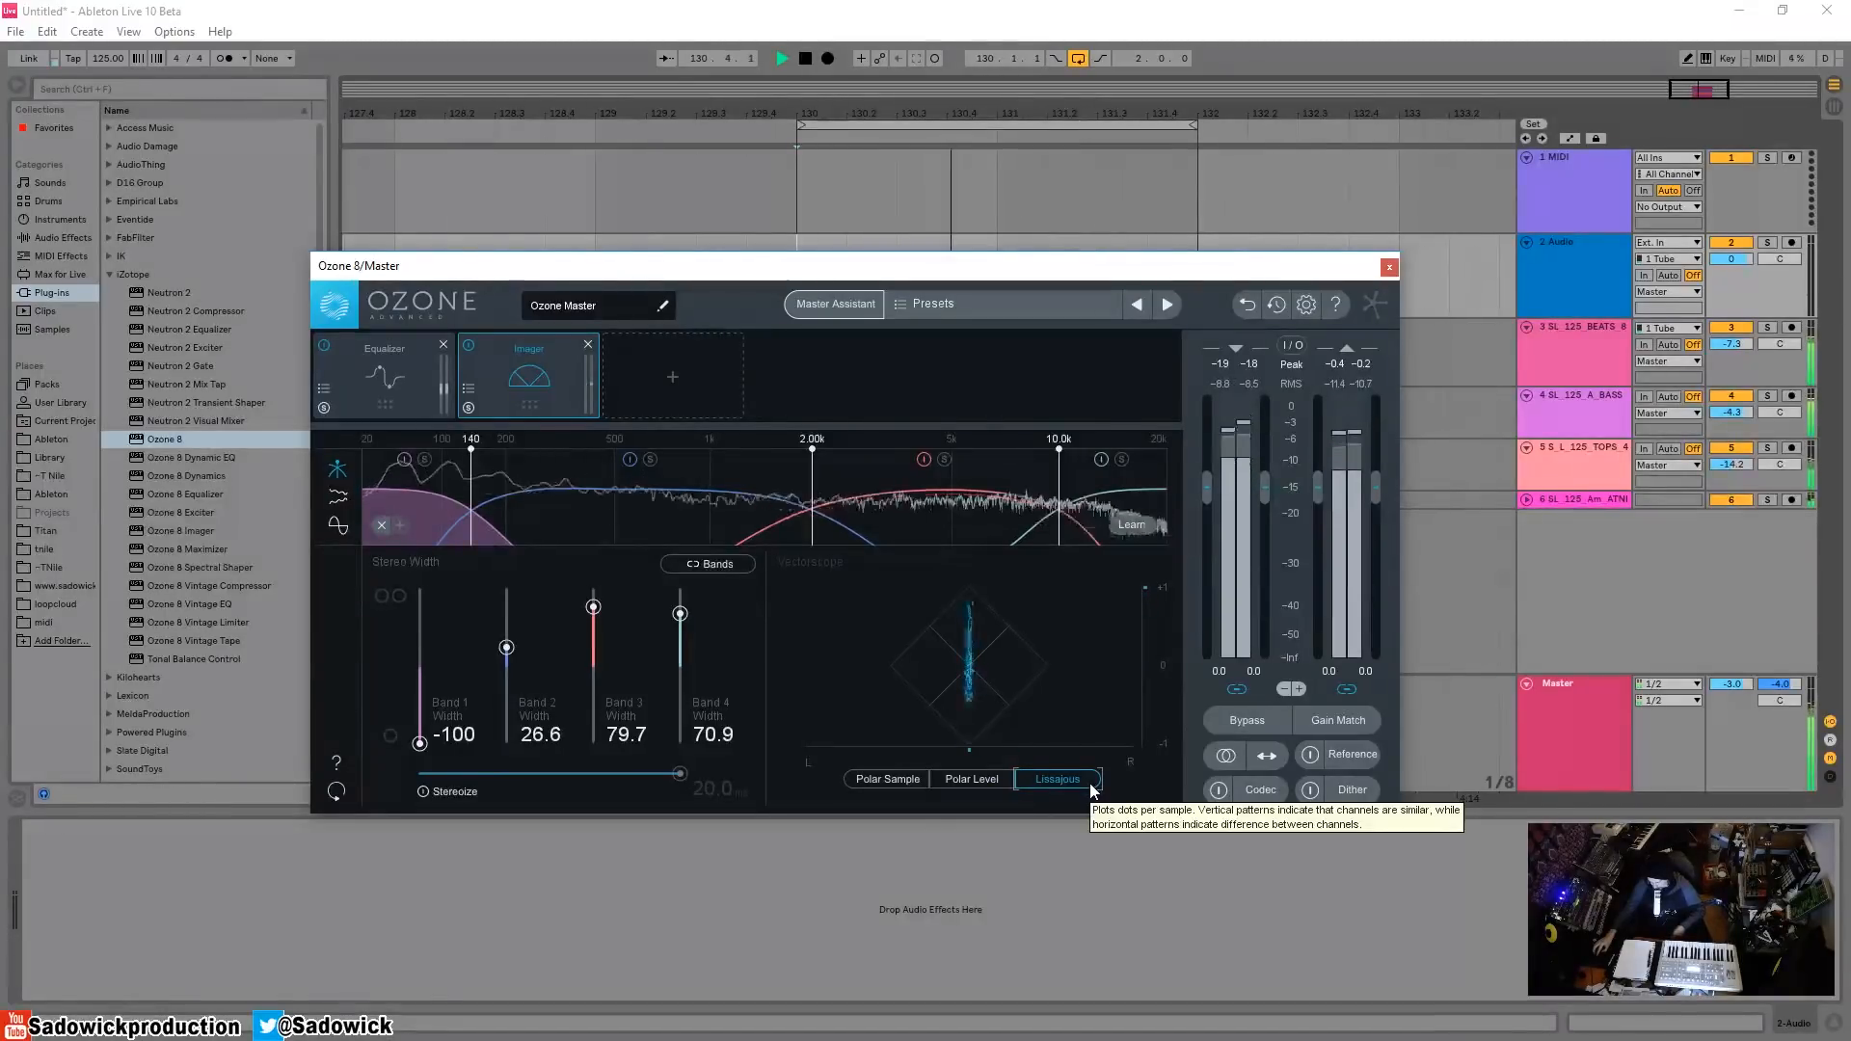
key("space")
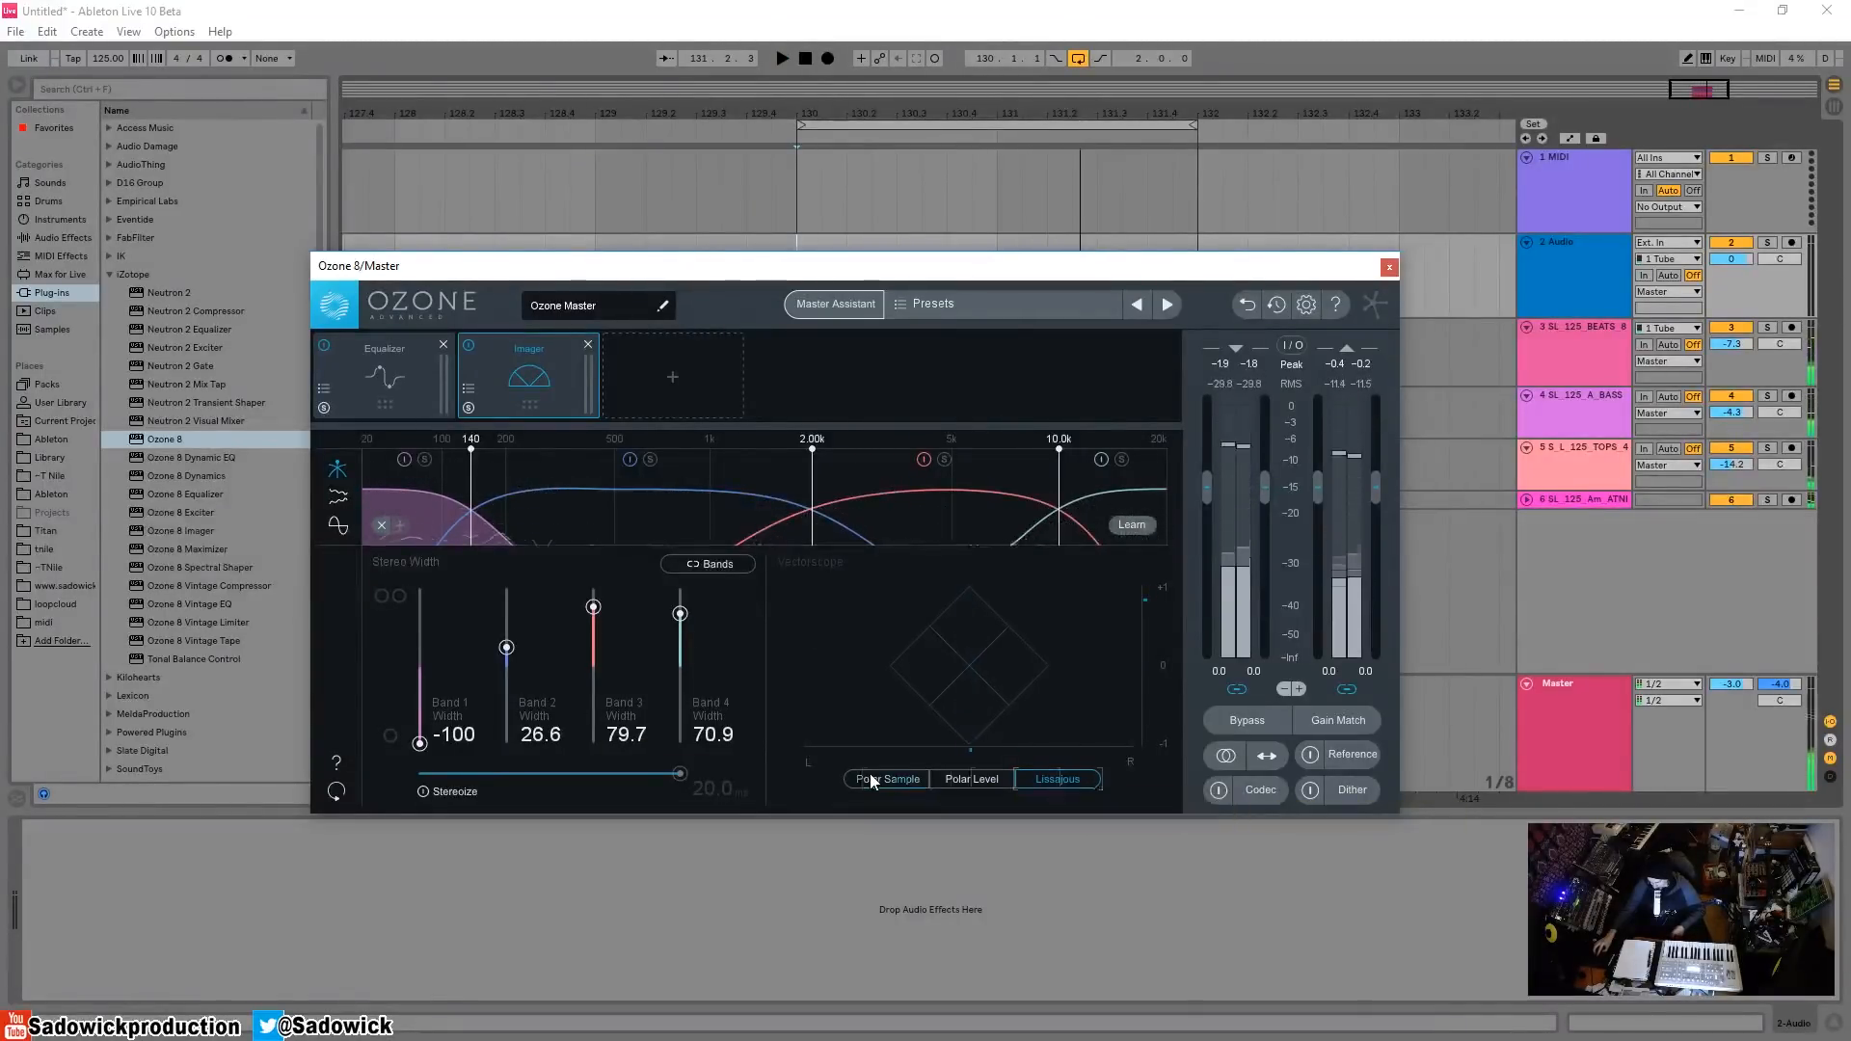
left_click(907, 777)
key("space")
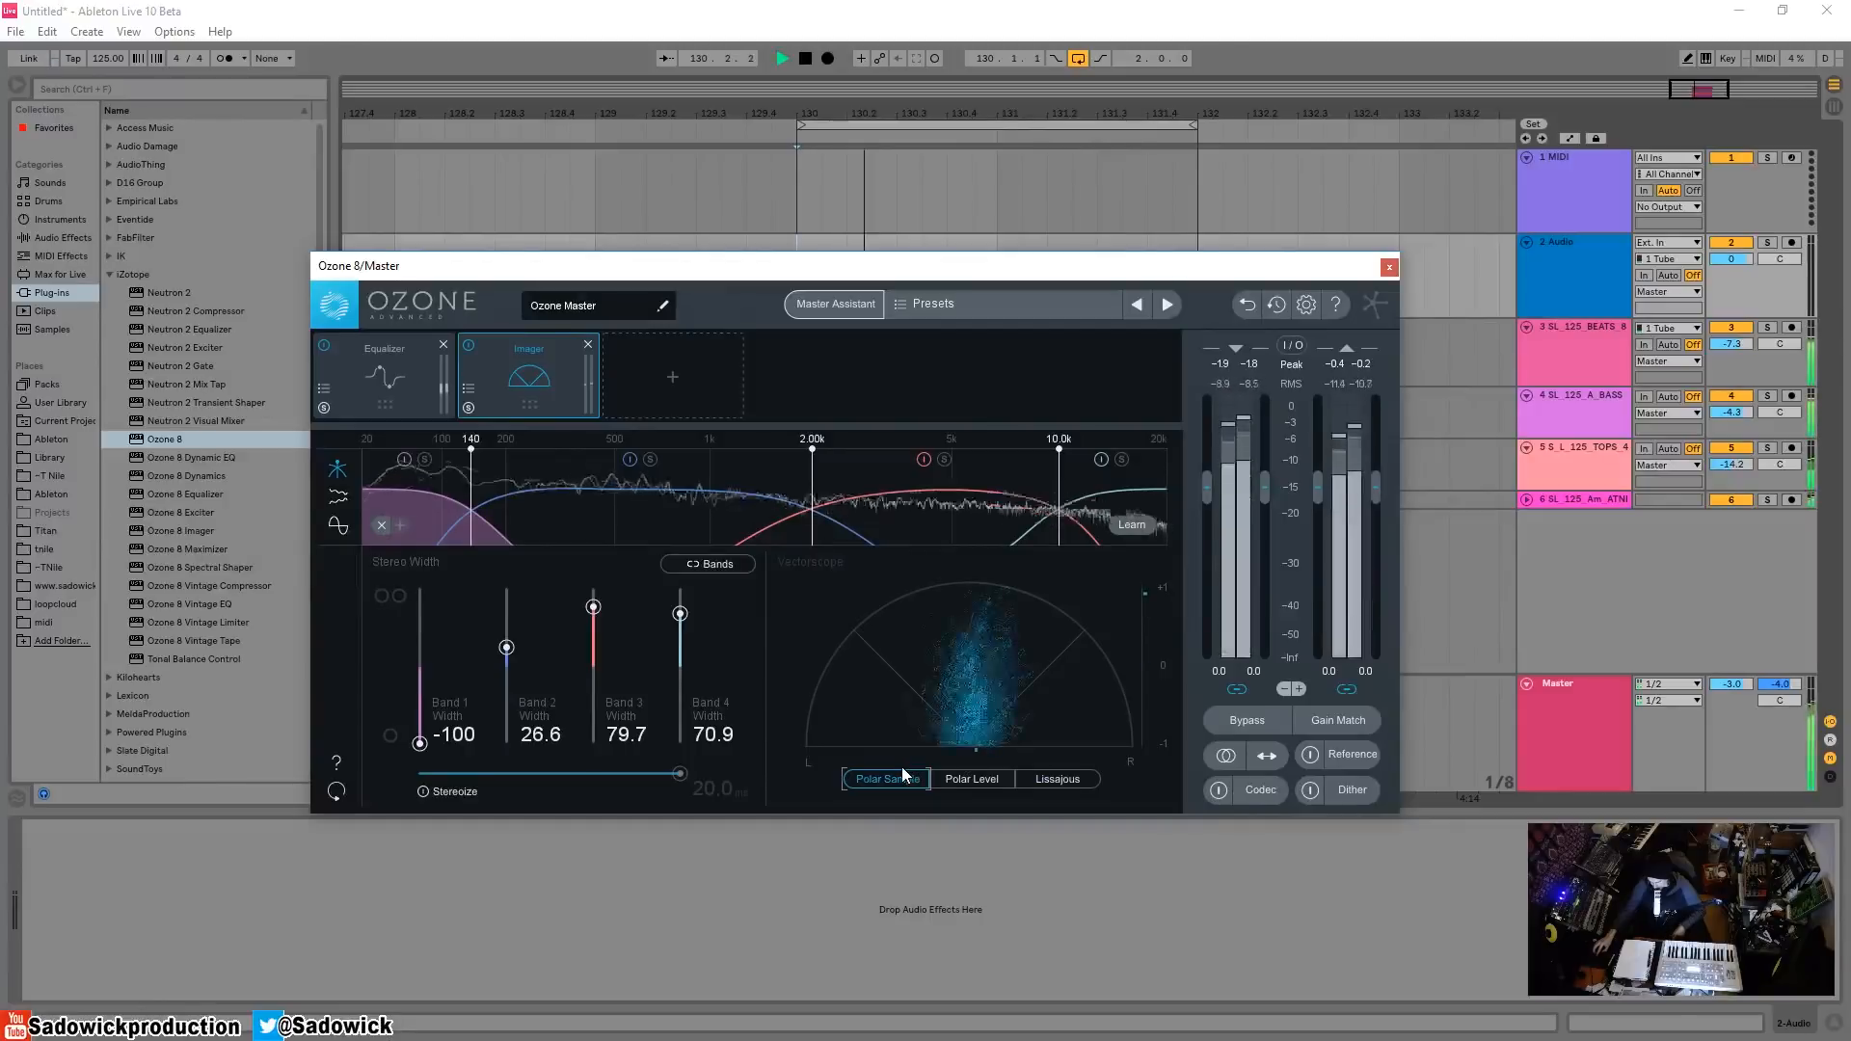
key("space")
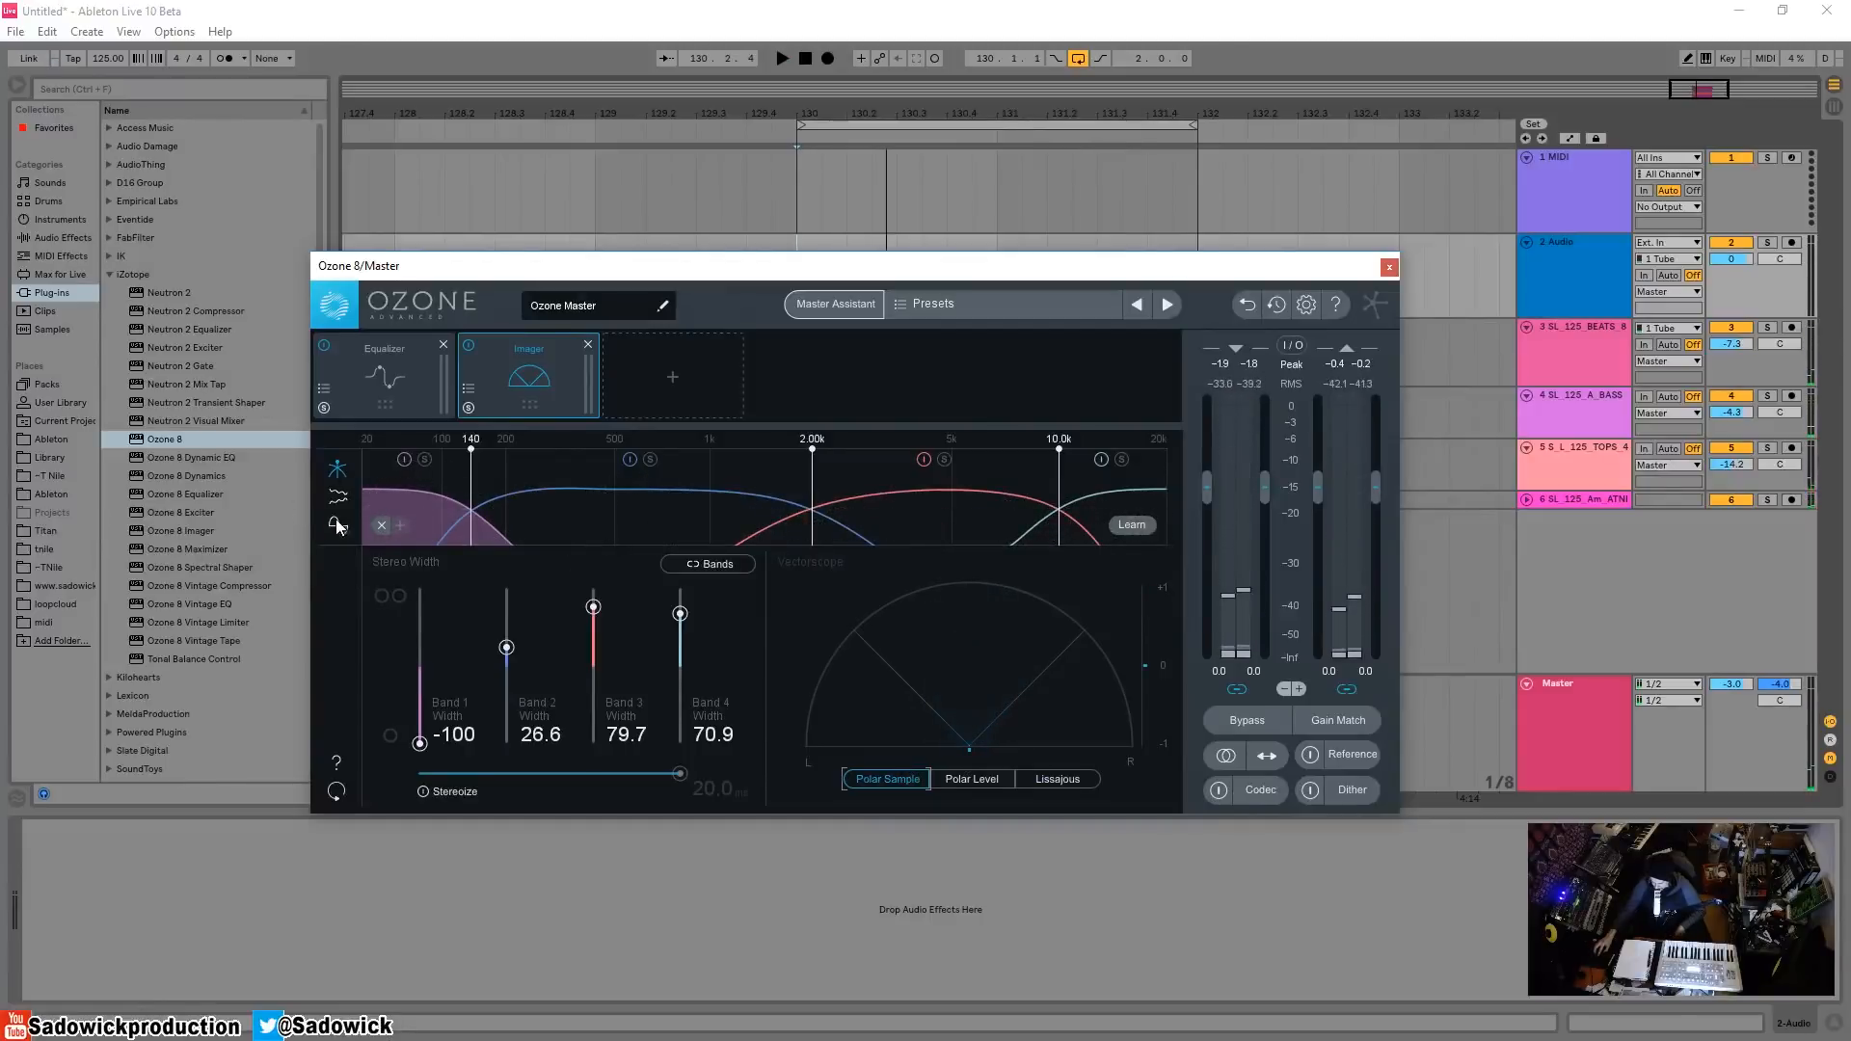
- Show the Imager's correlation trace and watch it during playback of the widened mix
left_click(338, 526)
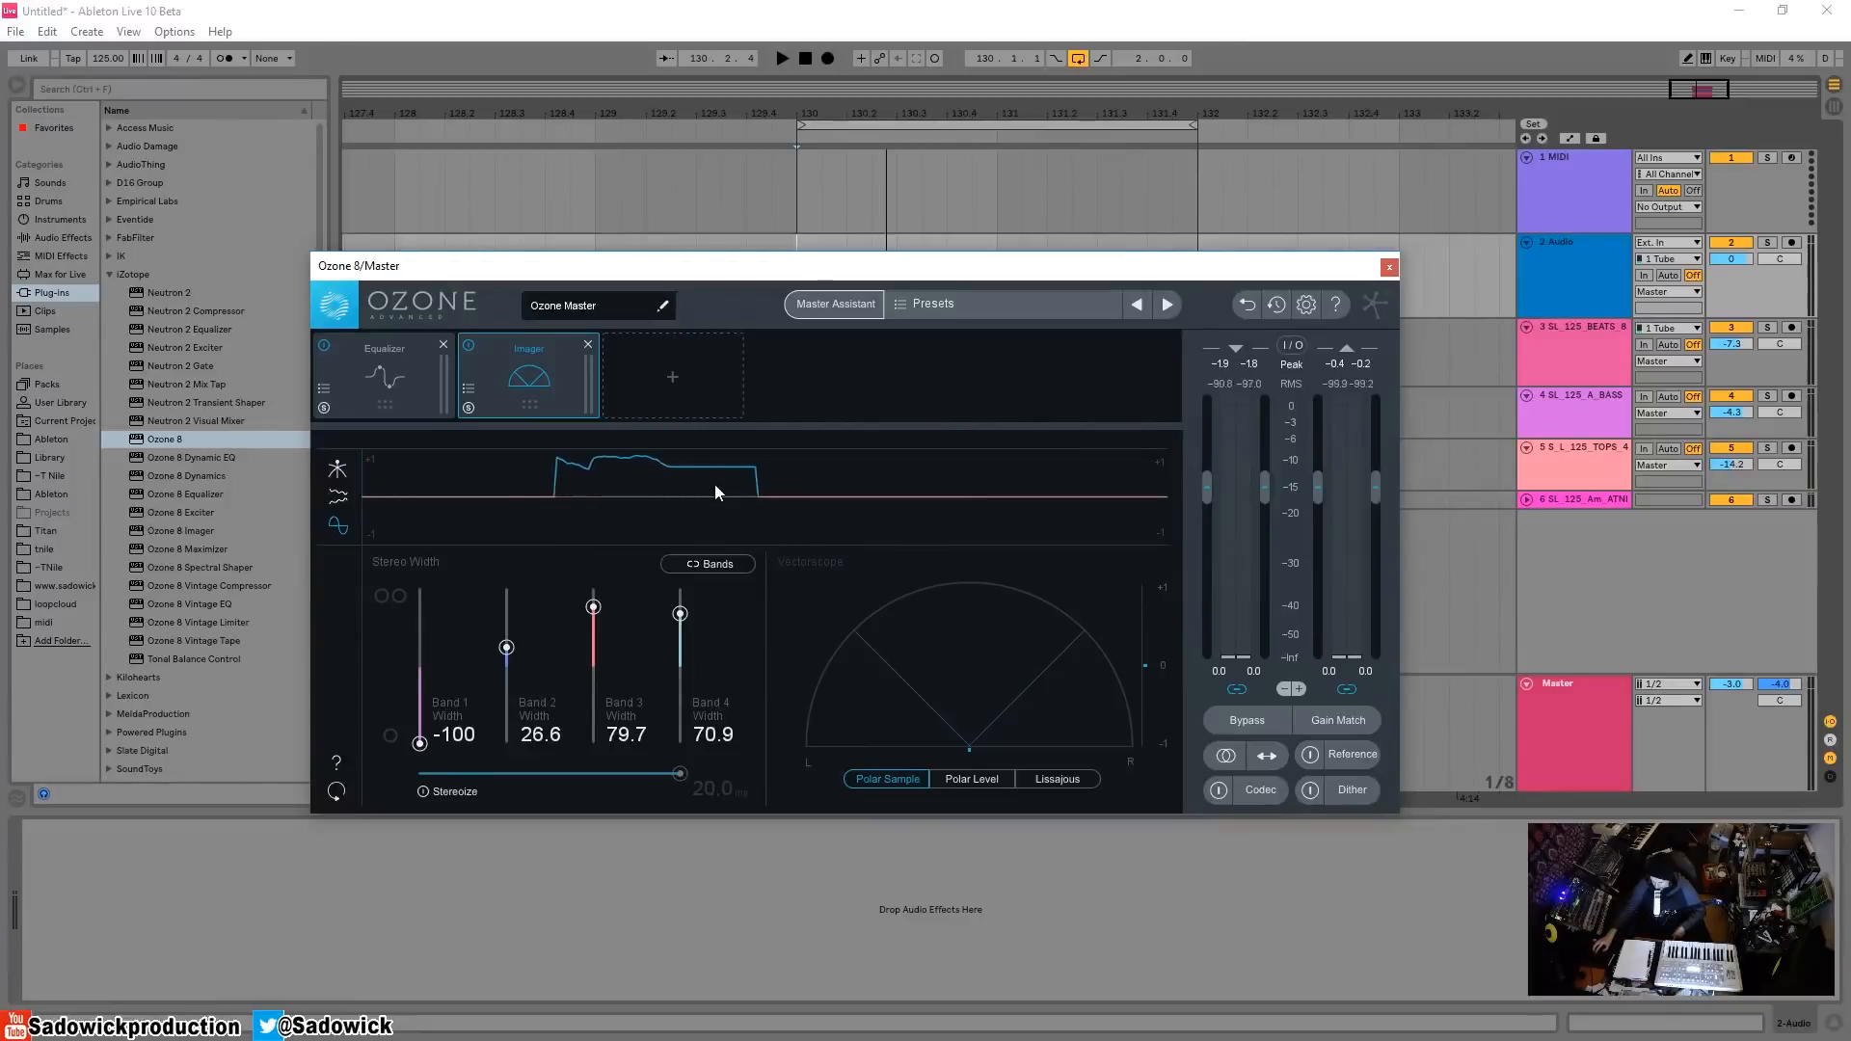
key("space")
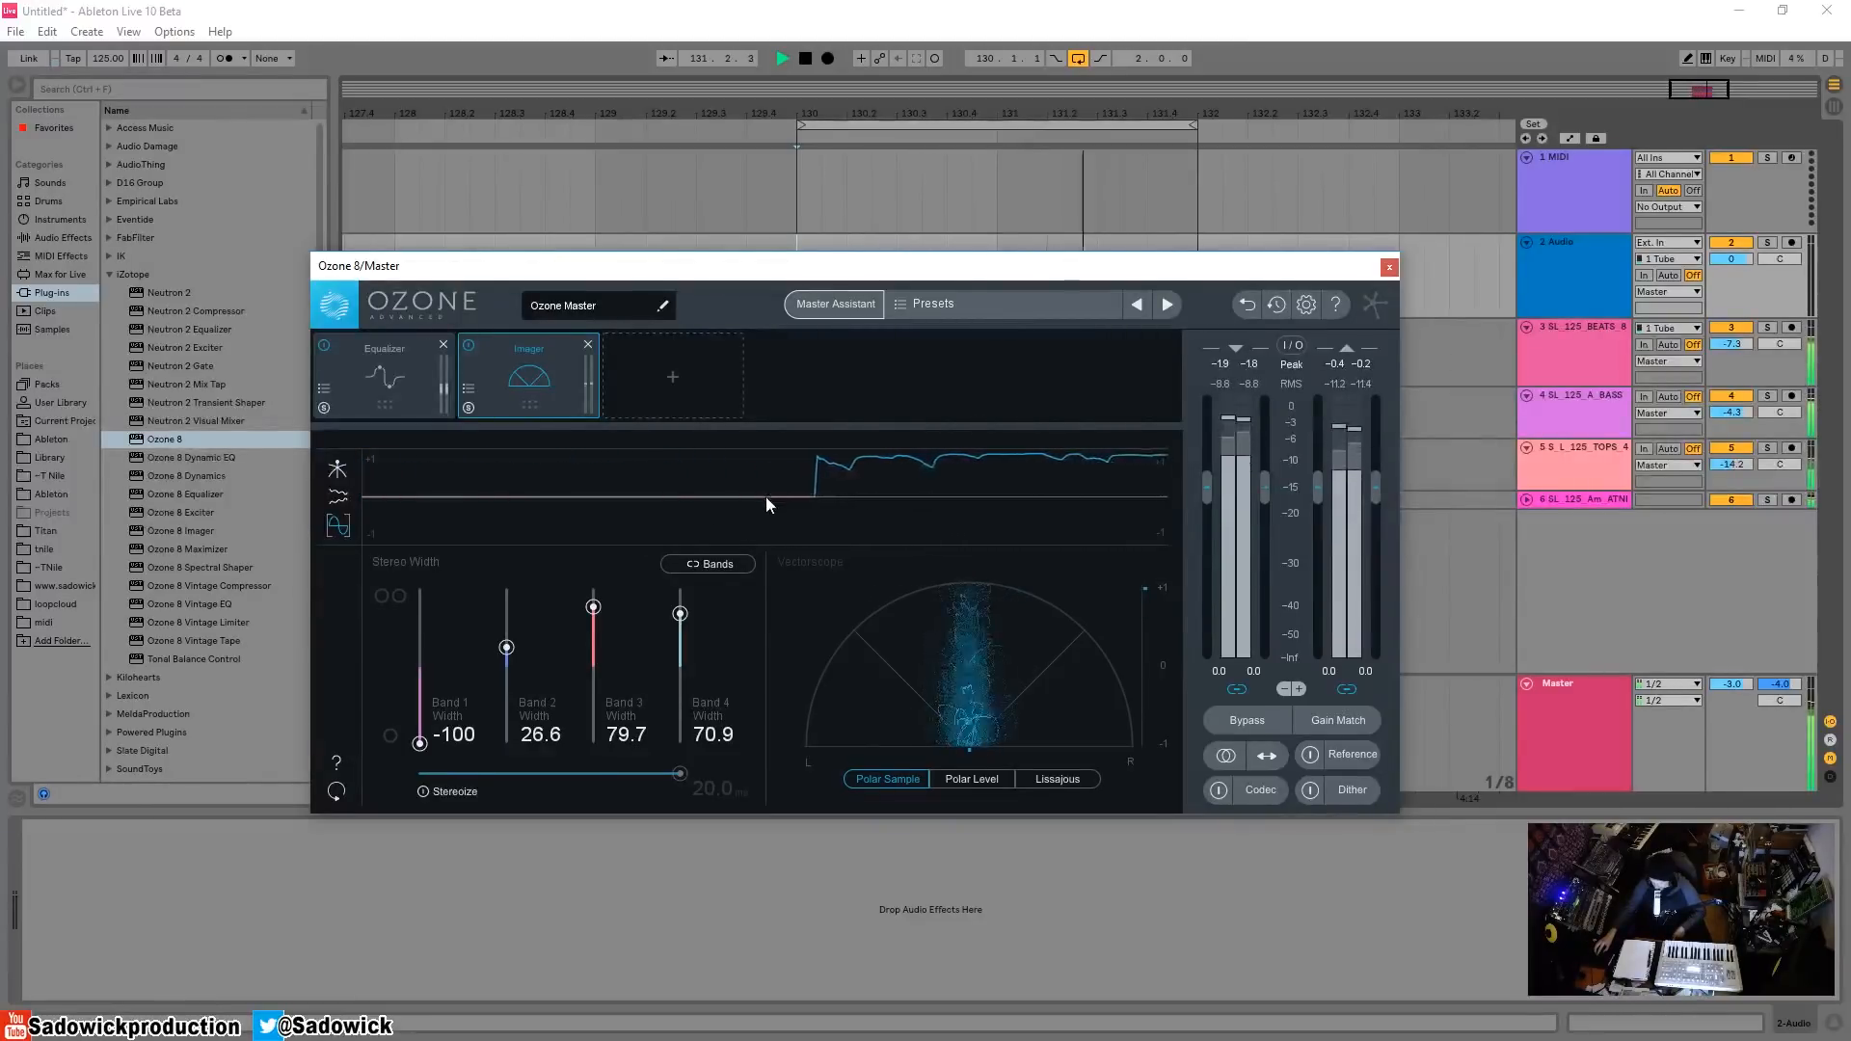
key("space")
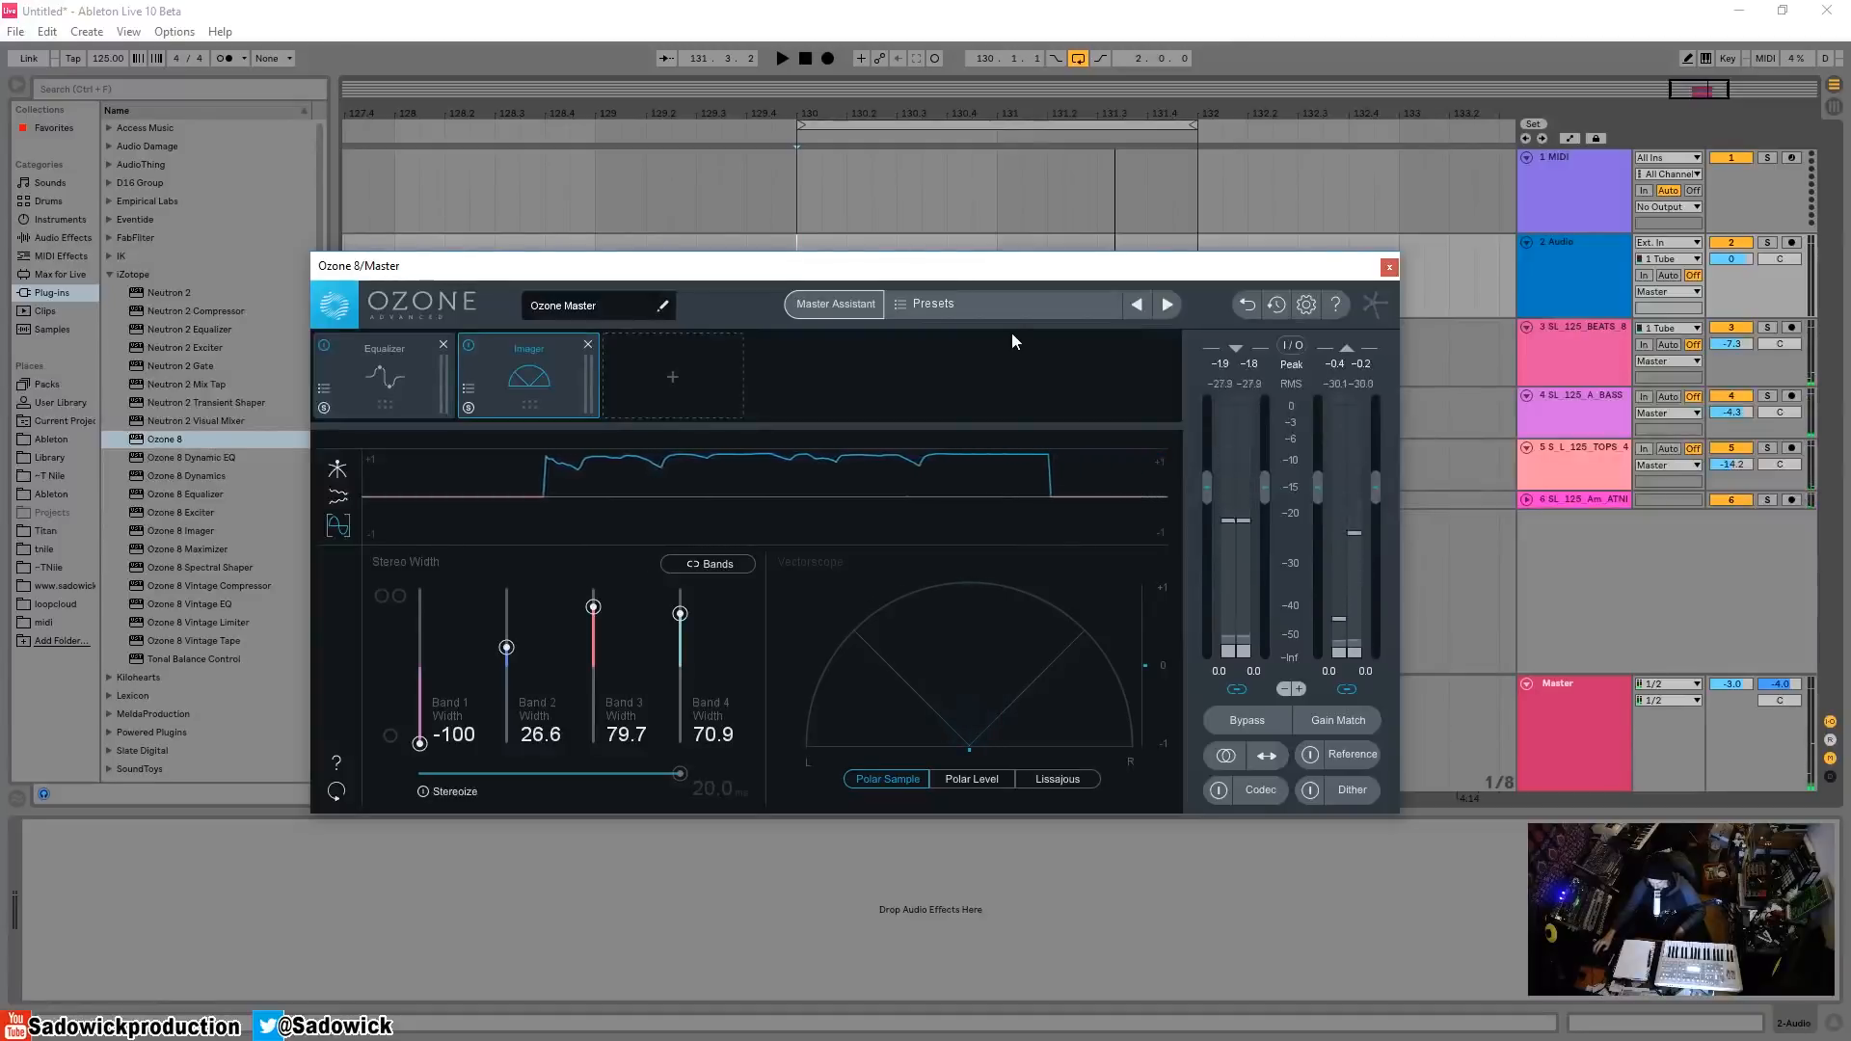
- Check mono compatibility by summing the output to mono during playback and switching back to stereo
left_click(1223, 760)
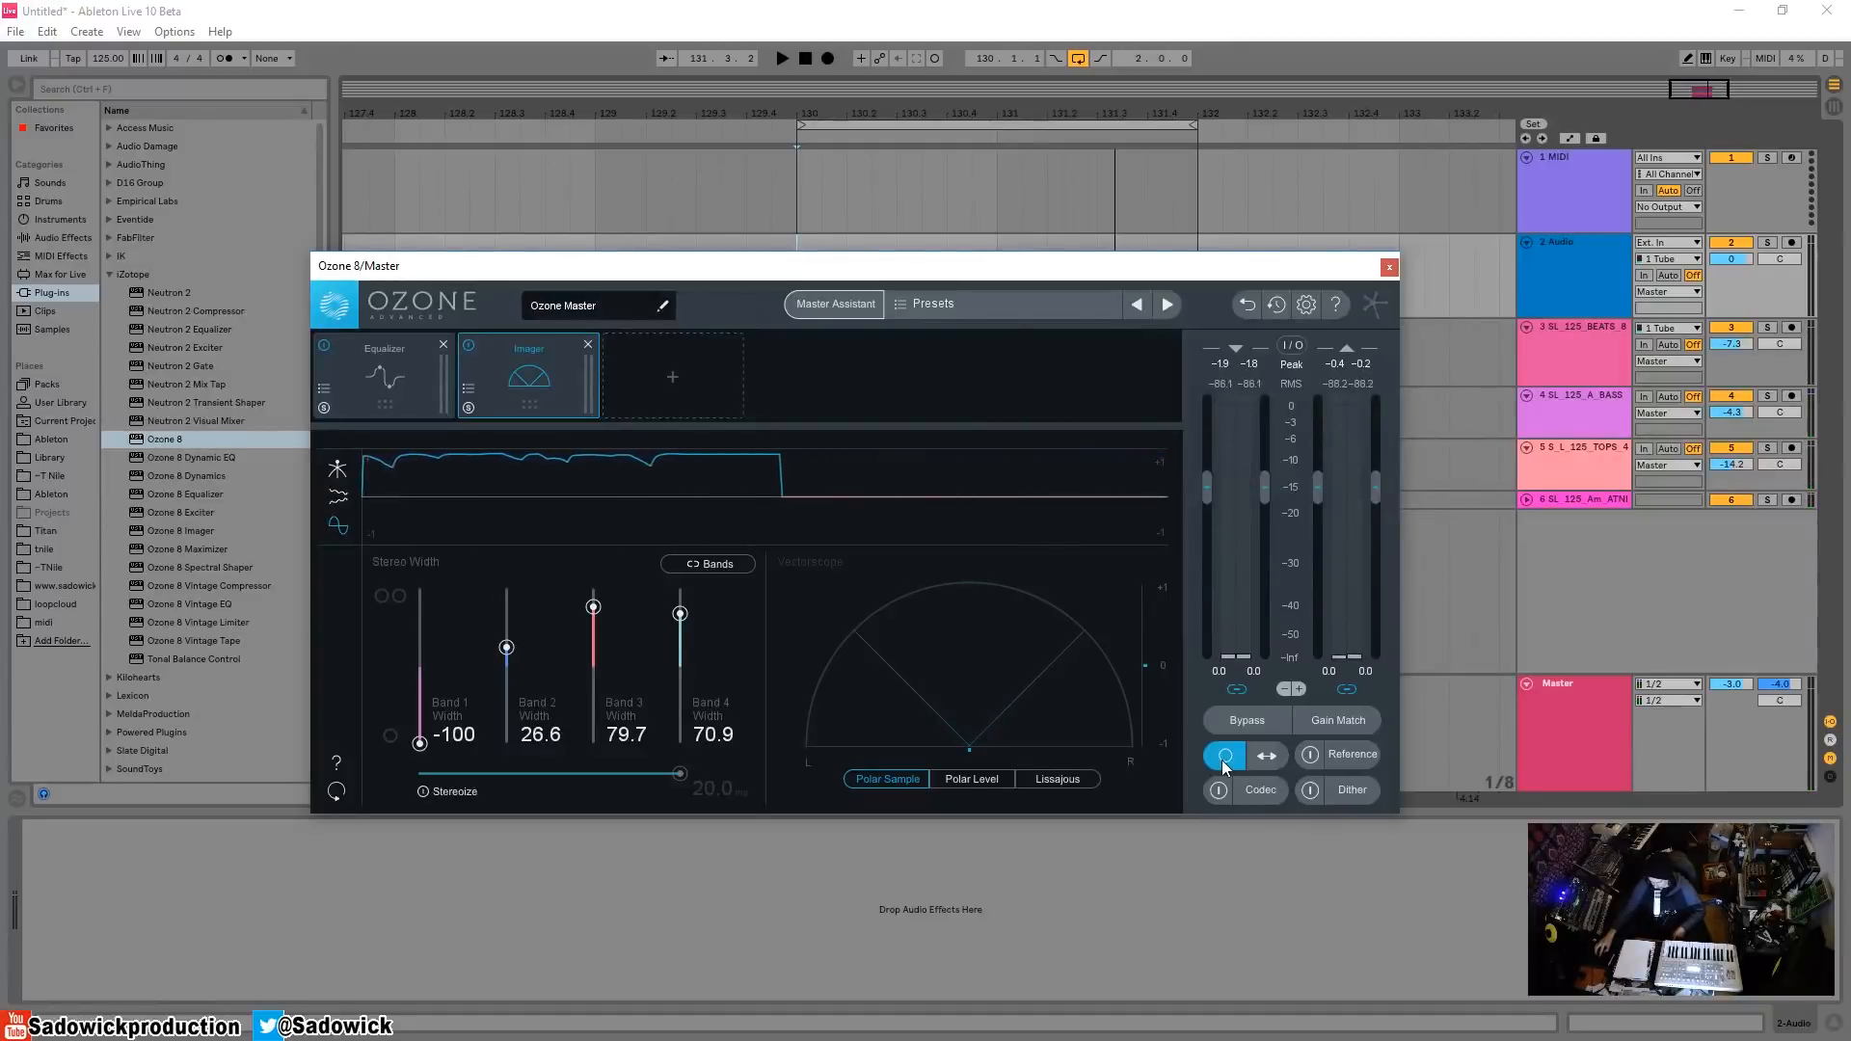
key("space")
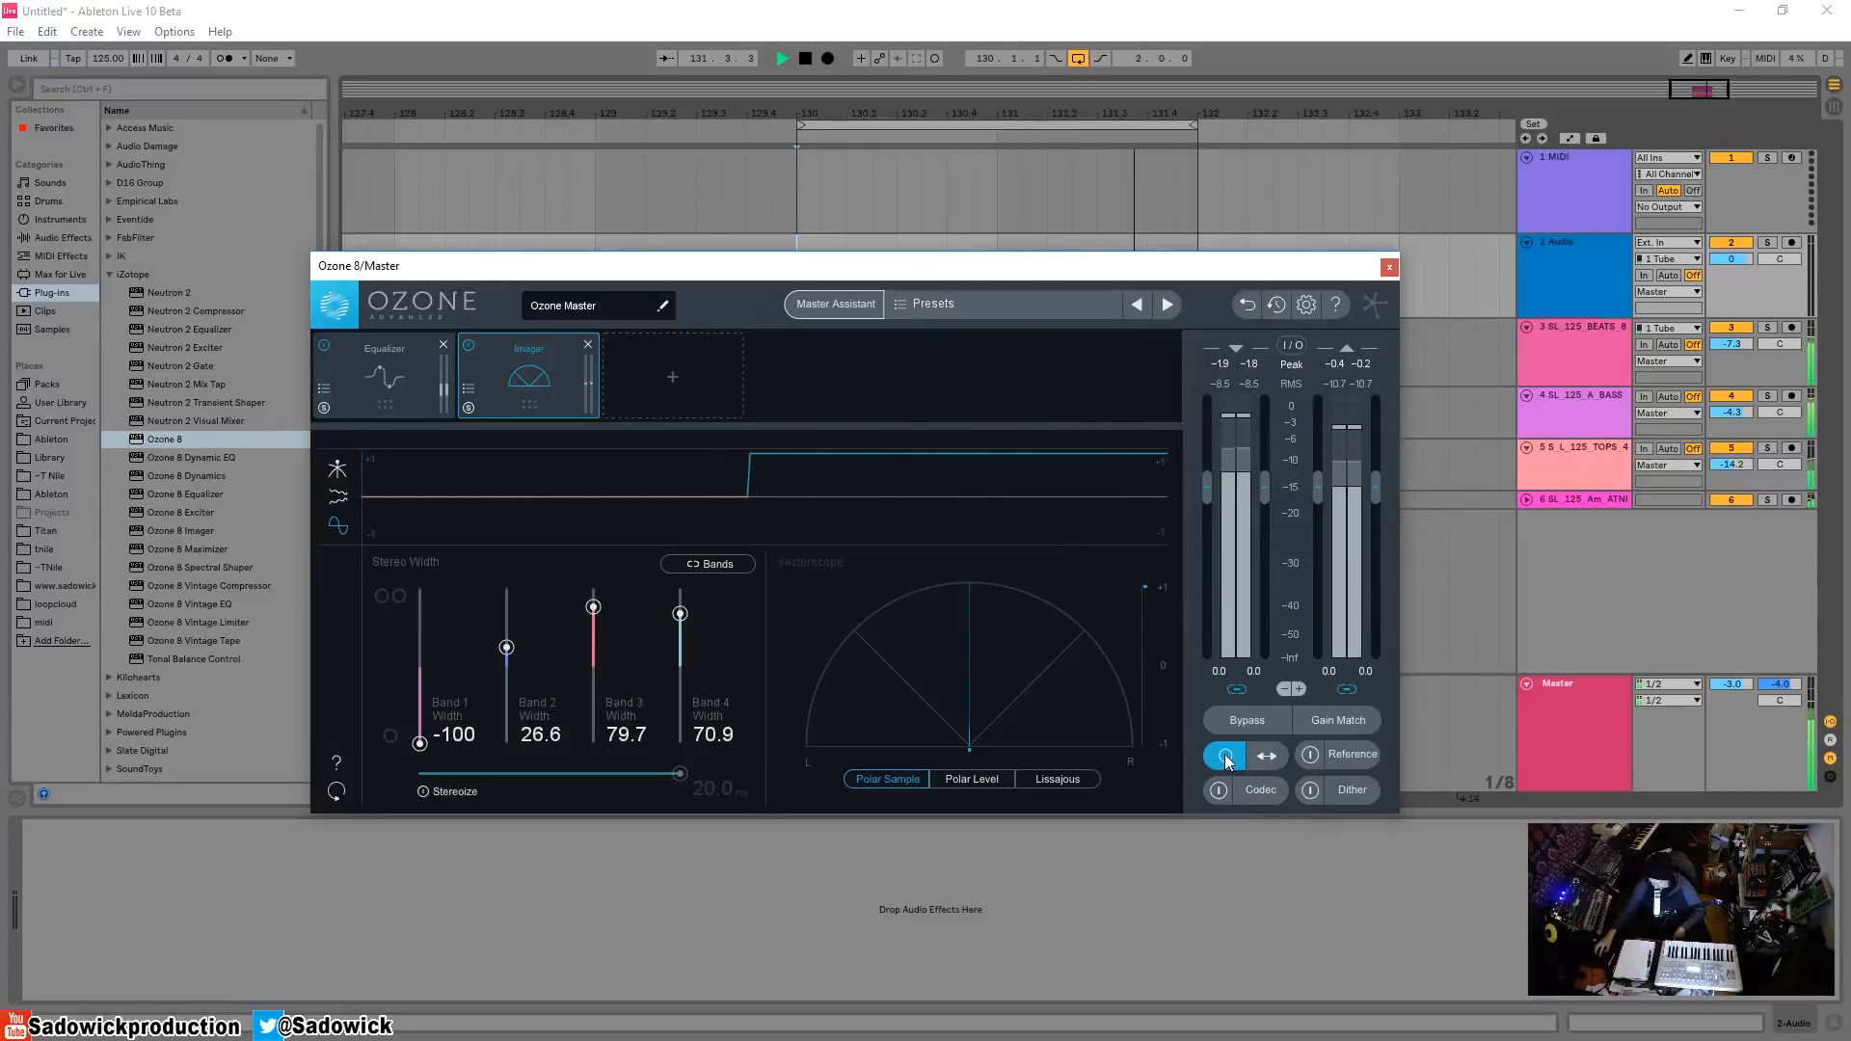
left_click(1226, 758)
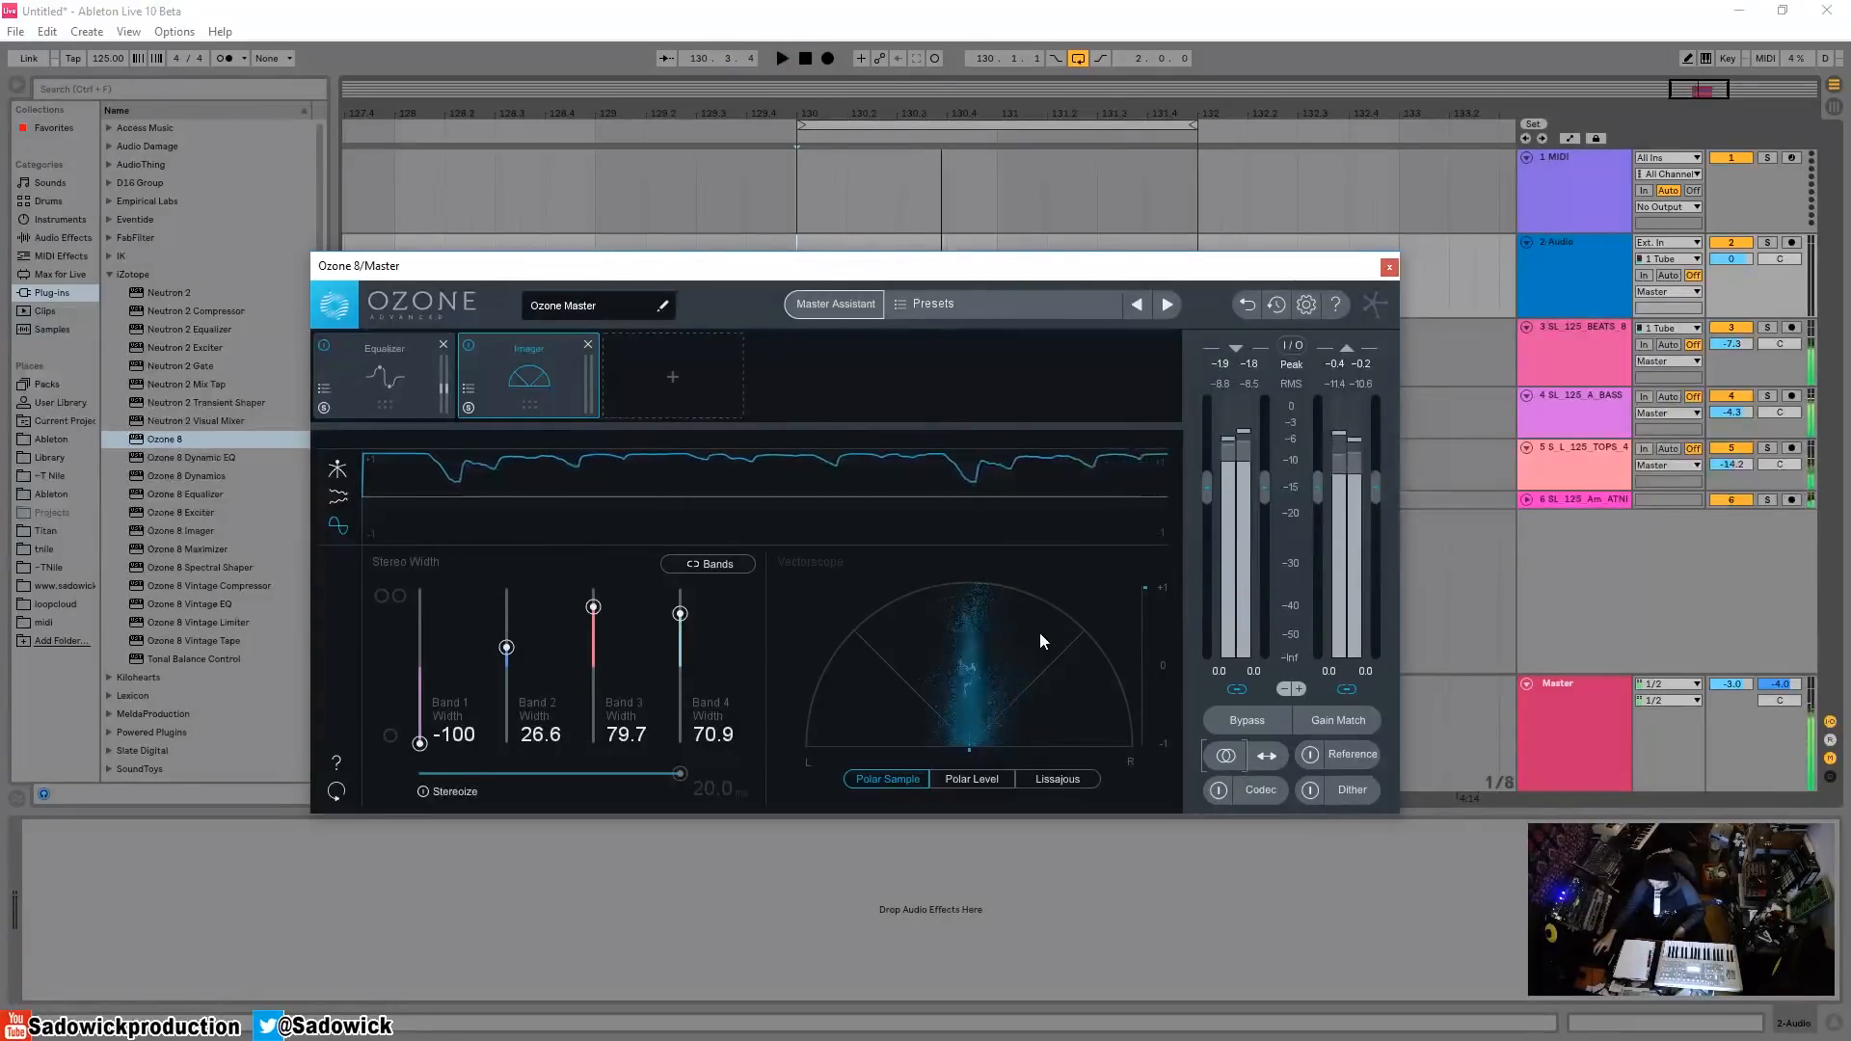
key("space")
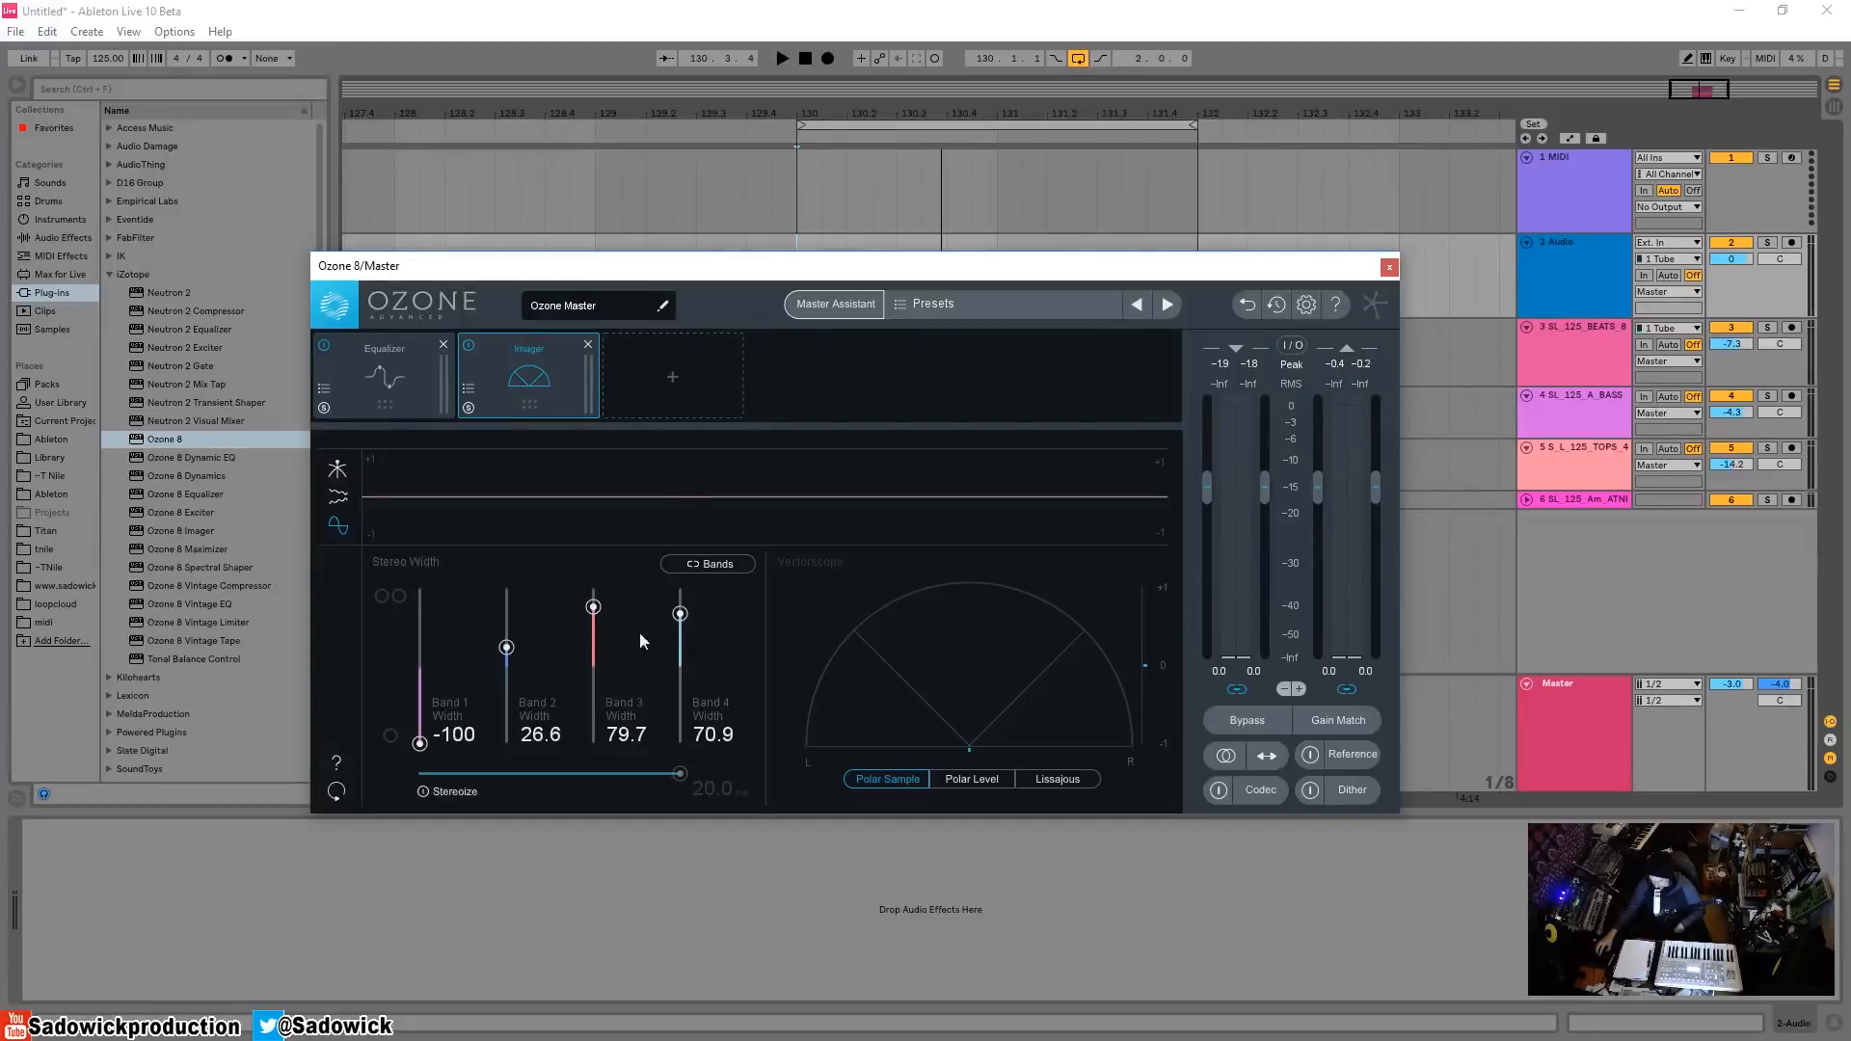
- Add a Post EQ after the Imager, put it in Mid/Side mode, and select the Side channel
left_click(673, 380)
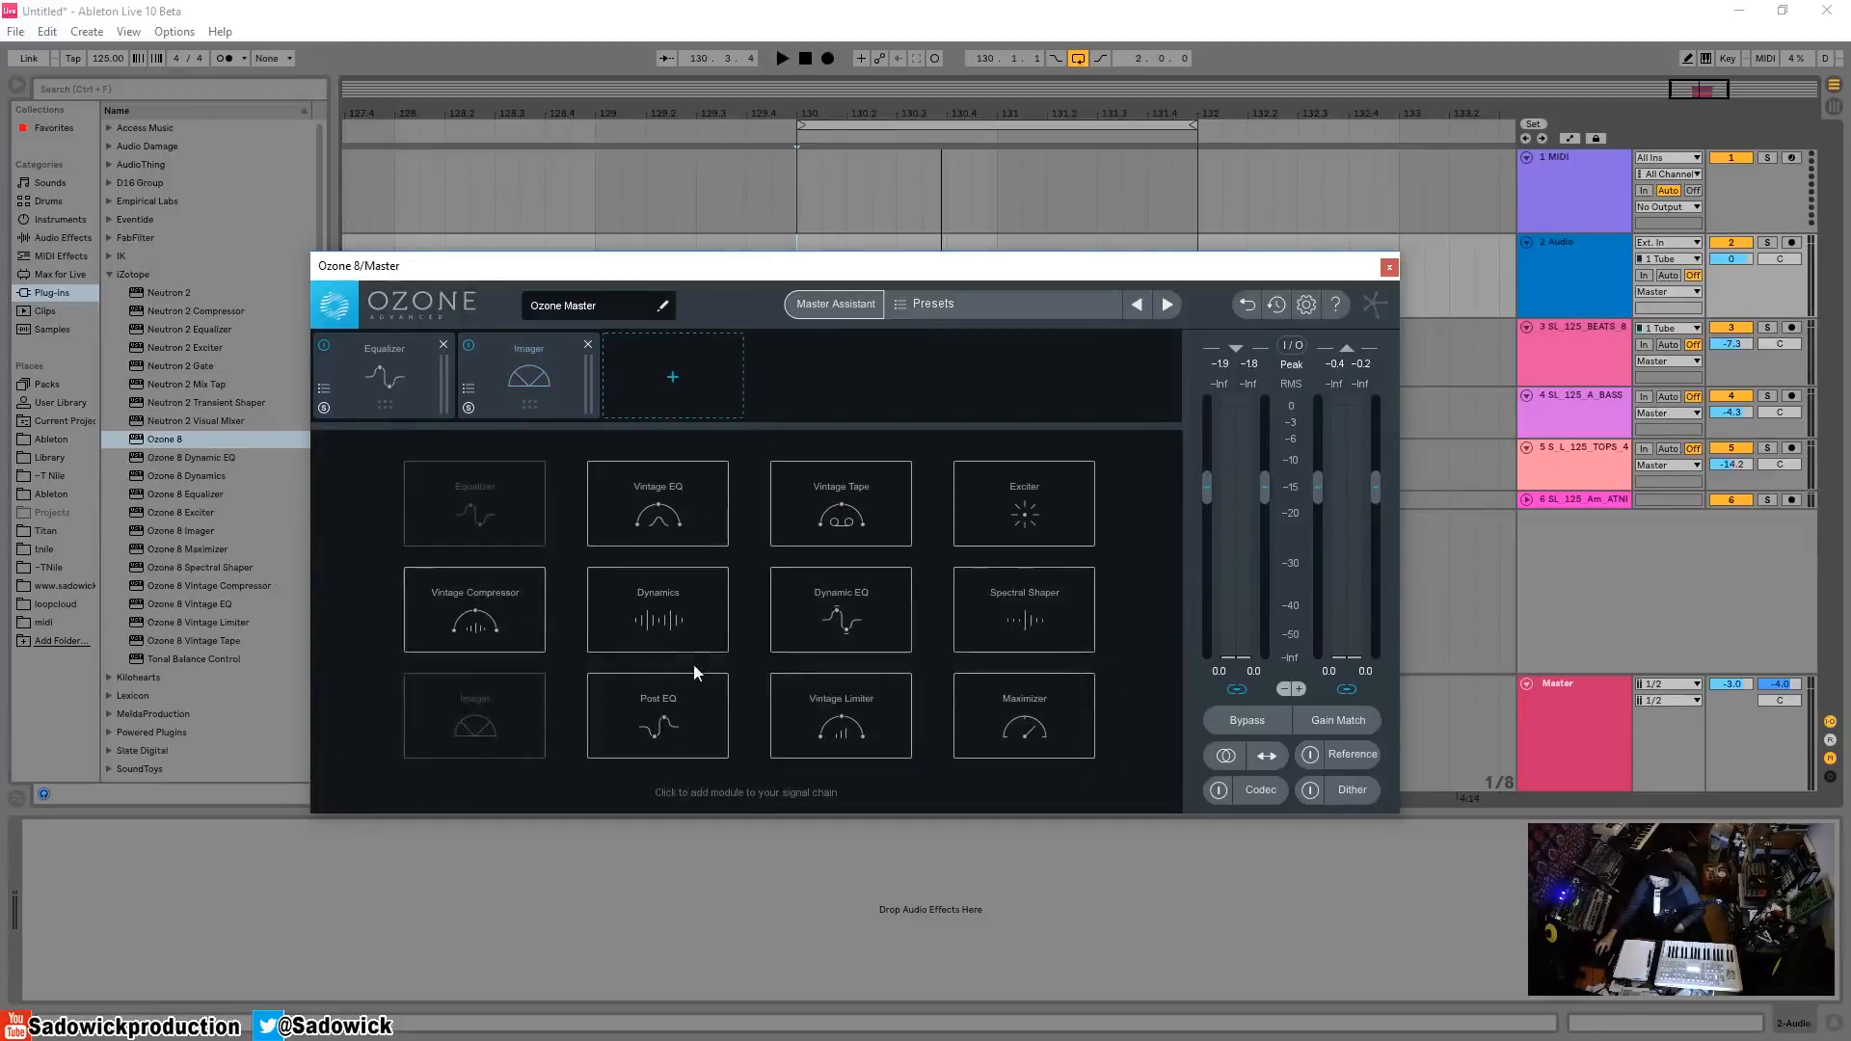
left_click(660, 712)
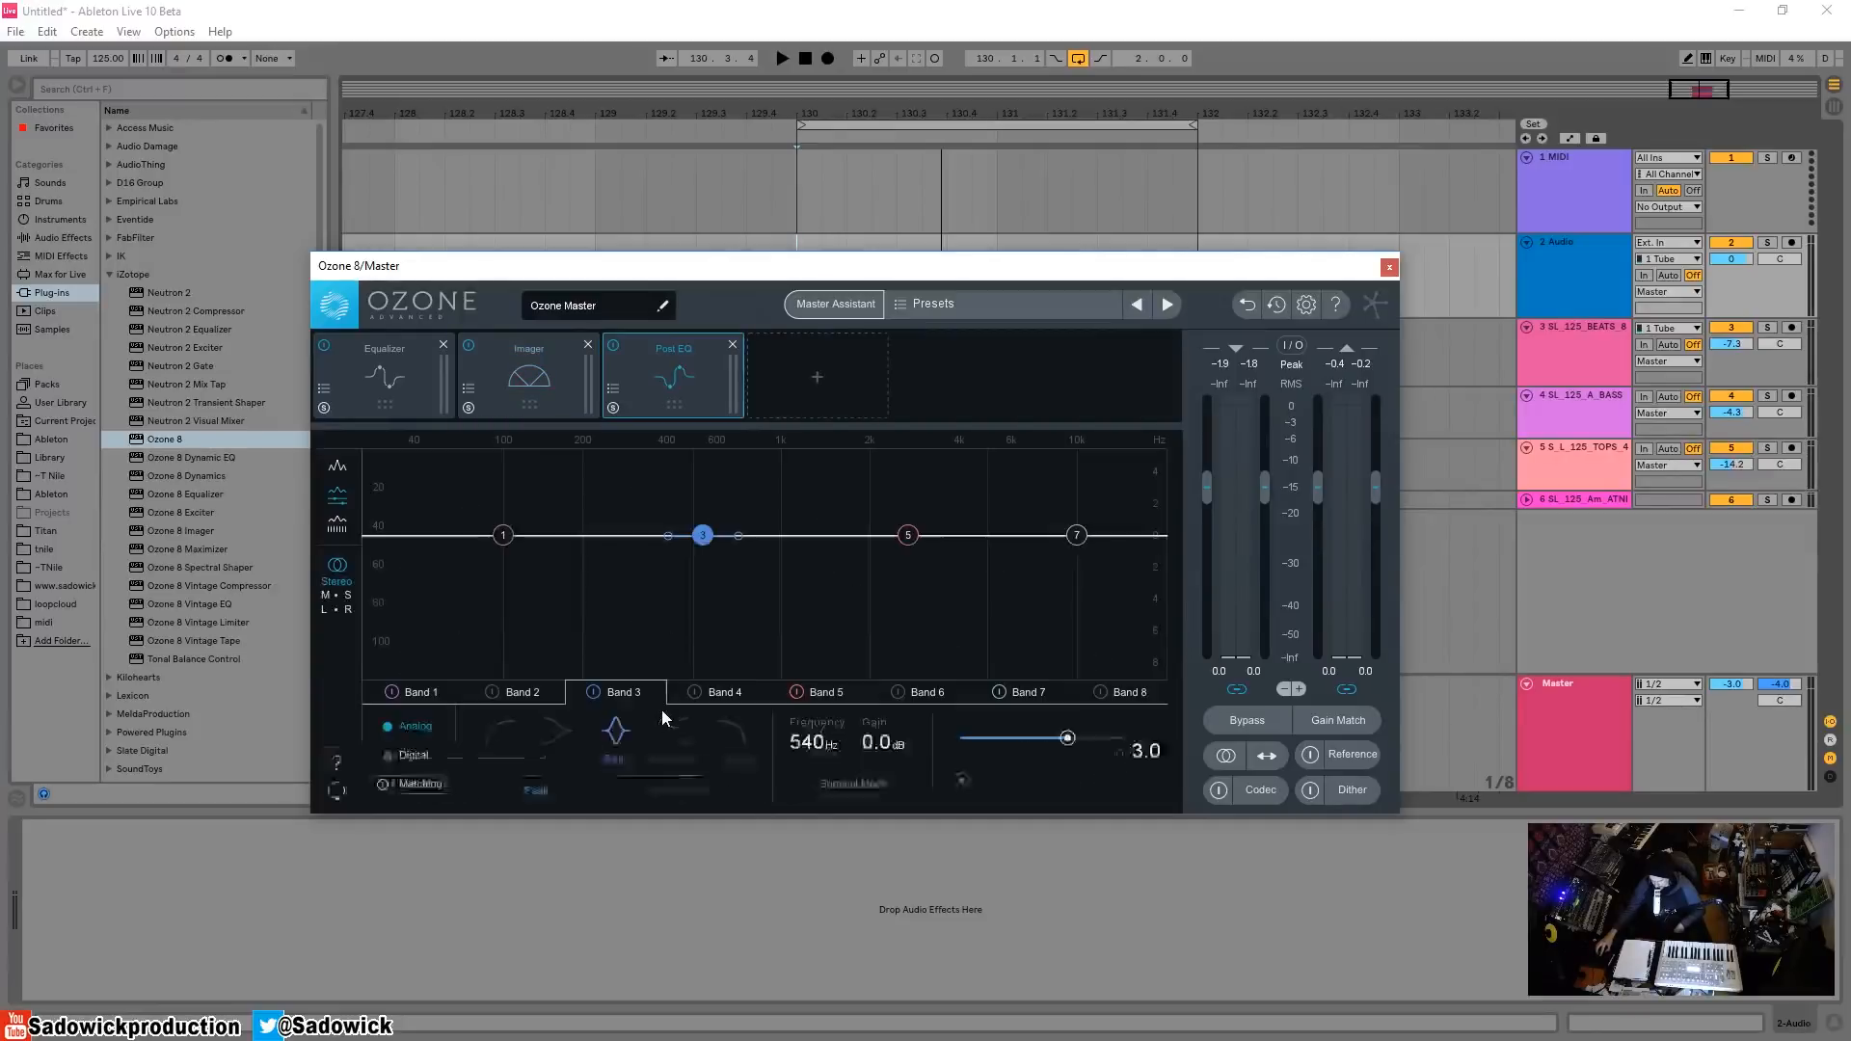
left_click(336, 594)
left_click(340, 701)
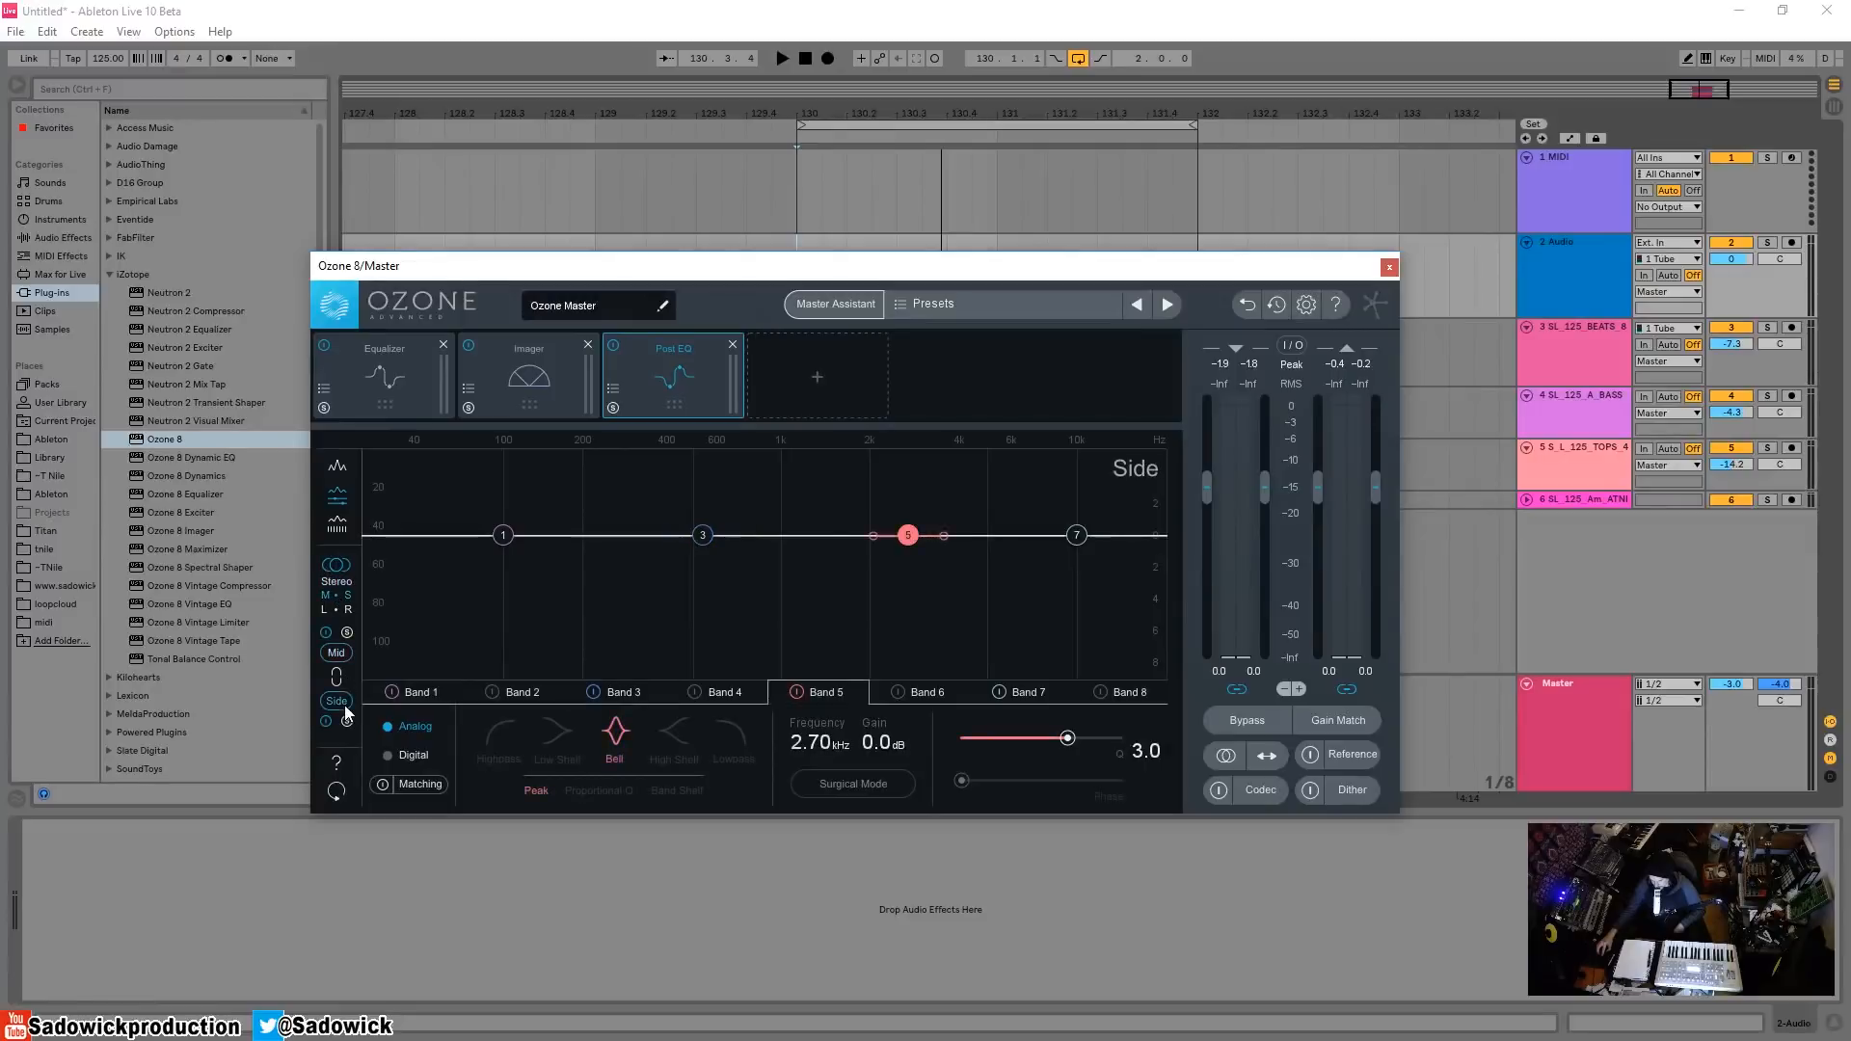
- Boost the Side channel's Band 5 by 4.0 dB at about 2.84 kHz with a Q of 0.2 and audition it
left_click_drag(909, 538, 911, 475)
key("space")
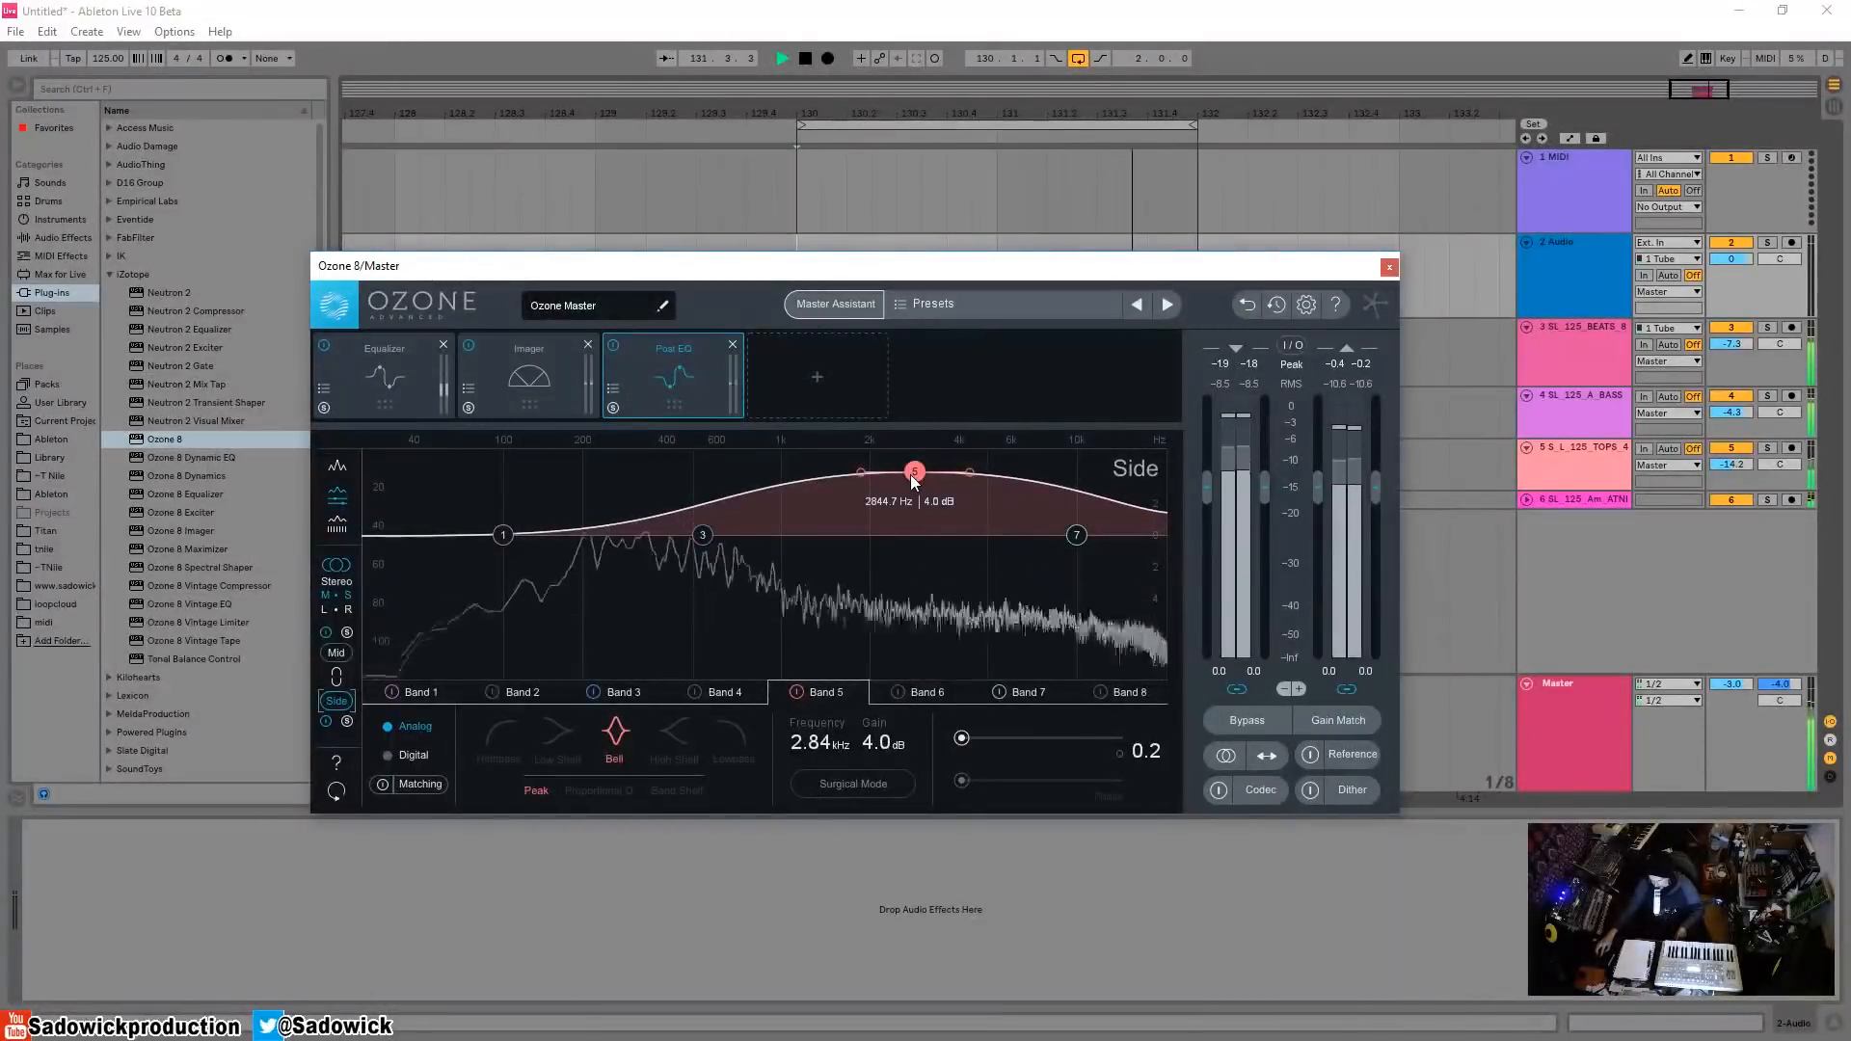
key("space")
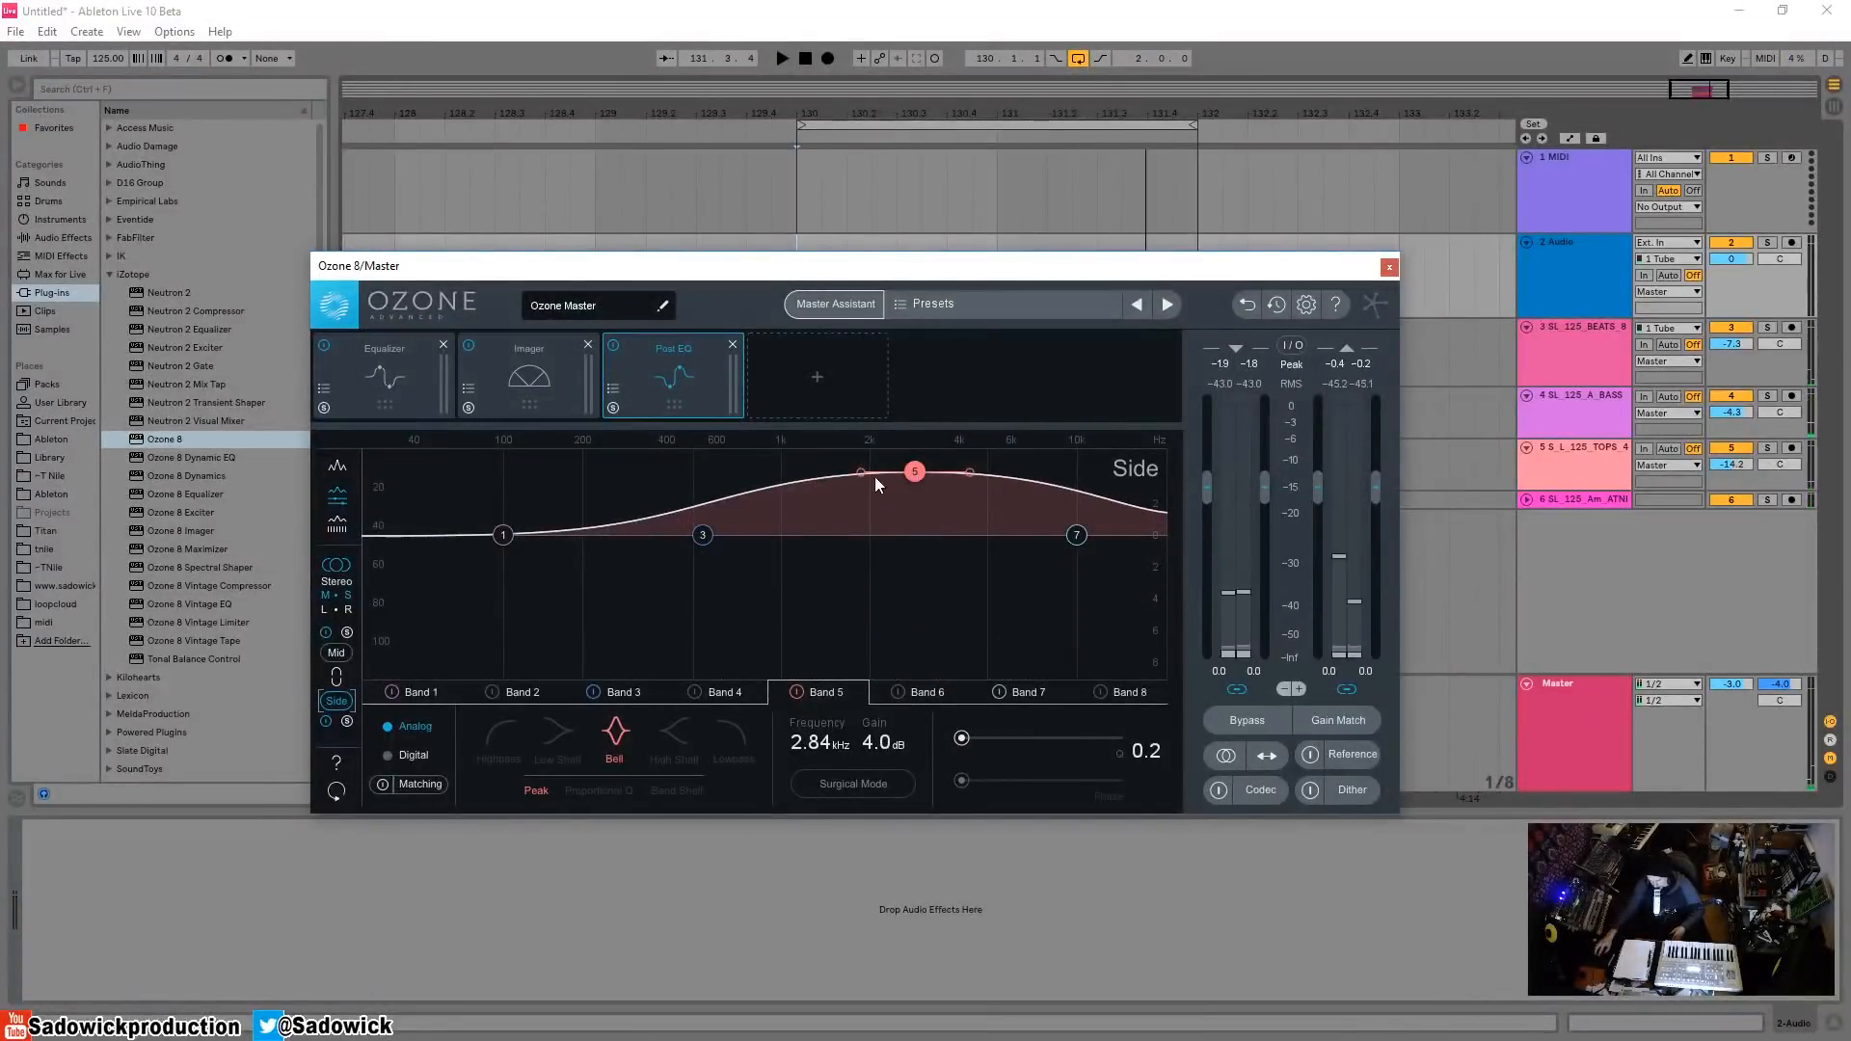
- Soften the Side channel's Band 5 boost to 2.1 dB at about 2.78 kHz, then remove the Post EQ module
left_click_drag(914, 474, 866, 502)
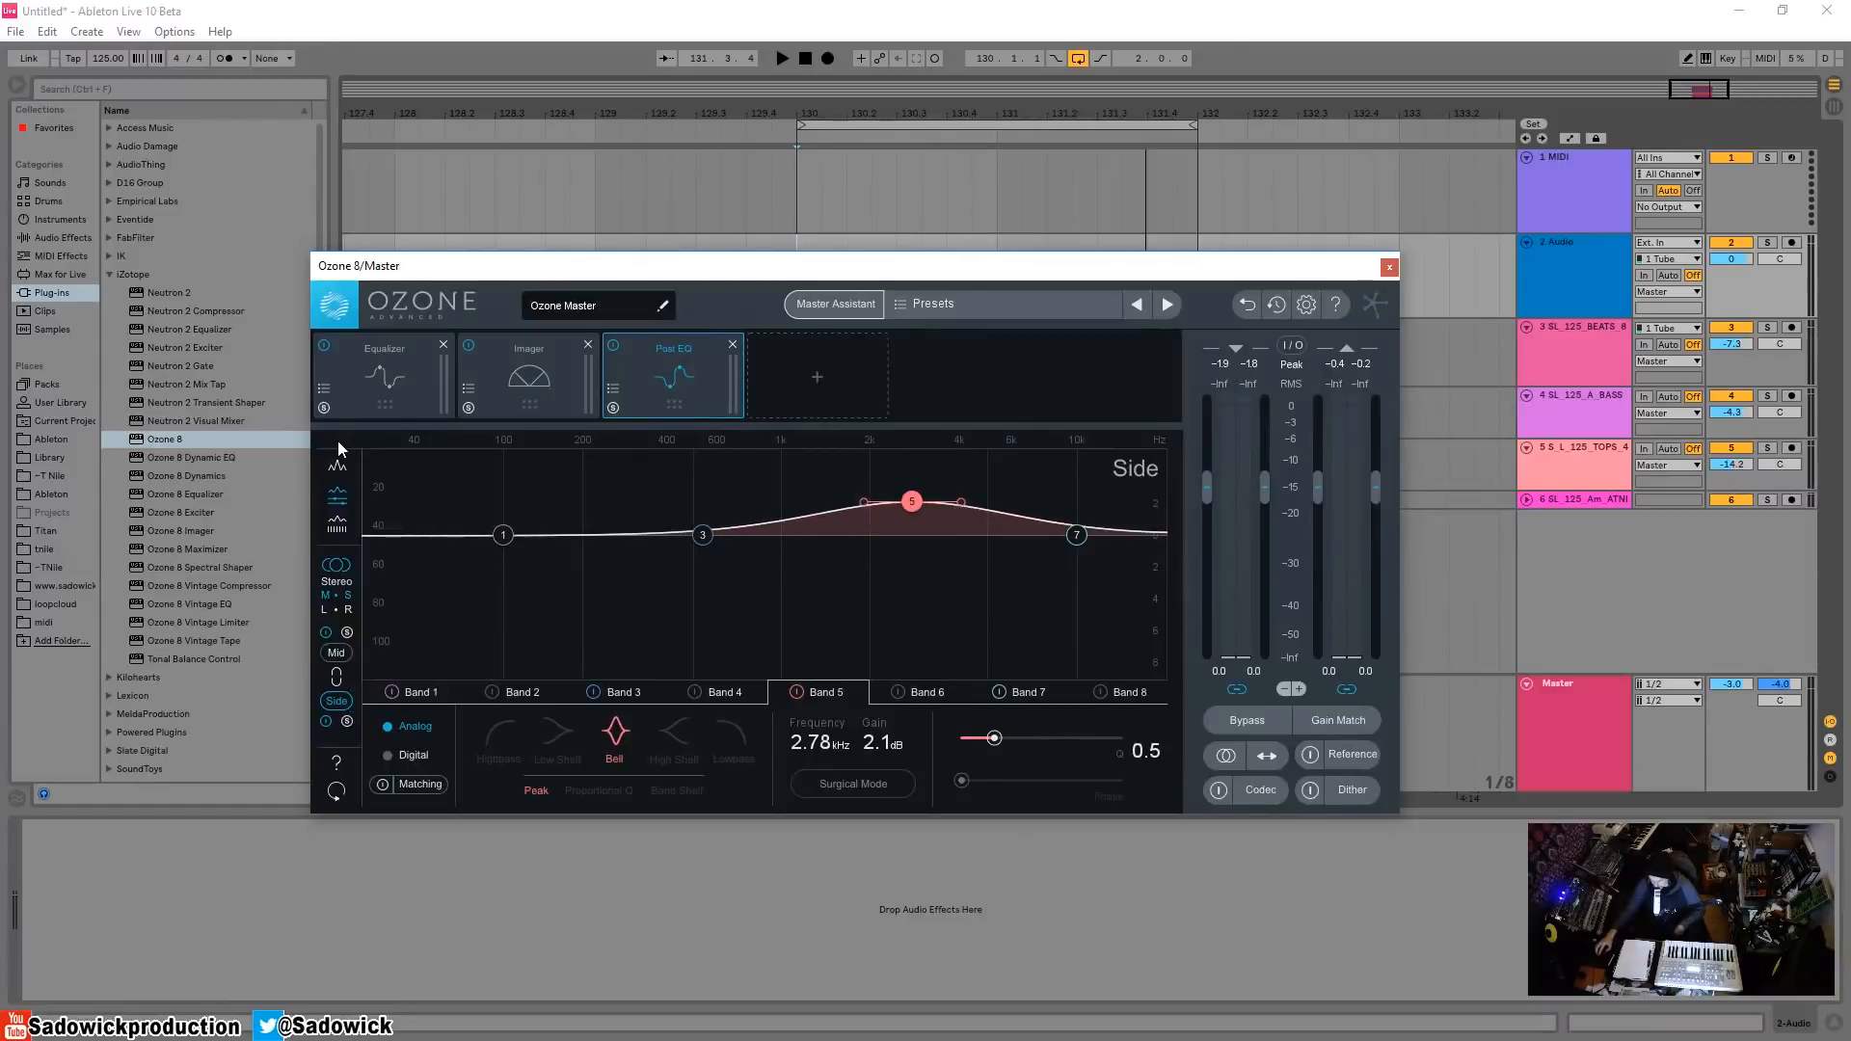
left_click(733, 344)
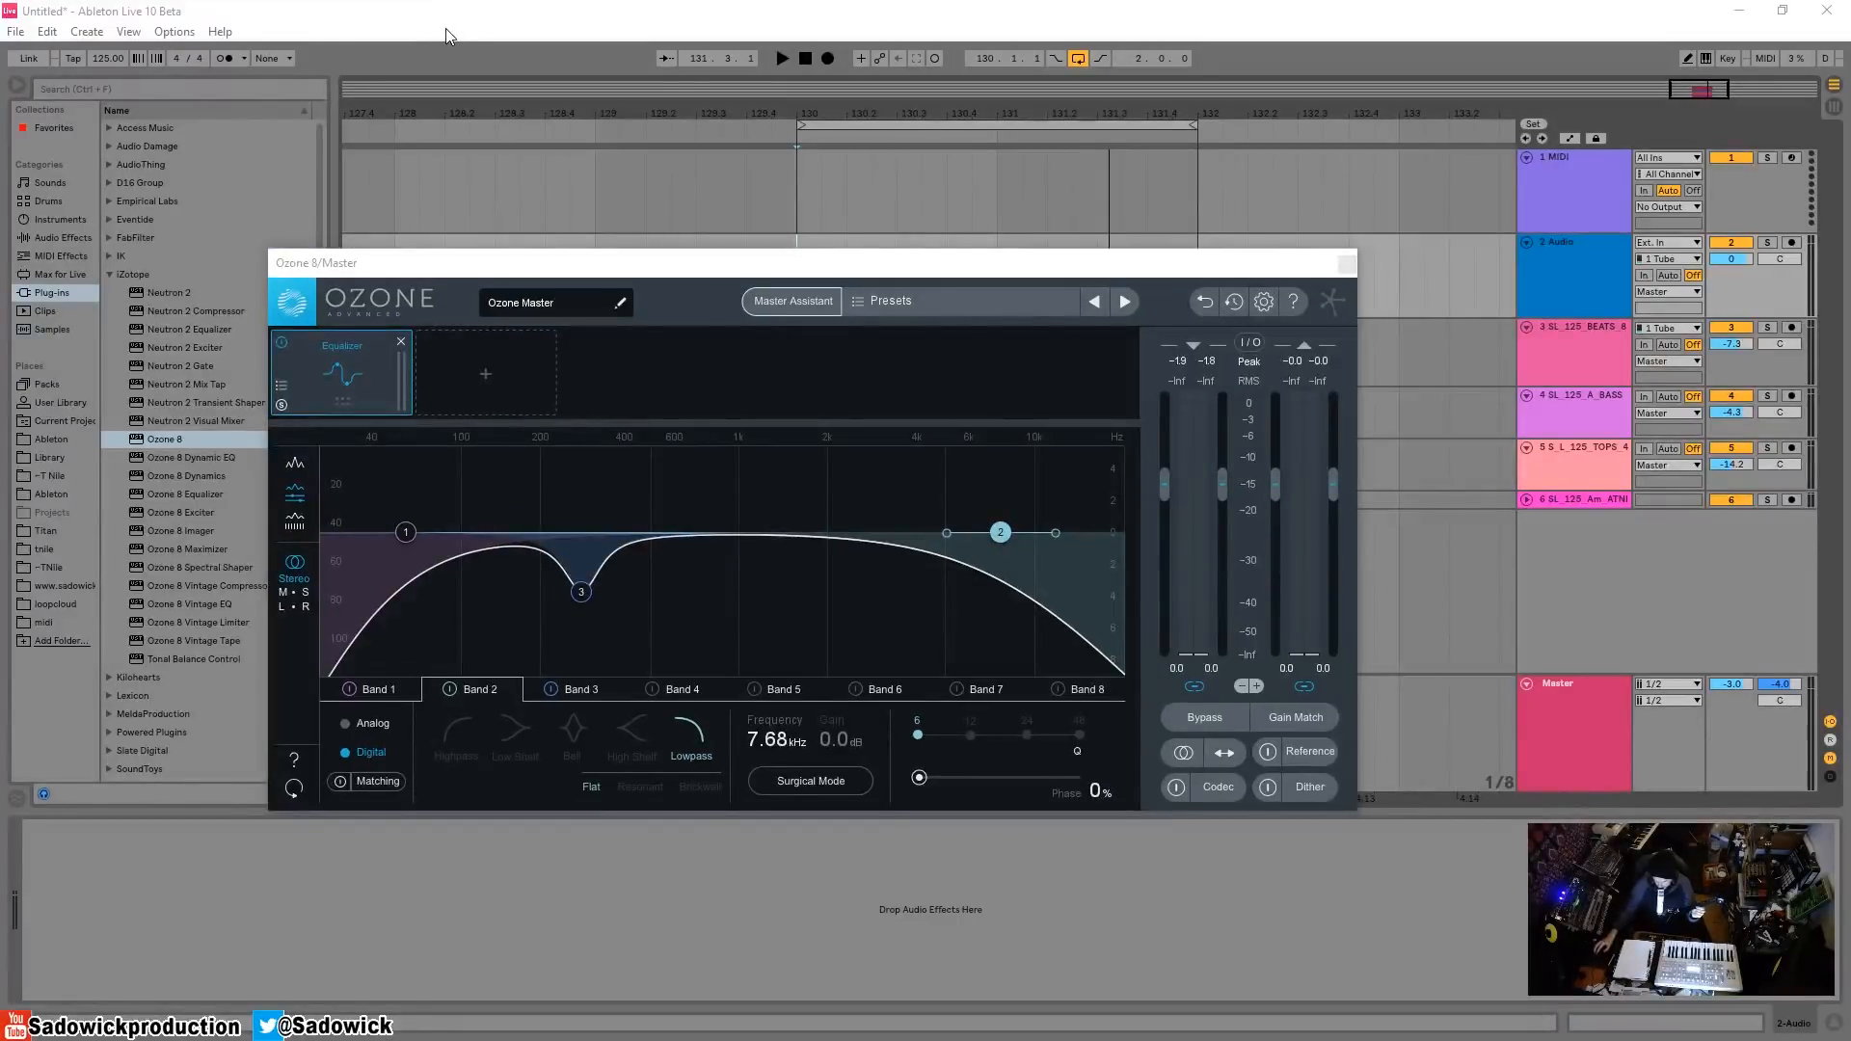
- Add a Vintage Limiter after the Equalizer with its threshold at -1.3 dB and Character at 2.00
left_click(464, 364)
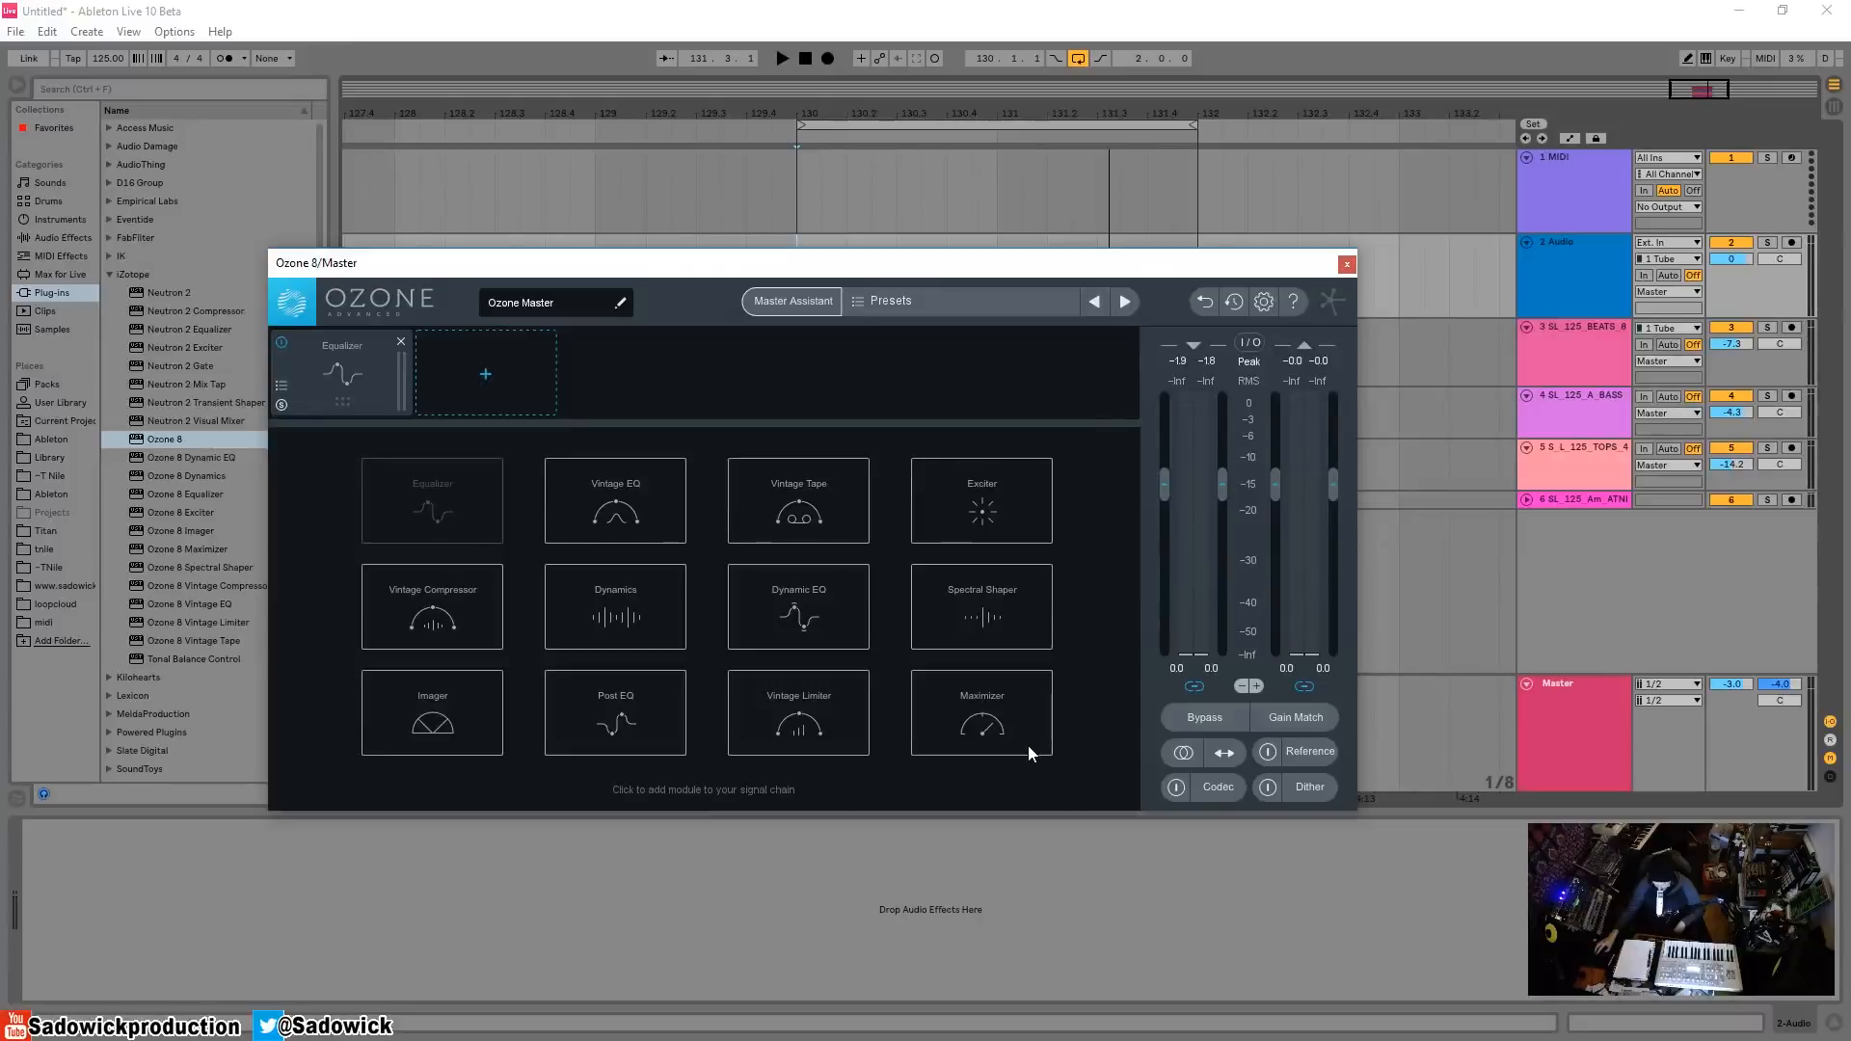
left_click(789, 728)
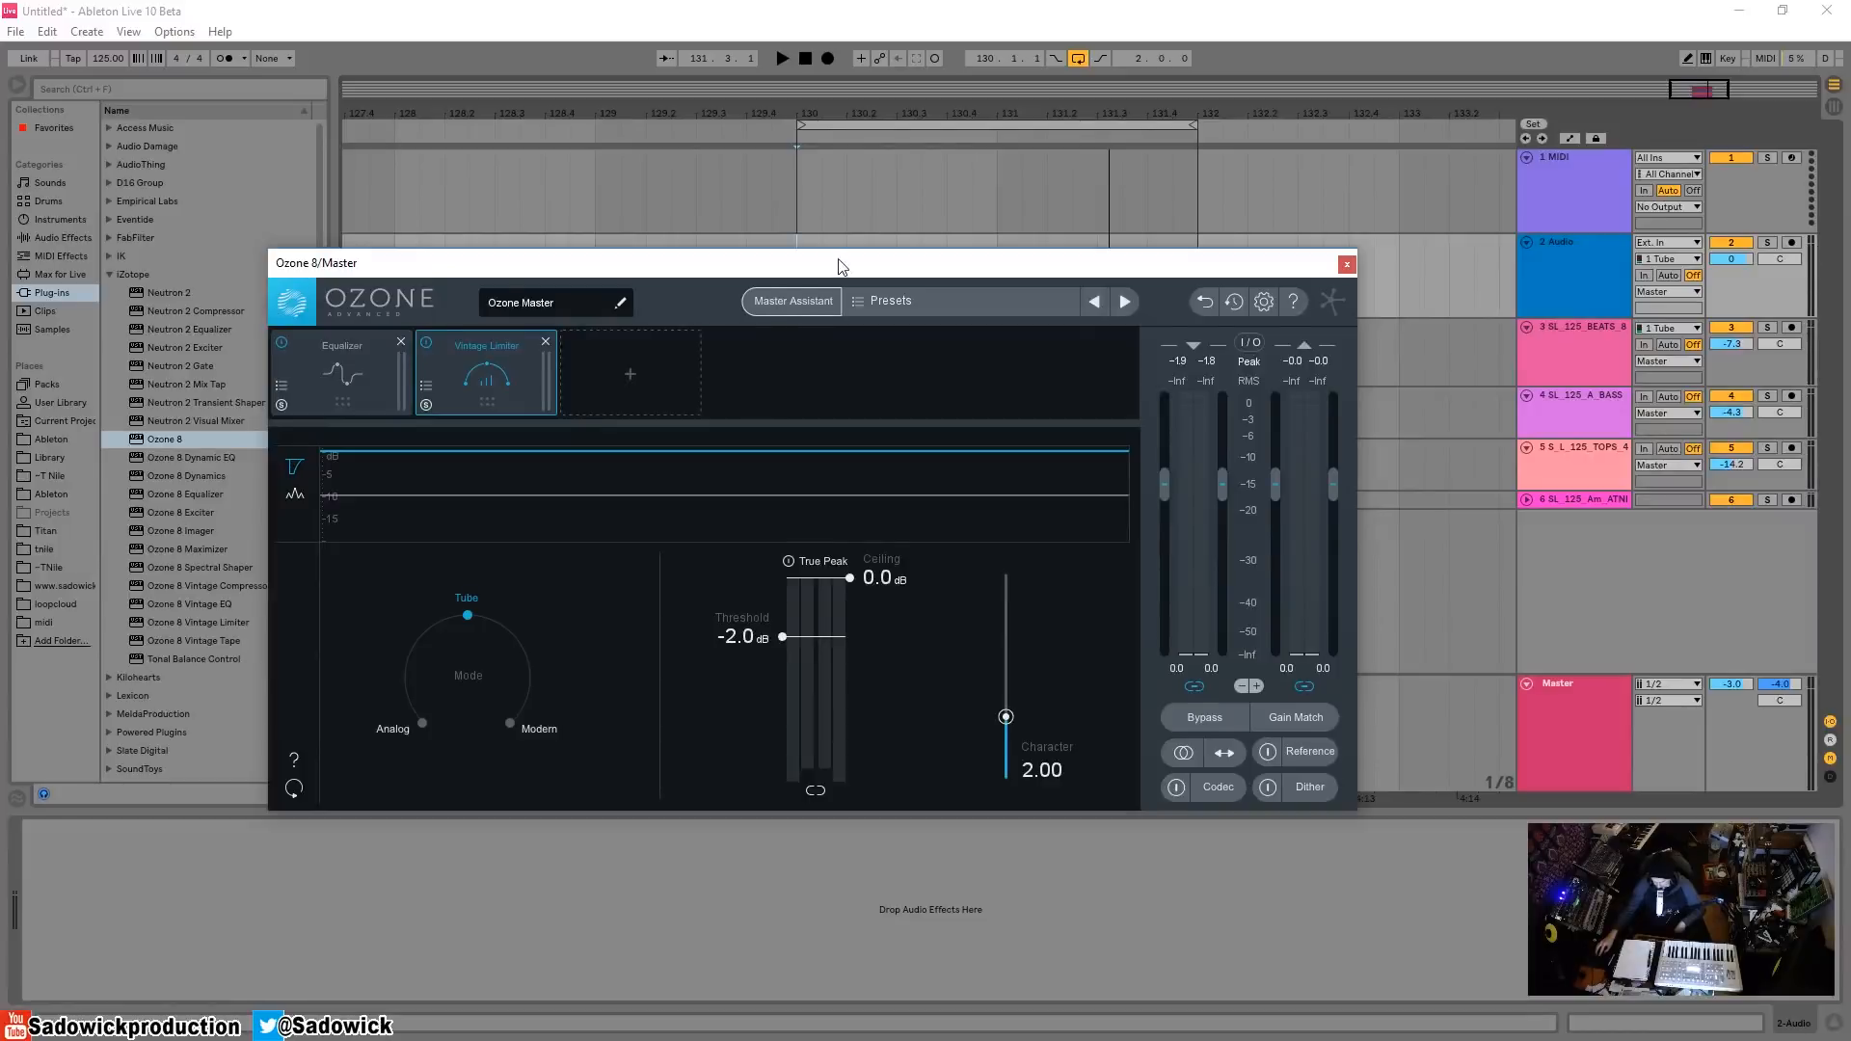
mouse_move(841, 267)
left_mouse_down()
mouse_move(860, 273)
mouse_move(844, 272)
left_mouse_up()
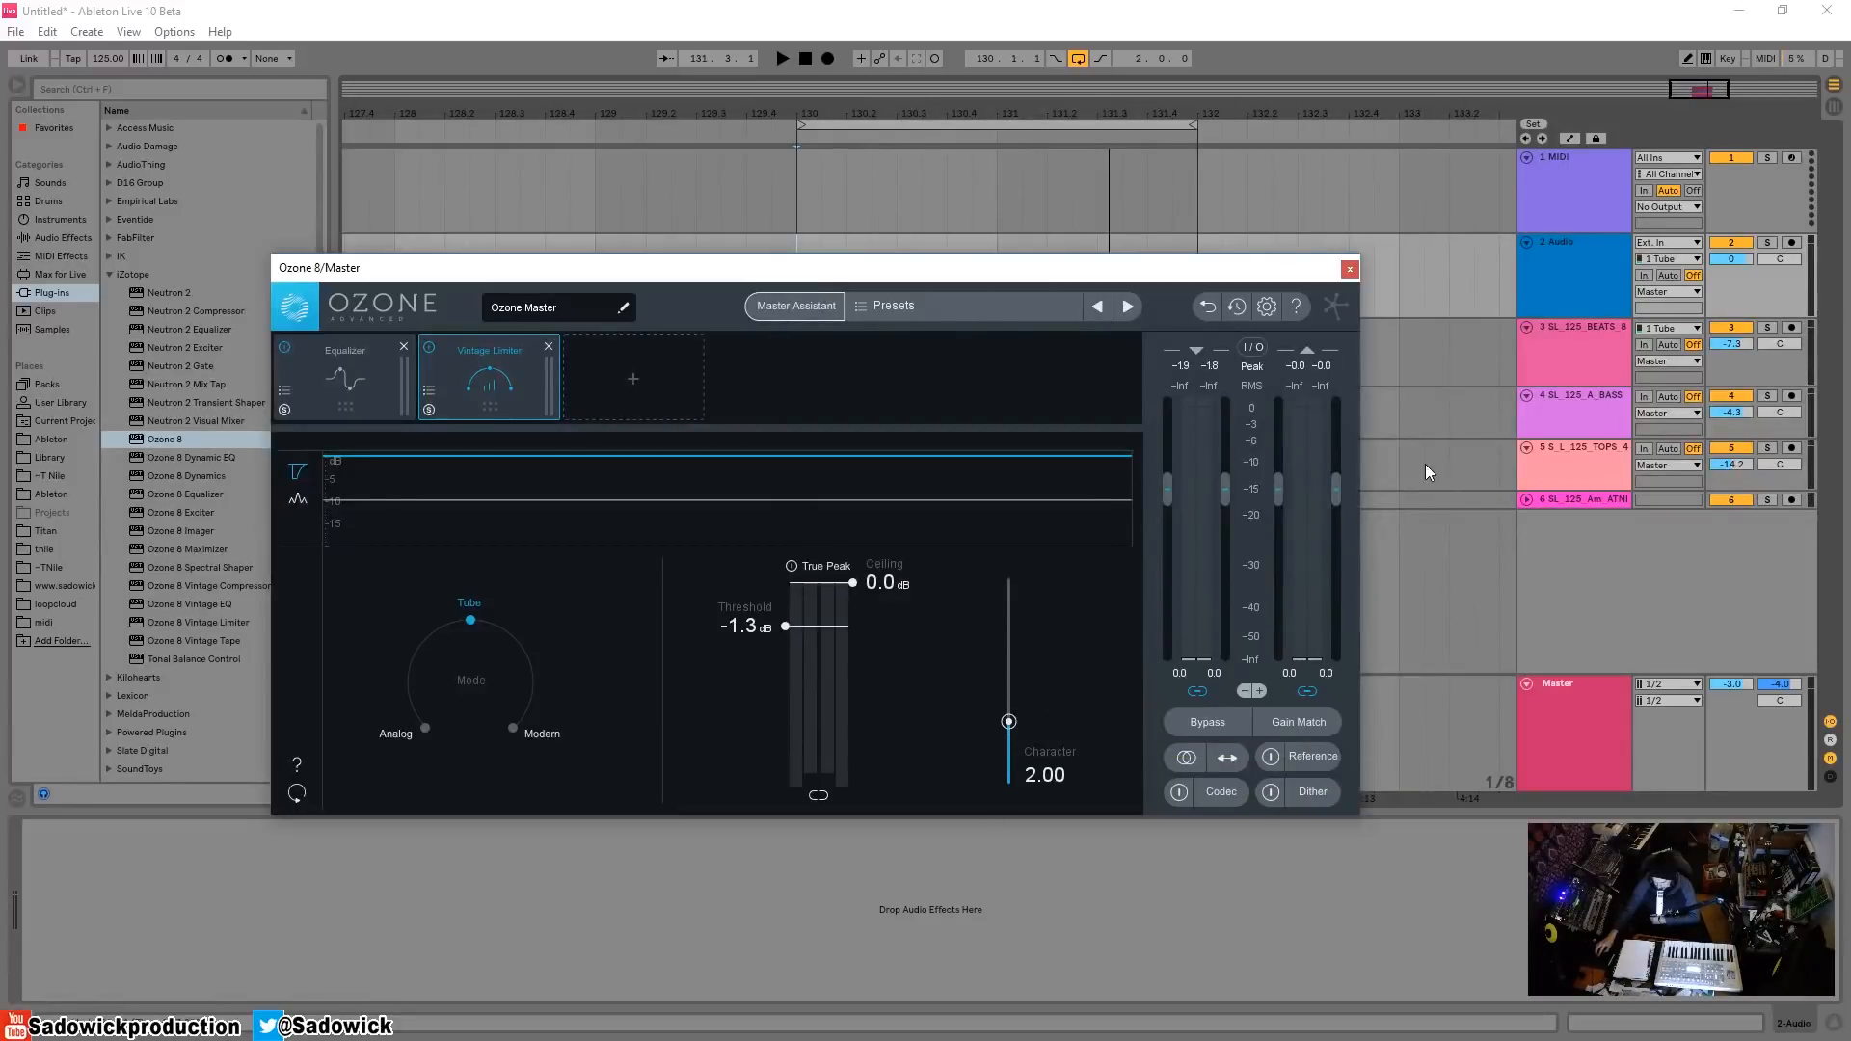
mouse_move(1010, 723)
left_mouse_down()
mouse_move(1004, 796)
mouse_move(997, 557)
mouse_move(1008, 723)
left_mouse_up()
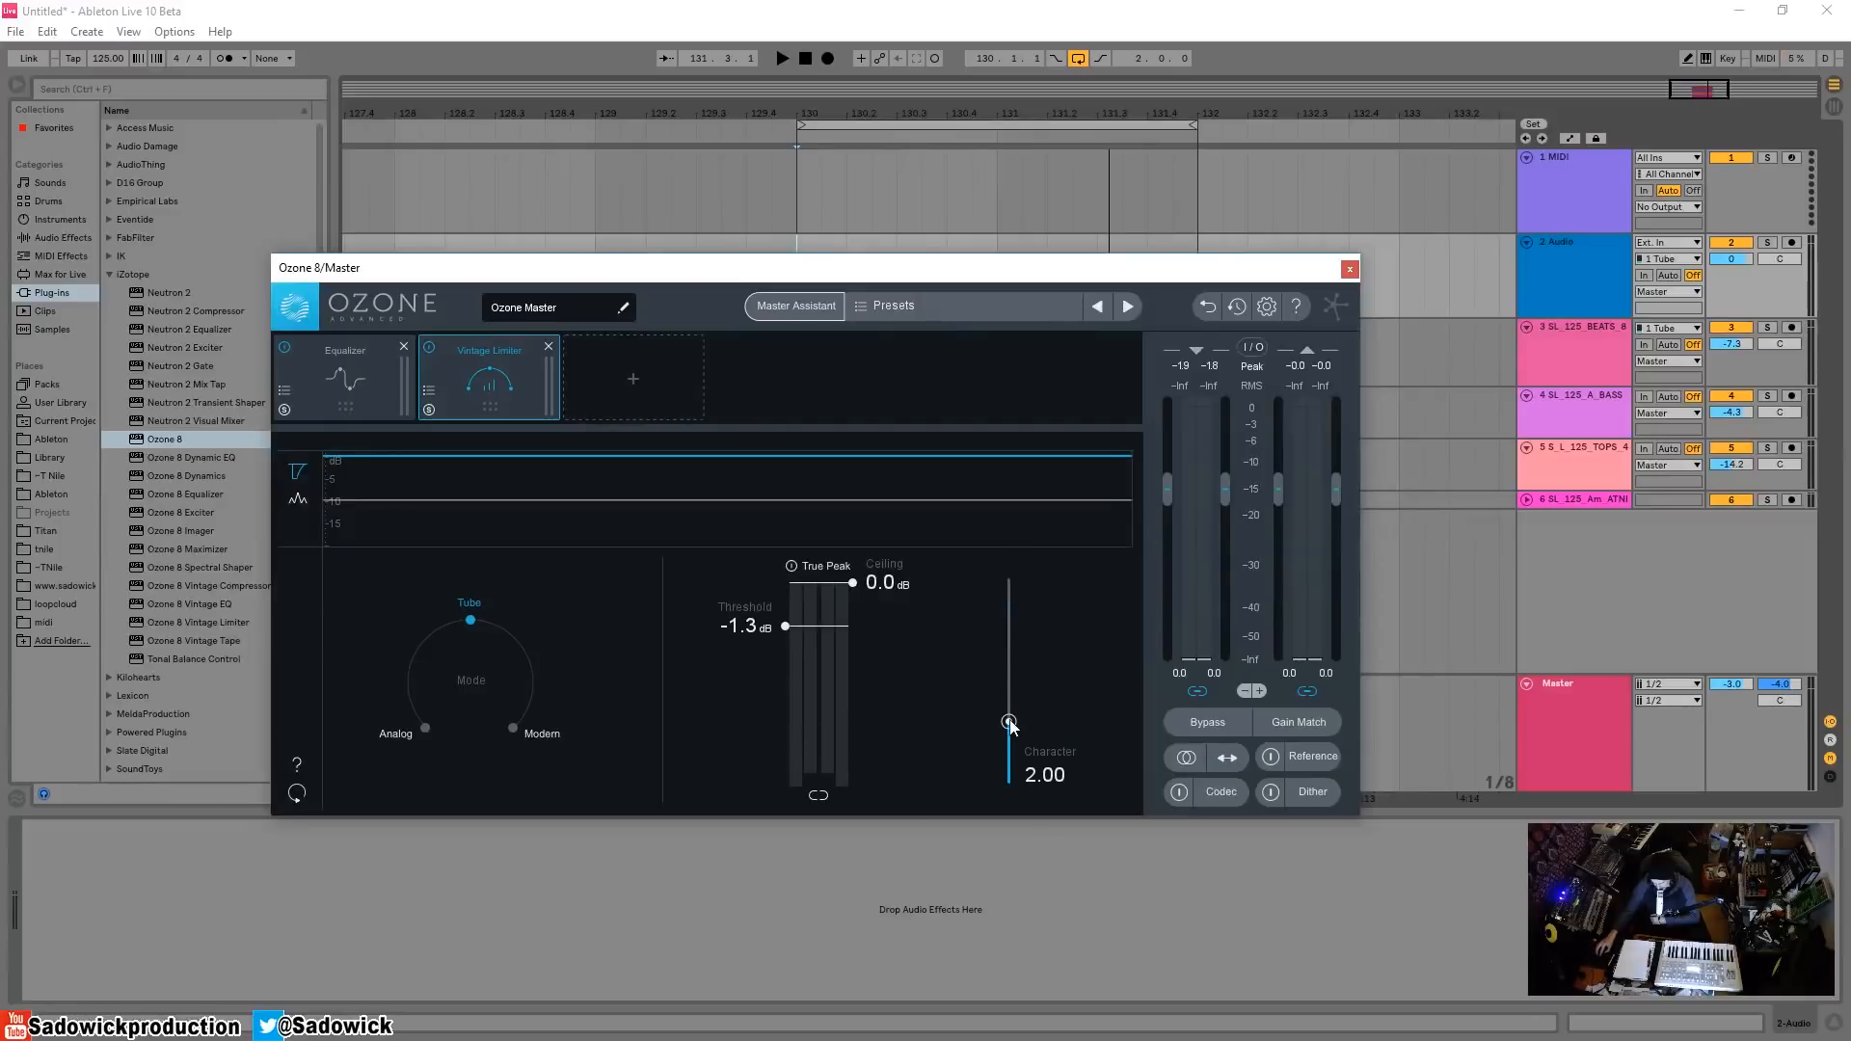
- Put the Vintage Limiter in Analog mode and audition it with the threshold at -6.3 dB
left_click(426, 730)
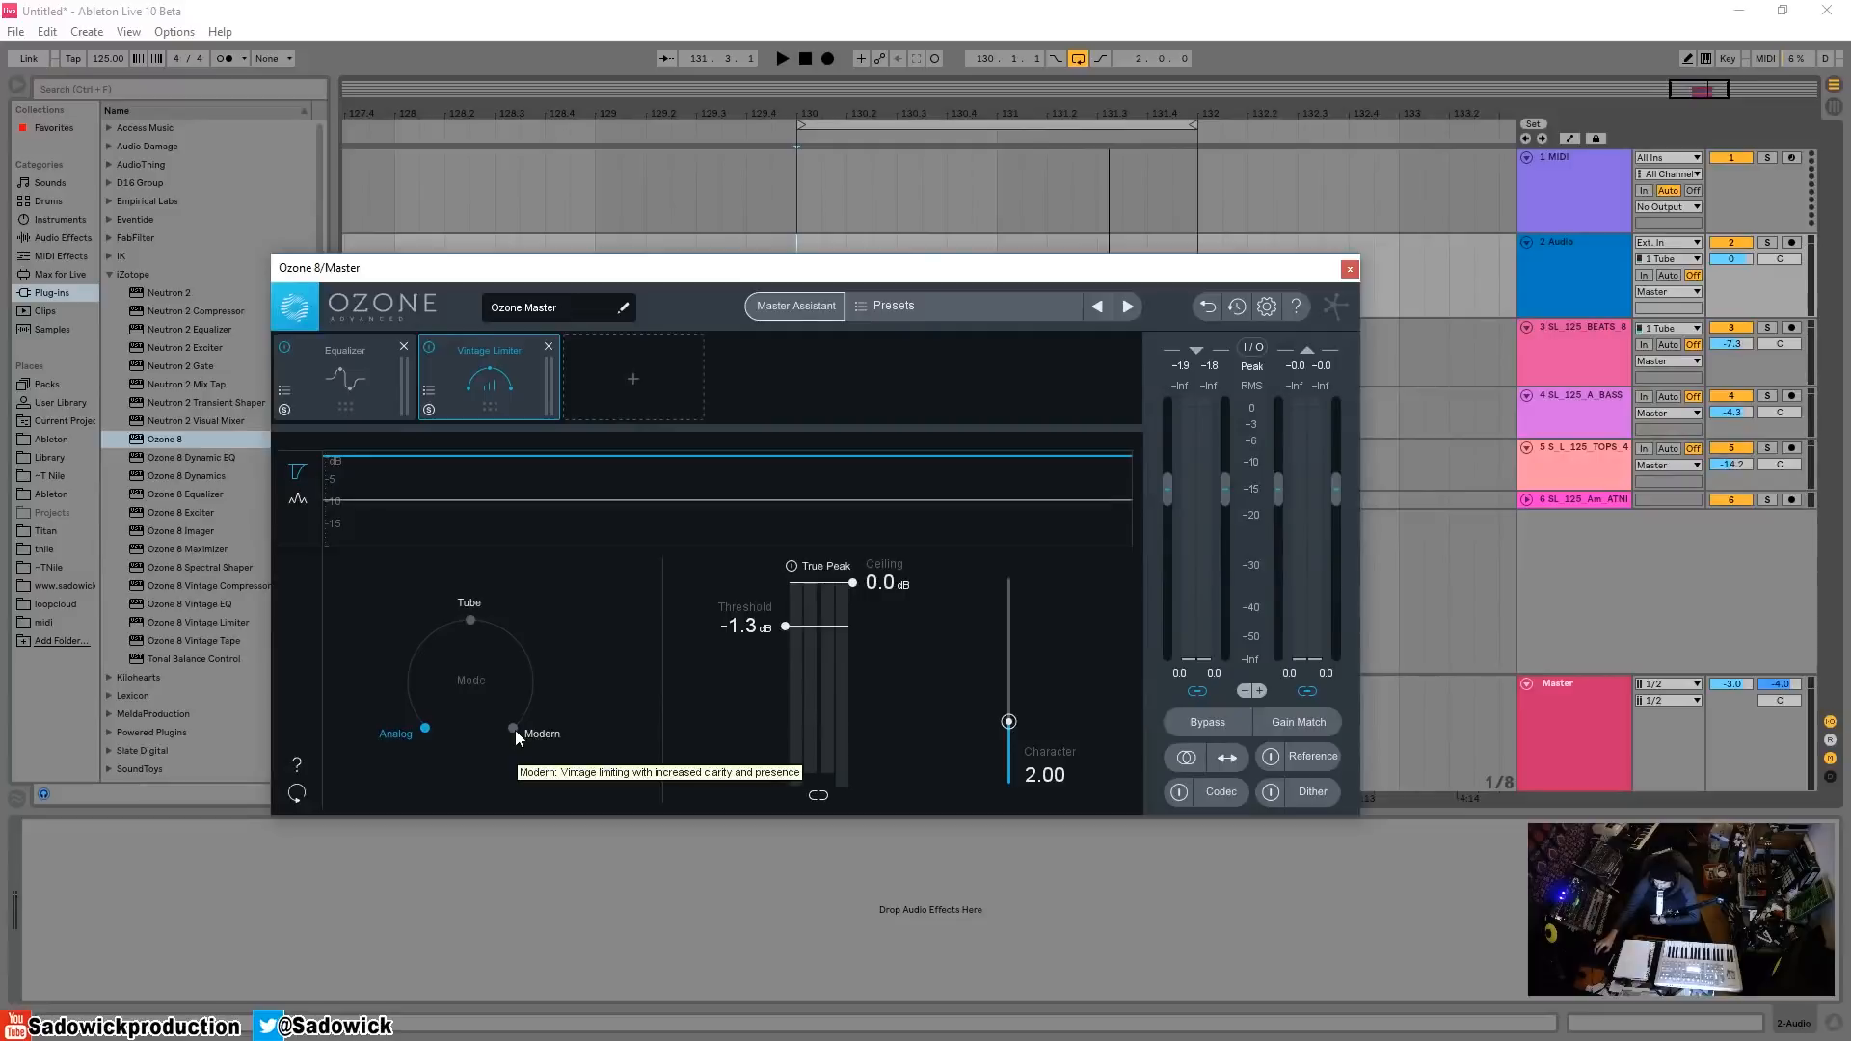
left_click(471, 620)
left_click(426, 728)
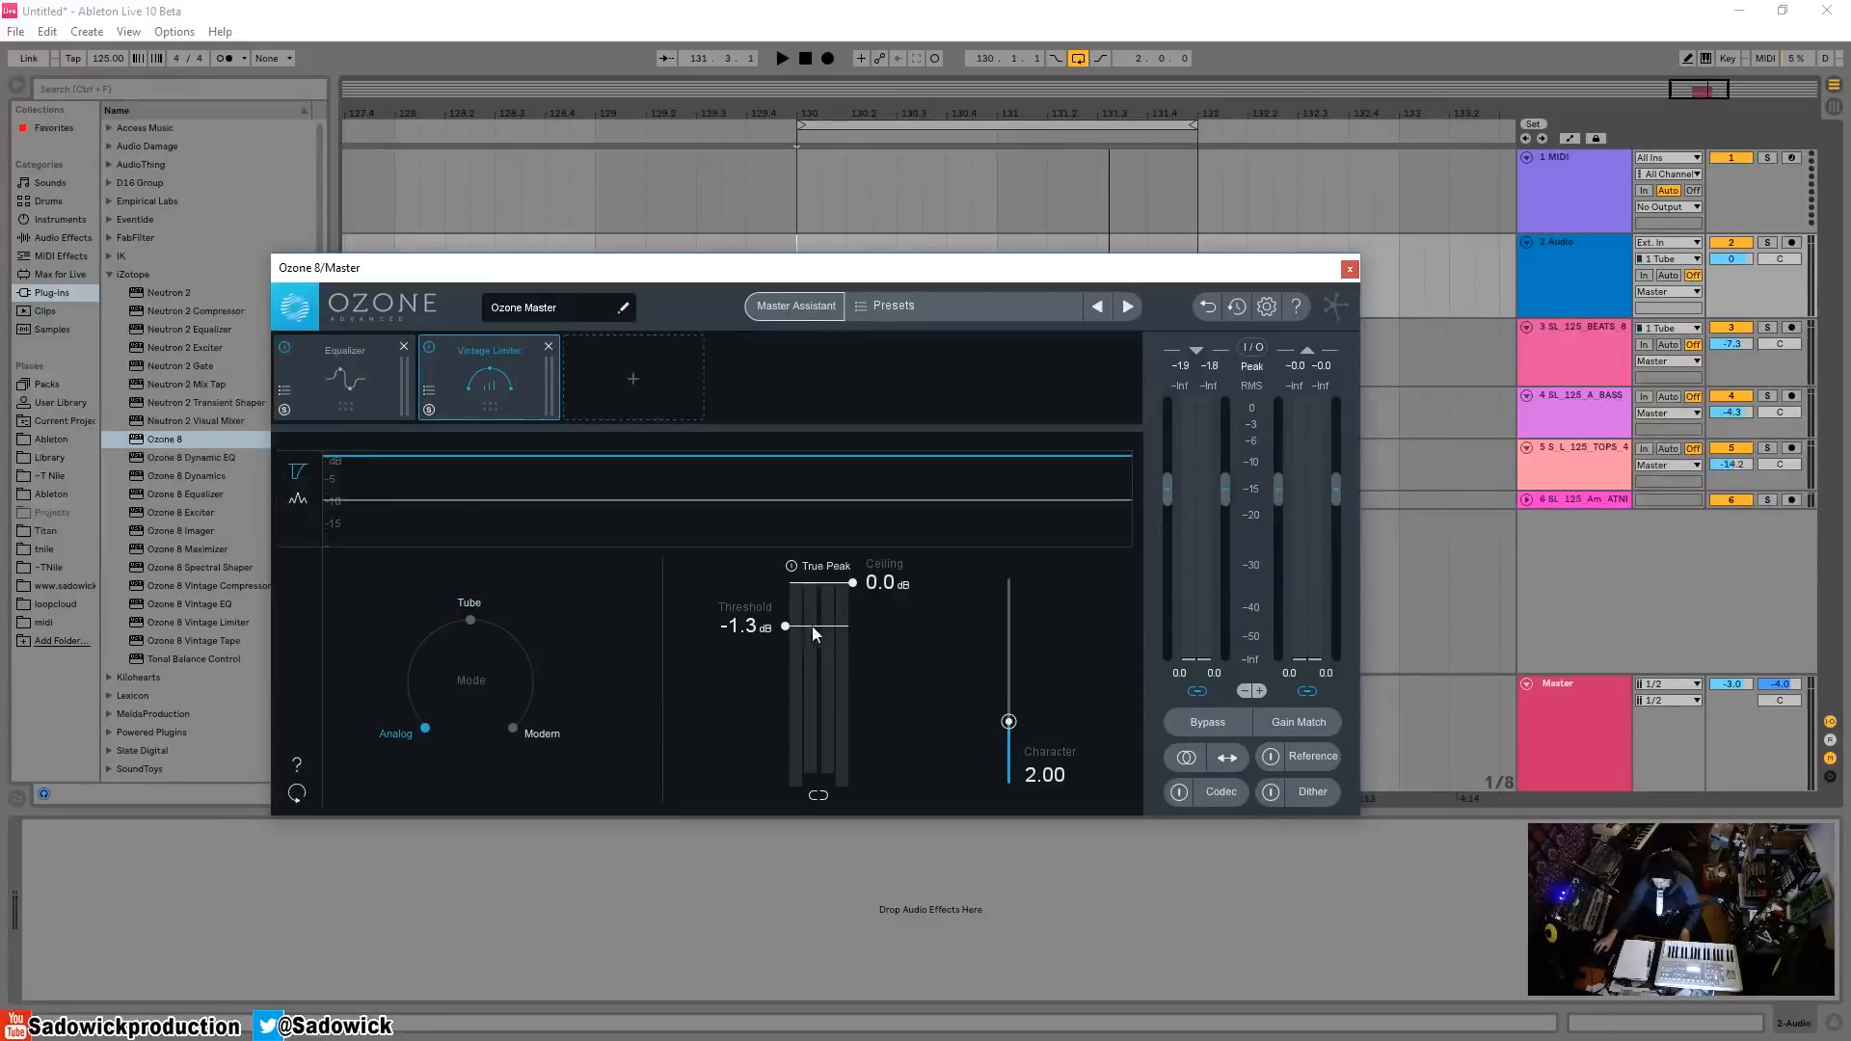
left_click_drag(785, 627, 790, 702)
key("space")
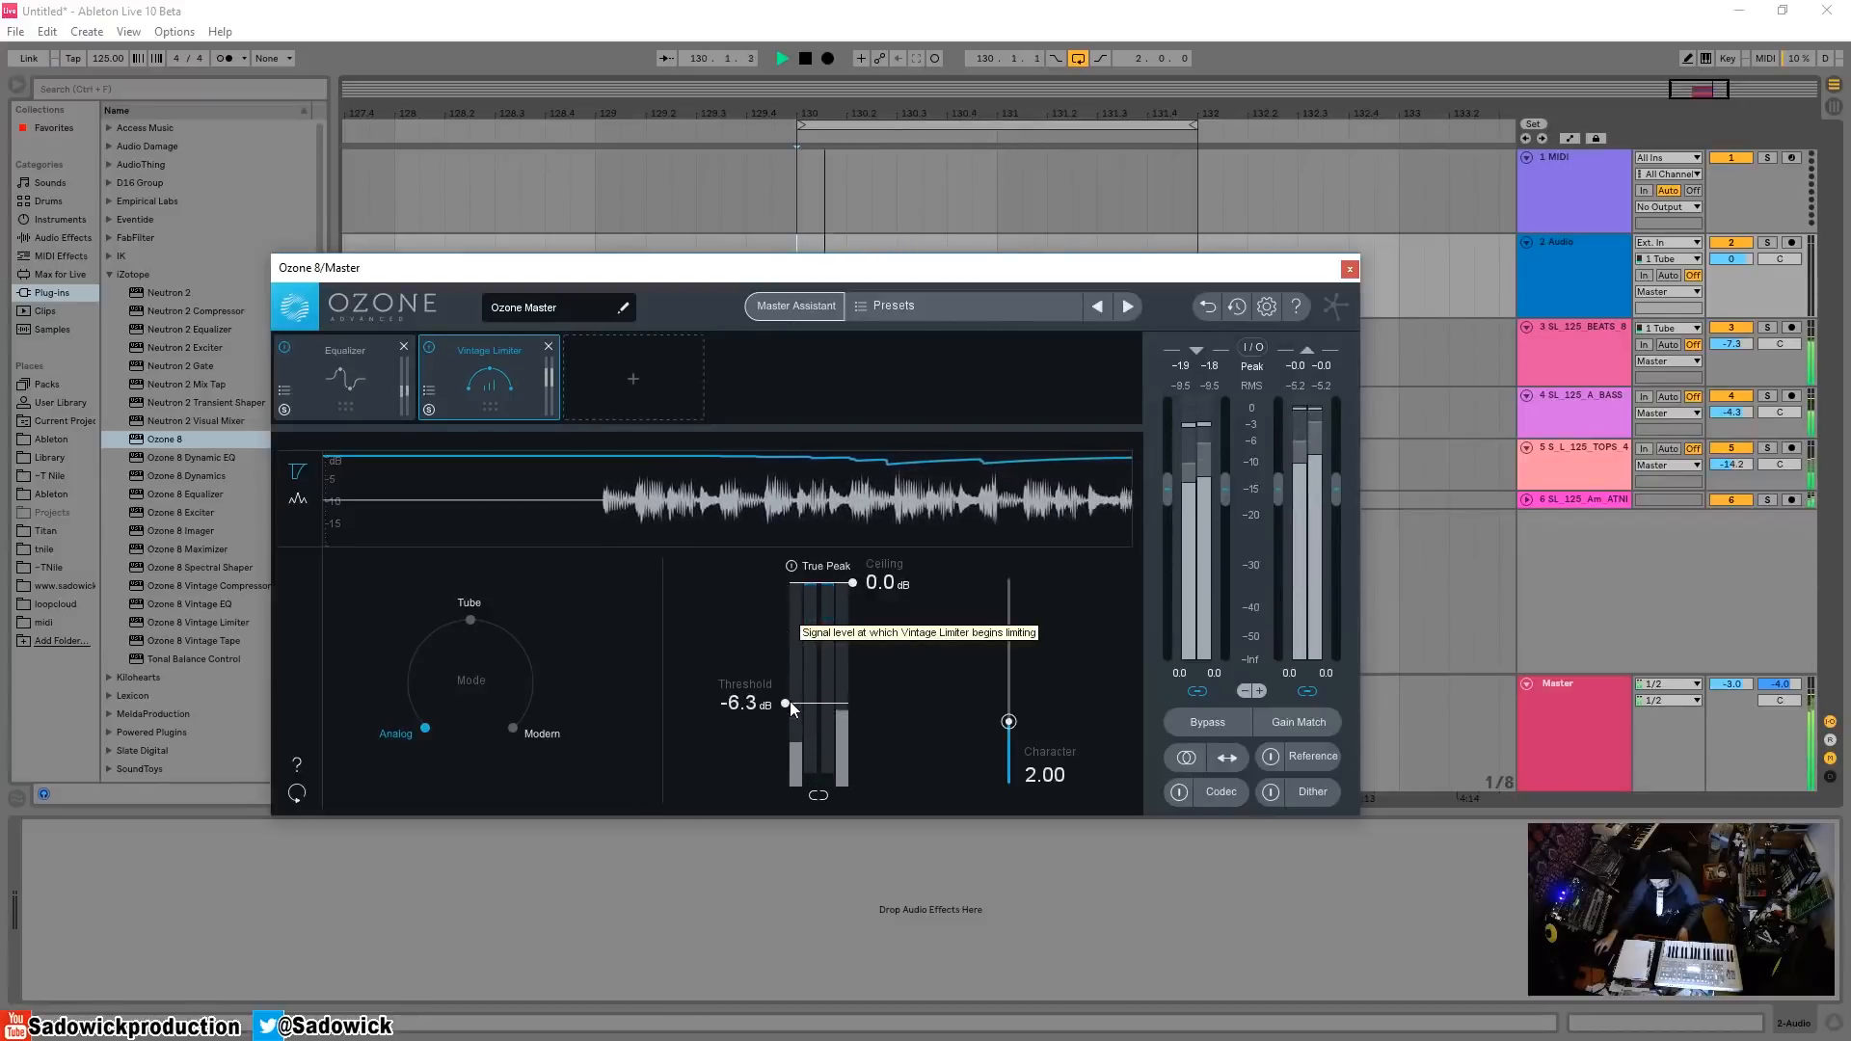
- Enable True Peak on the Vintage Limiter and adjust its threshold to -6.5 dB during playback
left_click(793, 569)
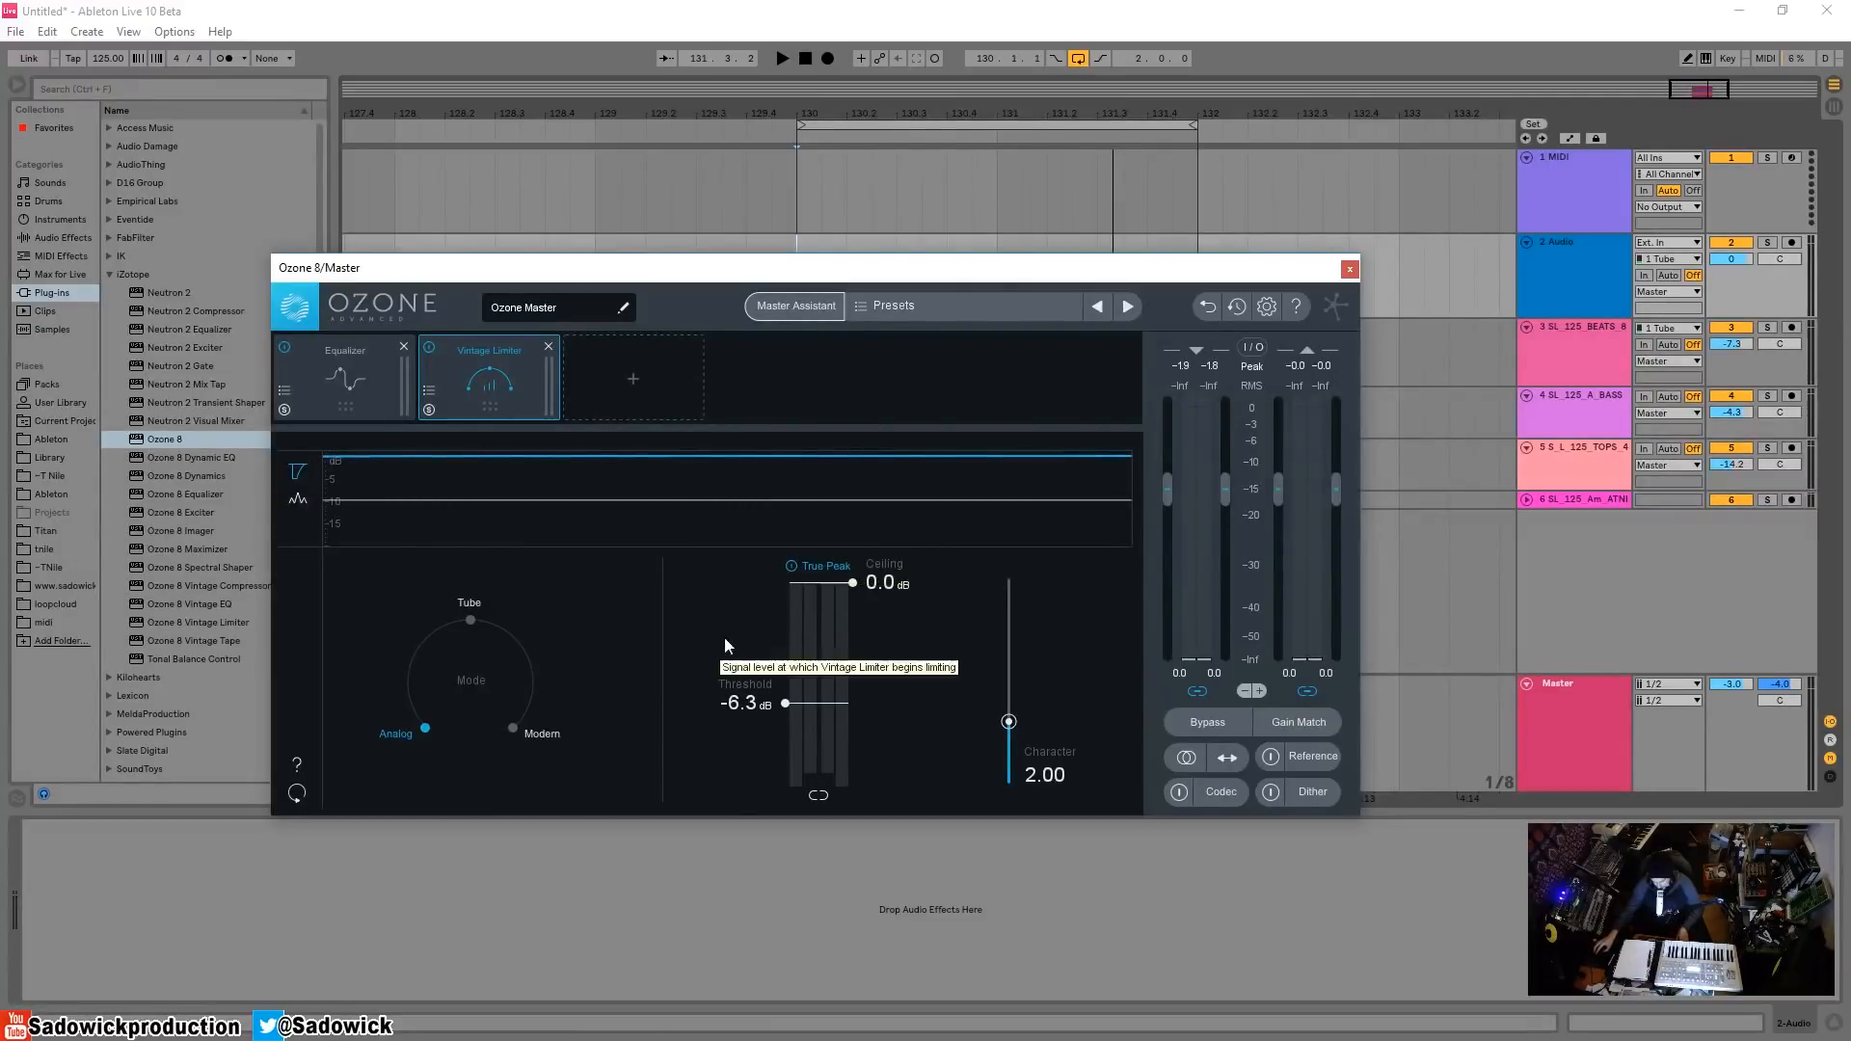
left_click_drag(785, 703, 789, 683)
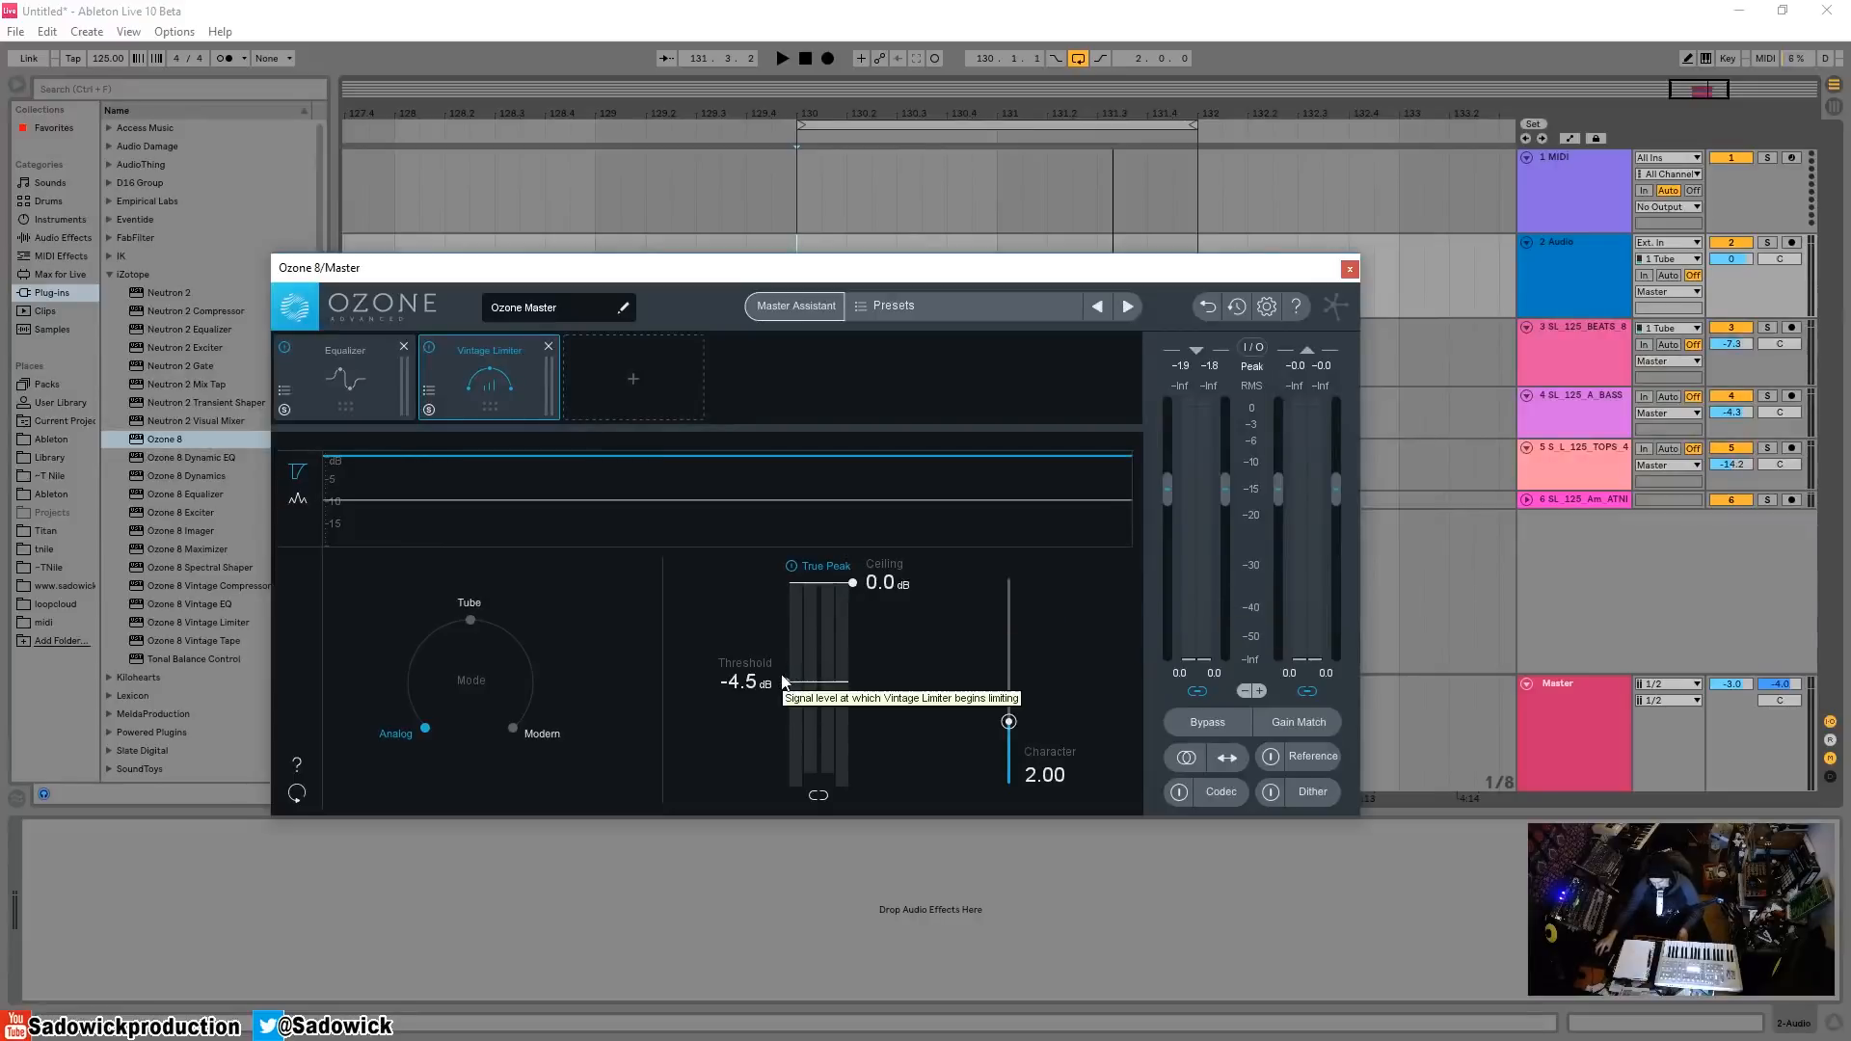
left_click_drag(783, 681, 777, 655)
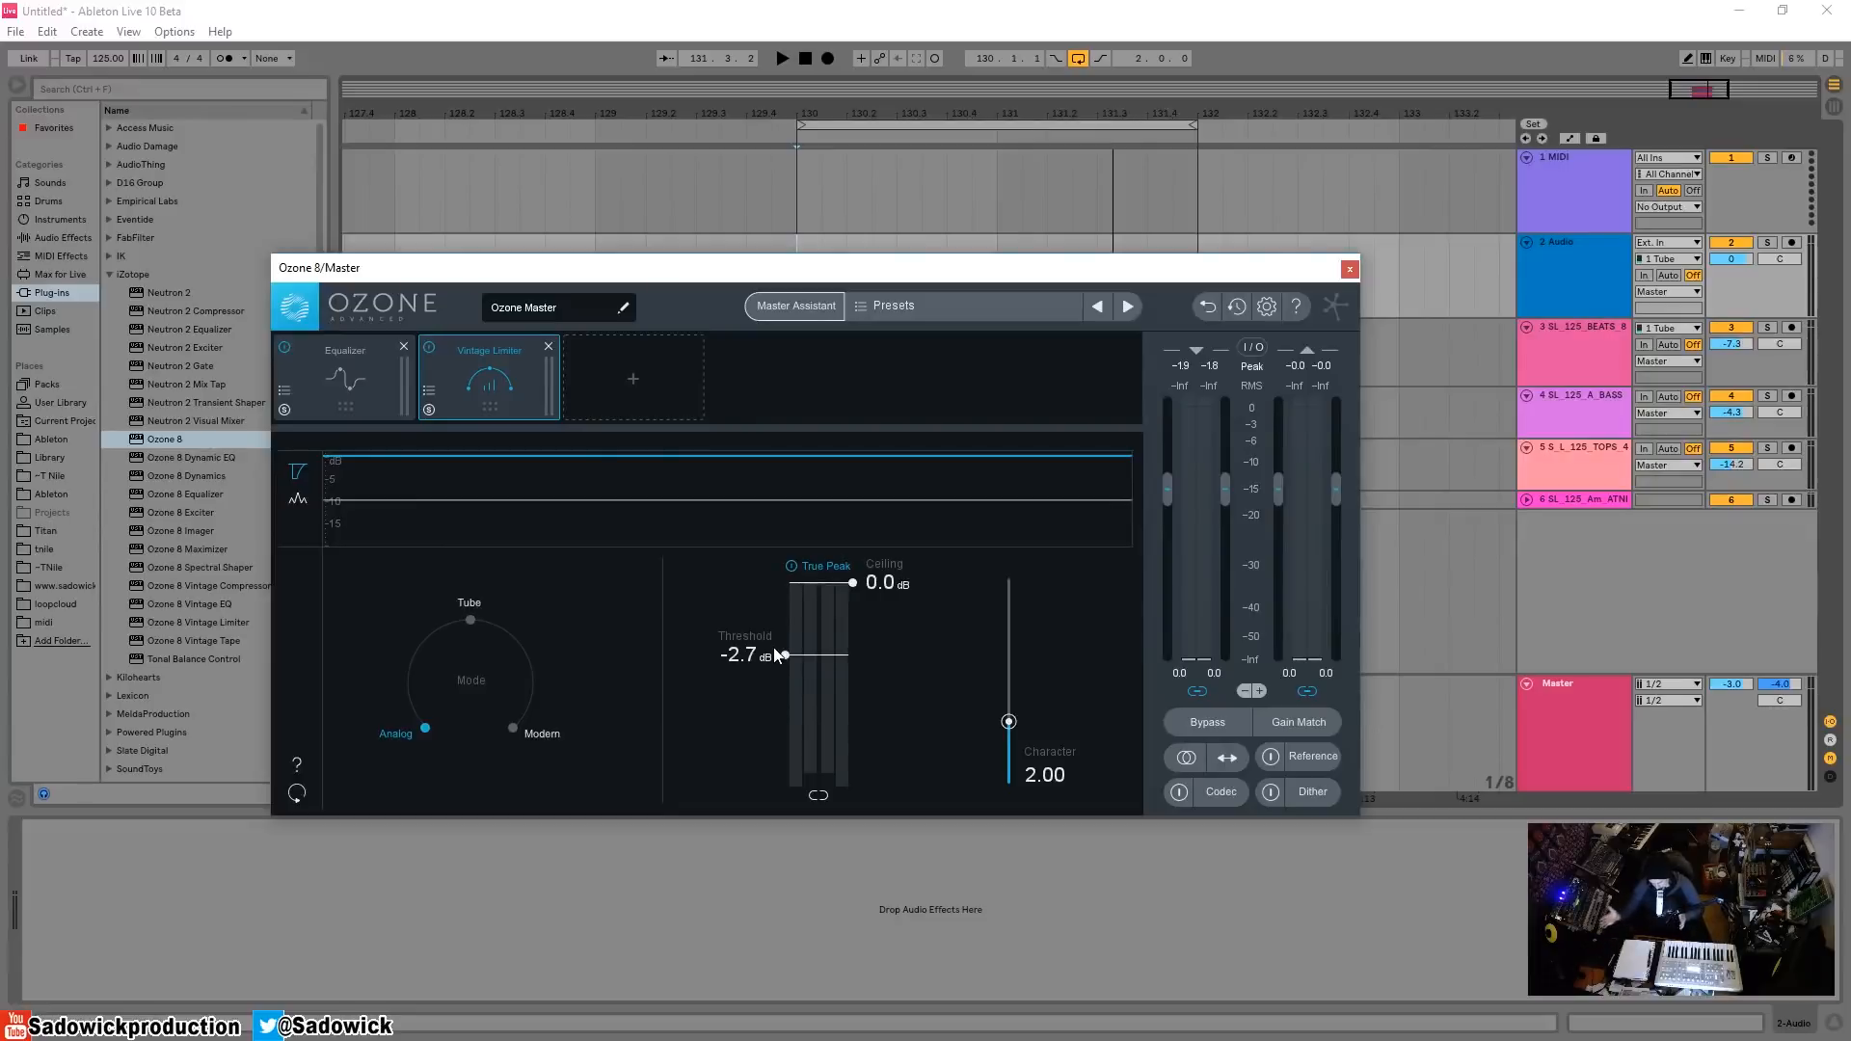
key("space")
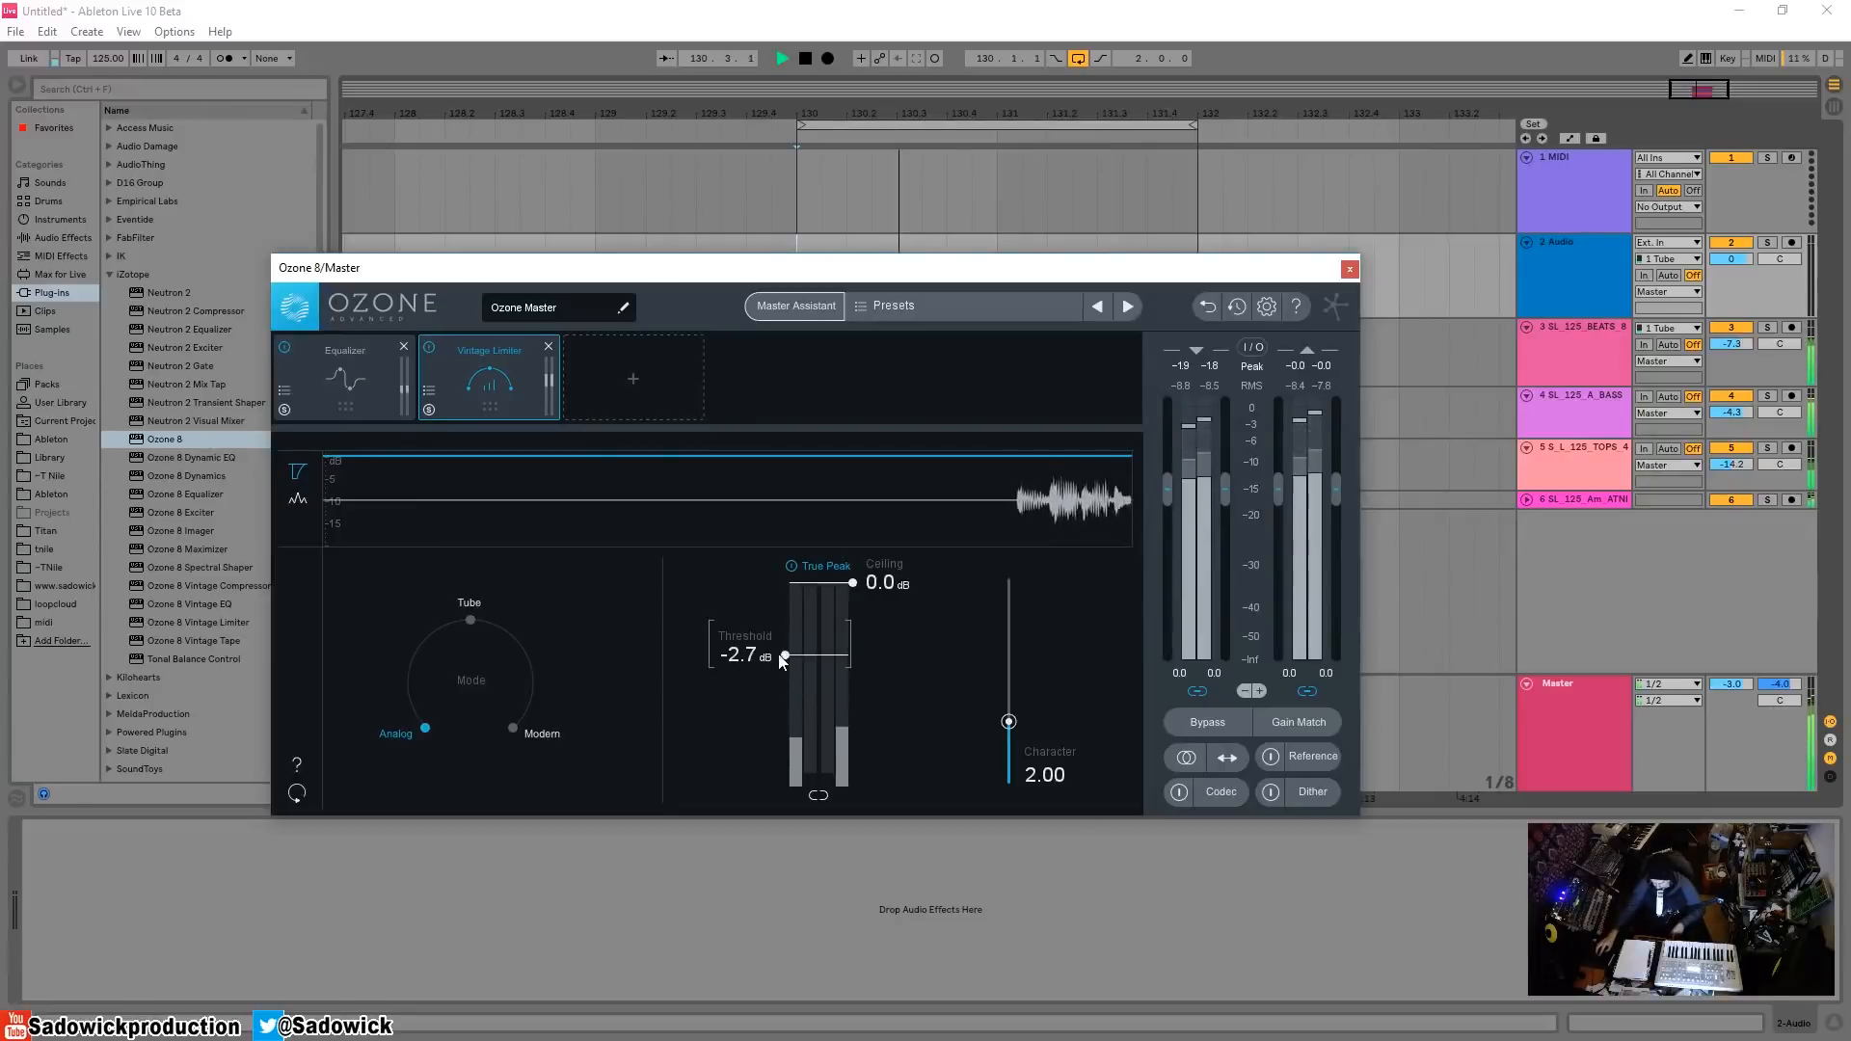
left_click_drag(782, 661, 789, 702)
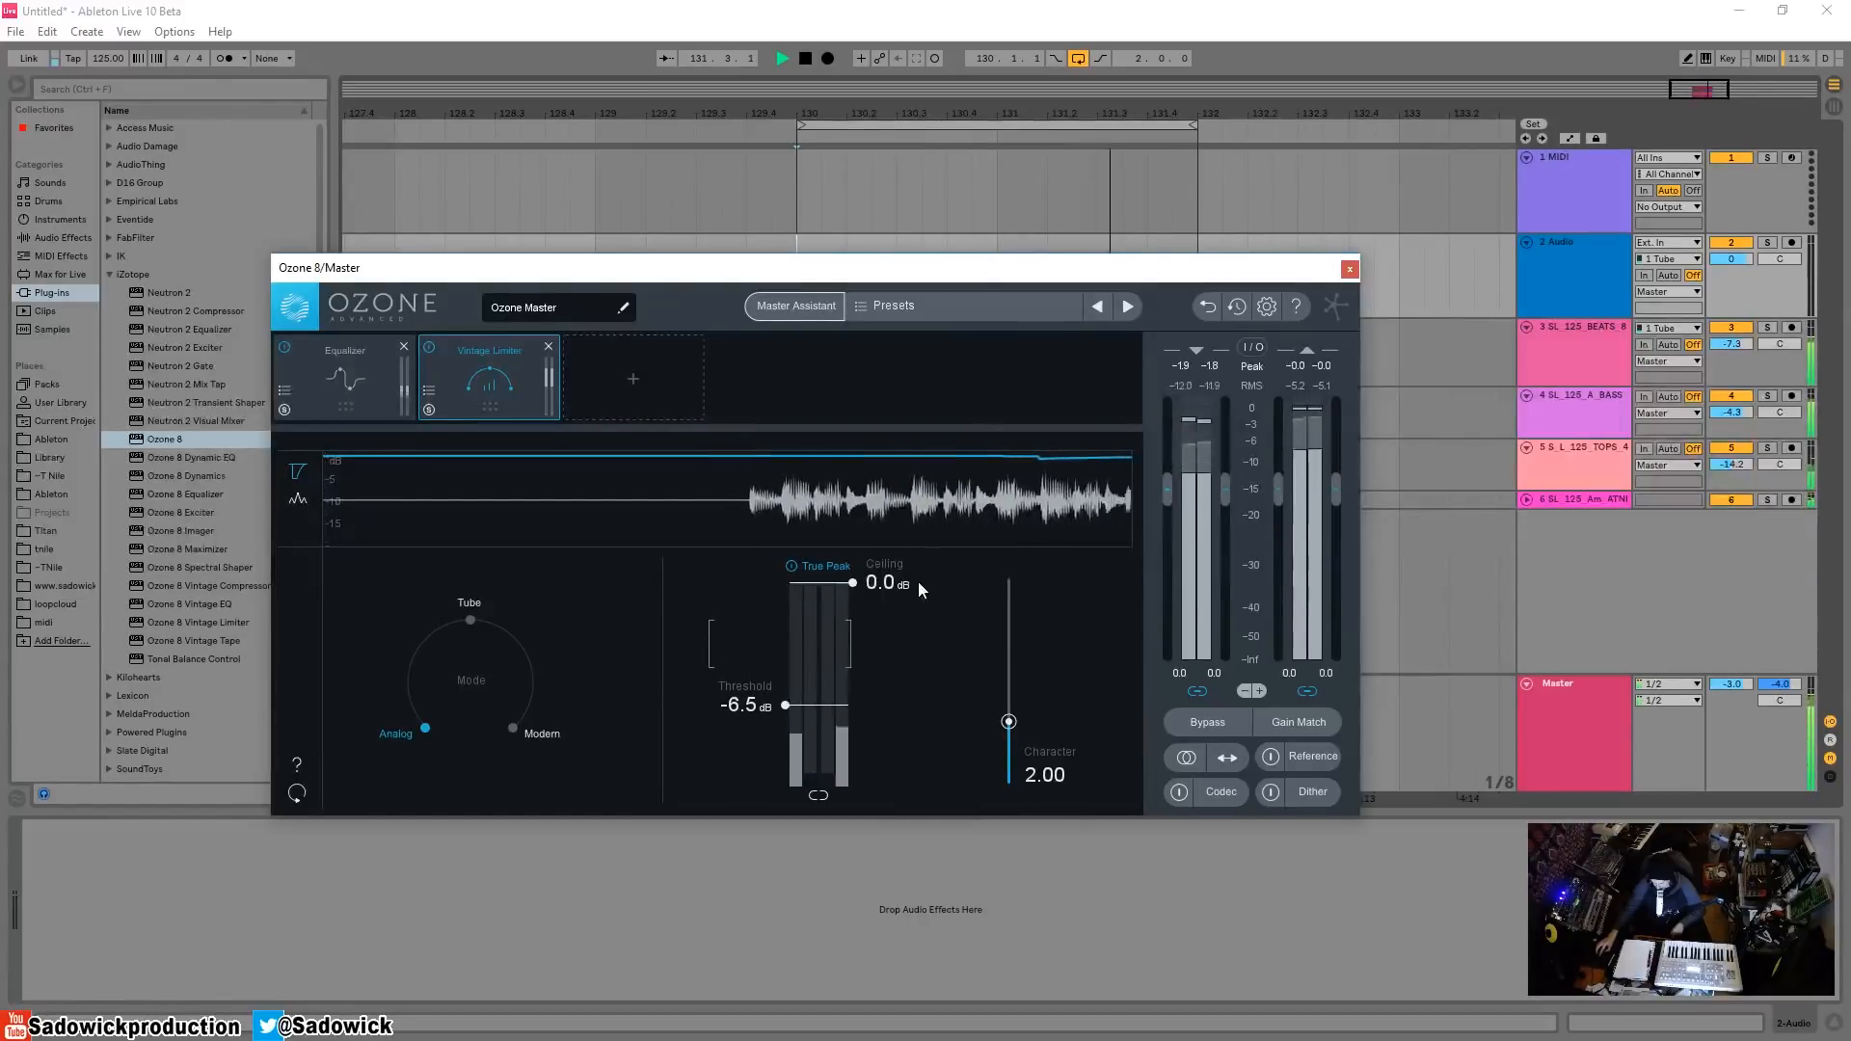
- Audition the Vintage Limiter in Tube mode, then in Modern mode with Character at 0.00
left_click(472, 621)
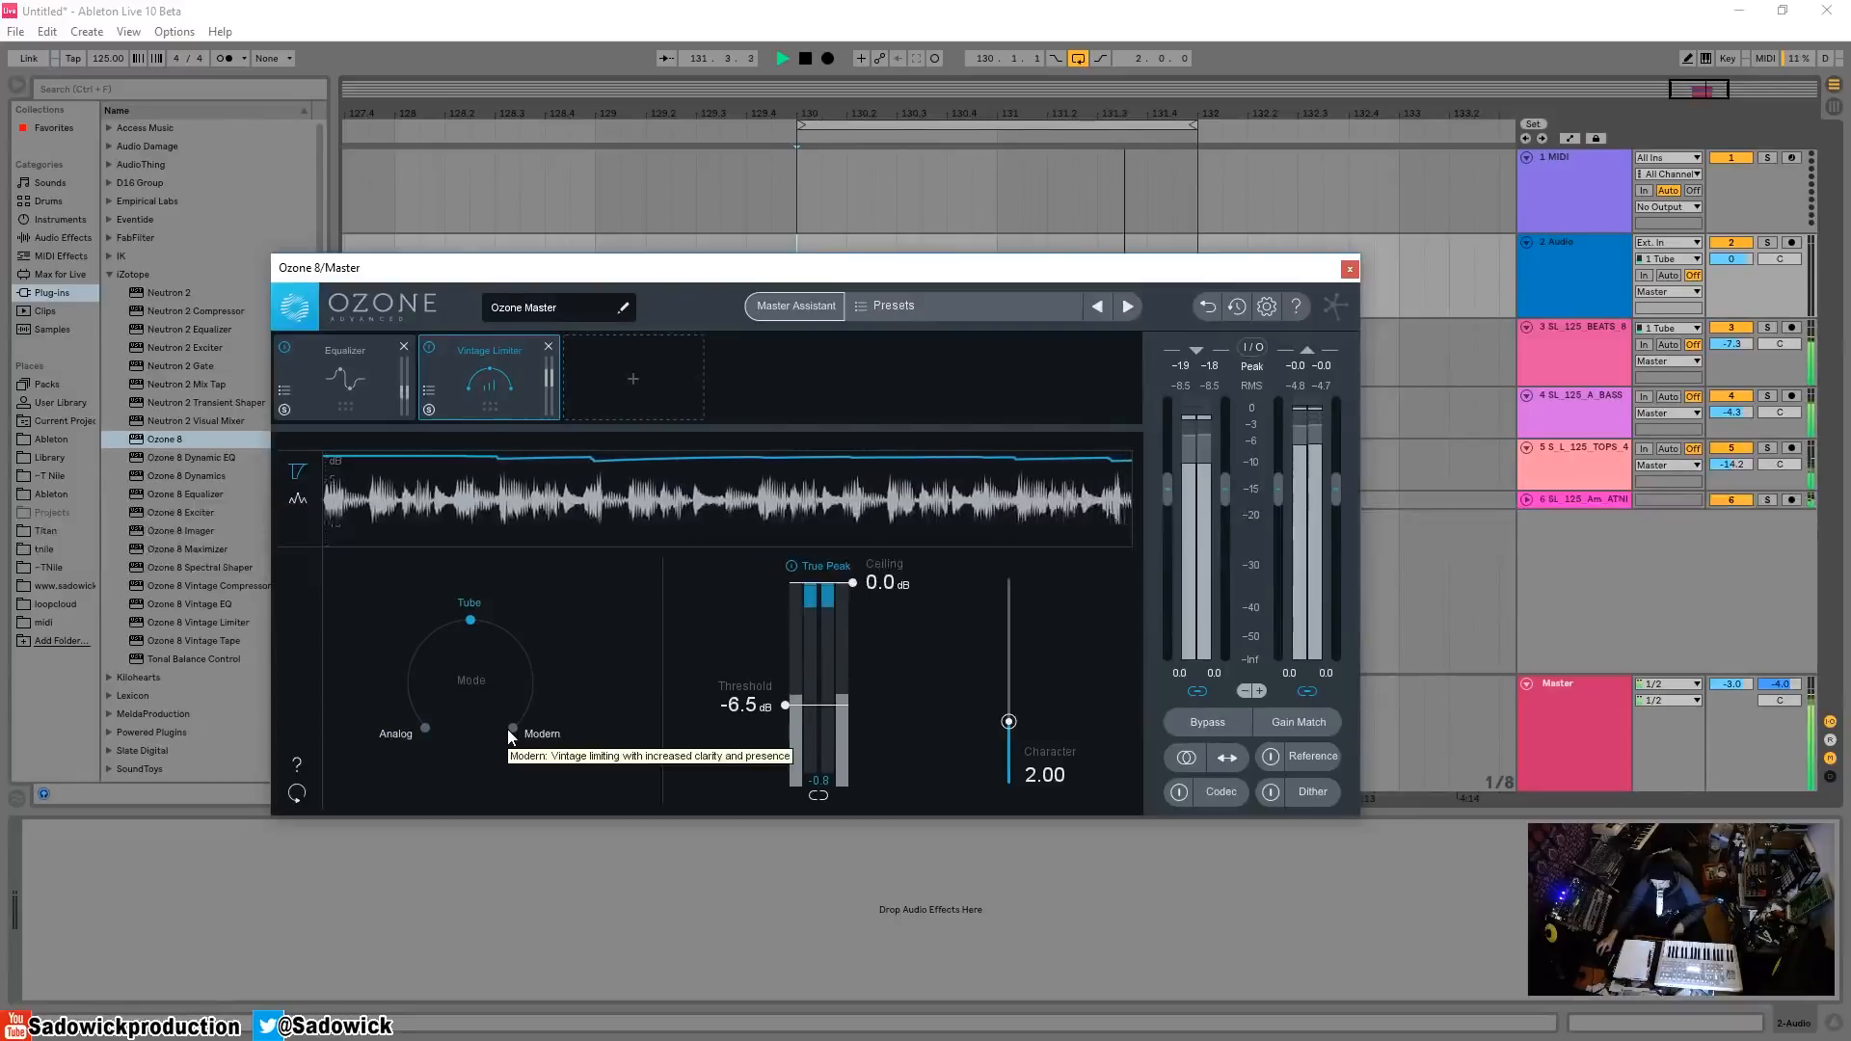
left_click(509, 729)
left_click_drag(1009, 721, 1026, 825)
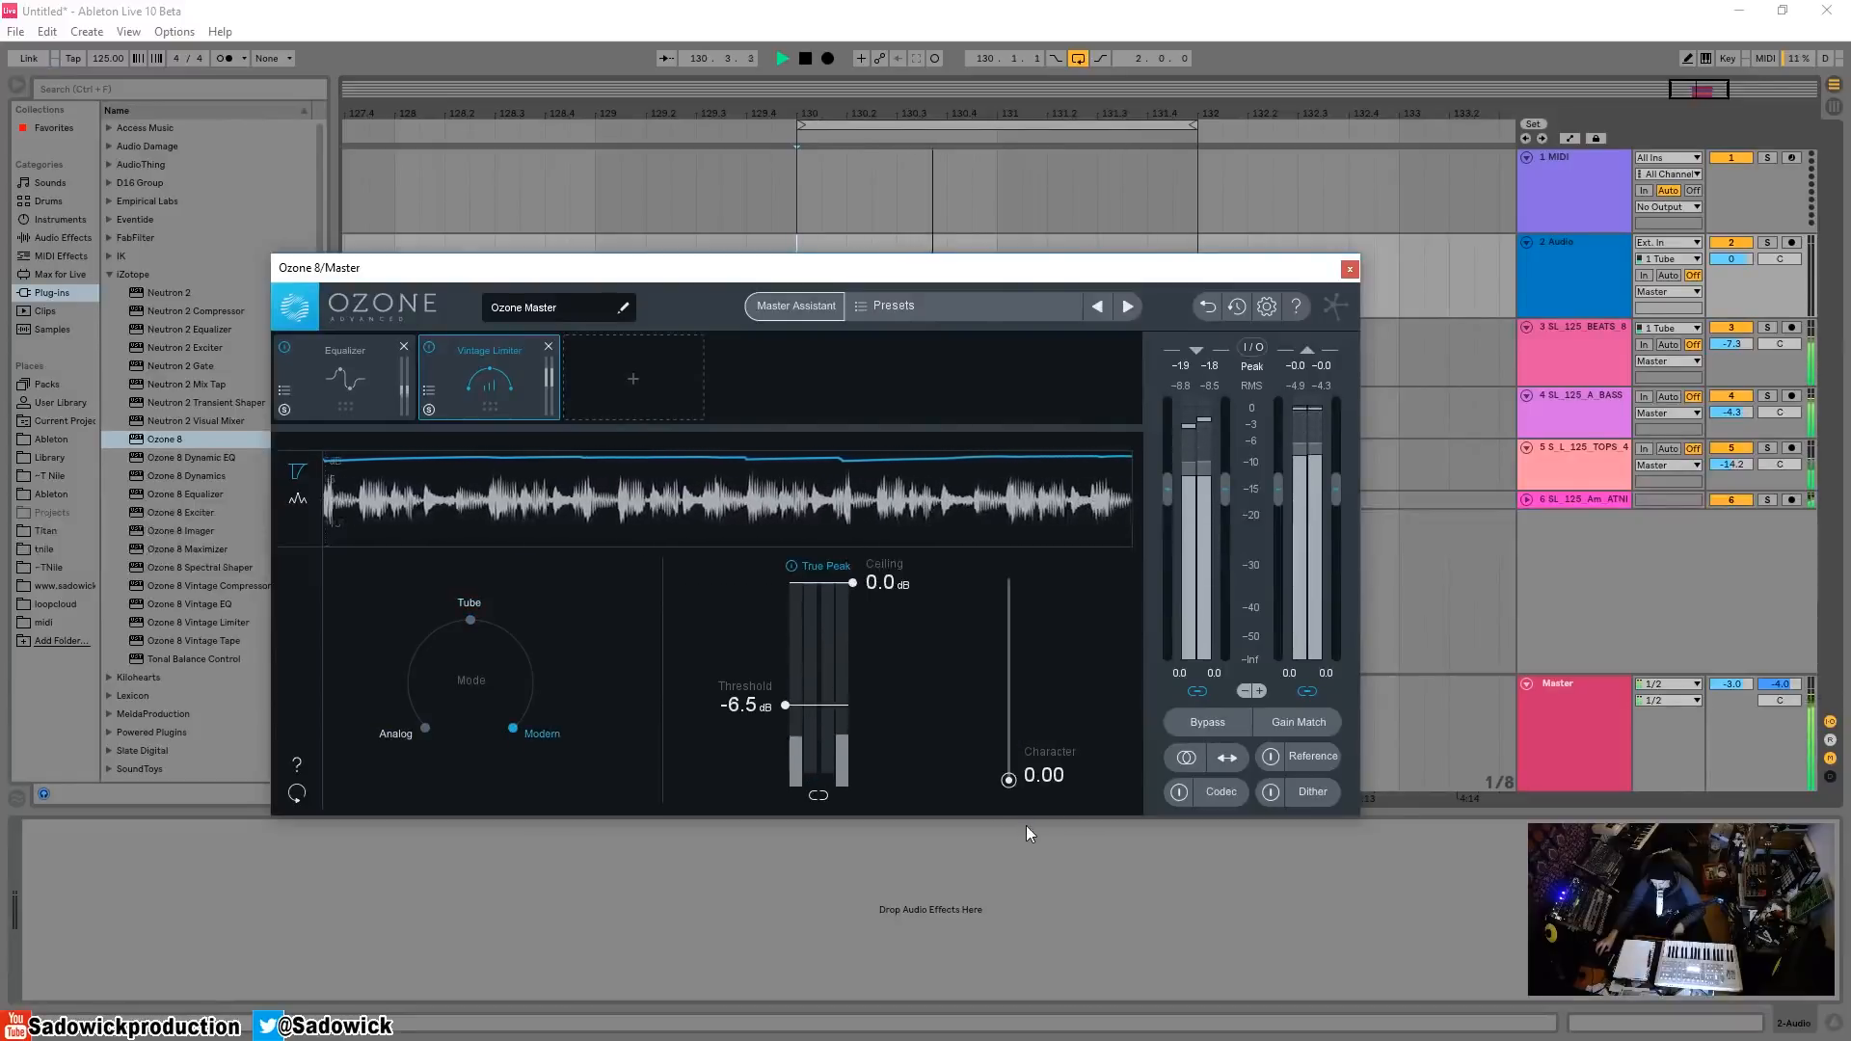
- Try heavier limiting at a -11.3 dB threshold, reset Character to 2.00, and raise the threshold to -5.4 dB
left_click_drag(786, 704, 784, 744)
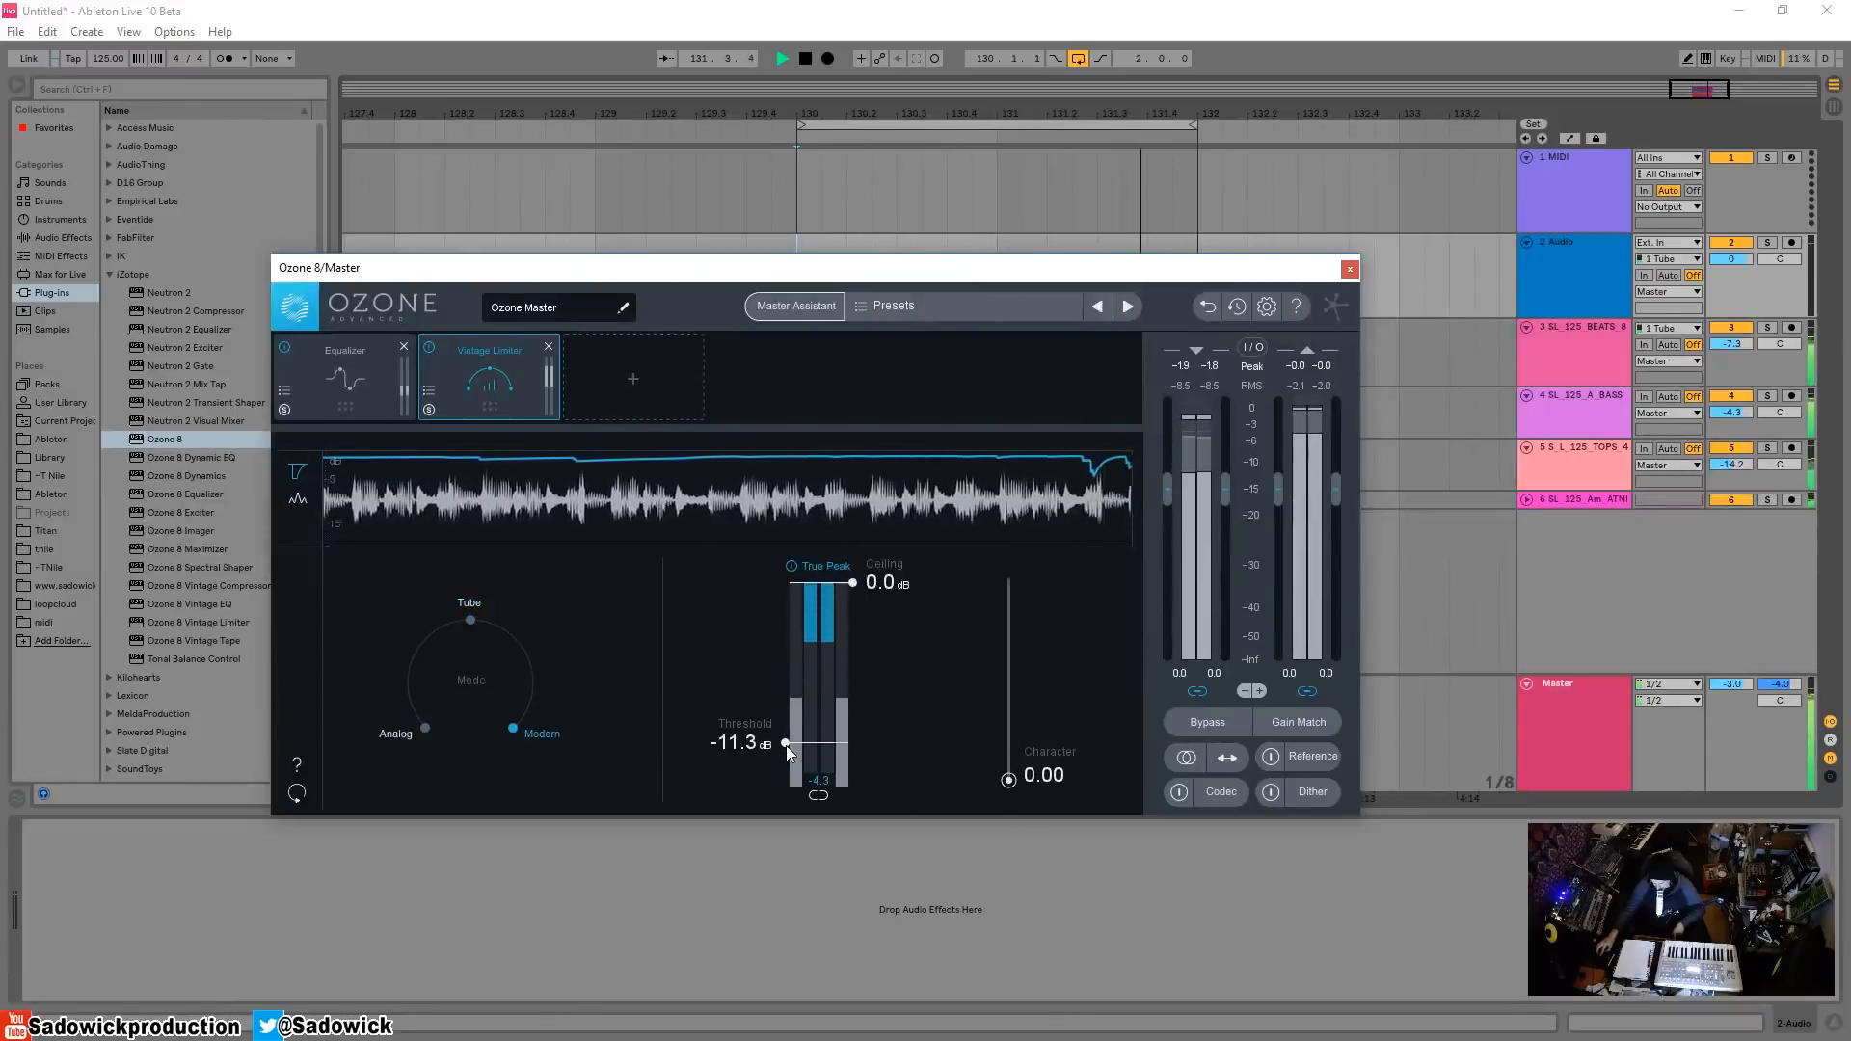
left_click_drag(1009, 779, 1008, 628)
double_click(1009, 629)
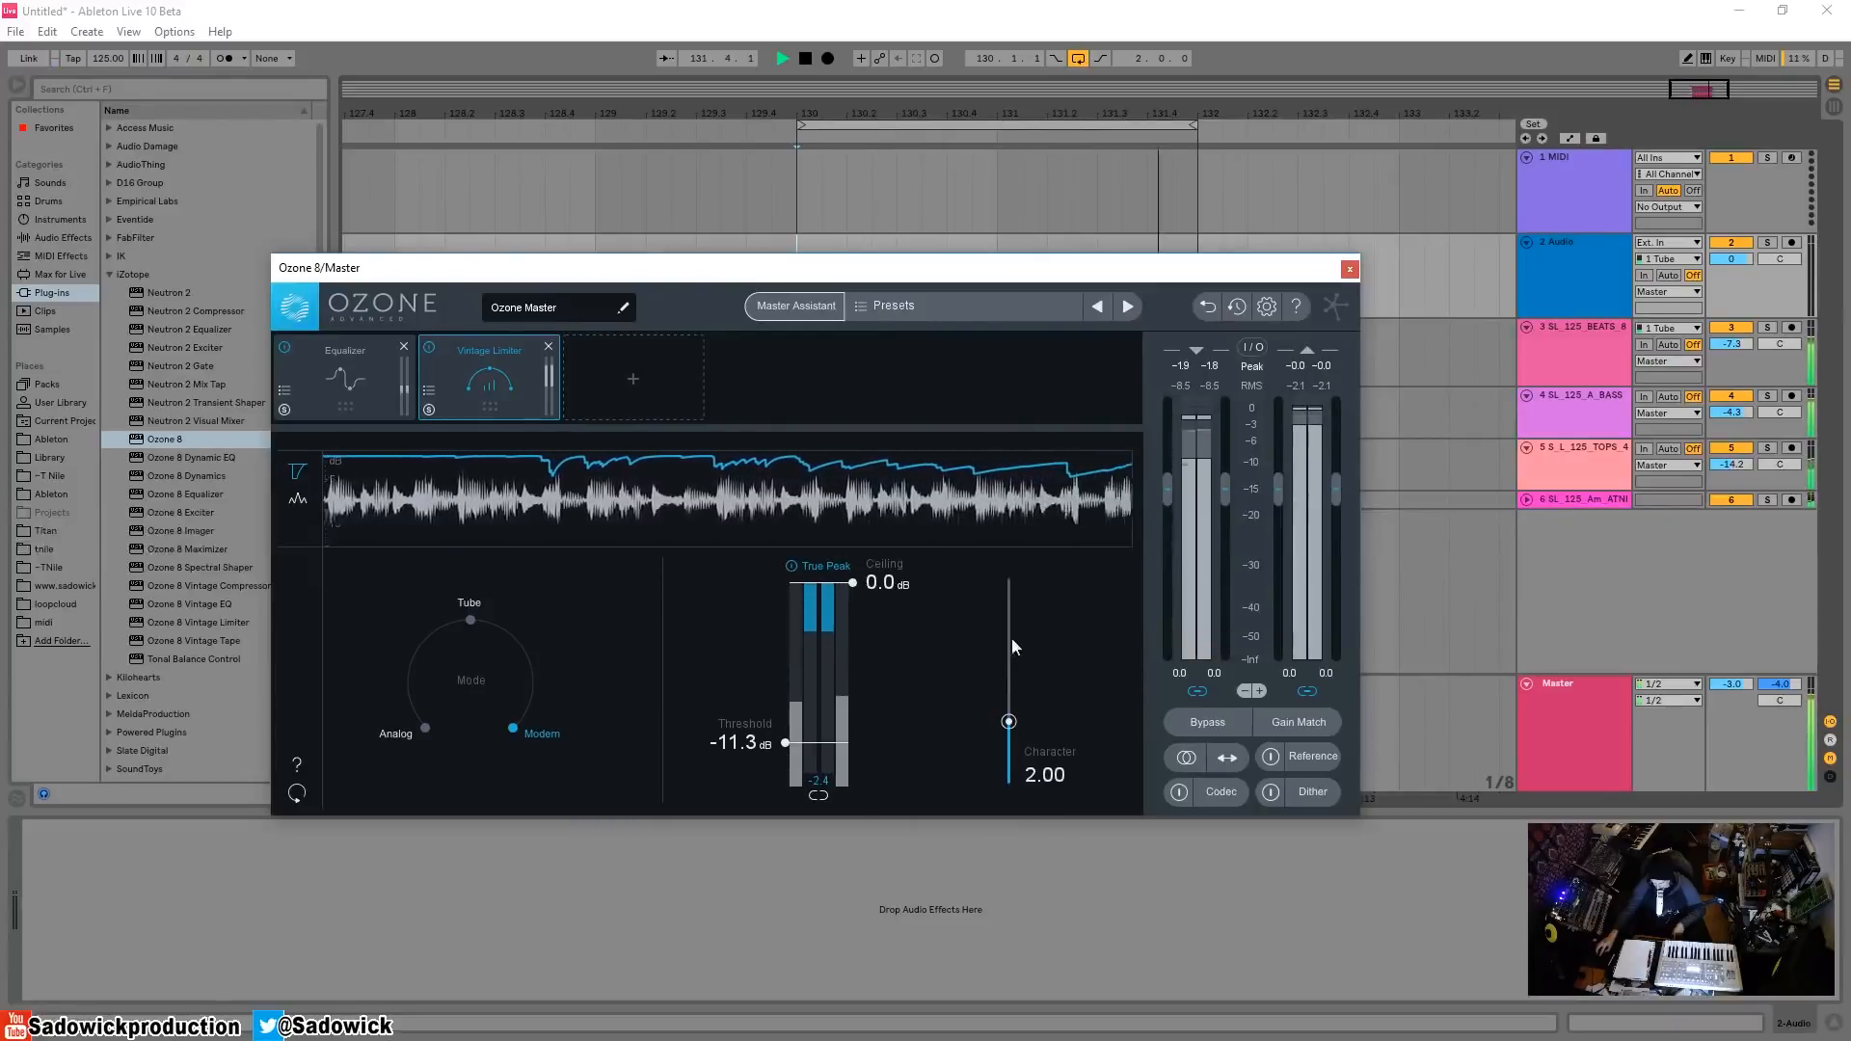
left_click_drag(786, 743, 787, 692)
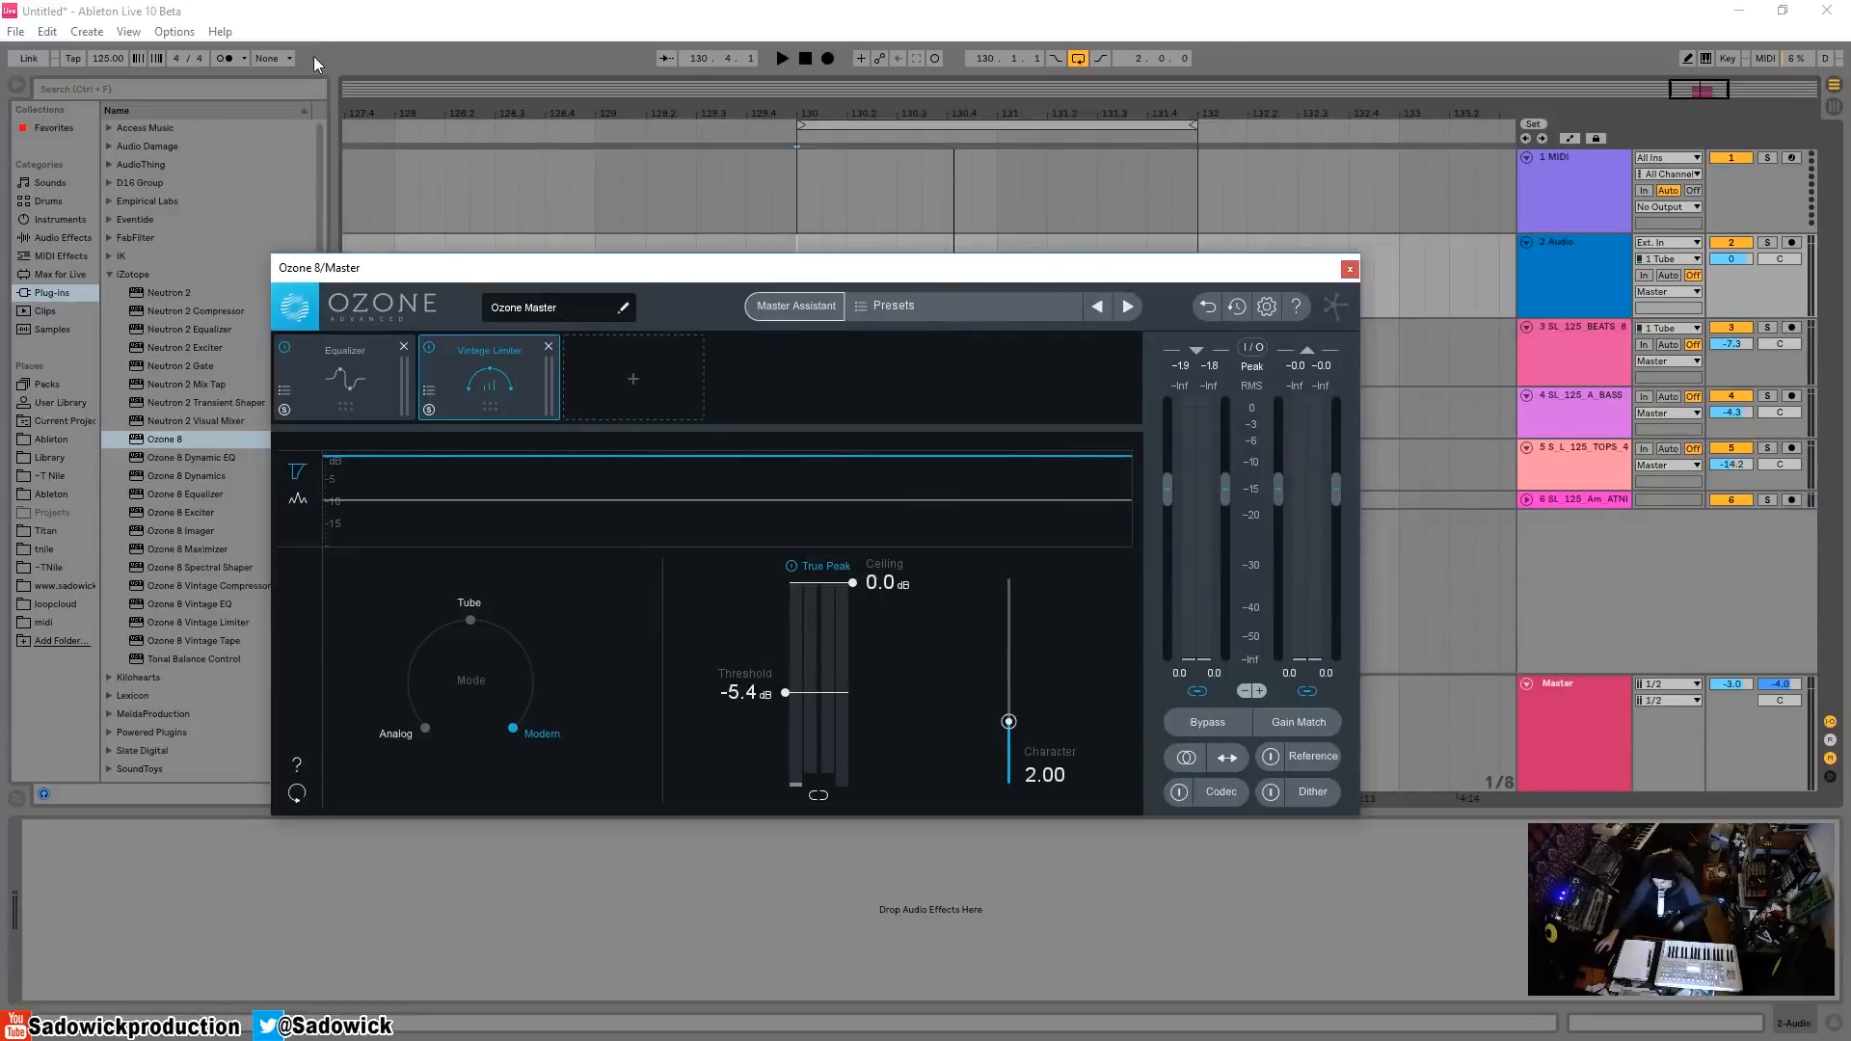
left_click(654, 377)
left_click(493, 395)
left_click_drag(769, 692, 770, 672)
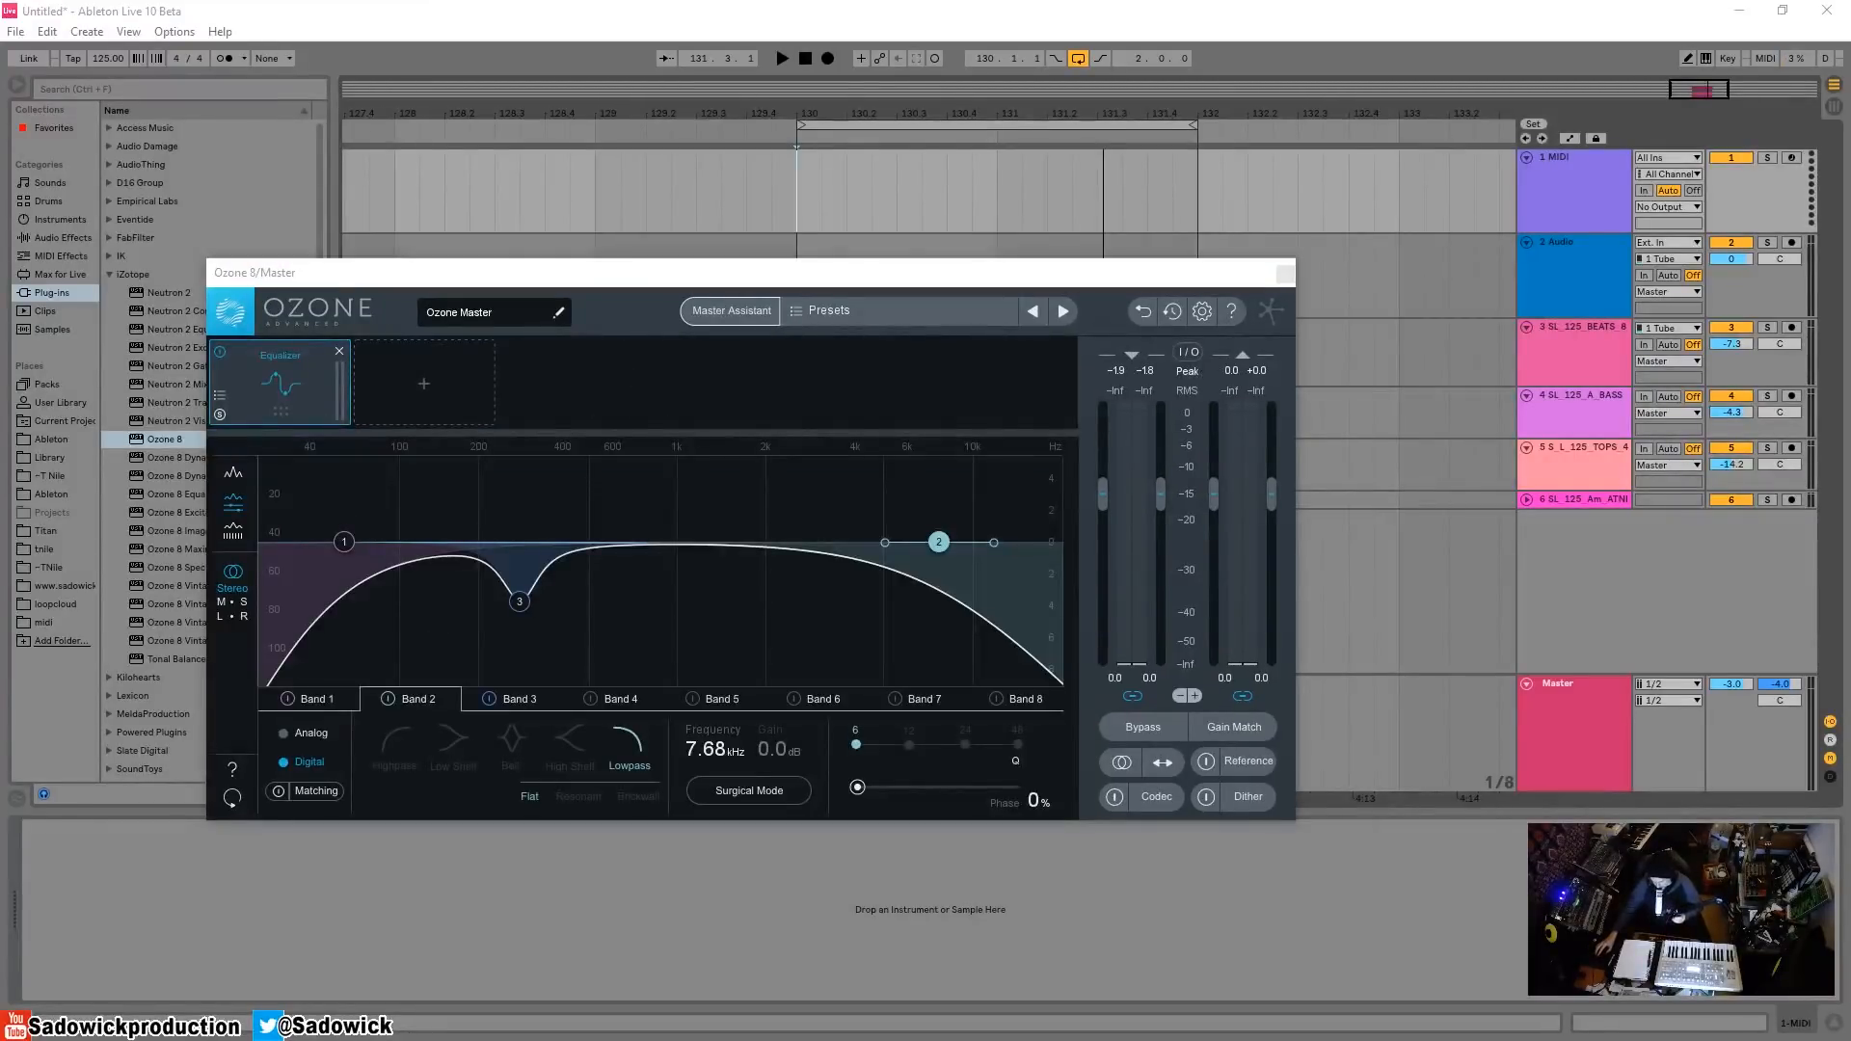
- Add a Maximizer module after the Equalizer
left_click(430, 376)
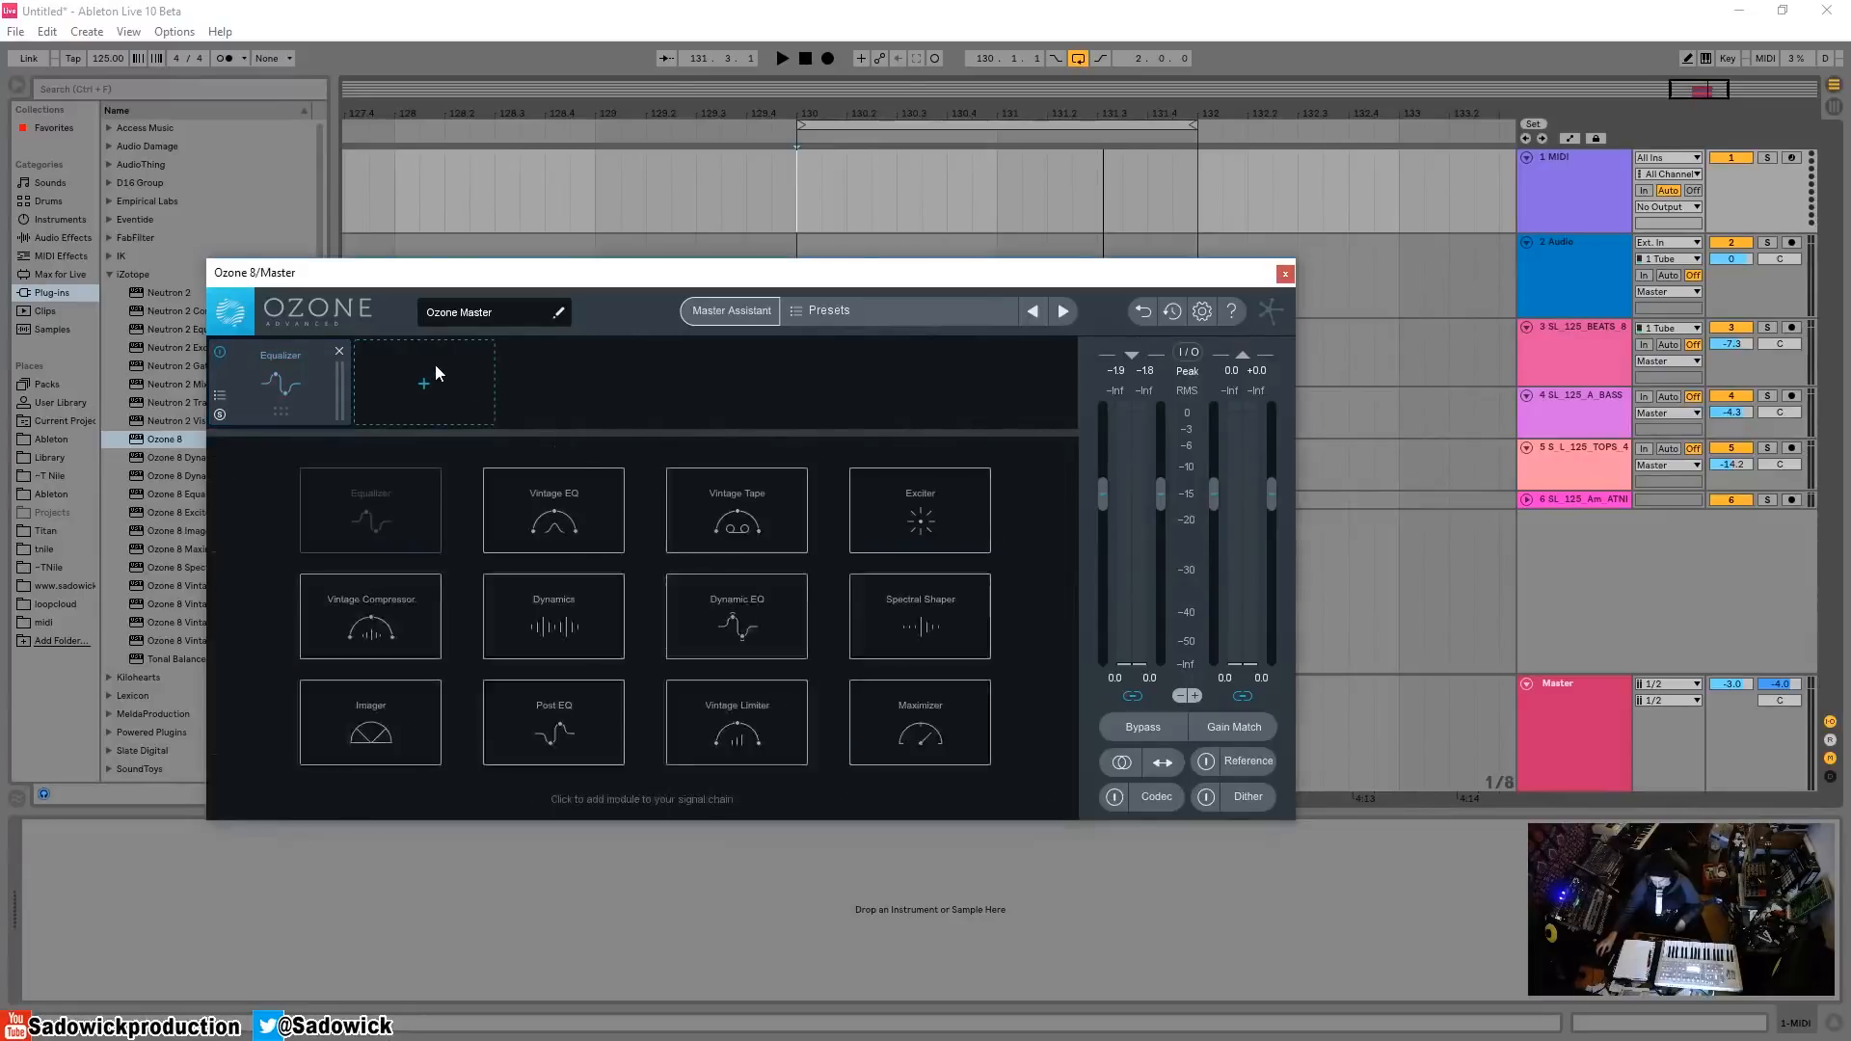
left_click(922, 719)
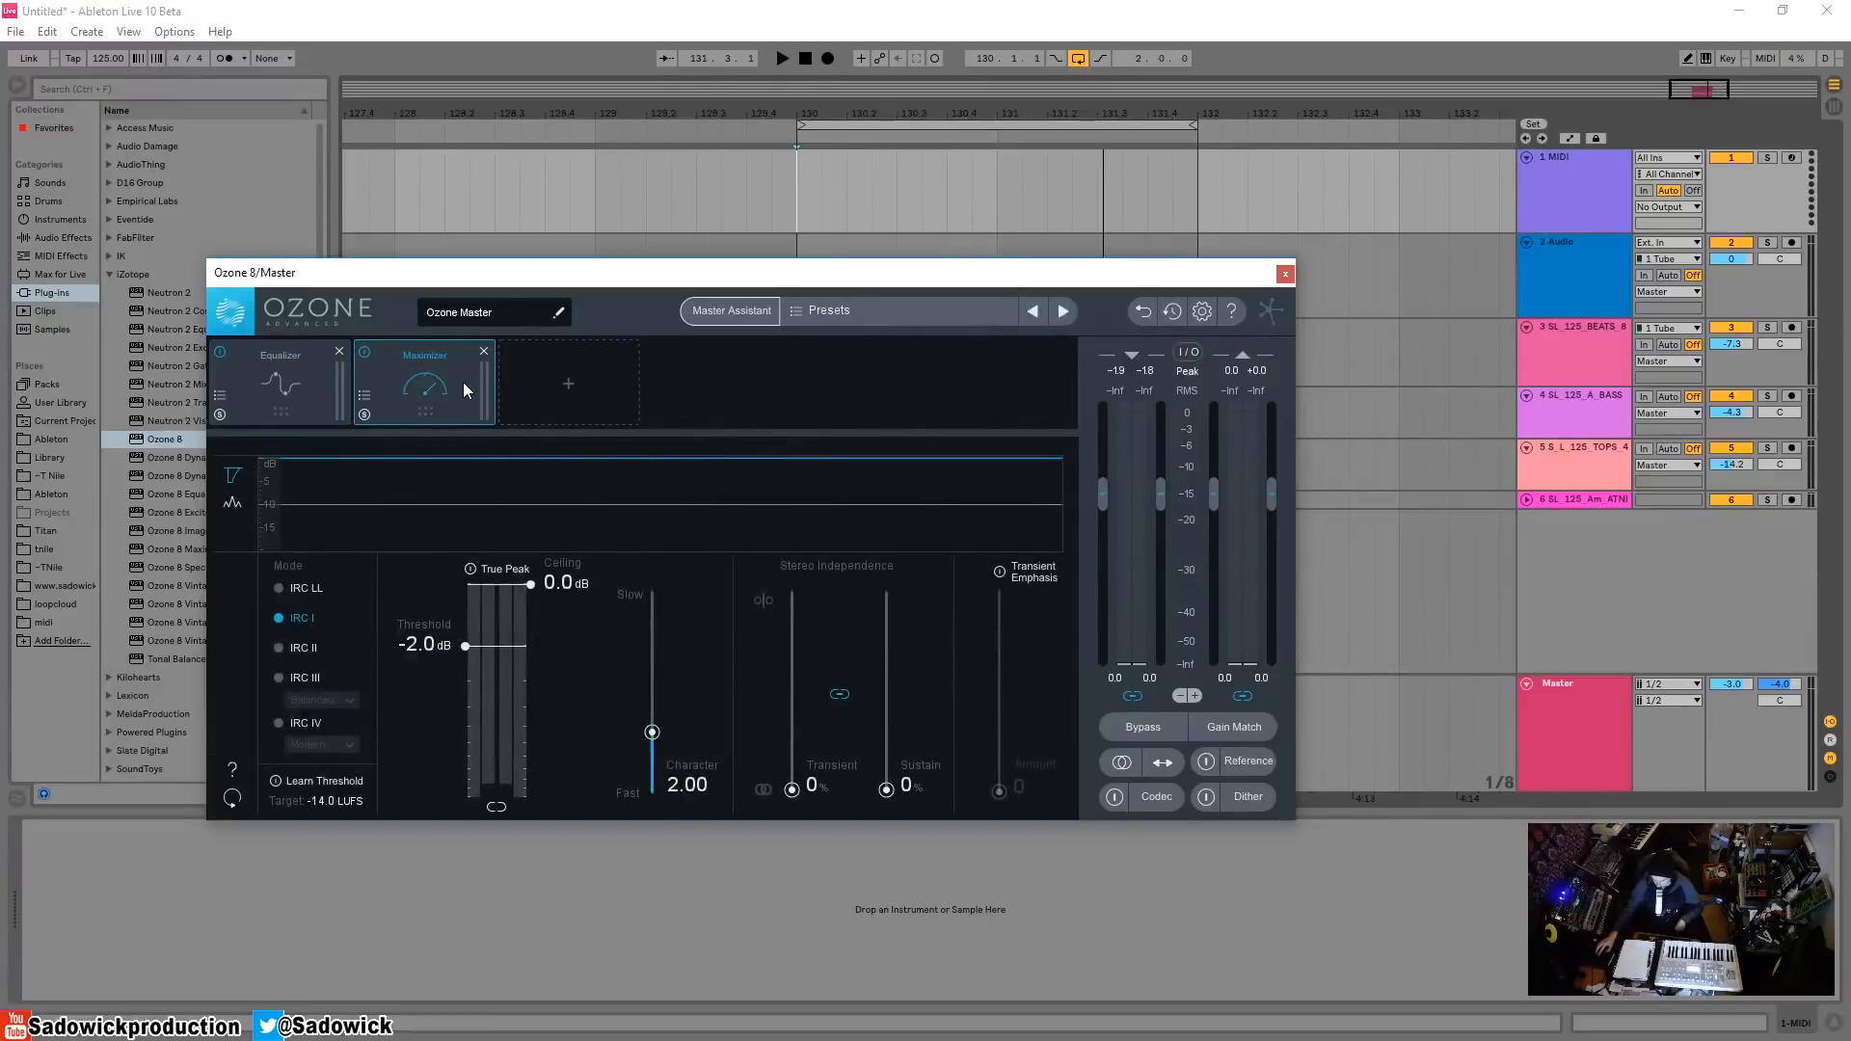
mouse_move(525, 274)
left_mouse_down()
mouse_move(499, 247)
mouse_move(505, 264)
left_mouse_up()
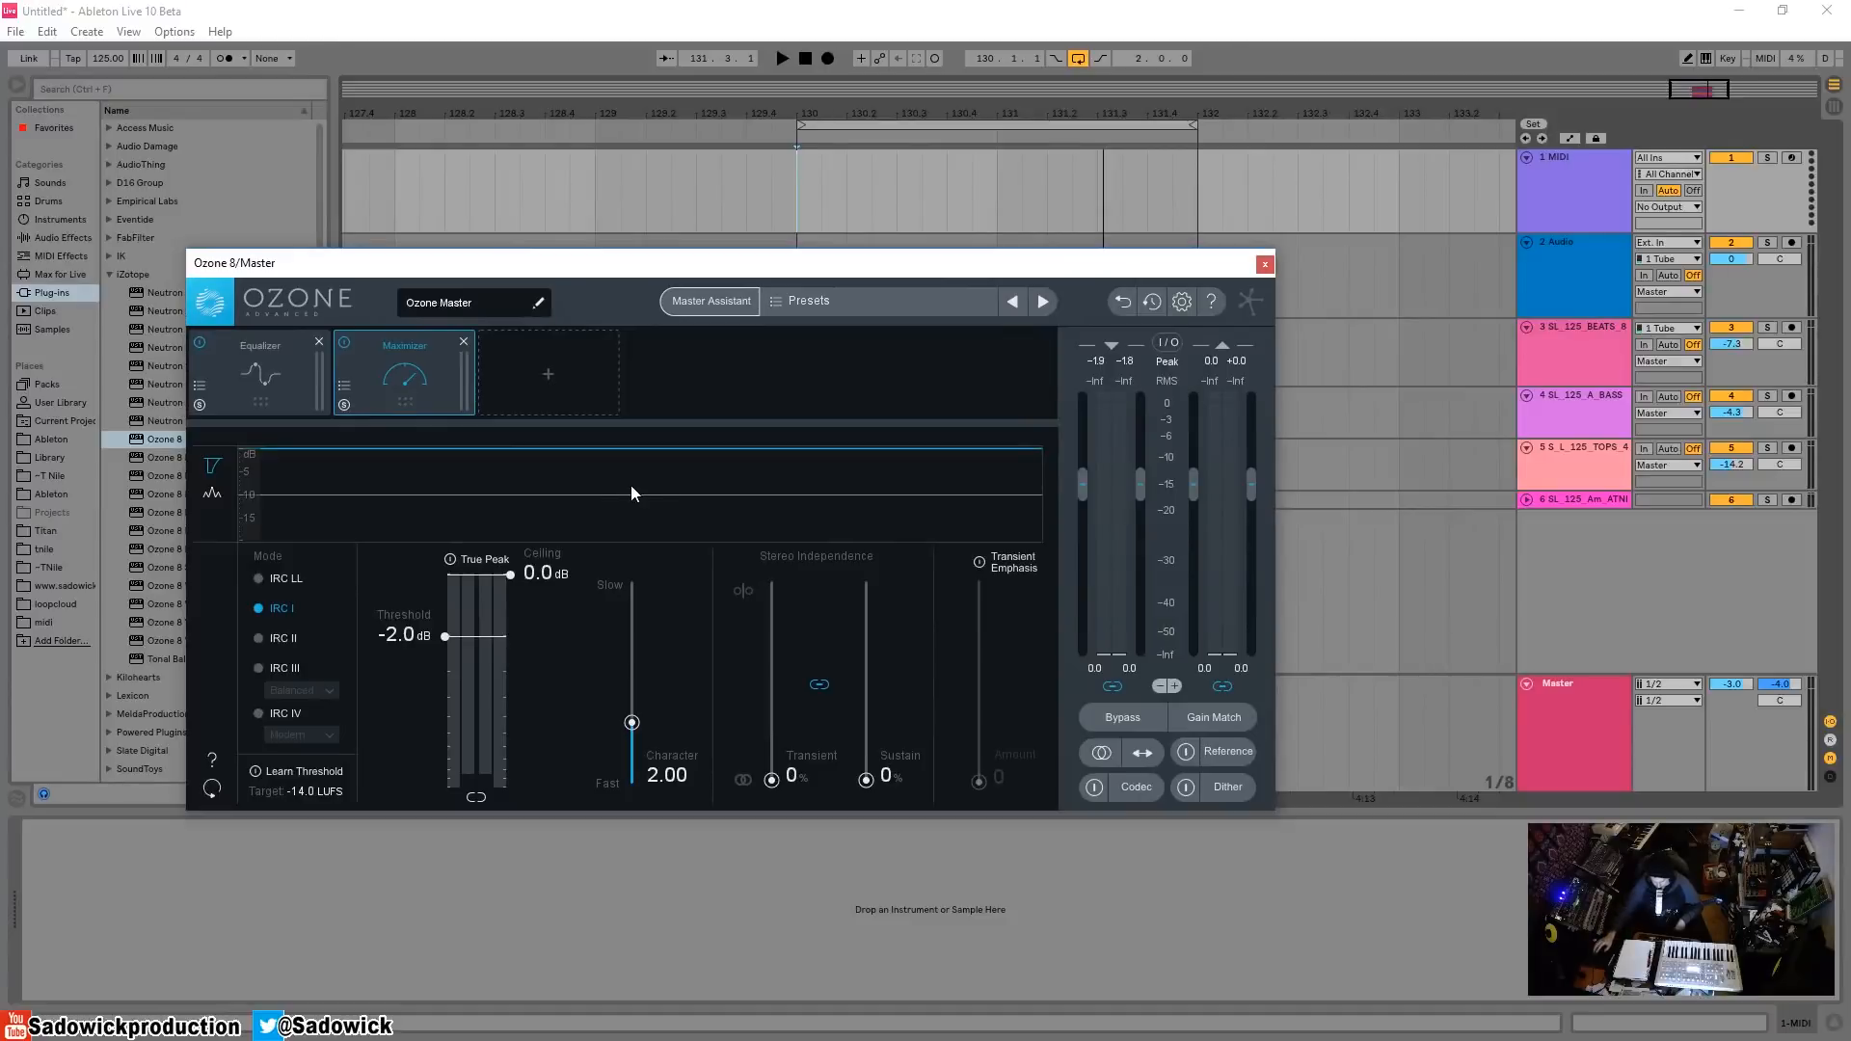
- Set the Maximizer's threshold to -0.4 dB and play the loop briefly
left_click_drag(445, 640, 450, 686)
left_click_drag(448, 704, 463, 595)
key("space")
key("space")
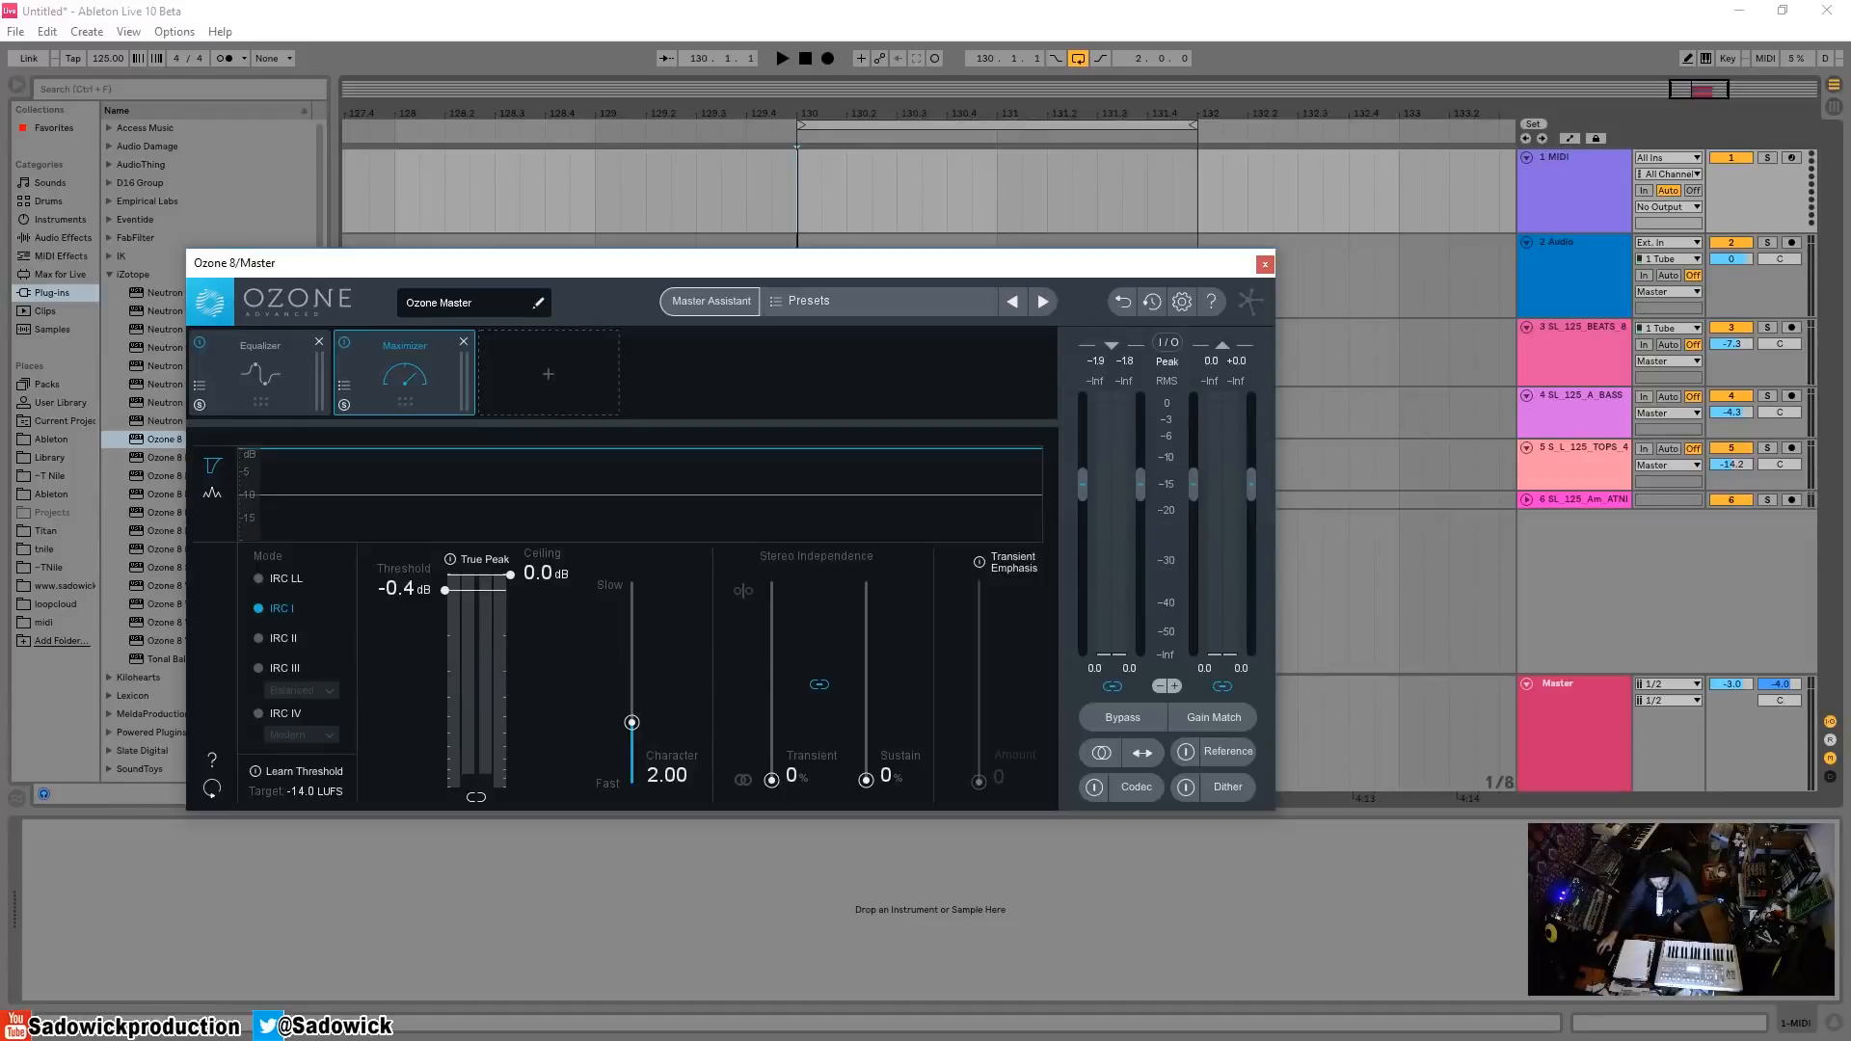
- Switch the Maximizer to IRC III mode and review its Pumping, Balanced, Crisp and Clipping styles, keeping Balanced
left_click(285, 666)
left_click(324, 690)
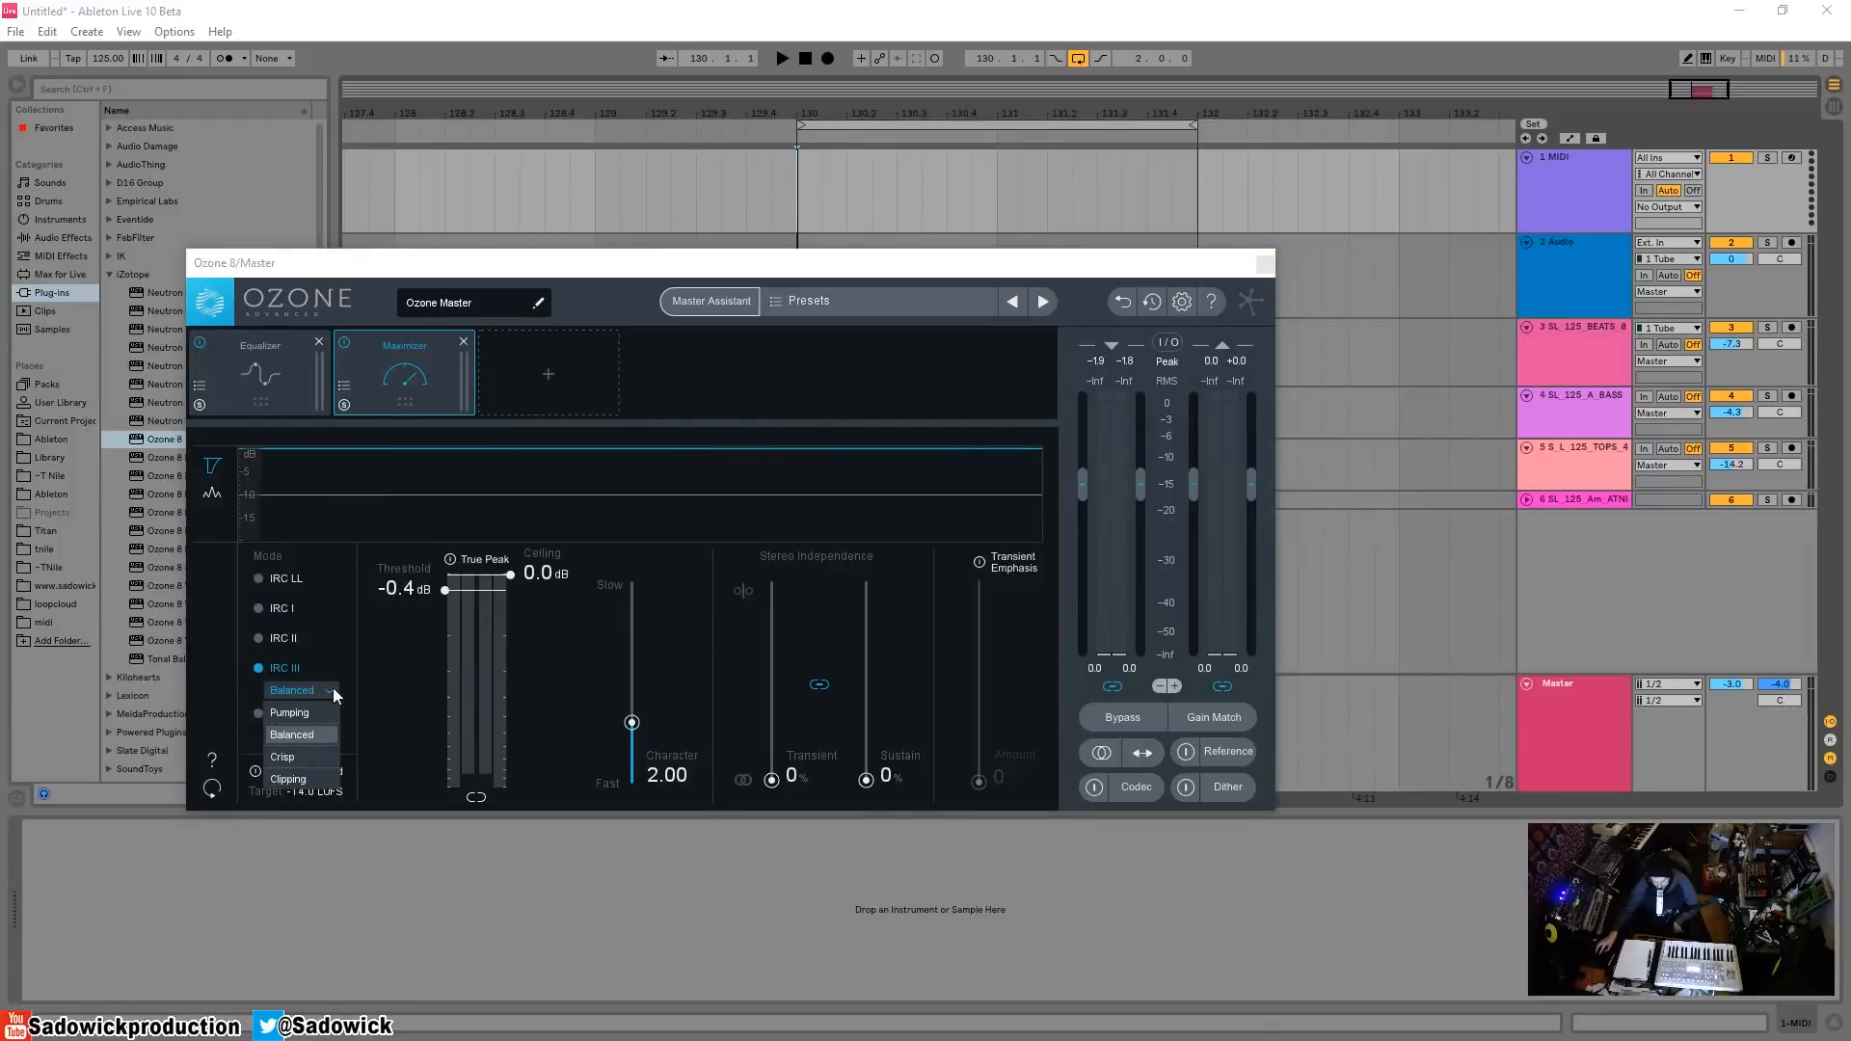
left_click(325, 668)
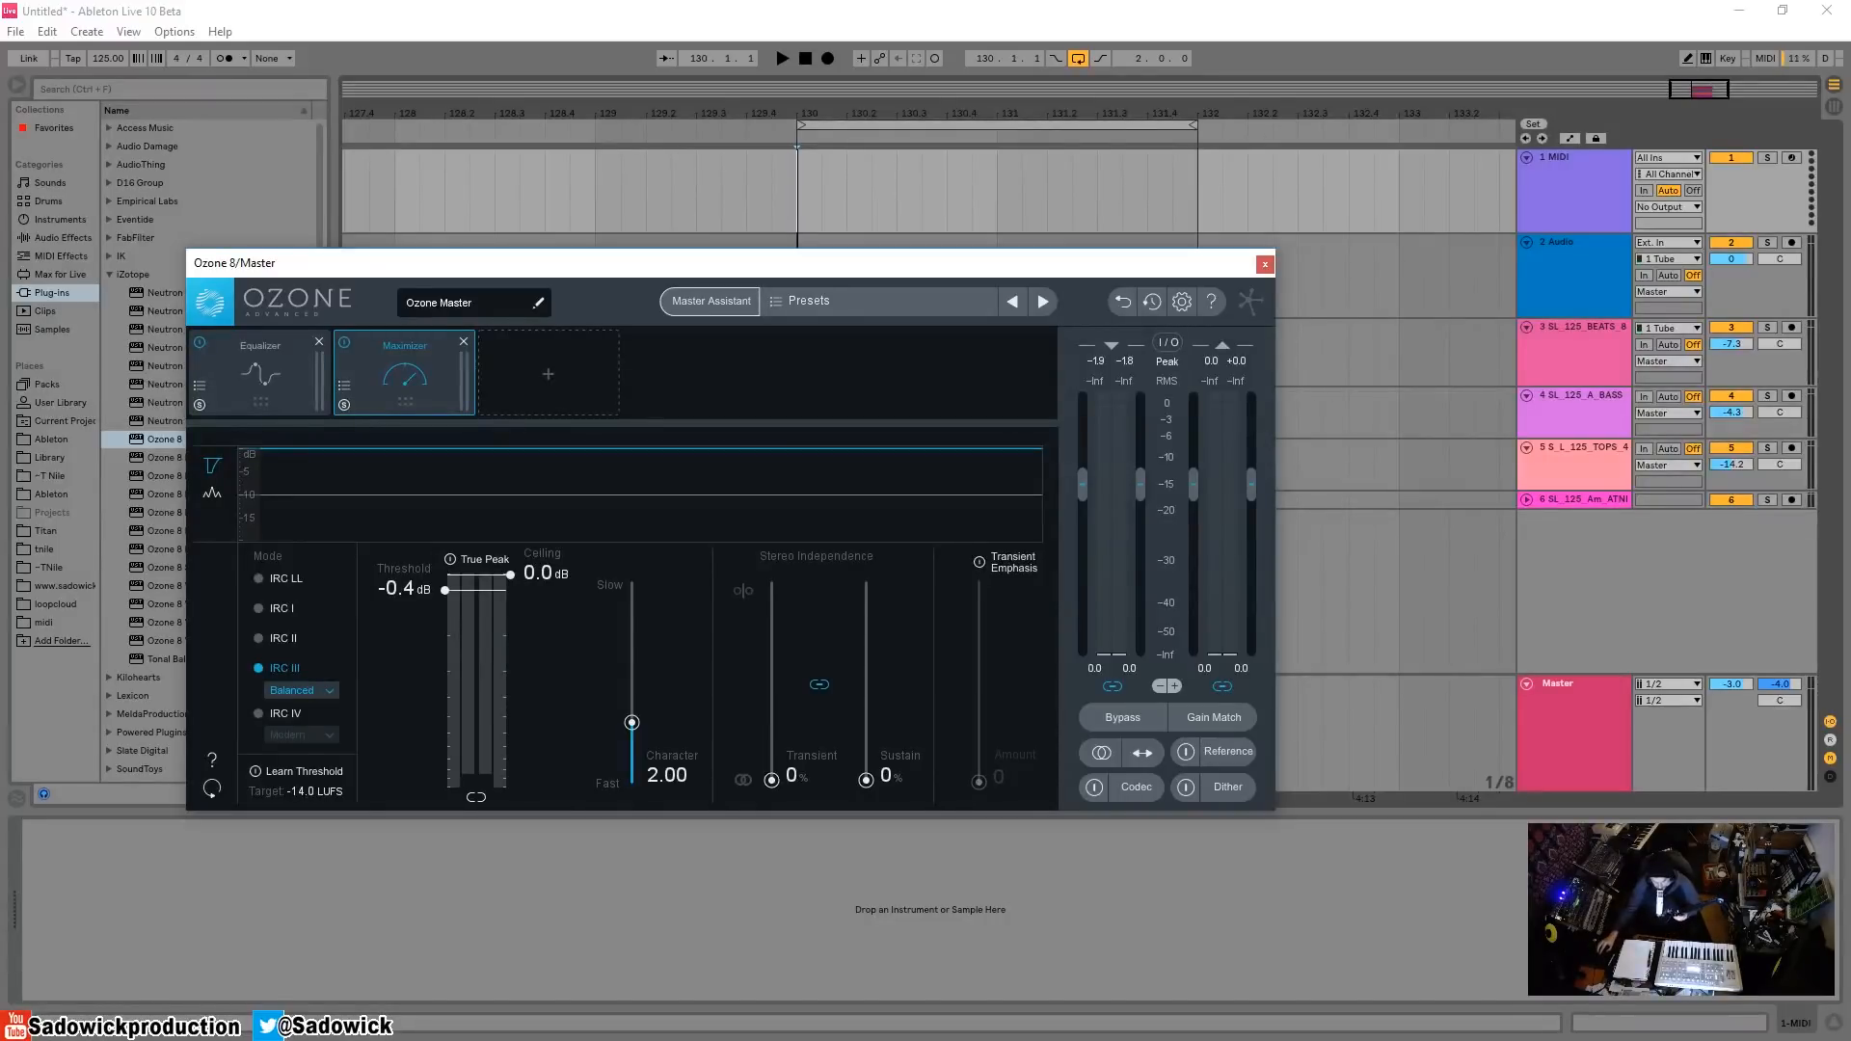
left_click(299, 692)
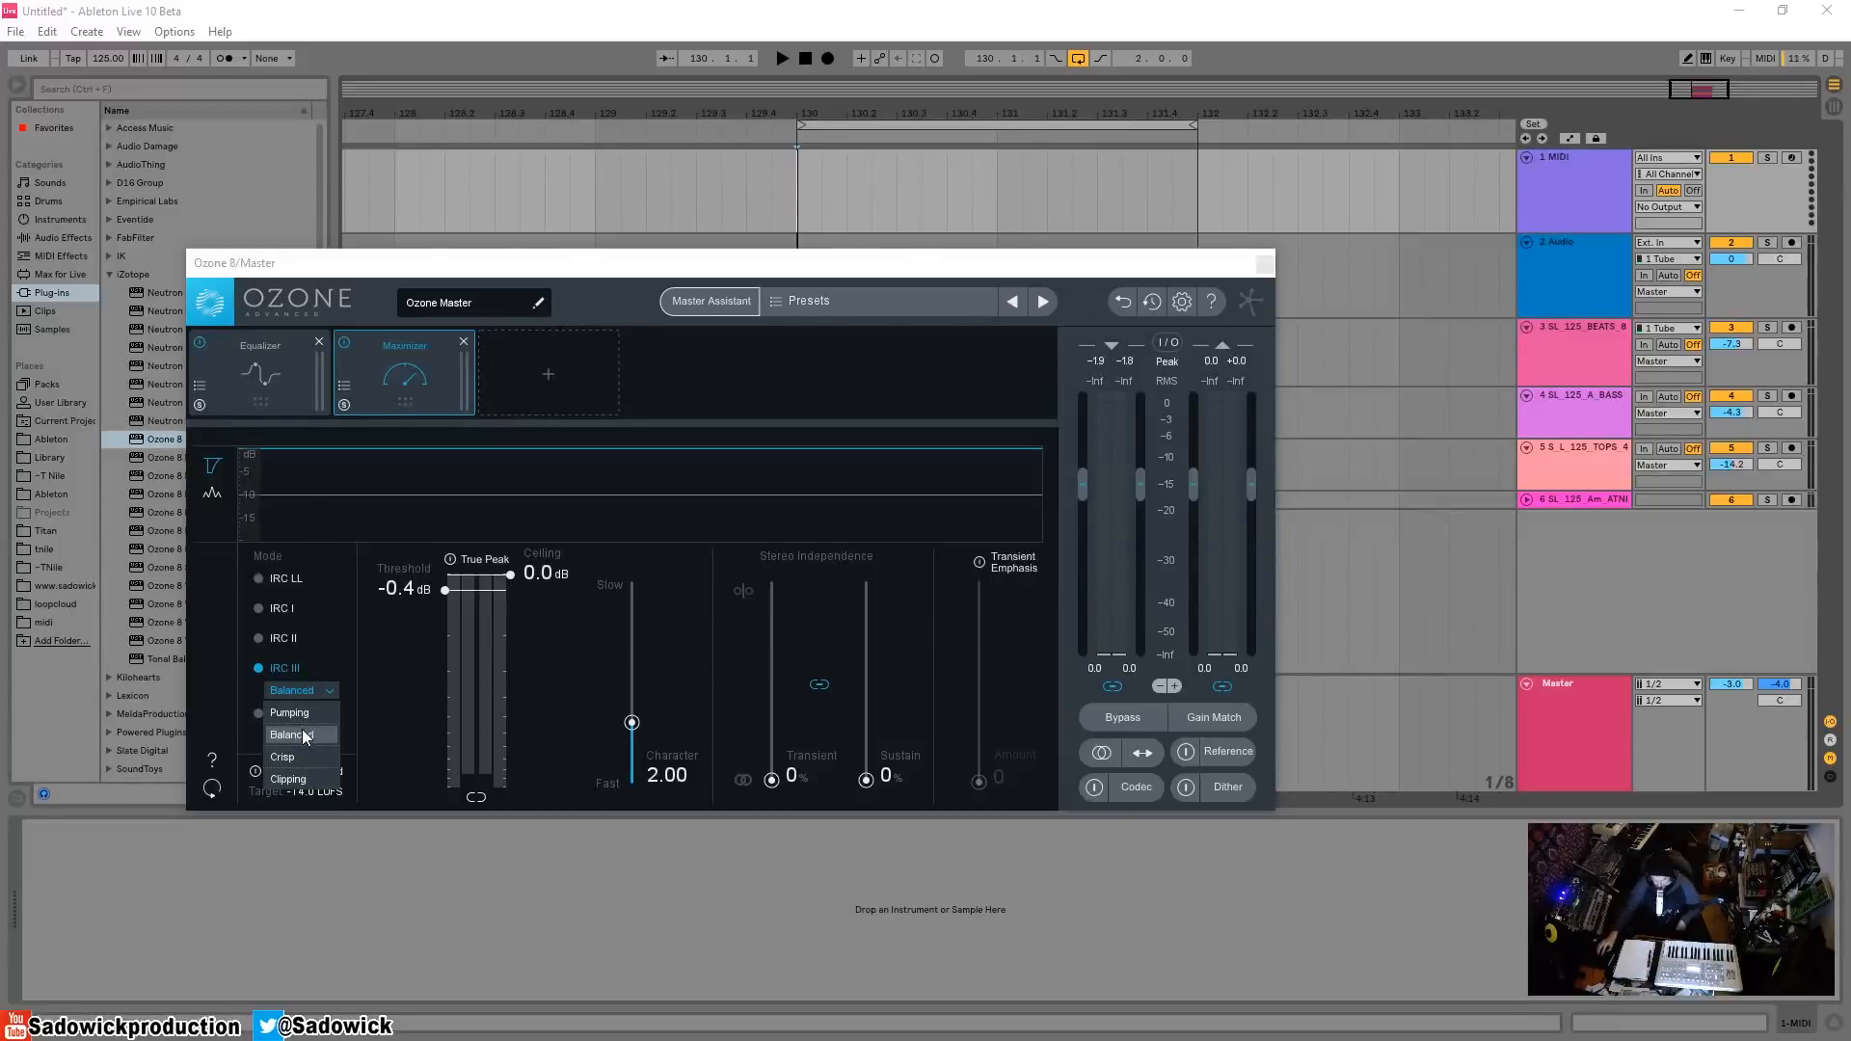
left_click(302, 736)
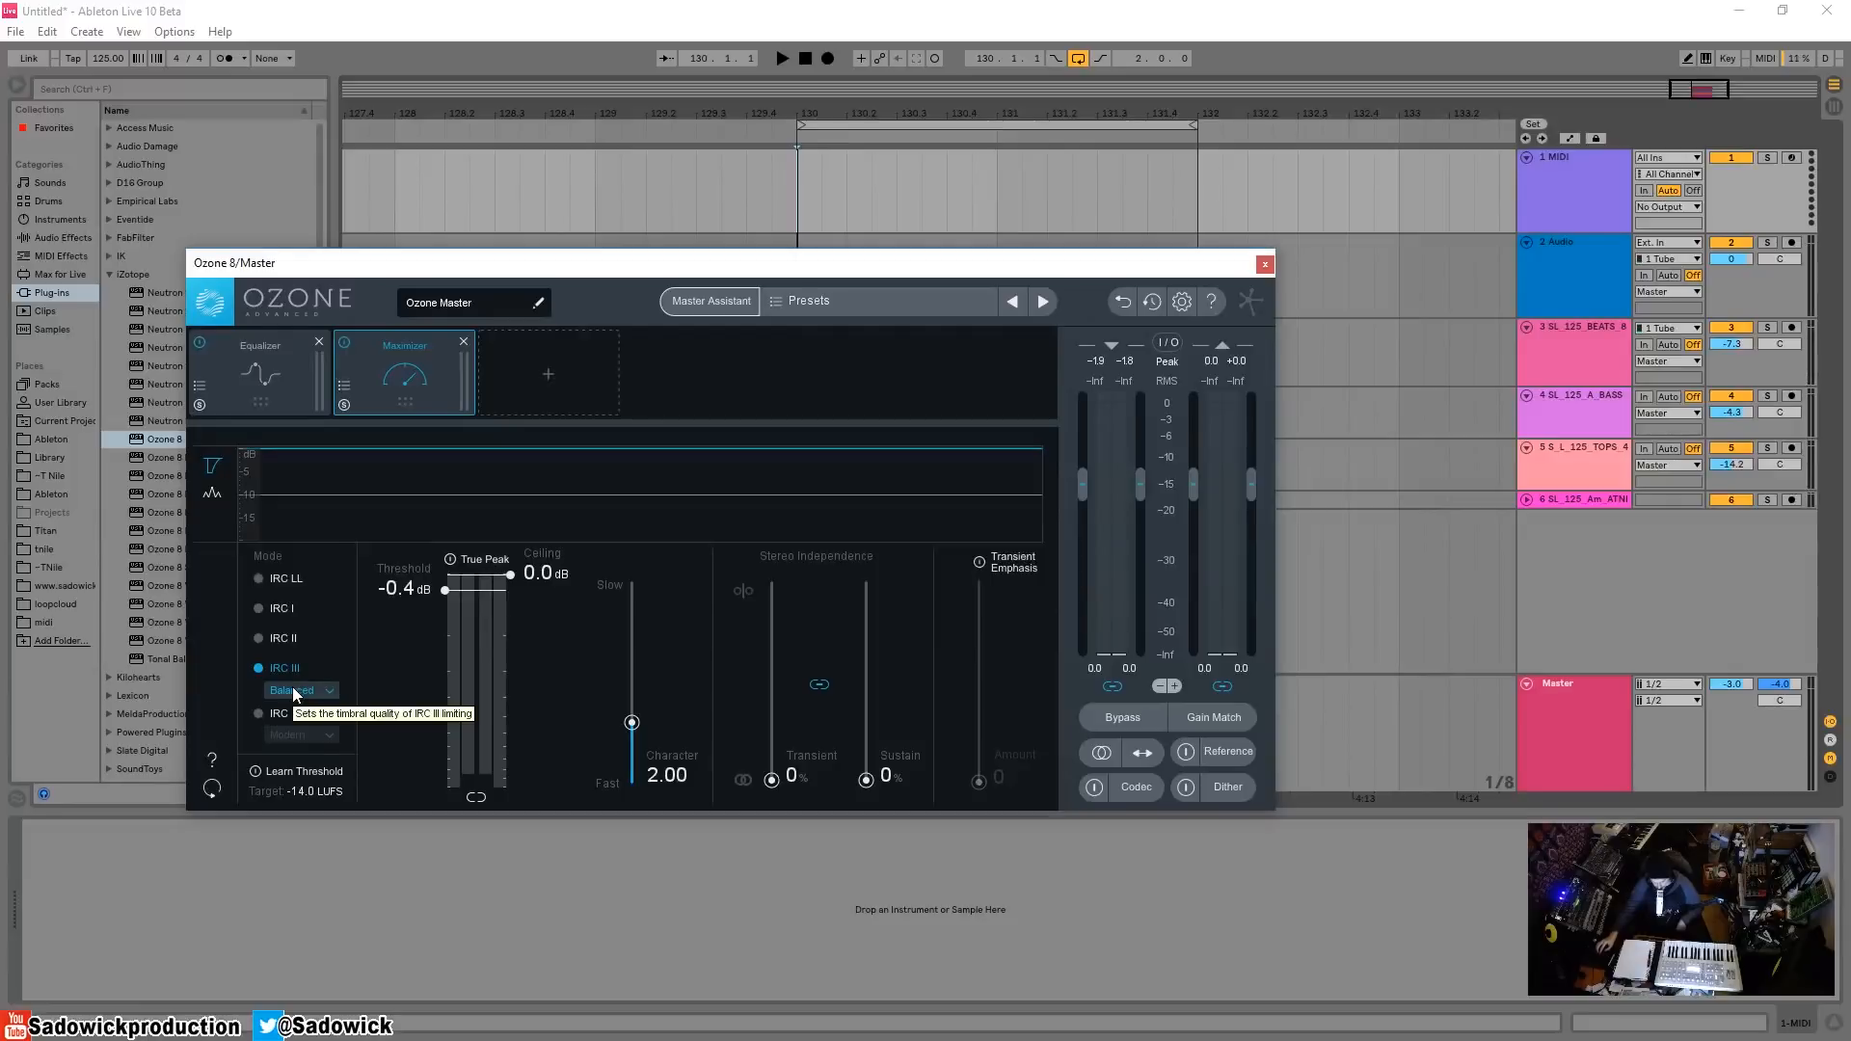
left_click(292, 688)
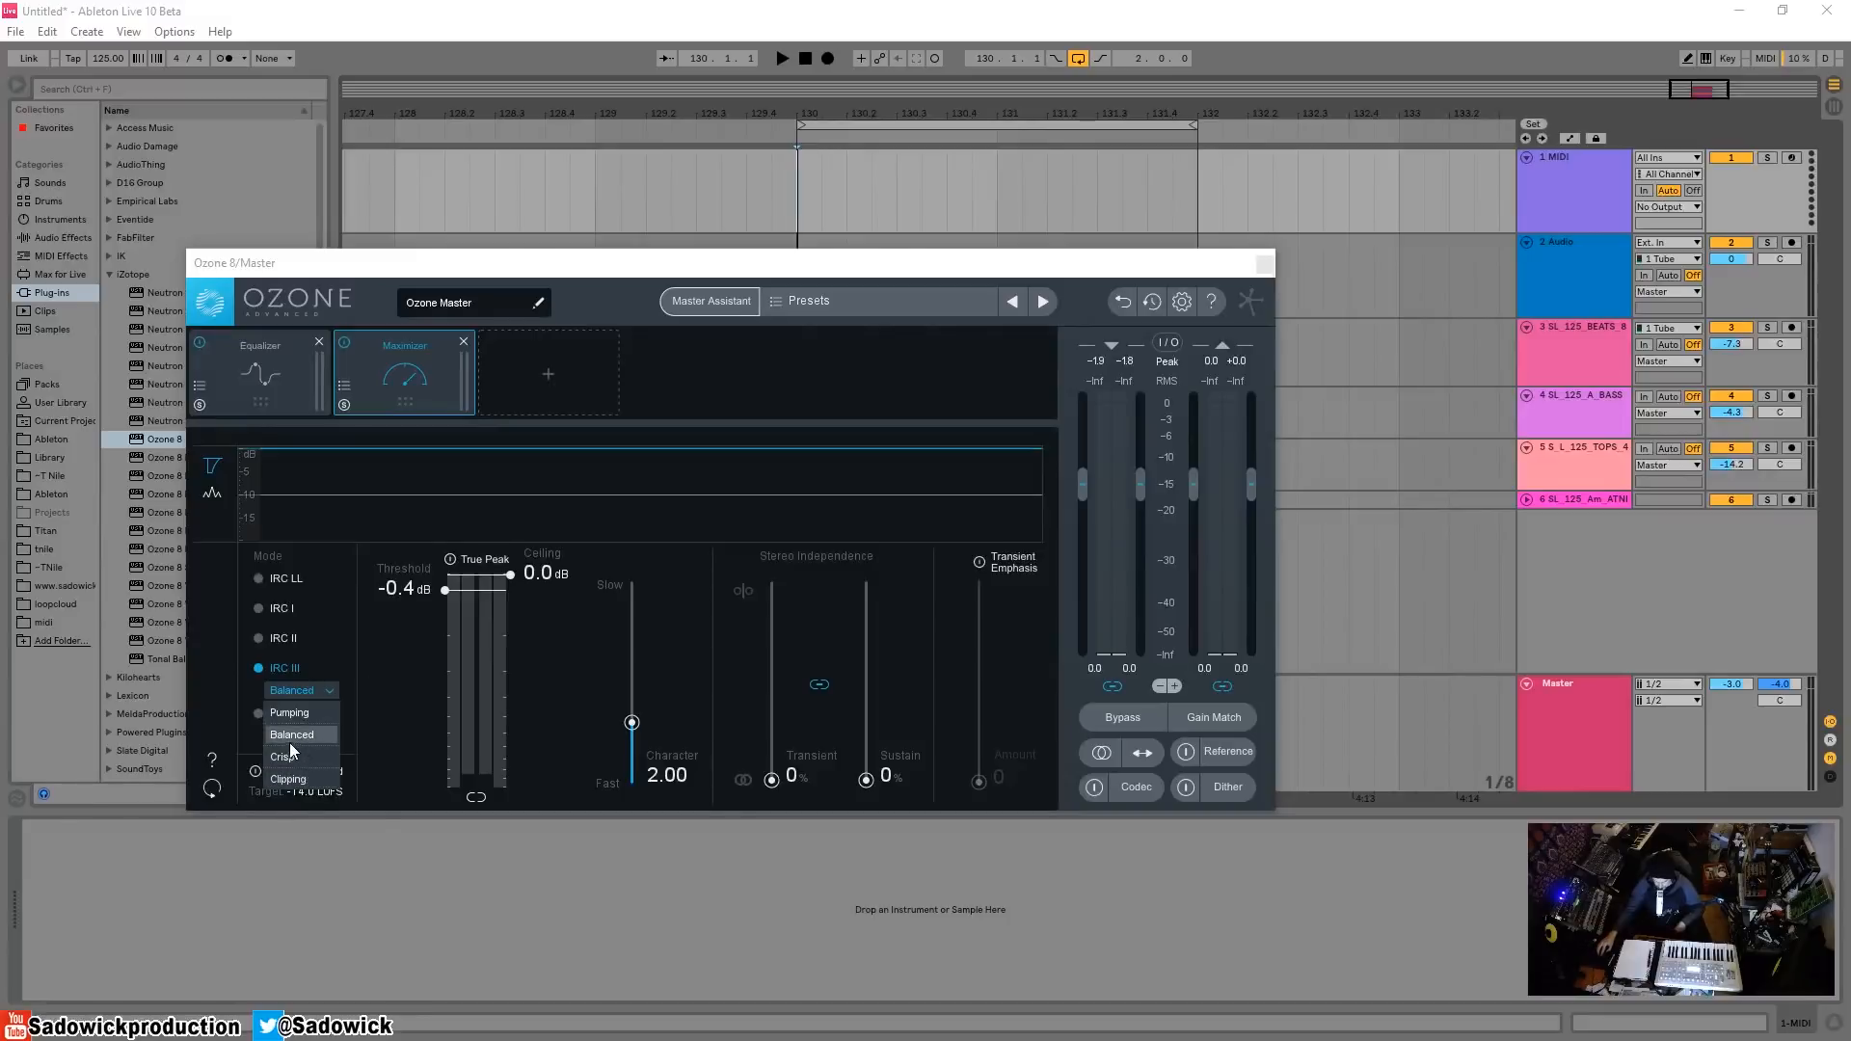
left_click(300, 741)
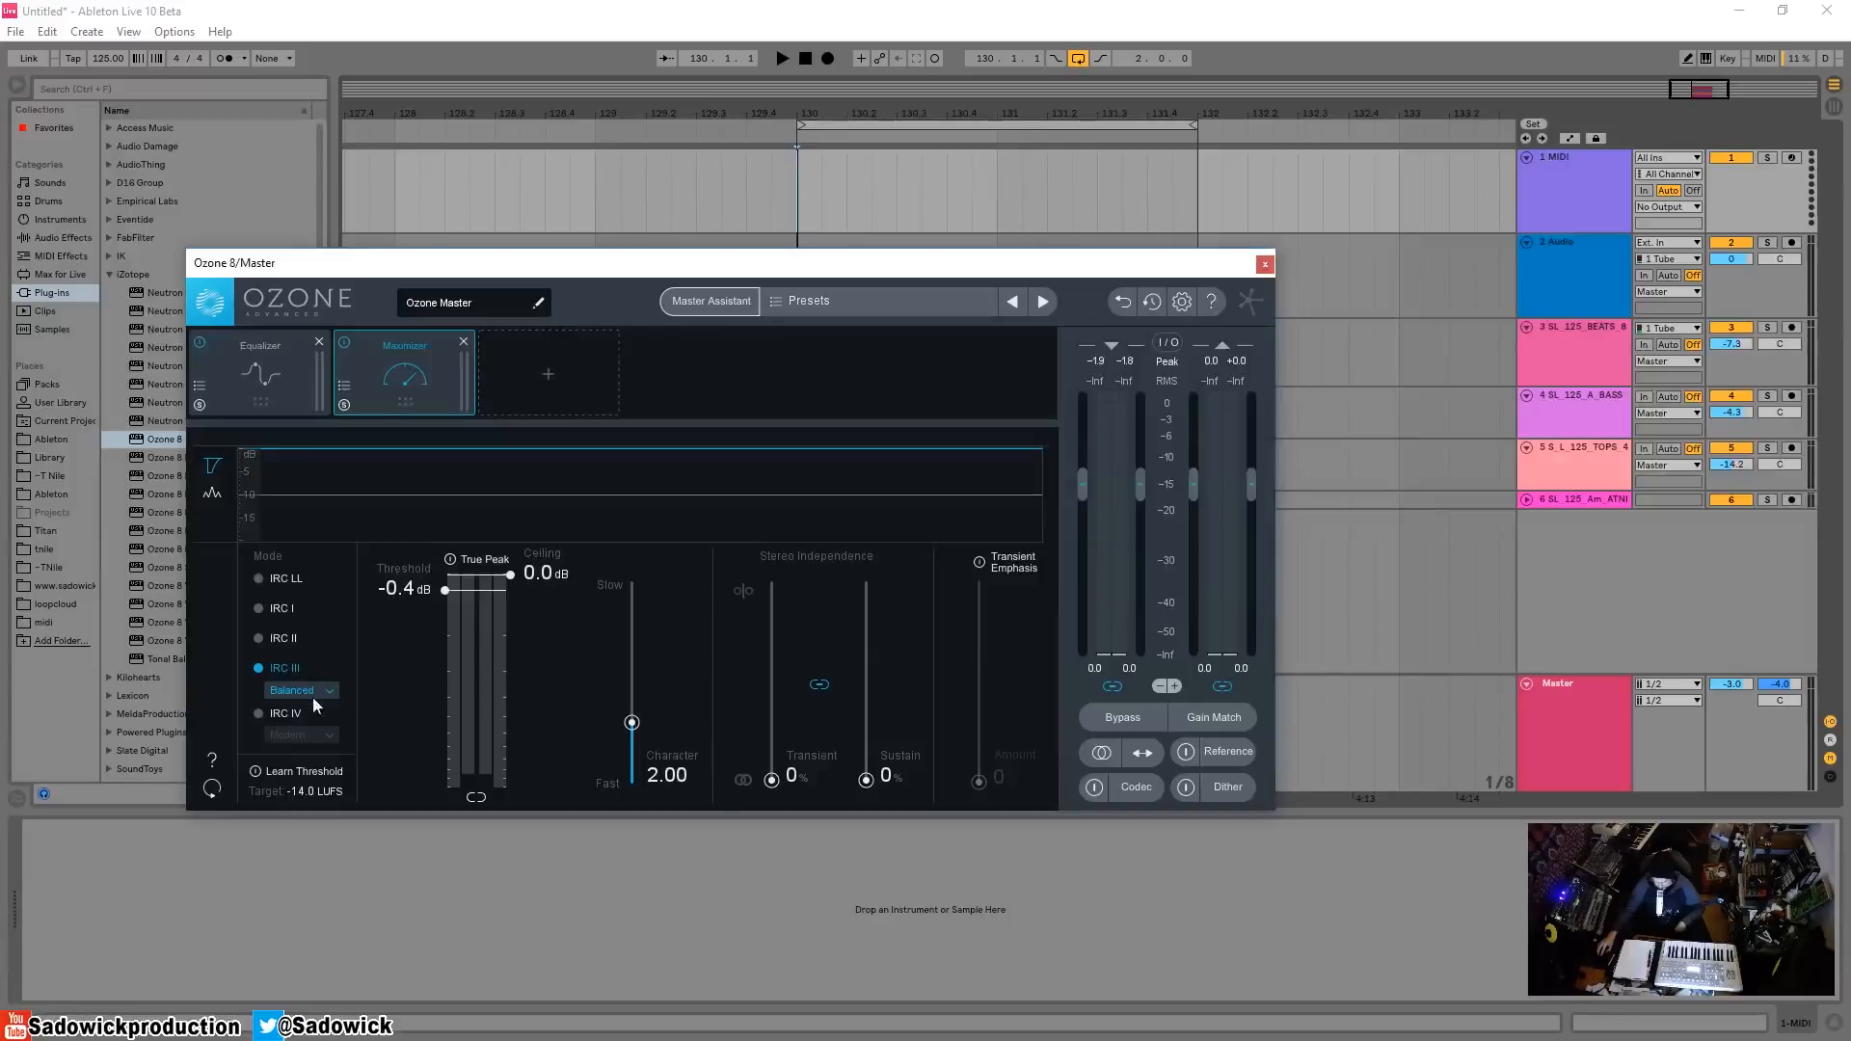
- Switch the Maximizer to IRC IV mode and review its Classic, Modern and Transient styles, keeping Modern
left_click(256, 714)
left_click(299, 735)
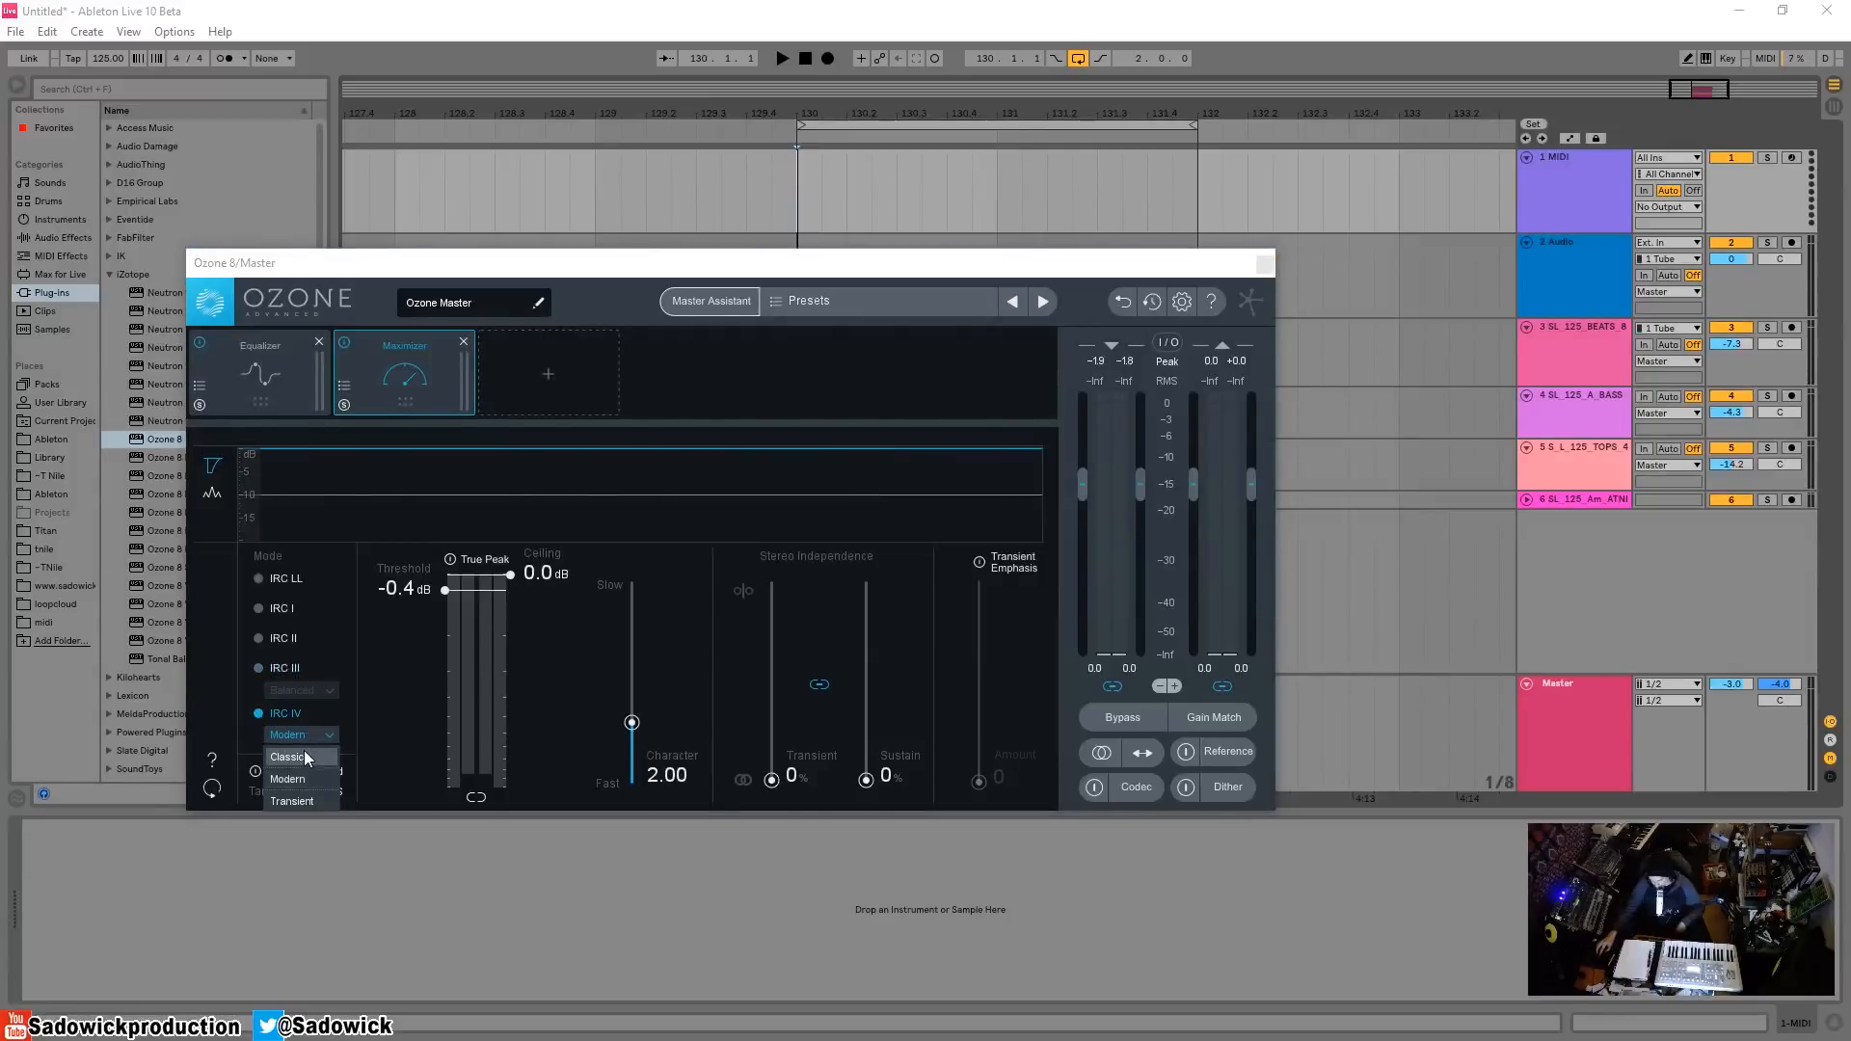
left_click(301, 735)
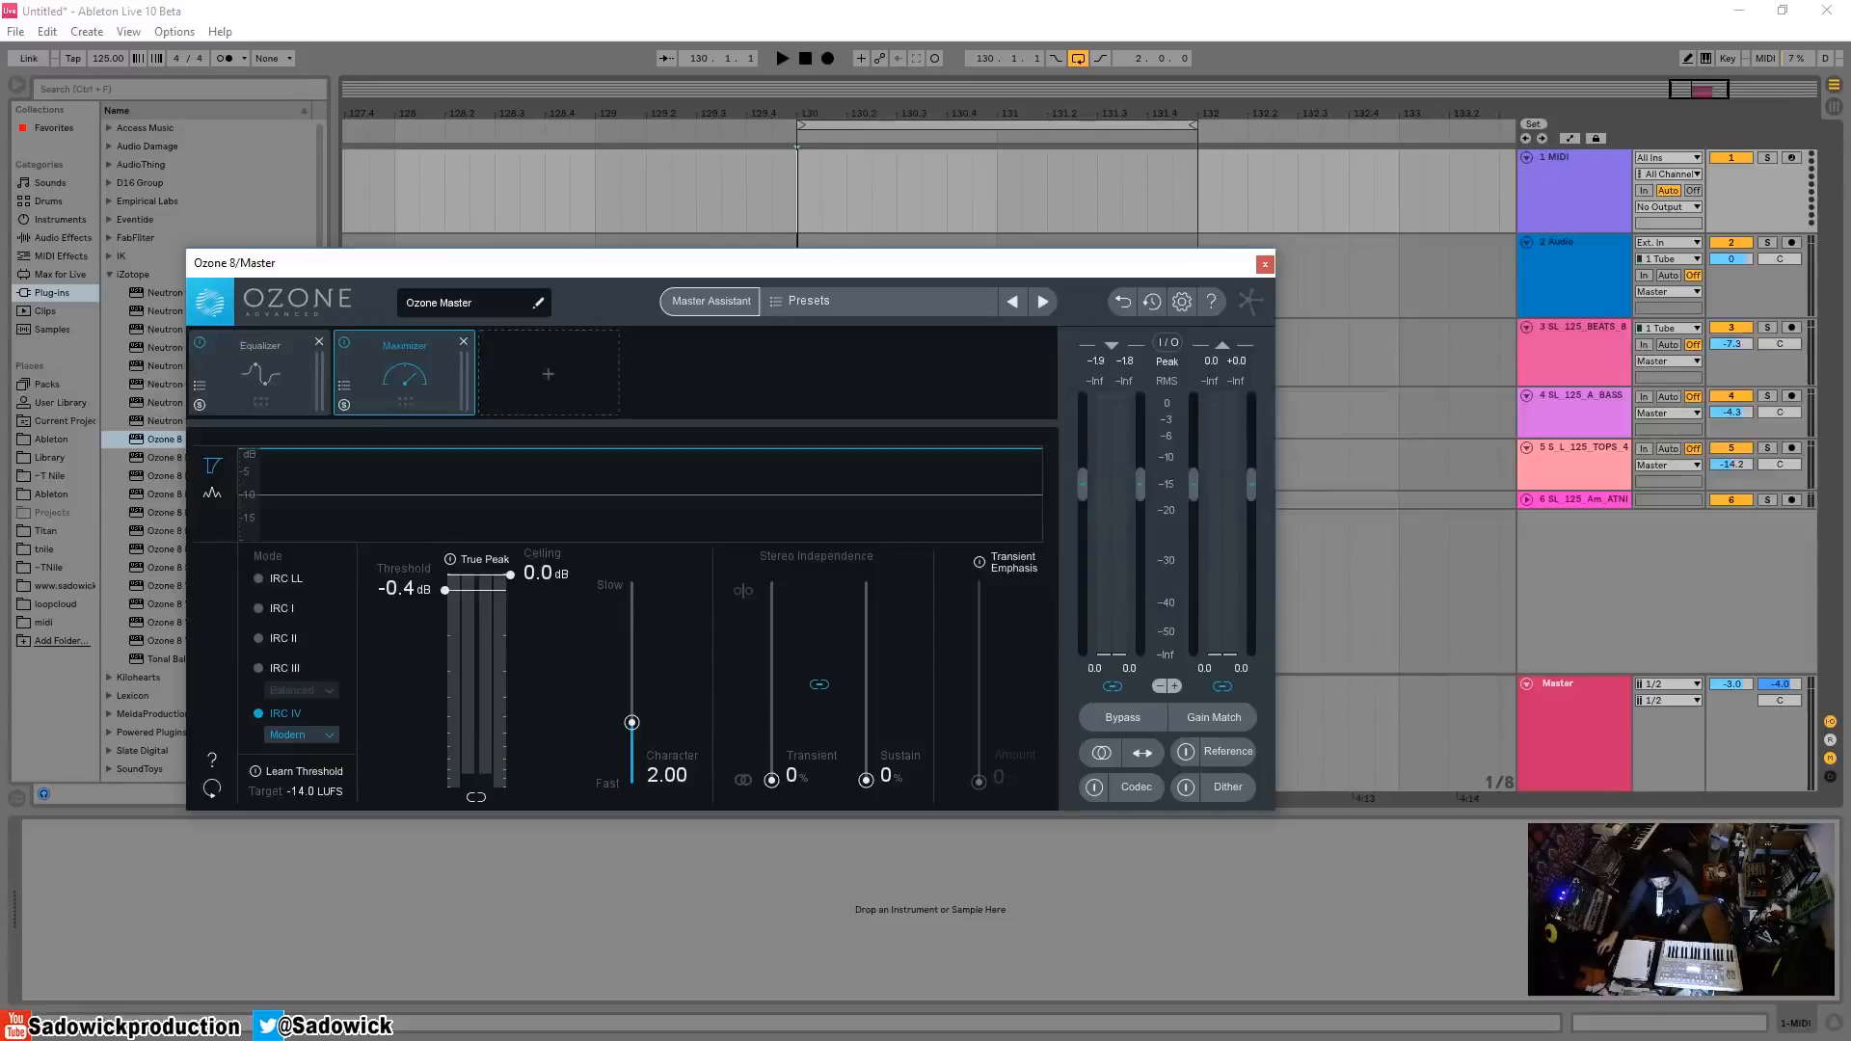
left_click(287, 737)
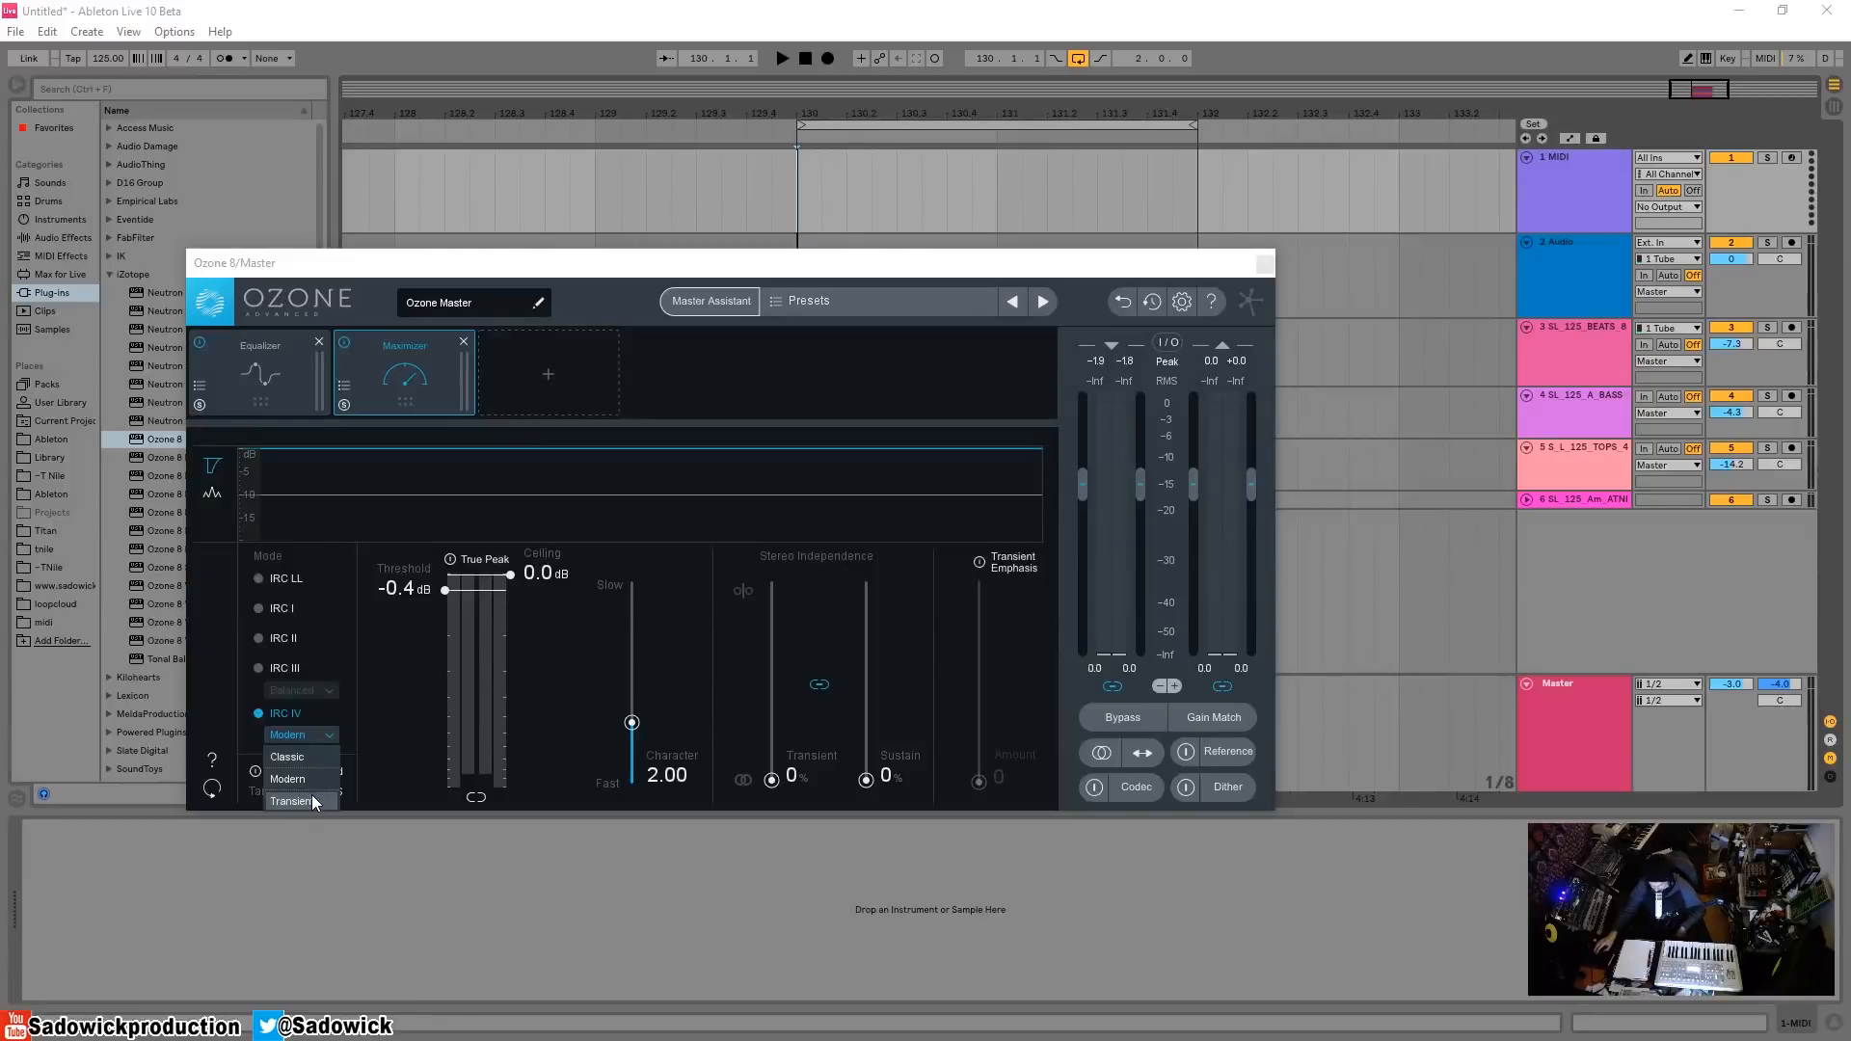
left_click(315, 777)
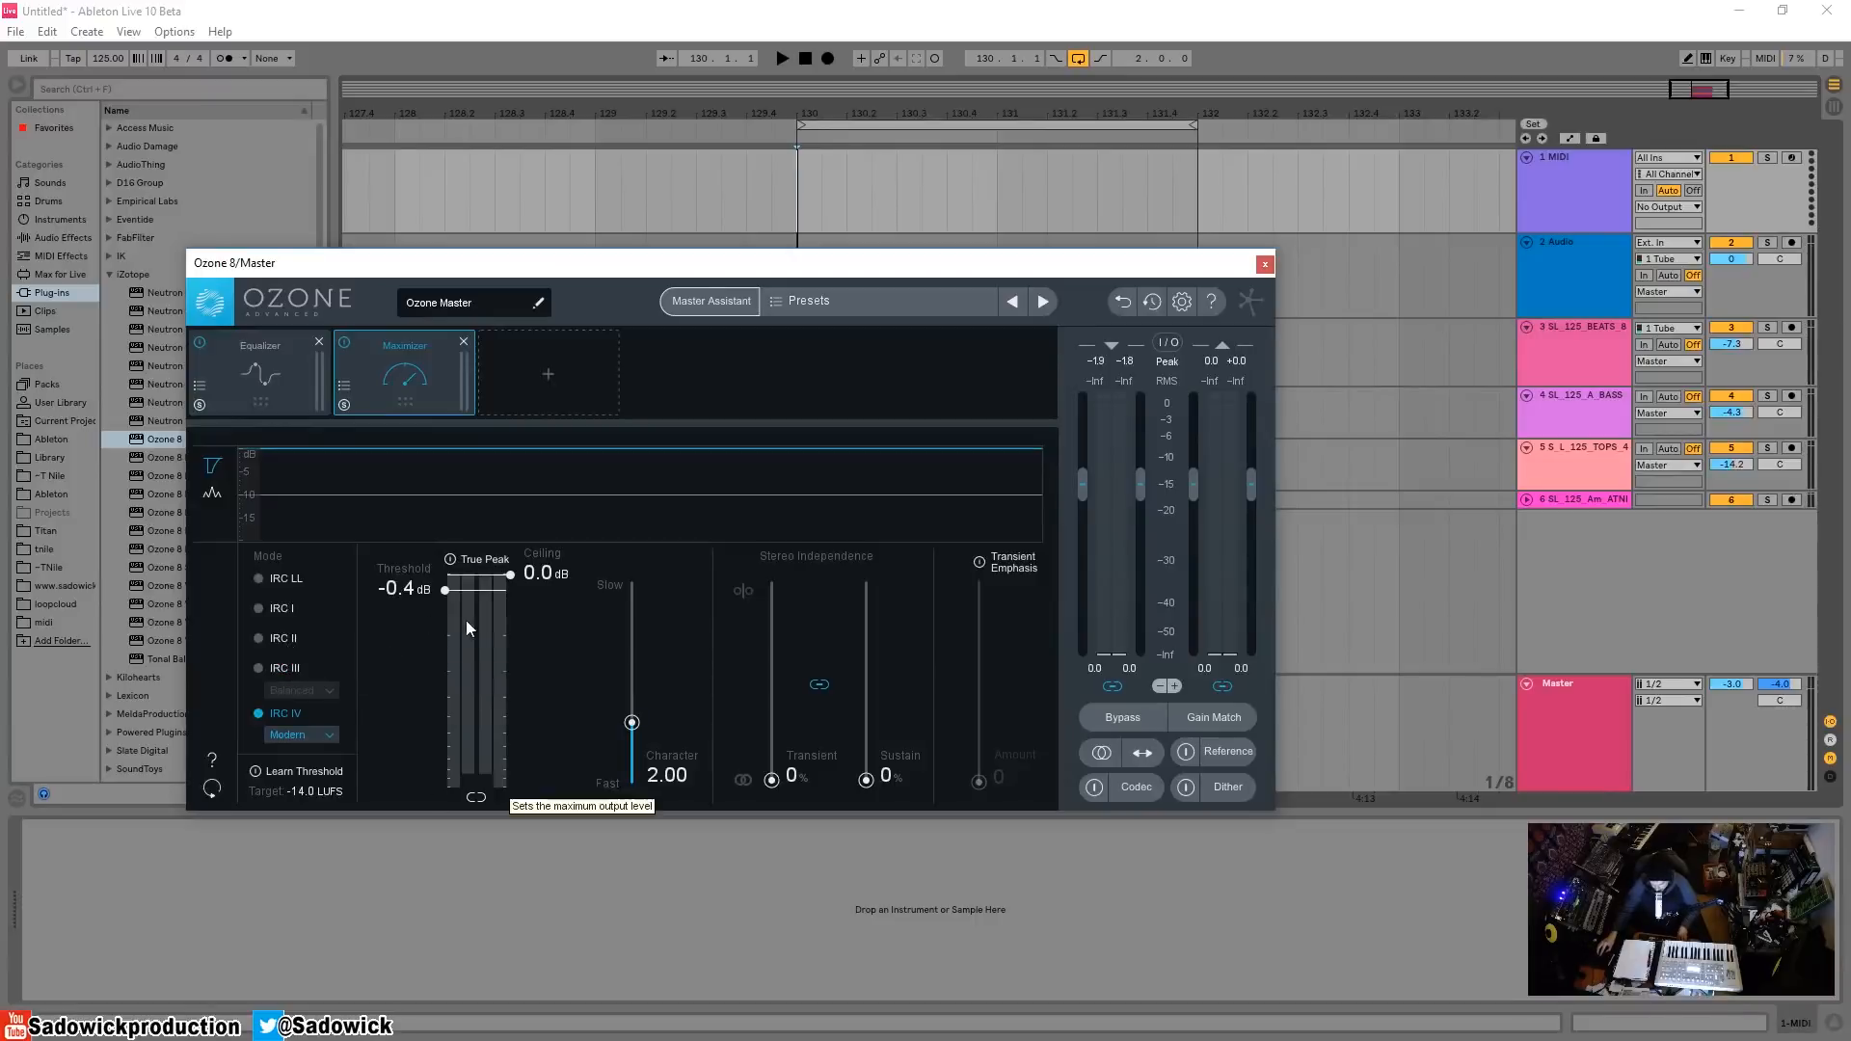
- Set the Maximizer's threshold to -1.2 dB and its ceiling to -1.0 dB with True Peak enabled
left_click_drag(444, 590, 444, 616)
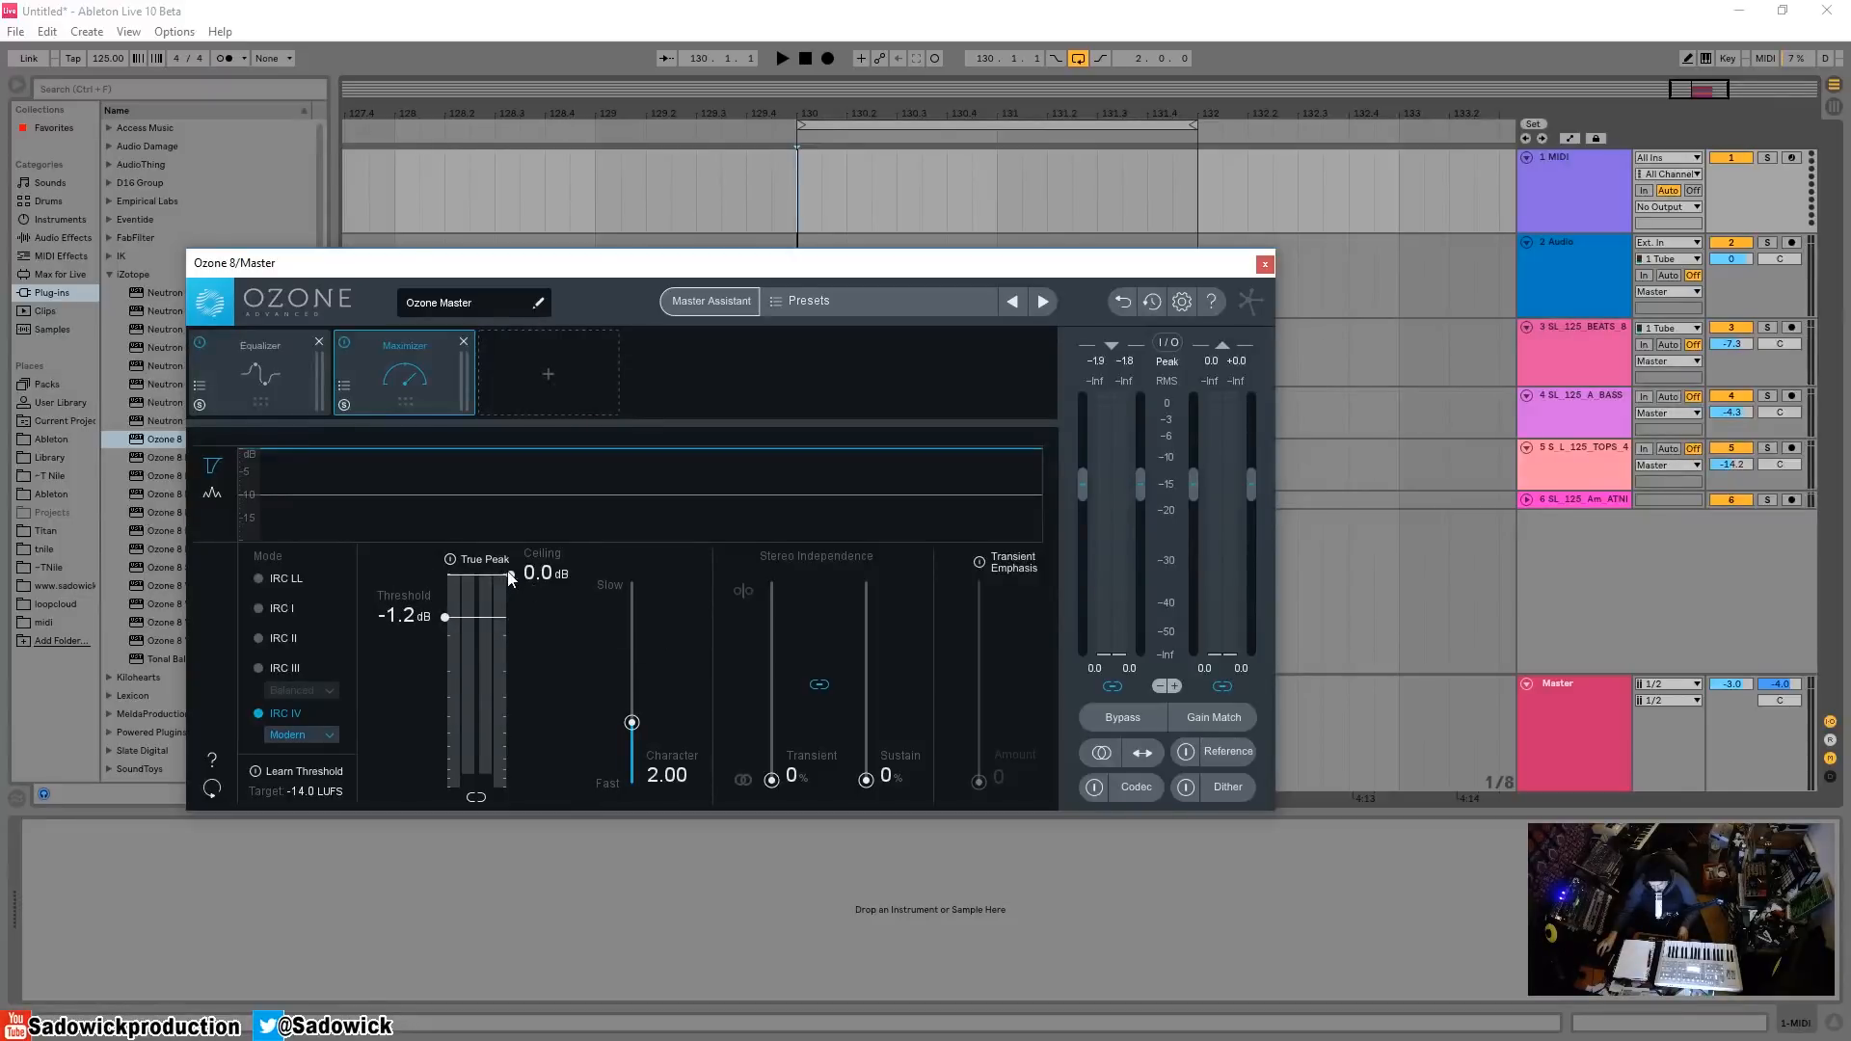
left_click_drag(511, 577, 512, 614)
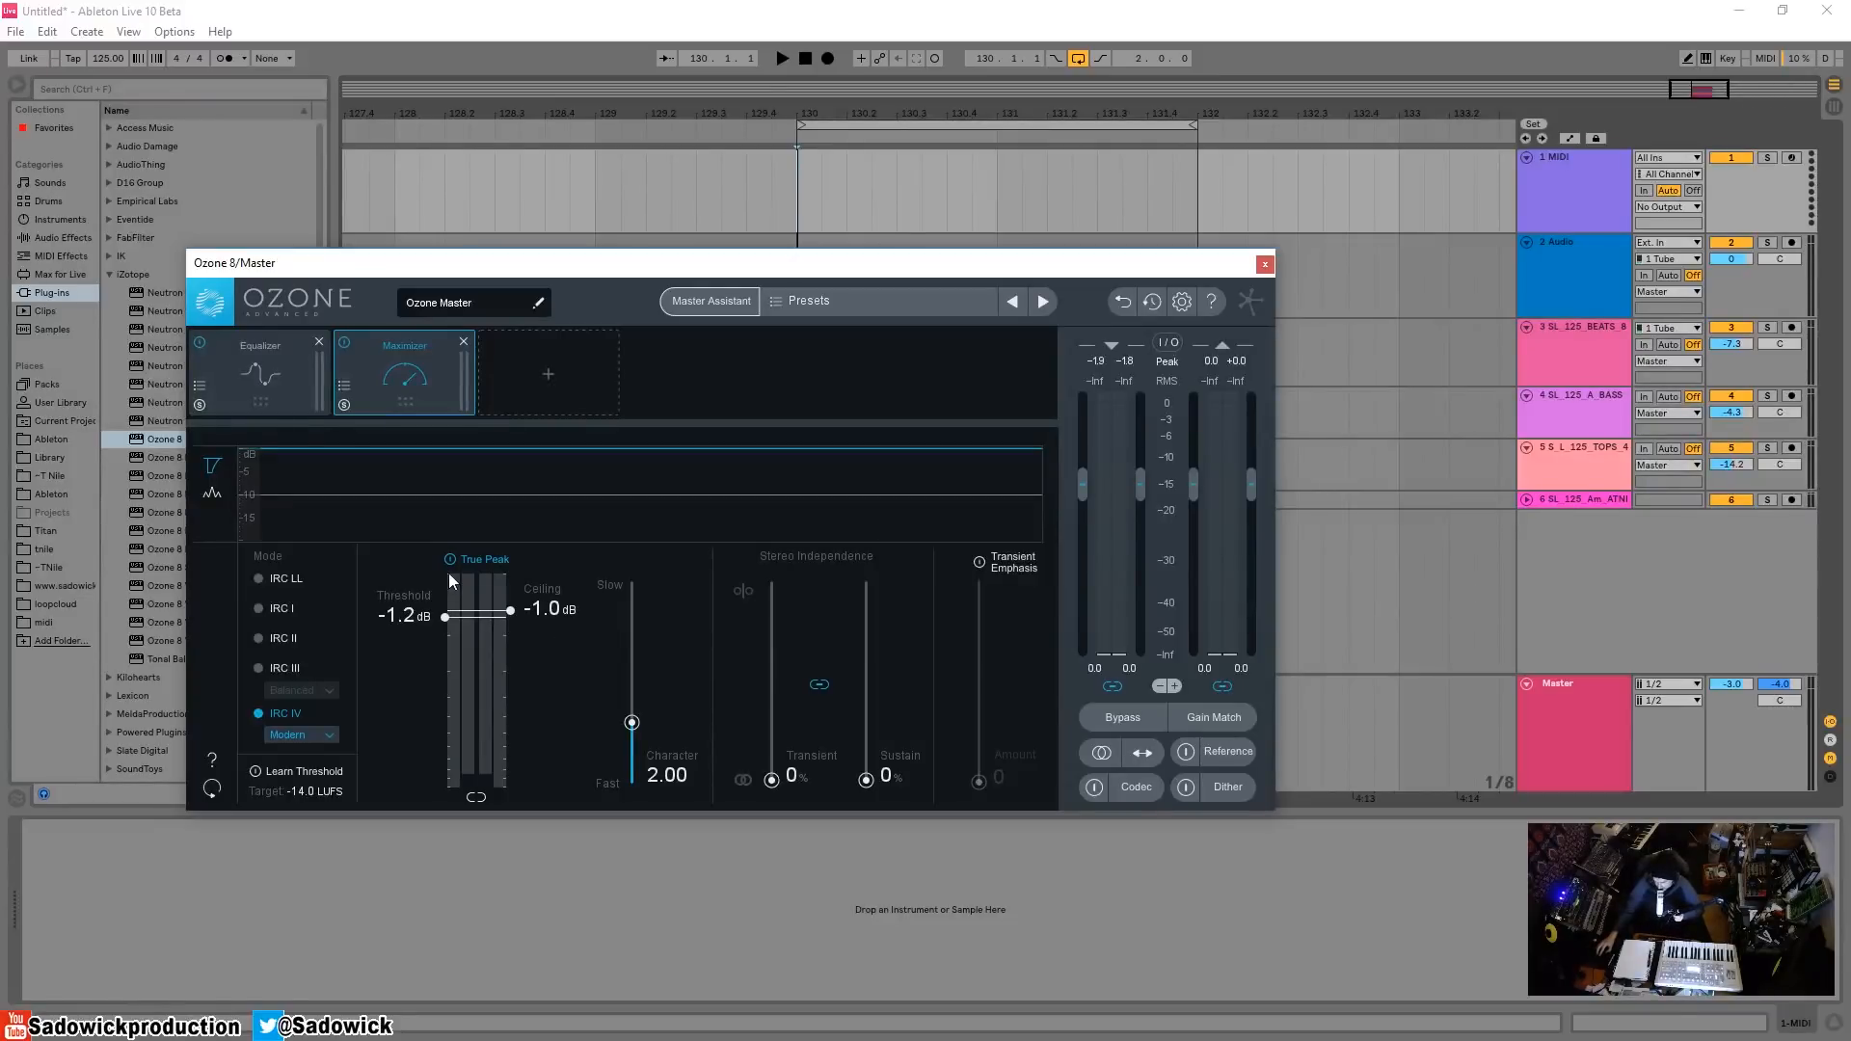
- Lower the Maximizer's threshold to -5.5 dB and audition the limiting
left_click_drag(442, 619, 441, 692)
key("space")
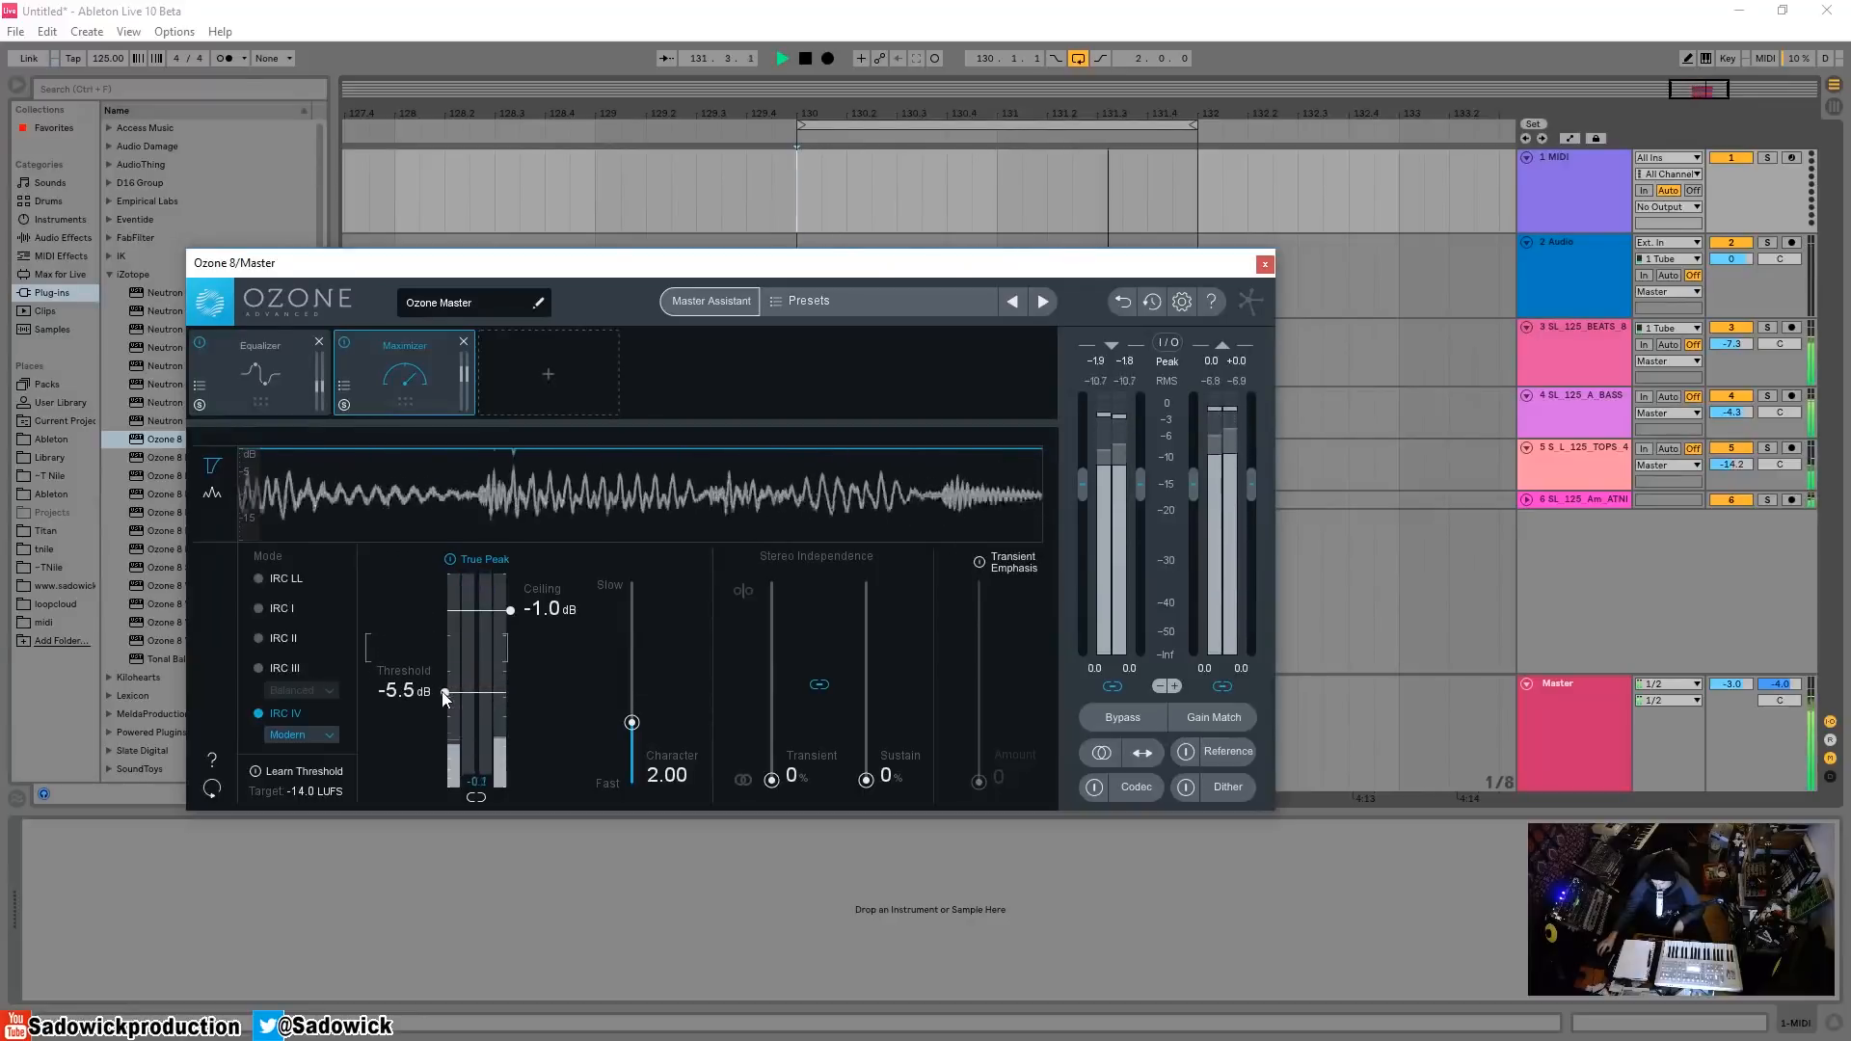
key("space")
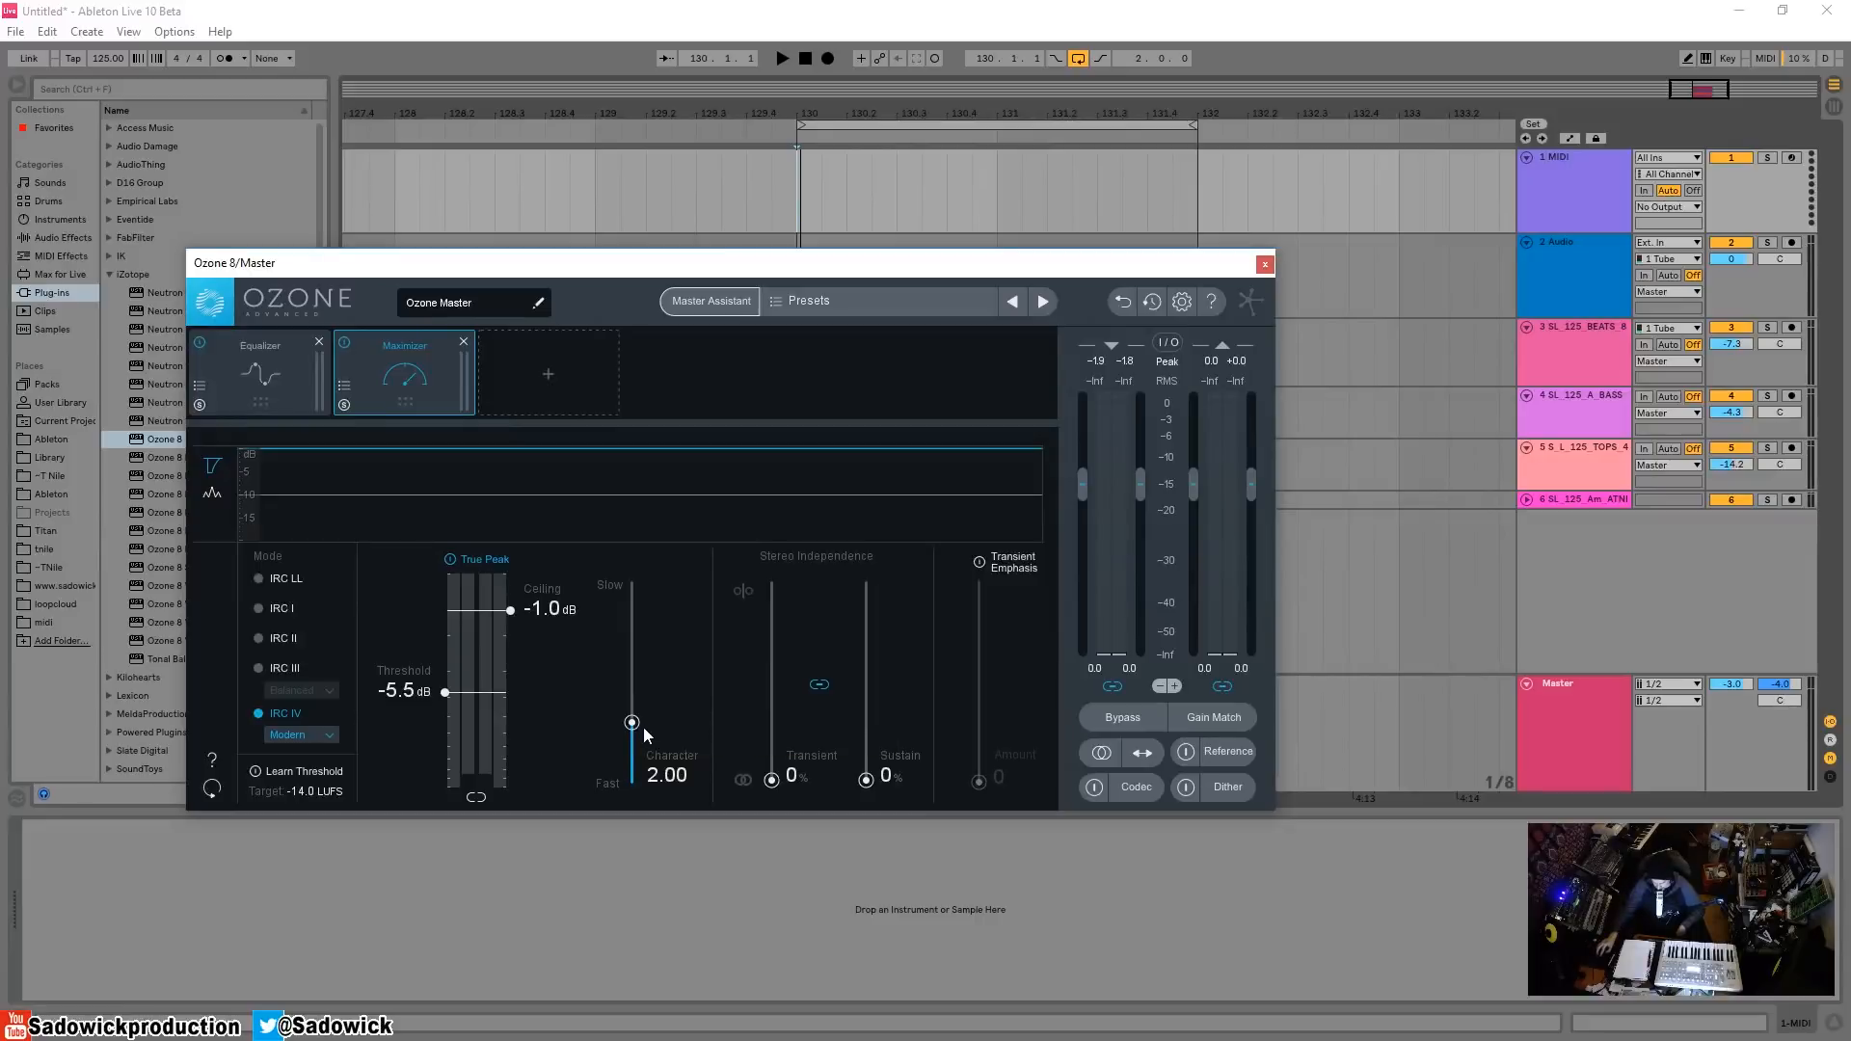
- Try the Maximizer's Character at the slow end, reset it to 2.00, and leave Sustain stereo independence at 0%
left_click_drag(635, 728, 630, 589)
double_click(629, 585)
mouse_move(871, 781)
left_mouse_down()
mouse_move(865, 737)
mouse_move(864, 785)
left_mouse_up()
- Enable Transient Emphasis, raise its amount to 112, and switch it off again
left_click(980, 563)
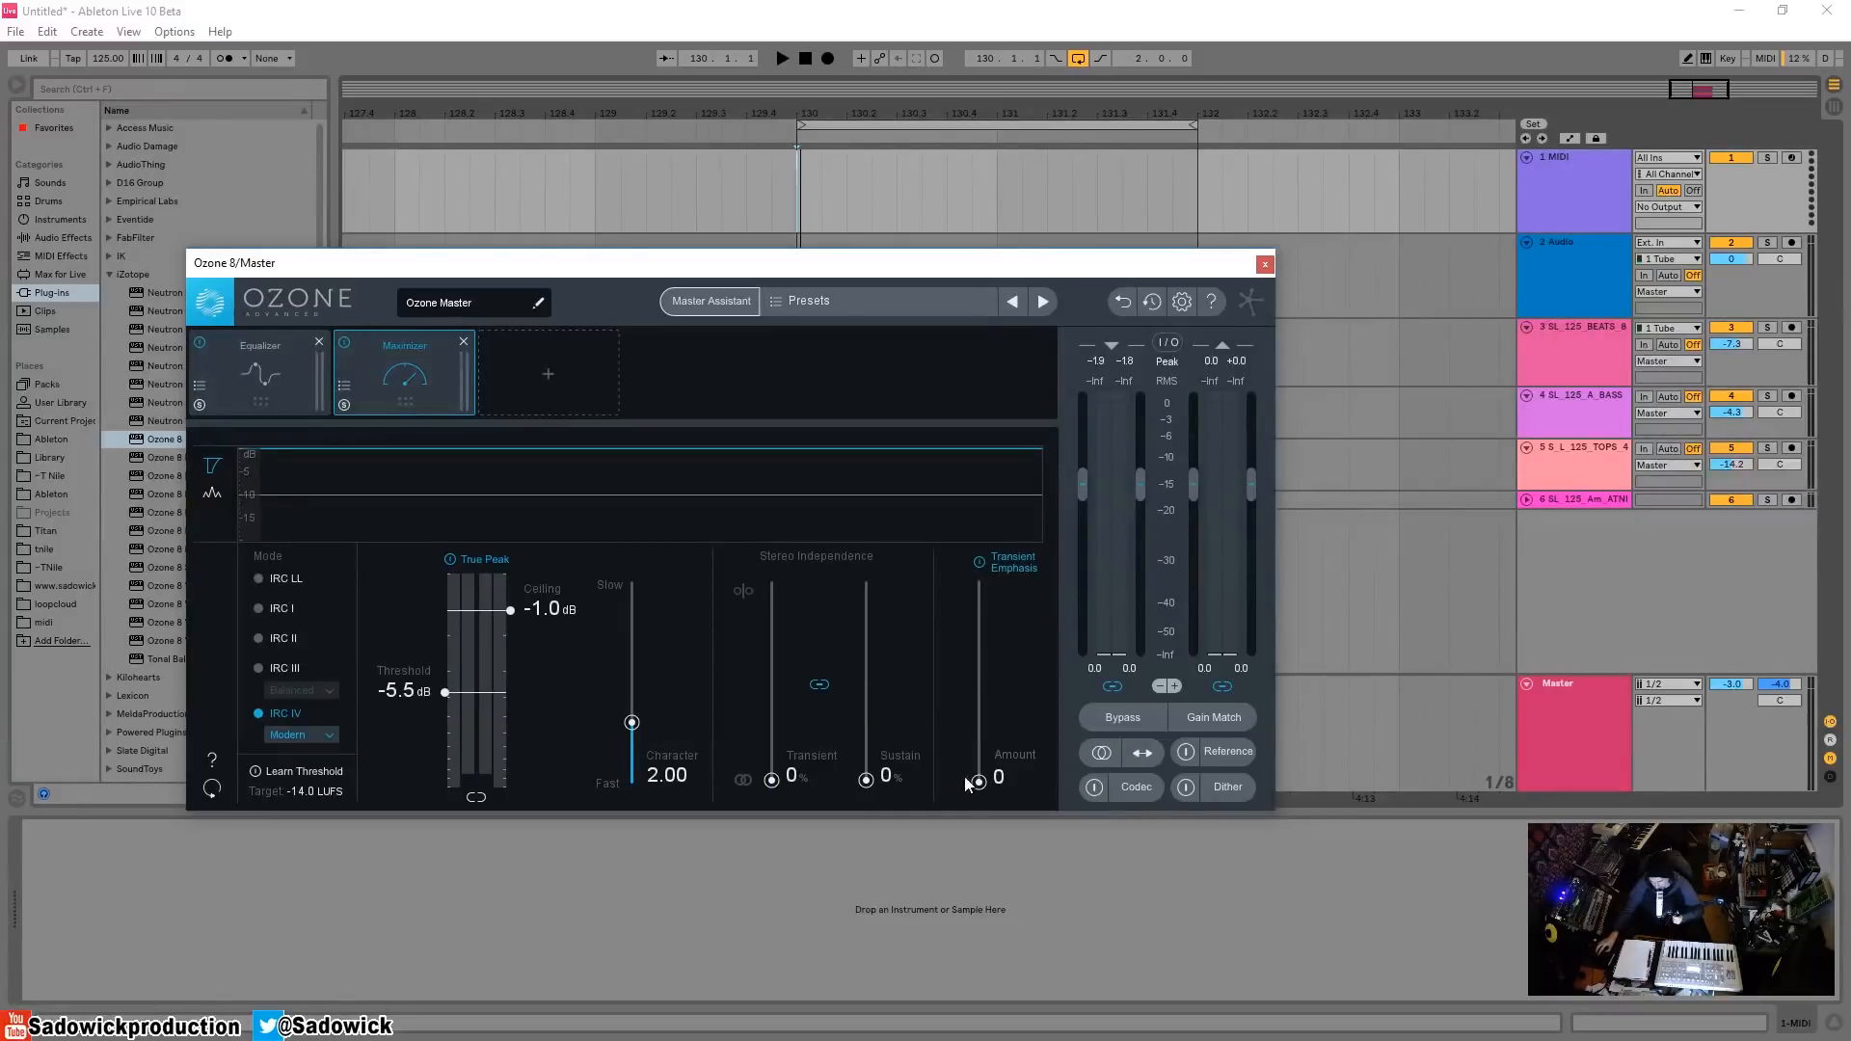
left_click_drag(978, 787, 969, 674)
left_click(980, 562)
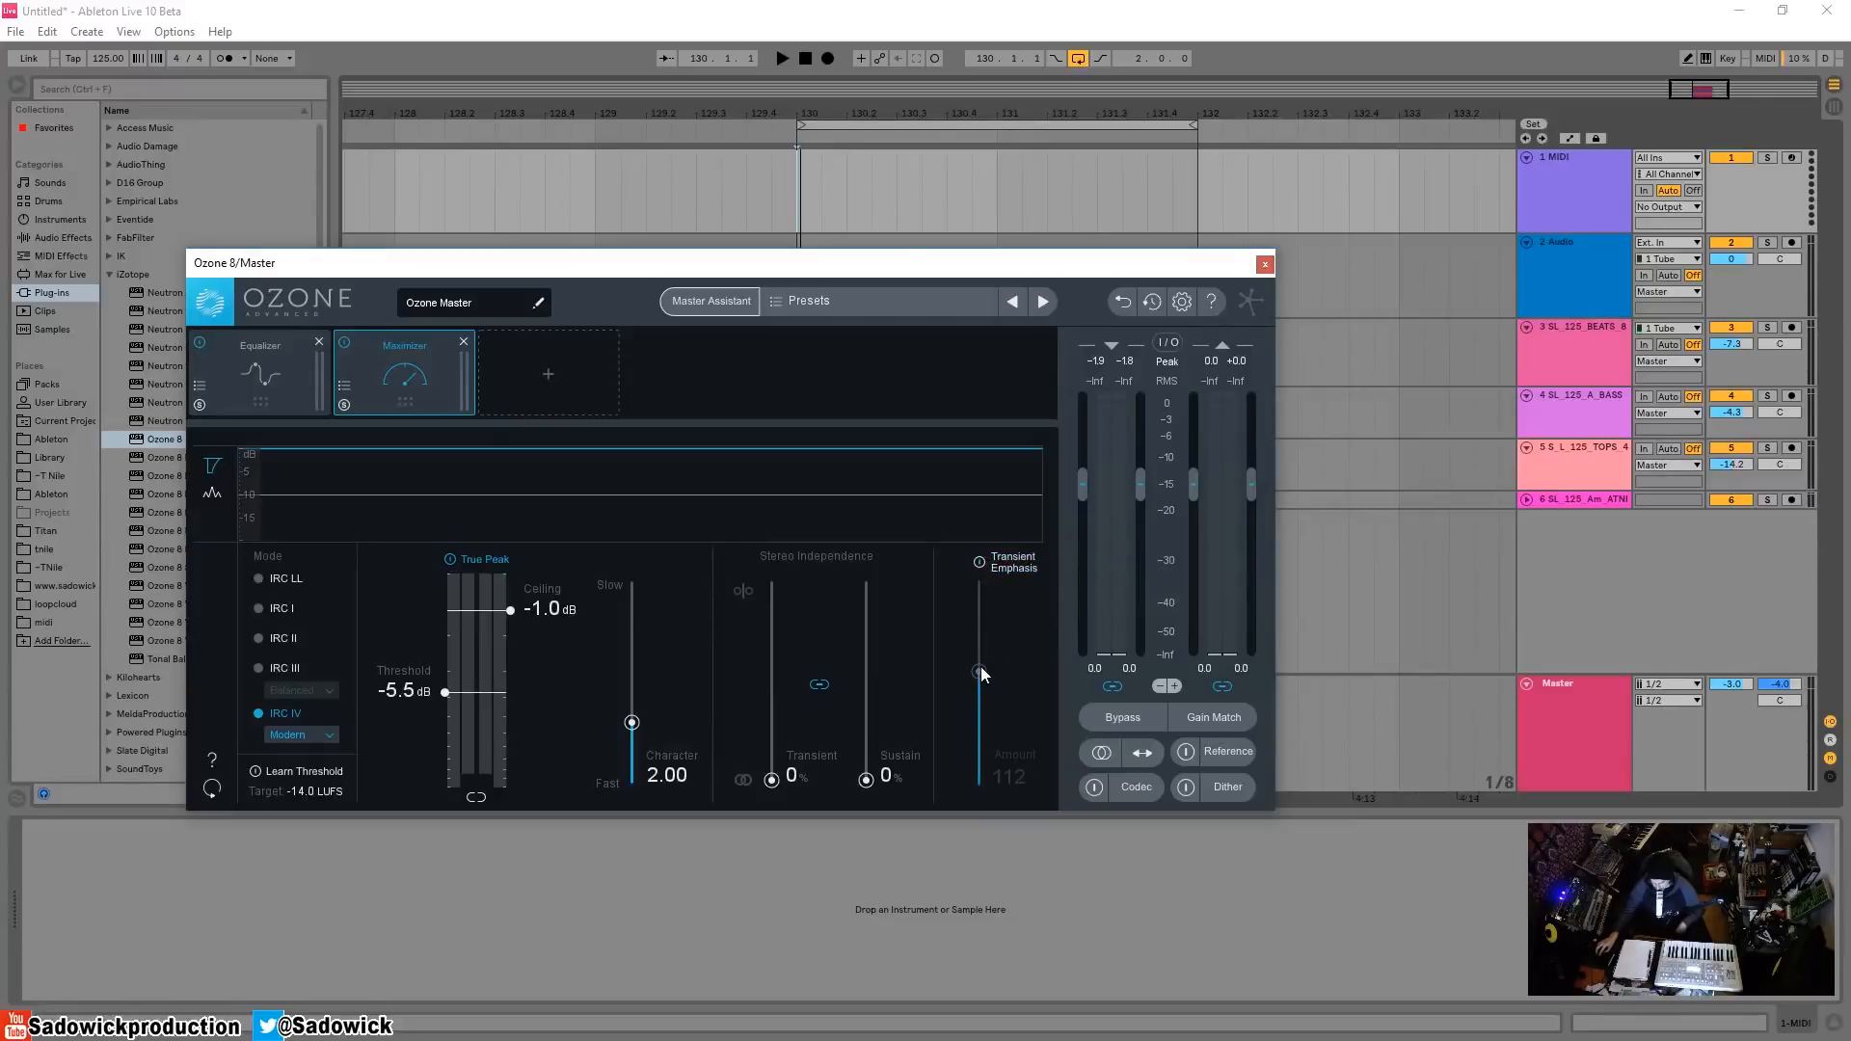